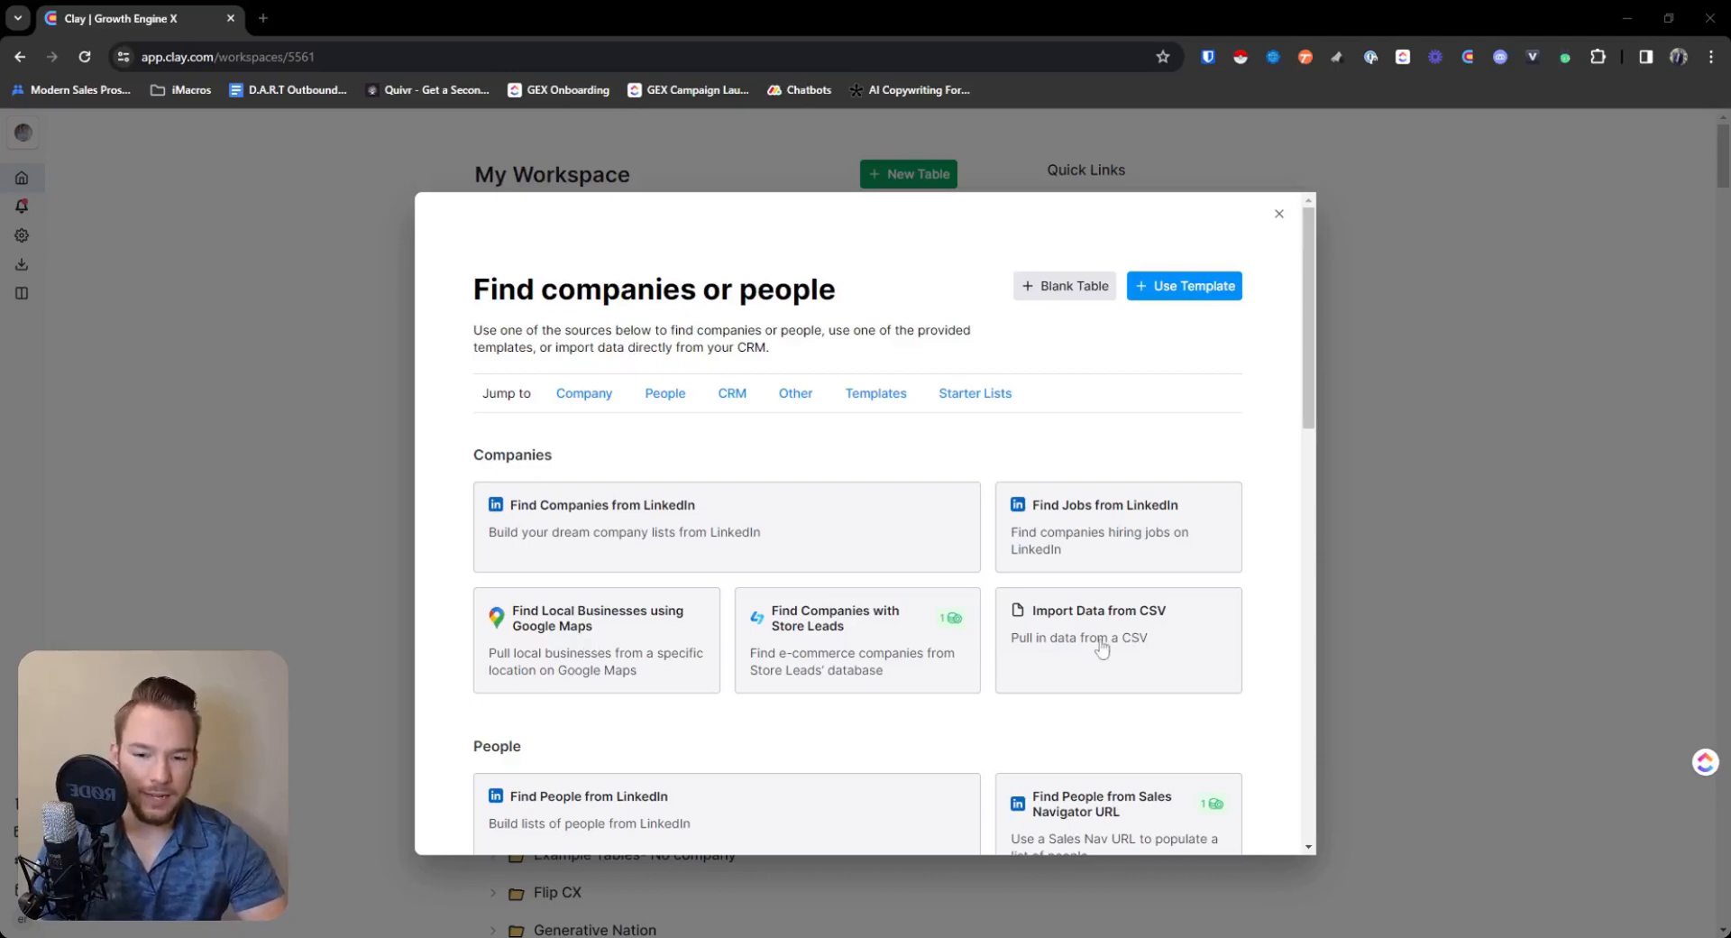
# Start a Google Maps local business search with the query "garage door repair in Nashville".
pyautogui.click(600, 644)
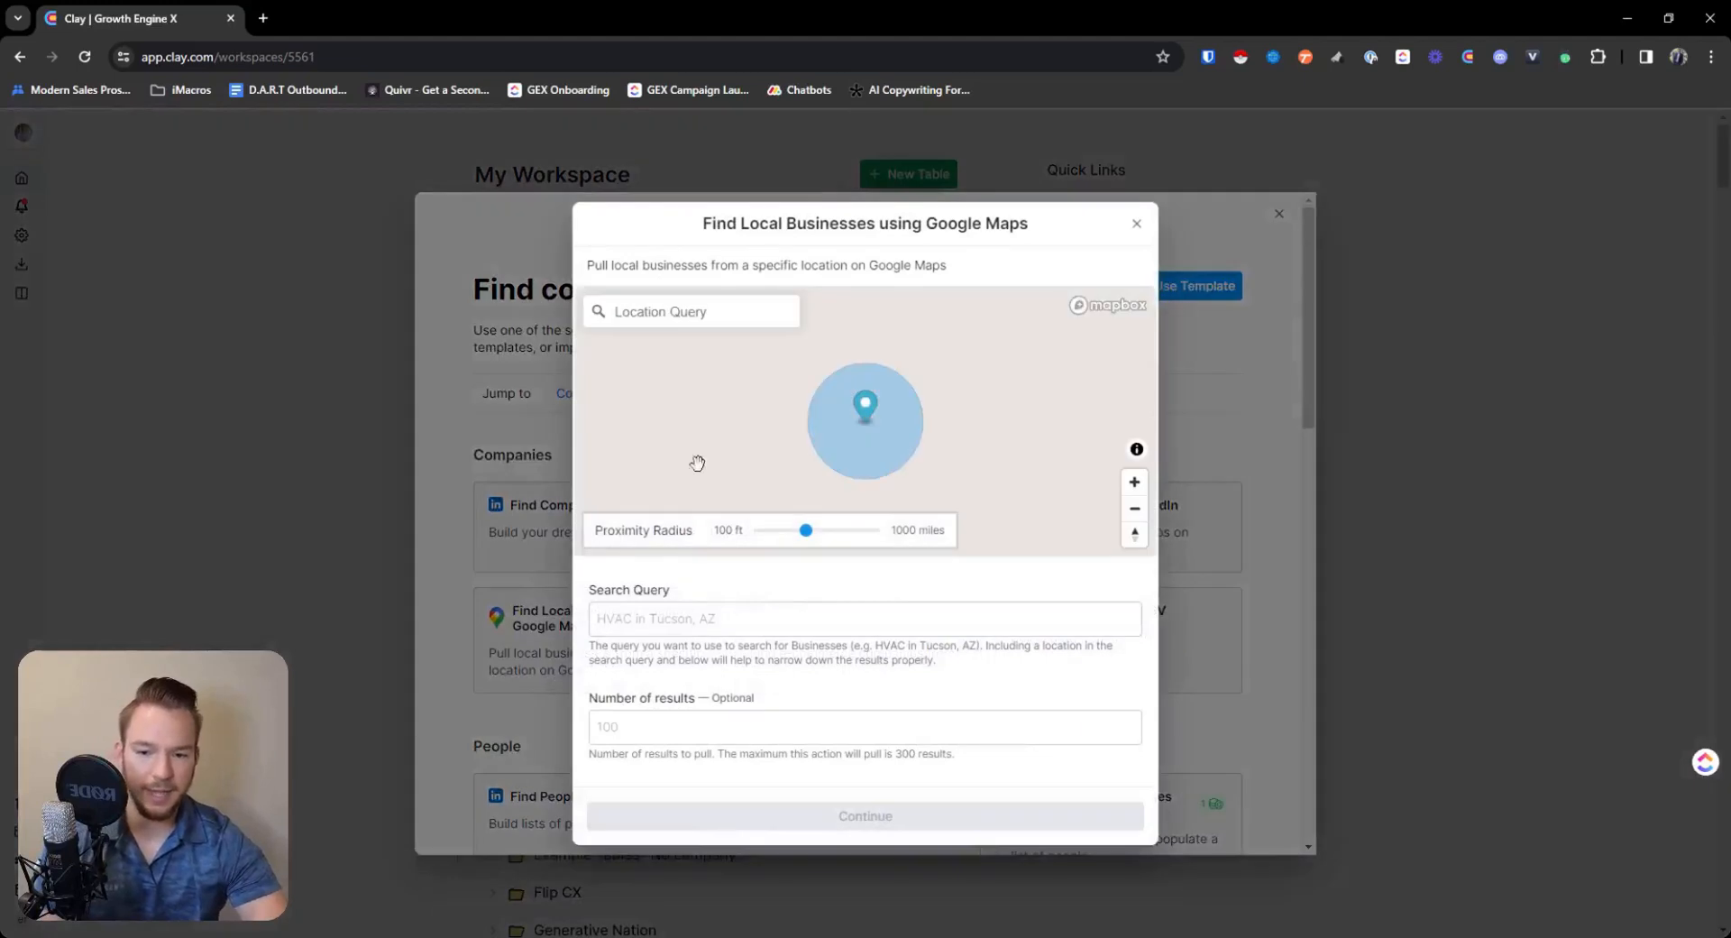
pyautogui.click(664, 618)
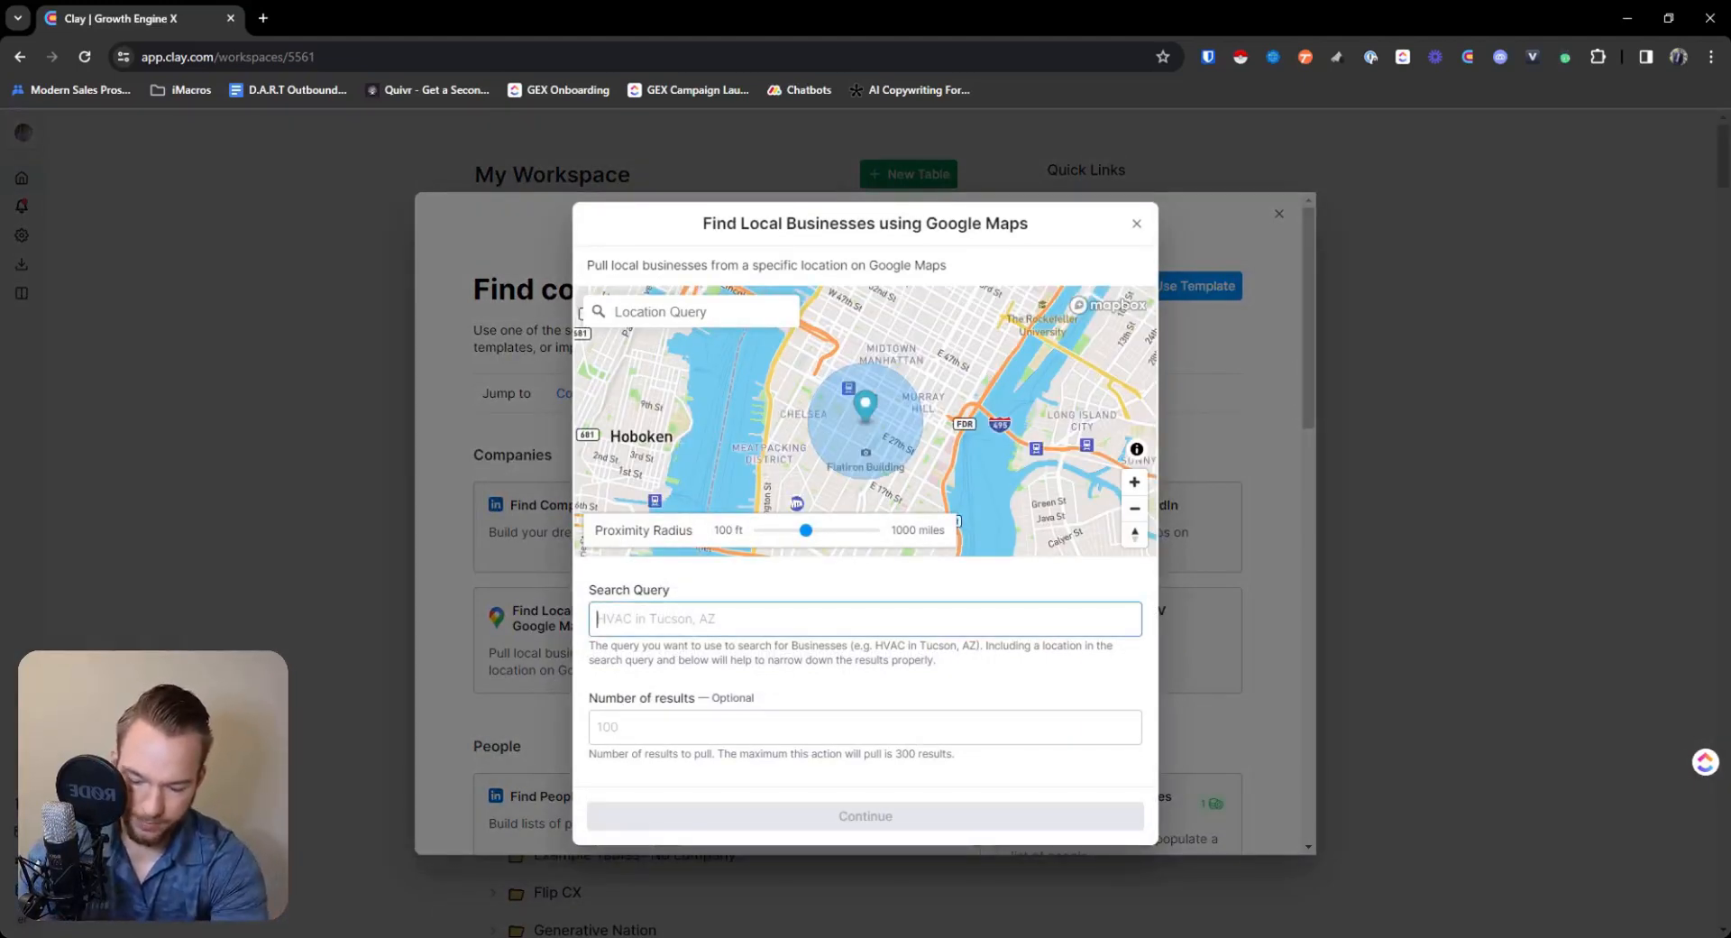
pyautogui.write('ga')
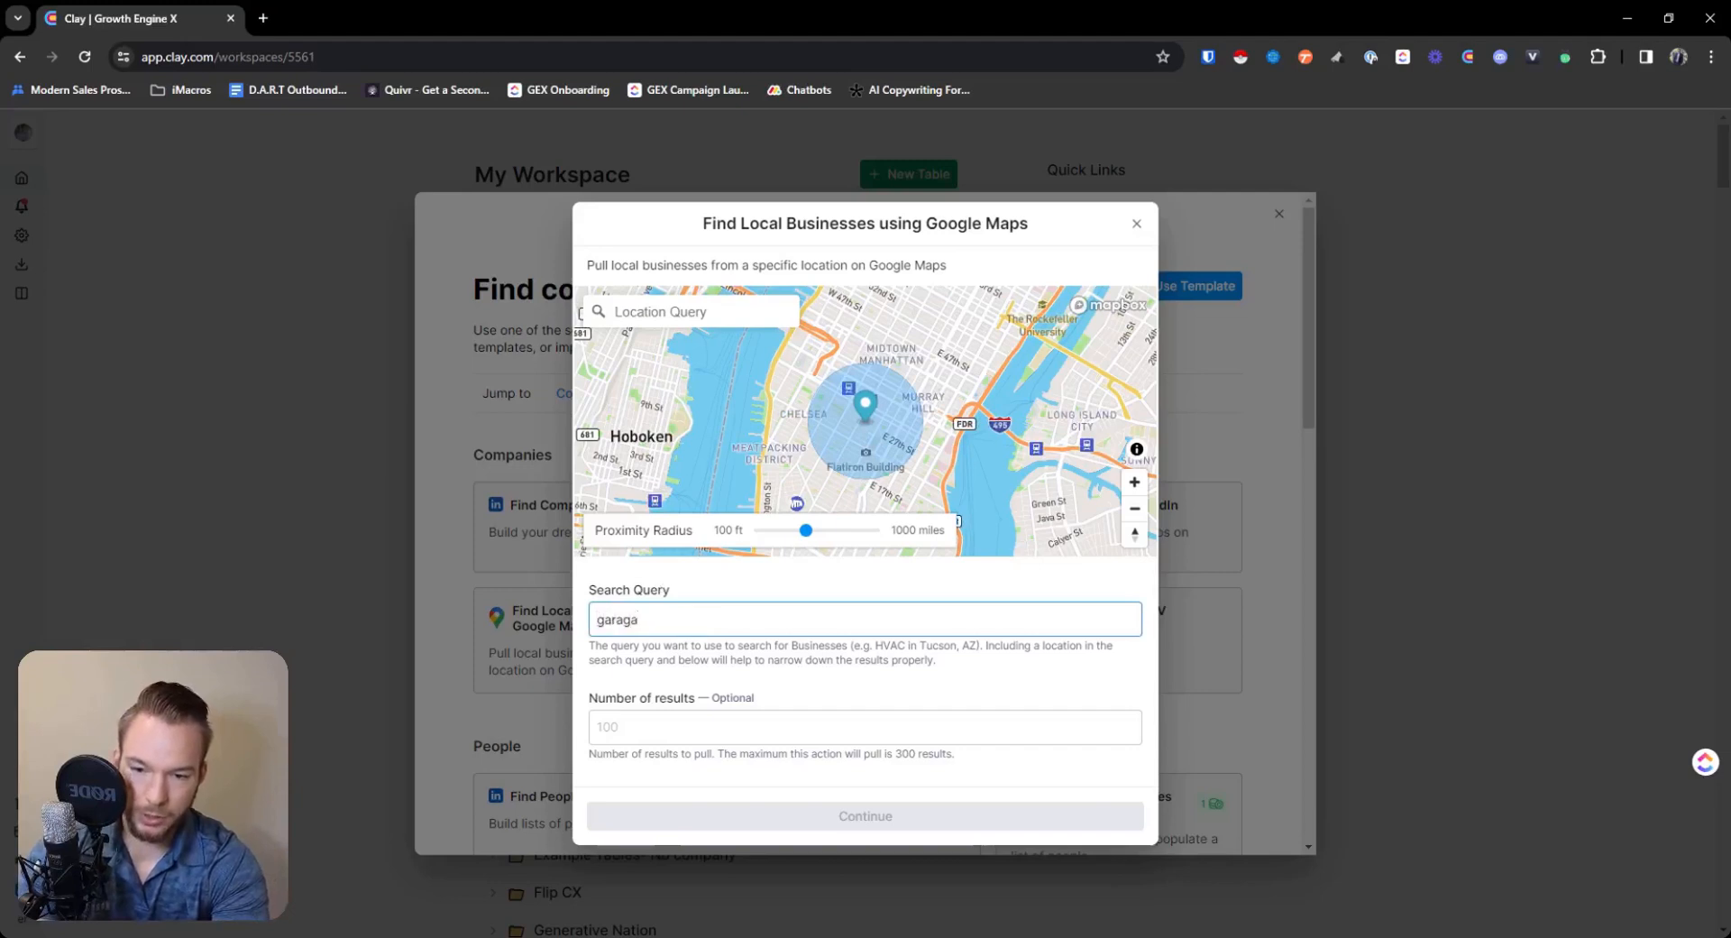
pyautogui.write('rage door reapir')
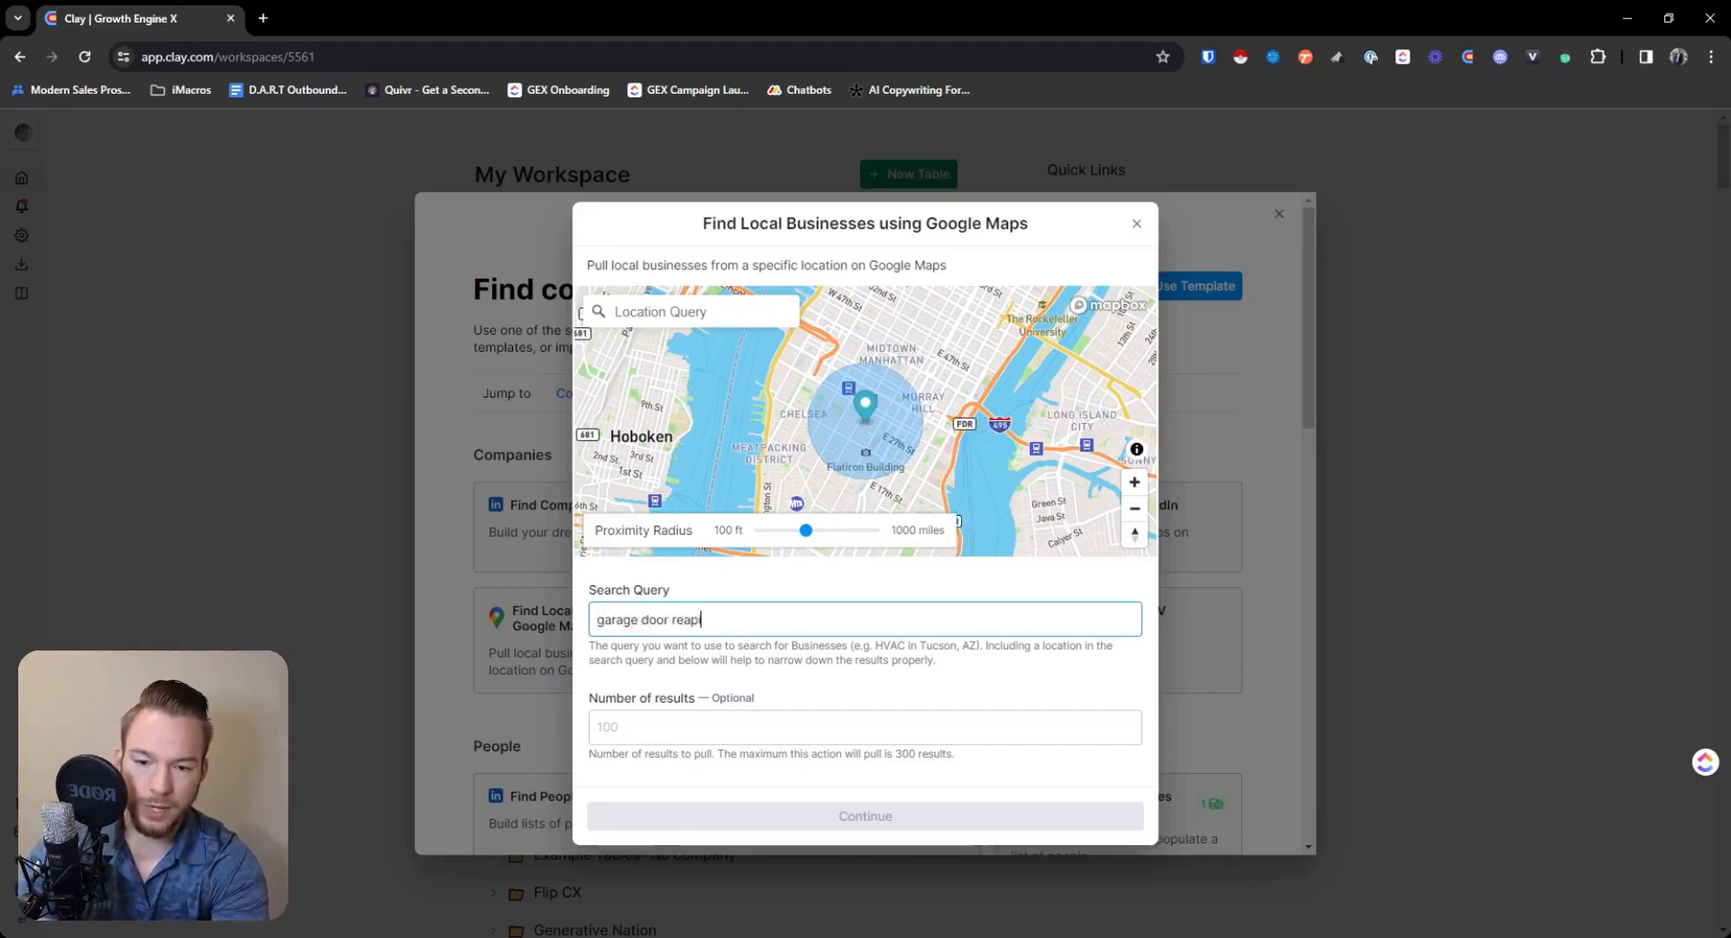
pyautogui.press('BackSpace')
pyautogui.press('BackSpace')
pyautogui.press('BackSpace')
pyautogui.press('BackSpace')
pyautogui.write('pair ')
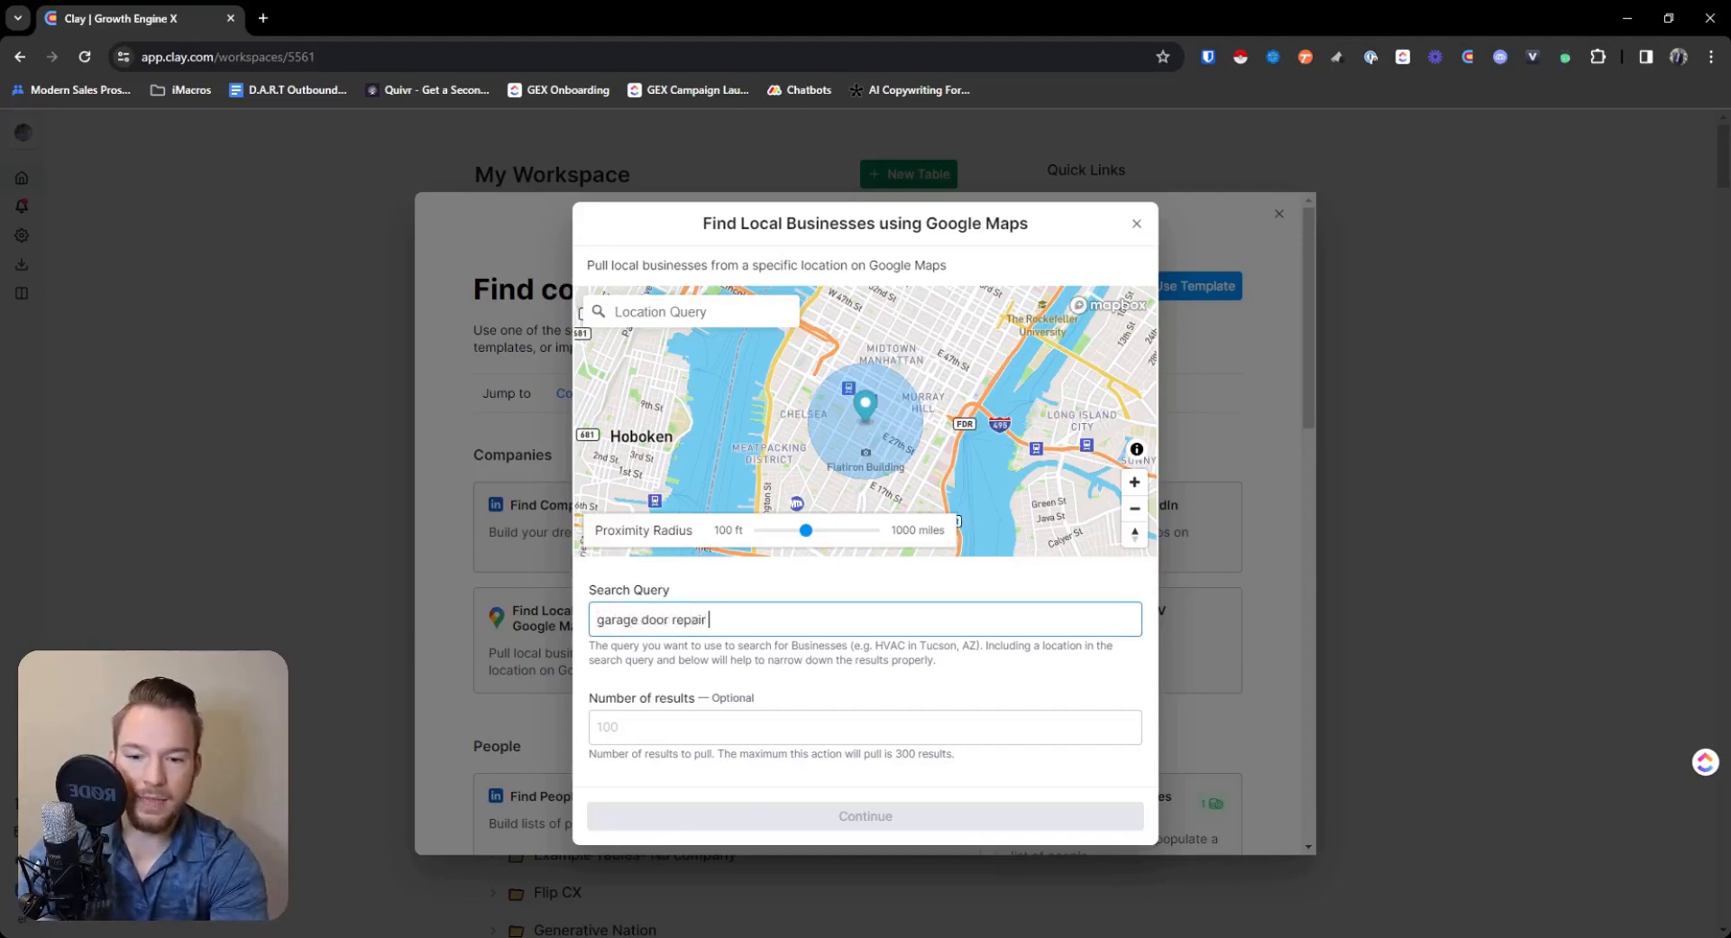
pyautogui.write('in Nashville')
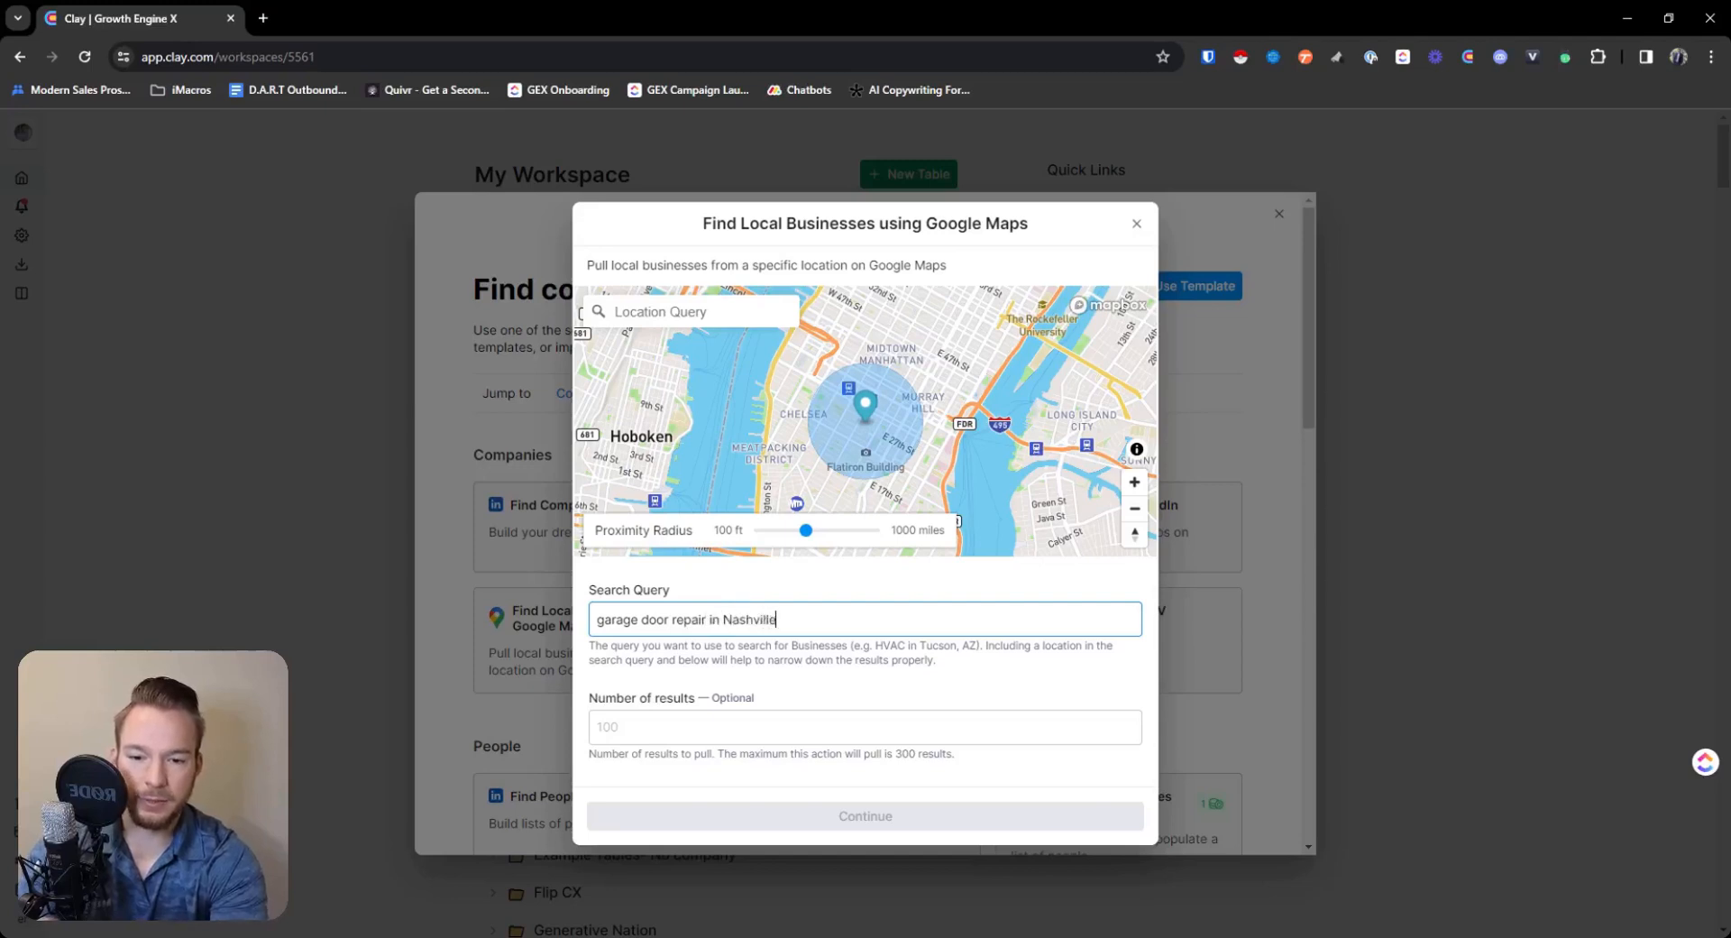
# Set the search location to Nashville, Tennessee, and send the businesses to a new blank table.
pyautogui.click(685, 311)
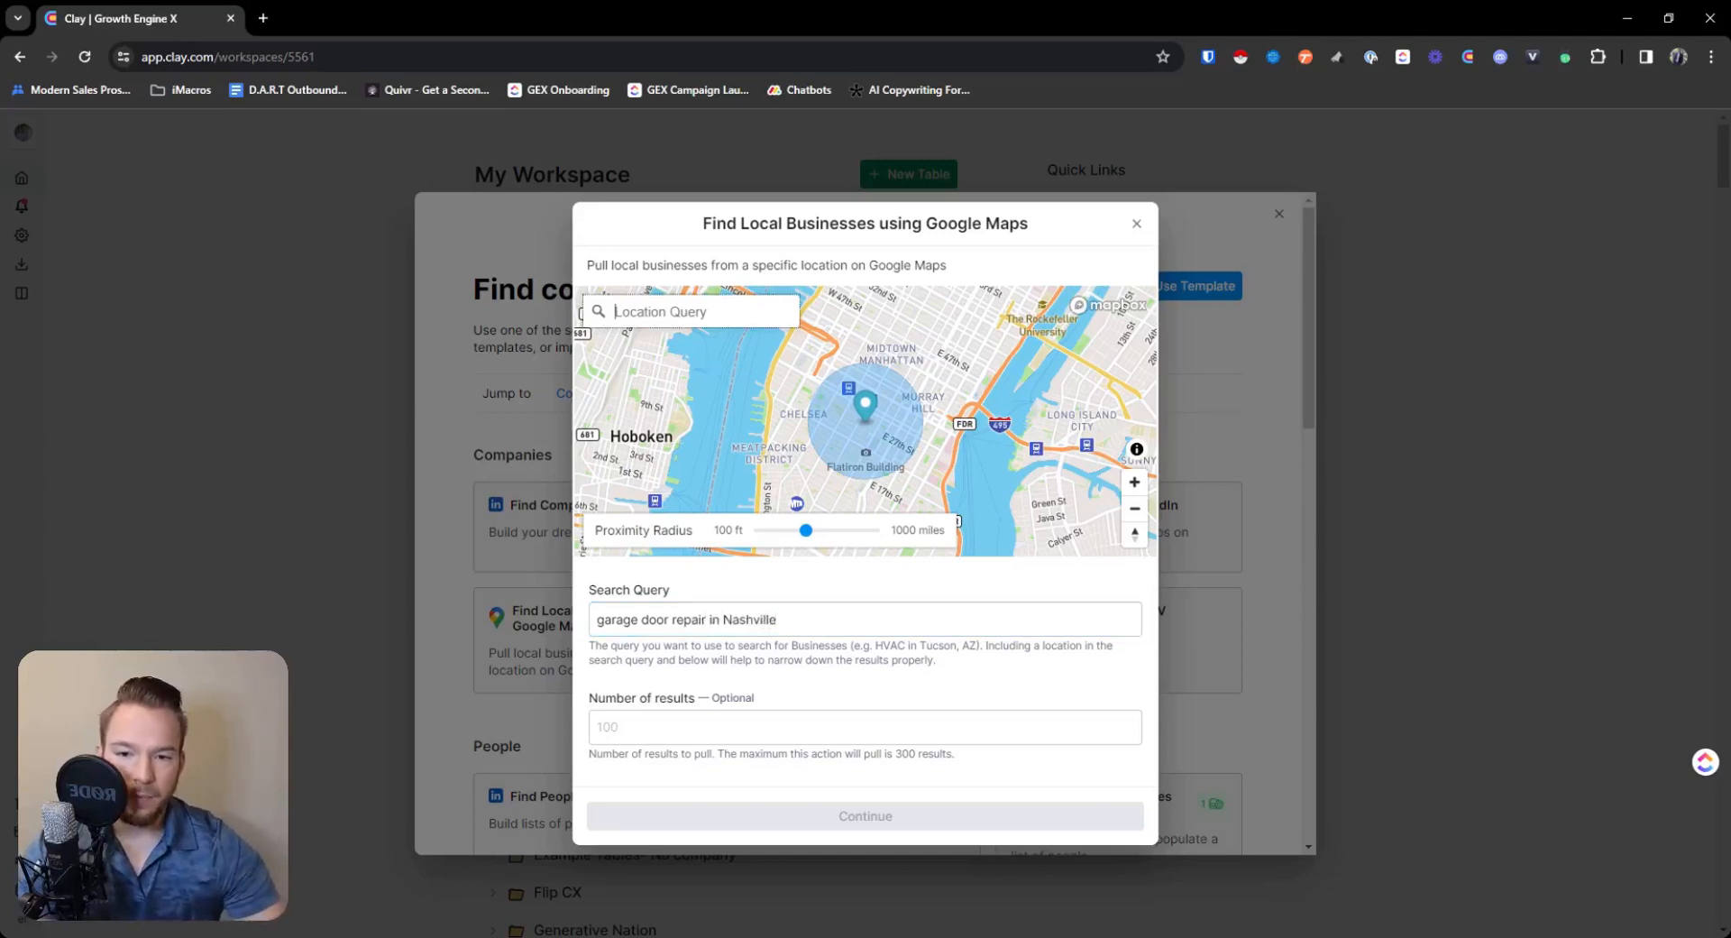
pyautogui.write('nashville')
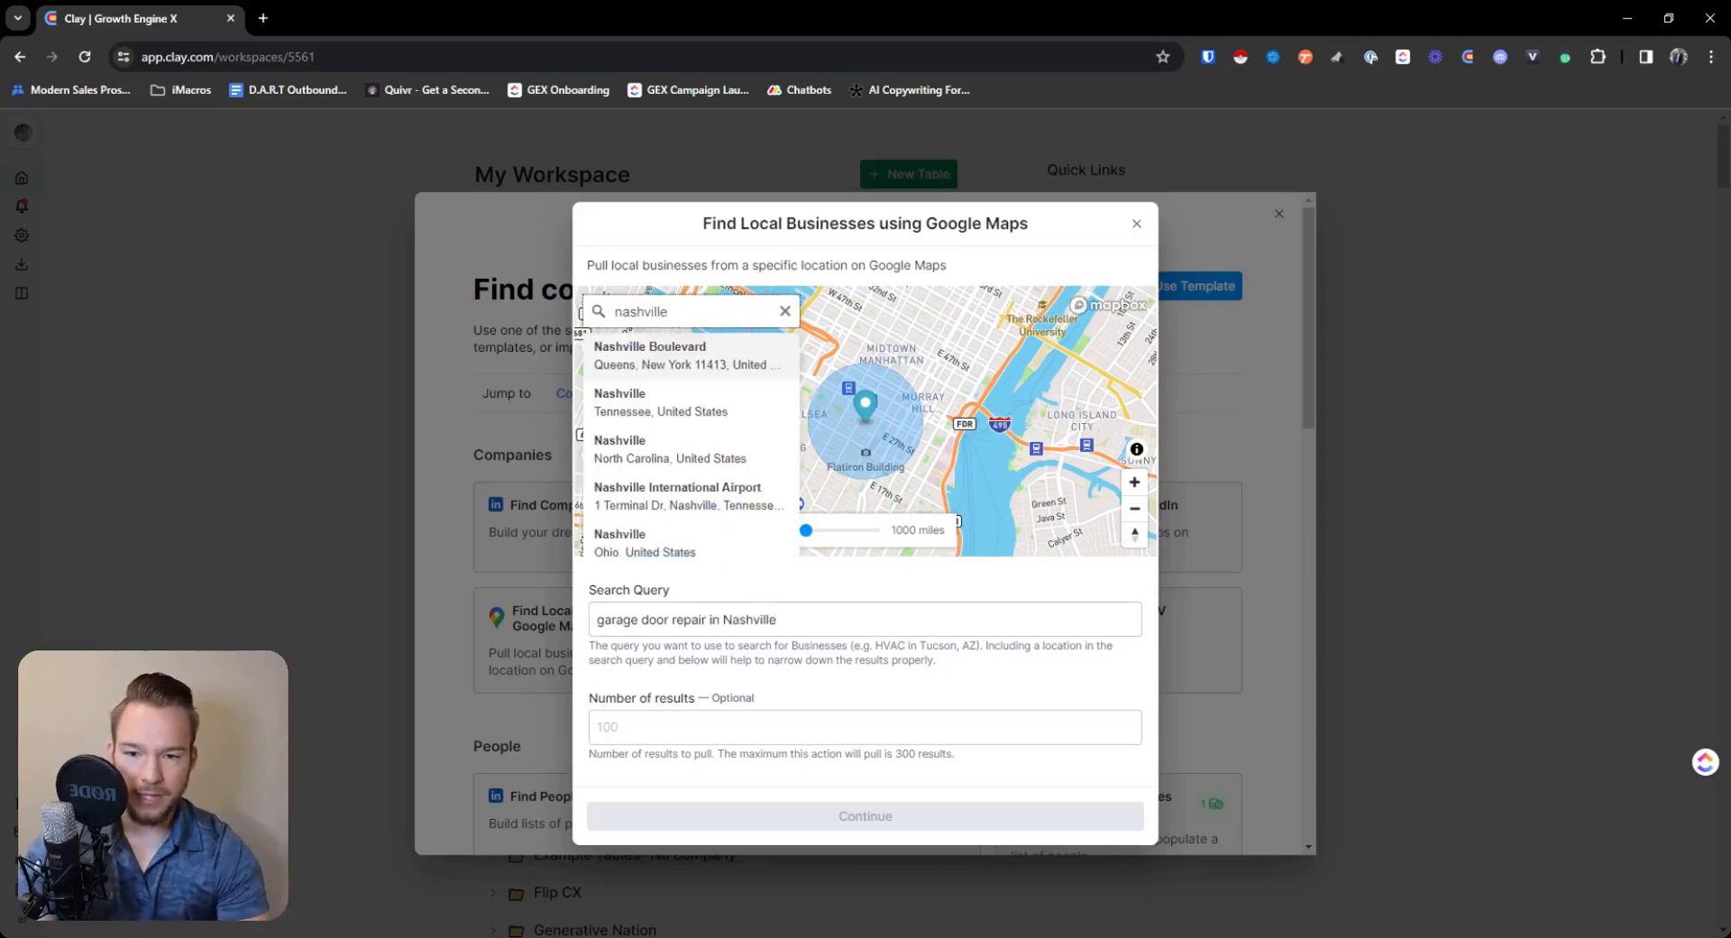
pyautogui.click(692, 400)
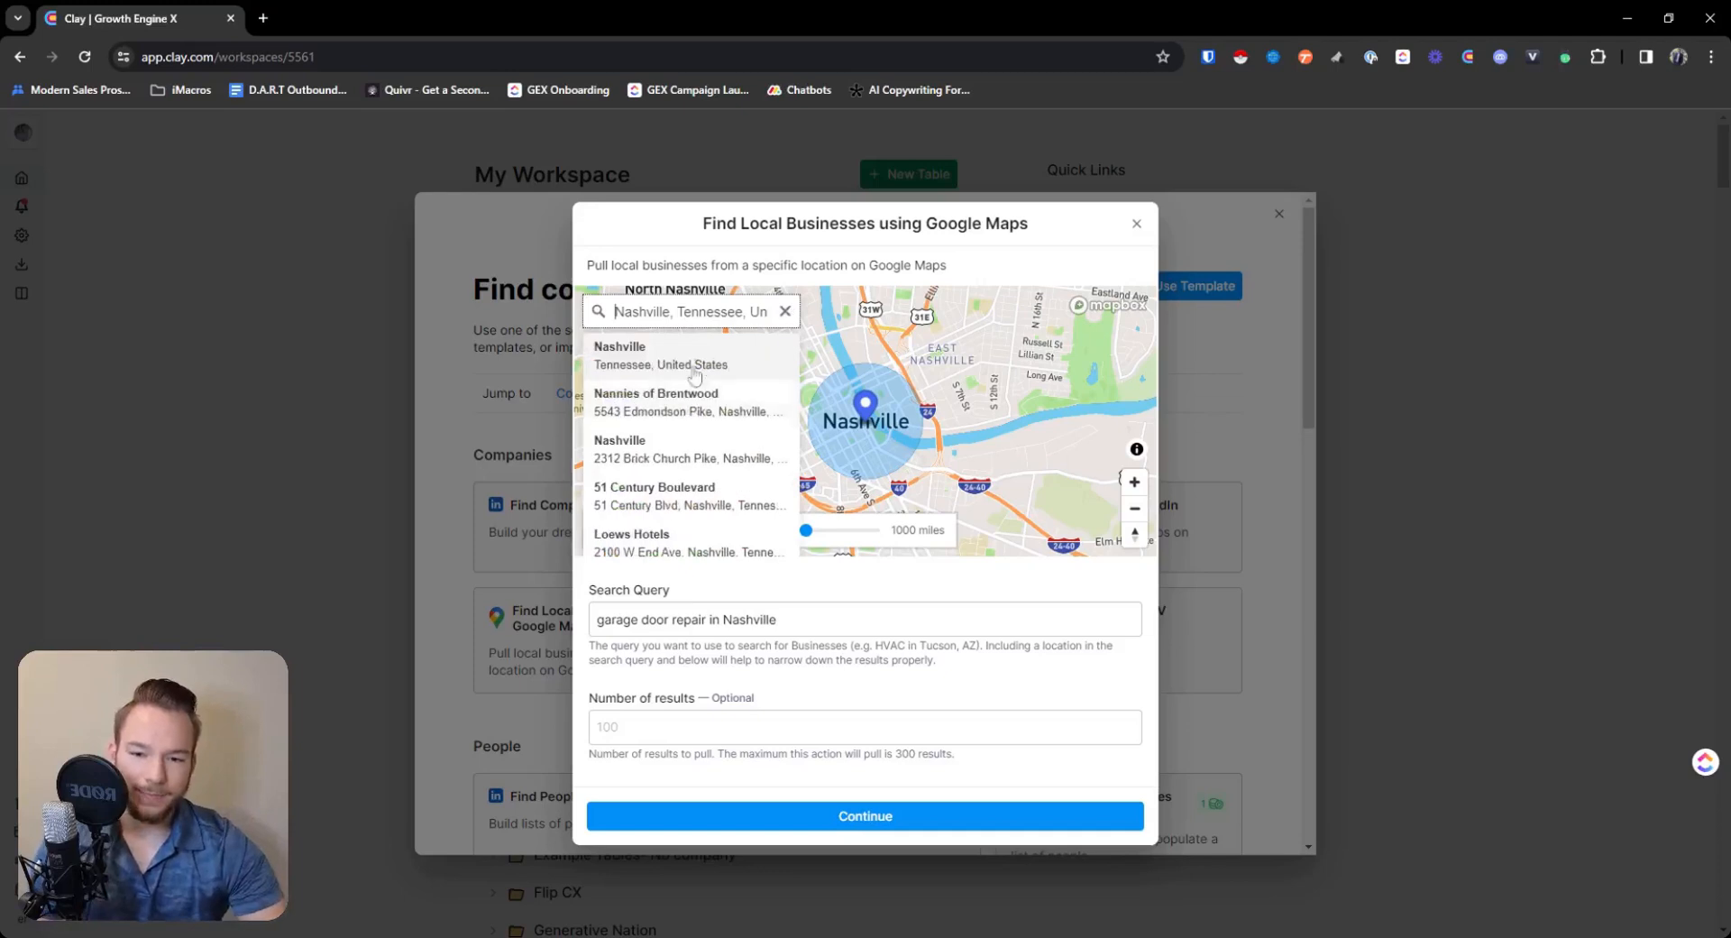
pyautogui.click(696, 355)
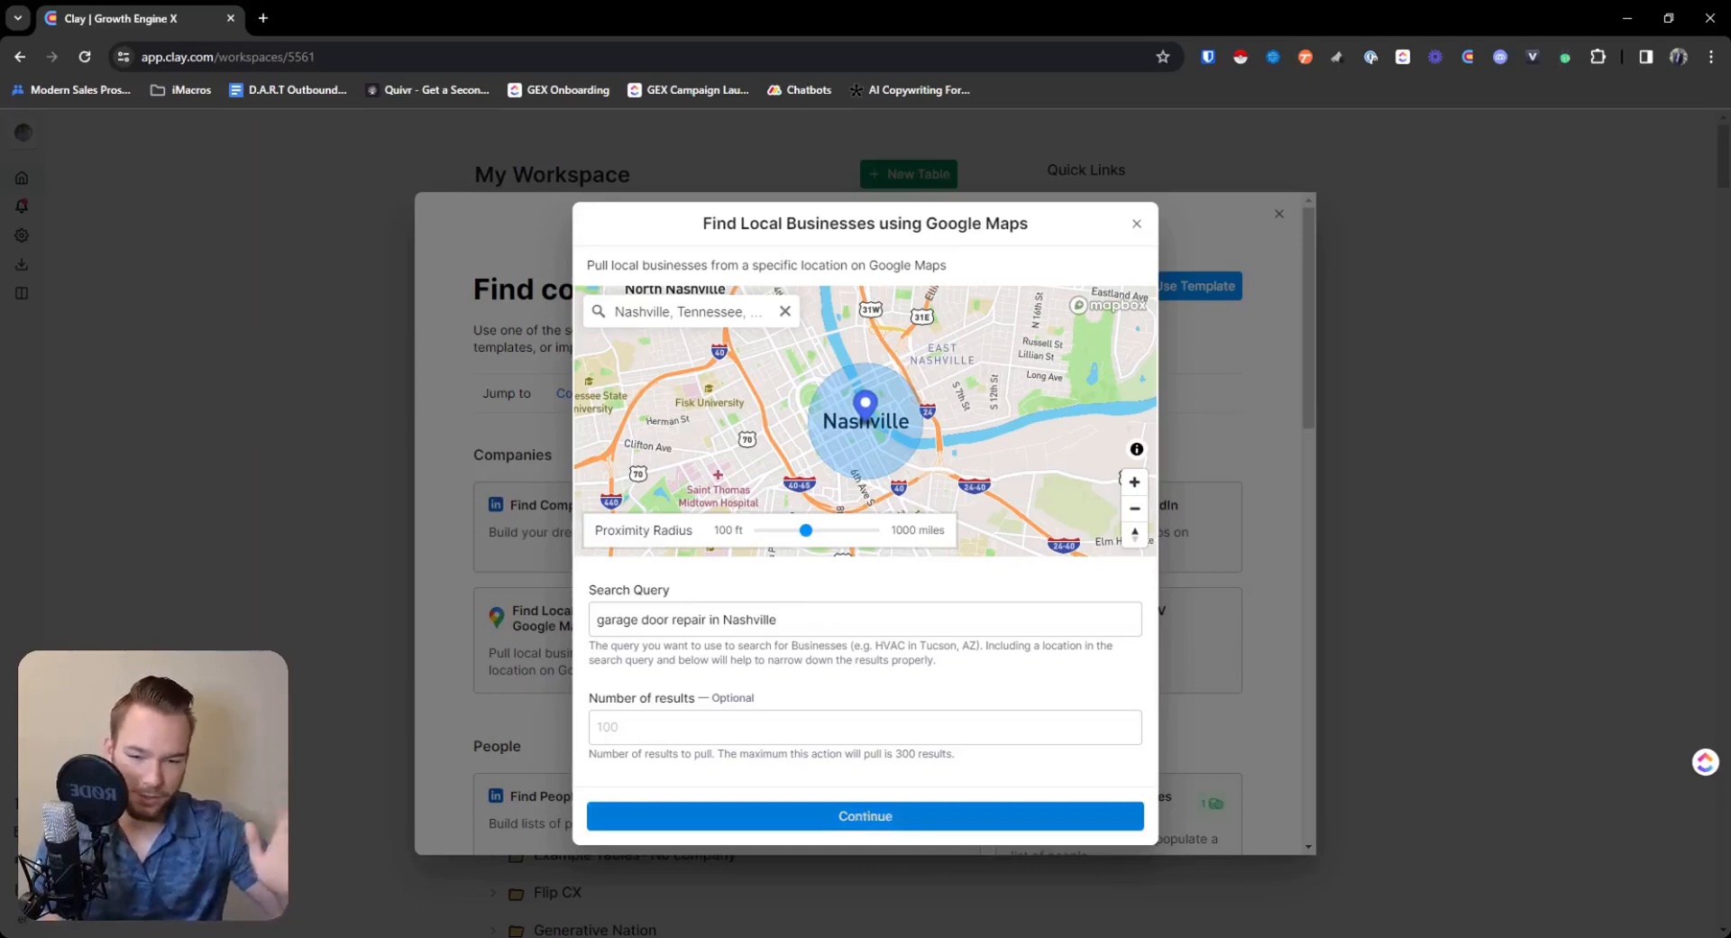
pyautogui.click(863, 816)
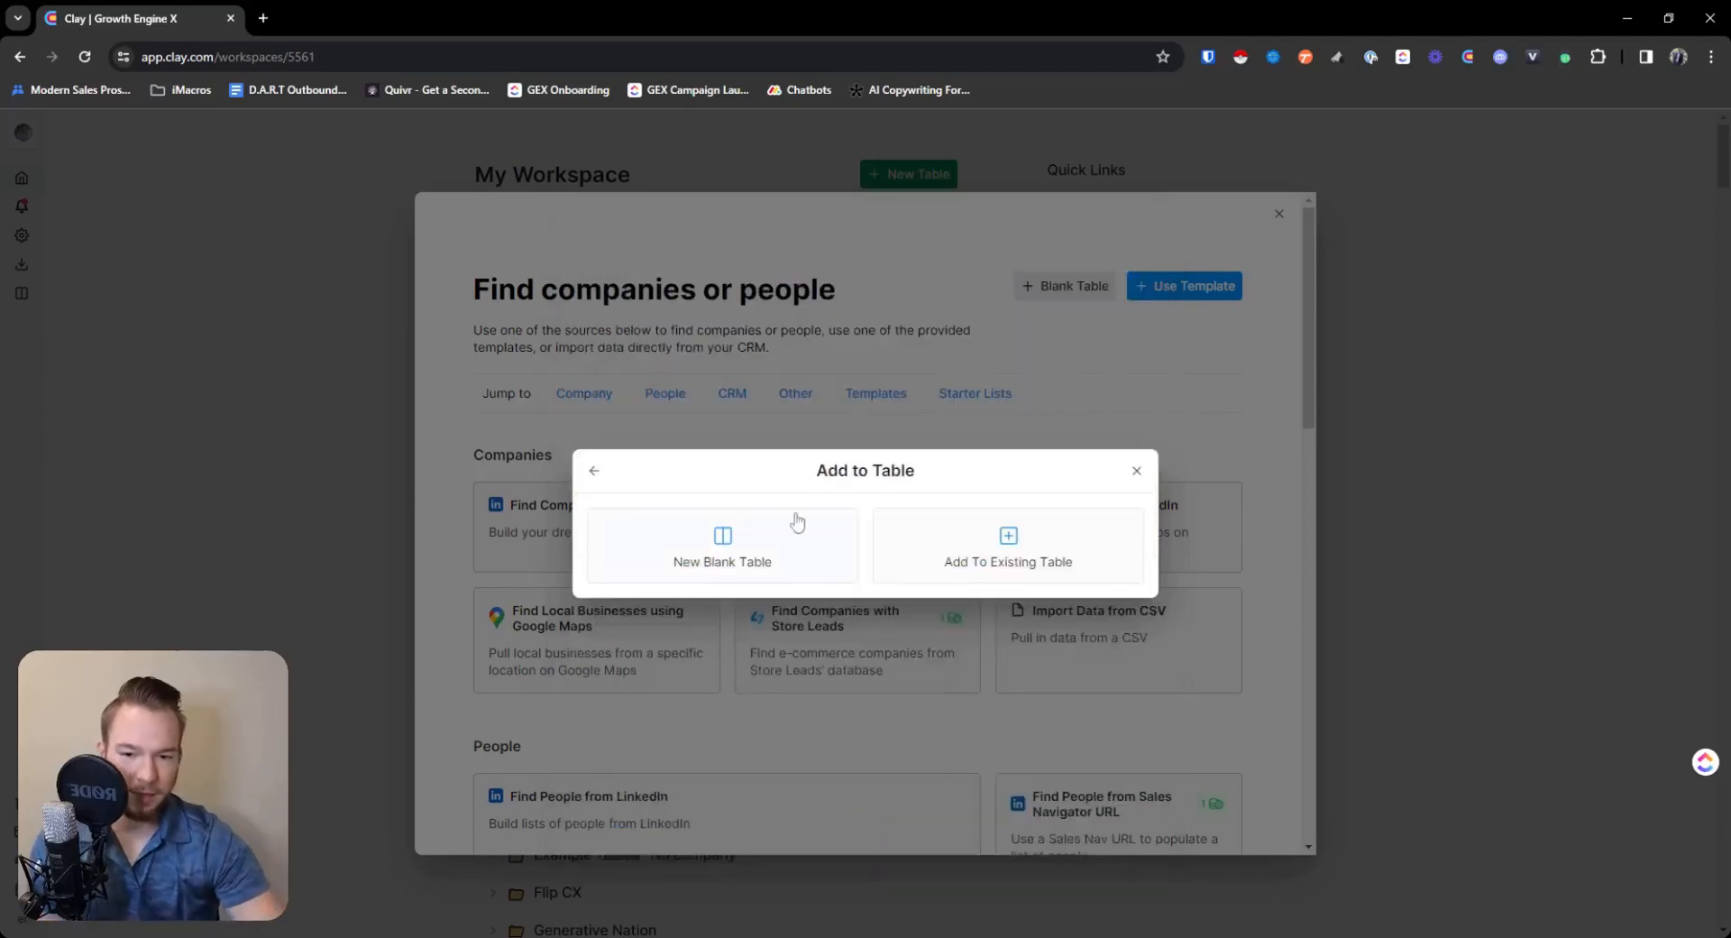
pyautogui.click(749, 544)
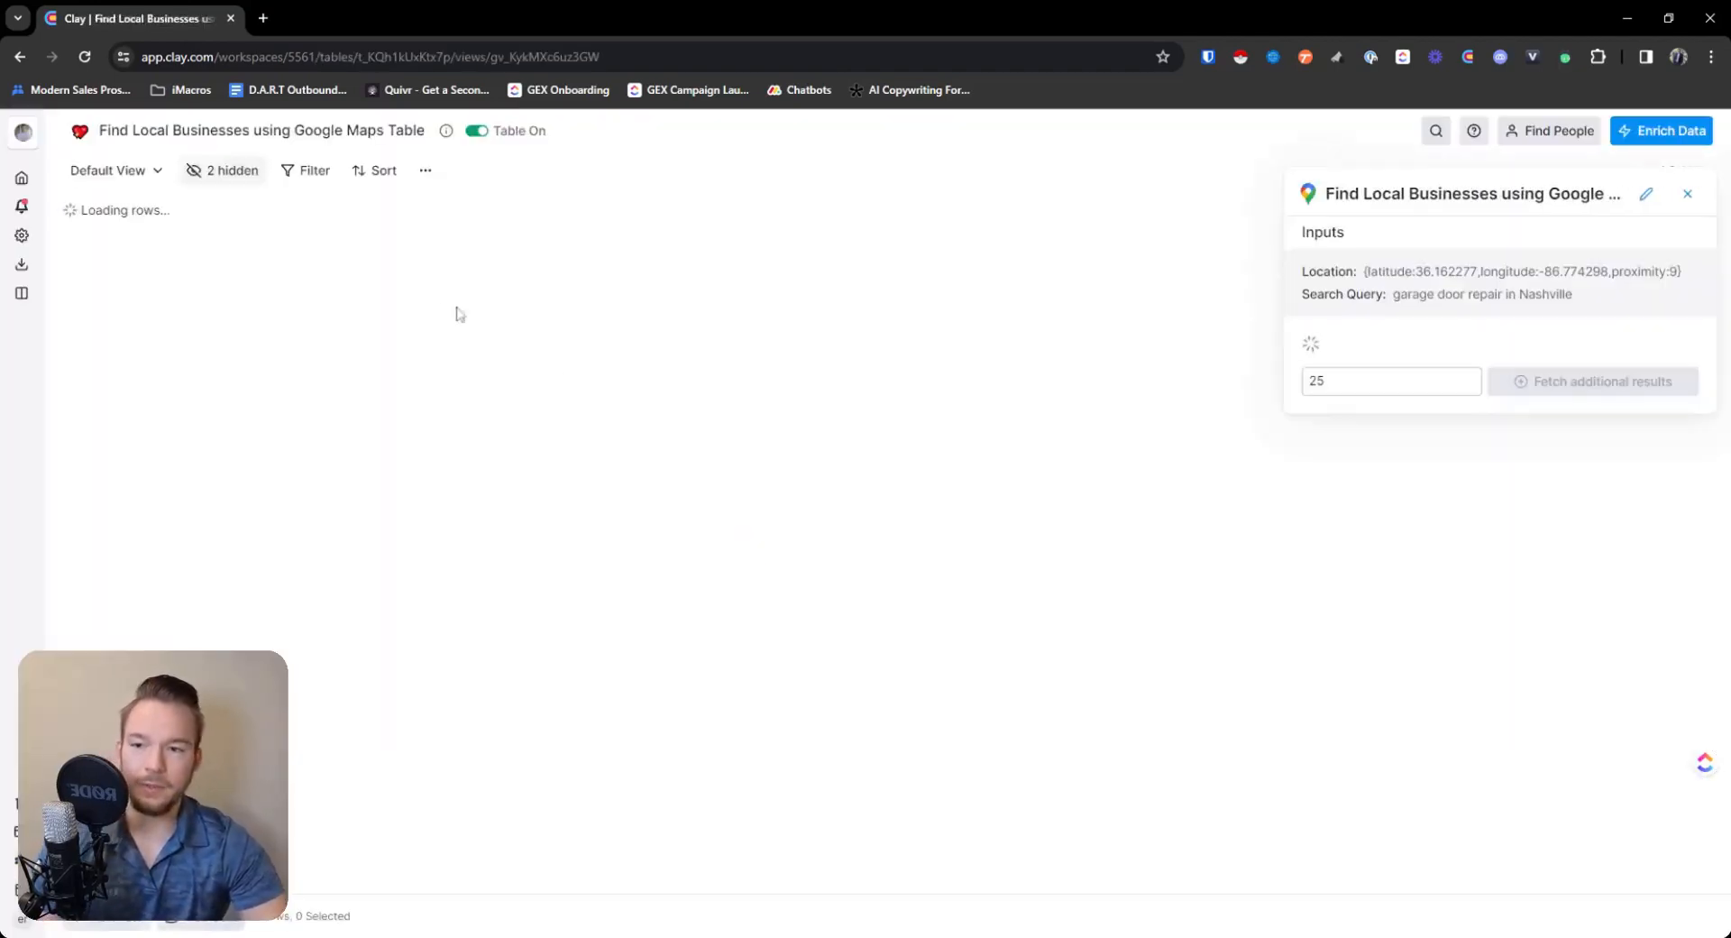
# Rename the table to "Garage door repair local business workflow".
pyautogui.click(262, 130)
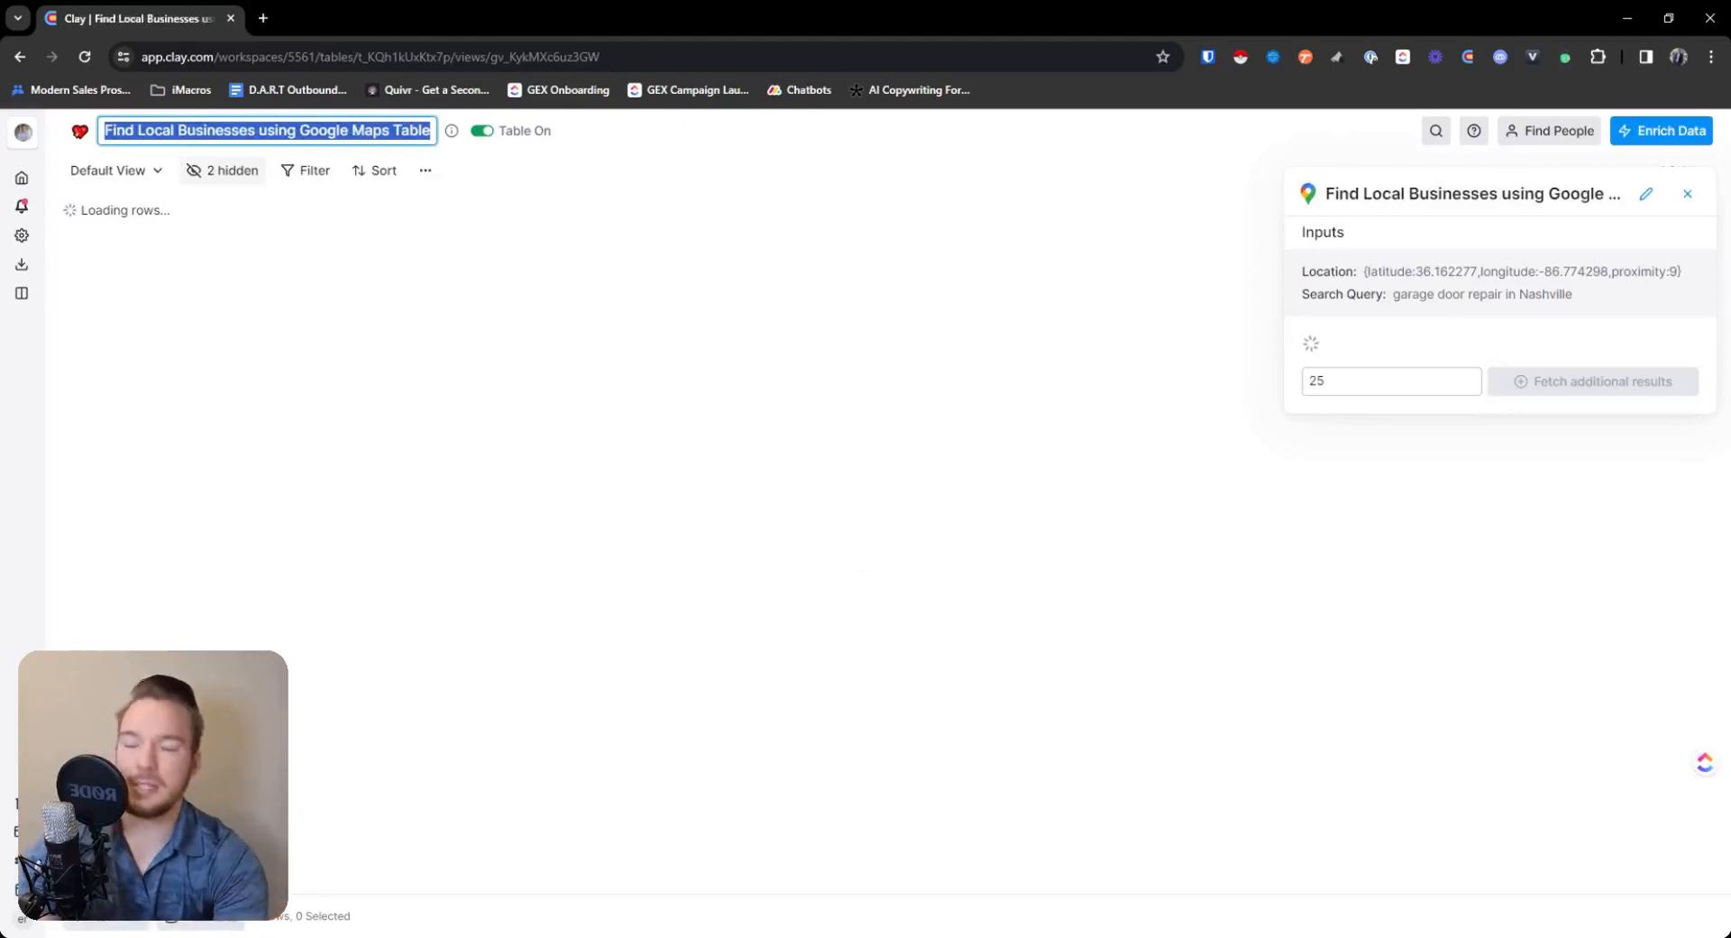
pyautogui.write('Garga')
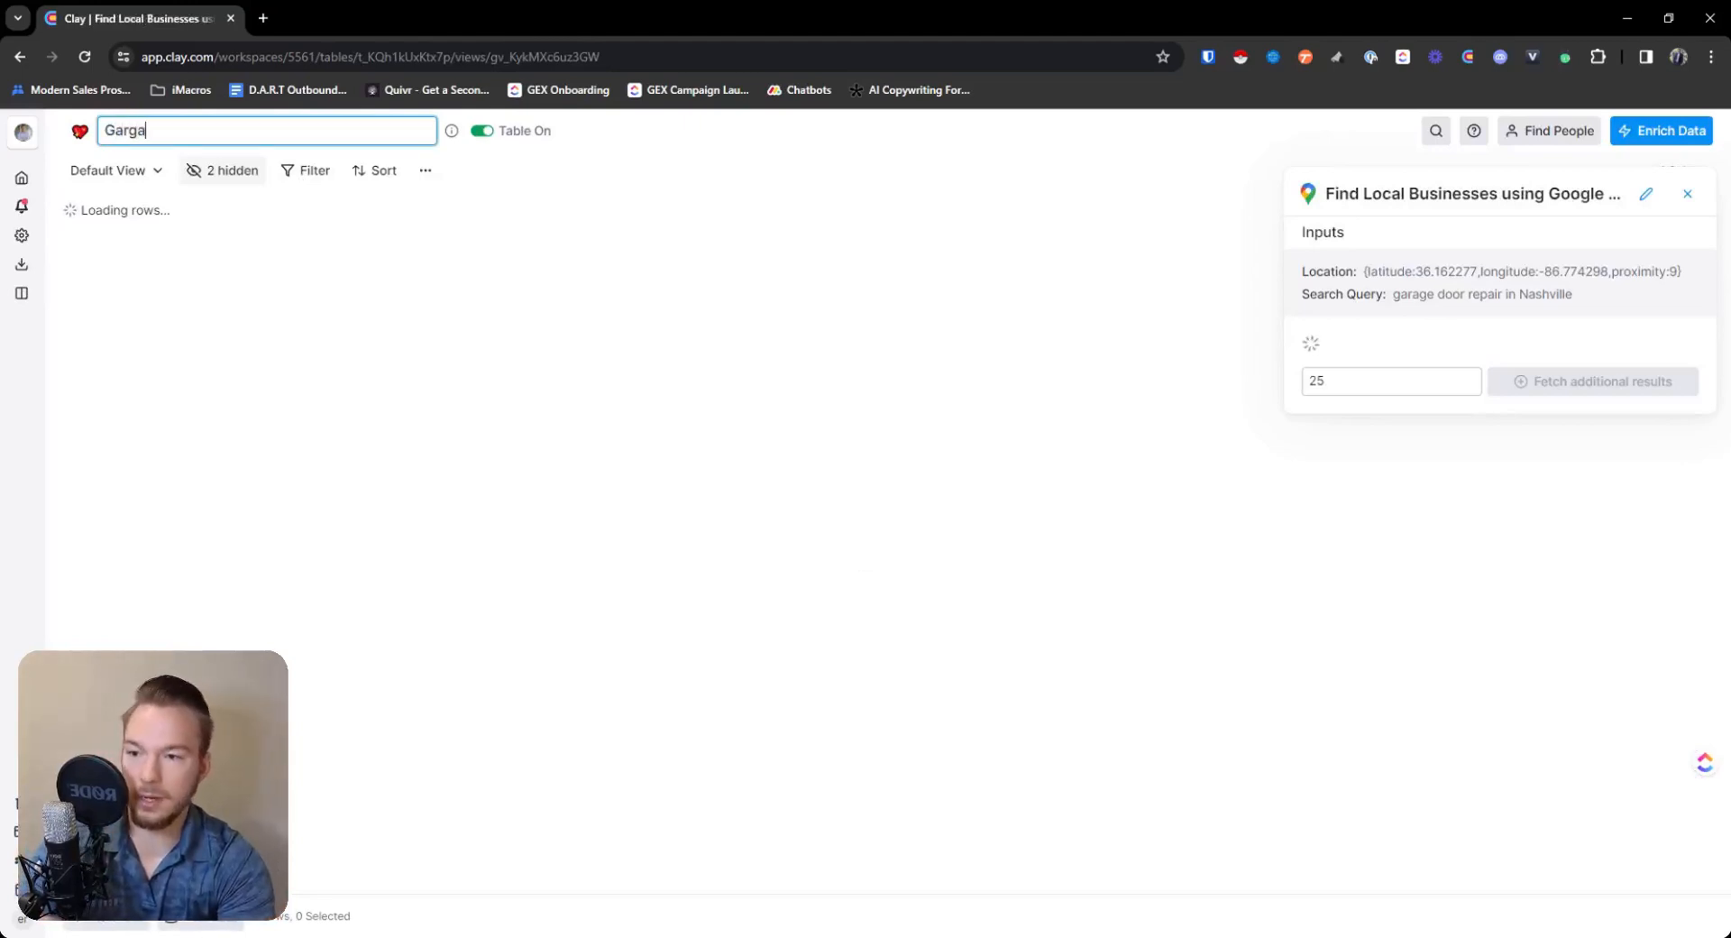
pyautogui.write('g')
pyautogui.press('BackSpace')
pyautogui.press('BackSpace')
pyautogui.press('BackSpace')
pyautogui.write('age doo')
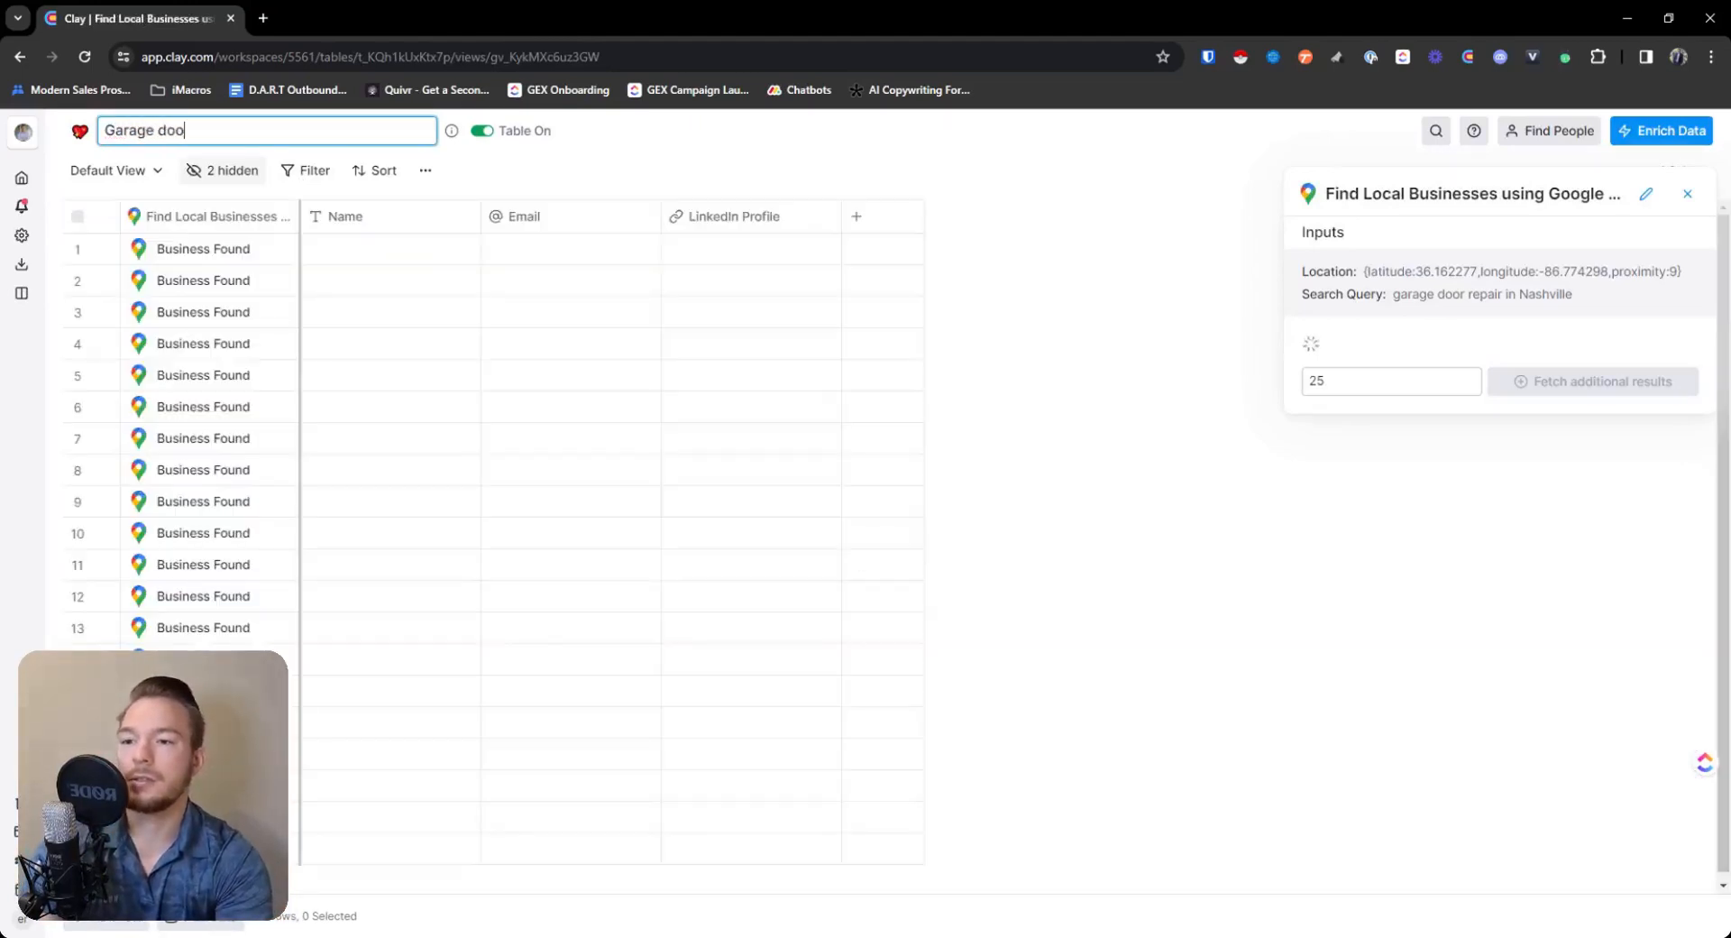
pyautogui.write('r repa')
pyautogui.press('BackSpace')
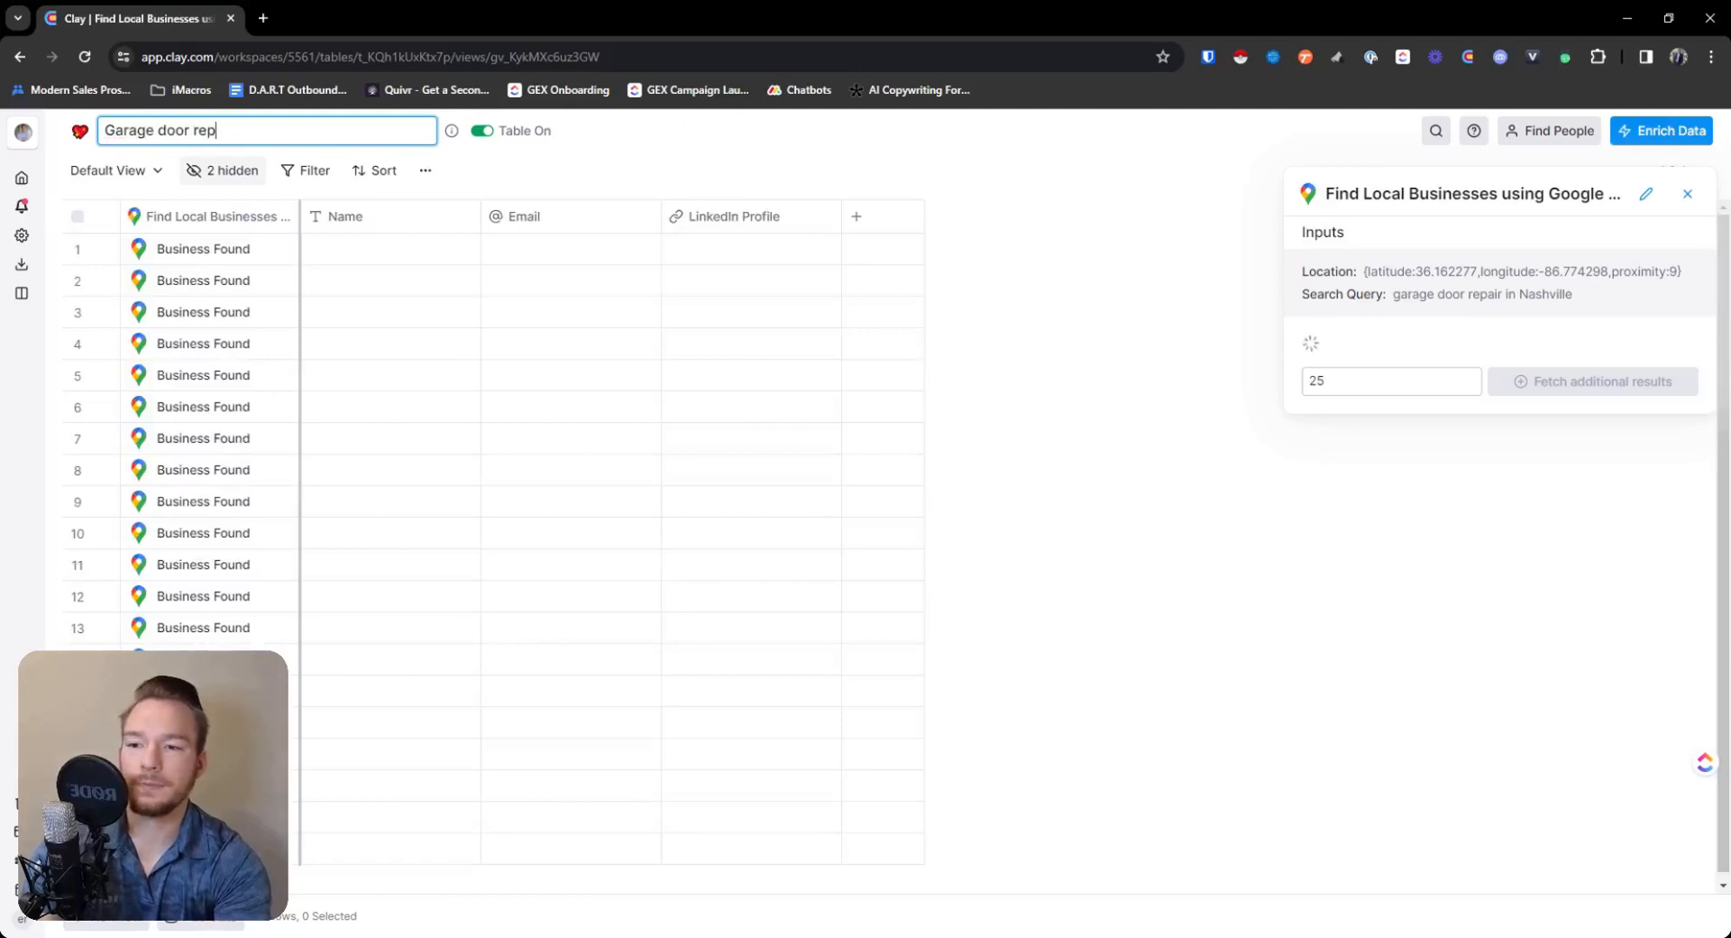
pyautogui.write('air local bui')
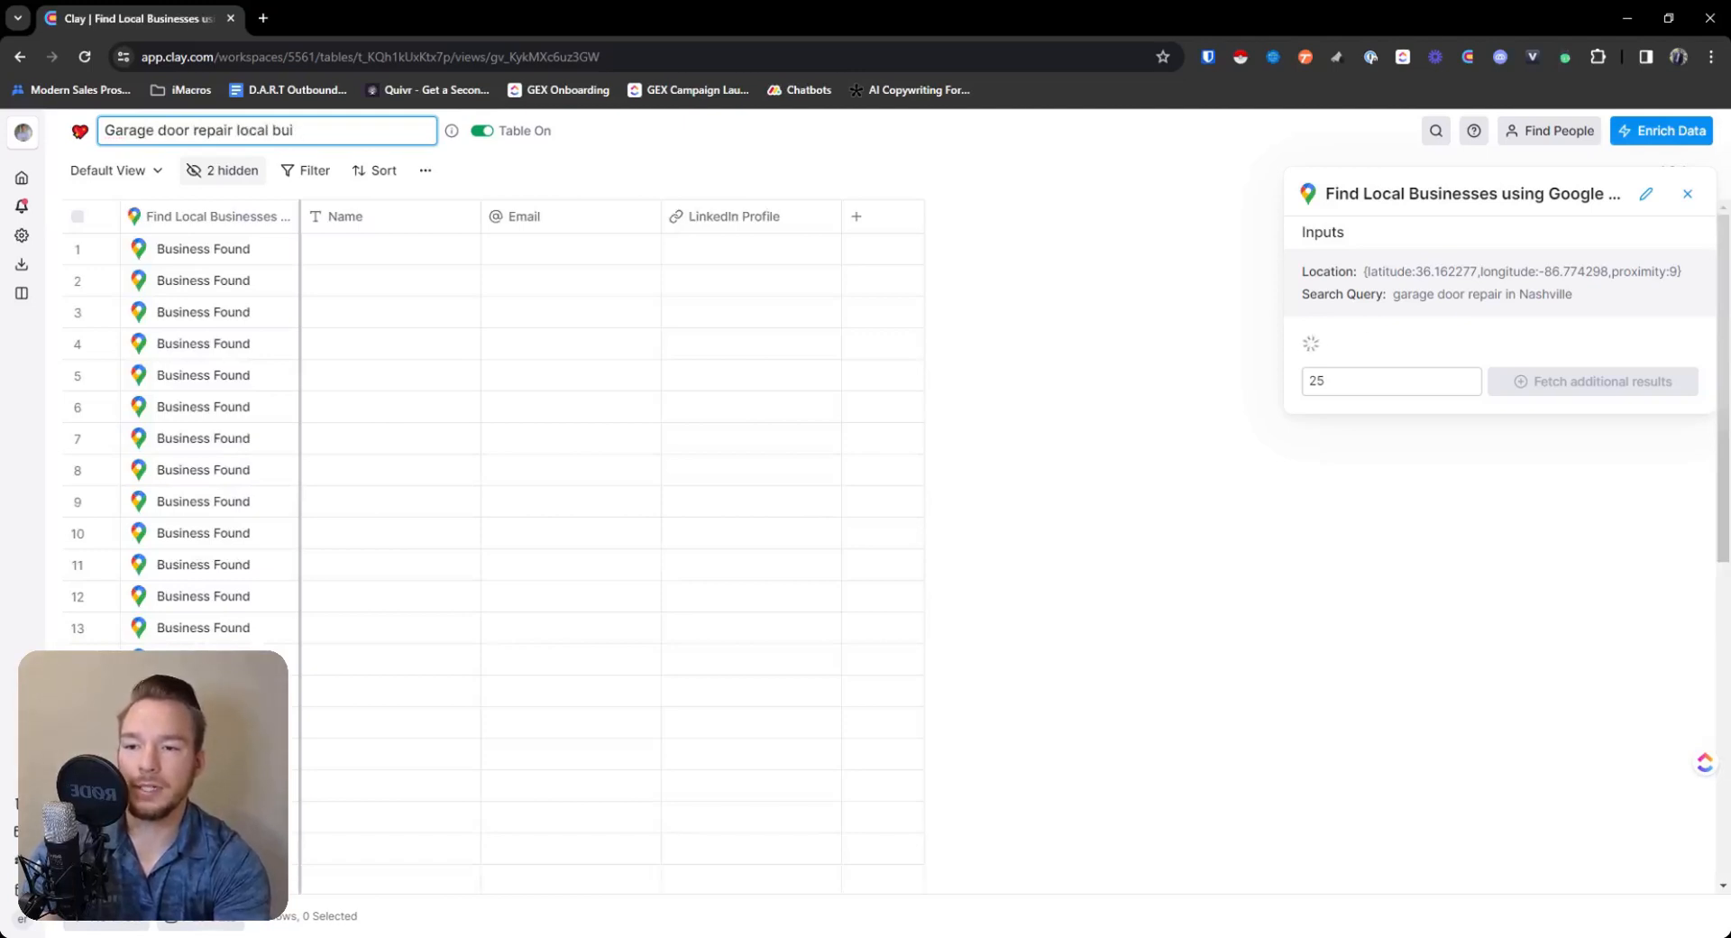
pyautogui.press('BackSpace')
pyautogui.write('siness workflow')
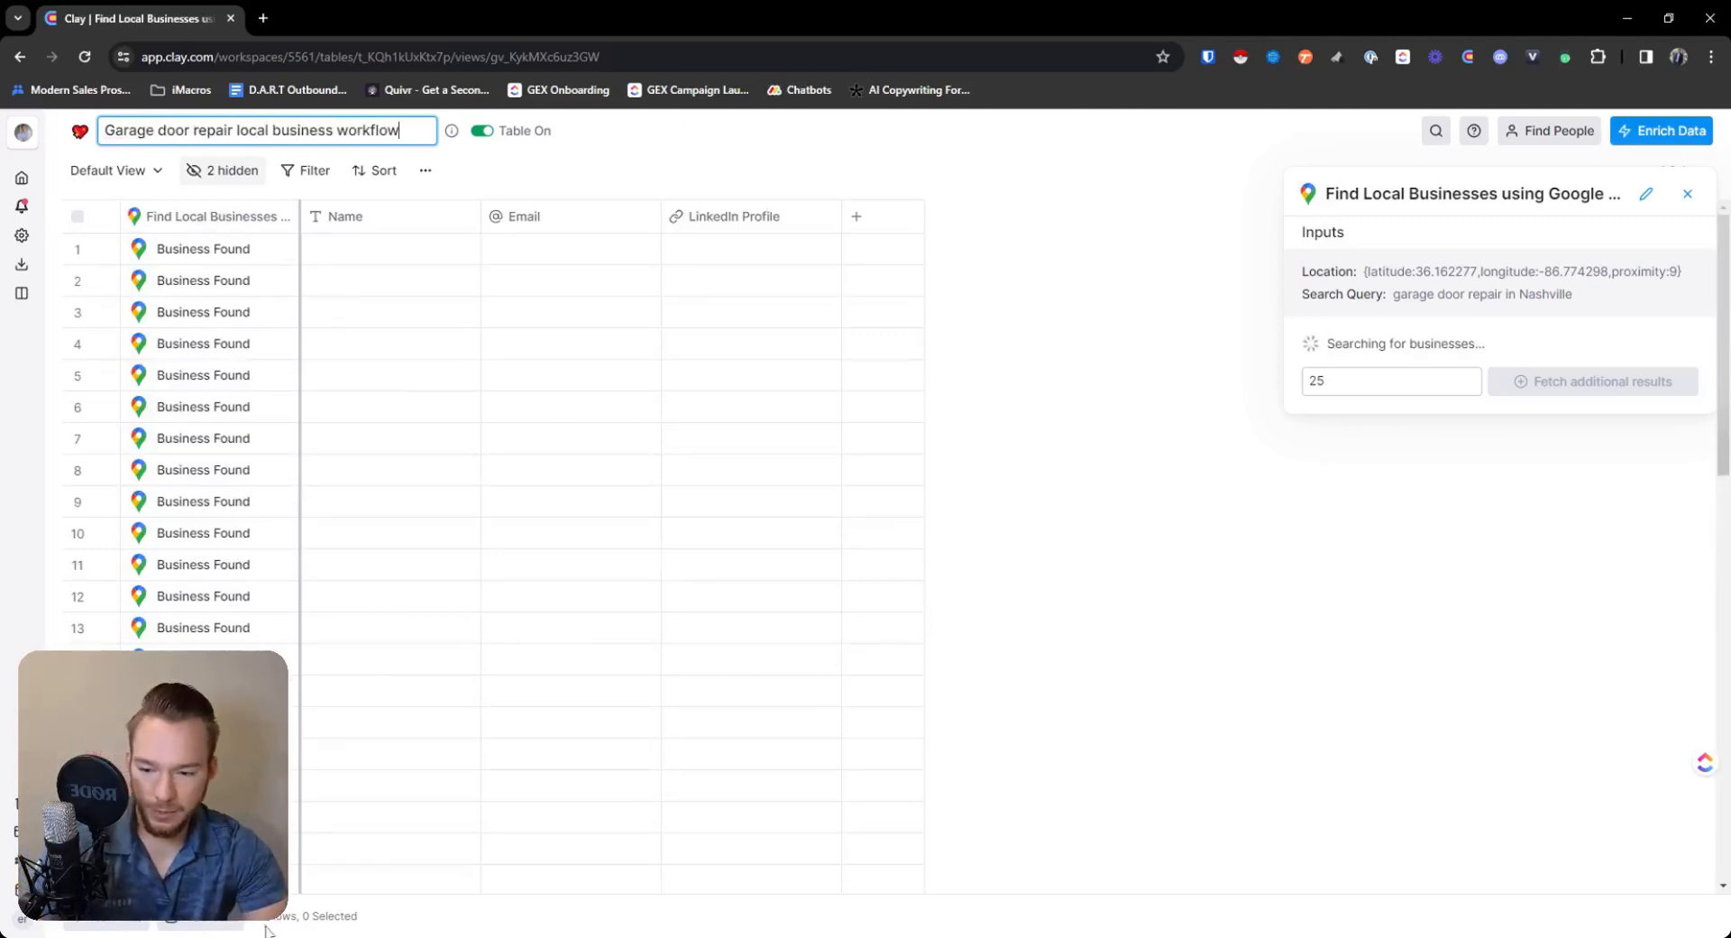
pyautogui.press('Return')
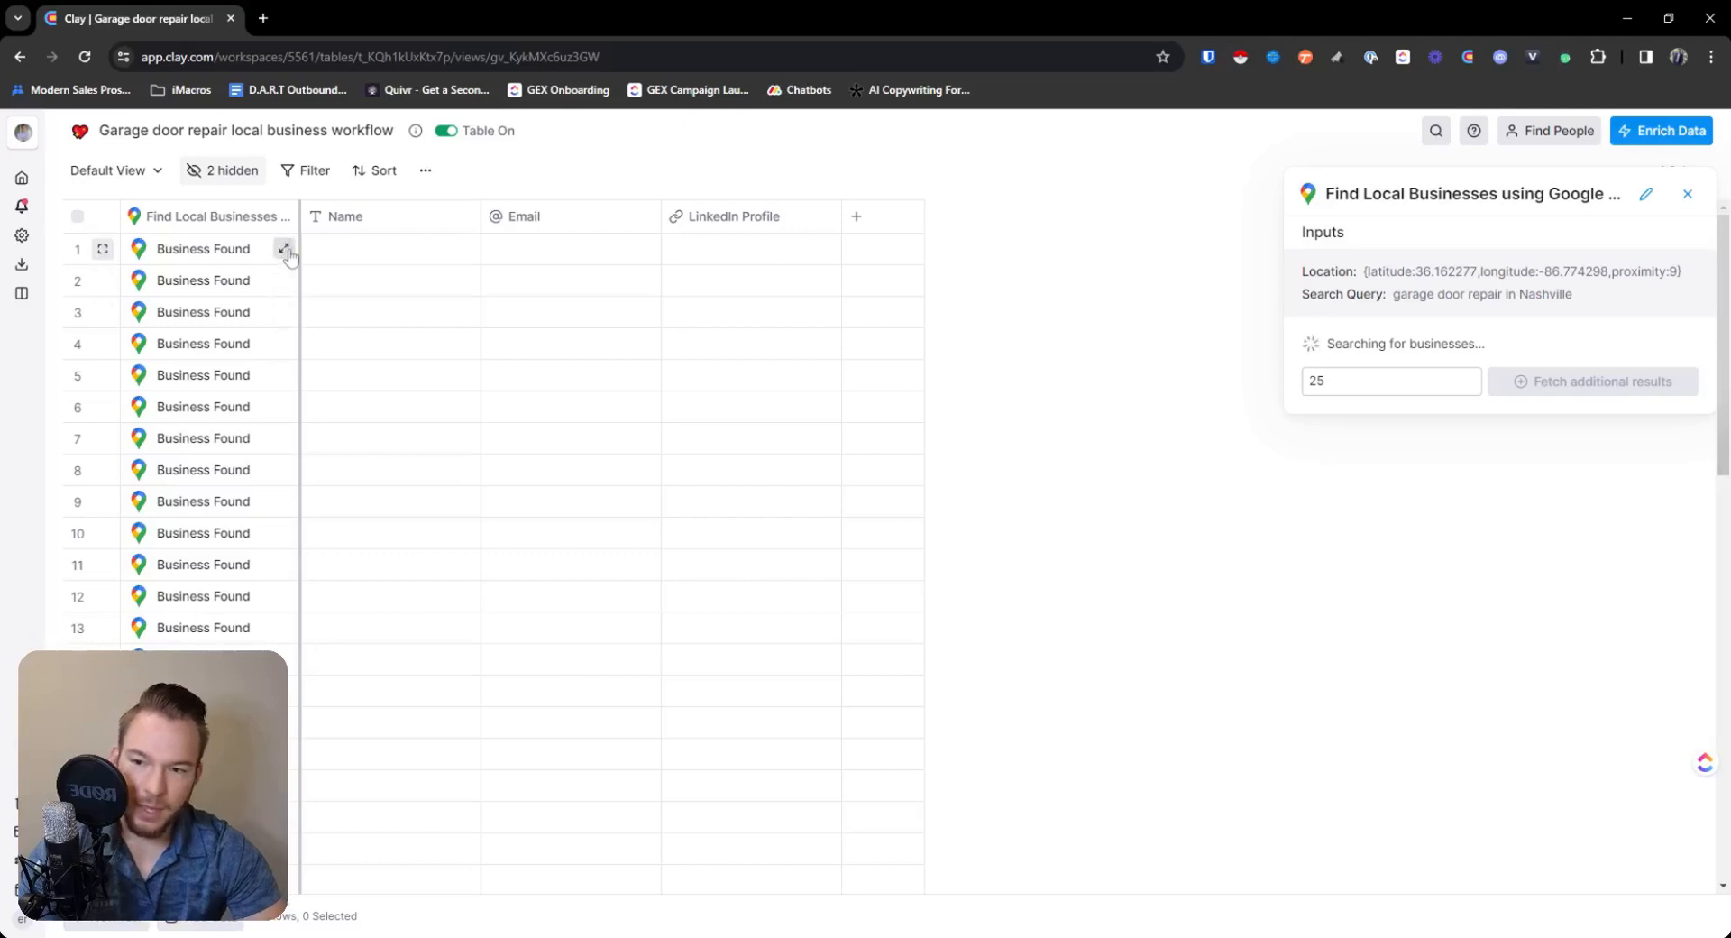
# Open the first business's cell details and map its Title field to the existing Name column.
pyautogui.click(217, 258)
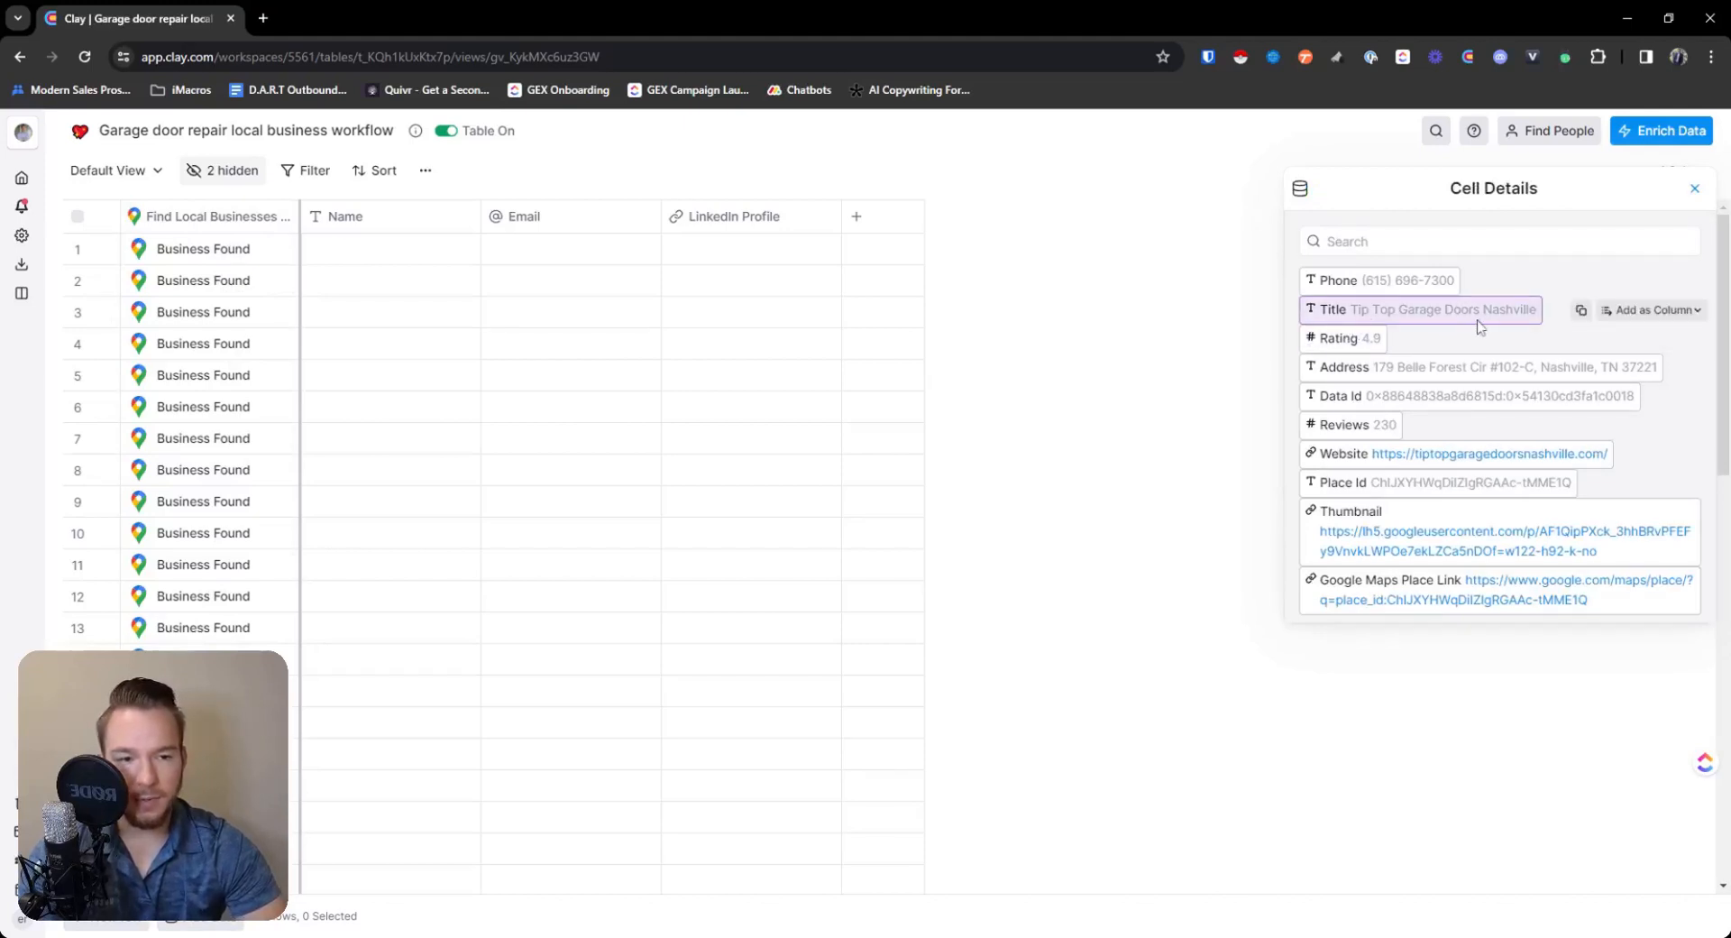
pyautogui.click(1657, 310)
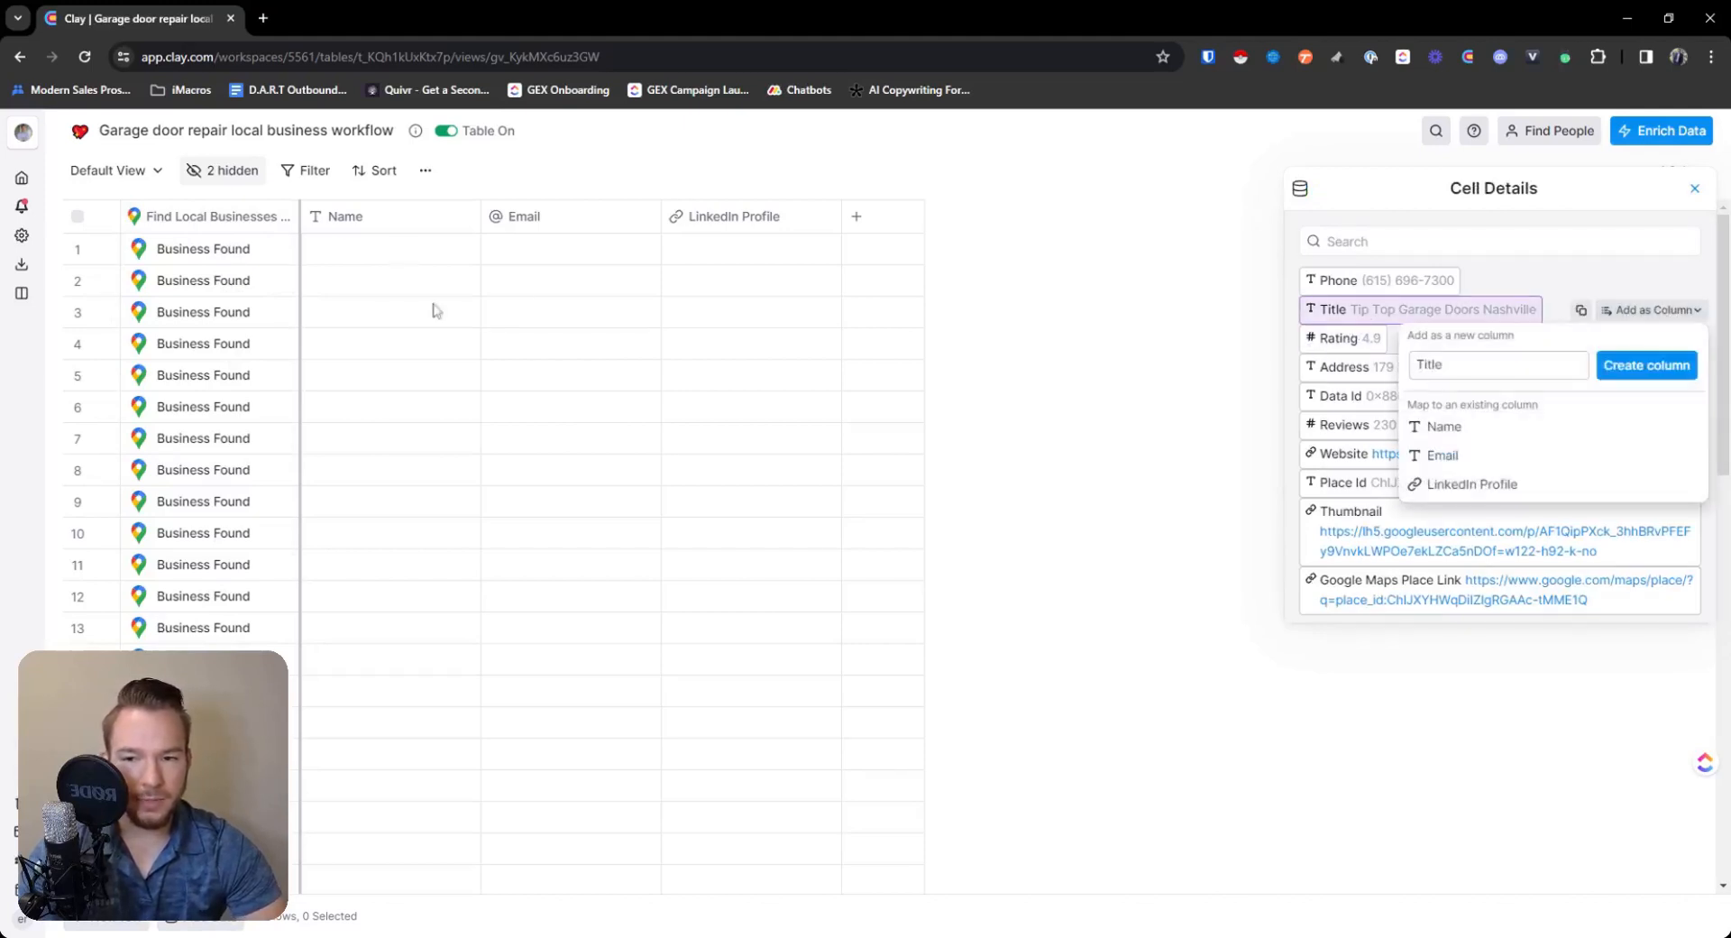
pyautogui.click(1443, 426)
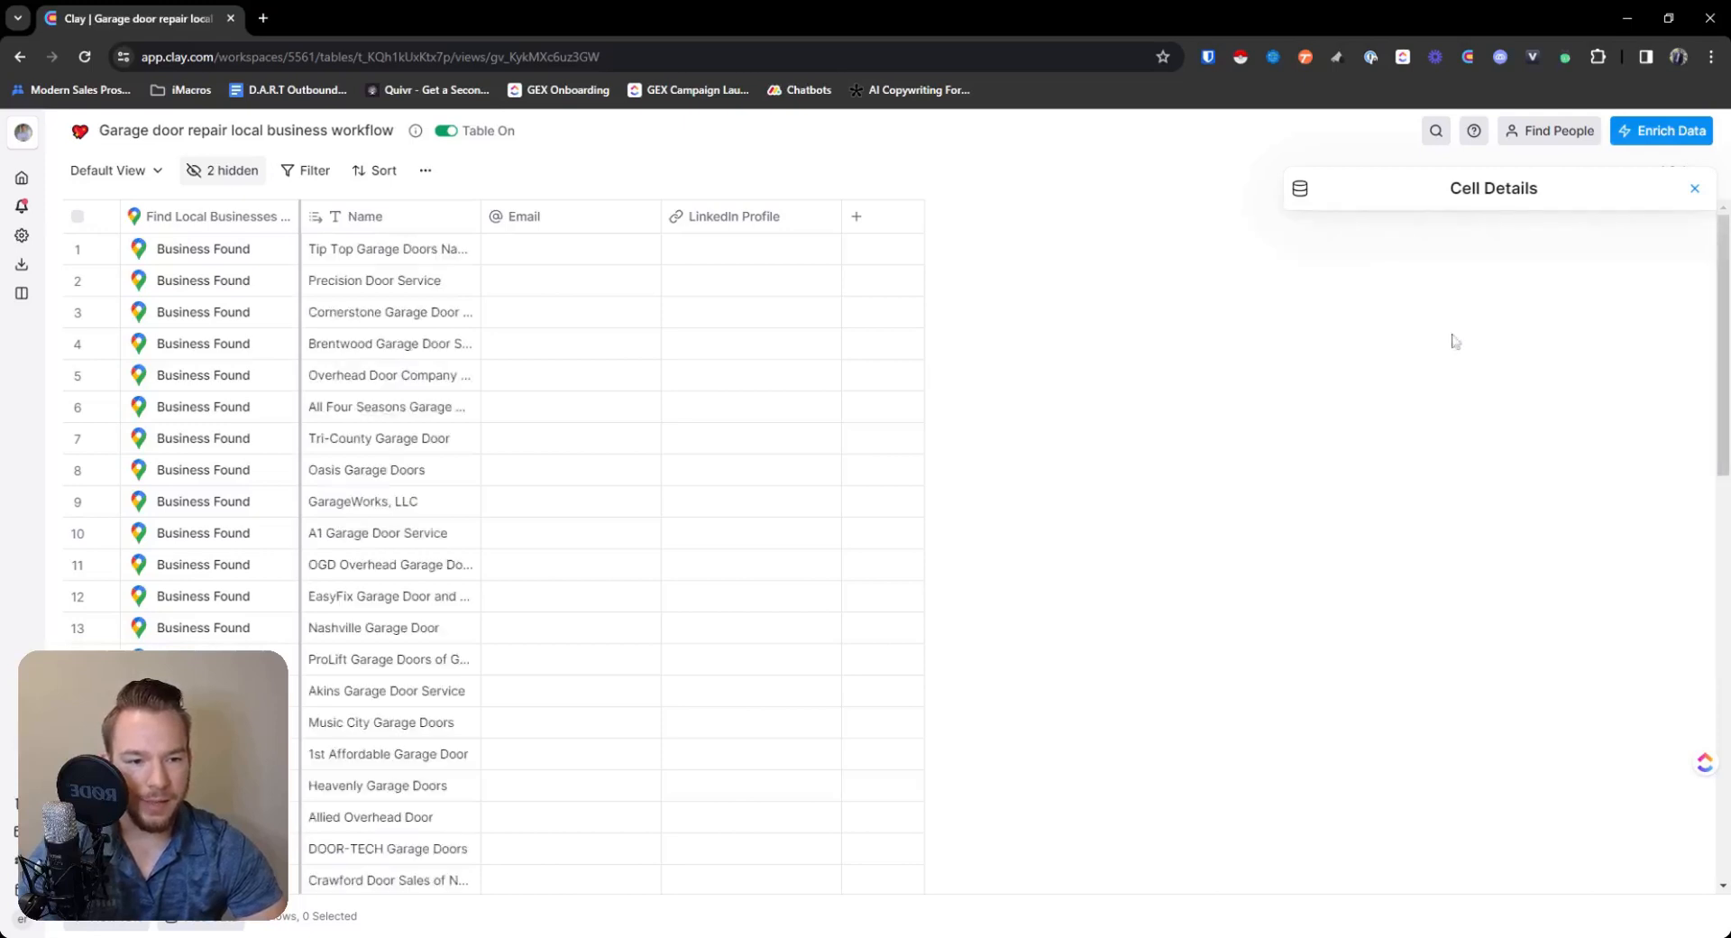
# Add the Phone and Rating fields from the business details as new columns.
pyautogui.click(1658, 281)
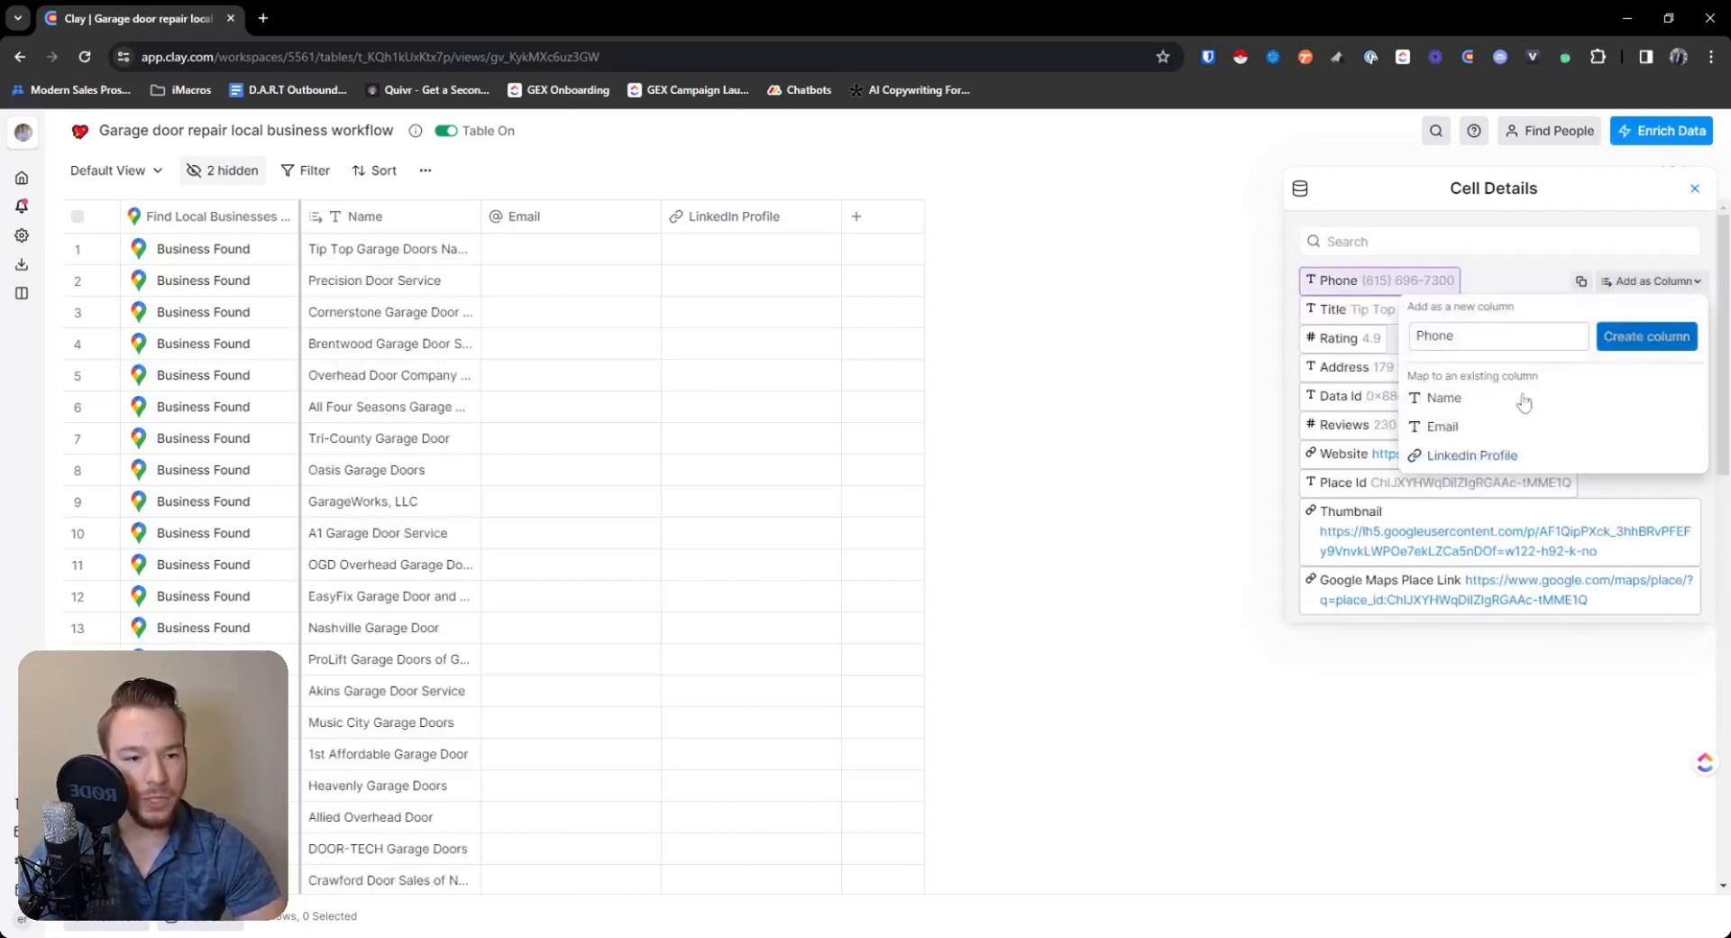
pyautogui.click(1647, 336)
pyautogui.click(1653, 338)
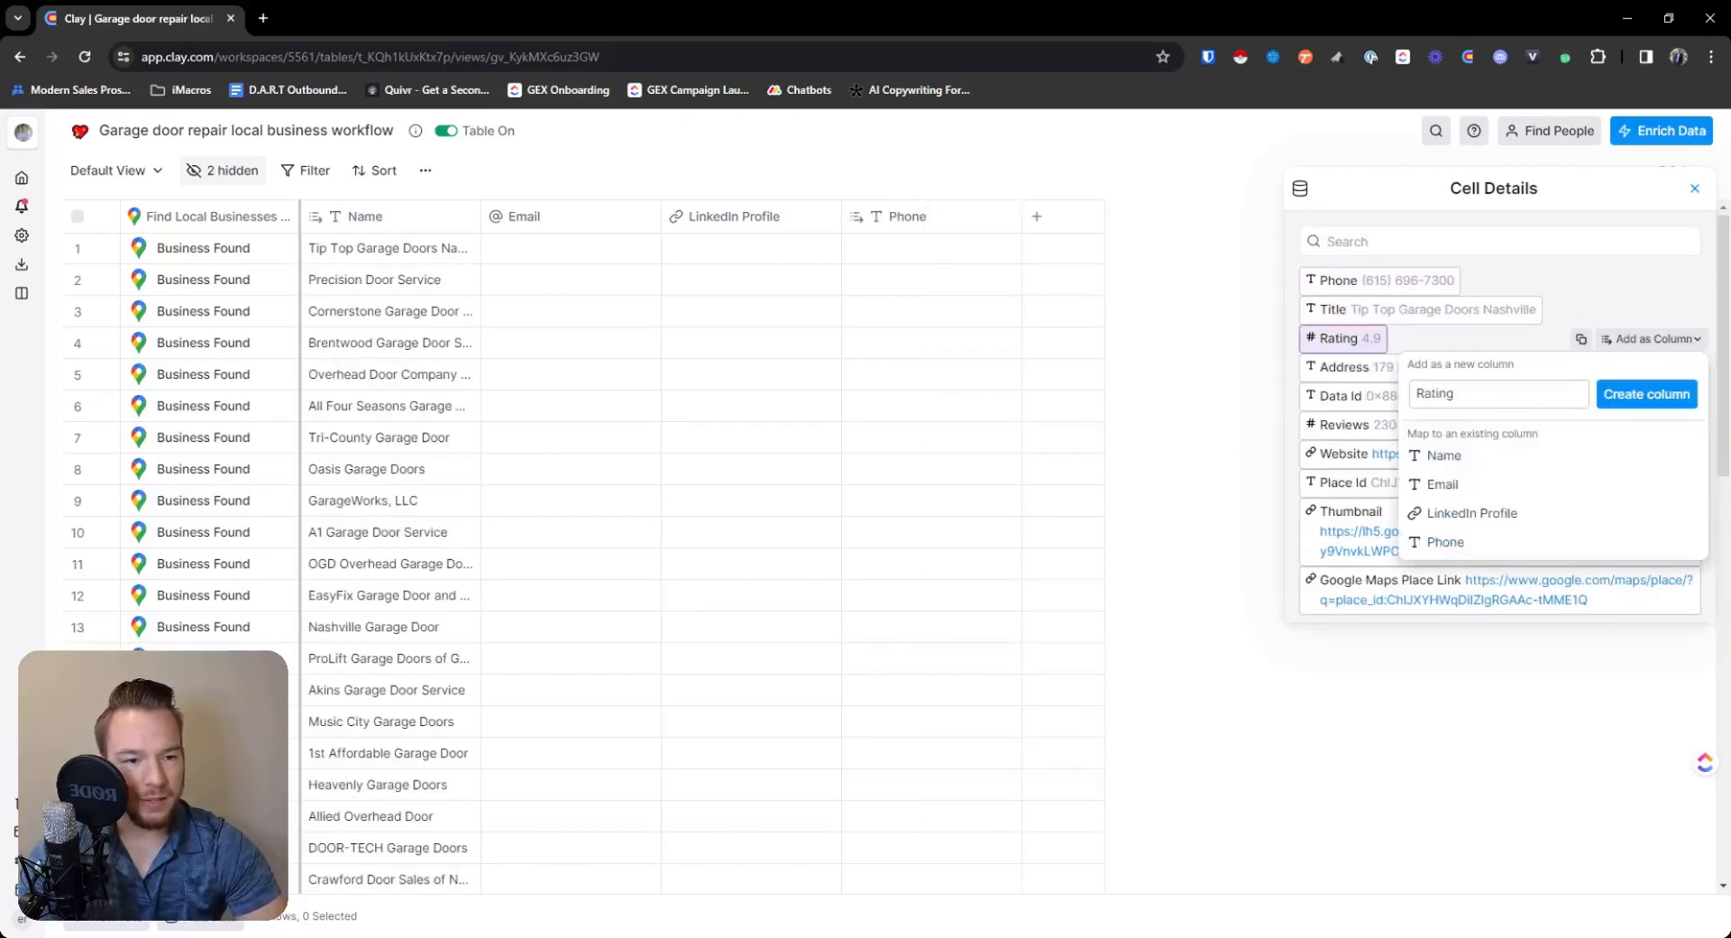
pyautogui.click(1653, 396)
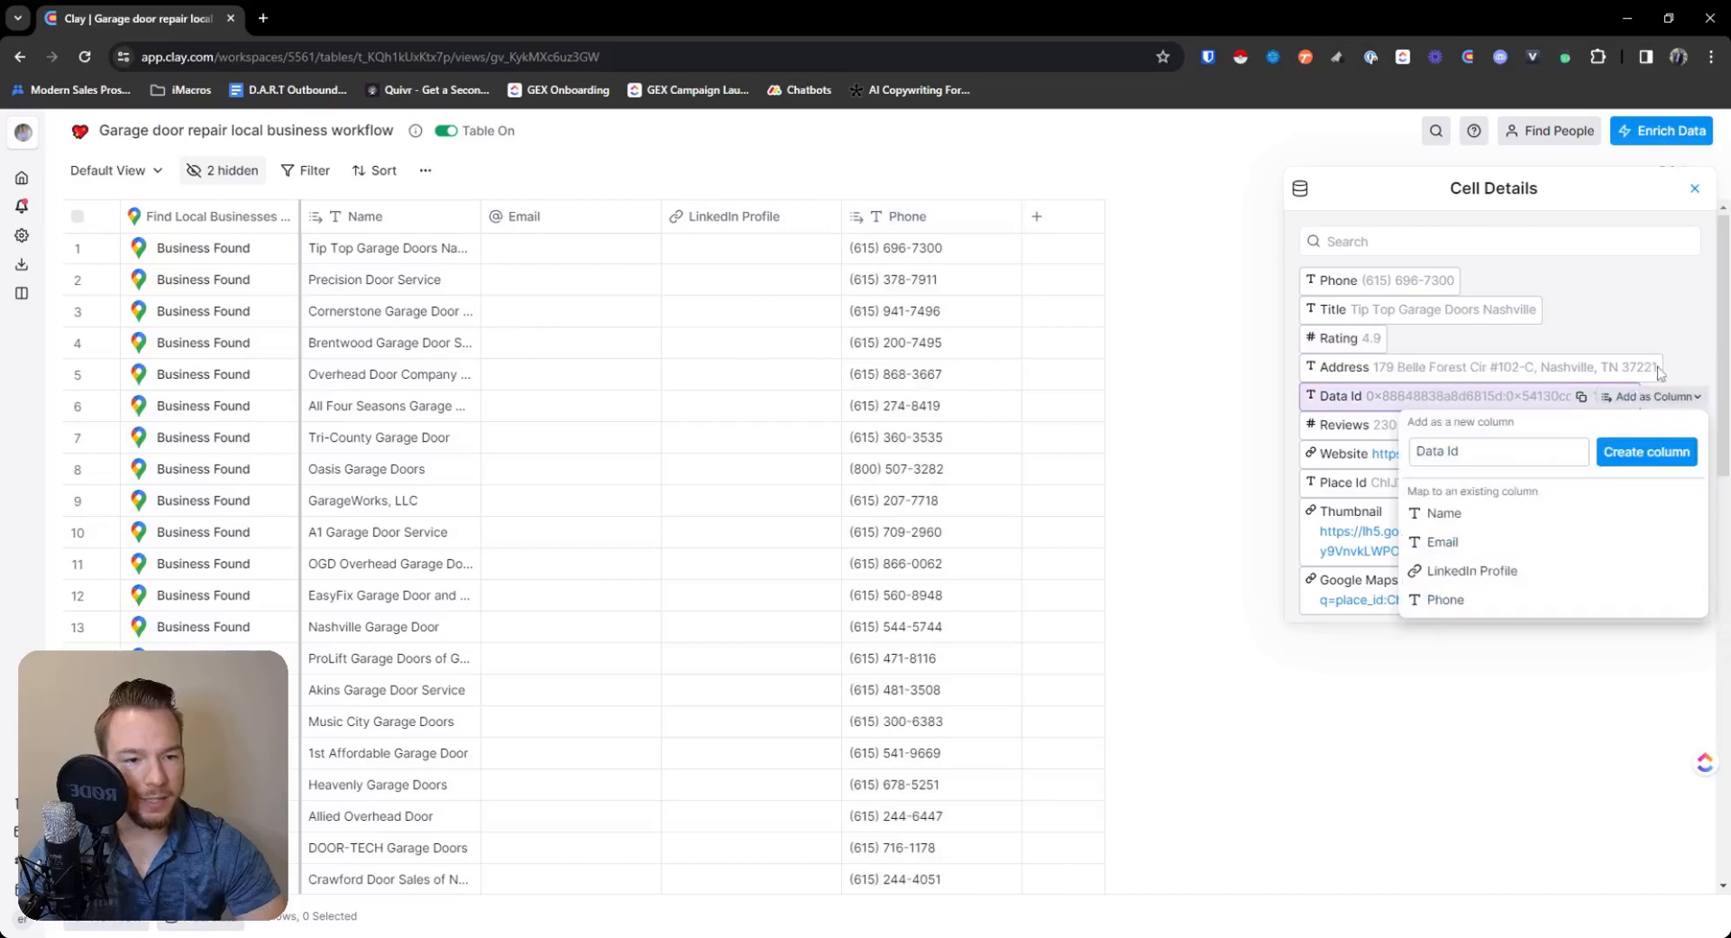
pyautogui.click(1654, 338)
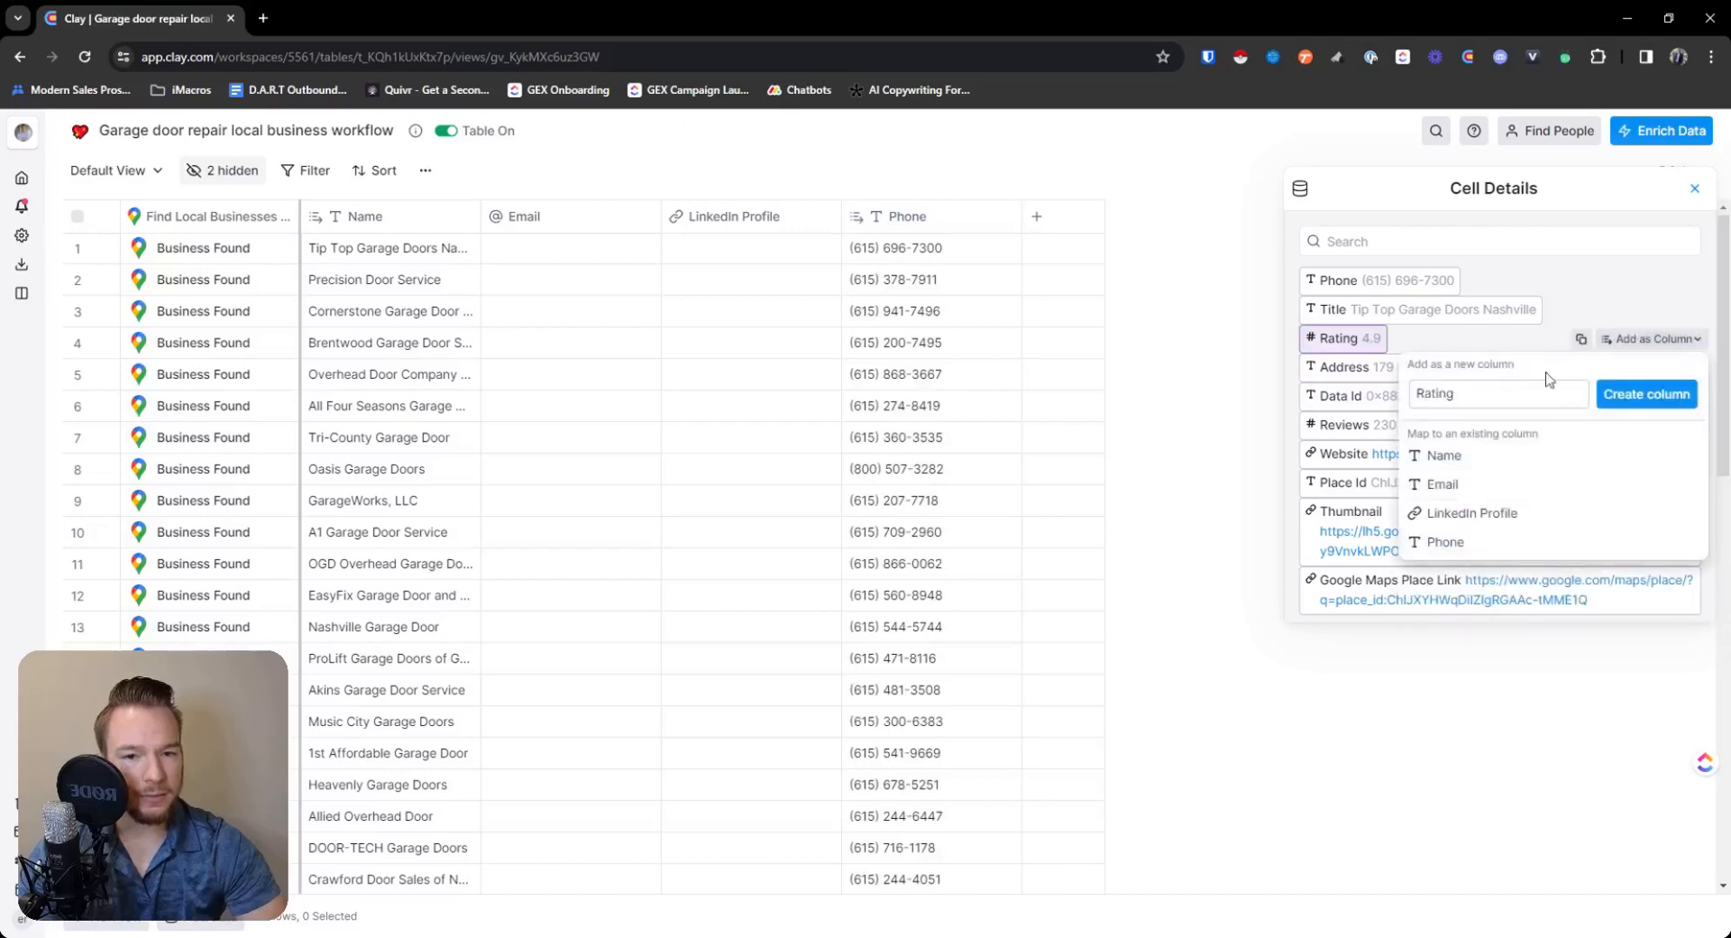
pyautogui.click(1635, 399)
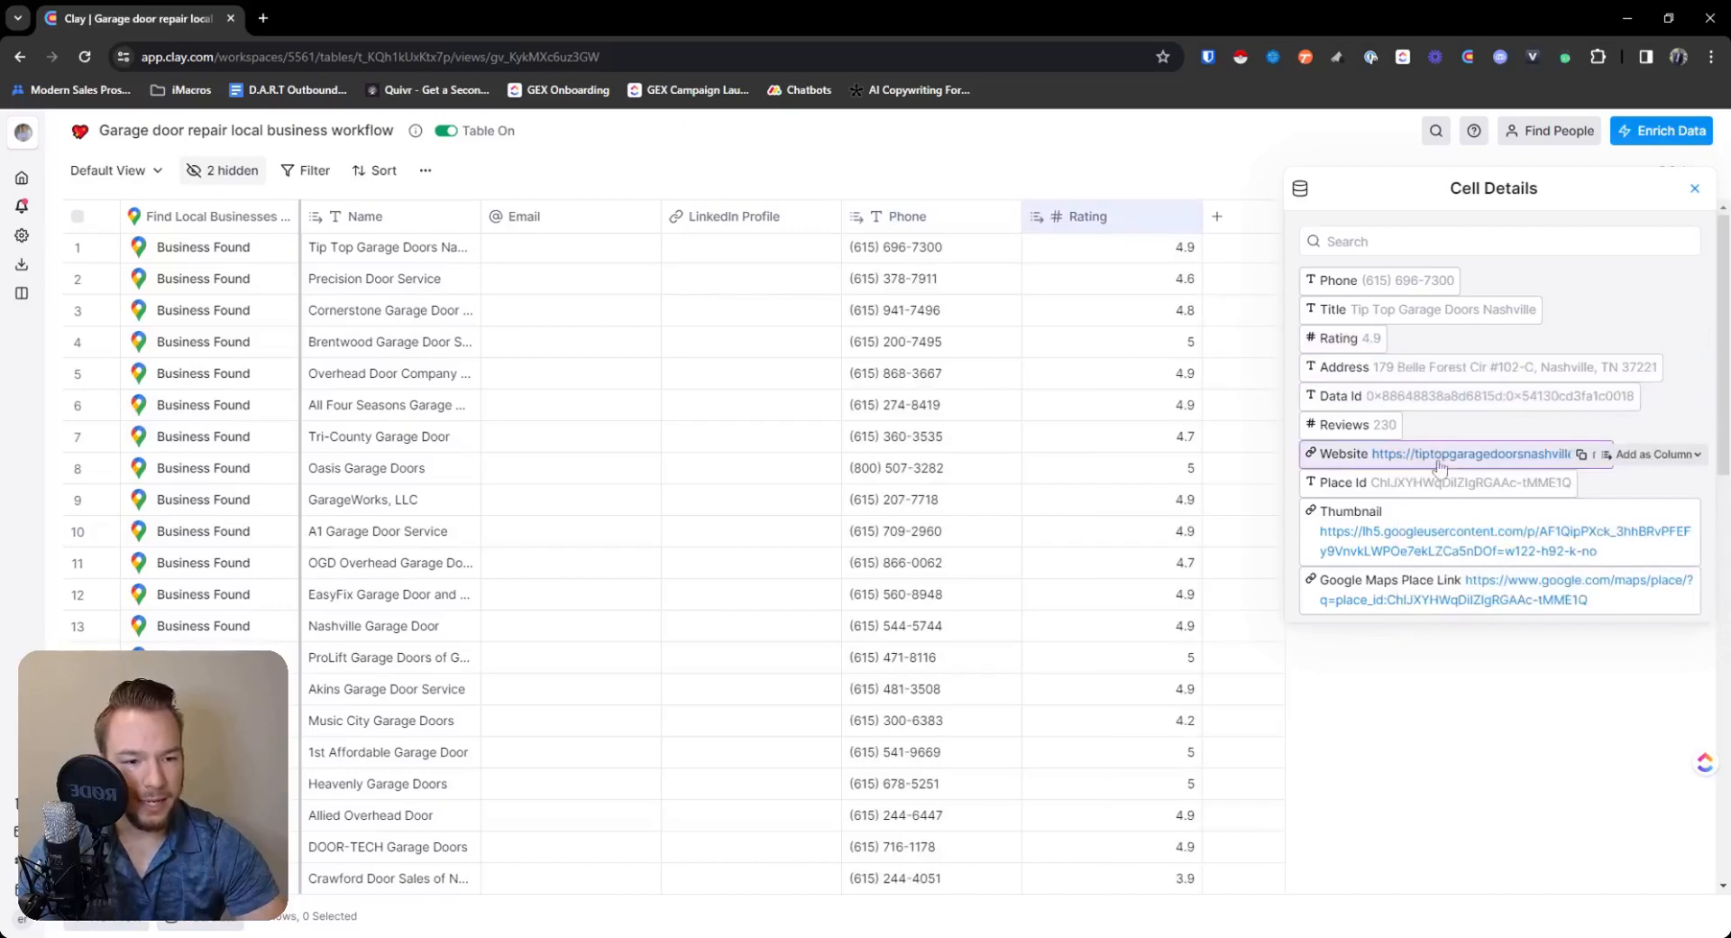
# Add the Website and Reviews fields from the business details as new columns.
pyautogui.click(1663, 455)
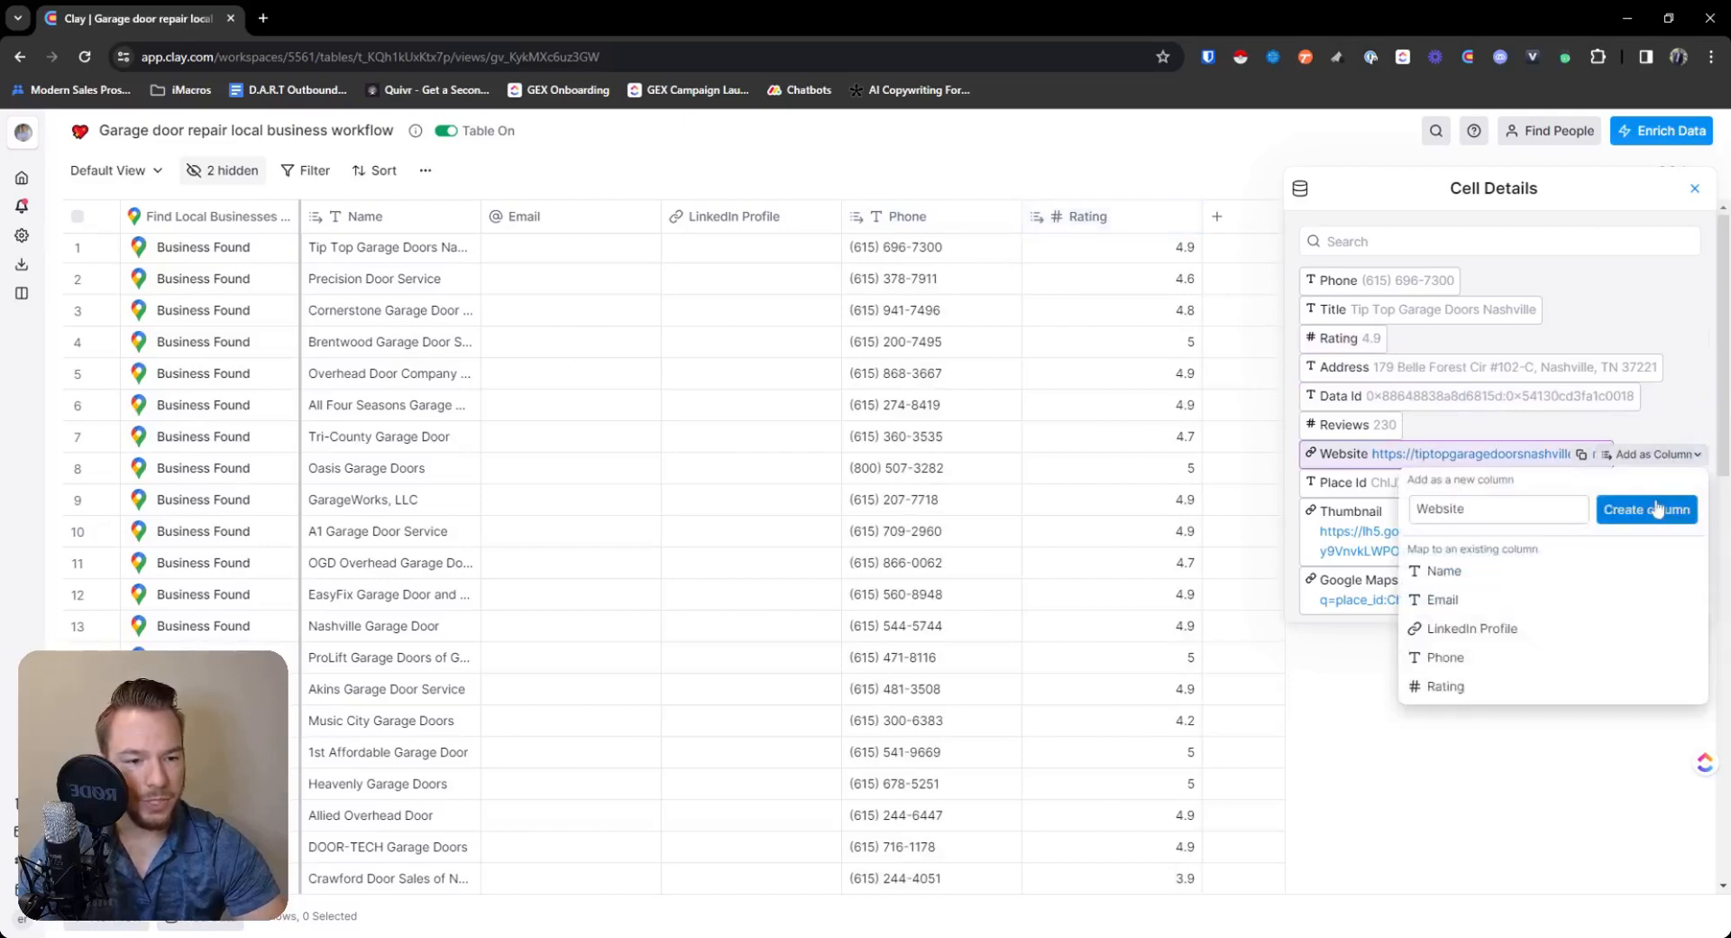
pyautogui.click(1657, 510)
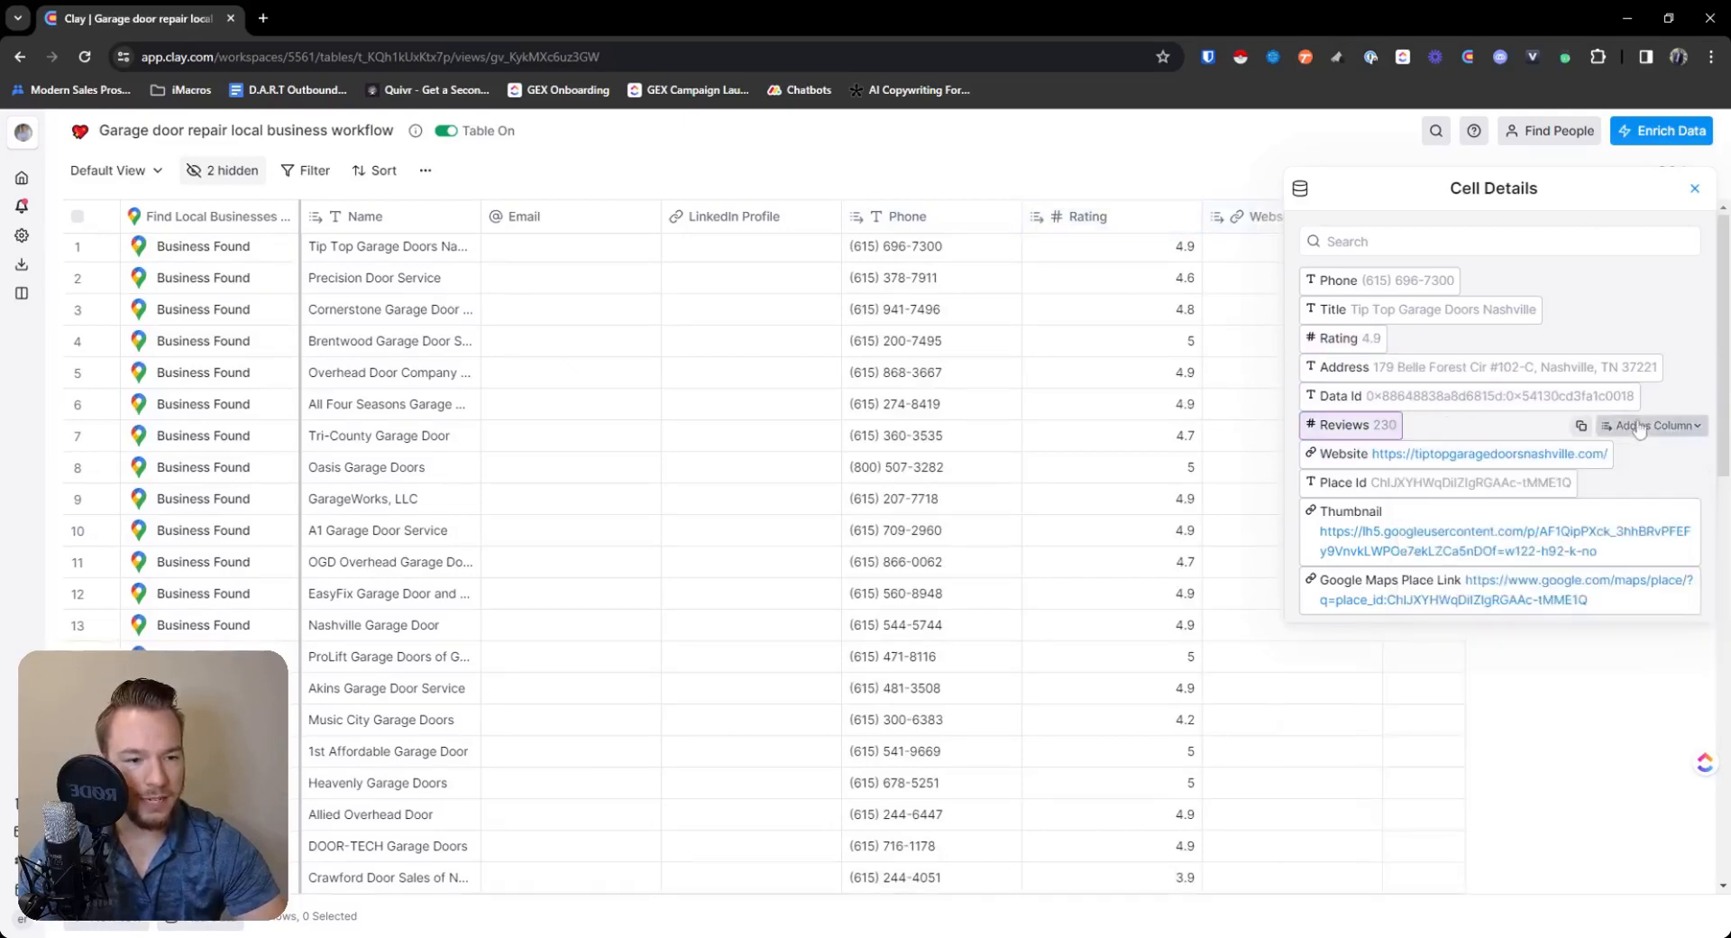
pyautogui.click(1636, 427)
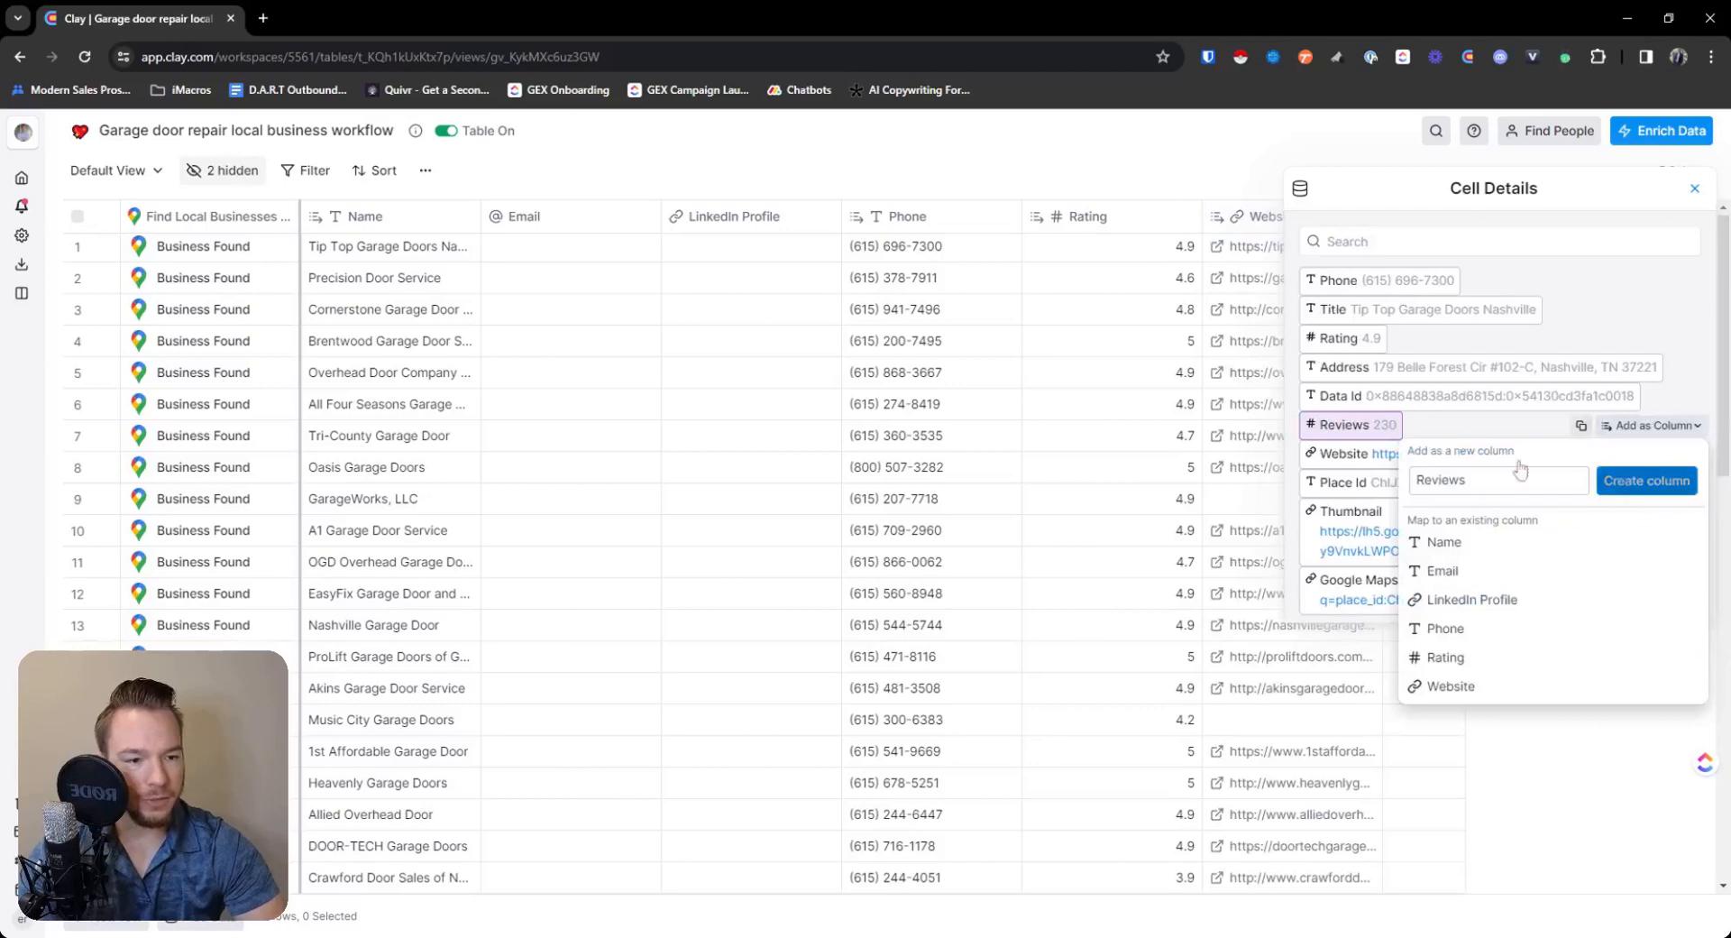
pyautogui.click(1646, 479)
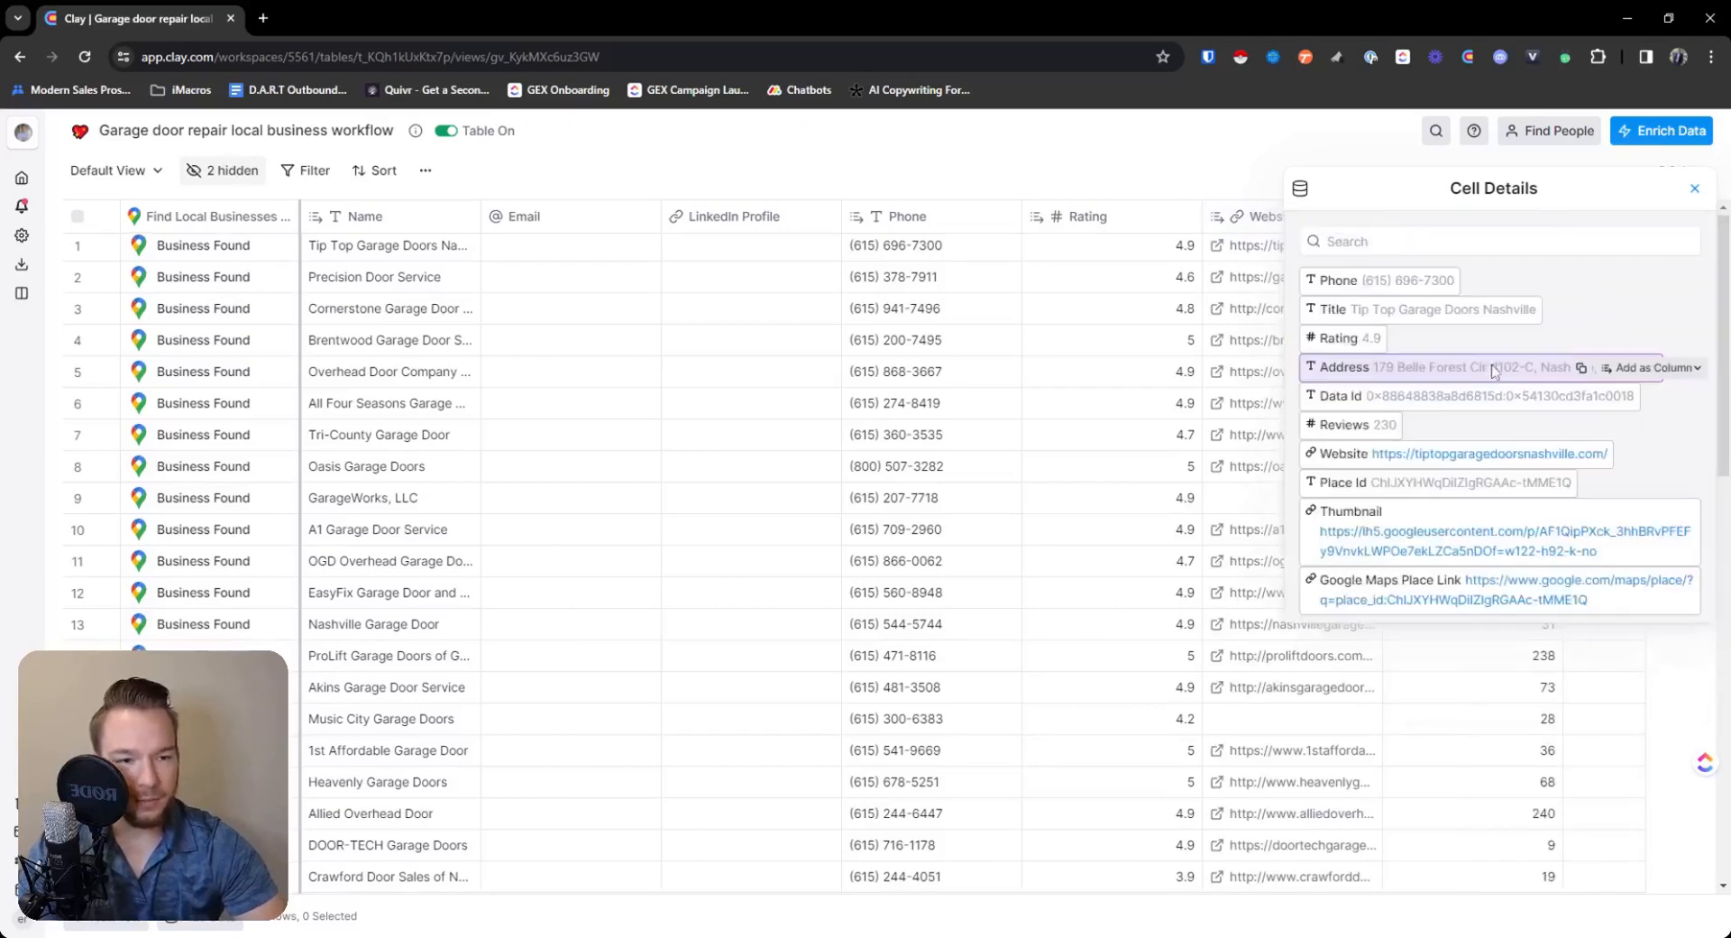
# Add the Address field as a new column, and move the Reviews column ahead of Website.
pyautogui.click(1655, 369)
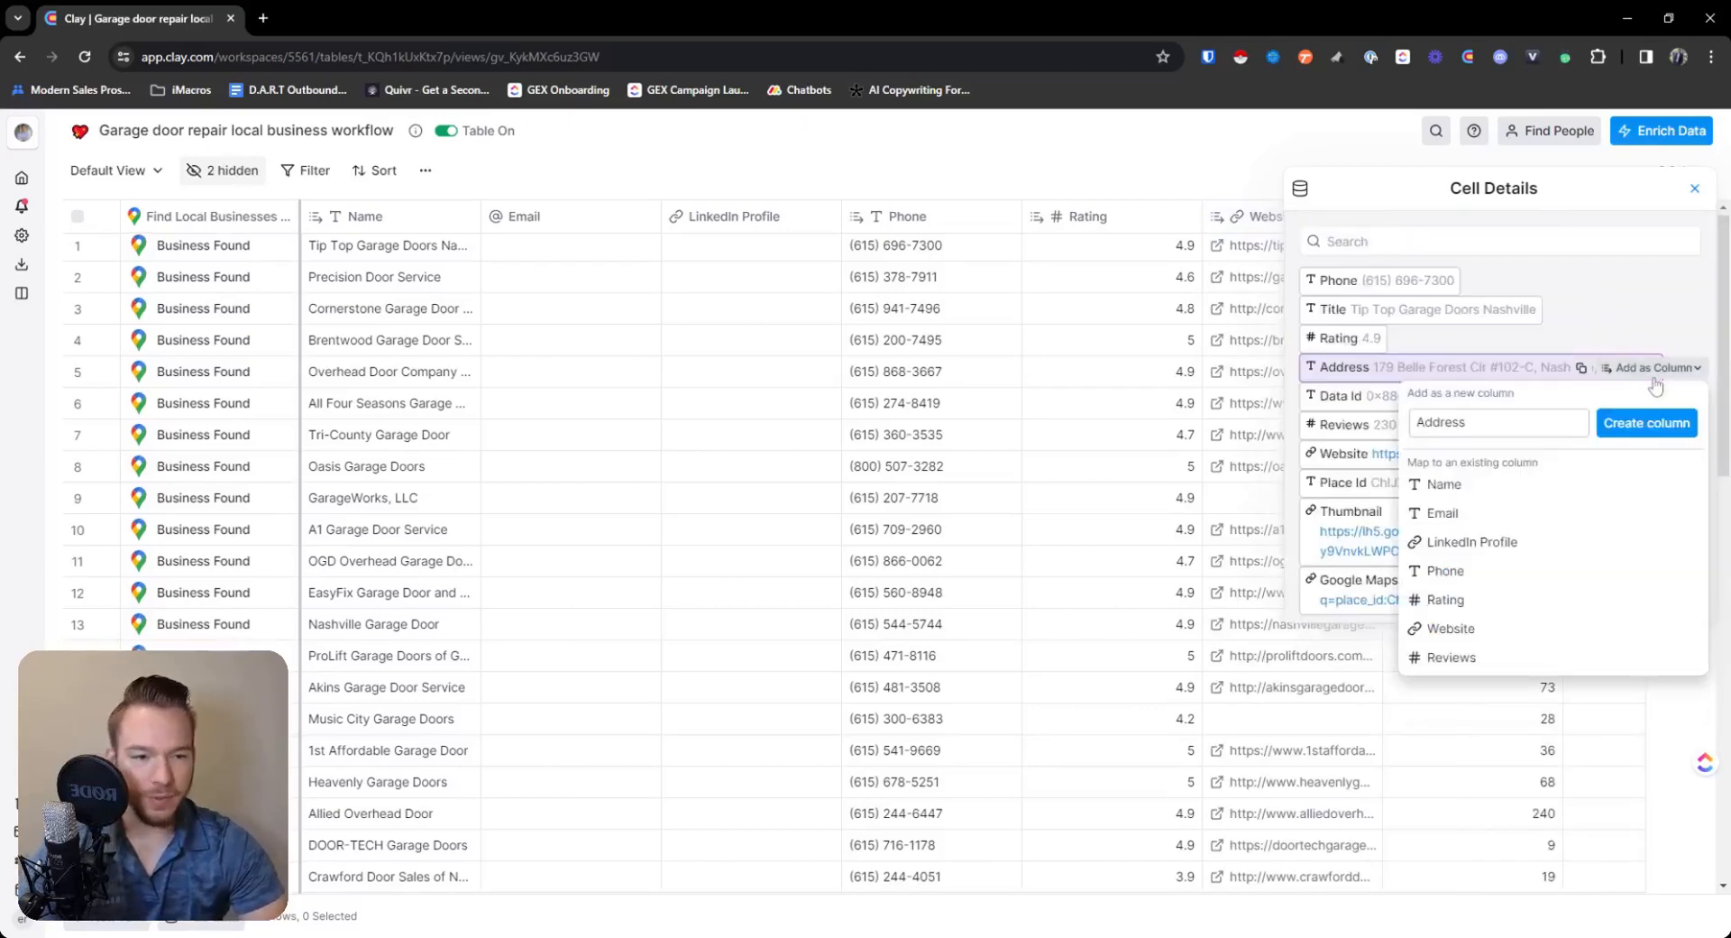
pyautogui.click(1646, 423)
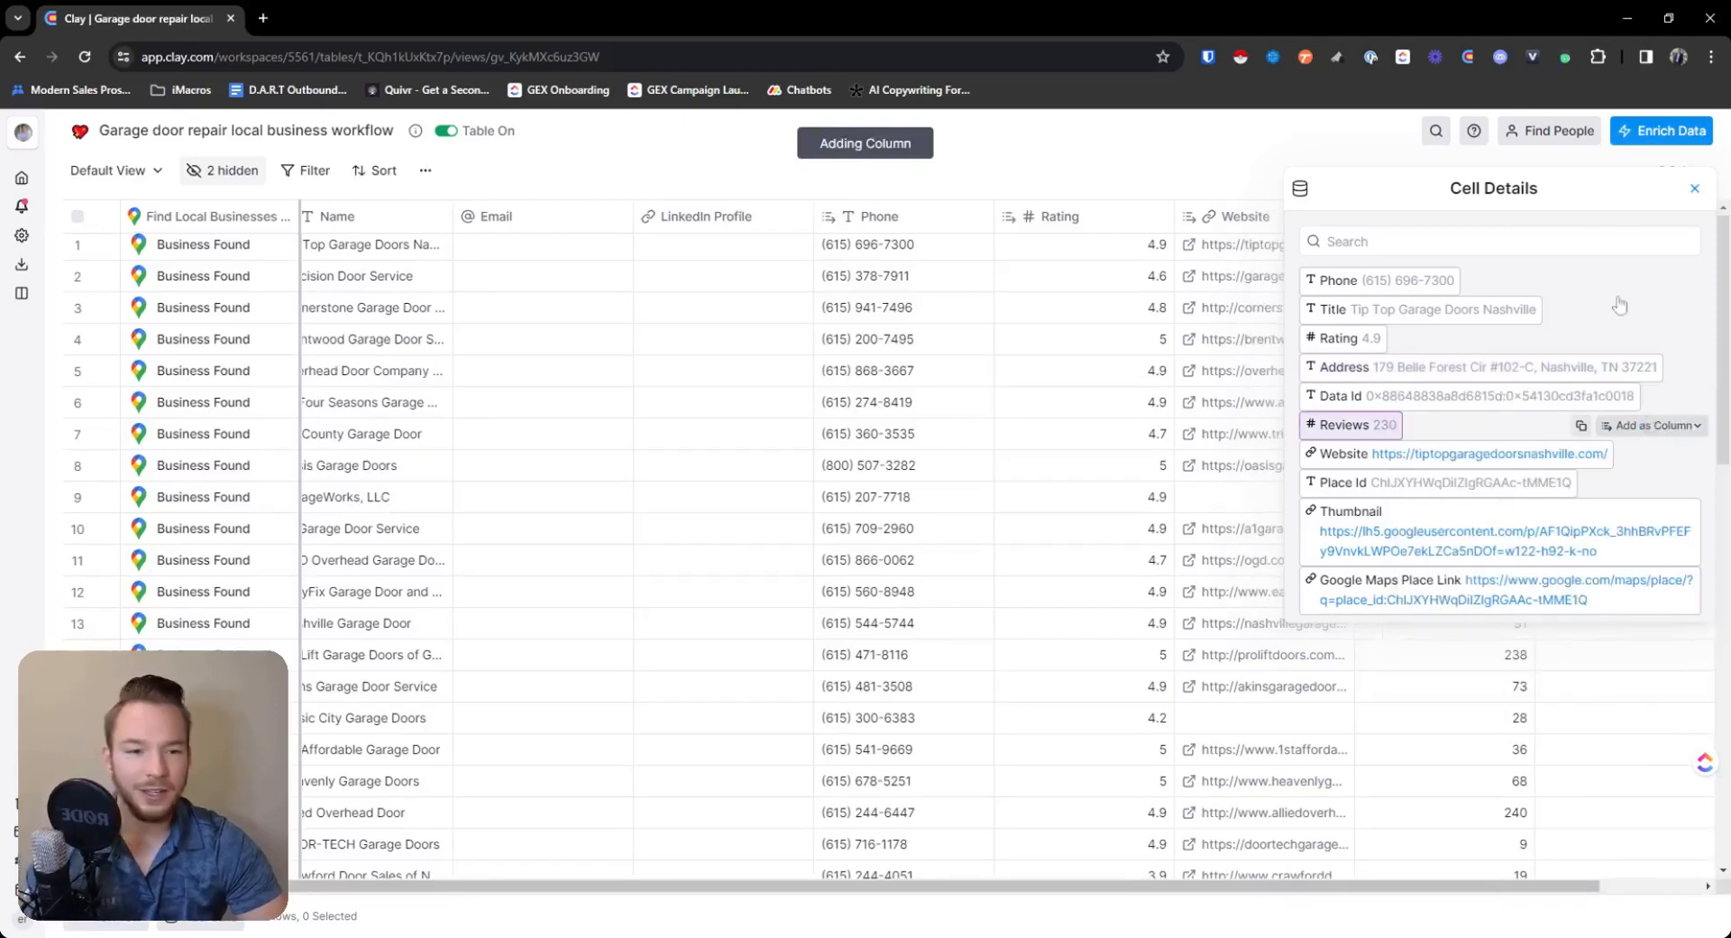
pyautogui.click(1695, 188)
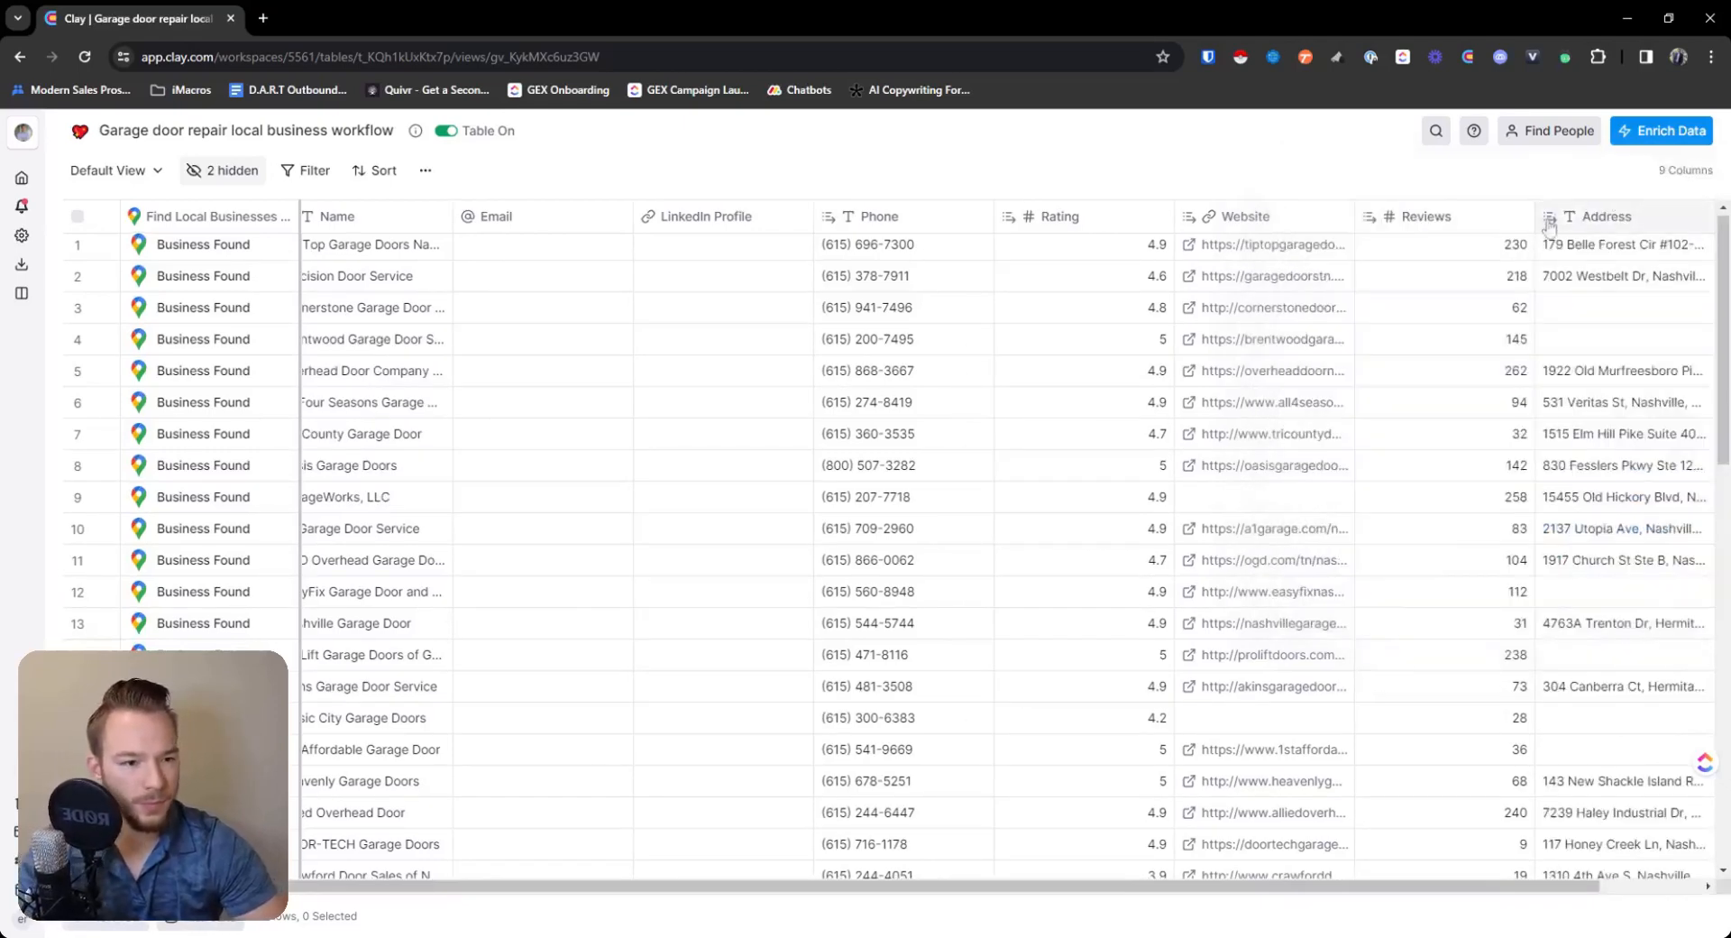
pyautogui.moveTo(1448, 221); pyautogui.dragTo(1293, 230)
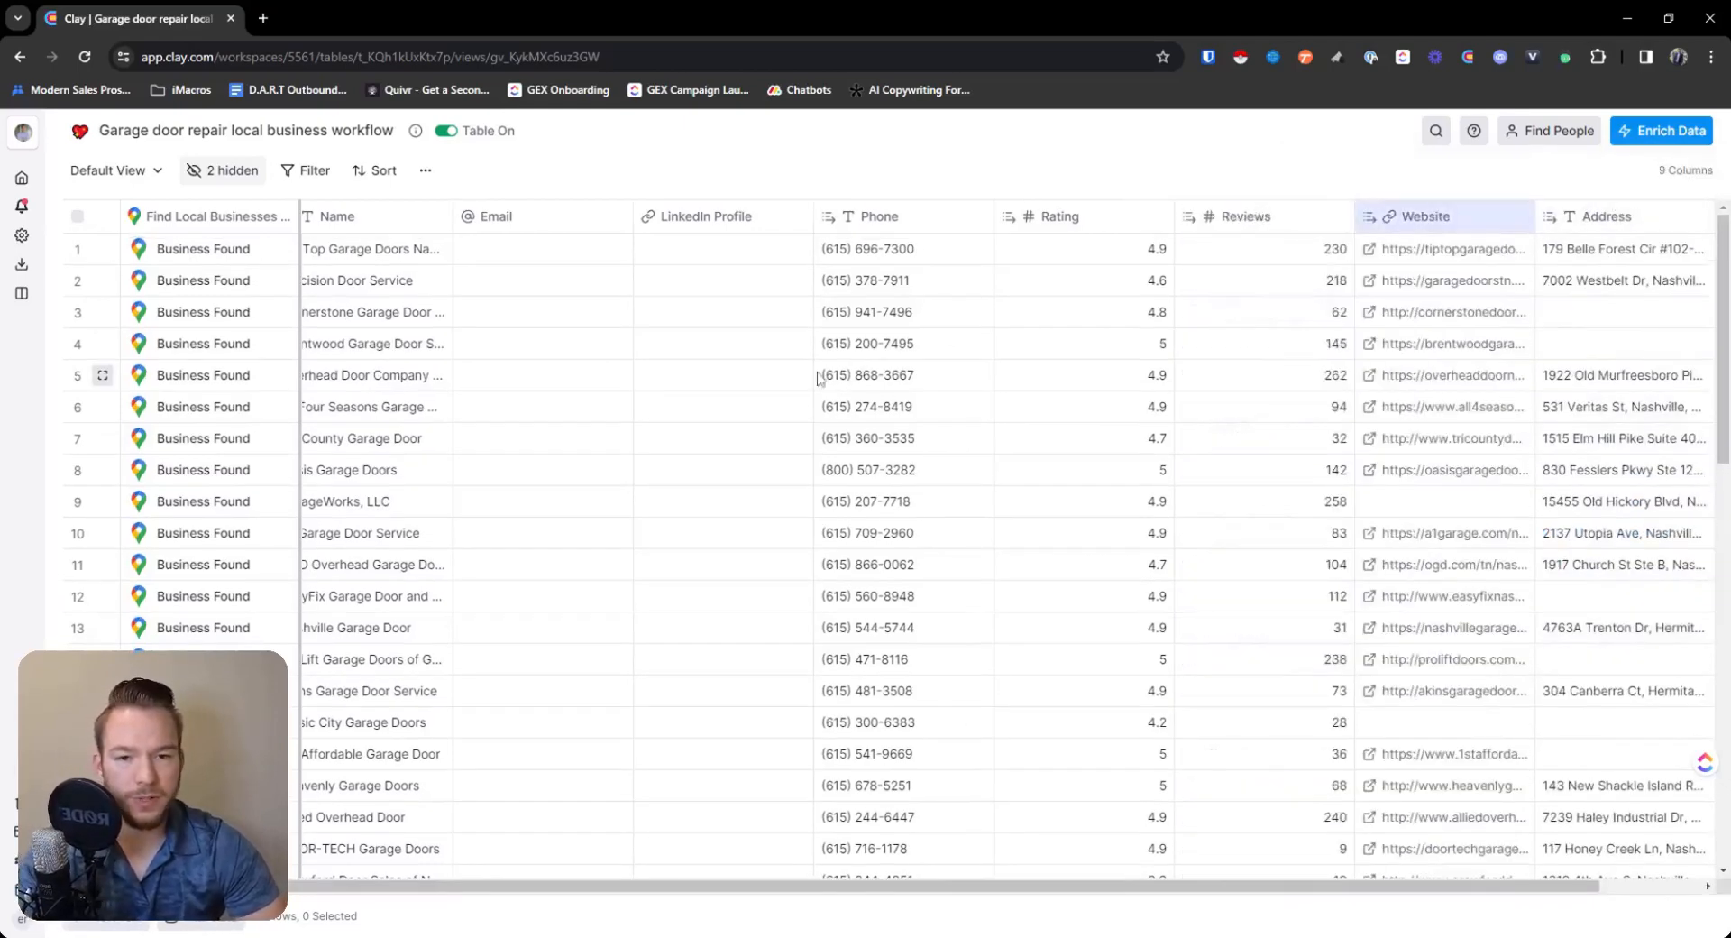
# Add a Find Contacts at Company enrichment and use the Website column as its Company Identifier.
pyautogui.hscroll(3, 819, 378)
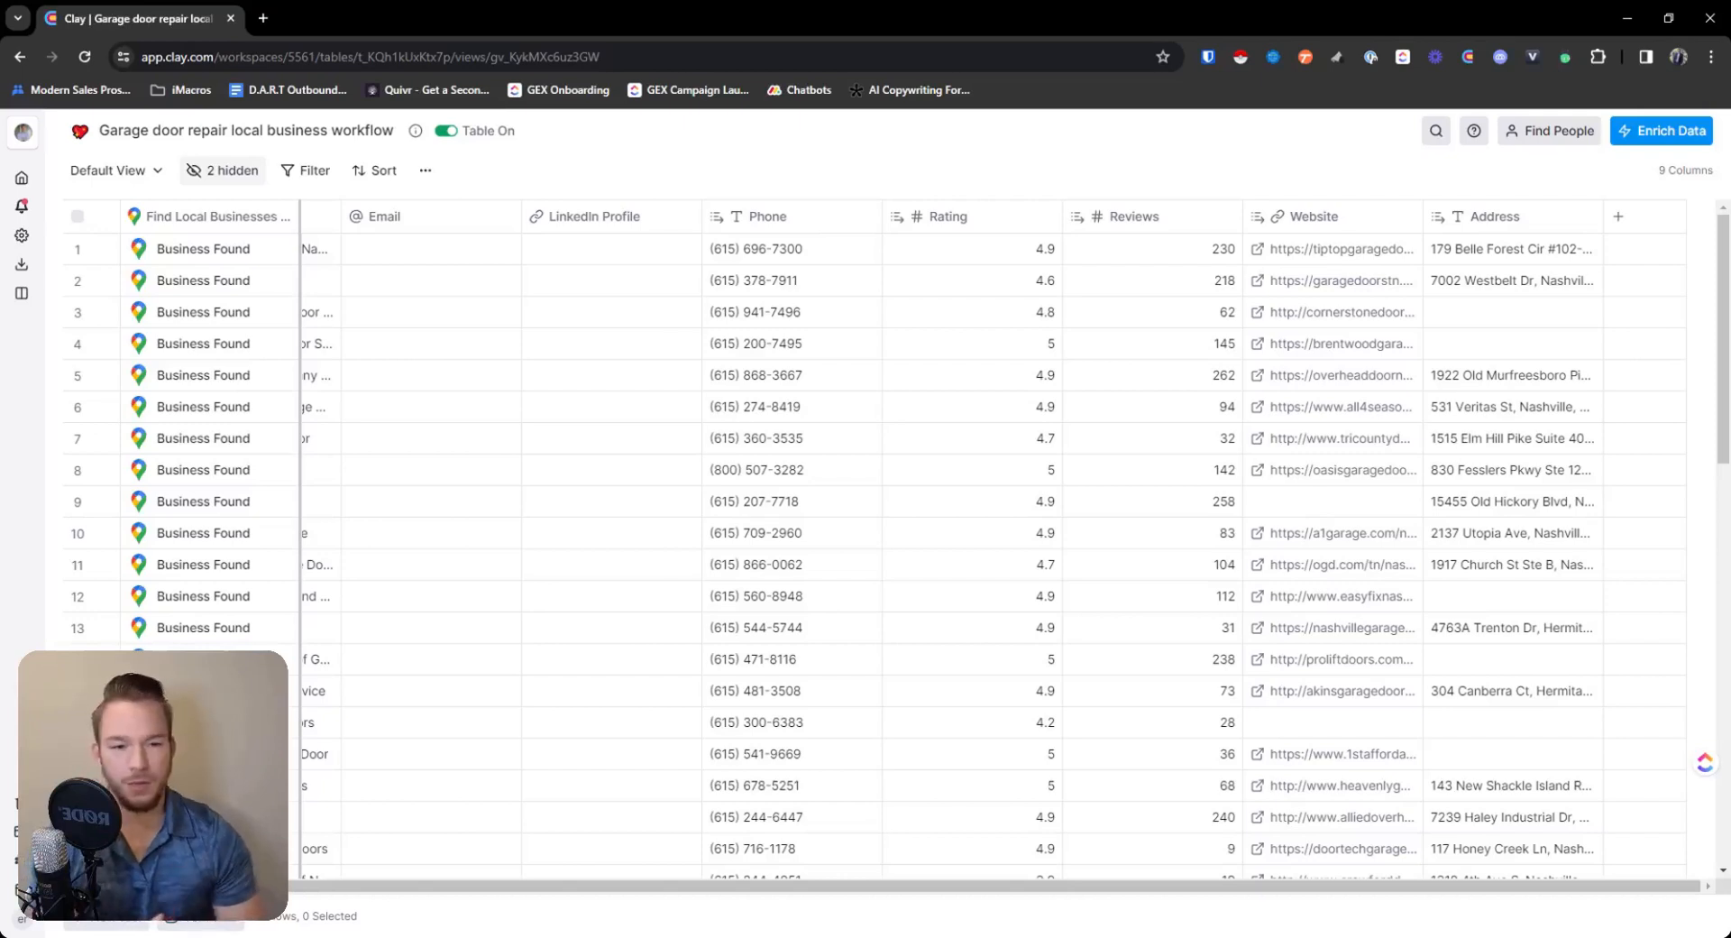
pyautogui.click(1618, 216)
pyautogui.click(1616, 275)
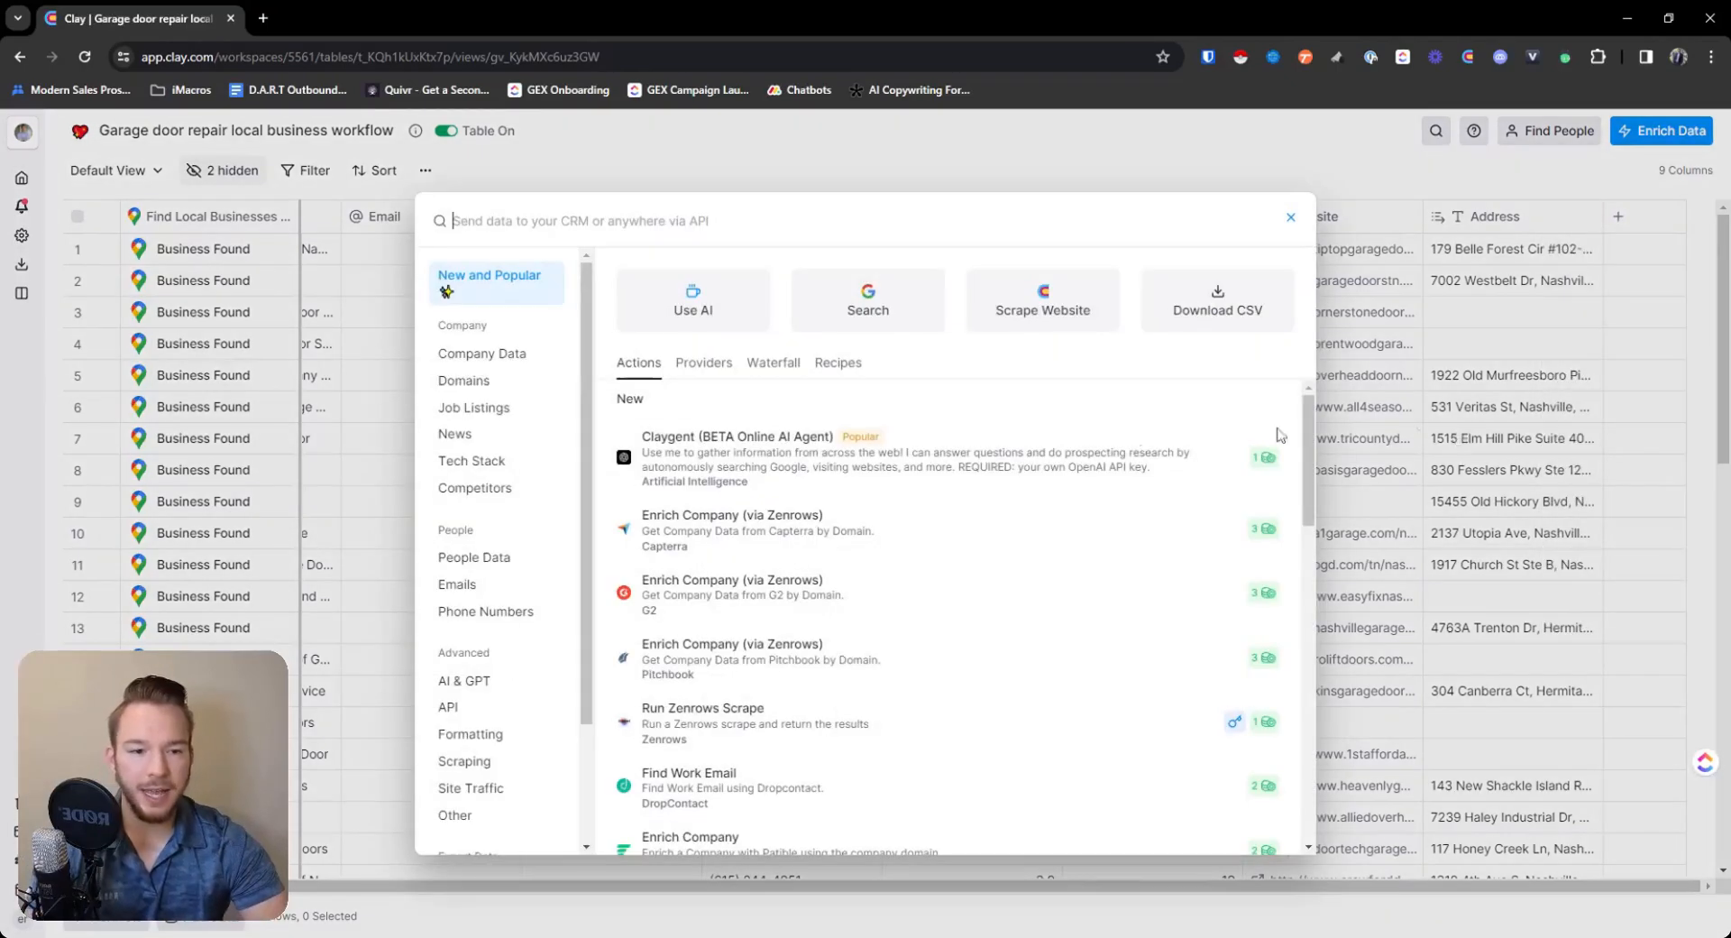
pyautogui.write('find conta')
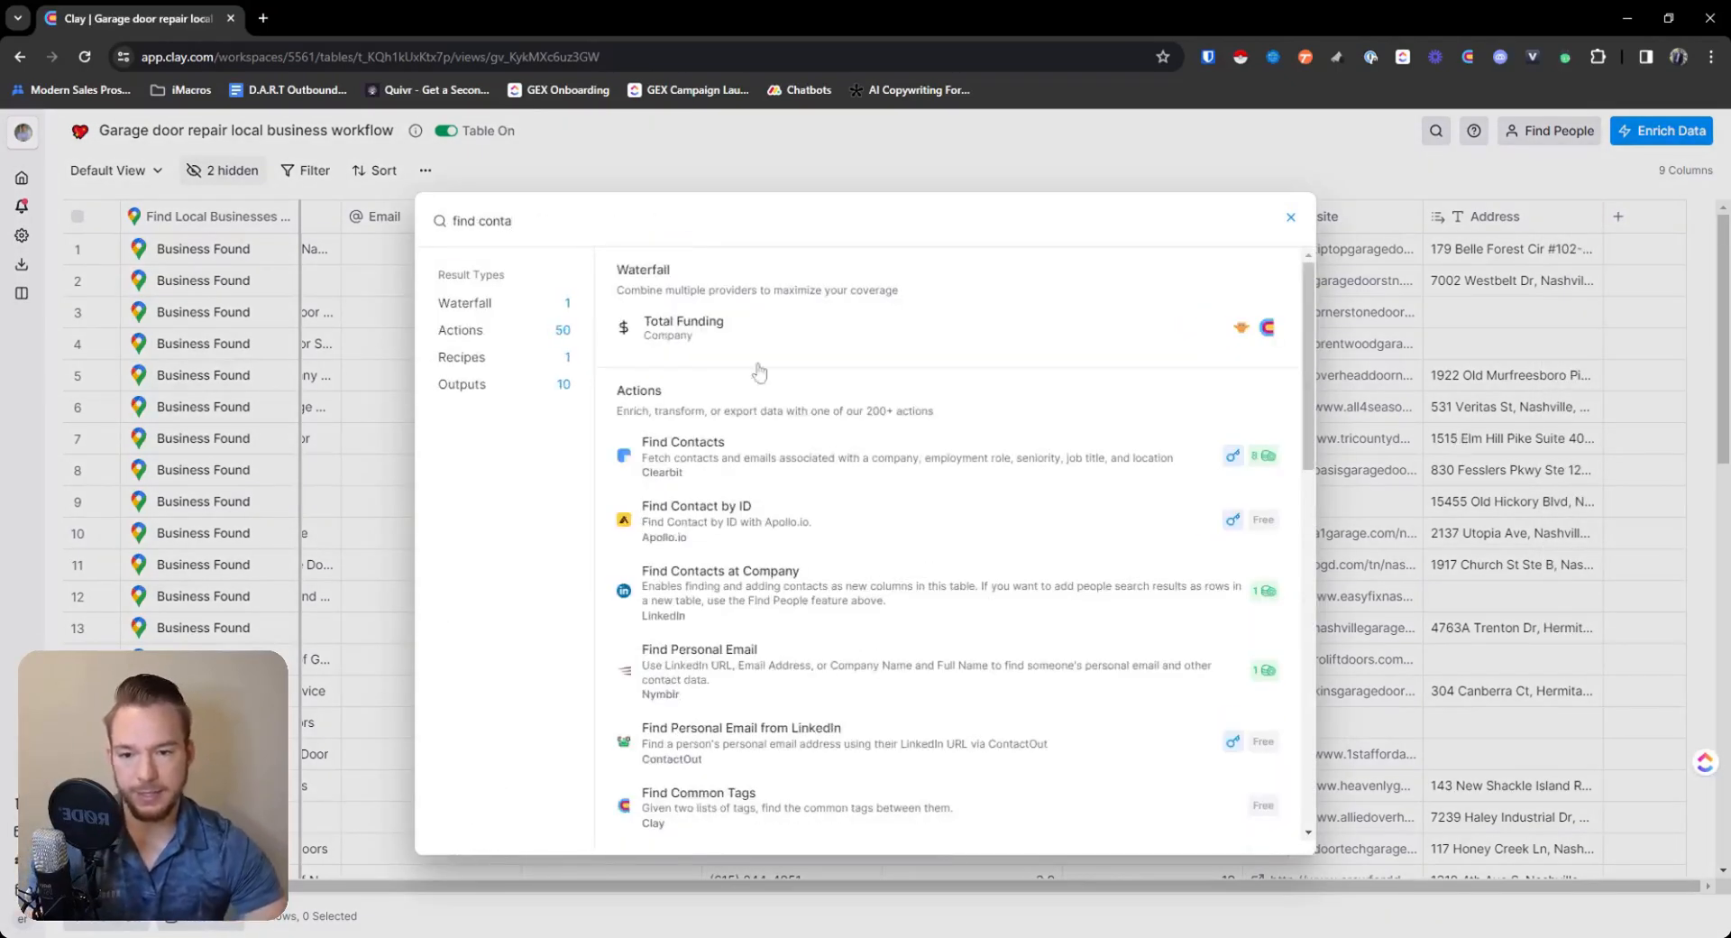
pyautogui.click(720, 577)
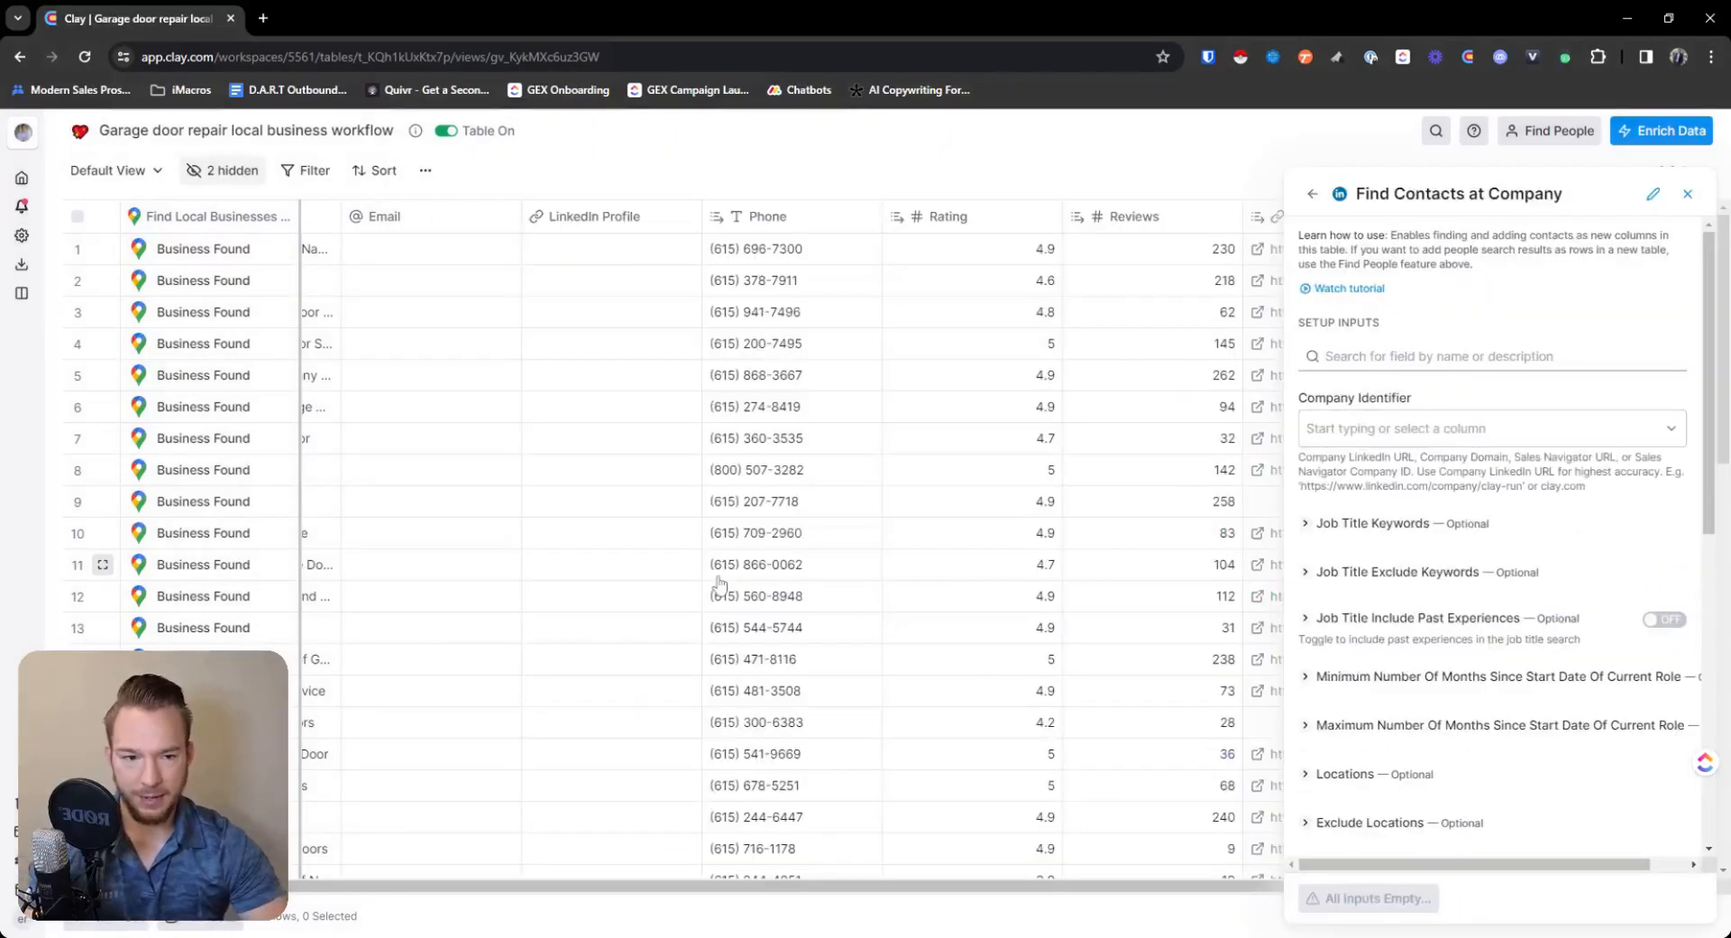
pyautogui.click(1415, 427)
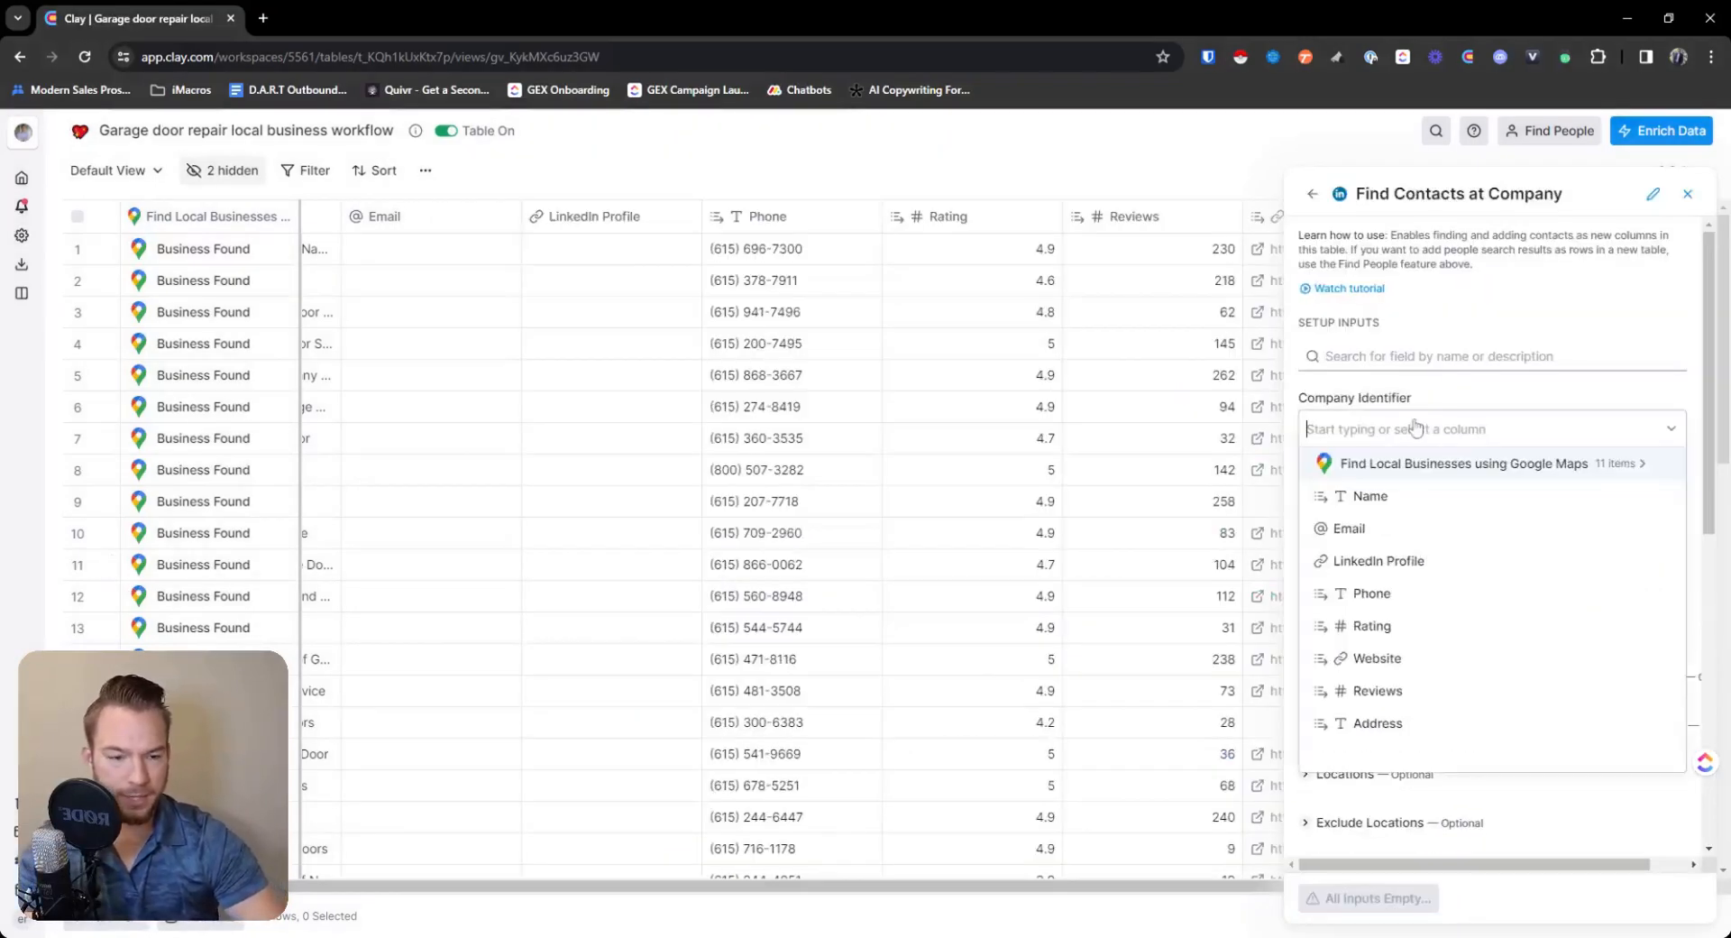
pyautogui.click(1402, 669)
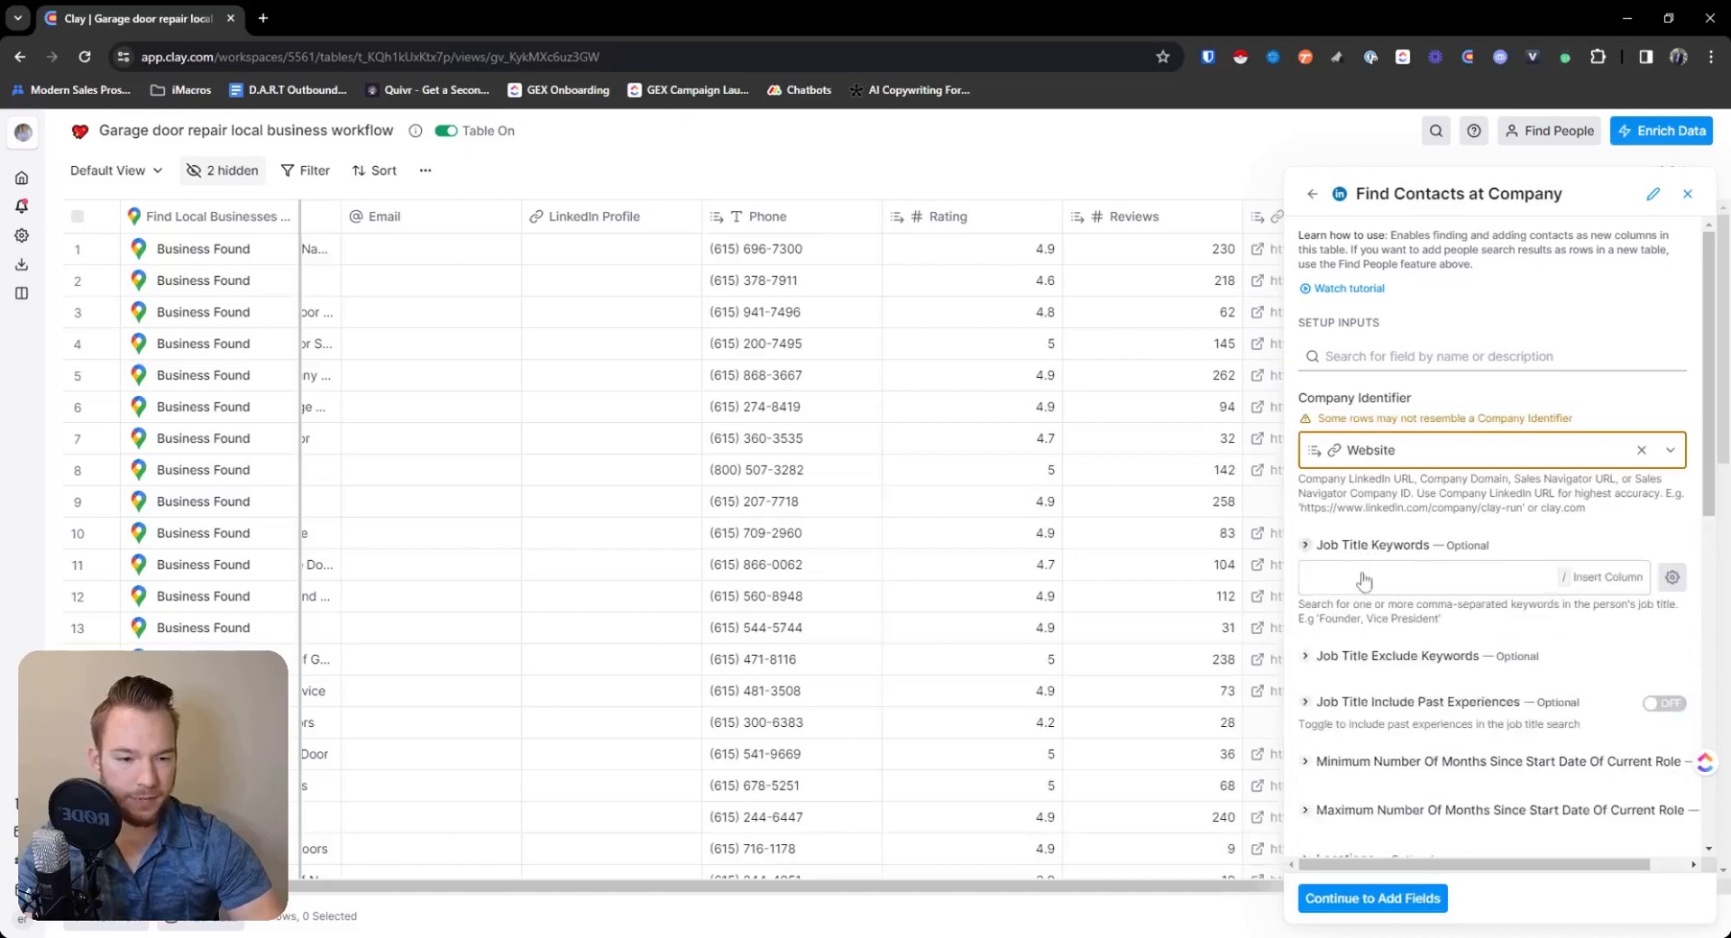
# Add "Chief Executive officer" and "ceo" as job title keywords for the contact search.
pyautogui.click(1364, 580)
pyautogui.write('Ch')
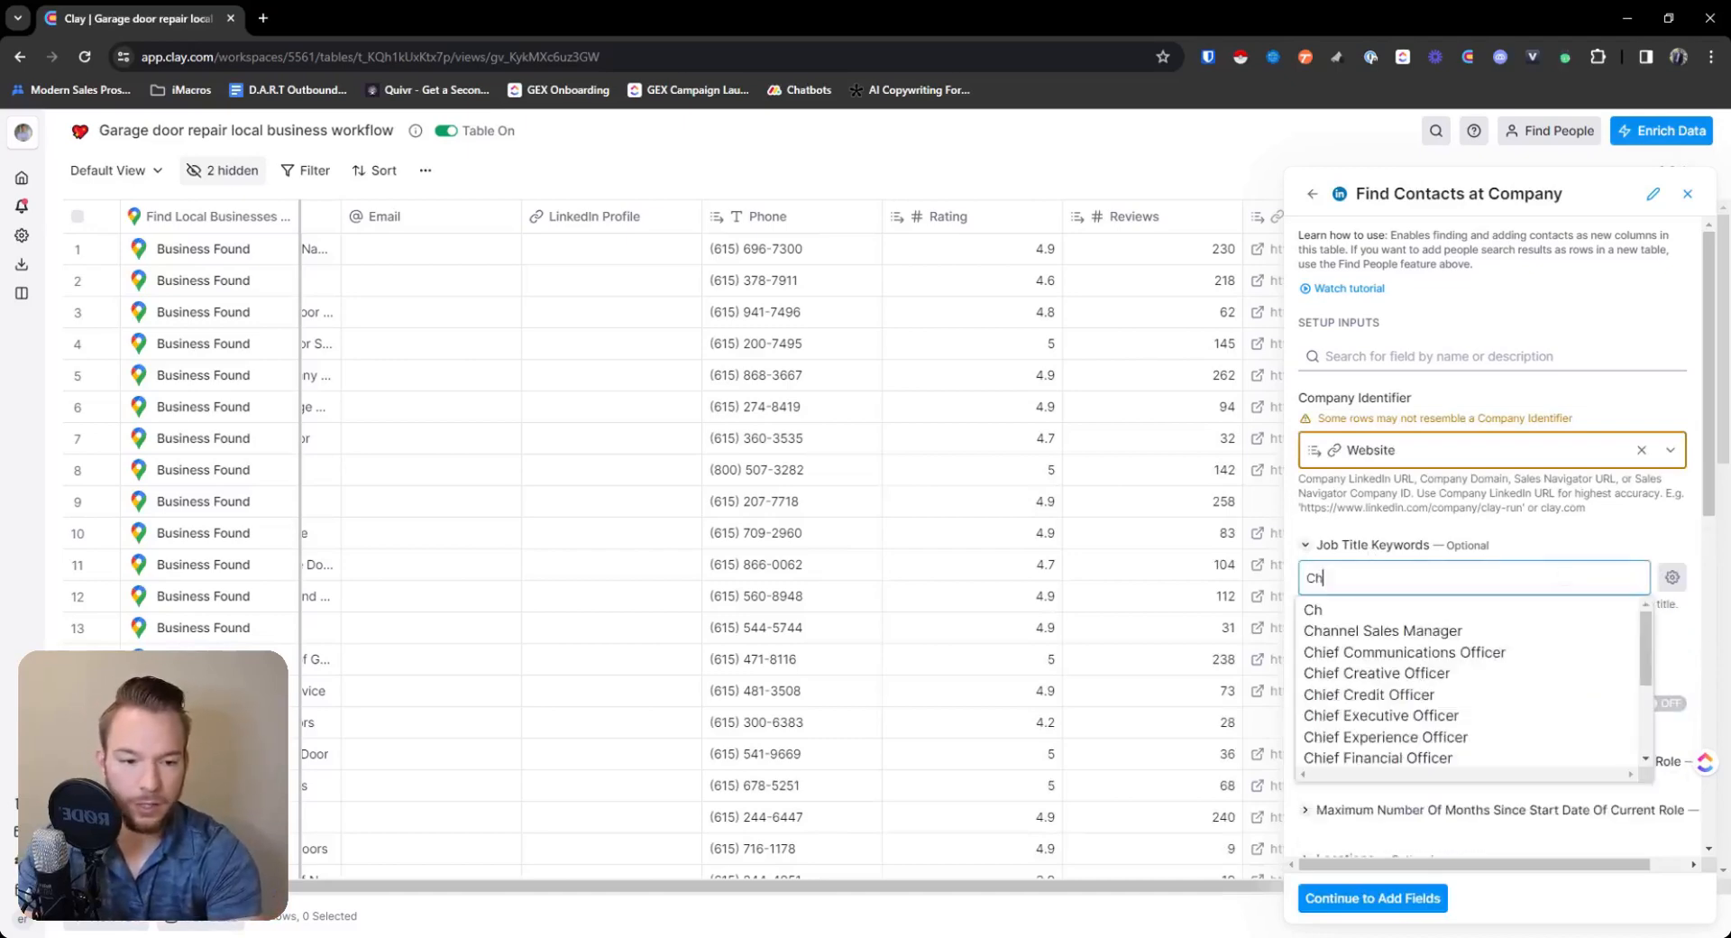
pyautogui.write('ief')
pyautogui.press('BackSpace')
pyautogui.press('BackSpace')
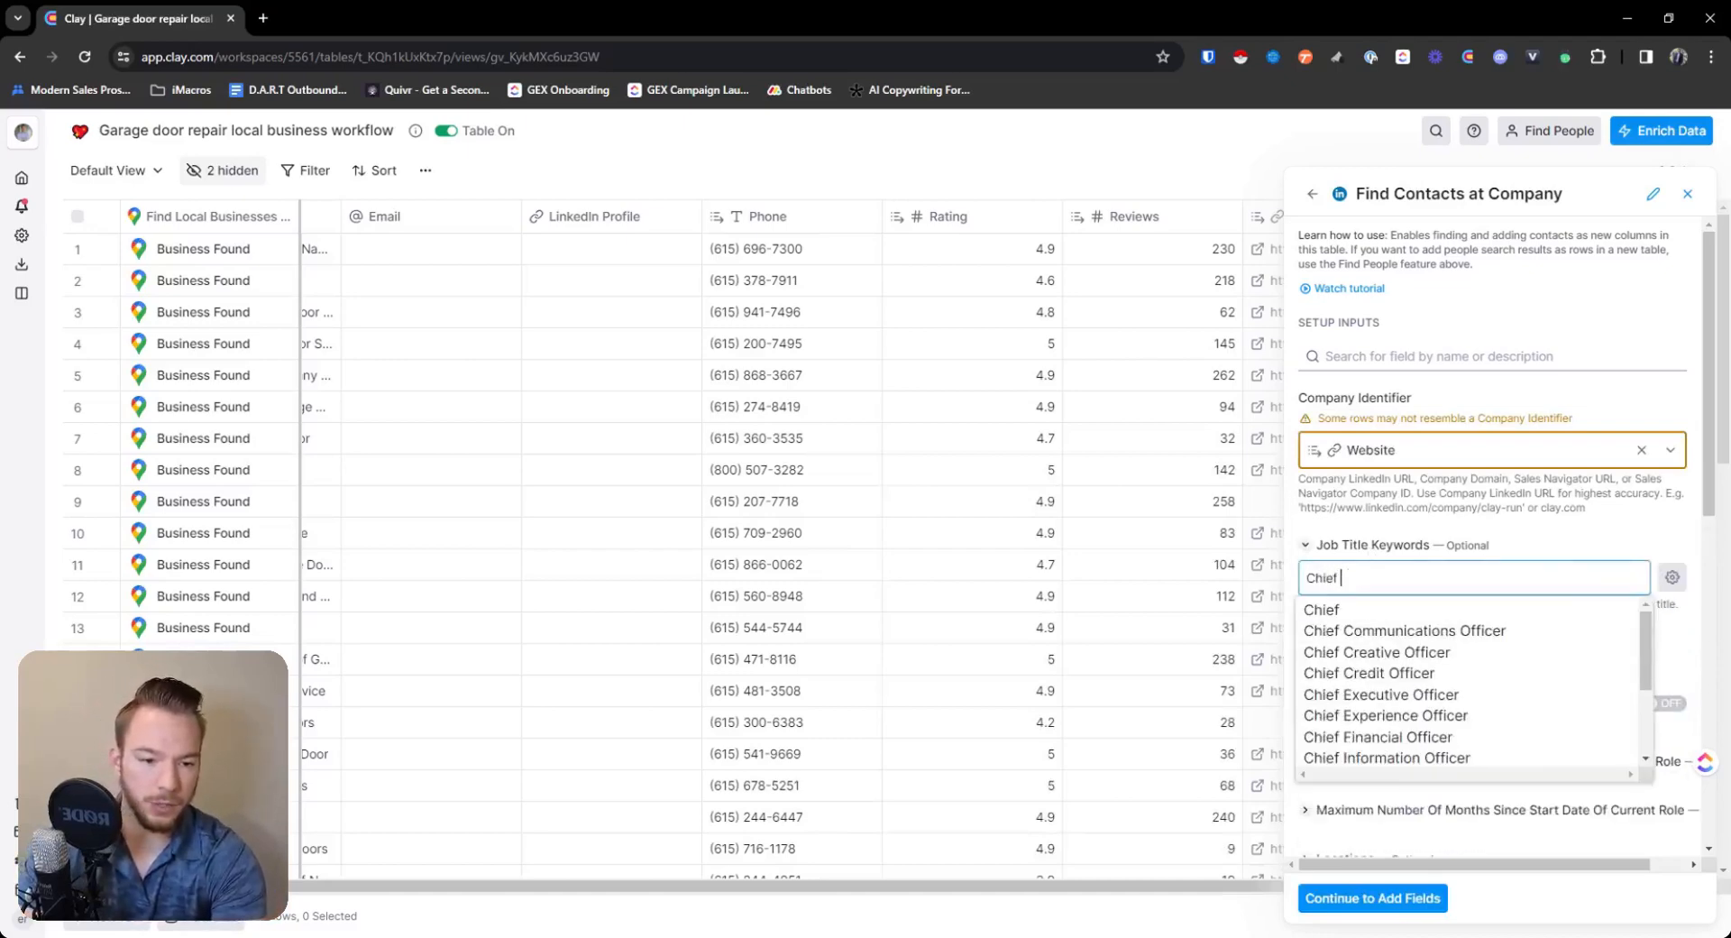
pyautogui.write('Executive o')
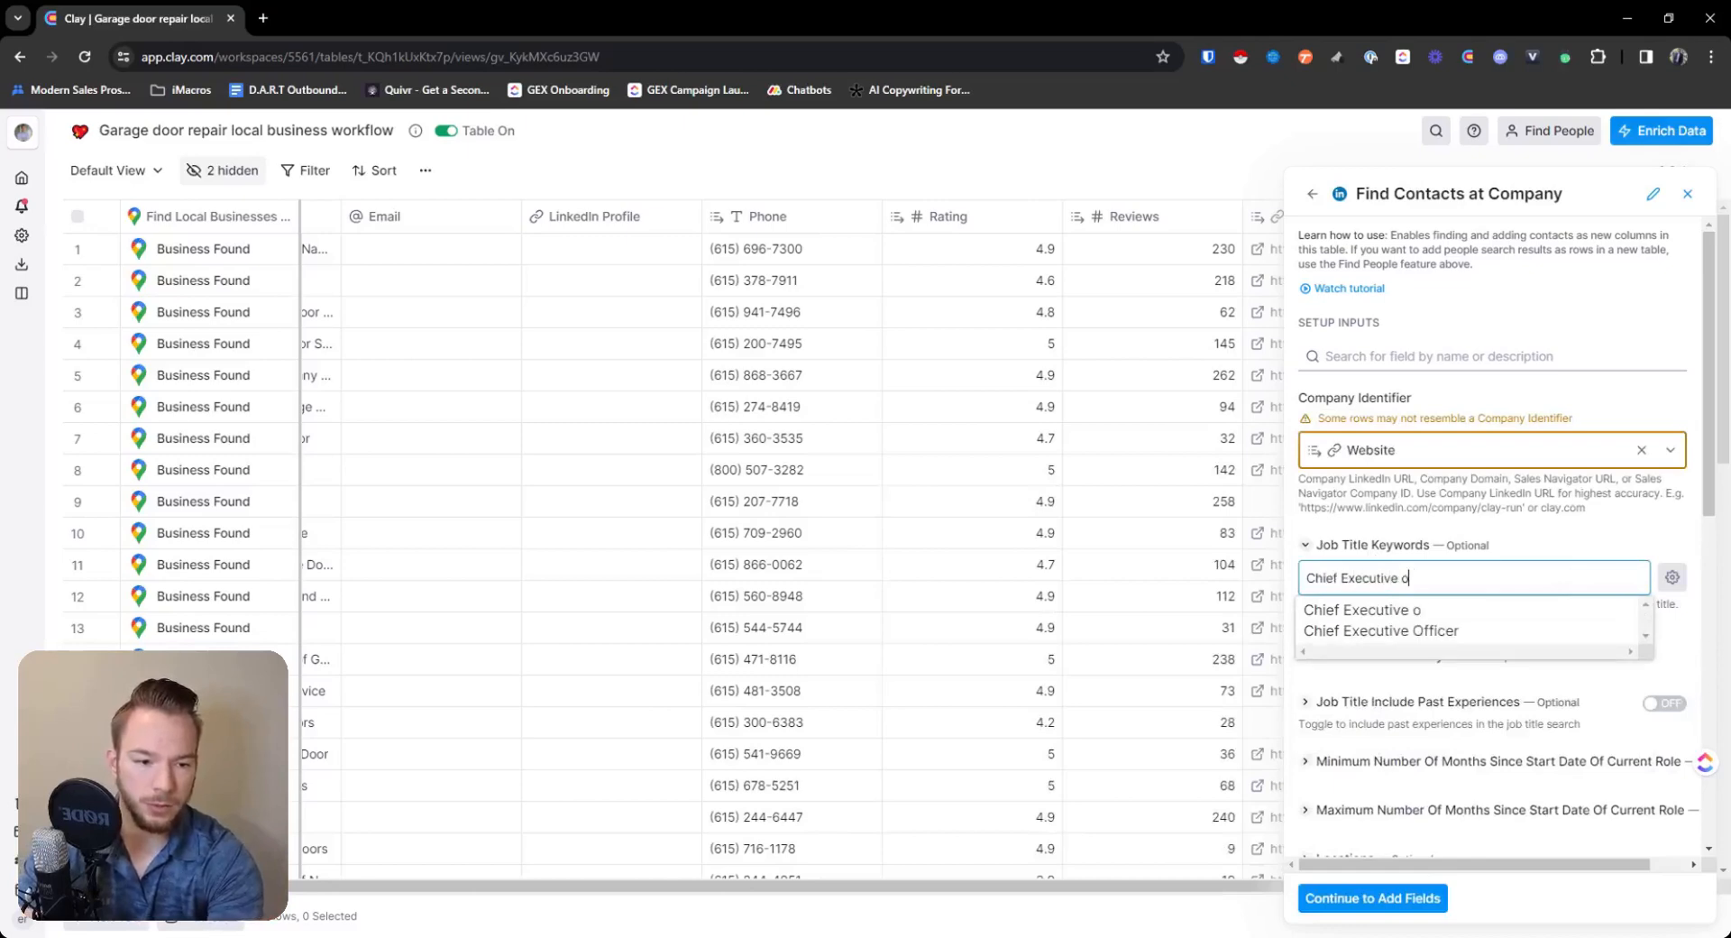
pyautogui.write('fficer')
pyautogui.press('Return')
pyautogui.write('ceo')
pyautogui.press('Return')
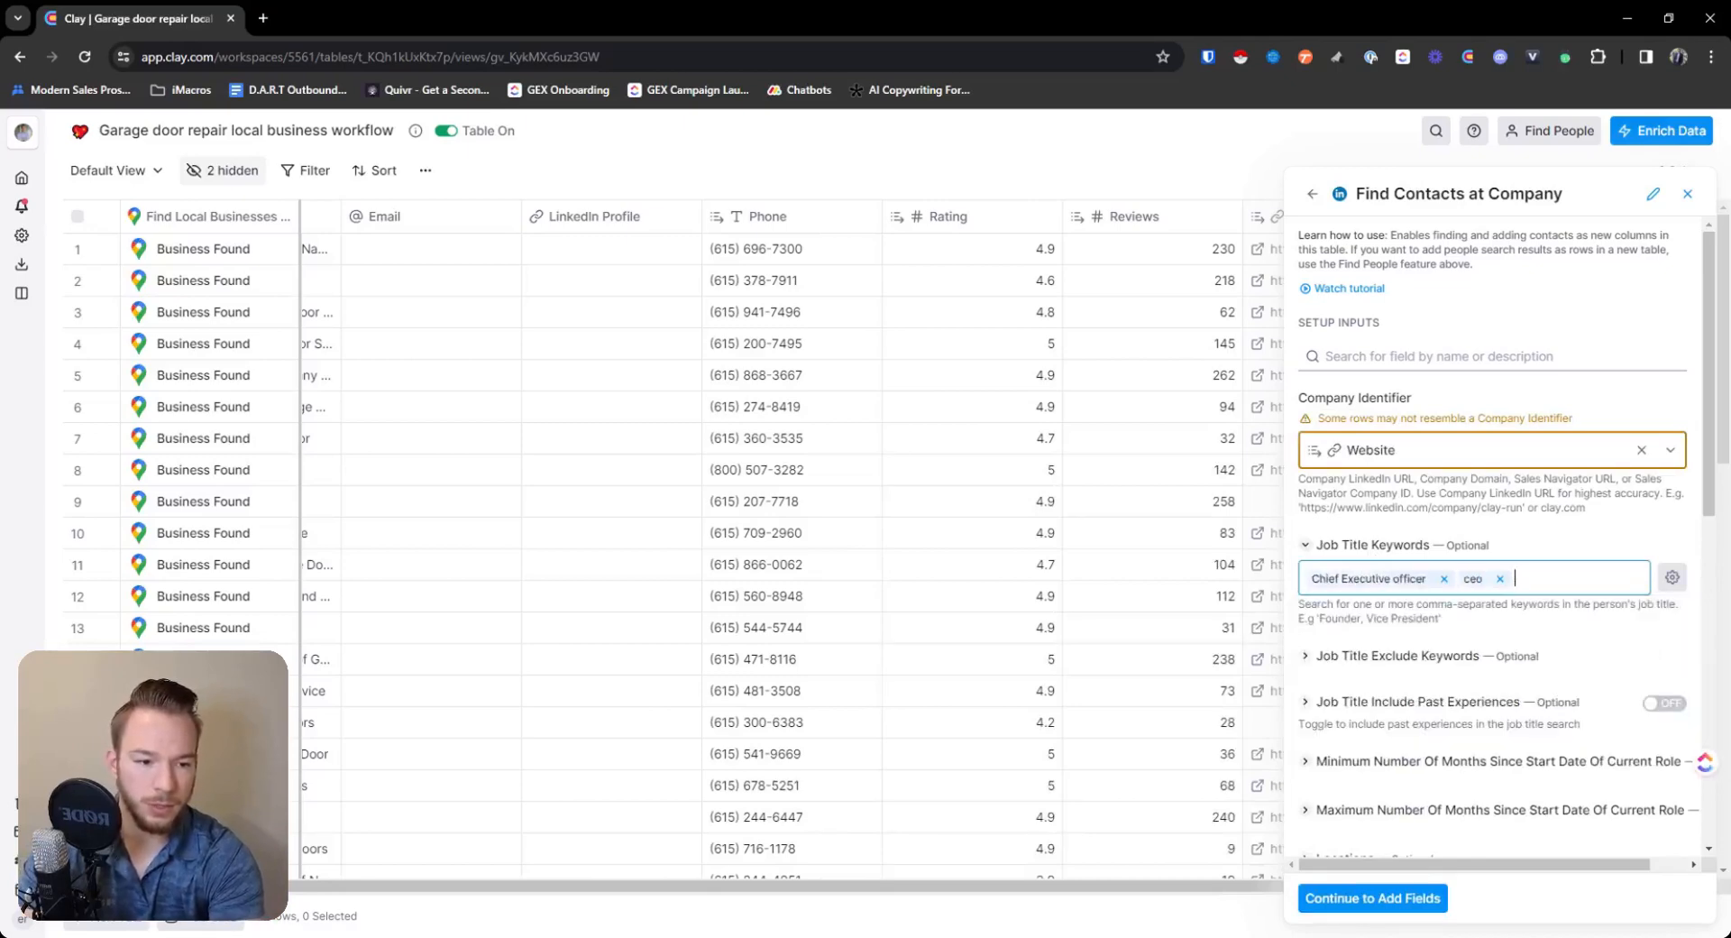
# Add "owner", "president" and "founder" to the job title keywords.
pyautogui.write('owner')
pyautogui.press('Return')
pyautogui.write('presiden')
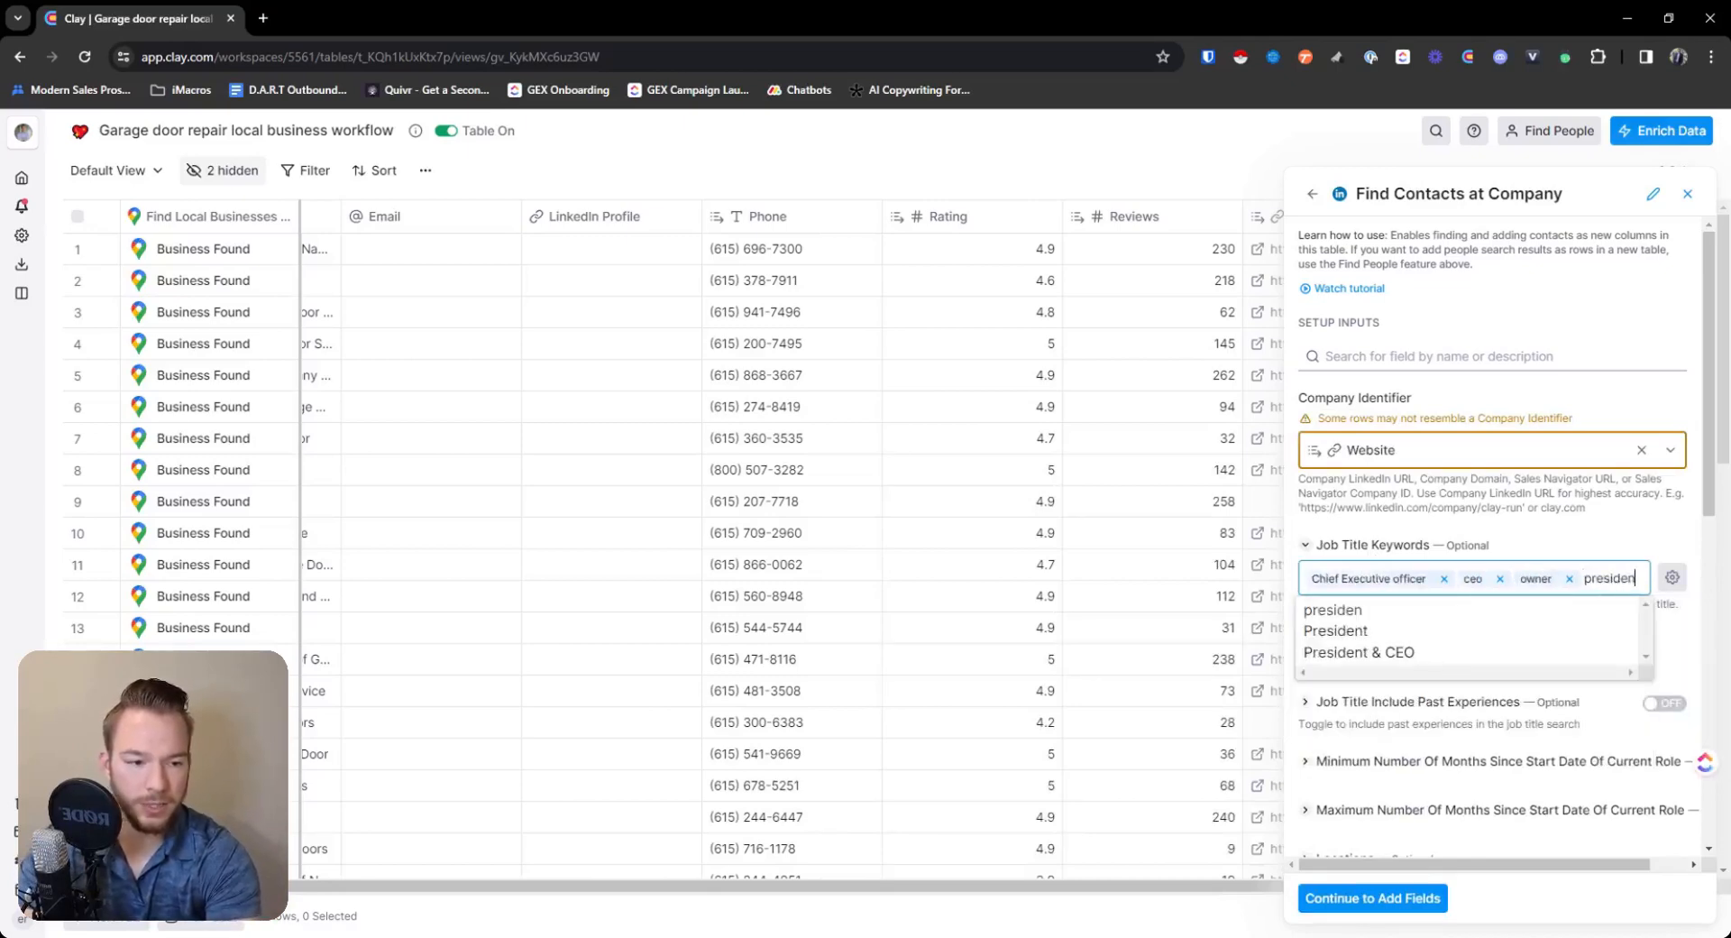
pyautogui.write('t')
pyautogui.press('Return')
pyautogui.write('founder')
pyautogui.press('Return')
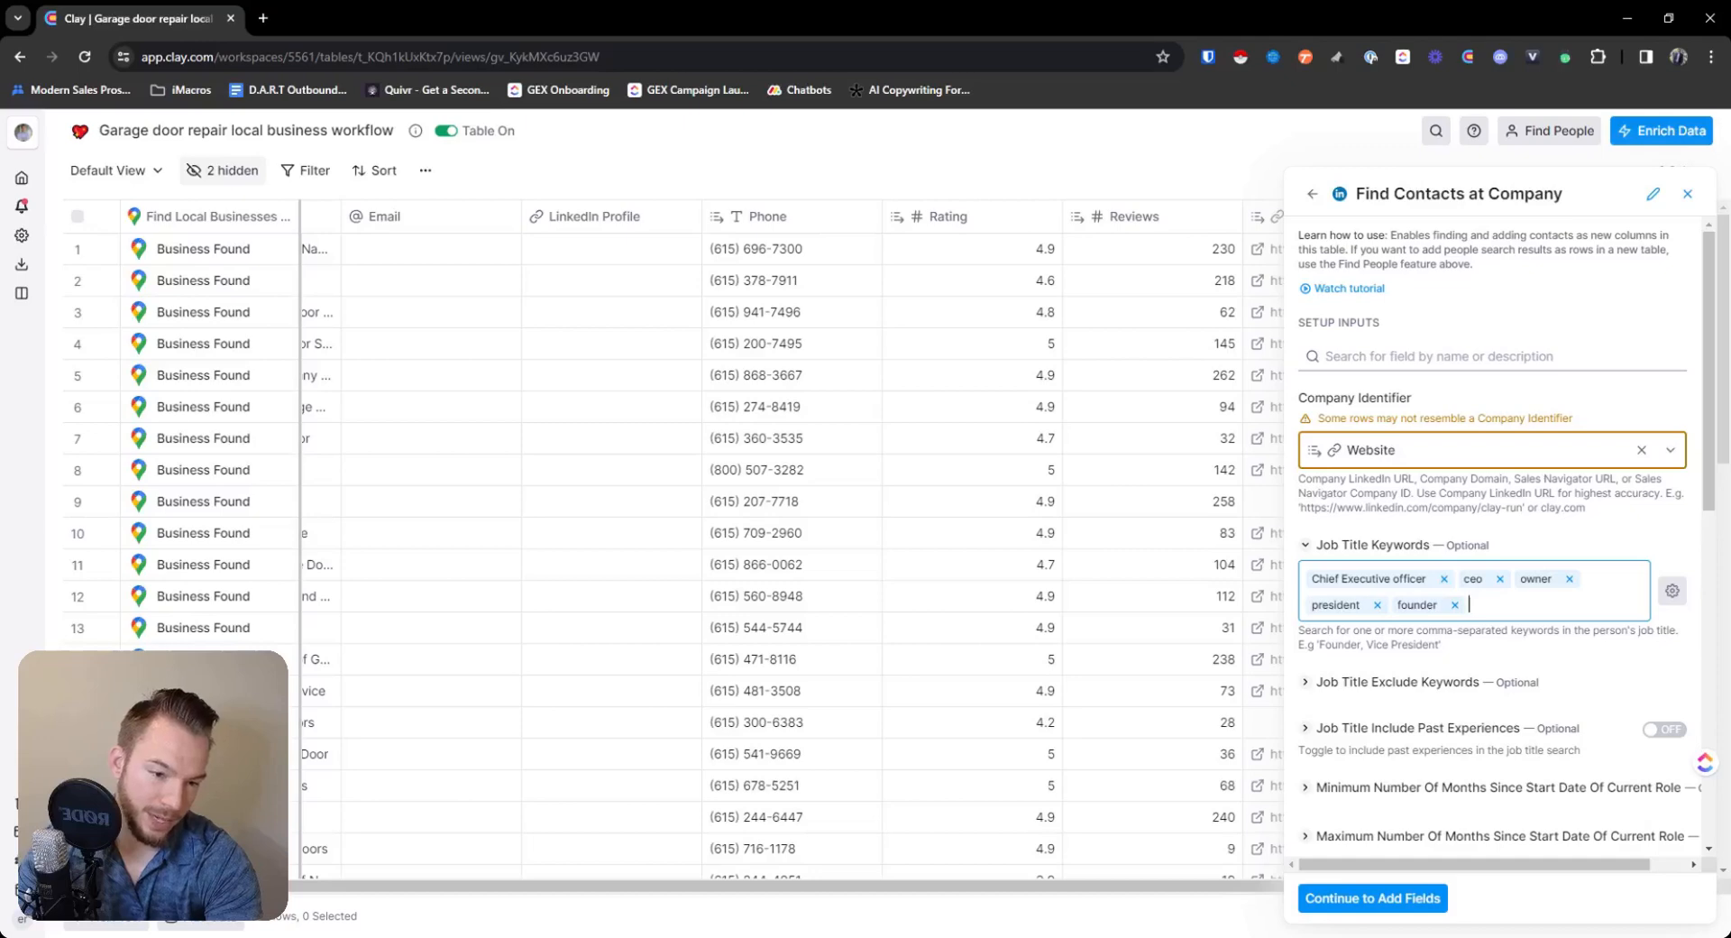
# Restrict the contact search to the location United States.
pyautogui.scroll(-4, 1497, 541)
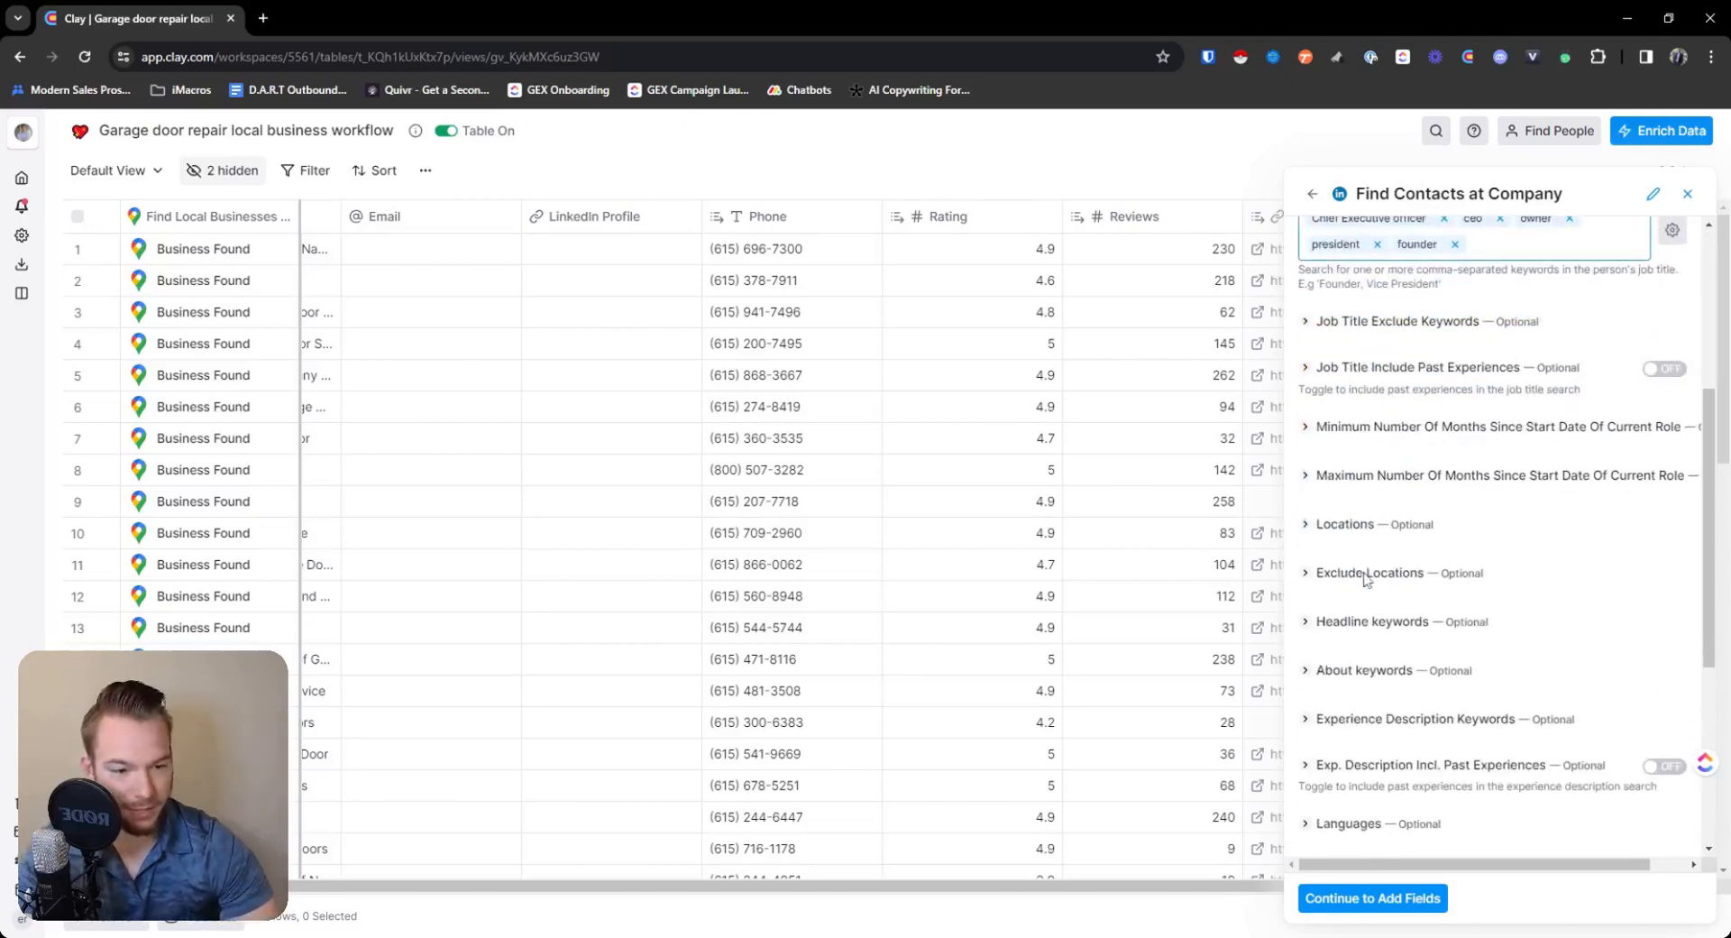
pyautogui.click(1345, 524)
pyautogui.write('Unit')
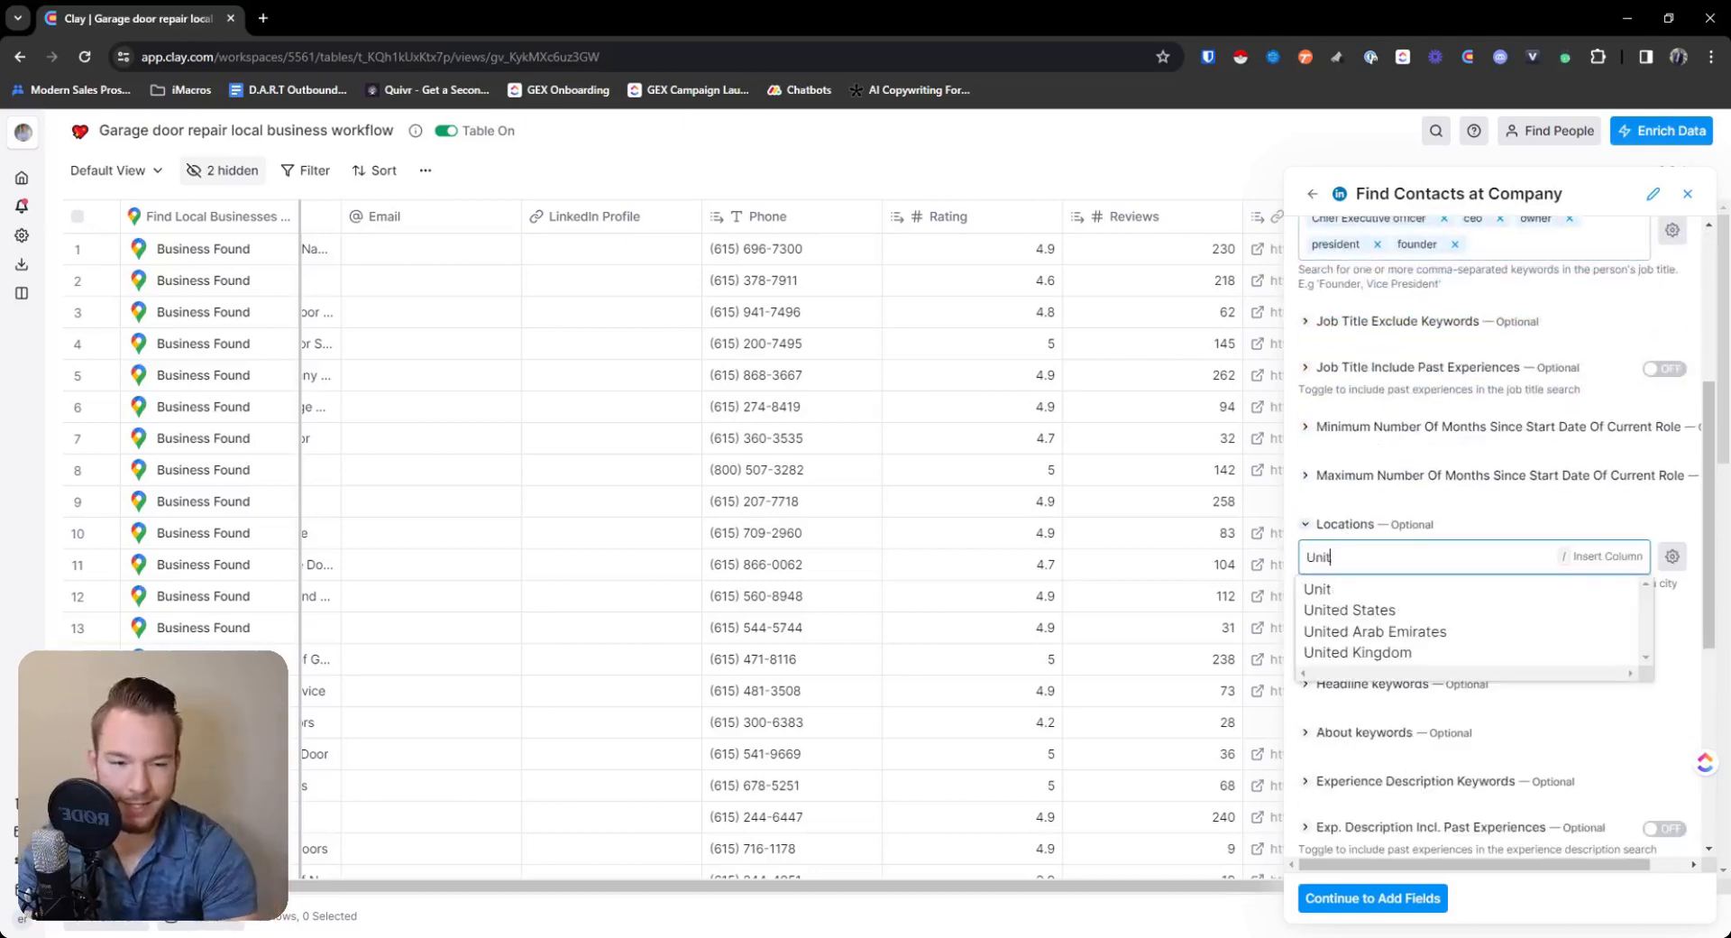
pyautogui.write('ed States')
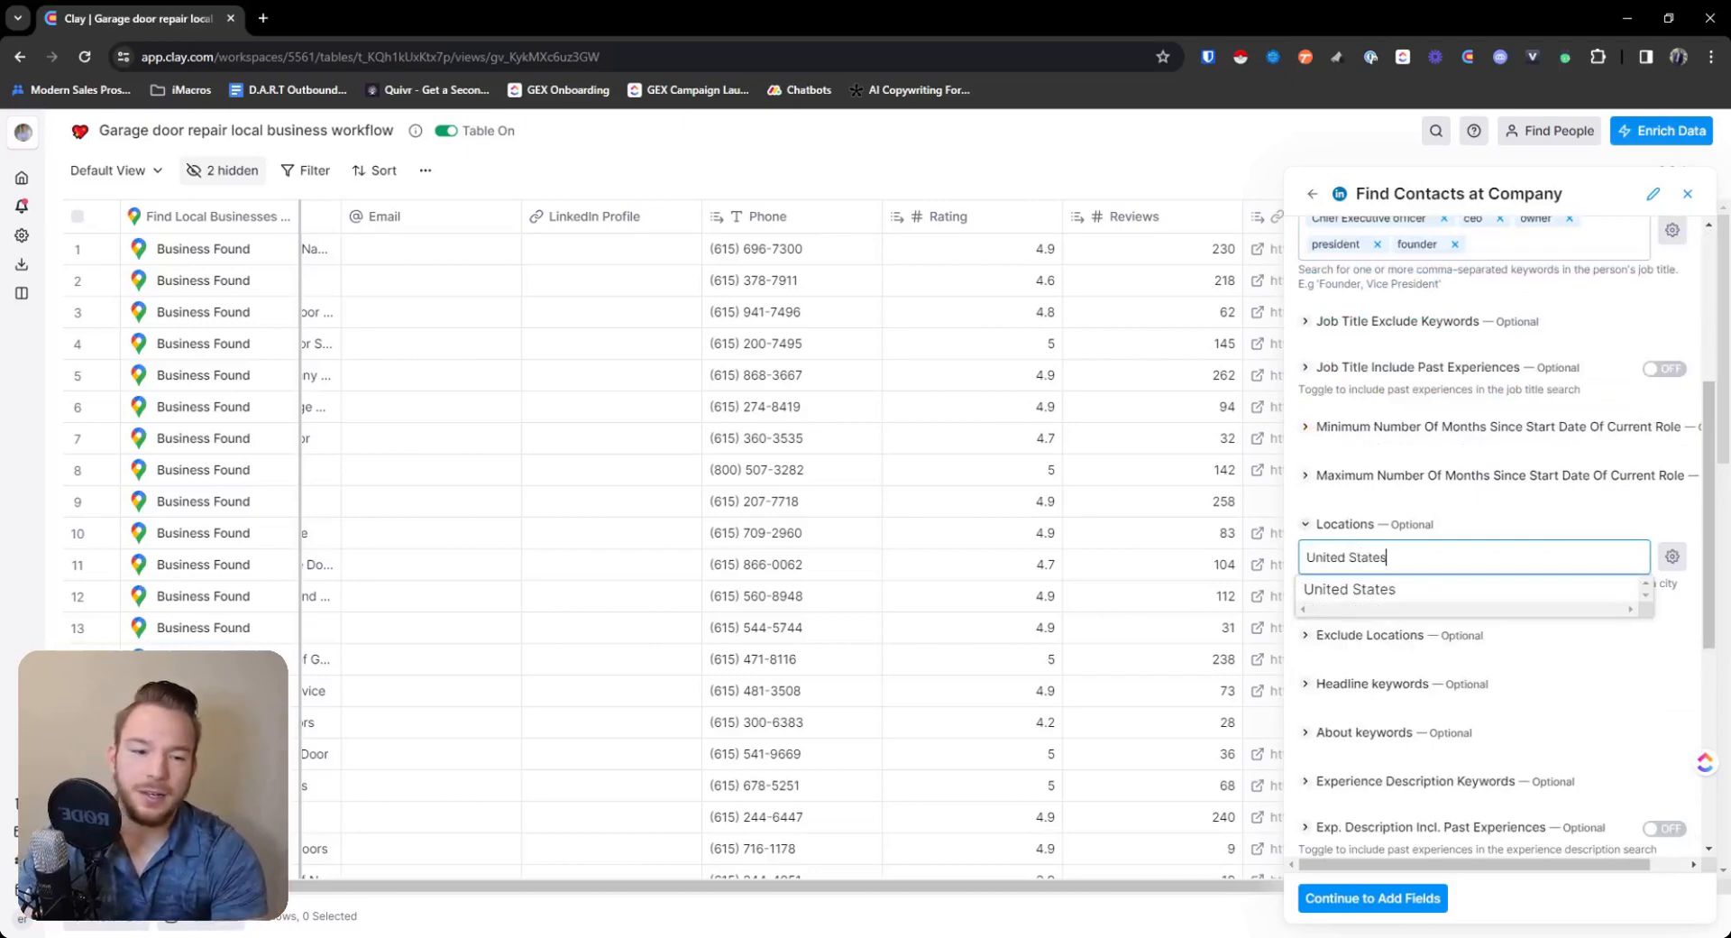
pyautogui.press('Return')
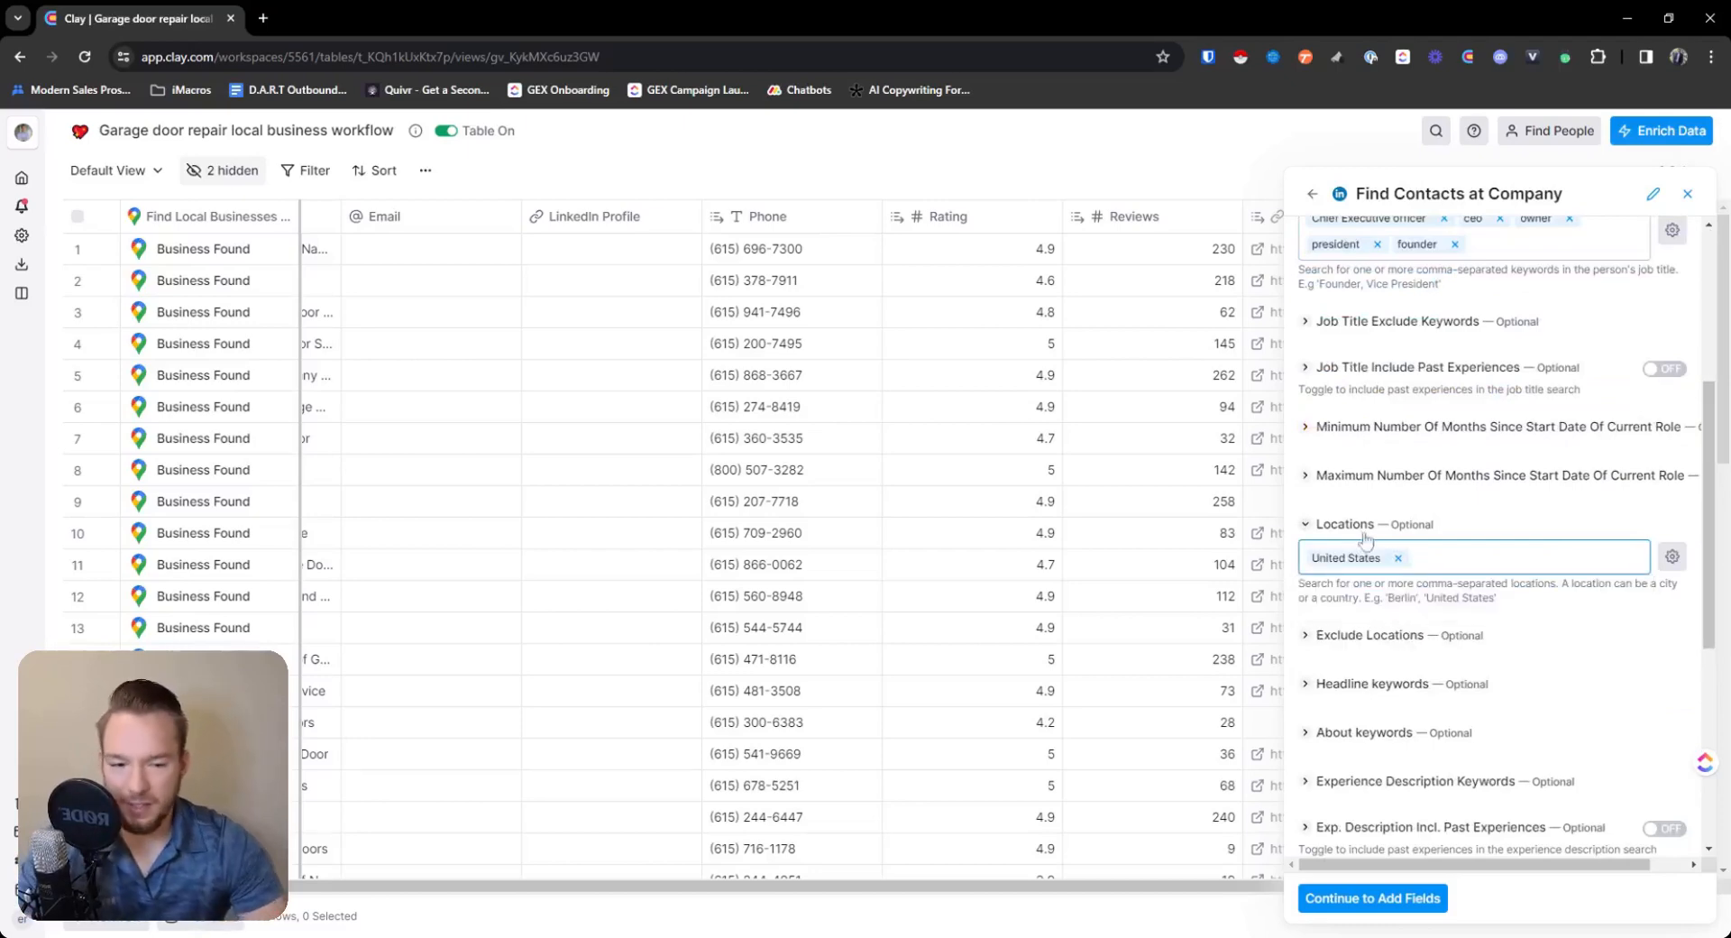
# Check the remaining optional filters and the result limit, and save and run the contact search on the first 10 rows without extra columns.
pyautogui.scroll(-4, 1366, 539)
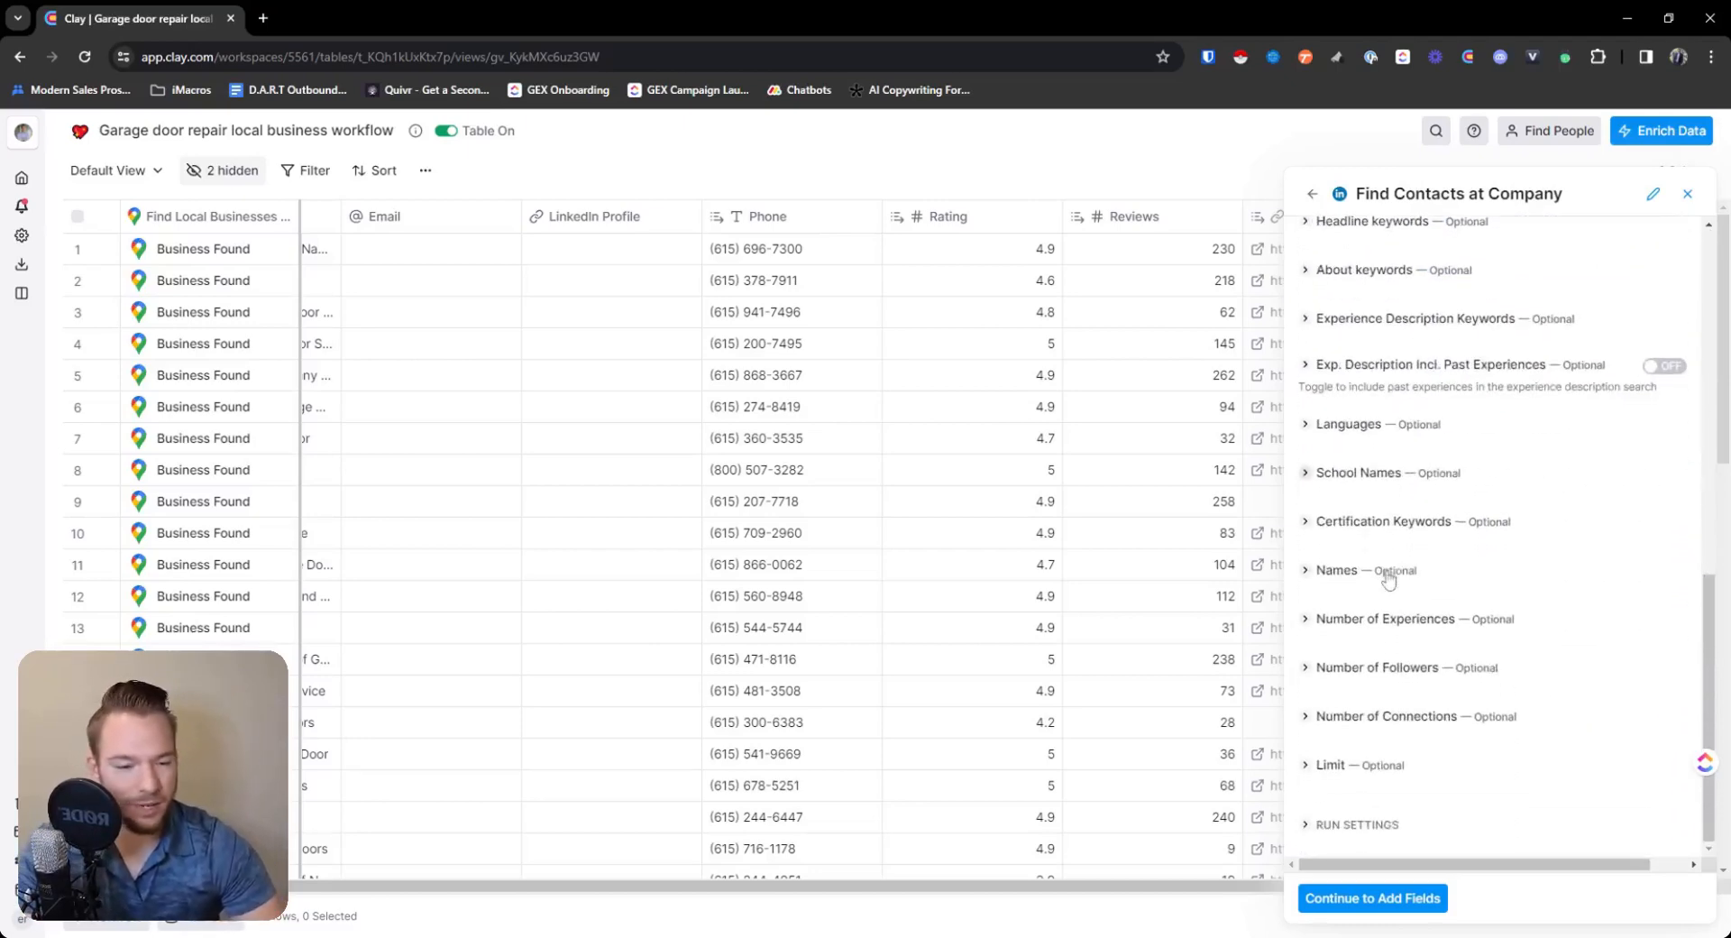
pyautogui.scroll(6, 1406, 613)
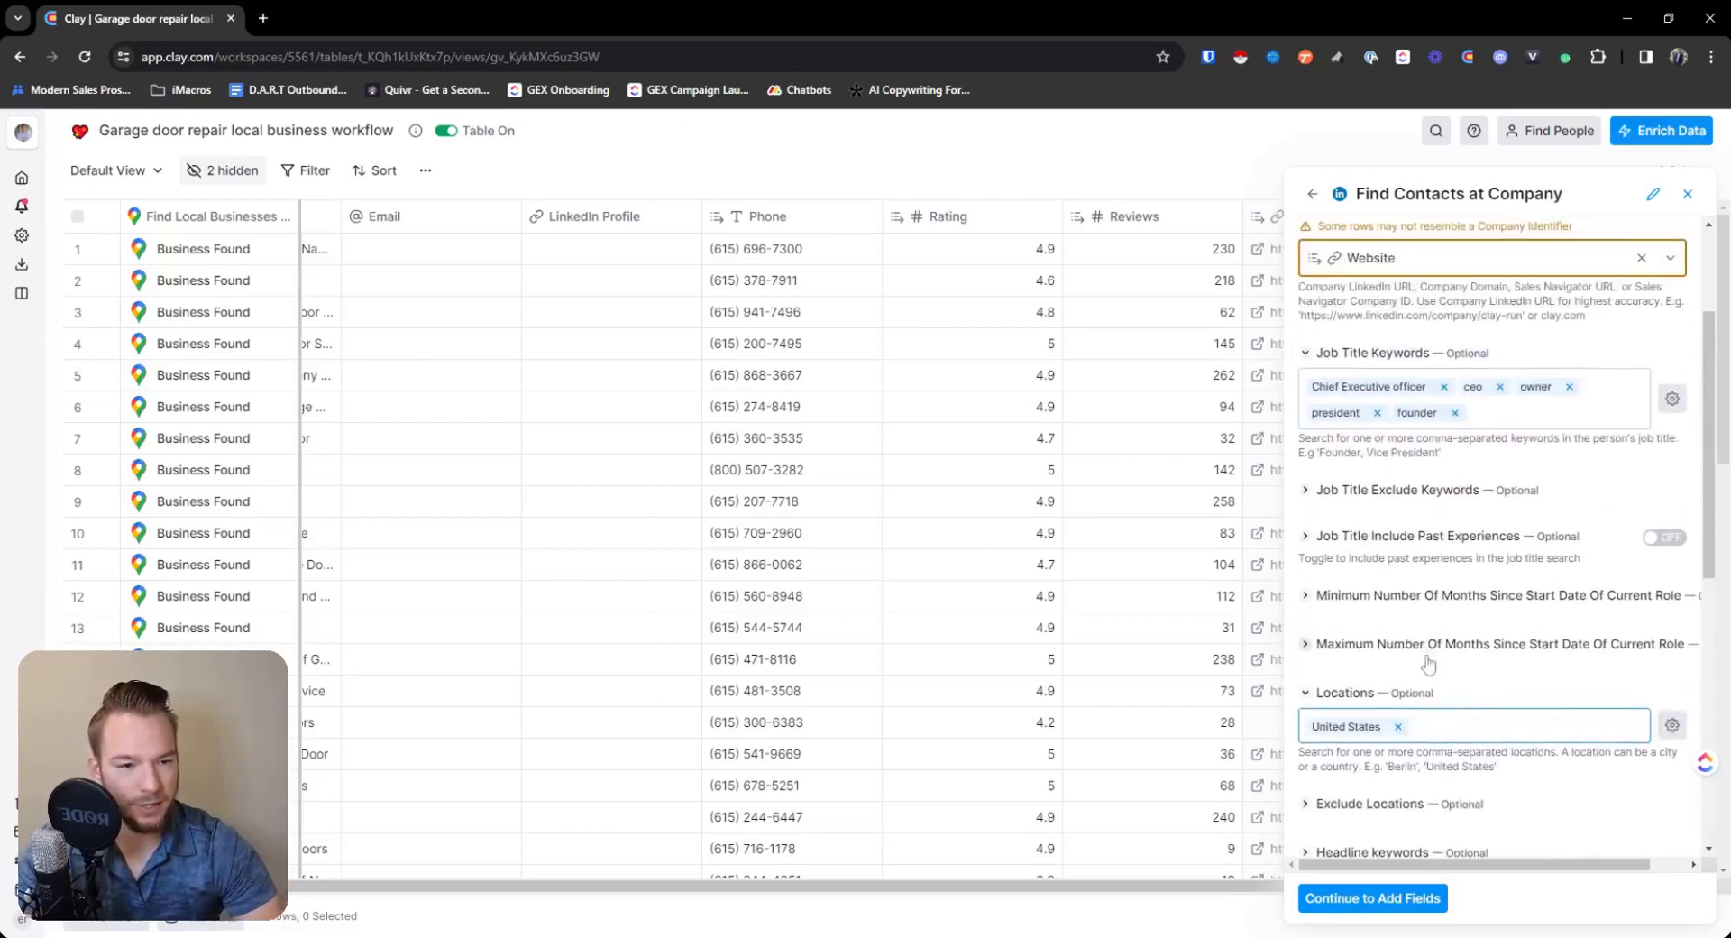
pyautogui.scroll(2, 1428, 664)
pyautogui.scroll(-10, 1429, 663)
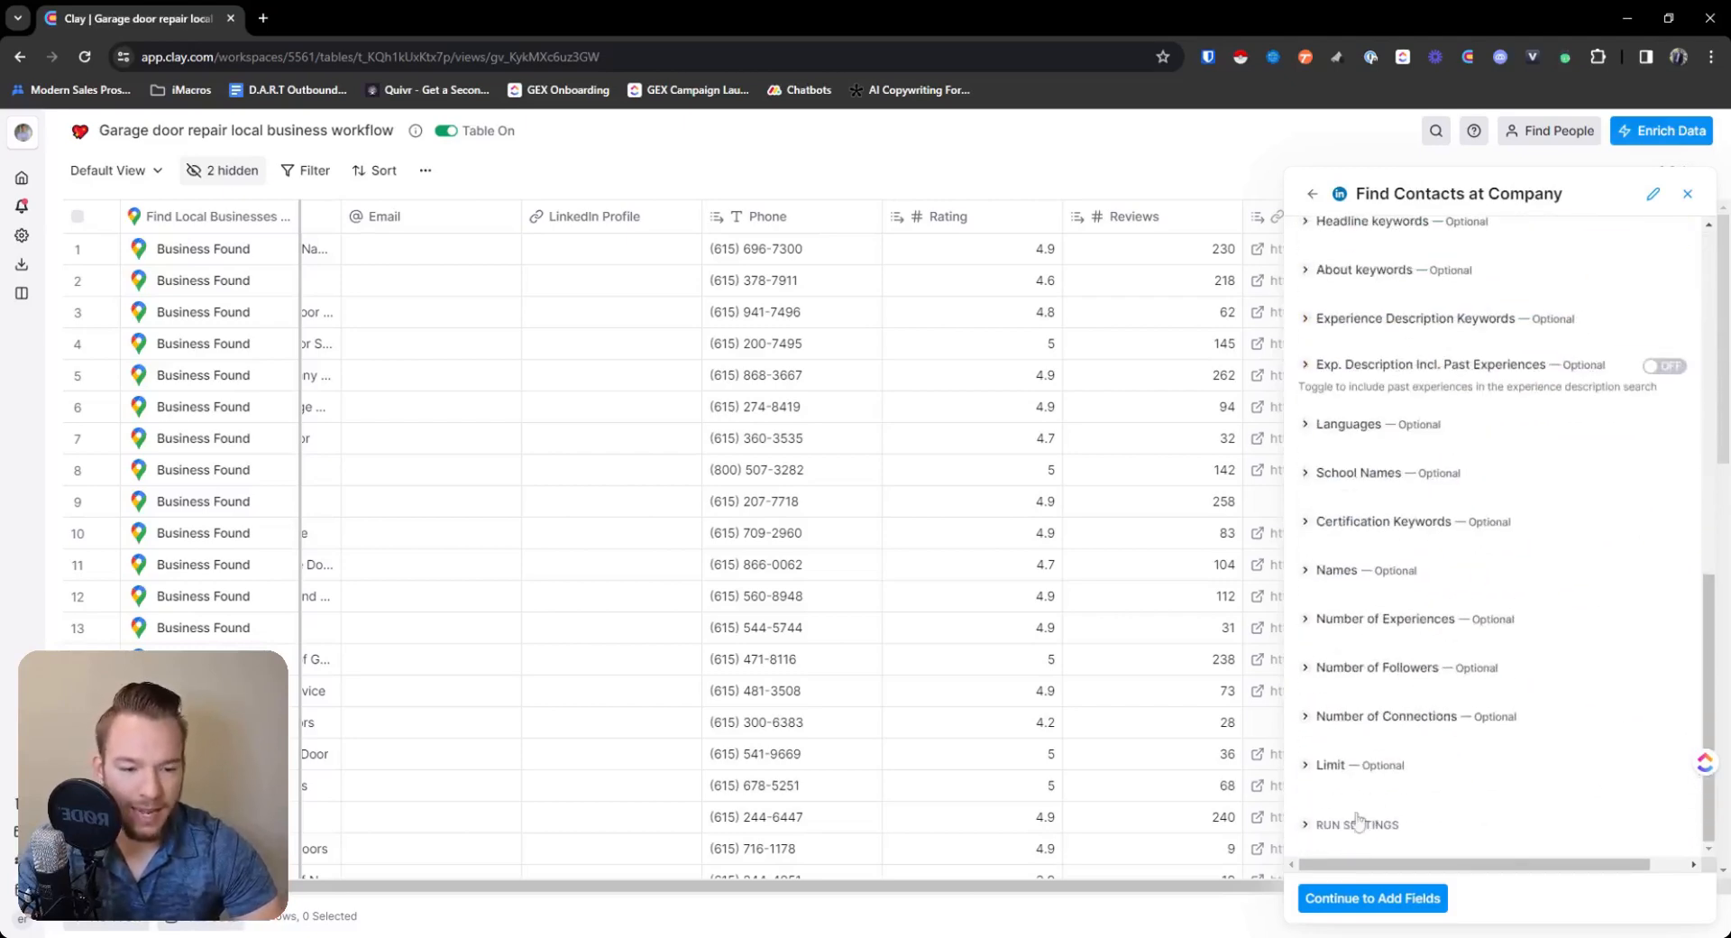
pyautogui.click(1323, 767)
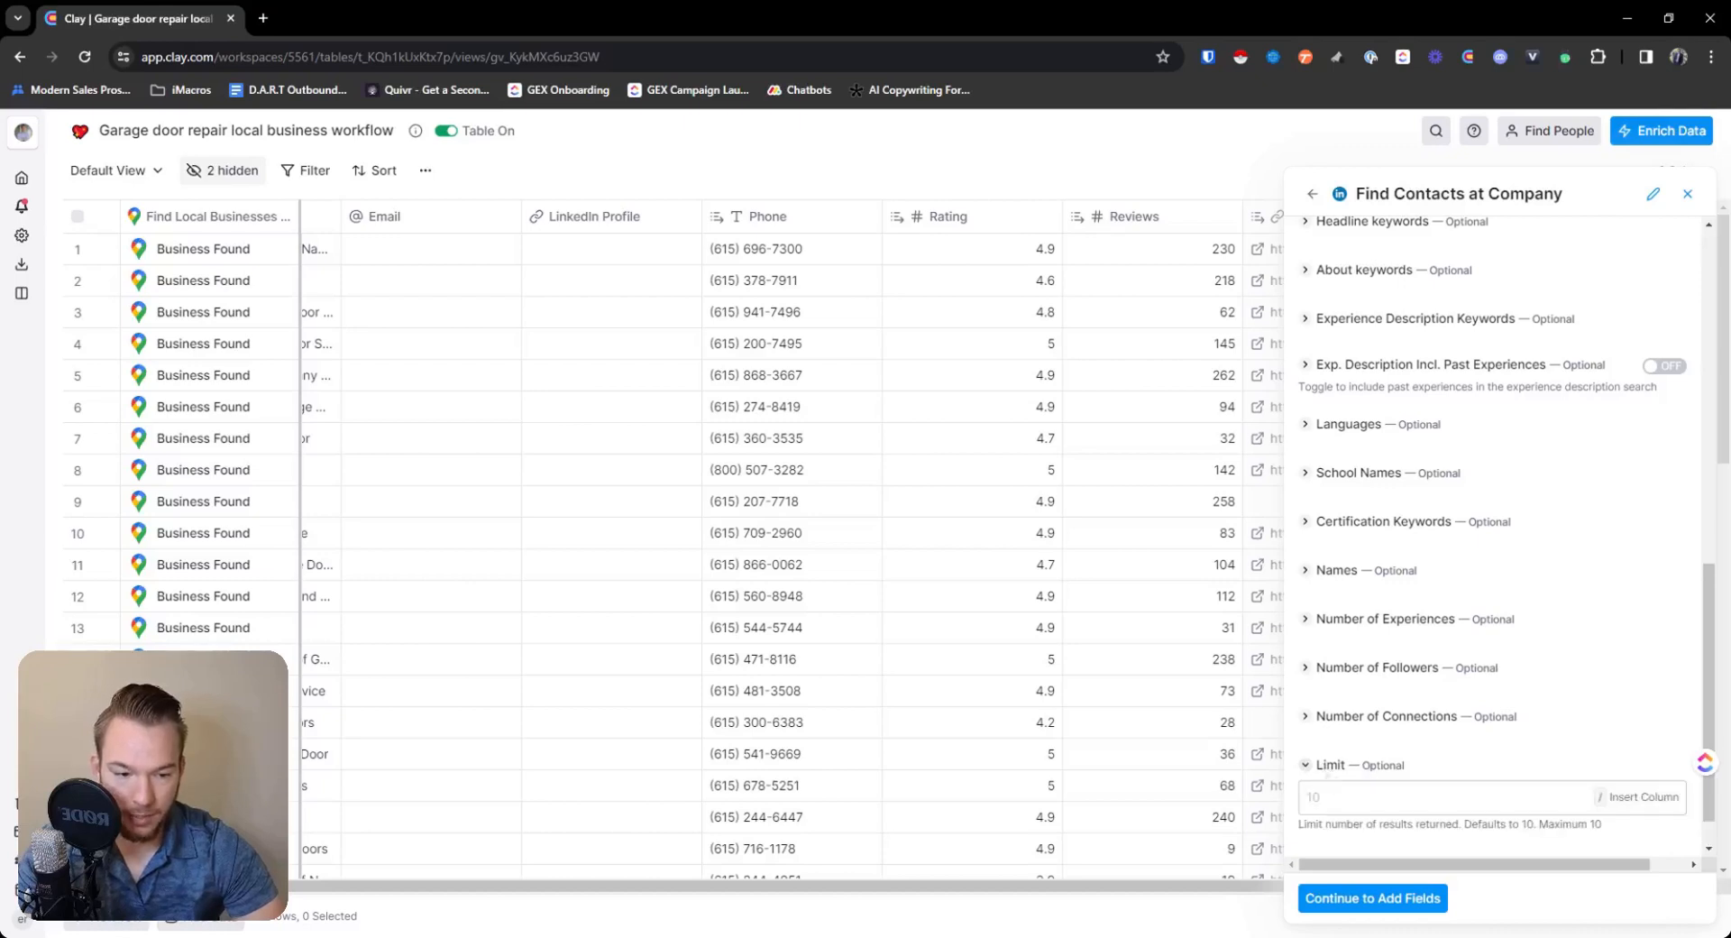
pyautogui.click(1331, 768)
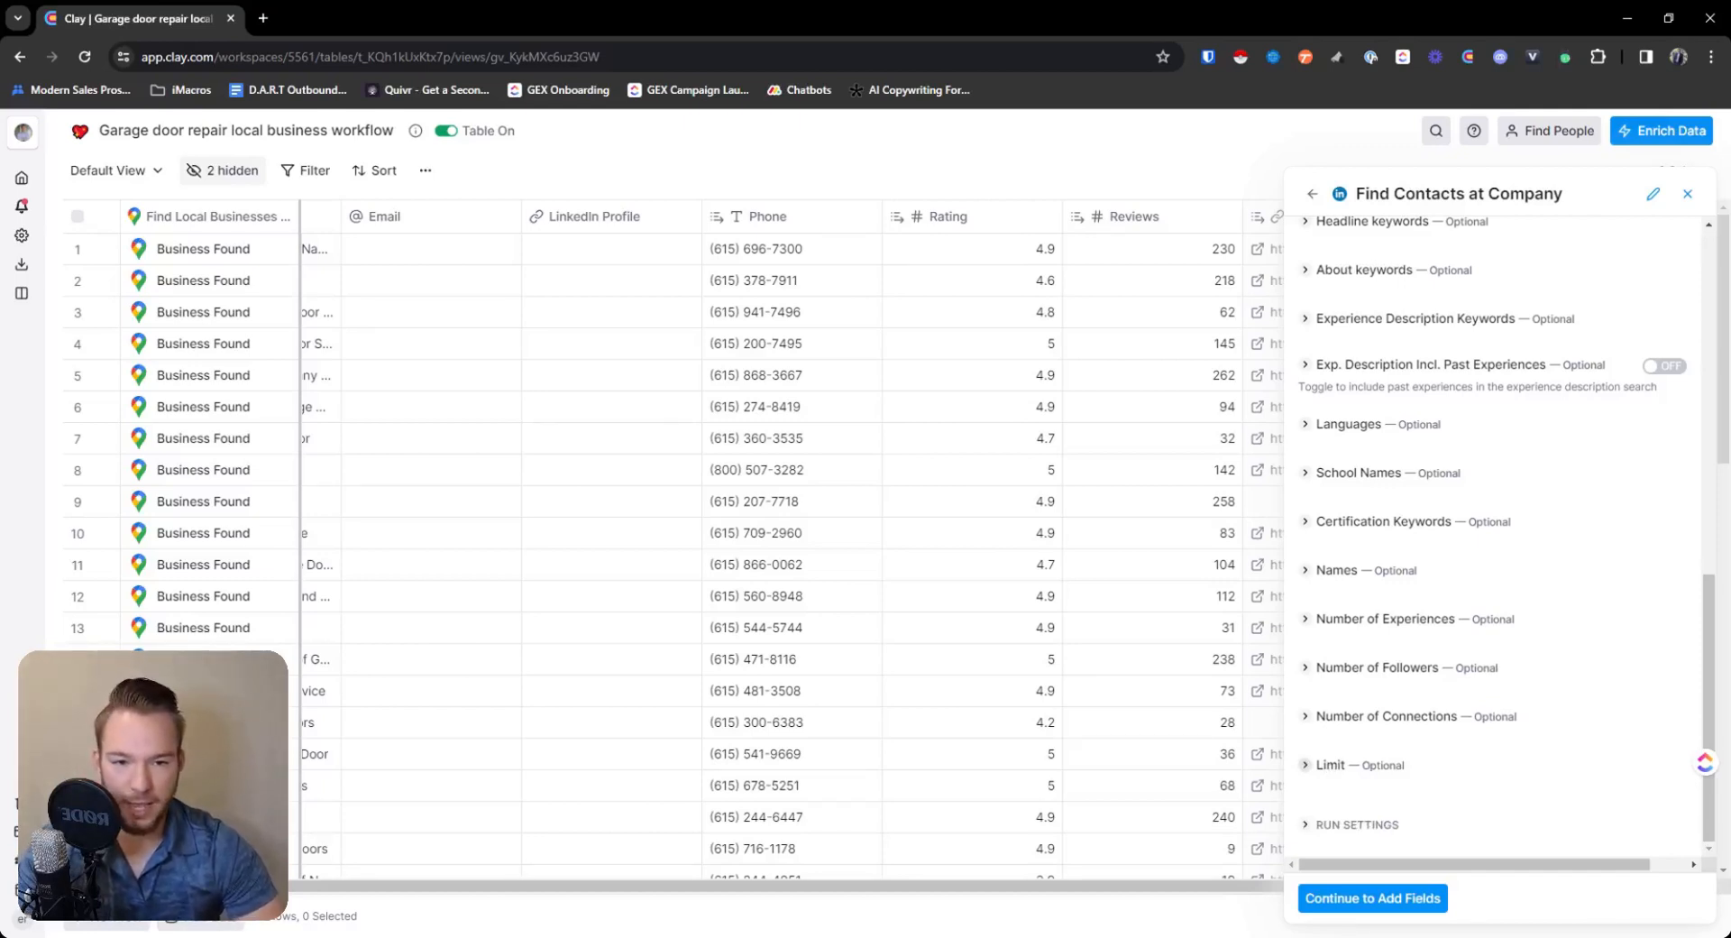
pyautogui.click(1342, 911)
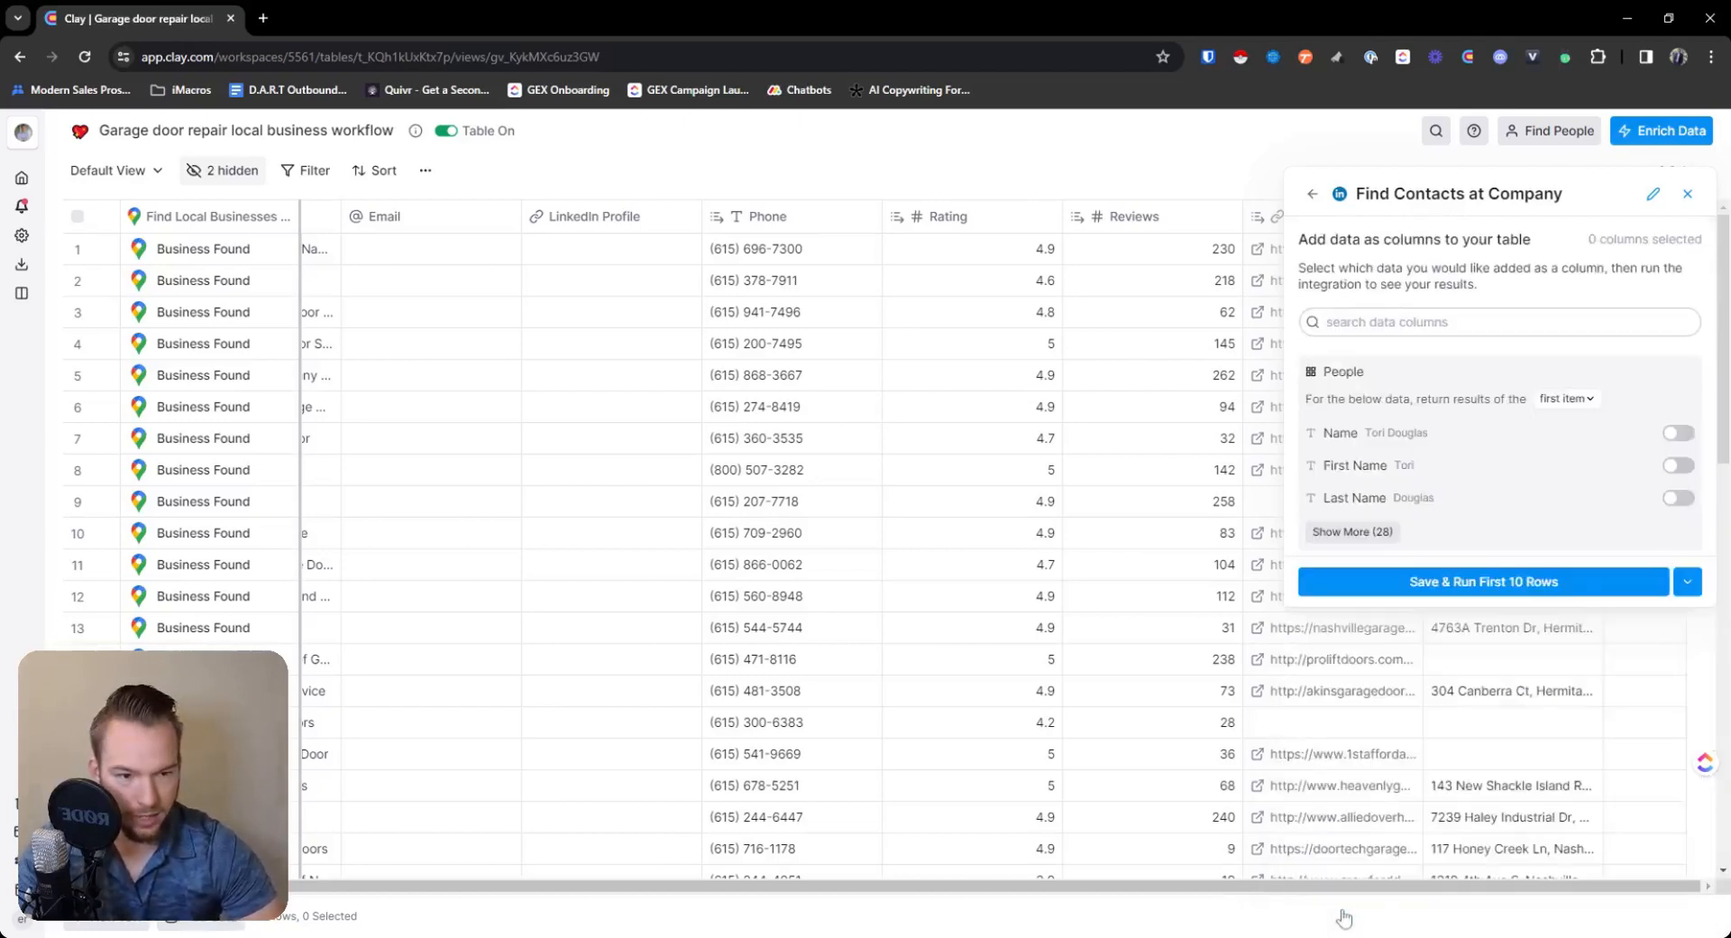
pyautogui.click(1540, 582)
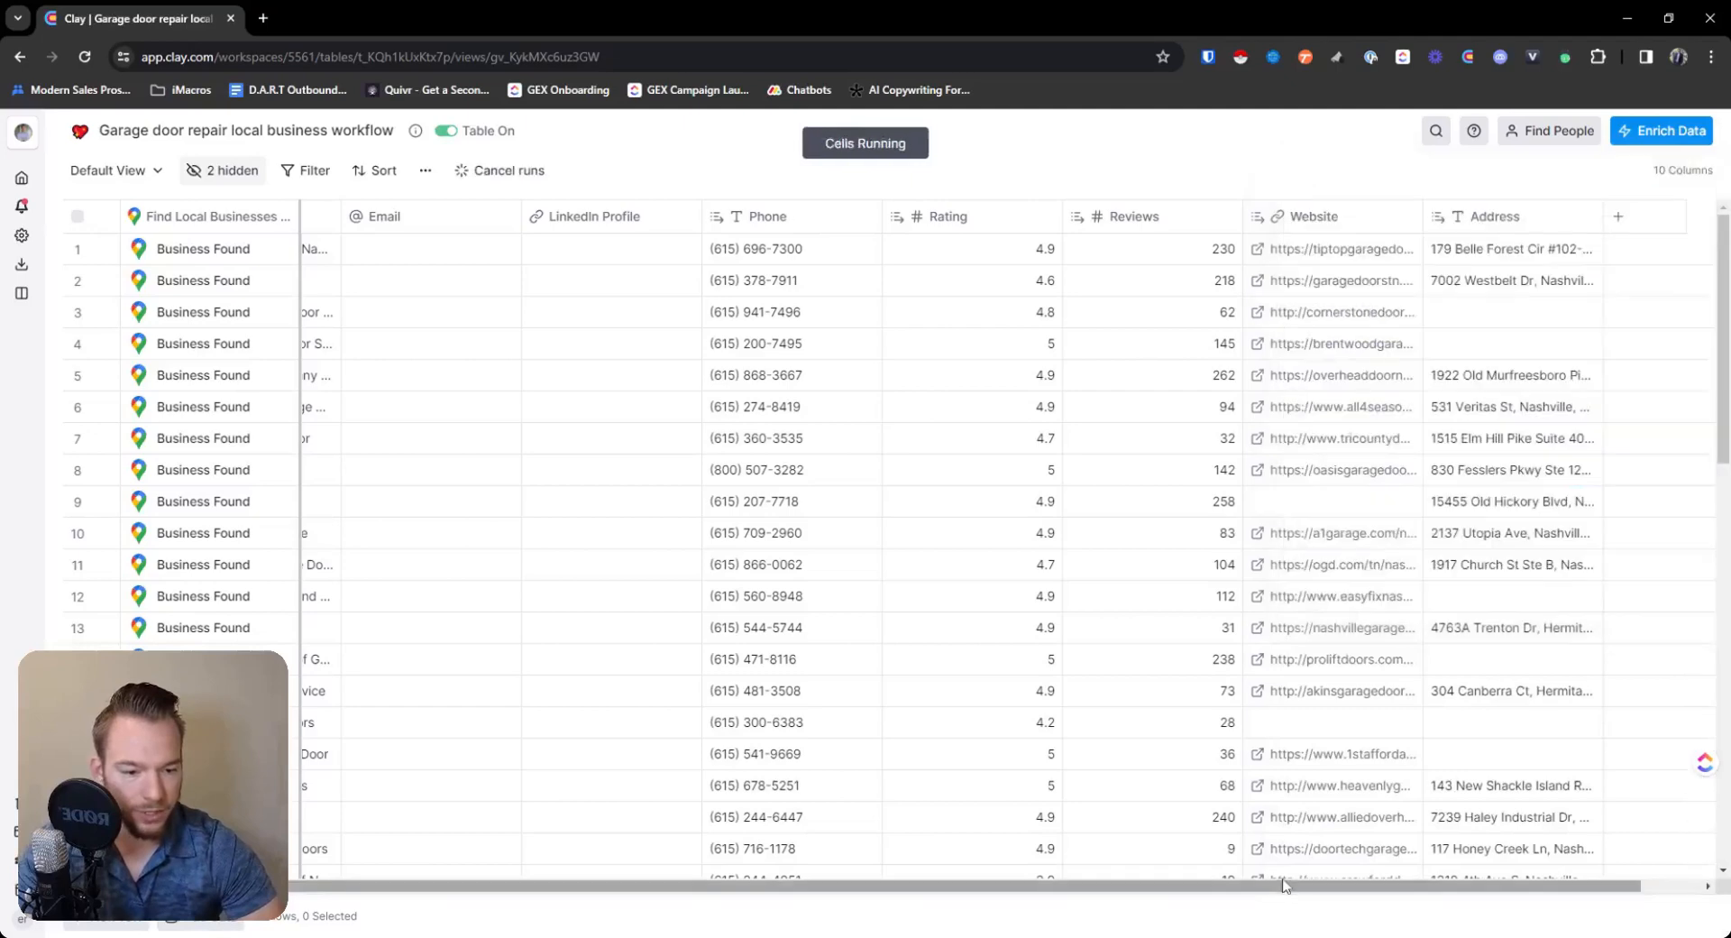
# Examine the contact search results, look over the website of the business in row 5, and return to the Clay table.
pyautogui.moveTo(1284, 886); pyautogui.dragTo(1633, 879)
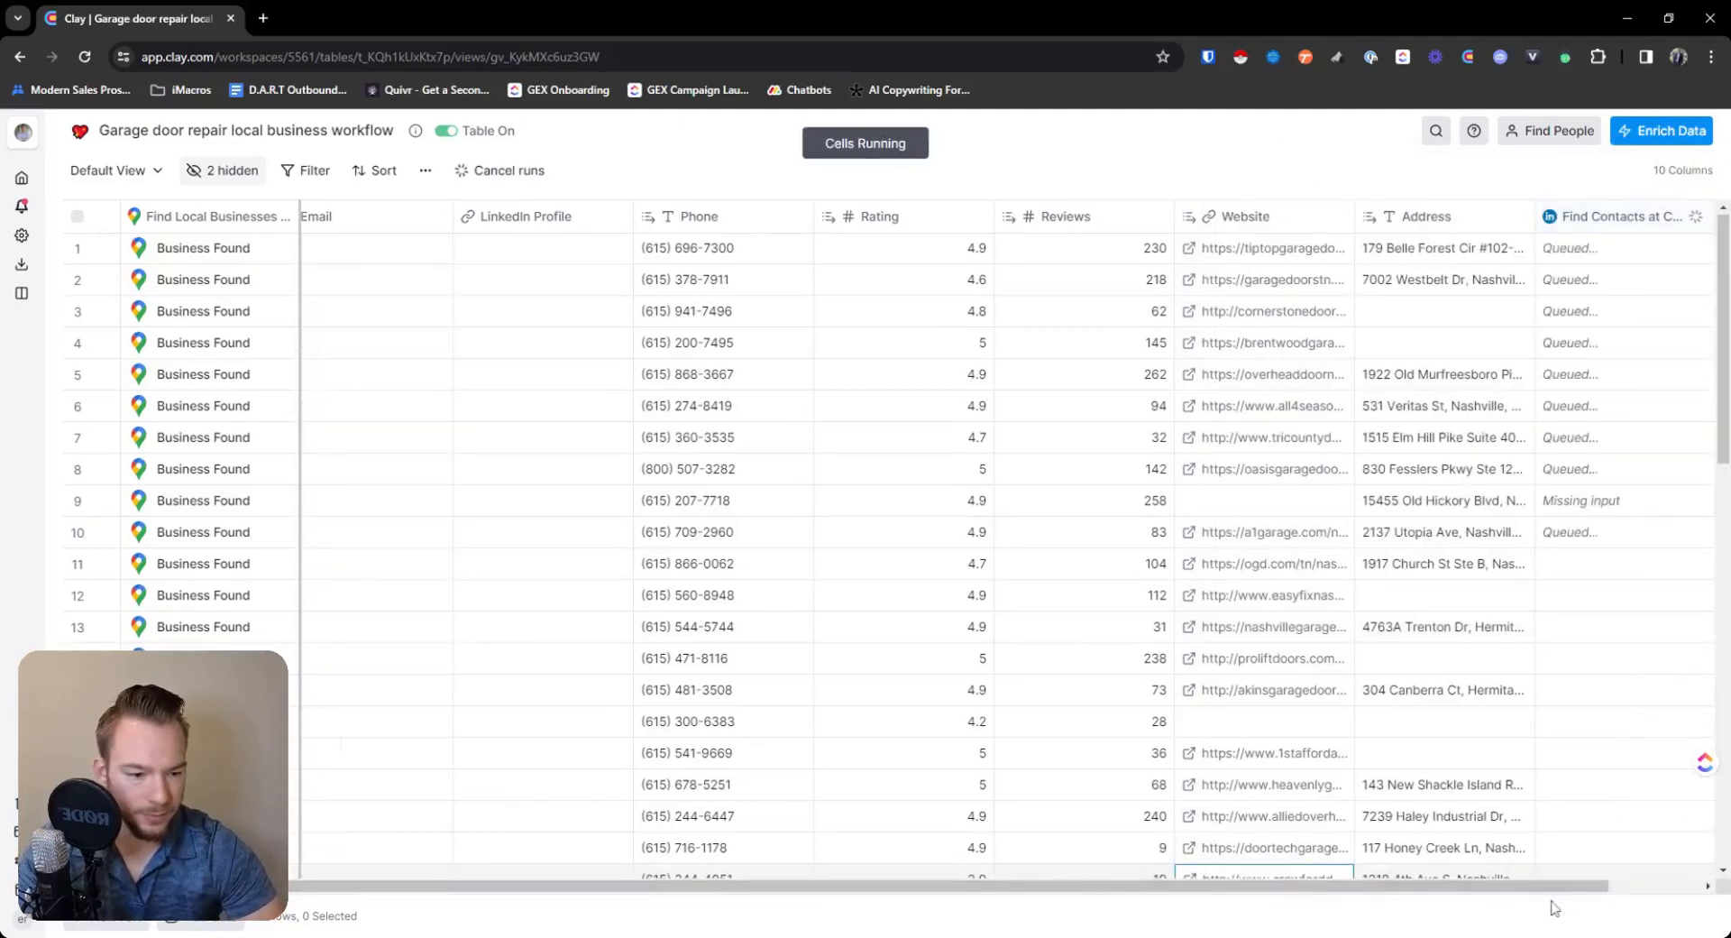
pyautogui.hscroll(2, 1465, 629)
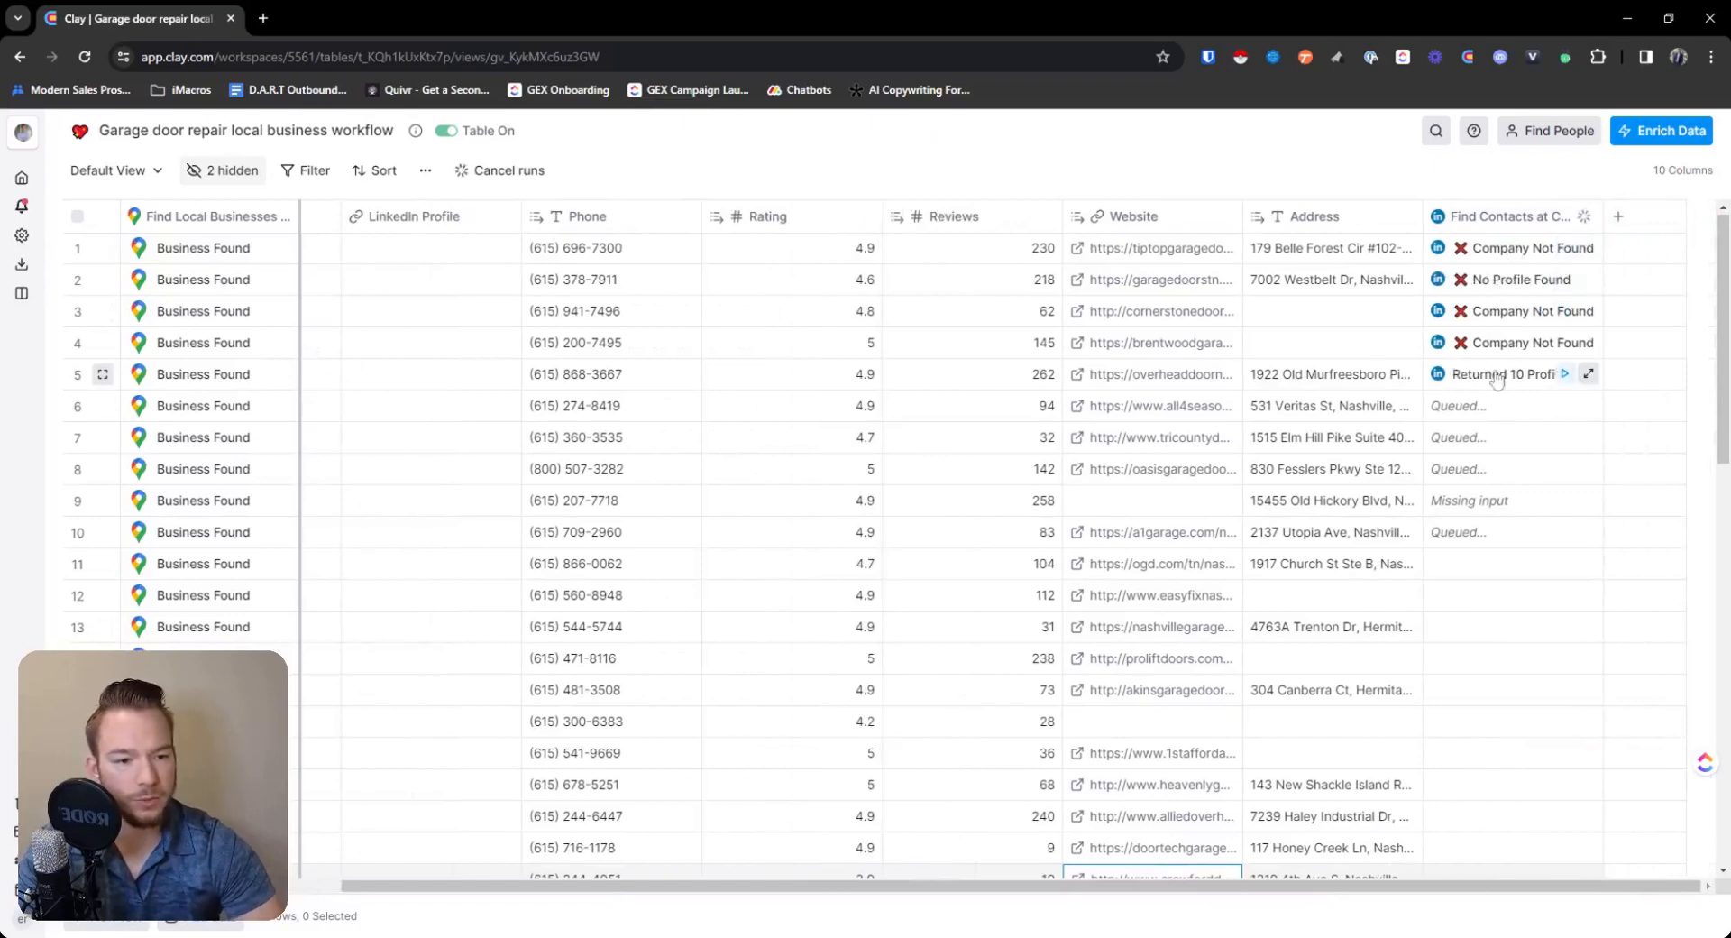
pyautogui.click(1077, 377)
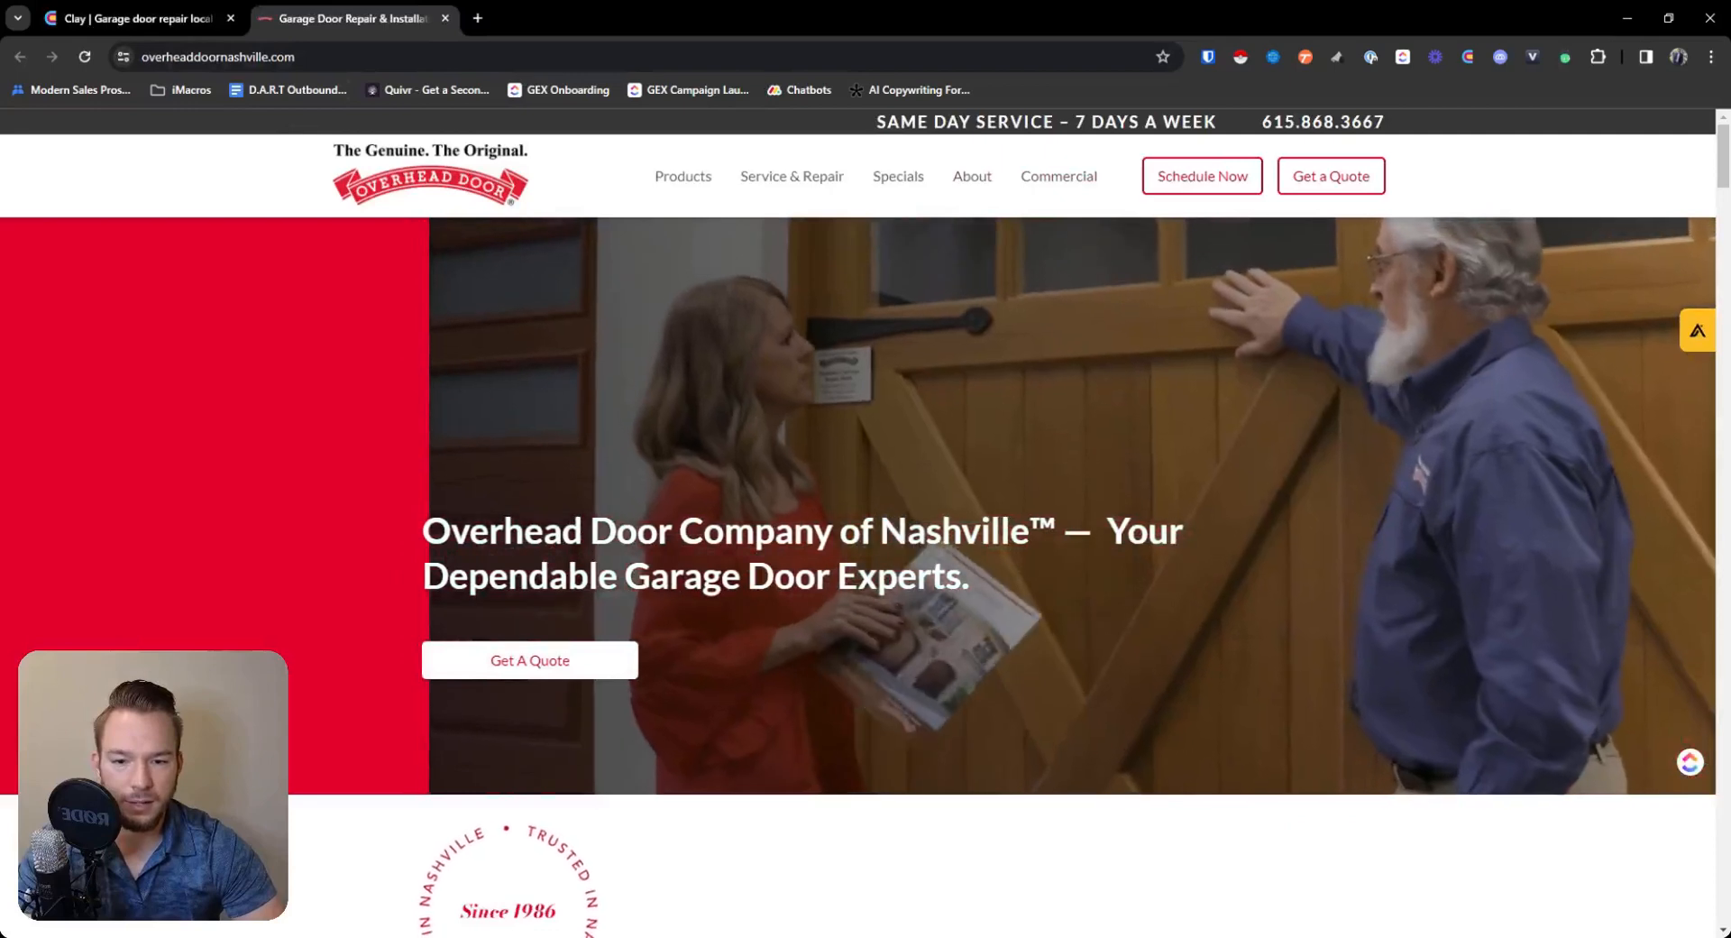
pyautogui.scroll(-5, 436, 567)
pyautogui.scroll(5, 436, 567)
pyautogui.click(78, 11)
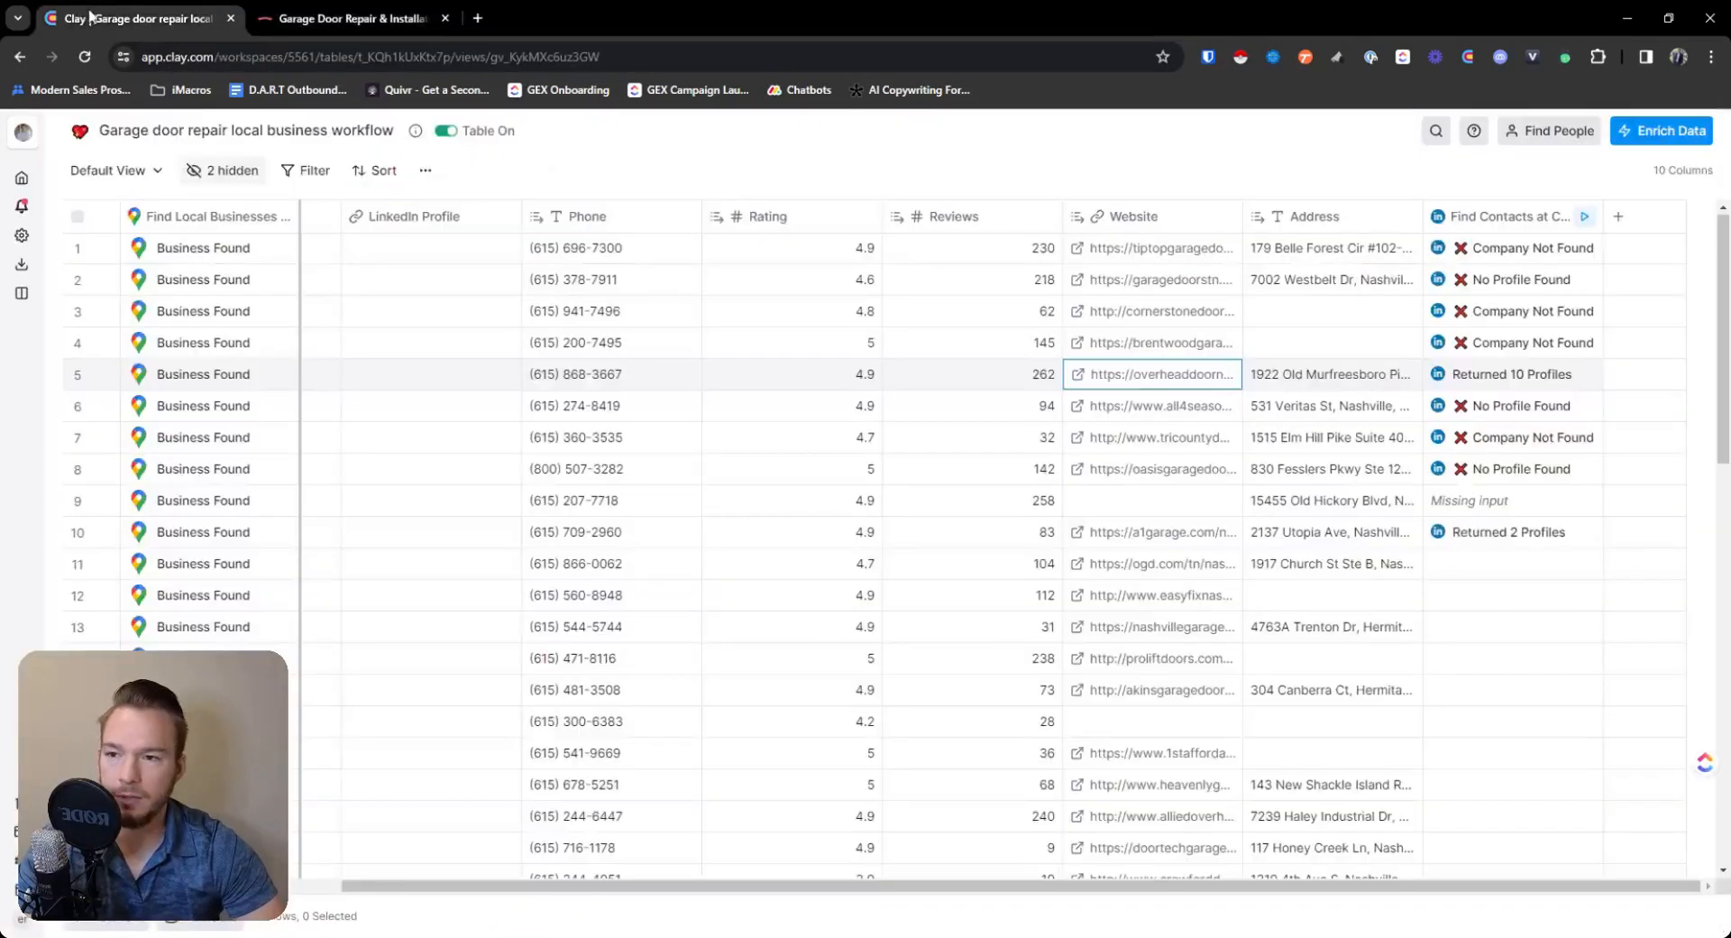
# Inspect the first person's details in row 5's contact search result, and close the details.
pyautogui.click(1588, 373)
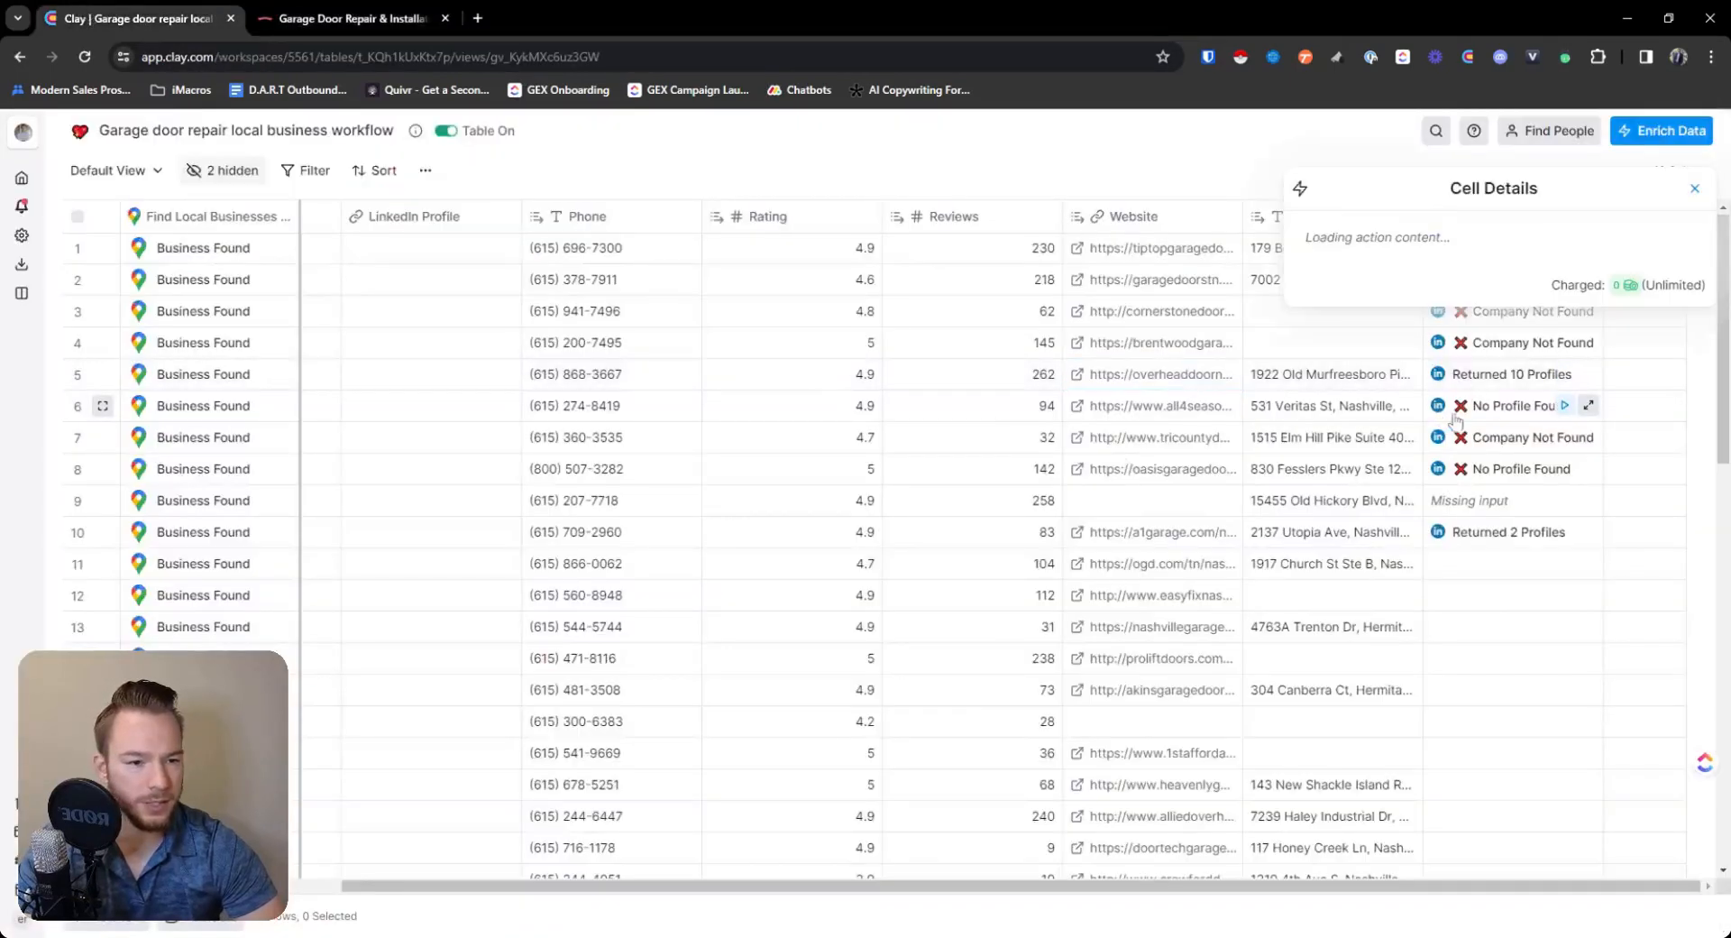
pyautogui.click(1362, 280)
pyautogui.click(1363, 309)
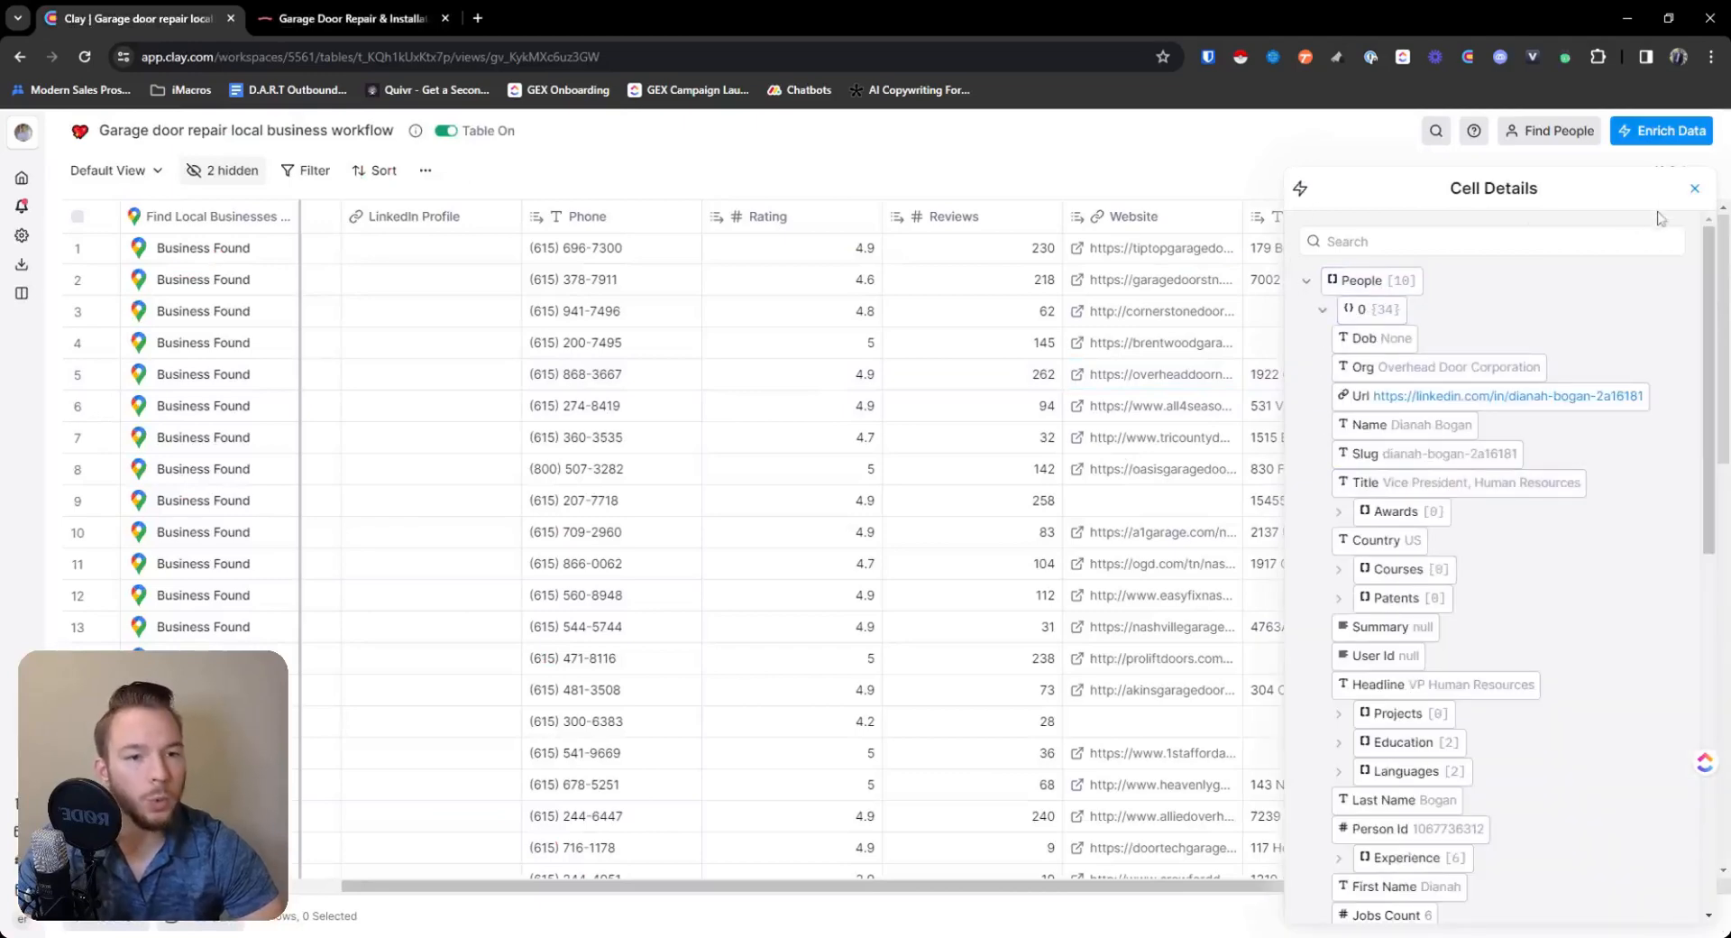
pyautogui.click(1696, 190)
# Exclude job titles containing "vice" from the contact search and rerun it on the first 10 rows.
pyautogui.click(1507, 218)
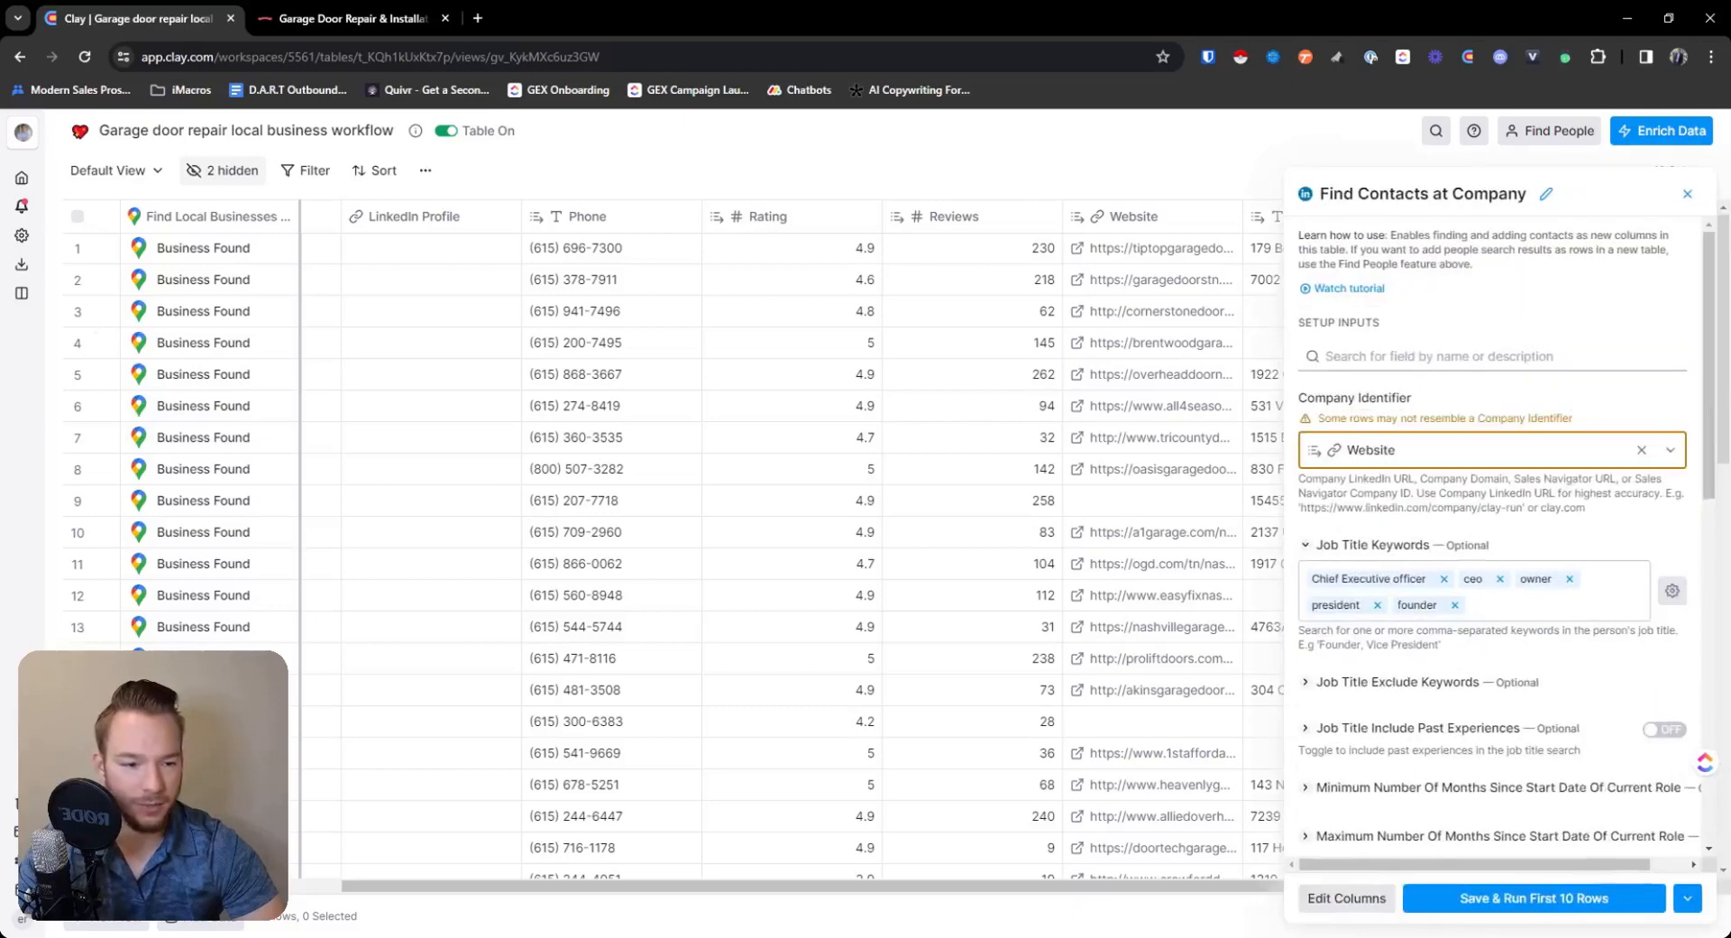
pyautogui.click(1397, 682)
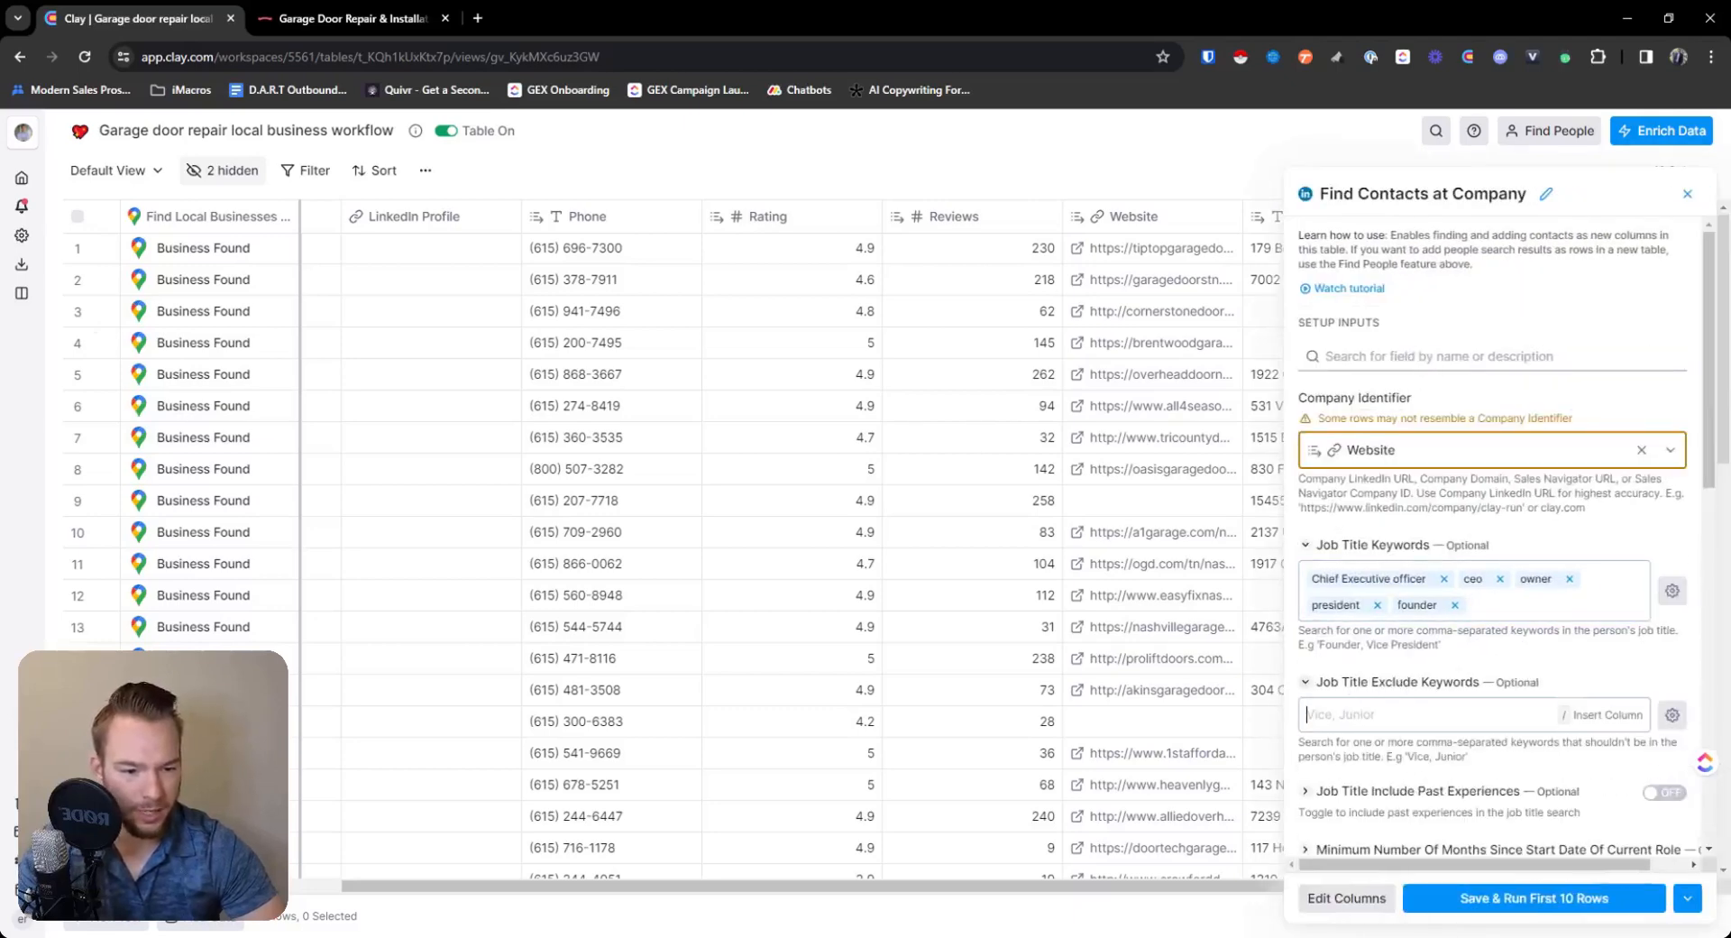
pyautogui.write('vice')
pyautogui.press('Return')
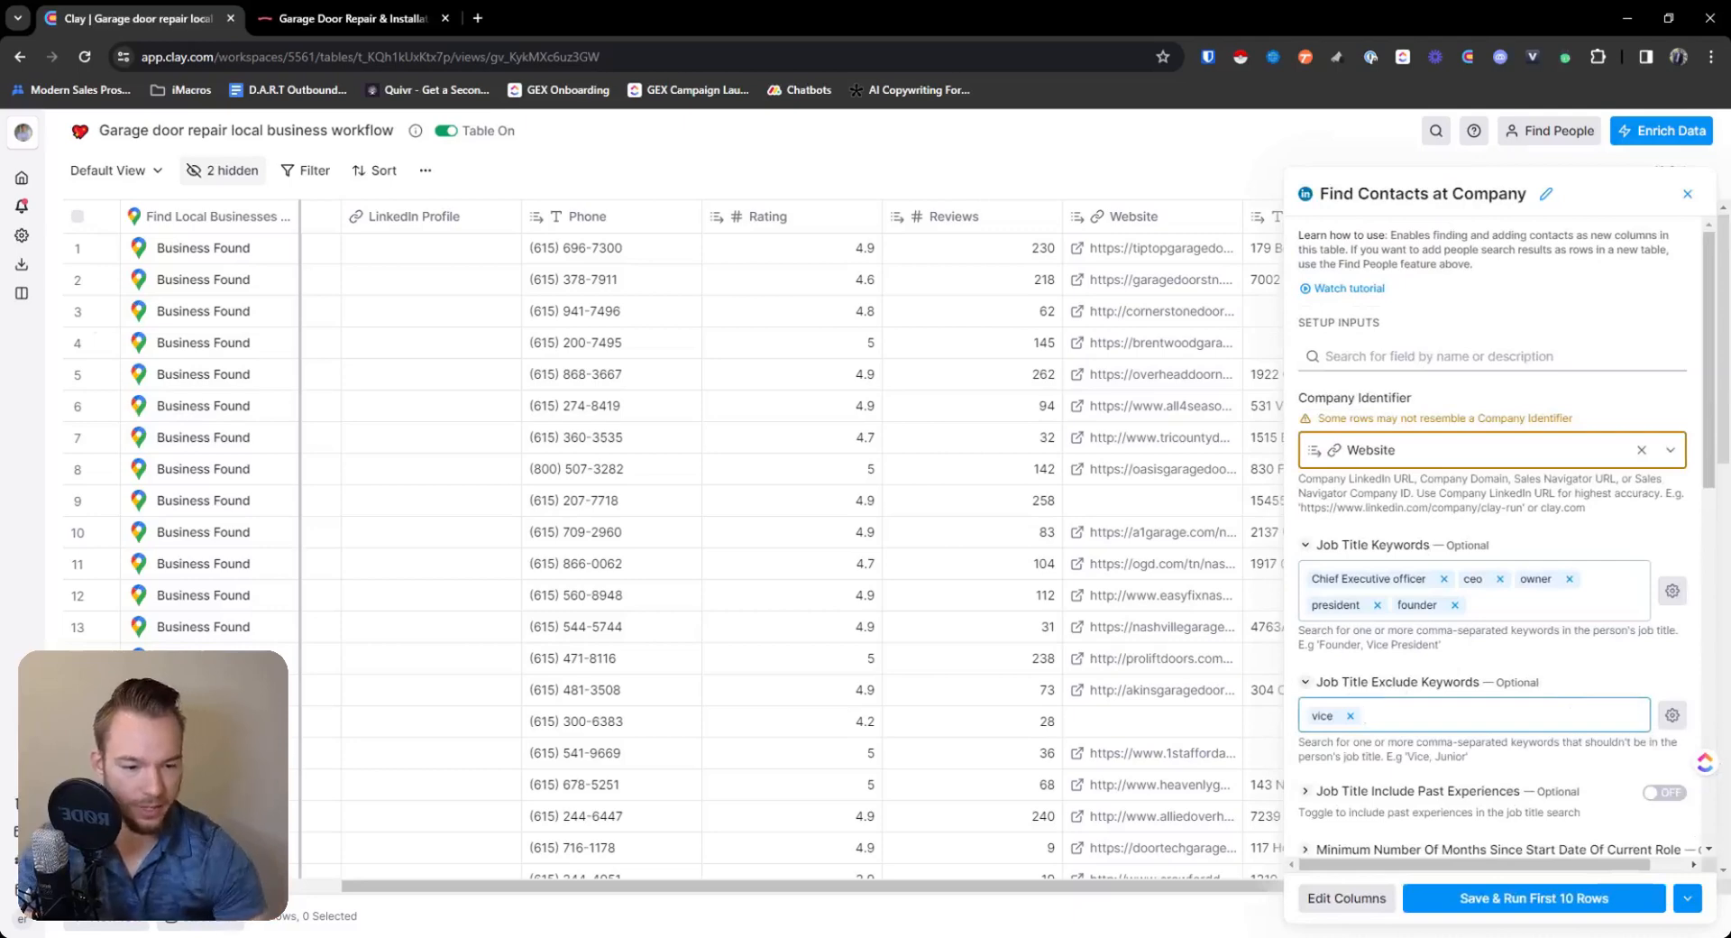
pyautogui.click(1567, 898)
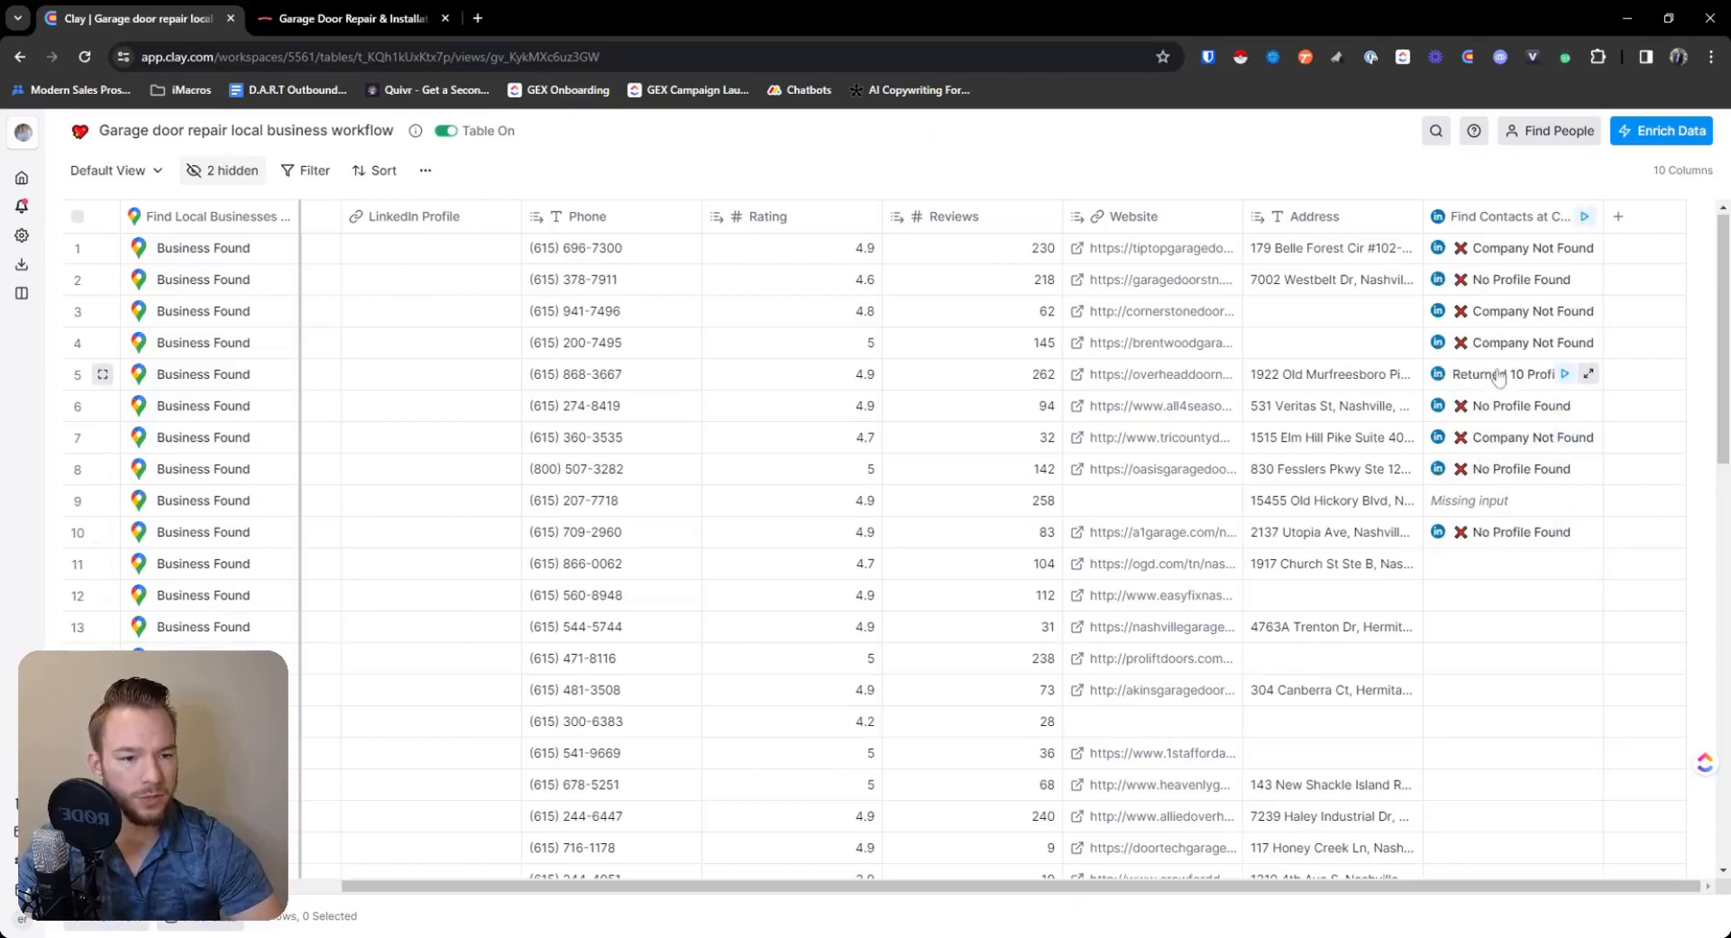
# Open row 5's updated contact results and examine the details of the first two people.
pyautogui.click(1497, 376)
pyautogui.click(1357, 280)
pyautogui.click(1357, 338)
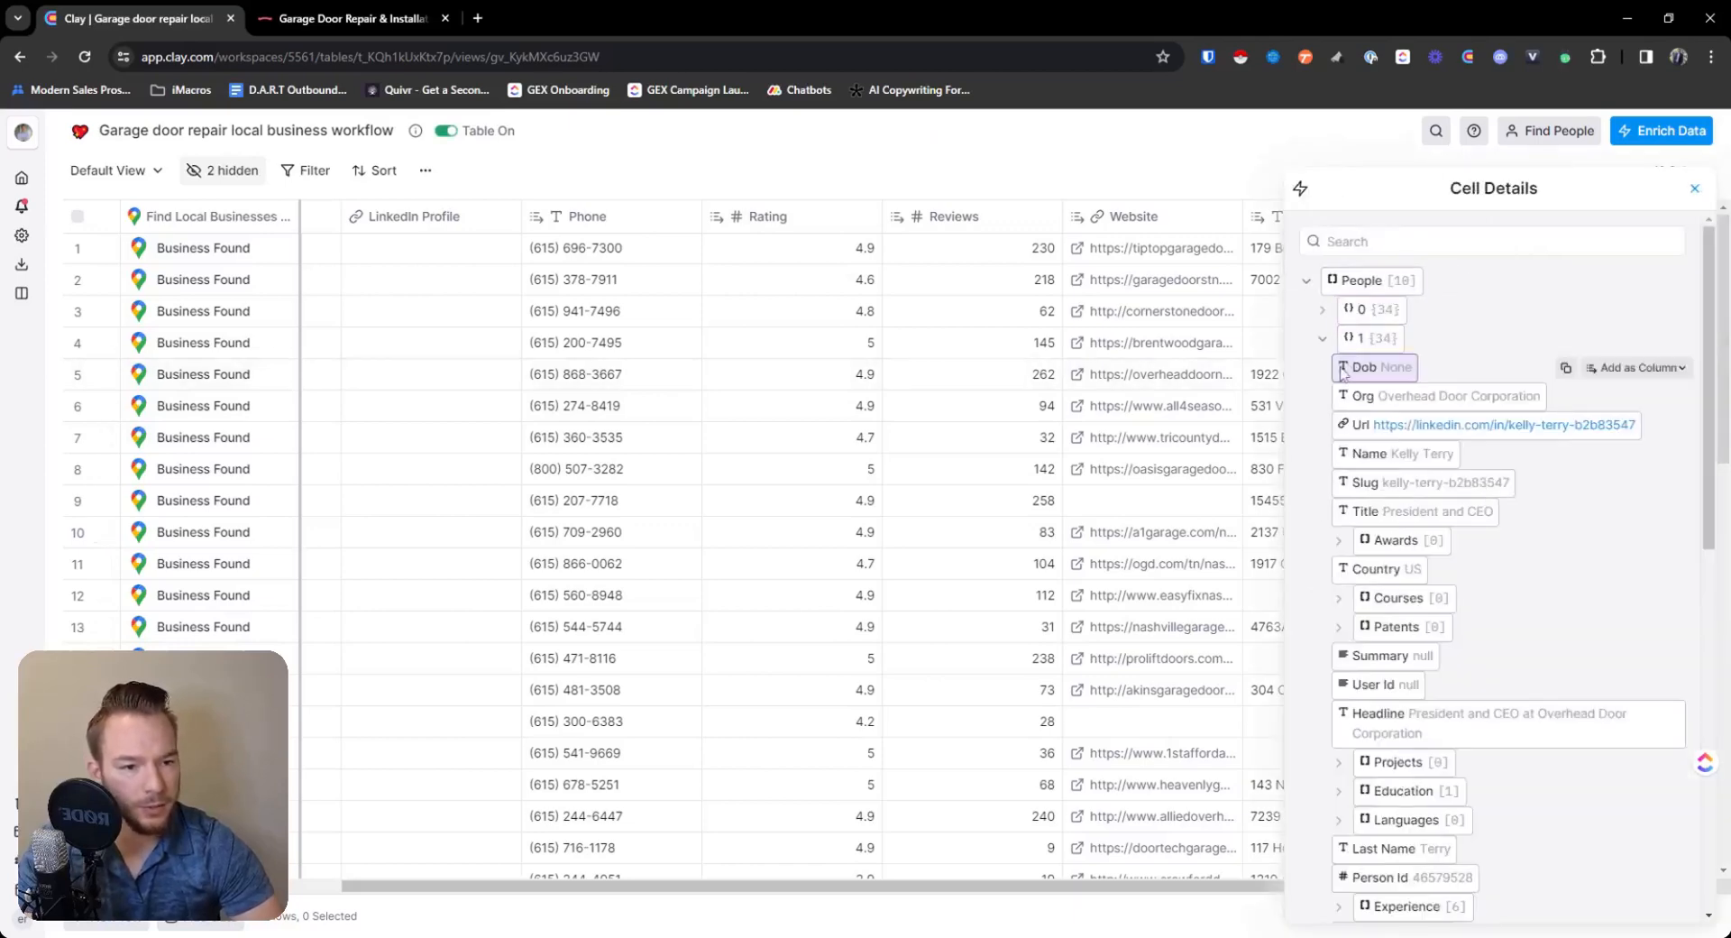
pyautogui.click(1363, 319)
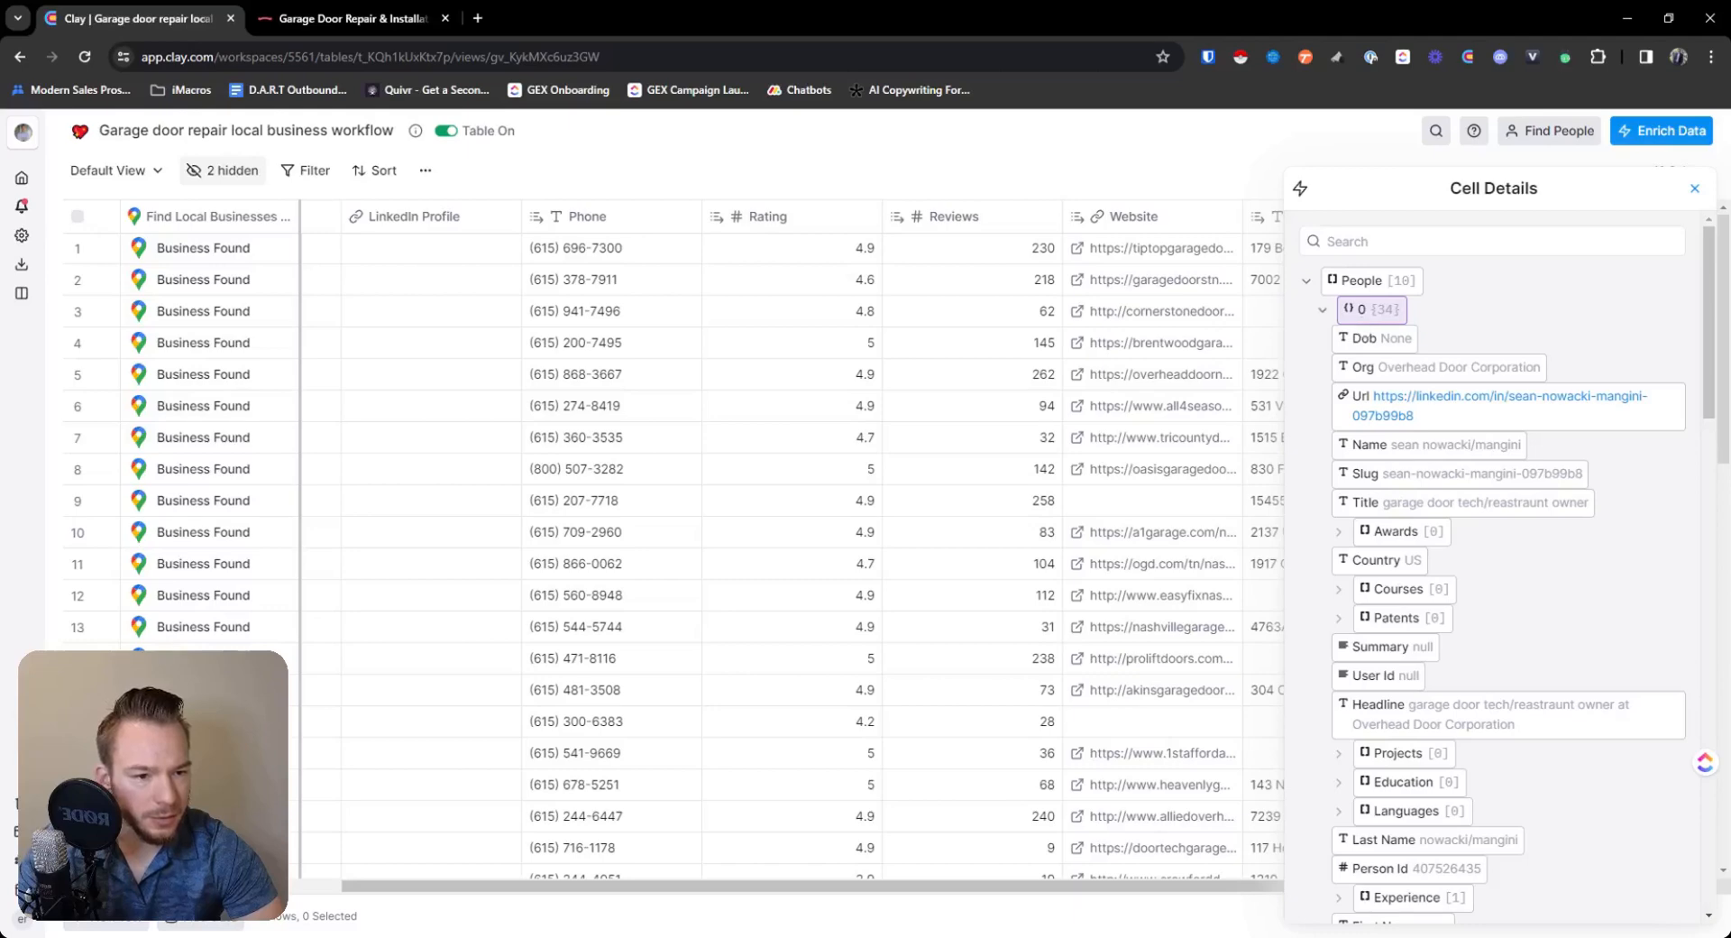
# Look through the details of the people in entries 1 to 5 of row 5's contact search result.
pyautogui.click(1361, 309)
pyautogui.click(1361, 338)
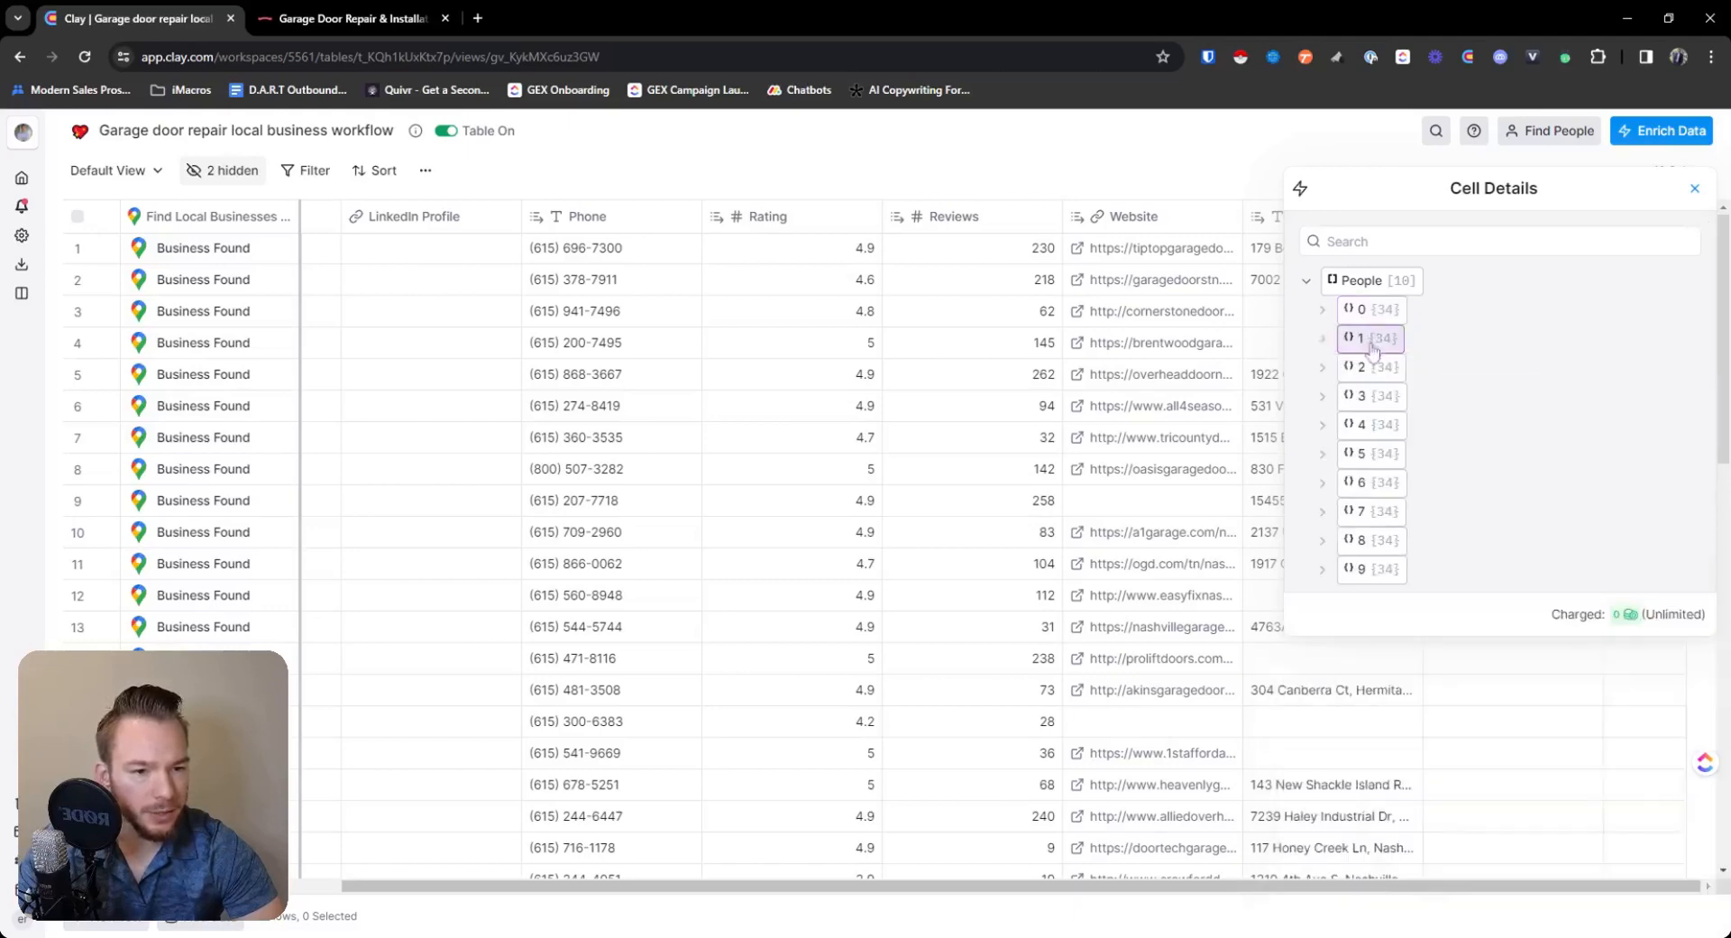
pyautogui.click(1363, 367)
pyautogui.click(1372, 370)
pyautogui.click(1375, 397)
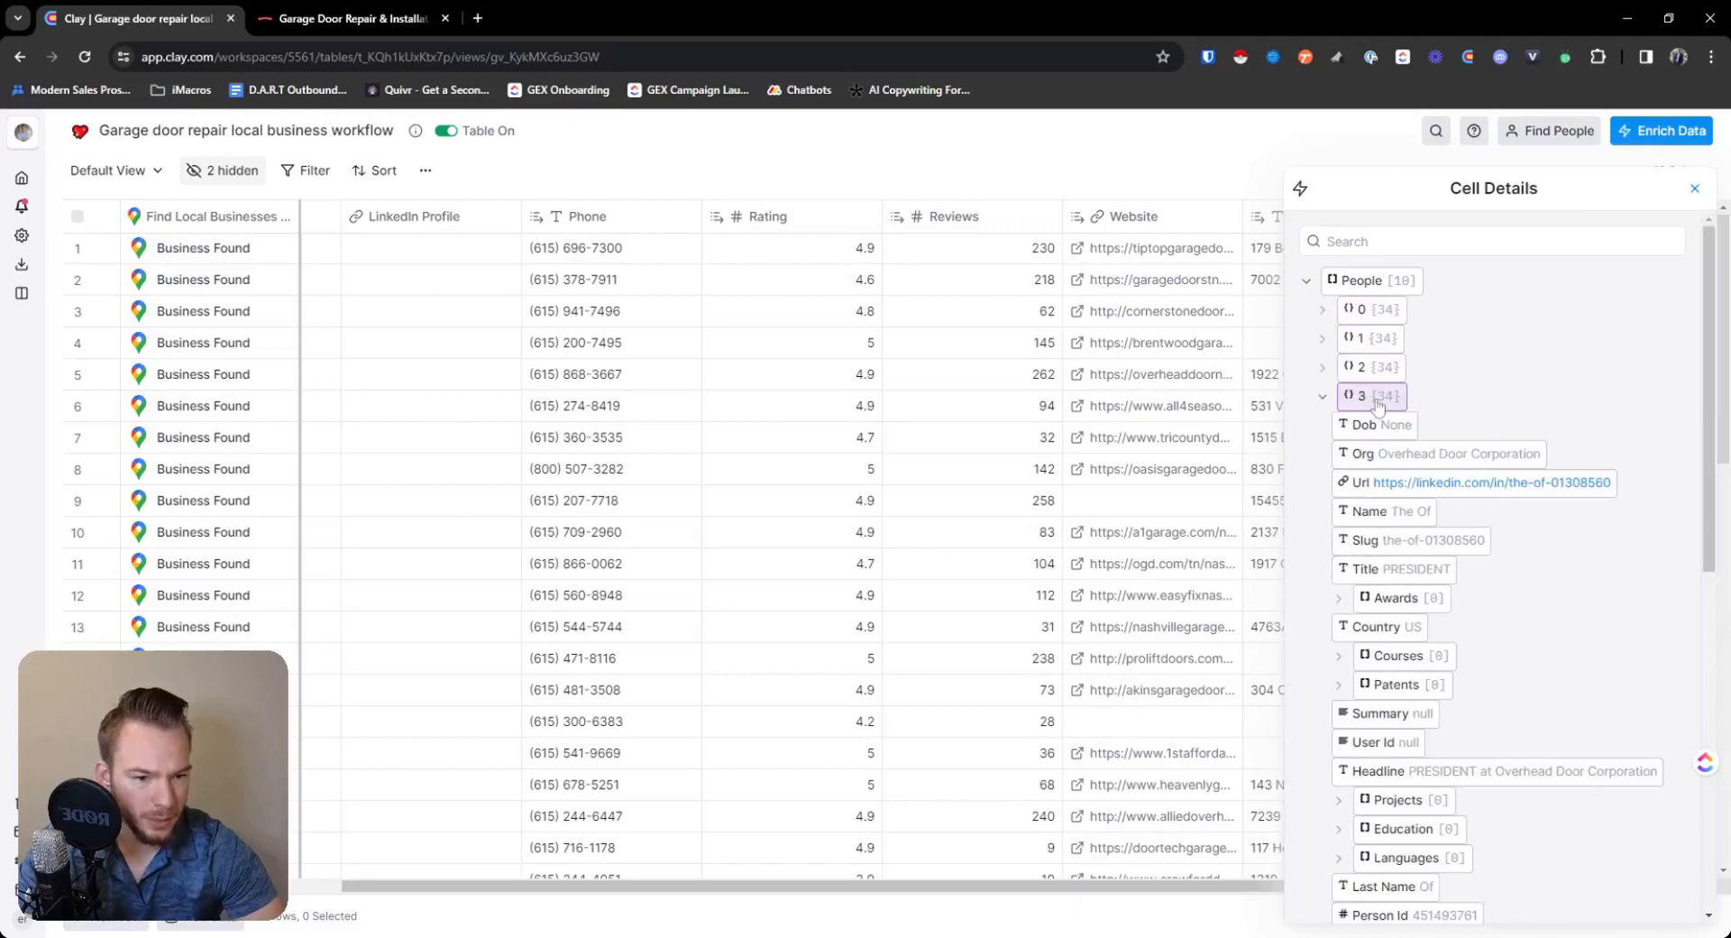
pyautogui.click(1376, 401)
pyautogui.click(1382, 425)
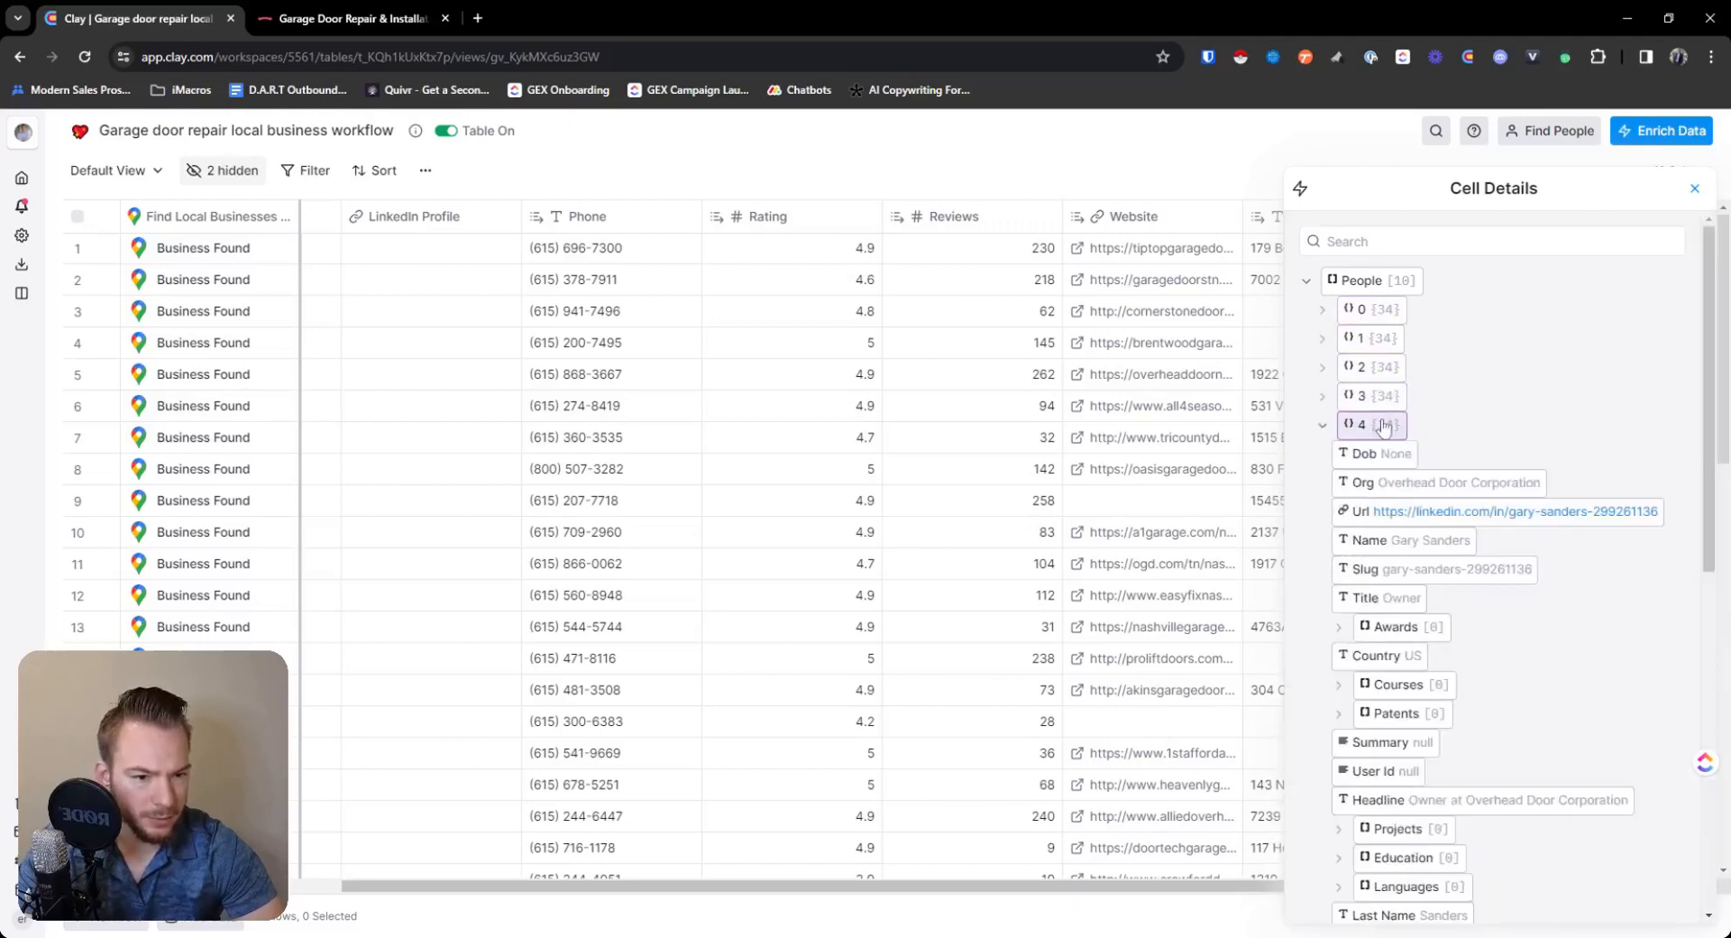
pyautogui.click(1383, 426)
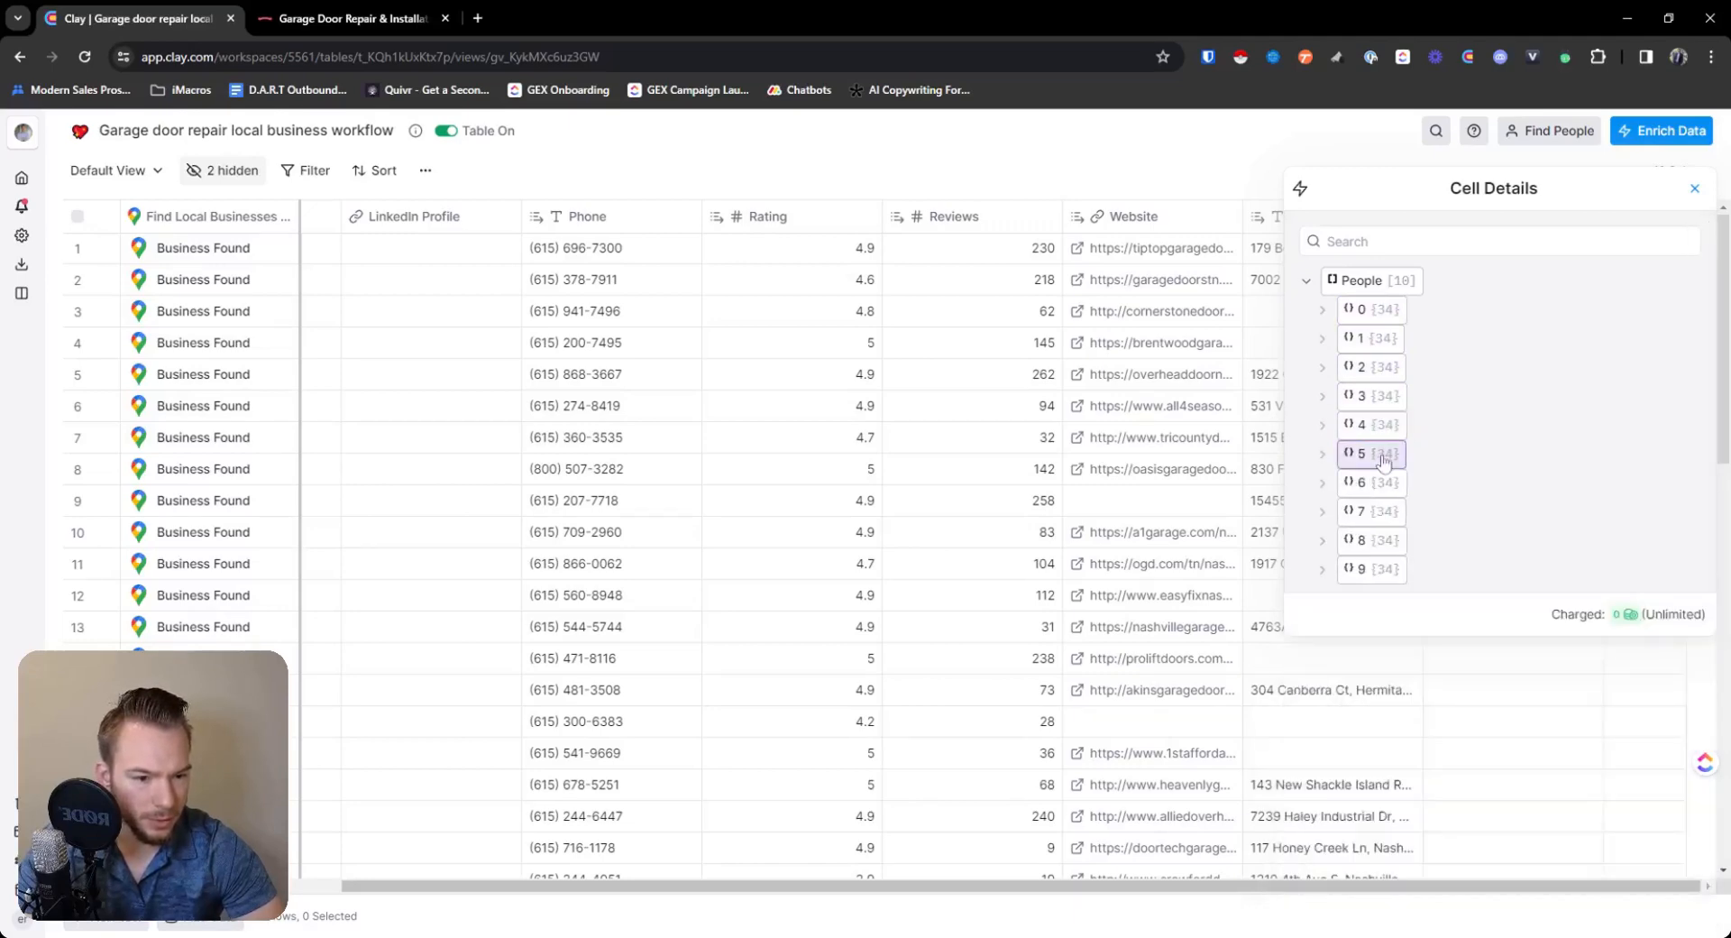
pyautogui.click(1384, 455)
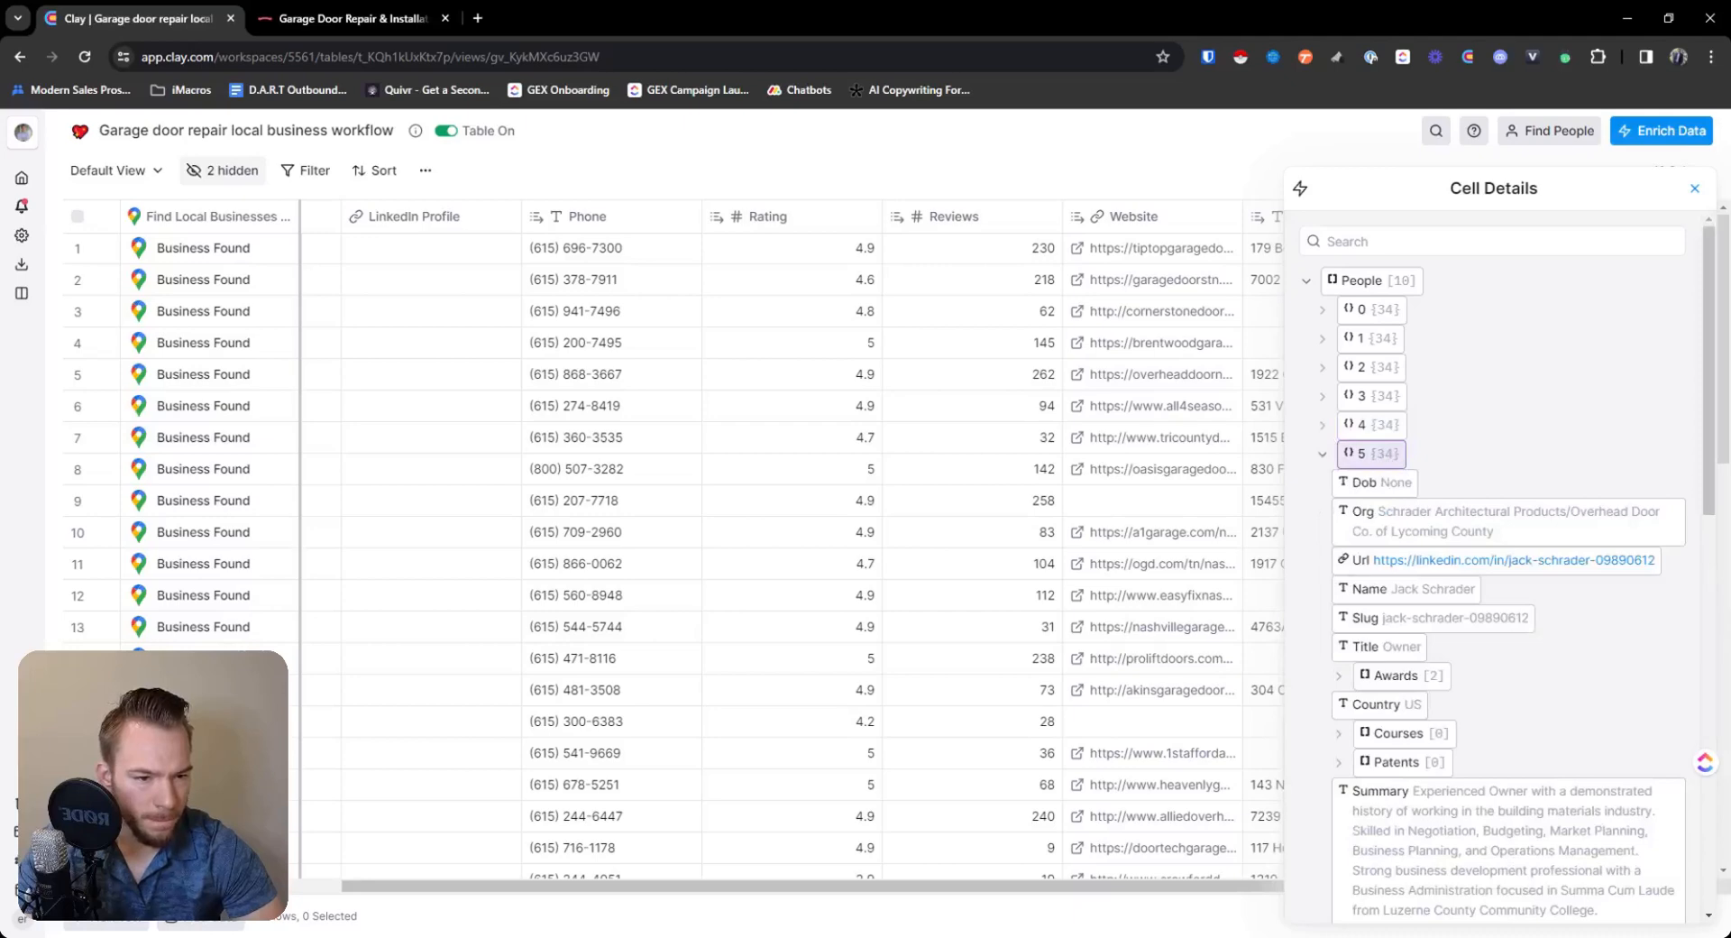
pyautogui.click(1384, 454)
# Examine the profile fields and work experience of entry 7 in row 5's contact result, and close the details.
pyautogui.click(1379, 512)
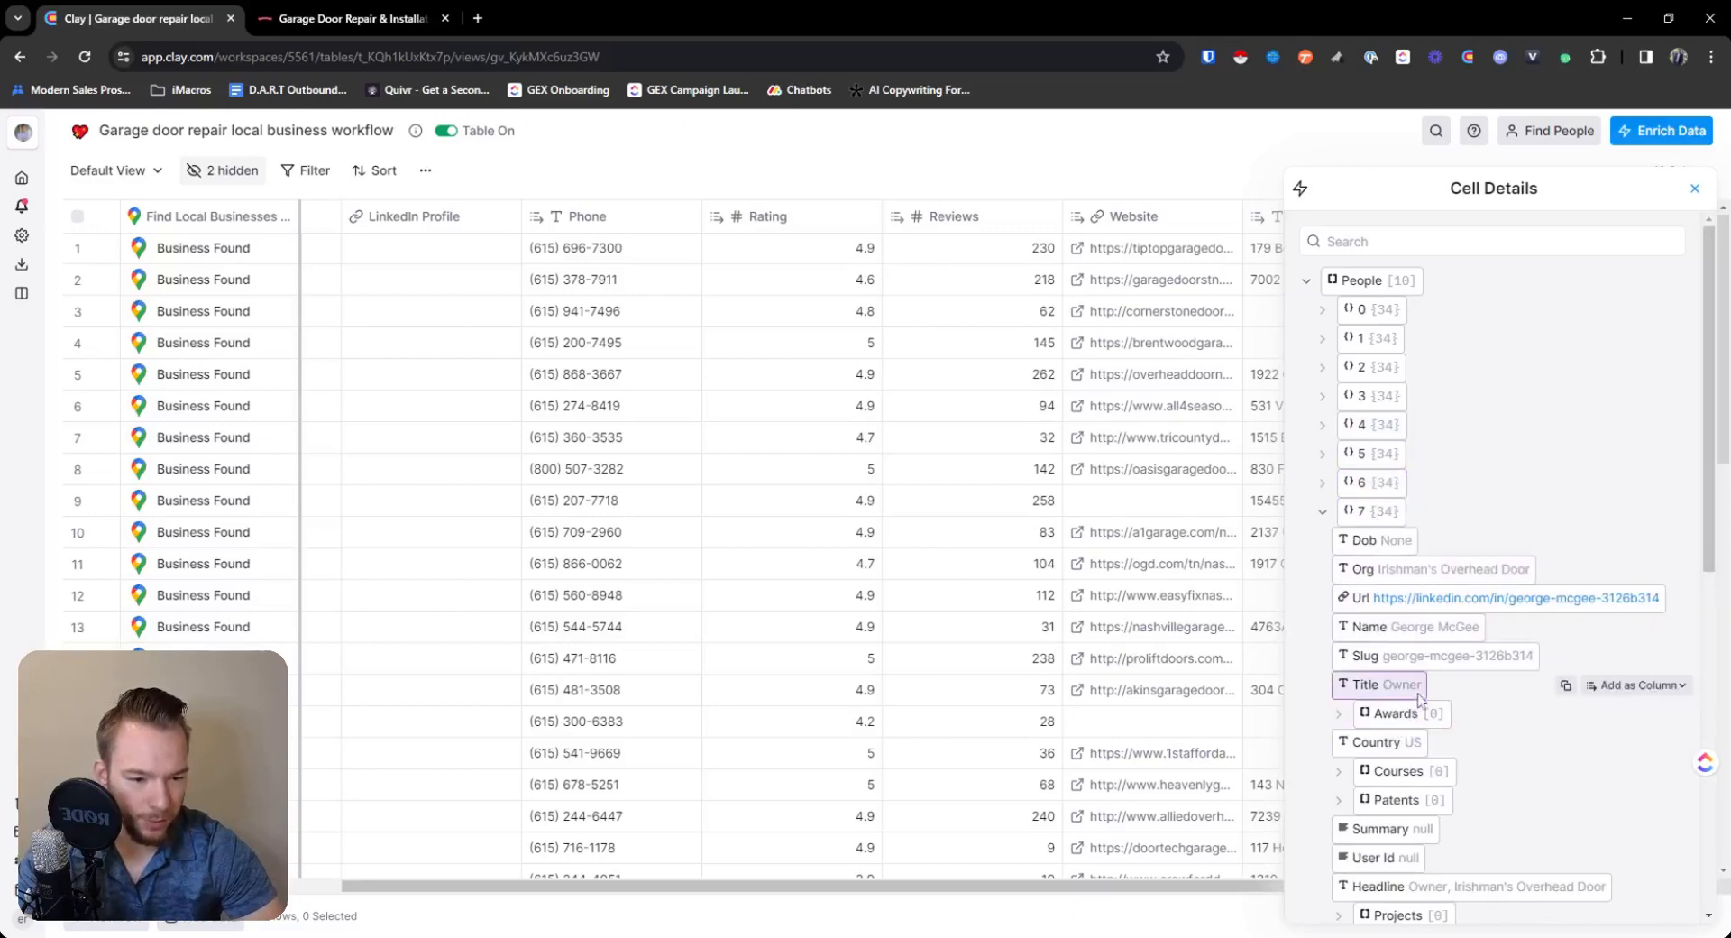
pyautogui.scroll(-2, 1424, 703)
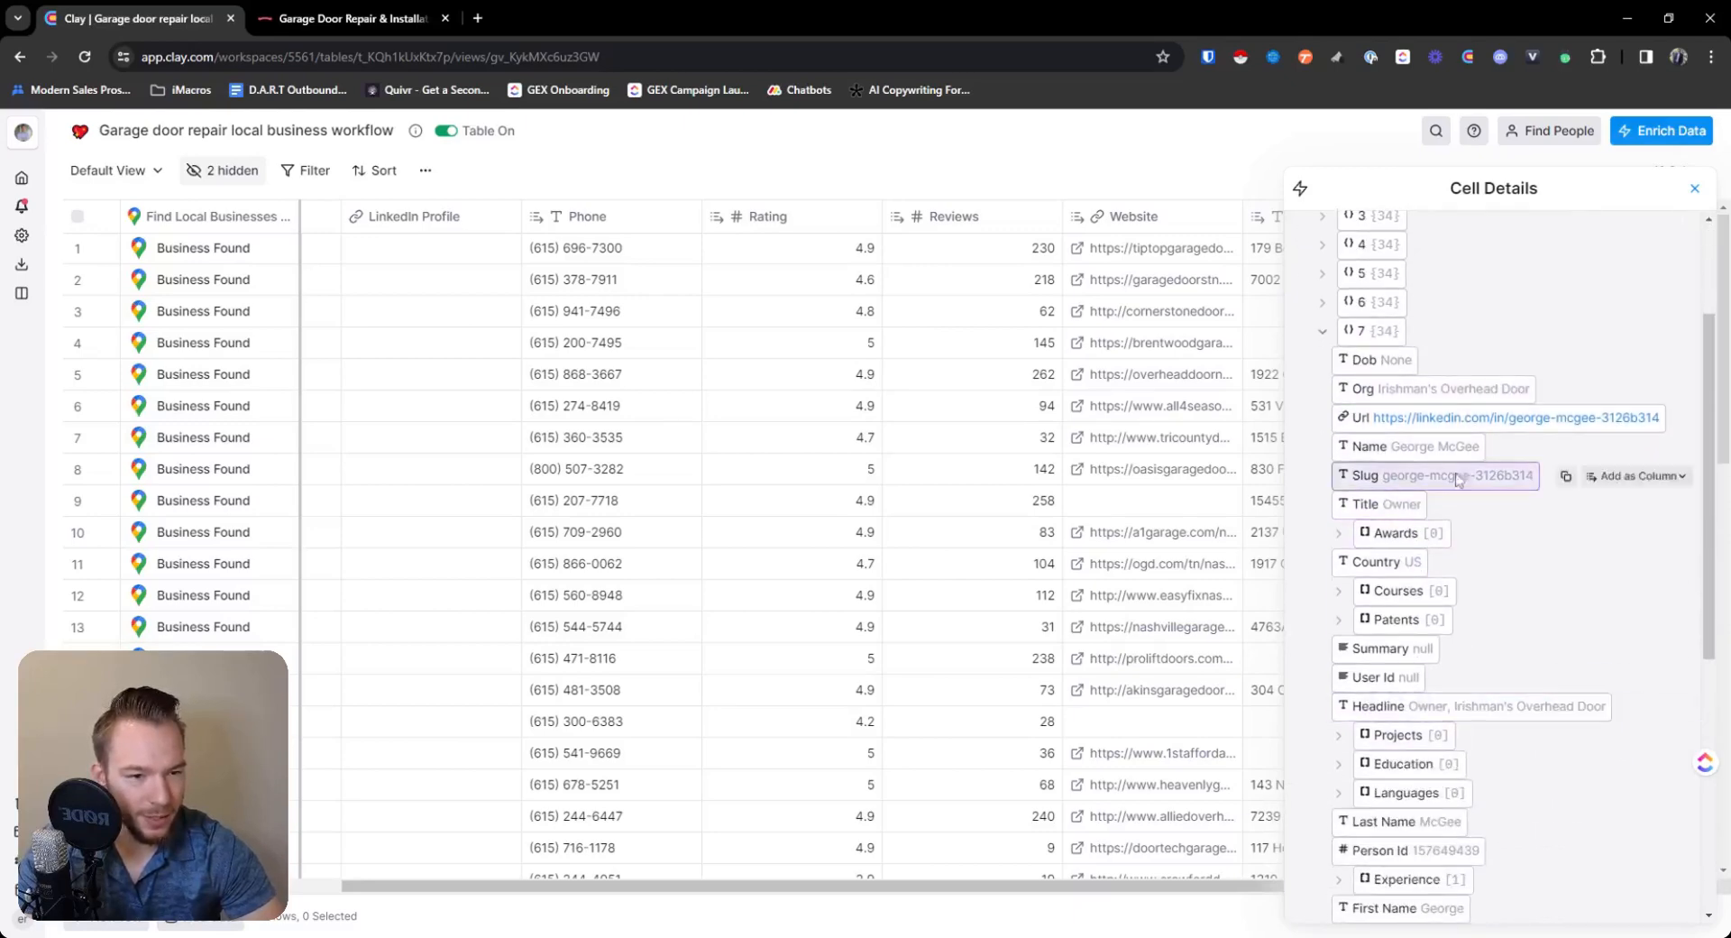
pyautogui.scroll(-4, 1420, 446)
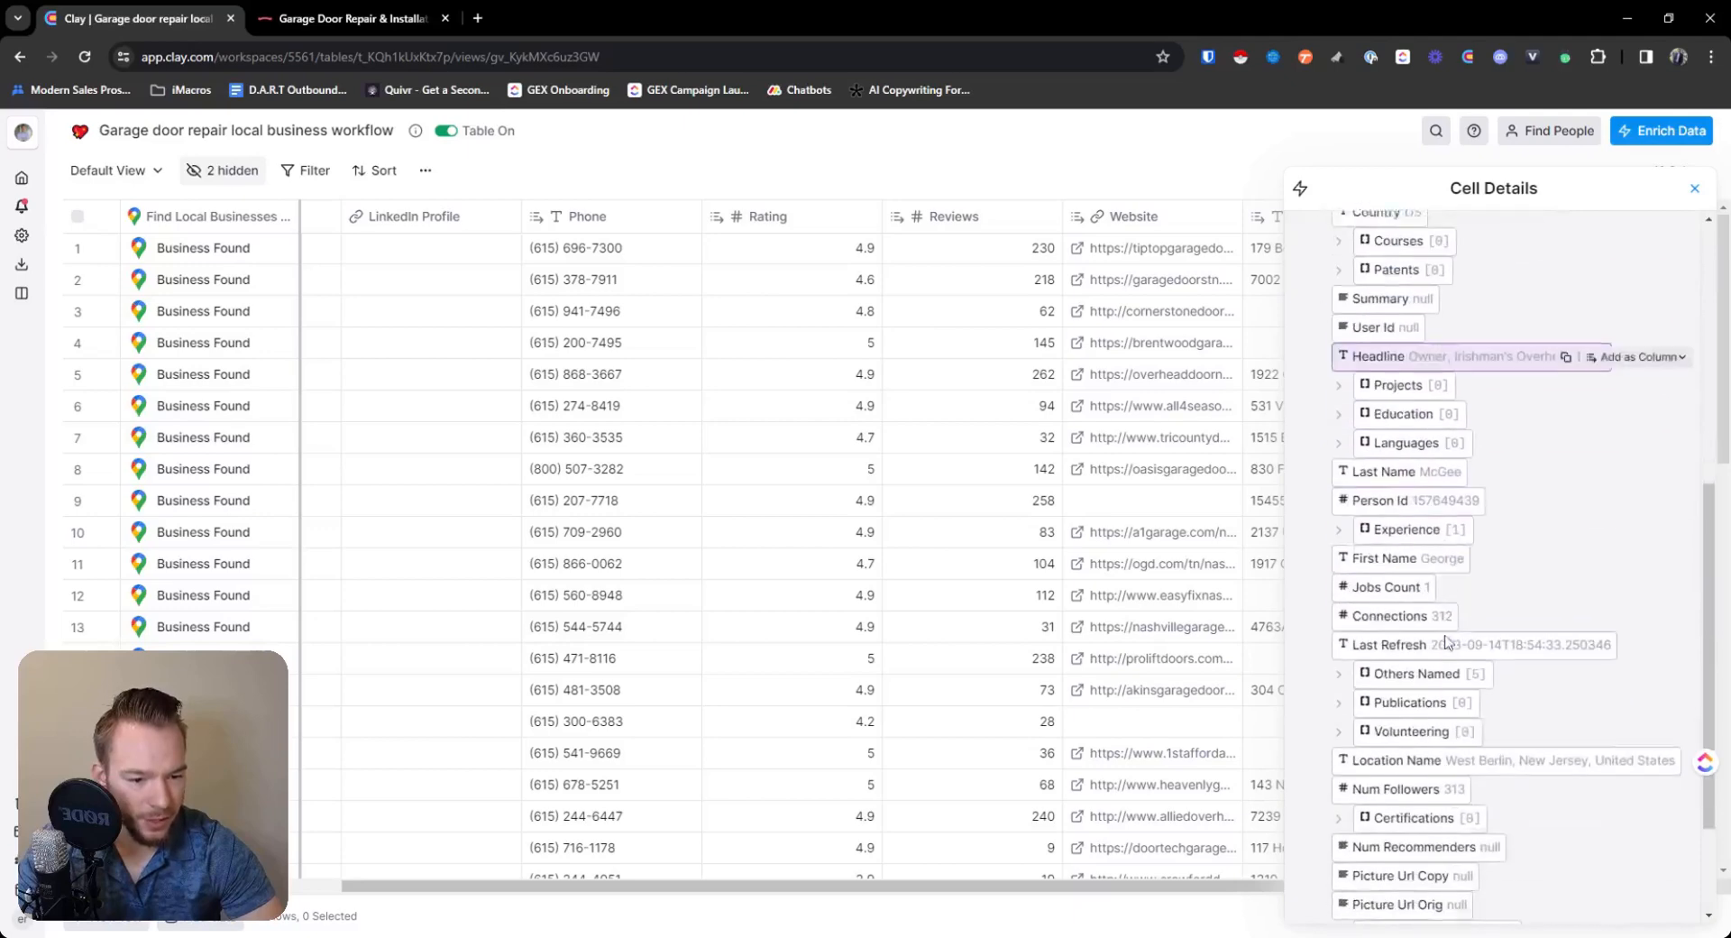
pyautogui.click(1421, 525)
pyautogui.click(1412, 547)
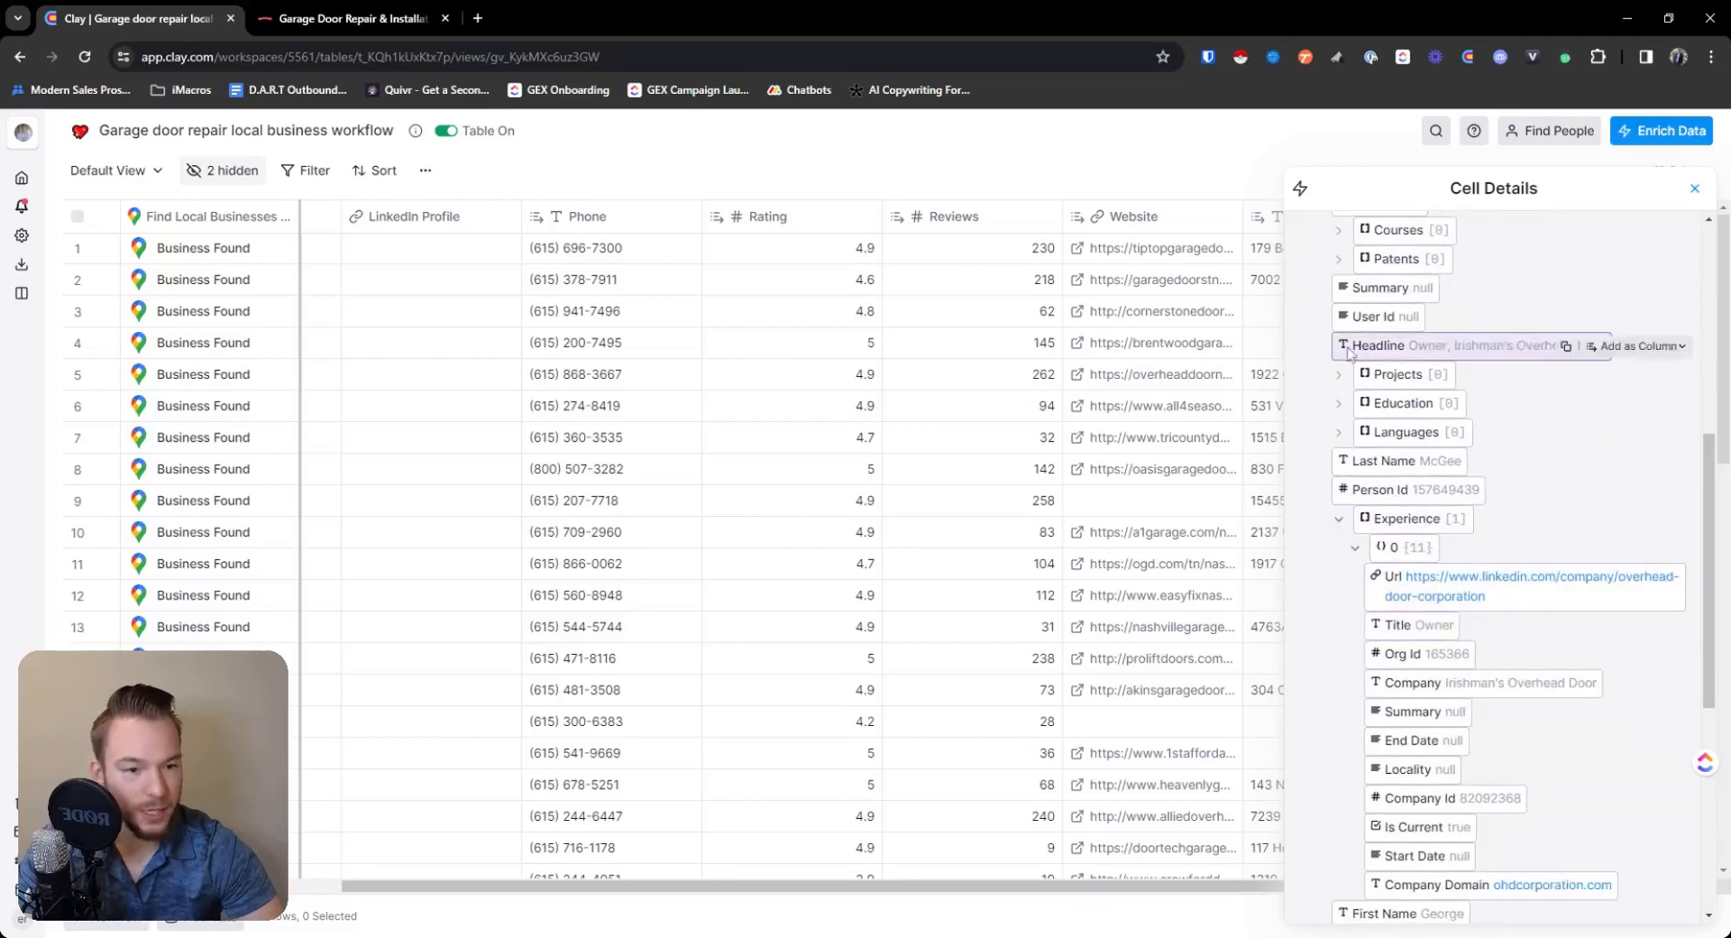
pyautogui.click(1695, 187)
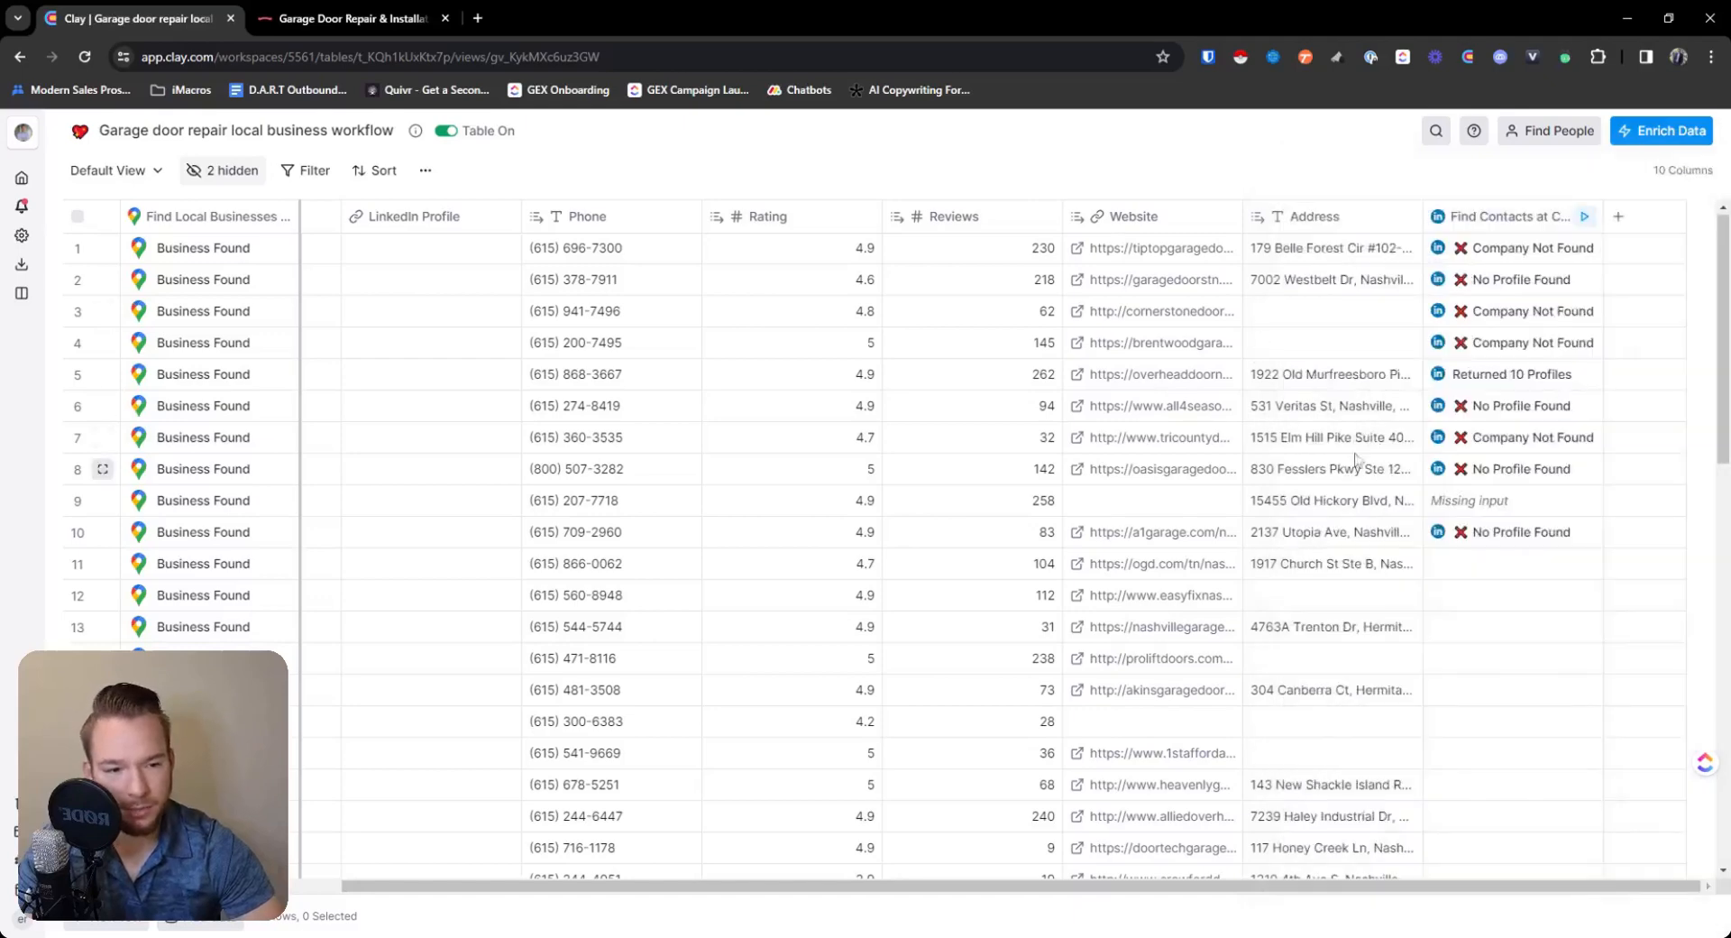
# Run the contact search on all rows of the table and look through the incoming results.
pyautogui.click(1584, 216)
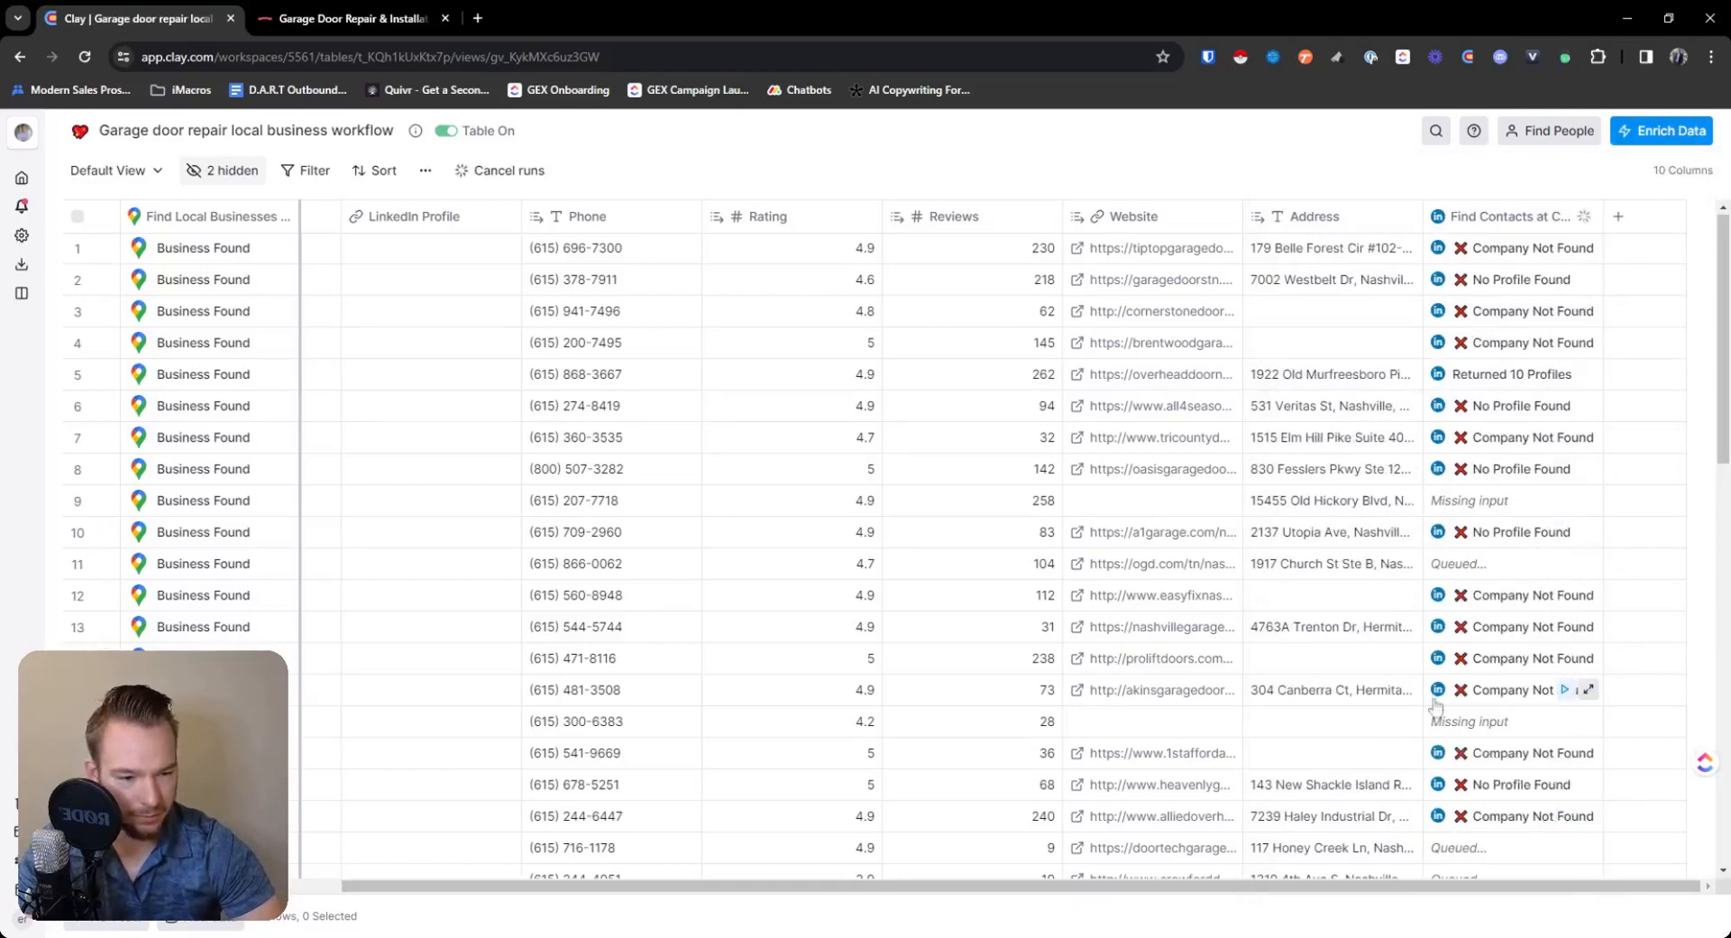
pyautogui.scroll(-5, 1437, 705)
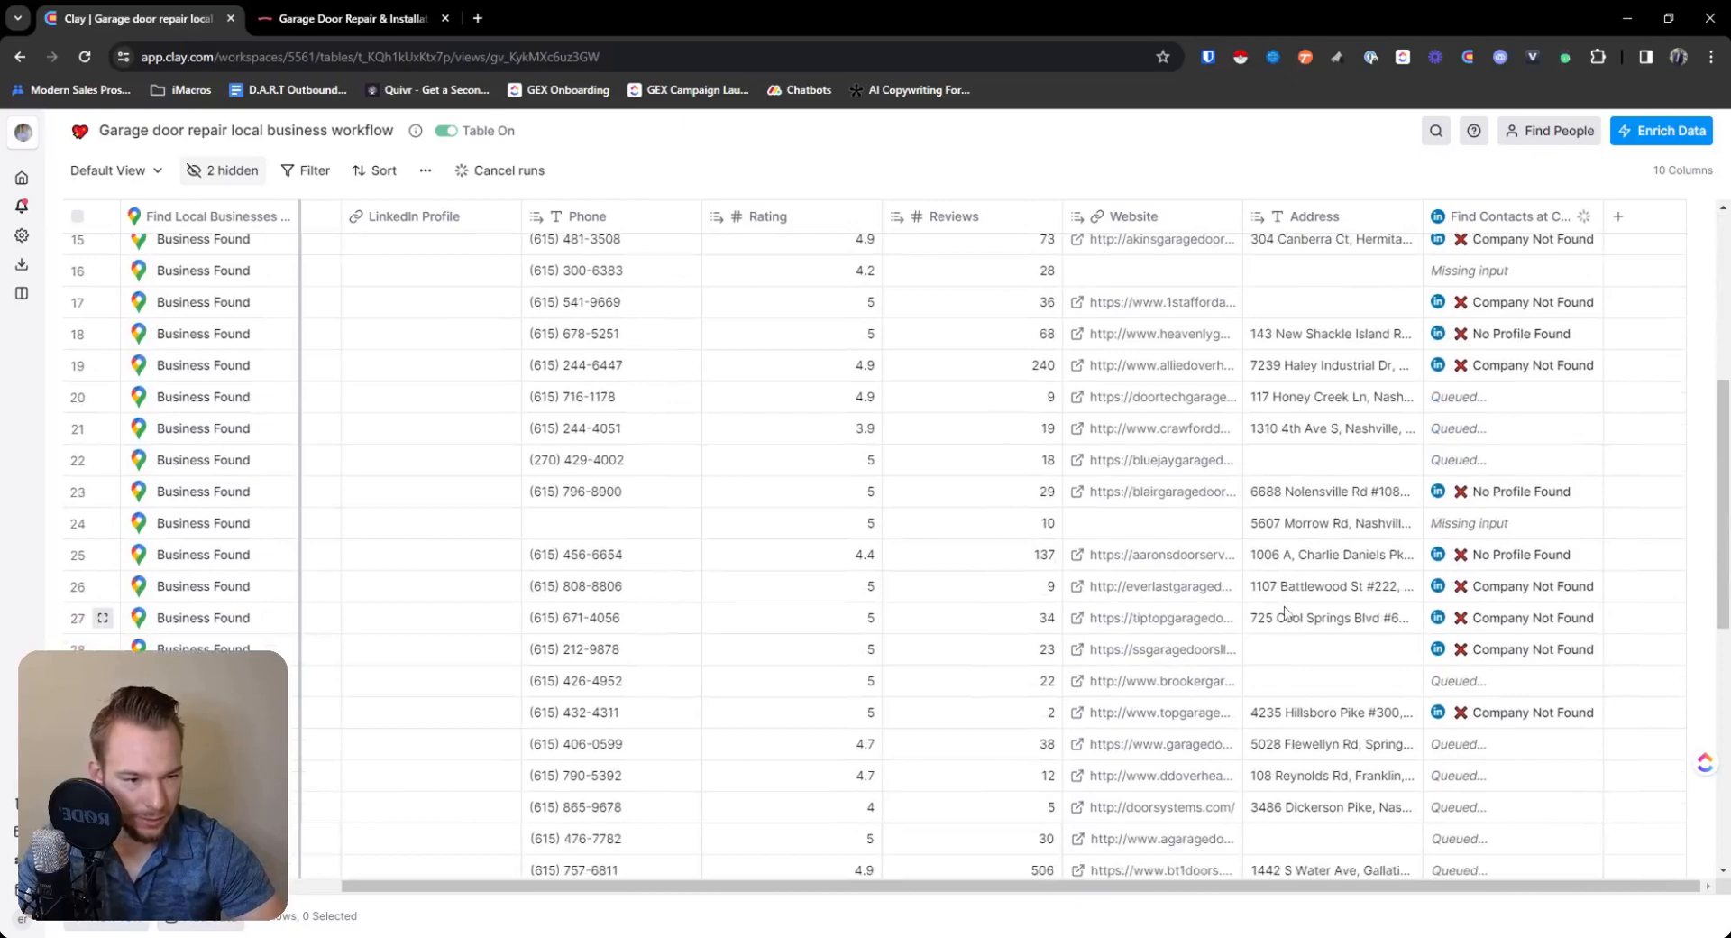
pyautogui.scroll(-7, 1286, 613)
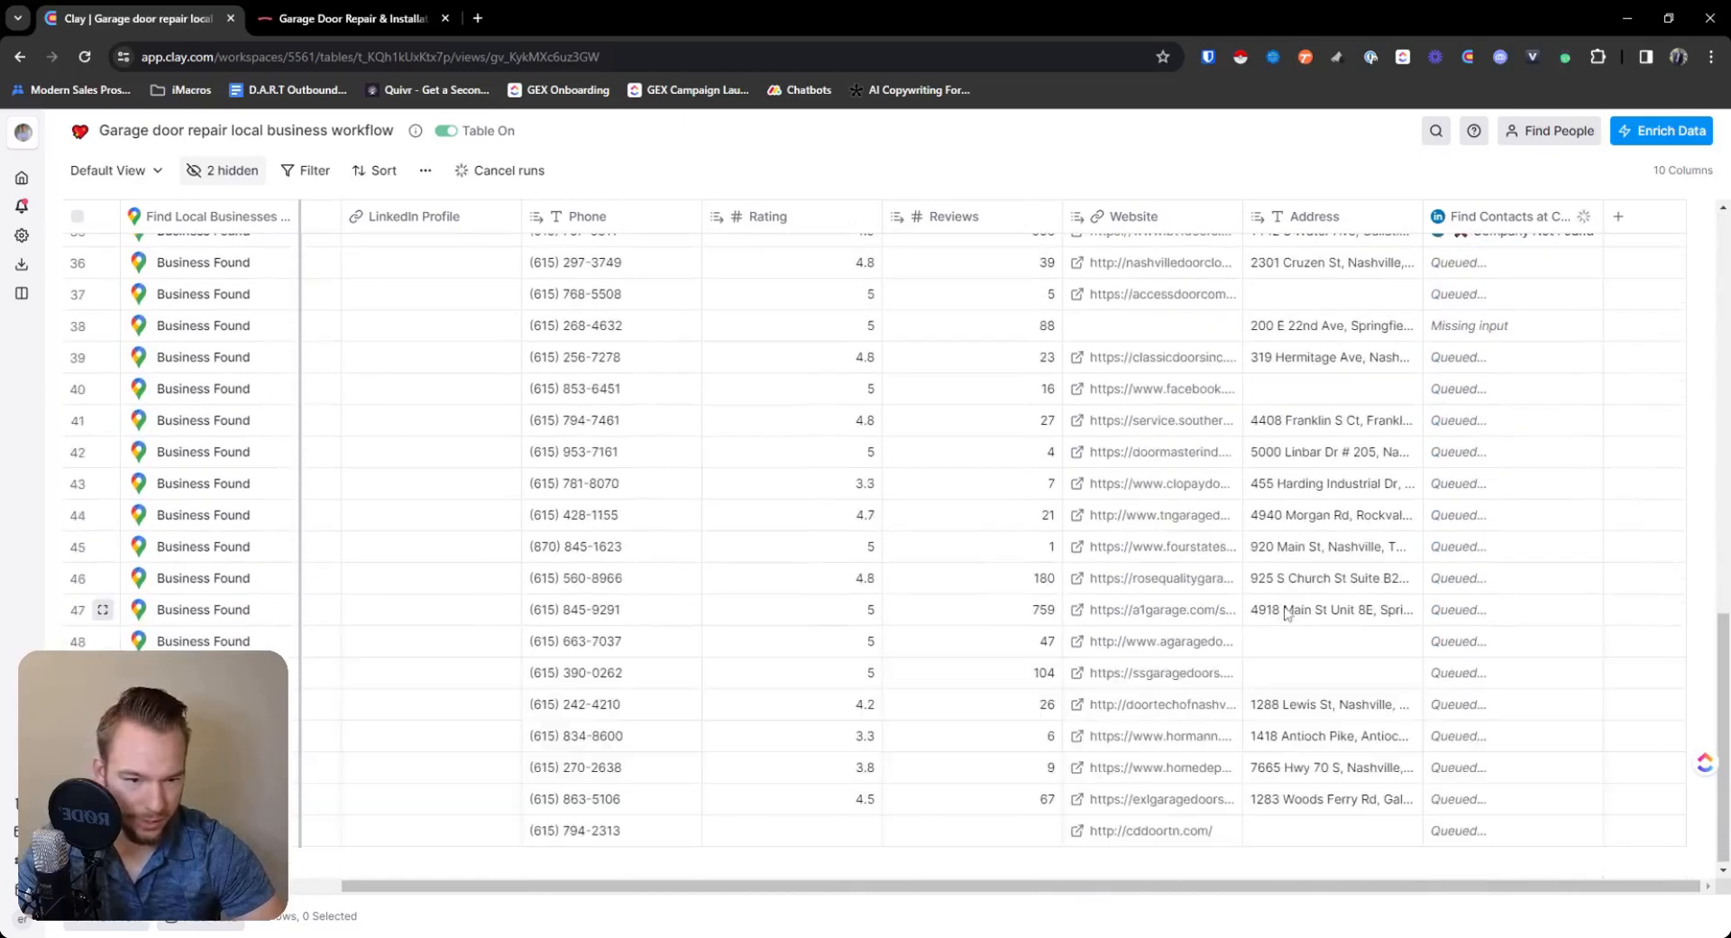
pyautogui.scroll(3, 1286, 613)
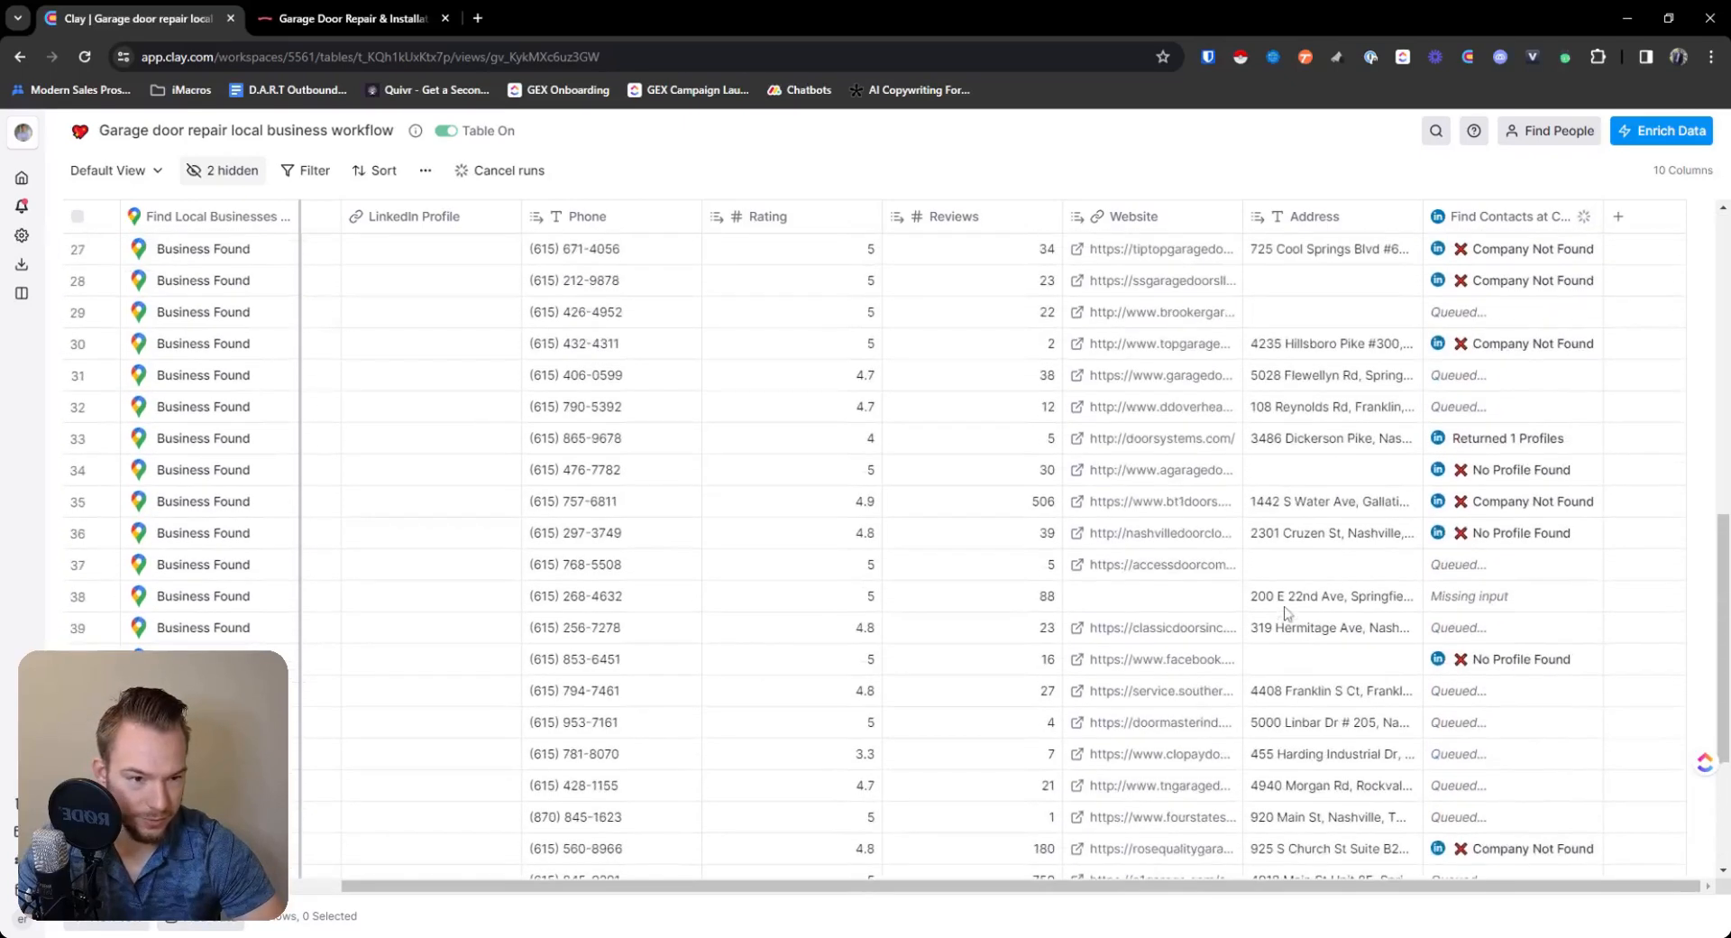
# Inspect the details of the person returned for row 33, and close them.
pyautogui.click(1502, 442)
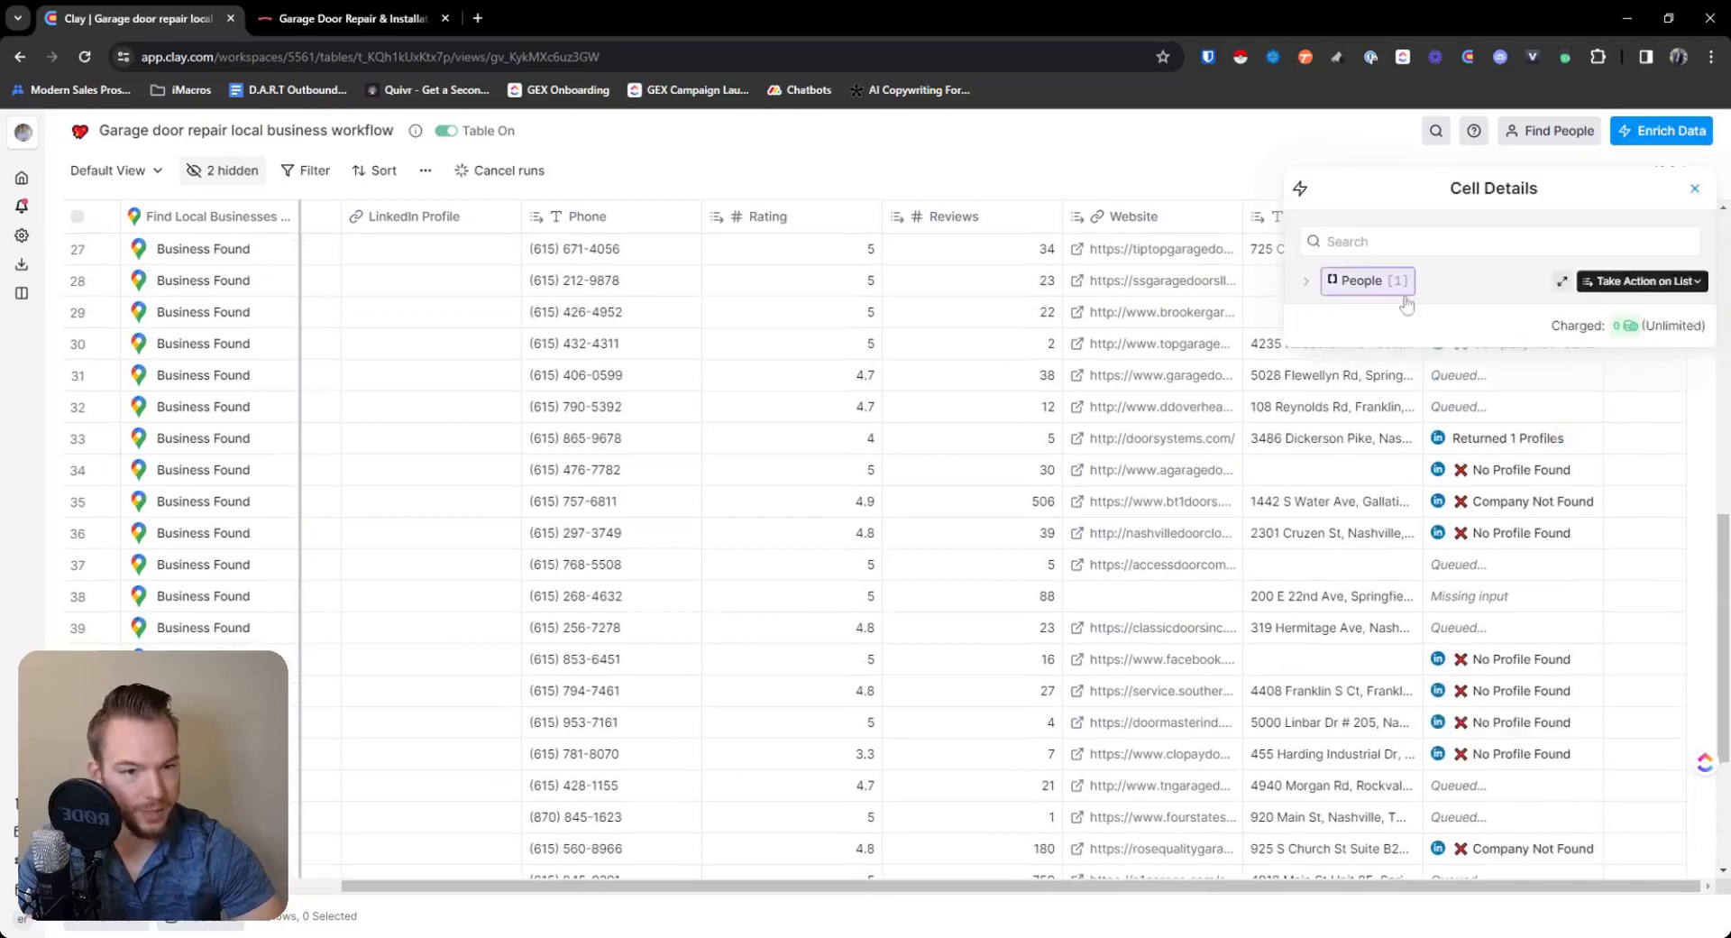
pyautogui.click(1368, 310)
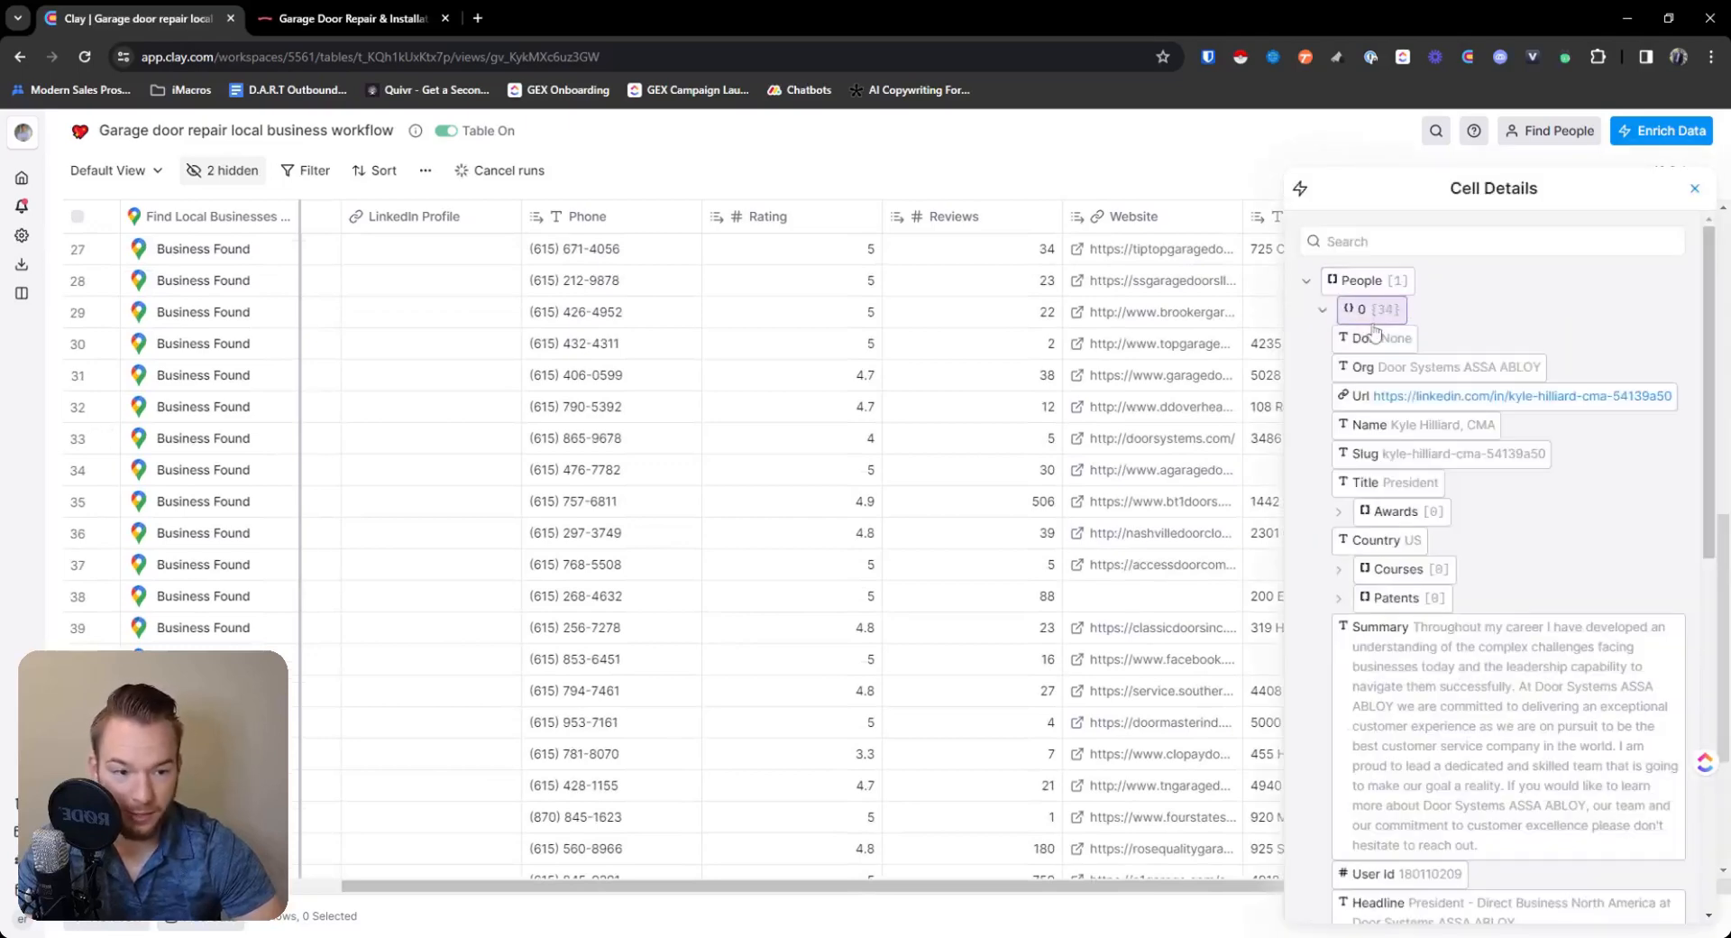
pyautogui.moveTo(1447, 437)
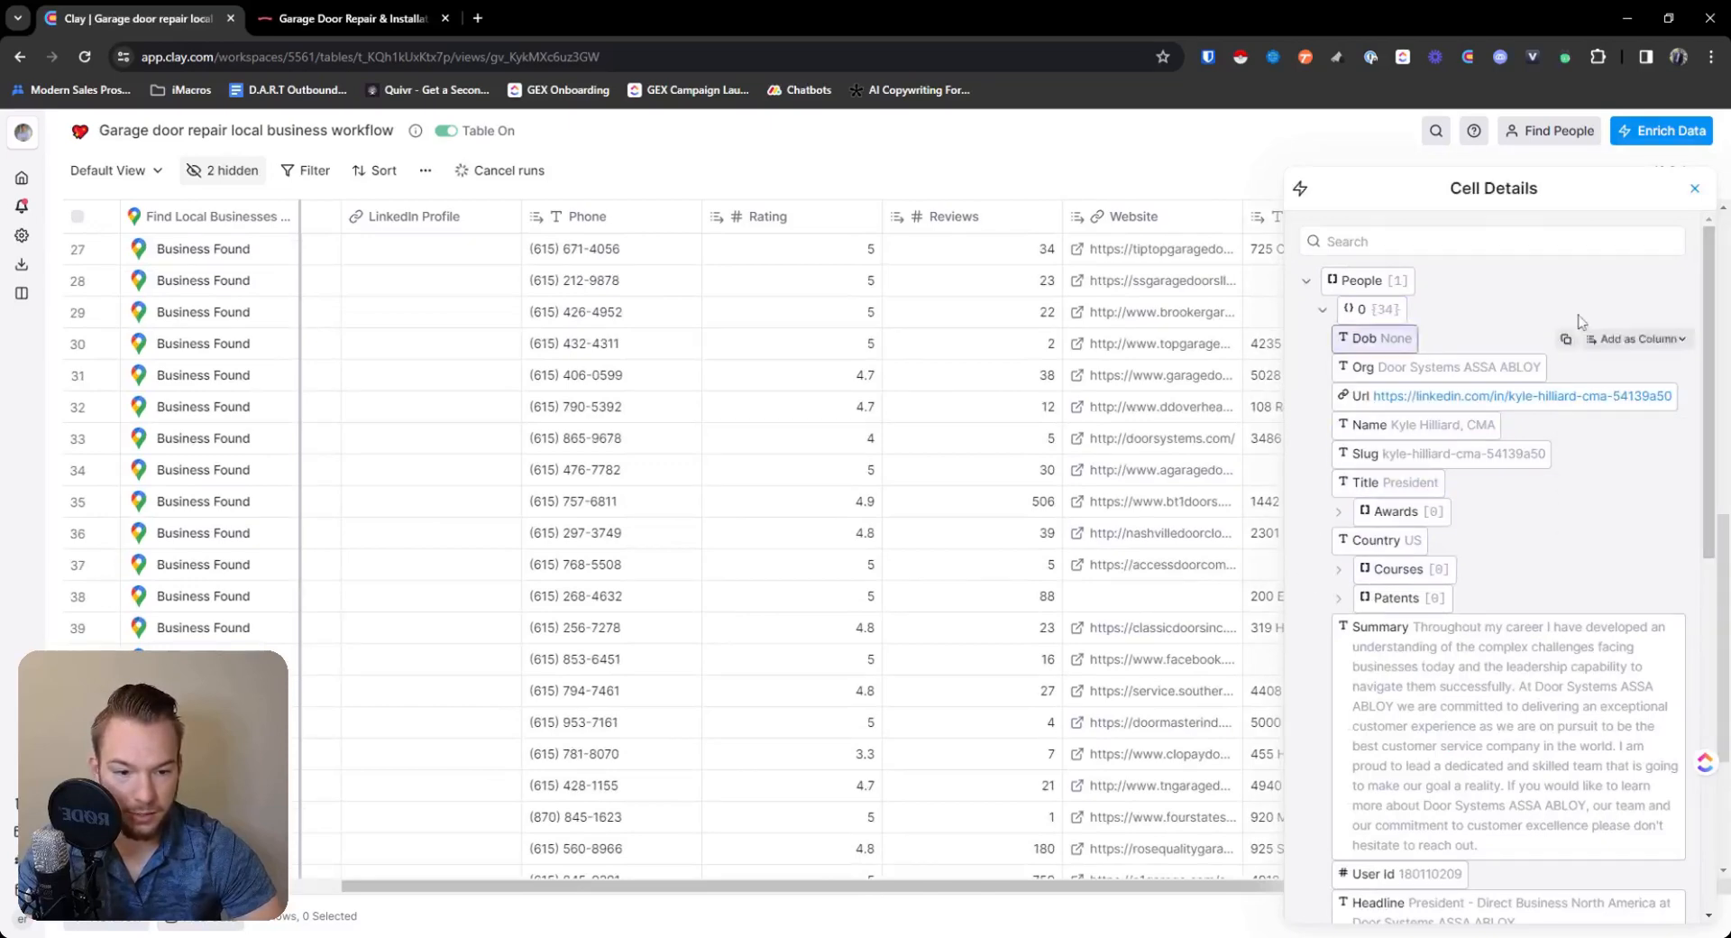
pyautogui.click(1694, 188)
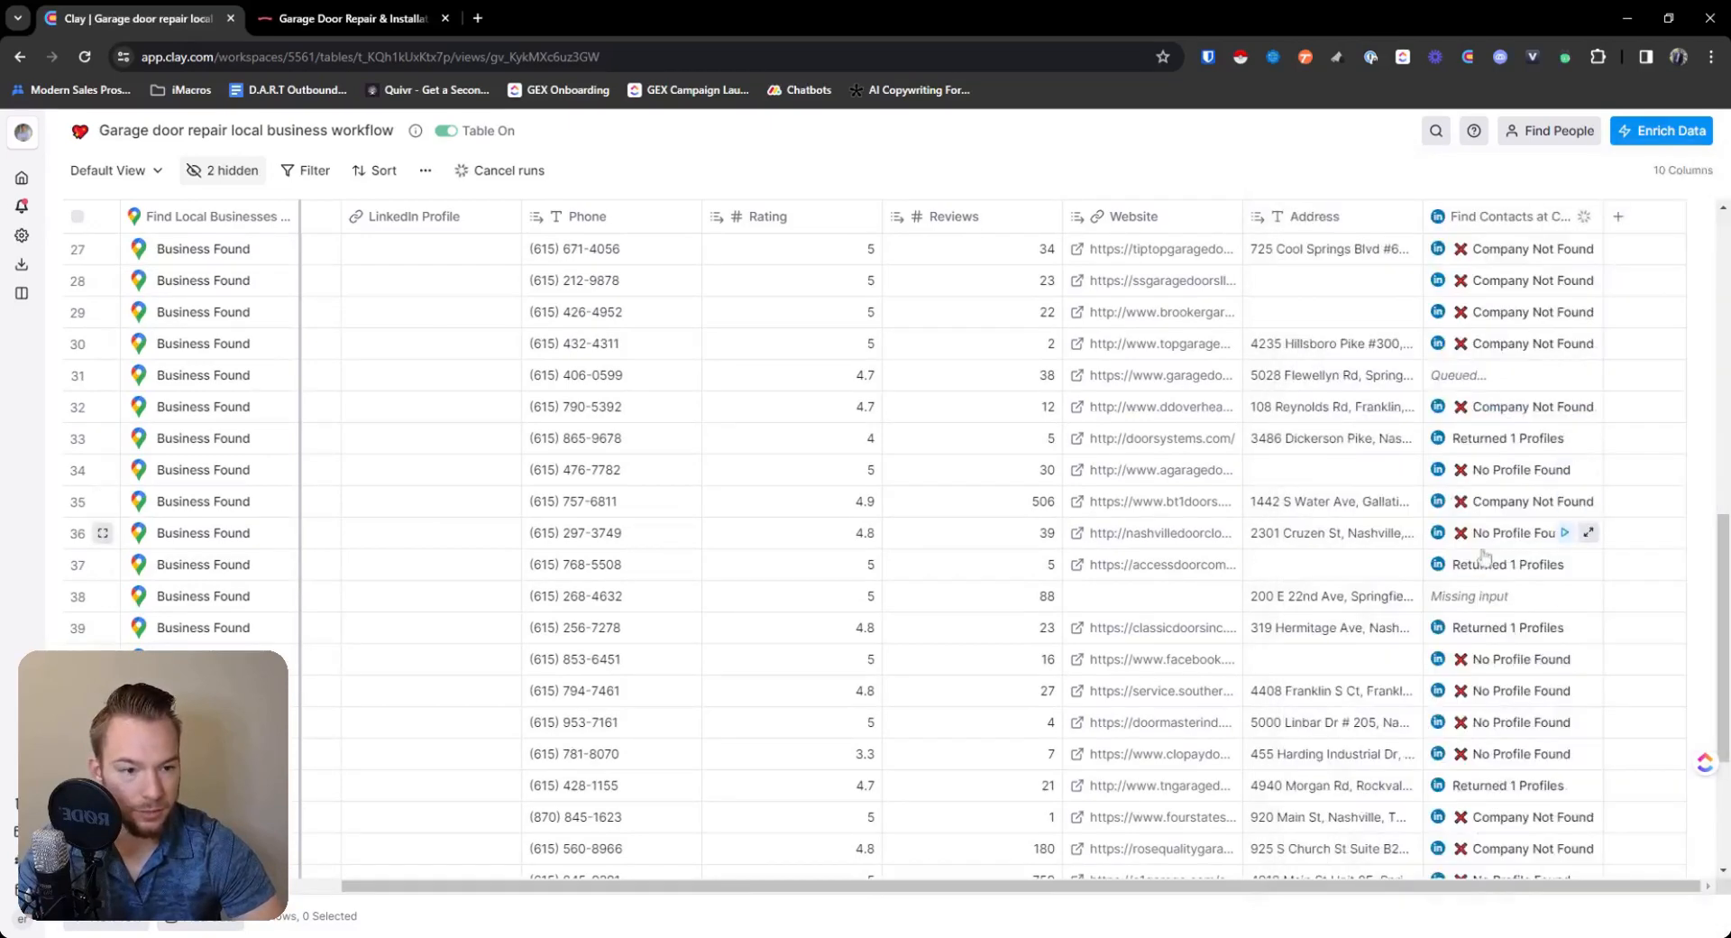
# Check the website address in row 39 and open the details of the person in its contact result.
pyautogui.click(1160, 629)
pyautogui.doubleClick(1159, 628)
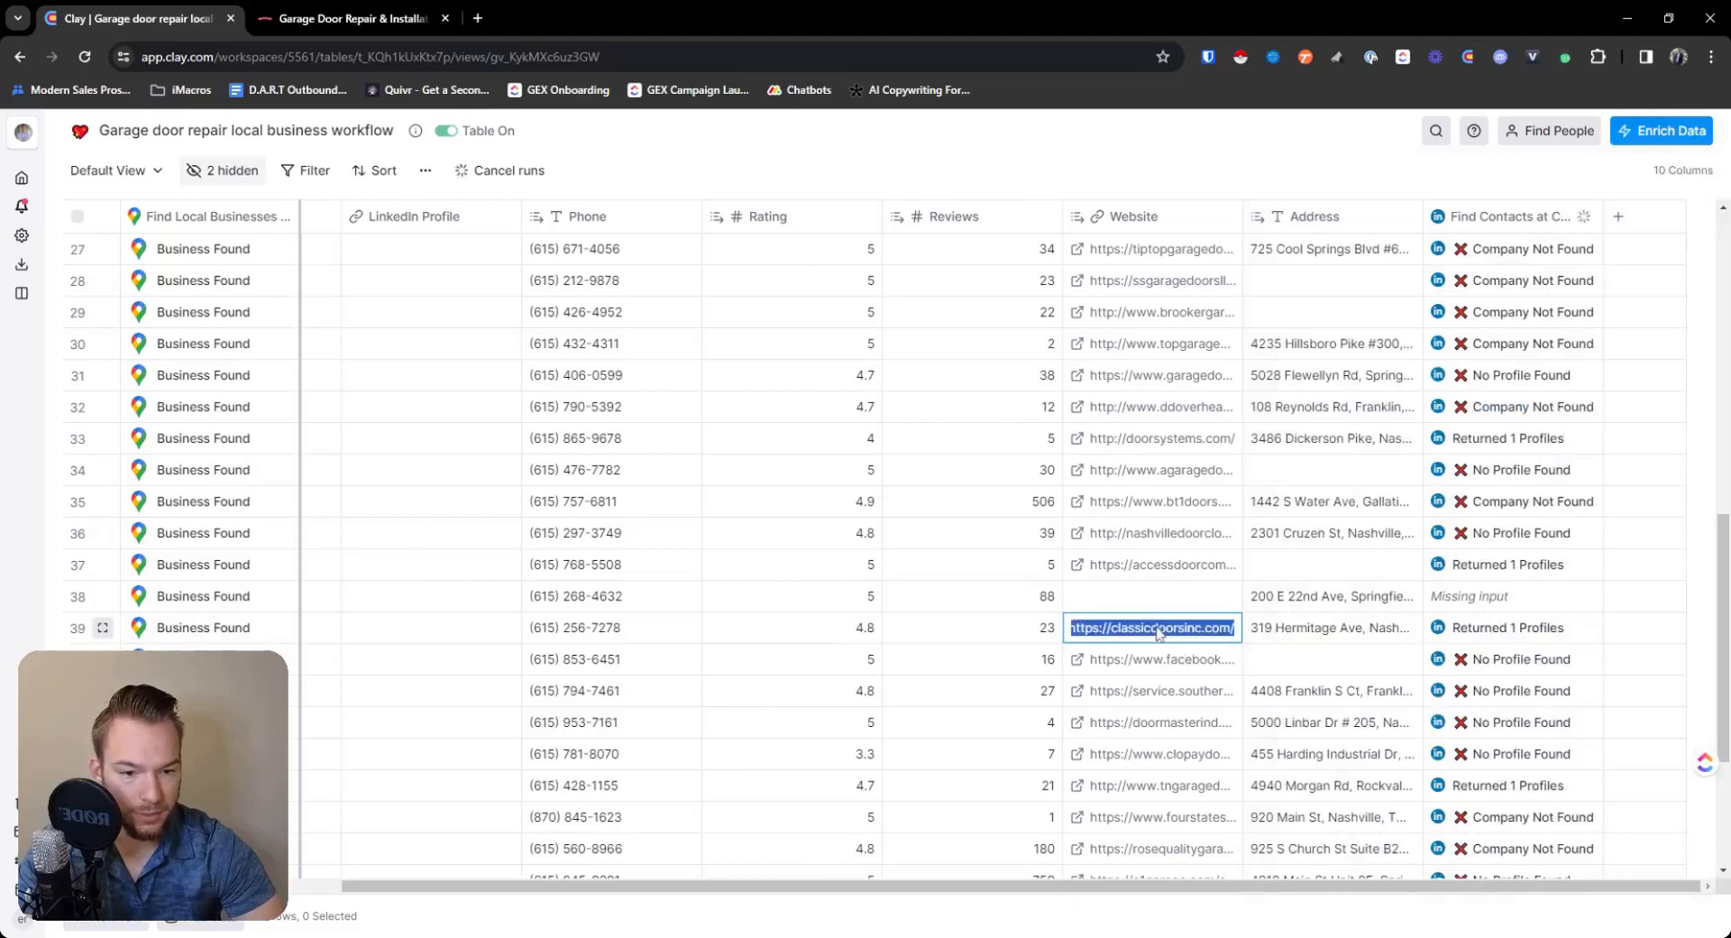
pyautogui.click(1475, 627)
pyautogui.click(1362, 280)
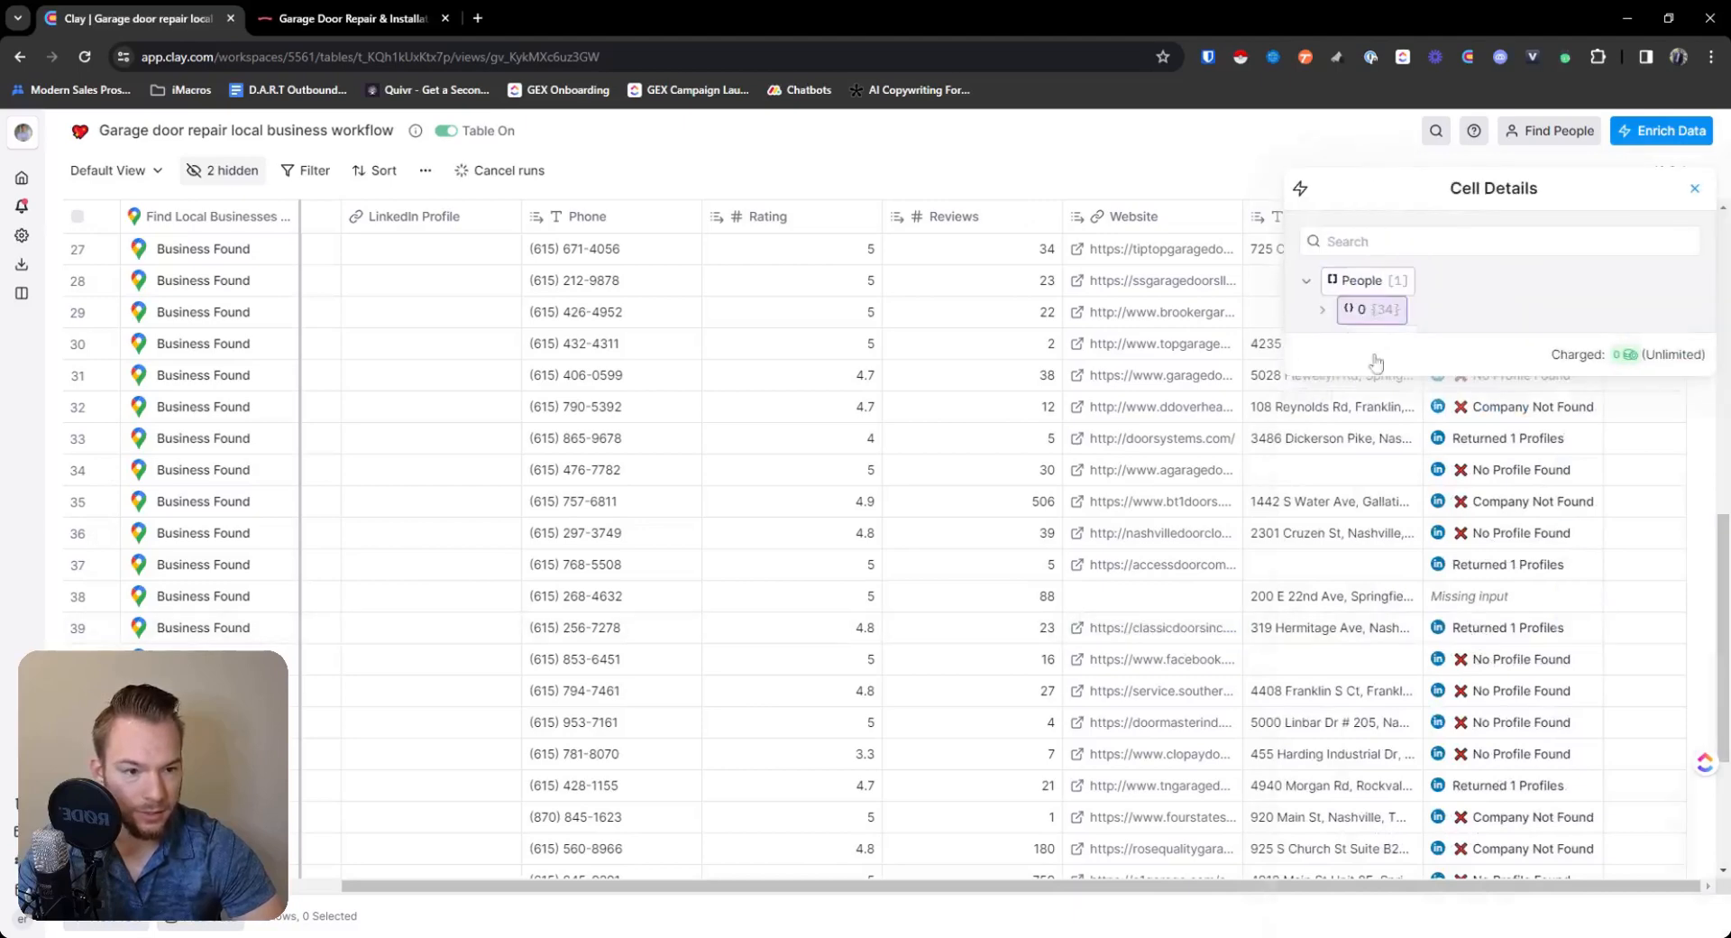
pyautogui.click(1366, 309)
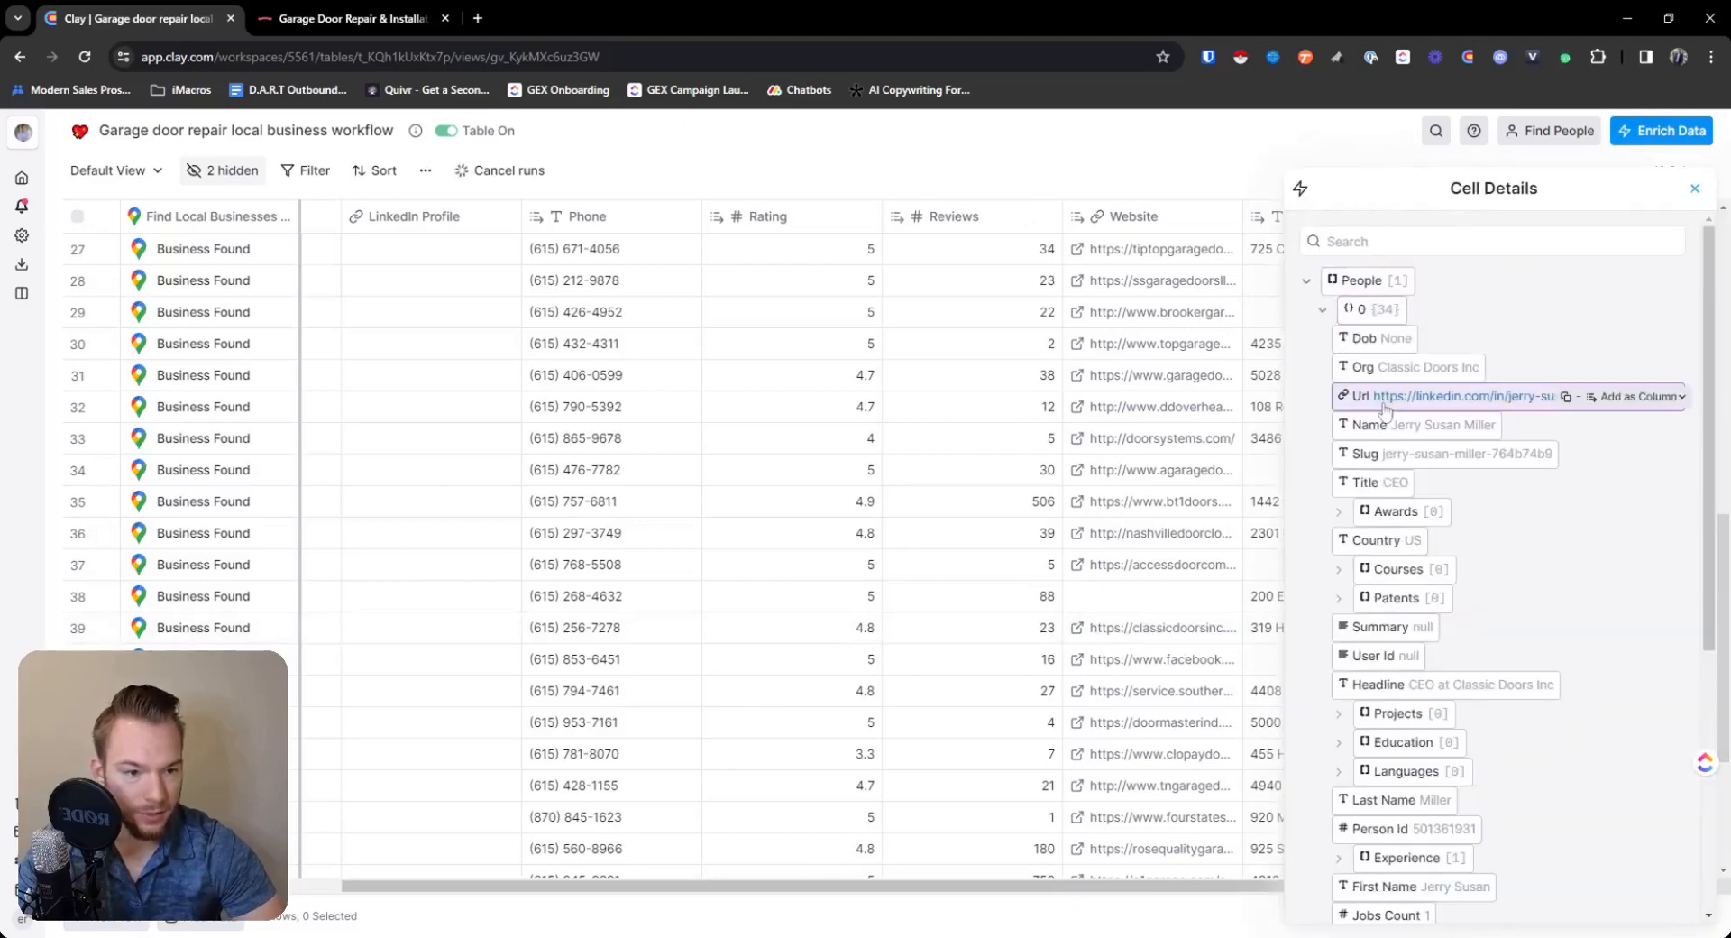
# Examine the experience entry, company domain and location of the person returned for row 39.
pyautogui.scroll(-3, 1413, 620)
pyautogui.click(1406, 586)
pyautogui.click(1398, 616)
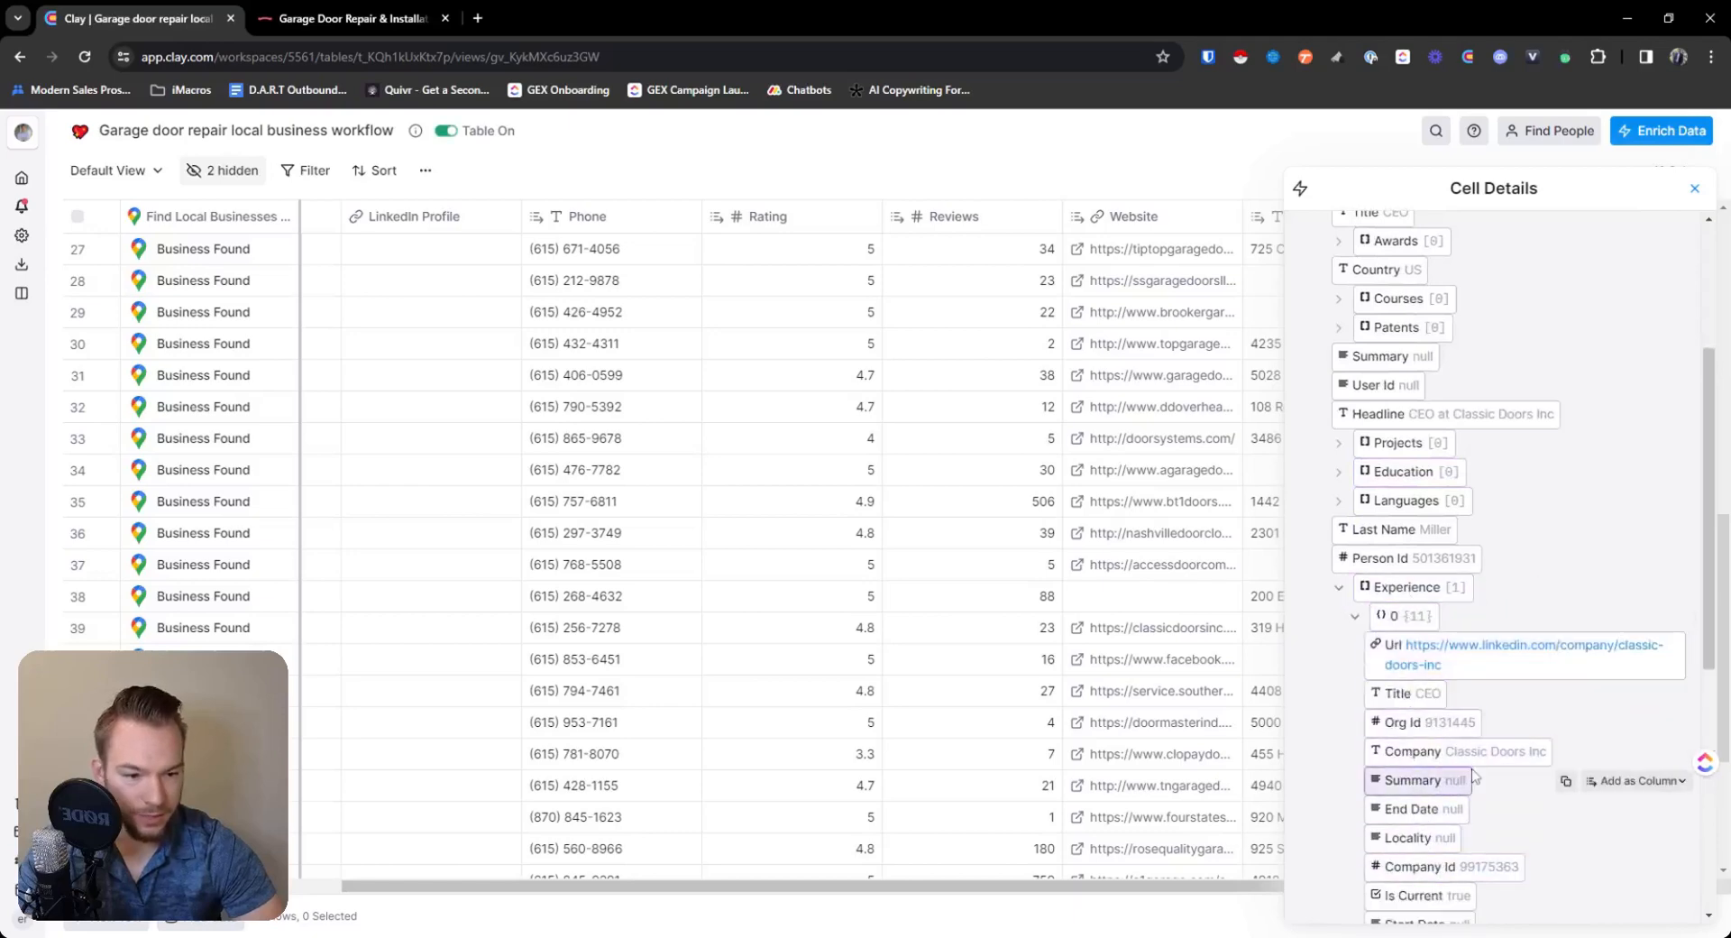
pyautogui.scroll(-4, 1475, 781)
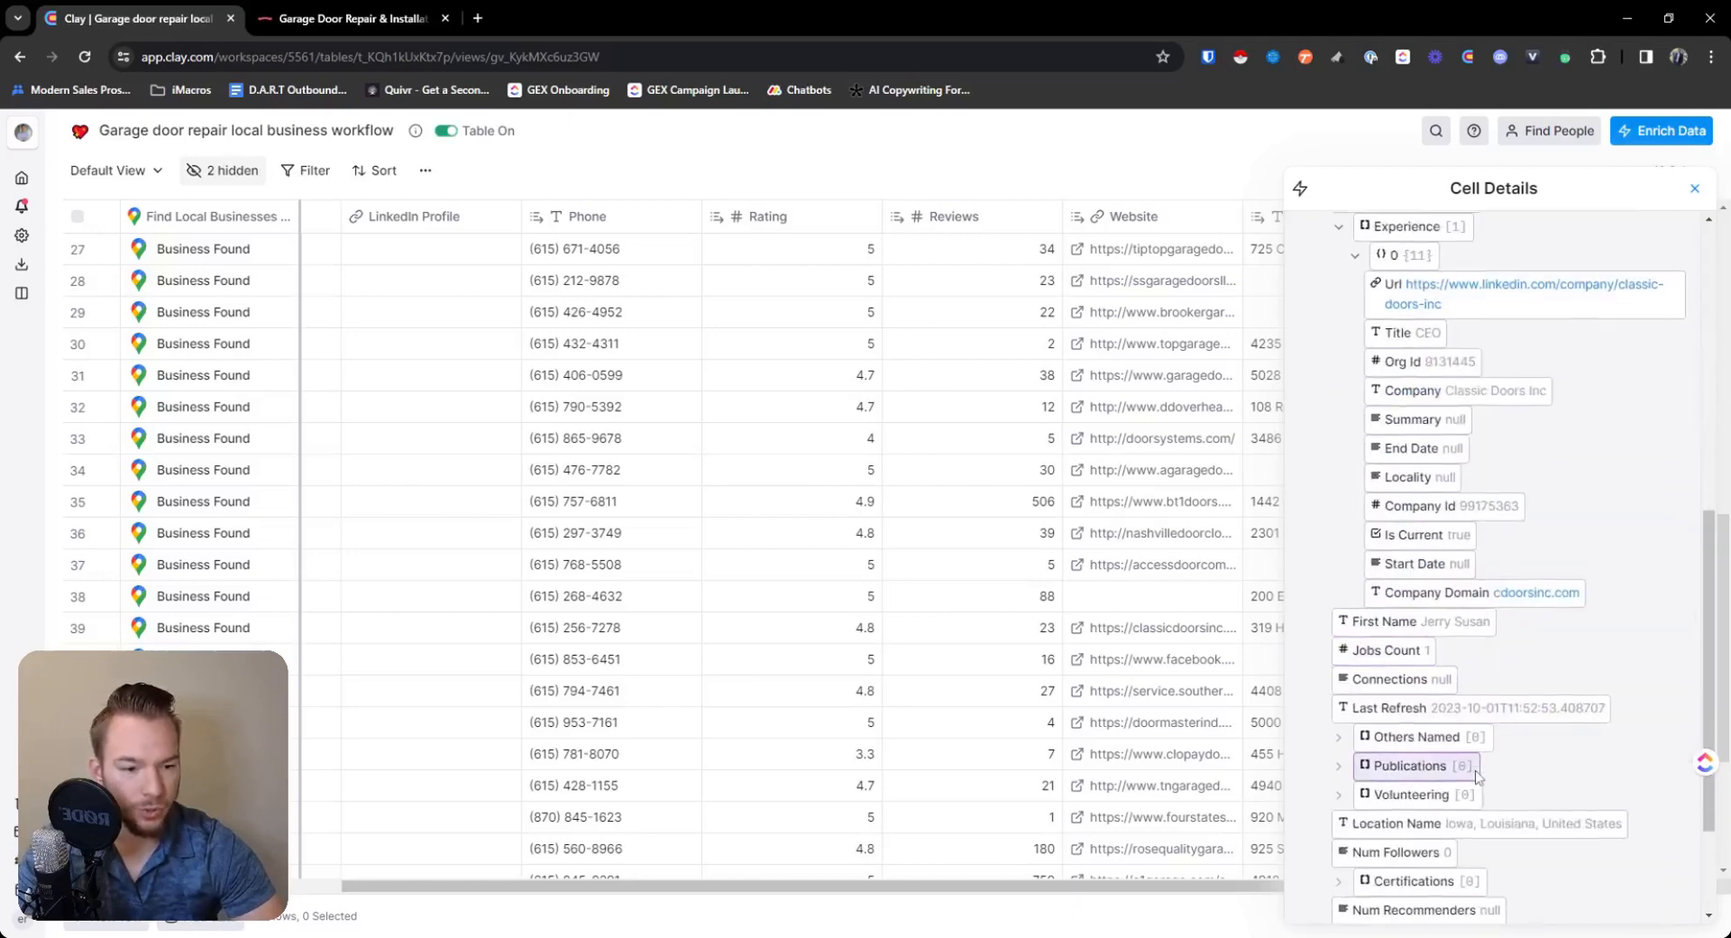
pyautogui.scroll(2, 1475, 777)
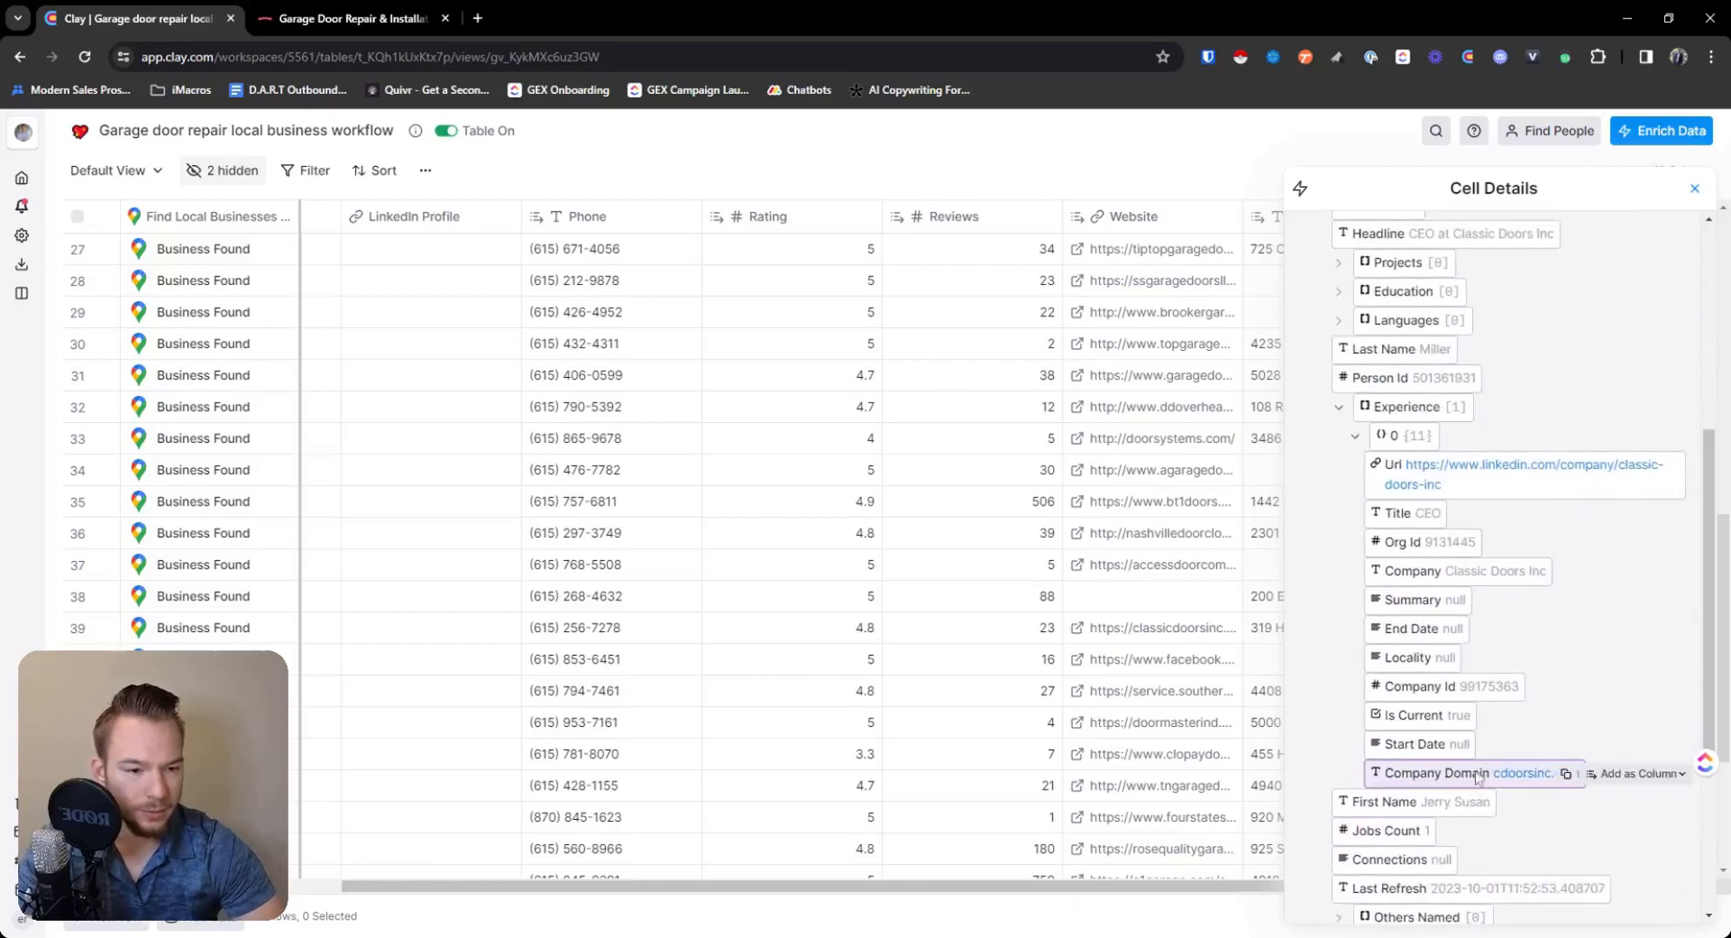
pyautogui.scroll(5, 1476, 776)
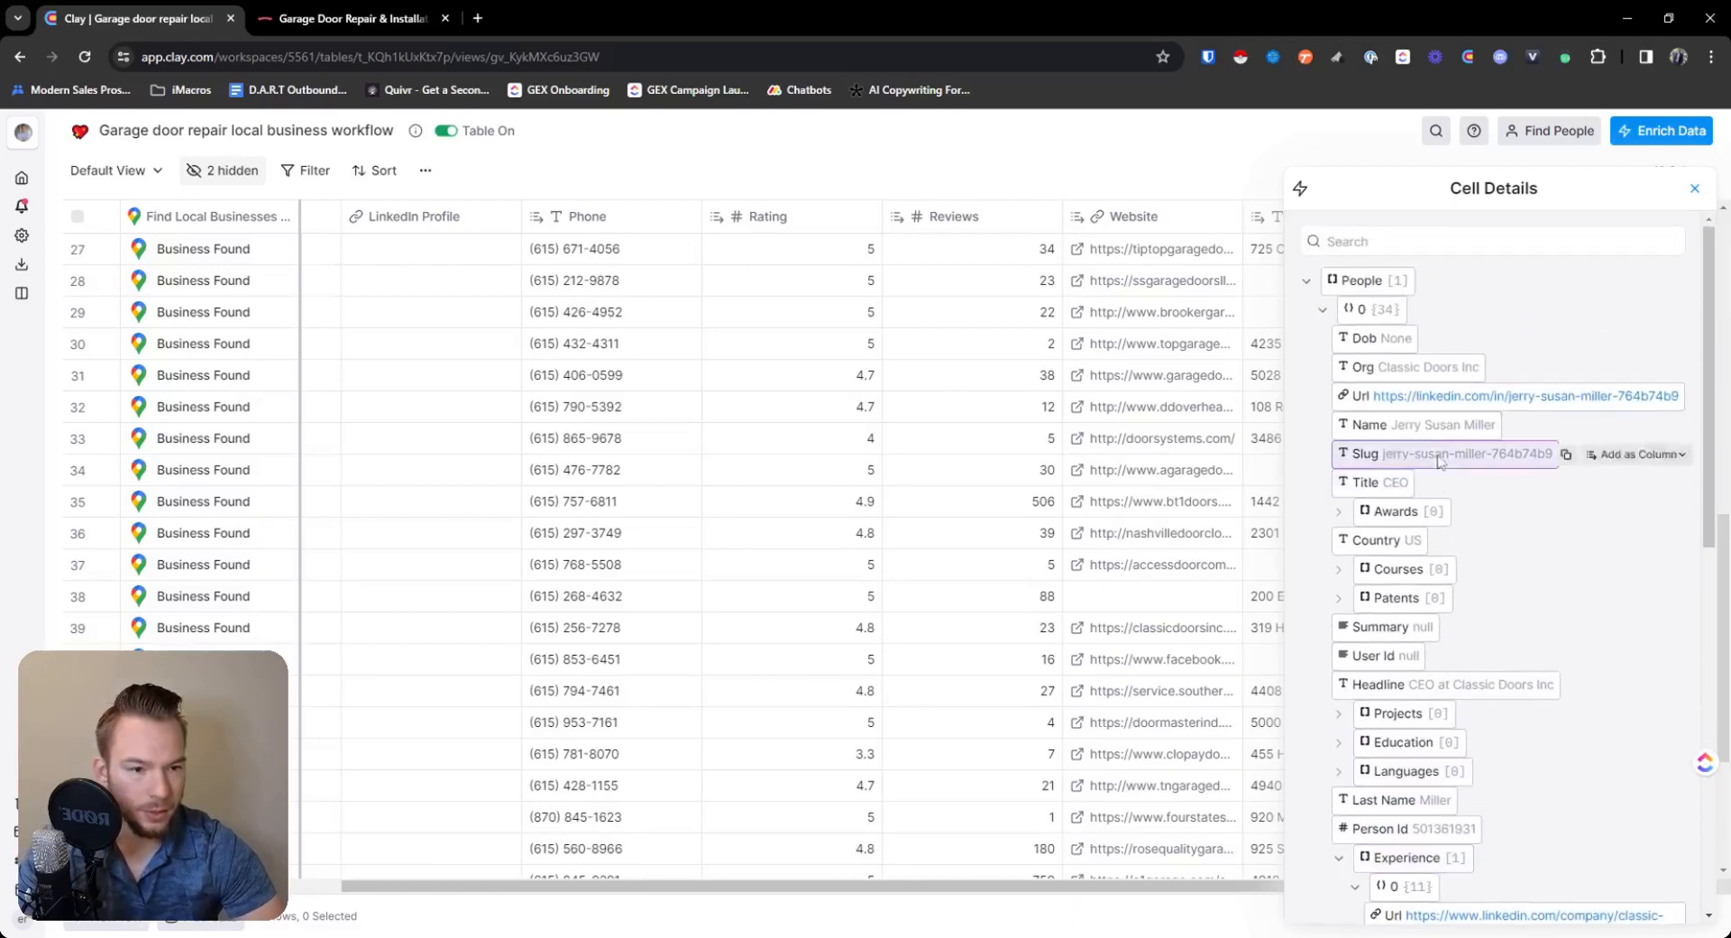
# Add the First Name field from row 39's contact result to the table as a new column named First Name.
pyautogui.scroll(-3, 1434, 623)
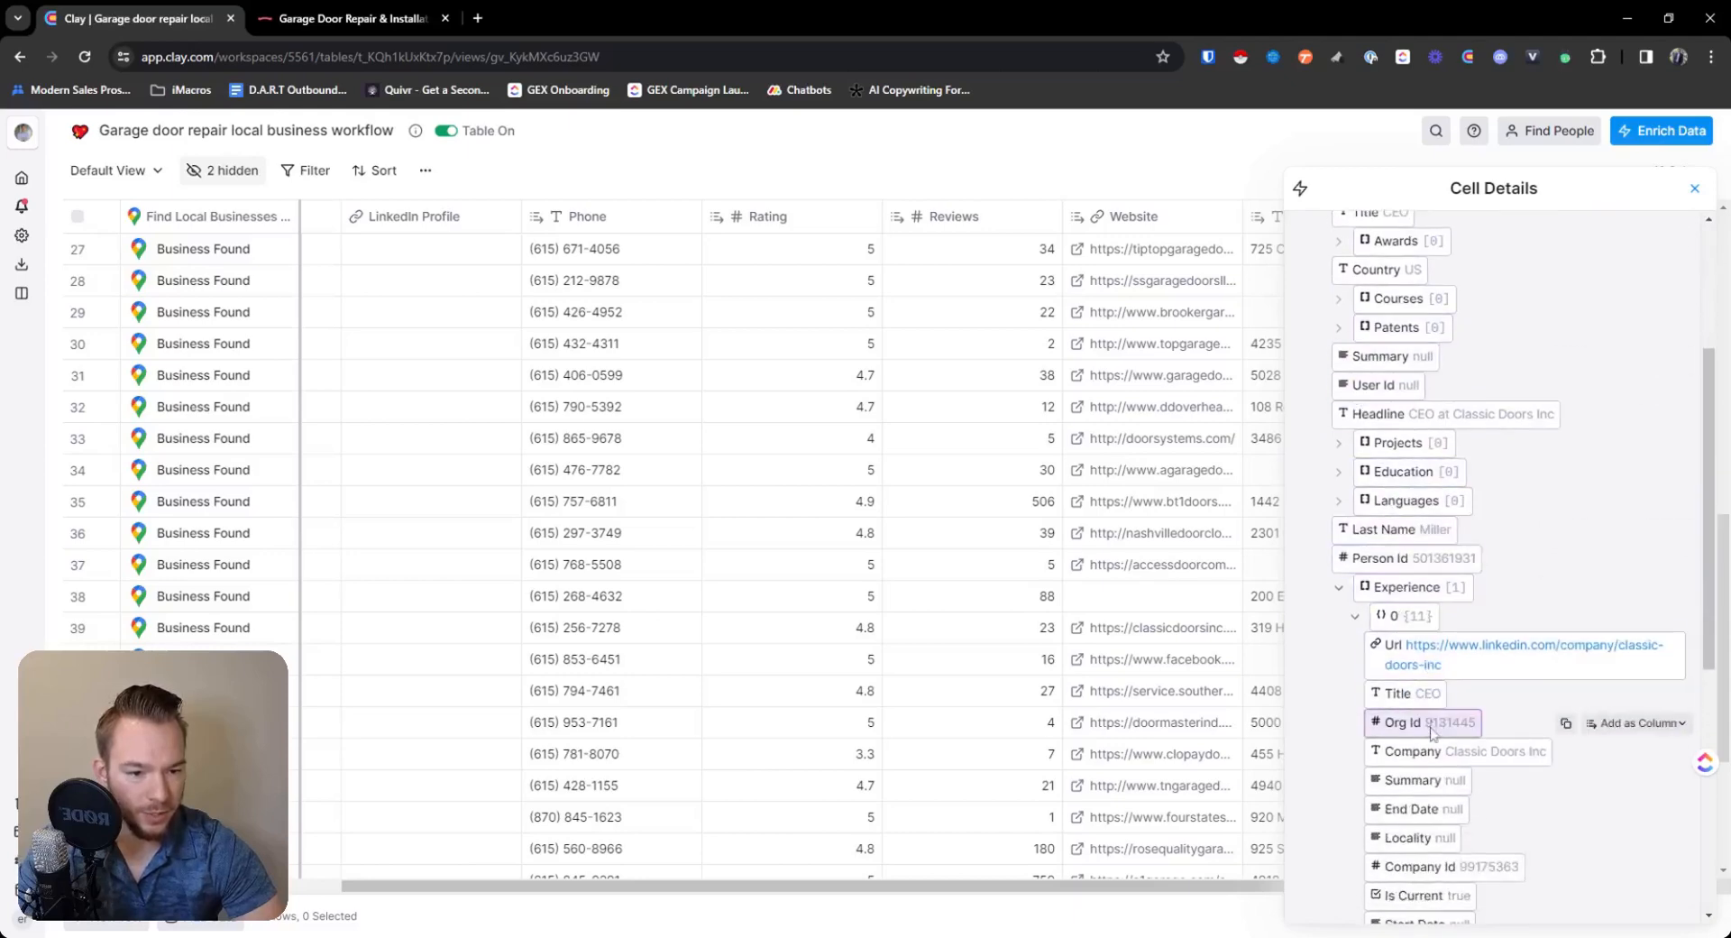
pyautogui.scroll(-6, 1433, 722)
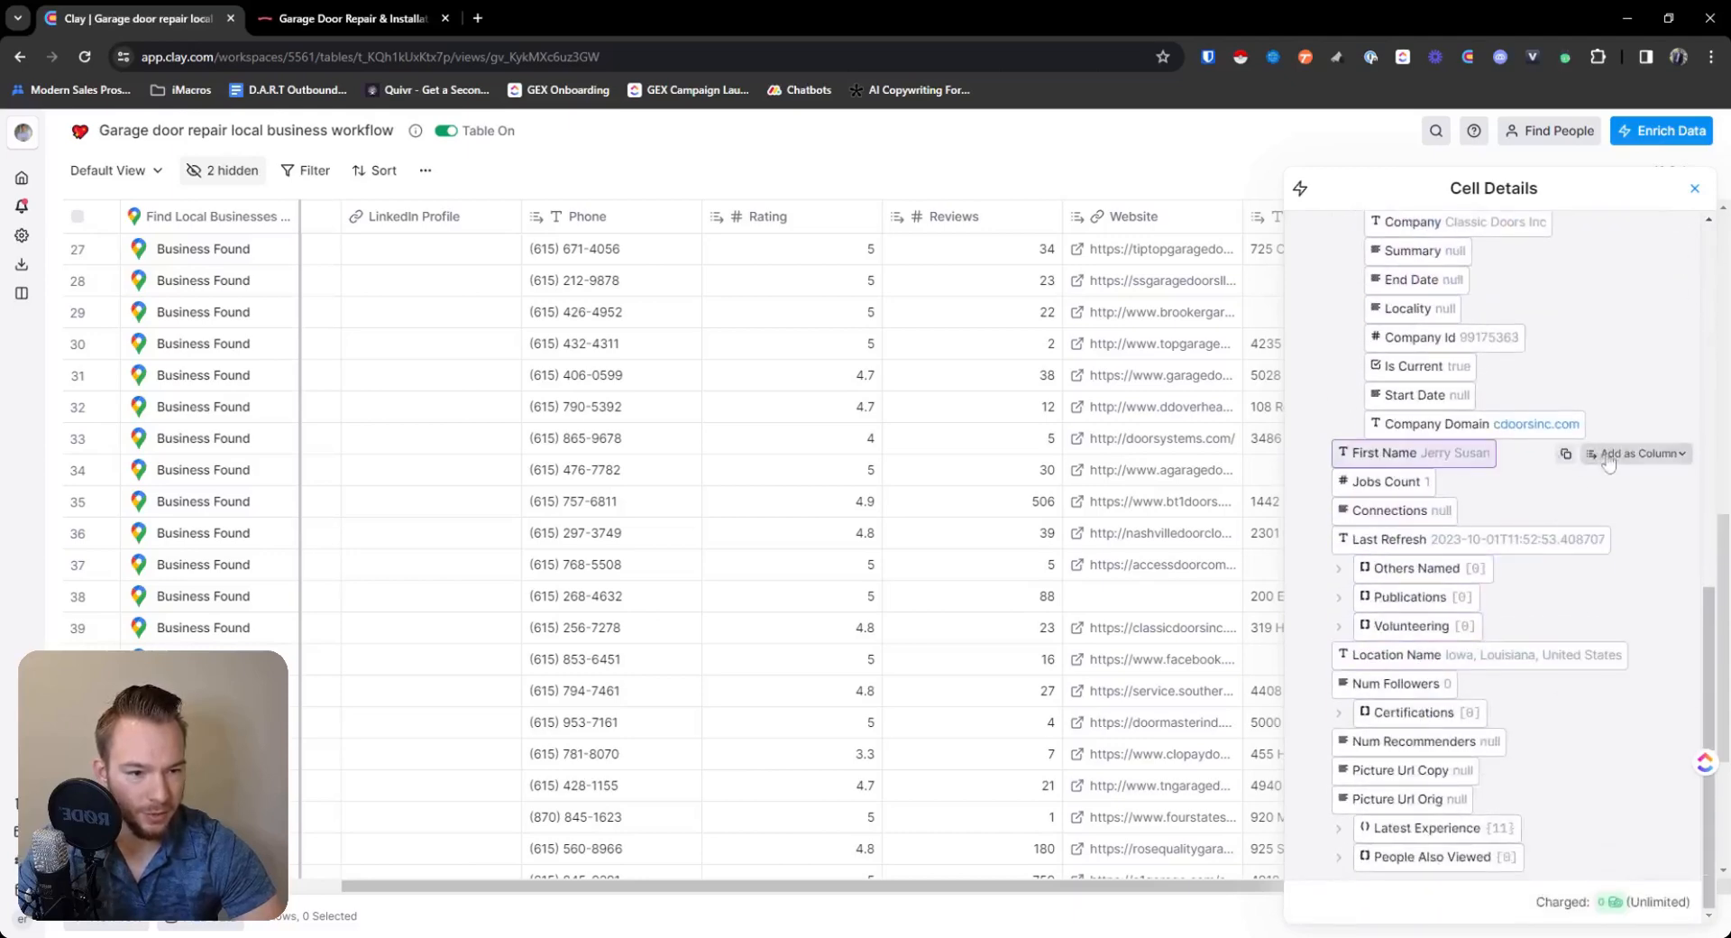
pyautogui.click(1609, 456)
pyautogui.click(1630, 509)
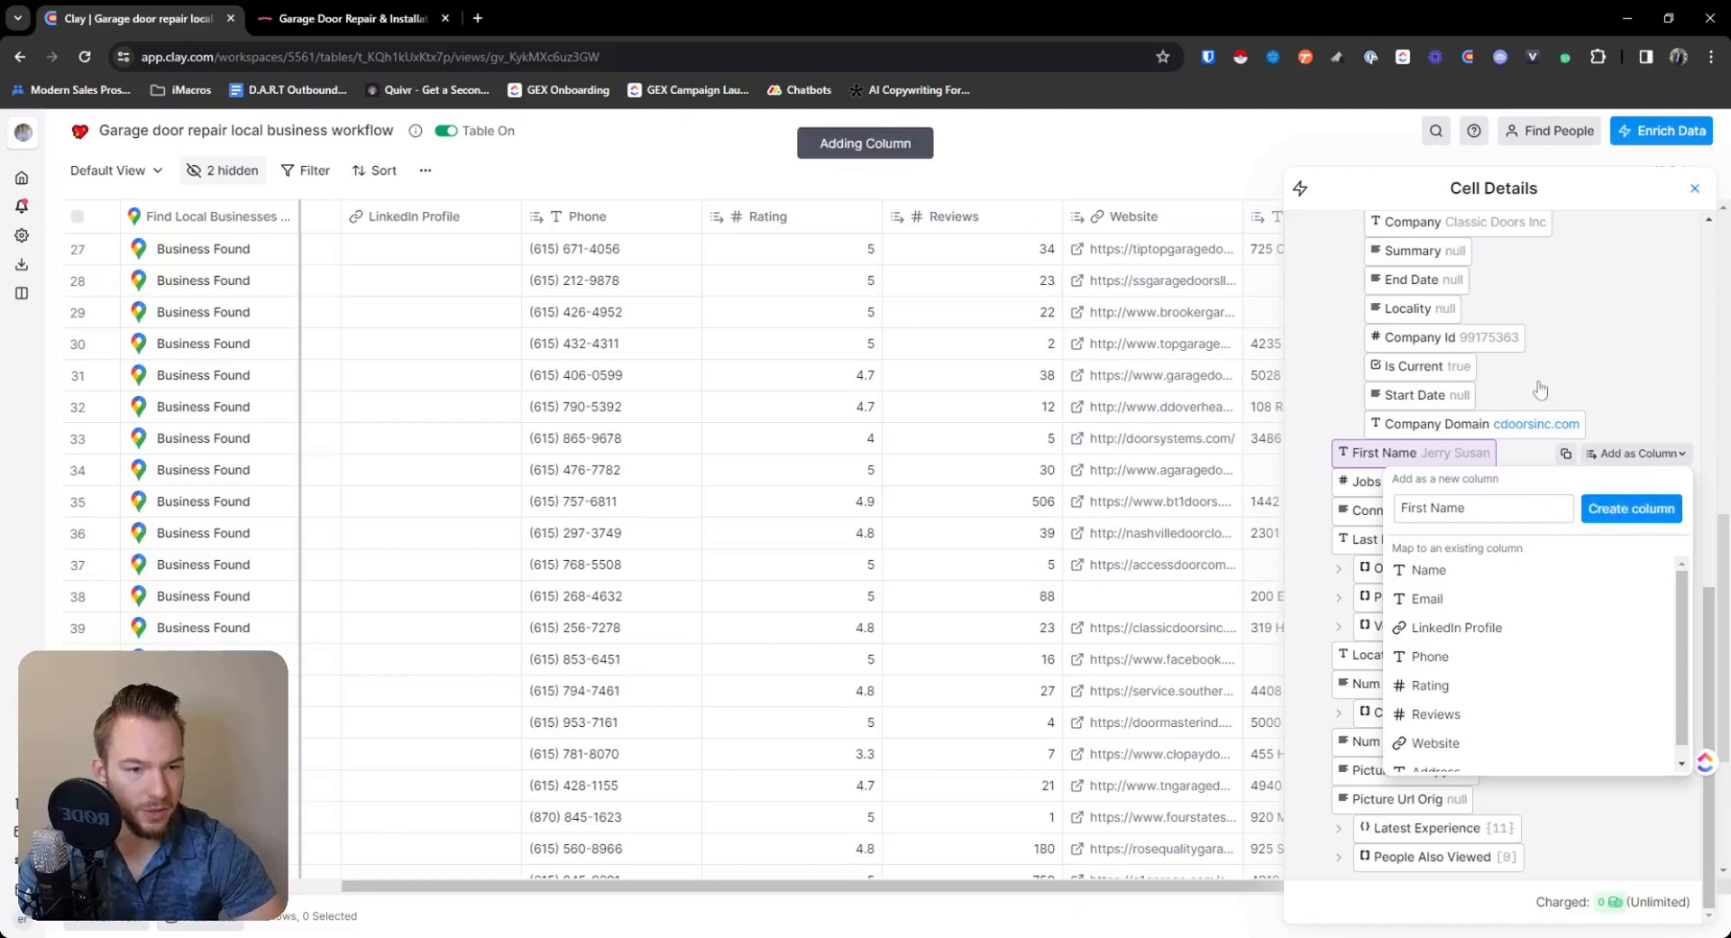
pyautogui.scroll(4, 1460, 523)
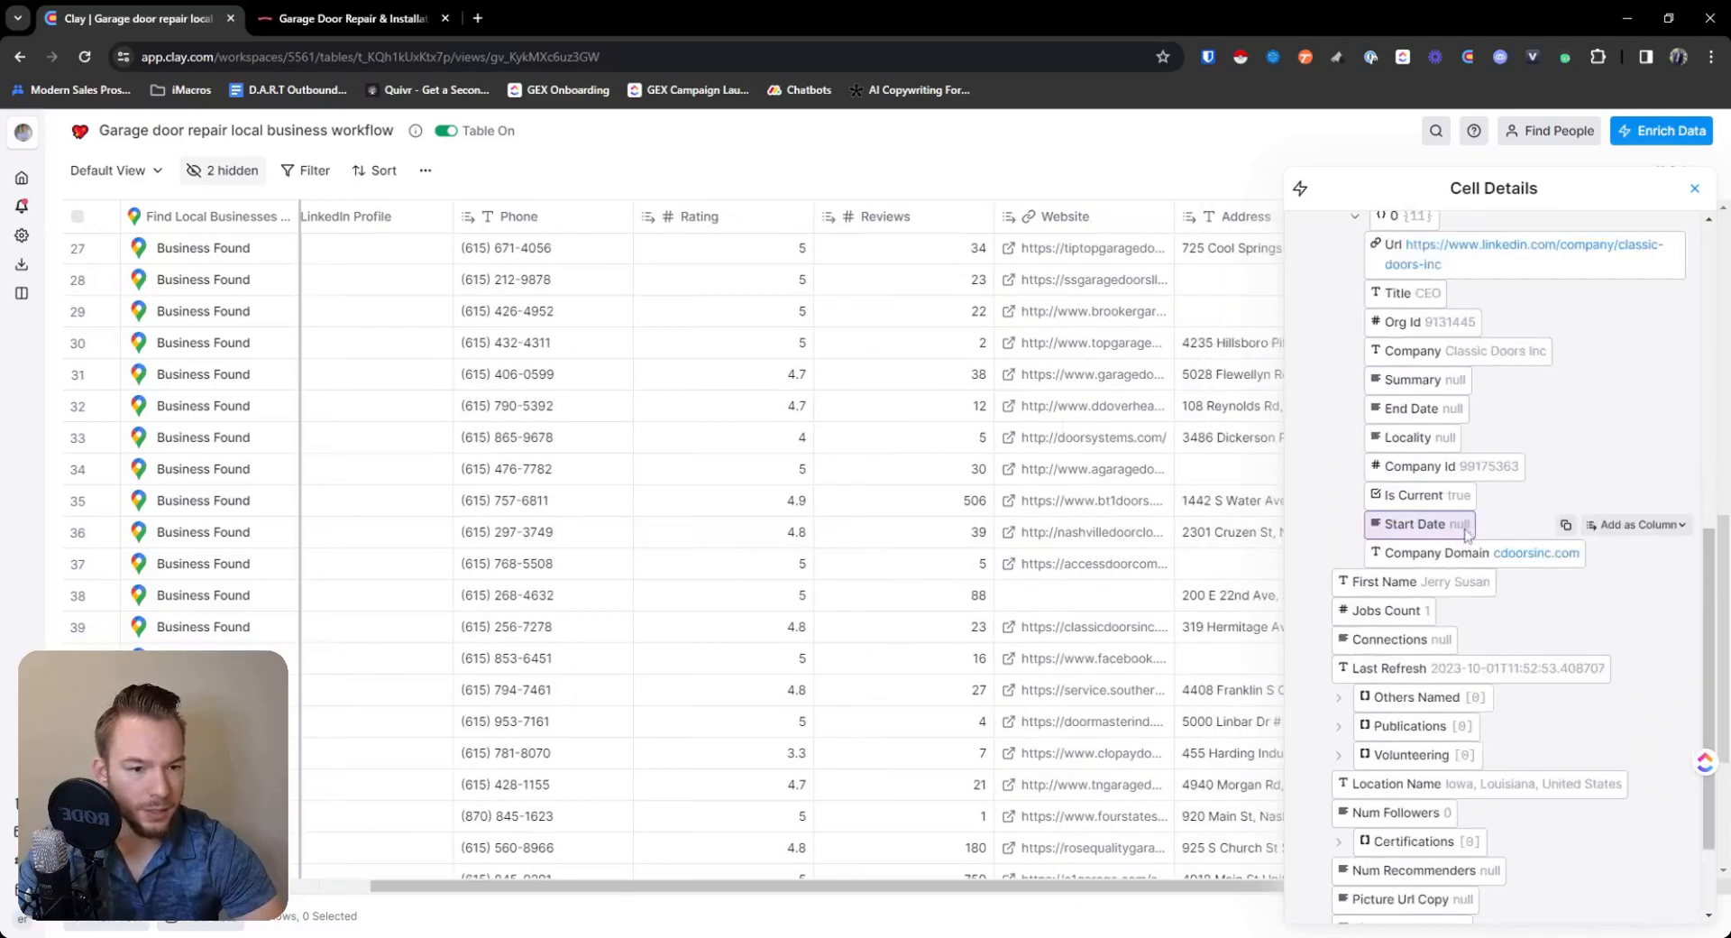
# Open the LinkedIn profile of the person returned for row 39 and look over their headline, activity, experience and interests.
pyautogui.click(1361, 280)
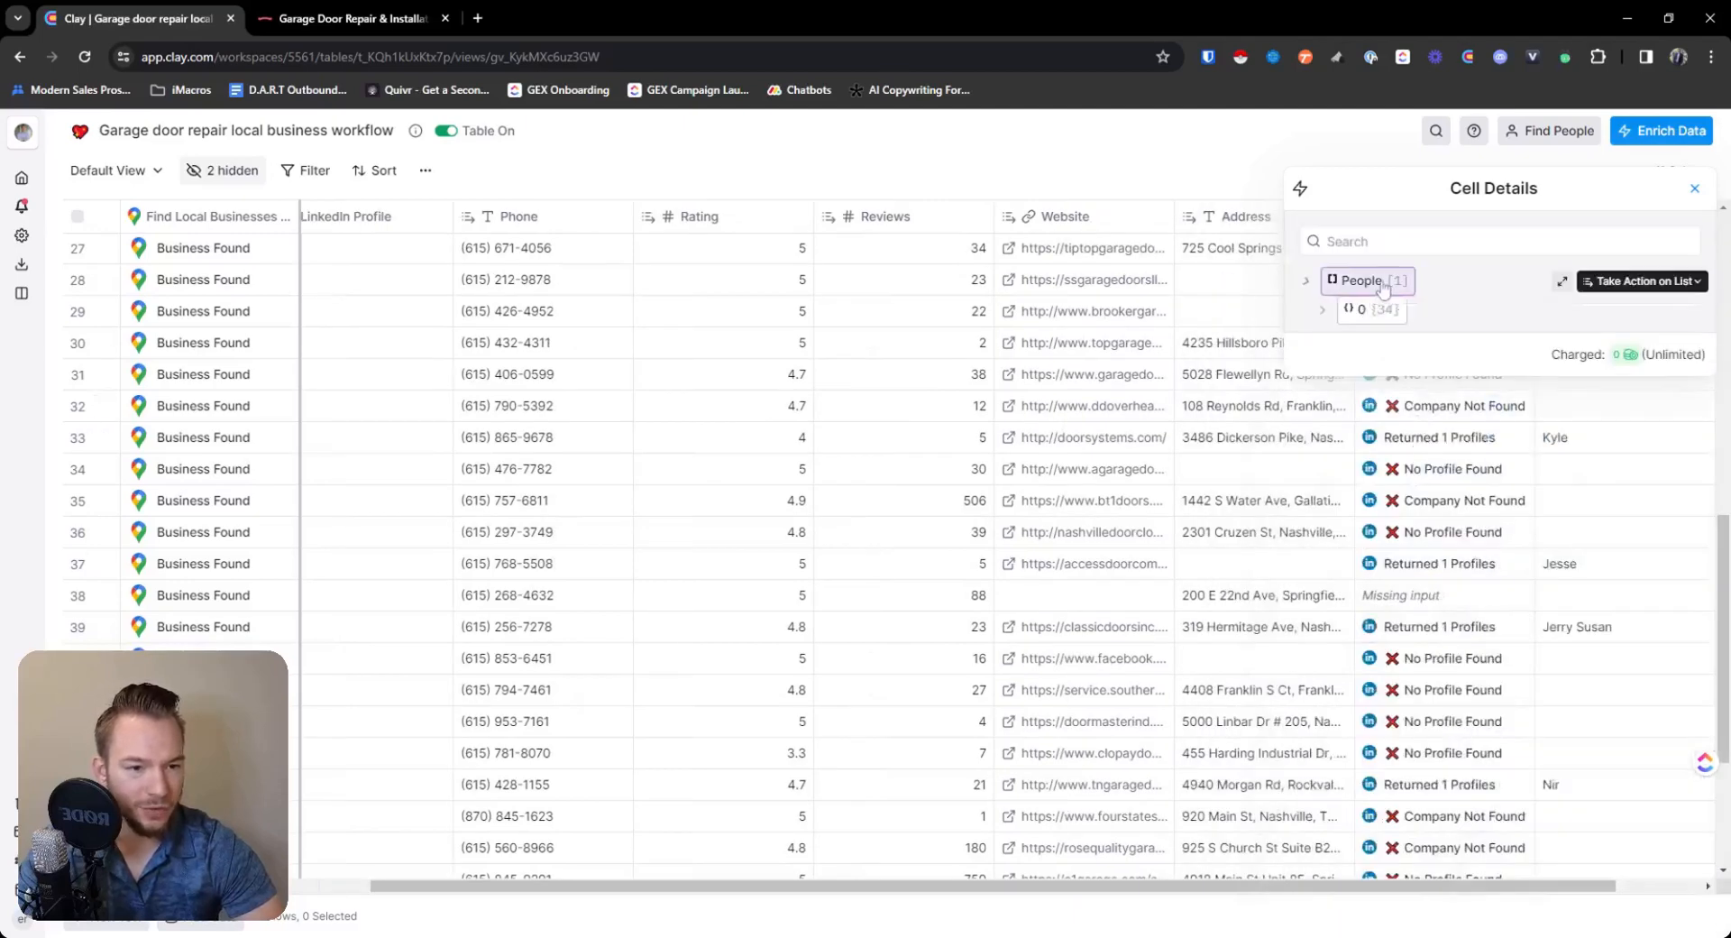
pyautogui.click(1366, 309)
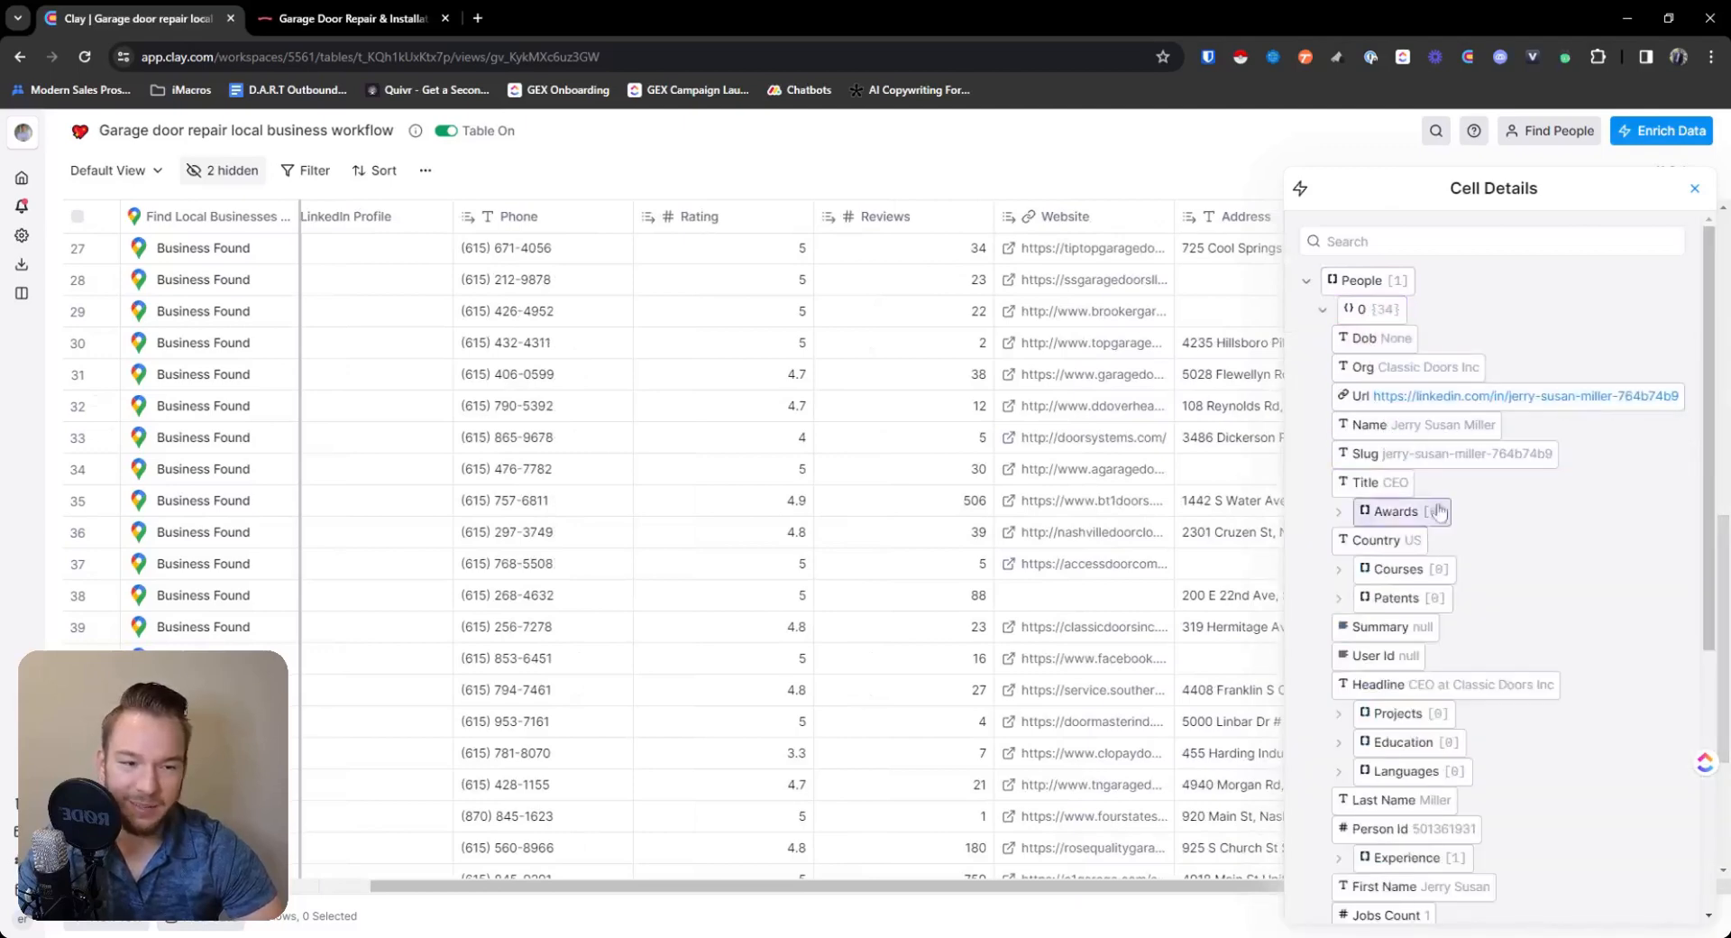
pyautogui.click(1429, 399)
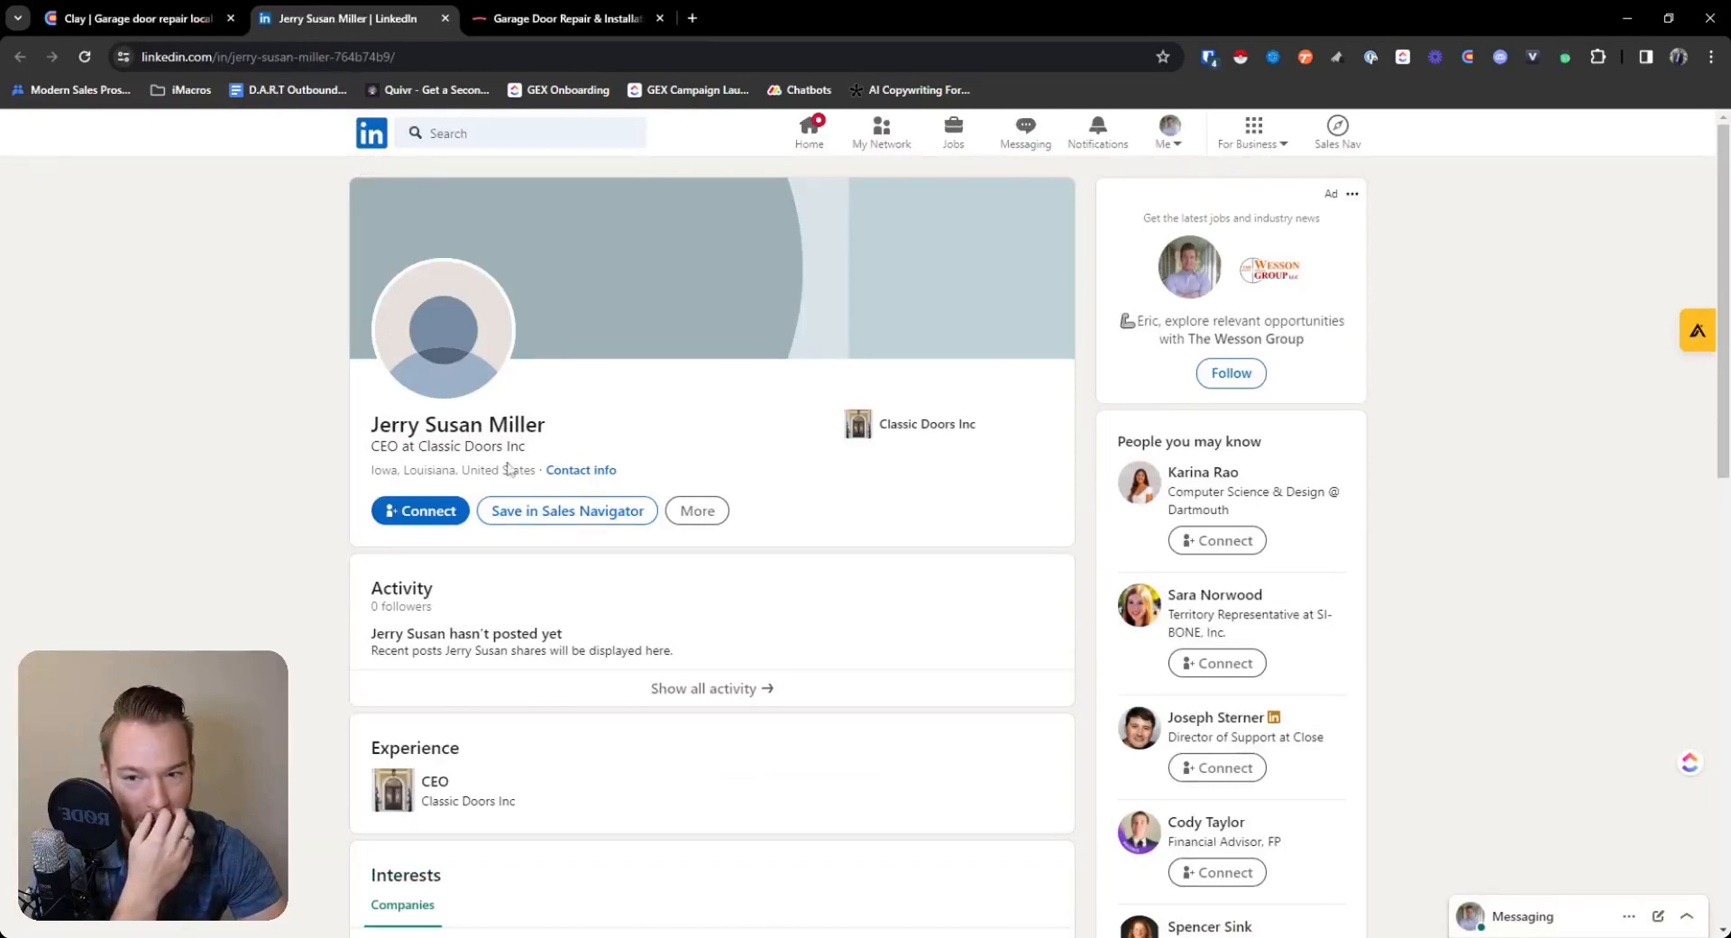
pyautogui.tripleClick(457, 434)
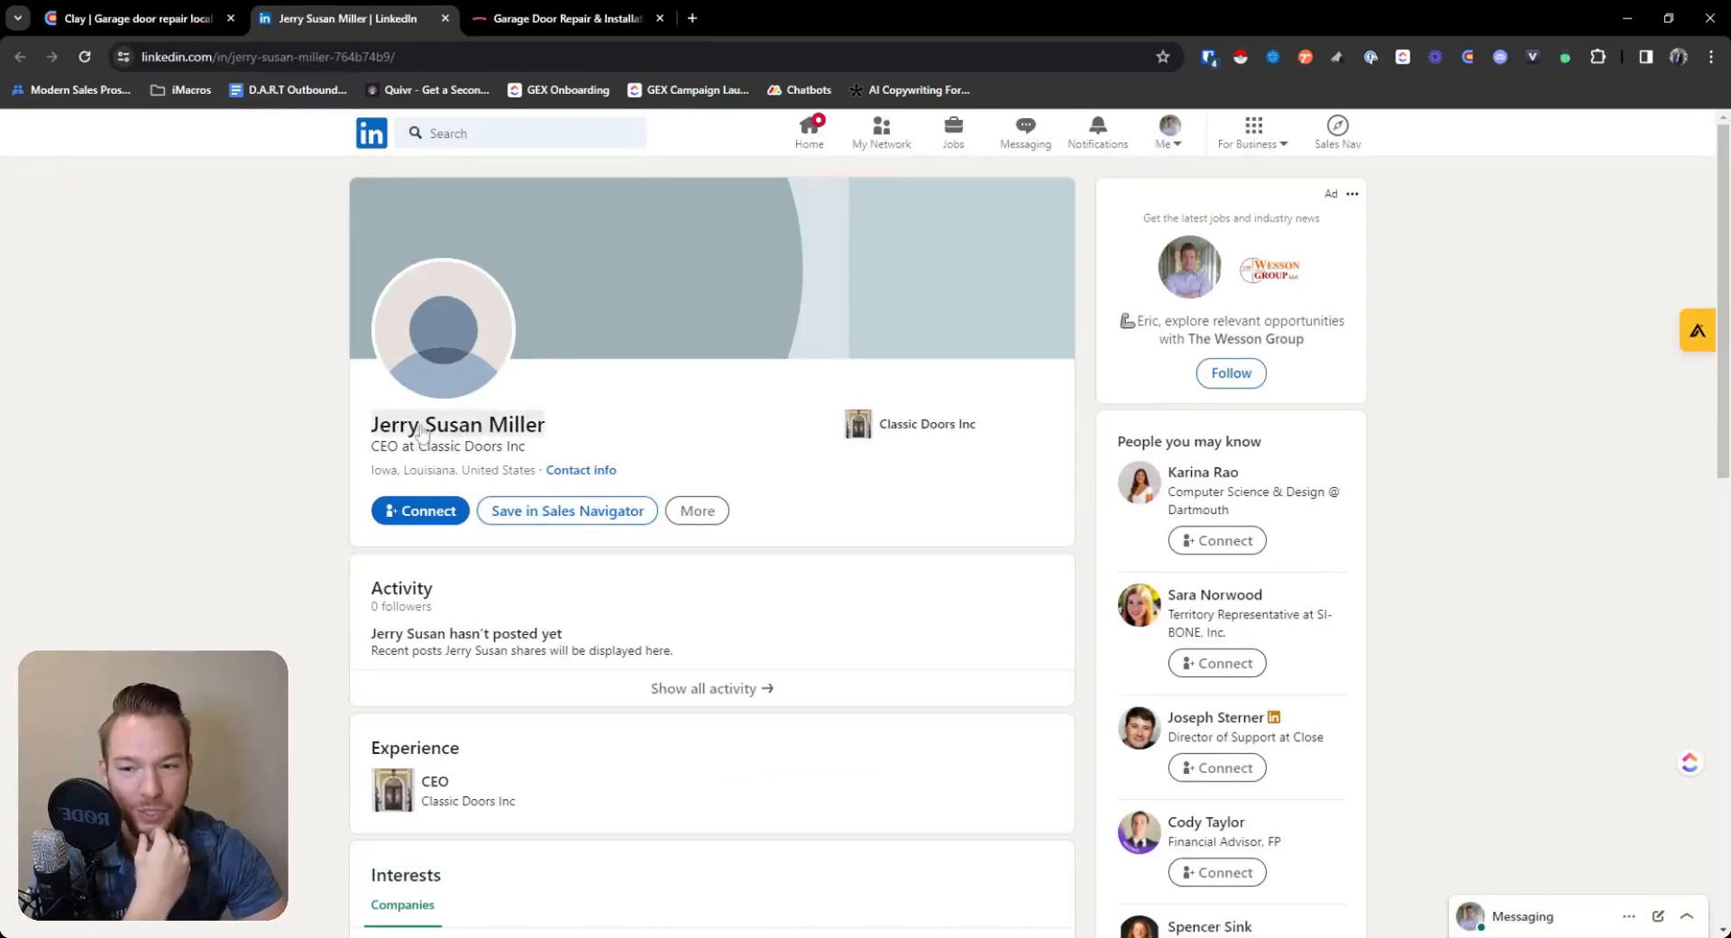
pyautogui.scroll(-5, 374, 511)
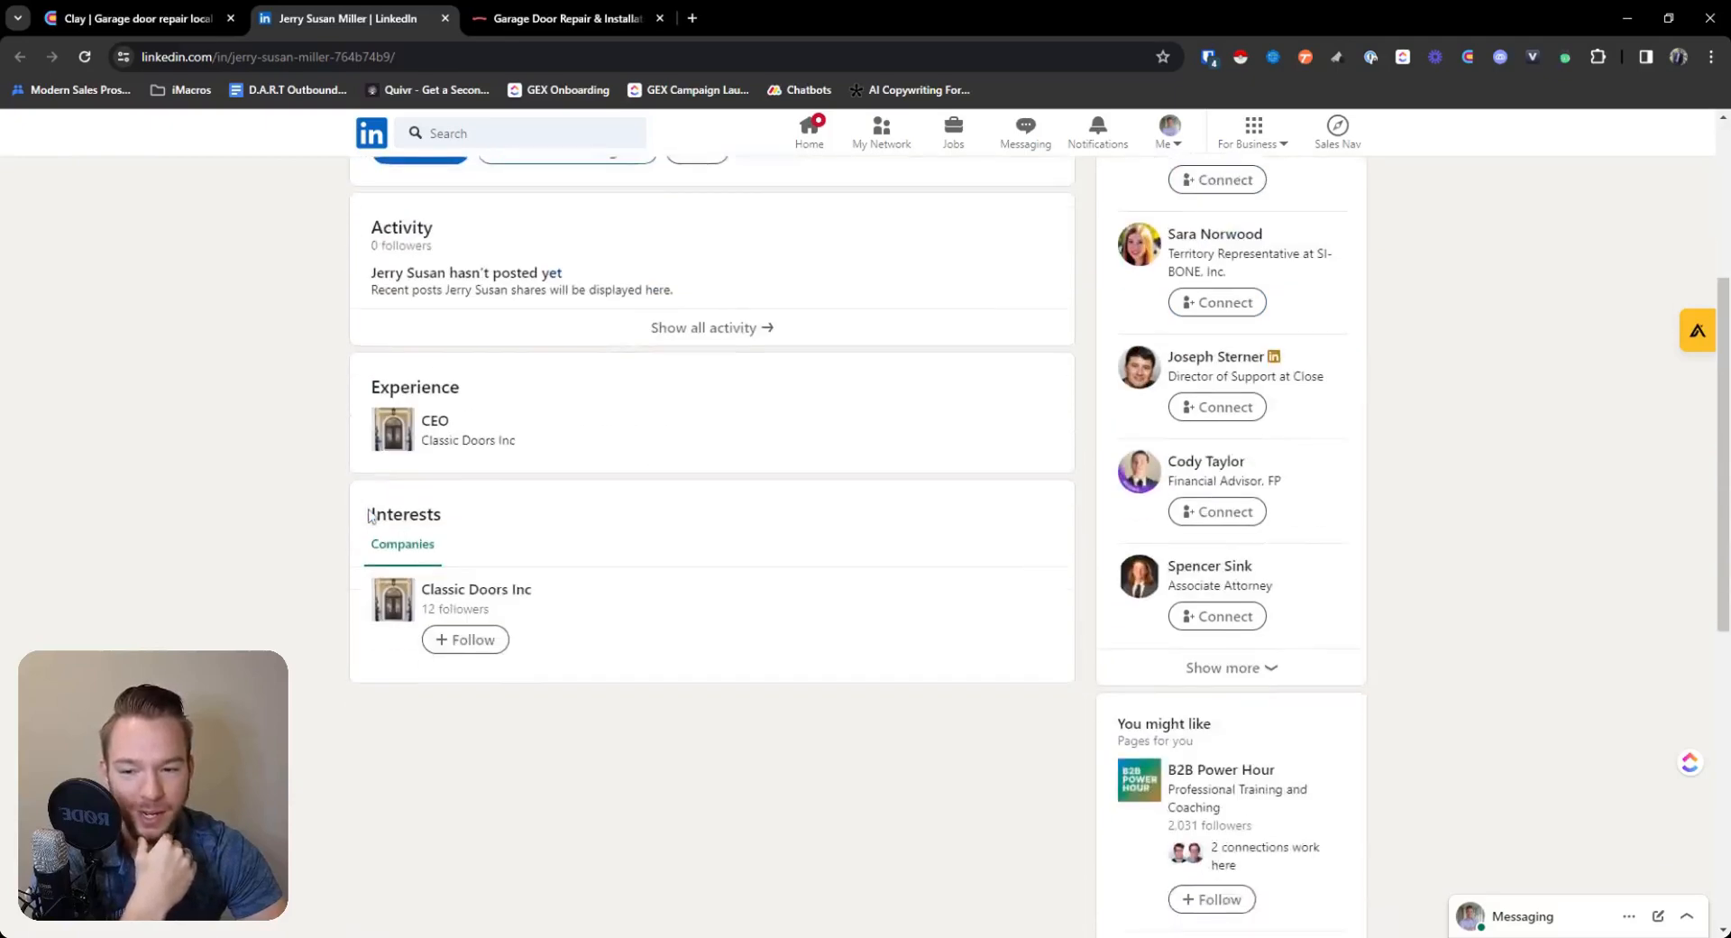
pyautogui.scroll(5, 352, 343)
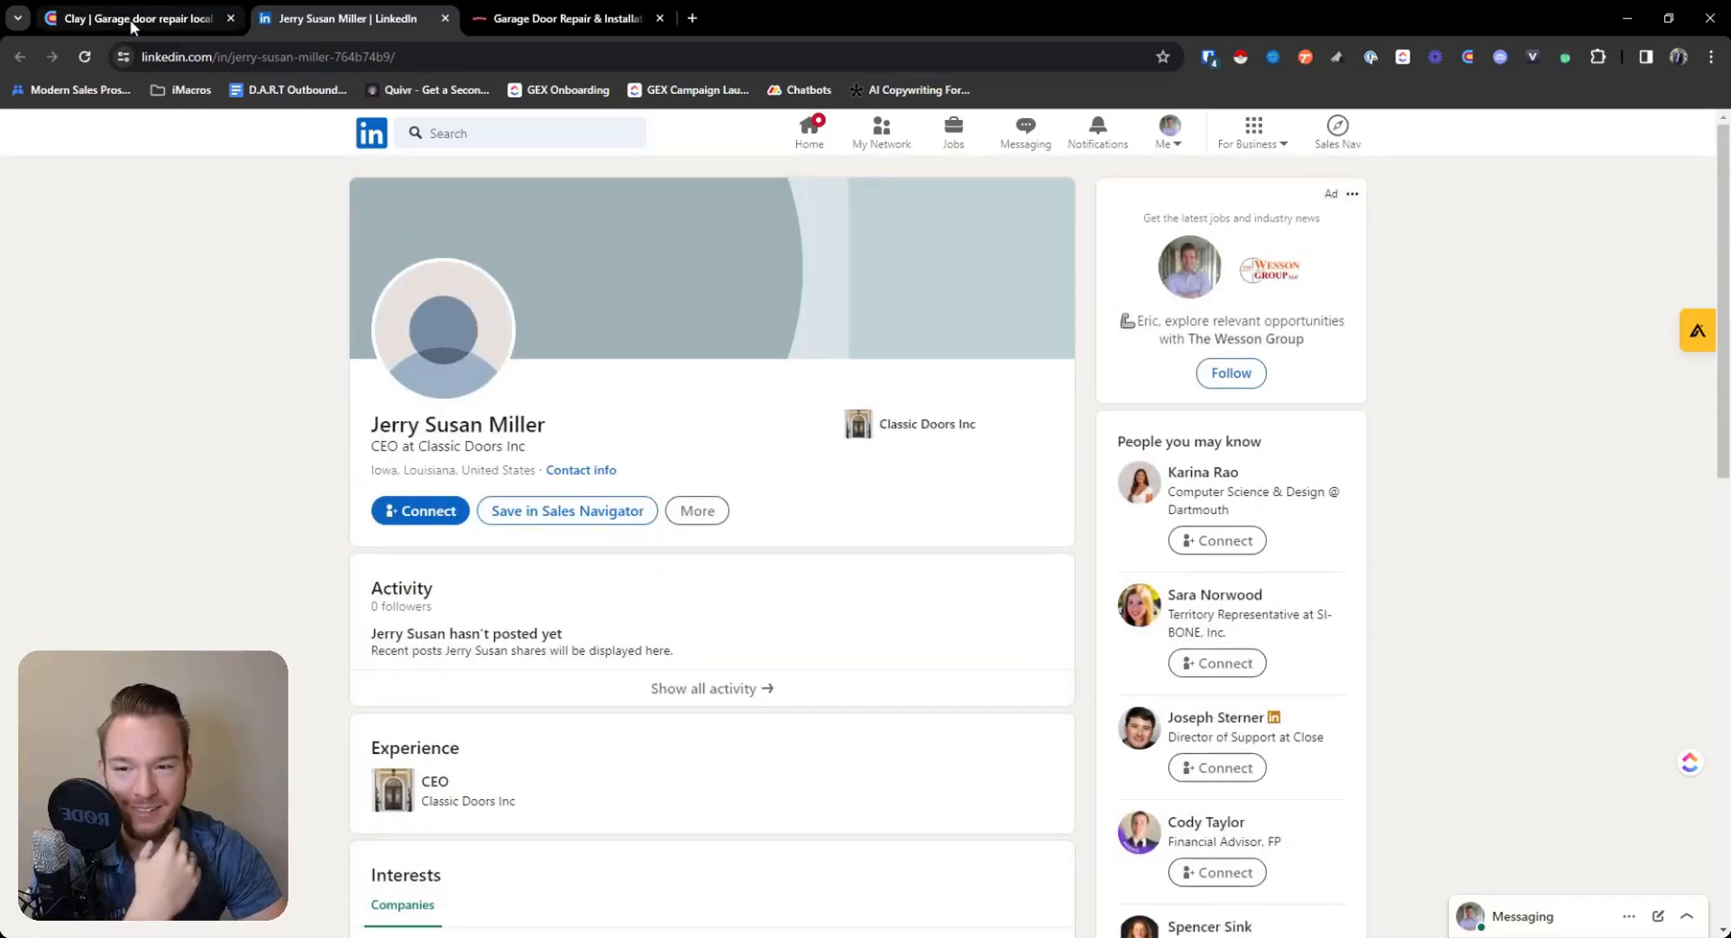
# Return to the Clay table and look through the remaining fields of row 39's contact result.
pyautogui.click(129, 19)
pyautogui.scroll(-5, 1424, 591)
pyautogui.scroll(-2, 1427, 594)
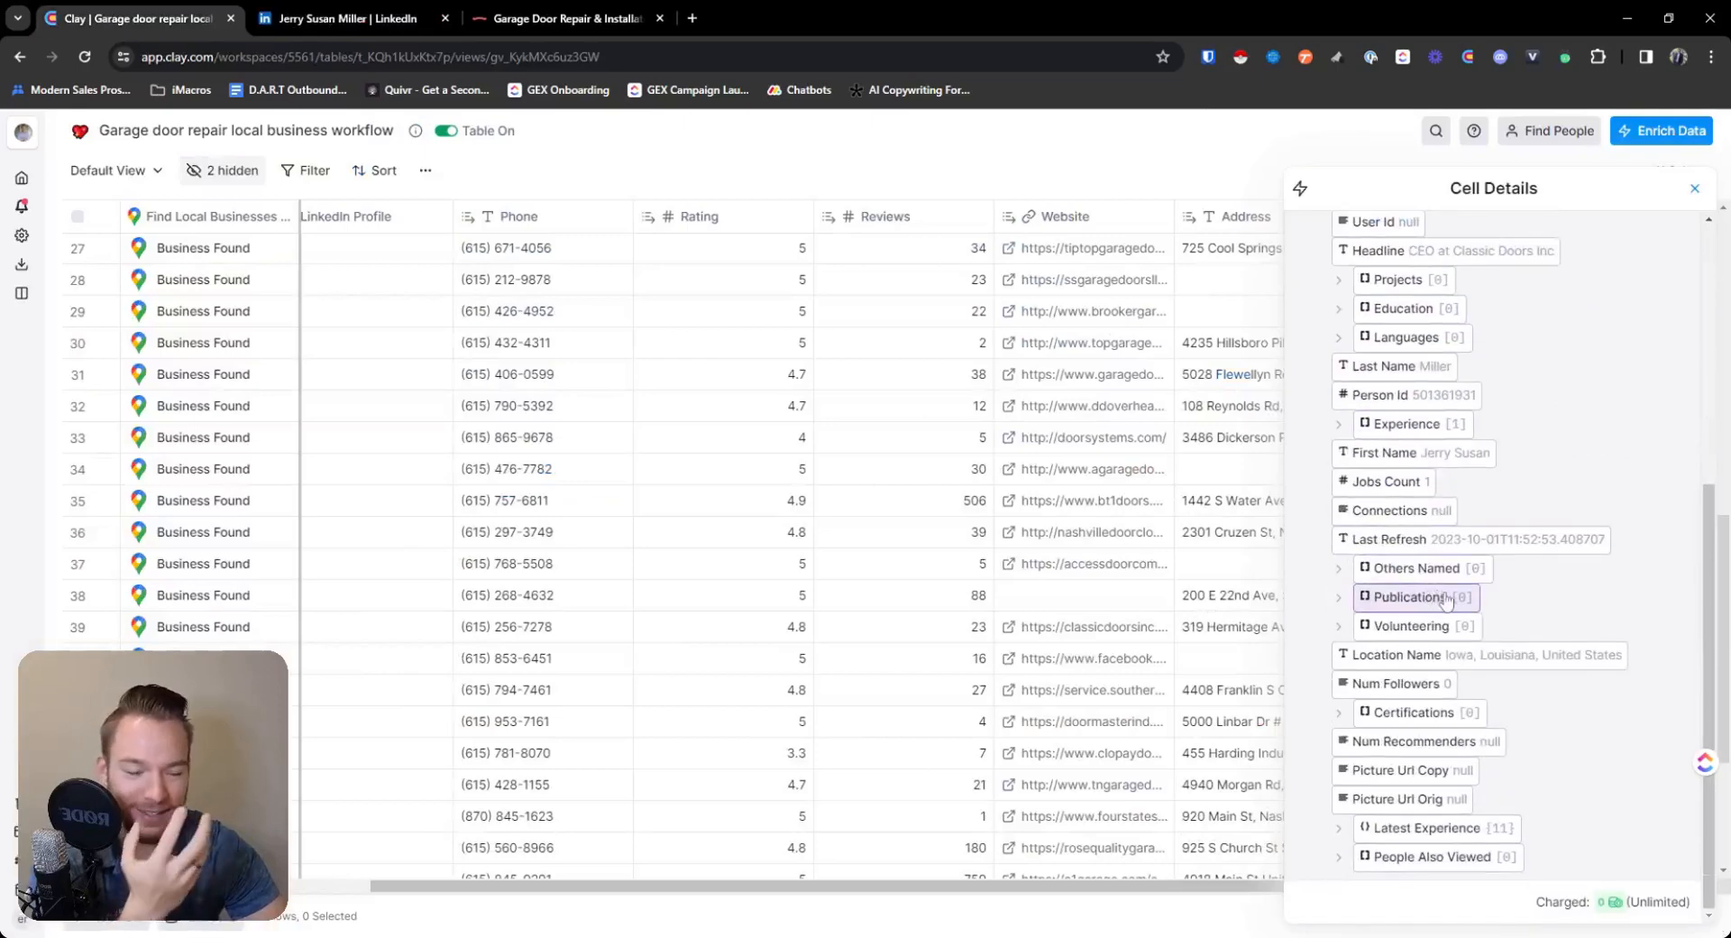
pyautogui.scroll(2, 1442, 598)
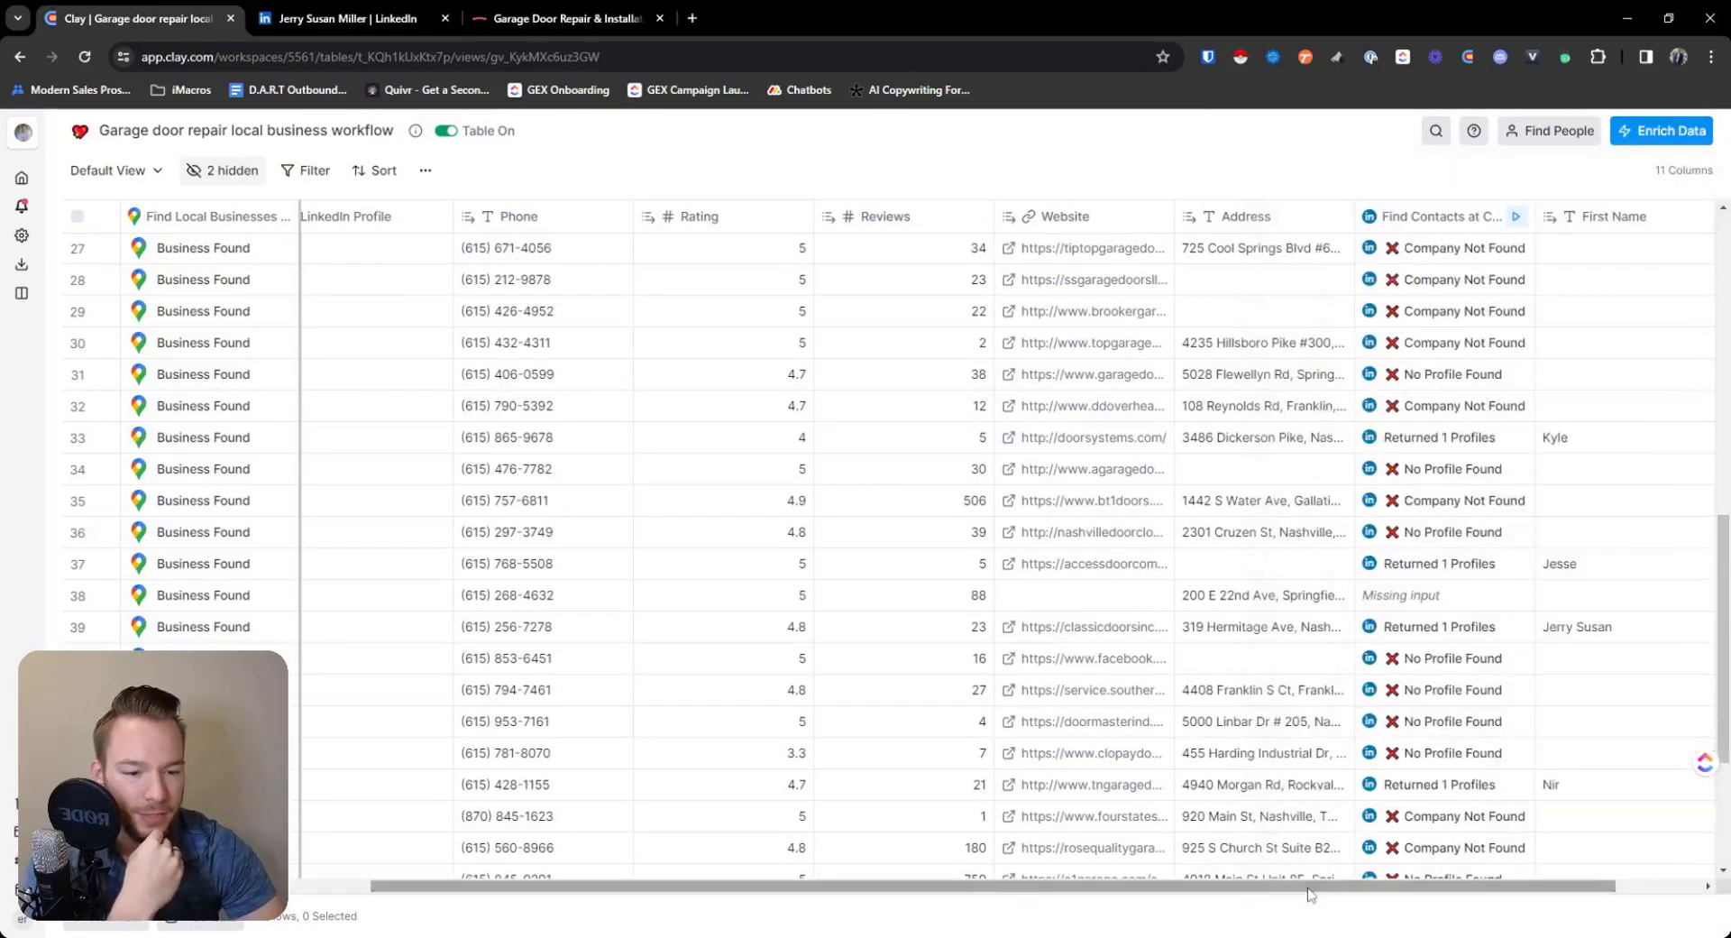
# Open row 33's contact result and examine the returned person's organization, title, summary, headline and location.
pyautogui.moveTo(1309, 889); pyautogui.dragTo(1538, 890)
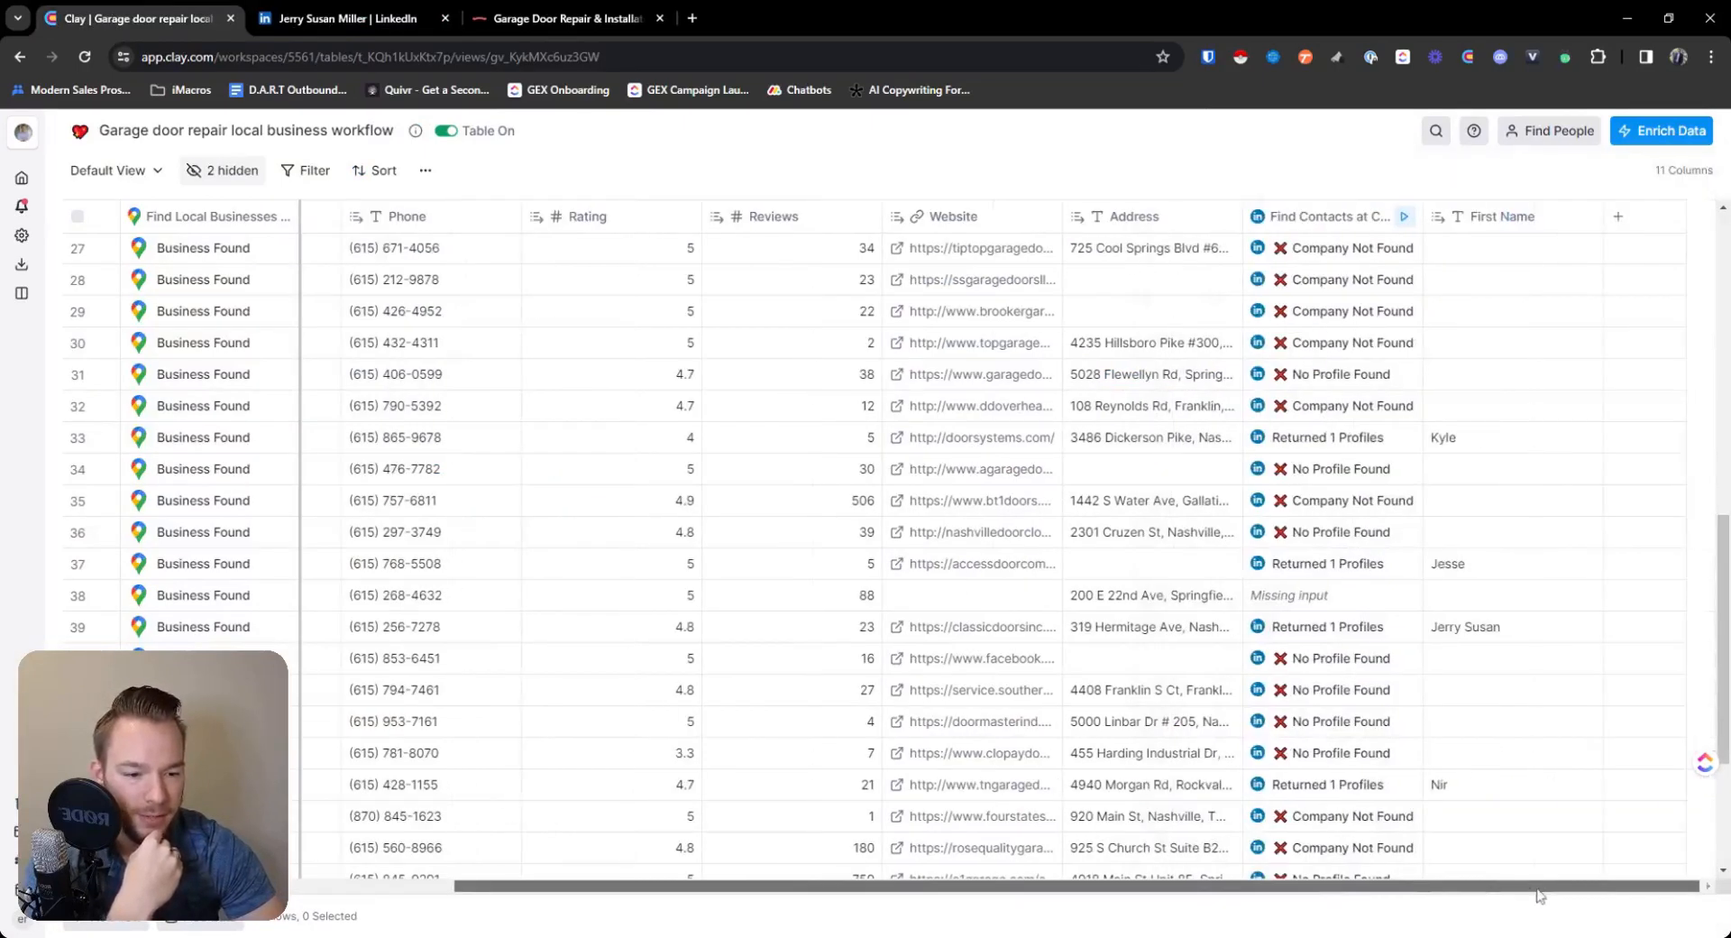
pyautogui.click(1324, 442)
pyautogui.click(1364, 280)
pyautogui.click(1359, 309)
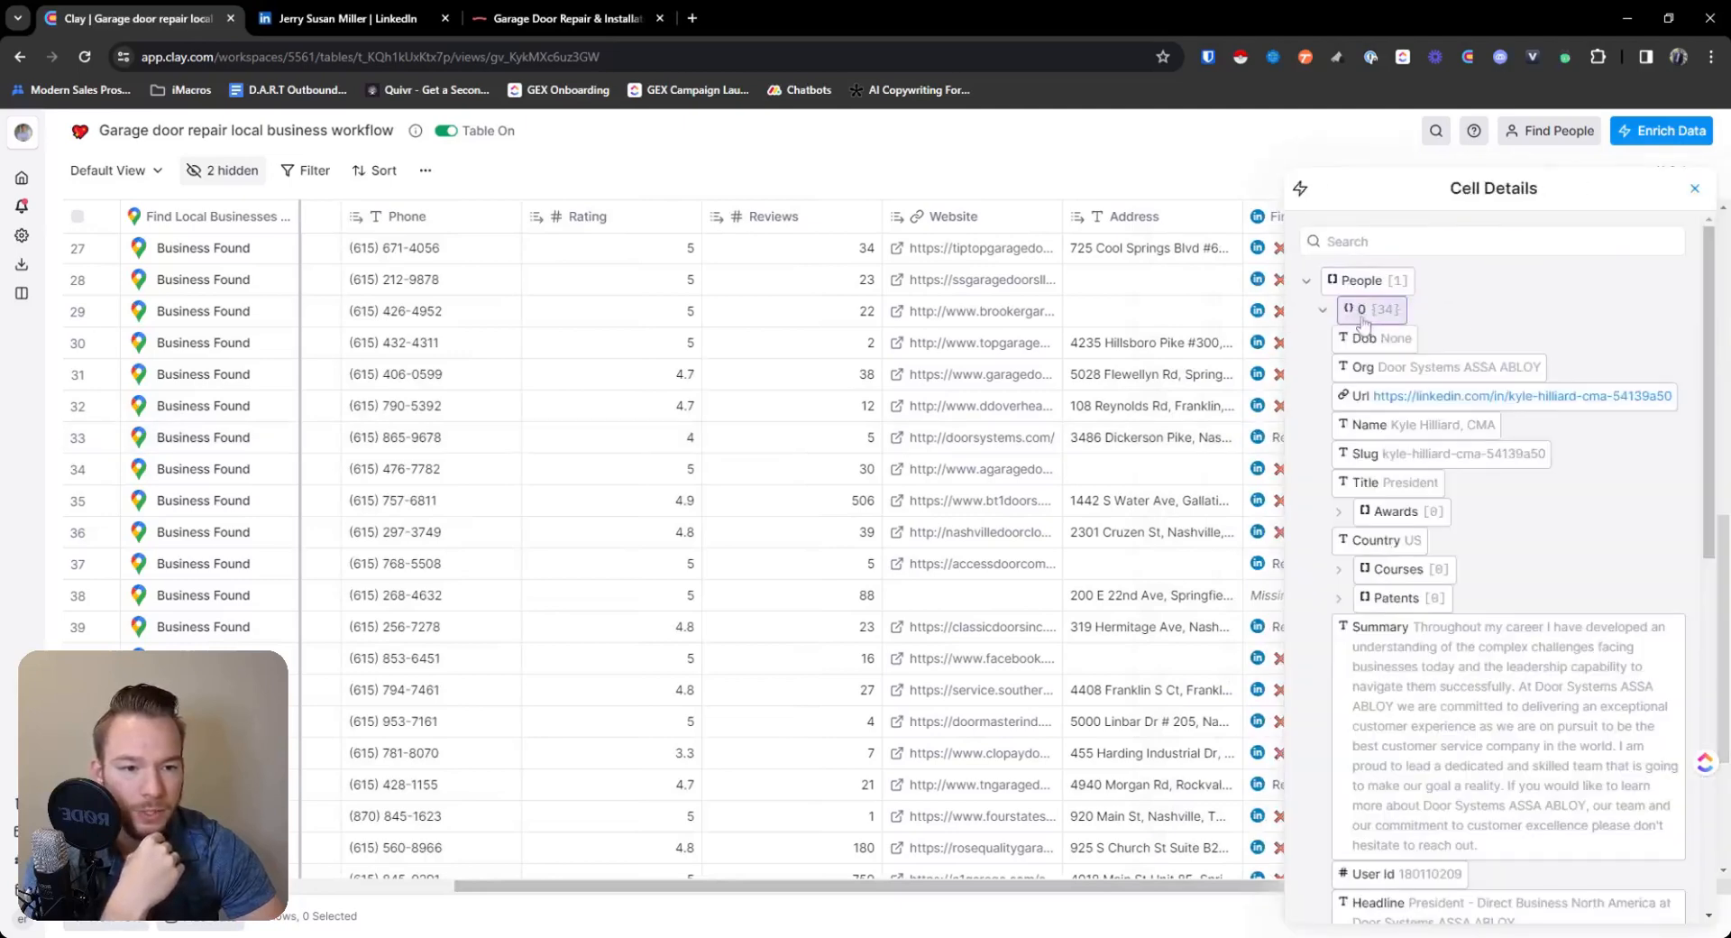
pyautogui.scroll(-7, 1363, 324)
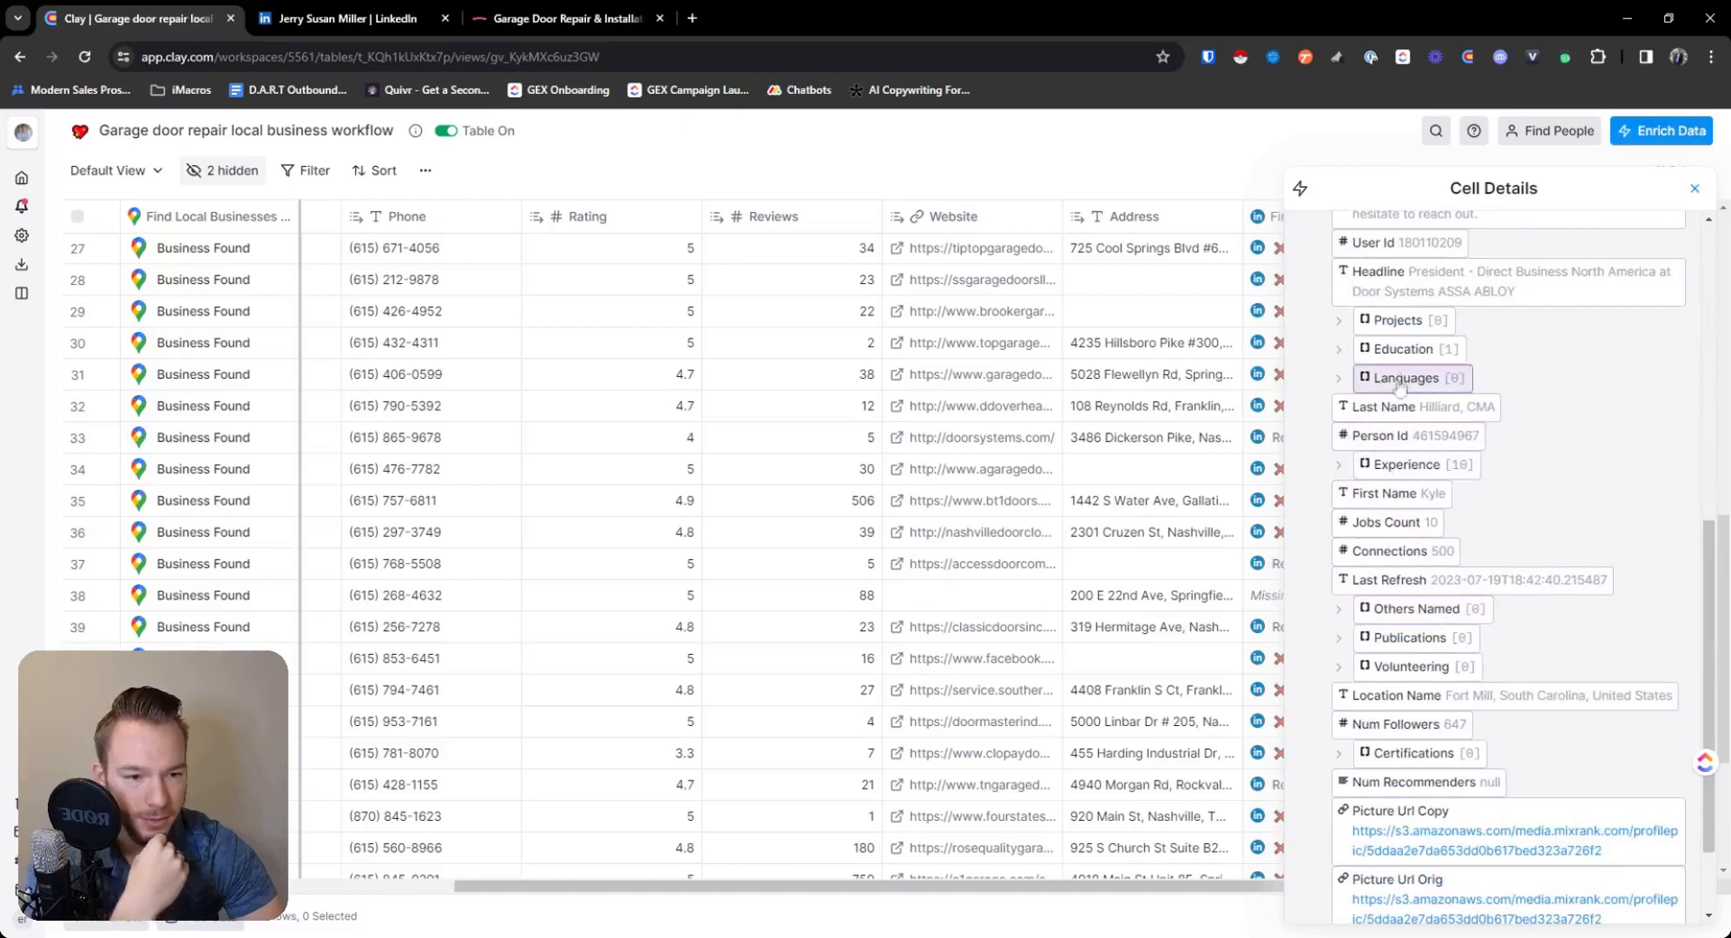
pyautogui.scroll(6, 1406, 422)
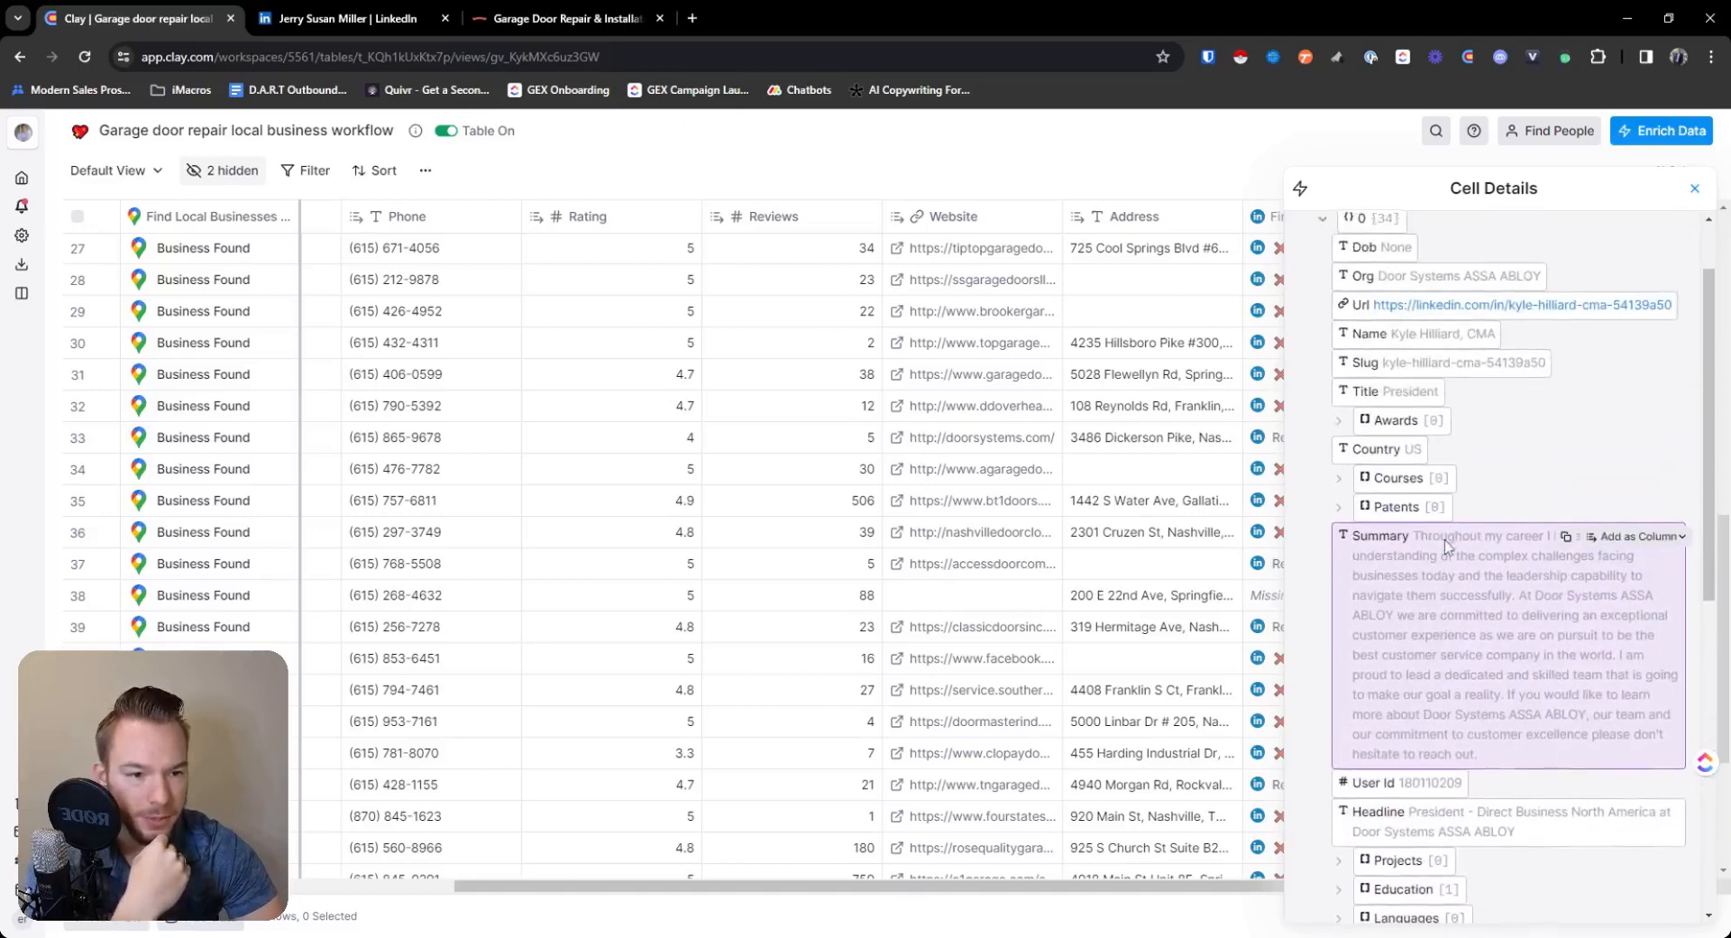
pyautogui.scroll(-6, 1446, 547)
pyautogui.moveTo(1446, 548)
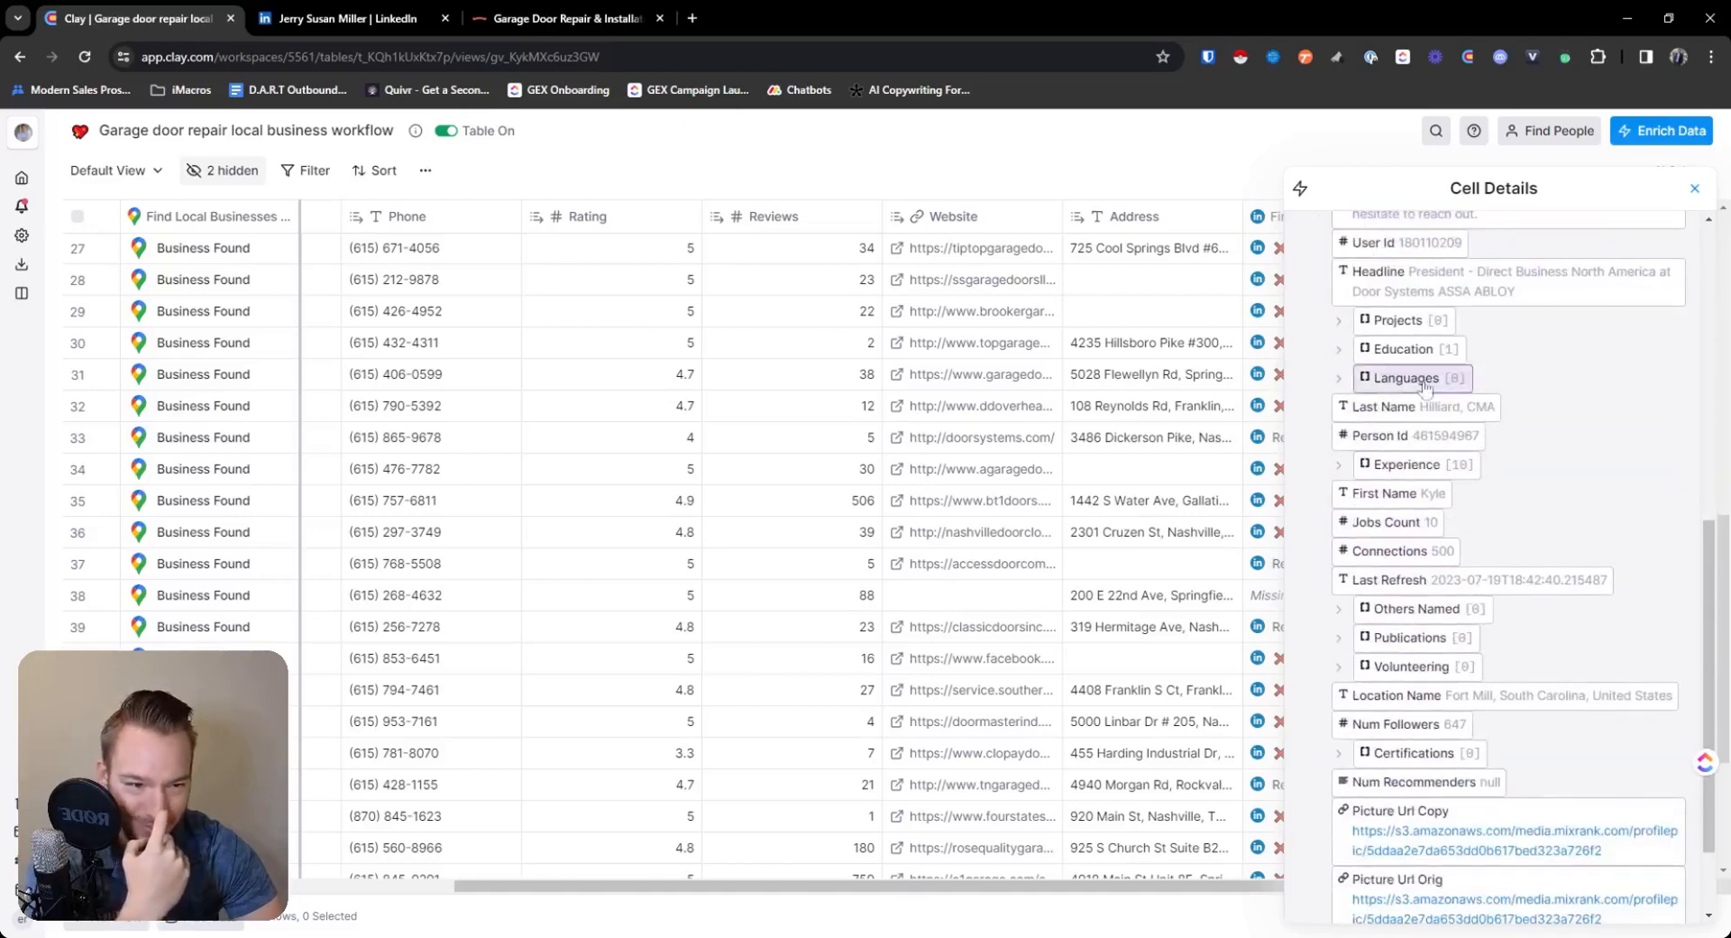
# Add the Last Name field from row 33's contact result to the table as a new column.
pyautogui.click(1633, 407)
pyautogui.click(1588, 476)
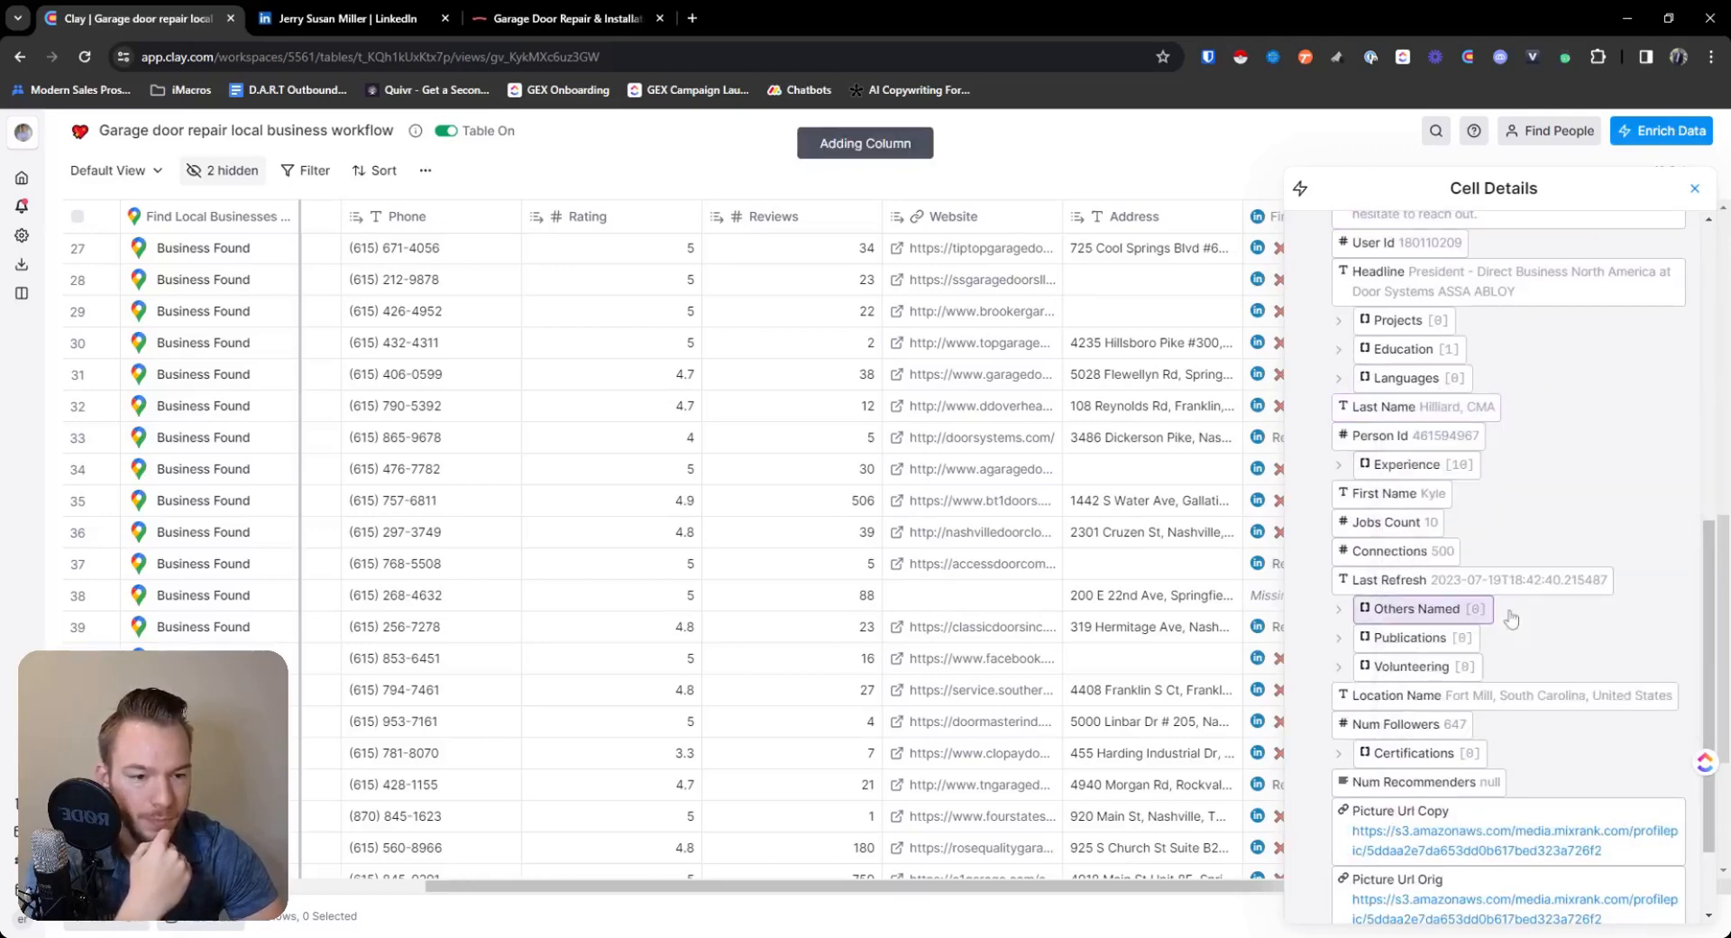
pyautogui.click(1695, 188)
pyautogui.hscroll(2, 1443, 446)
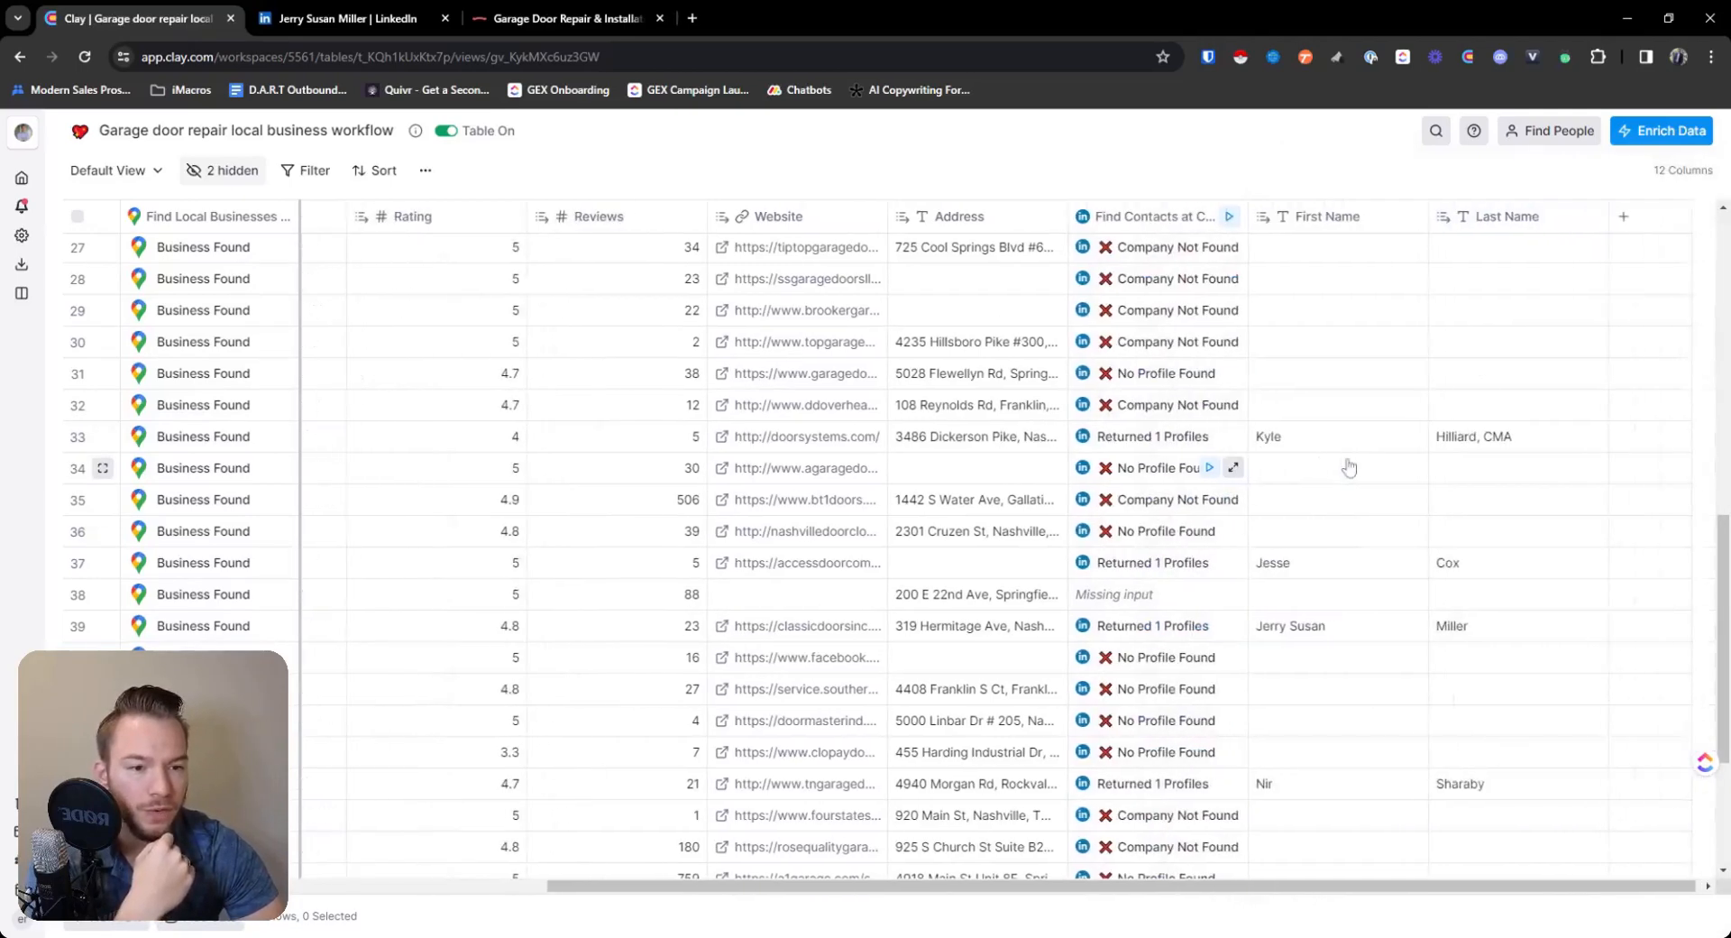
# Add Prospeo's Find Work Email enrichment using your own Prospeo API key account, with the First Name column as Full Name input.
pyautogui.click(1619, 216)
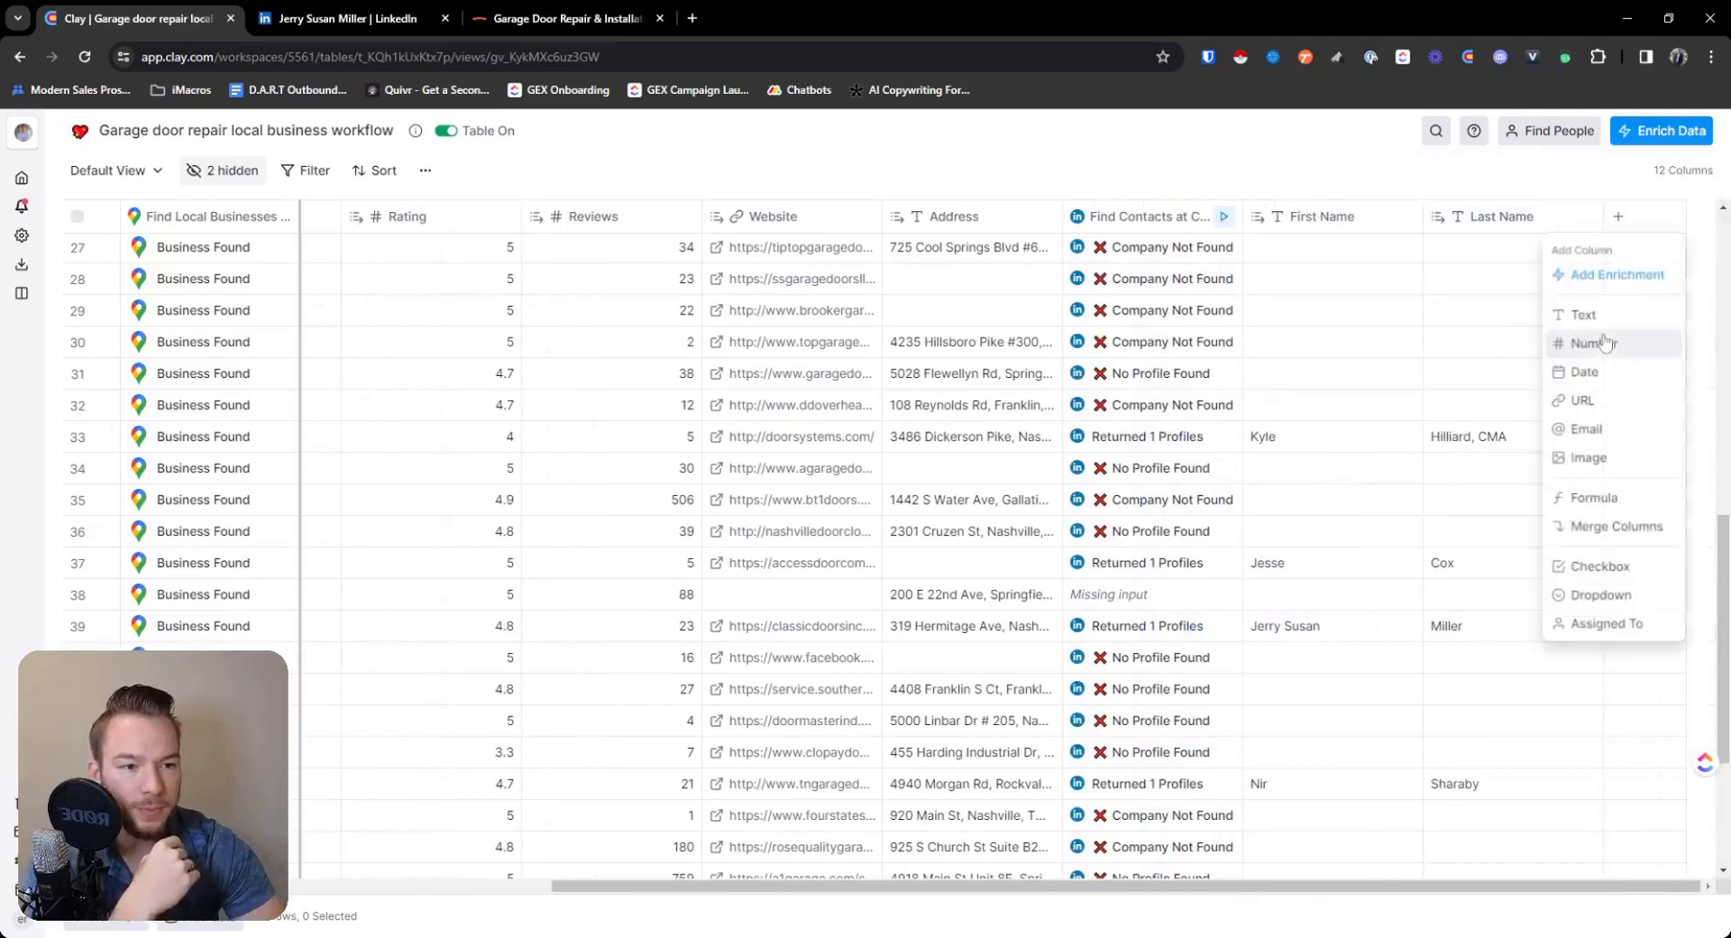
pyautogui.click(1617, 275)
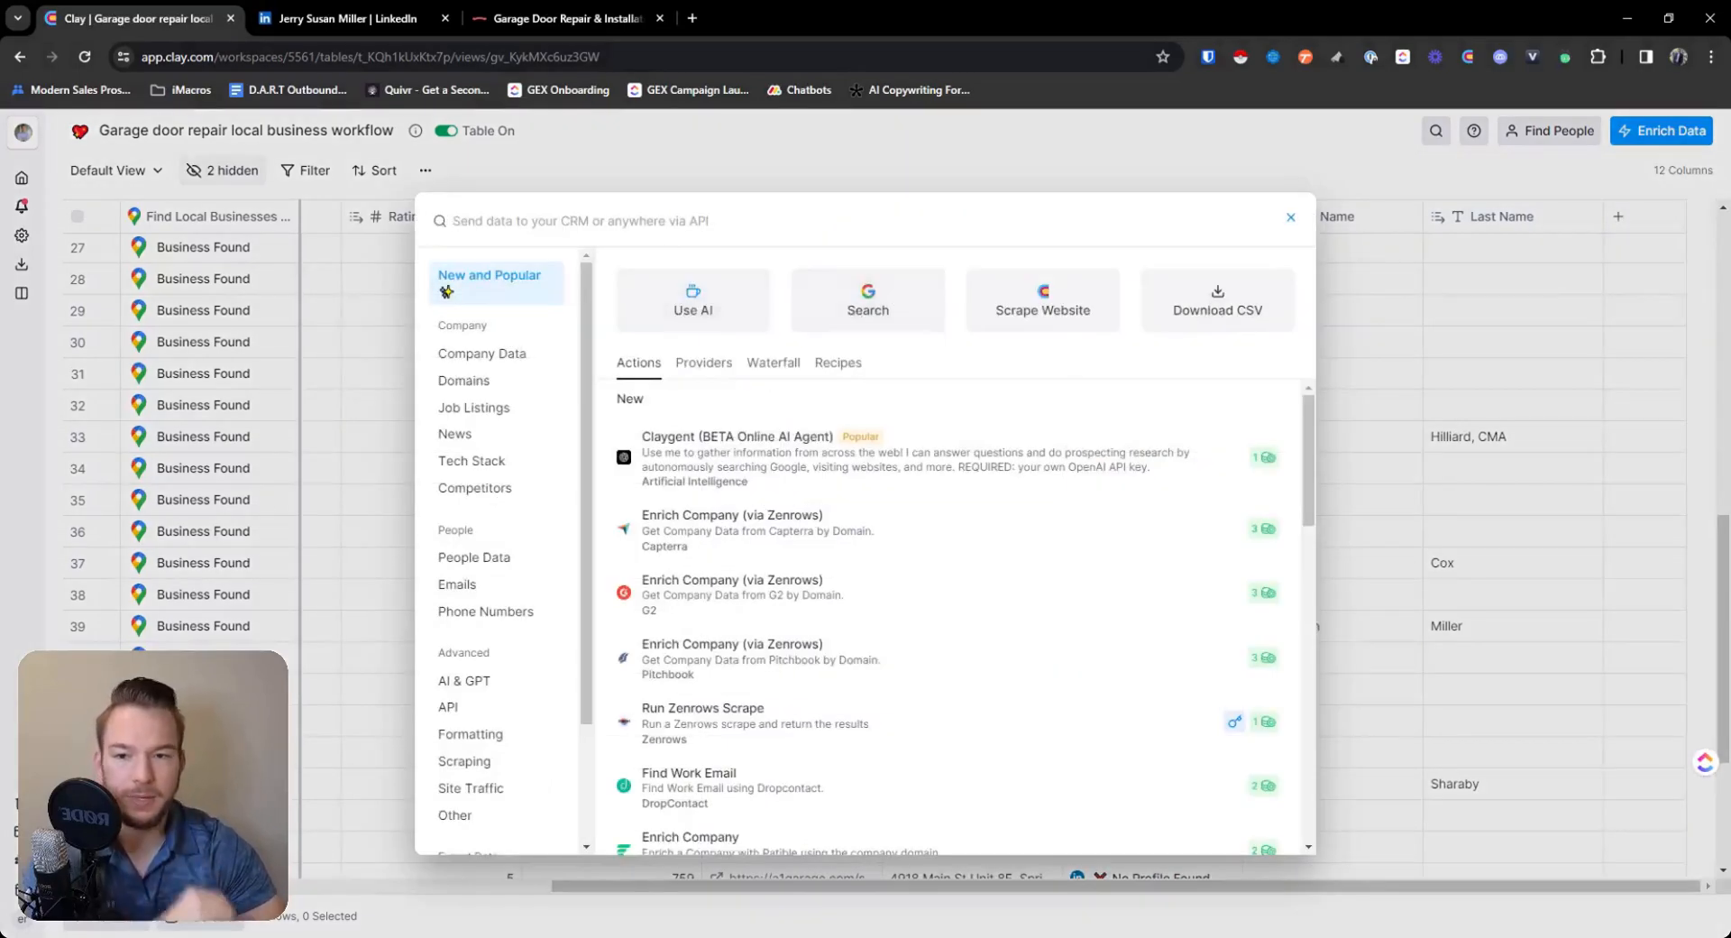
pyautogui.write('prospeo')
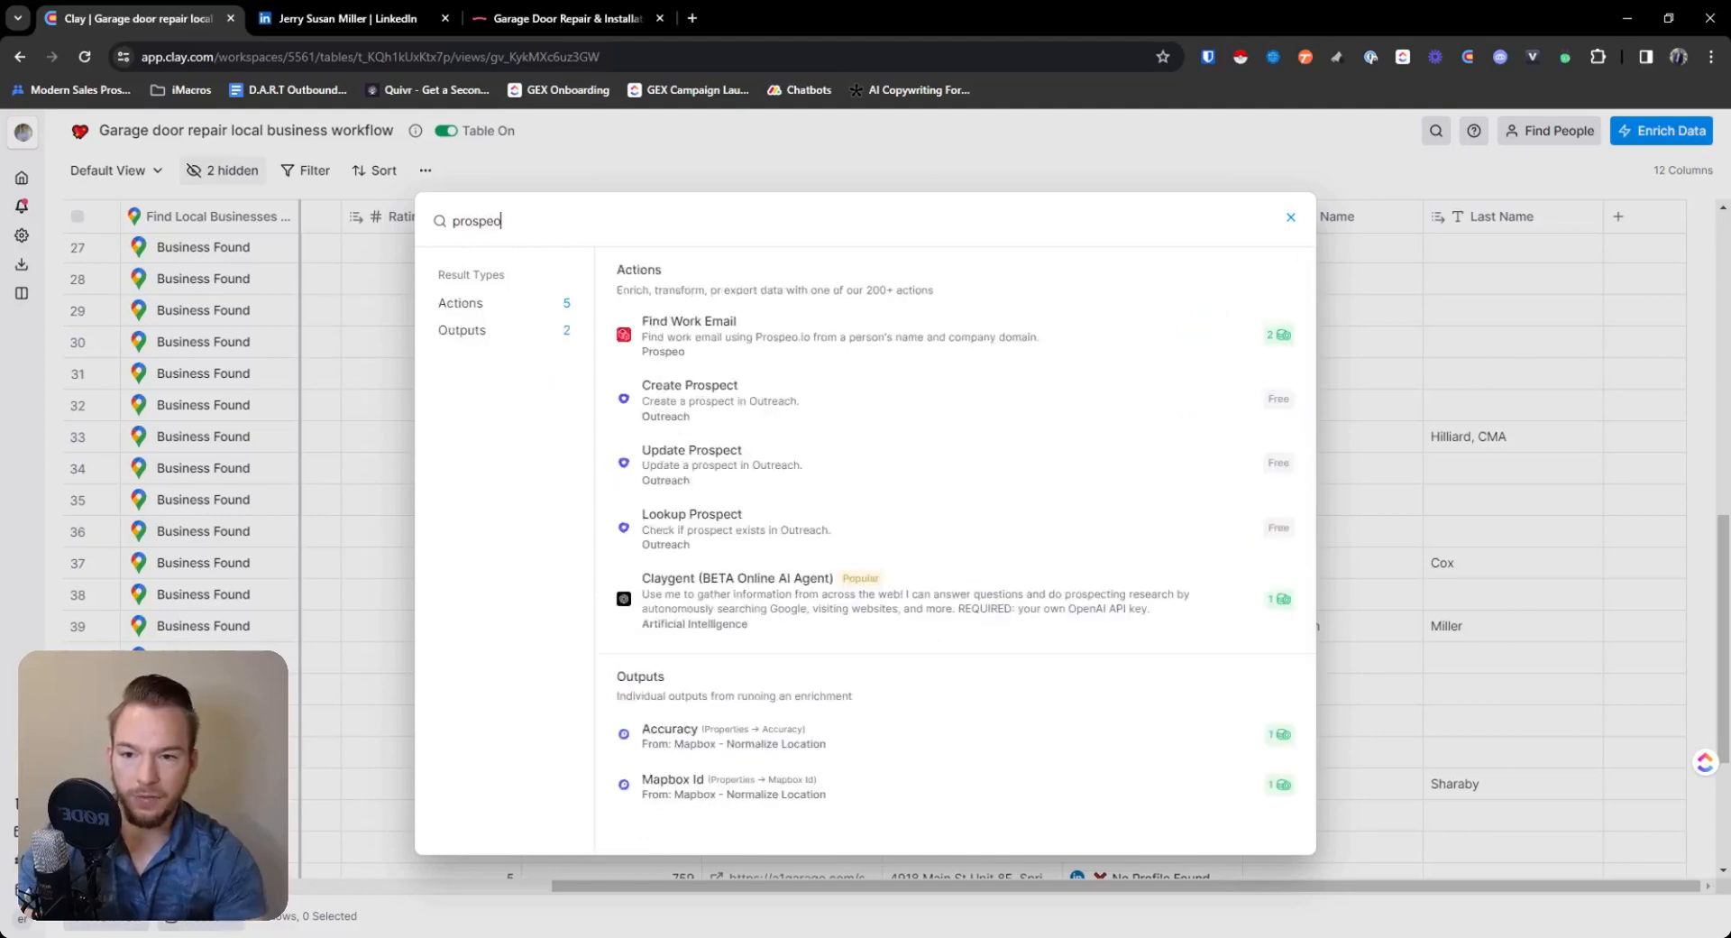
pyautogui.click(765, 332)
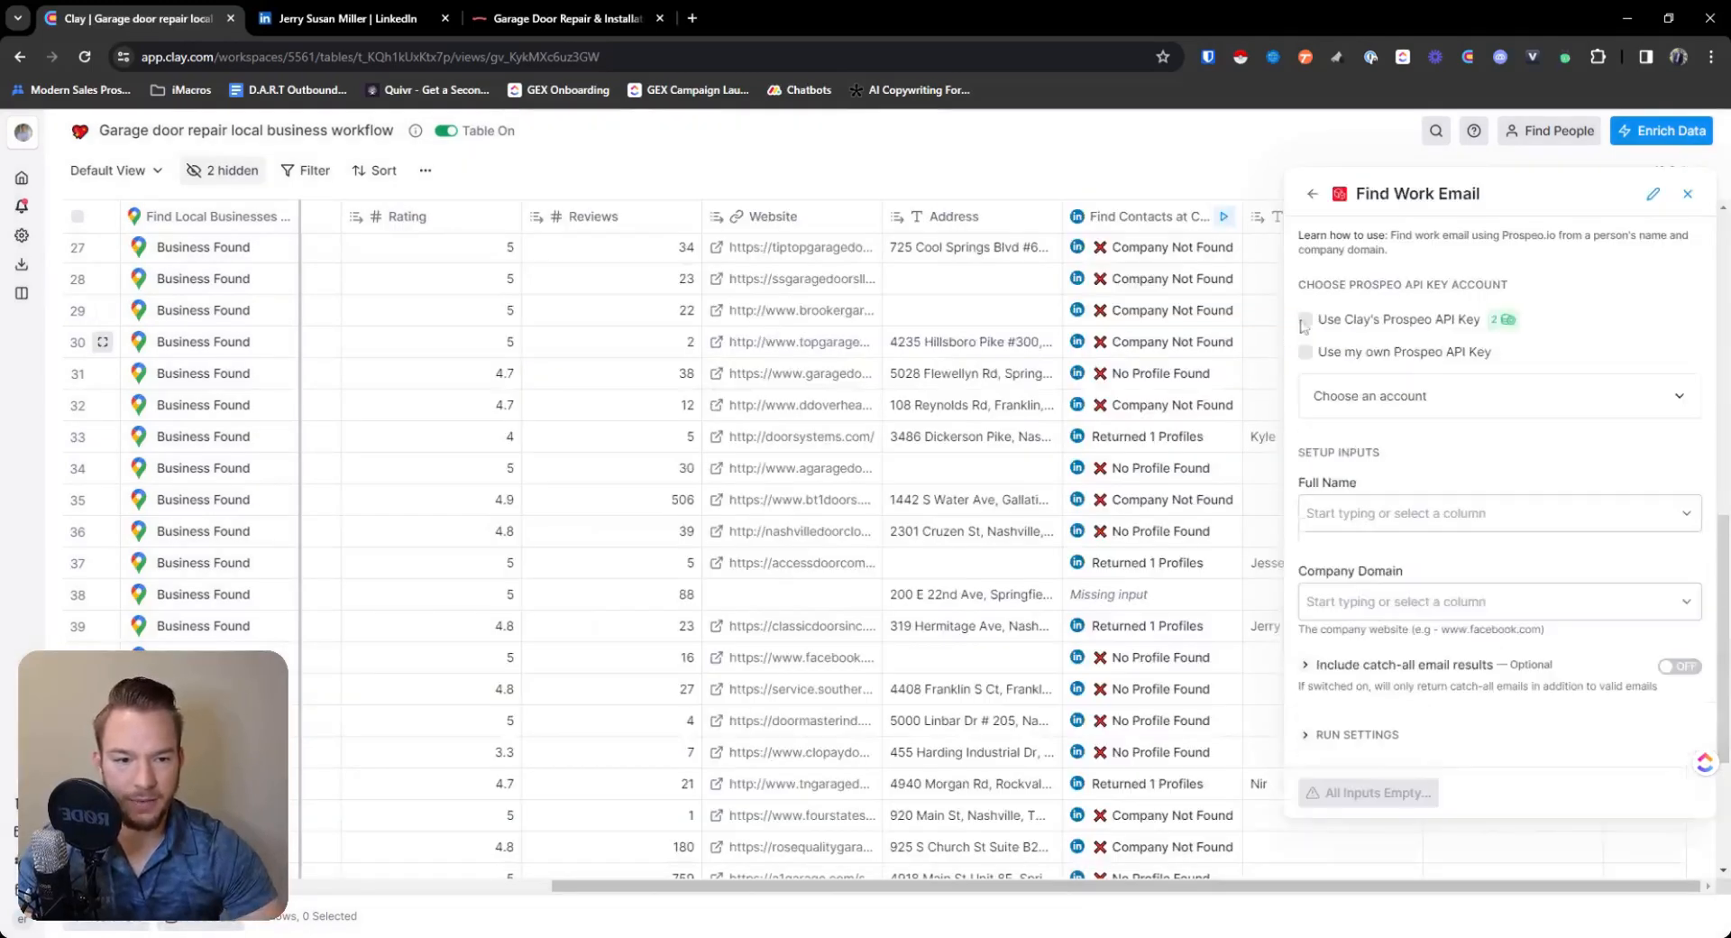
pyautogui.click(1398, 354)
pyautogui.click(1402, 516)
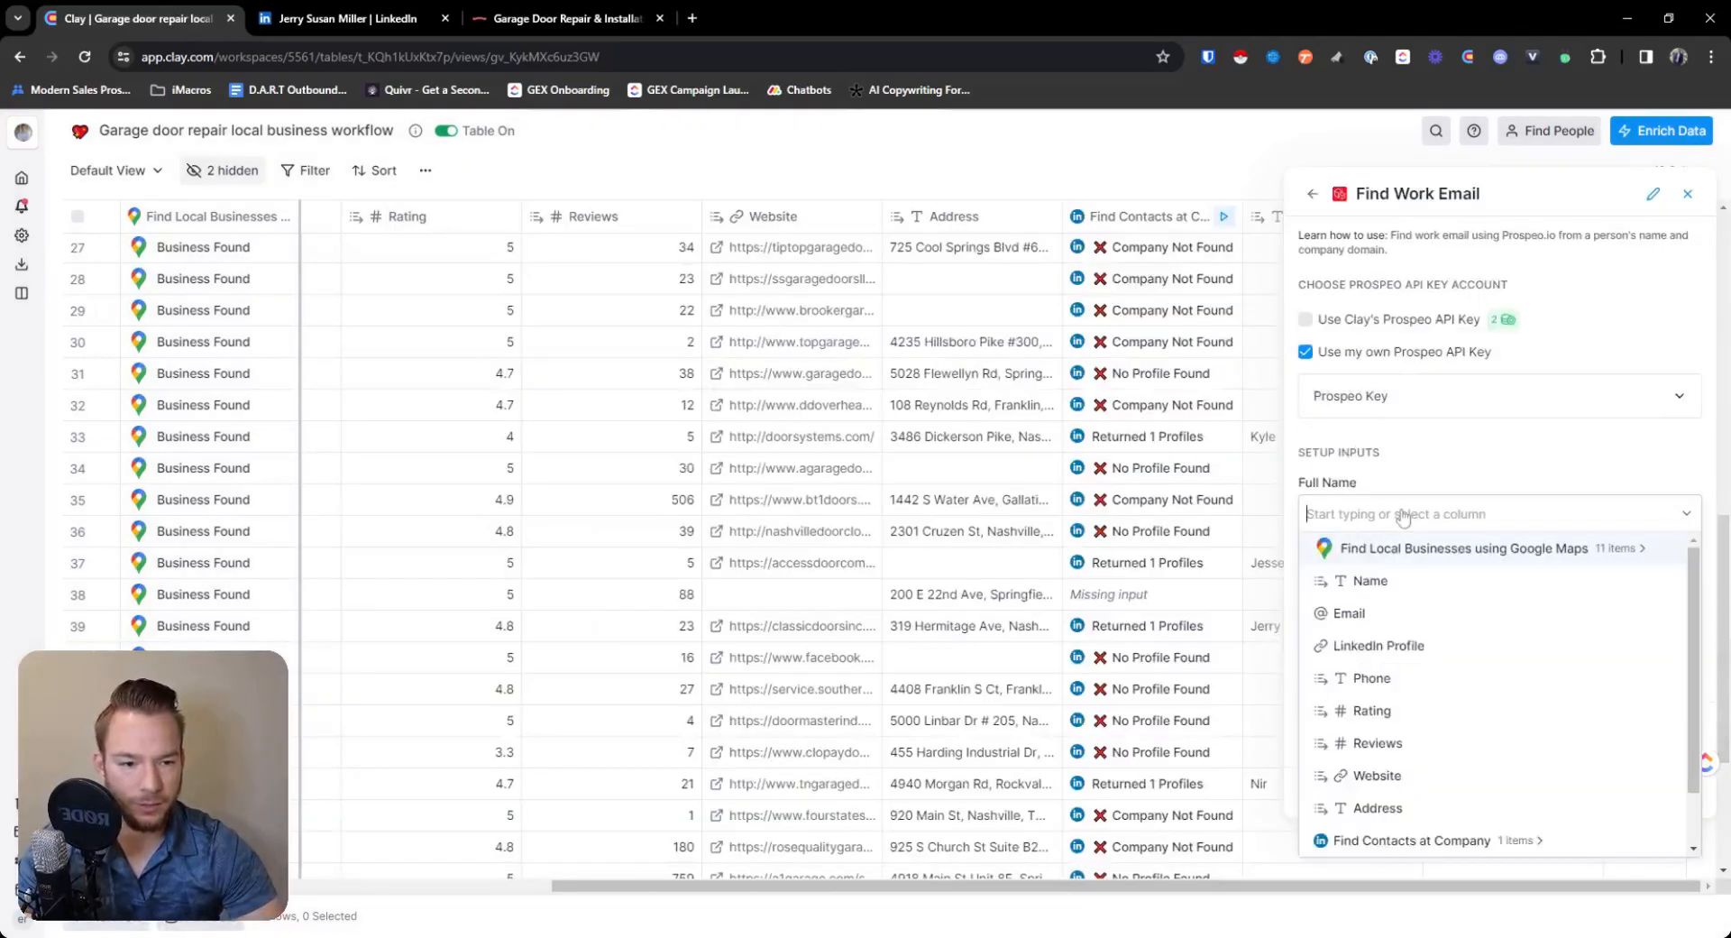
pyautogui.scroll(-2, 1406, 667)
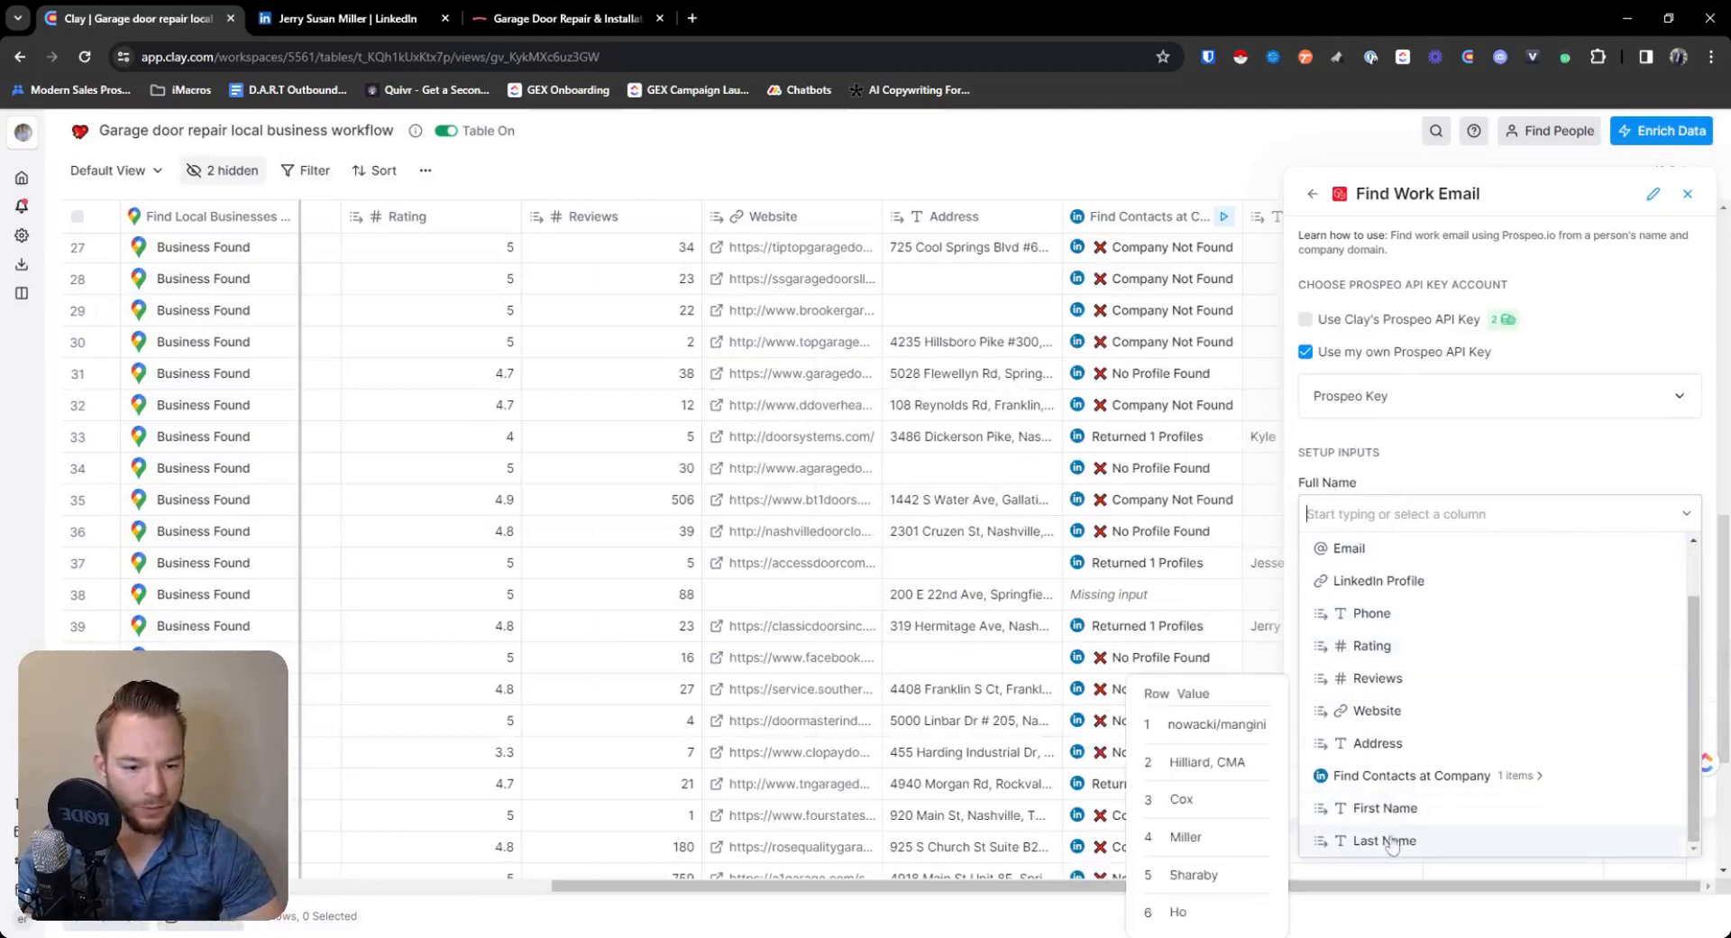
pyautogui.click(1386, 808)
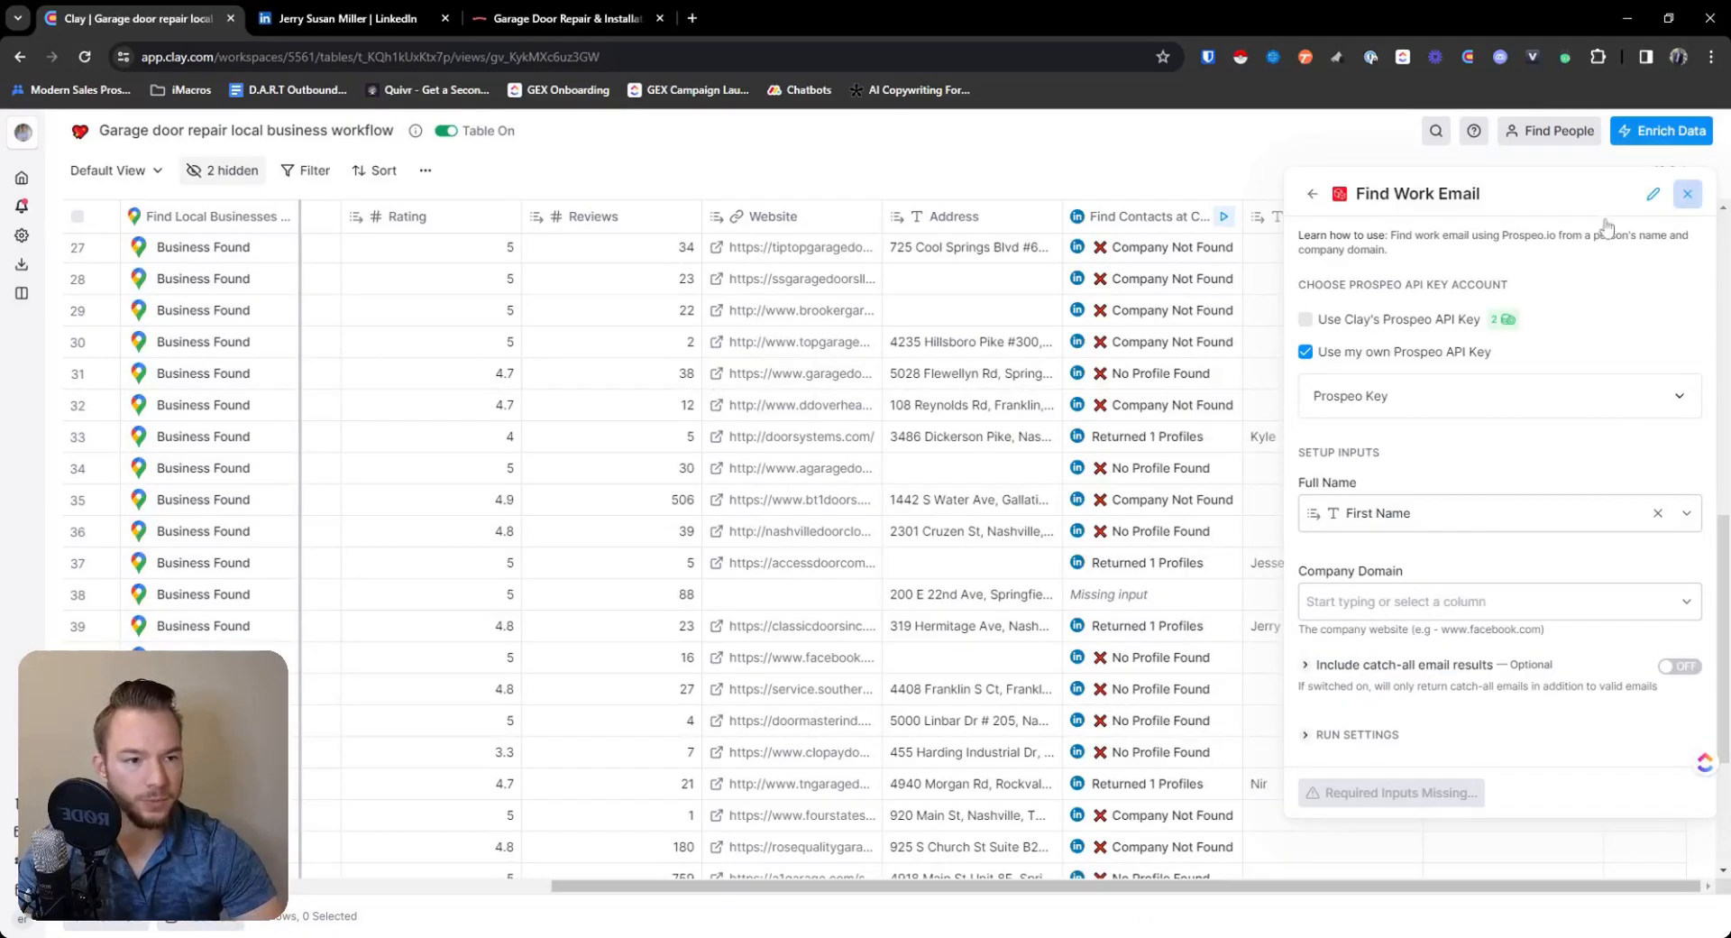
pyautogui.click(1687, 193)
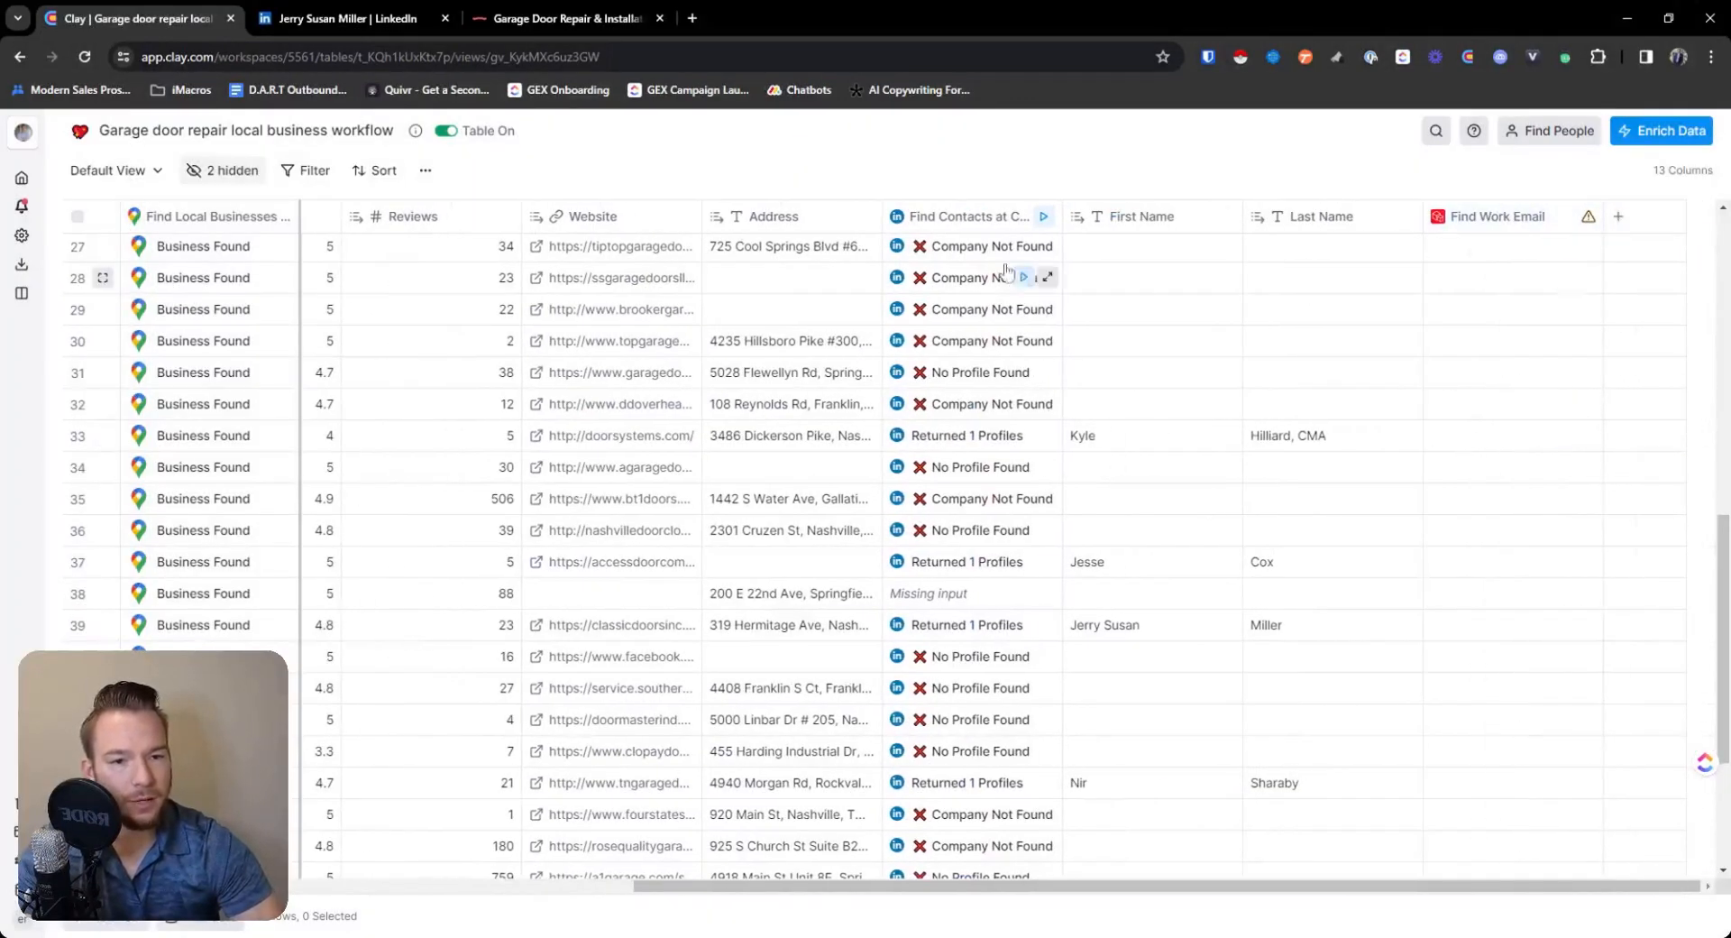
# Add the Name field from row 33's contact result to the table as a new column named Name (1).
pyautogui.click(1047, 435)
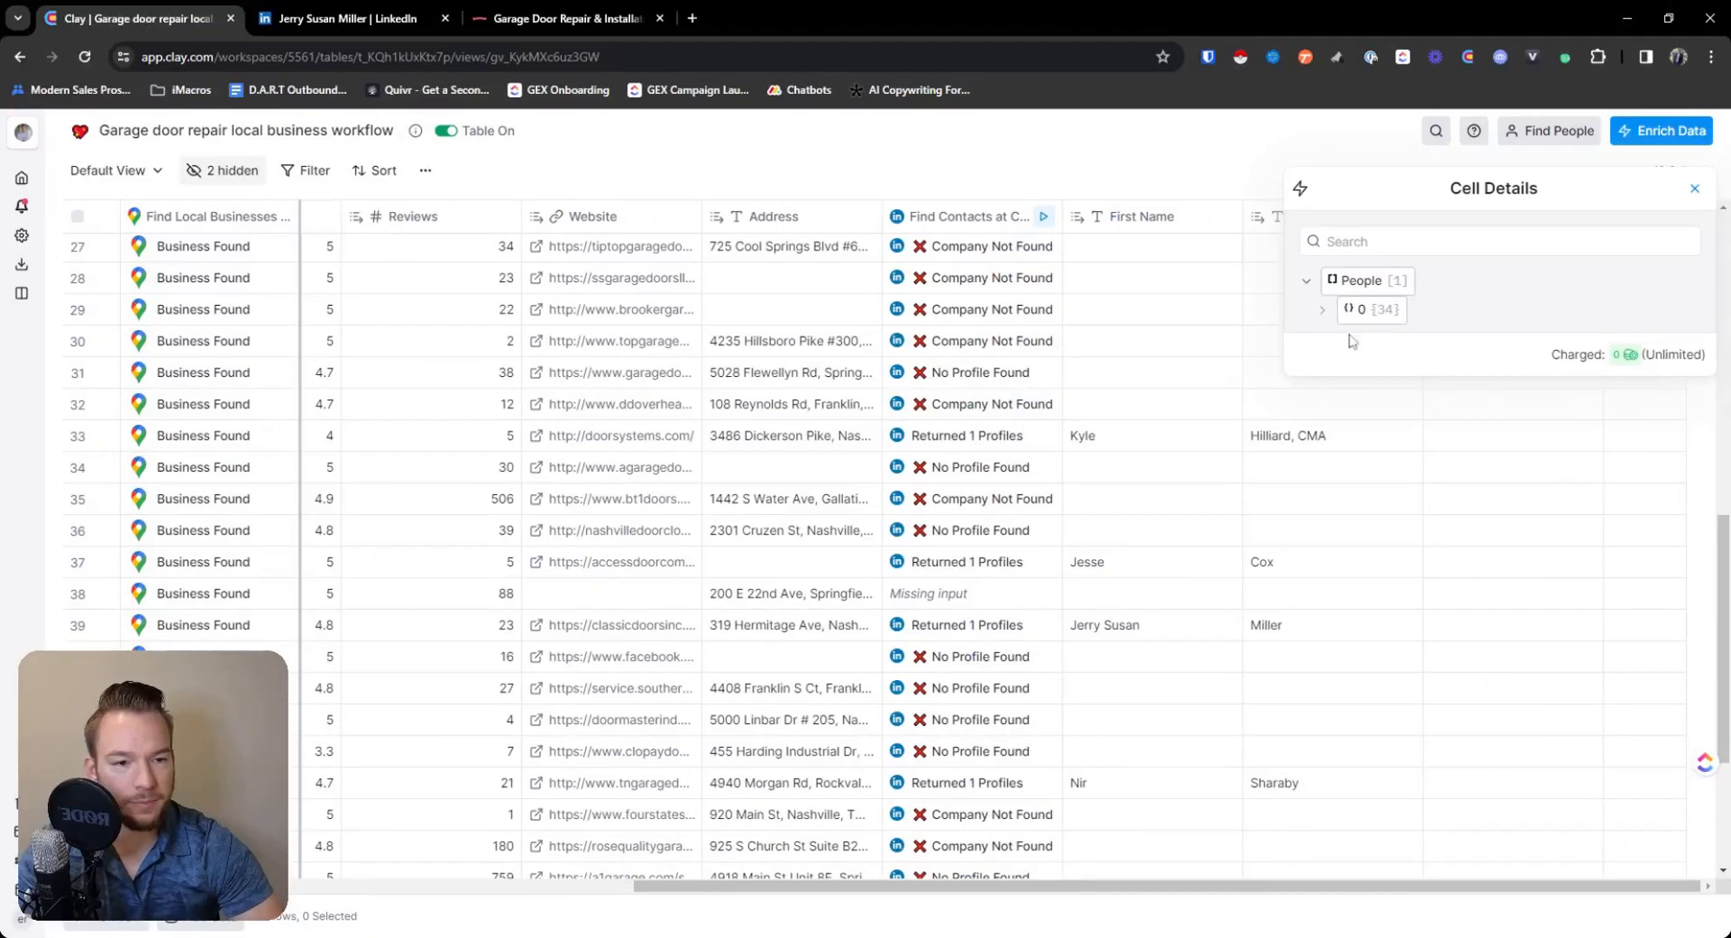
pyautogui.click(1366, 309)
pyautogui.moveTo(1587, 442)
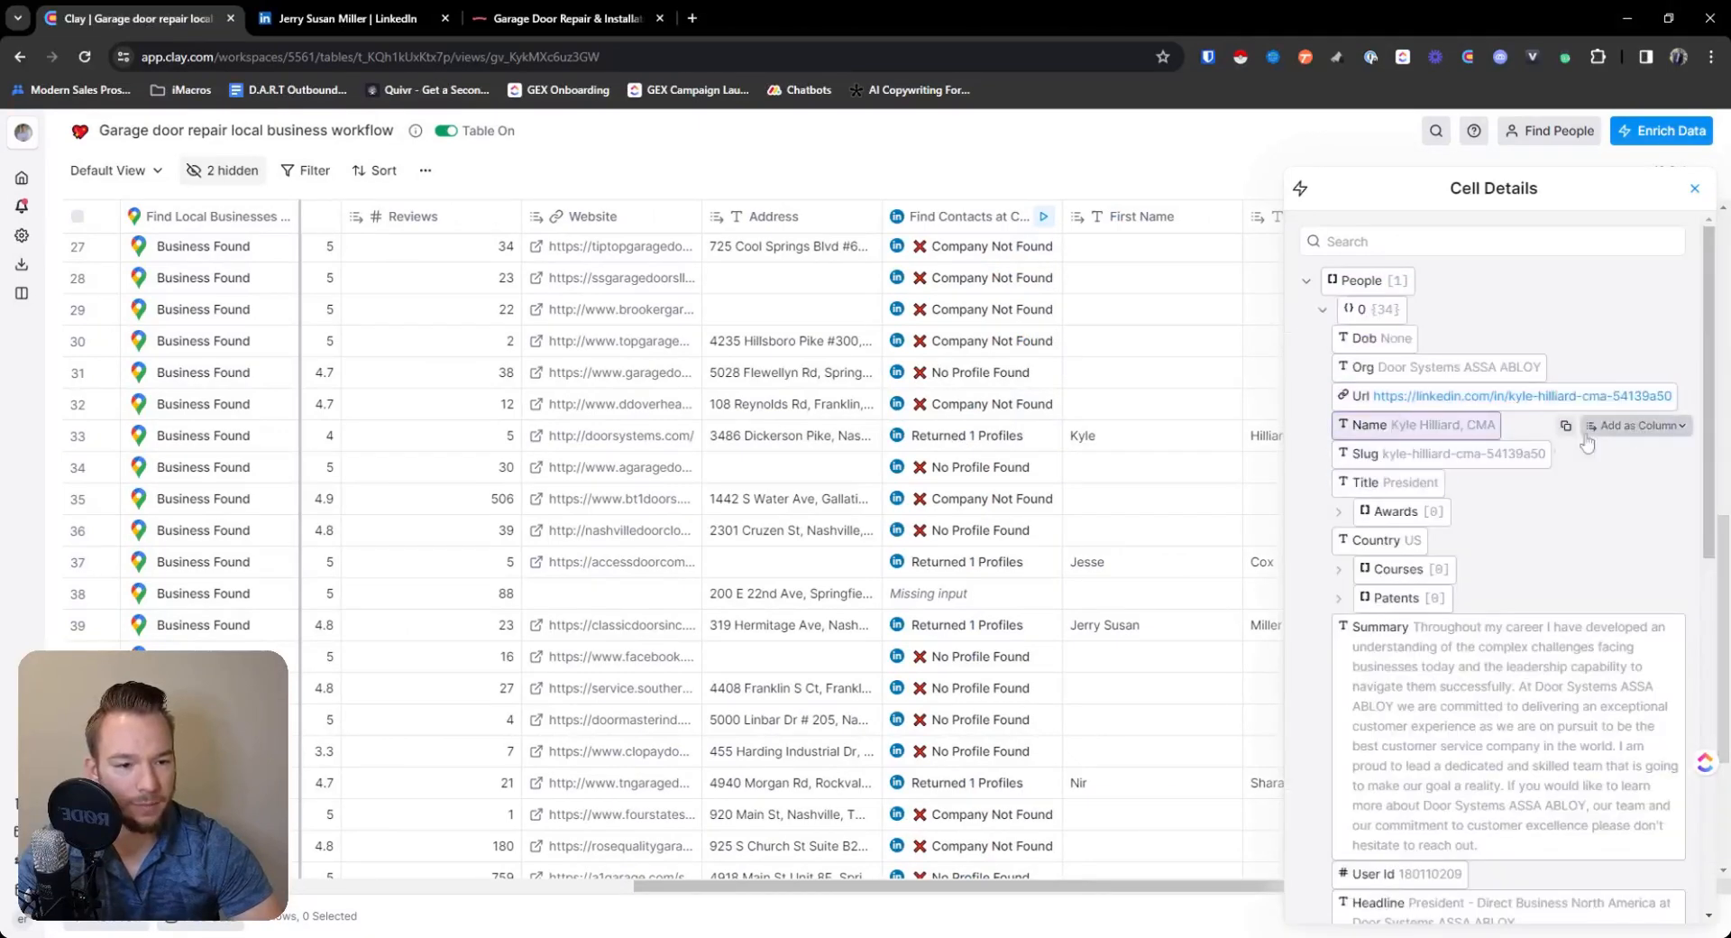
pyautogui.click(1637, 425)
pyautogui.click(1631, 480)
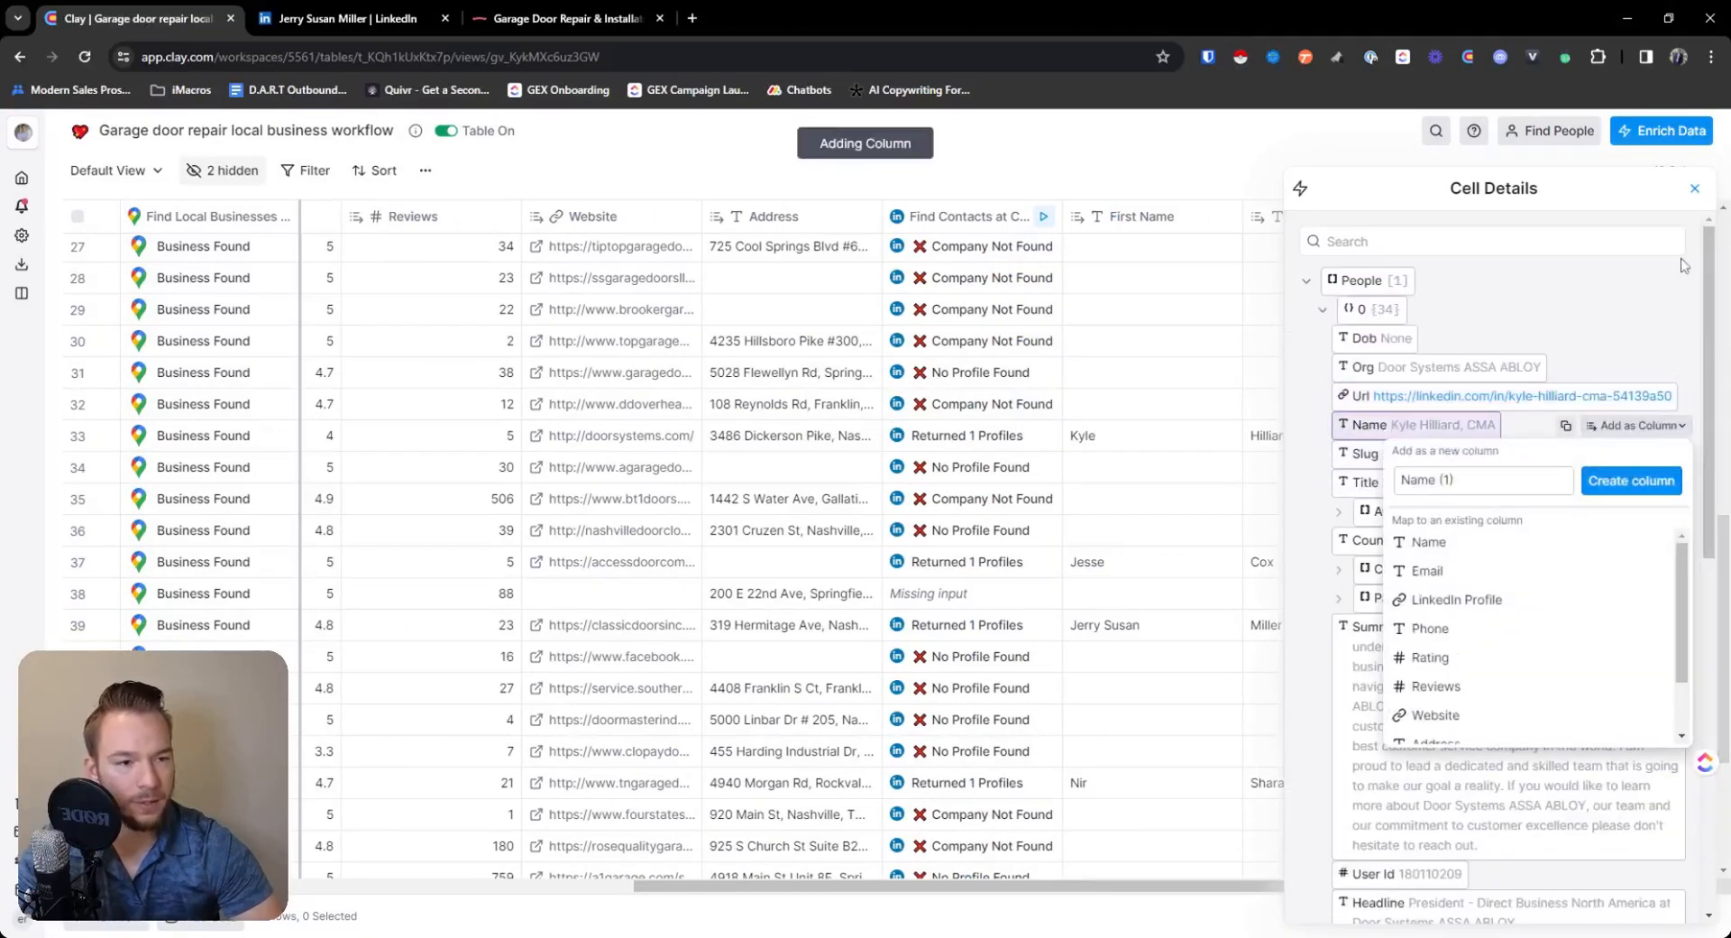
pyautogui.click(1695, 188)
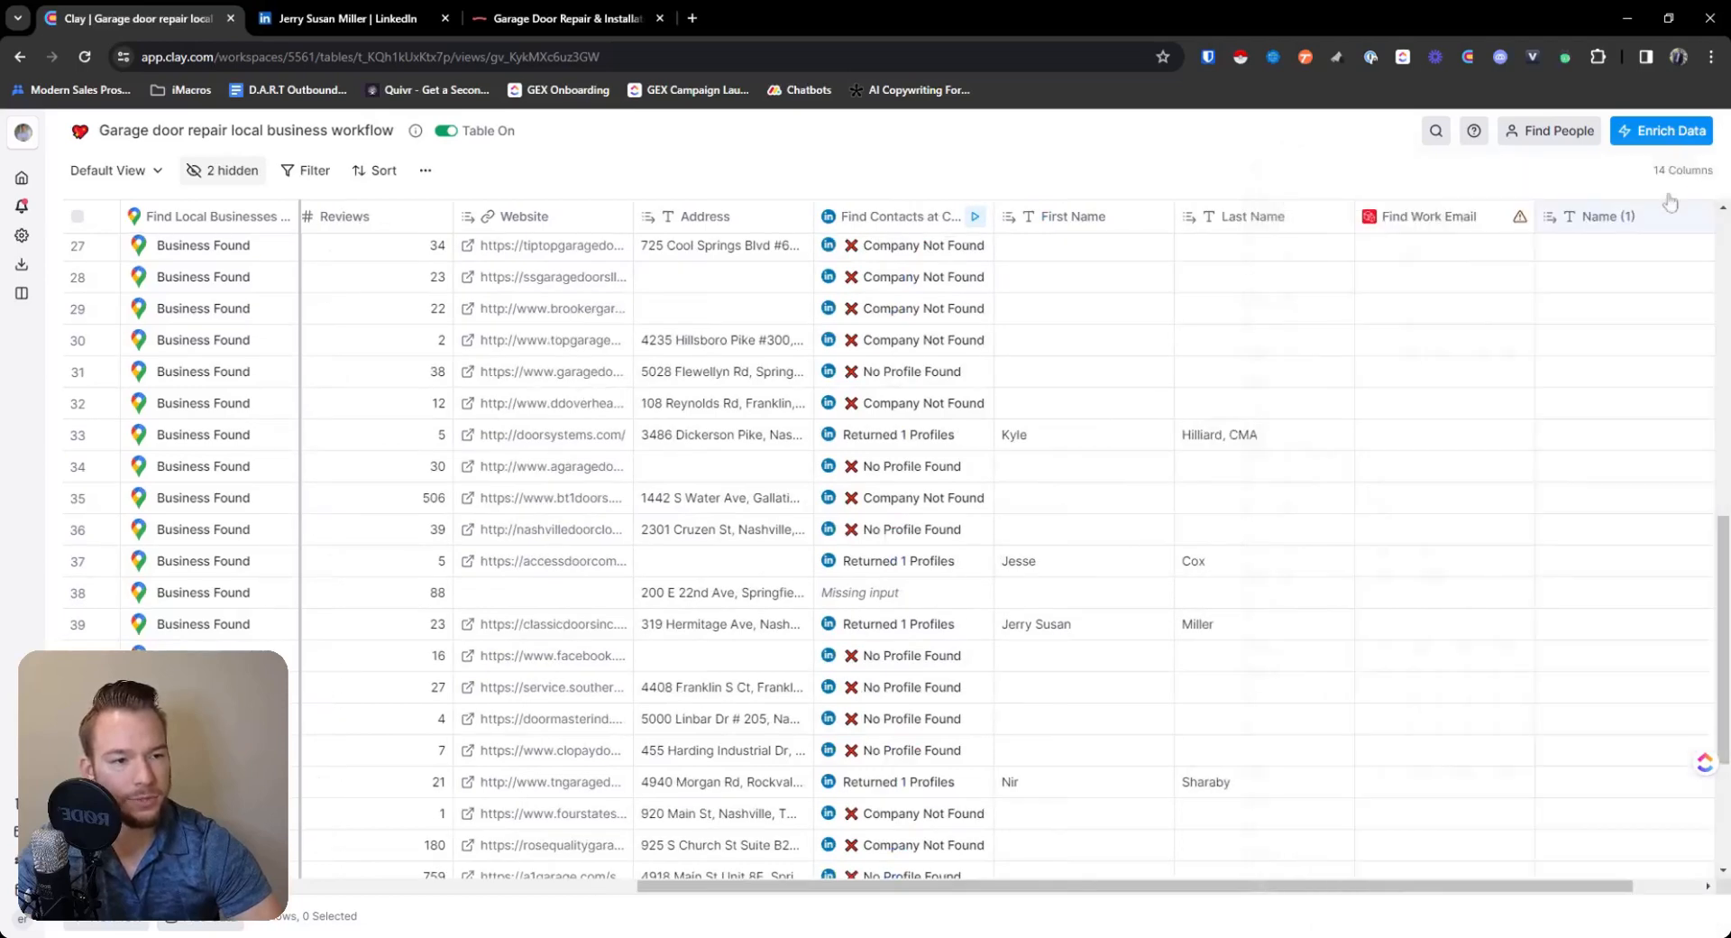
# Edit the Find Work Email column so its Full Name input uses the Name (1) column.
pyautogui.click(1468, 224)
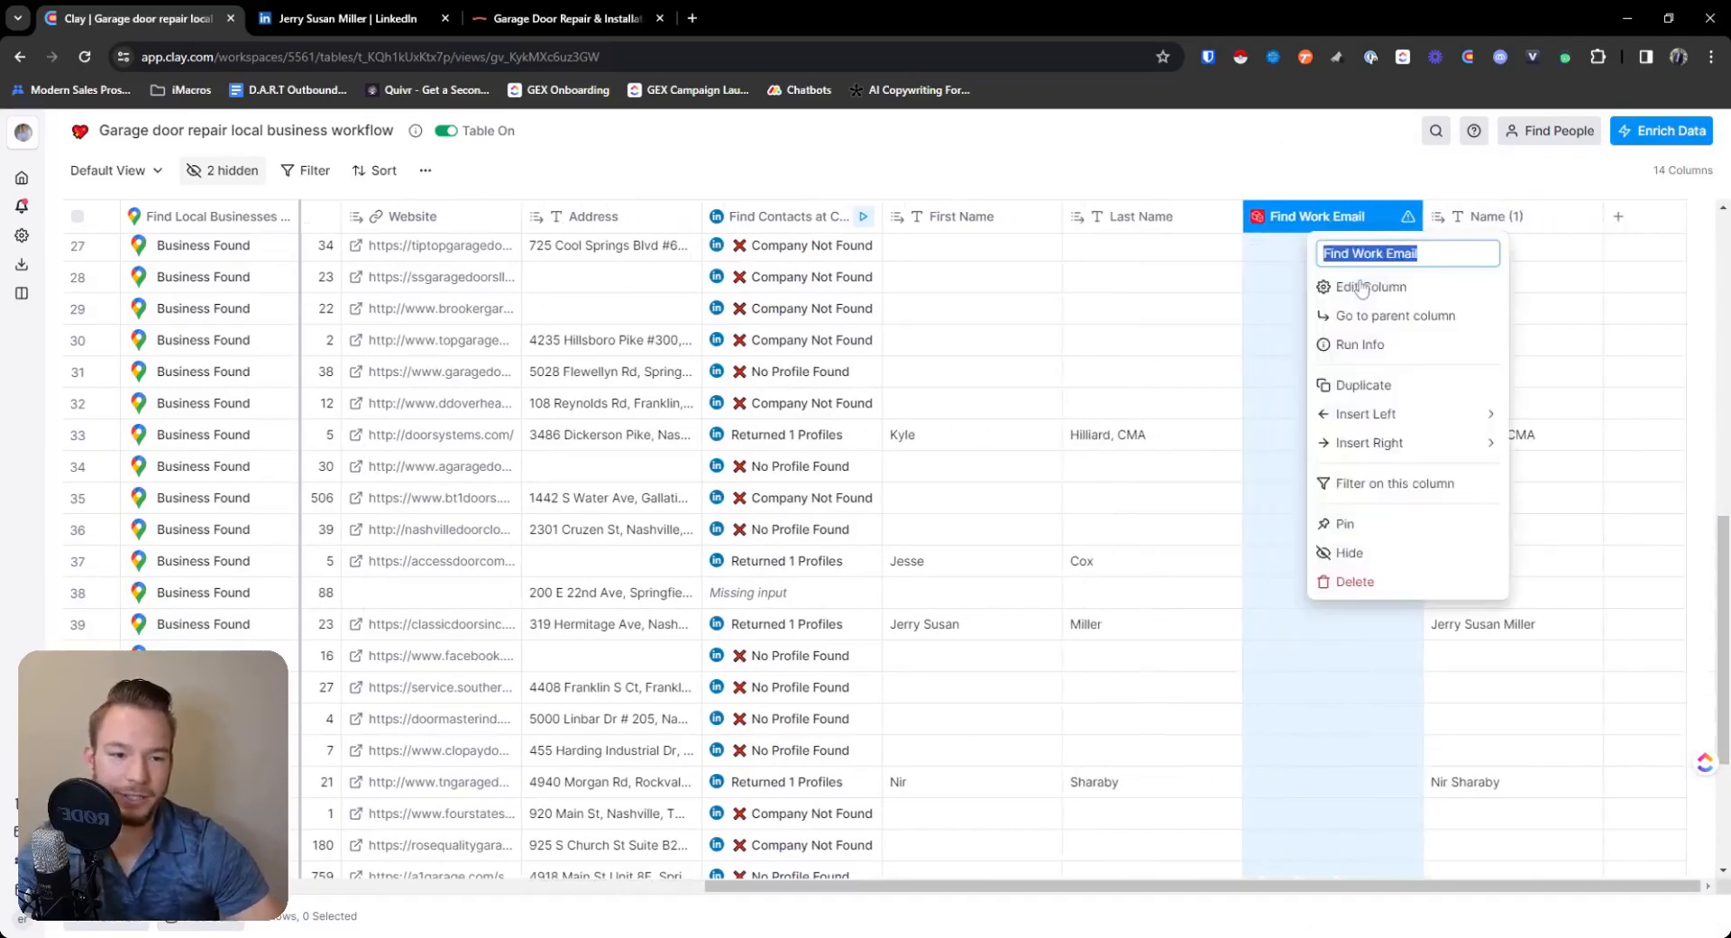
pyautogui.click(1369, 287)
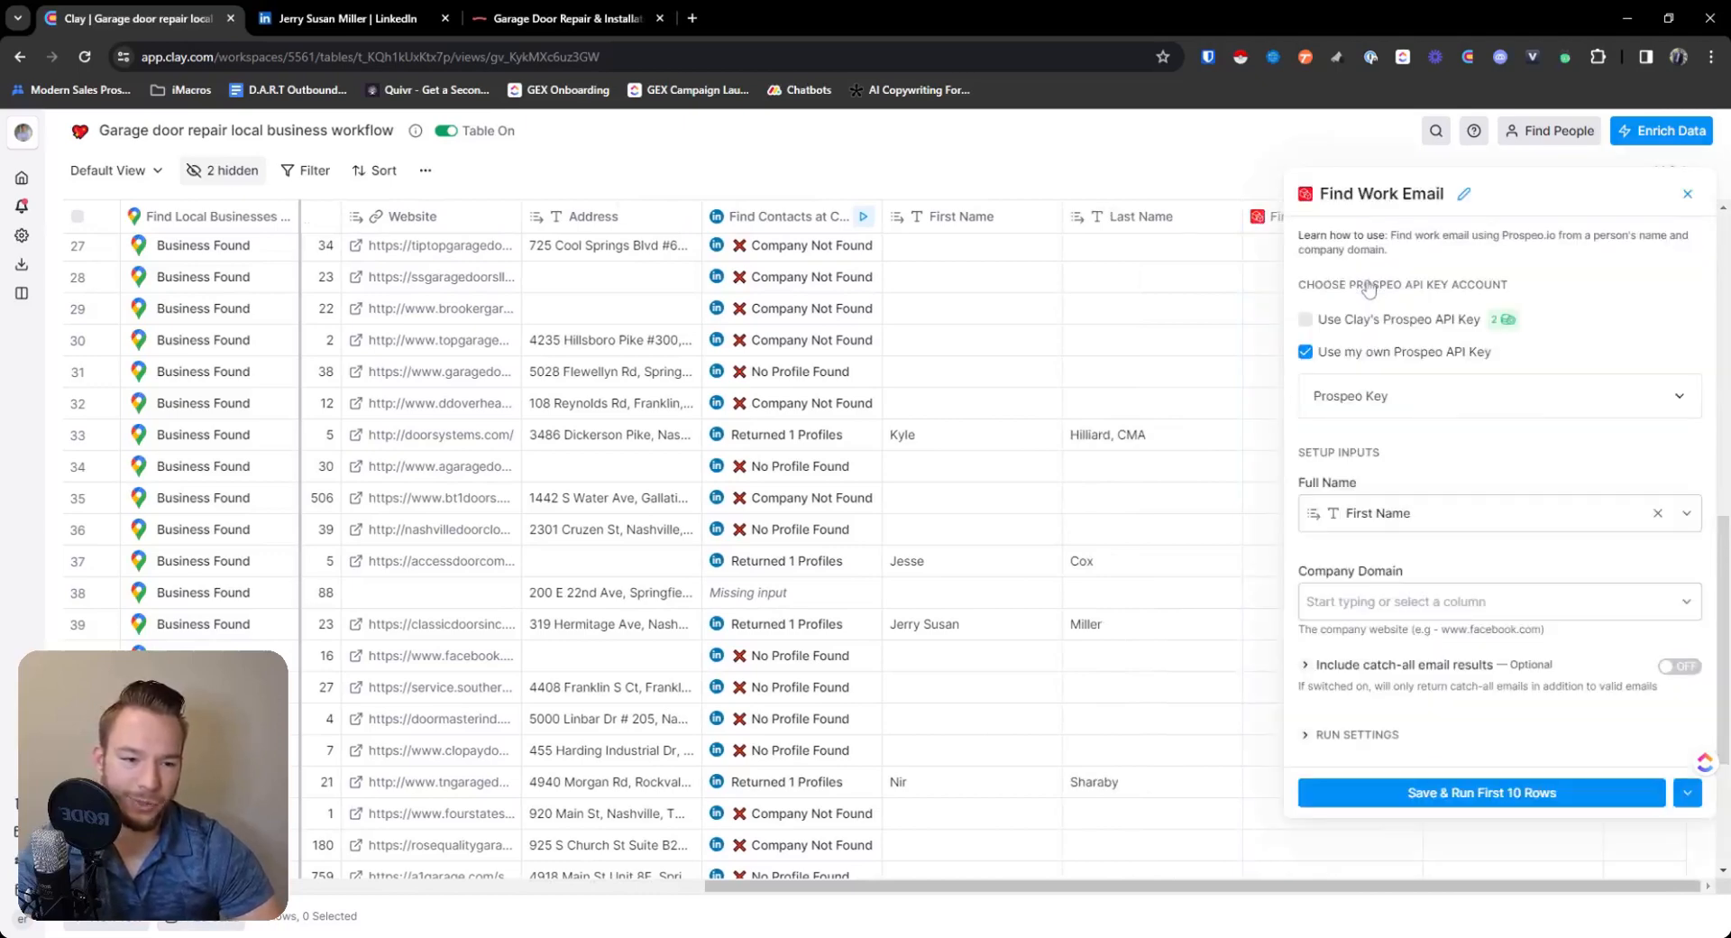
pyautogui.click(1374, 521)
pyautogui.scroll(-2, 1398, 794)
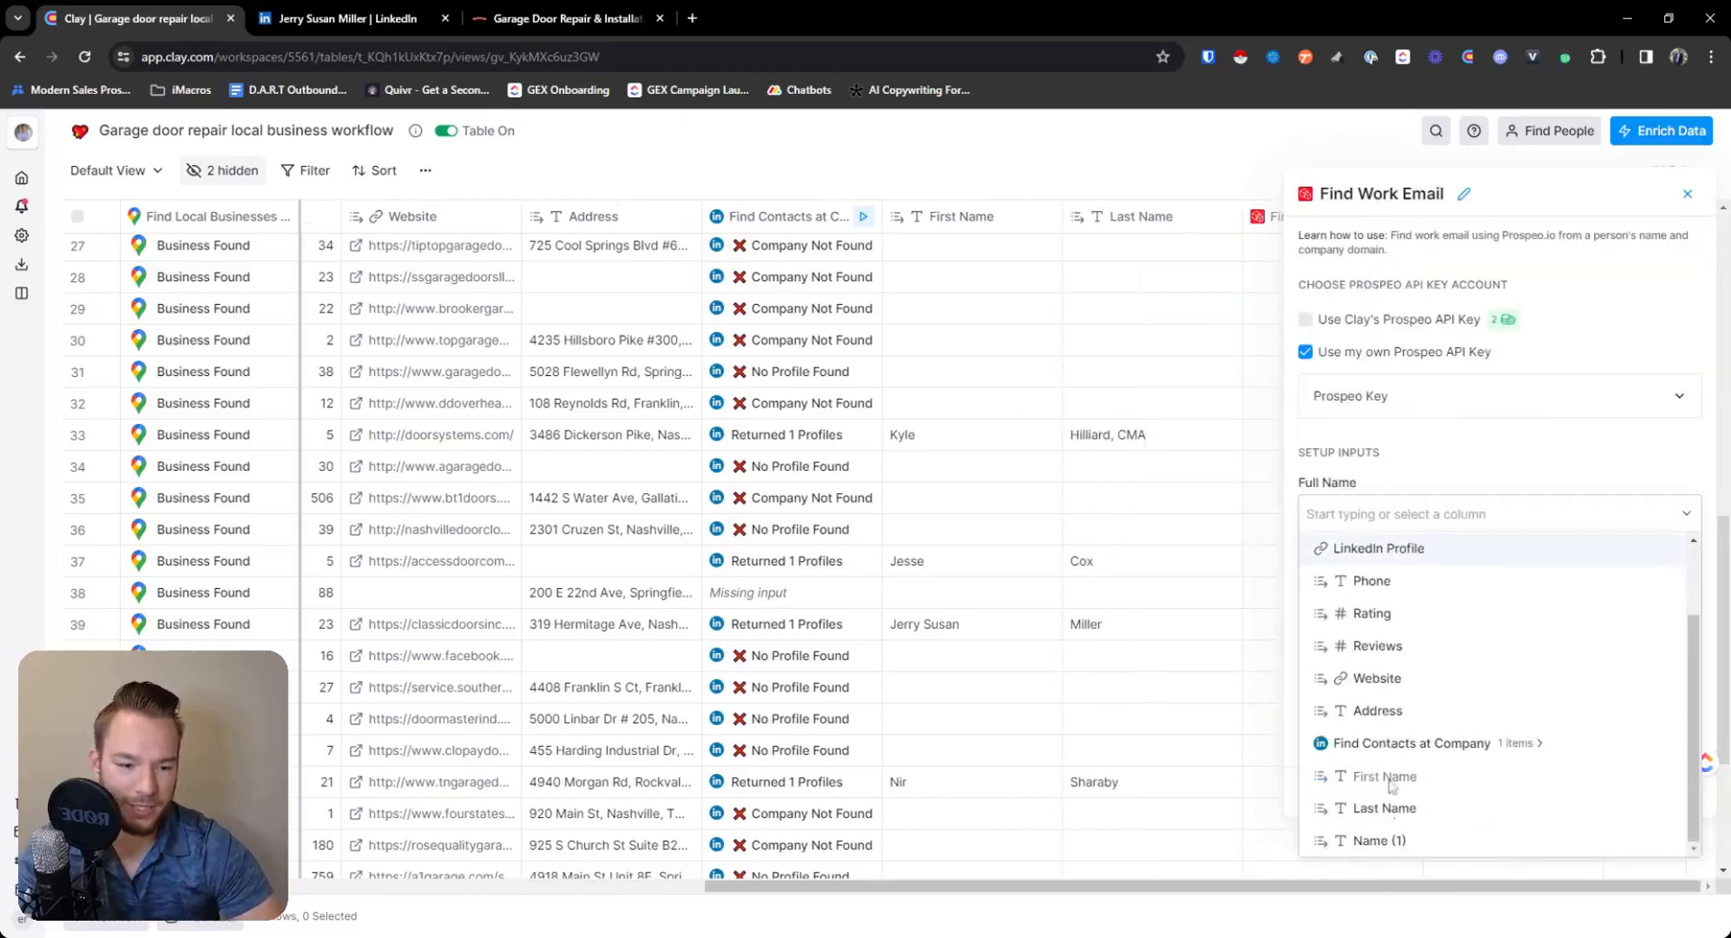
pyautogui.click(1398, 840)
pyautogui.click(1379, 546)
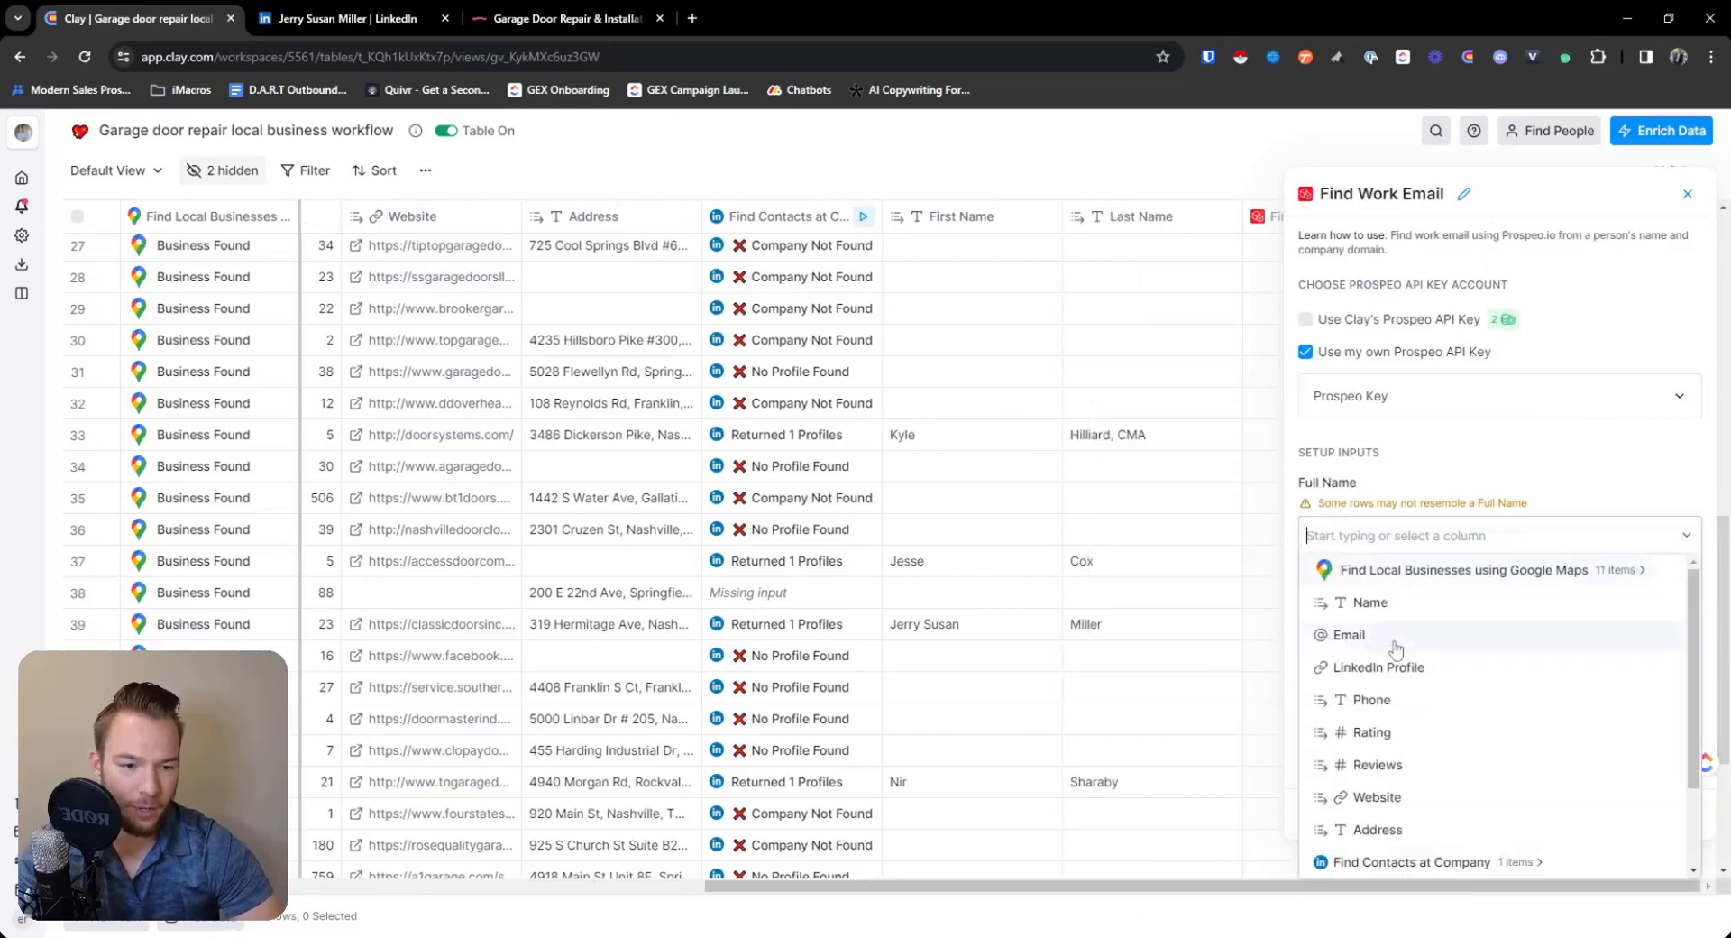
pyautogui.scroll(-2, 1402, 685)
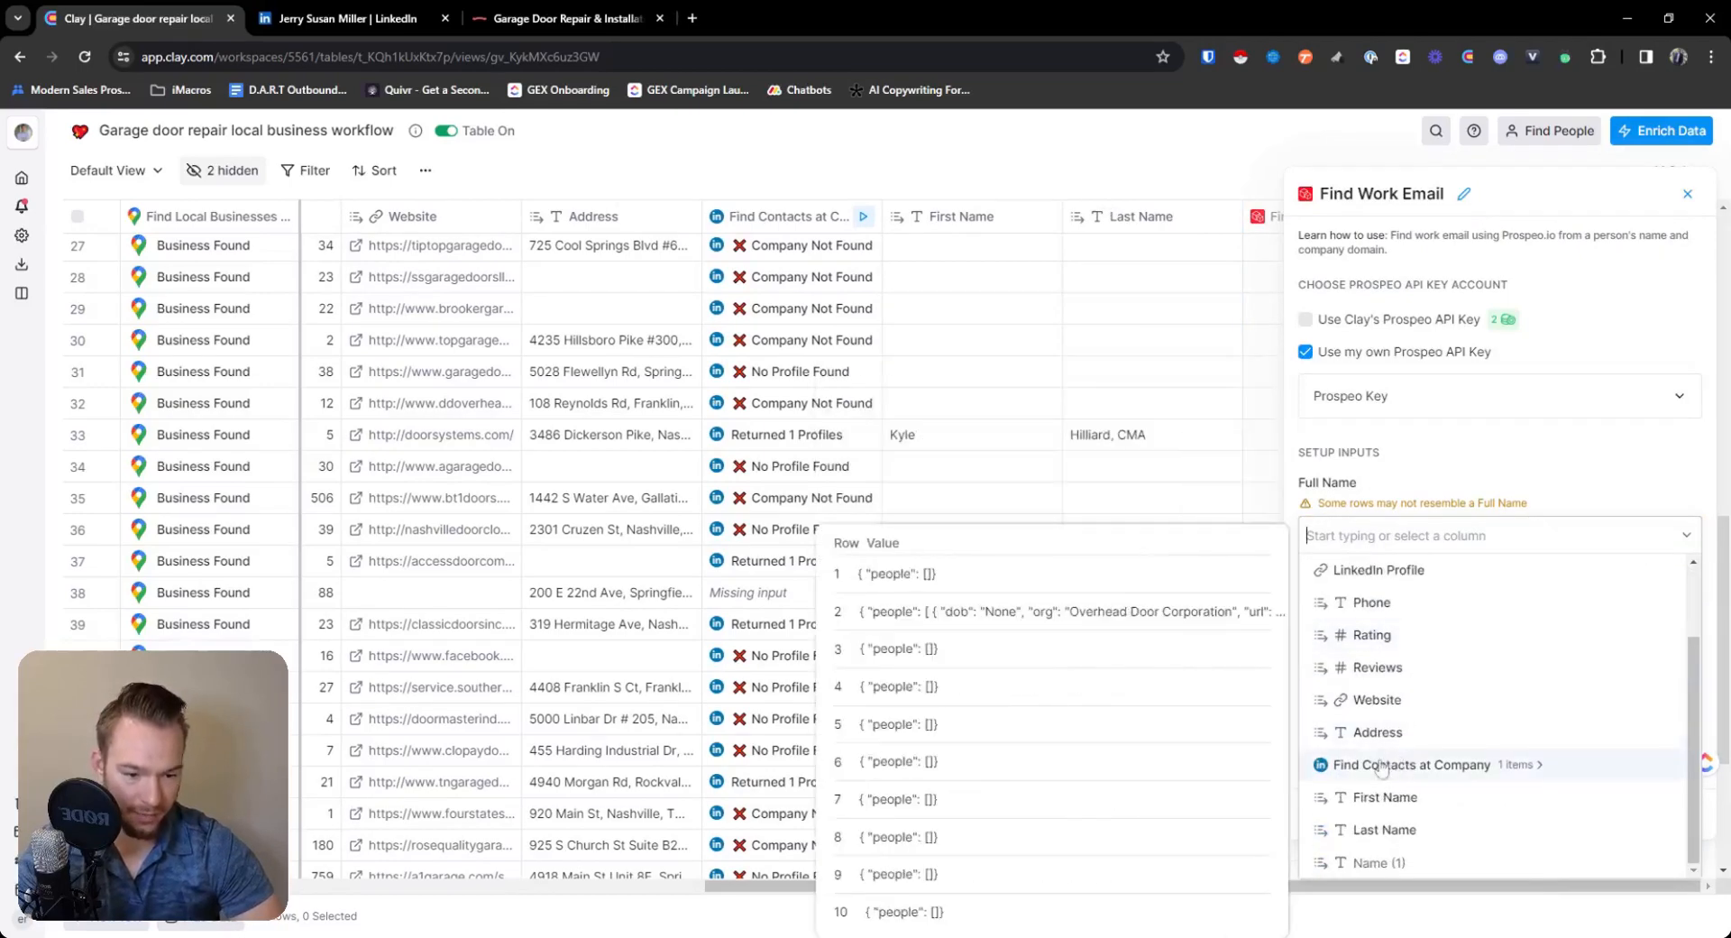
pyautogui.click(1381, 766)
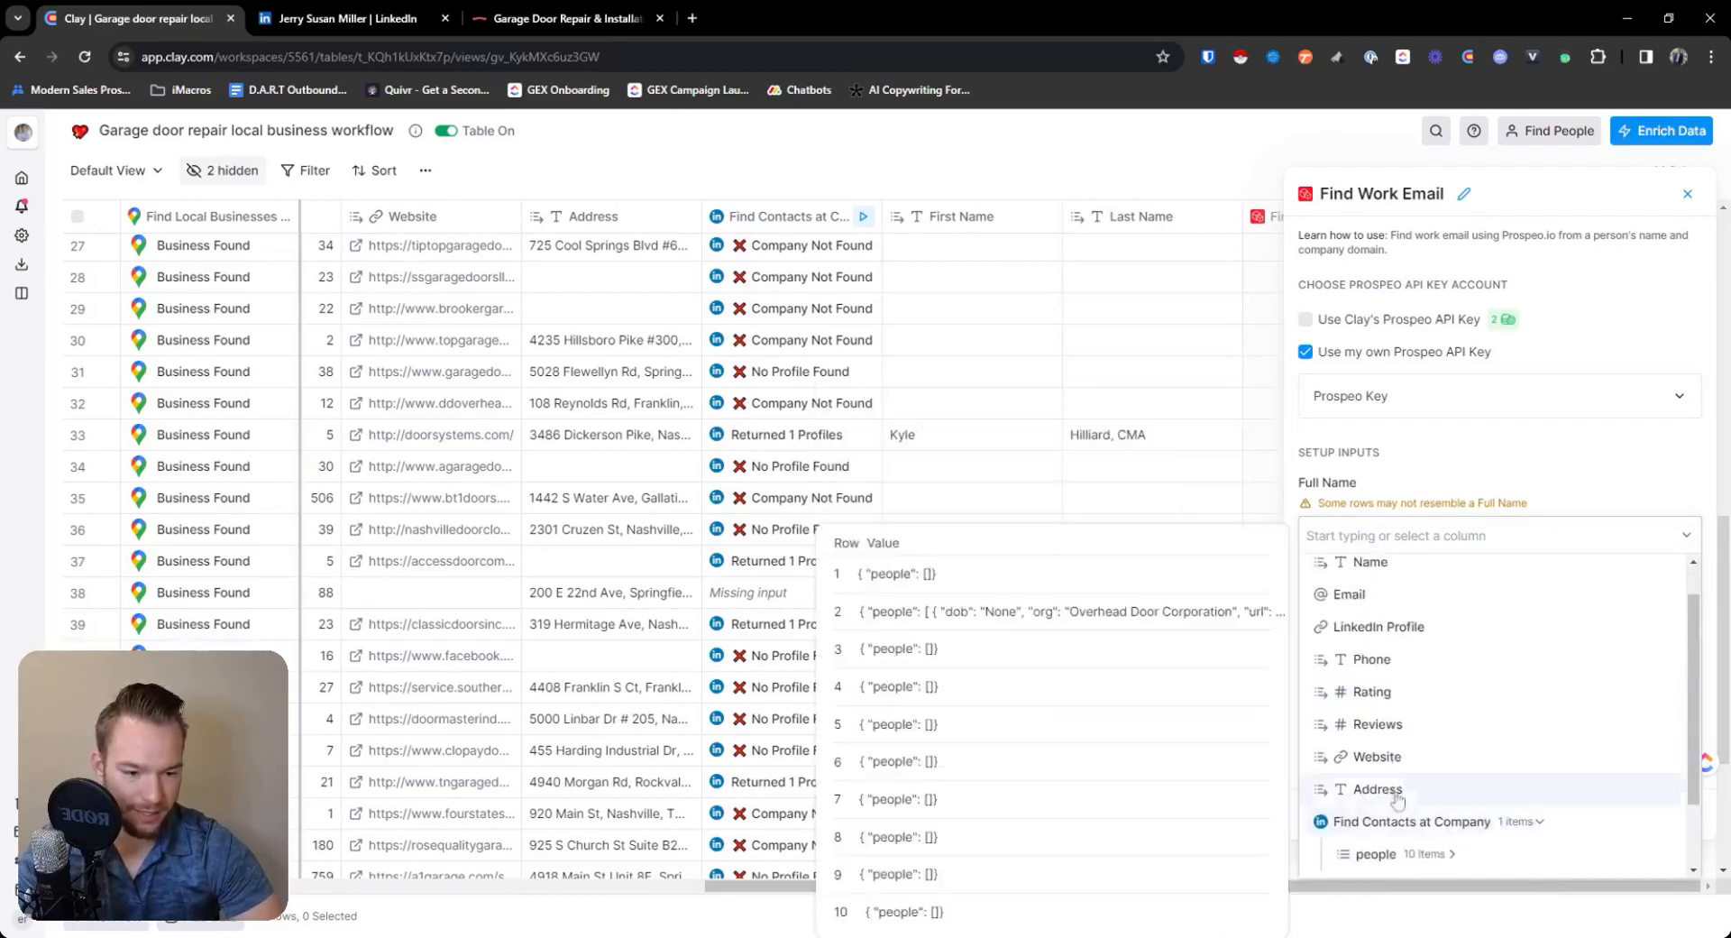
pyautogui.click(1396, 773)
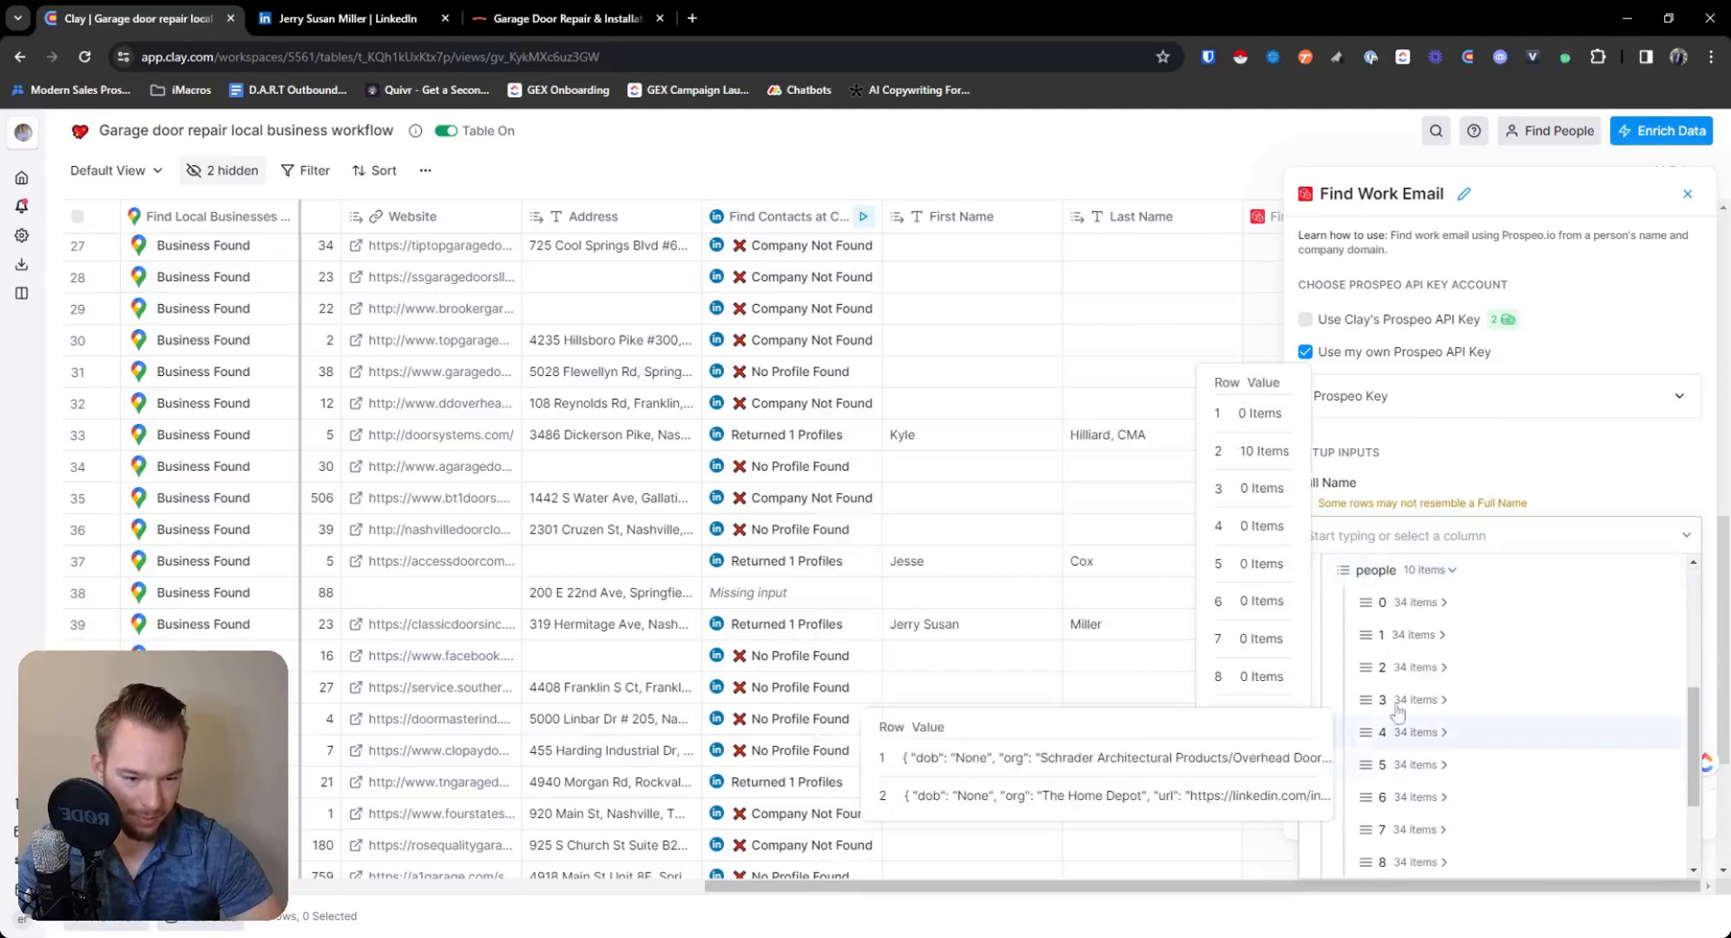
pyautogui.click(1401, 605)
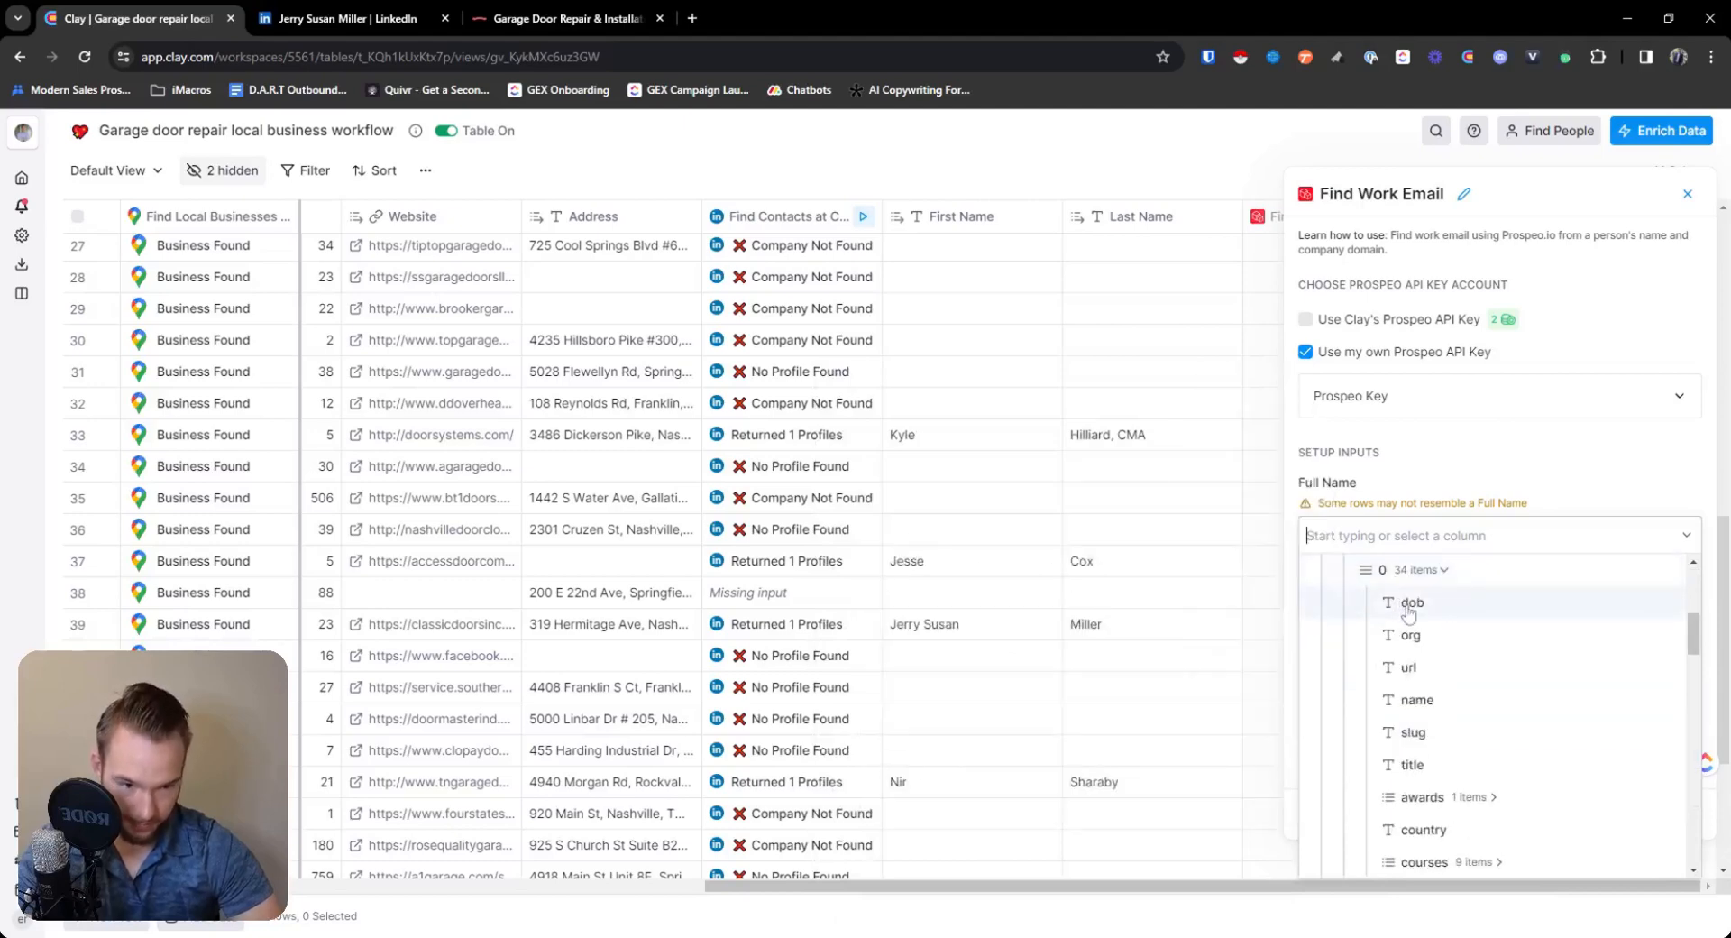
pyautogui.click(1415, 700)
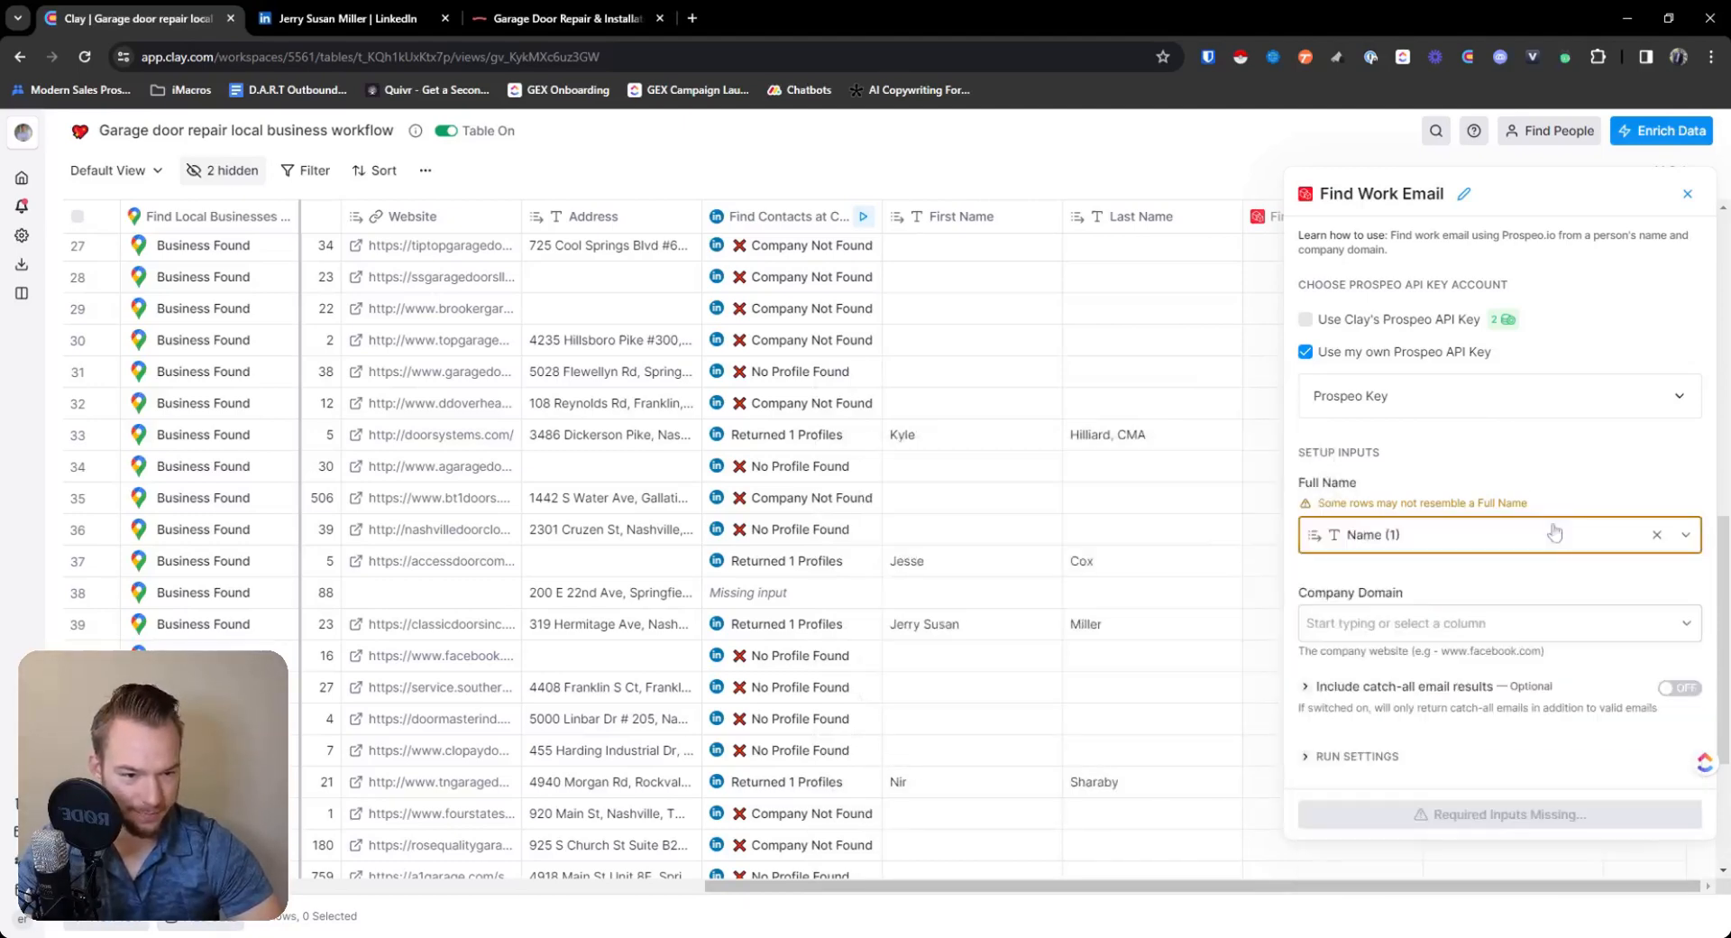
# Set Company Domain to the Website column, and save the Find Work Email enrichment with a run on the first 10 rows.
pyautogui.click(1408, 635)
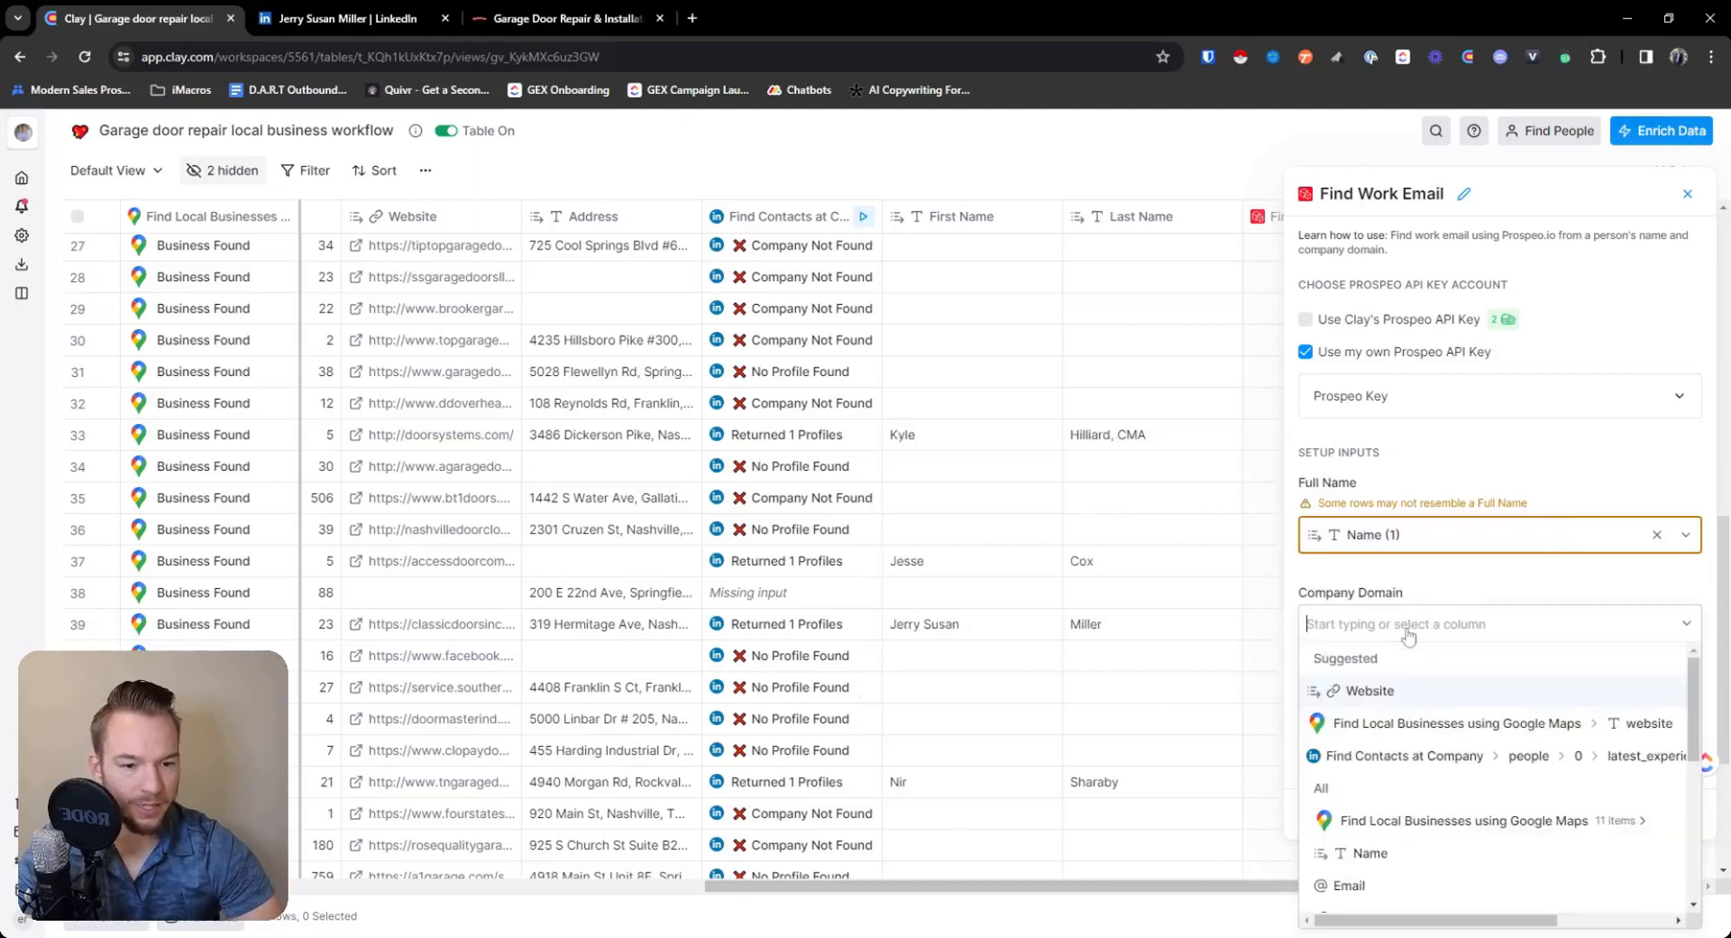
pyautogui.click(1375, 697)
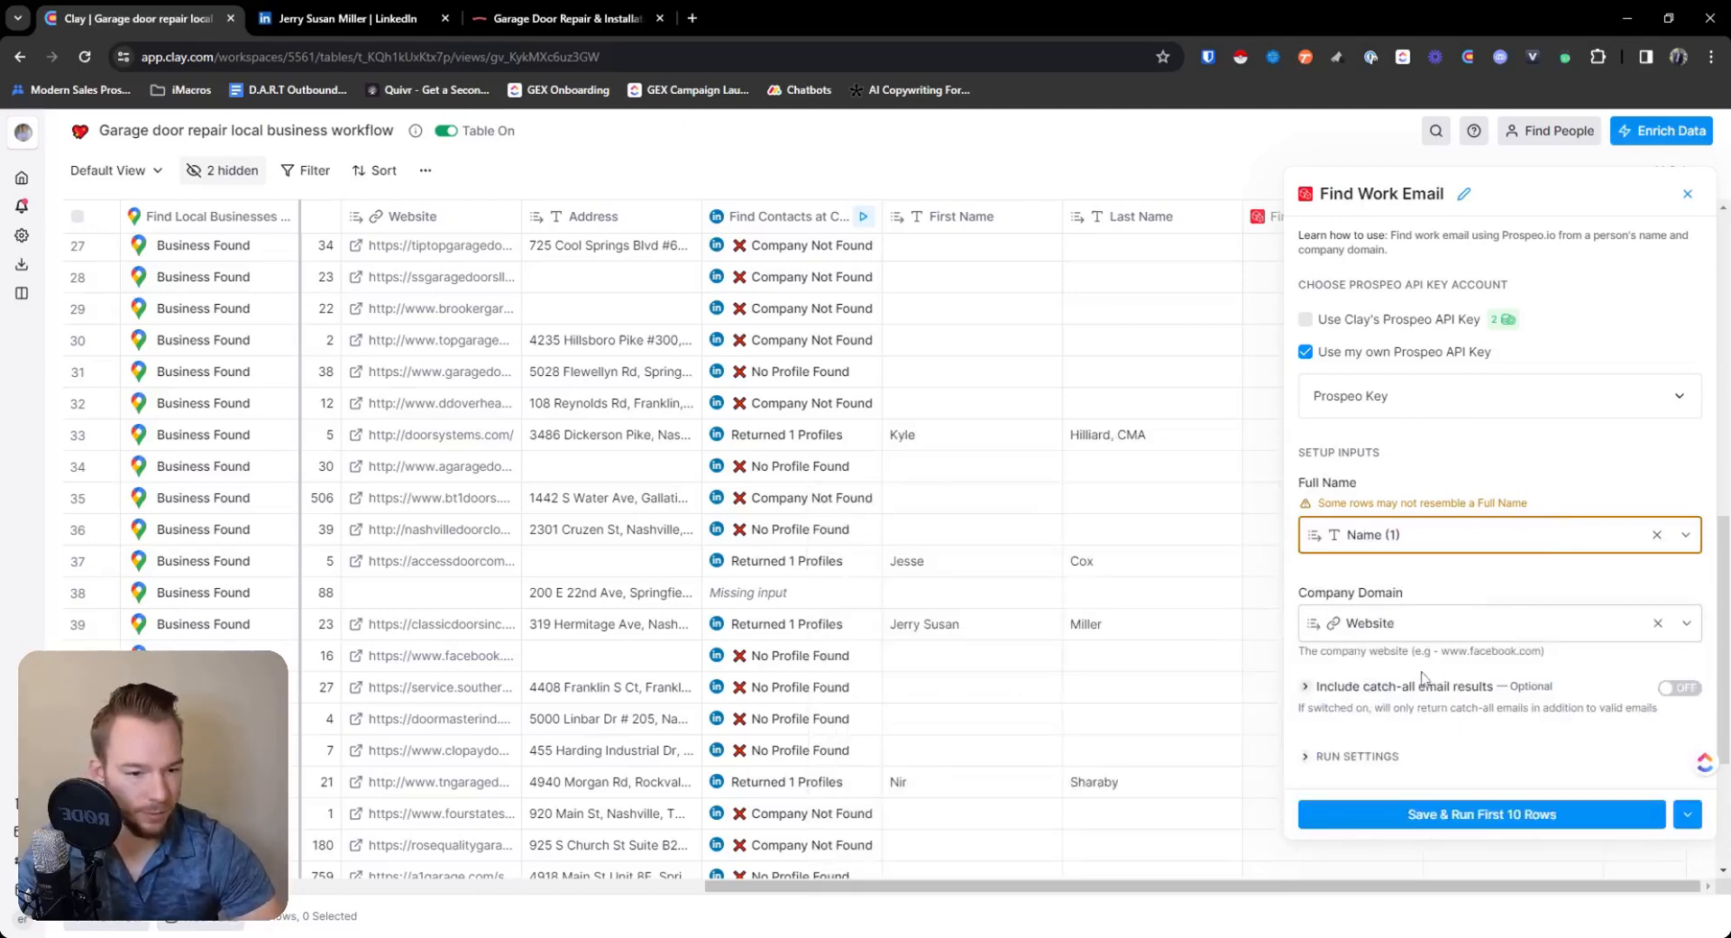
pyautogui.click(1678, 687)
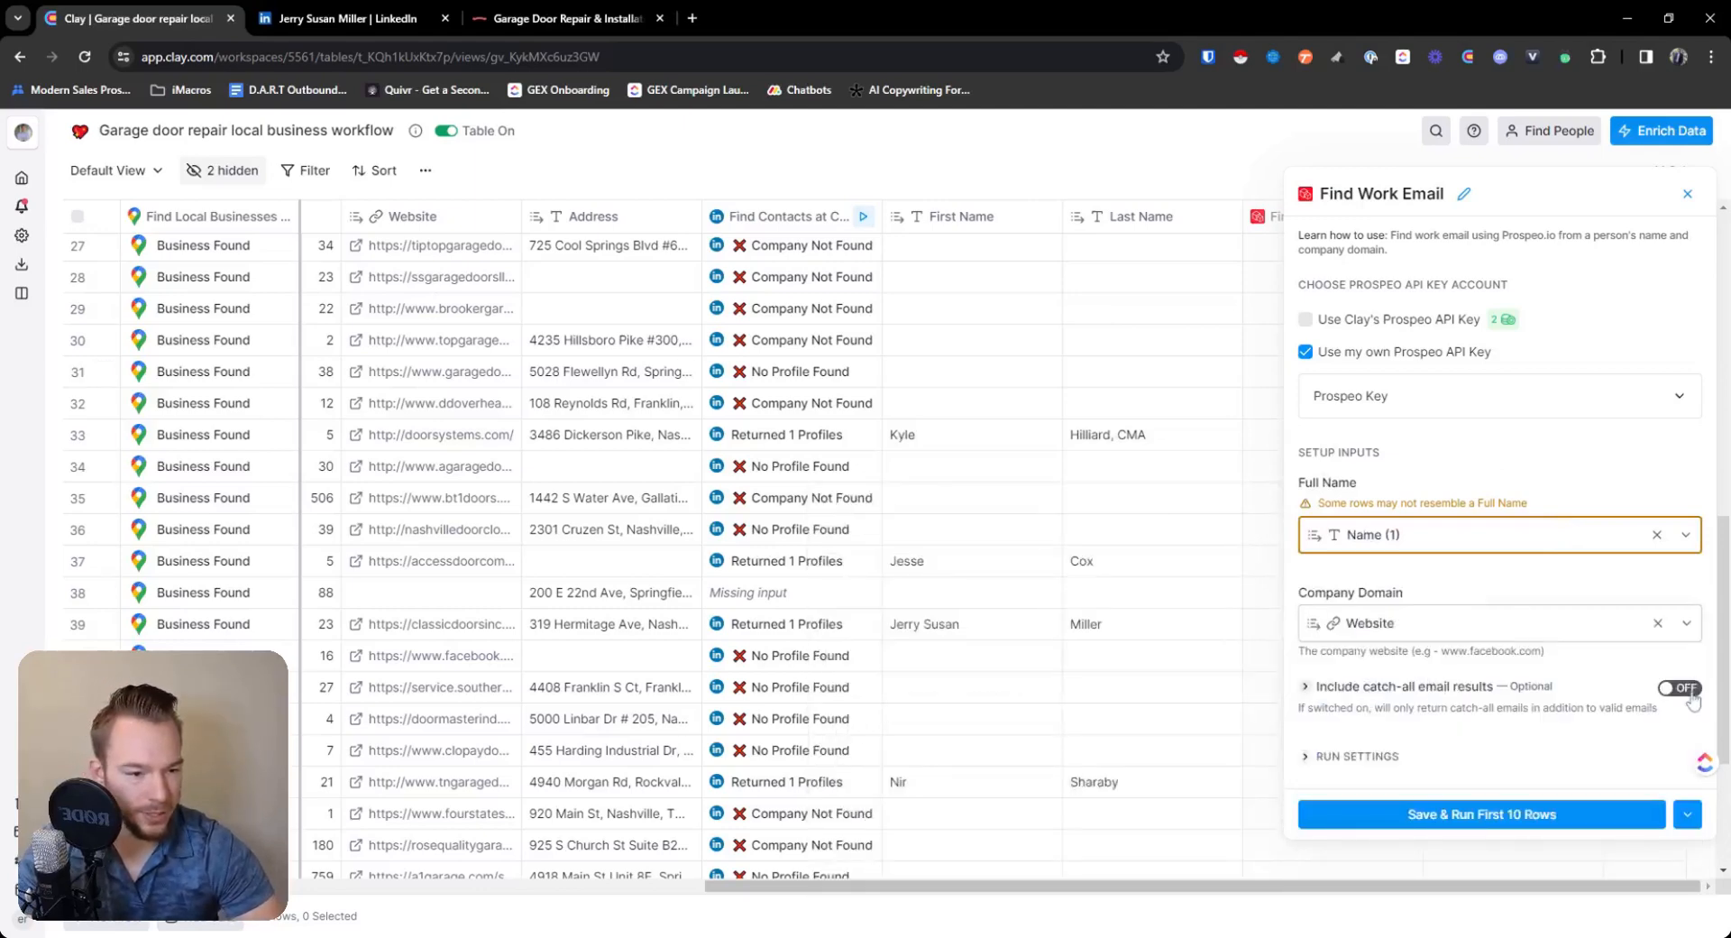
pyautogui.click(1467, 816)
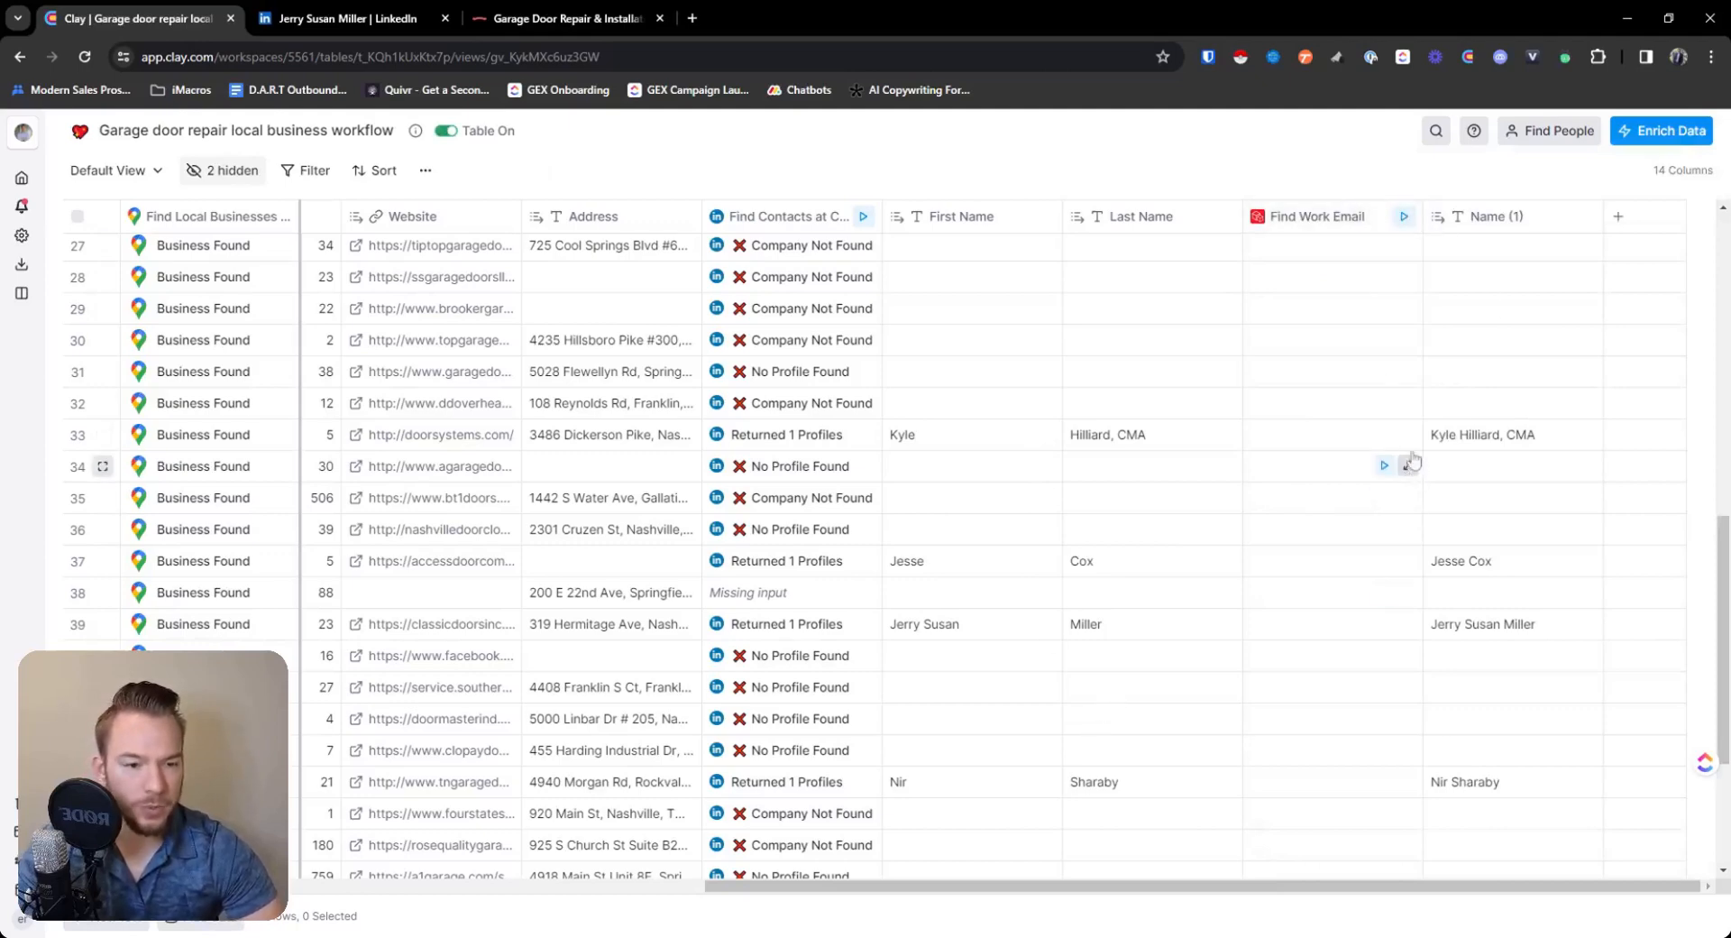
# Run the Find Work Email enrichment individually for rows 33, 37 and 39, which have a returned contact.
pyautogui.click(1343, 438)
pyautogui.click(1385, 562)
pyautogui.click(1385, 625)
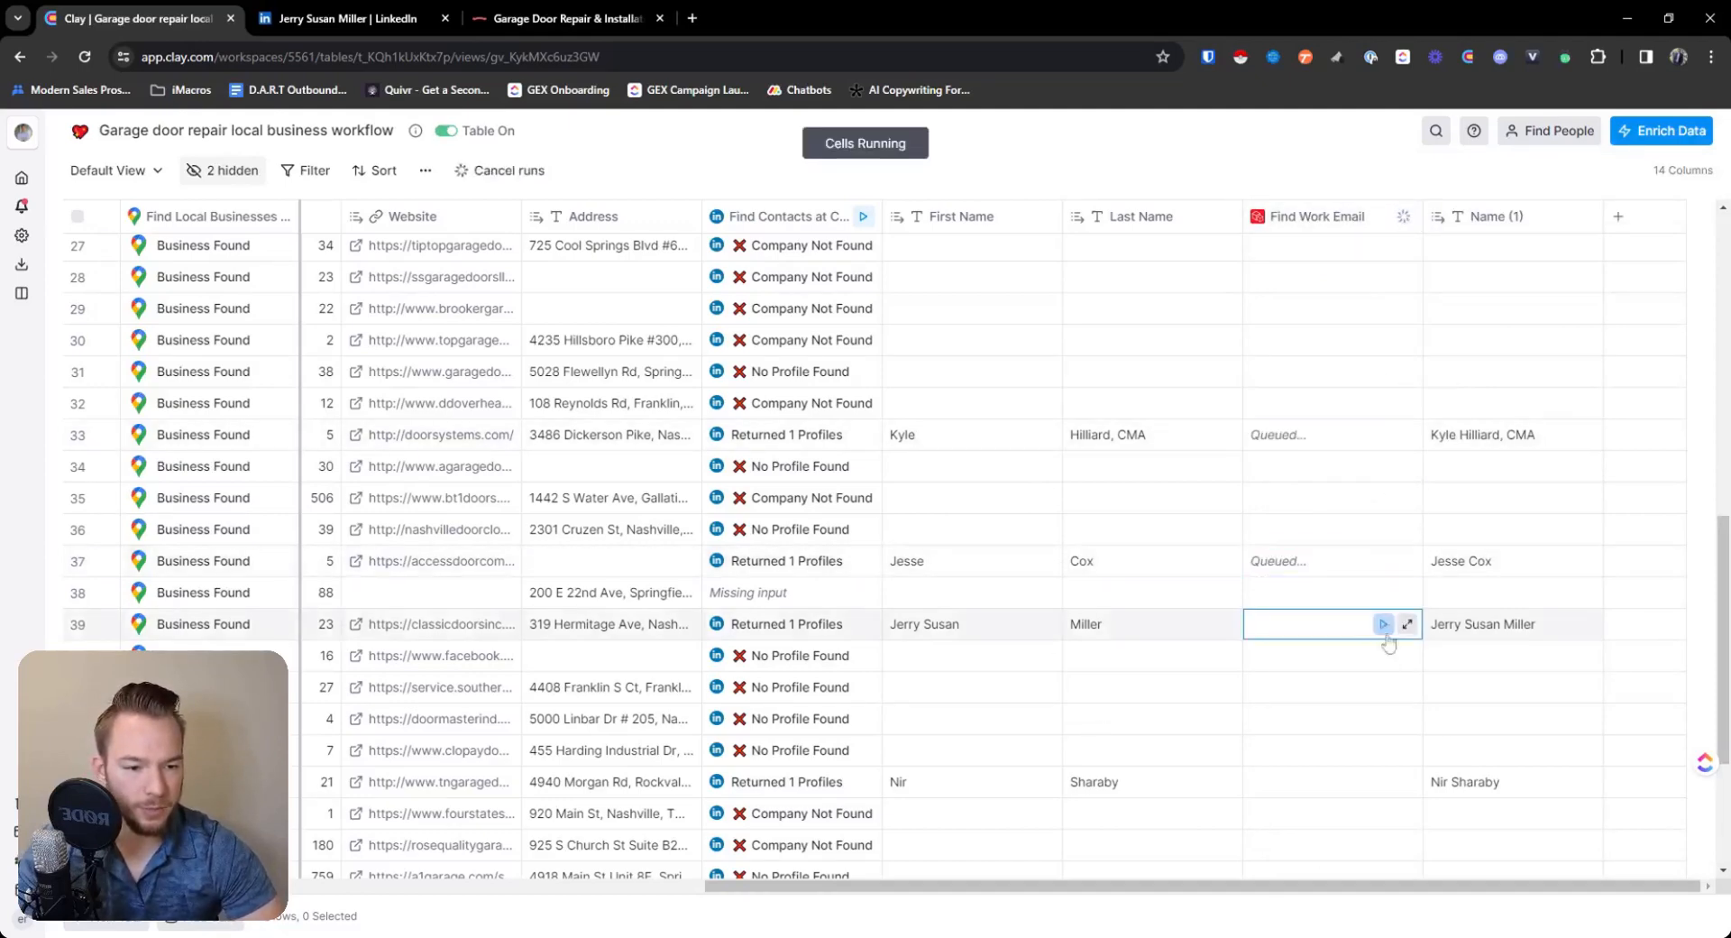
# Run the Find Work Email enrichment for row 44, which also has a returned contact.
pyautogui.click(1385, 783)
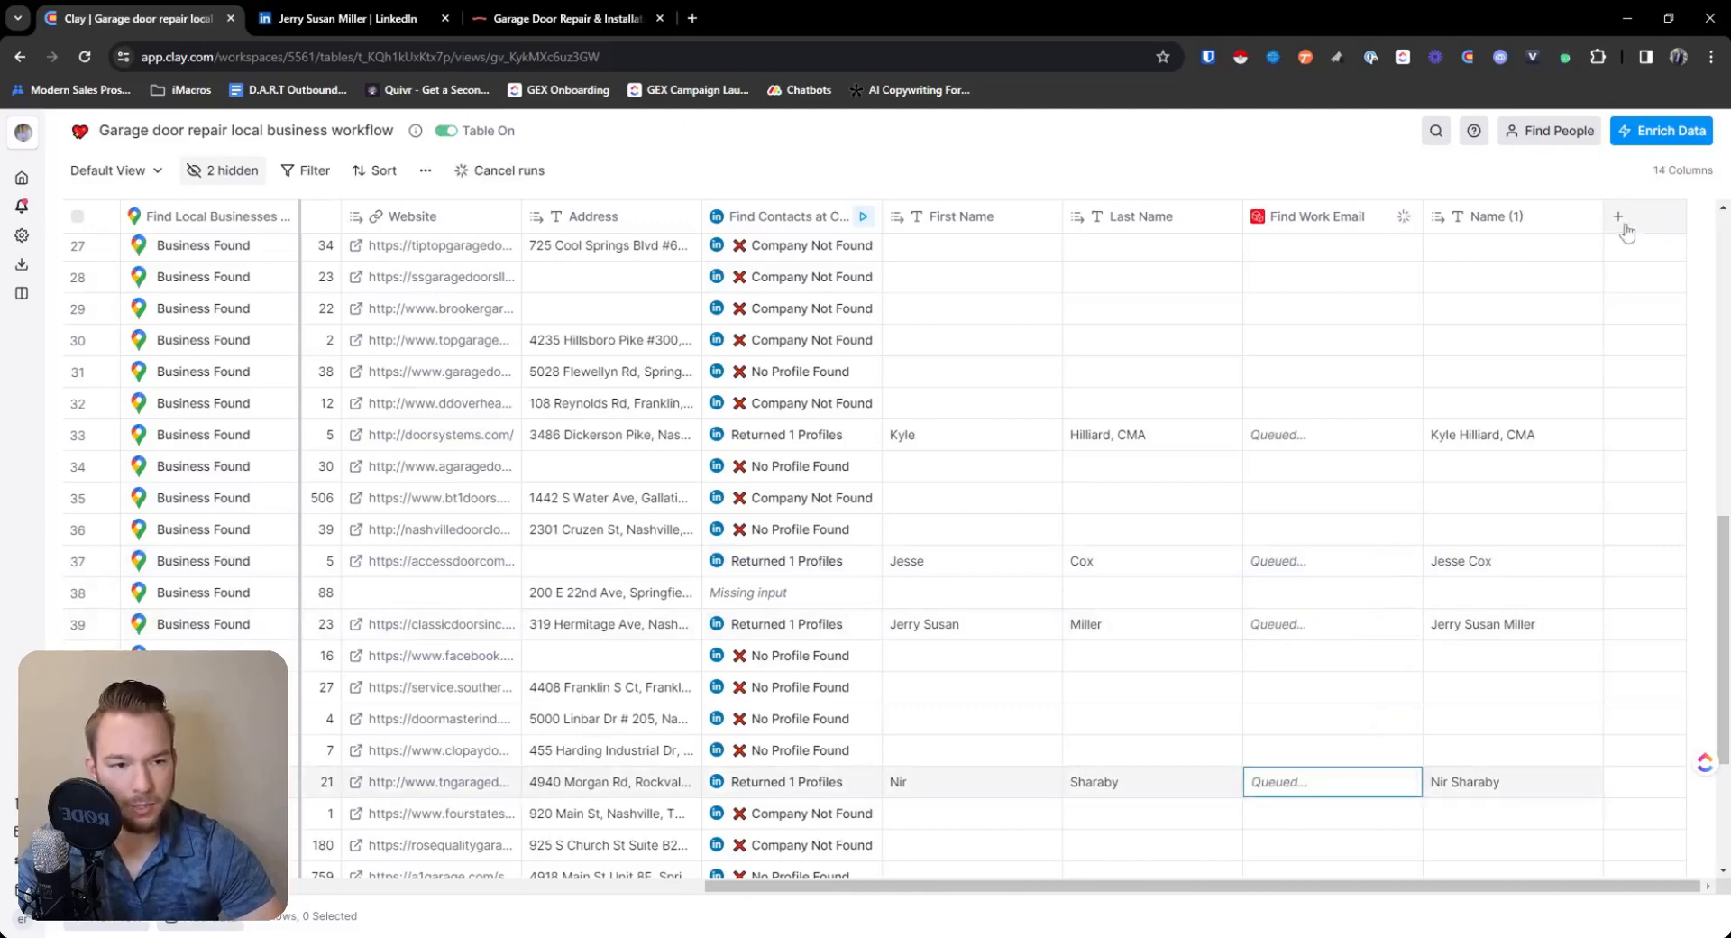
pyautogui.scroll(2, 1307, 504)
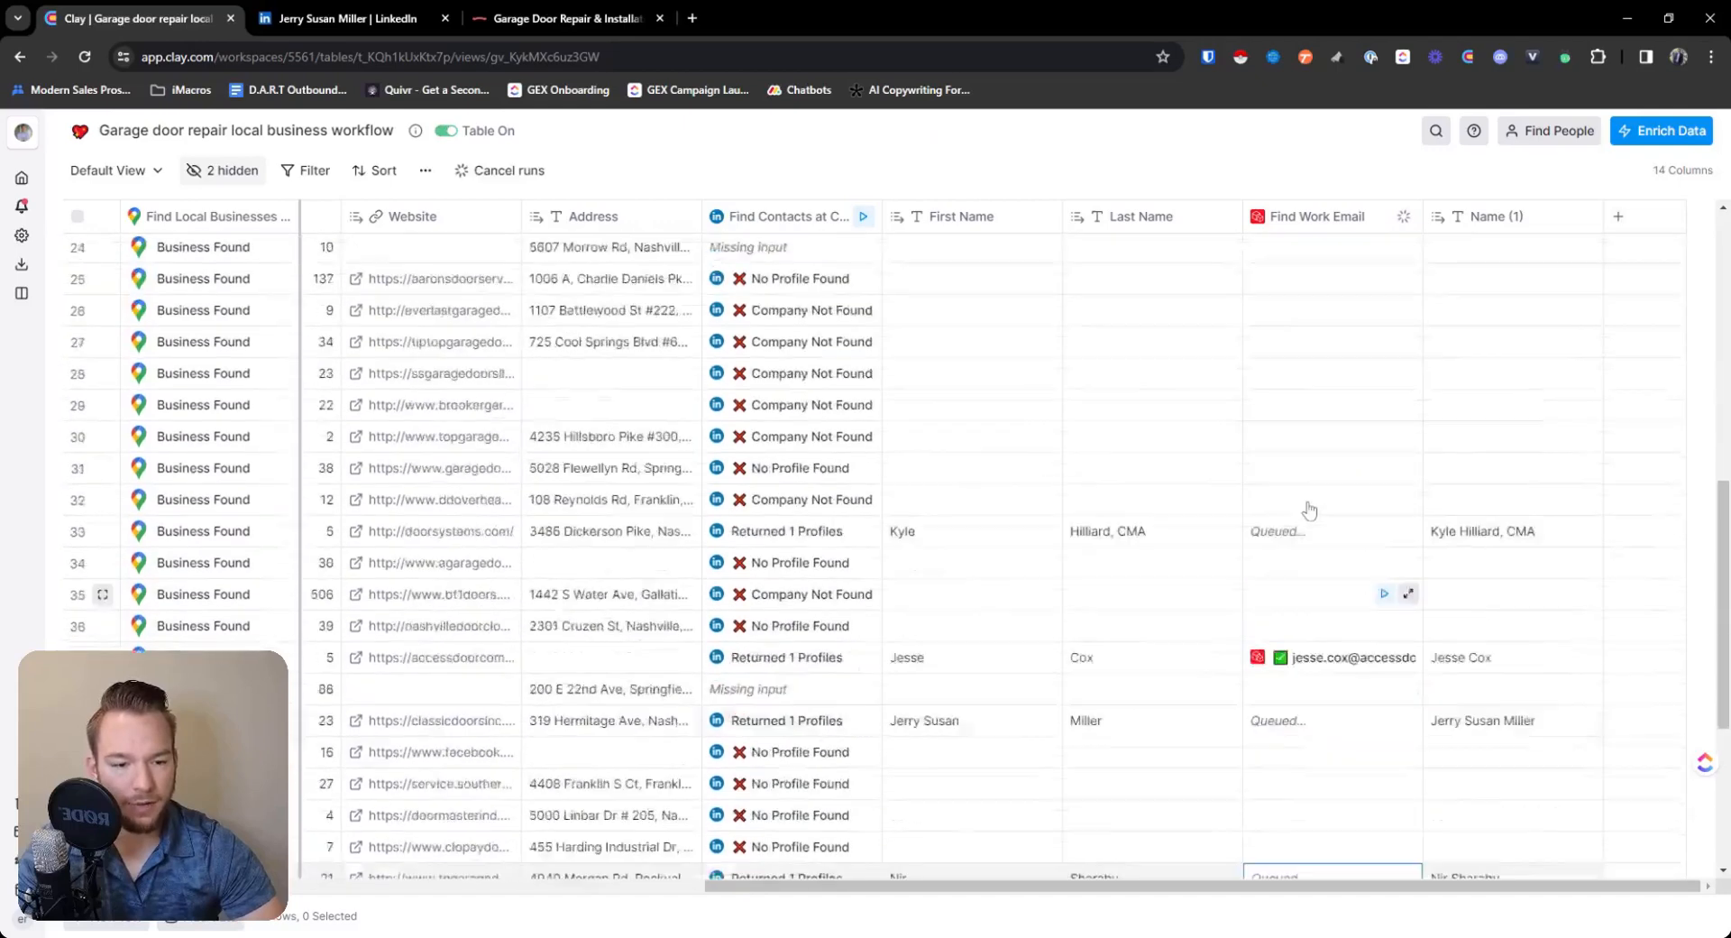
pyautogui.scroll(-4, 1316, 432)
# Add the Email field from row 37's Find Work Email result to the table as a new column named Founder Email.
pyautogui.click(1316, 384)
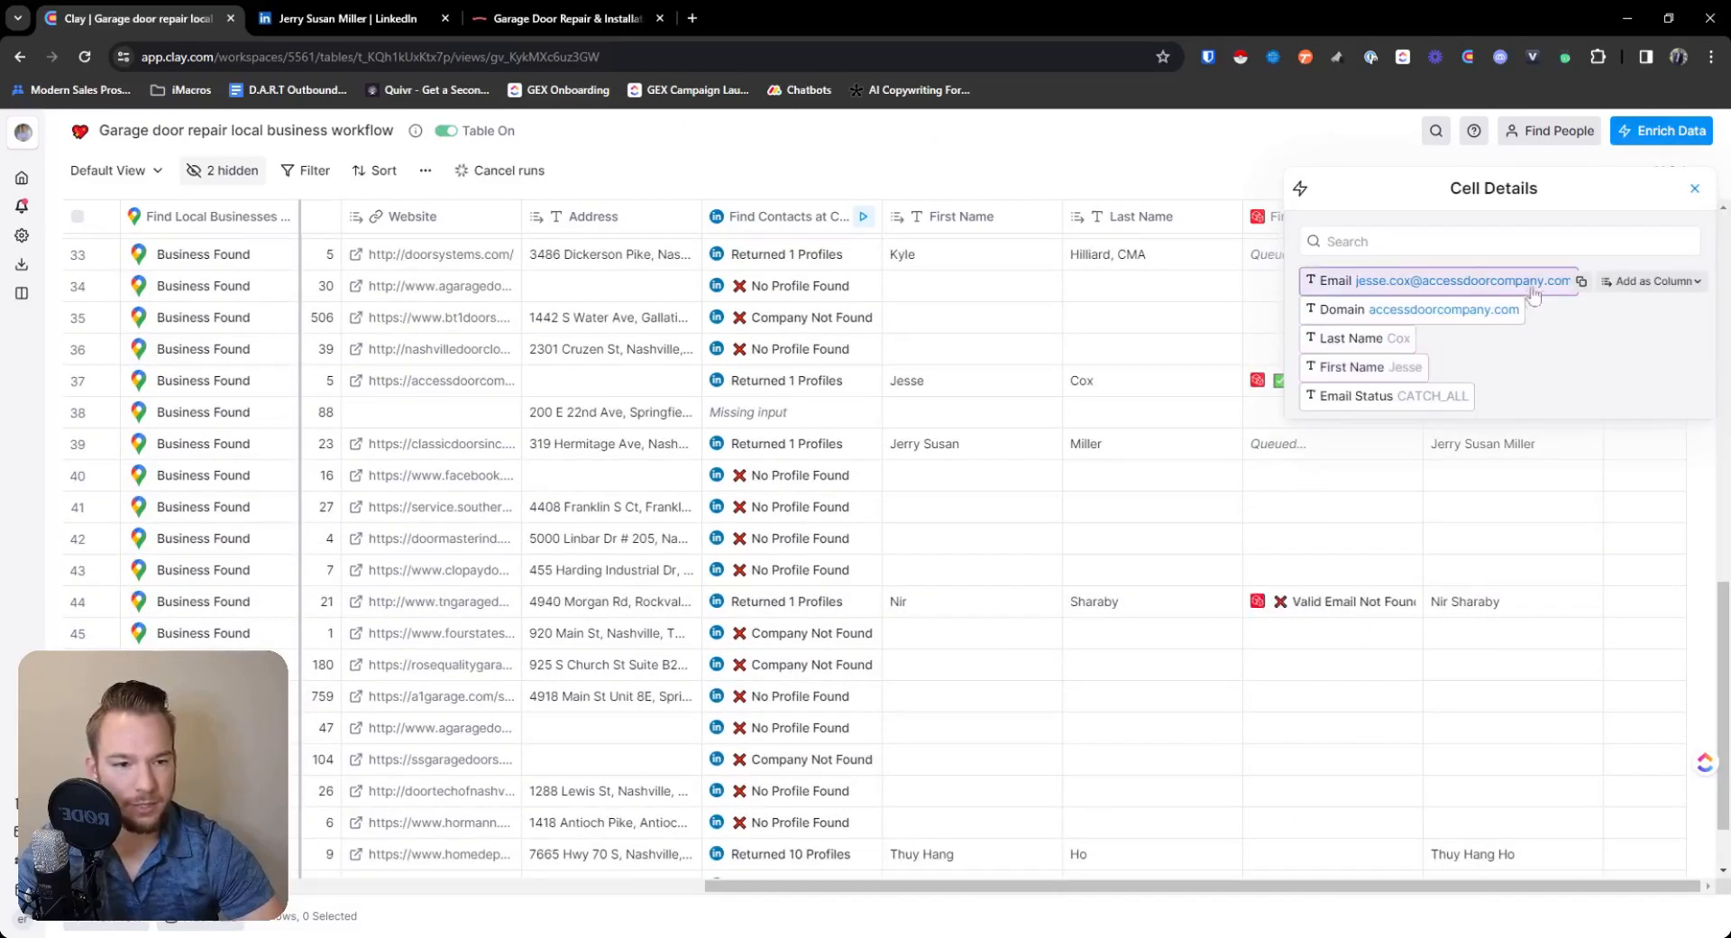
pyautogui.click(1652, 281)
pyautogui.click(1497, 337)
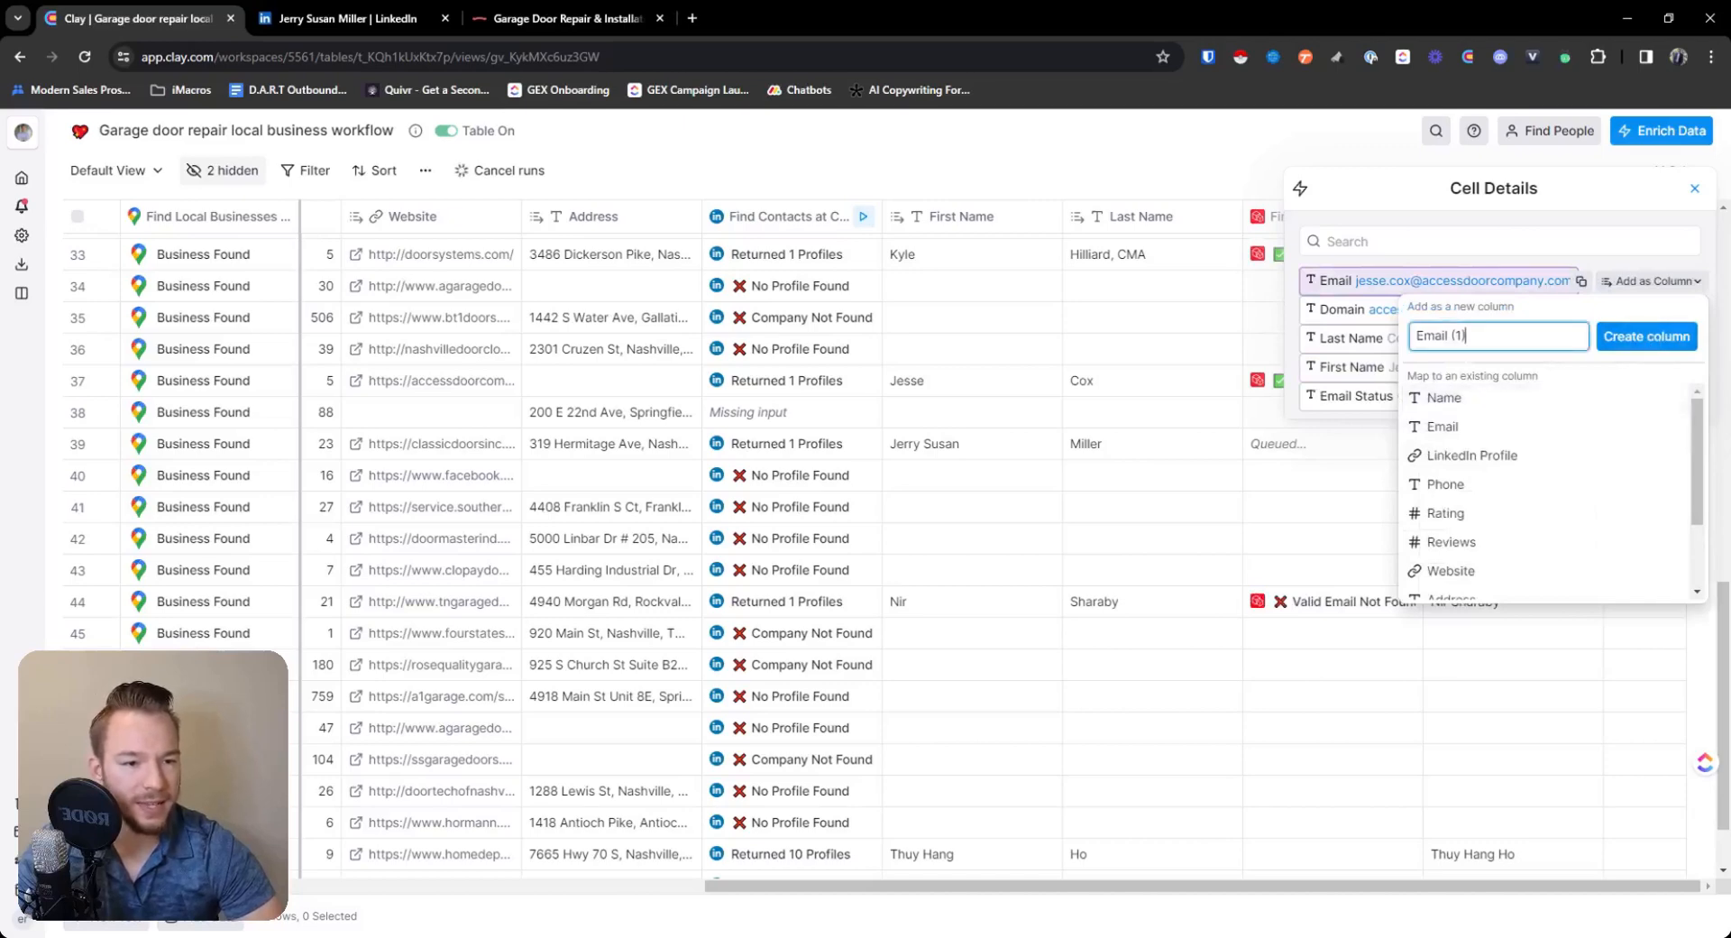
pyautogui.hotkey('ctrl', 'a')
pyautogui.write('Founder Email')
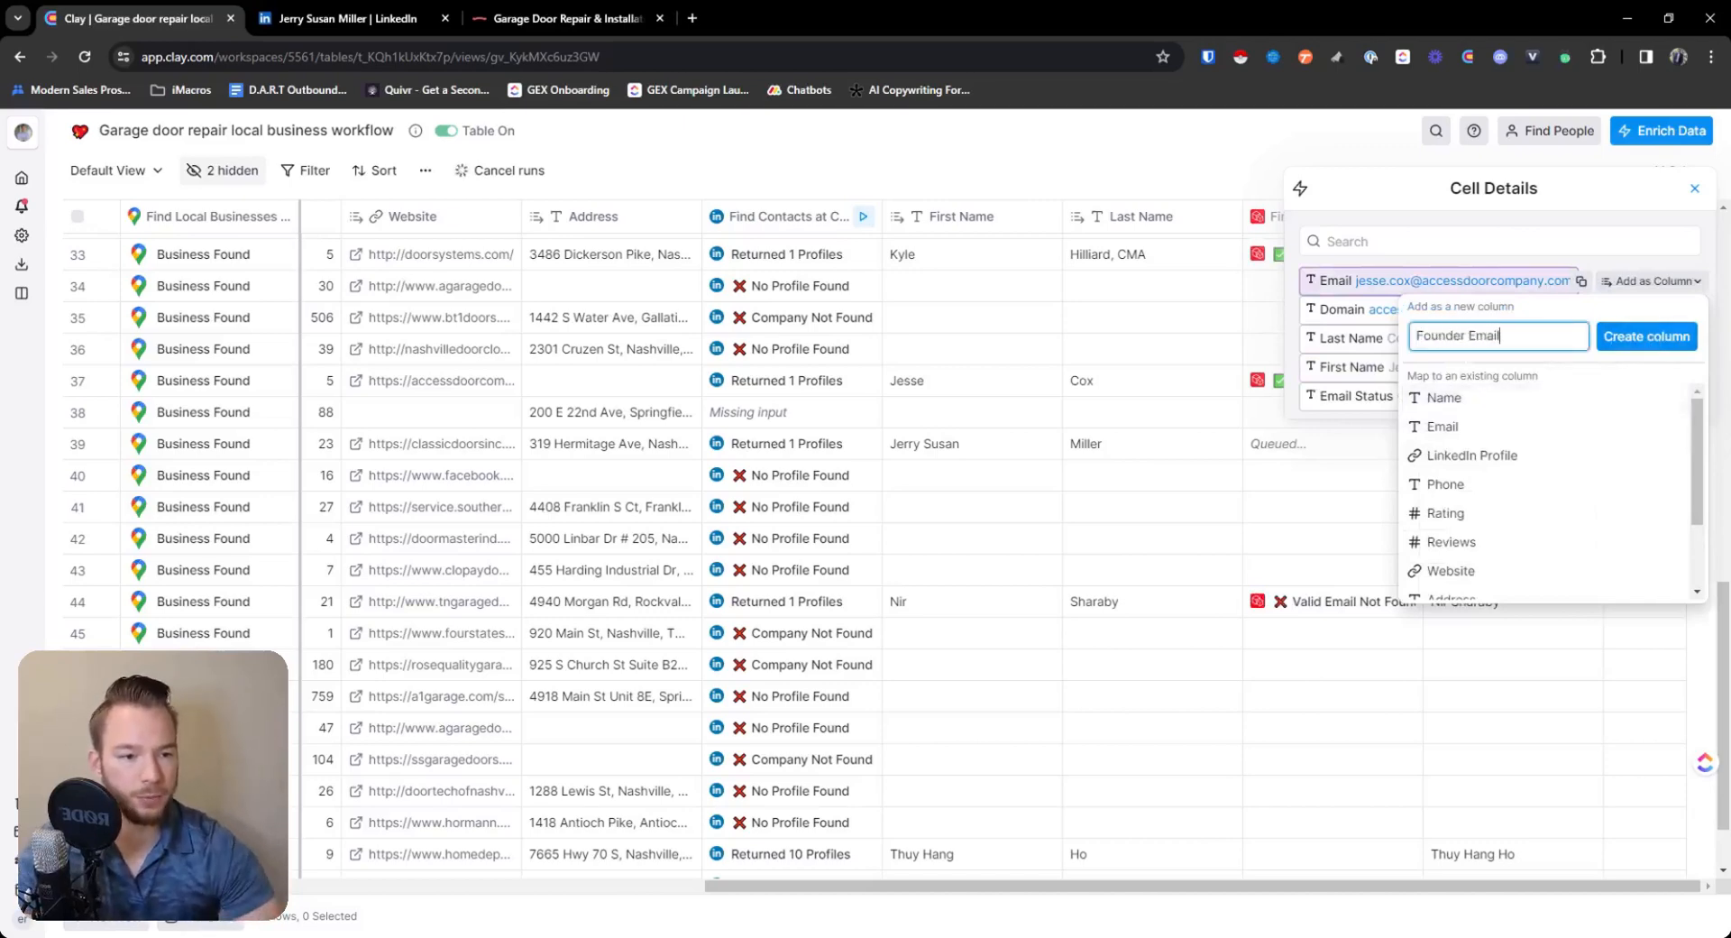
pyautogui.click(1630, 338)
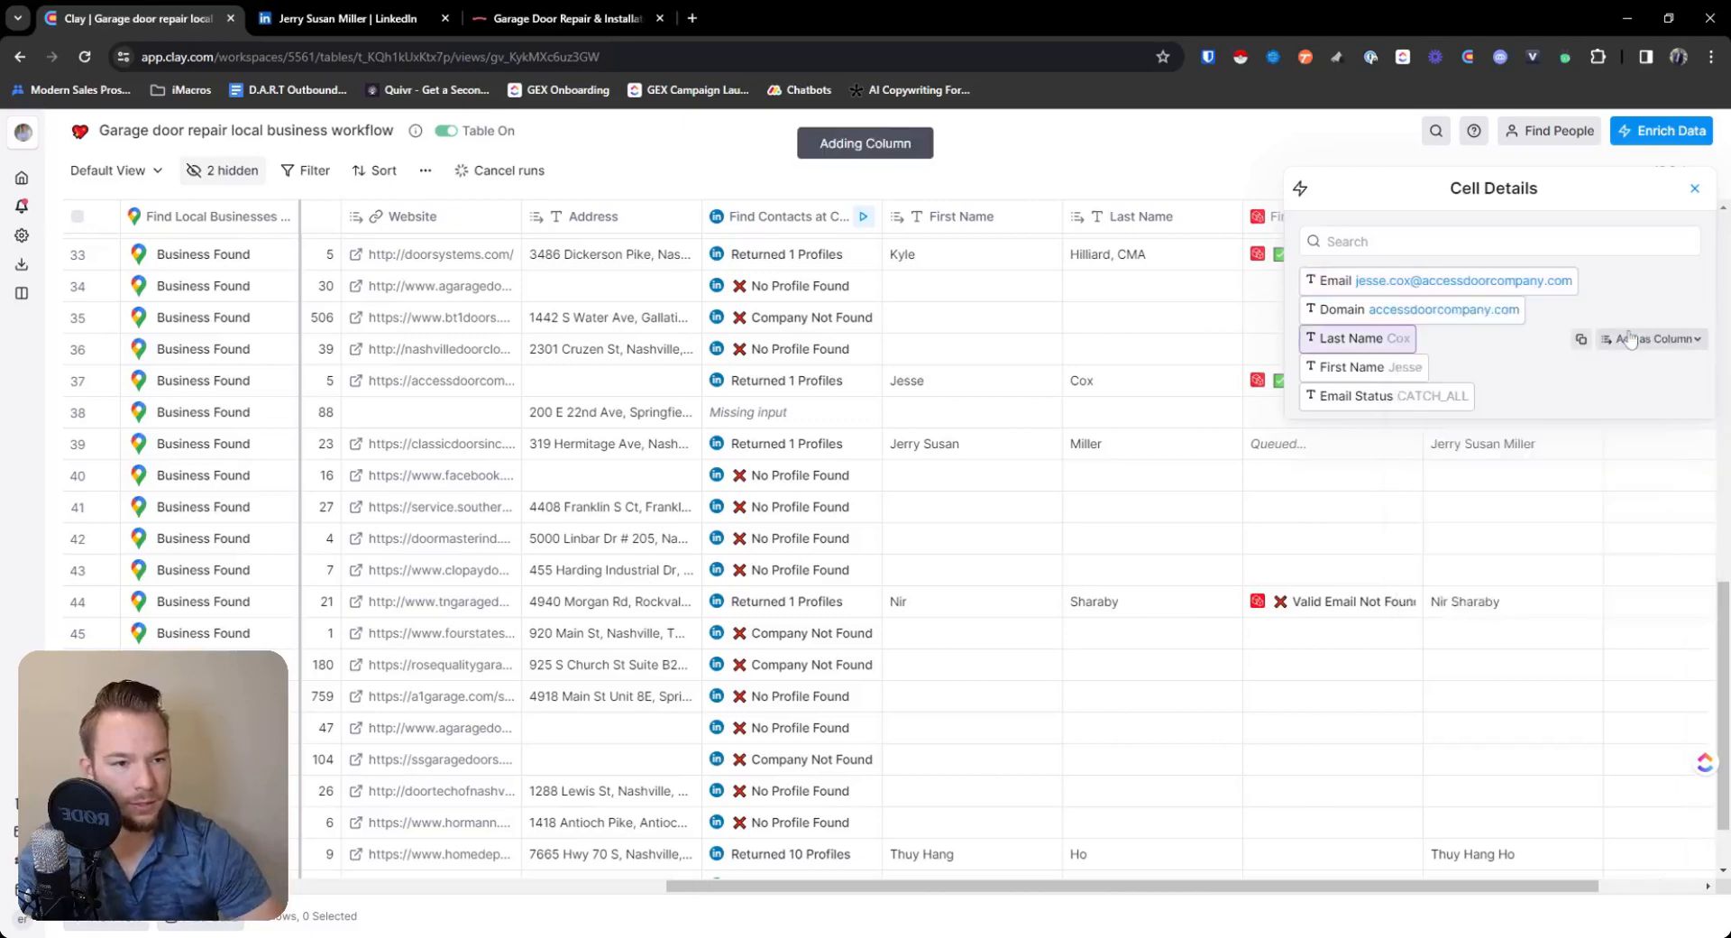
pyautogui.click(1695, 188)
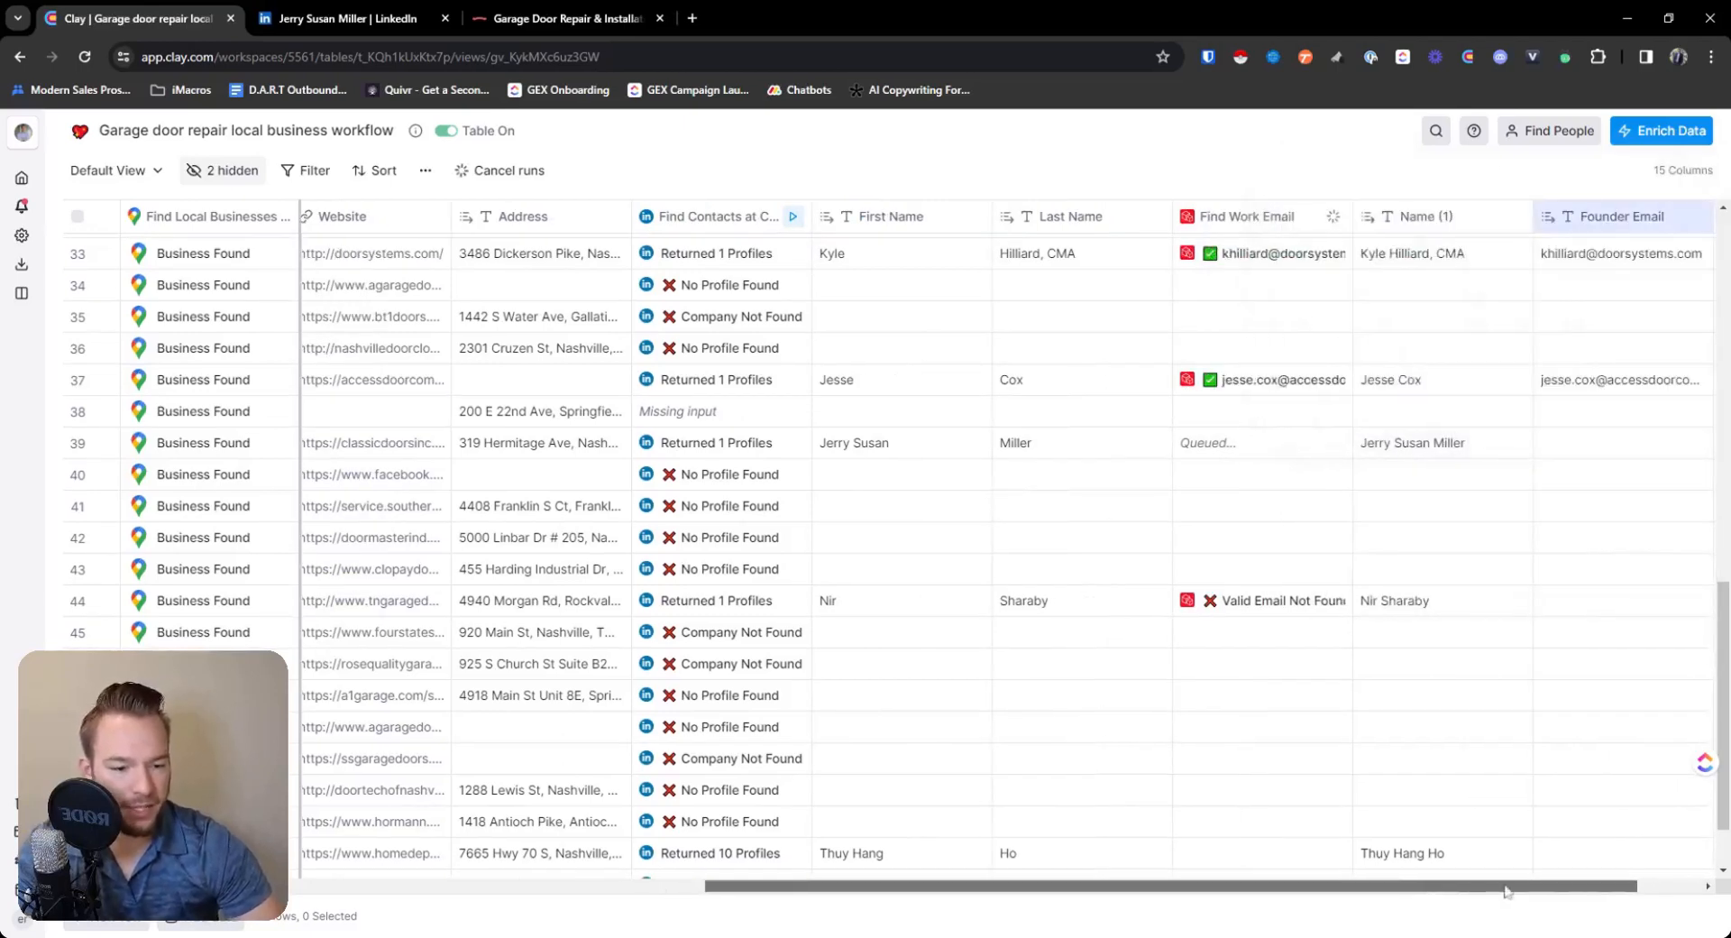
# Start a Scrape Website enrichment in a new column and set its Website URL input to the Website column.
pyautogui.moveTo(1417, 891); pyautogui.dragTo(1482, 891)
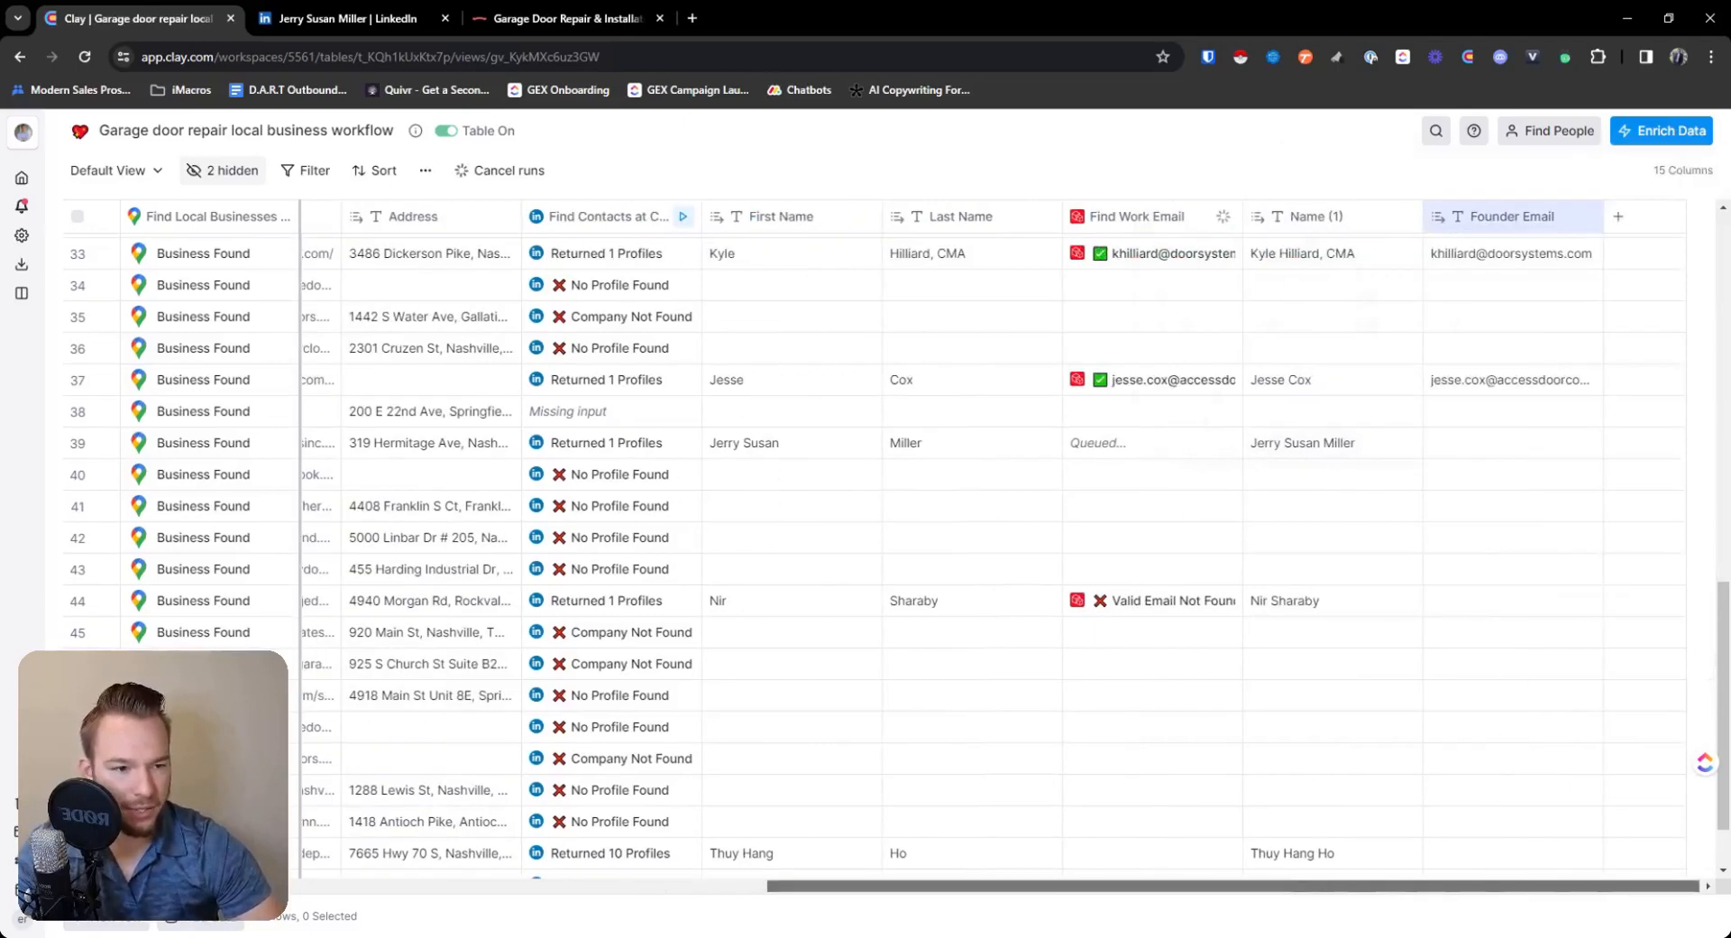
pyautogui.click(1618, 218)
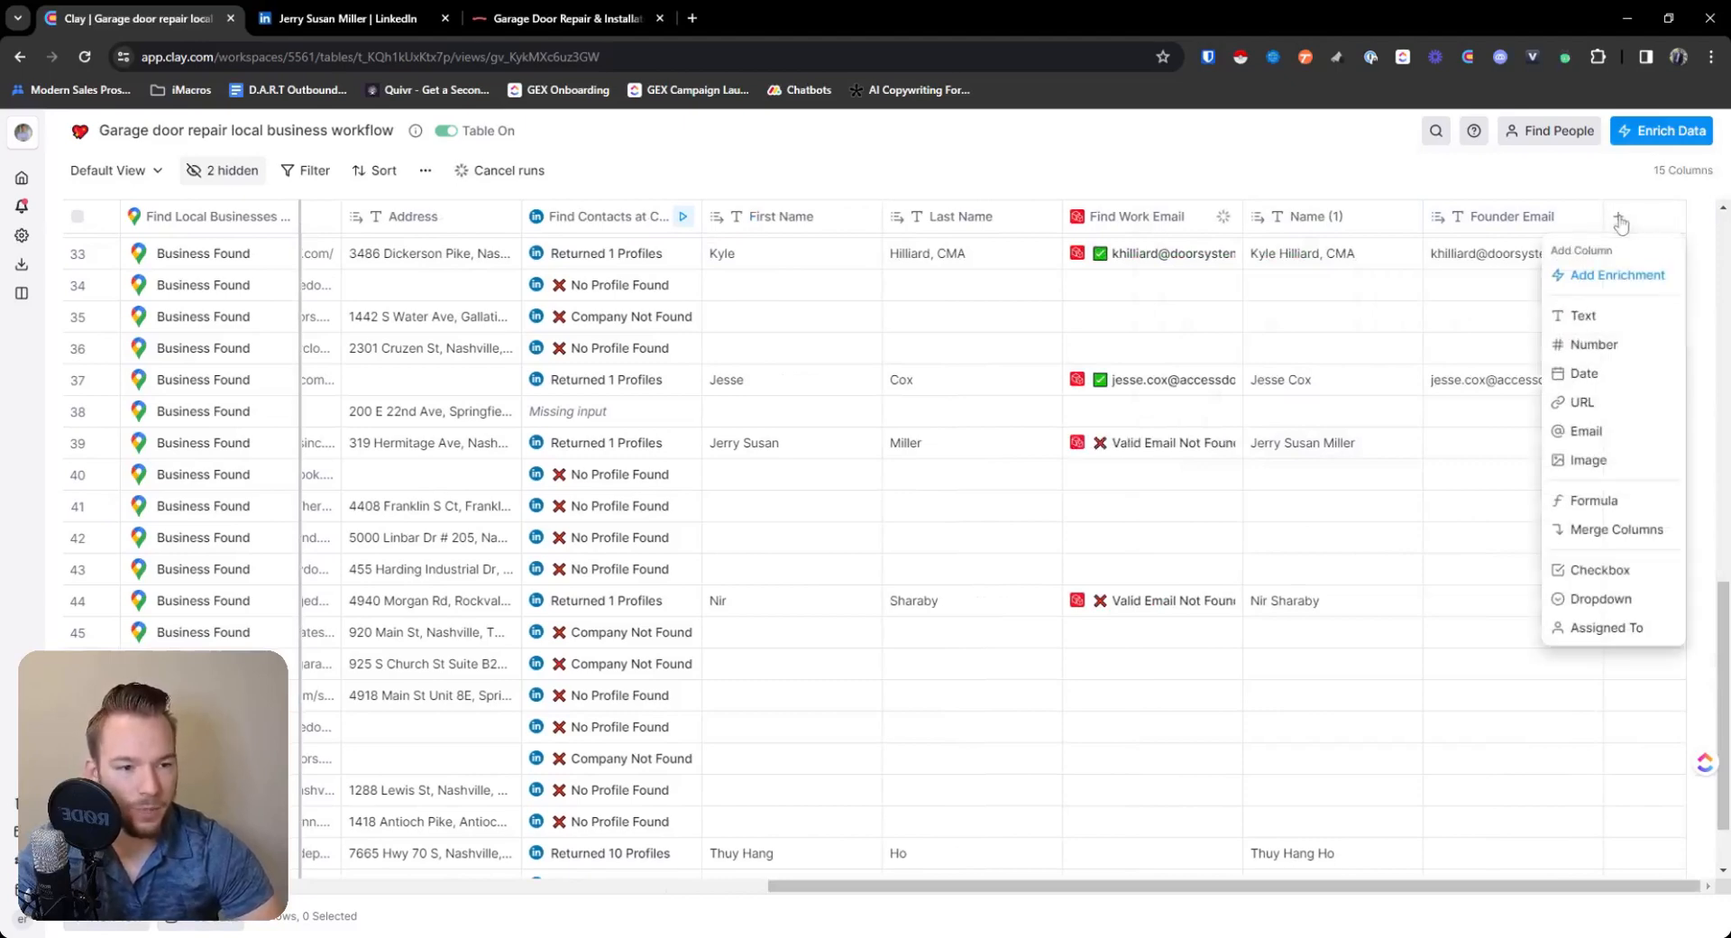
pyautogui.click(1619, 276)
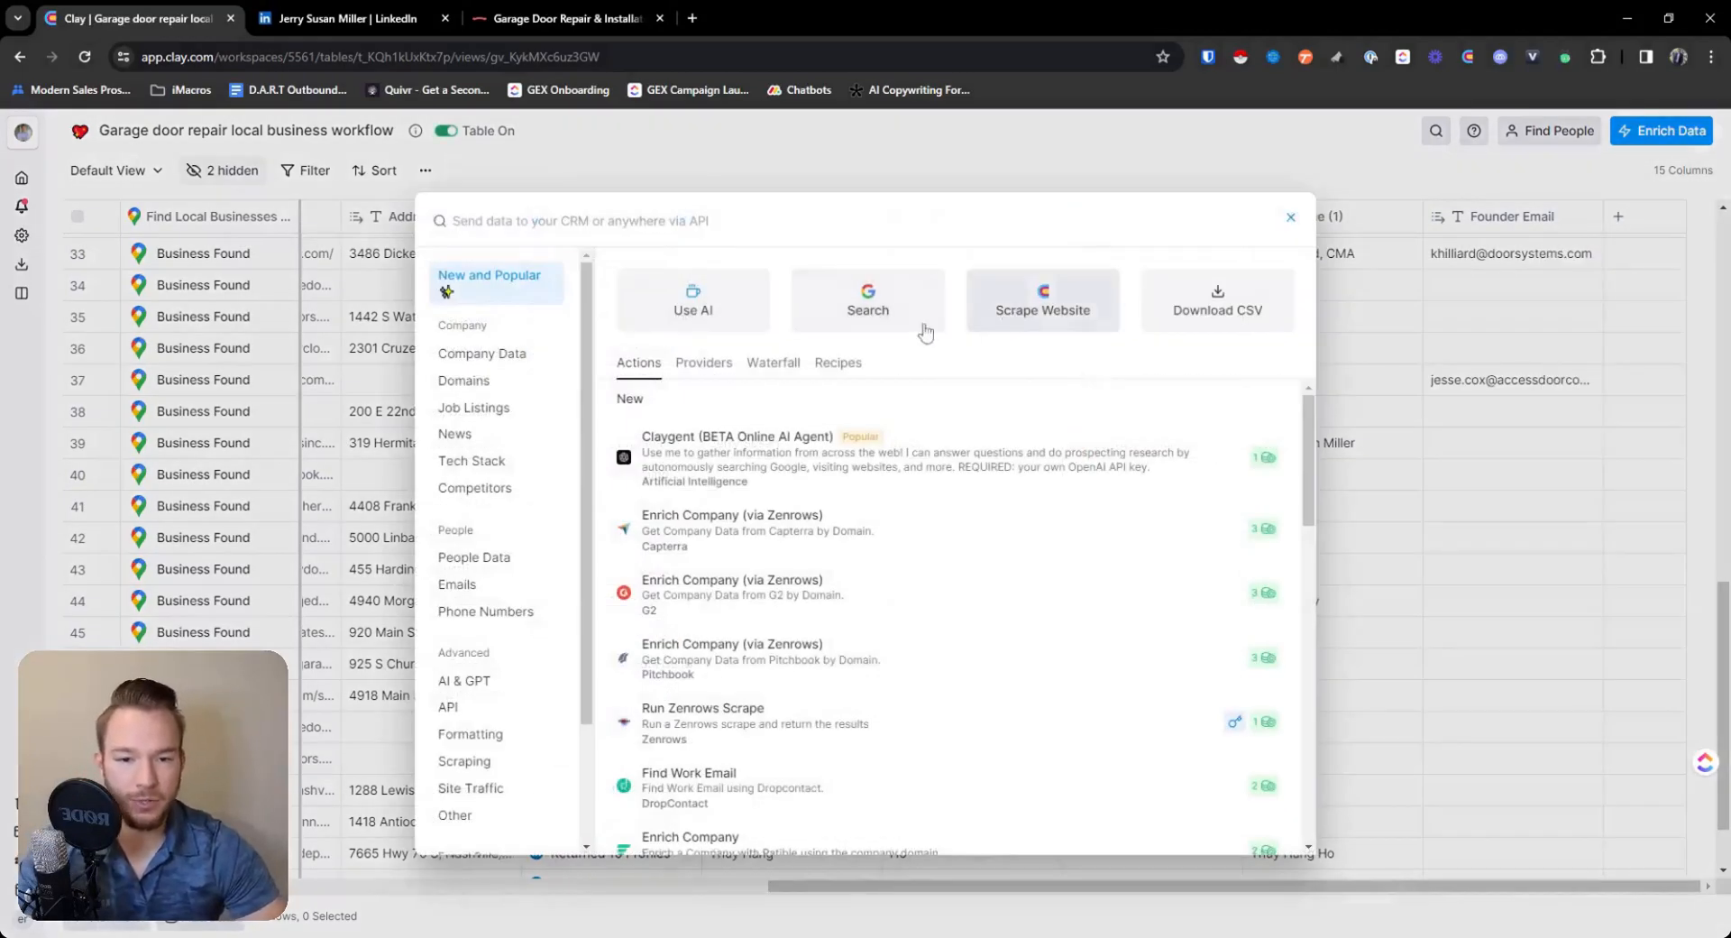
pyautogui.click(1042, 306)
pyautogui.click(1429, 370)
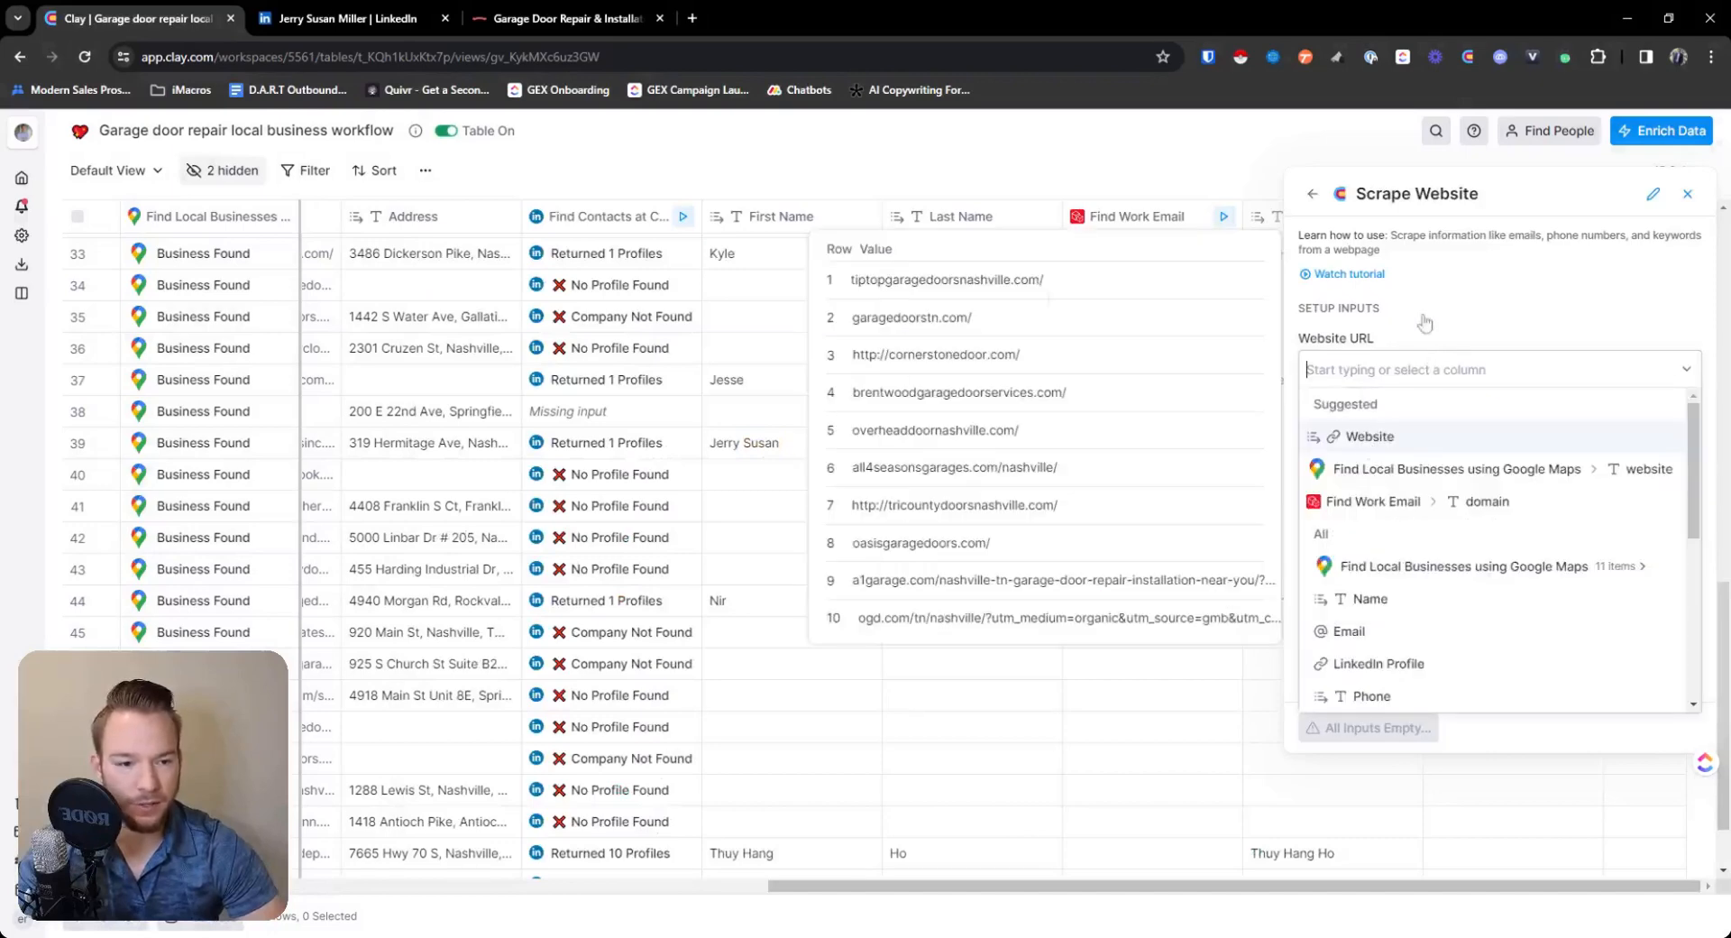
pyautogui.press('Return')
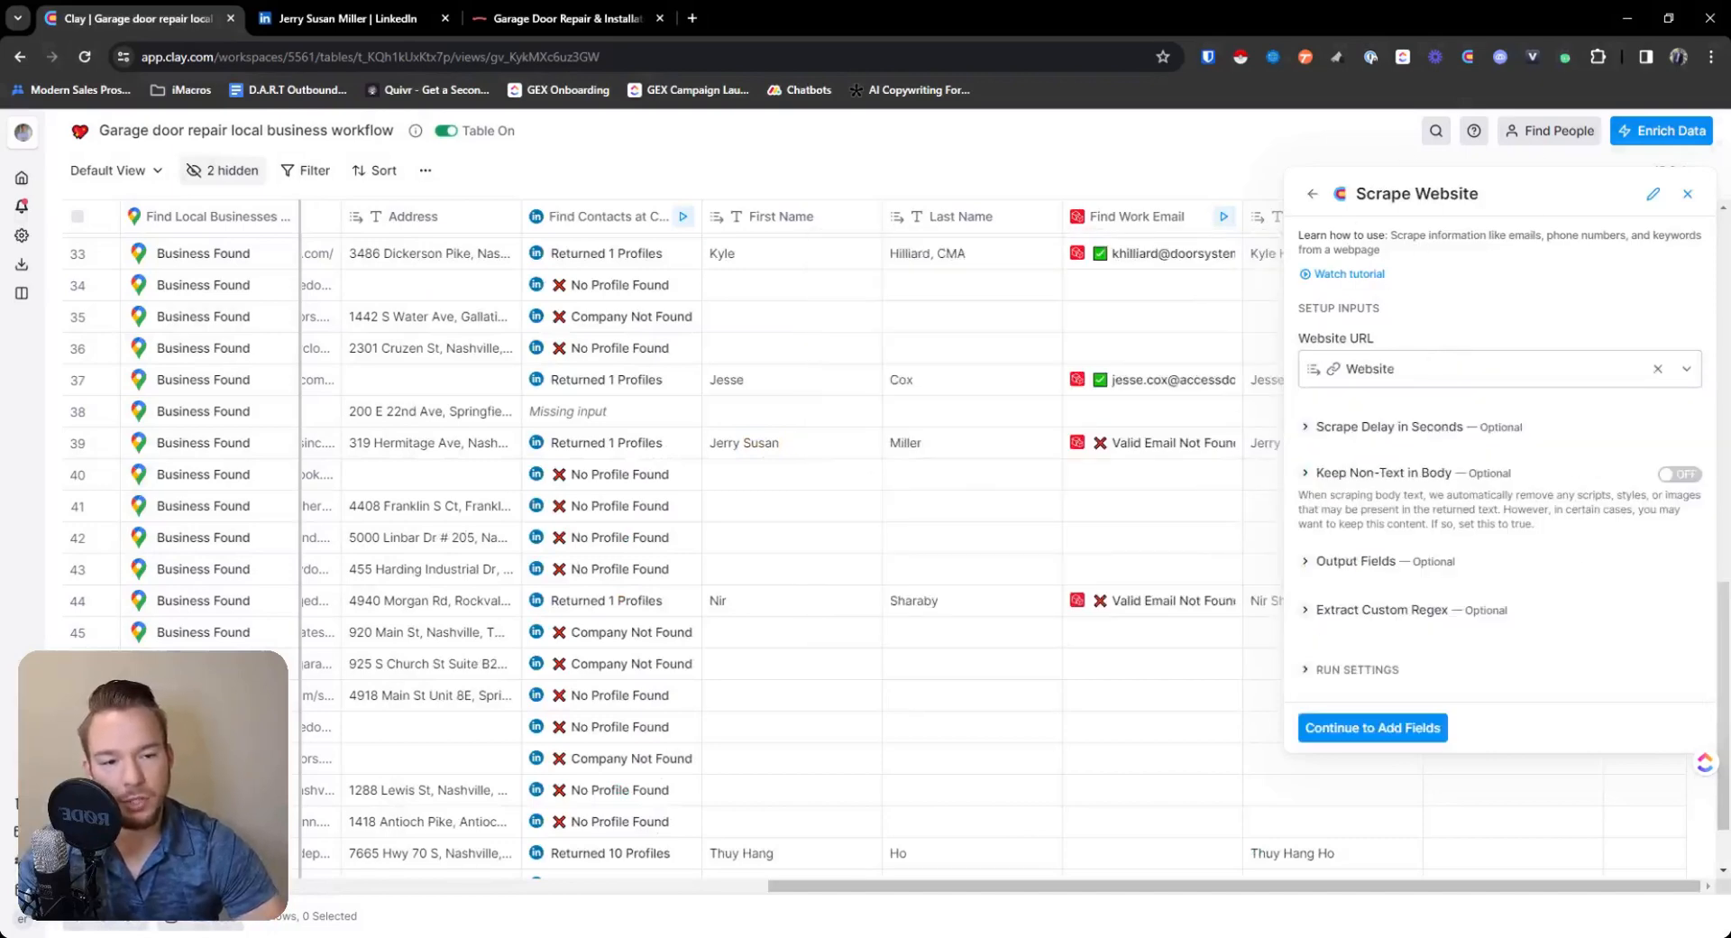
# Set the Scrape Website output fields to return only Emails, the email addresses found on the website.
pyautogui.click(1335, 560)
pyautogui.click(1349, 597)
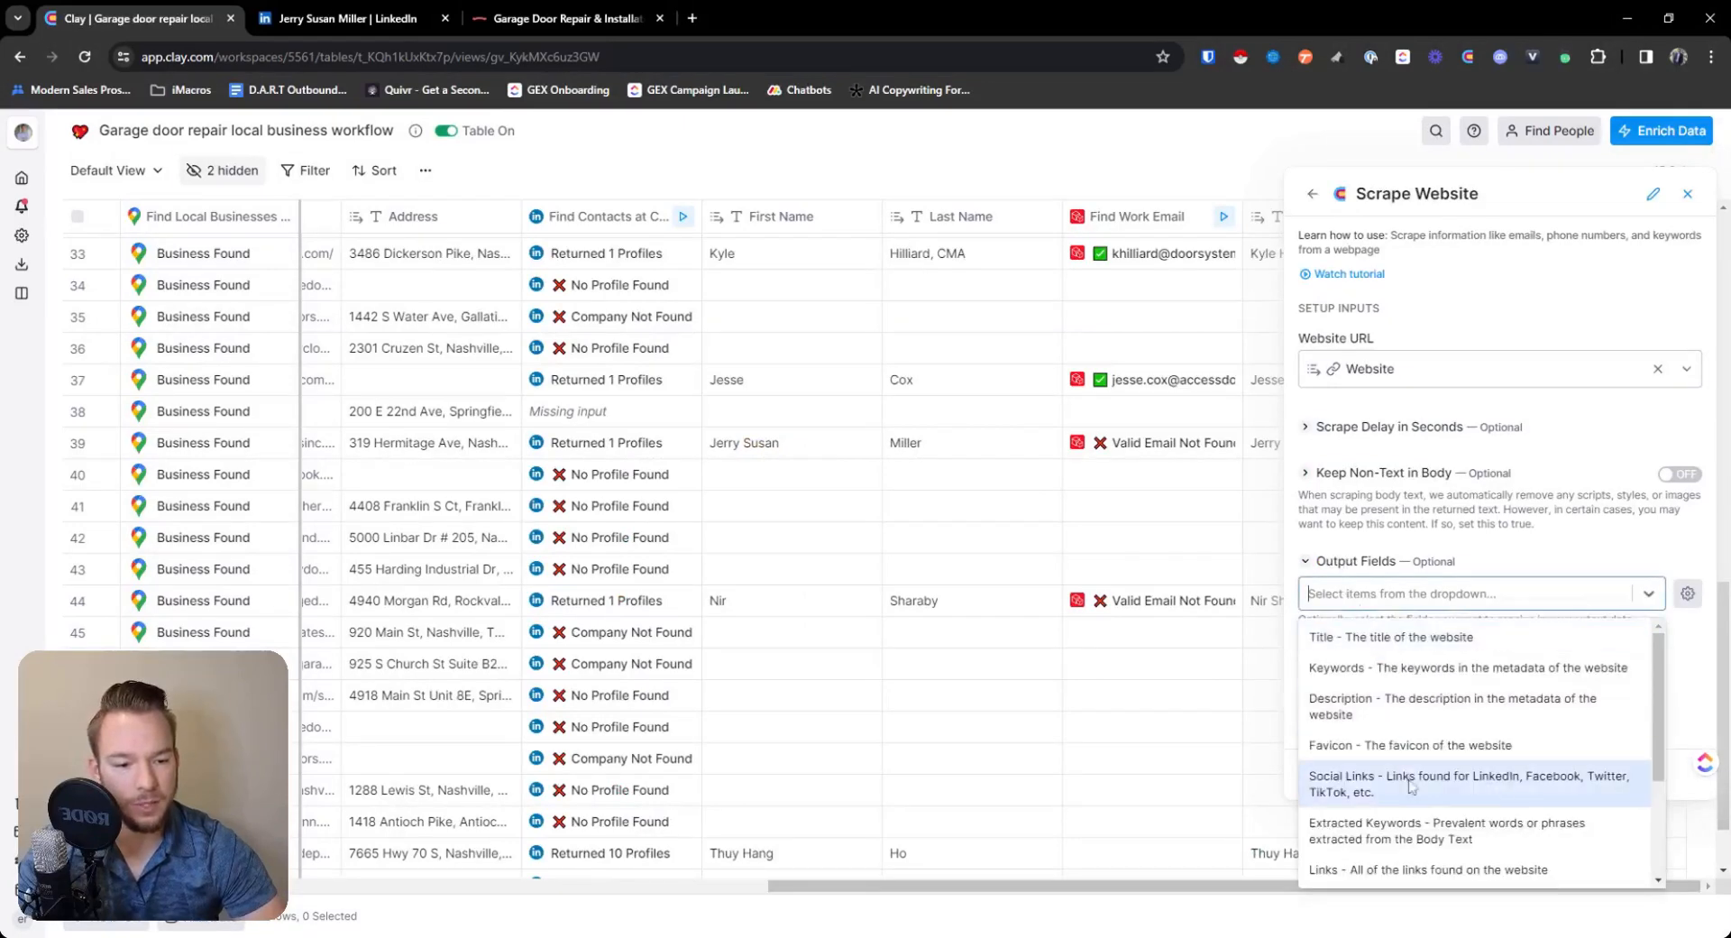
pyautogui.scroll(-2, 1406, 793)
pyautogui.scroll(1, 1402, 818)
pyautogui.click(1402, 819)
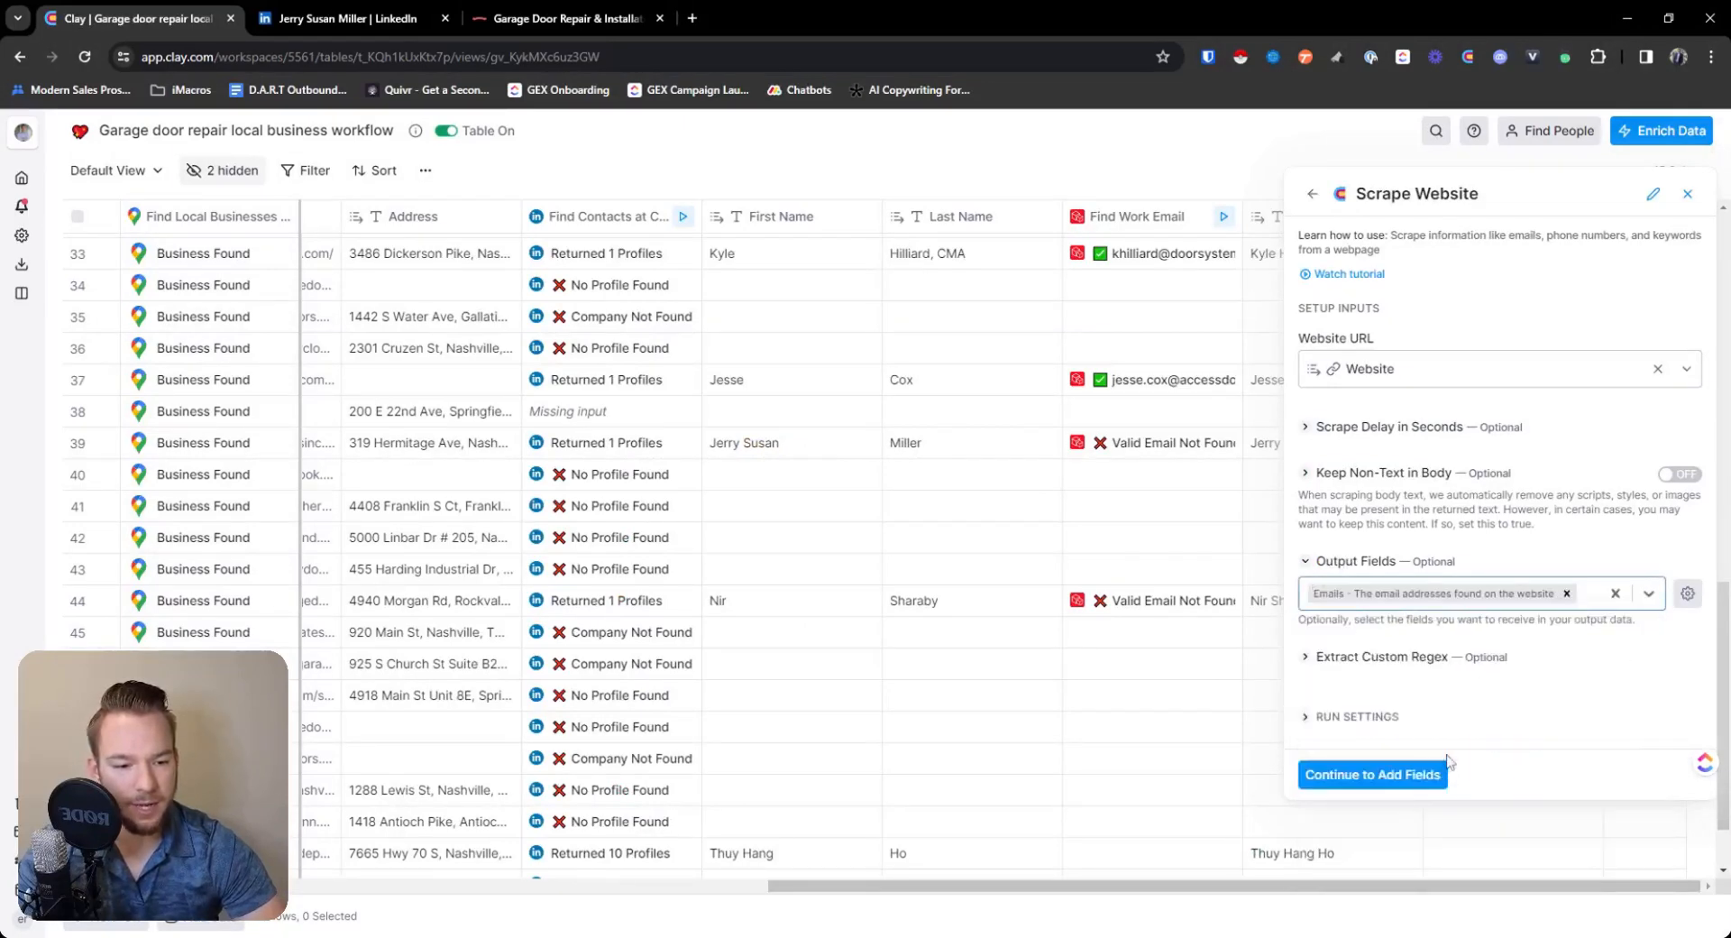
# Generate and save a conditional formula from "run if Founder Email is empty", and add the Scrape Website column to the table.
pyautogui.click(1359, 717)
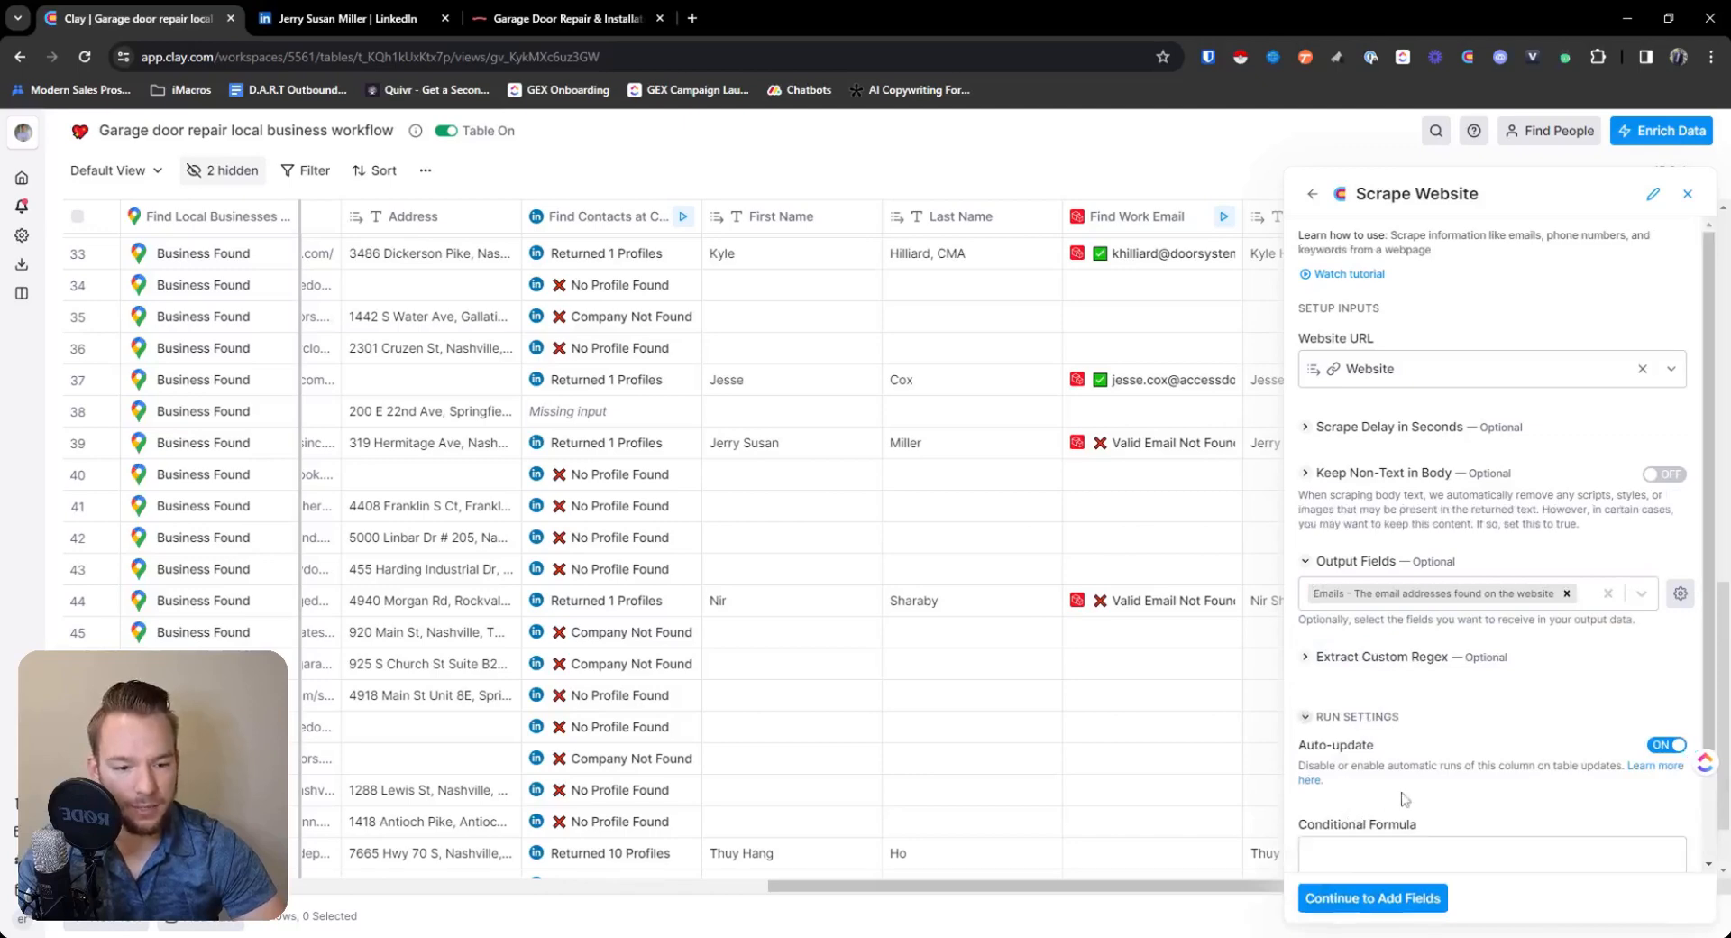
pyautogui.scroll(-1, 1349, 790)
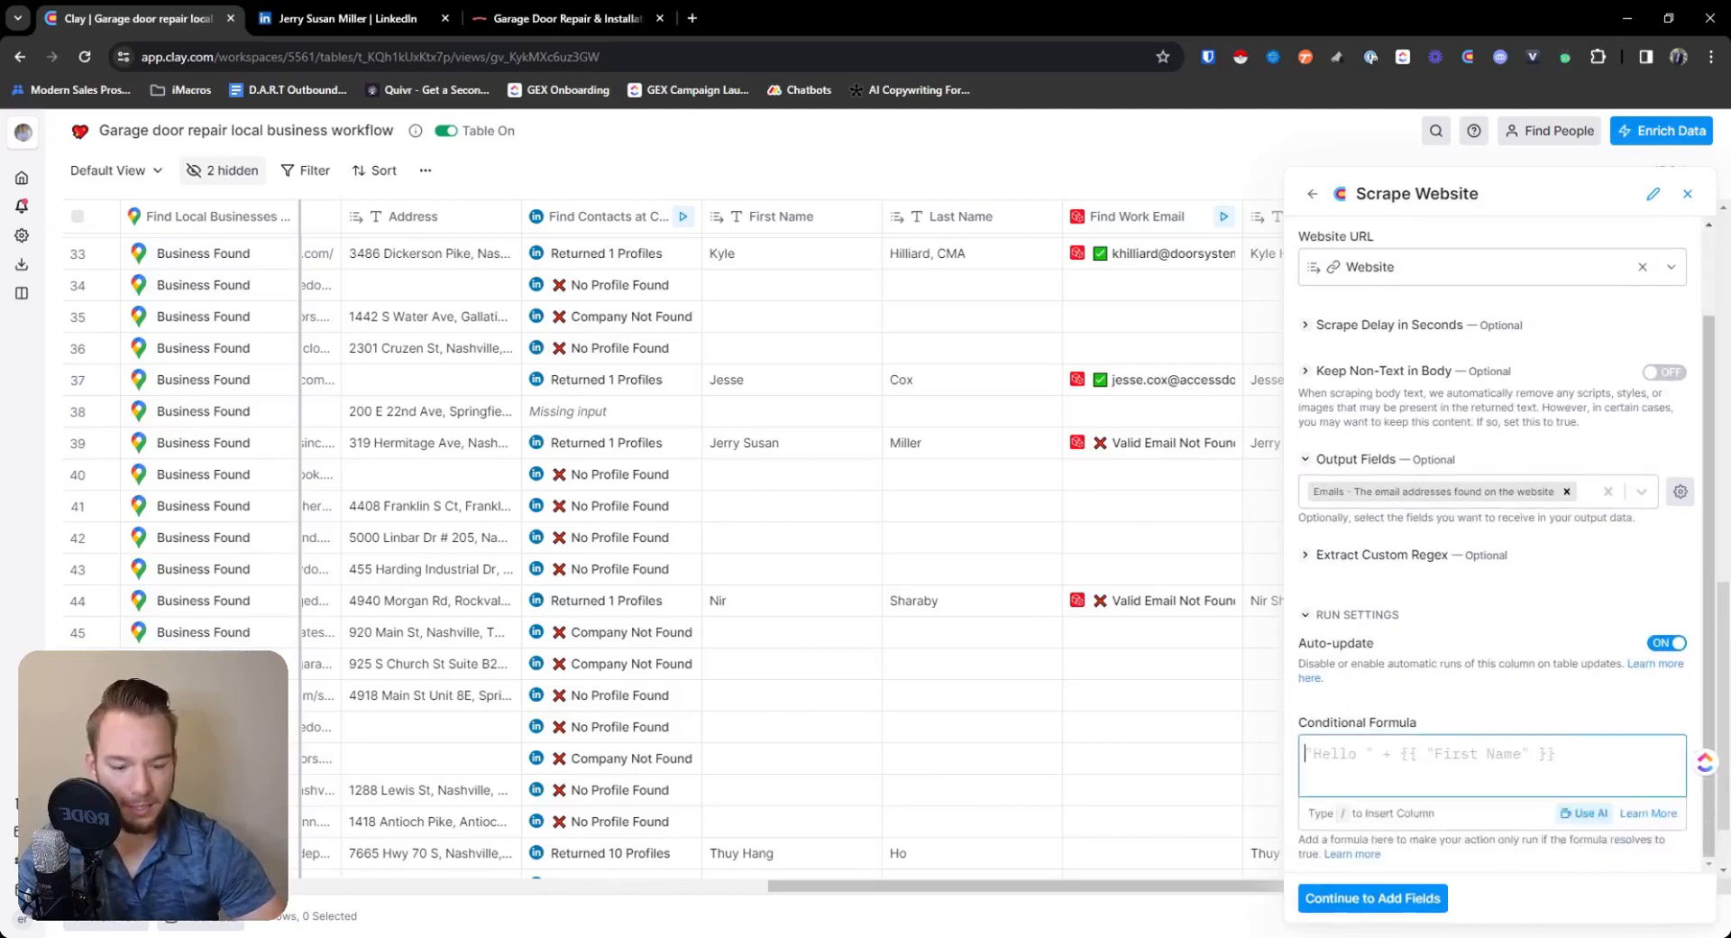
pyautogui.click(1589, 813)
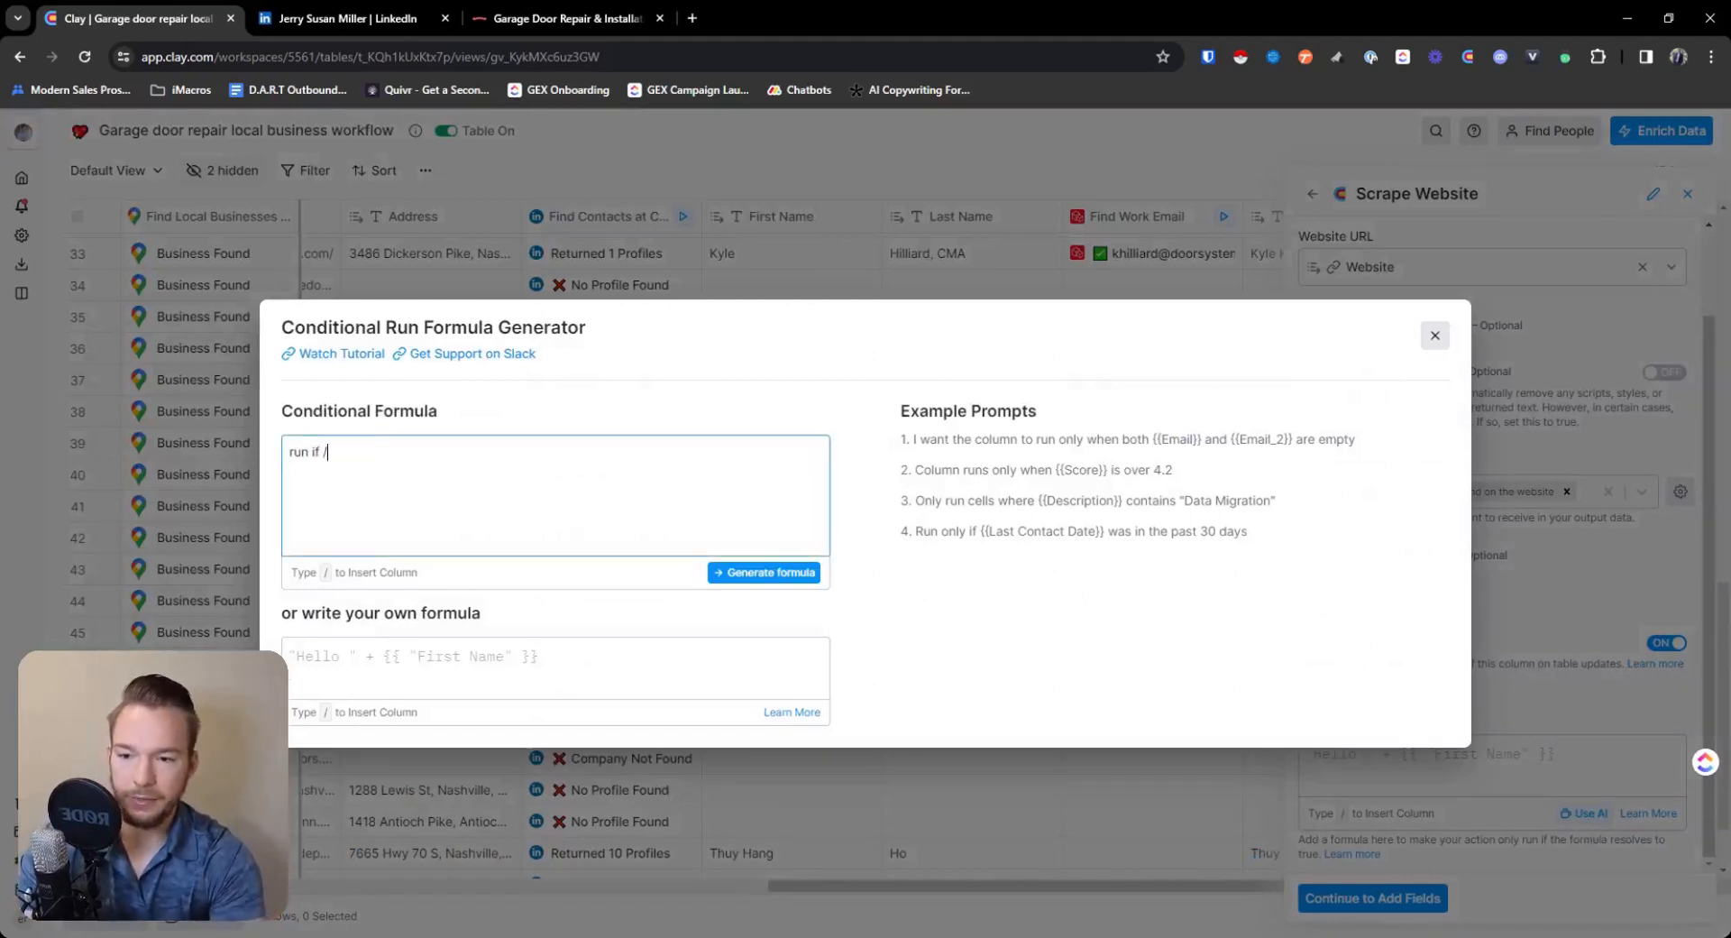
pyautogui.scroll(-3, 496, 685)
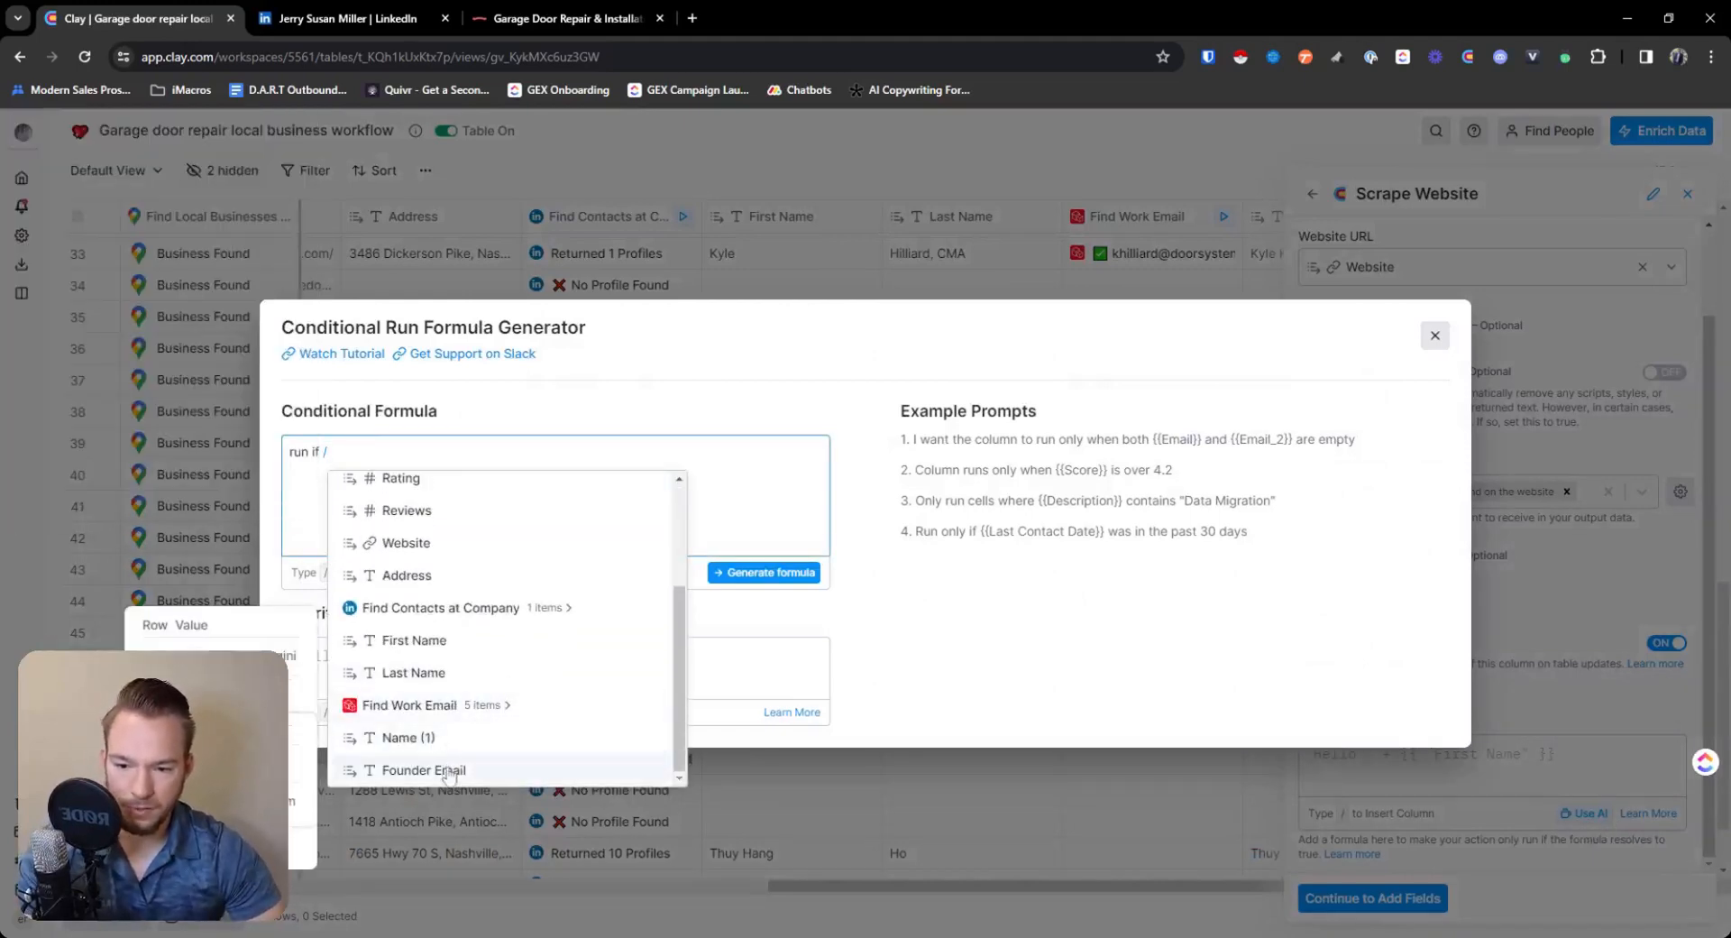
pyautogui.press('Return')
pyautogui.write('is empty')
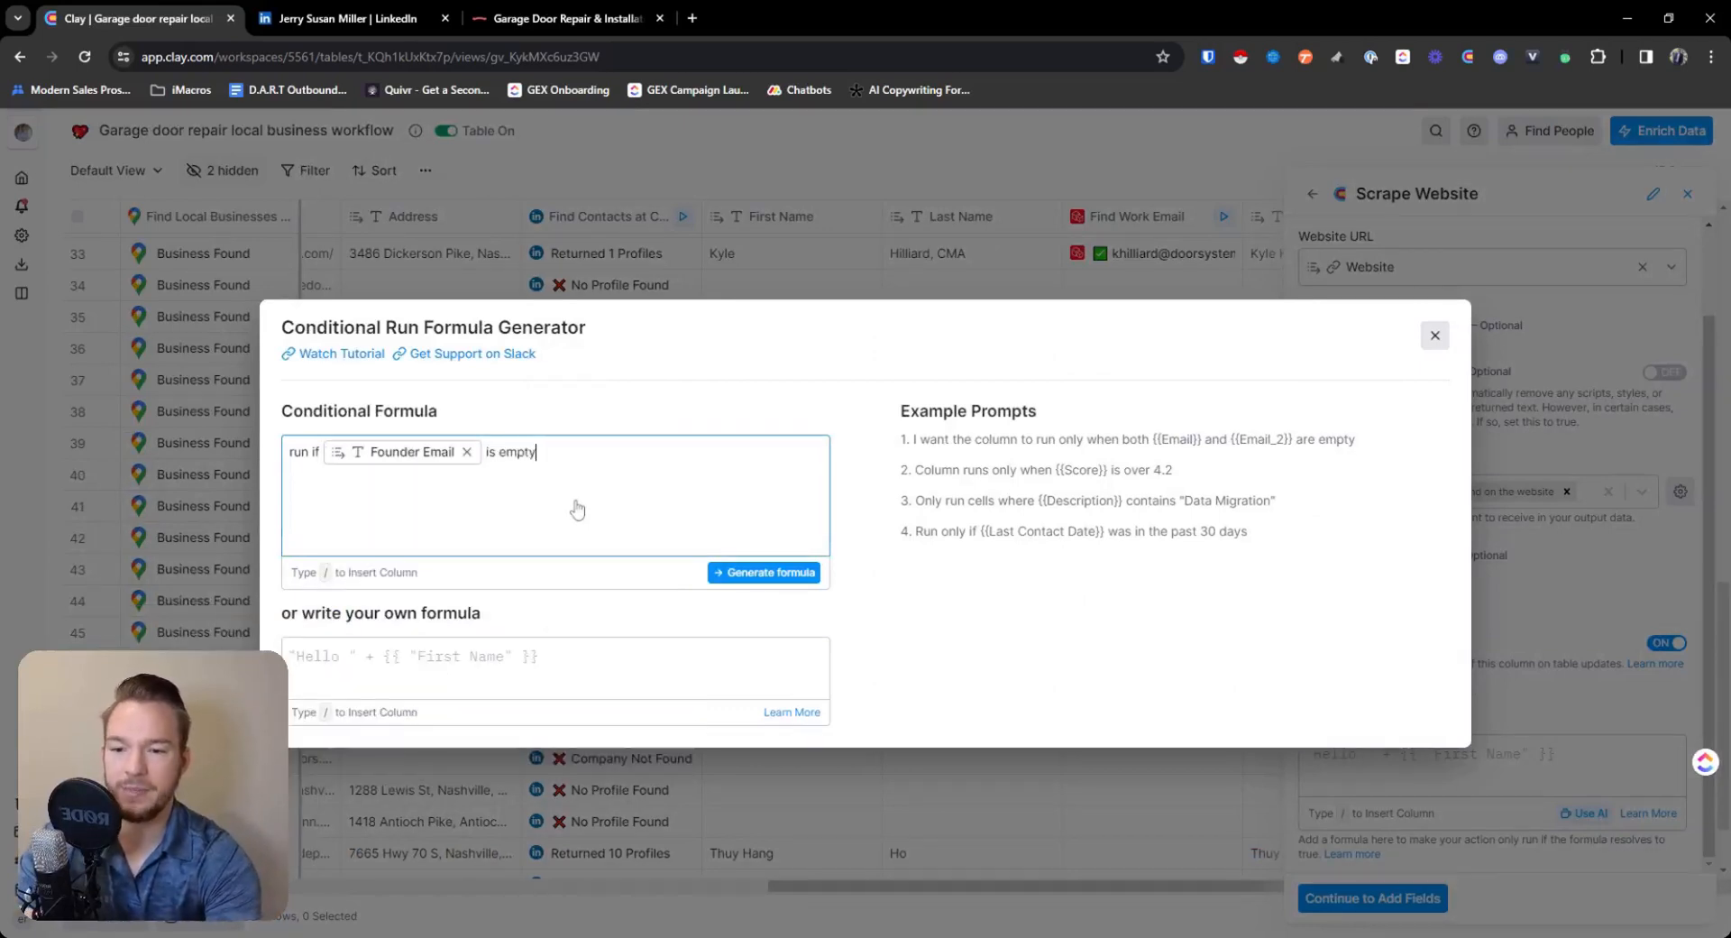
pyautogui.click(735, 573)
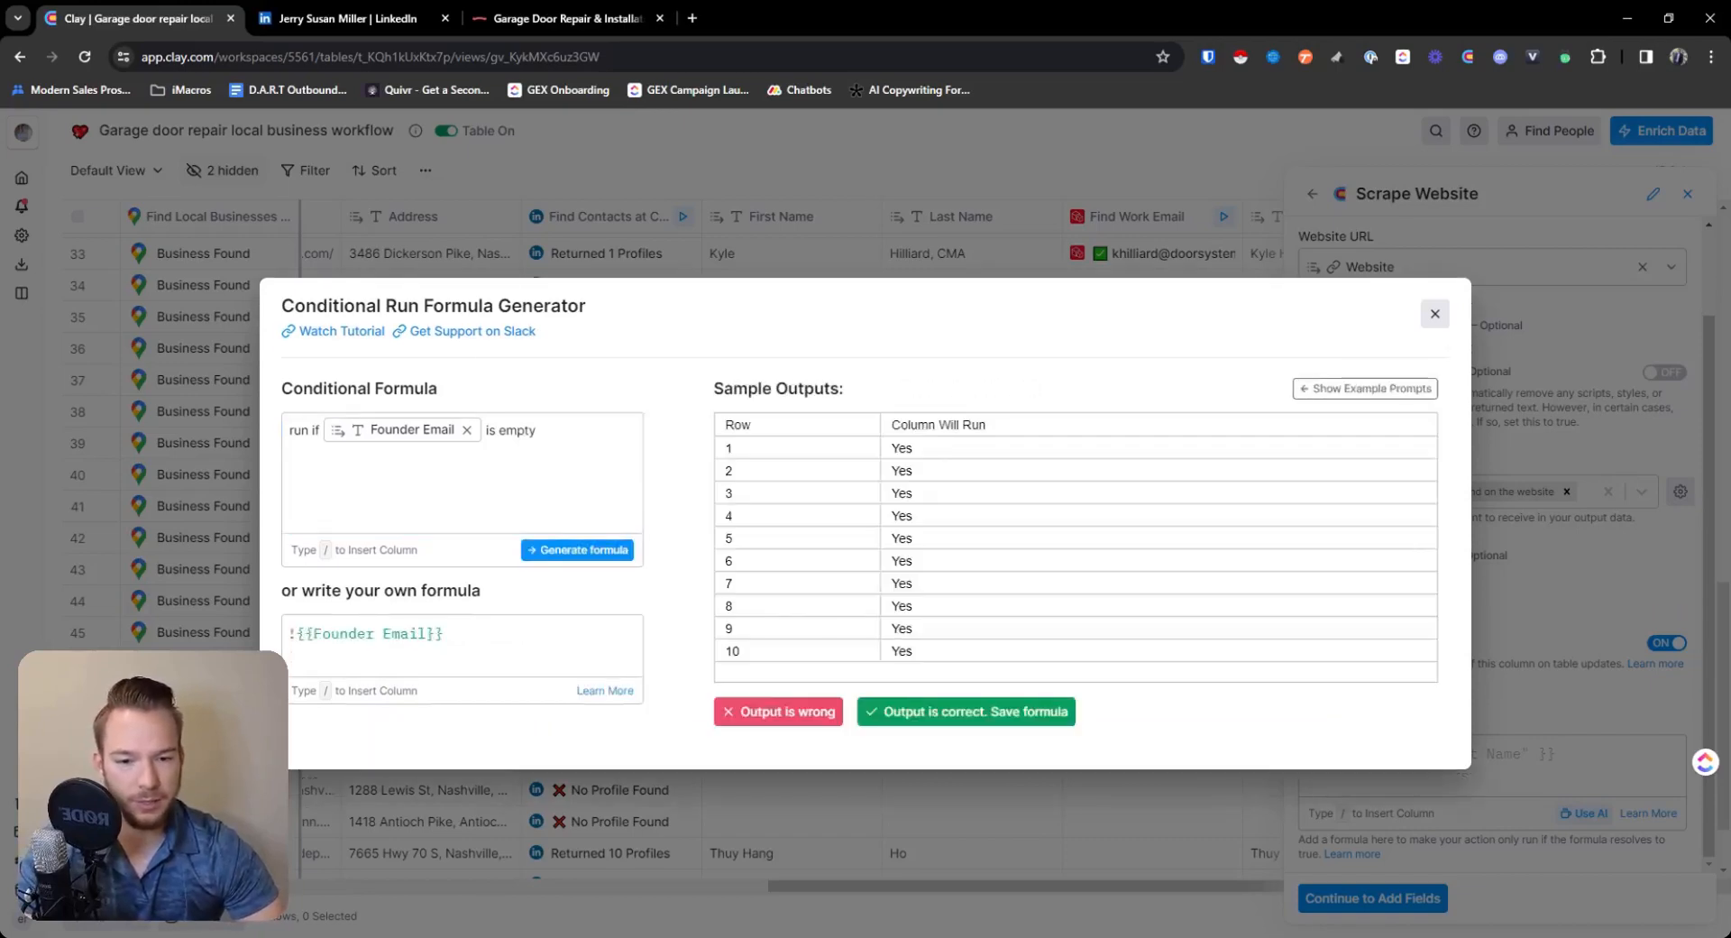
pyautogui.click(954, 712)
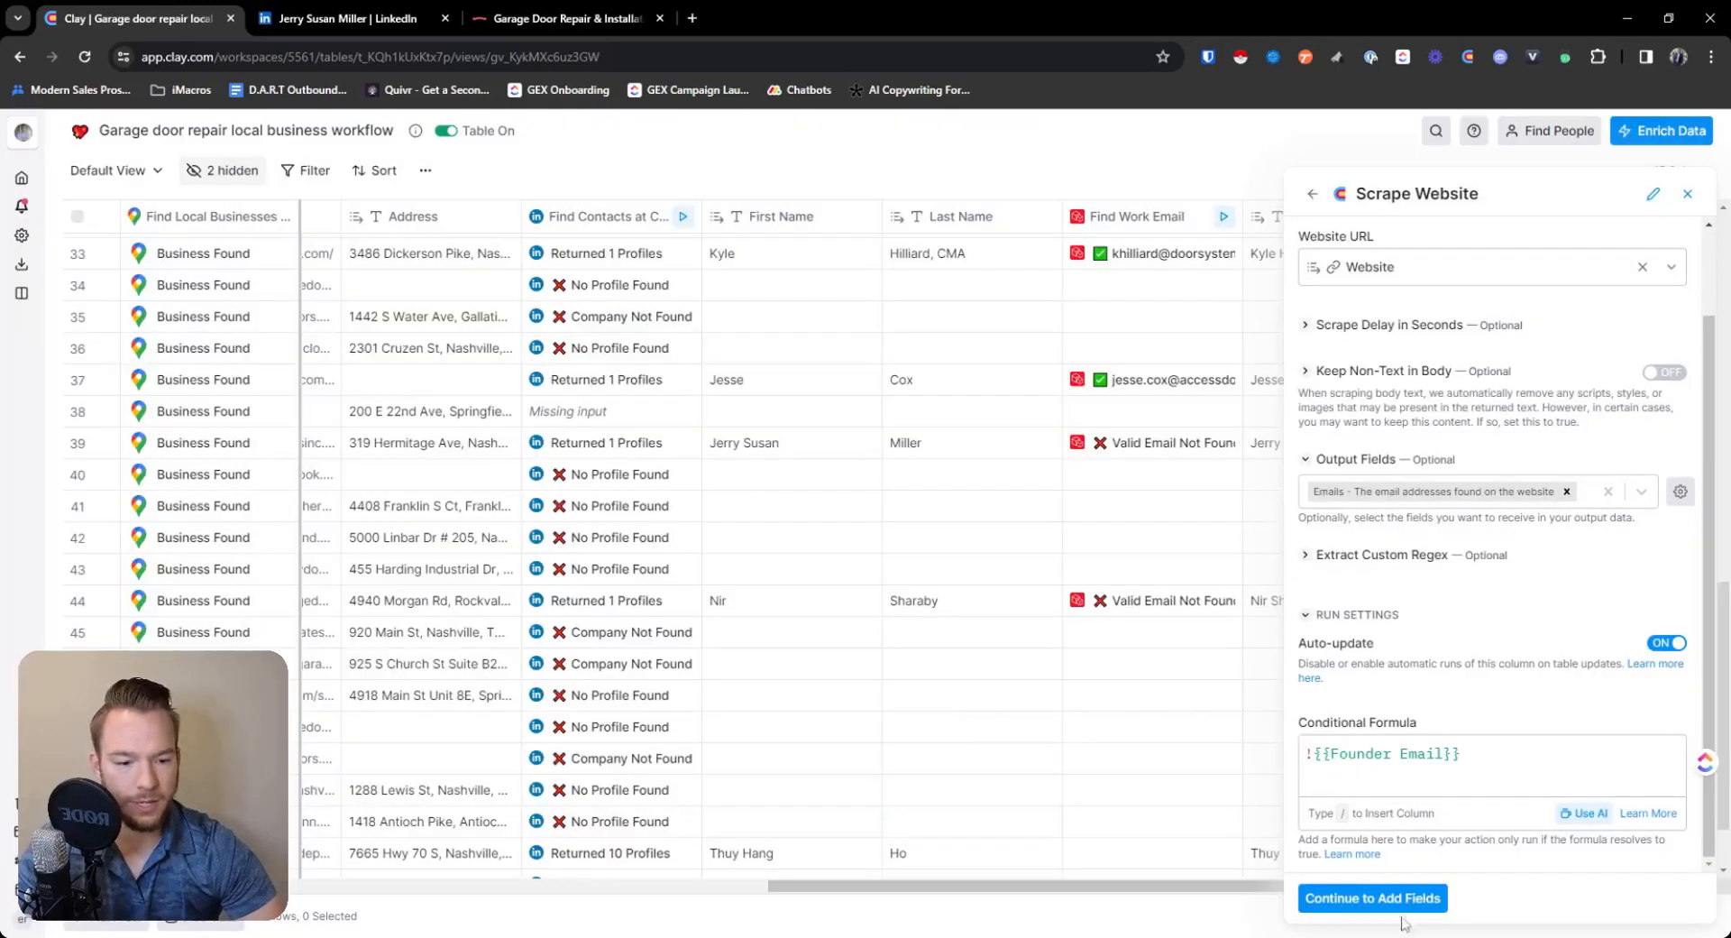
pyautogui.click(1353, 897)
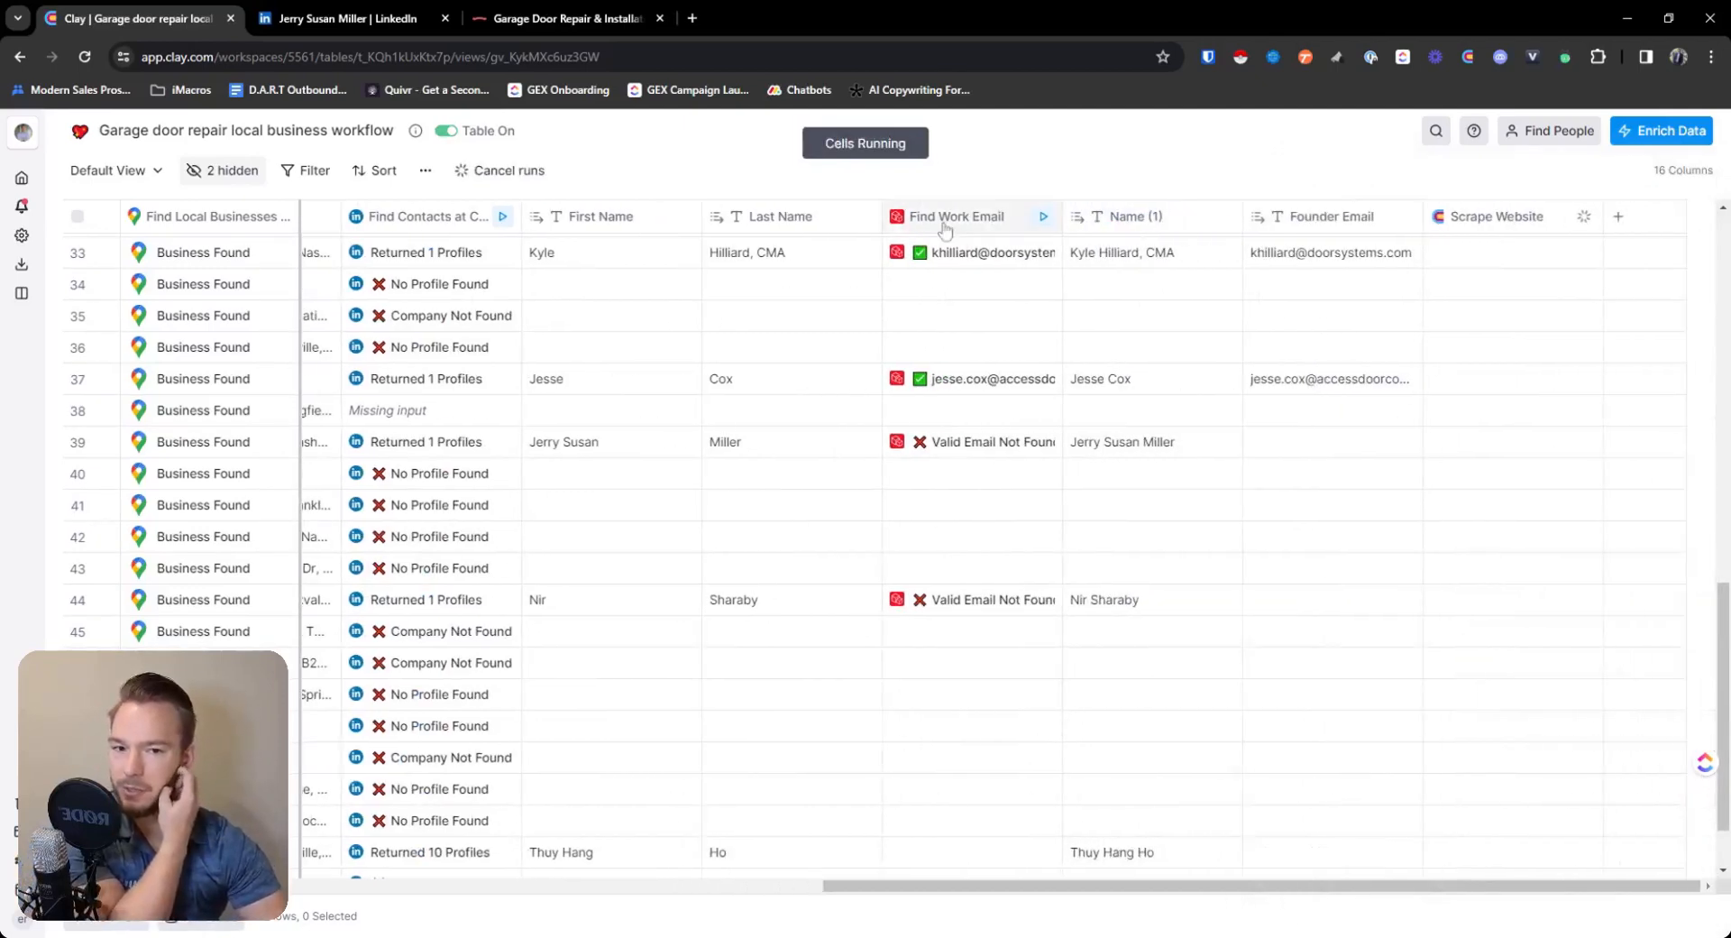
# Run the Find Work Email enrichment on all rows that haven't run or have errors.
pyautogui.click(944, 227)
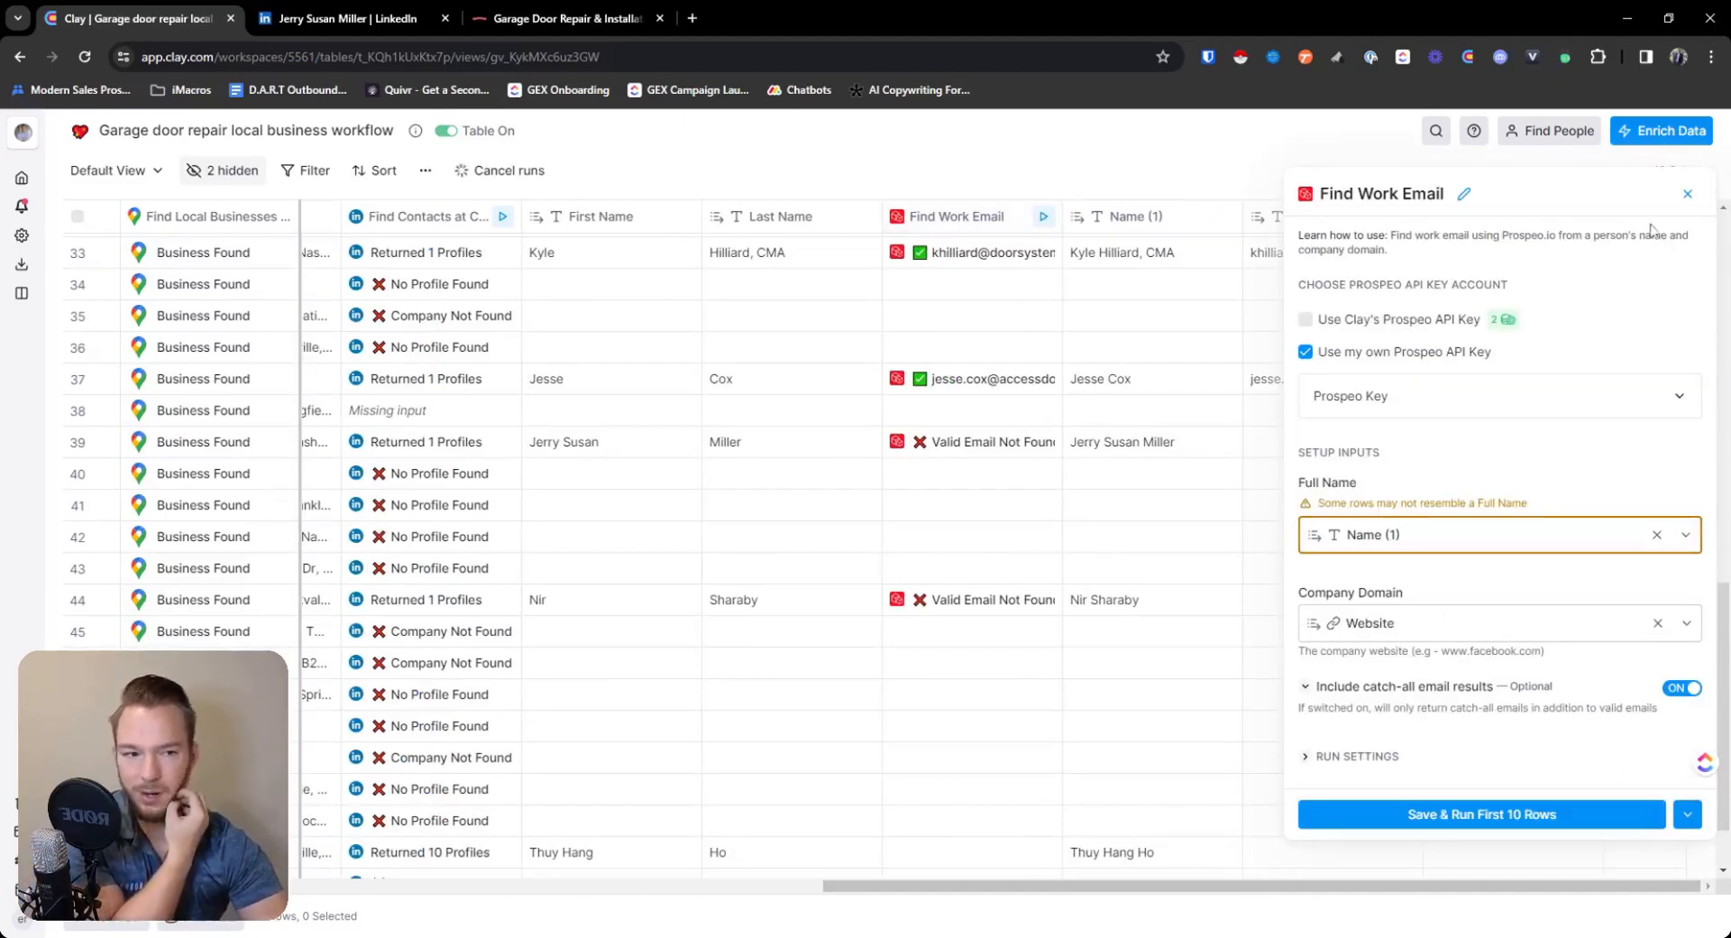
pyautogui.click(1688, 194)
pyautogui.scroll(8, 984, 461)
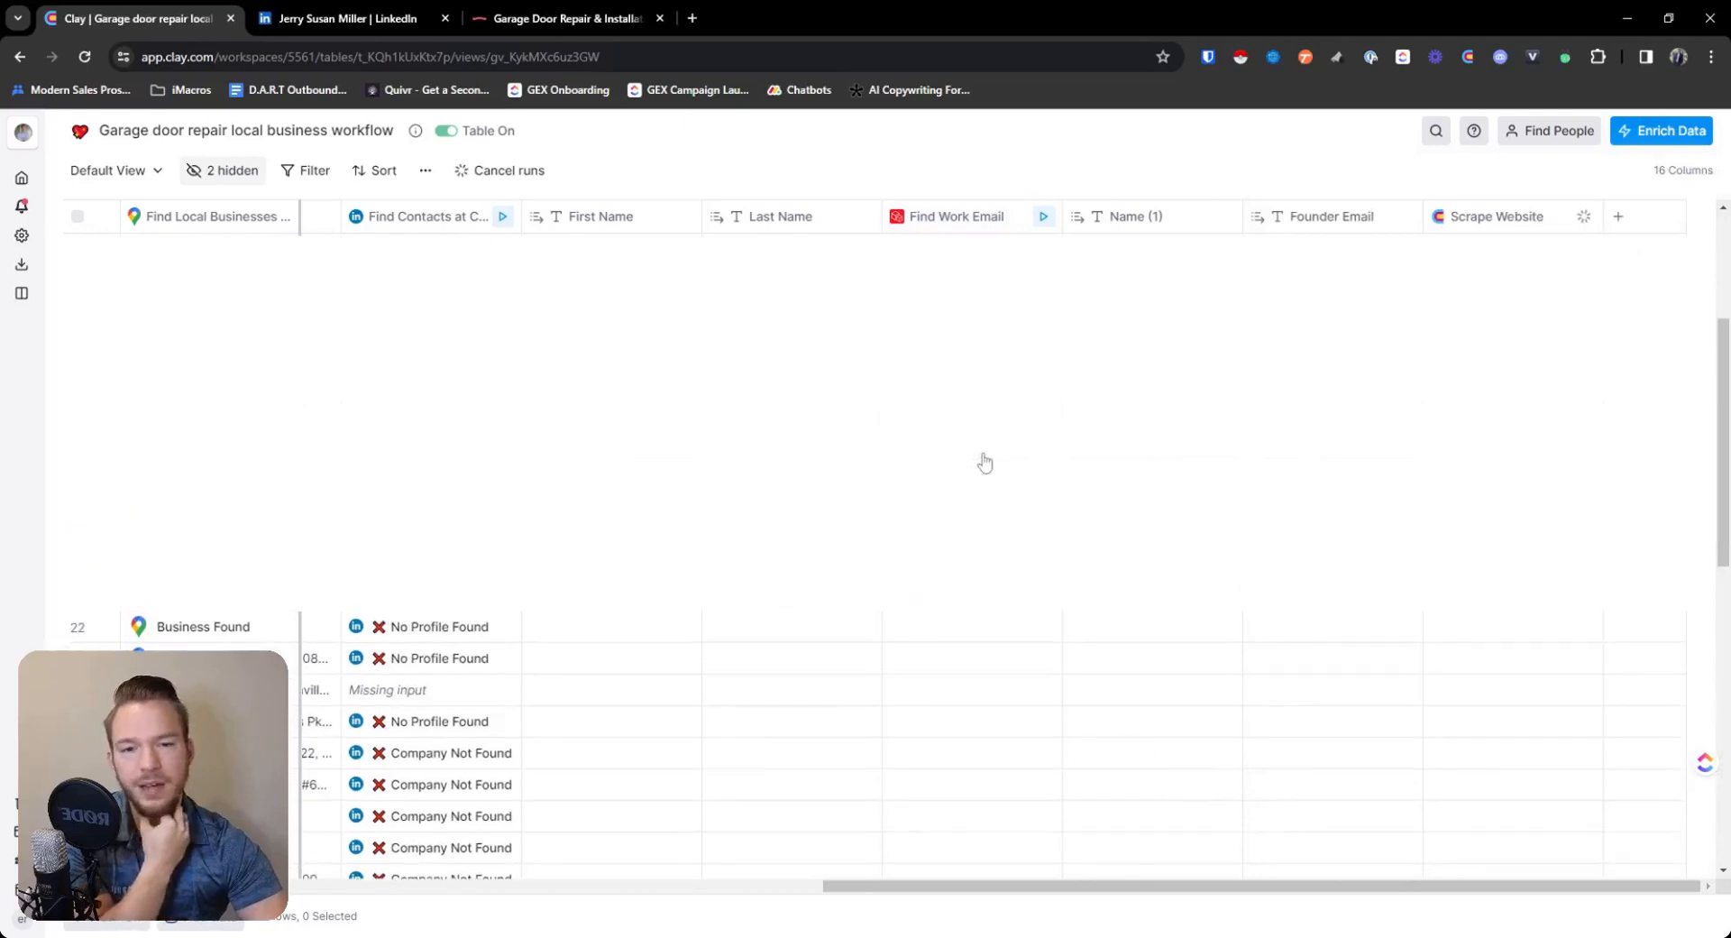
pyautogui.click(1043, 217)
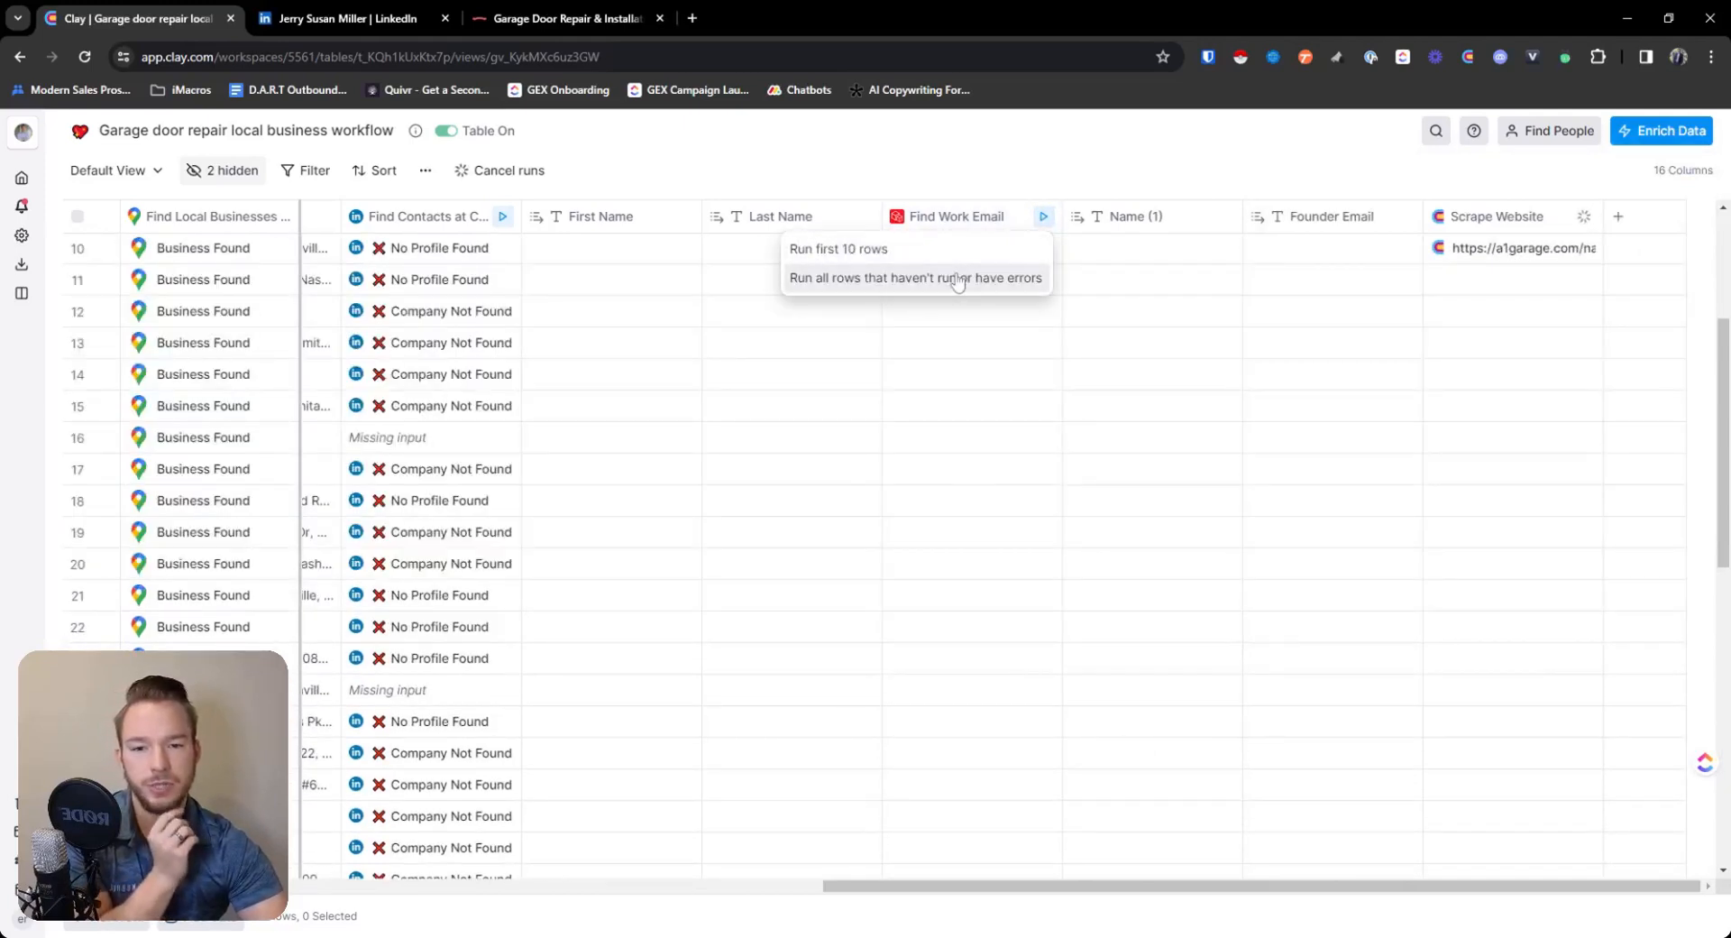
pyautogui.click(956, 278)
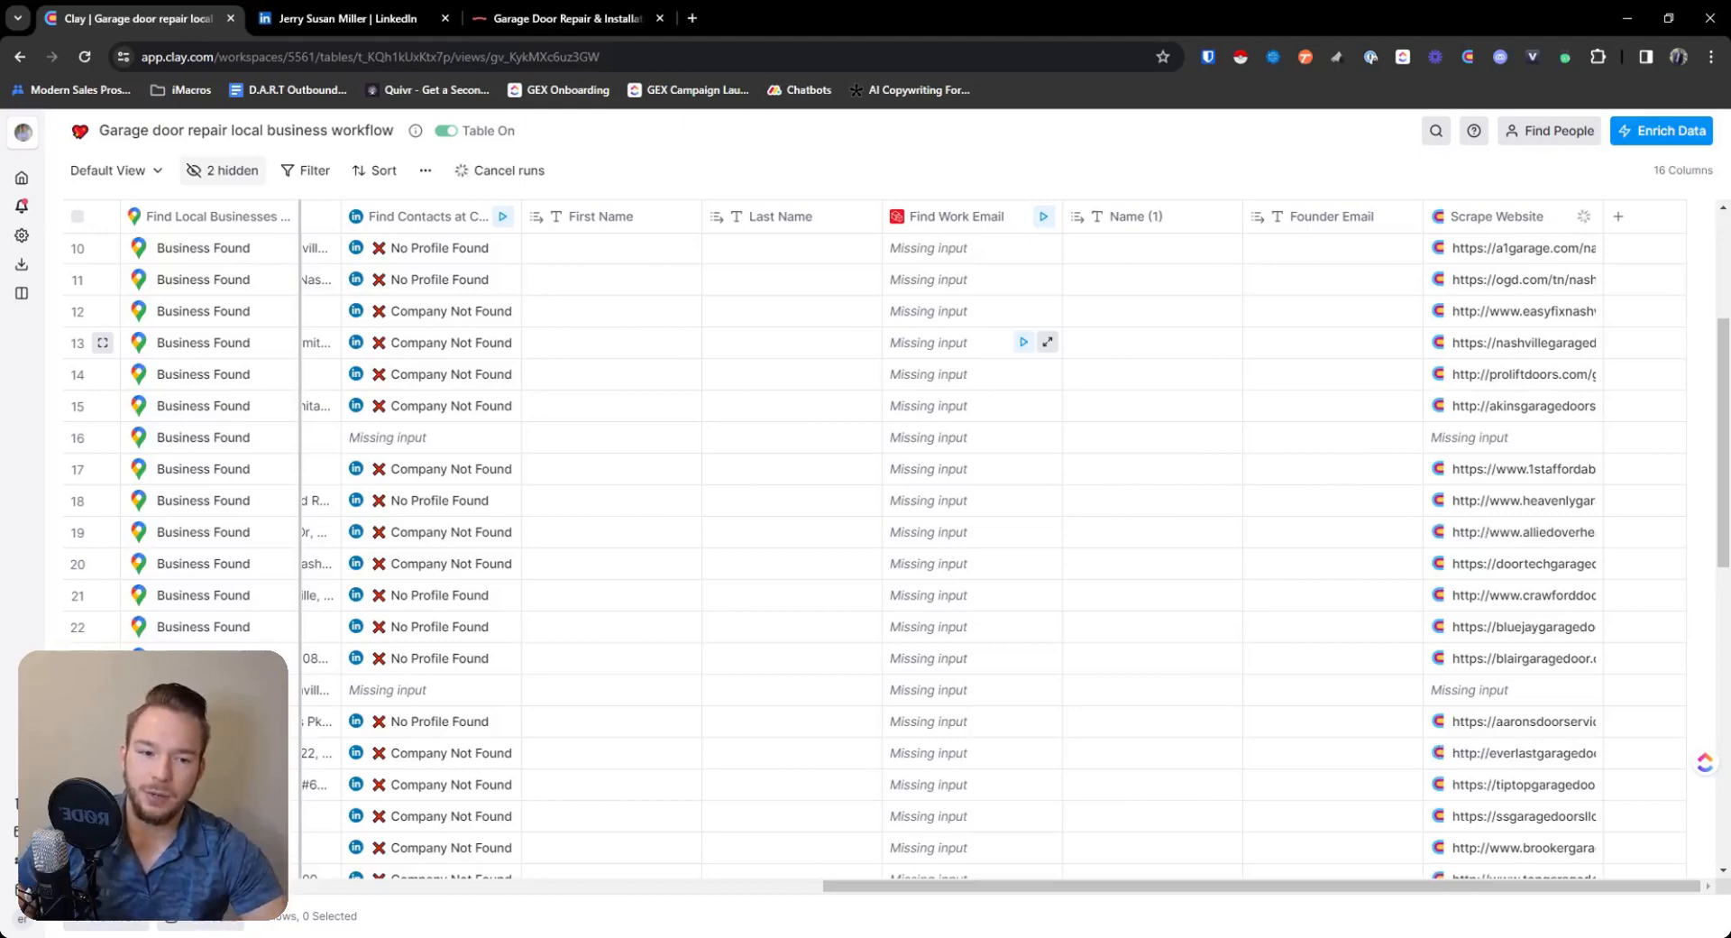
# Add the first email from row 32's Scrape Website result to the table as a new column named 0.
pyautogui.scroll(-6, 945, 347)
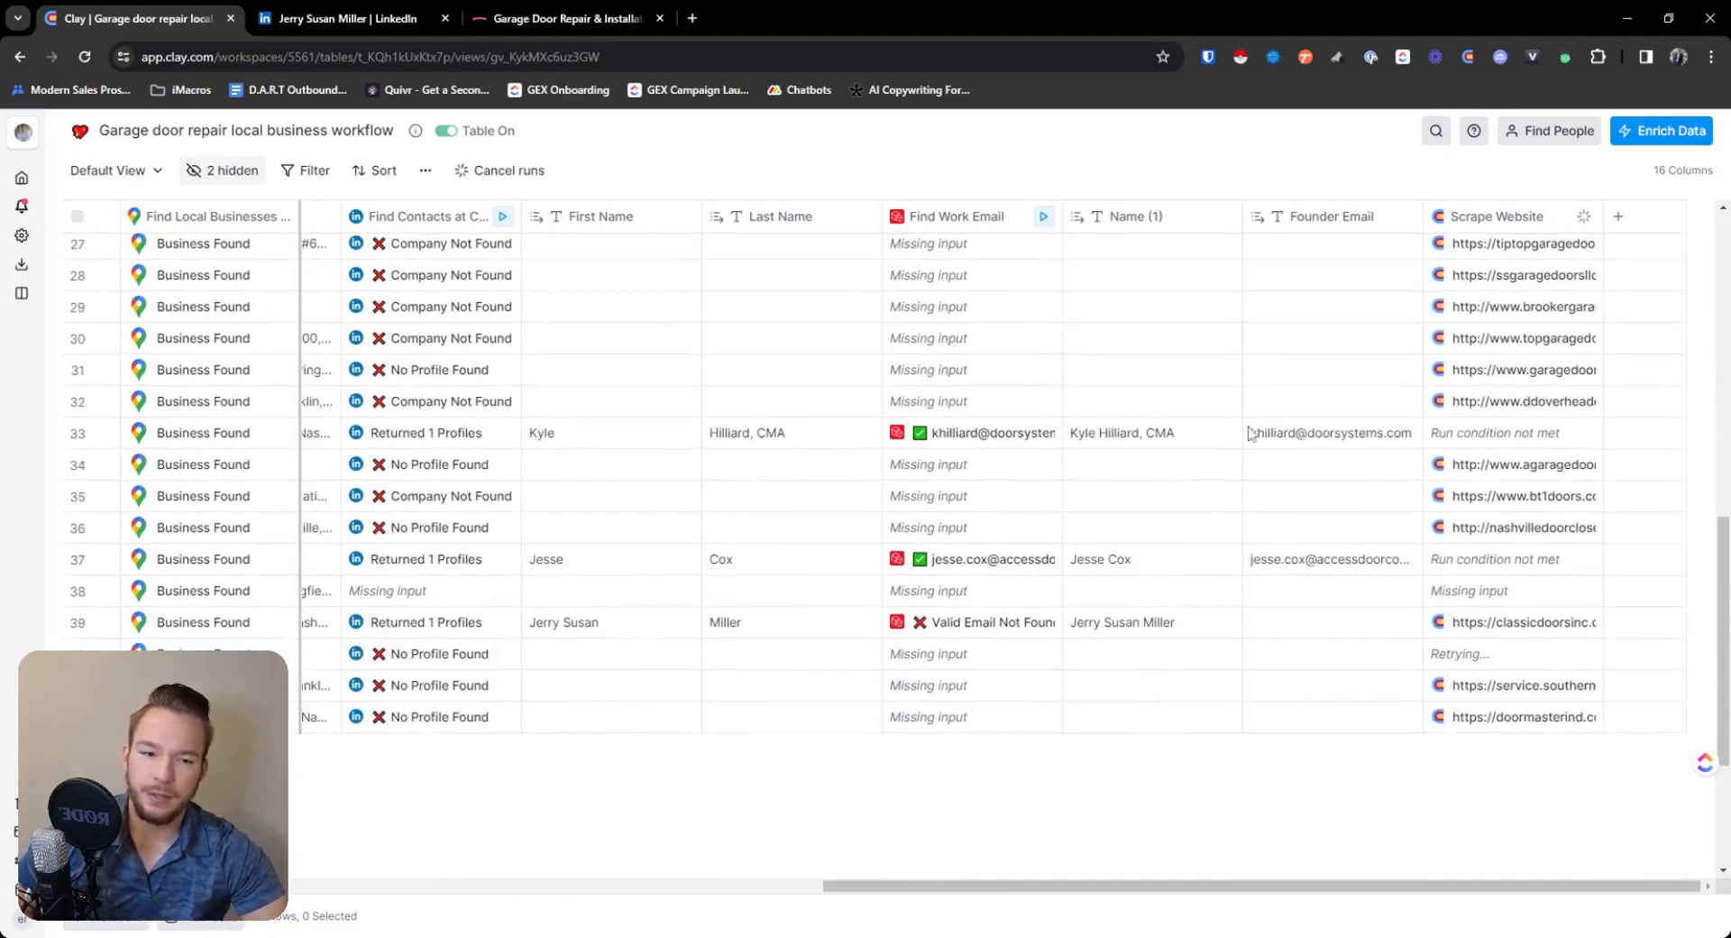
pyautogui.click(1477, 406)
pyautogui.click(1362, 280)
pyautogui.click(1354, 312)
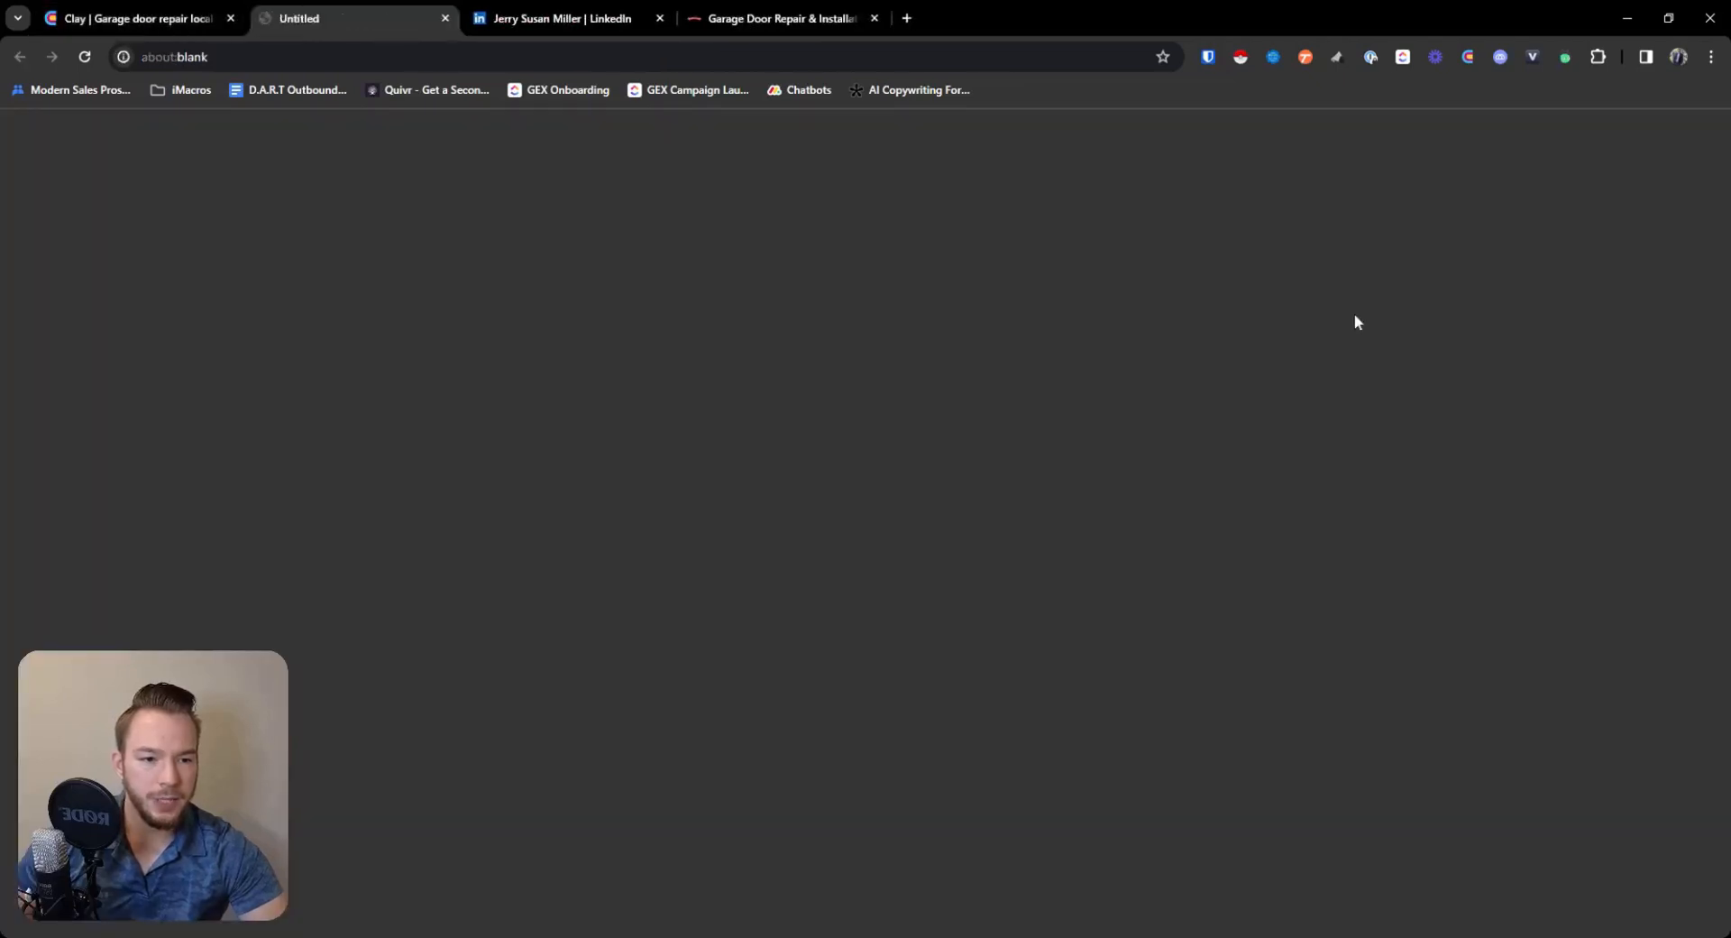
pyautogui.click(205, 25)
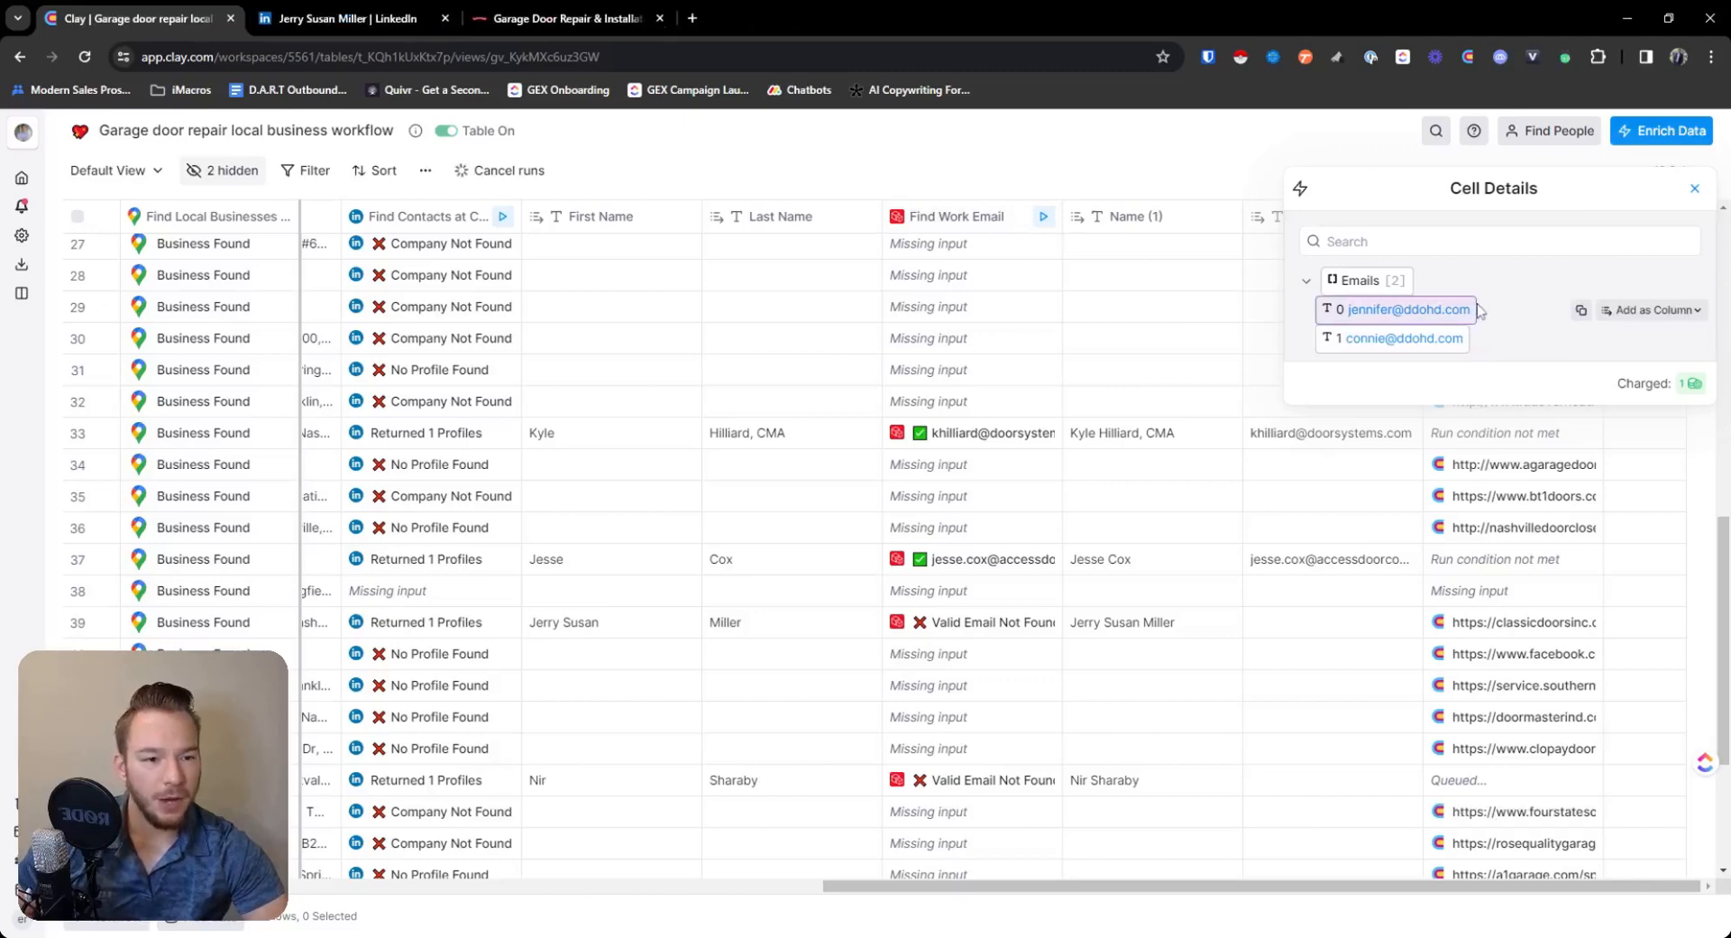
pyautogui.click(1653, 309)
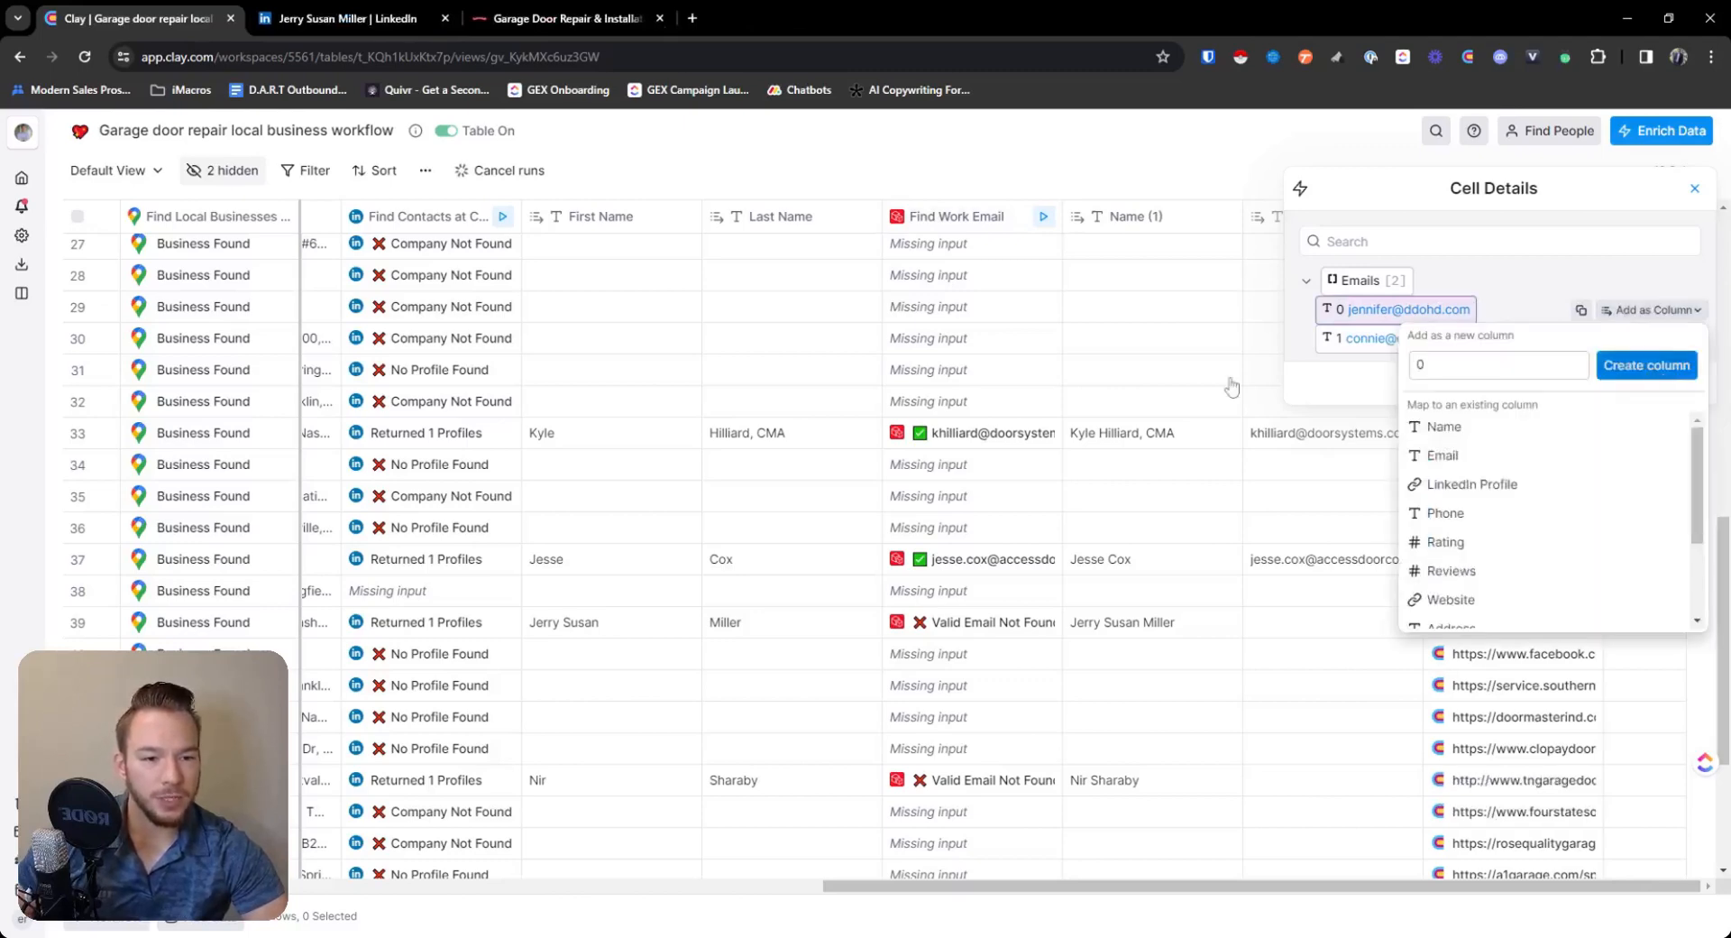
pyautogui.press('Return')
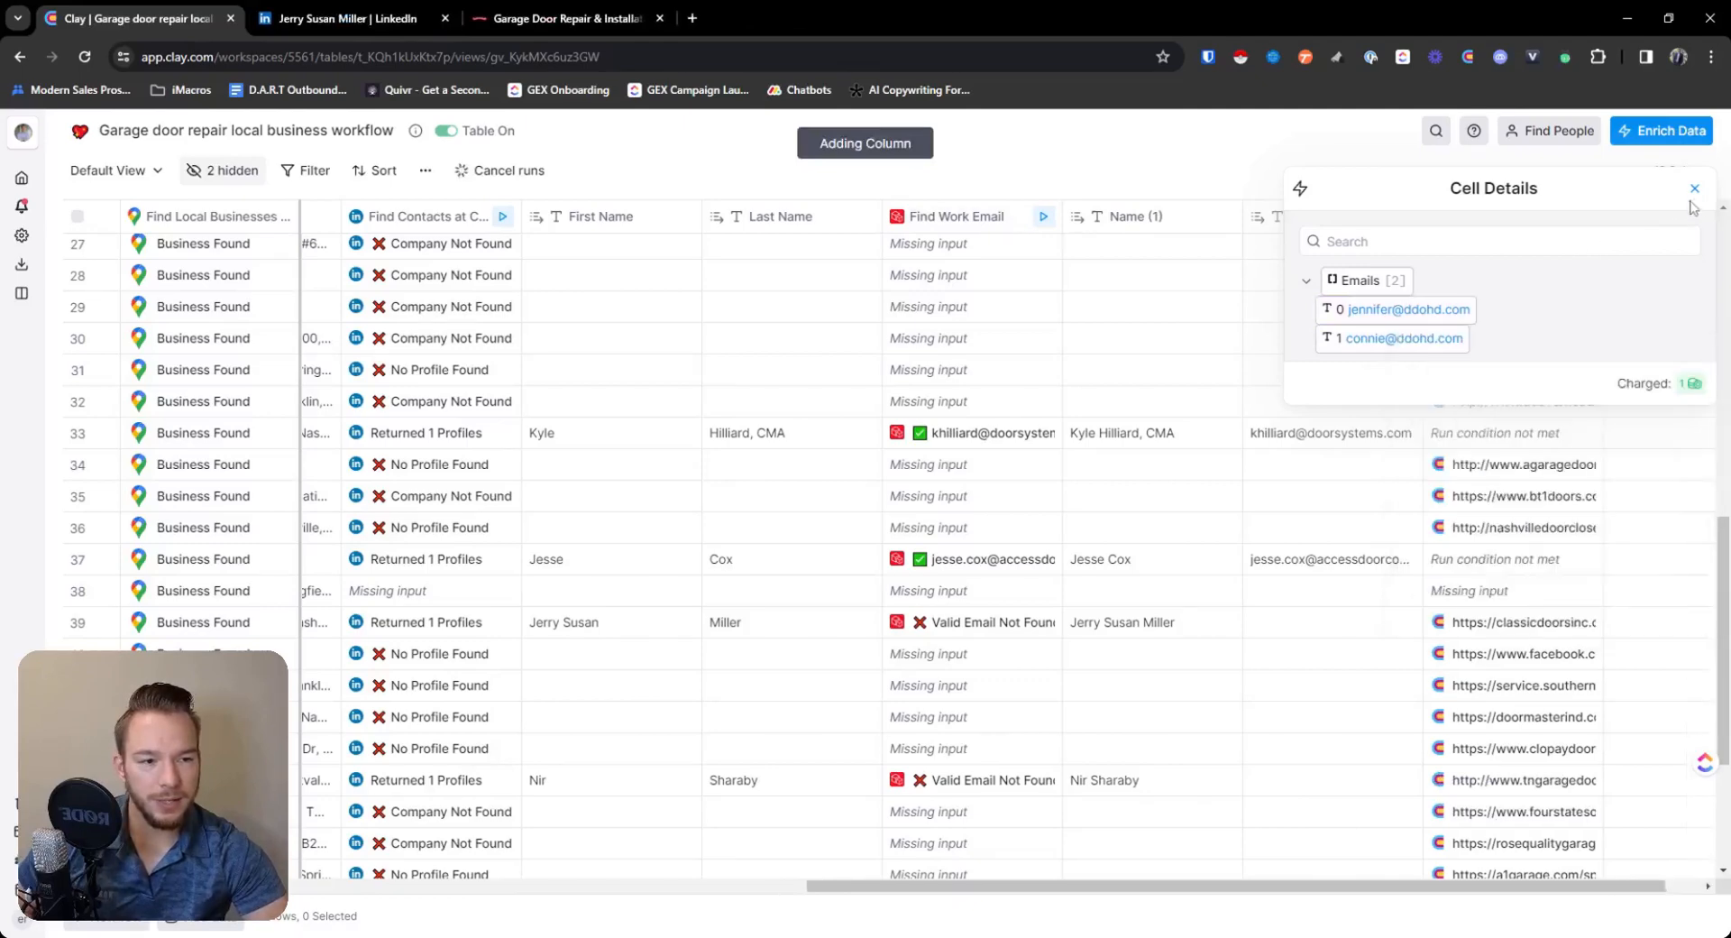
pyautogui.click(1695, 191)
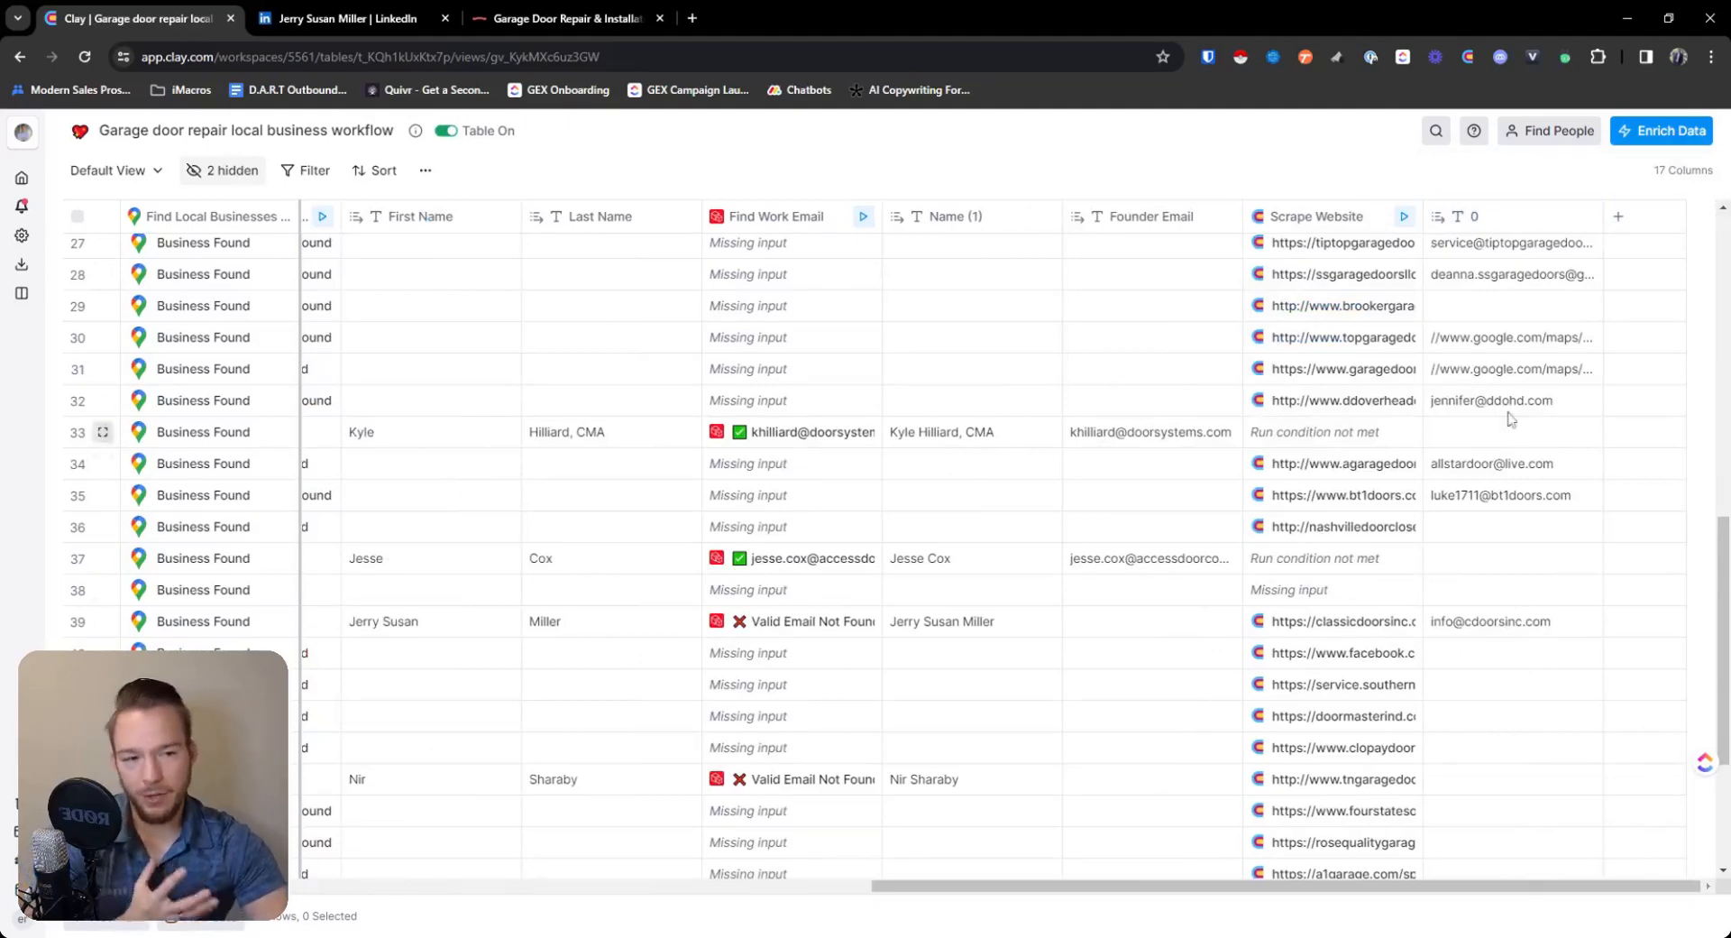
# Review the scraped email addresses in column 0 up through the earlier table rows.
pyautogui.scroll(3, 1492, 460)
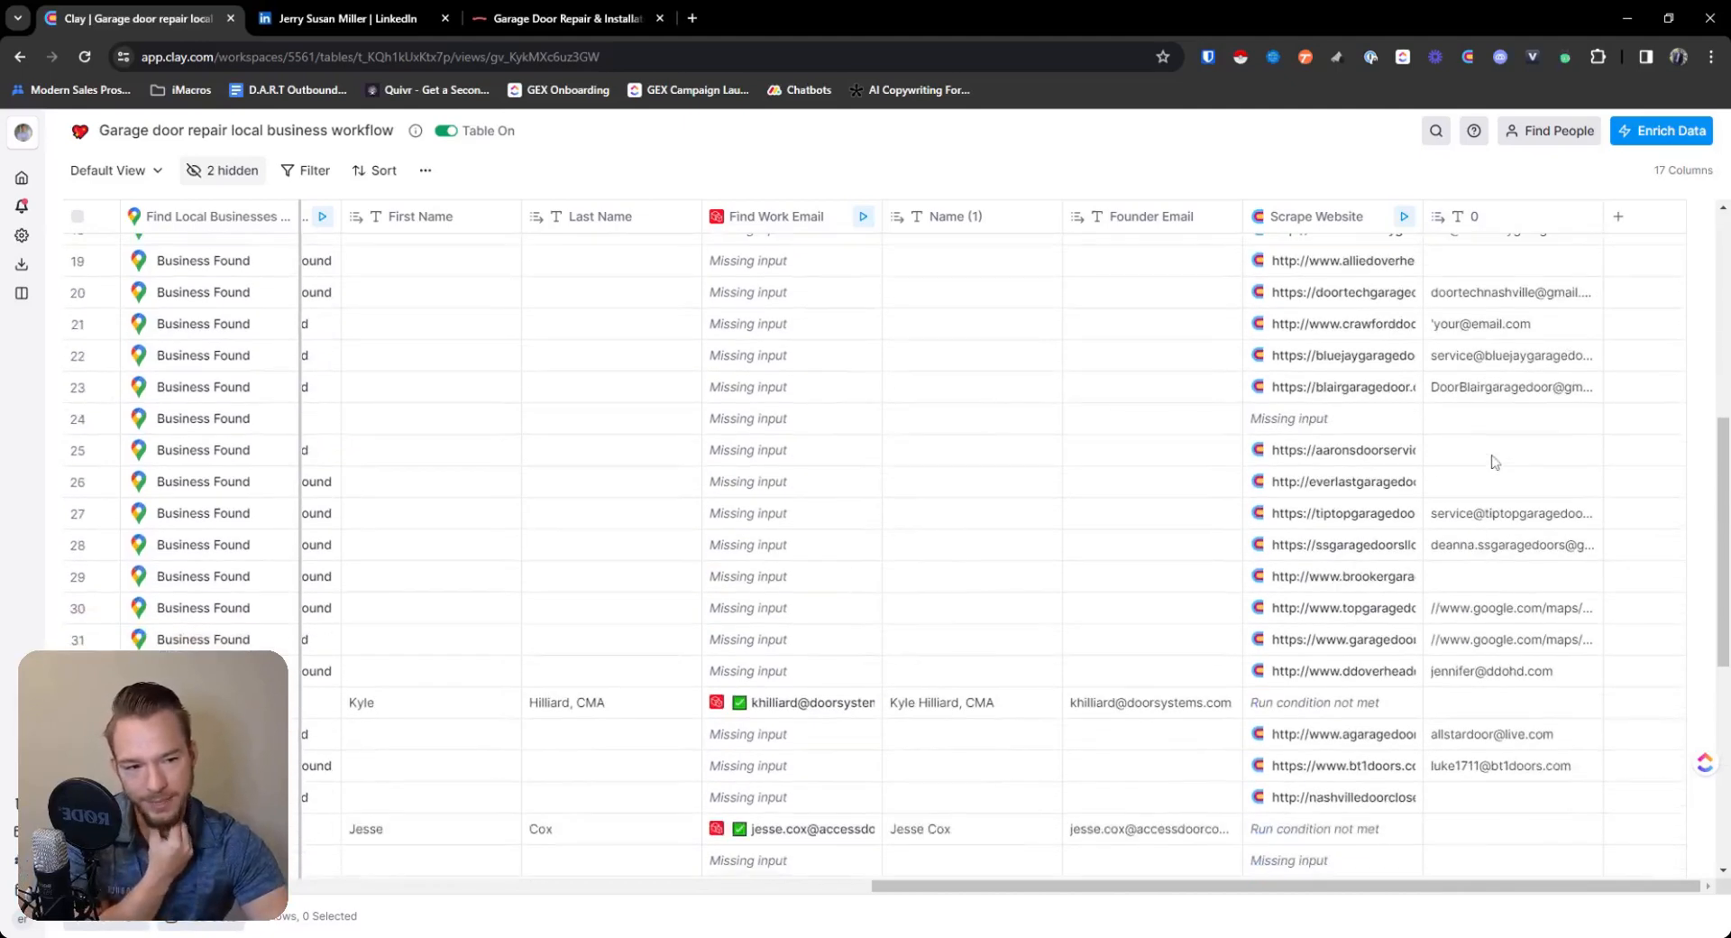
pyautogui.scroll(2, 1495, 455)
pyautogui.scroll(1, 1497, 453)
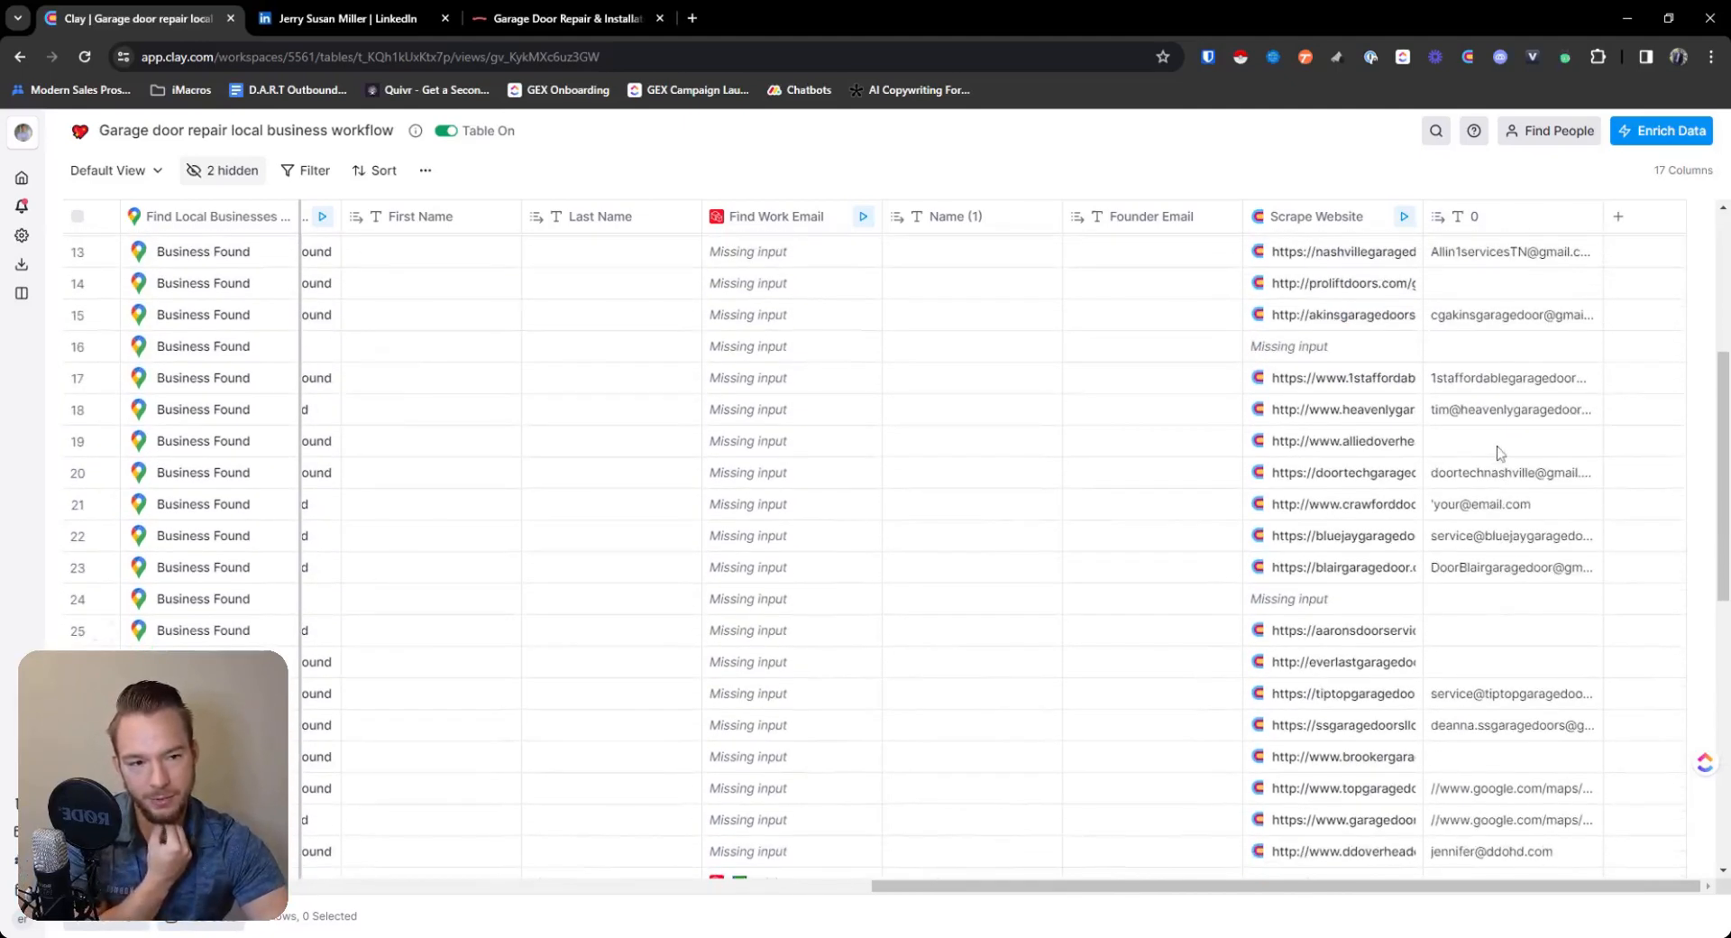
pyautogui.scroll(2, 1502, 447)
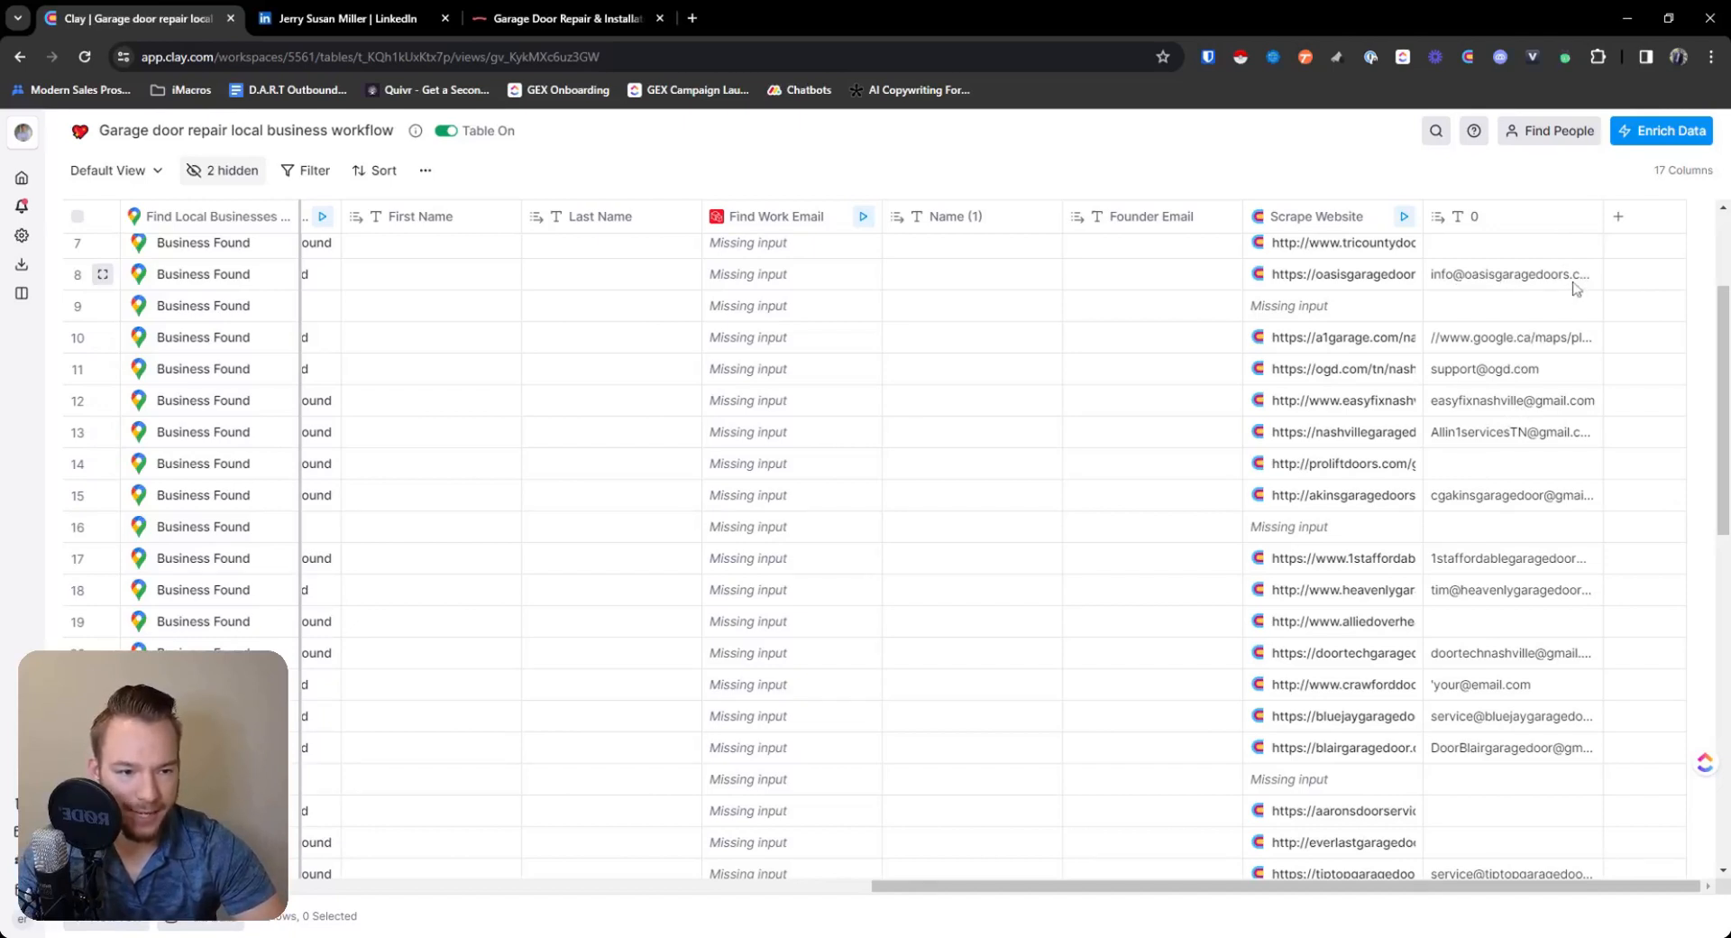
# Review the scraped email addresses in column 0 from row 8 to the table's end, checking the entries in rows 10 and 21.
pyautogui.click(1539, 343)
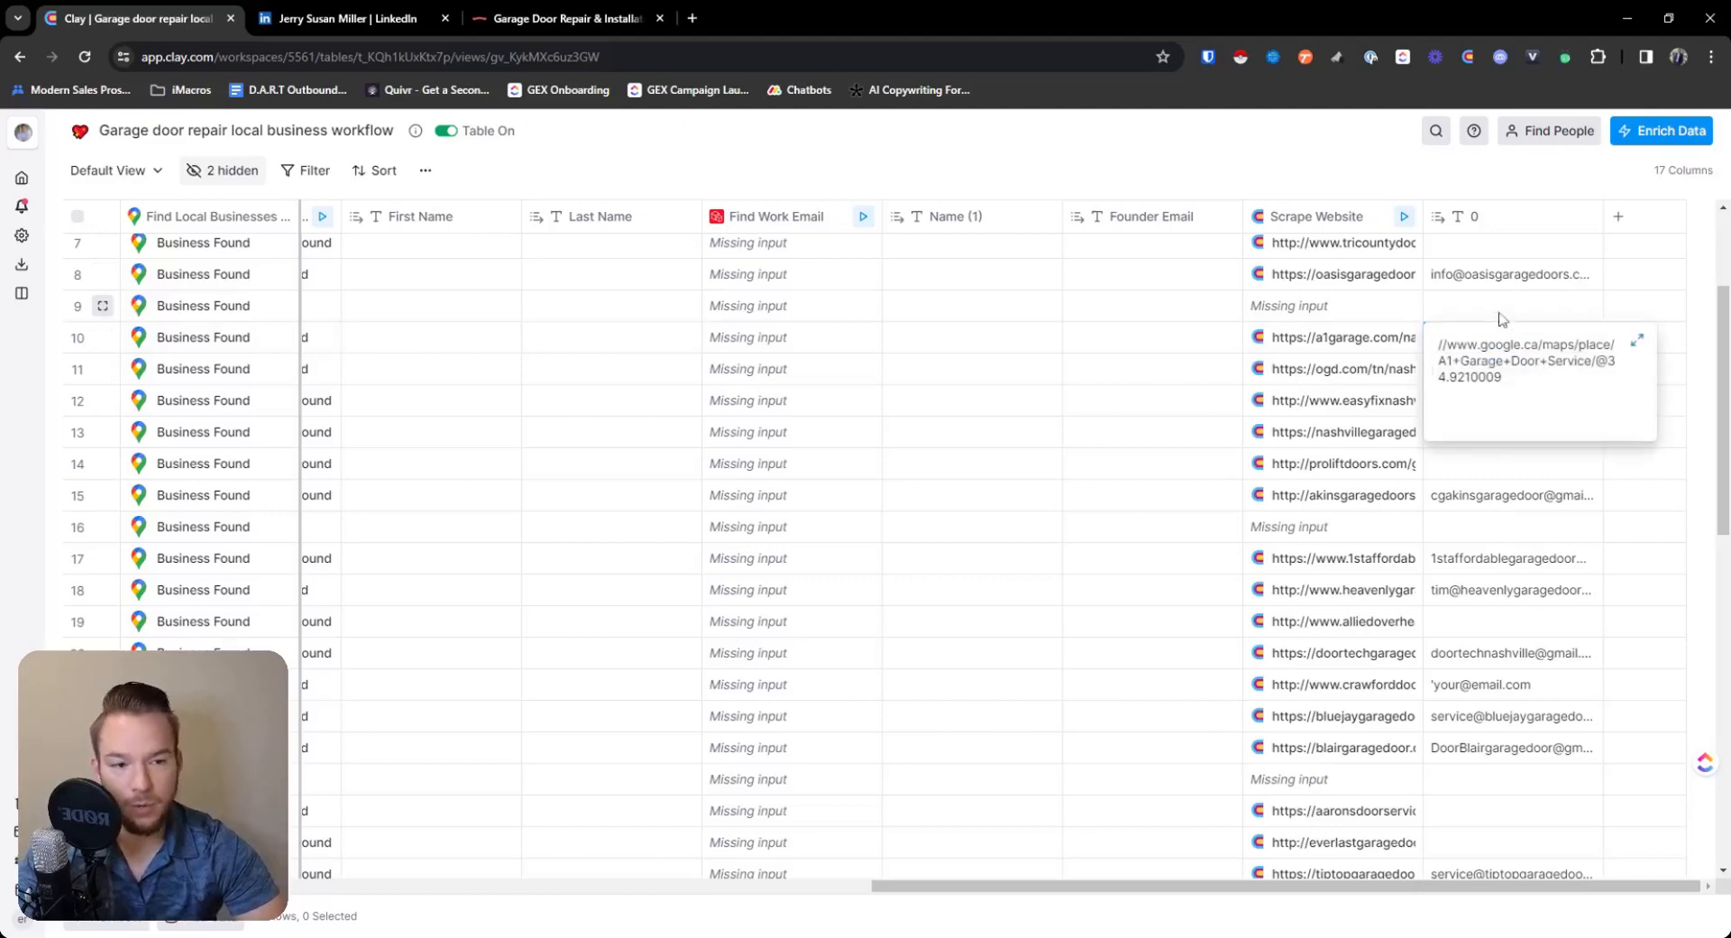
pyautogui.press('Escape')
pyautogui.scroll(-2, 1518, 560)
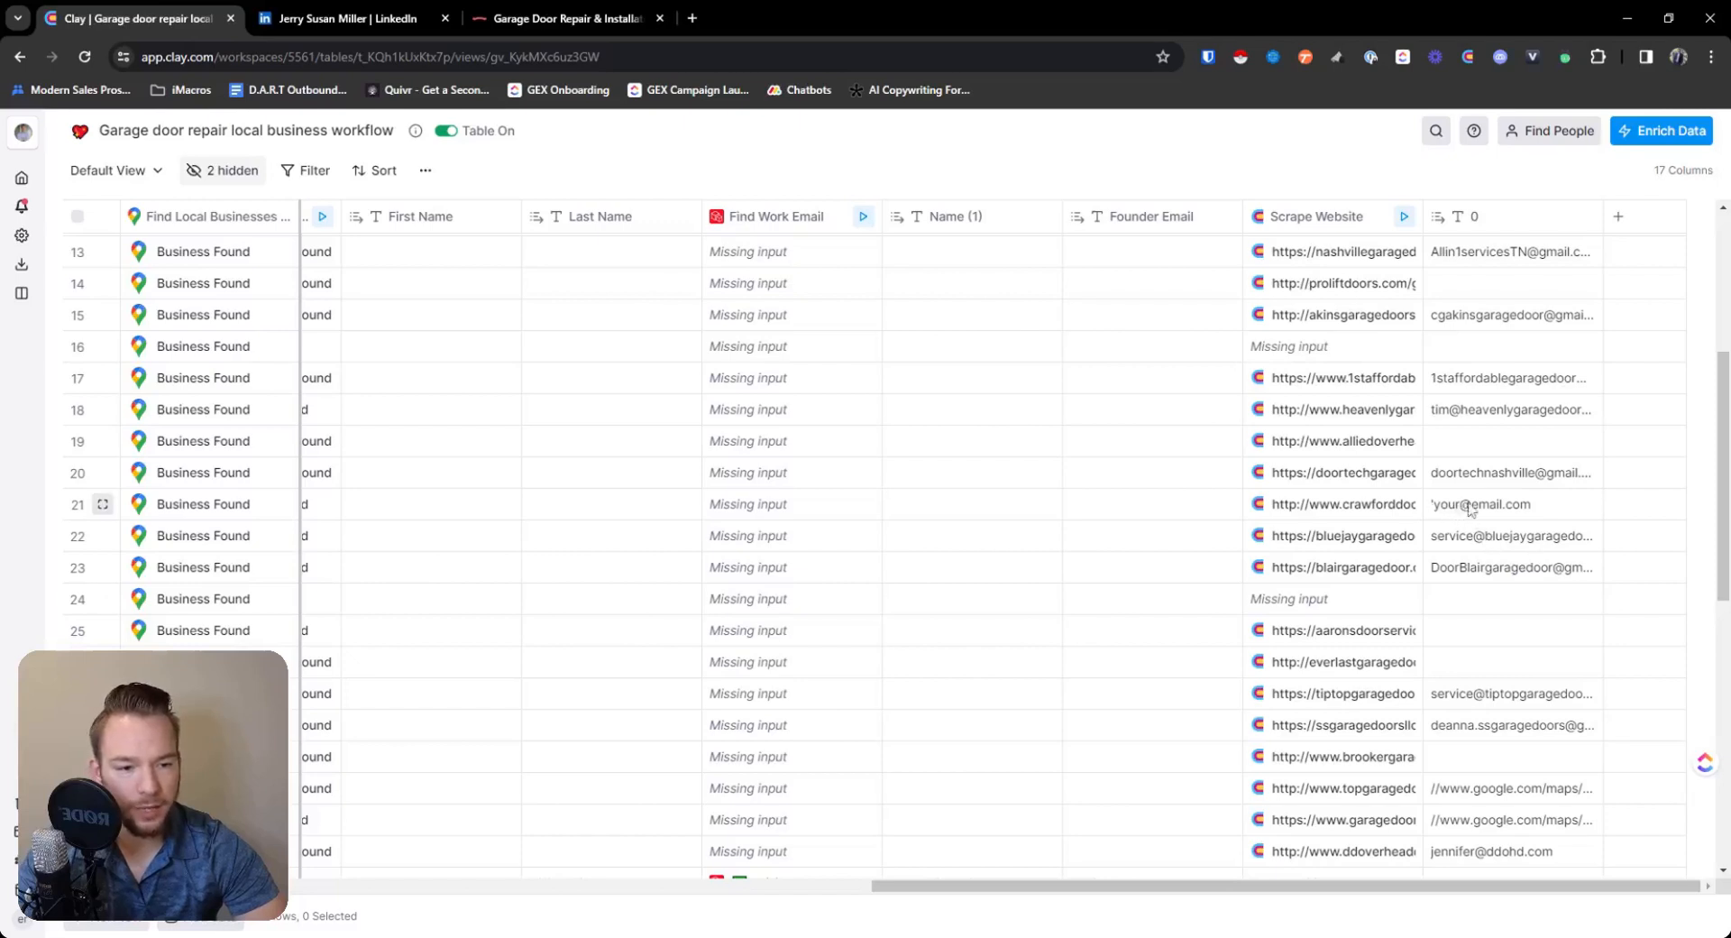
pyautogui.click(1349, 514)
pyautogui.click(1408, 504)
pyautogui.click(1688, 190)
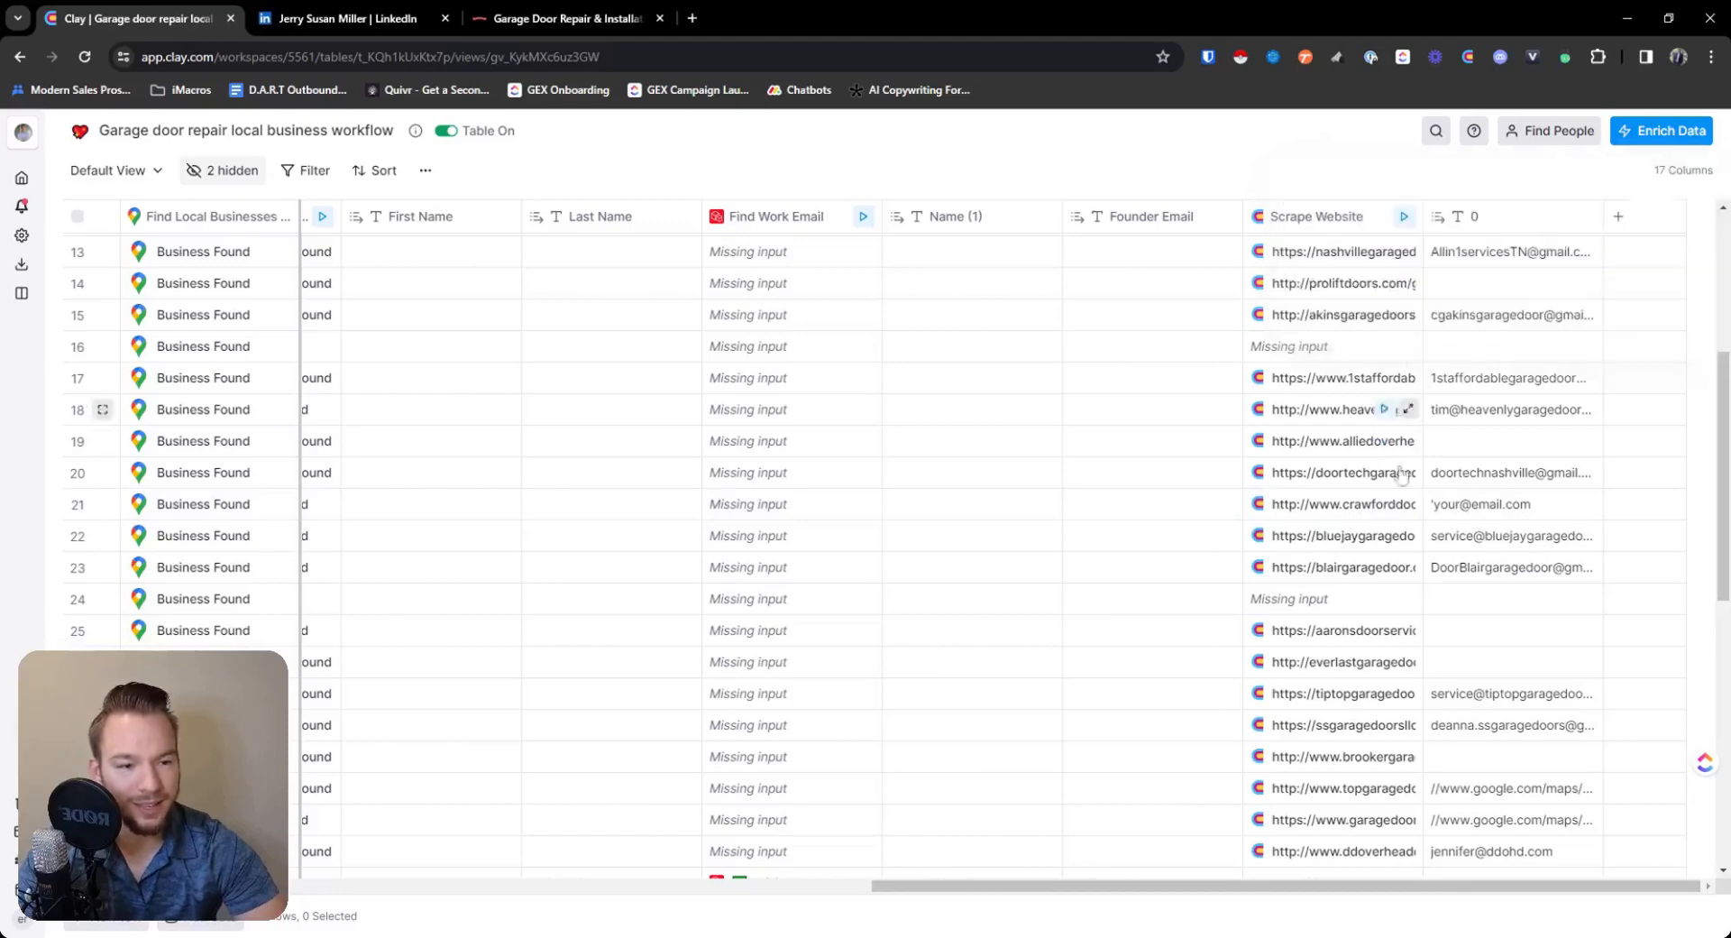
pyautogui.scroll(-3, 1496, 599)
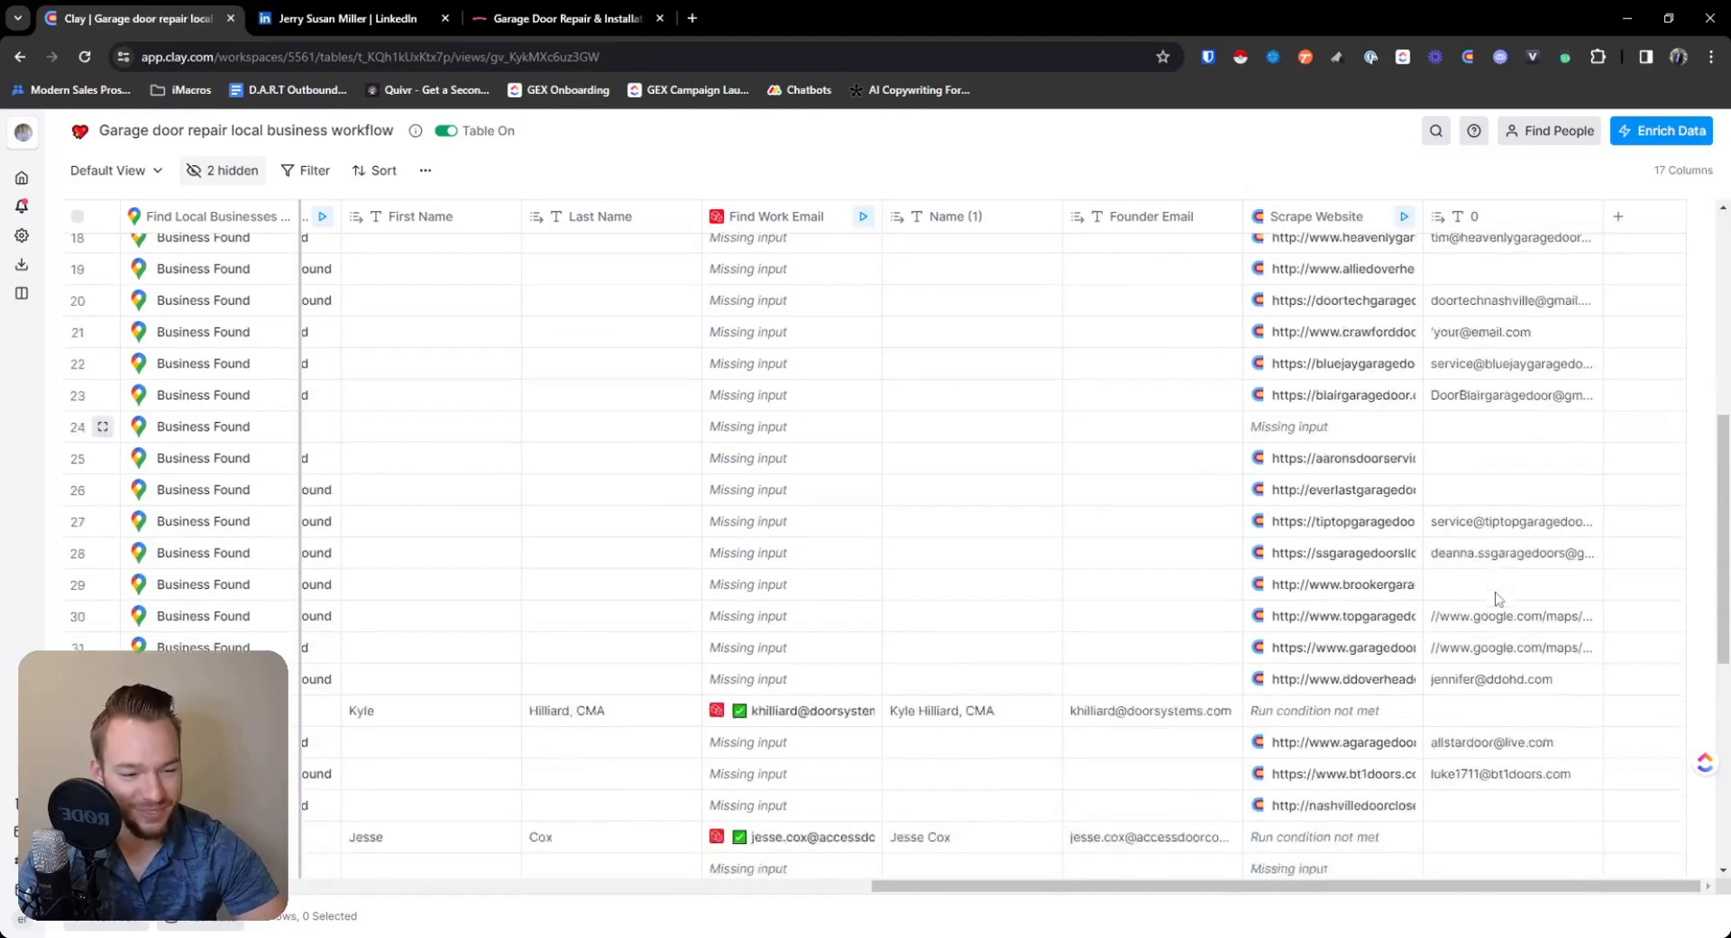
pyautogui.scroll(-5, 1497, 605)
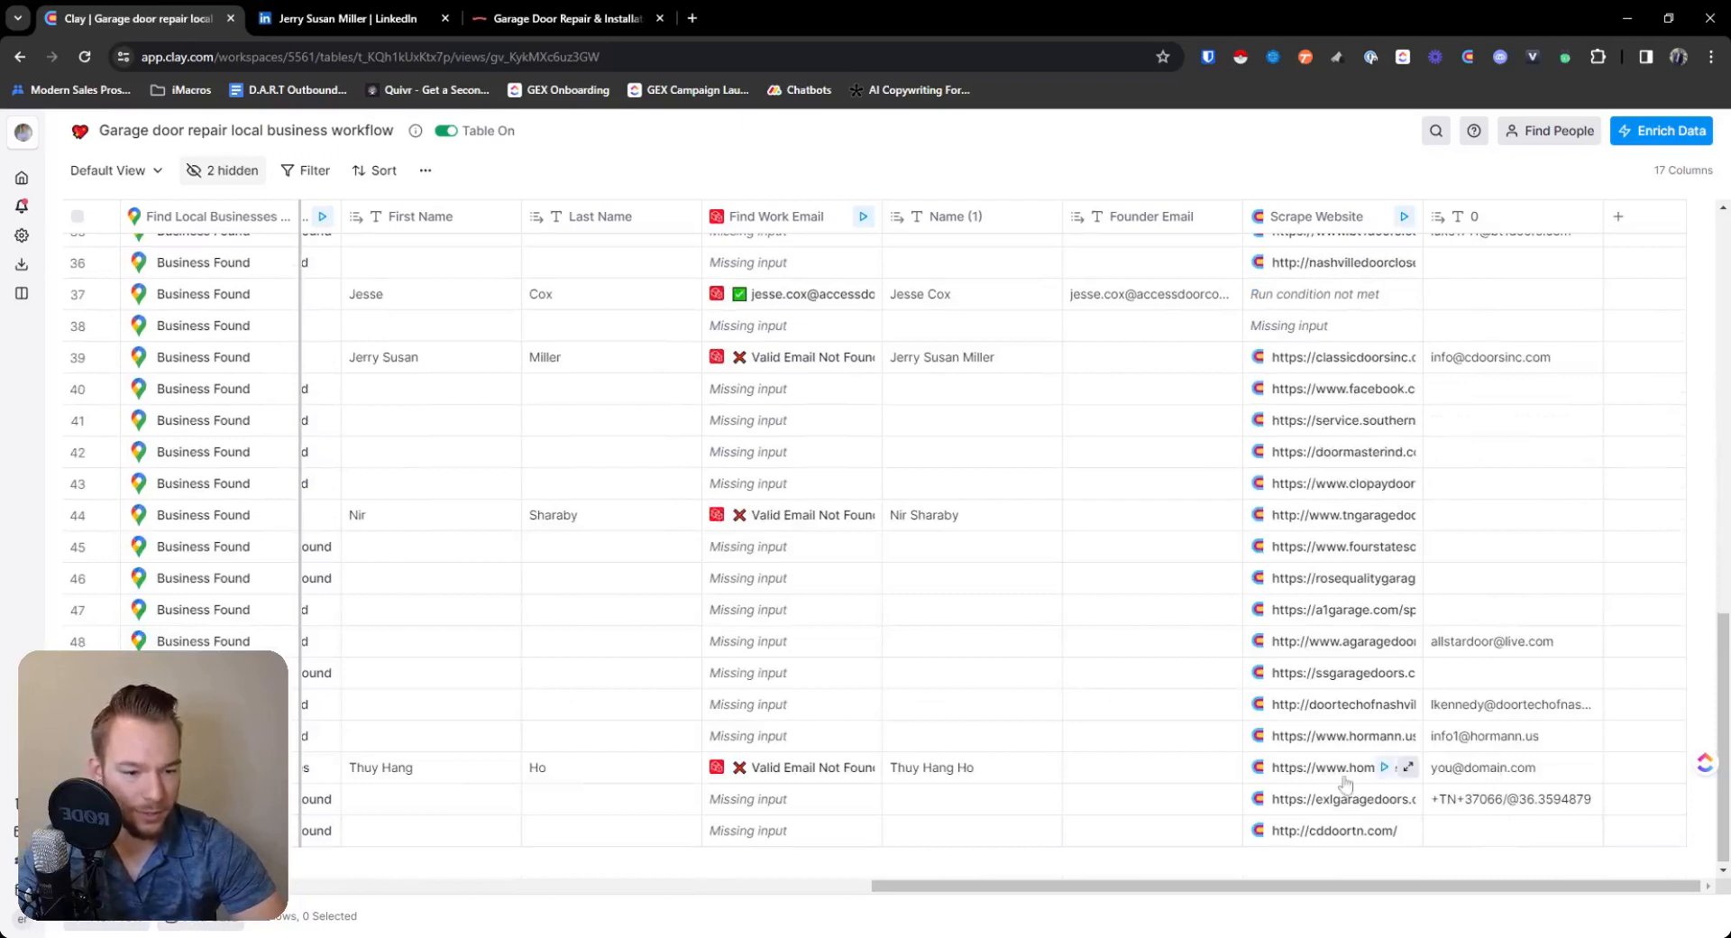
pyautogui.scroll(-1, 1479, 765)
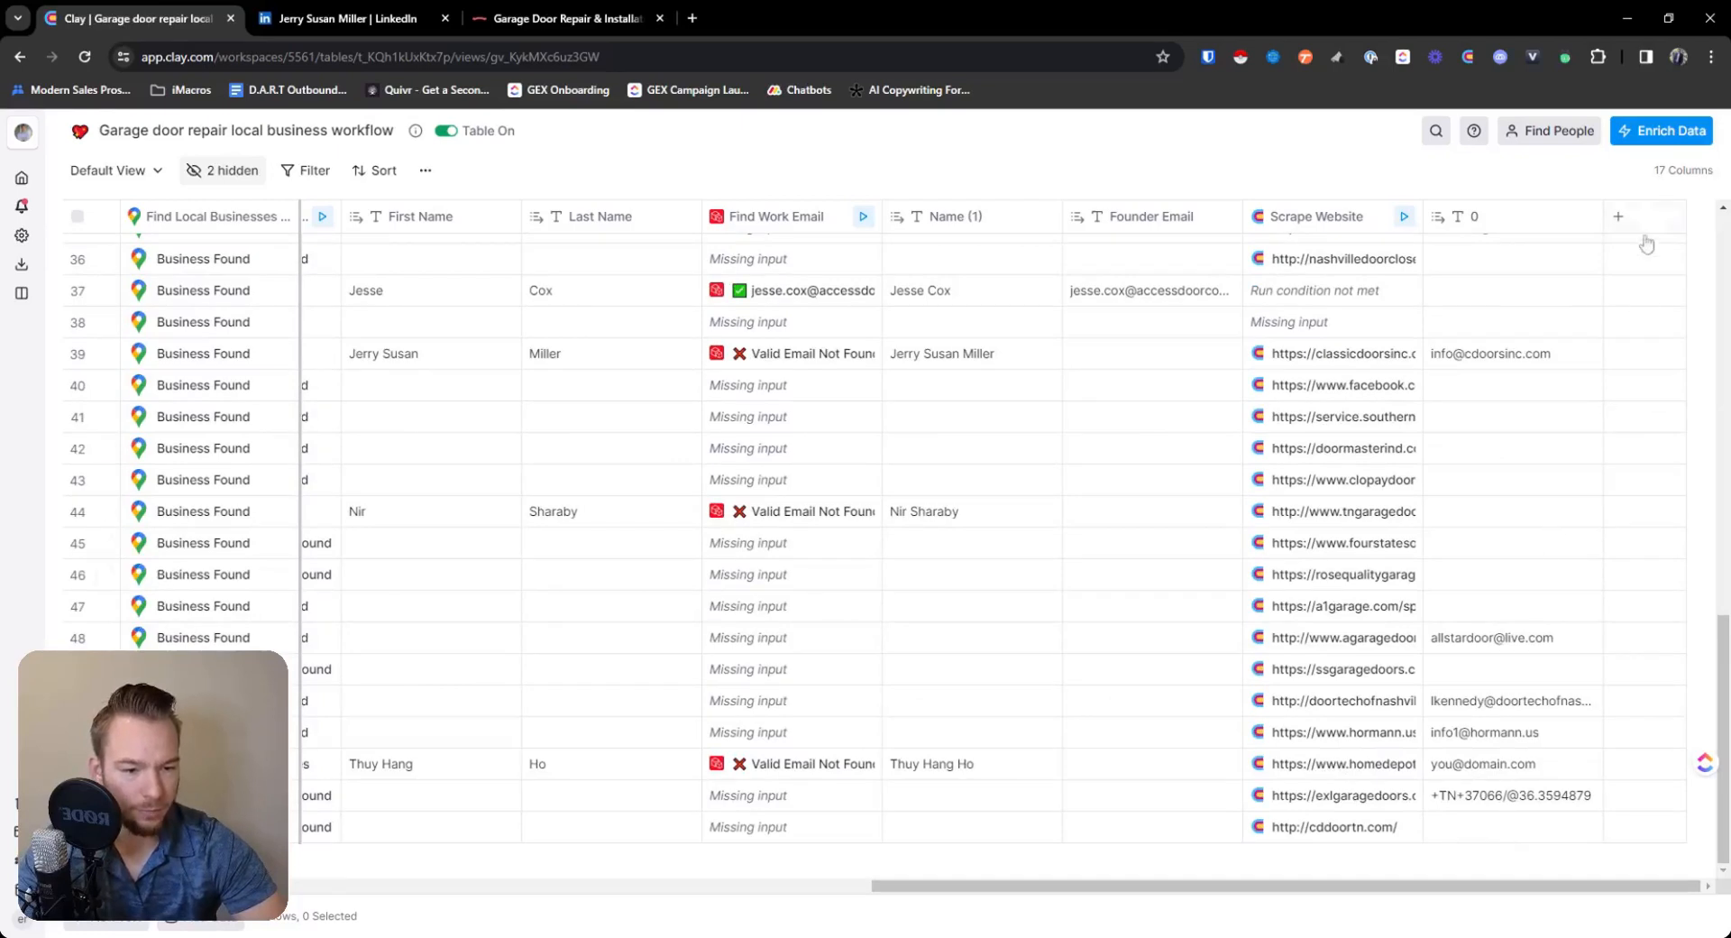
# Add a Debounce Validate Email enrichment that uses column 0 as its email input, and run it on the first 10 rows.
pyautogui.click(1618, 224)
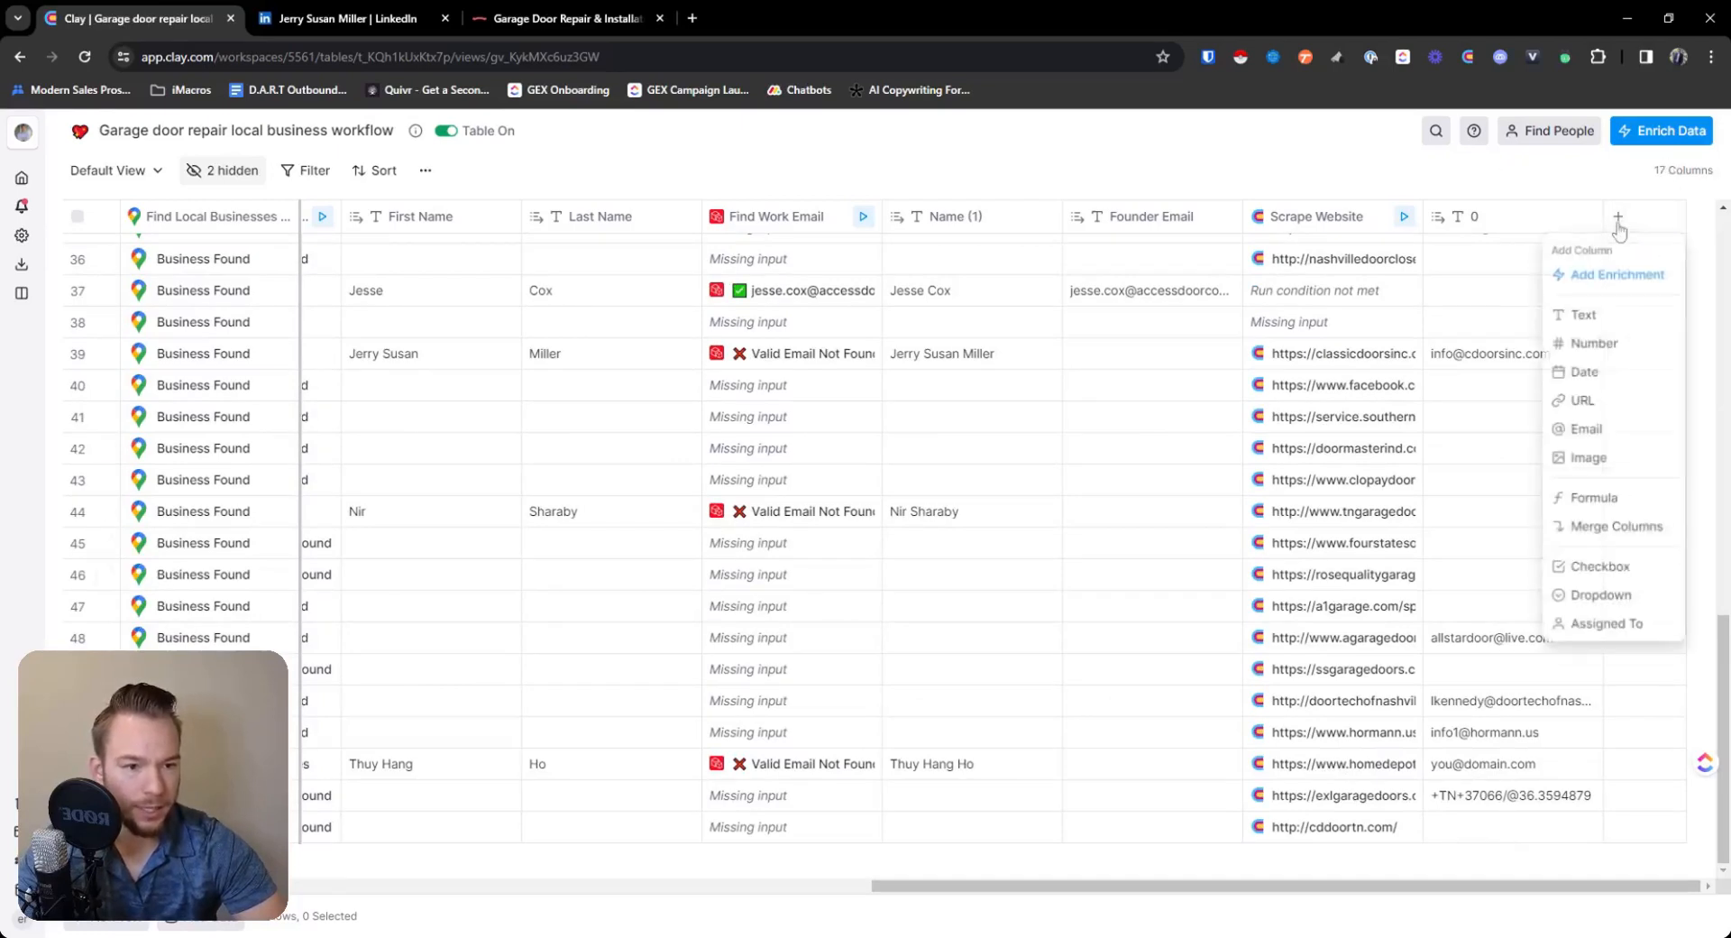
pyautogui.click(1603, 286)
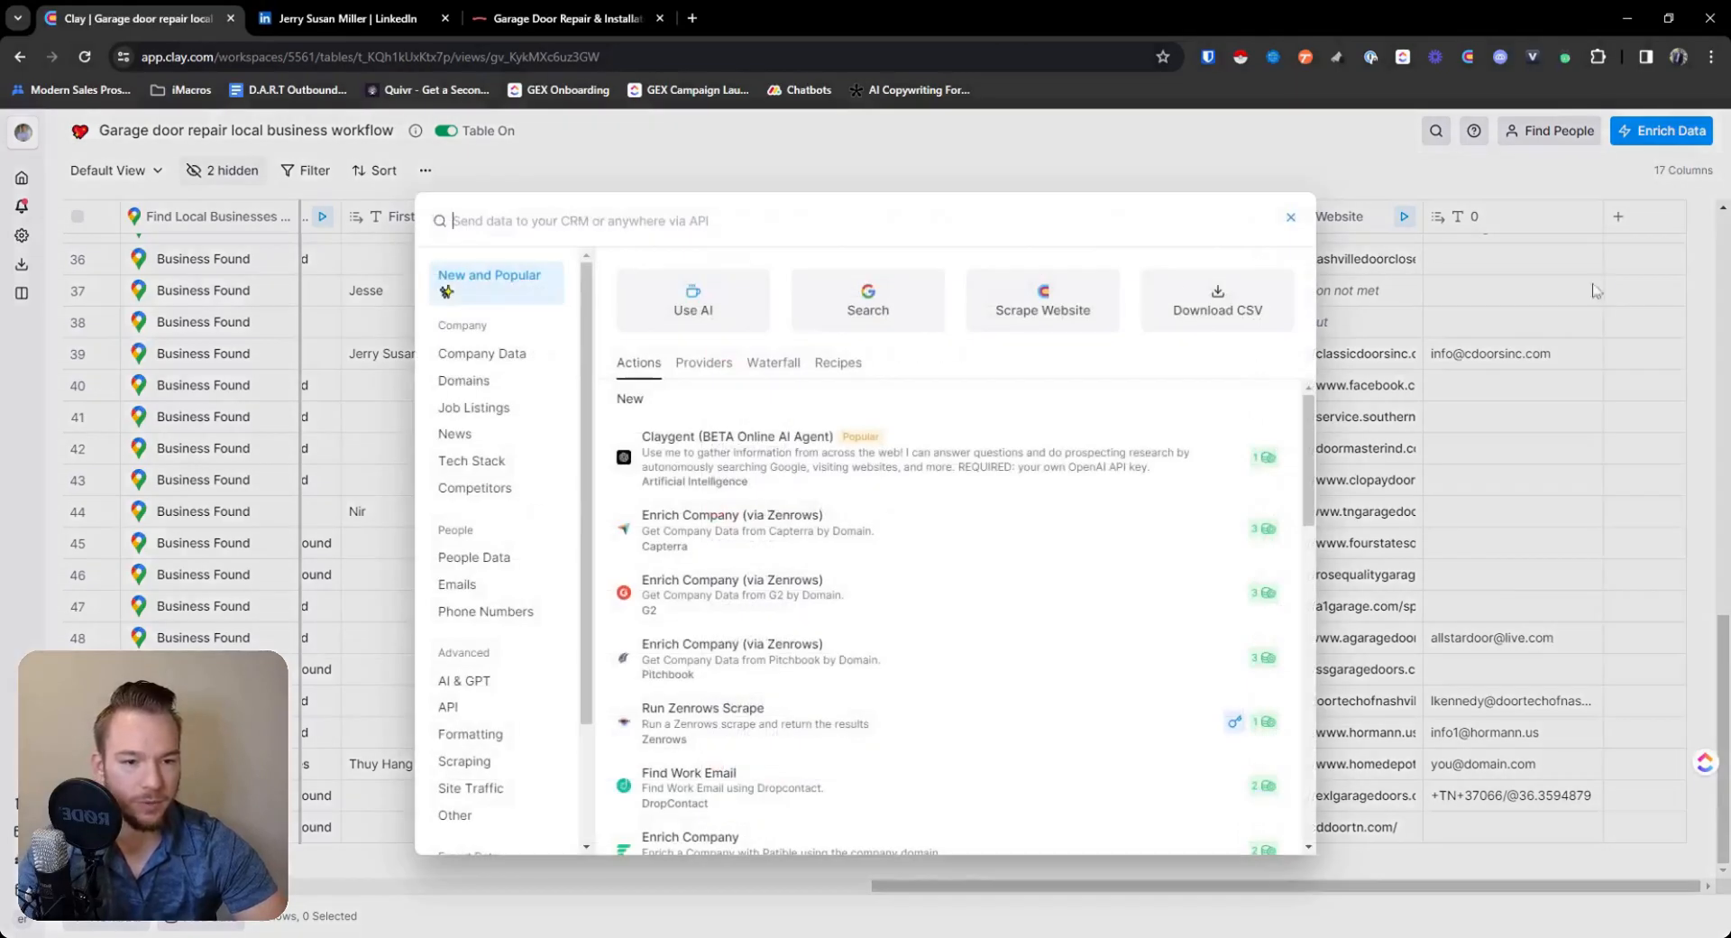
pyautogui.write('debounce')
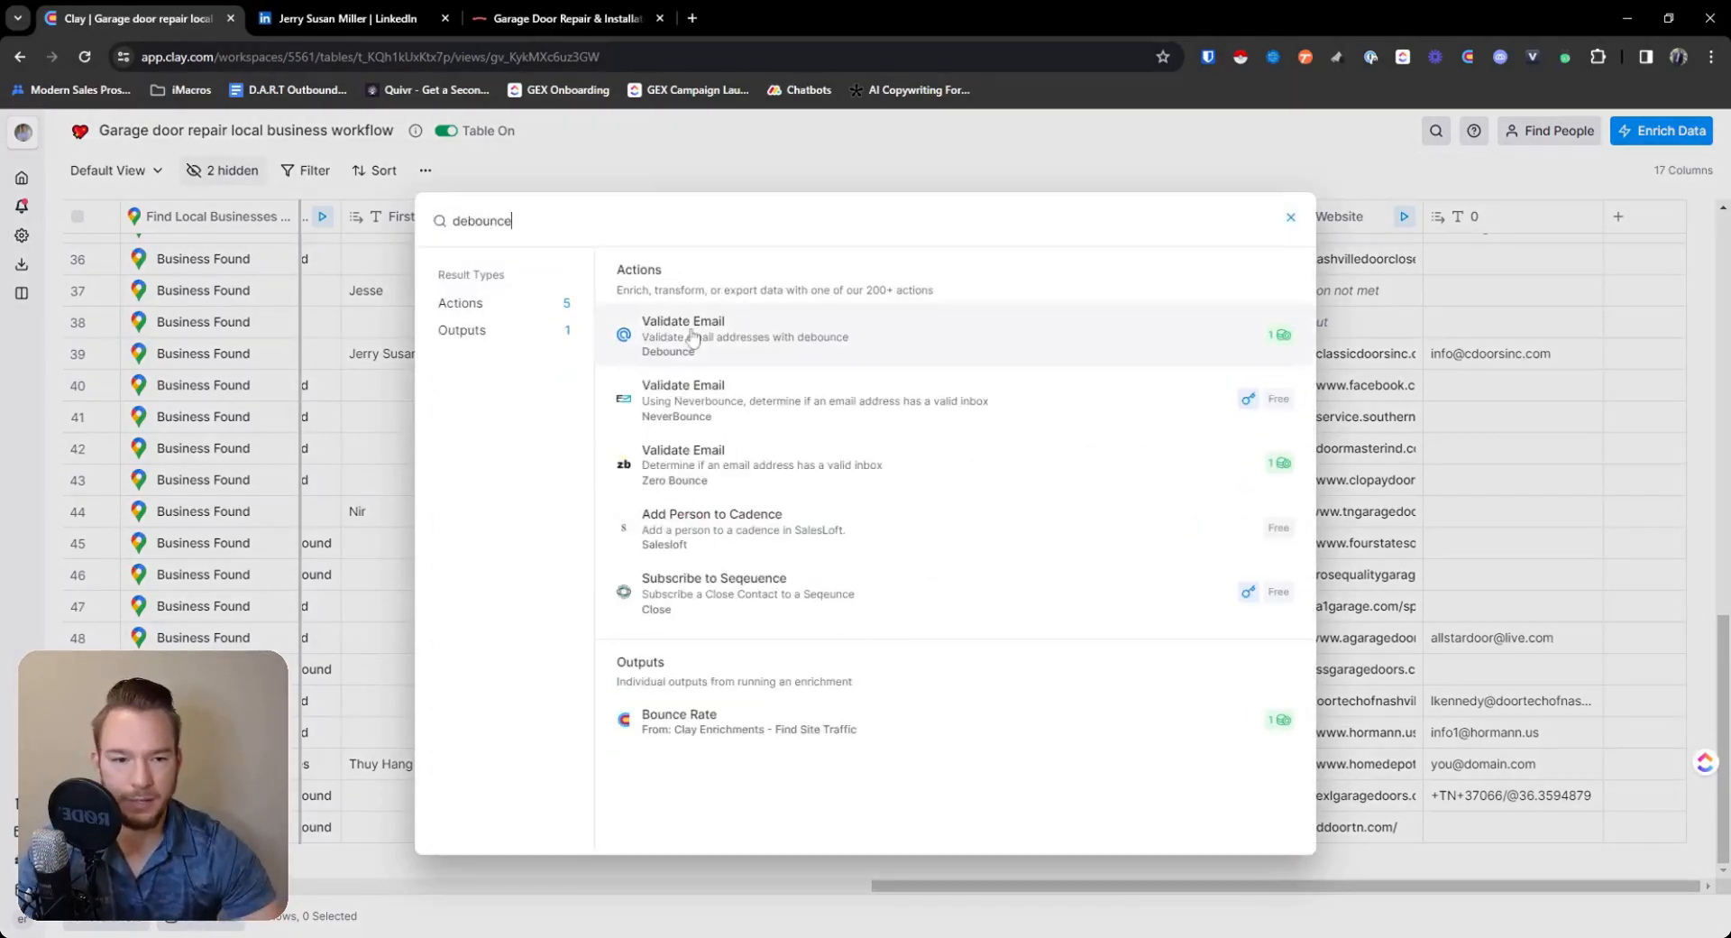
pyautogui.click(692, 337)
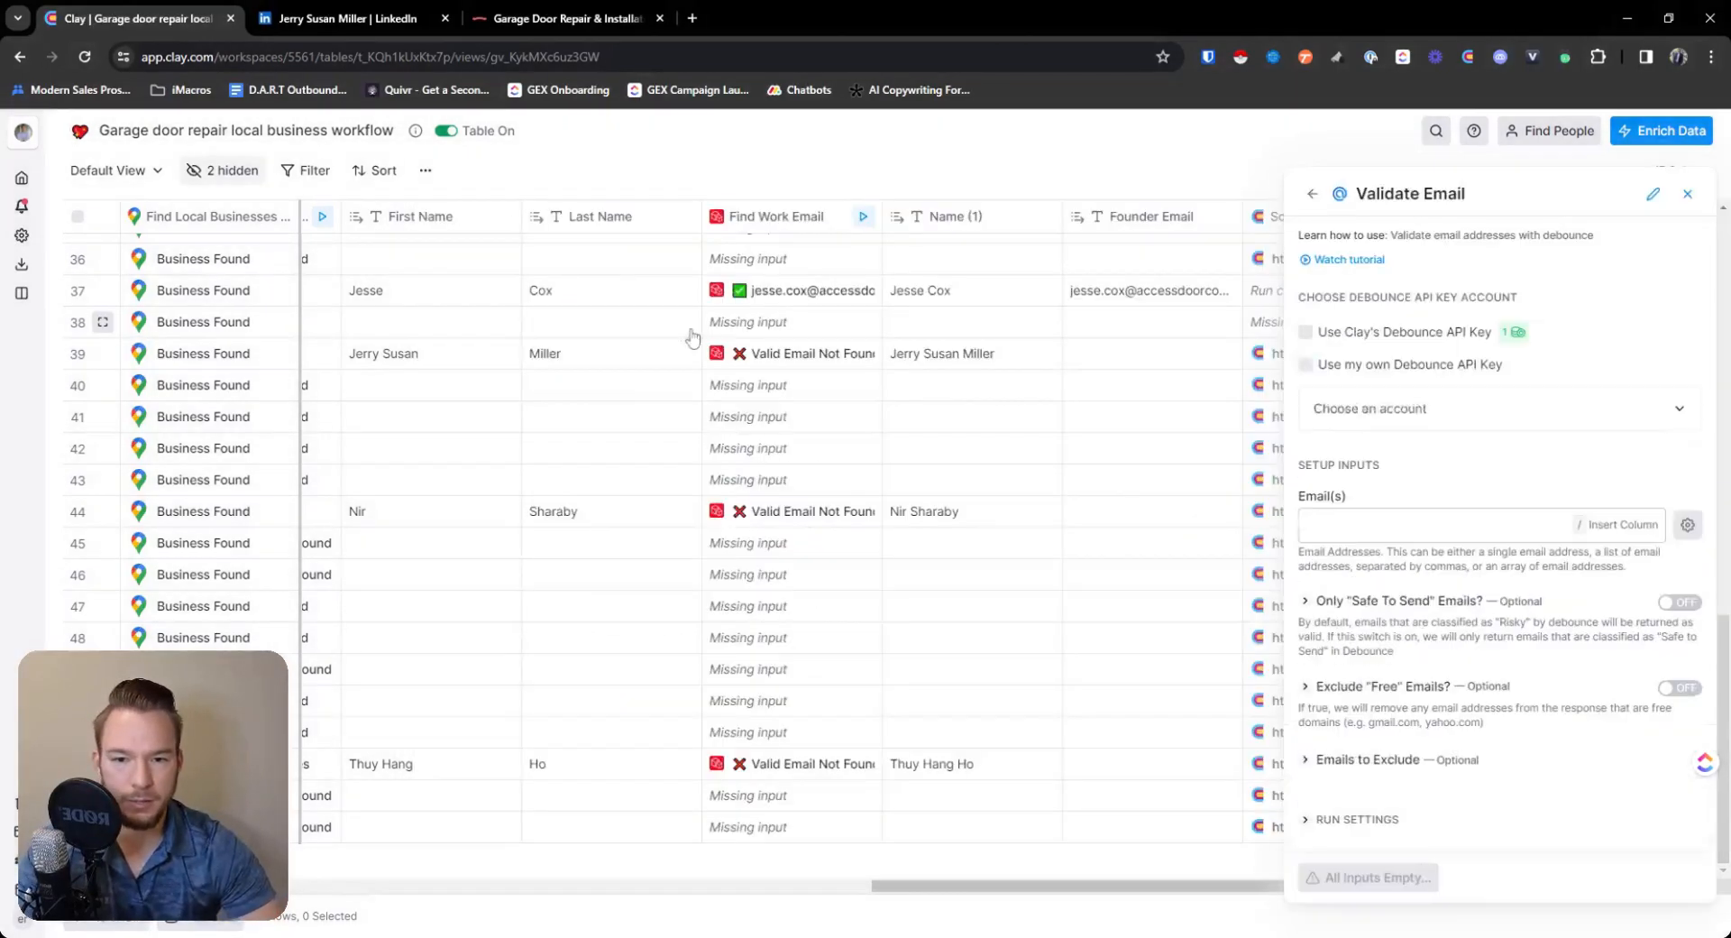
pyautogui.write('/')
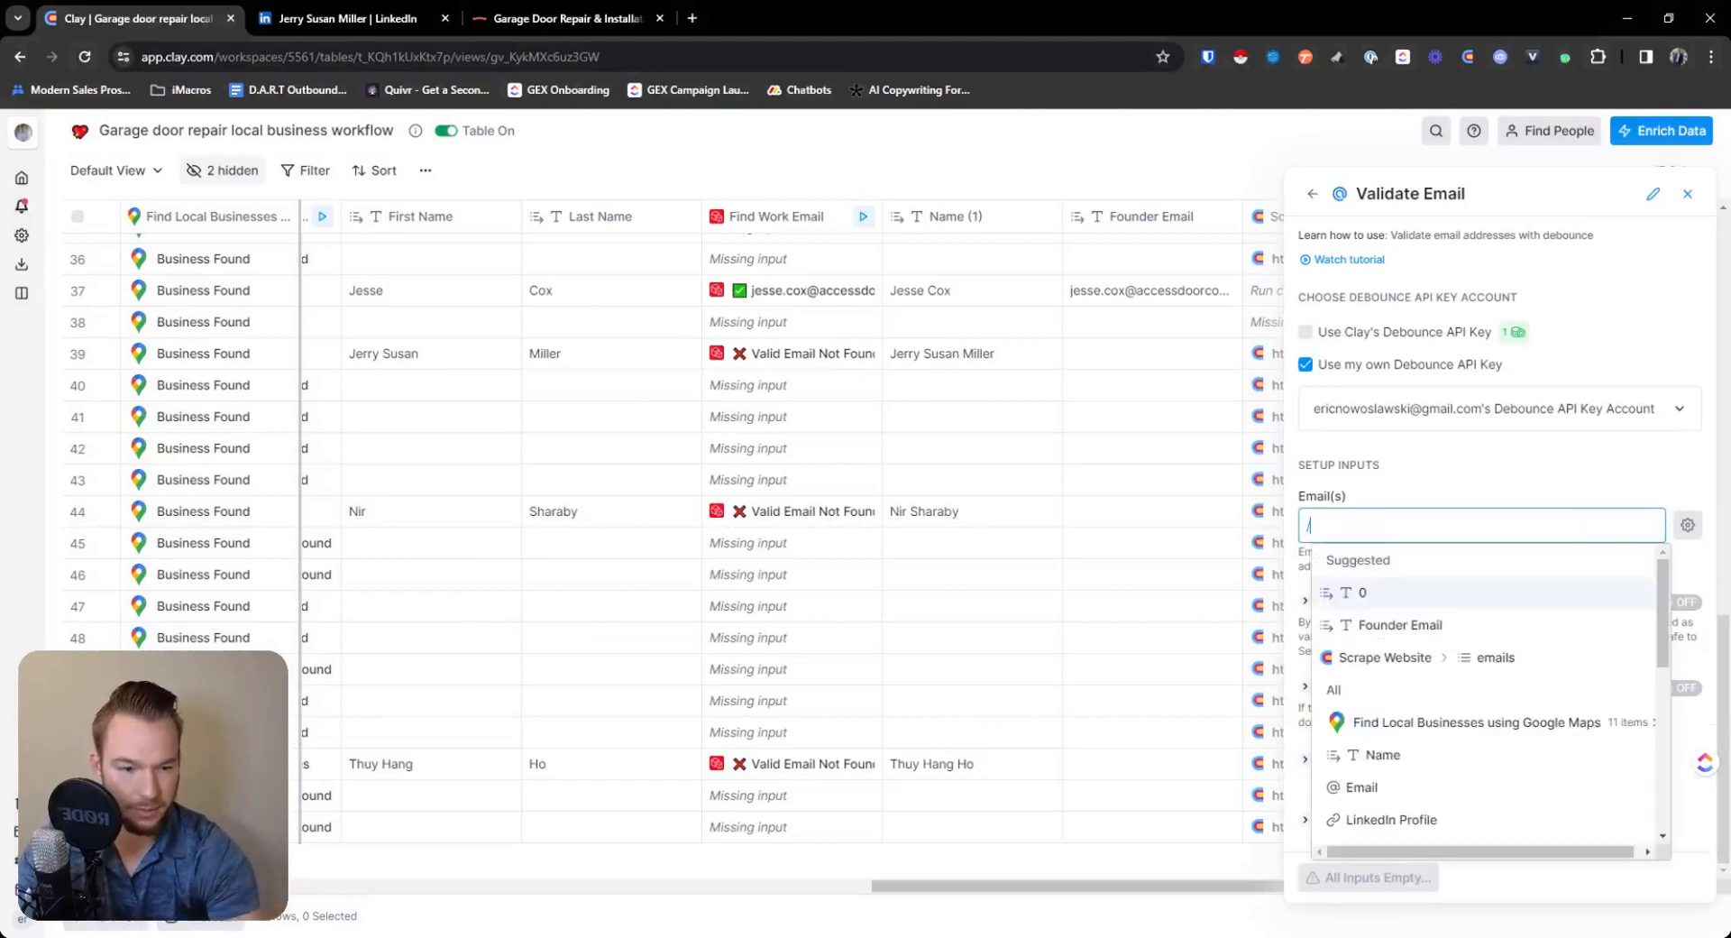
pyautogui.click(1362, 592)
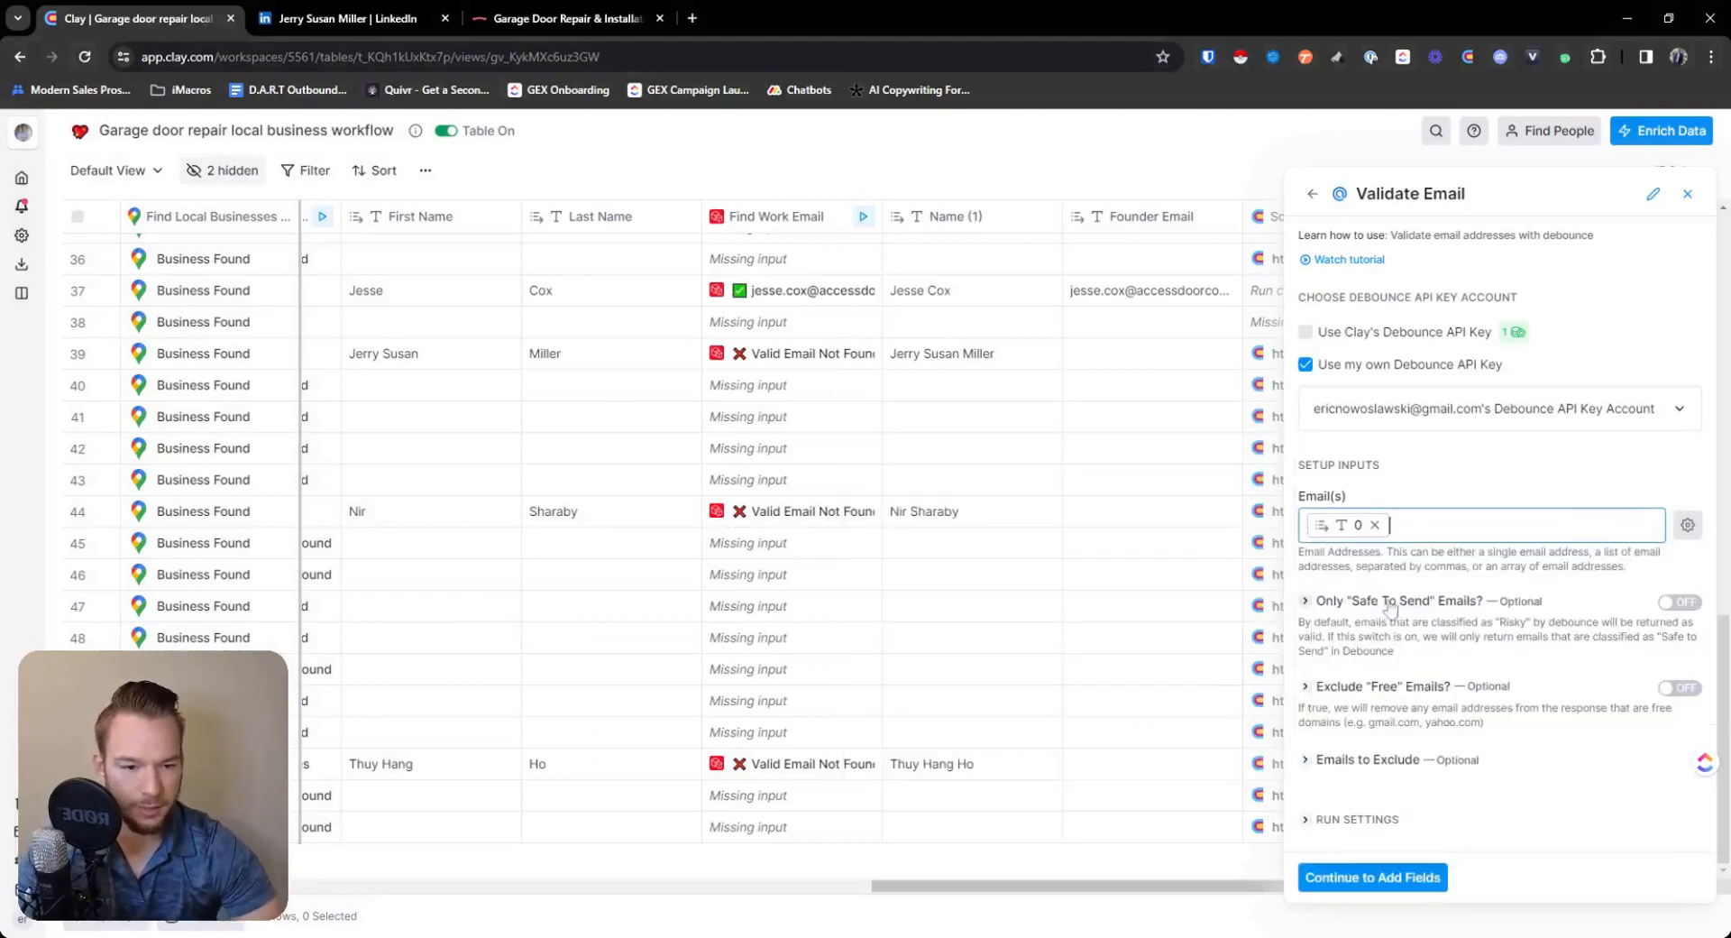
pyautogui.click(1397, 877)
pyautogui.click(1469, 898)
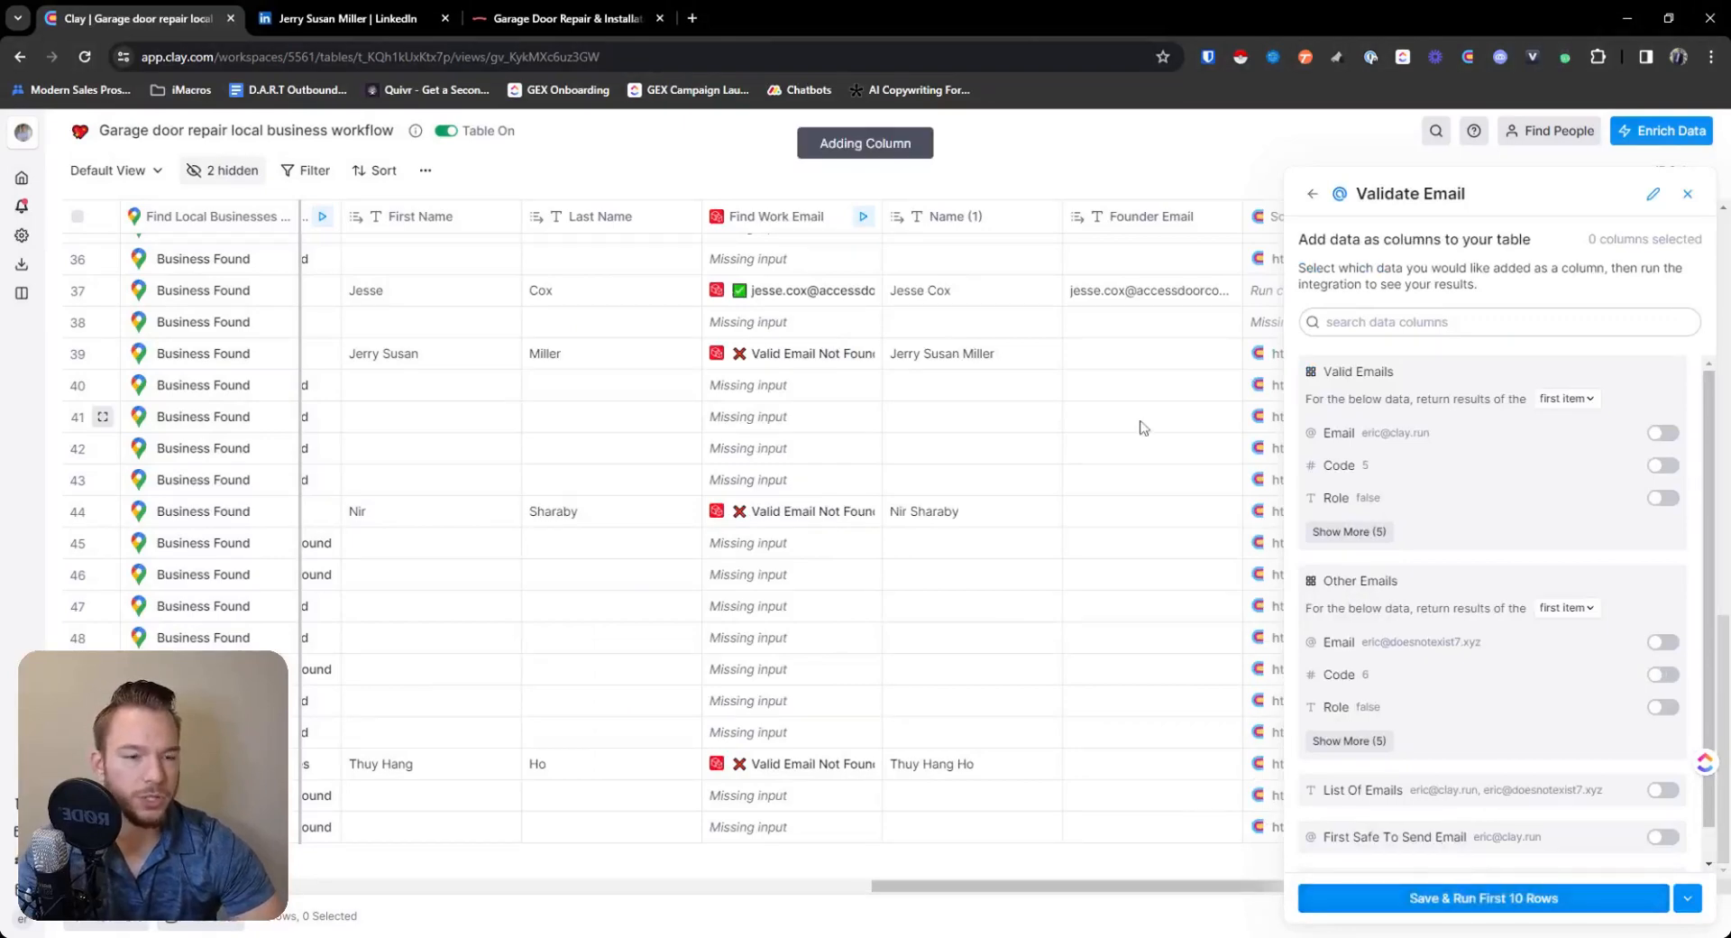
# Check the doubtful scraped addresses in rows 52 and 53, and run Validate Email individually on rows 48, 50, 51, 52 and 53.
pyautogui.hscroll(2, 1161, 423)
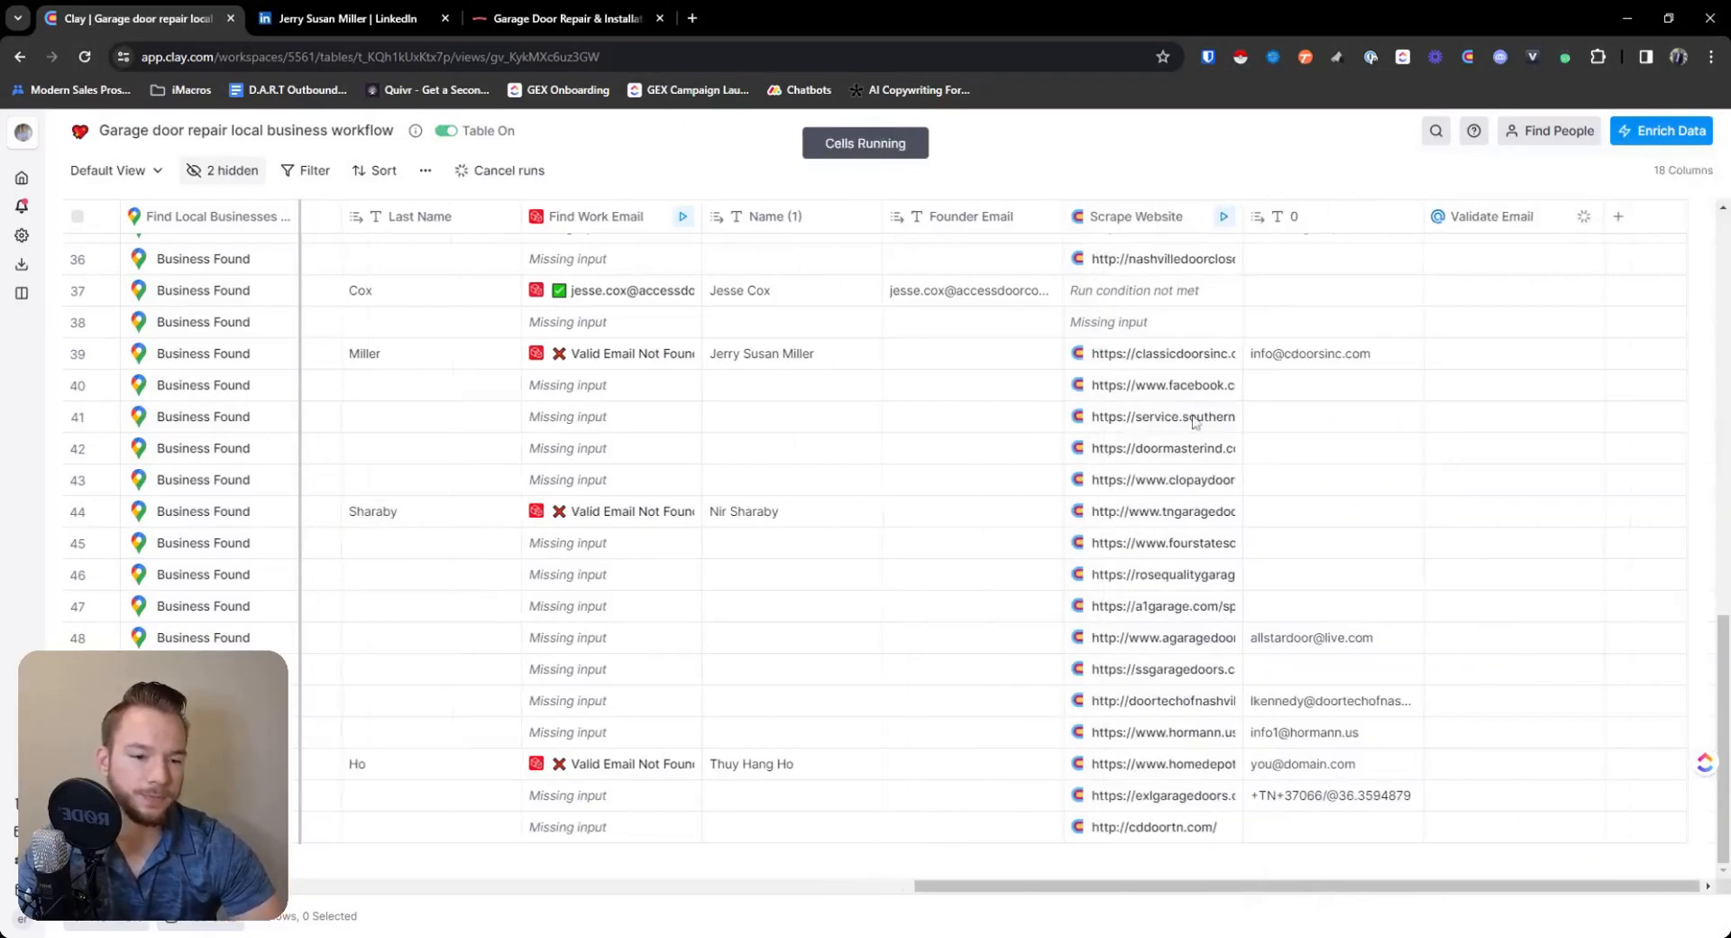
pyautogui.click(1335, 807)
pyautogui.doubleClick(1335, 797)
pyautogui.doubleClick(1325, 766)
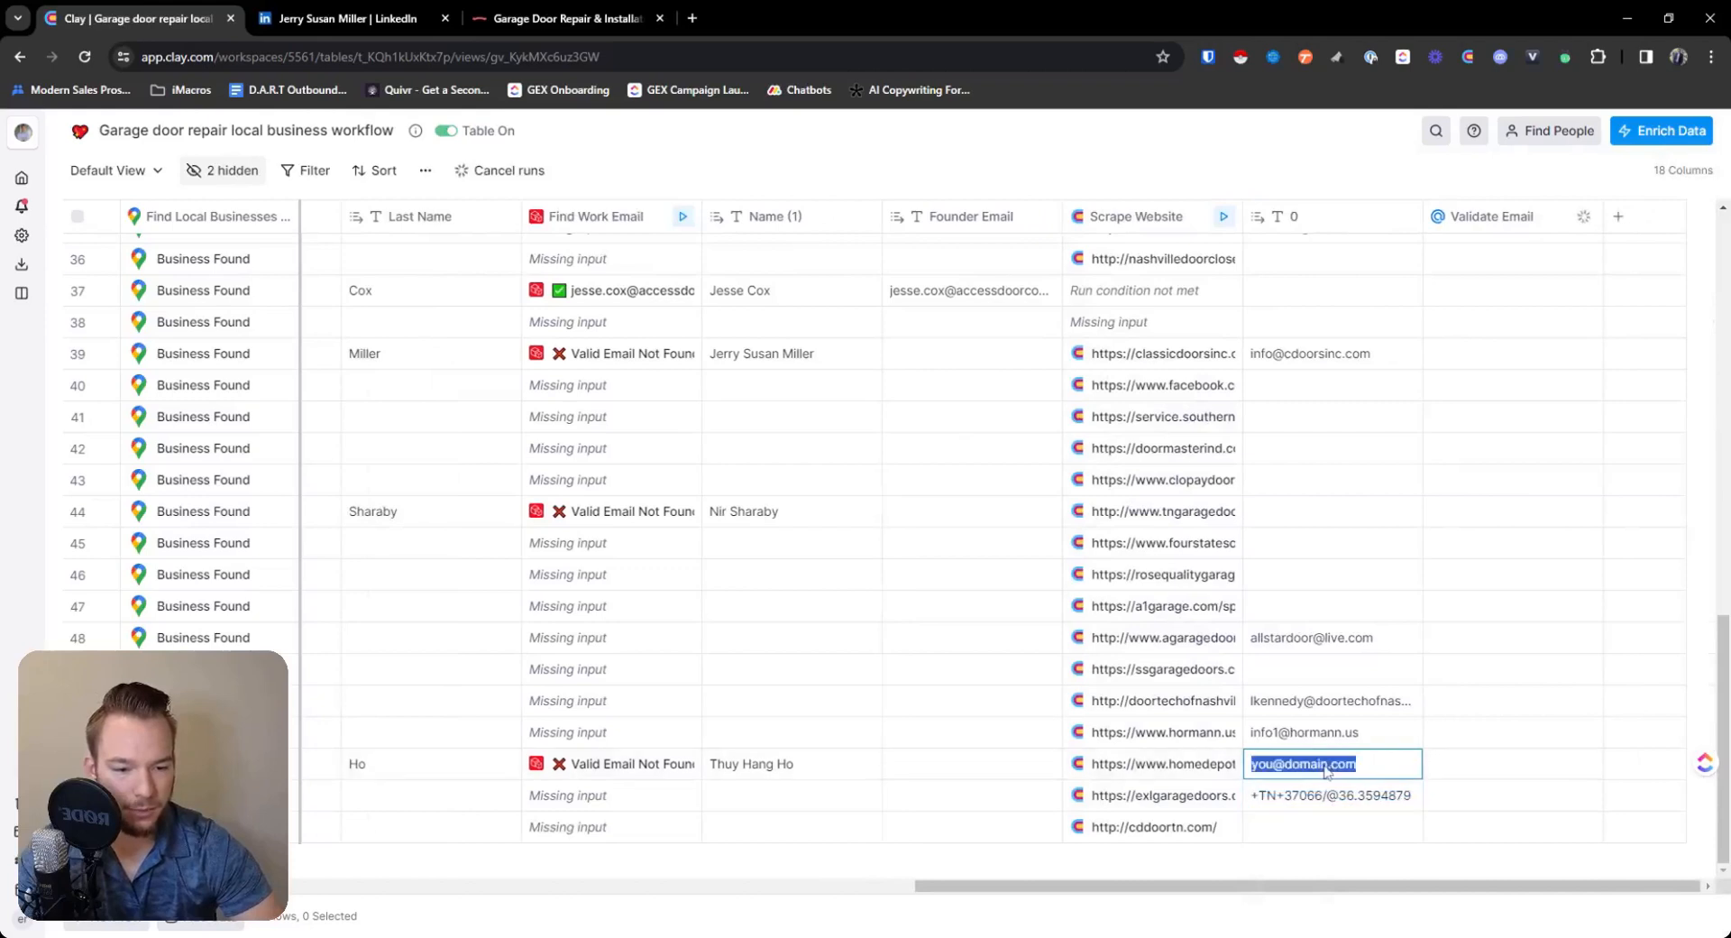
pyautogui.click(1564, 766)
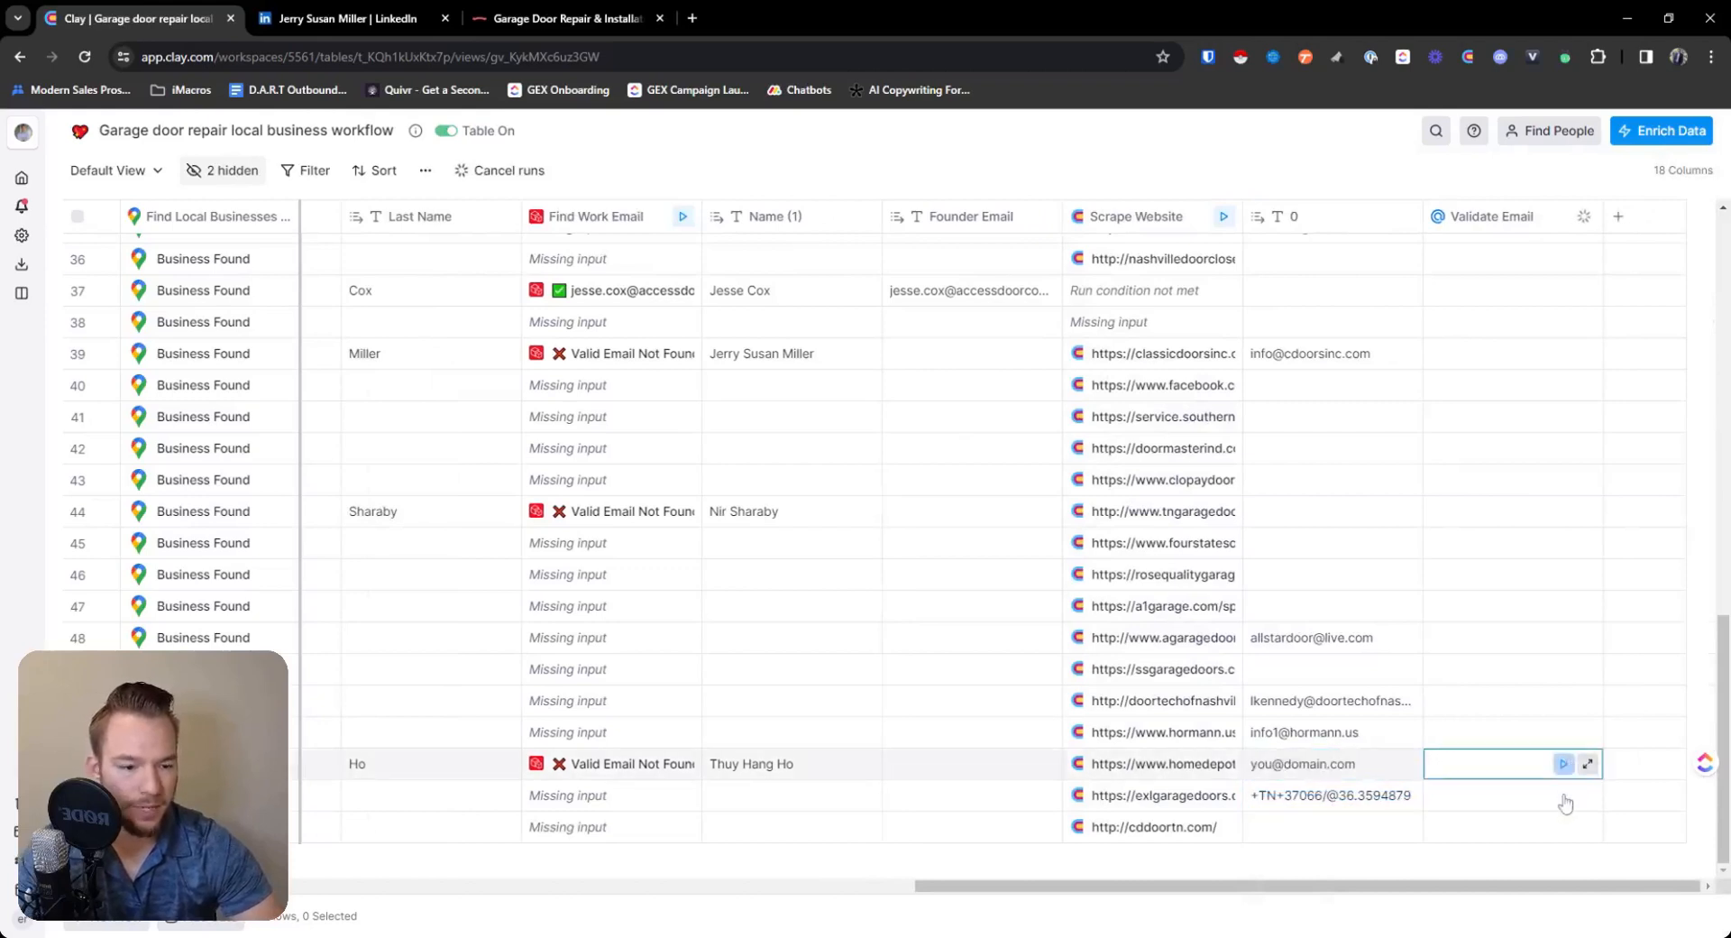
pyautogui.click(1564, 797)
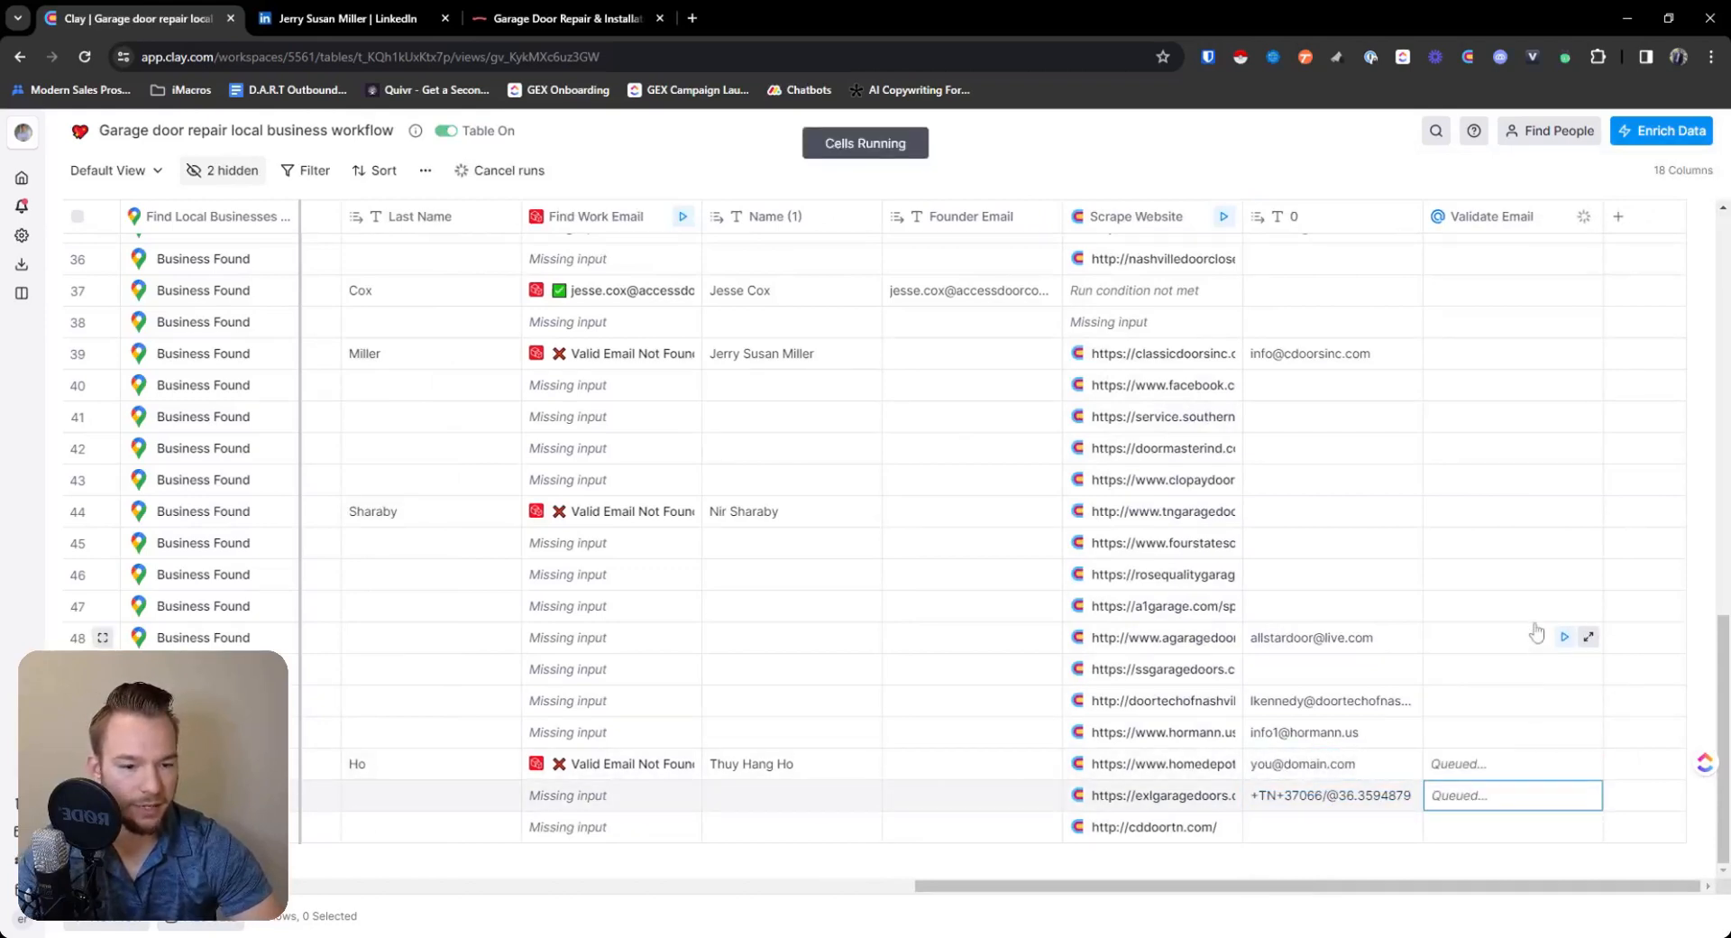
pyautogui.click(1567, 735)
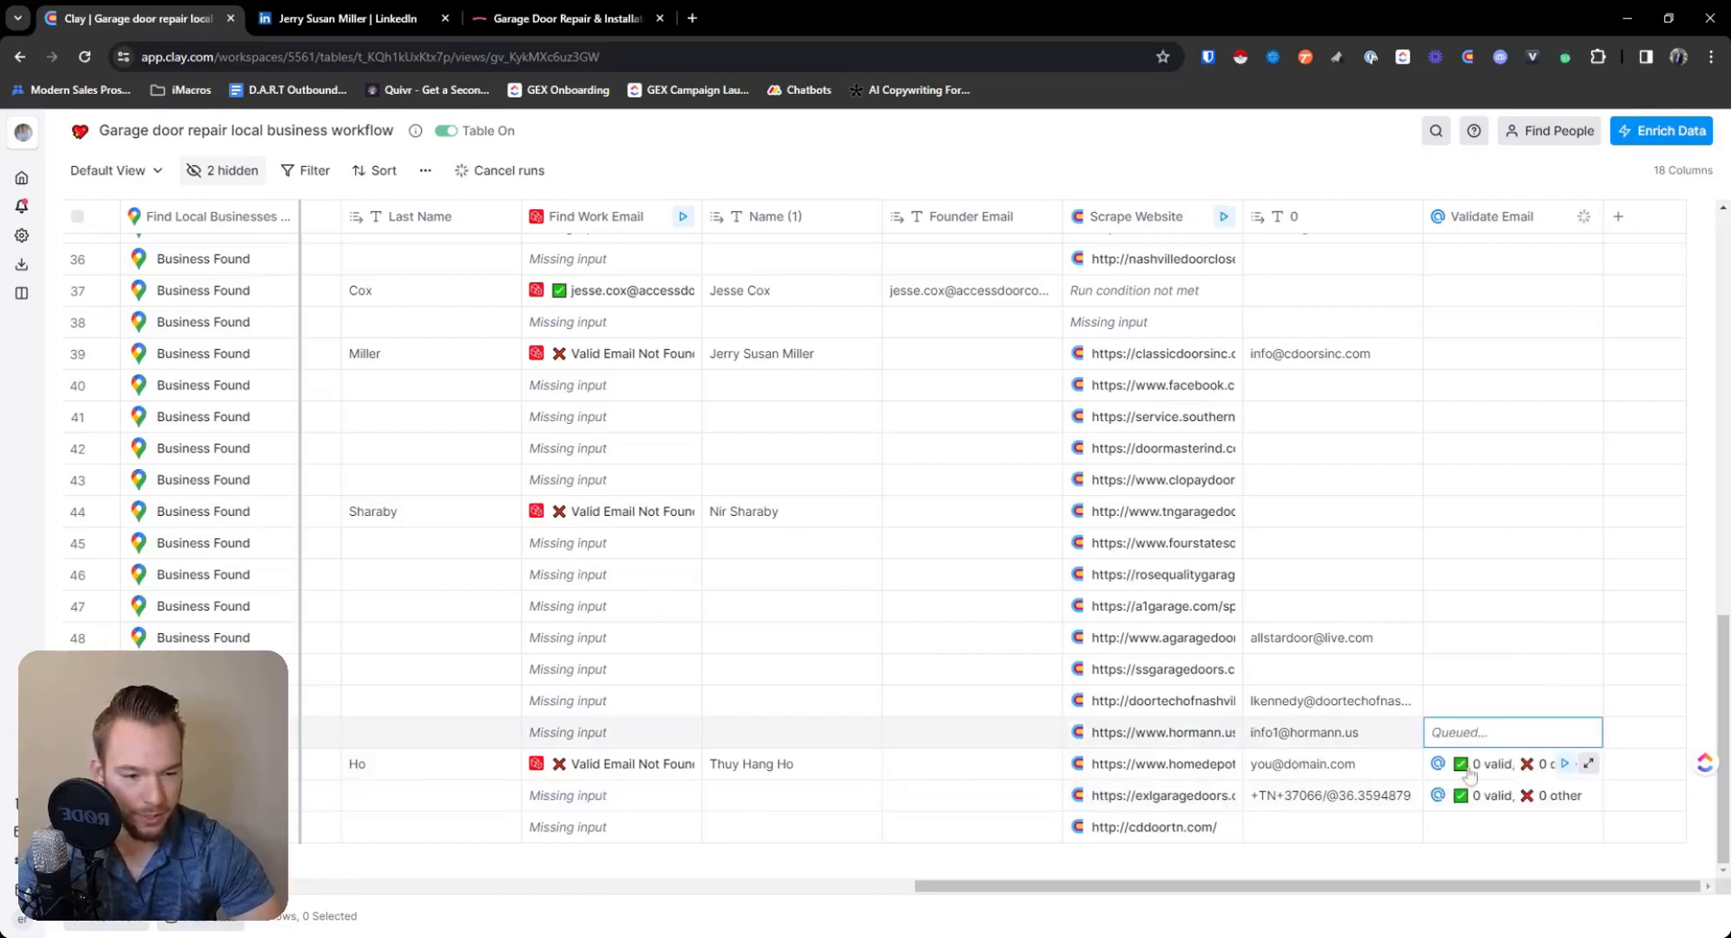
pyautogui.click(1566, 701)
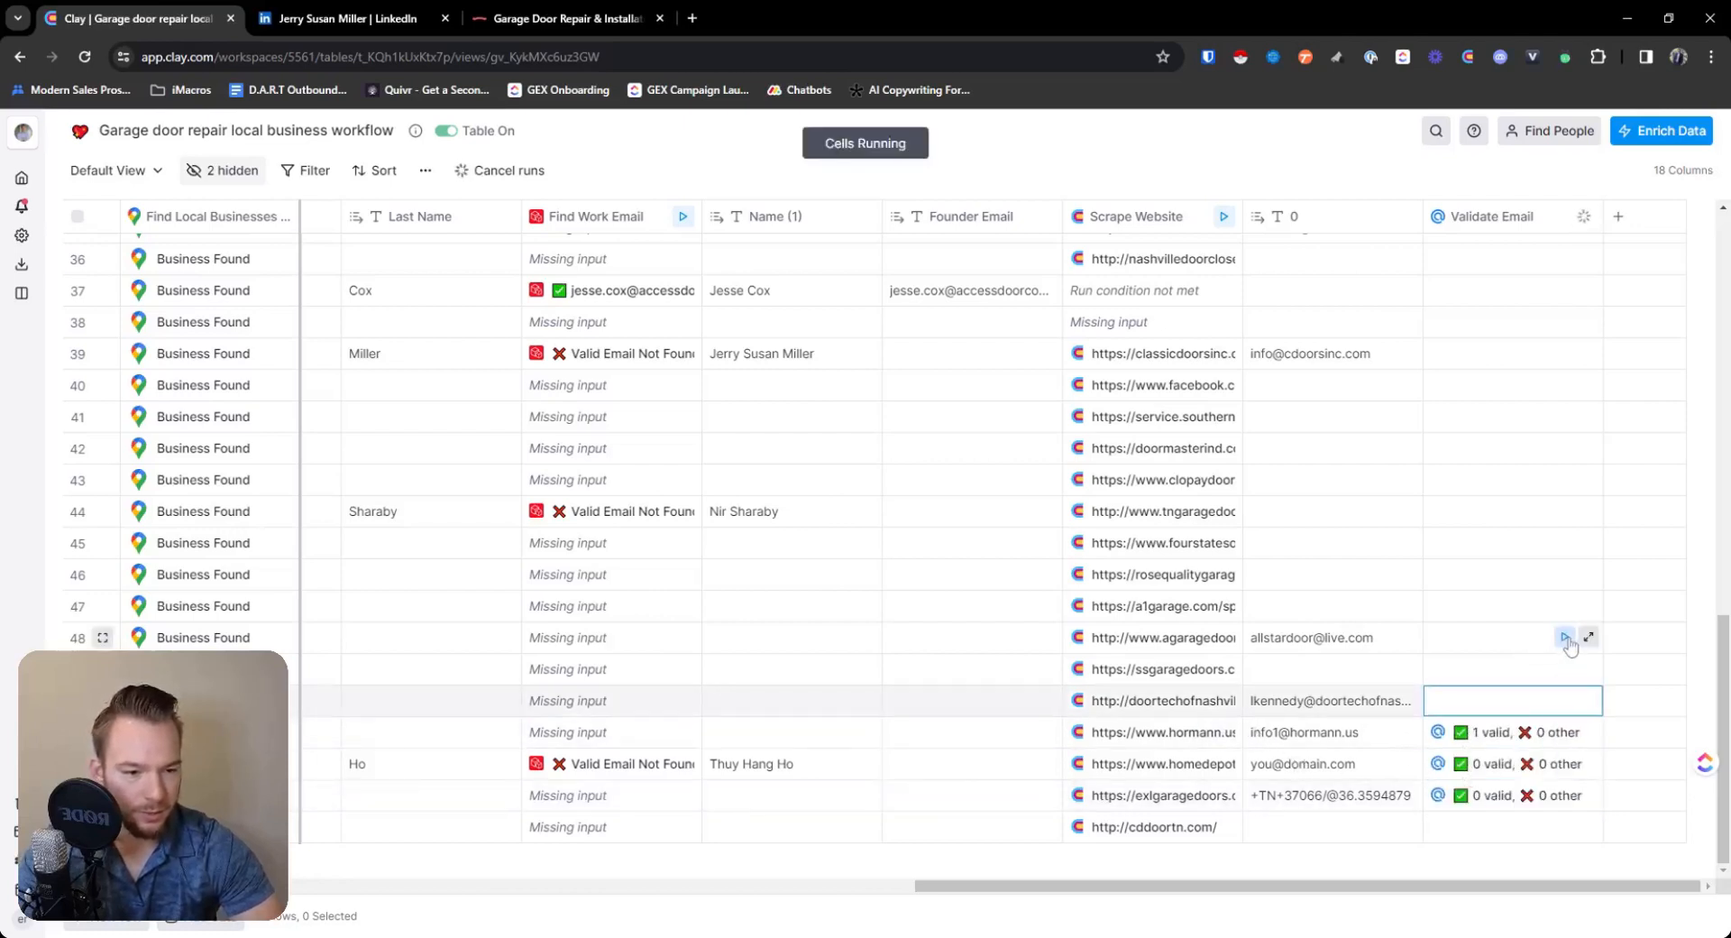
pyautogui.click(1566, 638)
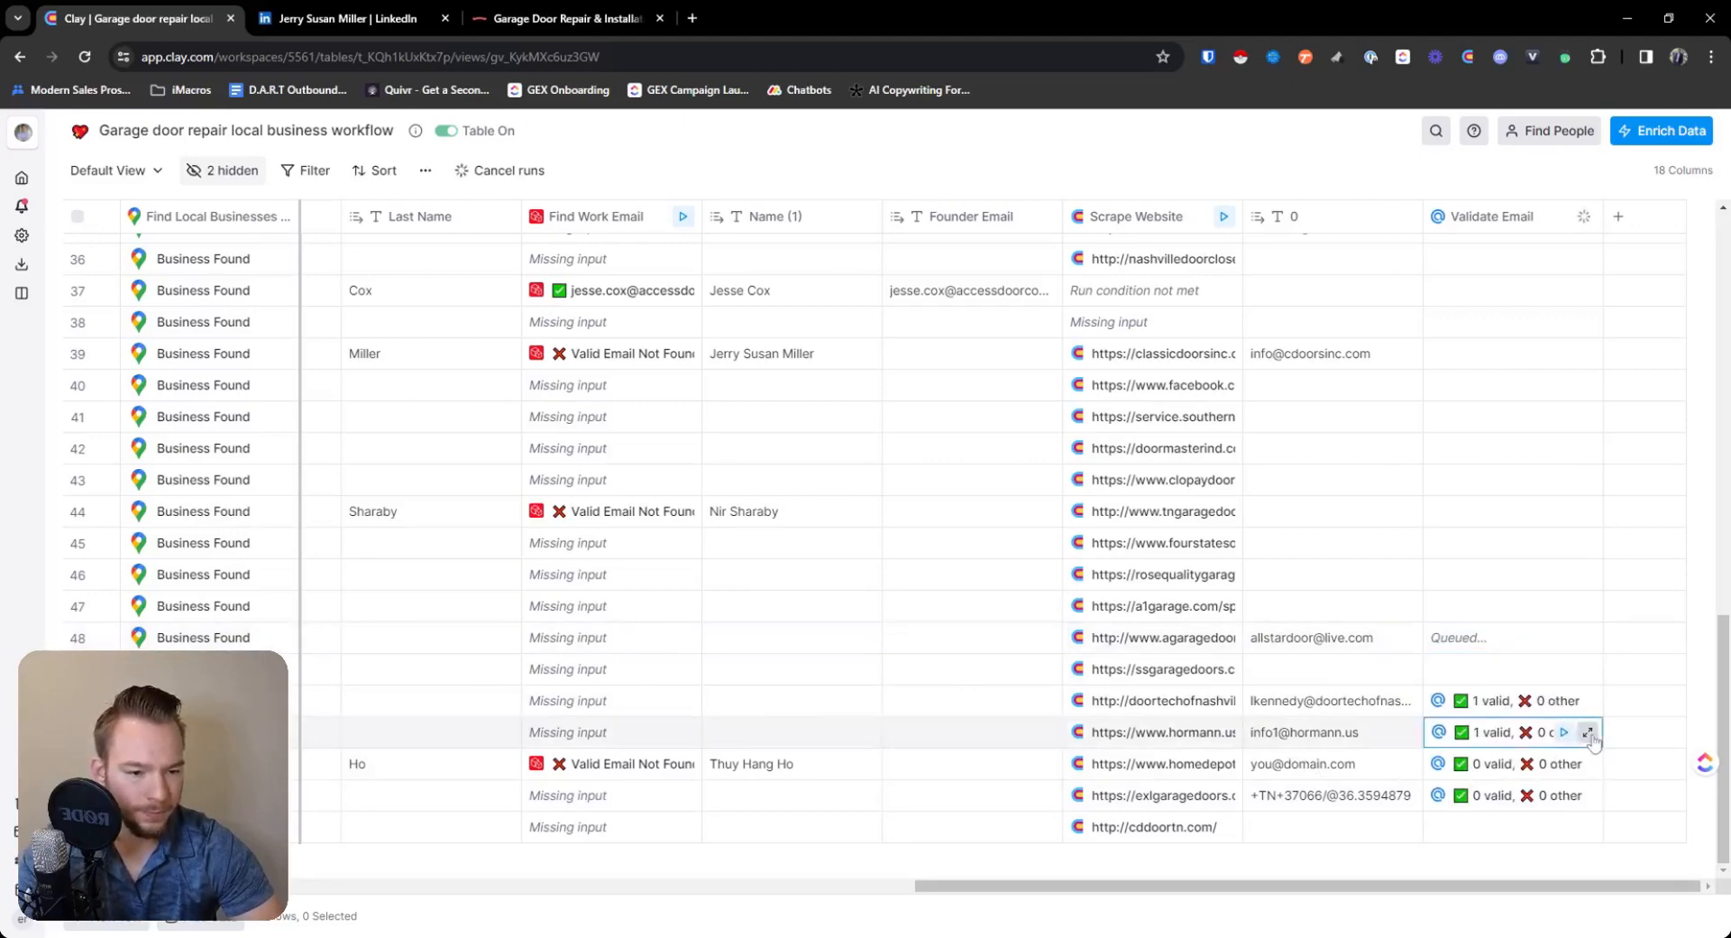
# Add First Safe To Send Email from row 51's Validate Email result as a new table column.
pyautogui.click(1589, 733)
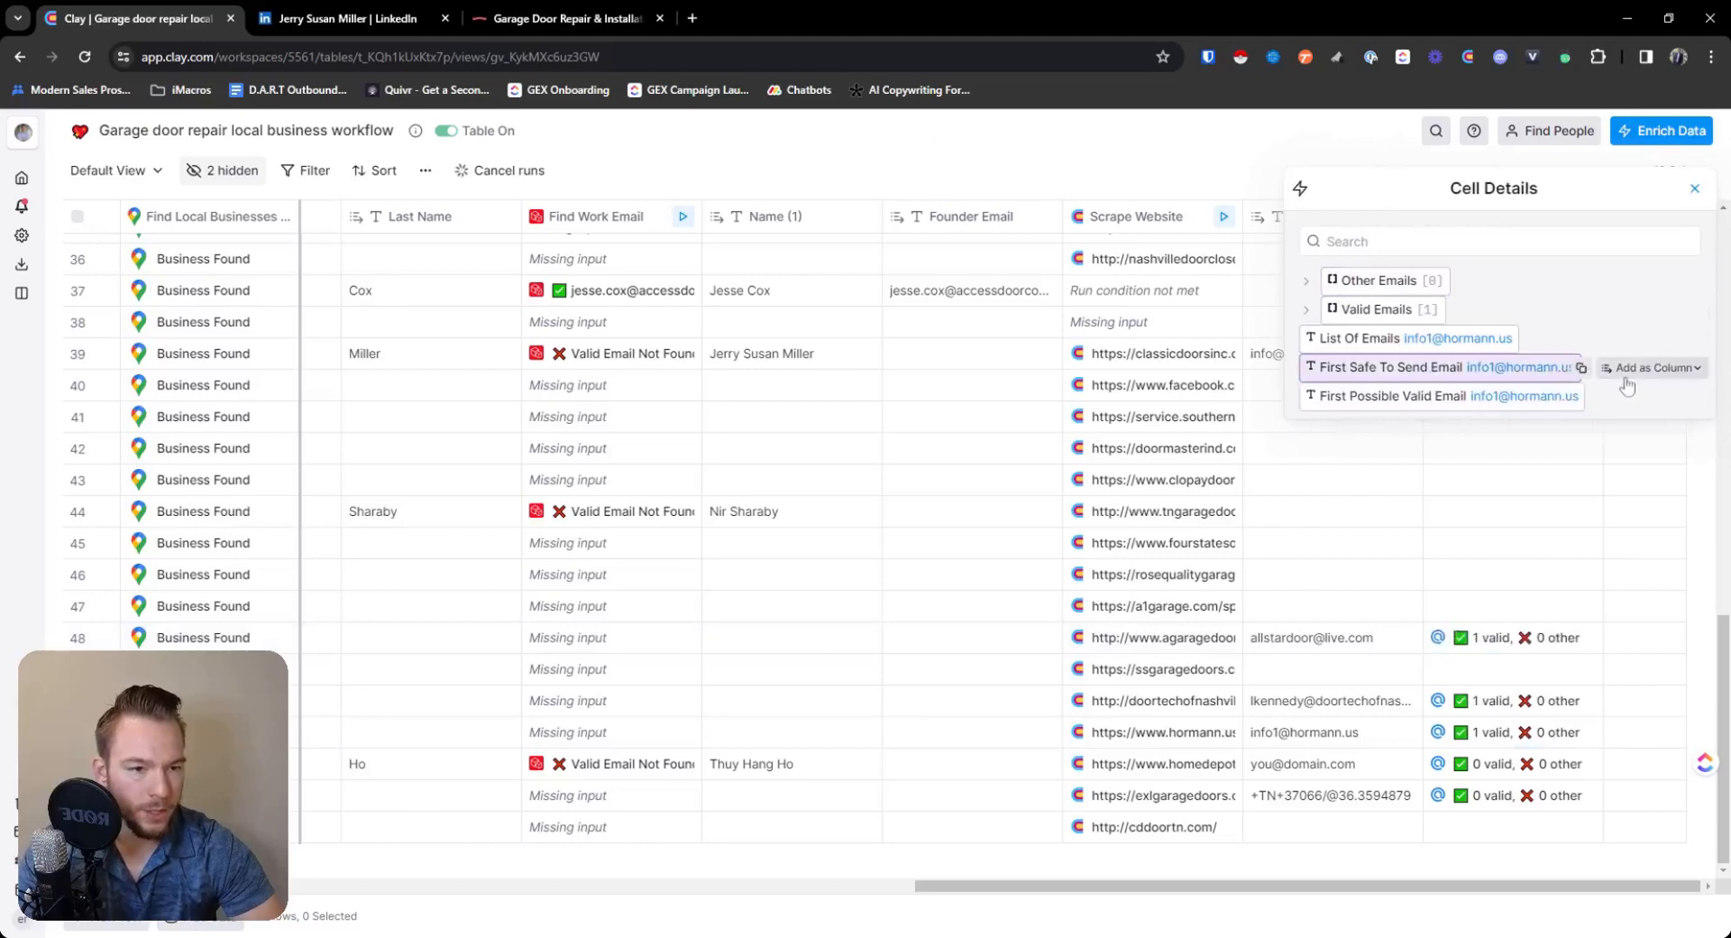
pyautogui.click(1628, 386)
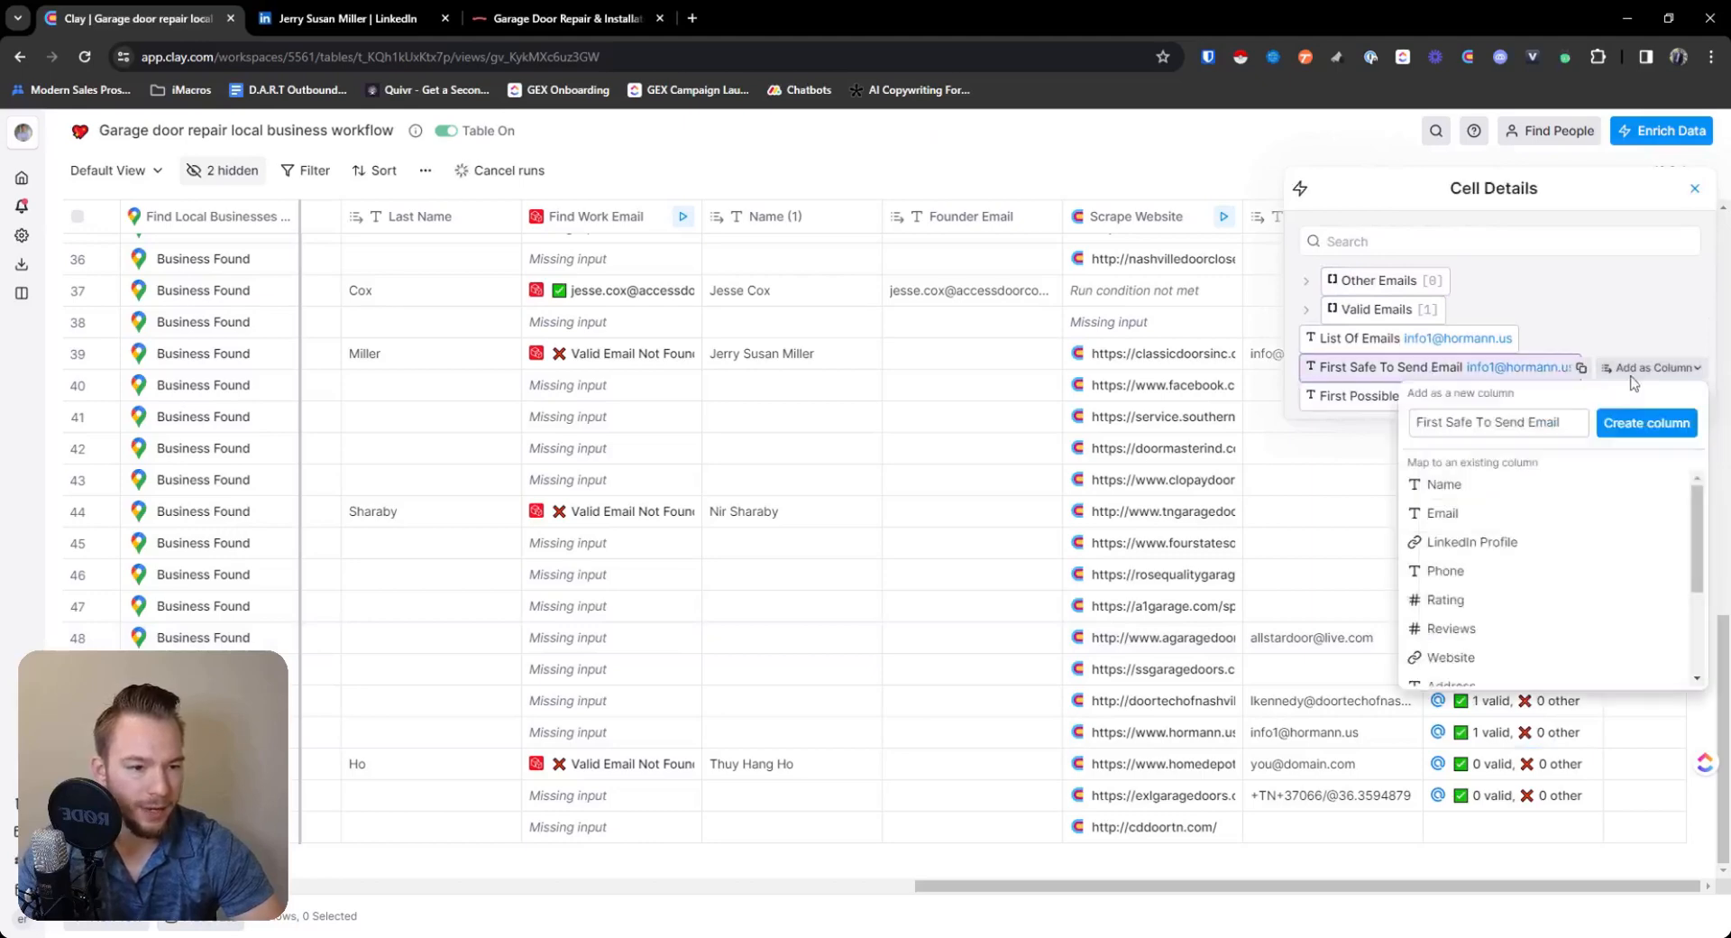
pyautogui.click(1335, 478)
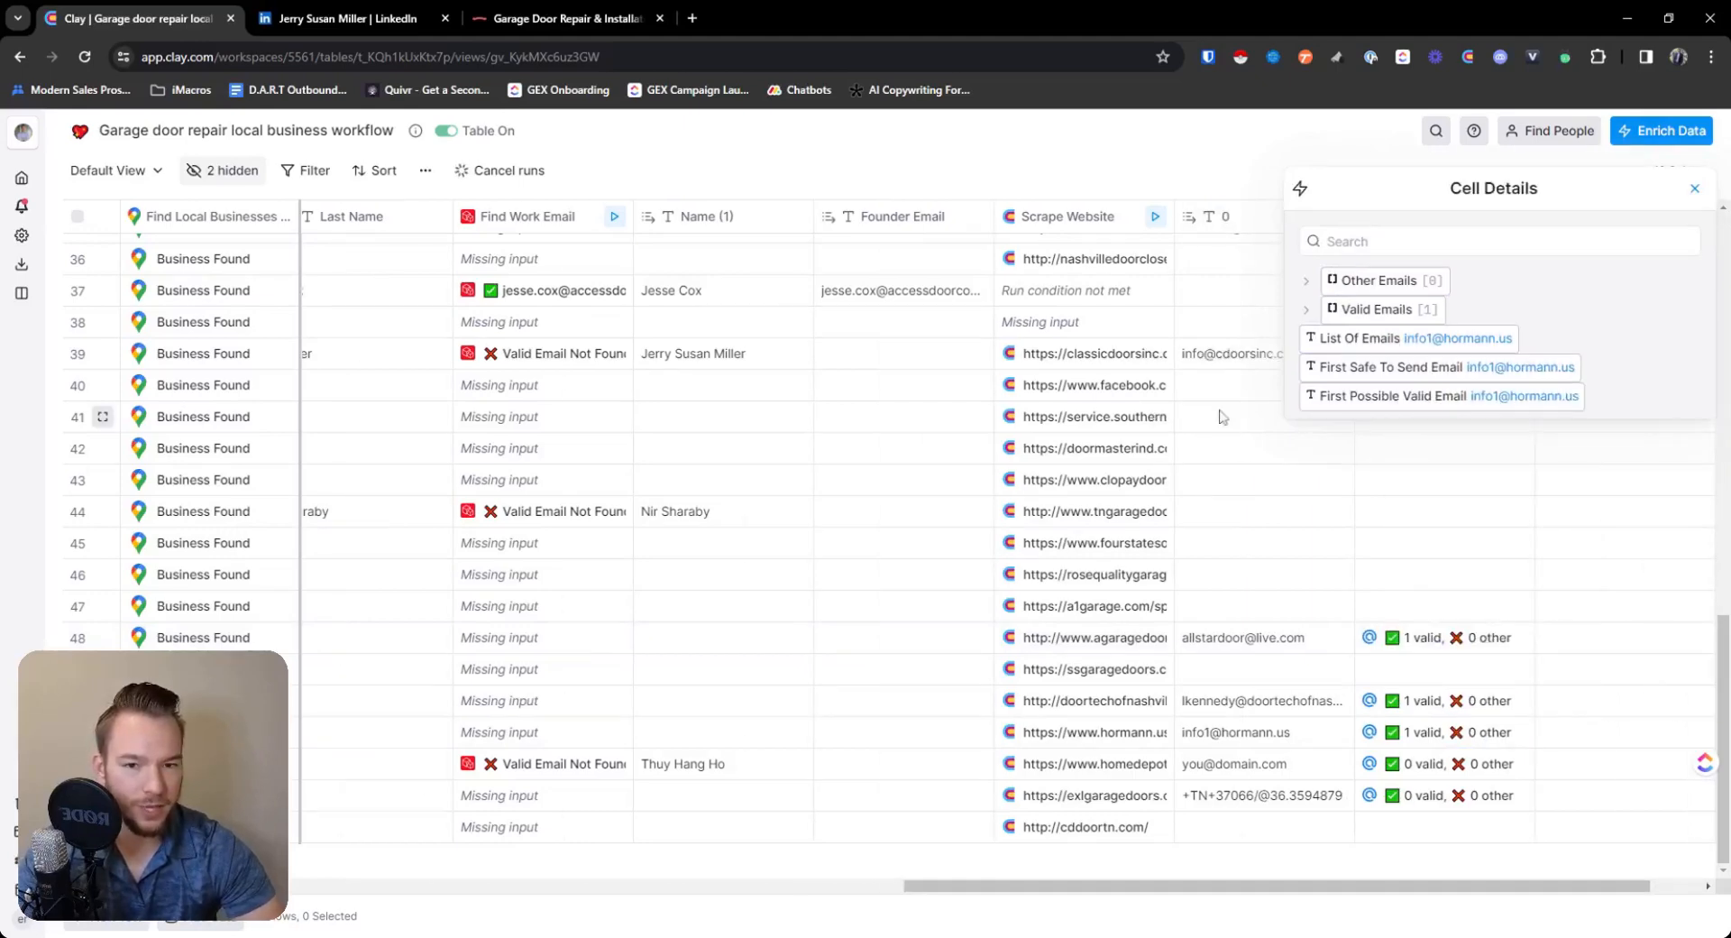
pyautogui.click(1693, 192)
# Run the Validate Email enrichment on all rows that haven't run or have errors.
pyautogui.hscroll(2, 1198, 425)
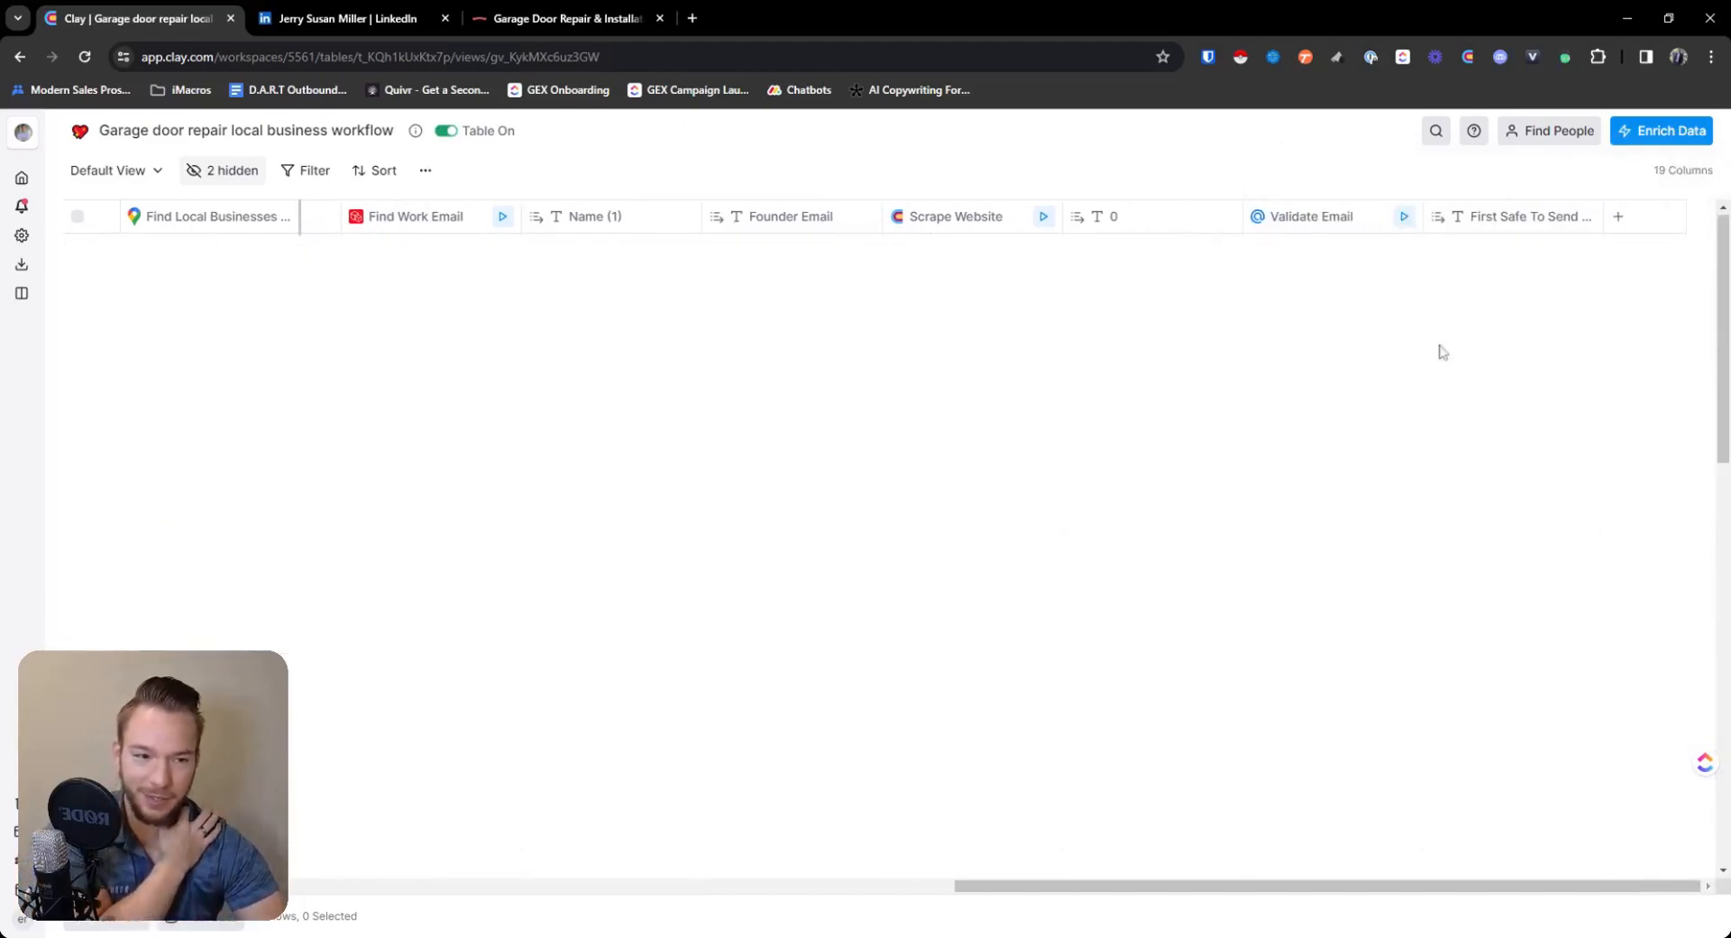
pyautogui.click(1404, 218)
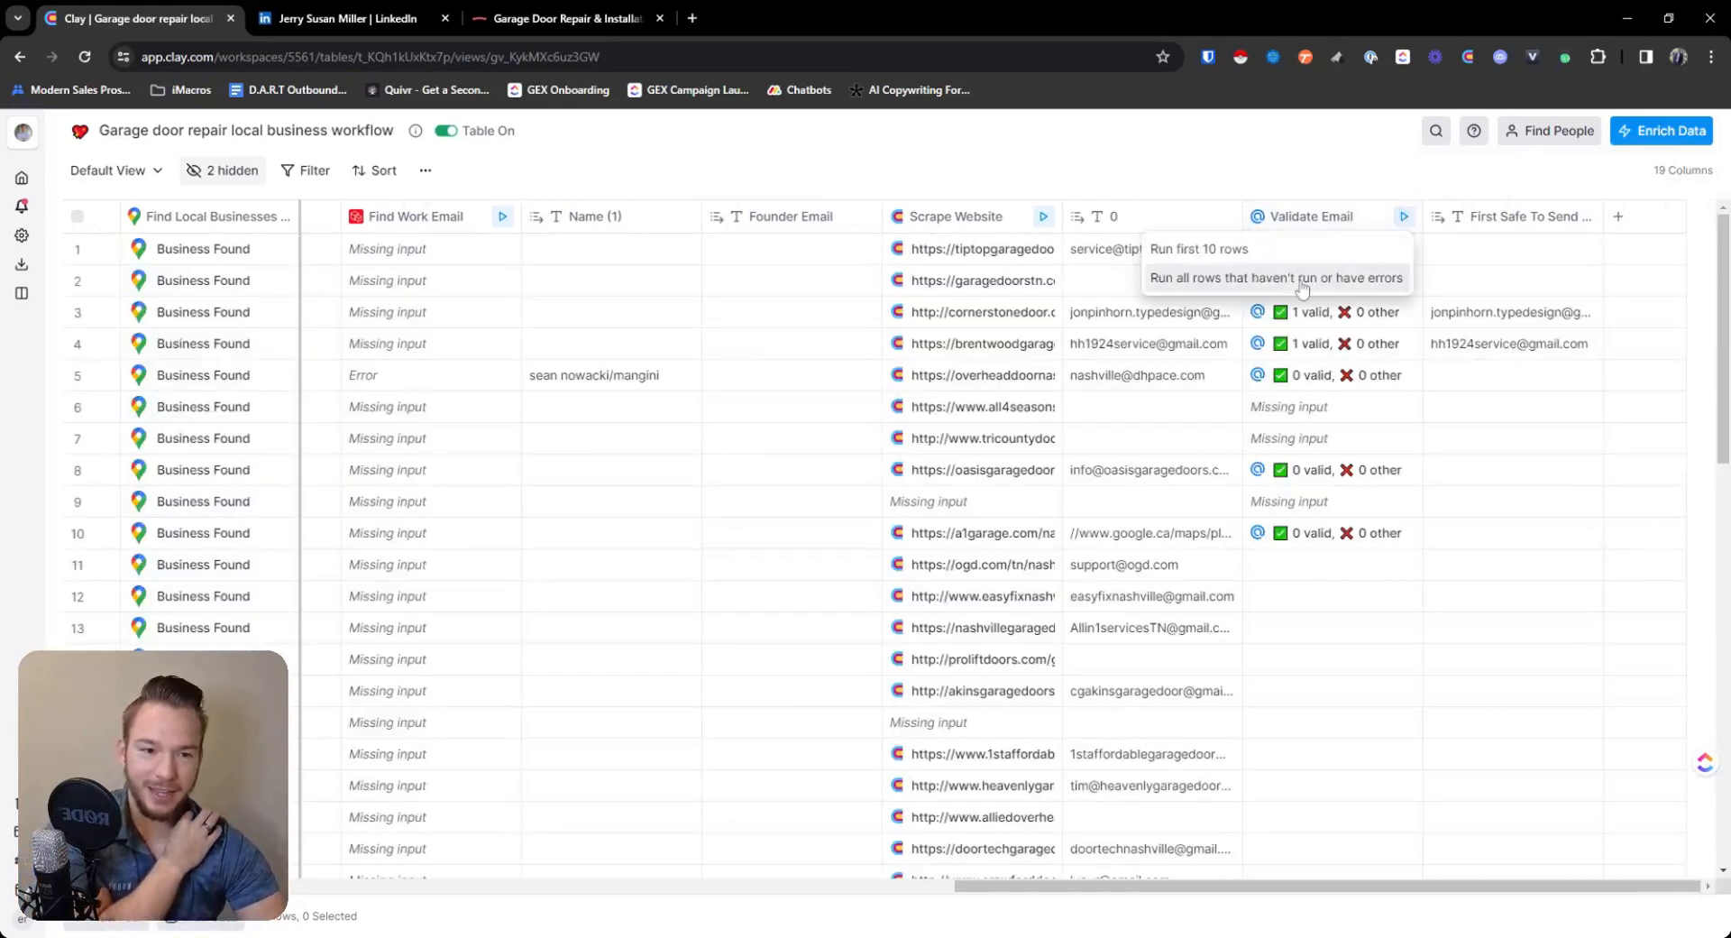
pyautogui.press('Return')
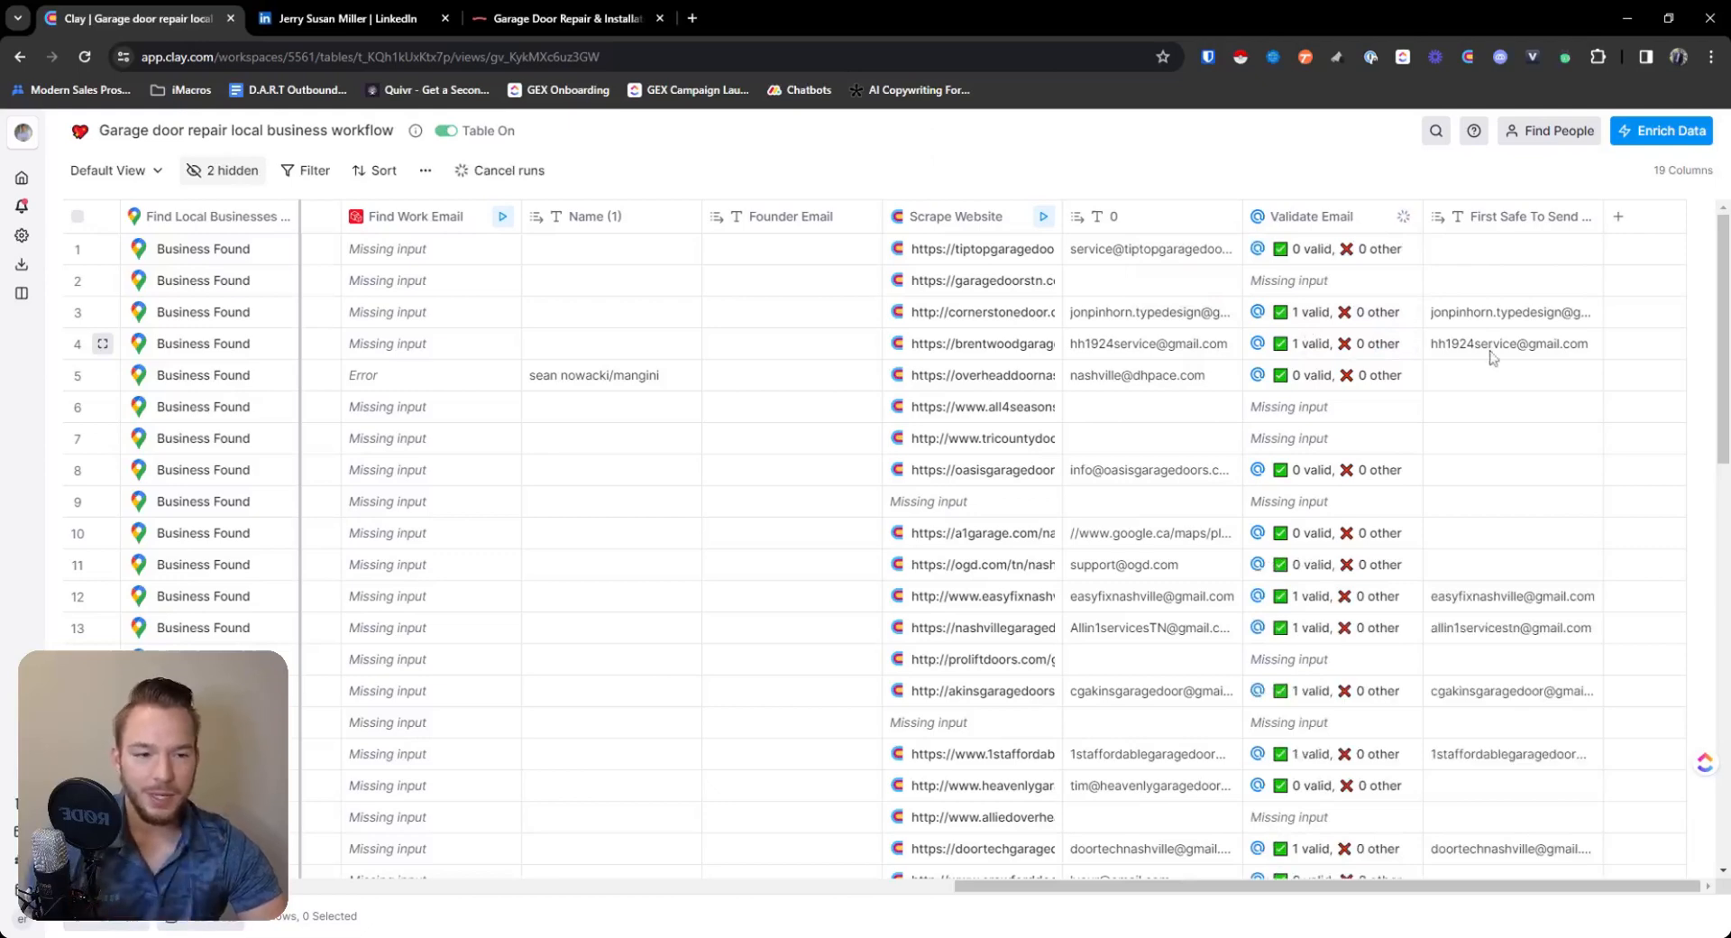
# Add a Use AI enrichment as a new column after First Safe To Send Email.
pyautogui.click(1619, 219)
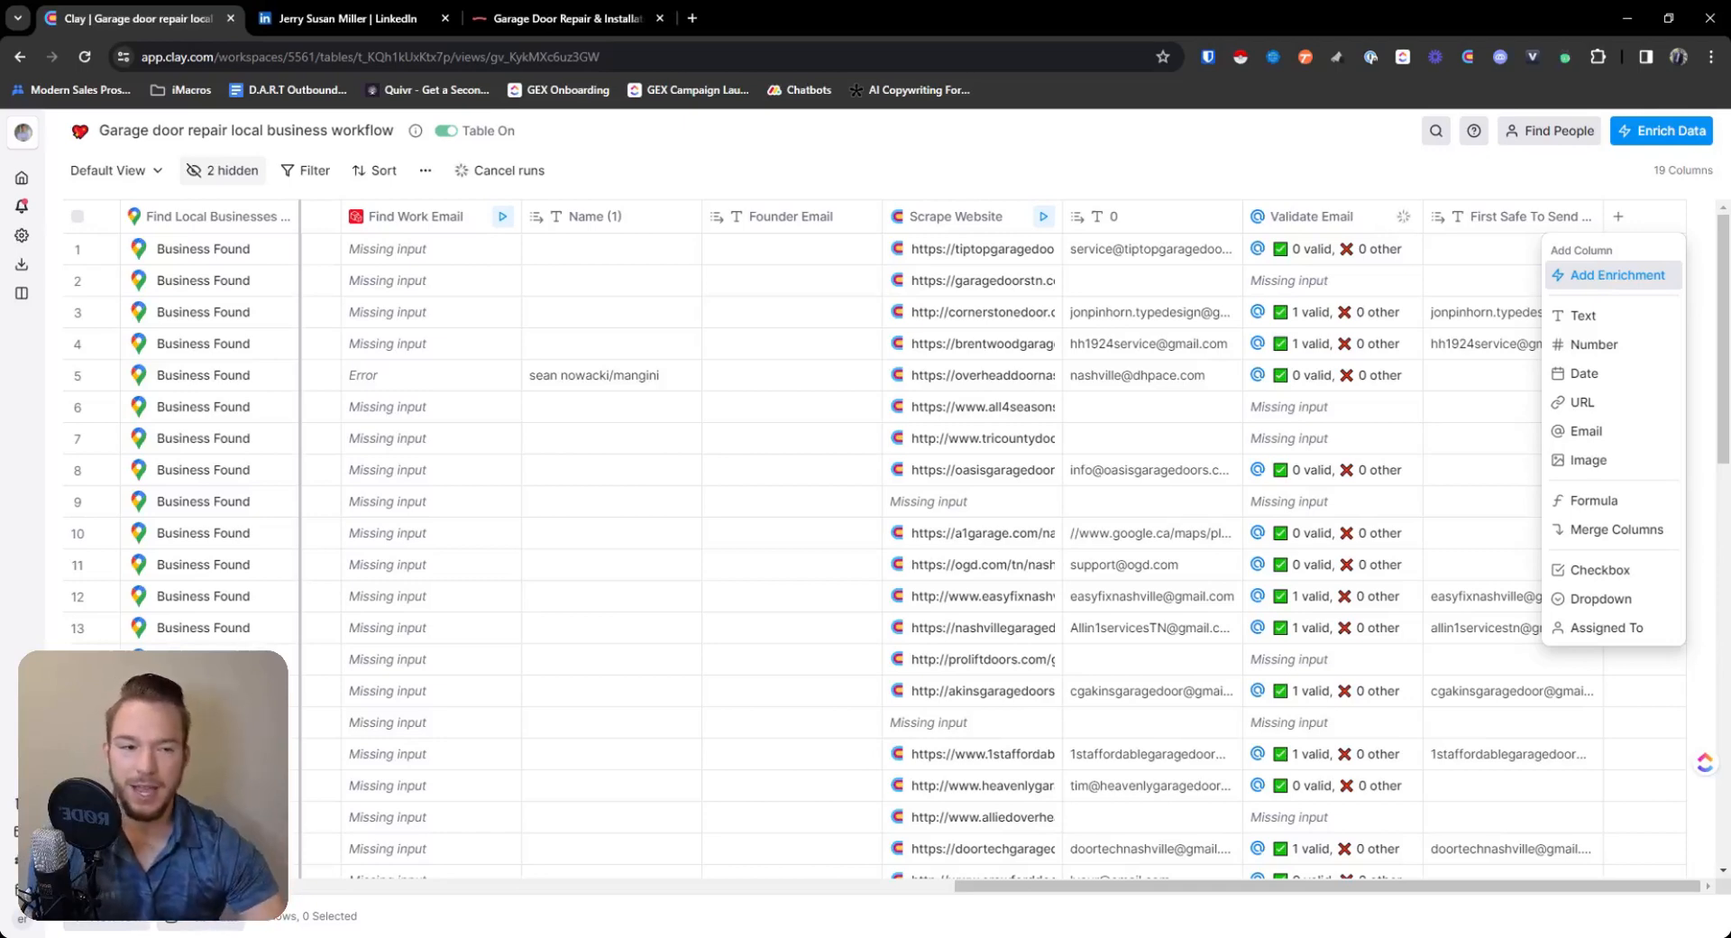
pyautogui.click(1604, 282)
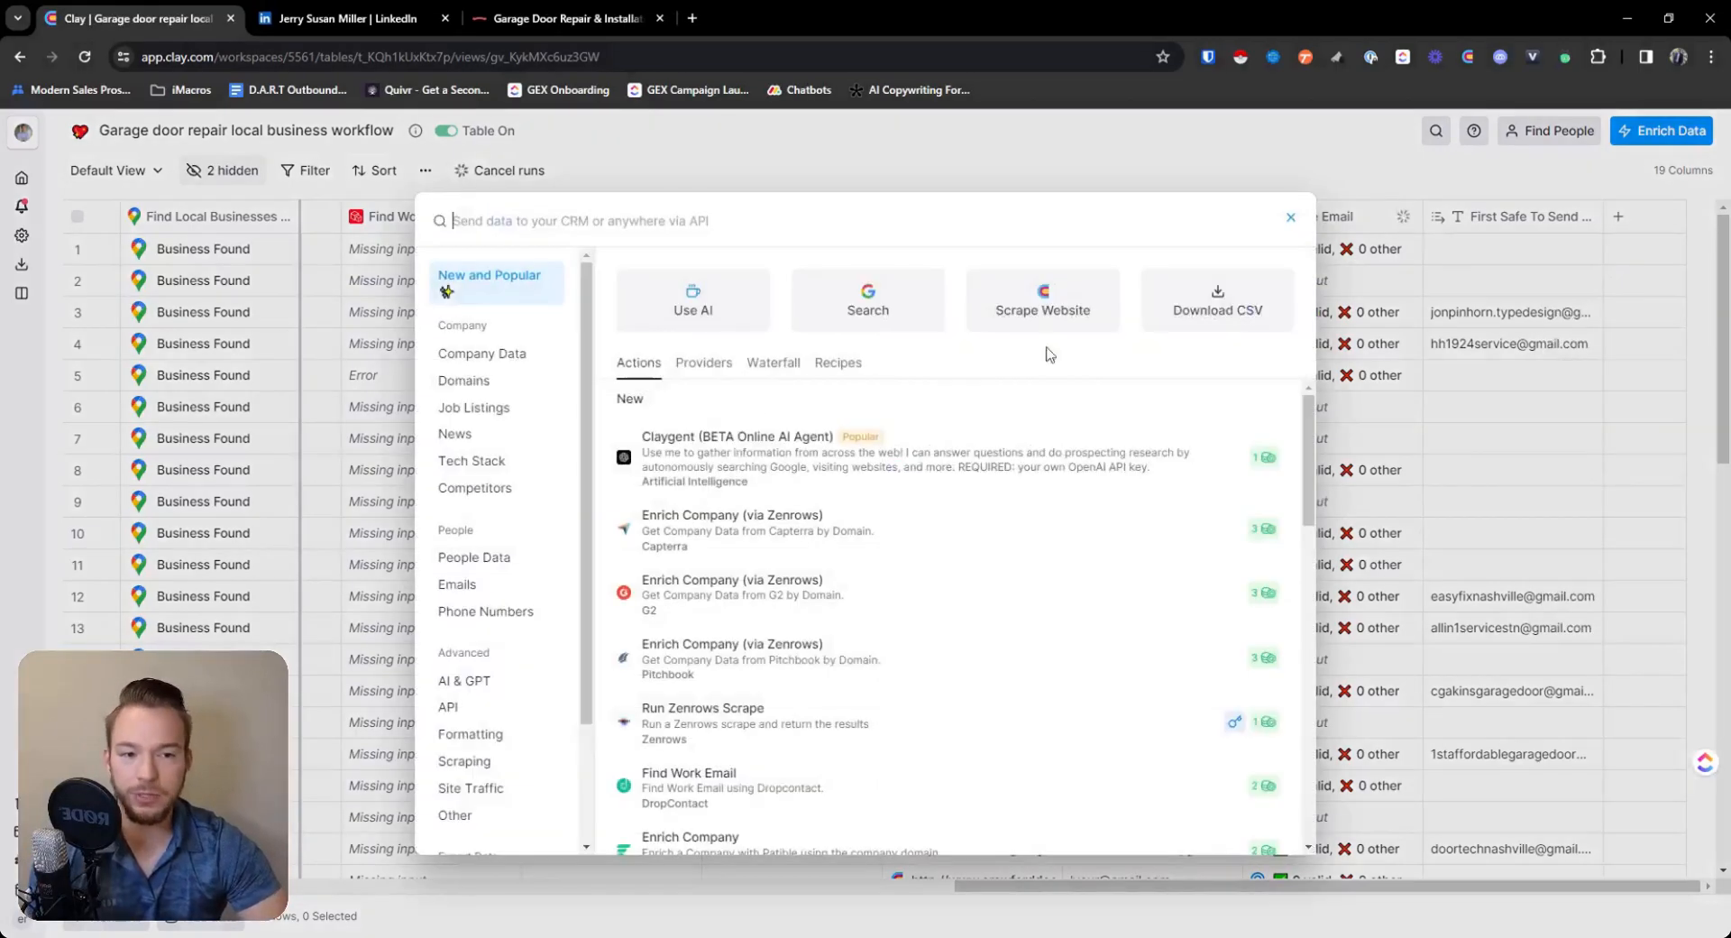
pyautogui.click(703, 307)
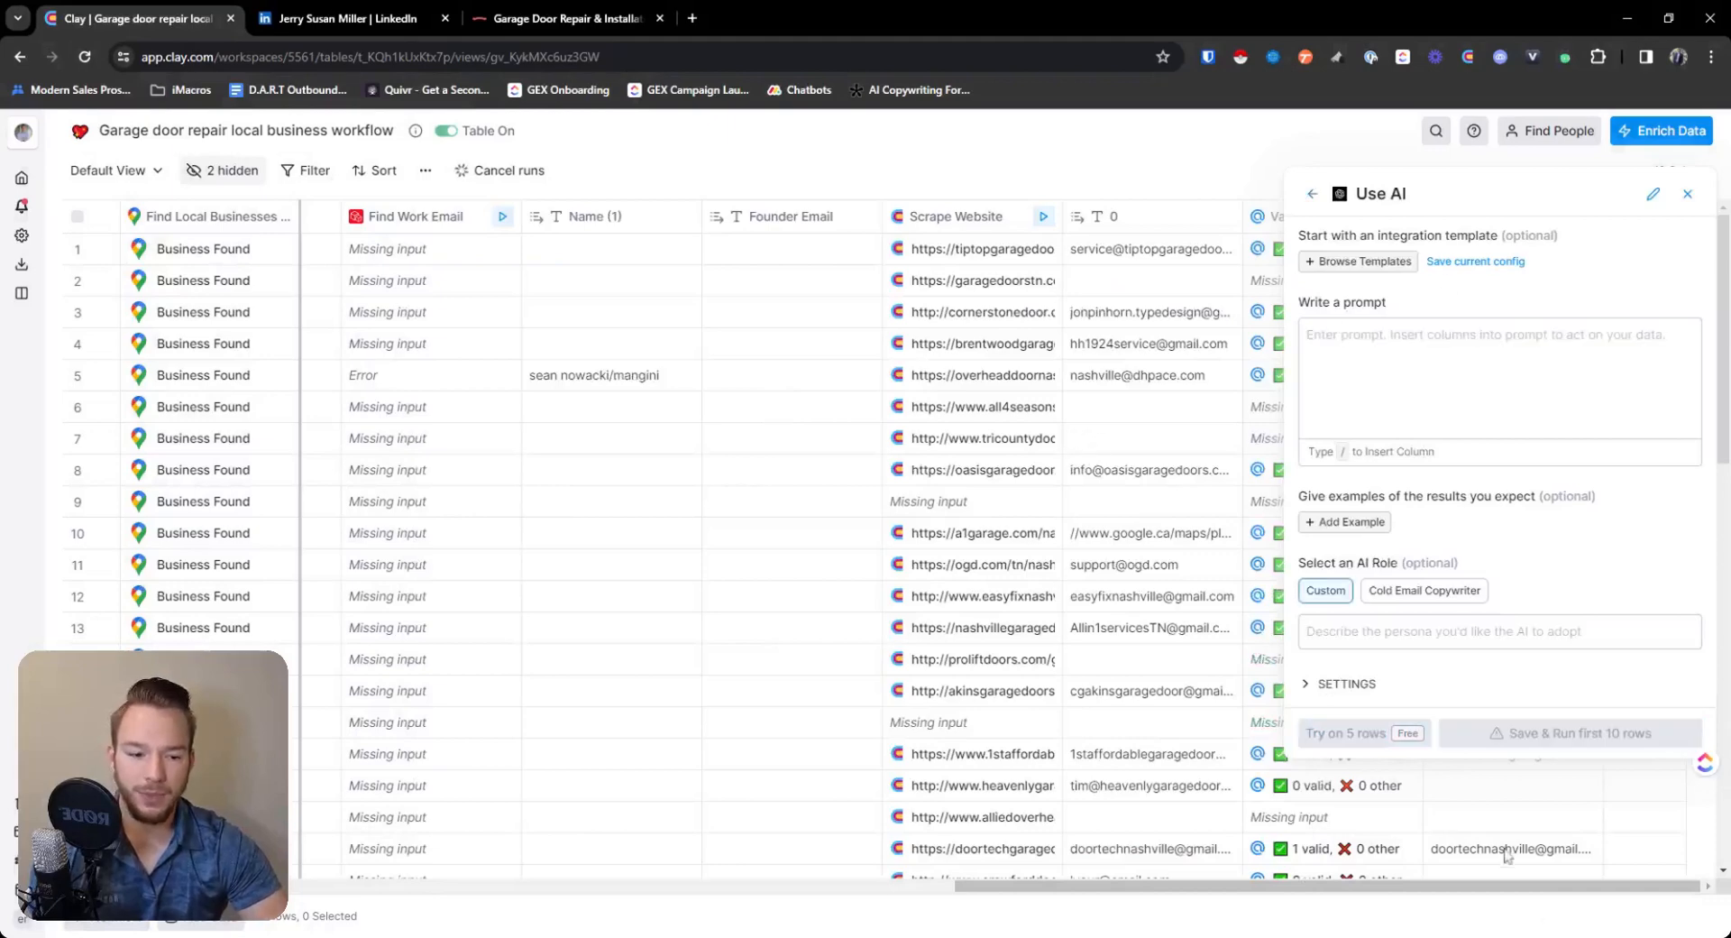
pyautogui.scroll(-5, 1504, 852)
pyautogui.scroll(-1, 1493, 825)
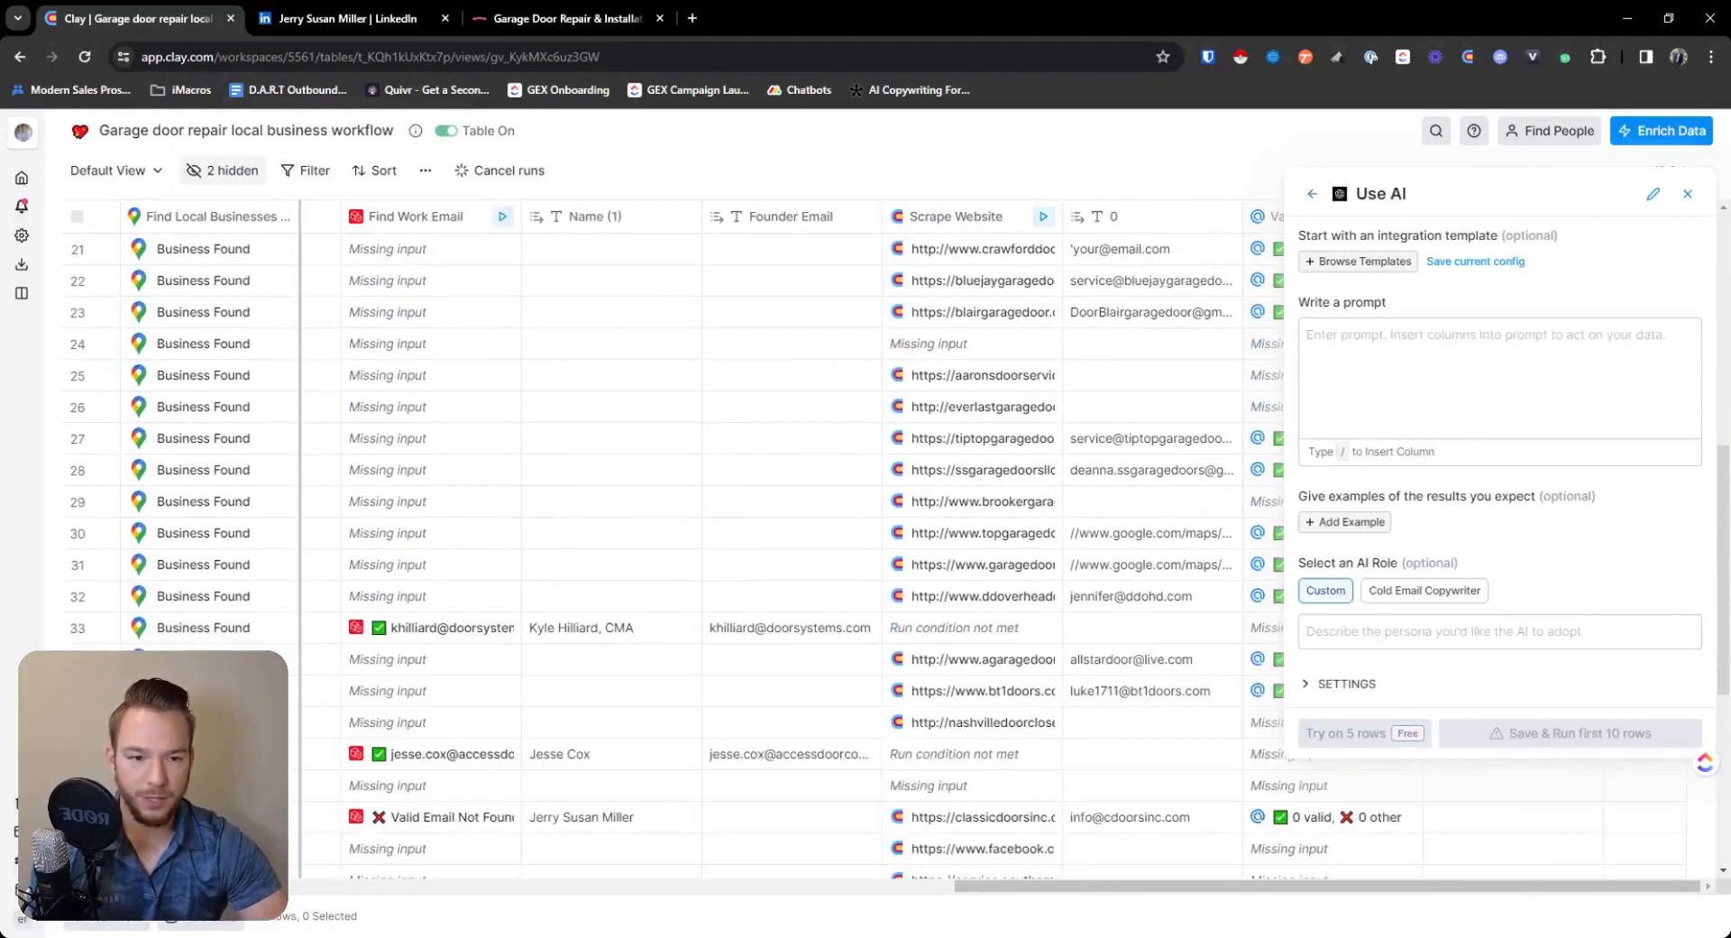
# Begin the AI prompt with "using the input, try to tell me what the person's first name is. The input is just an email".
pyautogui.click(1479, 370)
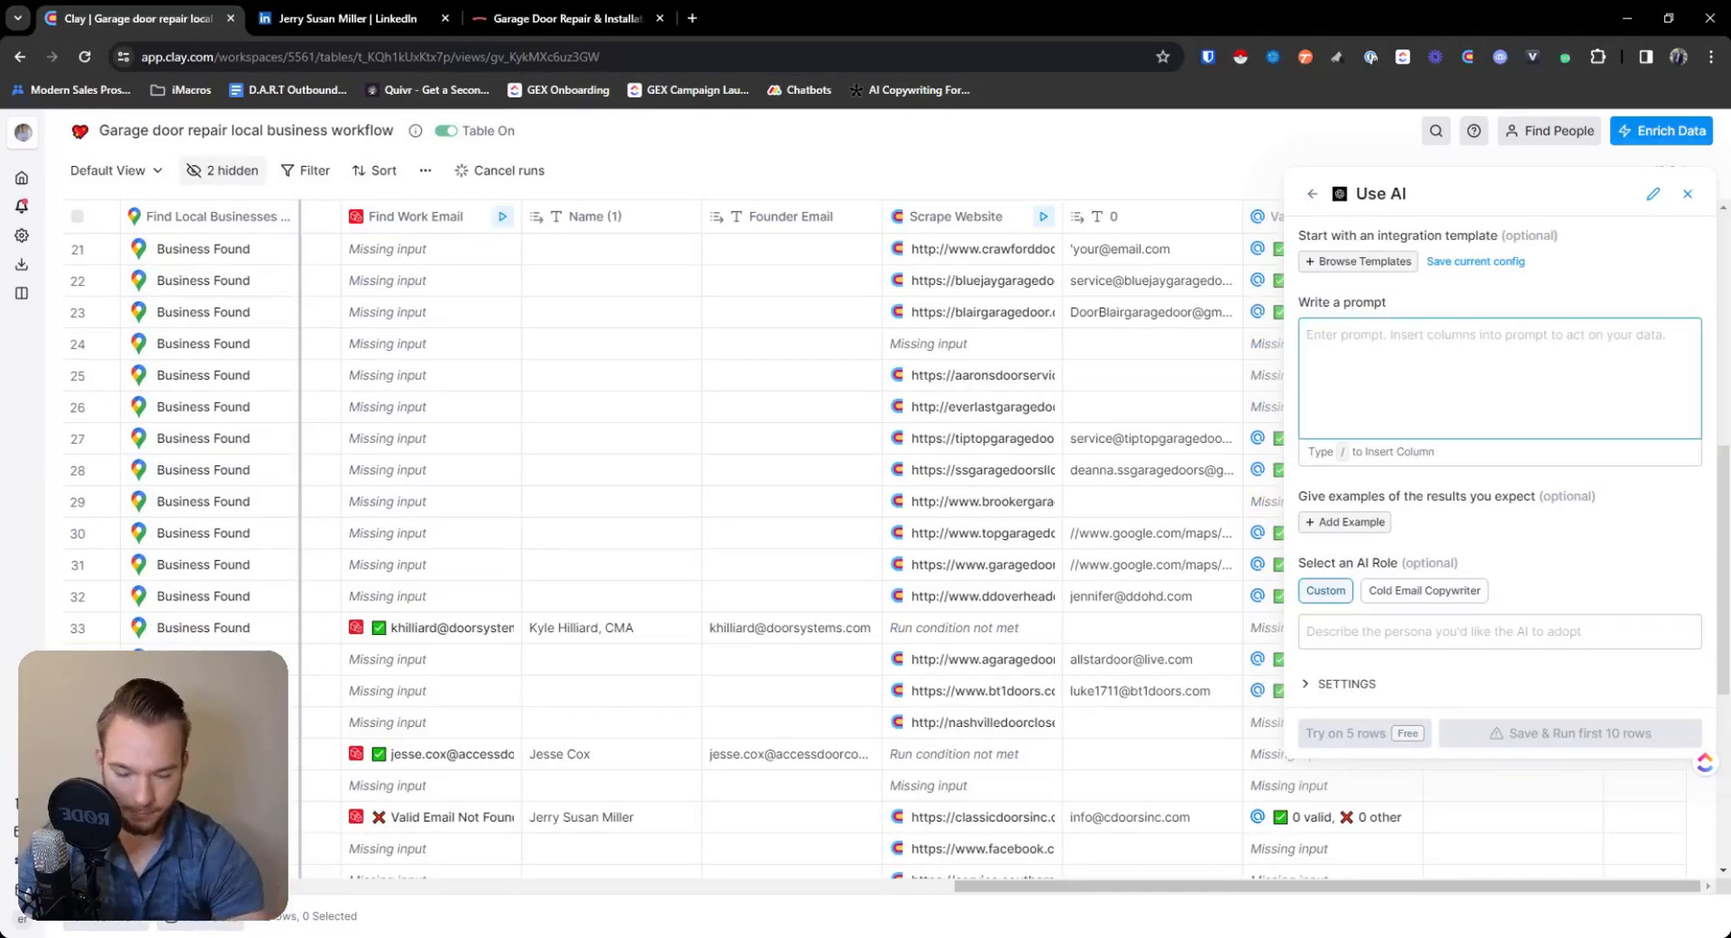
pyautogui.write('using the input, try')
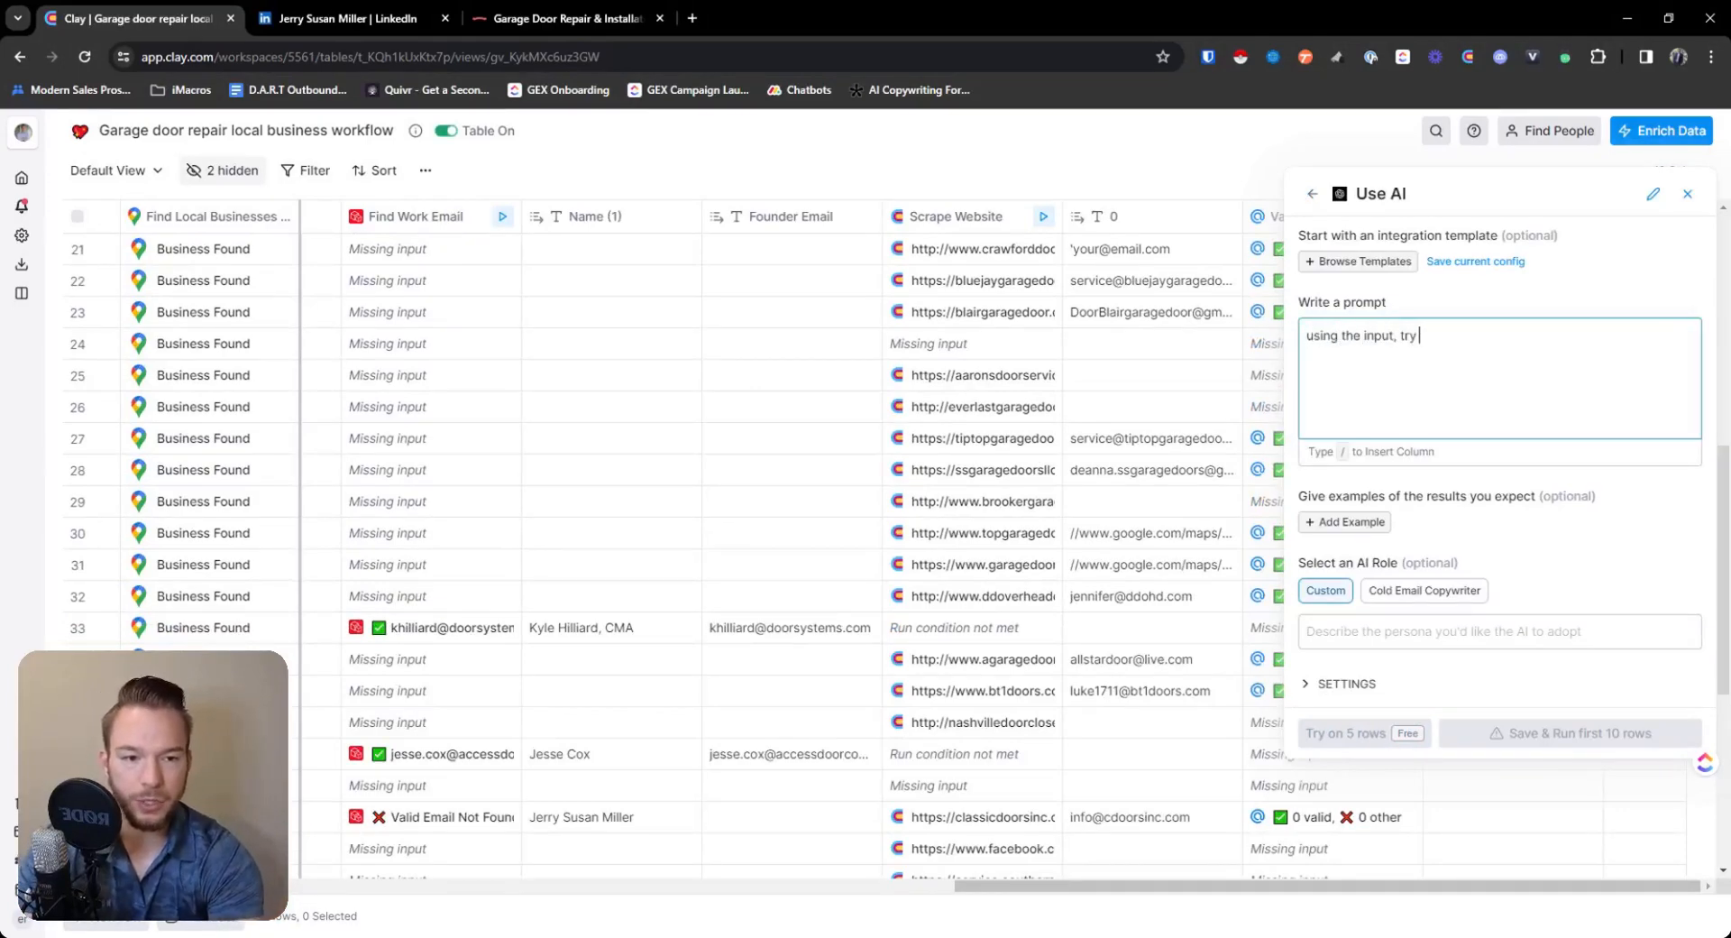
pyautogui.write(' to tell me if ')
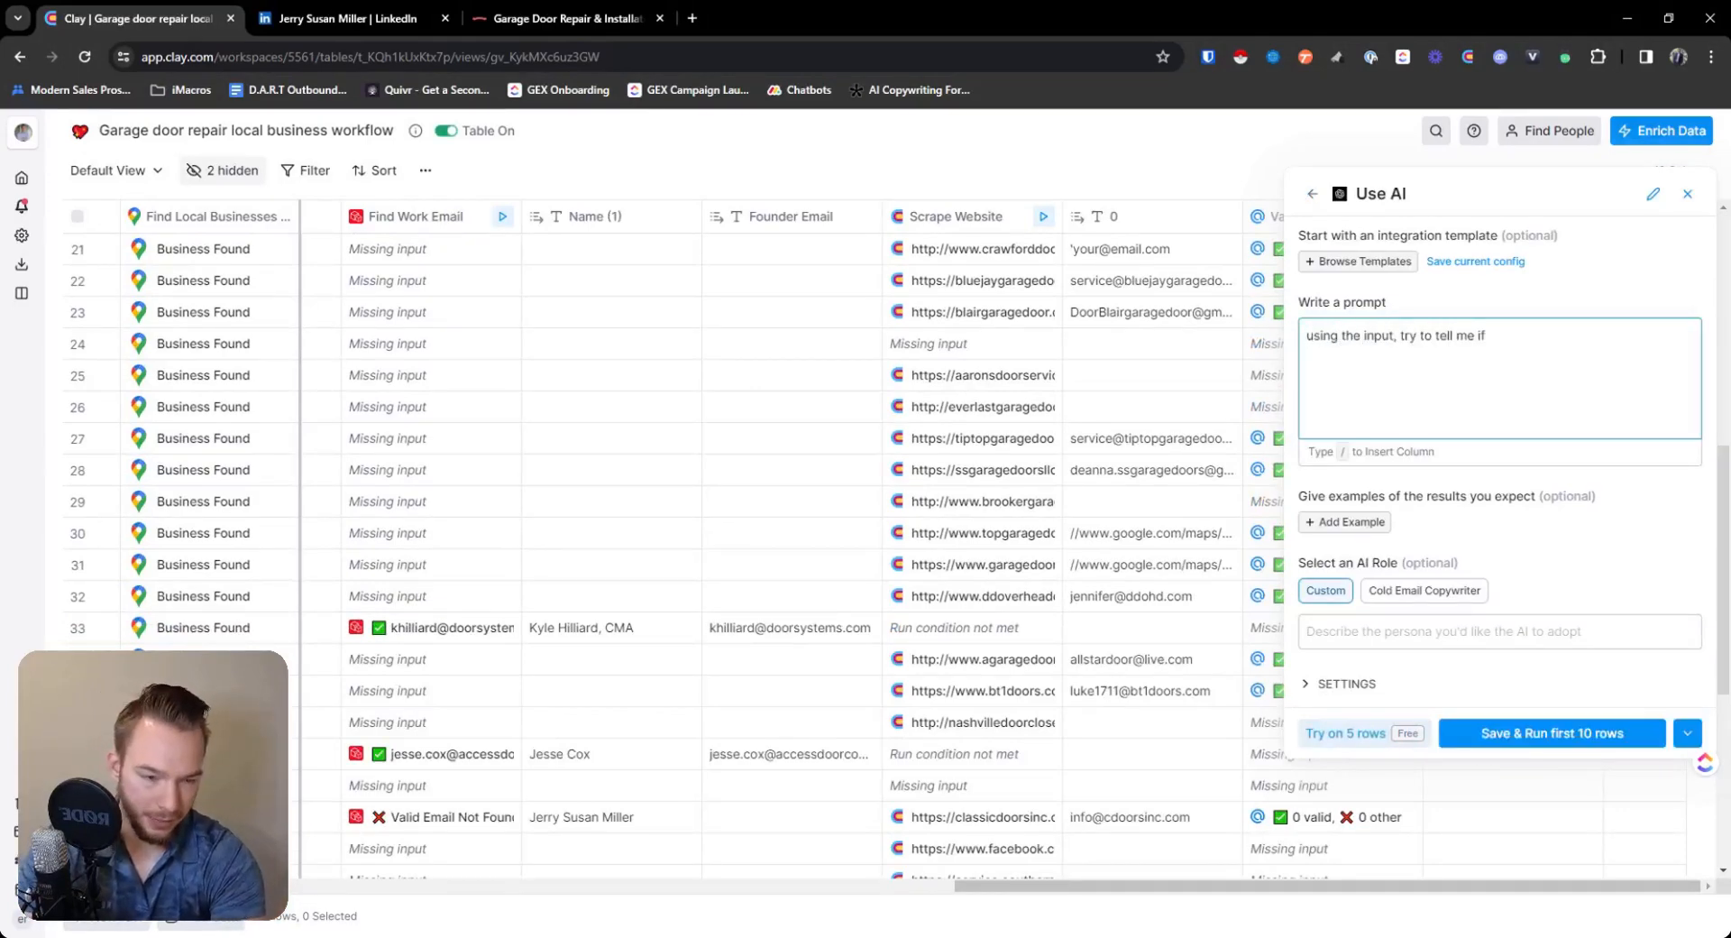
pyautogui.press('BackSpace')
pyautogui.press('BackSpace')
pyautogui.press('BackSpace')
pyautogui.write('what ')
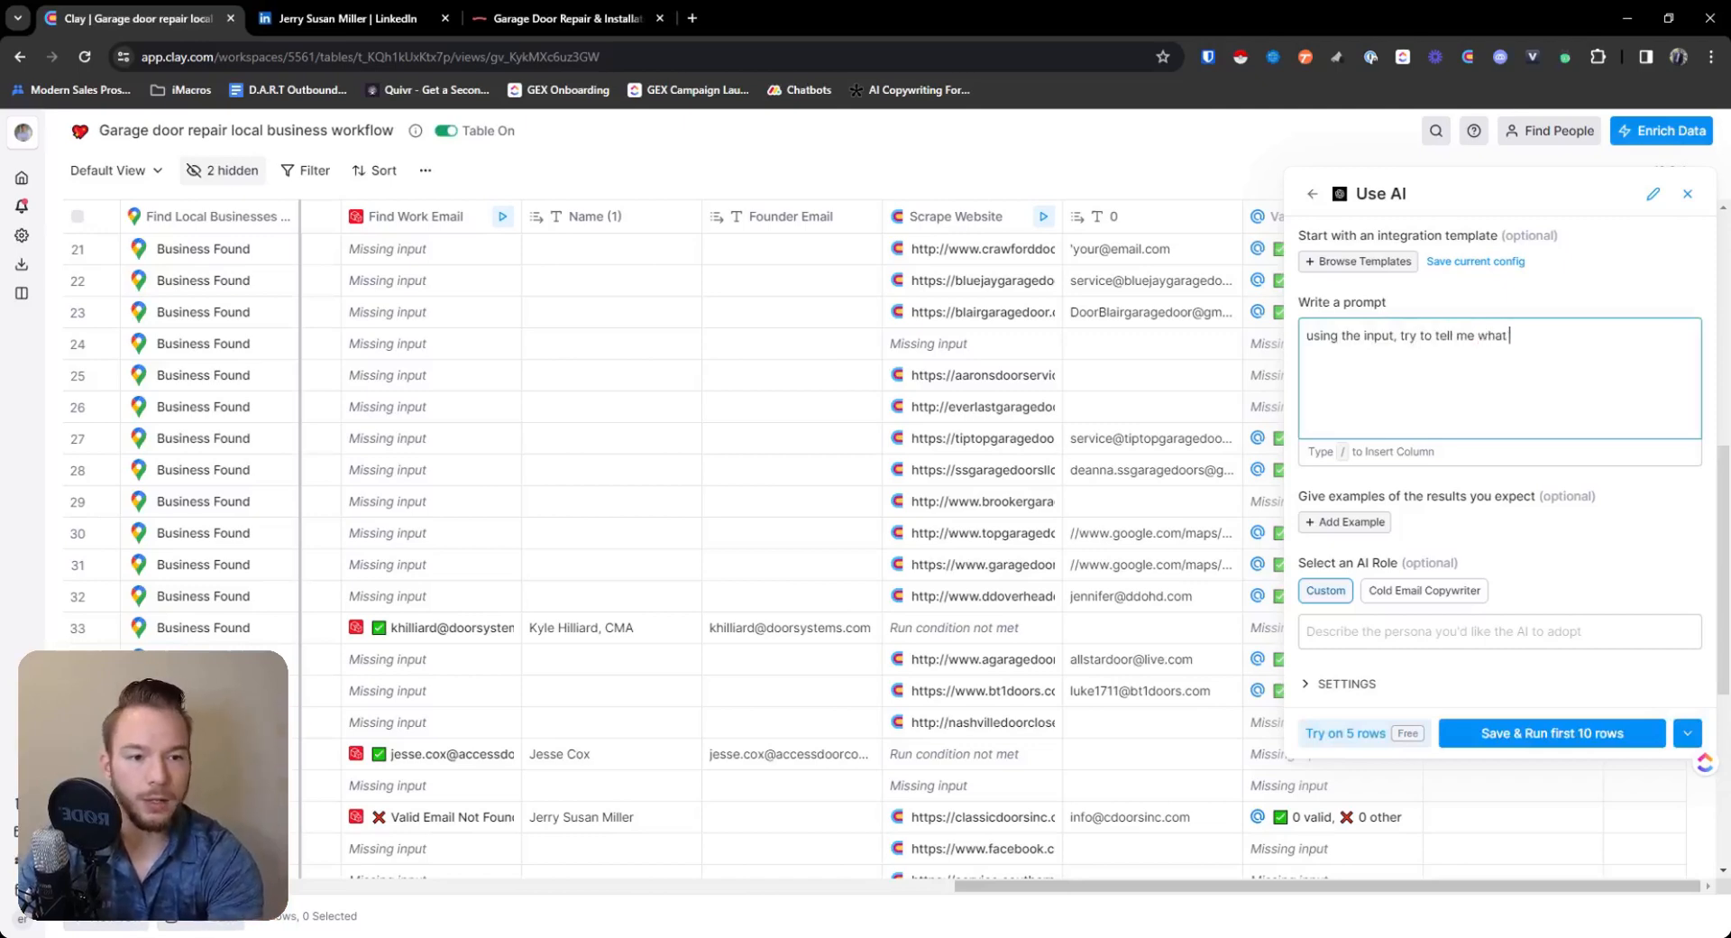
pyautogui.write("the person's")
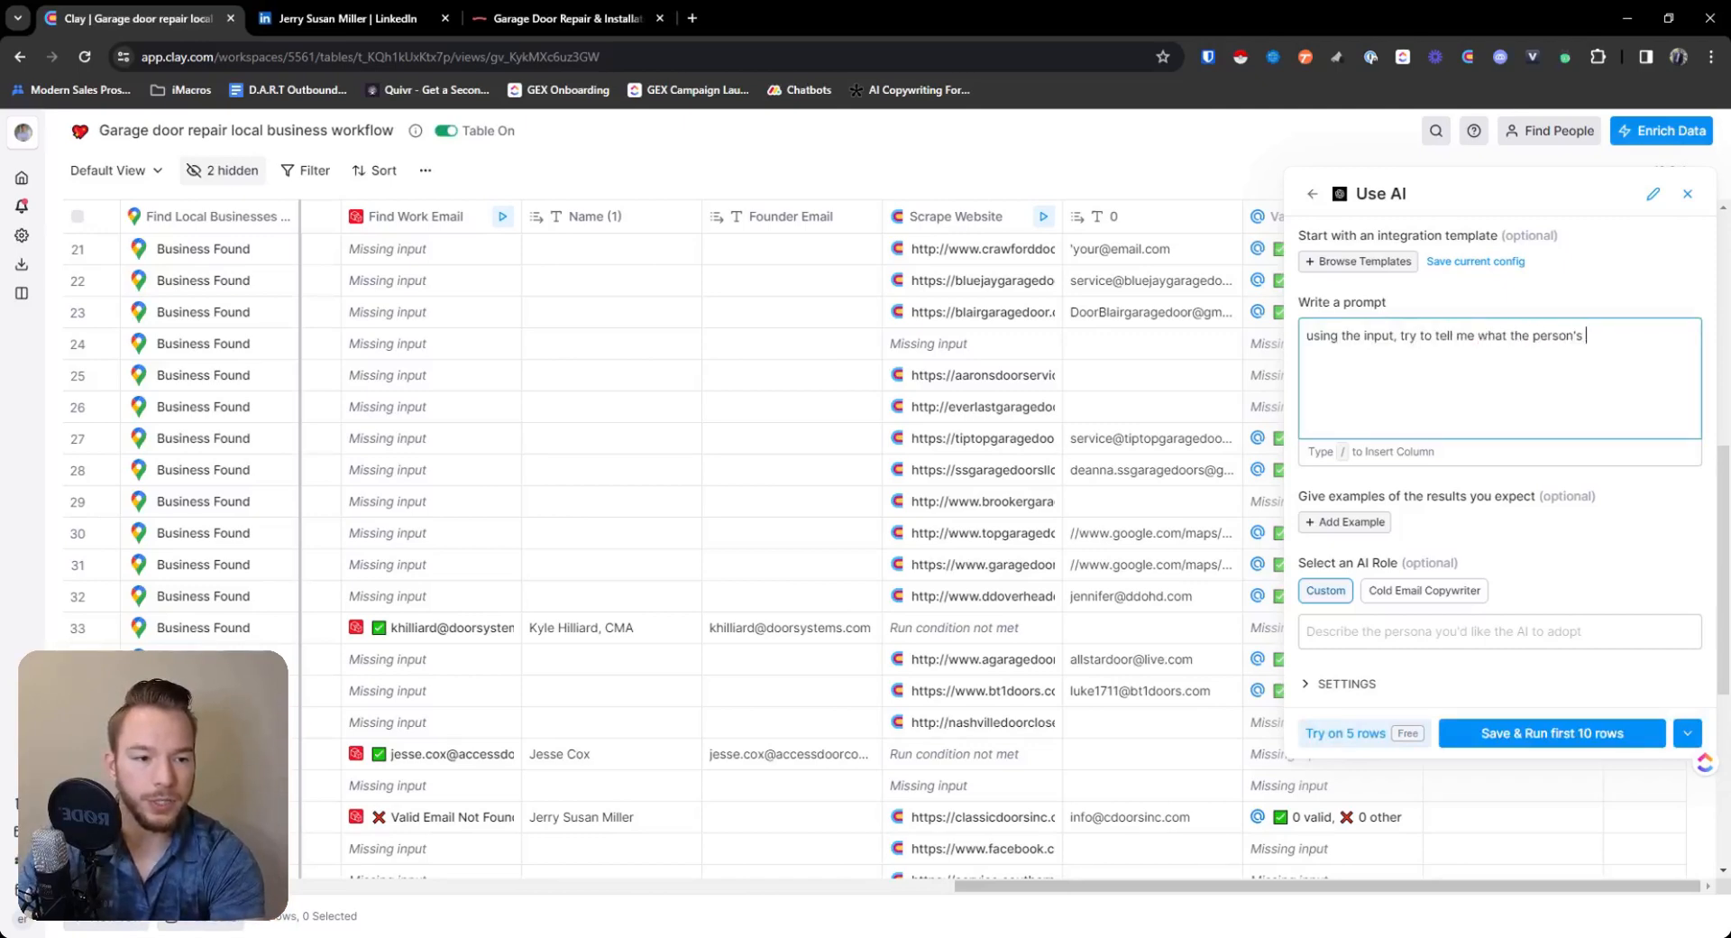
pyautogui.write(' first name is. The')
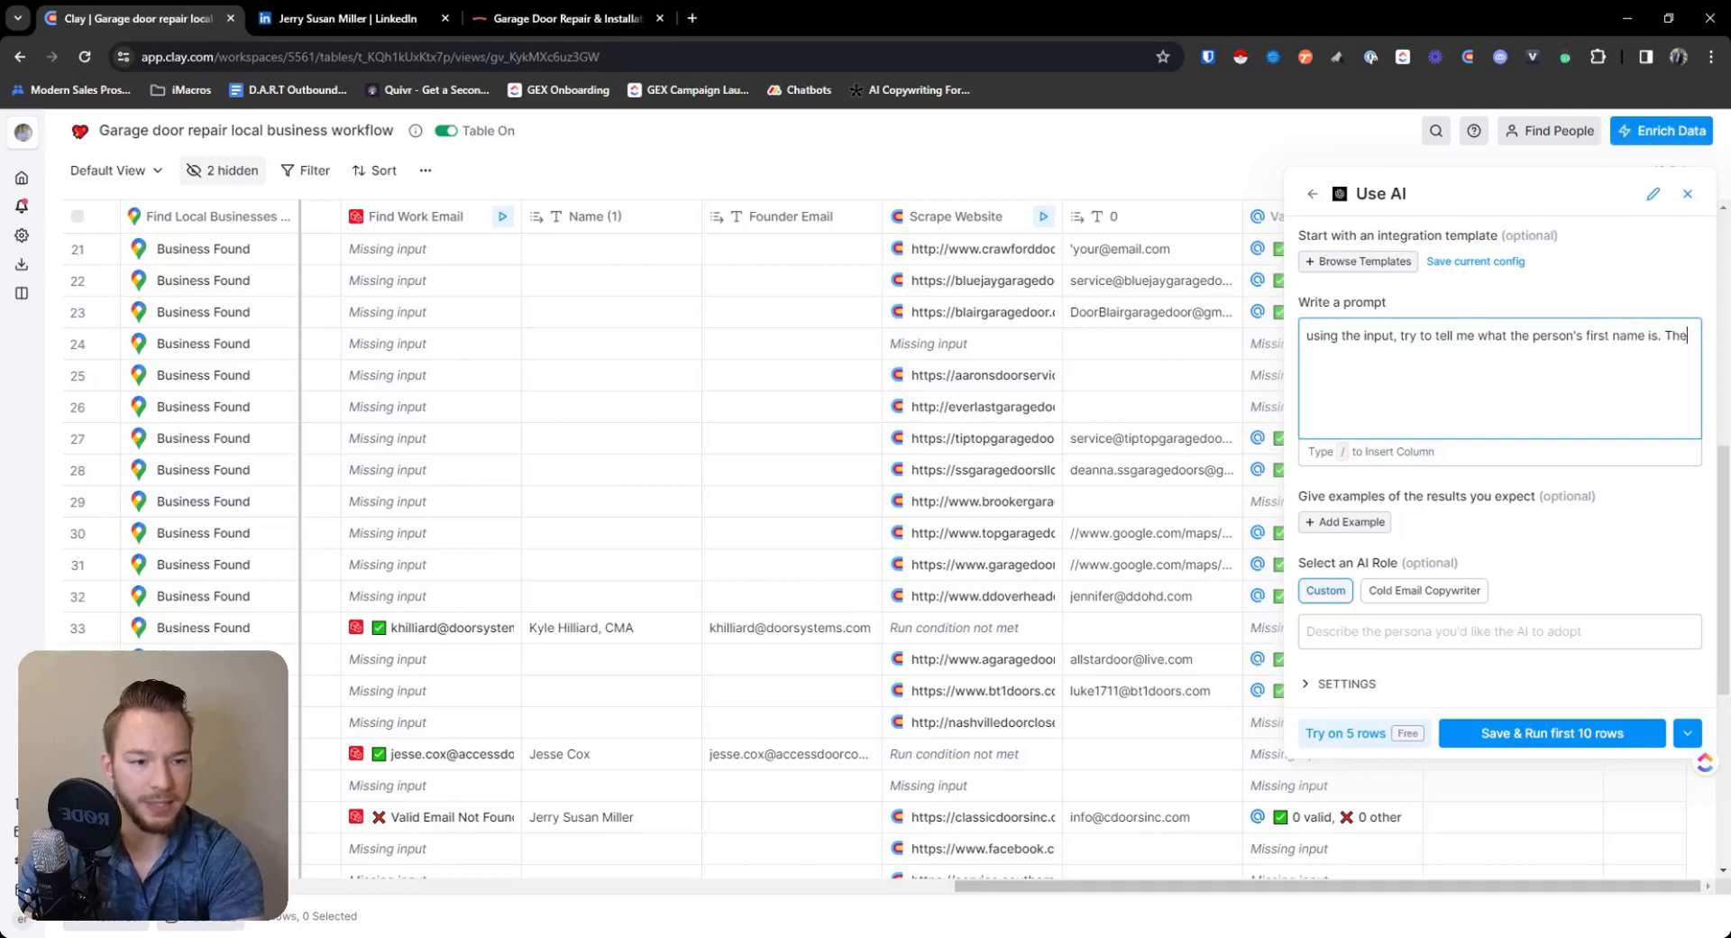
pyautogui.write(' input is just an email')
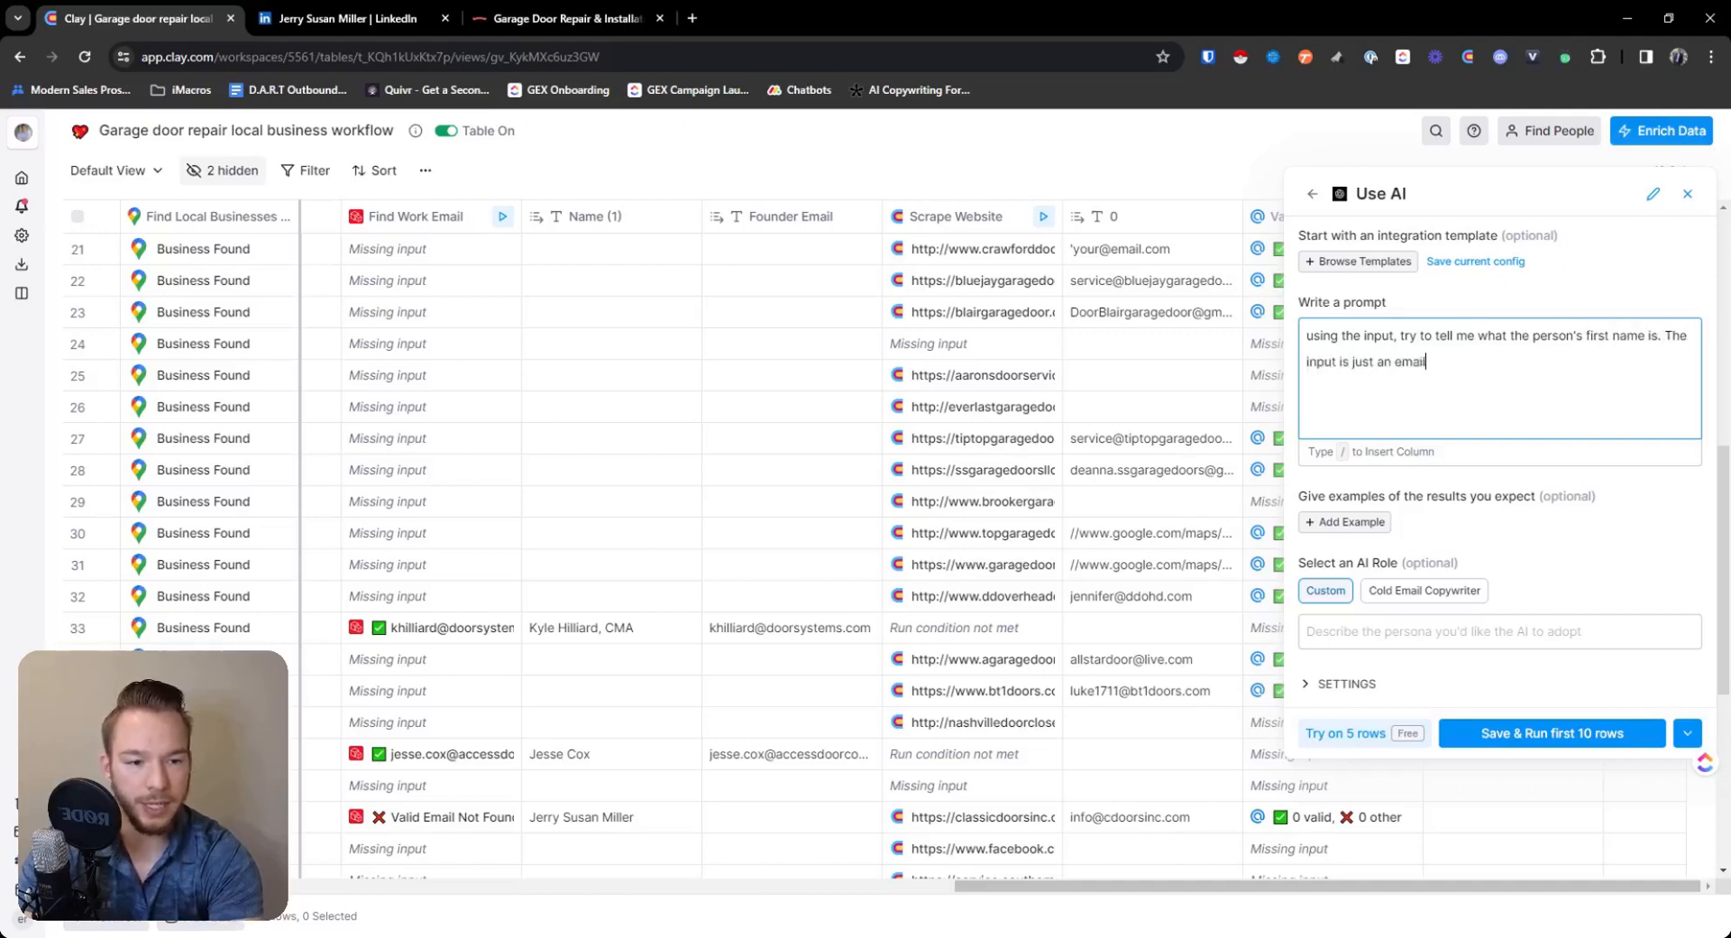
# Continue the prompt with "address. Do not output a first name unless you are over 97% confident that that is their first name.".
pyautogui.write(' address. Do n')
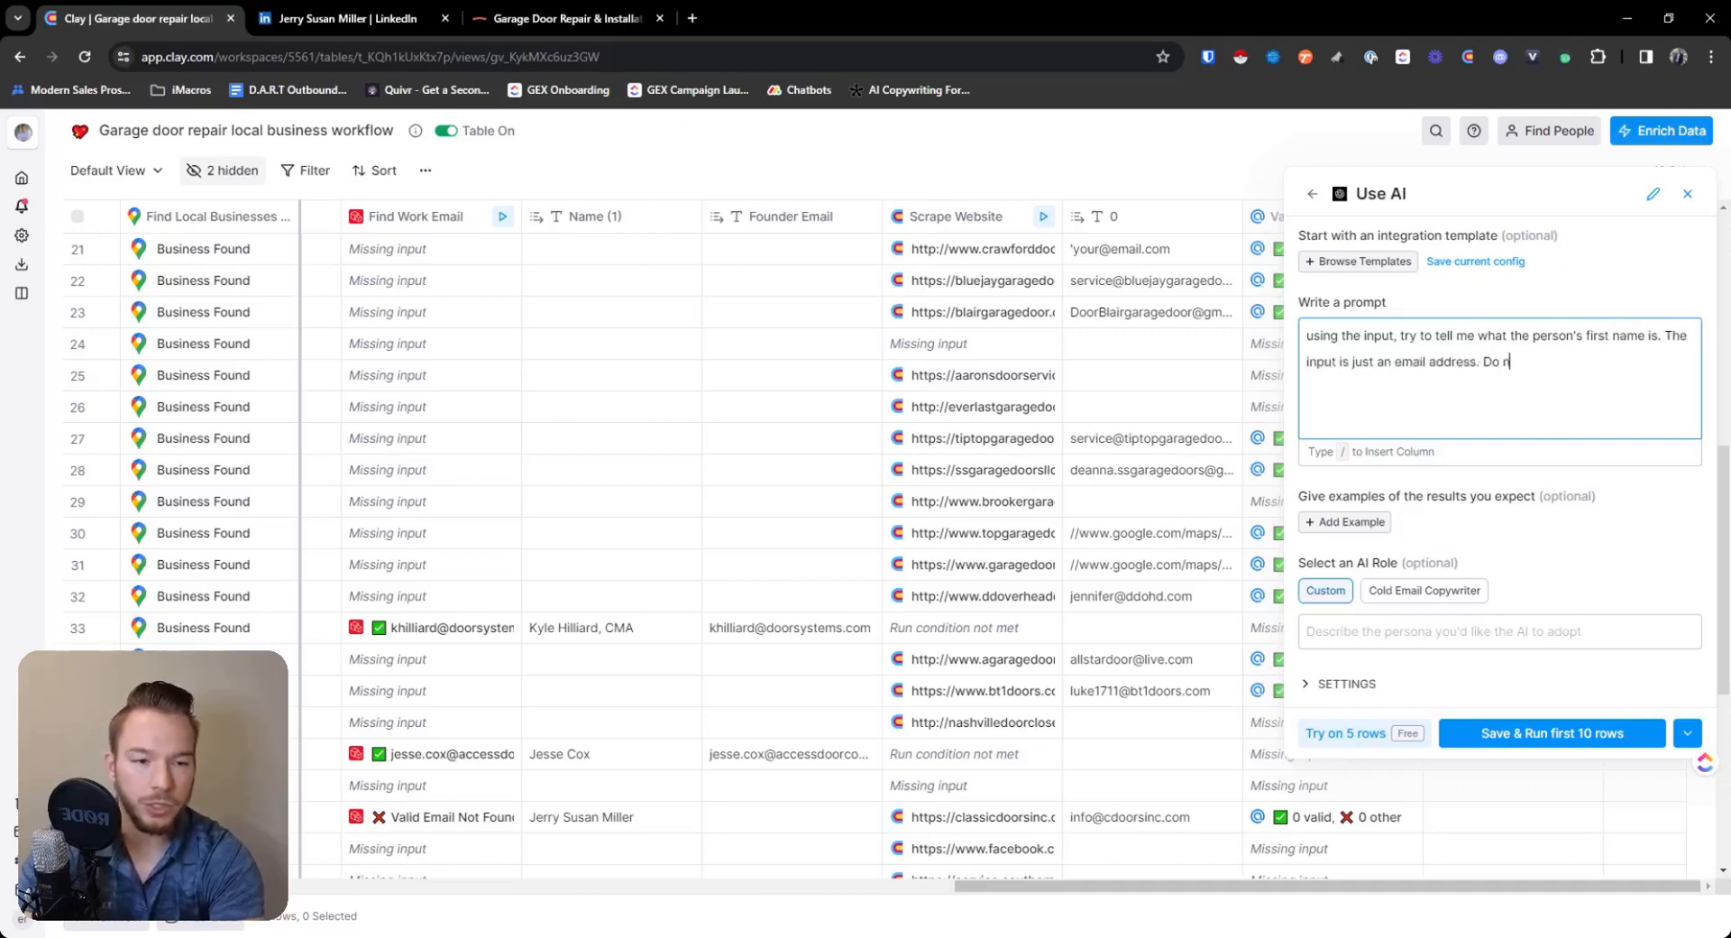
pyautogui.write('ot outpu a')
pyautogui.press('BackSpace')
pyautogui.press('BackSpace')
pyautogui.press('BackSpace')
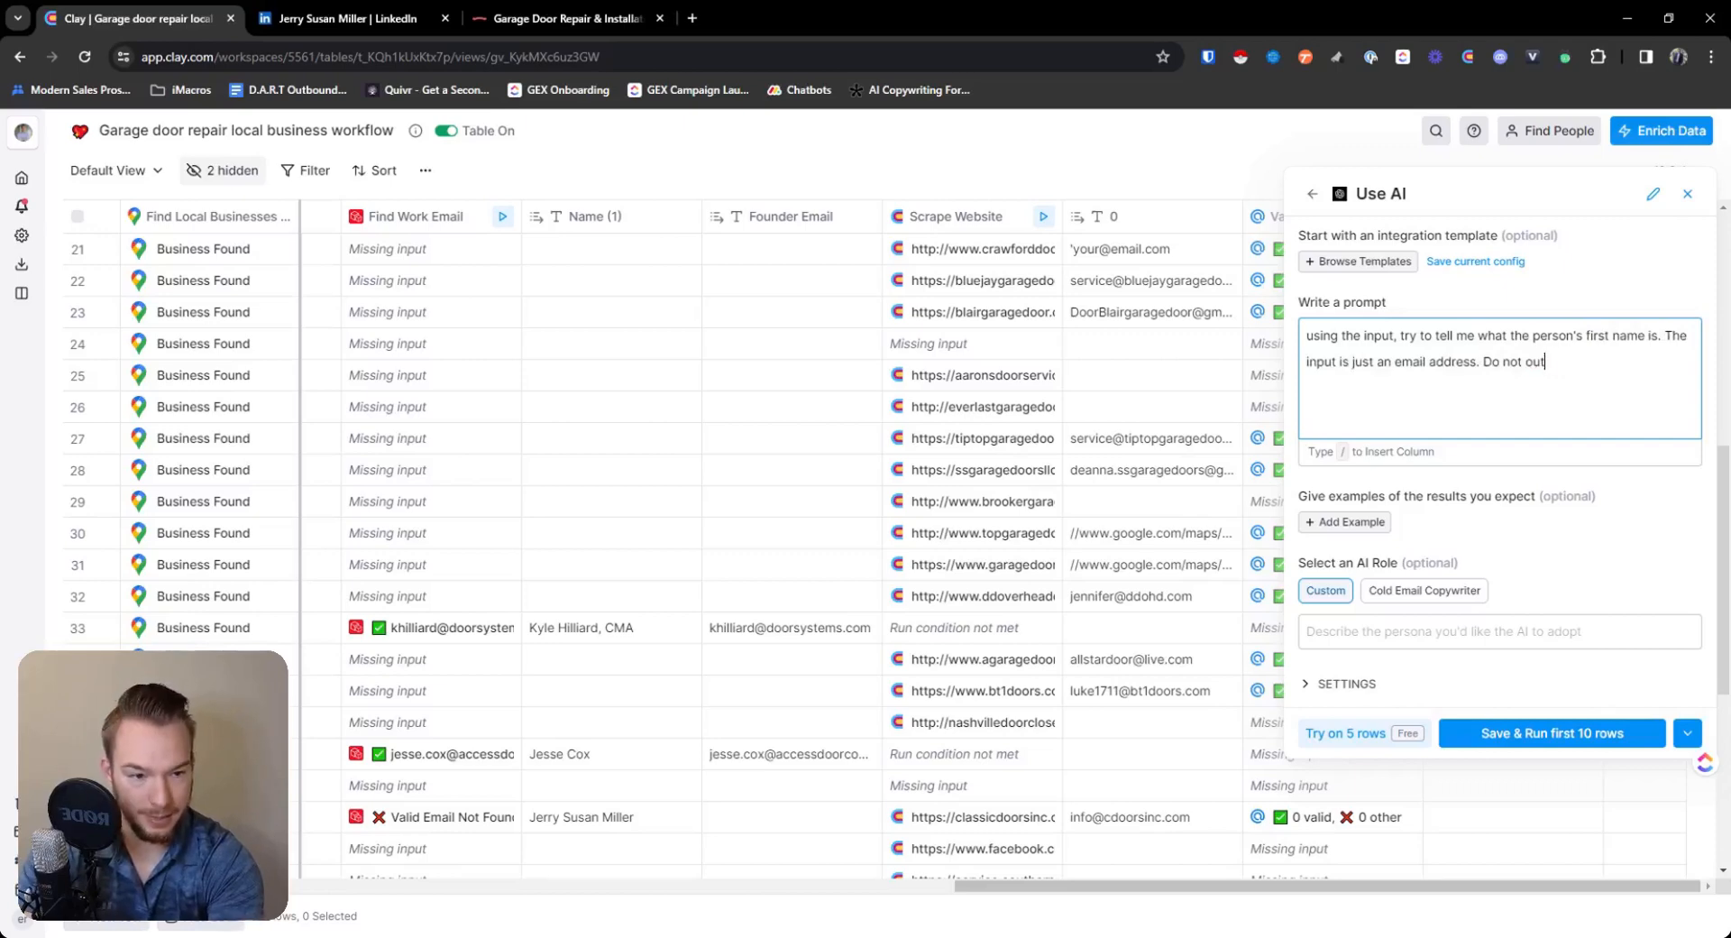
pyautogui.write('put a first name u')
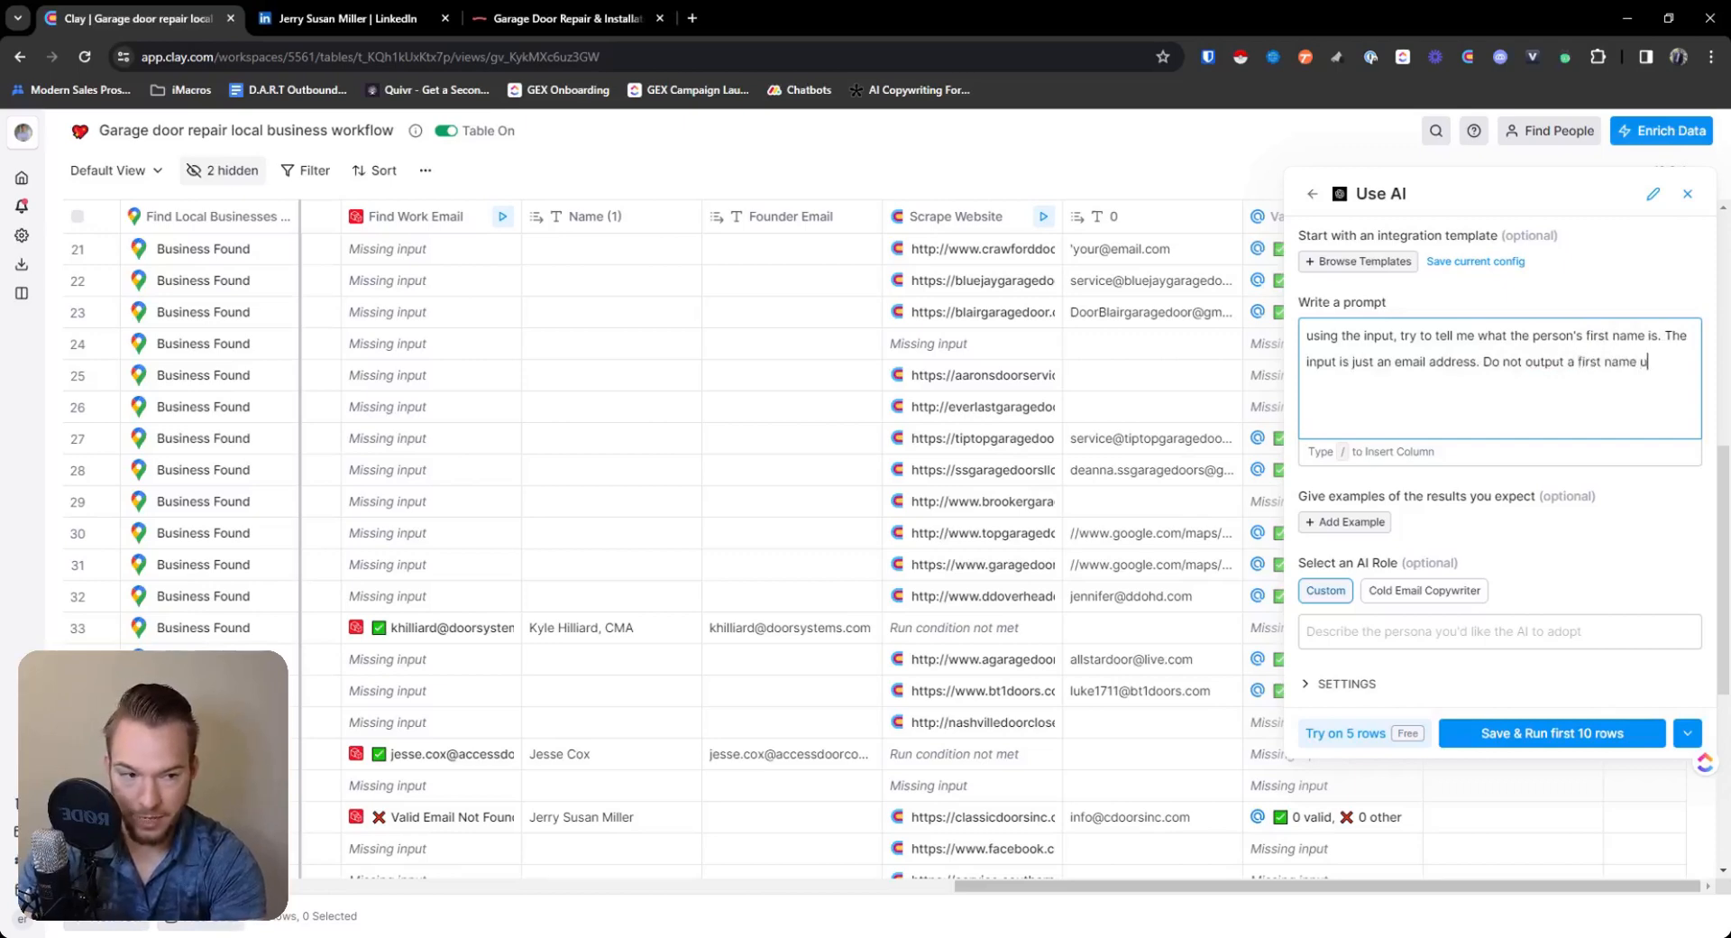
pyautogui.write('nless you are over 9')
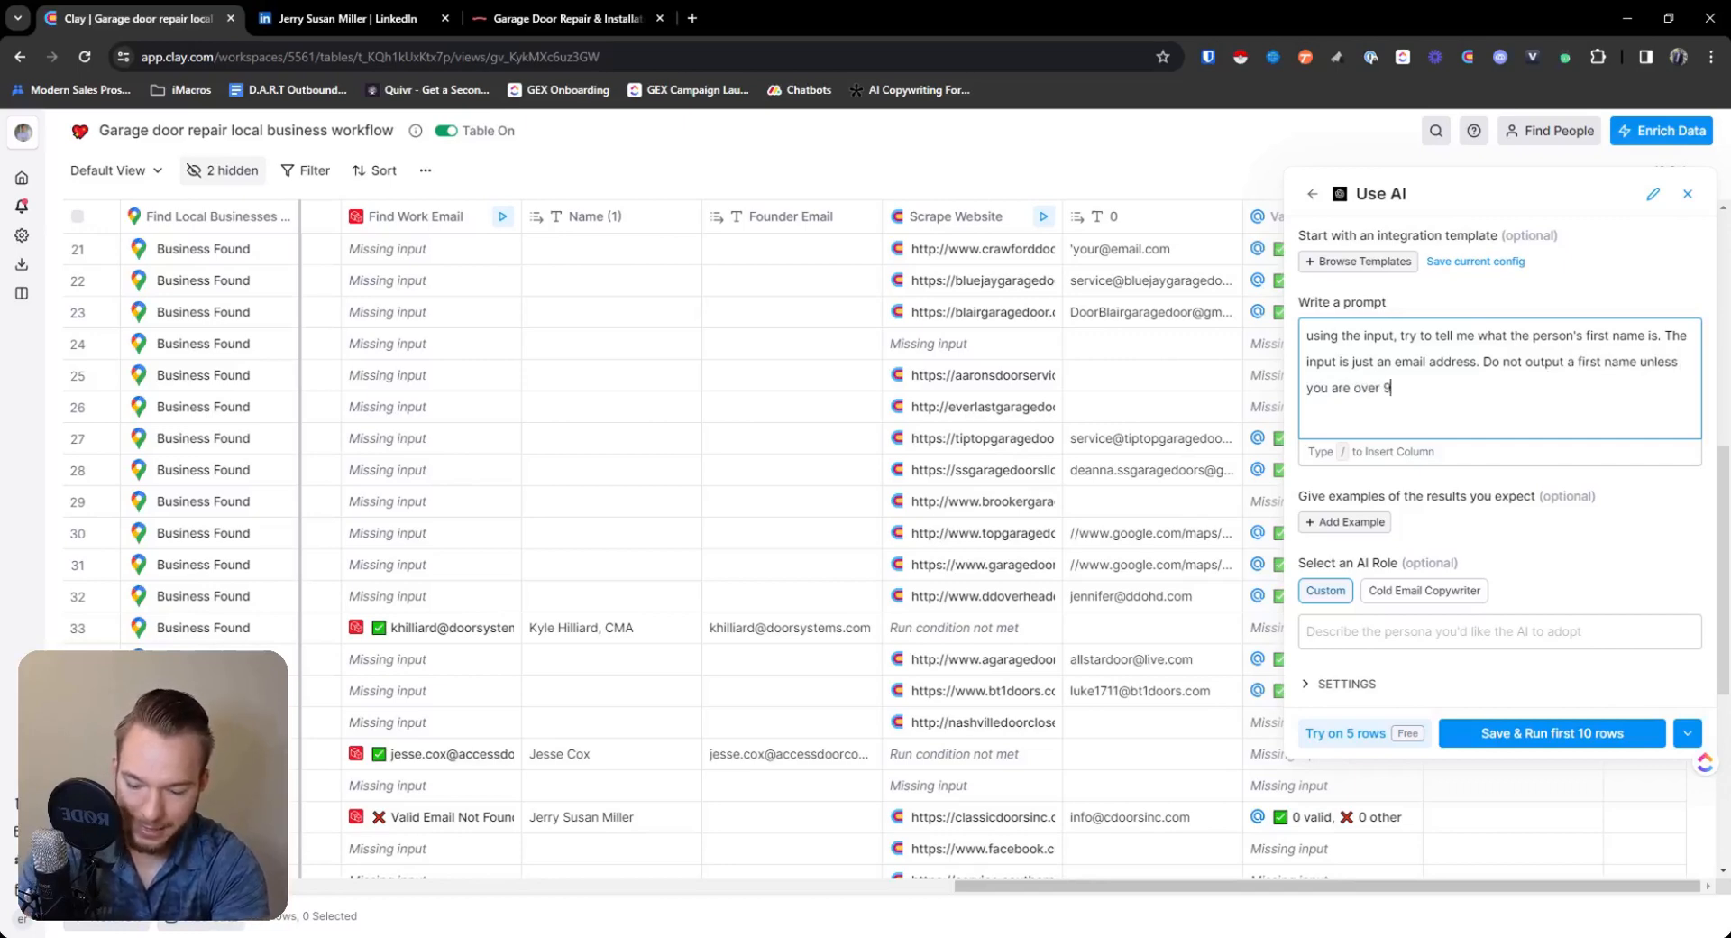
pyautogui.write('7%')
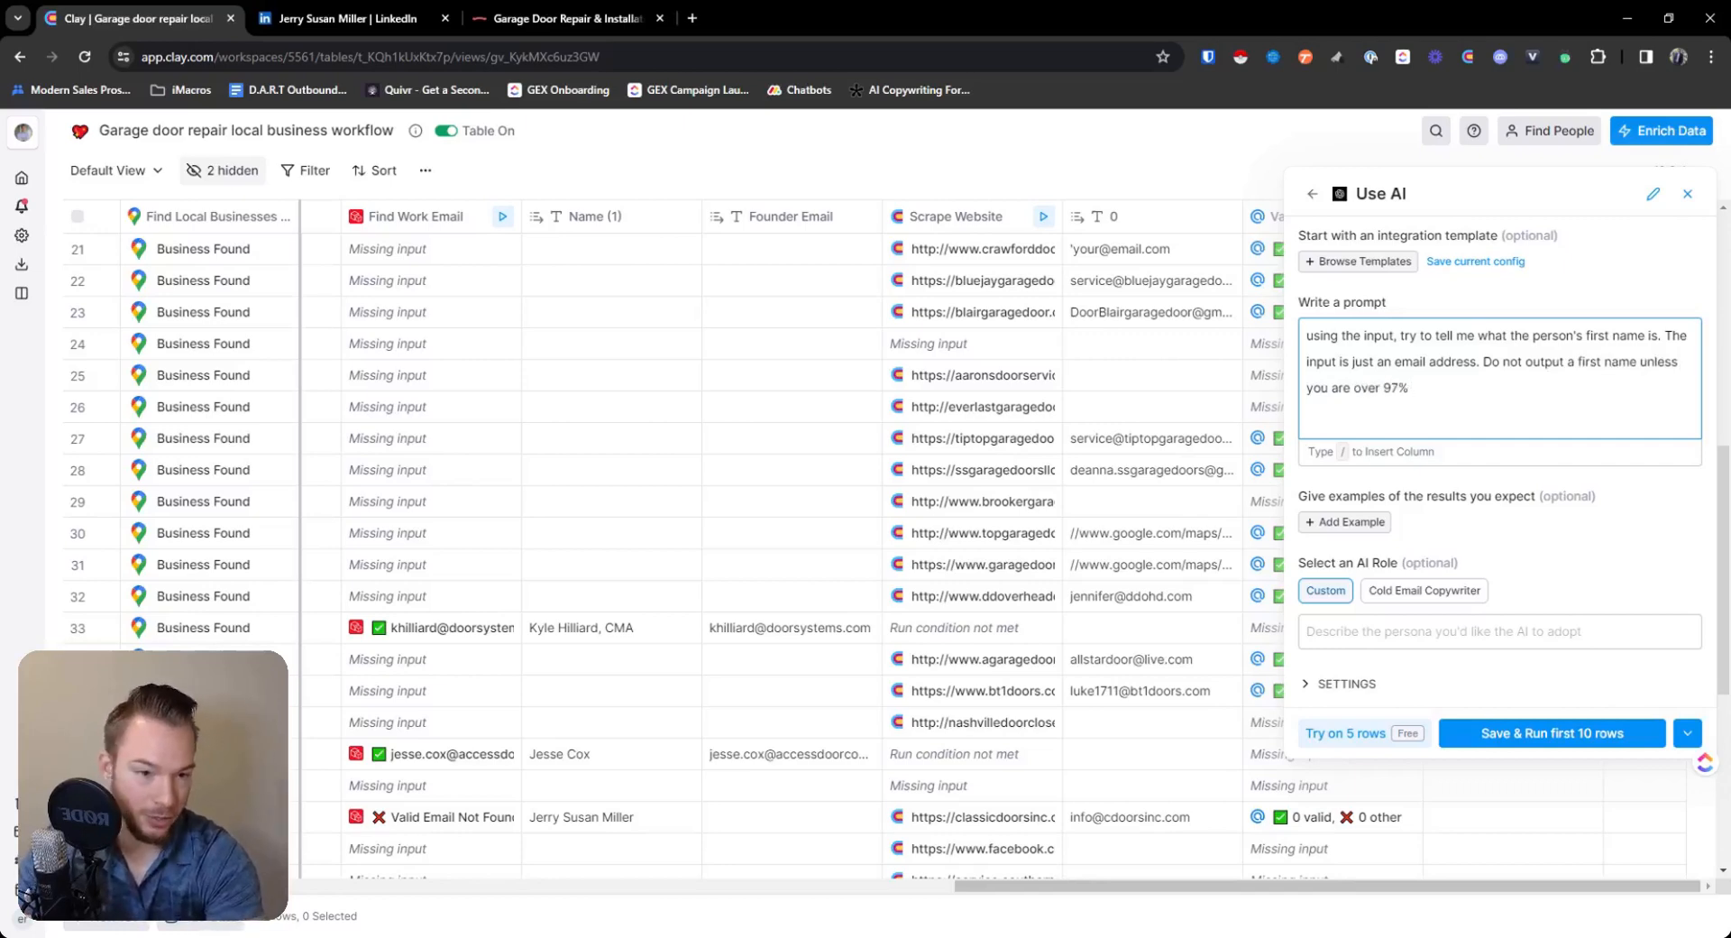
pyautogui.write(' confident that that is their first name.')
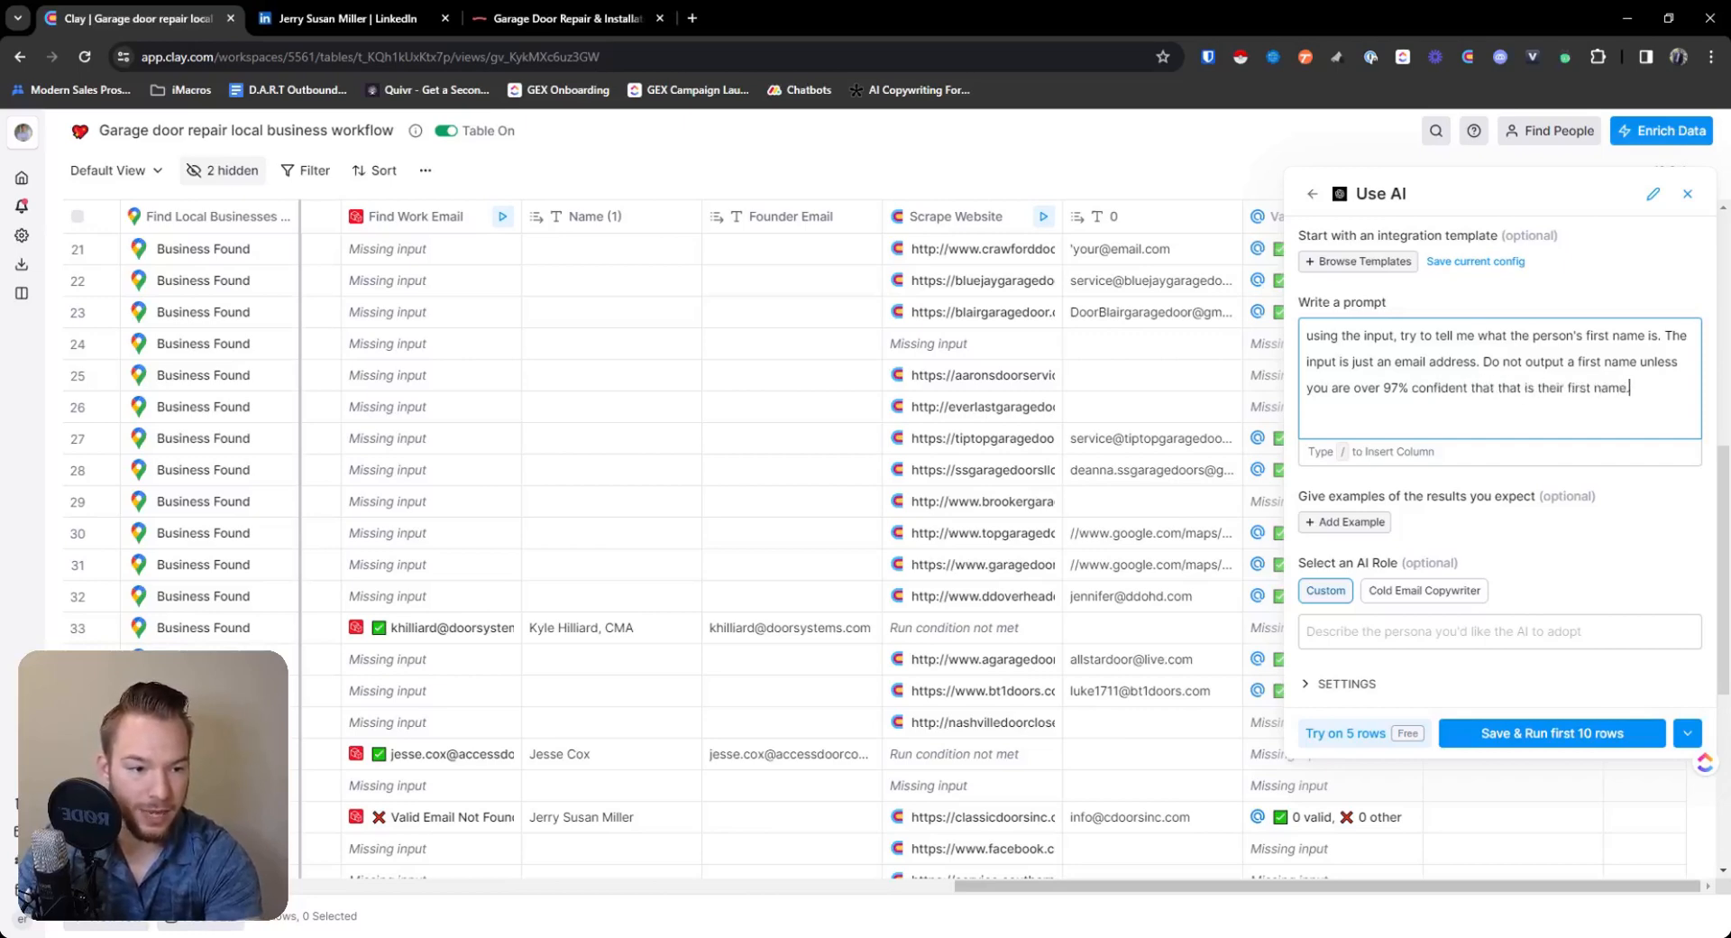
# Add "This is the input:" to the prompt, followed by a reference to the First Safe To Send Email column.
pyautogui.write(' This is the')
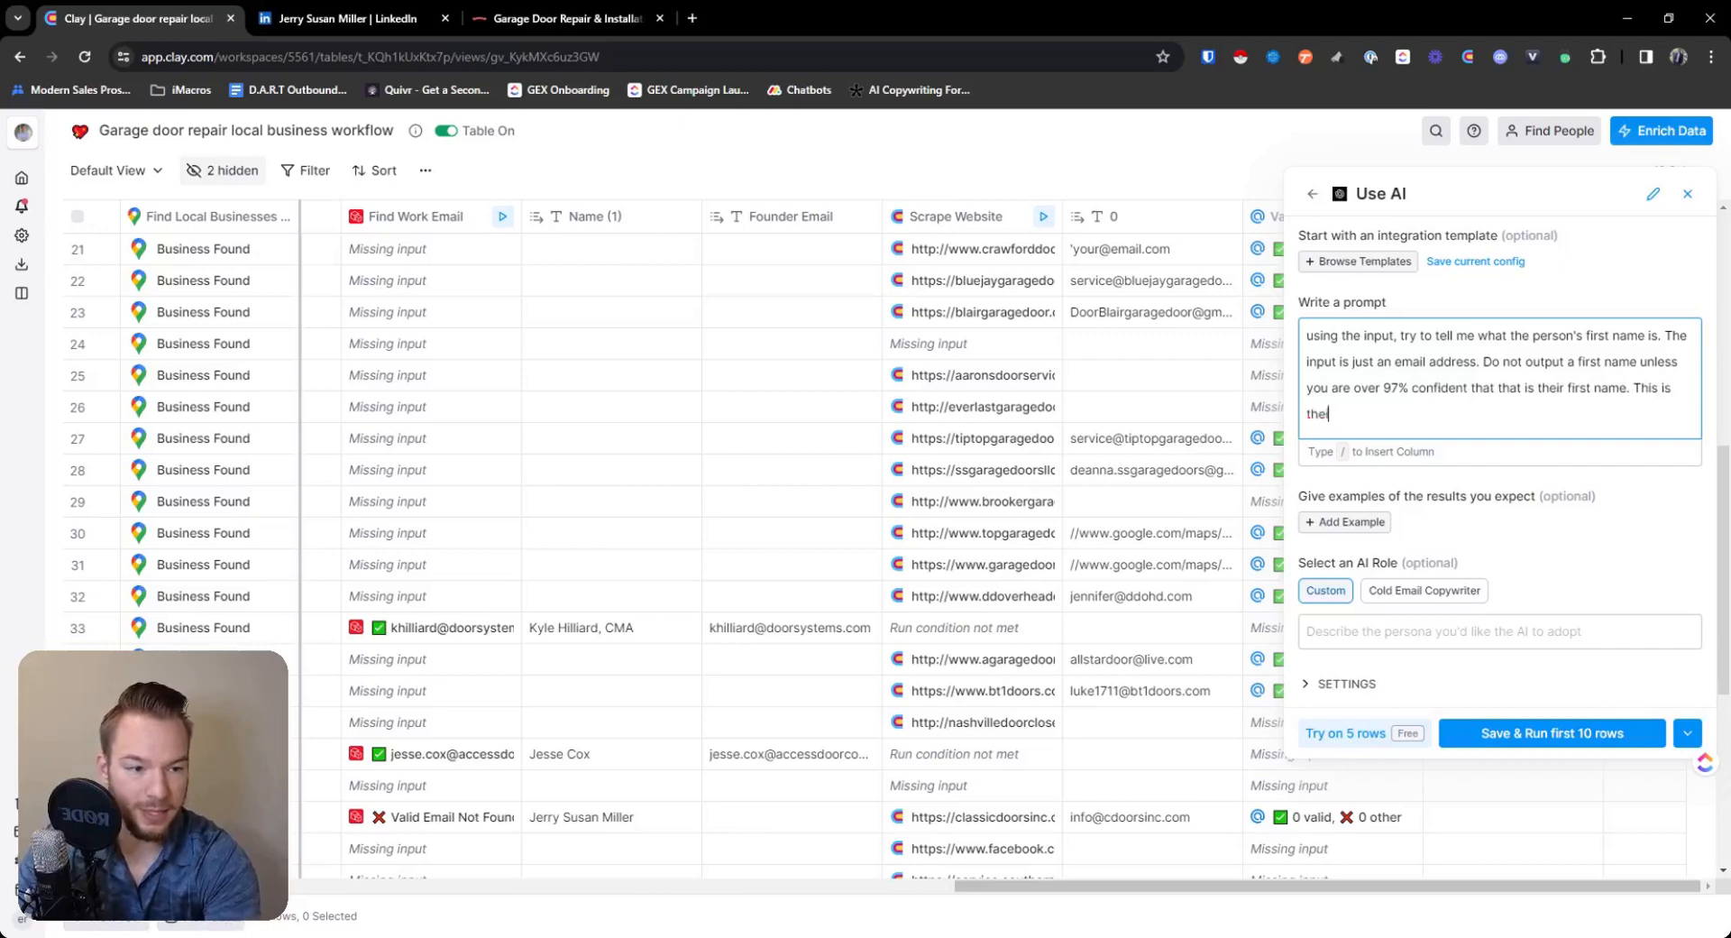
pyautogui.write('i nput')
pyautogui.press('BackSpace')
pyautogui.press('BackSpace')
pyautogui.press('BackSpace')
pyautogui.write('input:')
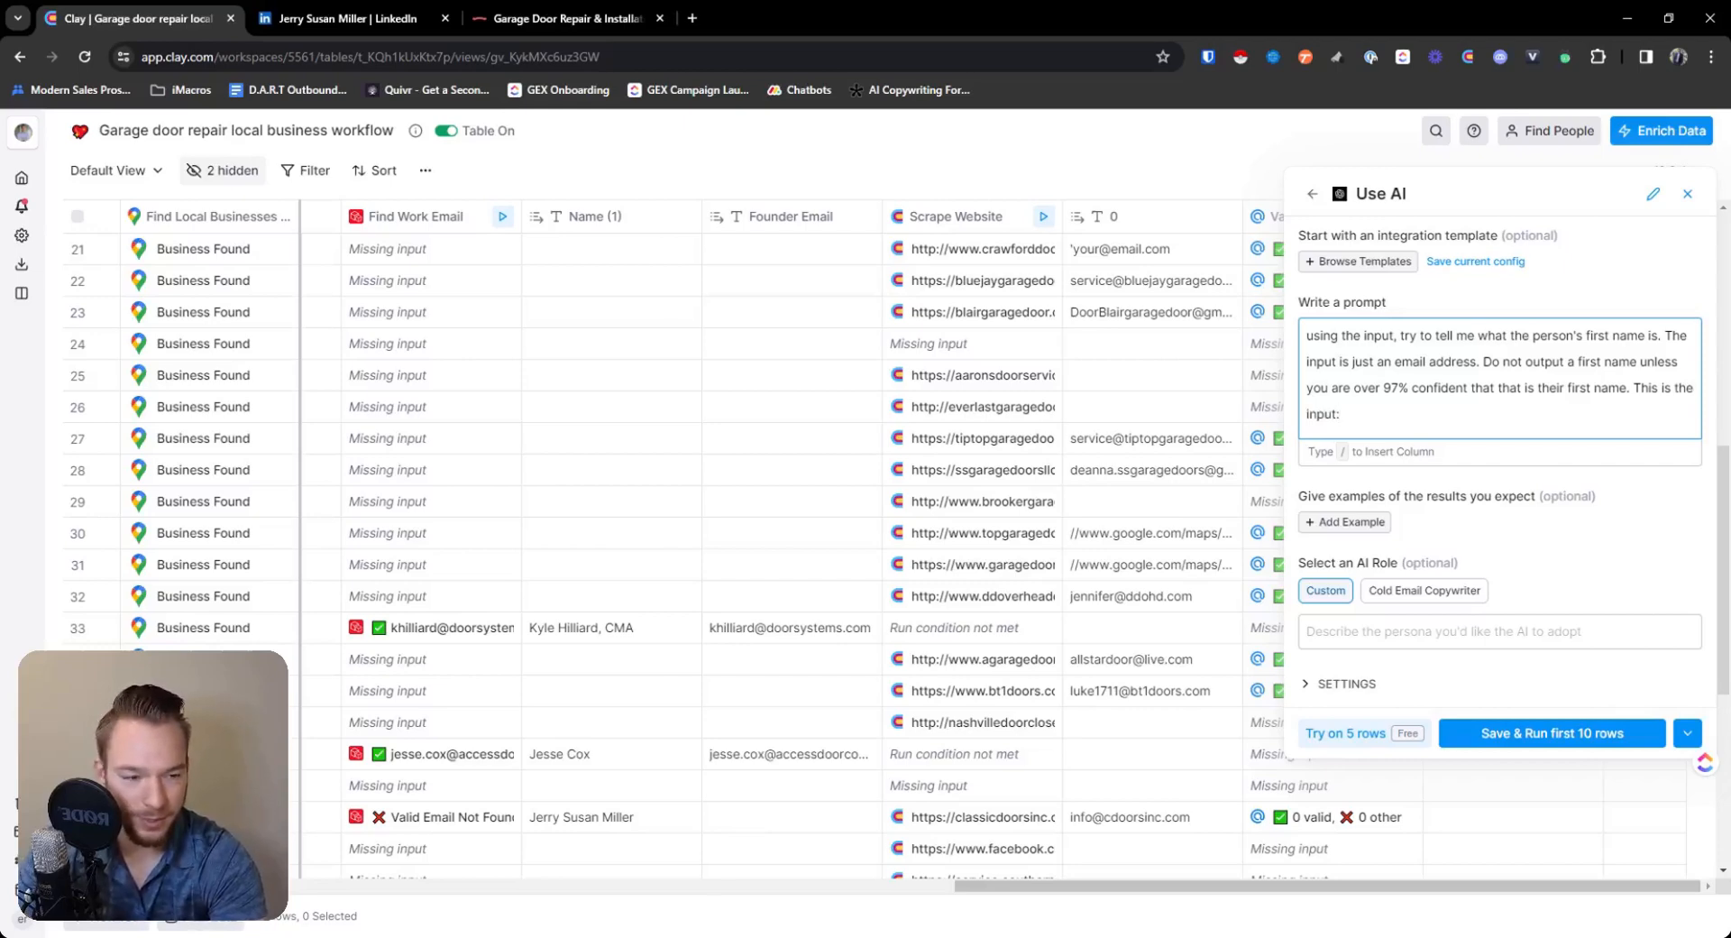
pyautogui.write('/')
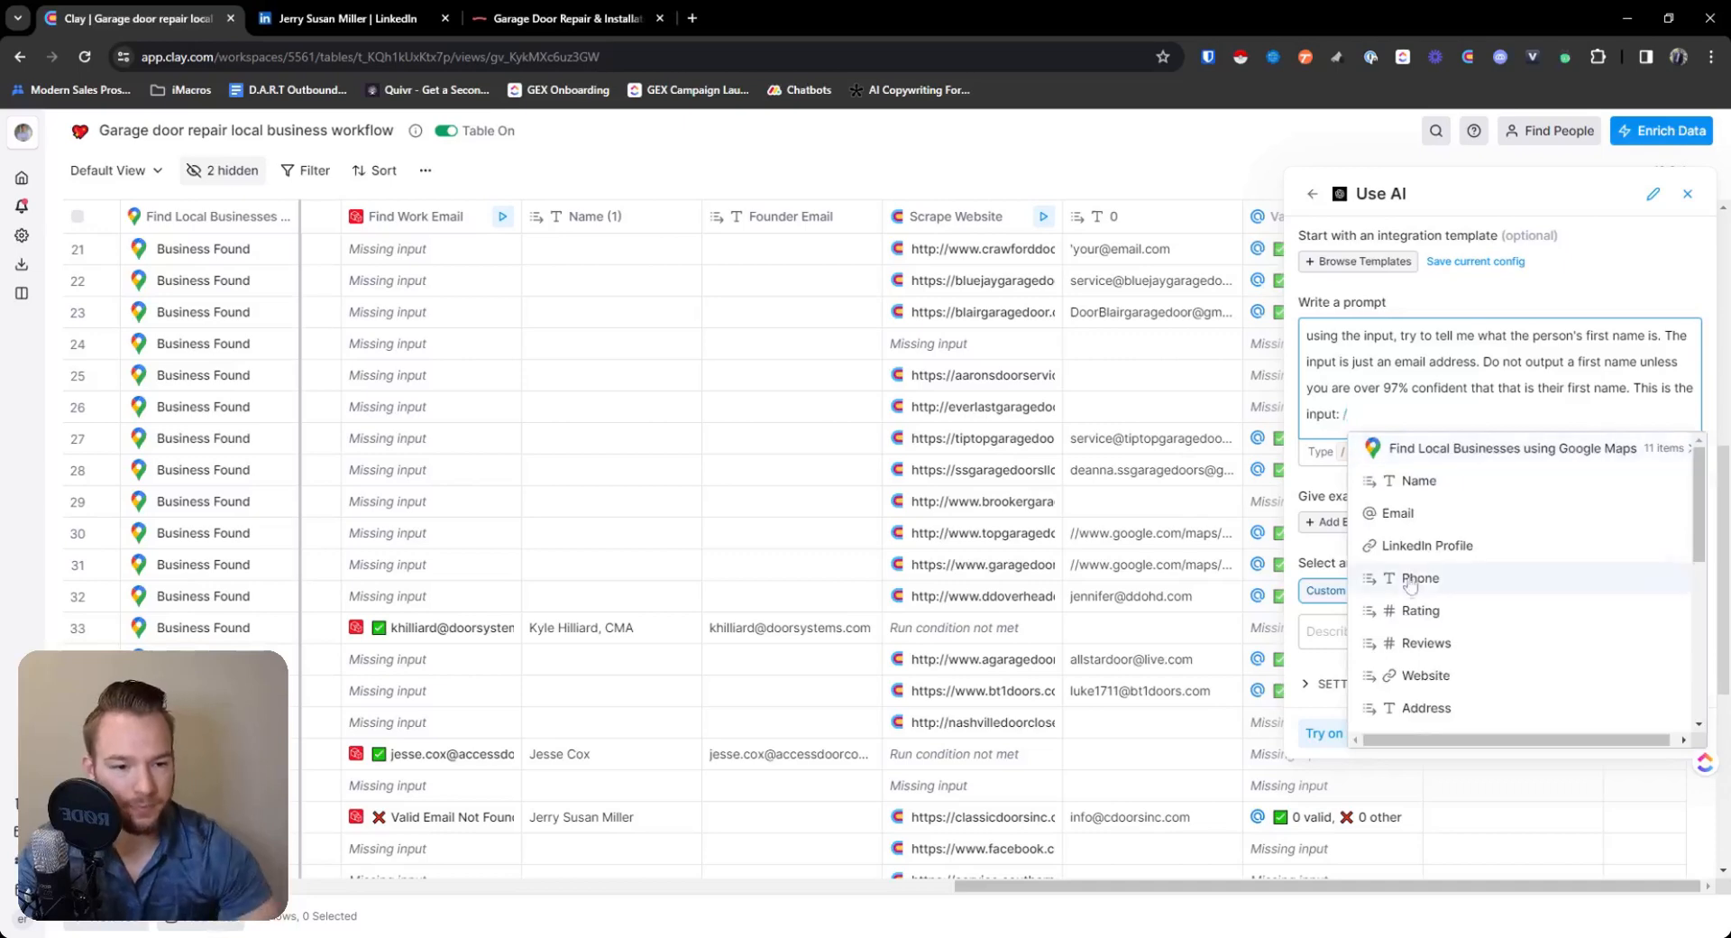
pyautogui.scroll(-5, 1437, 680)
pyautogui.click(1449, 730)
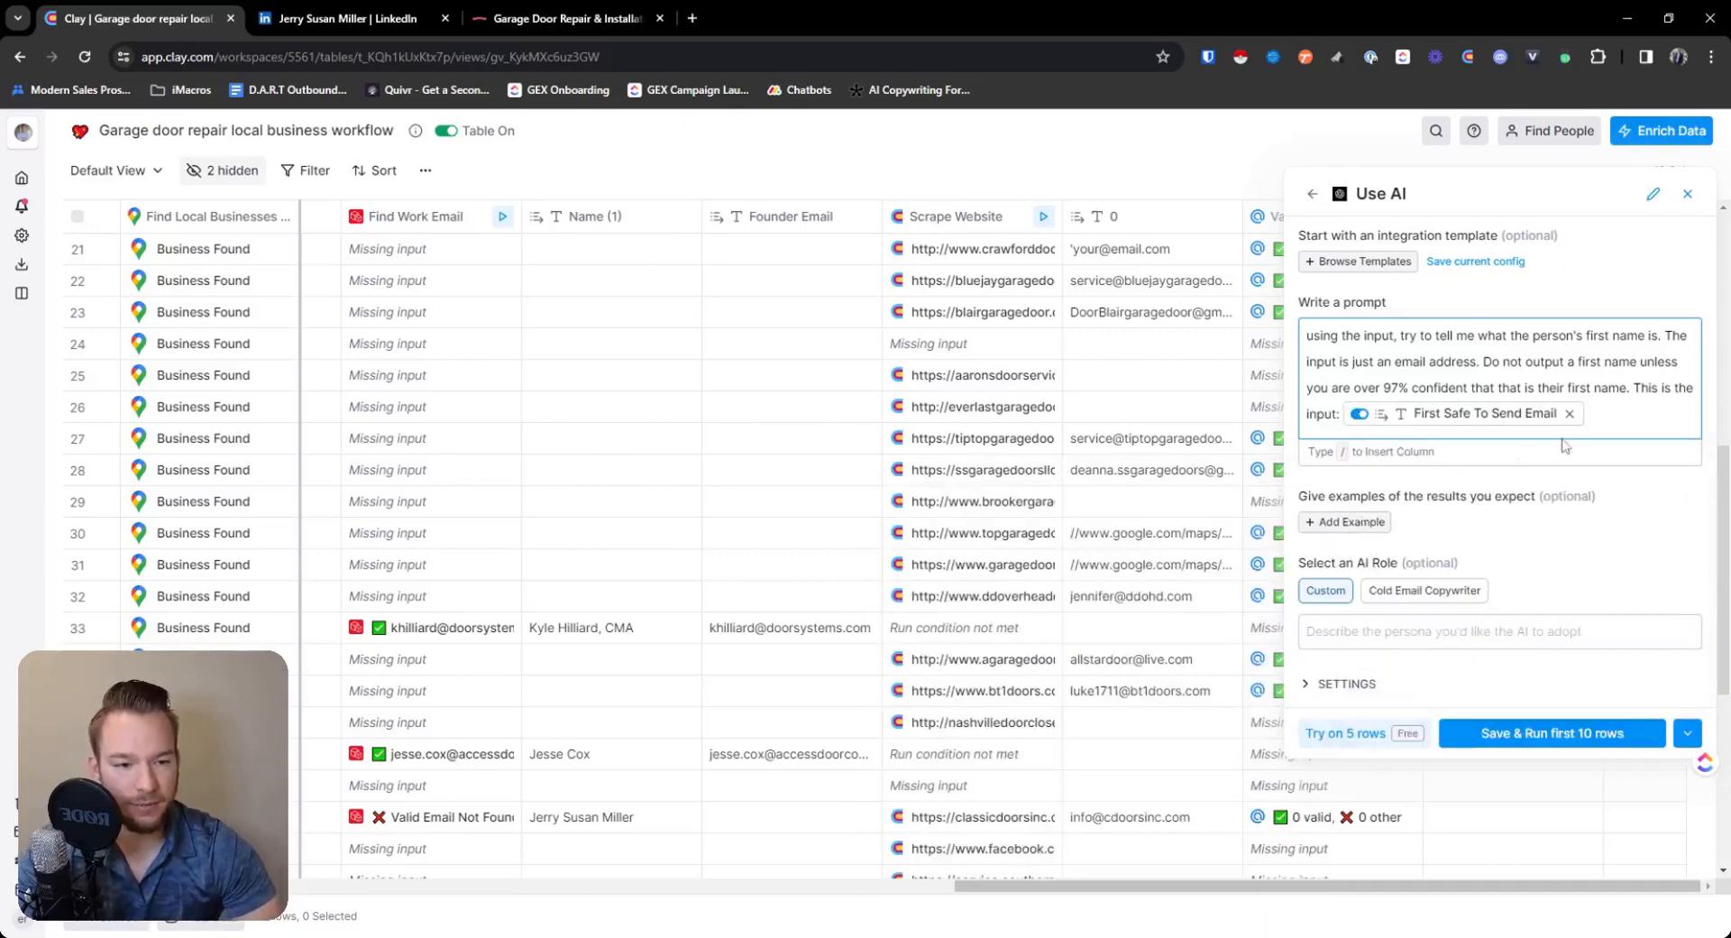
# Add Example 1 with a copy of the prompt as its input, removing the First Safe To Send Email reference from the copy.
pyautogui.moveTo(1600, 420); pyautogui.dragTo(1309, 335)
pyautogui.hotkey('ctrl', 'c')
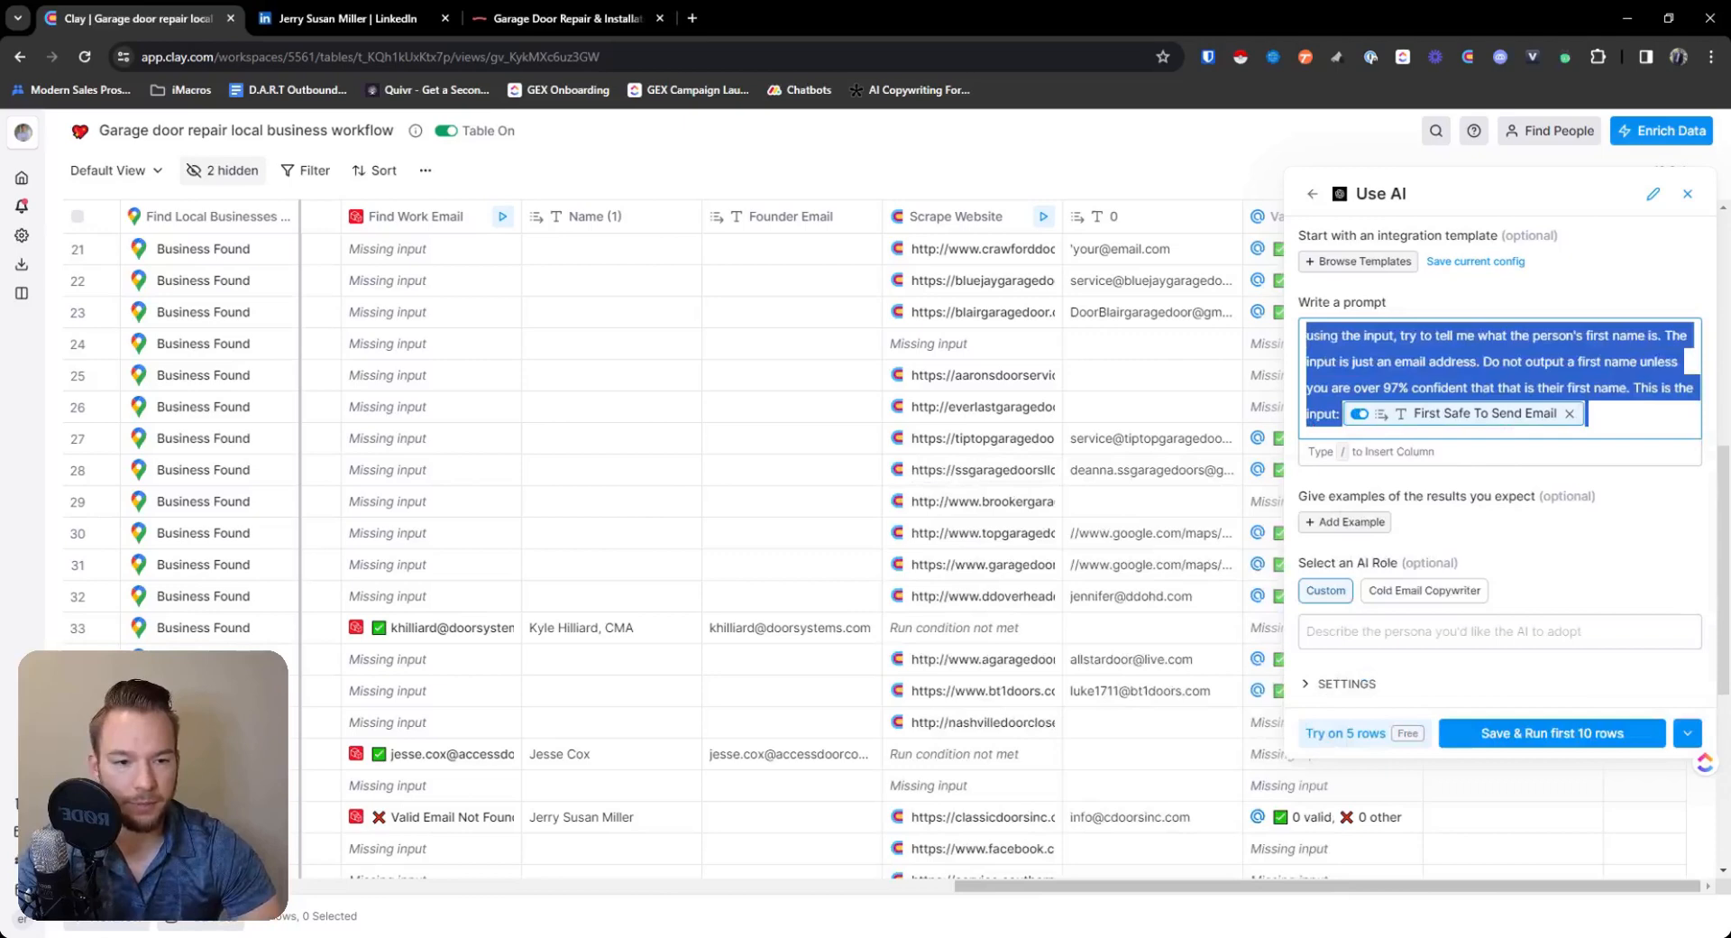
pyautogui.click(1371, 526)
pyautogui.click(1479, 588)
pyautogui.hotkey('ctrl', 'v')
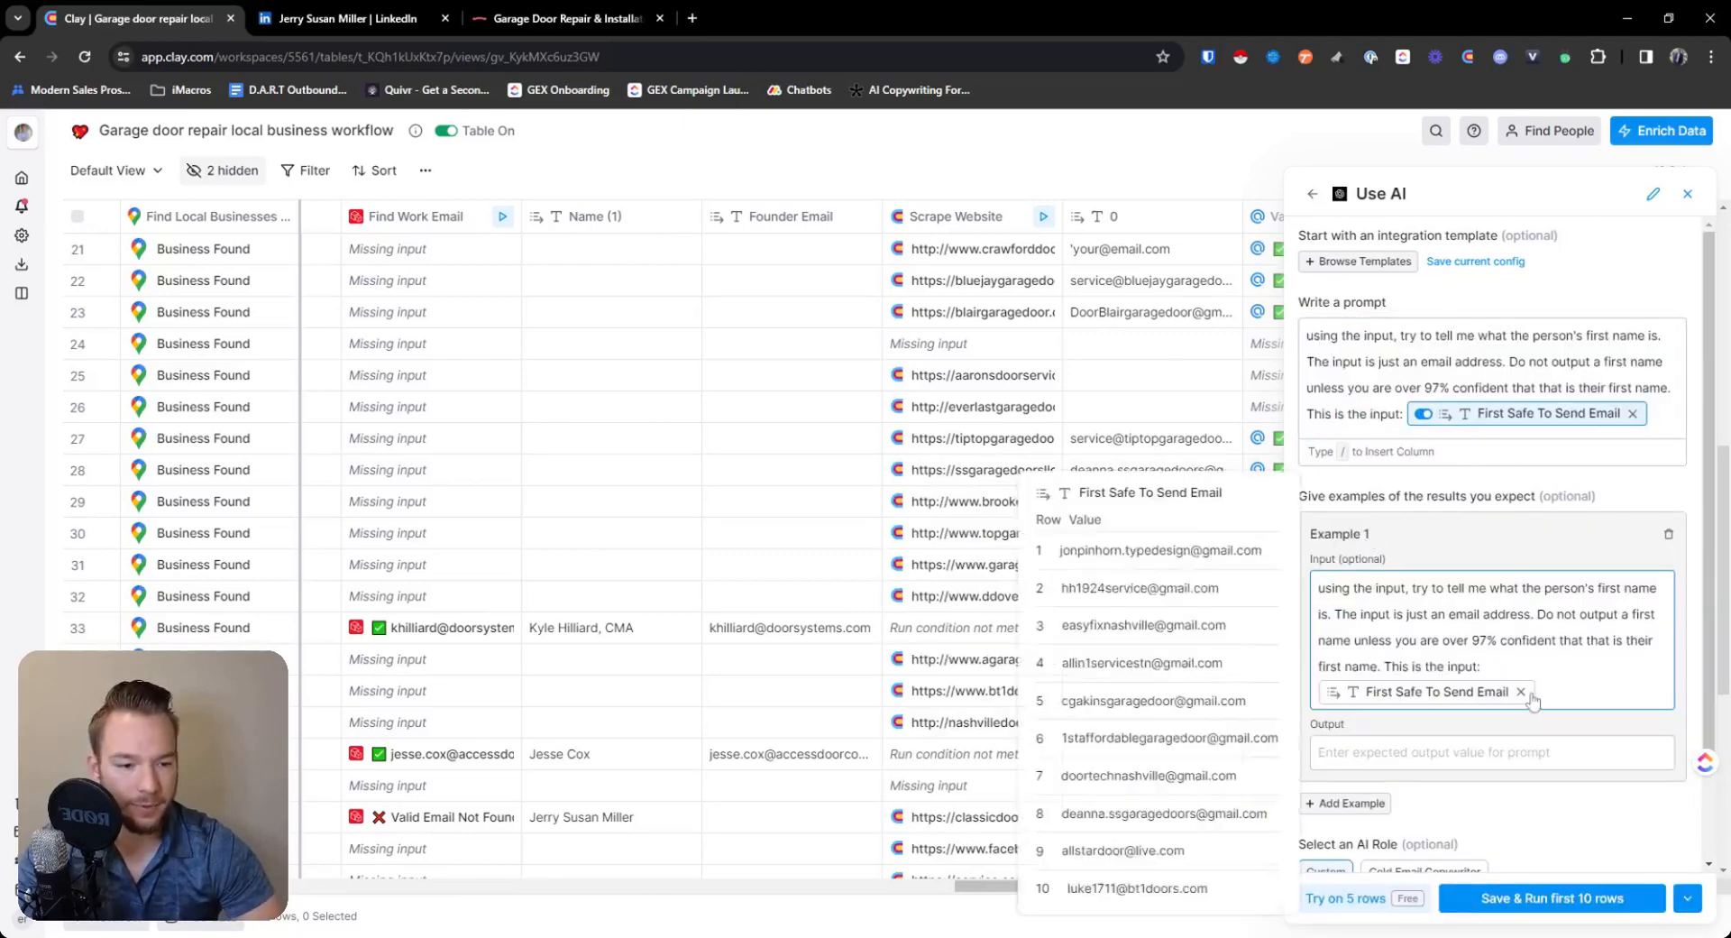
pyautogui.click(1521, 692)
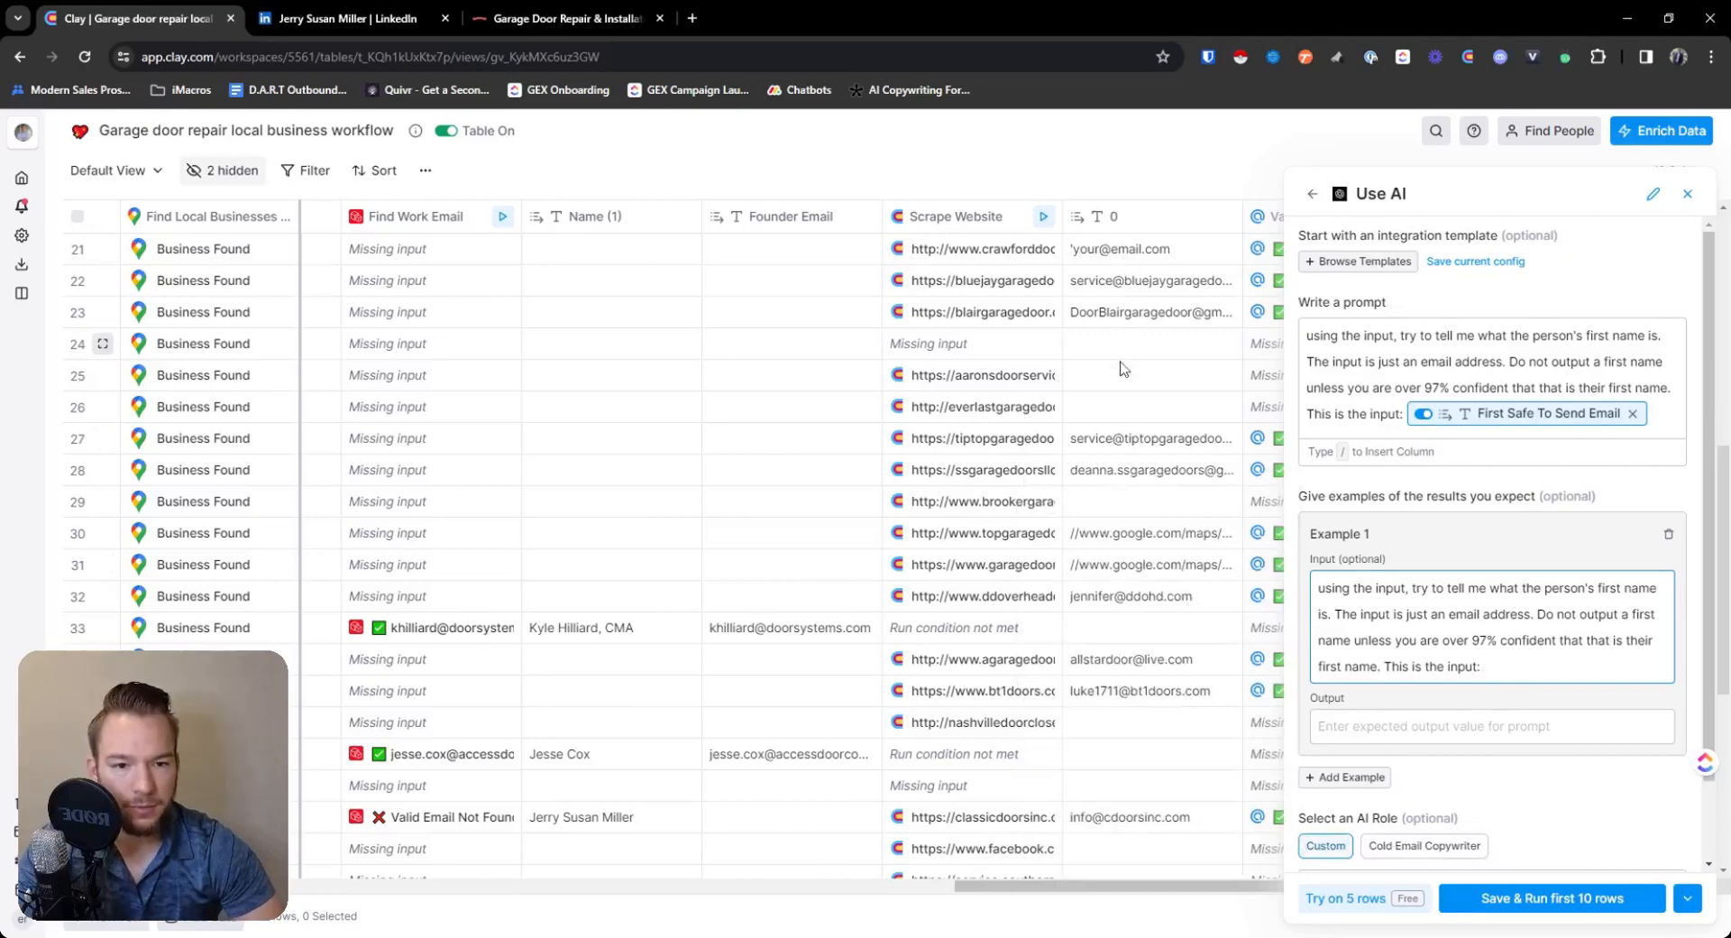
# Complete Example 1 by appending row 28's scraped email to its input and entering the first name from that address as the output.
pyautogui.doubleClick(1132, 471)
pyautogui.hotkey('ctrl', 'c')
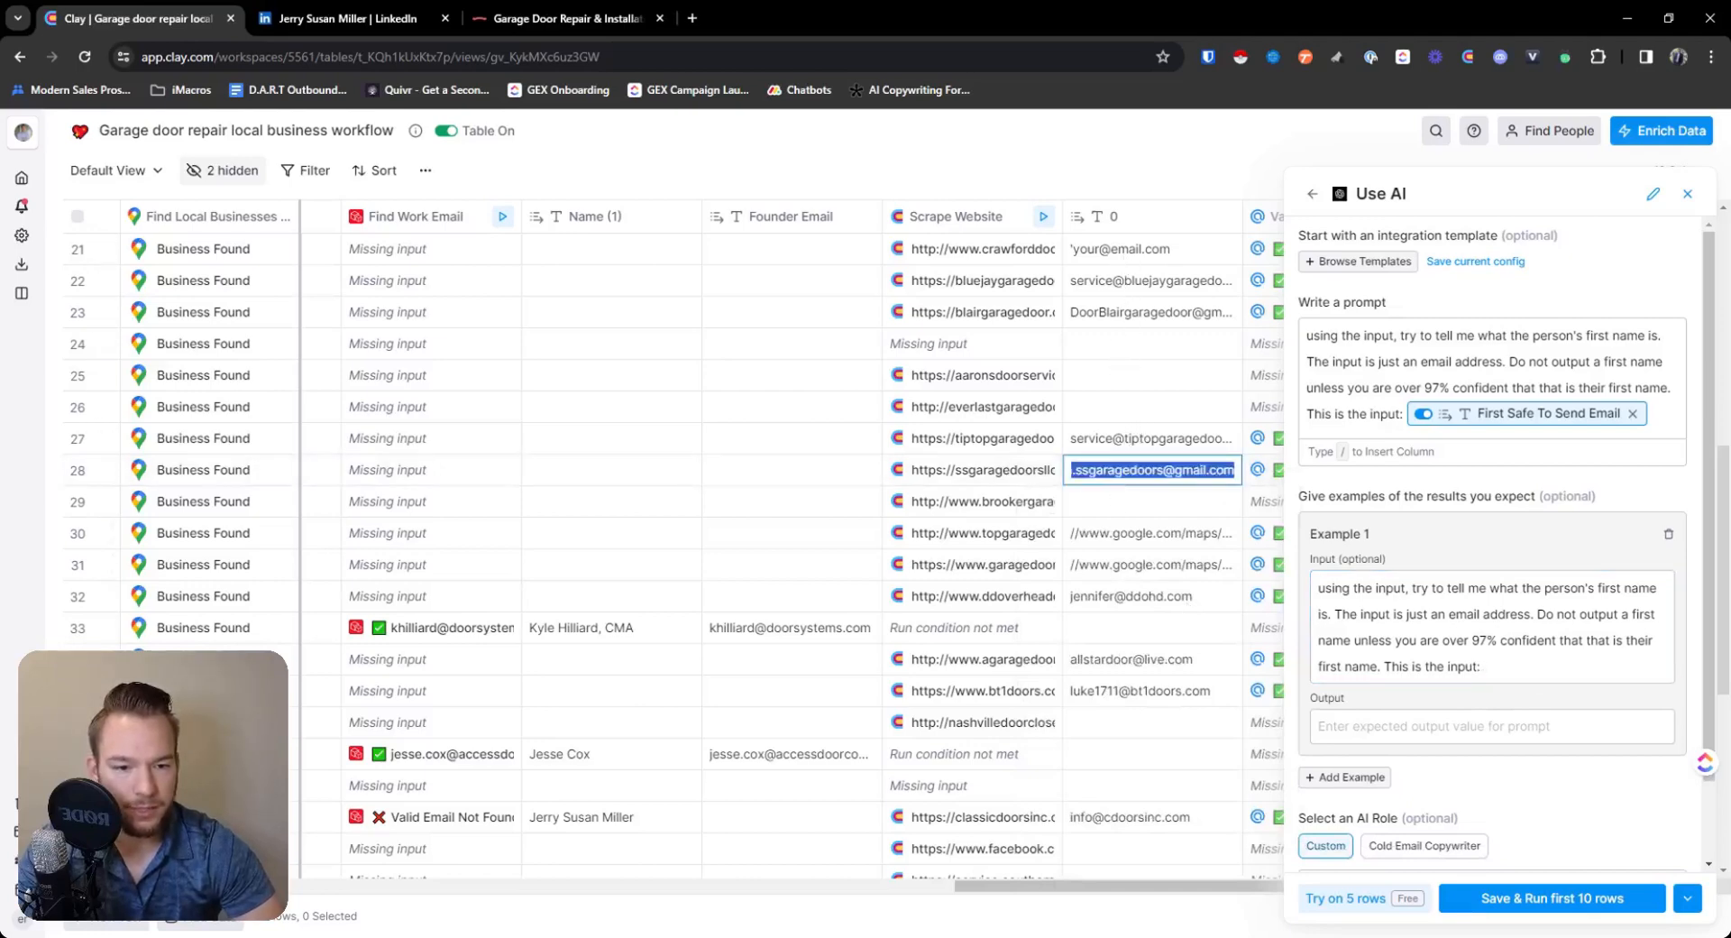
pyautogui.click(1523, 666)
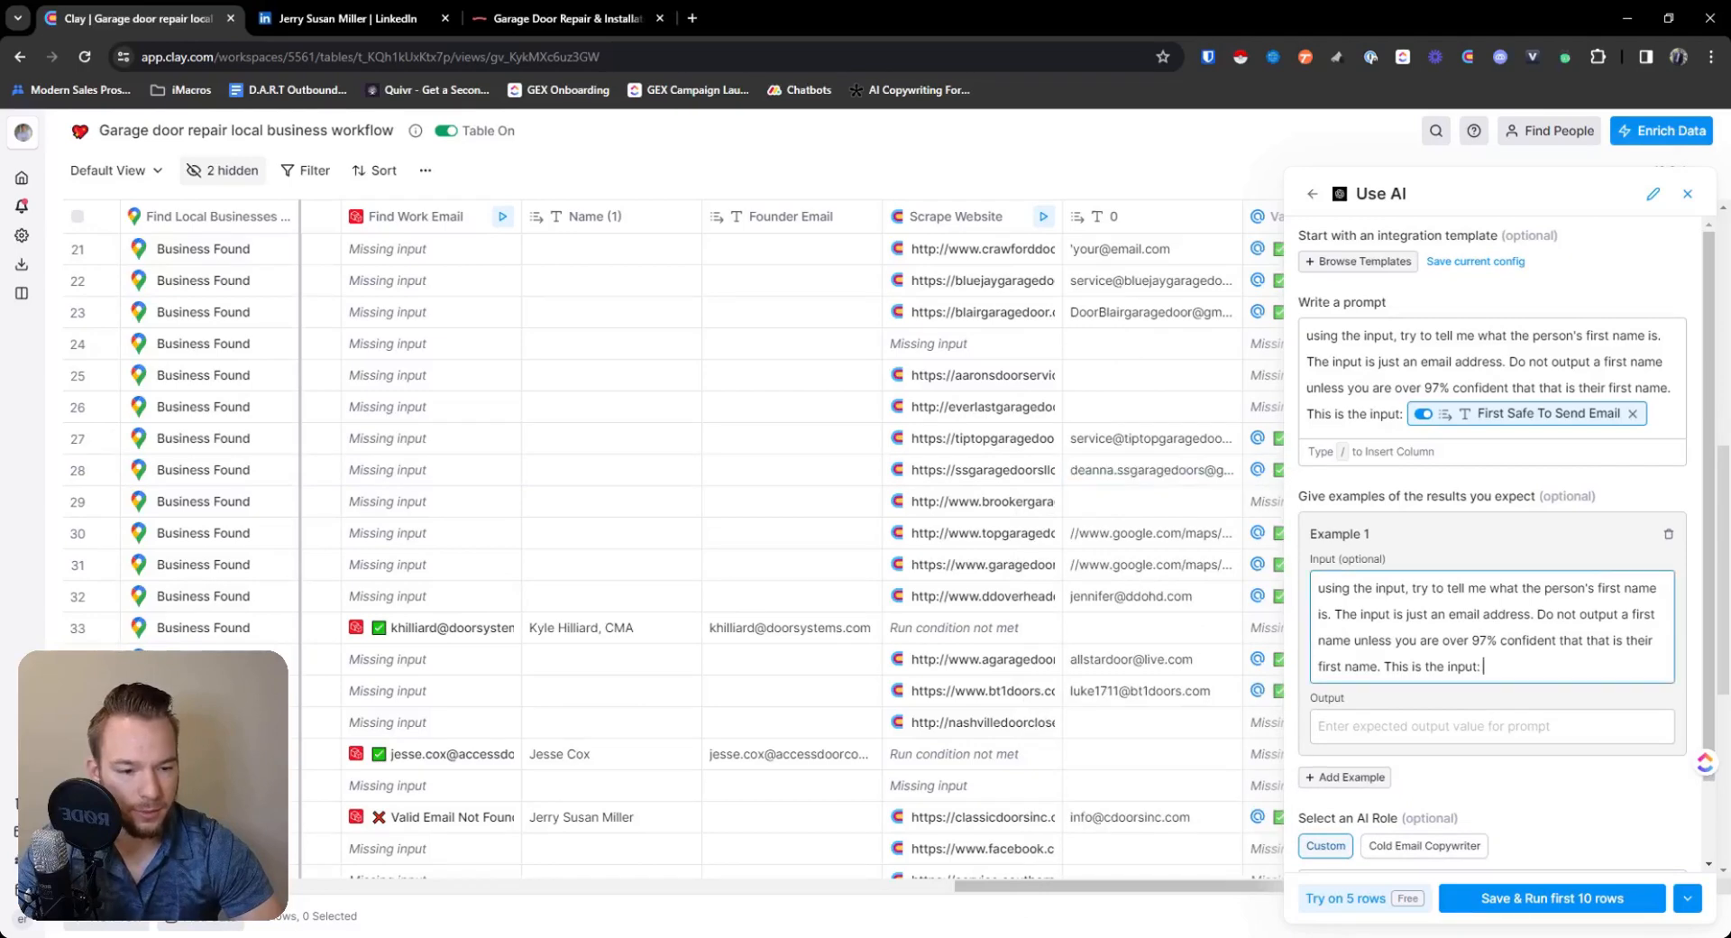
pyautogui.hotkey('ctrl', 'v')
pyautogui.click(1357, 763)
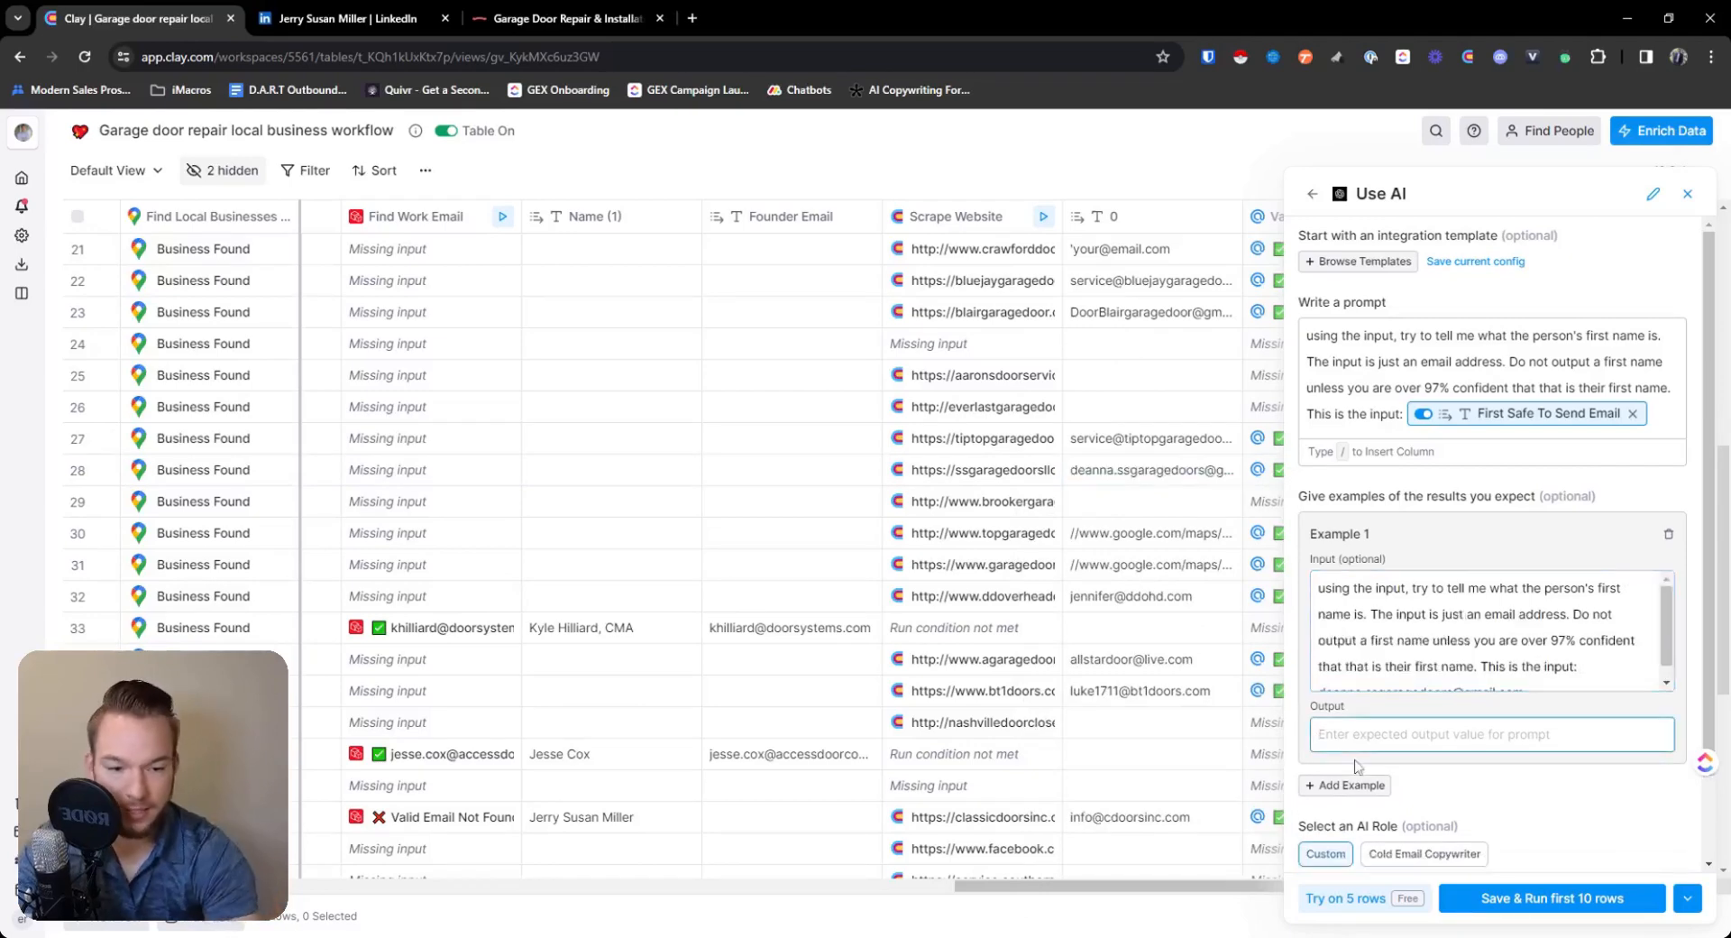
pyautogui.write('Deanna')
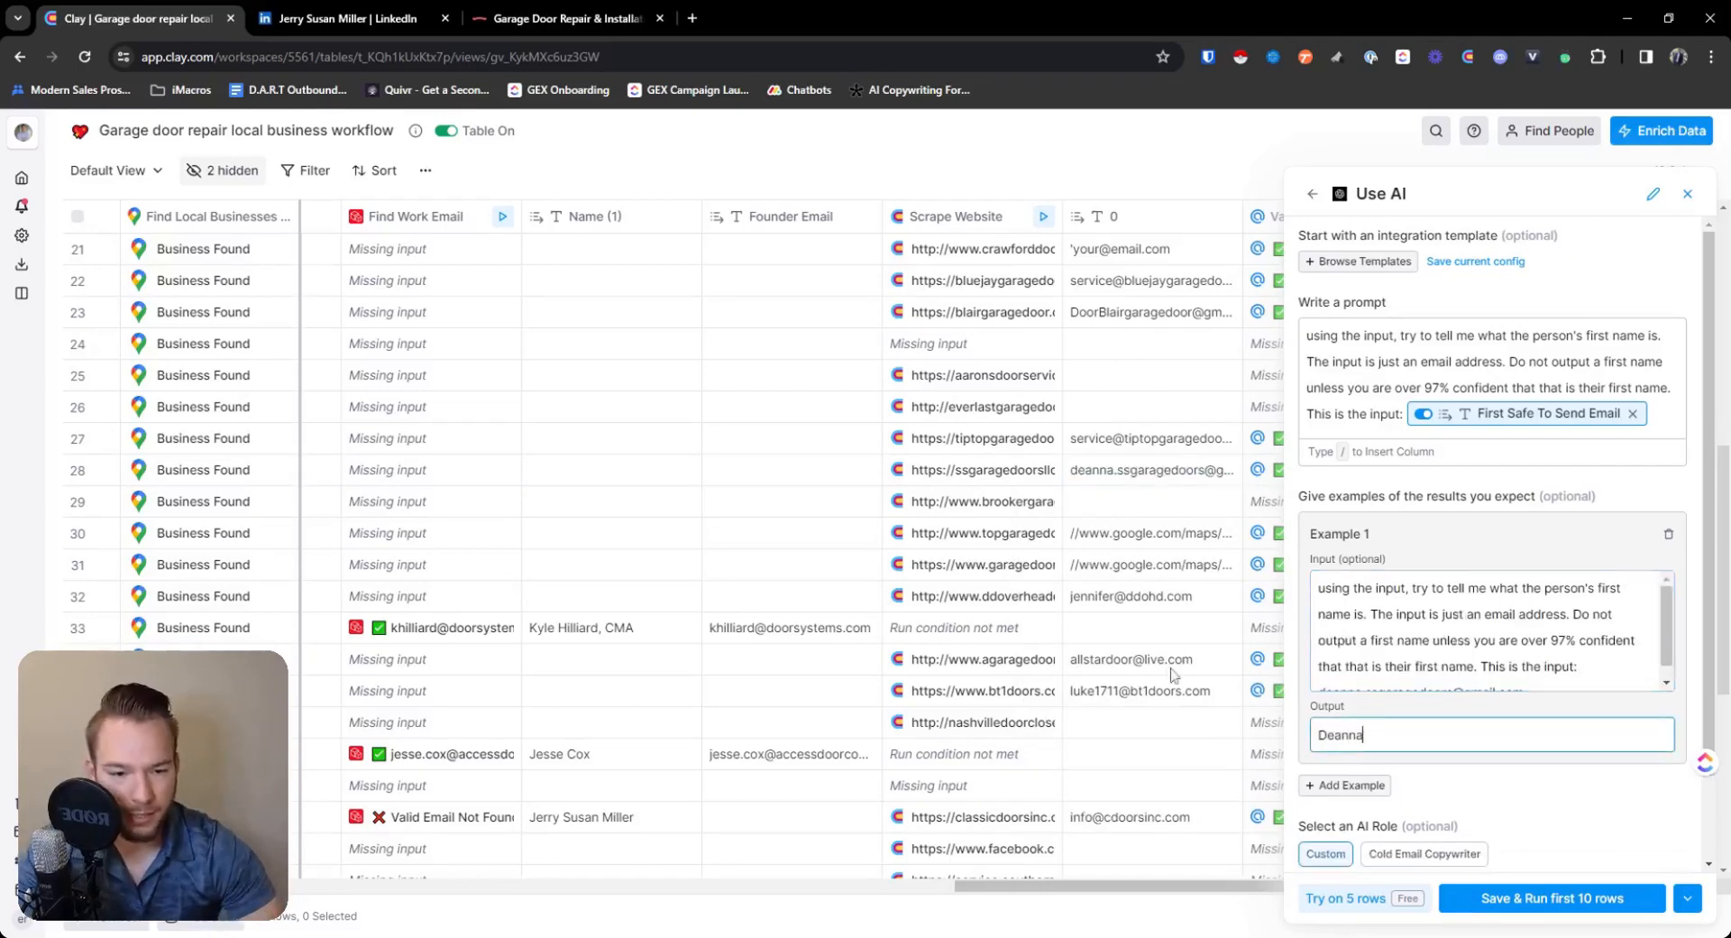
# Add Example 2 and enter row 34's scraped email from column 0 as its input.
pyautogui.doubleClick(1132, 659)
pyautogui.hotkey('ctrl', 'c')
pyautogui.scroll(-1, 1460, 645)
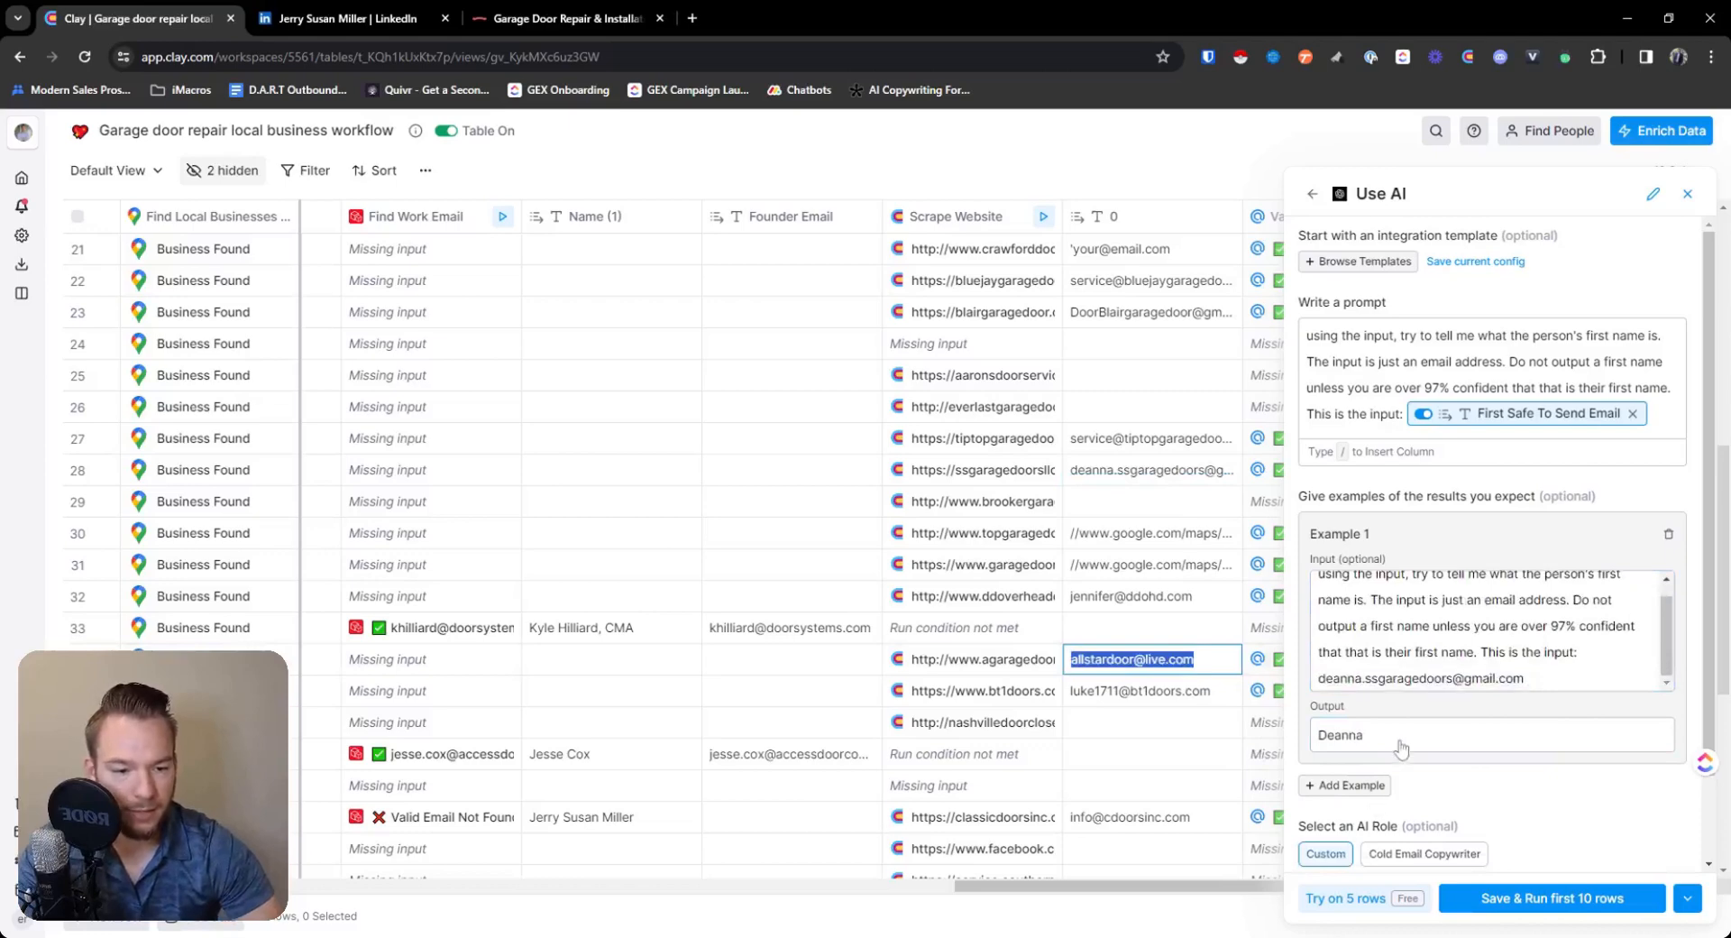
pyautogui.click(1361, 786)
pyautogui.scroll(-3, 1406, 707)
pyautogui.scroll(1, 1406, 707)
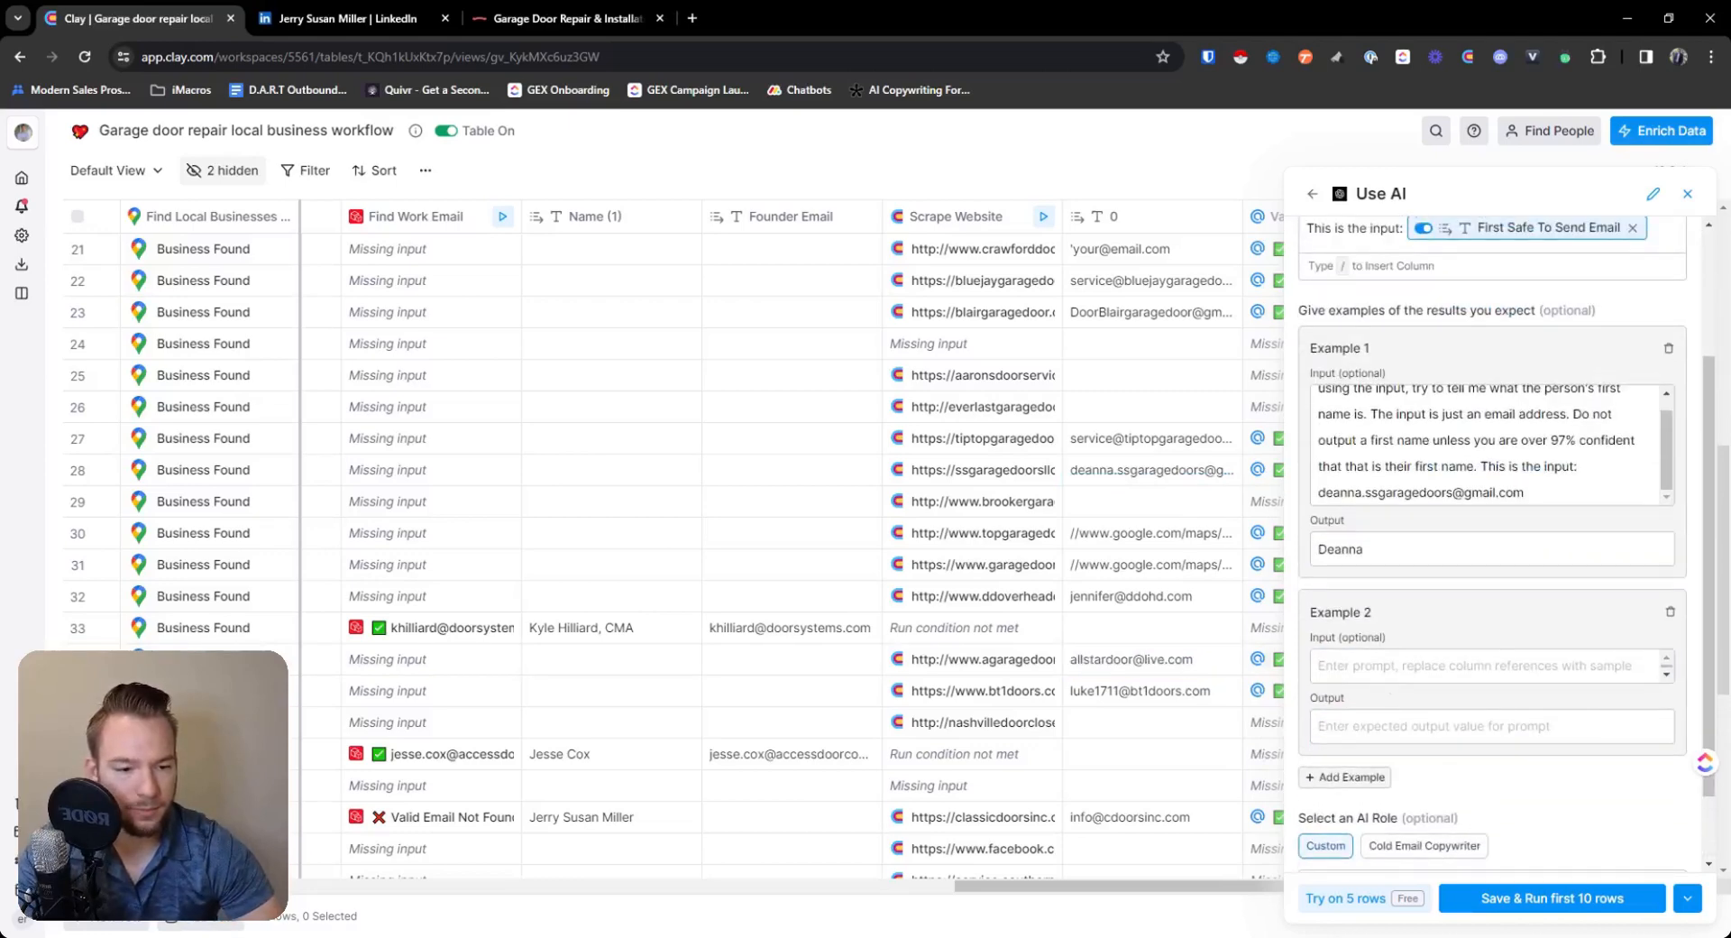
pyautogui.click(1404, 665)
pyautogui.hotkey('ctrl', 'v')
# Copy the prompt text from Example 1's input in front of the email in Example 2's input.
pyautogui.moveTo(1580, 468); pyautogui.dragTo(1297, 378)
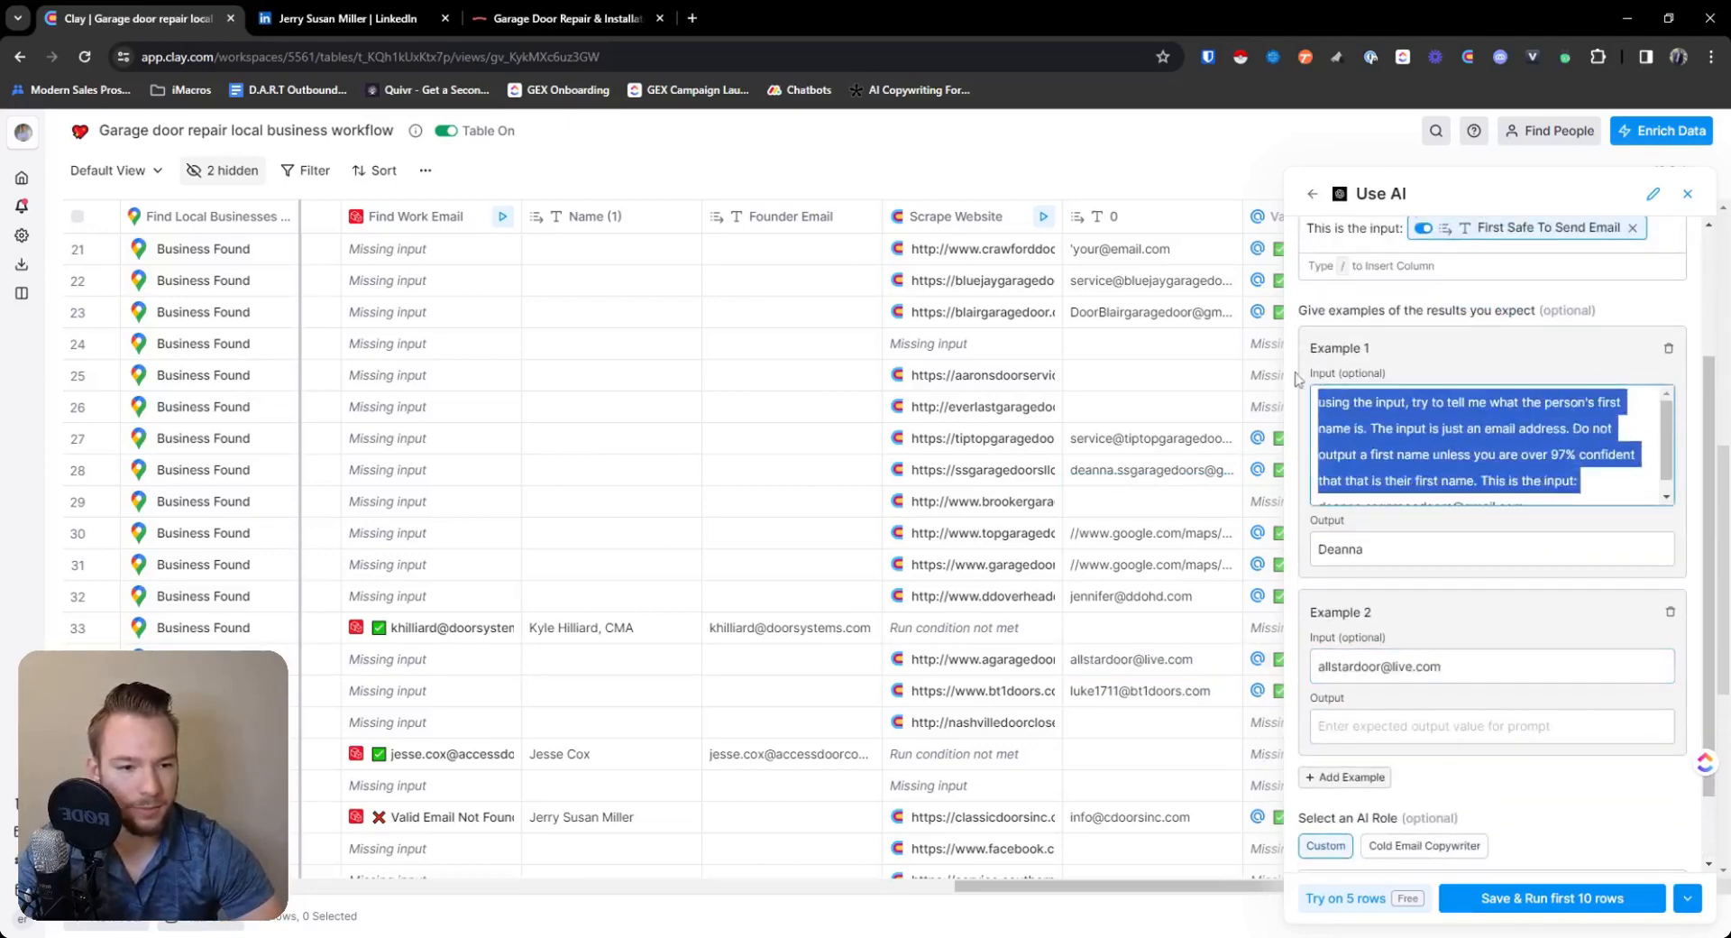
pyautogui.hotkey('ctrl', 'c')
pyautogui.click(1319, 668)
pyautogui.hotkey('ctrl', 'v')
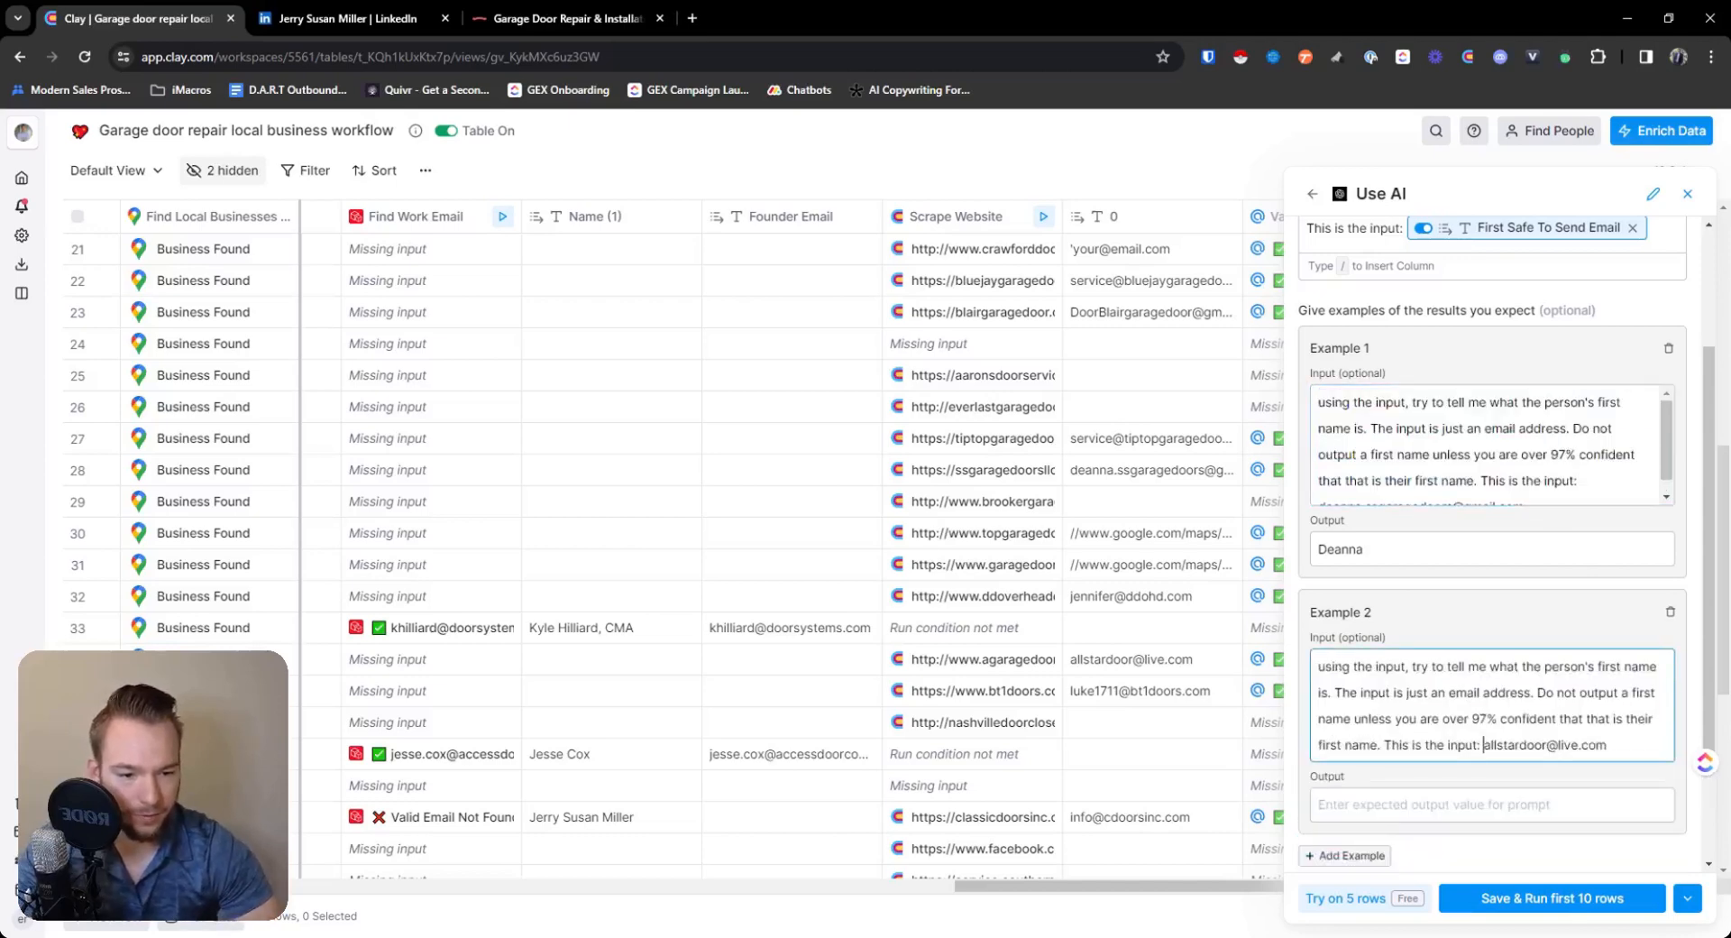
pyautogui.click(1319, 805)
pyautogui.scroll(2, 1492, 550)
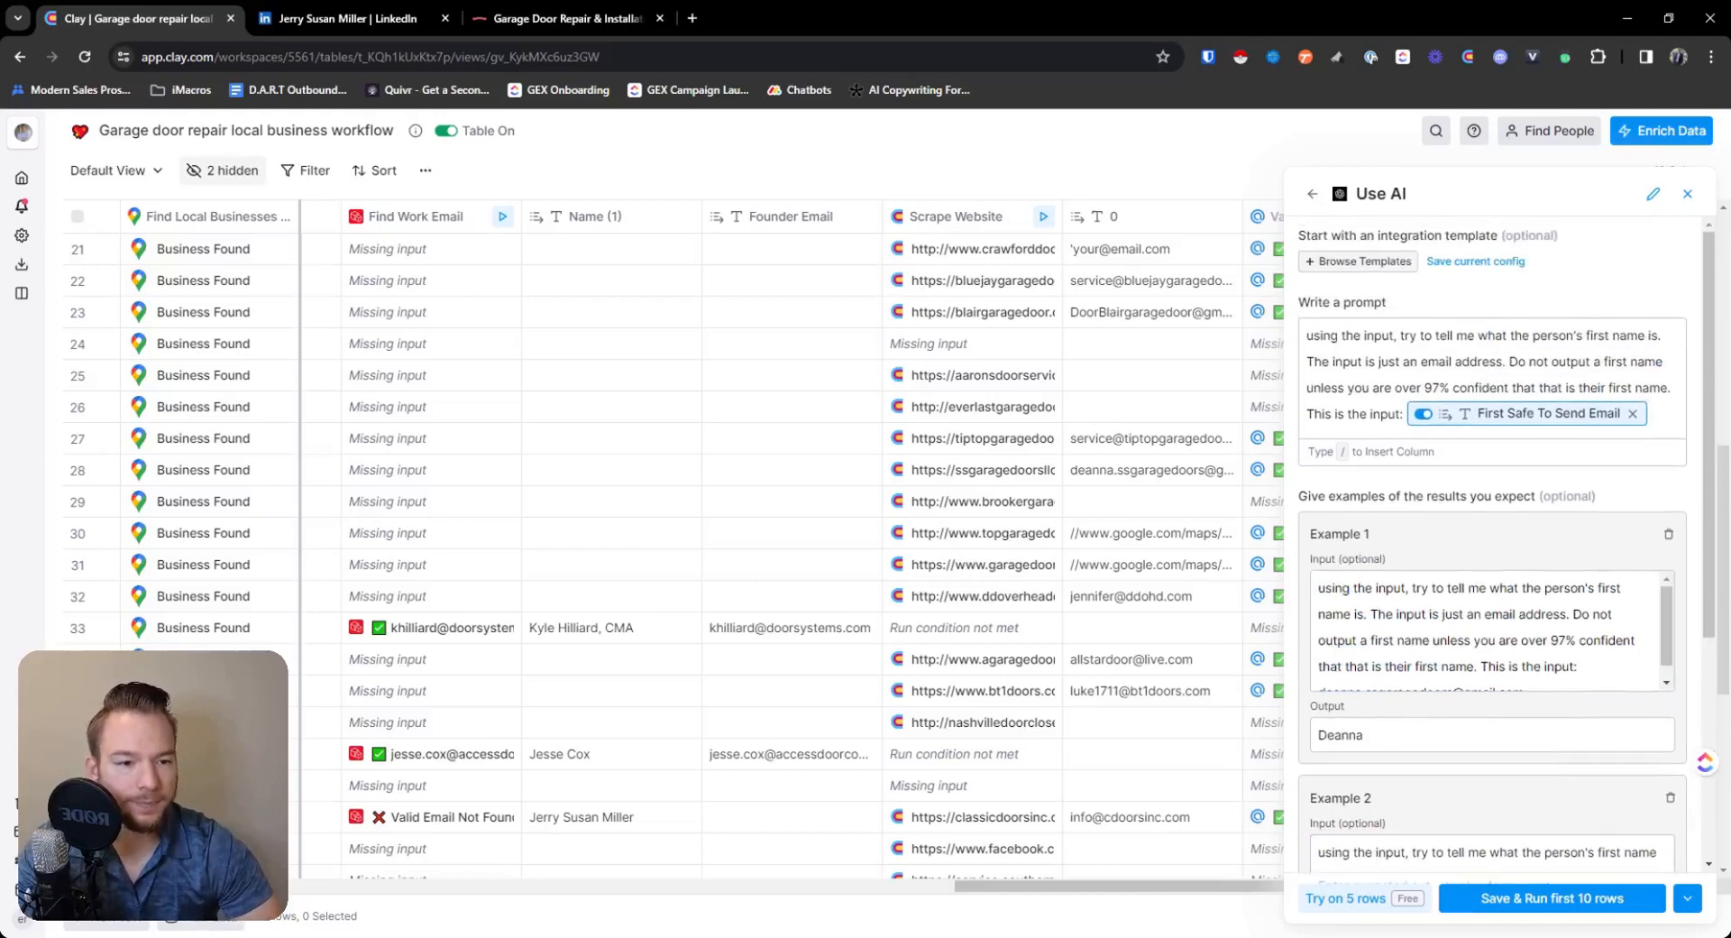
pyautogui.click(1654, 414)
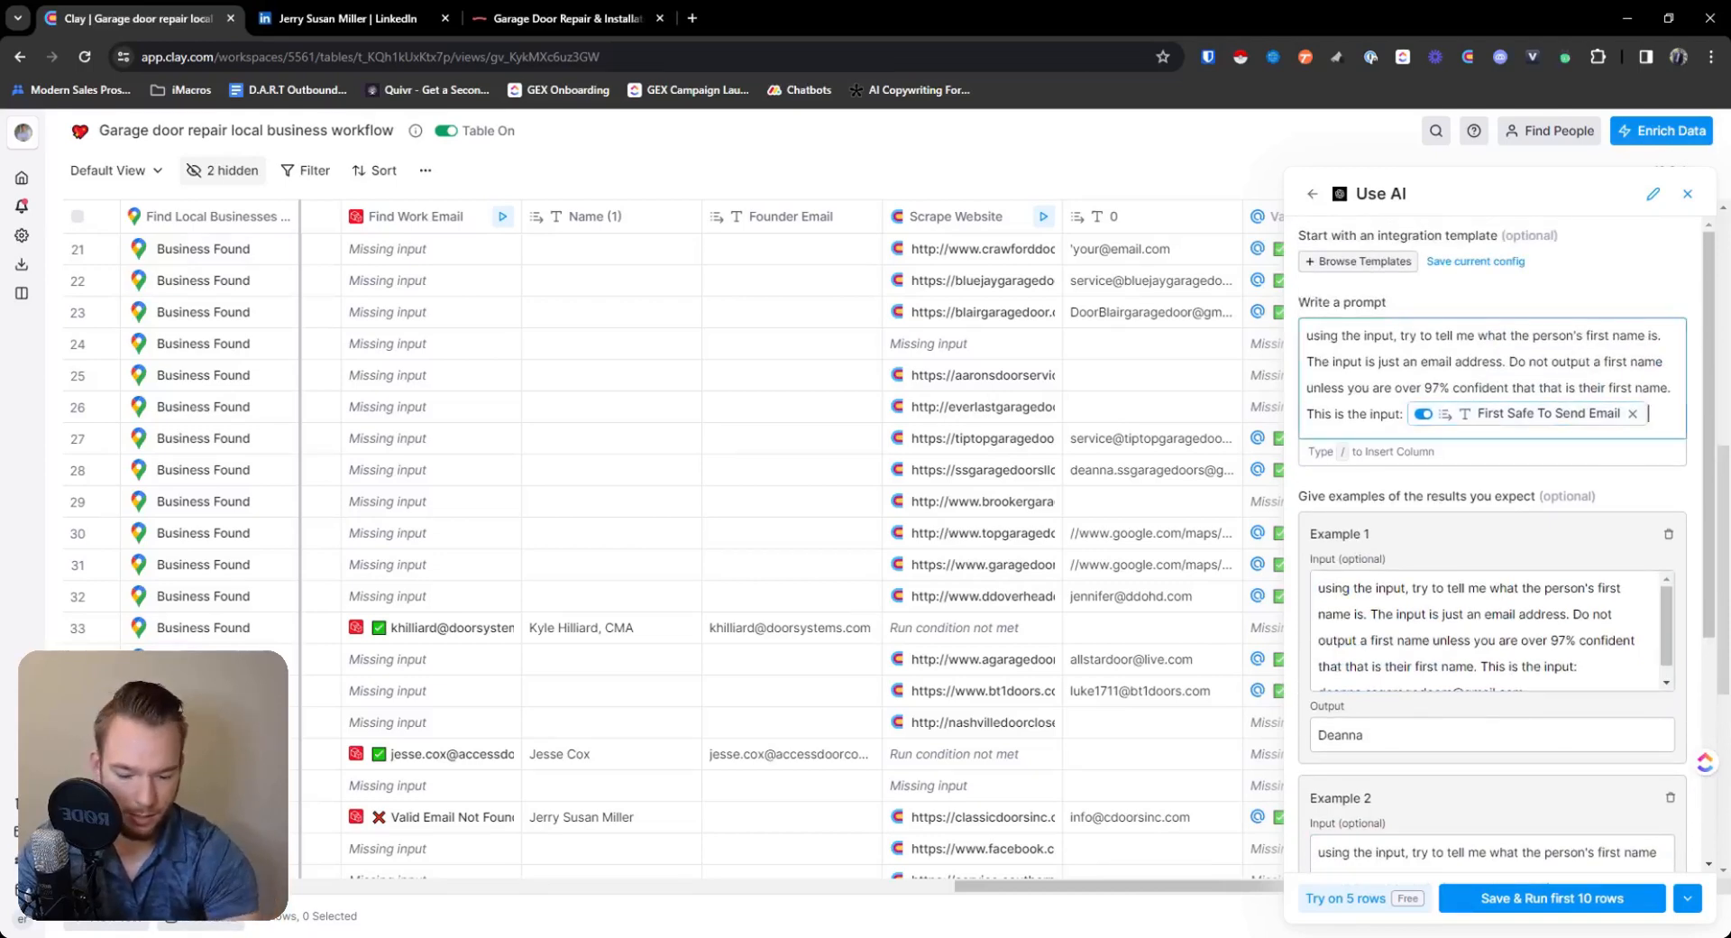
pyautogui.write('If you d')
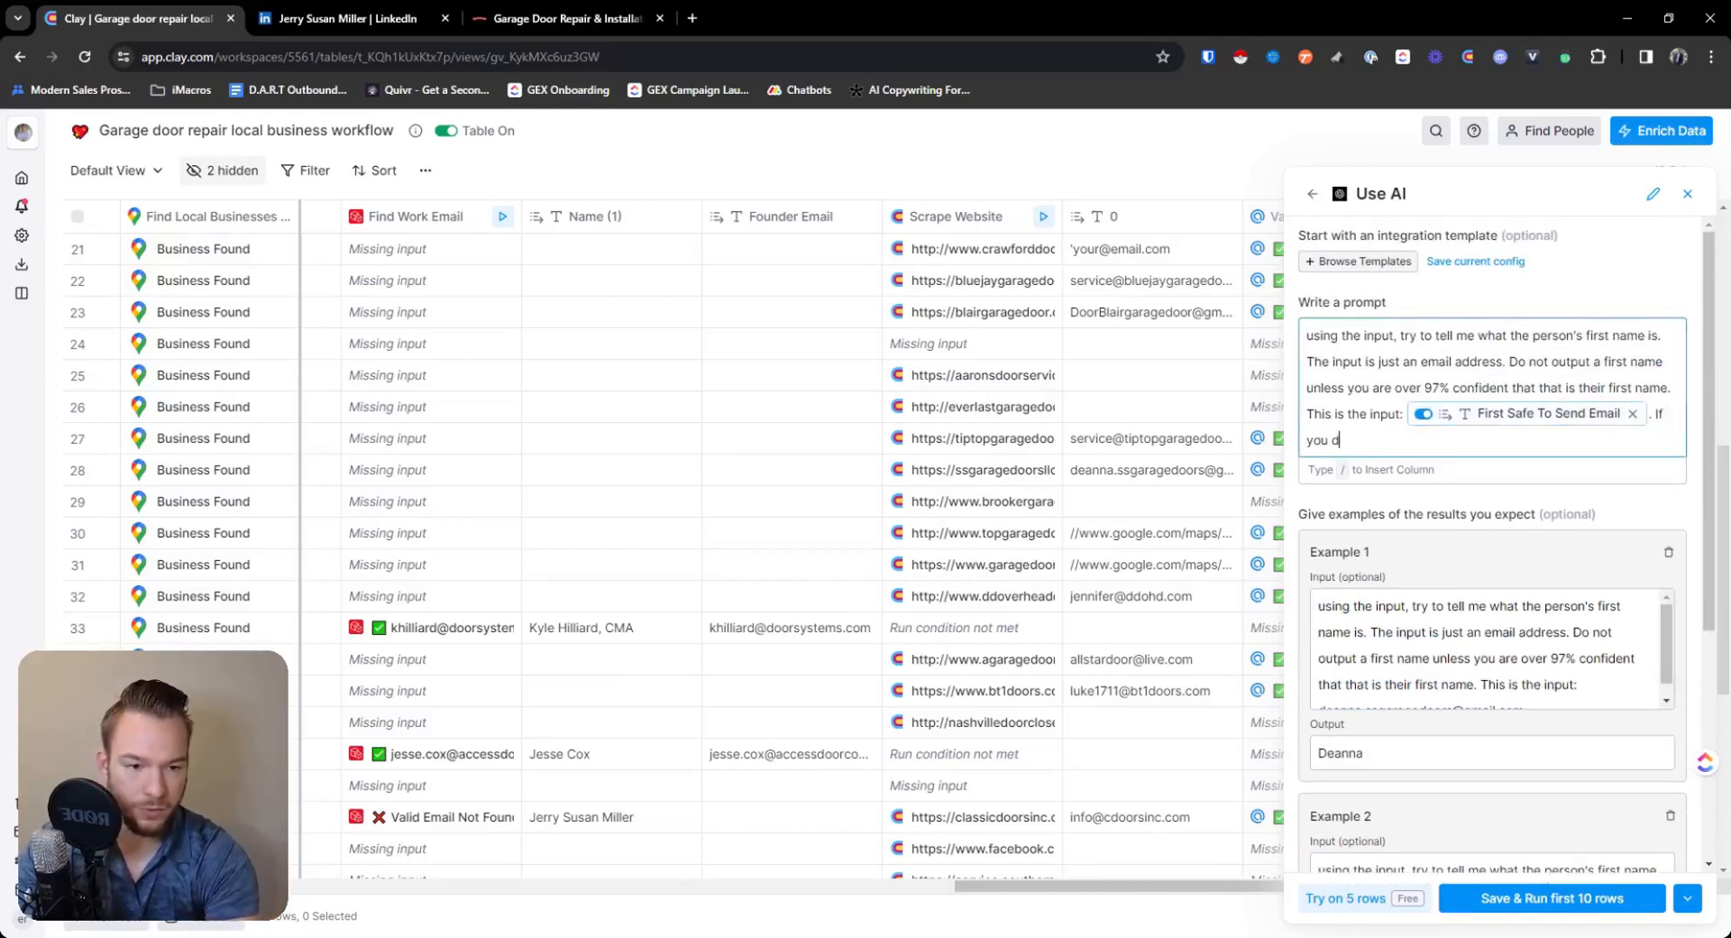
pyautogui.press('BackSpace')
pyautogui.press('BackSpace')
pyautogui.press('BackSpace')
pyautogui.press('BackSpace')
pyautogui.press('BackSpace')
pyautogui.press('BackSpace')
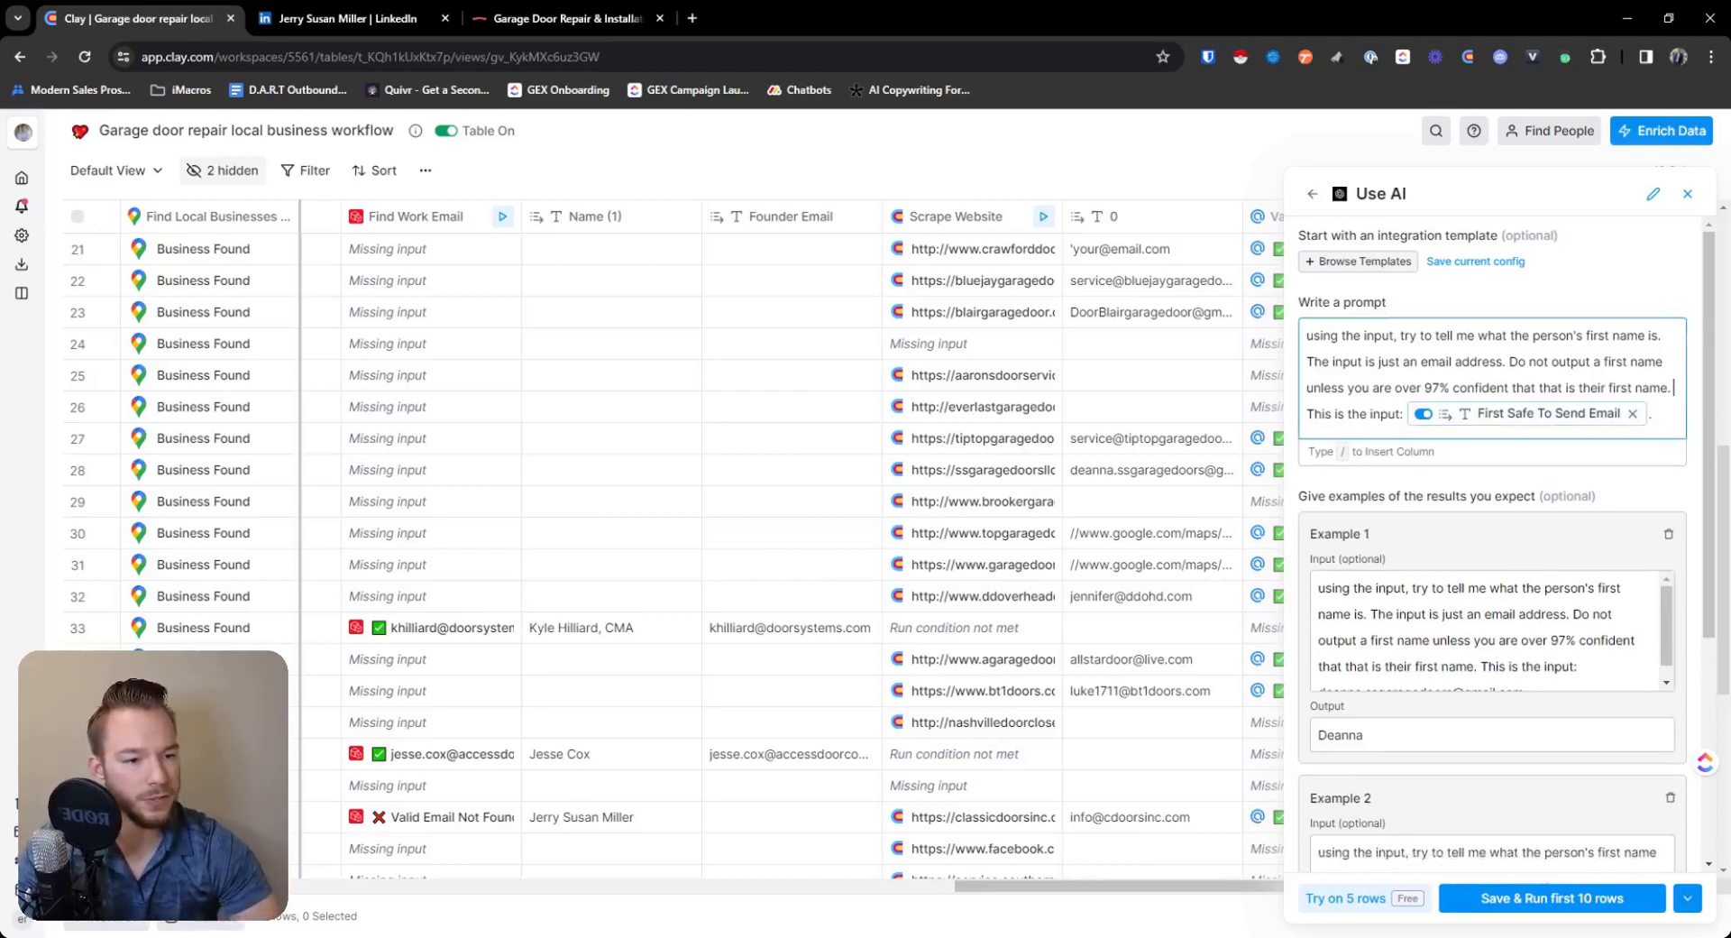
# Insert the sentence "If you don't know the name or you are less than 97% confident, output nothing." before "This is the input:" in the prompt.
pyautogui.write('If you do no')
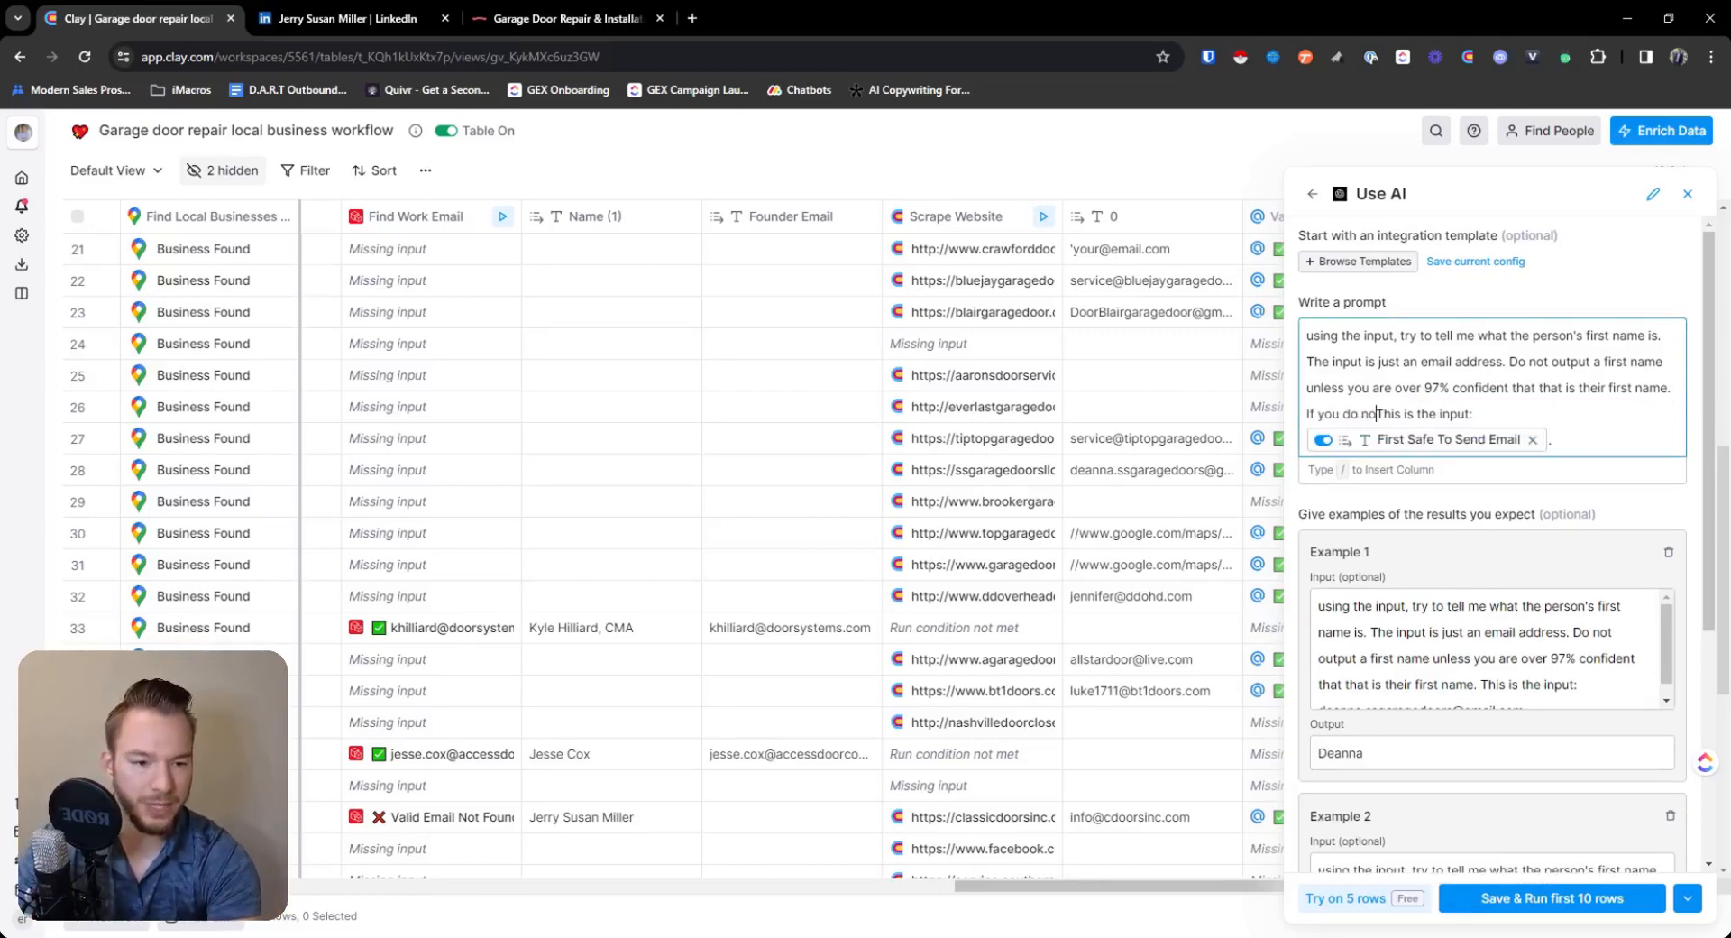
pyautogui.write('t have')
pyautogui.press('BackSpace')
pyautogui.press('BackSpace')
pyautogui.press('BackSpace')
pyautogui.press('BackSpace')
pyautogui.press('BackSpace')
pyautogui.press('BackSpace')
pyautogui.press('BackSpace')
pyautogui.press('BackSpace')
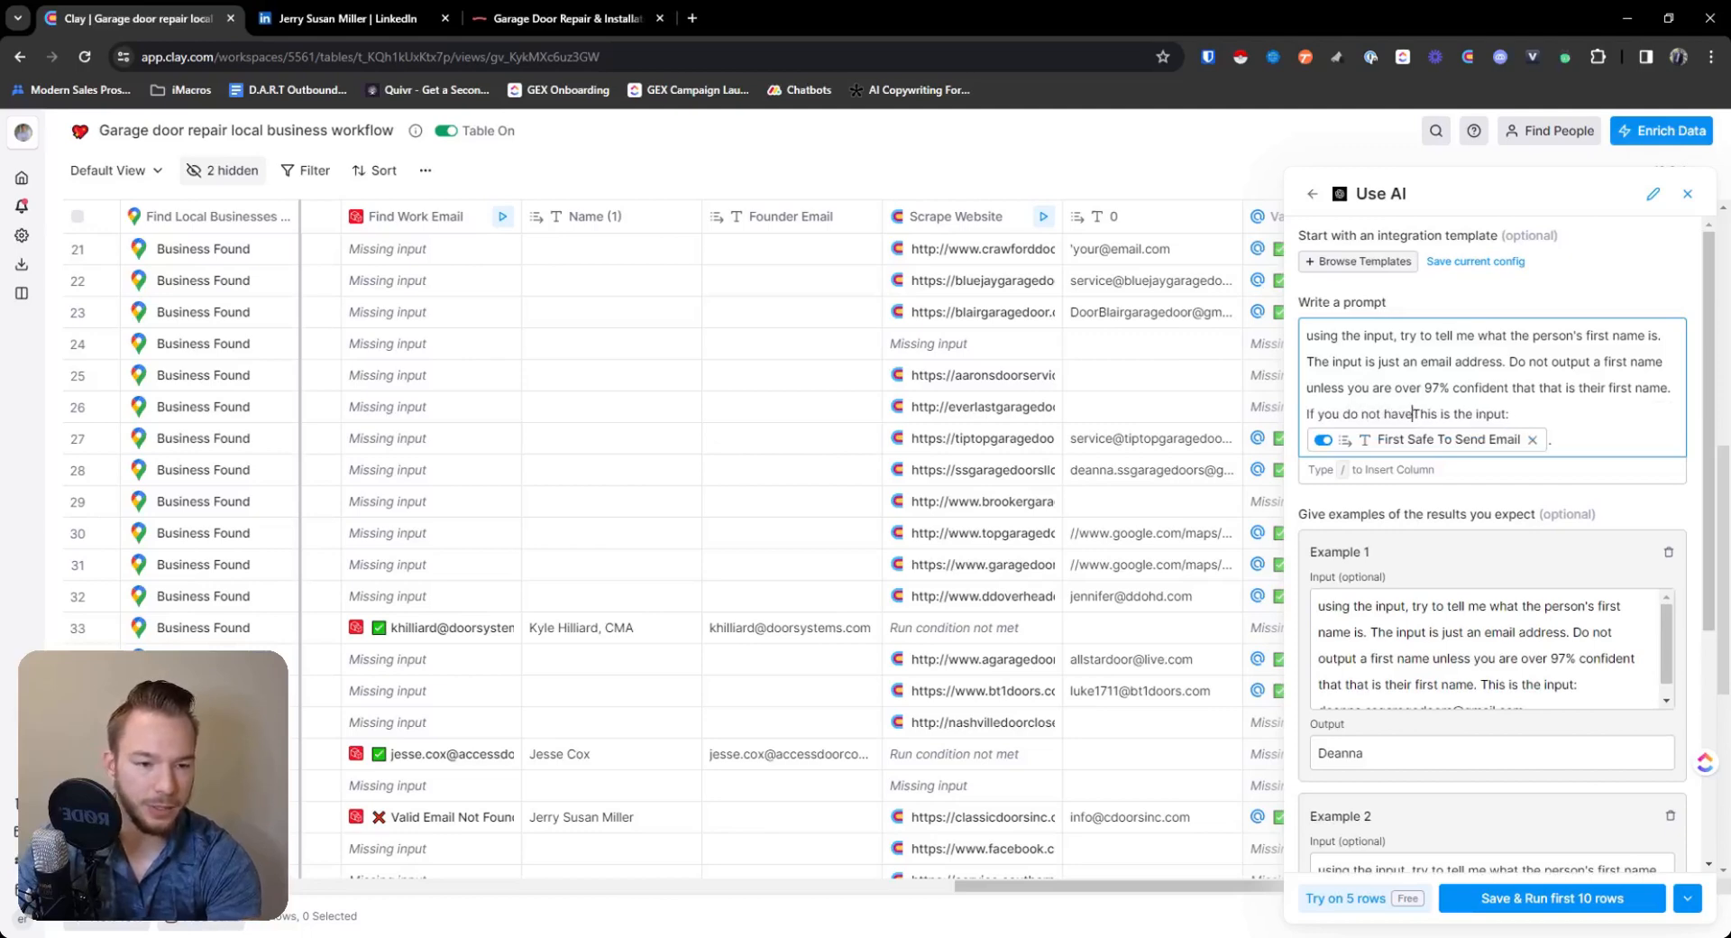
pyautogui.write("'t know the ")
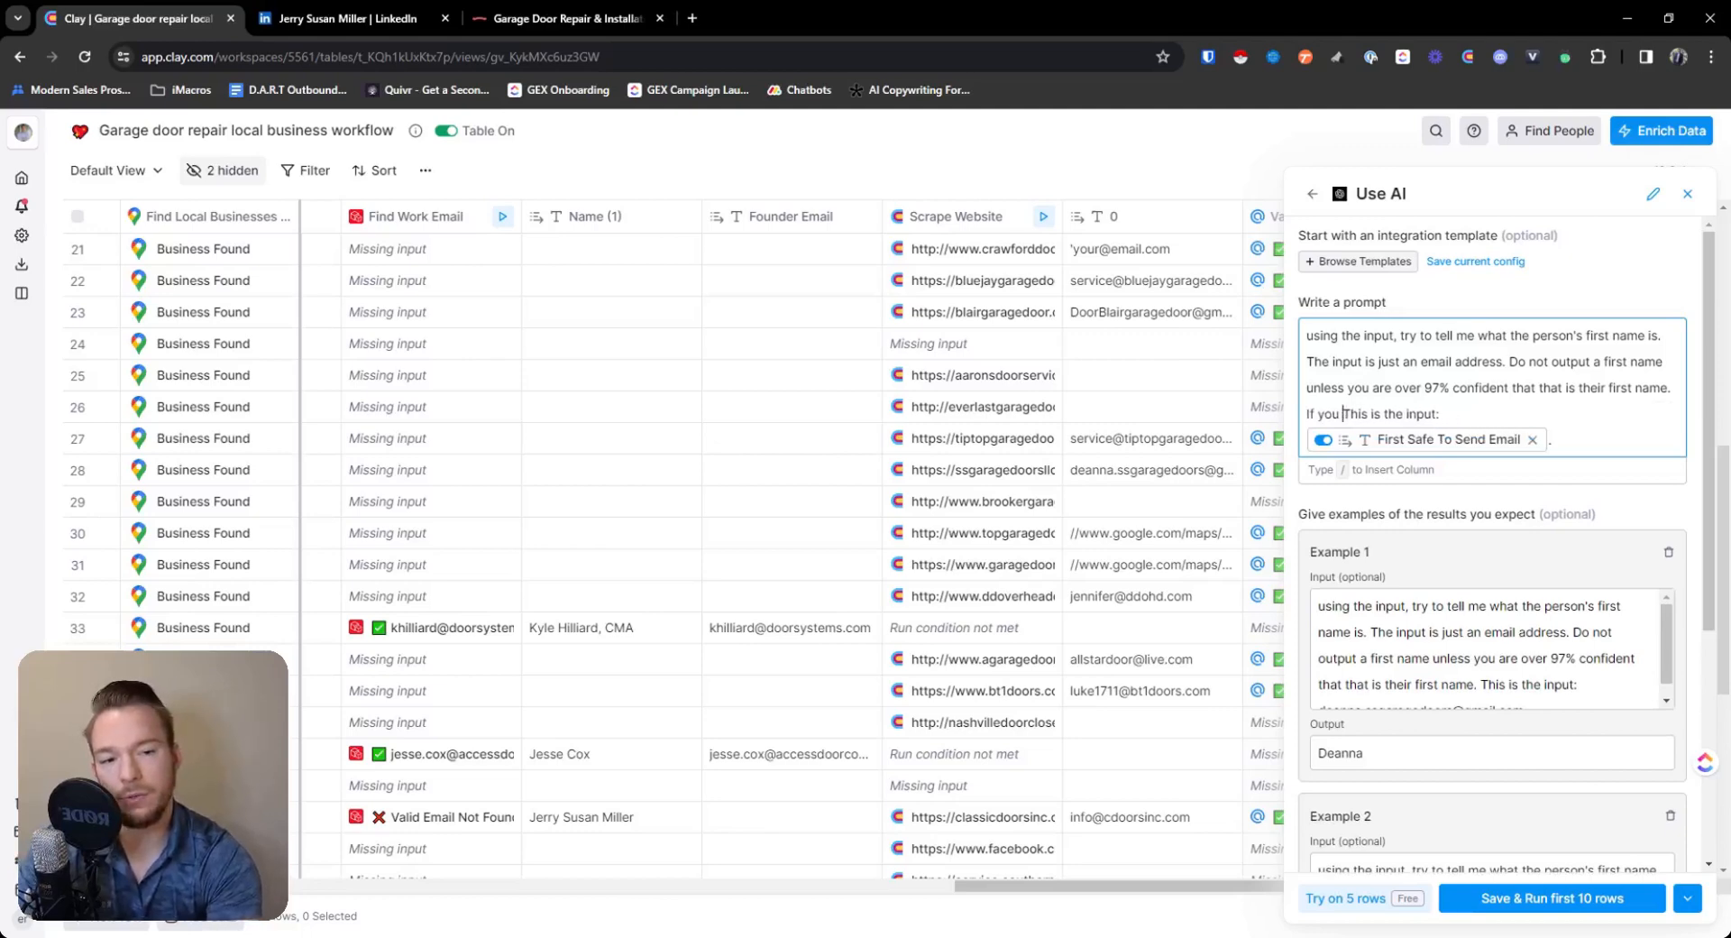
pyautogui.write('name or you')
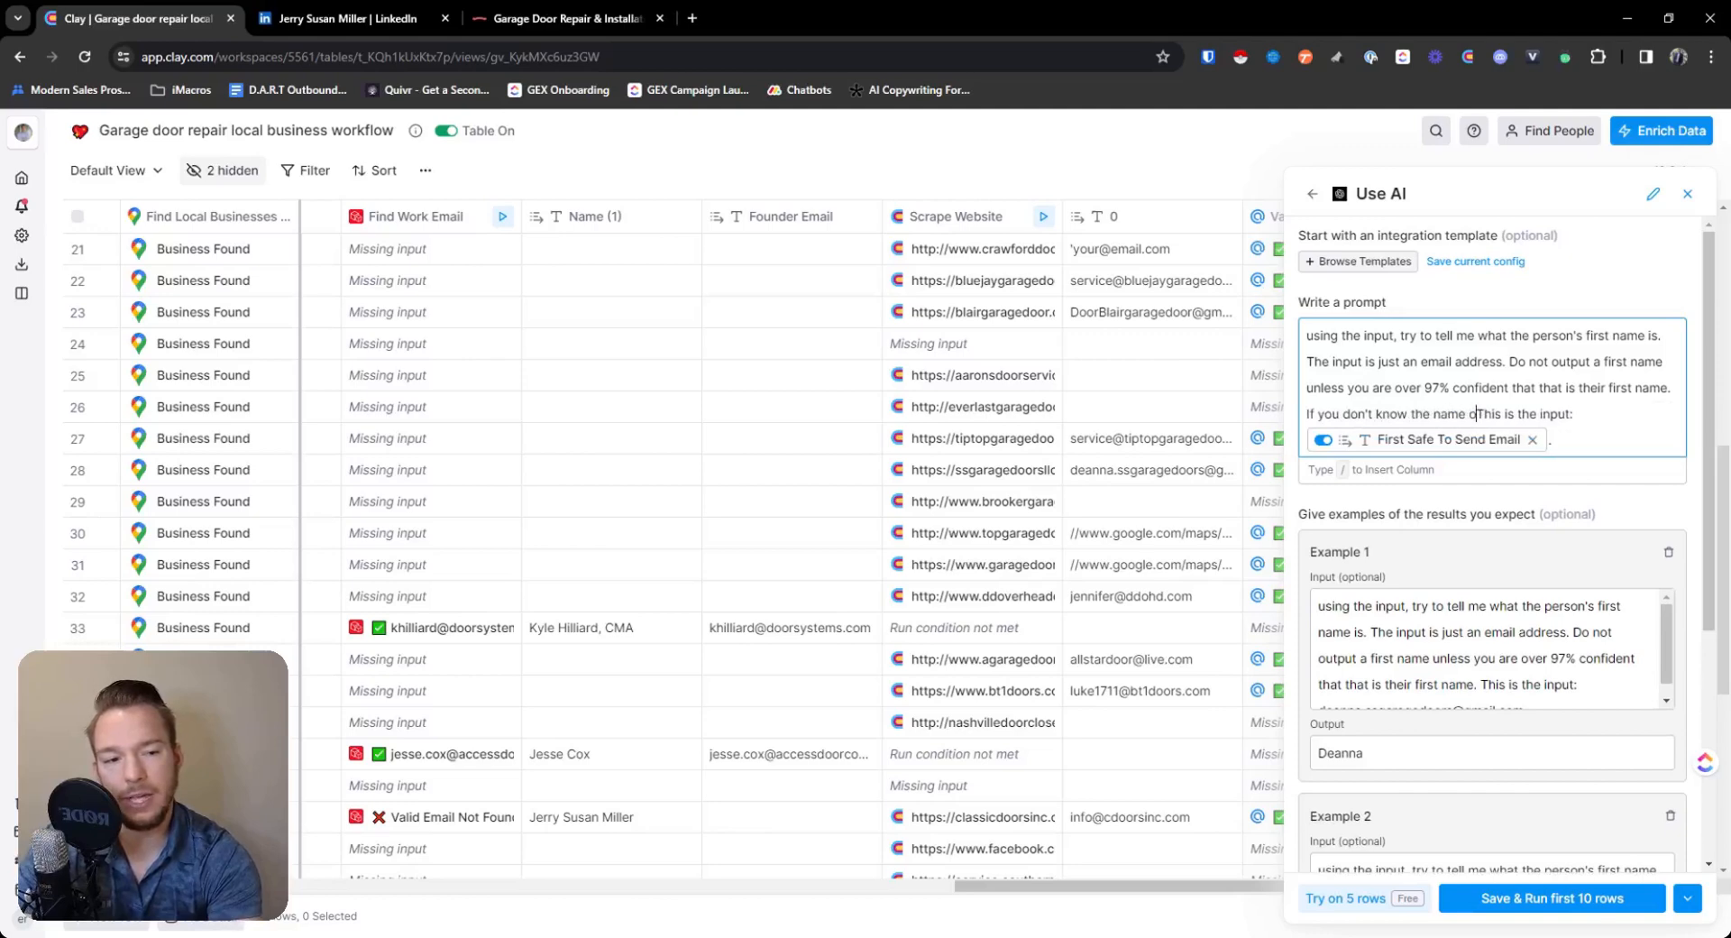
pyautogui.write(' are less than ')
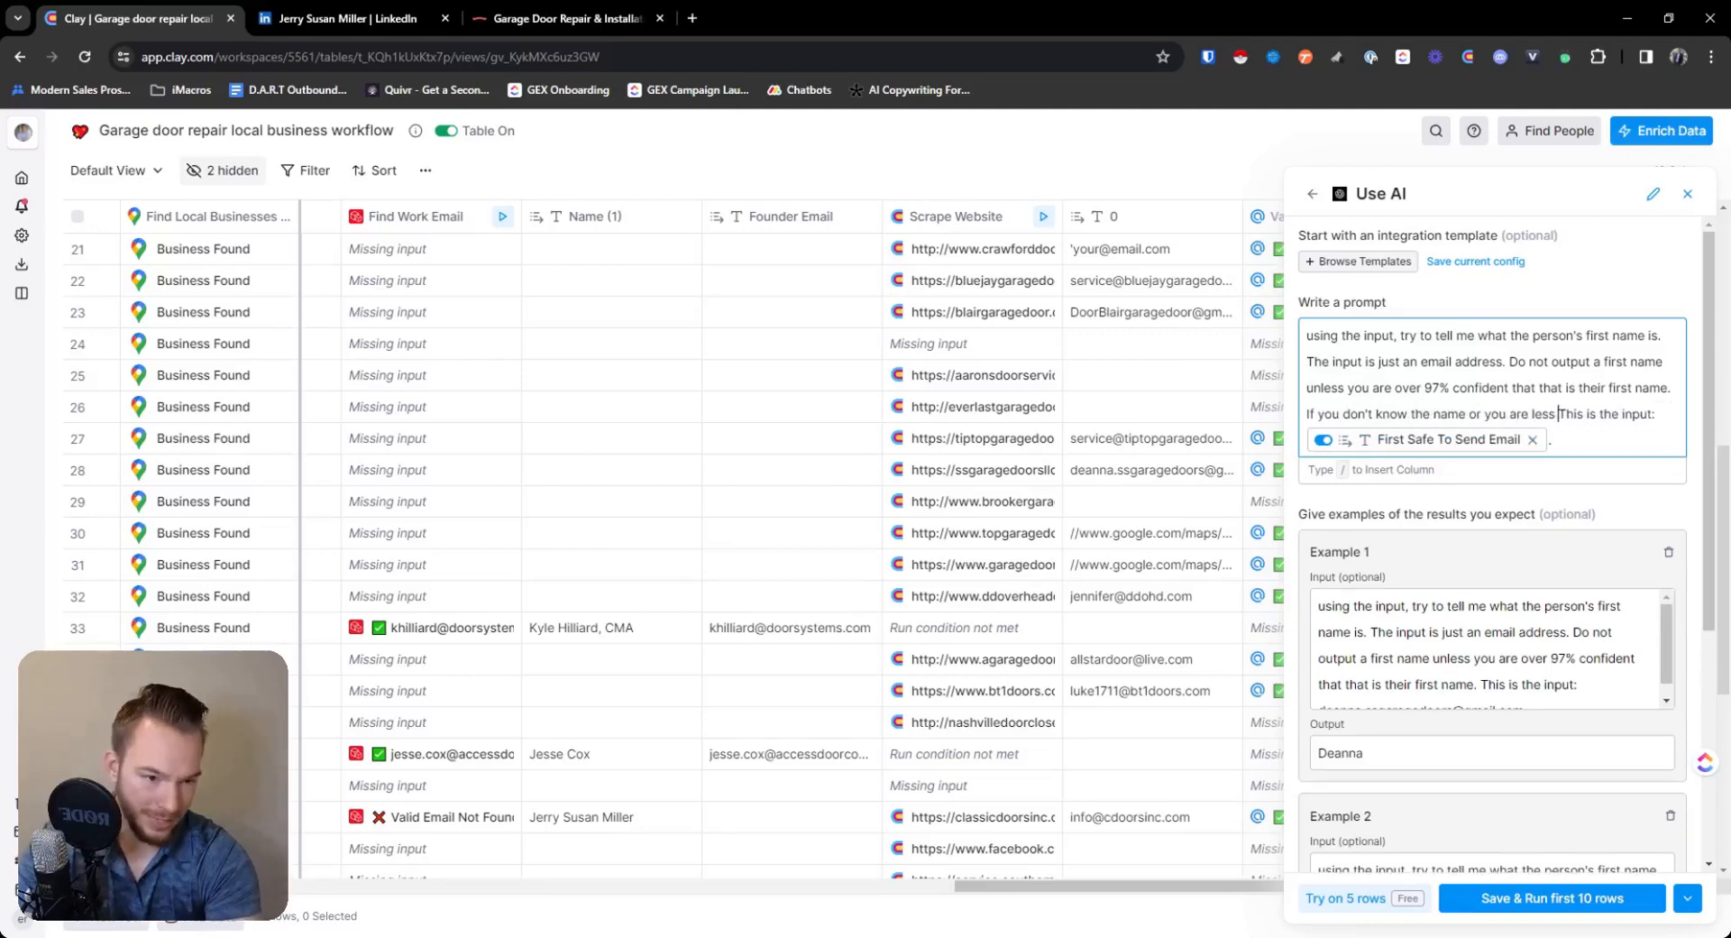
pyautogui.write('97% conf')
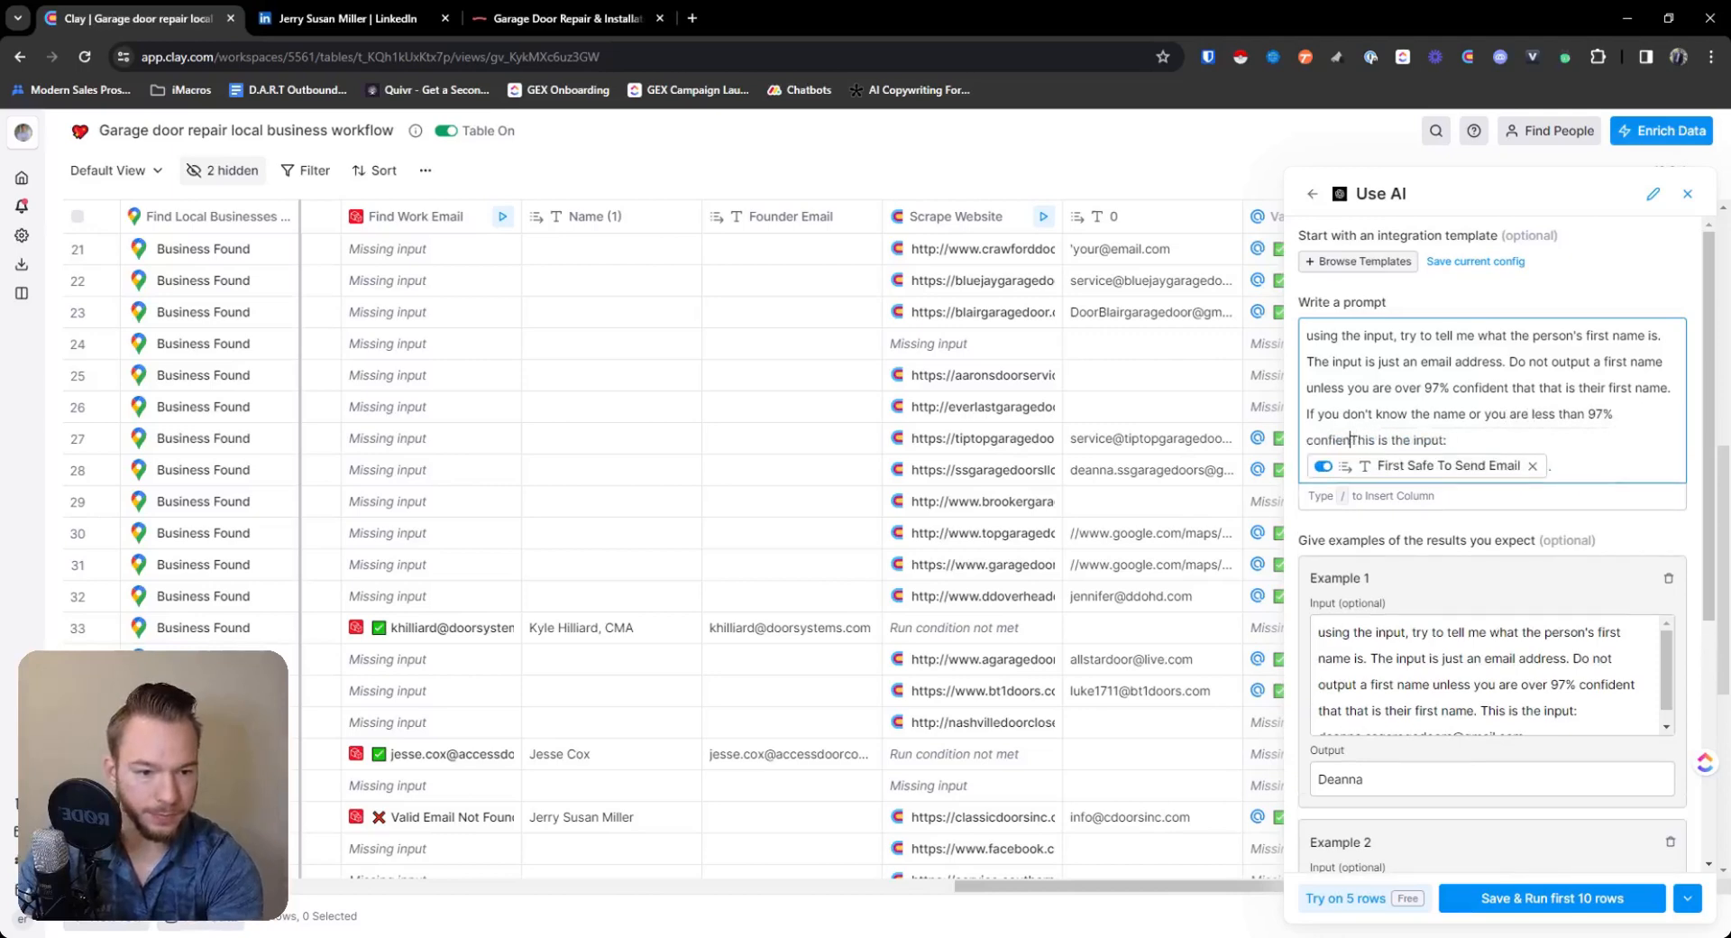
pyautogui.write('ident')
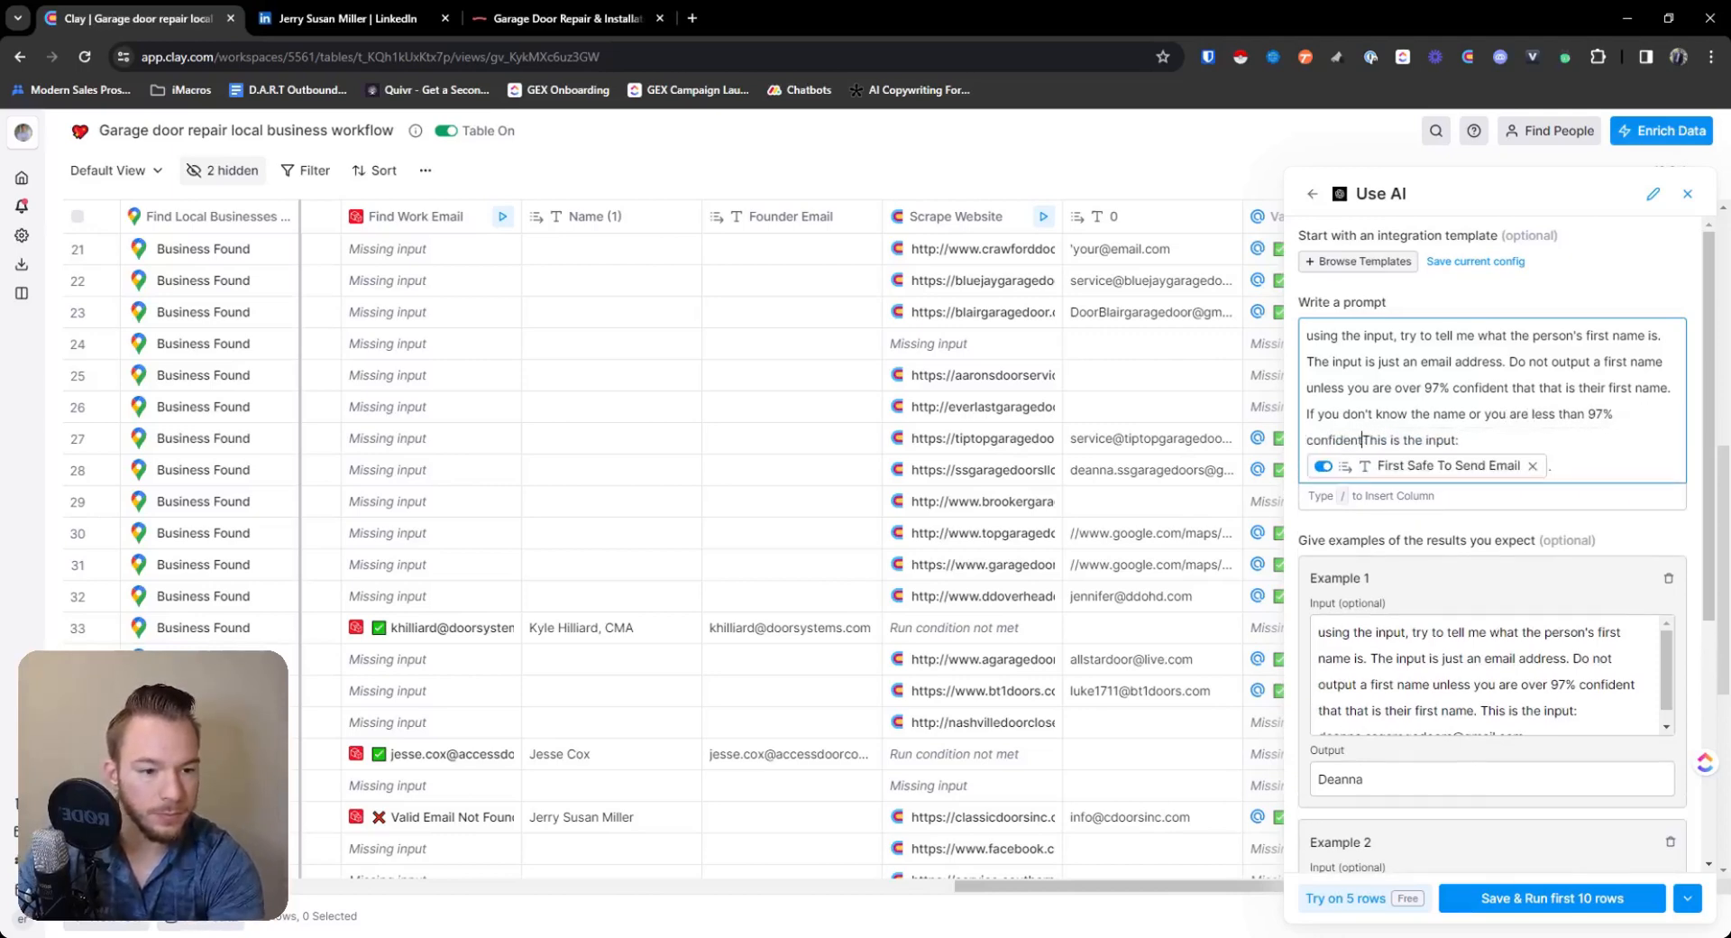
pyautogui.write(', output nothing.')
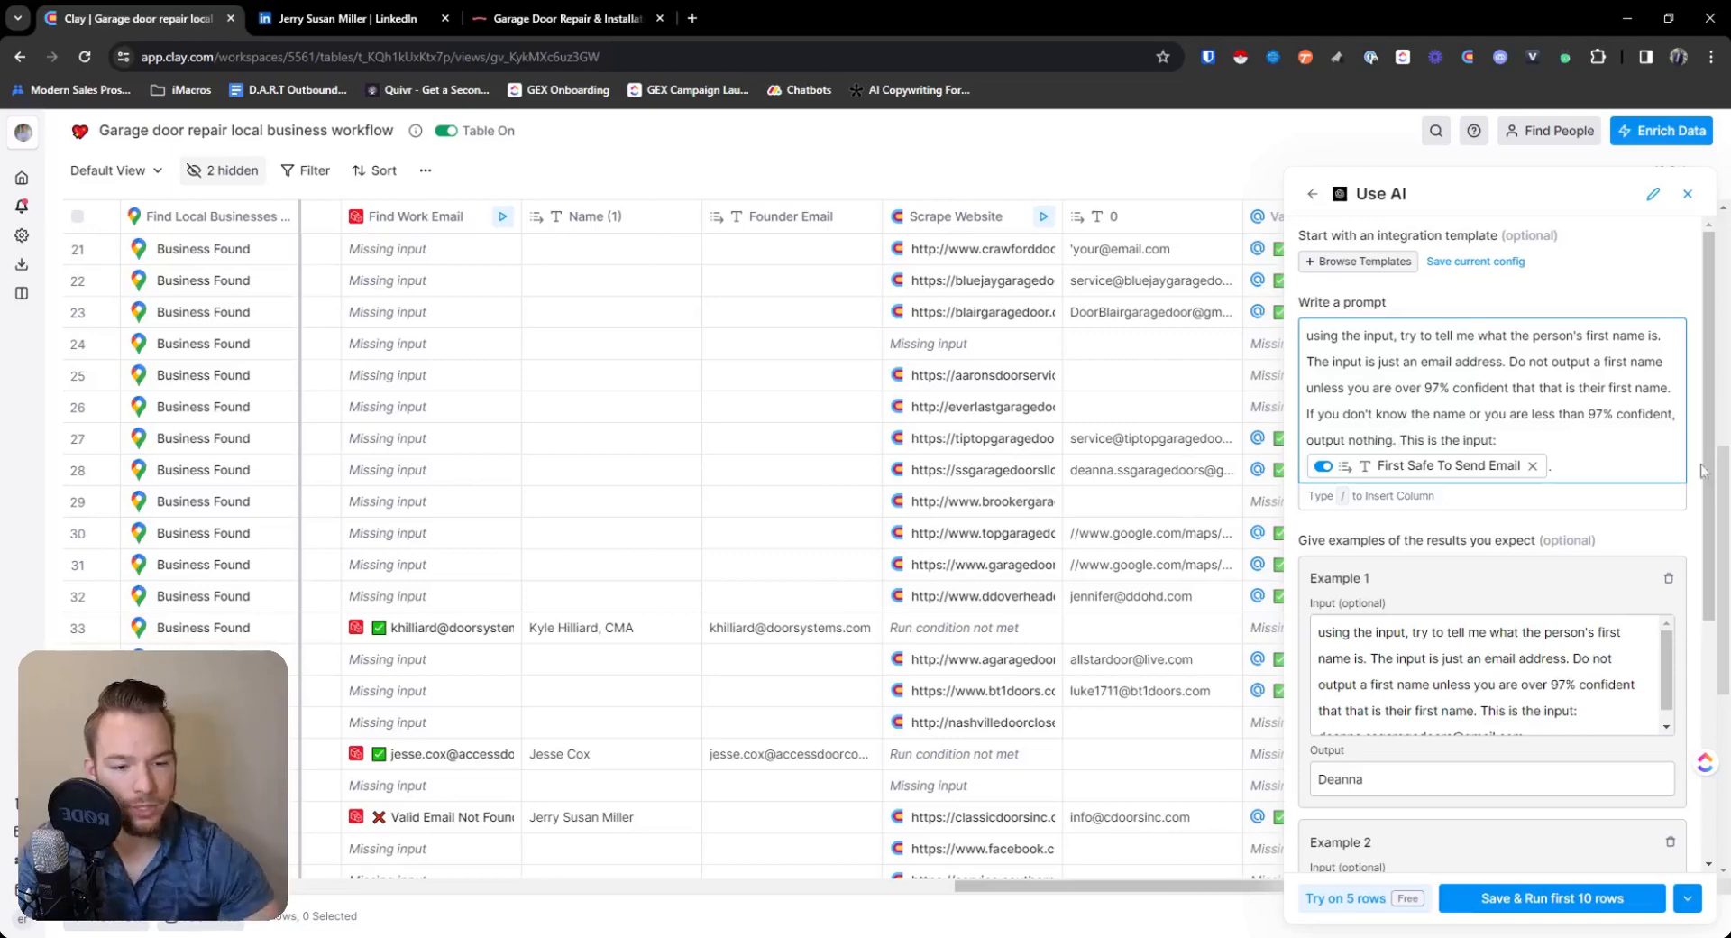
# Replace the prompt wording in Example 1's input with a copy of the revised prompt text, keeping the email address at its end.
pyautogui.scroll(-5, 1468, 422)
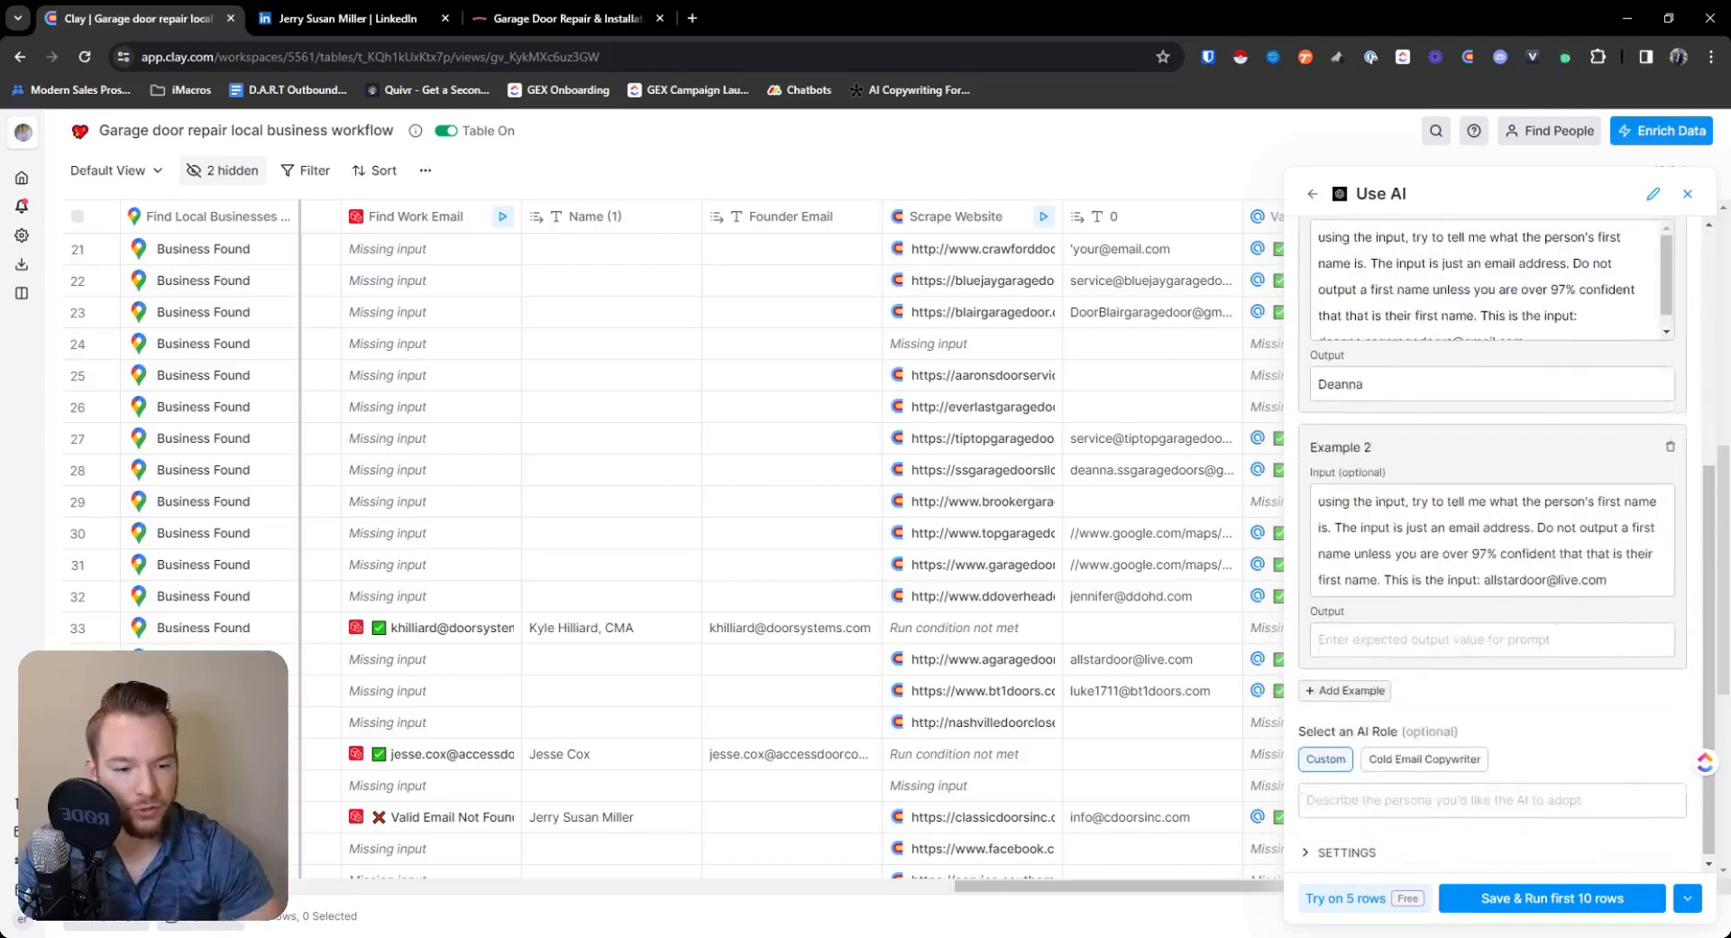
pyautogui.scroll(5, 1468, 422)
pyautogui.moveTo(1499, 440); pyautogui.dragTo(1312, 335)
pyautogui.click(1449, 632)
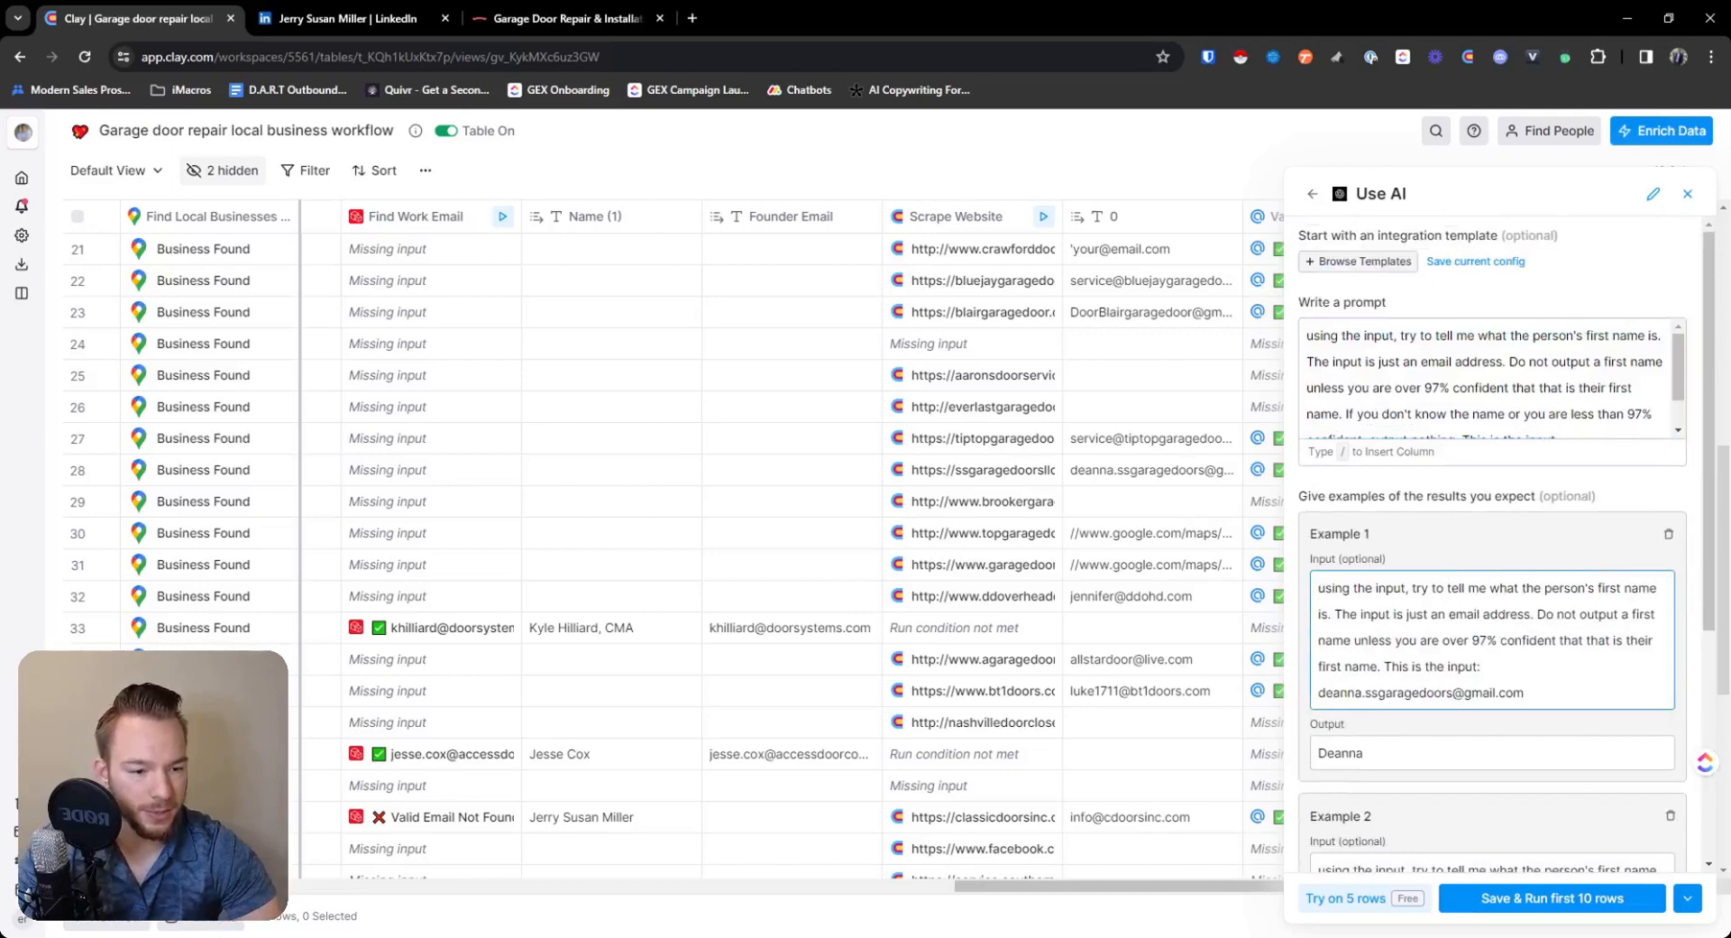
pyautogui.moveTo(1483, 667); pyautogui.dragTo(1317, 588)
pyautogui.hotkey('ctrl', 'v')
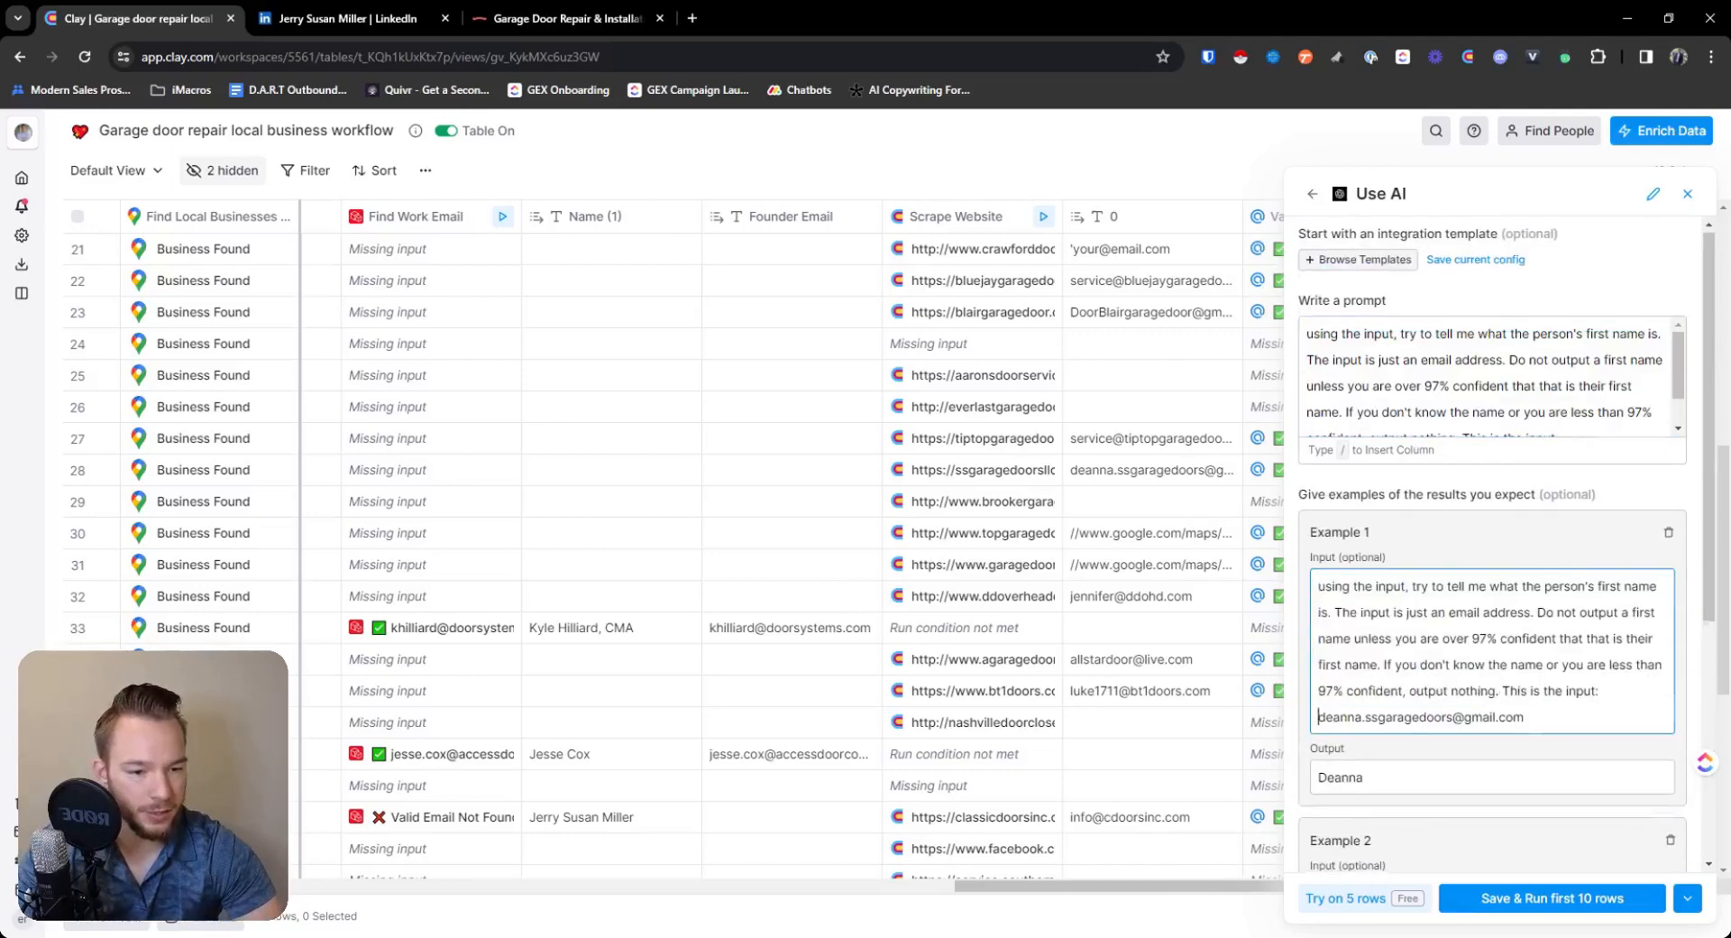
# Replace the wording before the email in Example 2's input with the same revised prompt text and open its output for entry.
pyautogui.scroll(-4, 1533, 595)
pyautogui.click(1544, 589)
pyautogui.moveTo(1480, 614); pyautogui.dragTo(1316, 536)
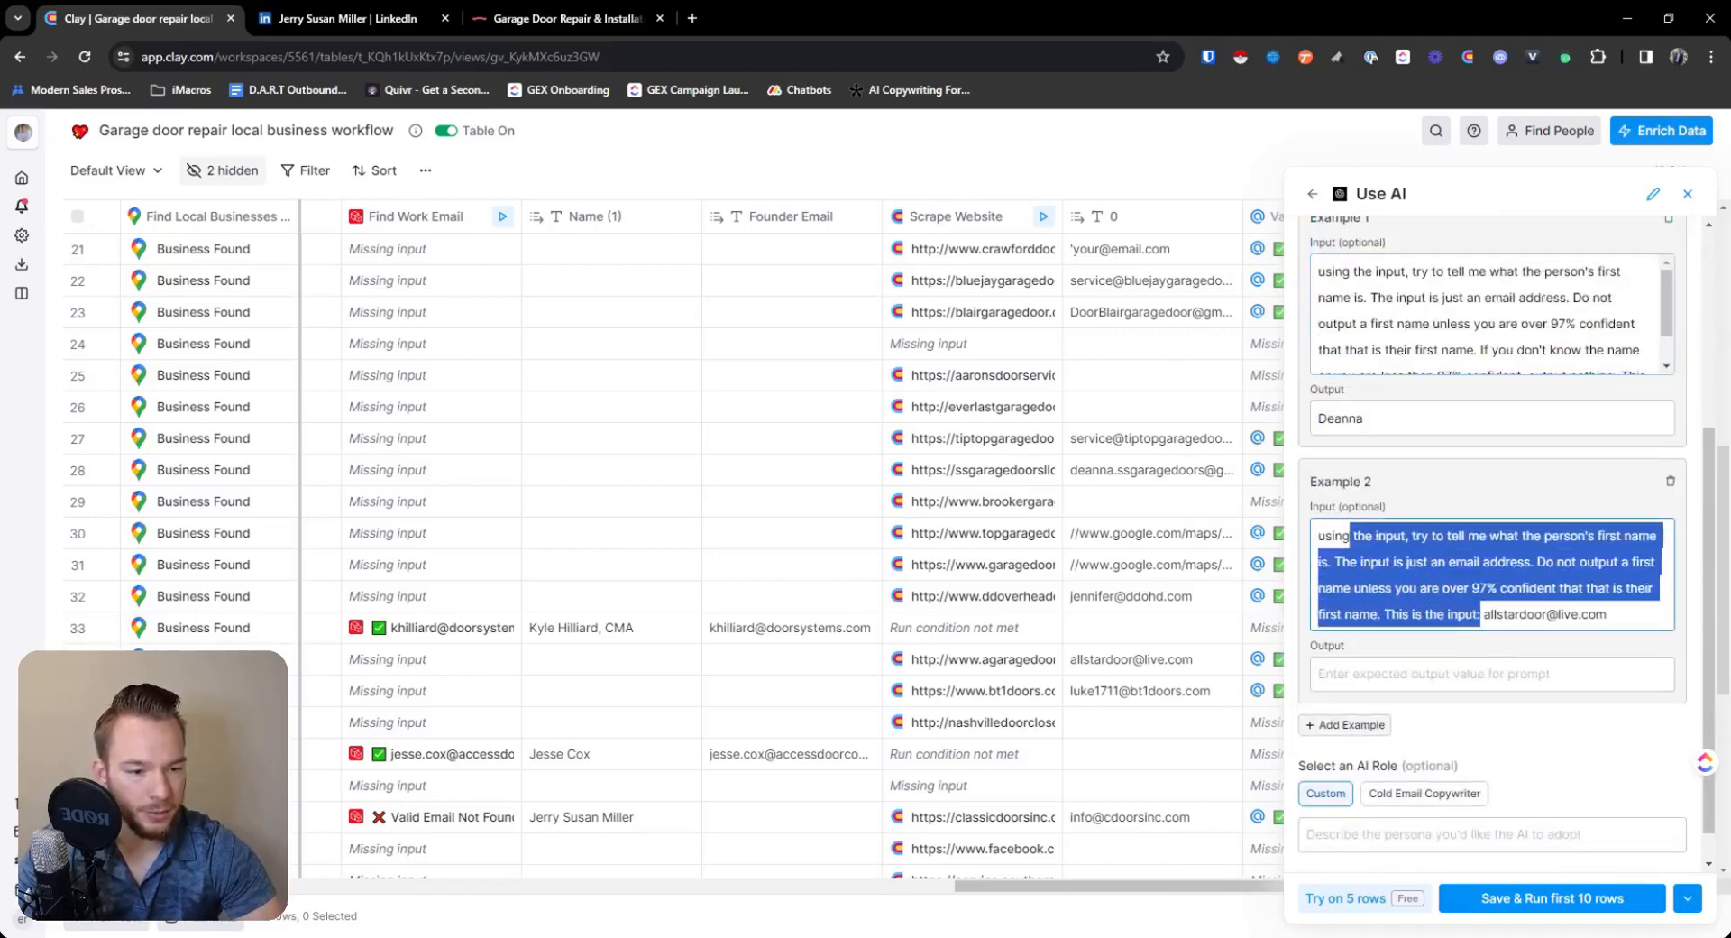
pyautogui.hotkey('ctrl', 'v')
pyautogui.scroll(-2, 1411, 622)
pyautogui.click(1409, 631)
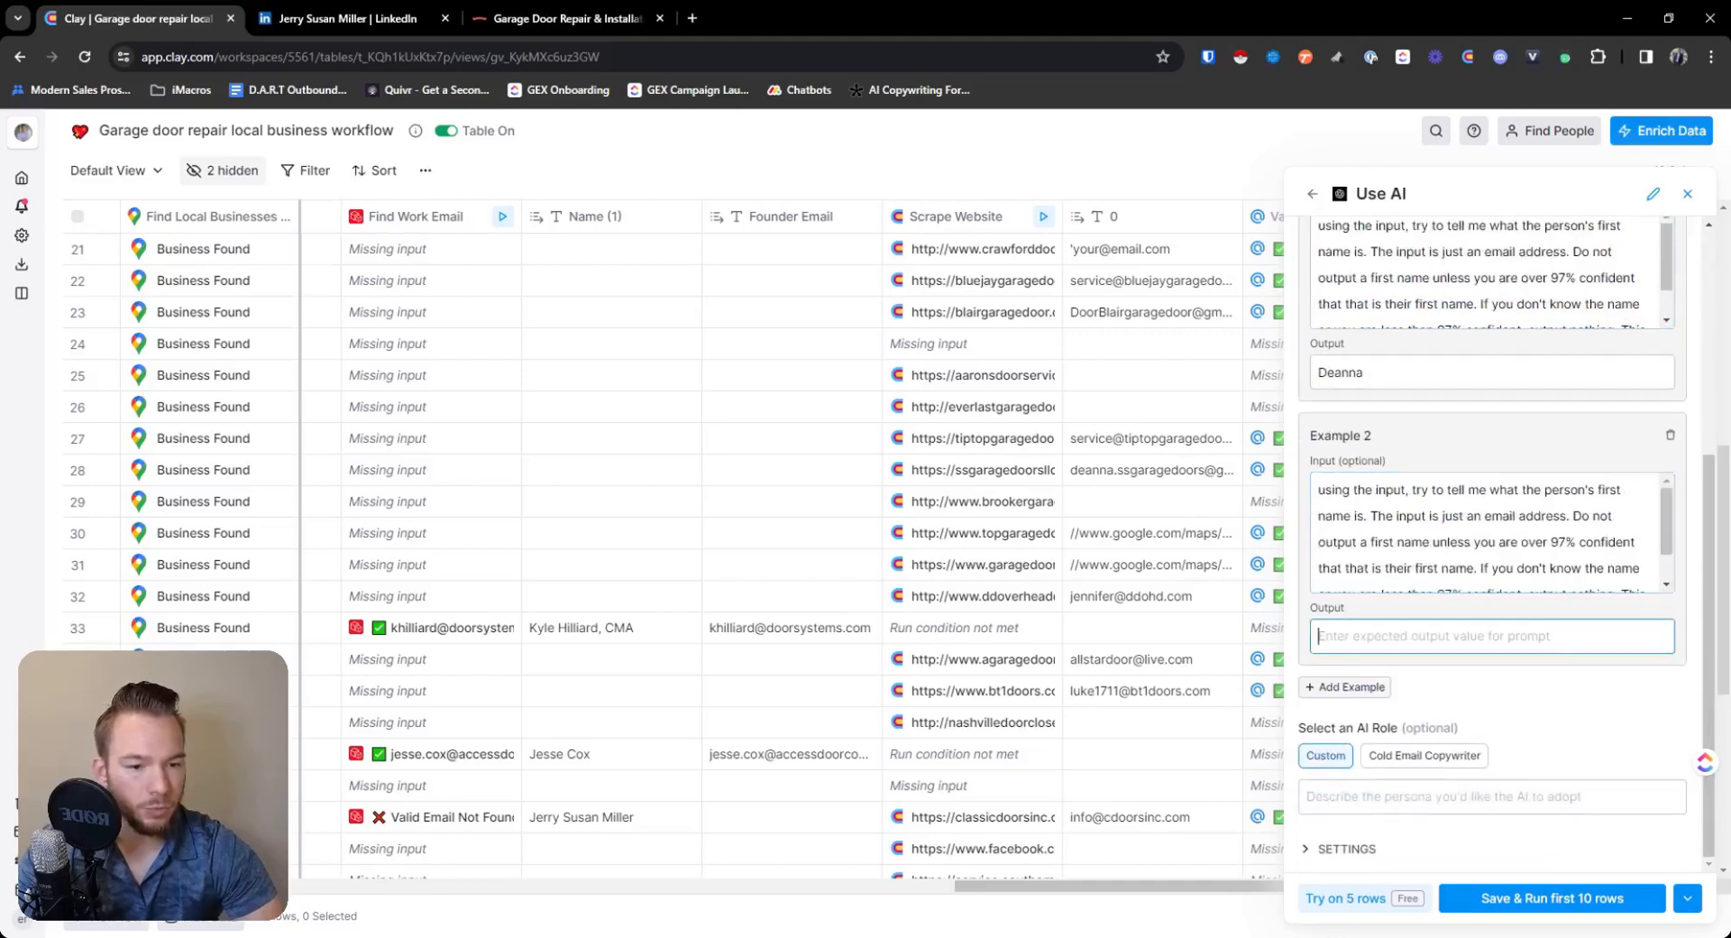
# Add a third example to the AI prompt and copy Example 2's full input text into its input.
pyautogui.click(1357, 687)
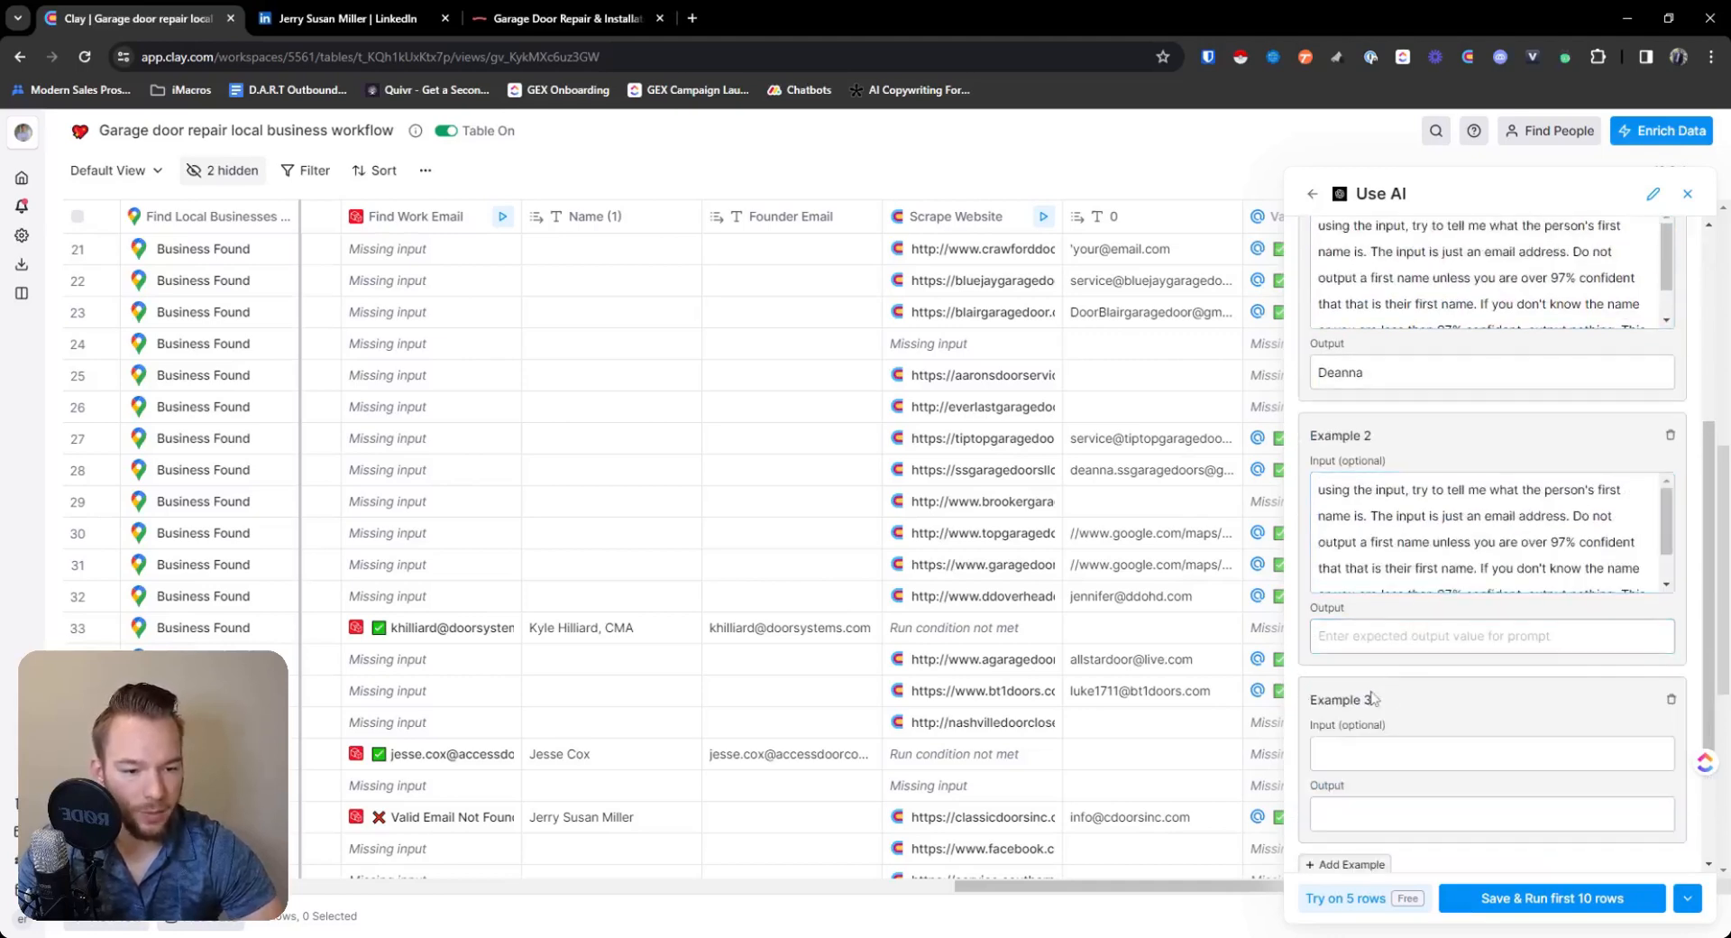
pyautogui.scroll(-2, 1488, 685)
pyautogui.scroll(-5, 1163, 561)
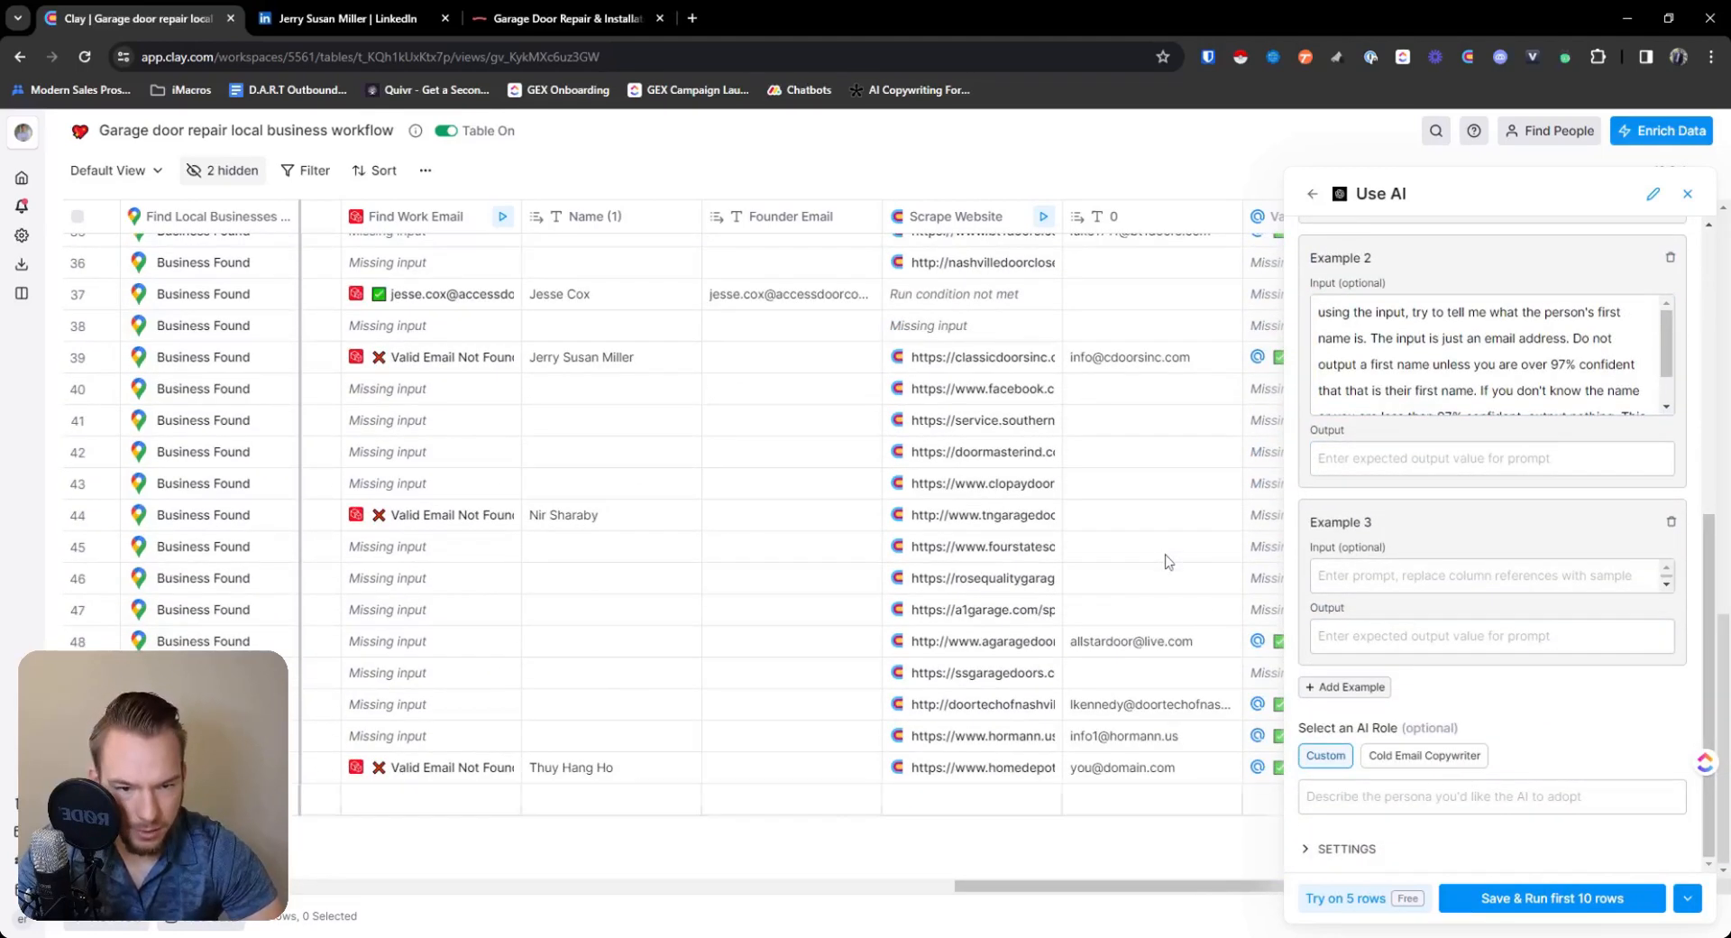
pyautogui.click(1109, 711)
pyautogui.doubleClick(1109, 712)
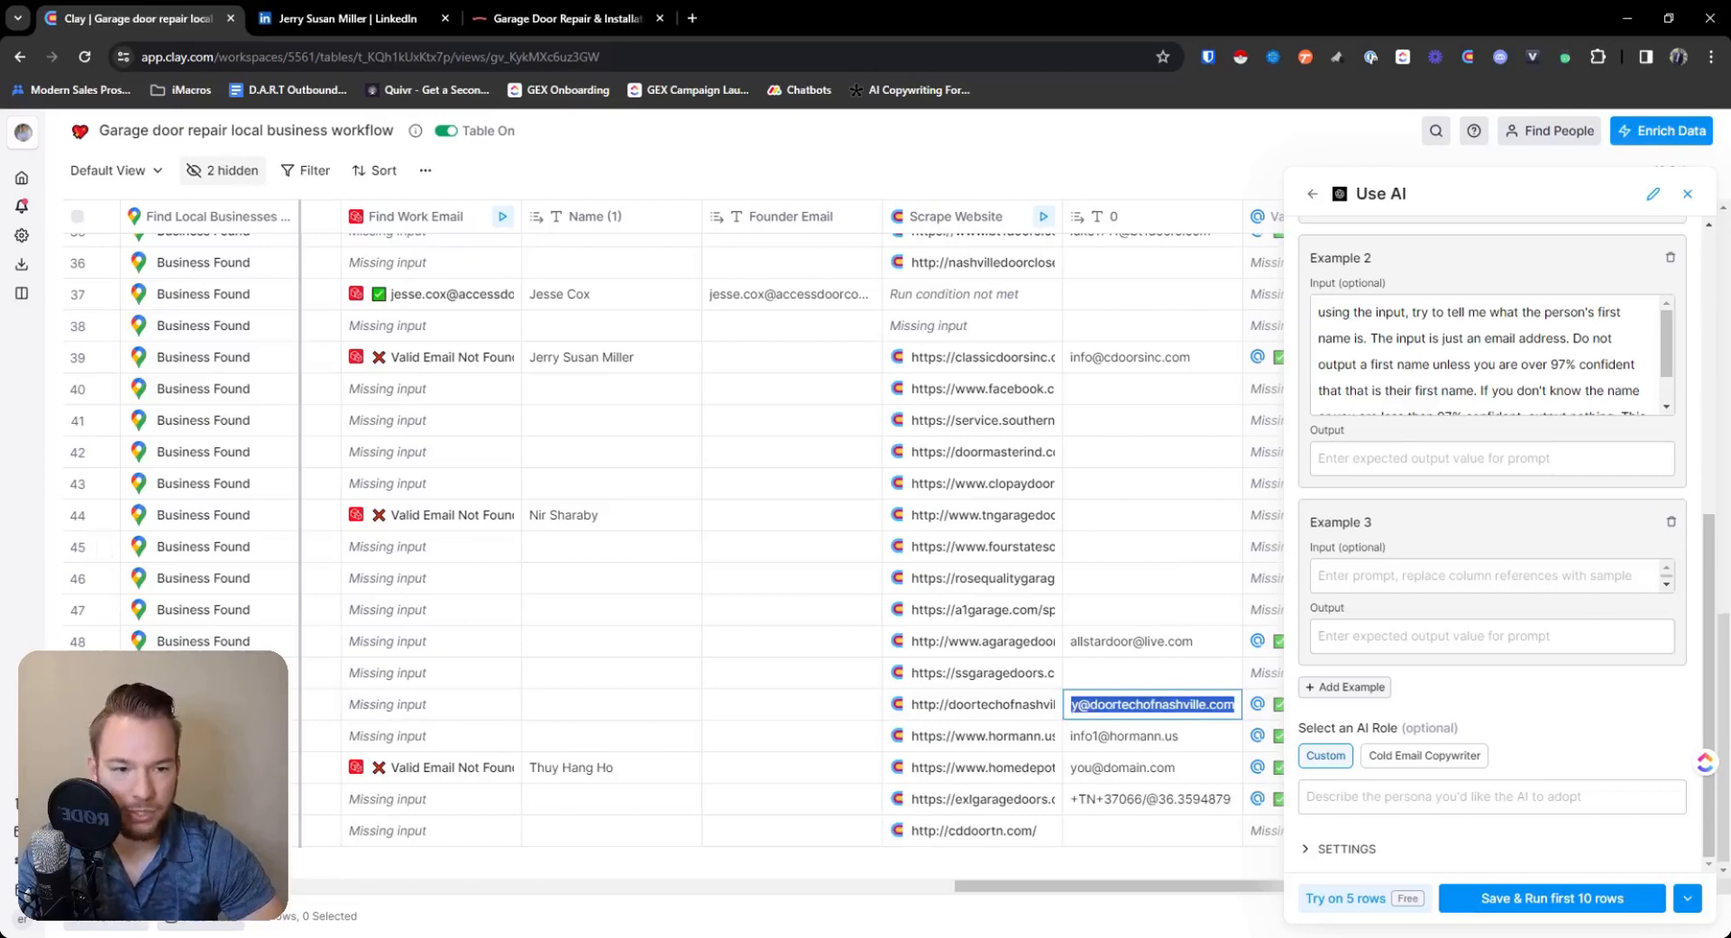
pyautogui.click(1478, 393)
pyautogui.moveTo(1453, 445); pyautogui.dragTo(1311, 319)
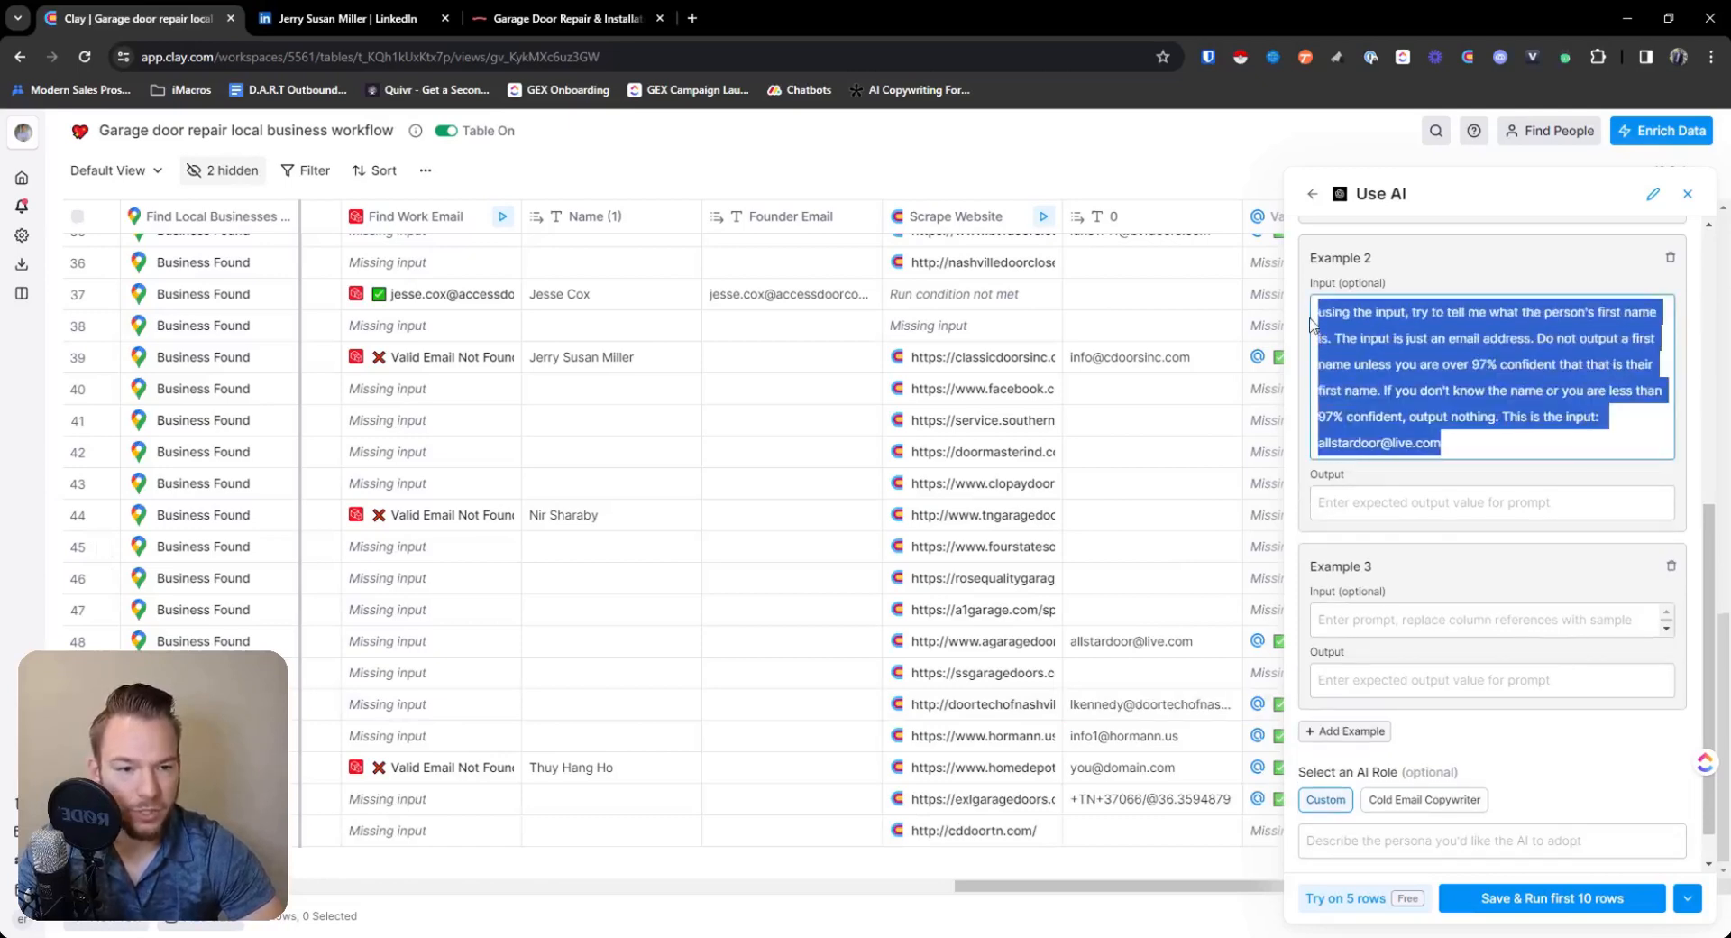
pyautogui.click(1478, 620)
pyautogui.hotkey('ctrl', 'v')
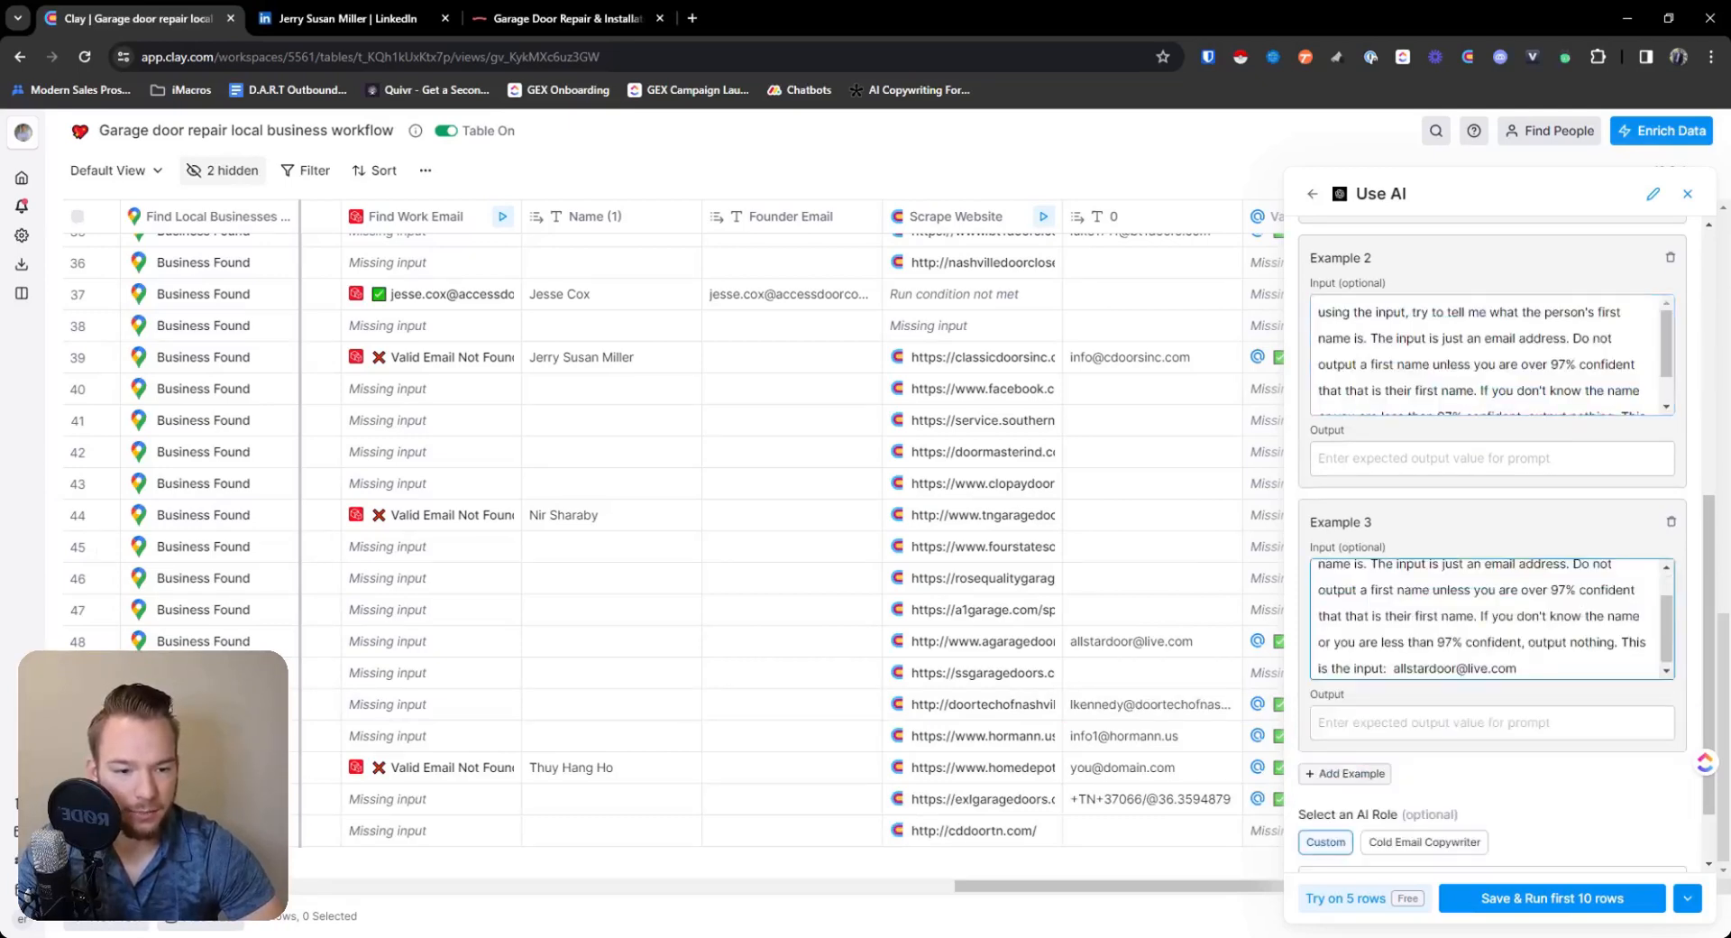
# Replace the sample email at the end of Example 3's input with the scraped address from the doortechofnashville row.
pyautogui.moveTo(1518, 669); pyautogui.dragTo(1394, 669)
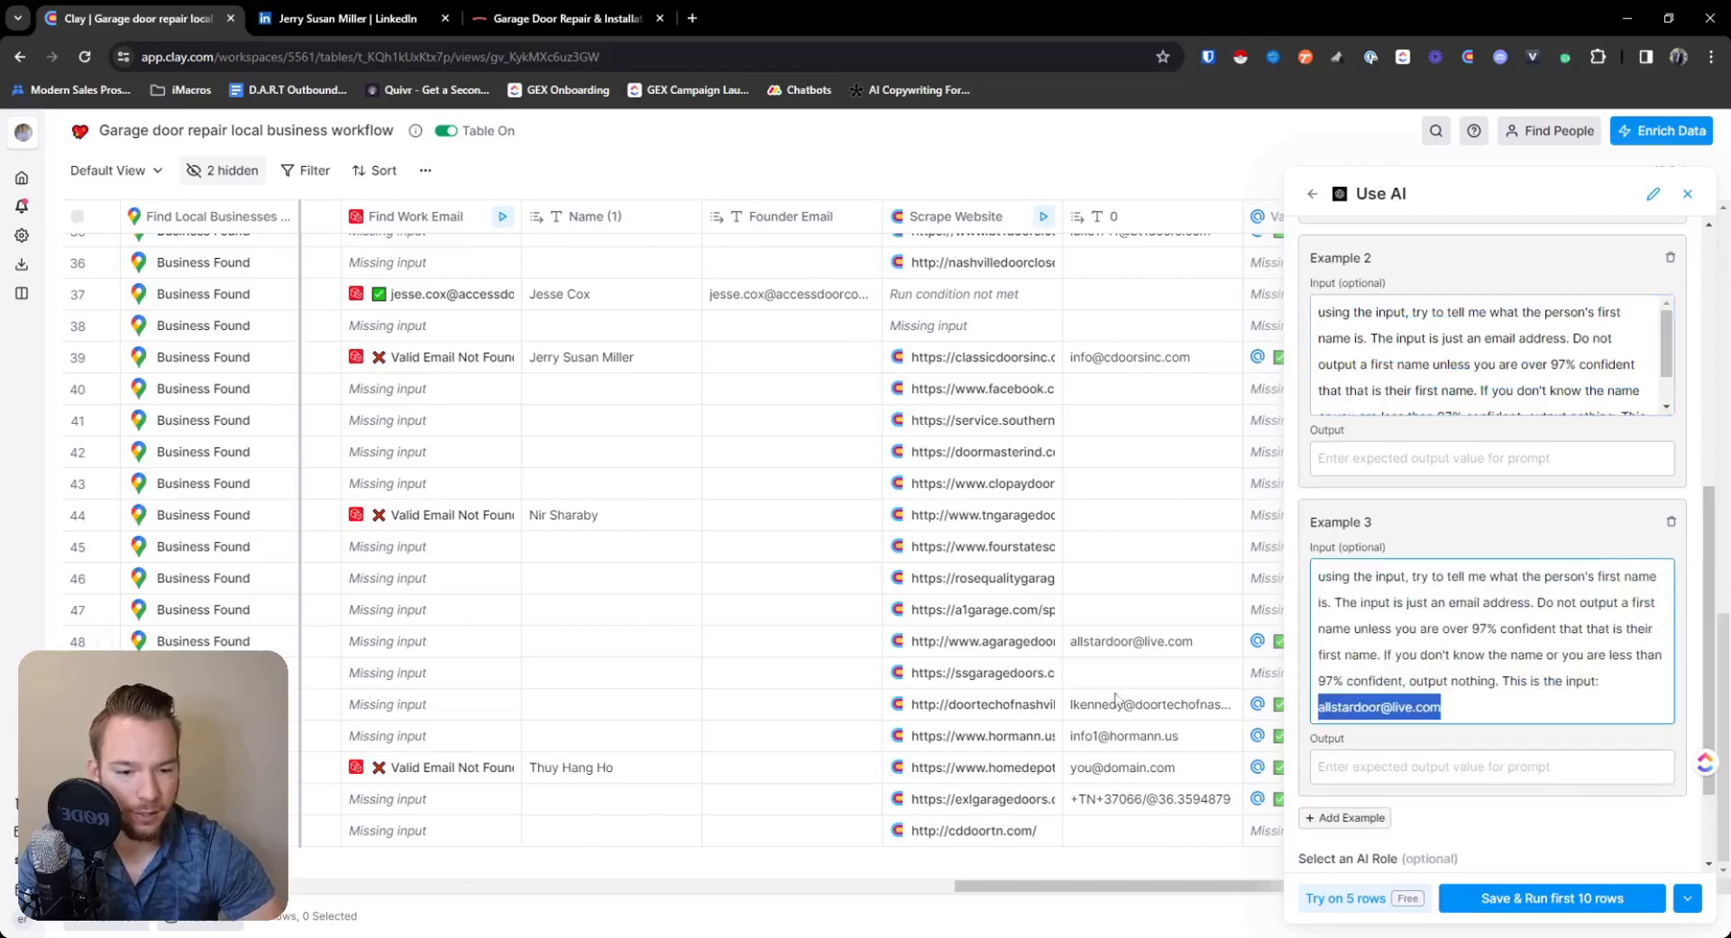
pyautogui.doubleClick(1115, 701)
pyautogui.hotkey('ctrl', 'c')
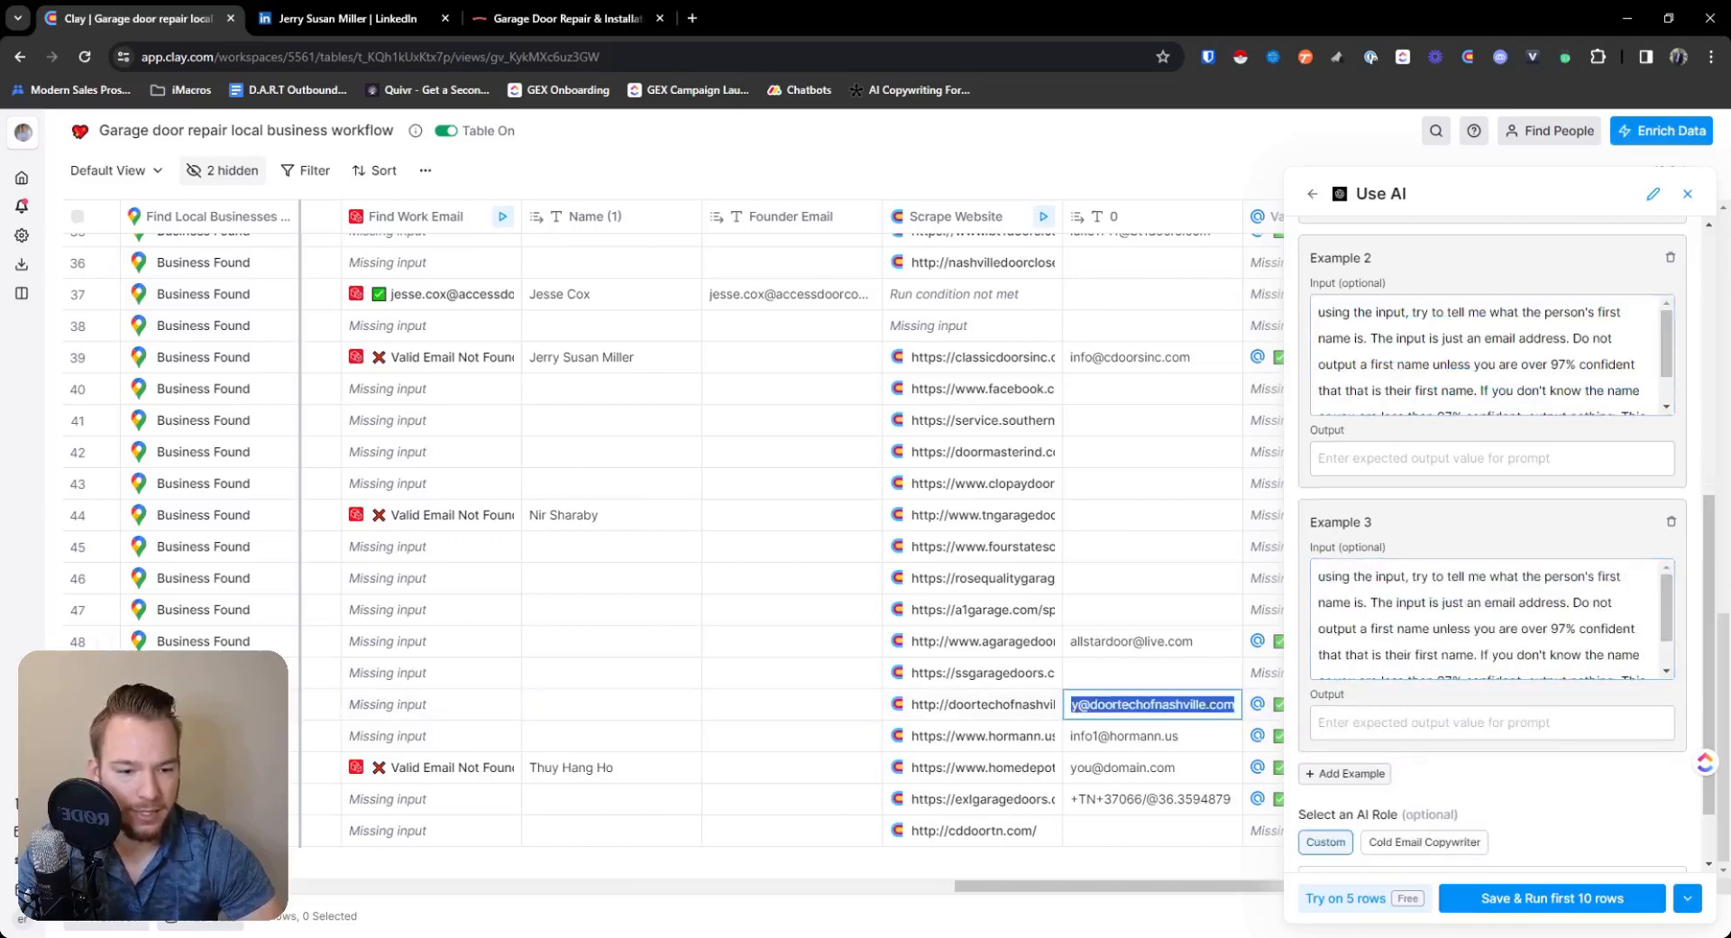
pyautogui.click(1460, 662)
pyautogui.moveTo(1454, 710); pyautogui.dragTo(1313, 720)
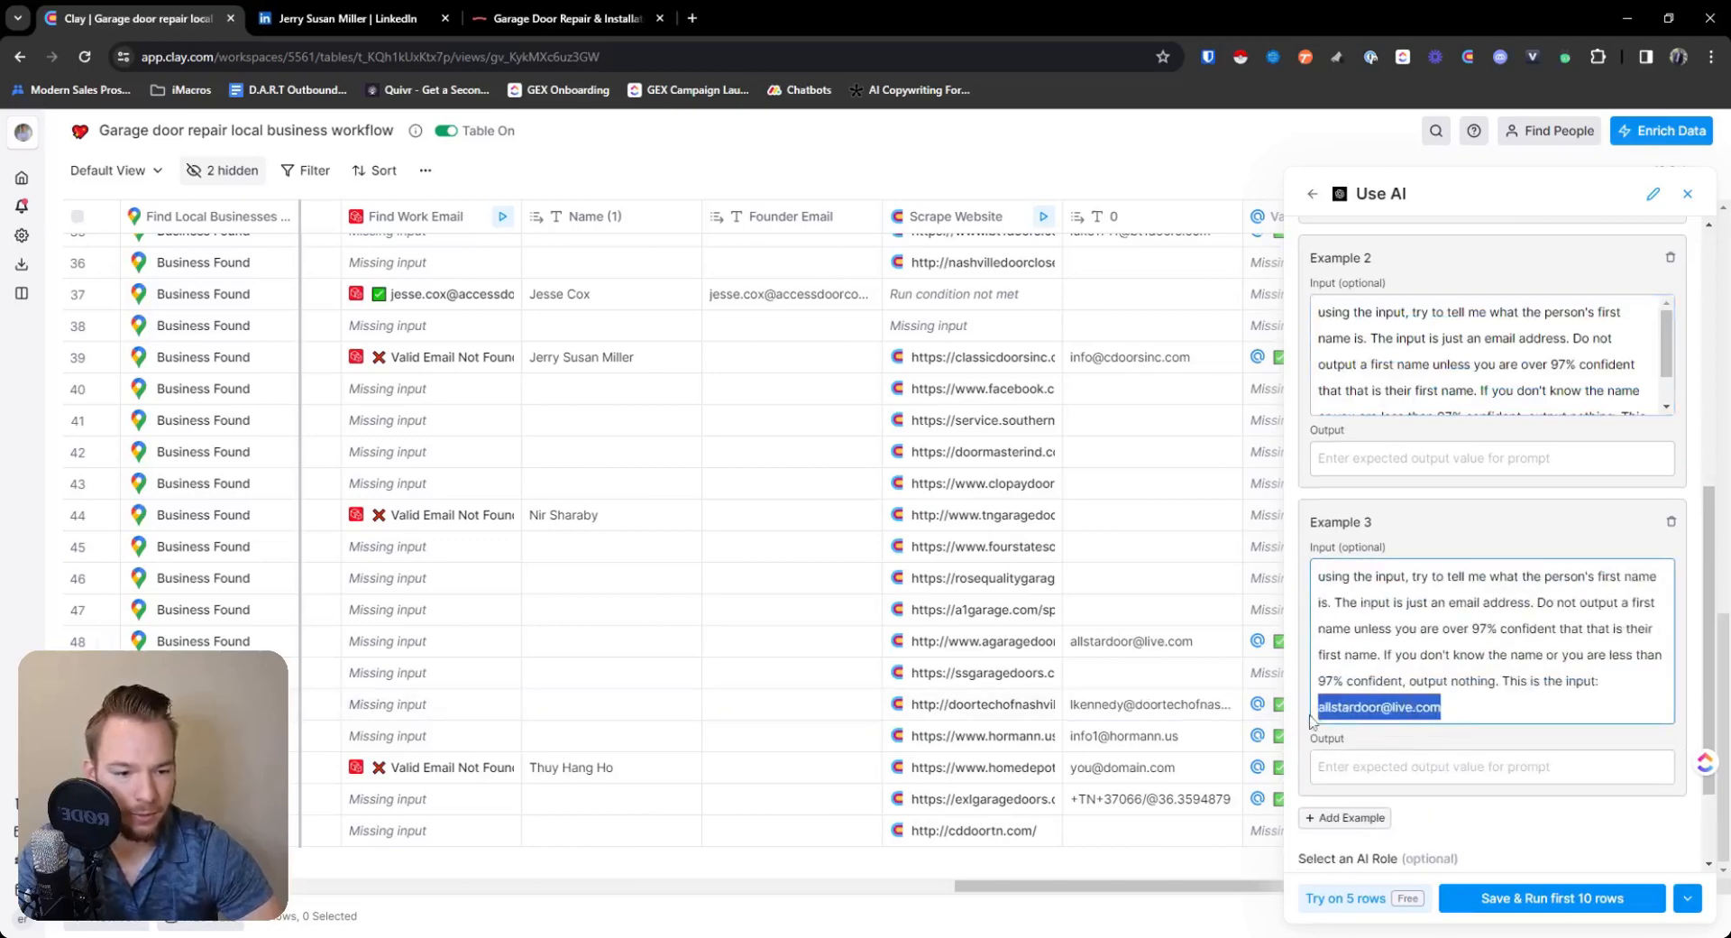
pyautogui.hotkey('ctrl', 'v')
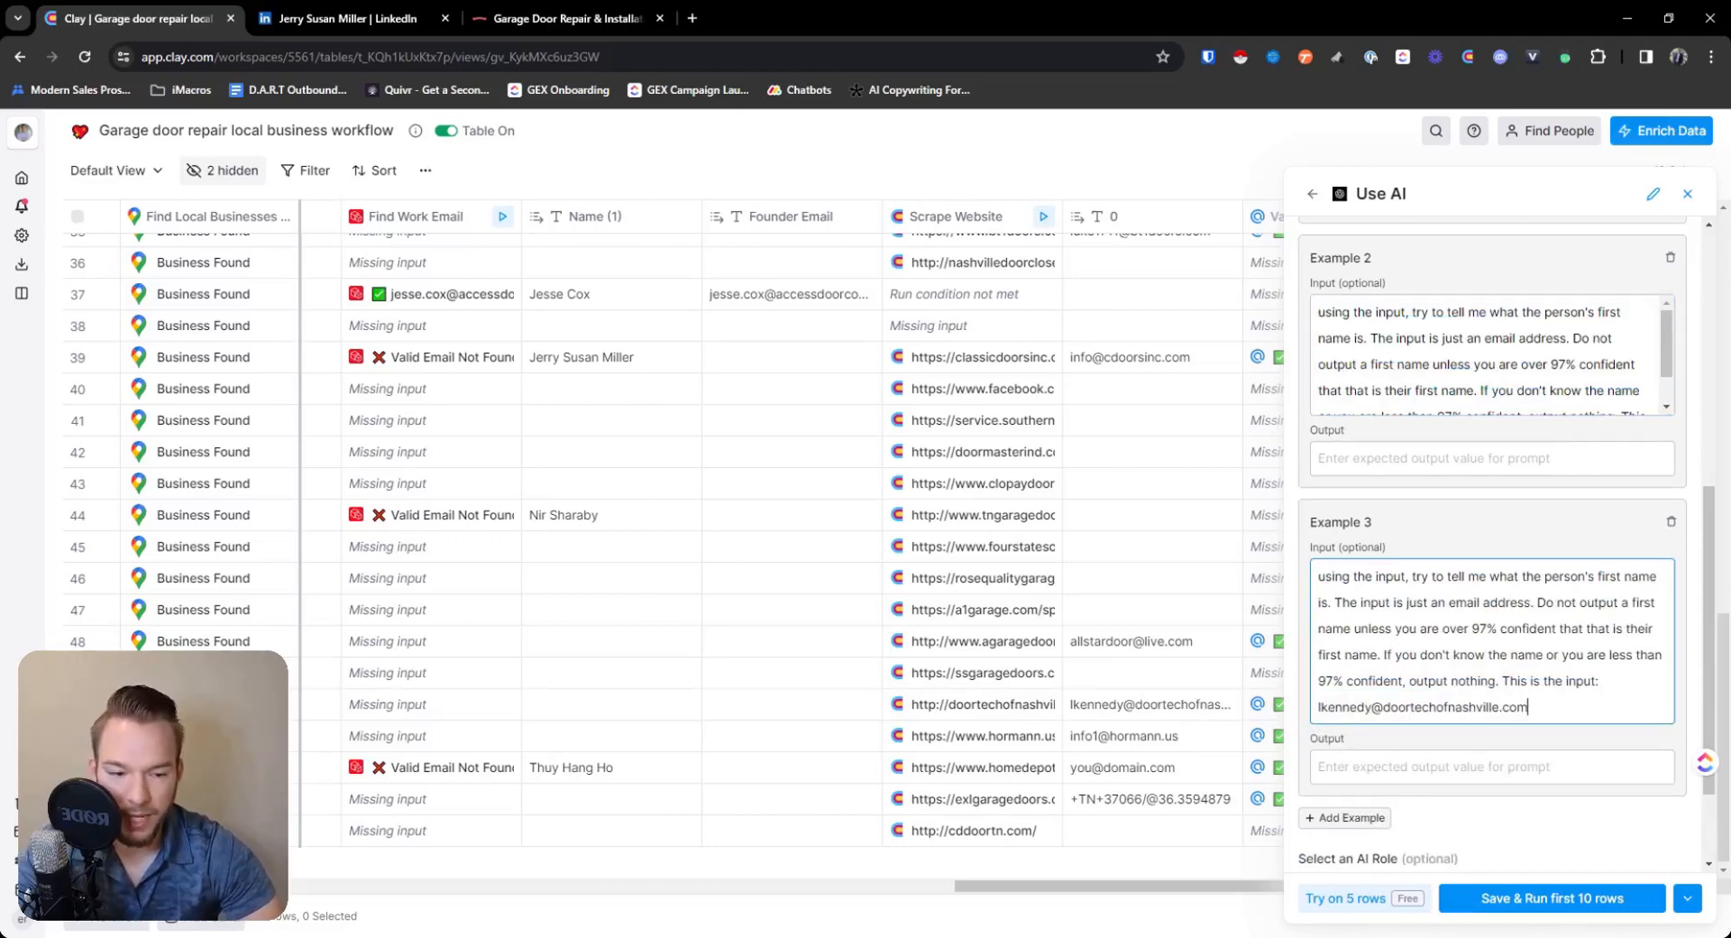
pyautogui.click(1319, 706)
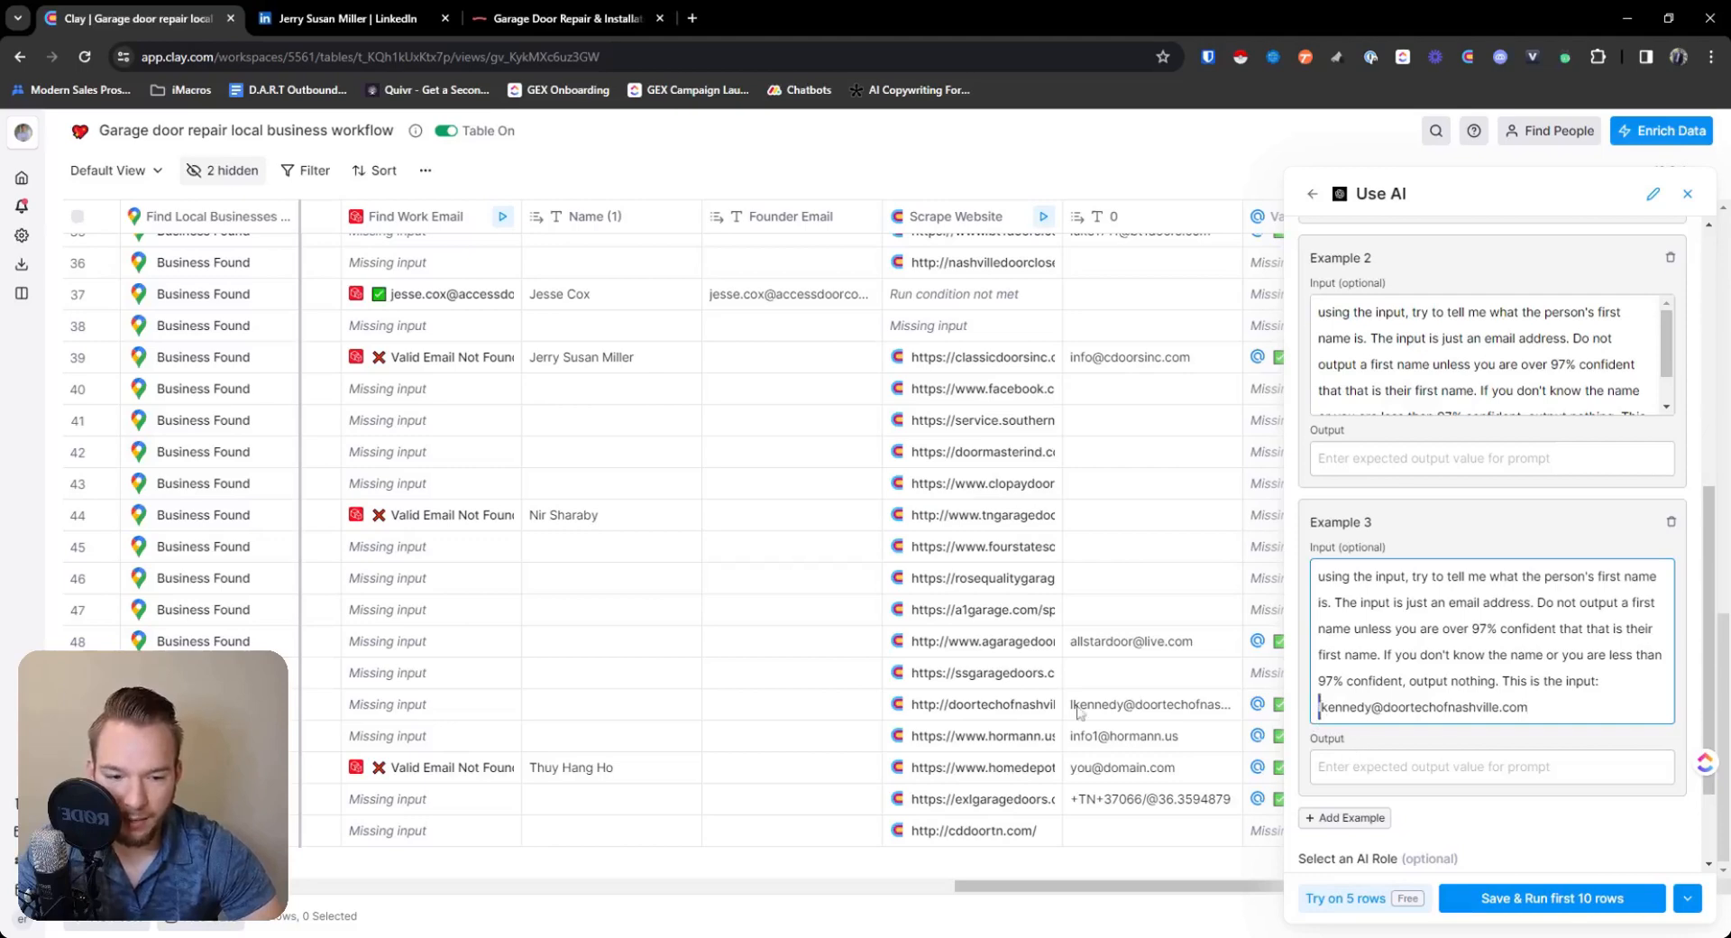
pyautogui.scroll(-1, 1082, 712)
pyautogui.click(1121, 711)
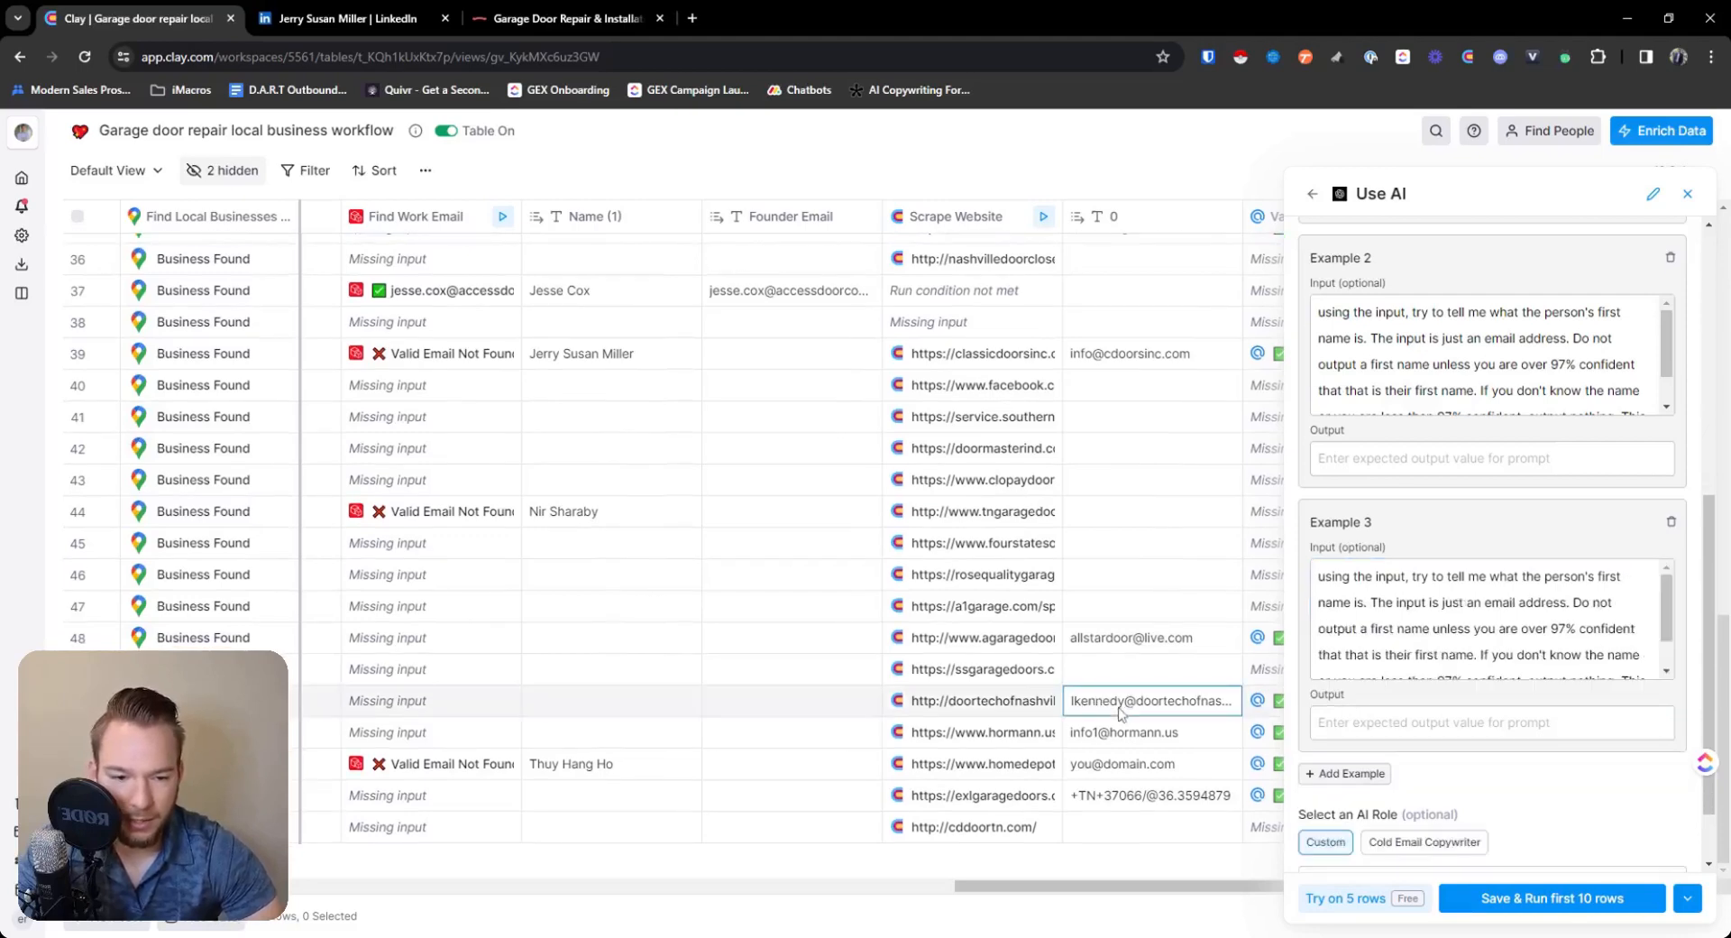
# Copy the scraped email from the bt1doors row, then add a fourth example with Example 3's prompt text as its input.
pyautogui.scroll(5, 1120, 711)
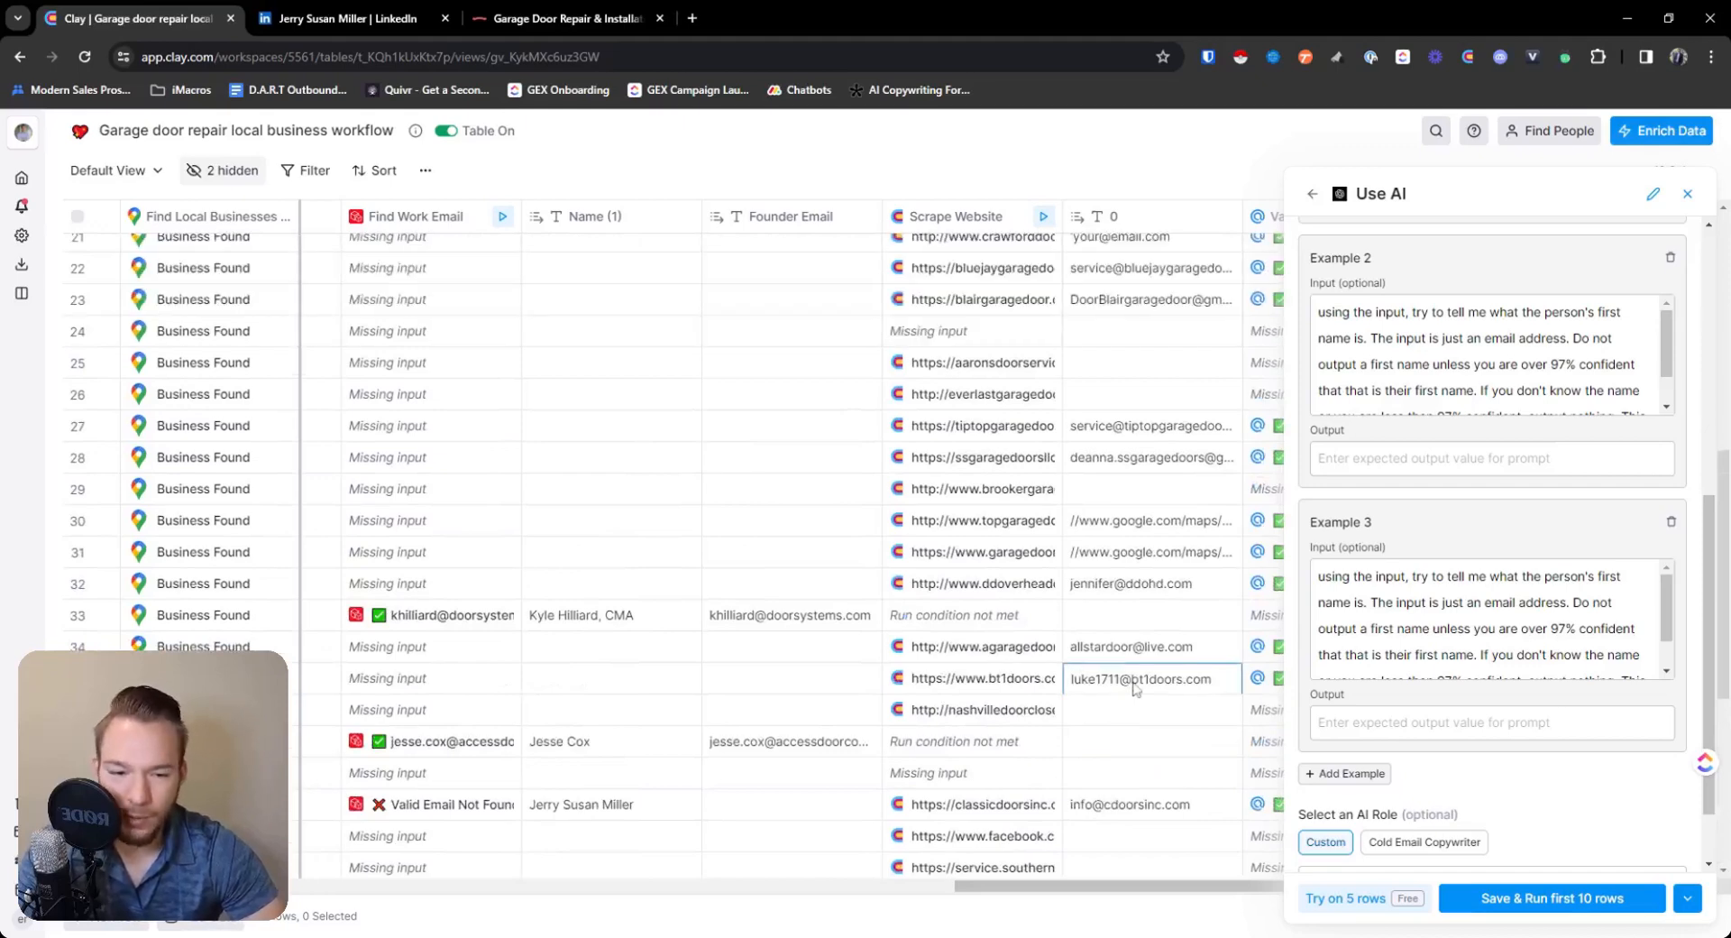
pyautogui.doubleClick(1135, 687)
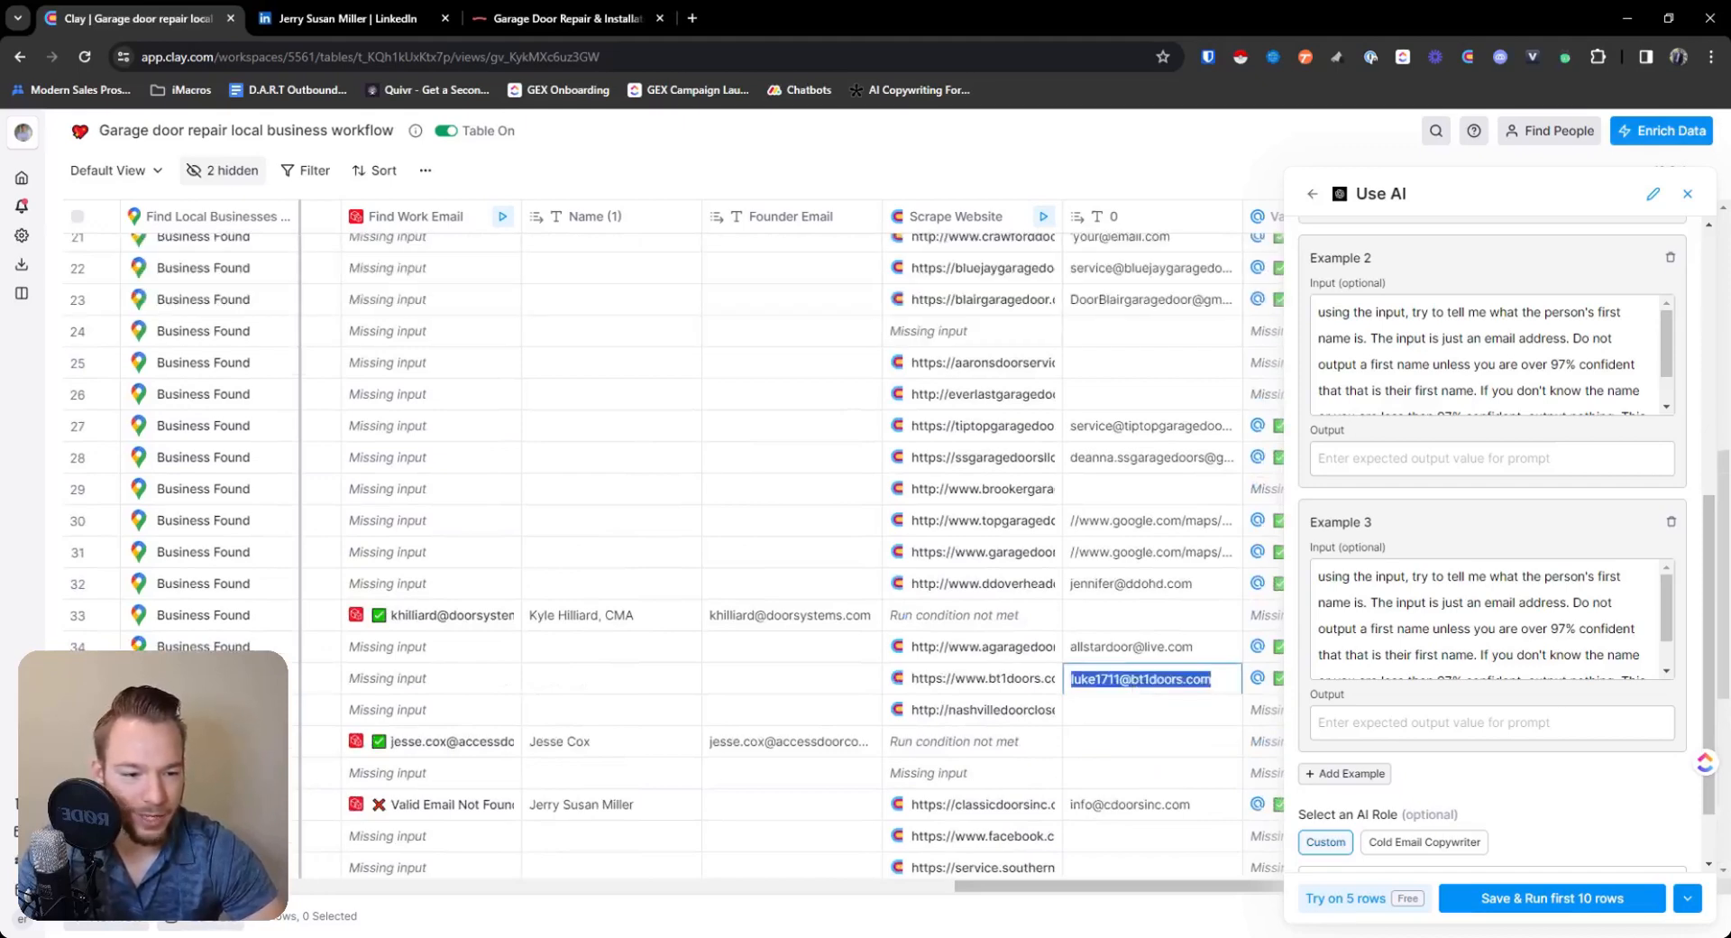
pyautogui.click(1478, 636)
pyautogui.moveTo(1537, 709); pyautogui.dragTo(1309, 586)
pyautogui.hotkey('ctrl', 'c')
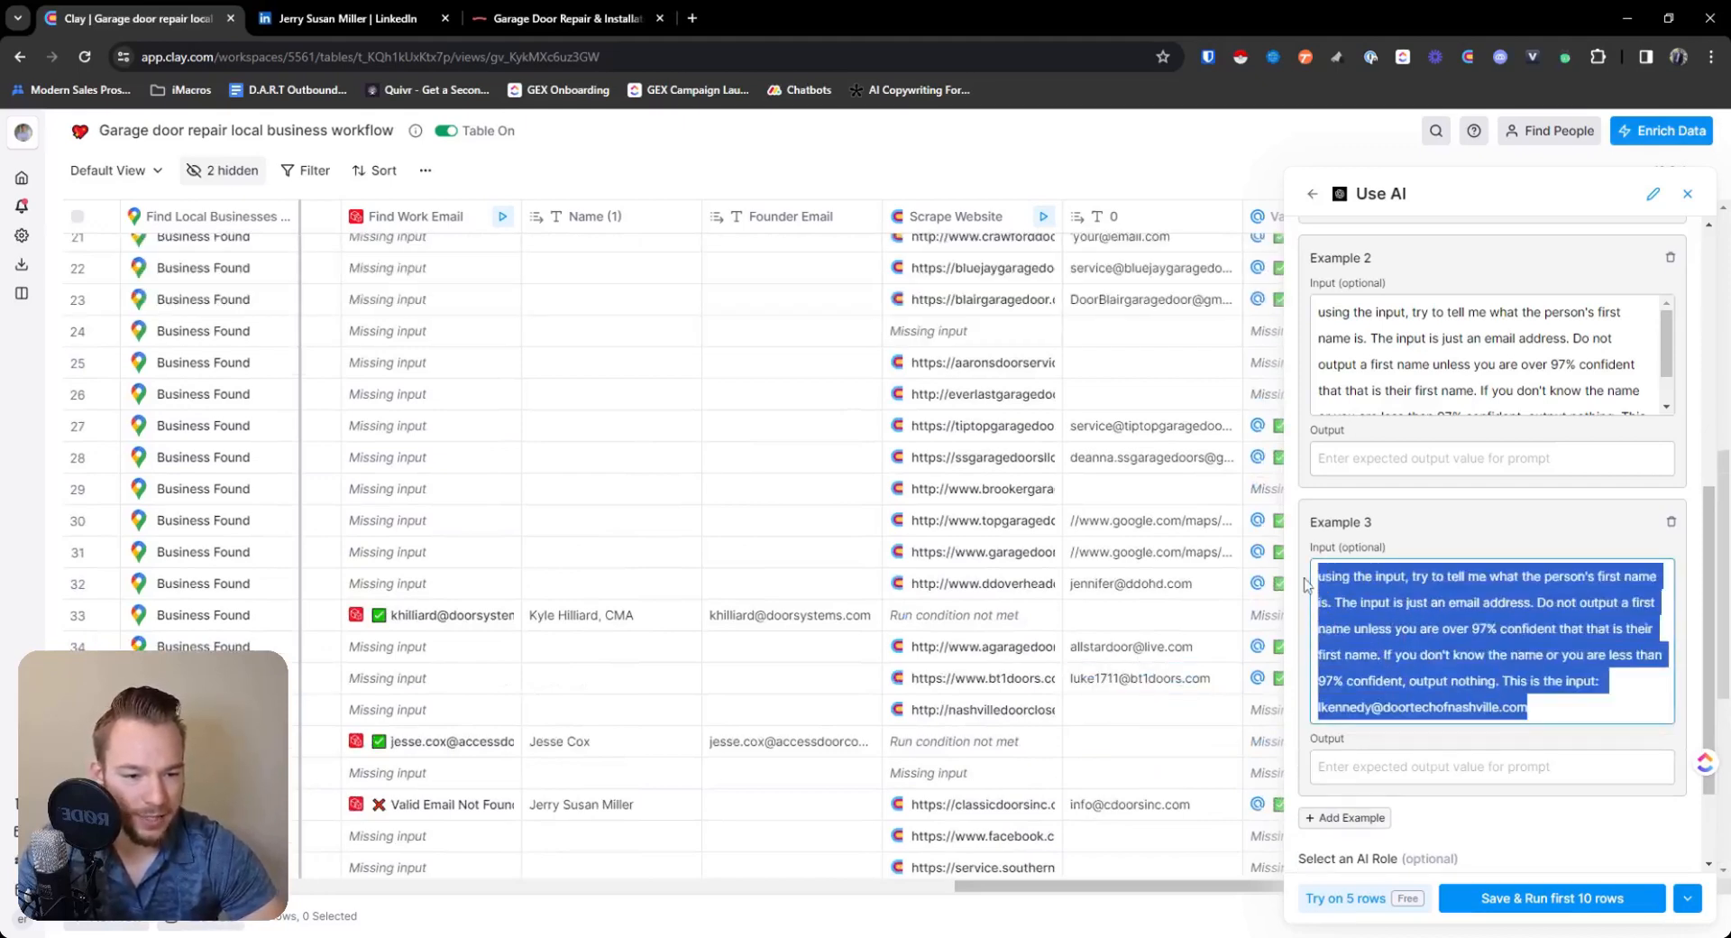
pyautogui.scroll(-1, 1309, 586)
pyautogui.scroll(-1, 1396, 660)
pyautogui.click(1362, 692)
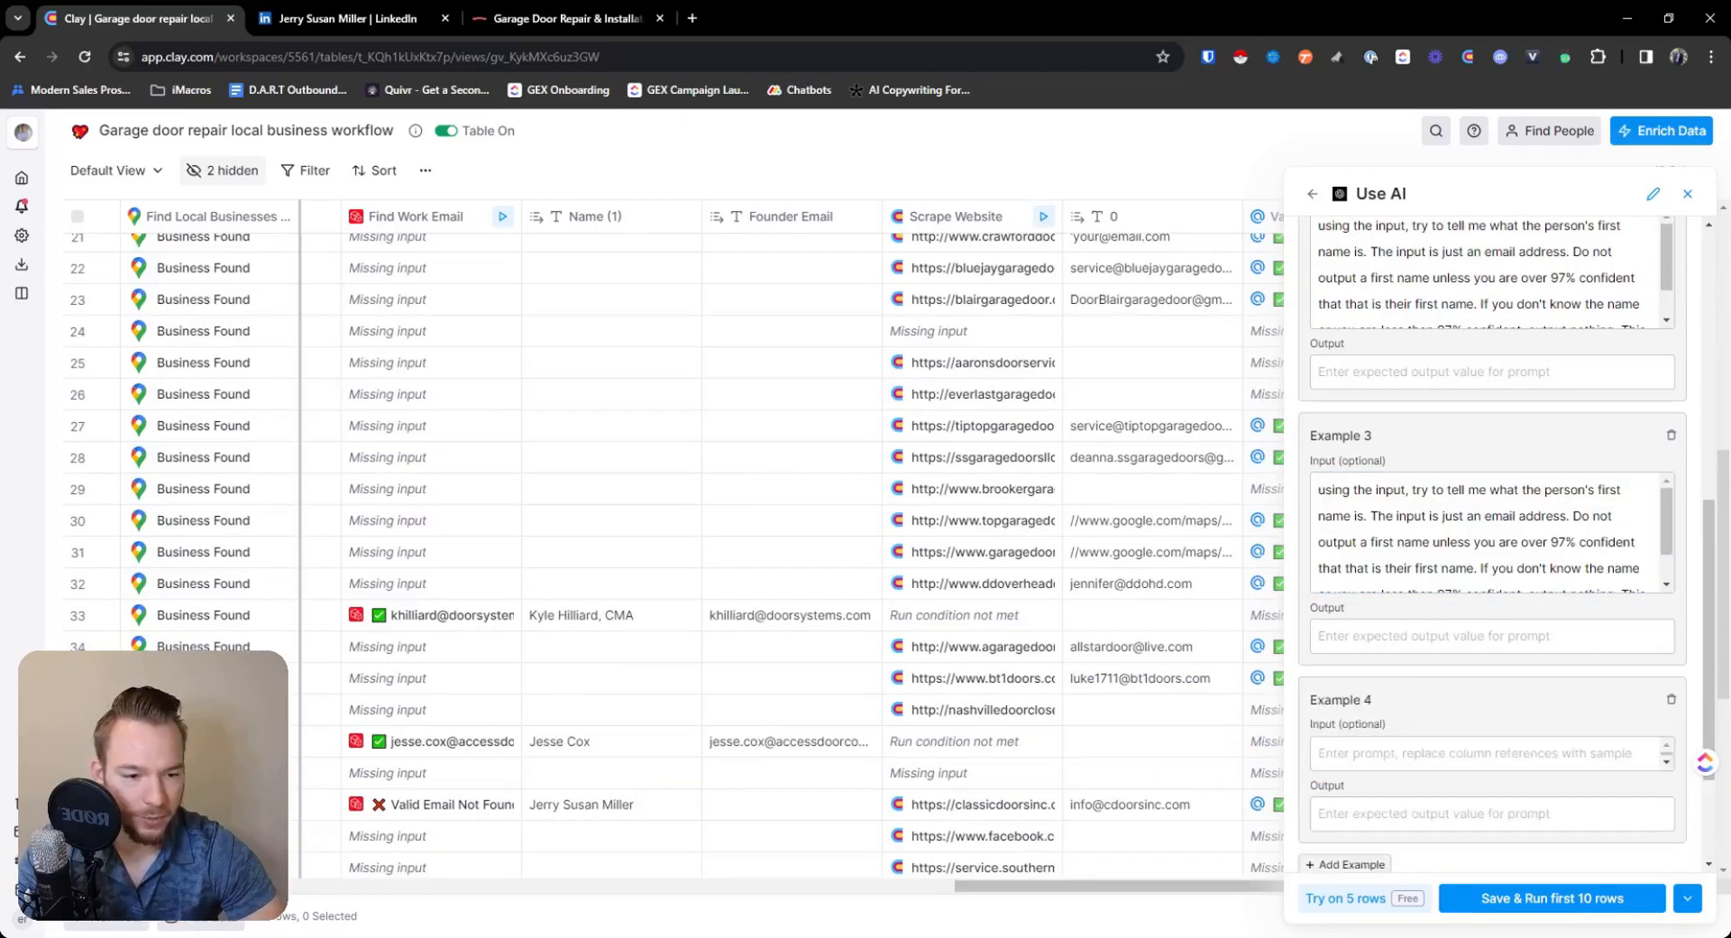
pyautogui.click(1388, 754)
pyautogui.hotkey('ctrl', 'v')
# Replace the email in Example 4's input with the bt1doors address and enter that contact's first name as the expected output.
pyautogui.moveTo(1528, 576); pyautogui.dragTo(1319, 577)
pyautogui.press('BackSpace')
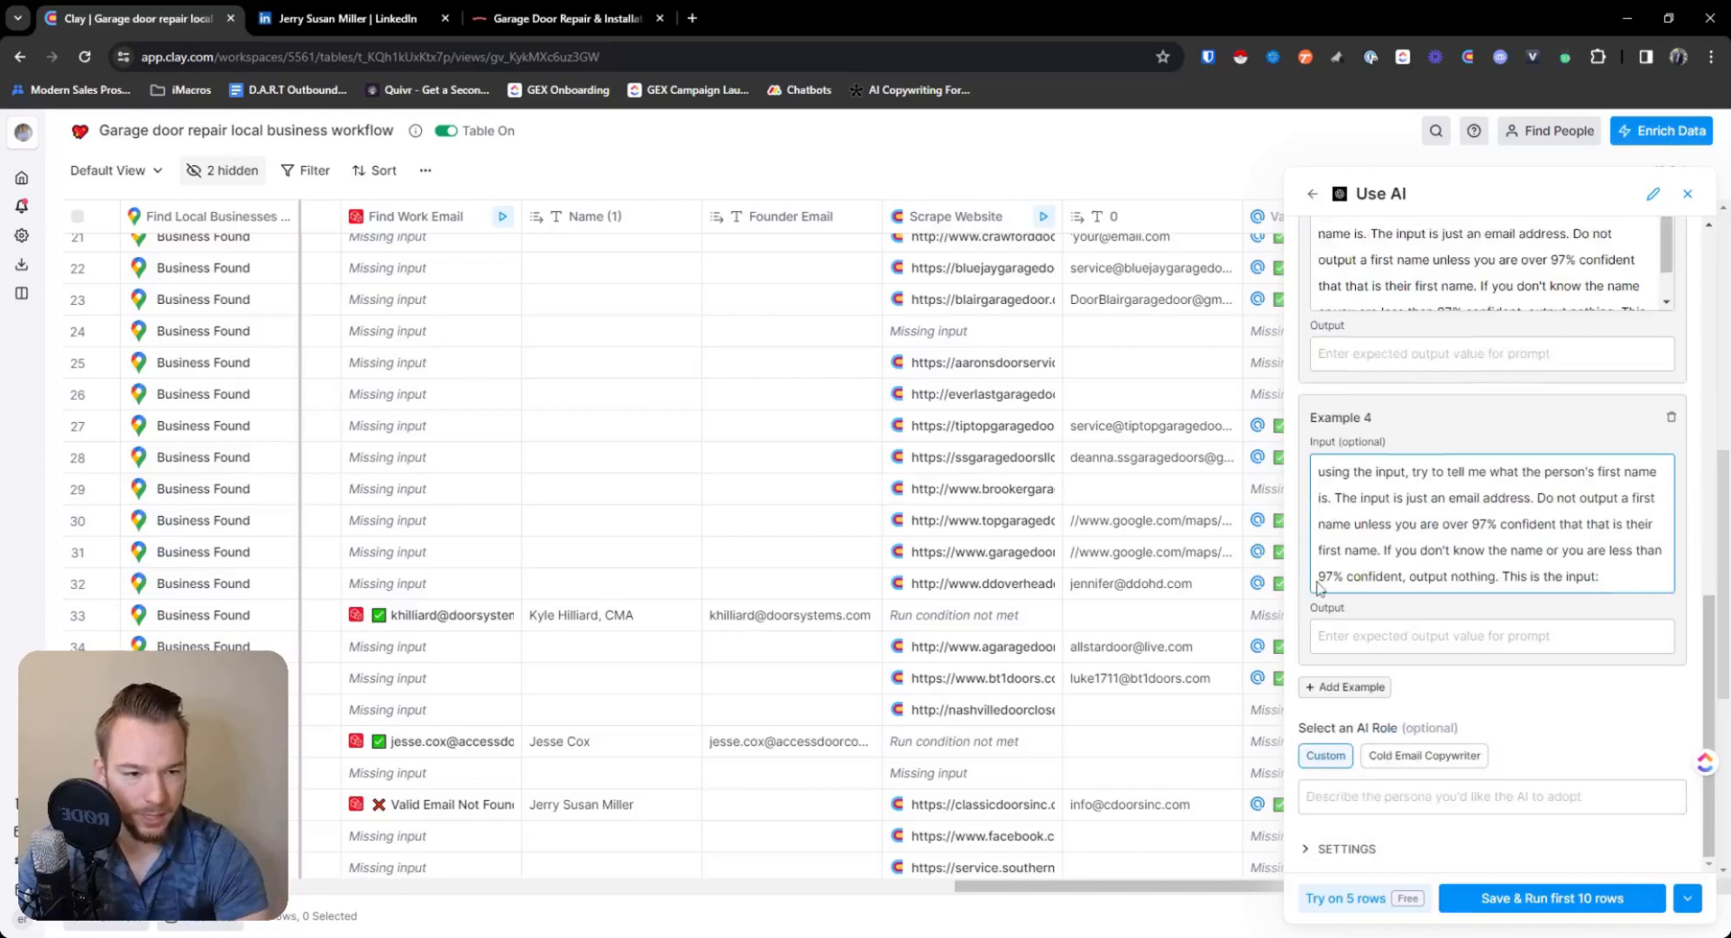
pyautogui.hotkey('ctrl', 'v')
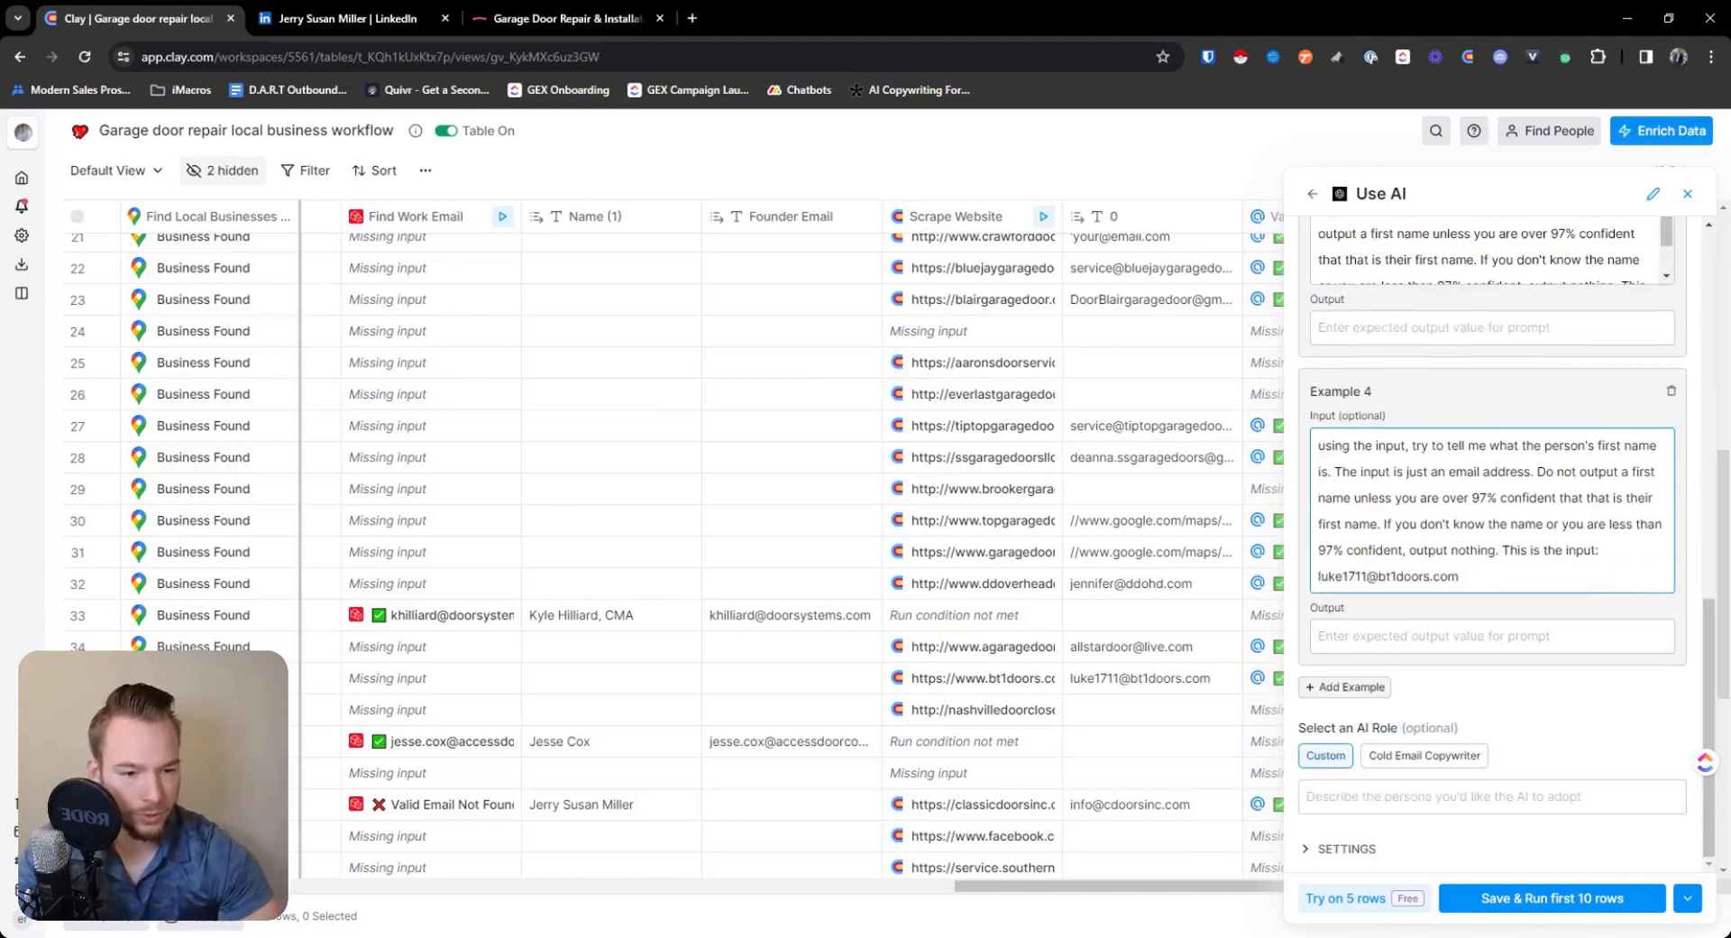
pyautogui.click(1433, 635)
pyautogui.write('Luke')
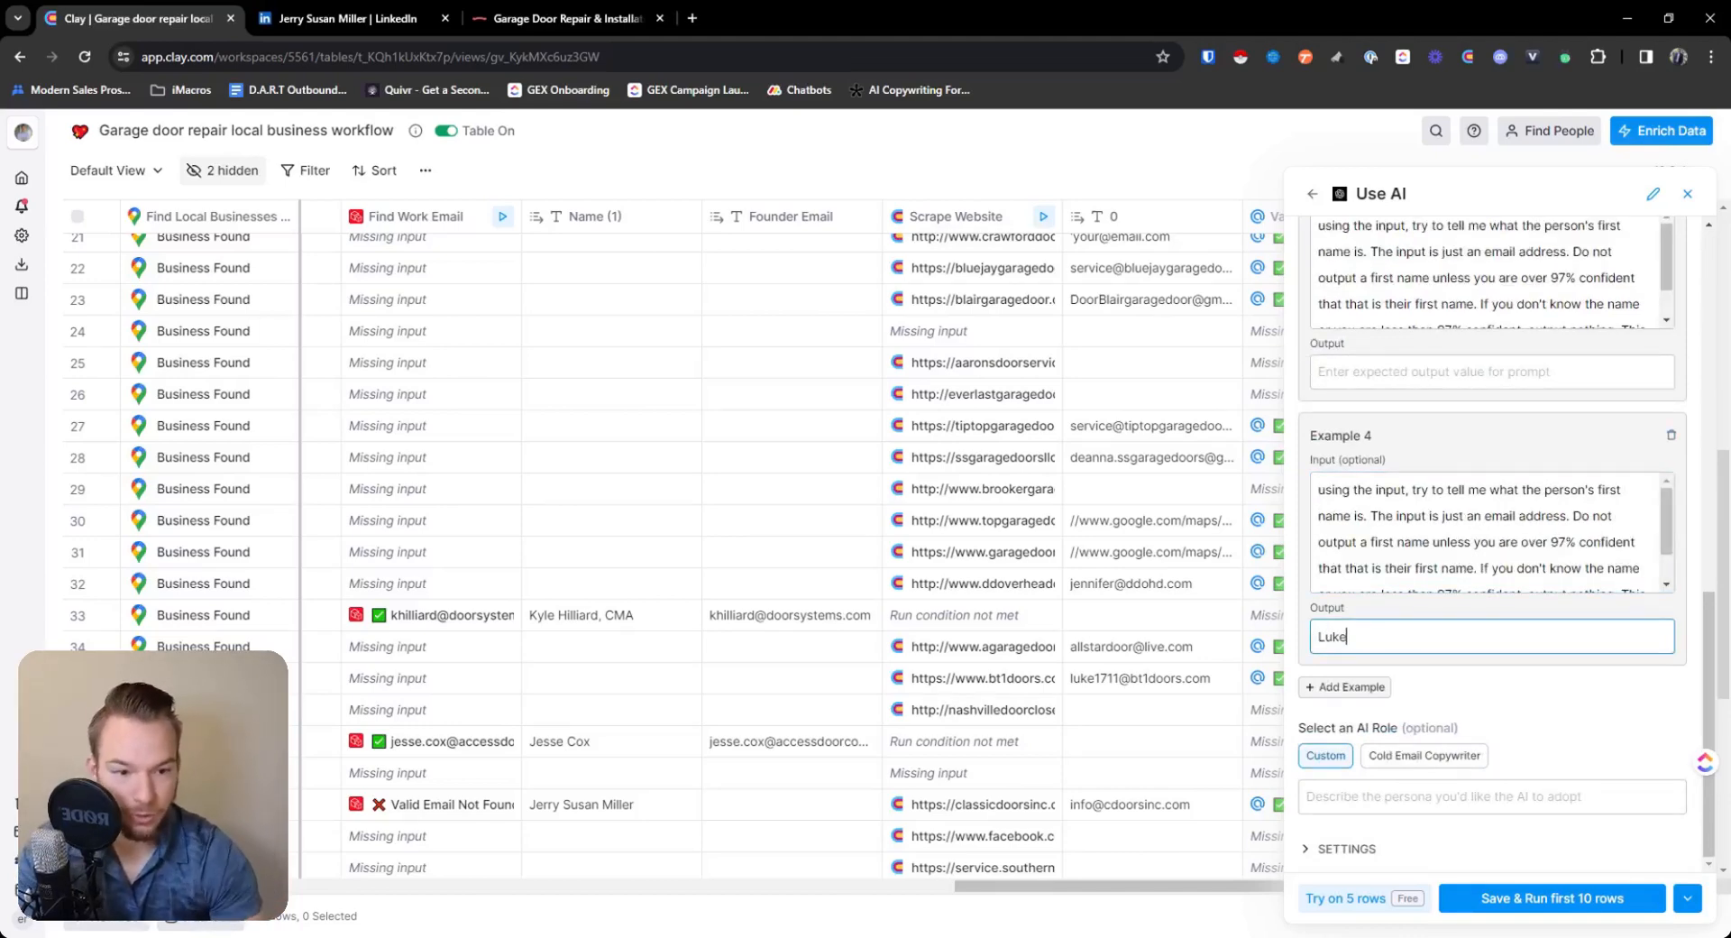
pyautogui.click(1404, 542)
pyautogui.scroll(-1, 1404, 541)
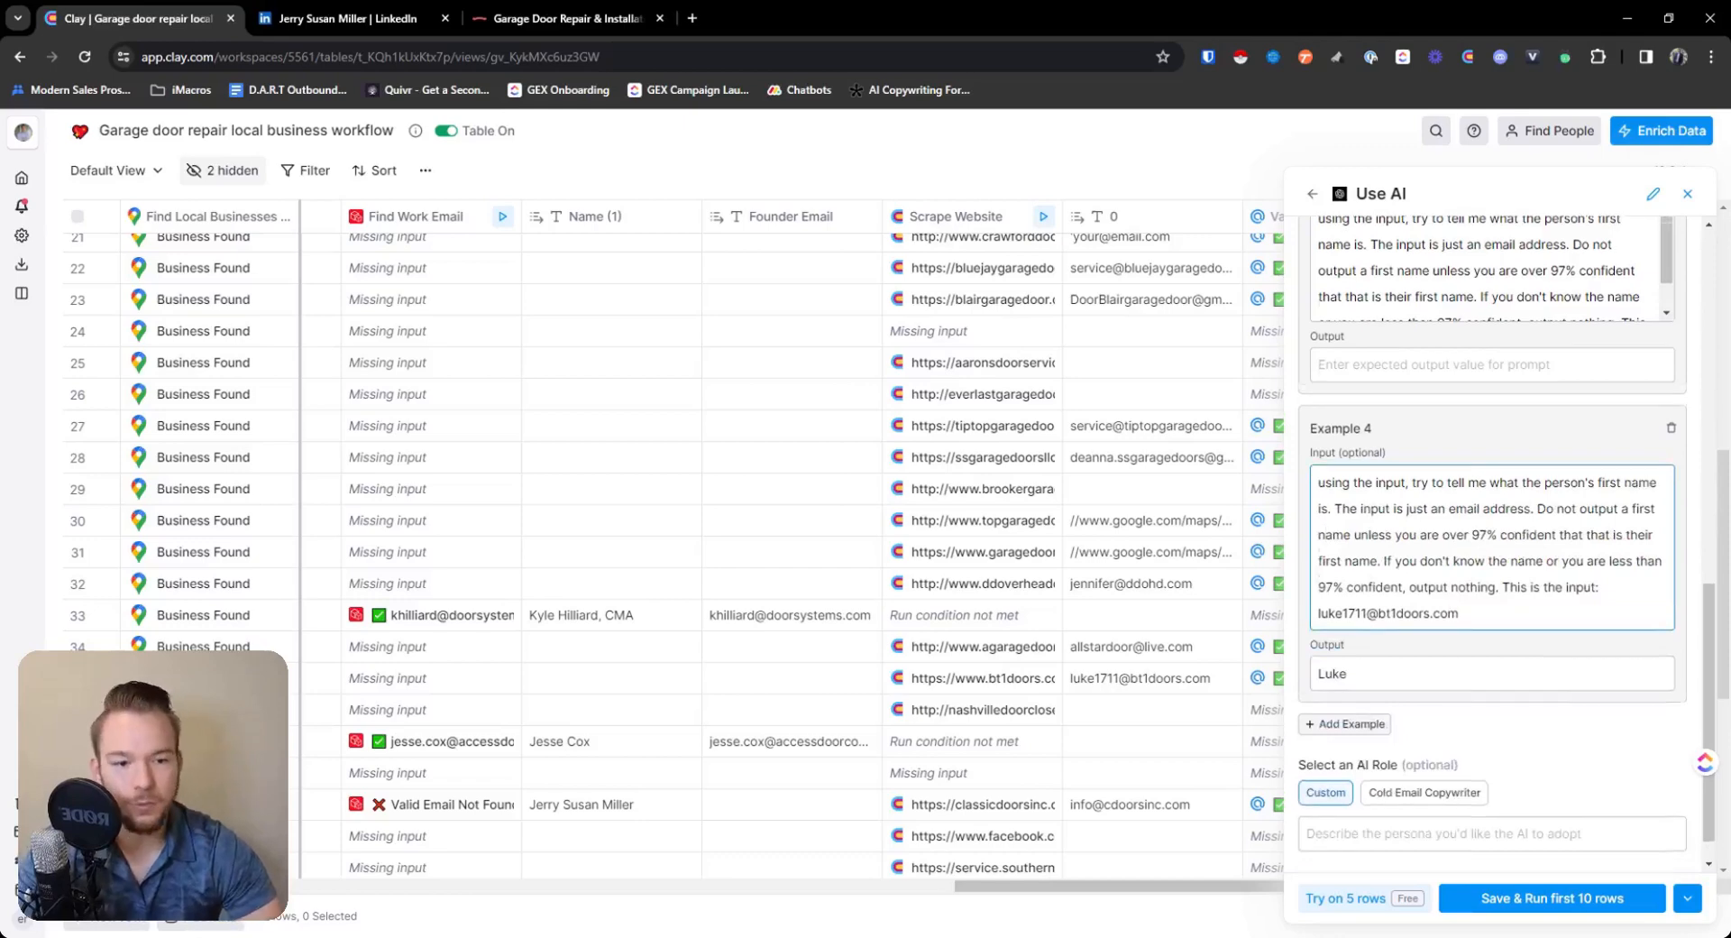
pyautogui.scroll(1, 1405, 541)
pyautogui.scroll(-1, 1404, 542)
# Expand the AI column's settings and set the model to gpt-3.5-turbo.
pyautogui.click(1359, 847)
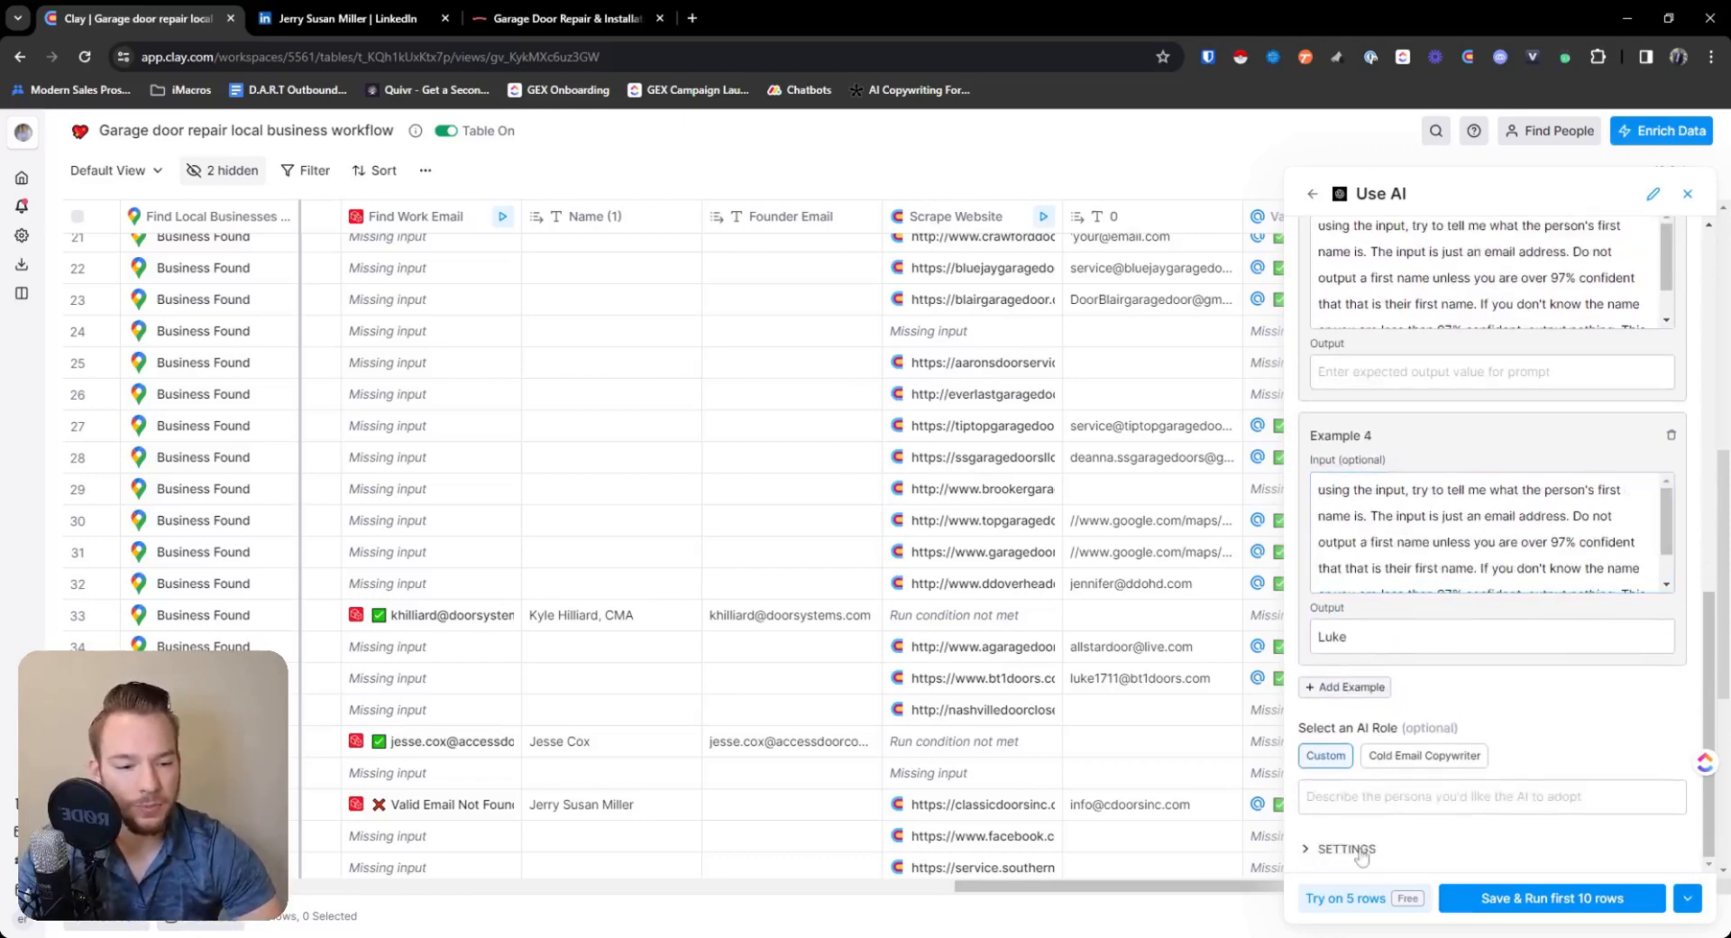
pyautogui.click(1359, 847)
pyautogui.scroll(-4, 1432, 736)
pyautogui.click(1377, 592)
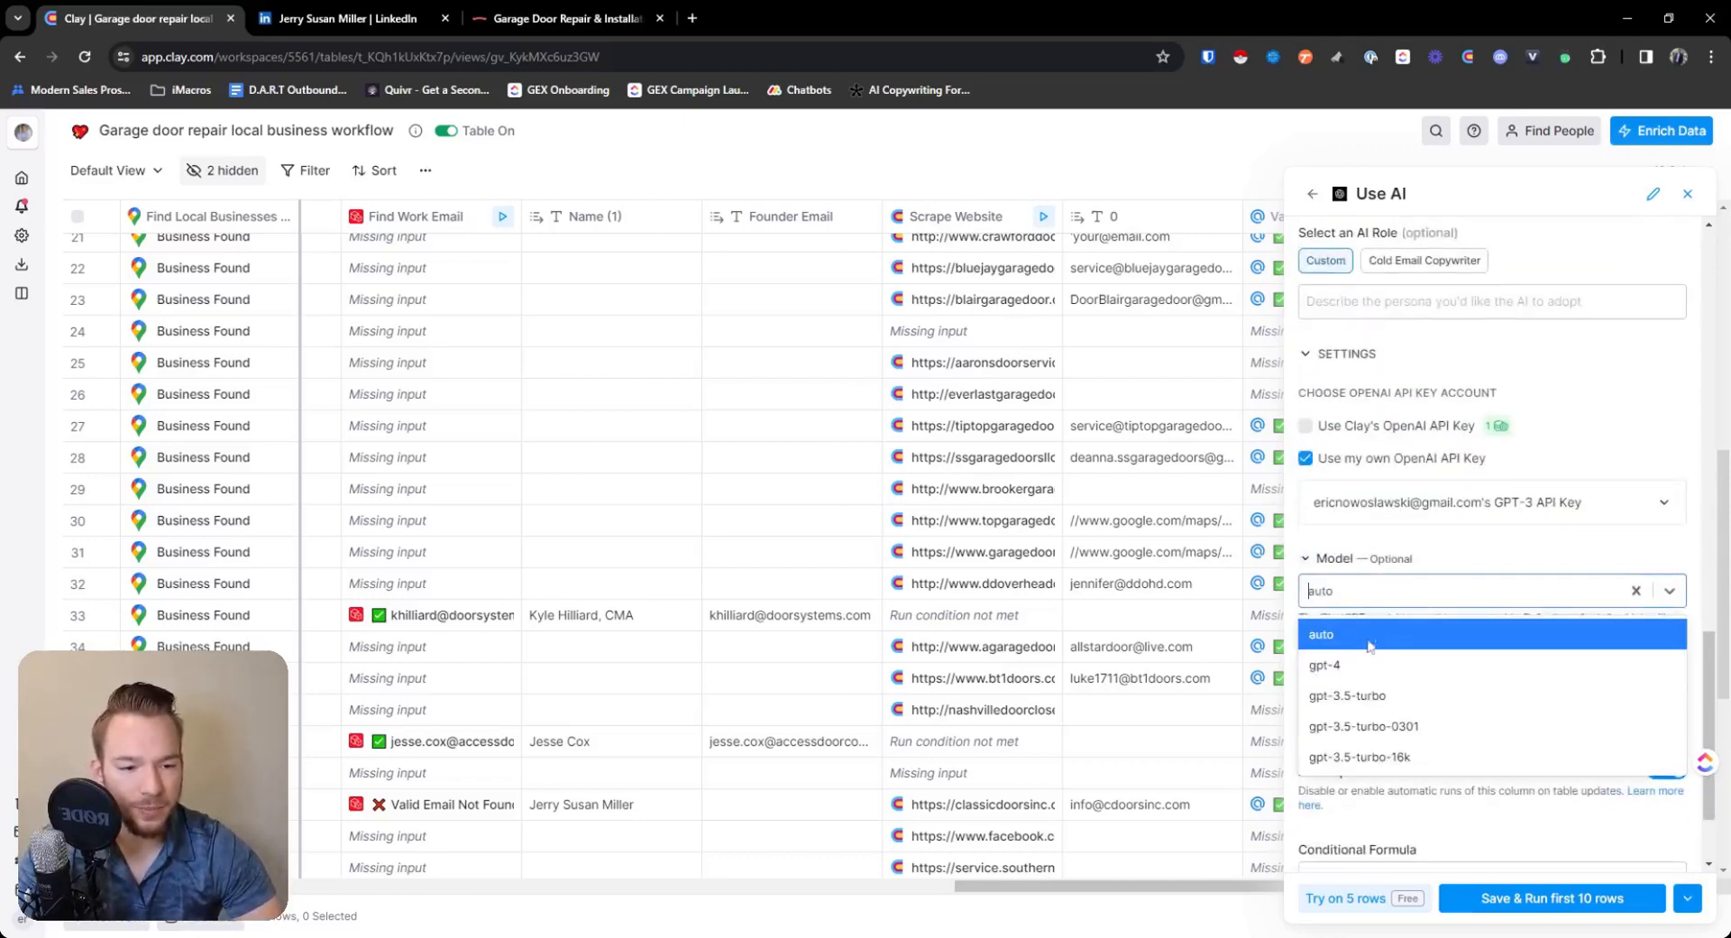
pyautogui.click(1334, 695)
pyautogui.scroll(-2, 1501, 785)
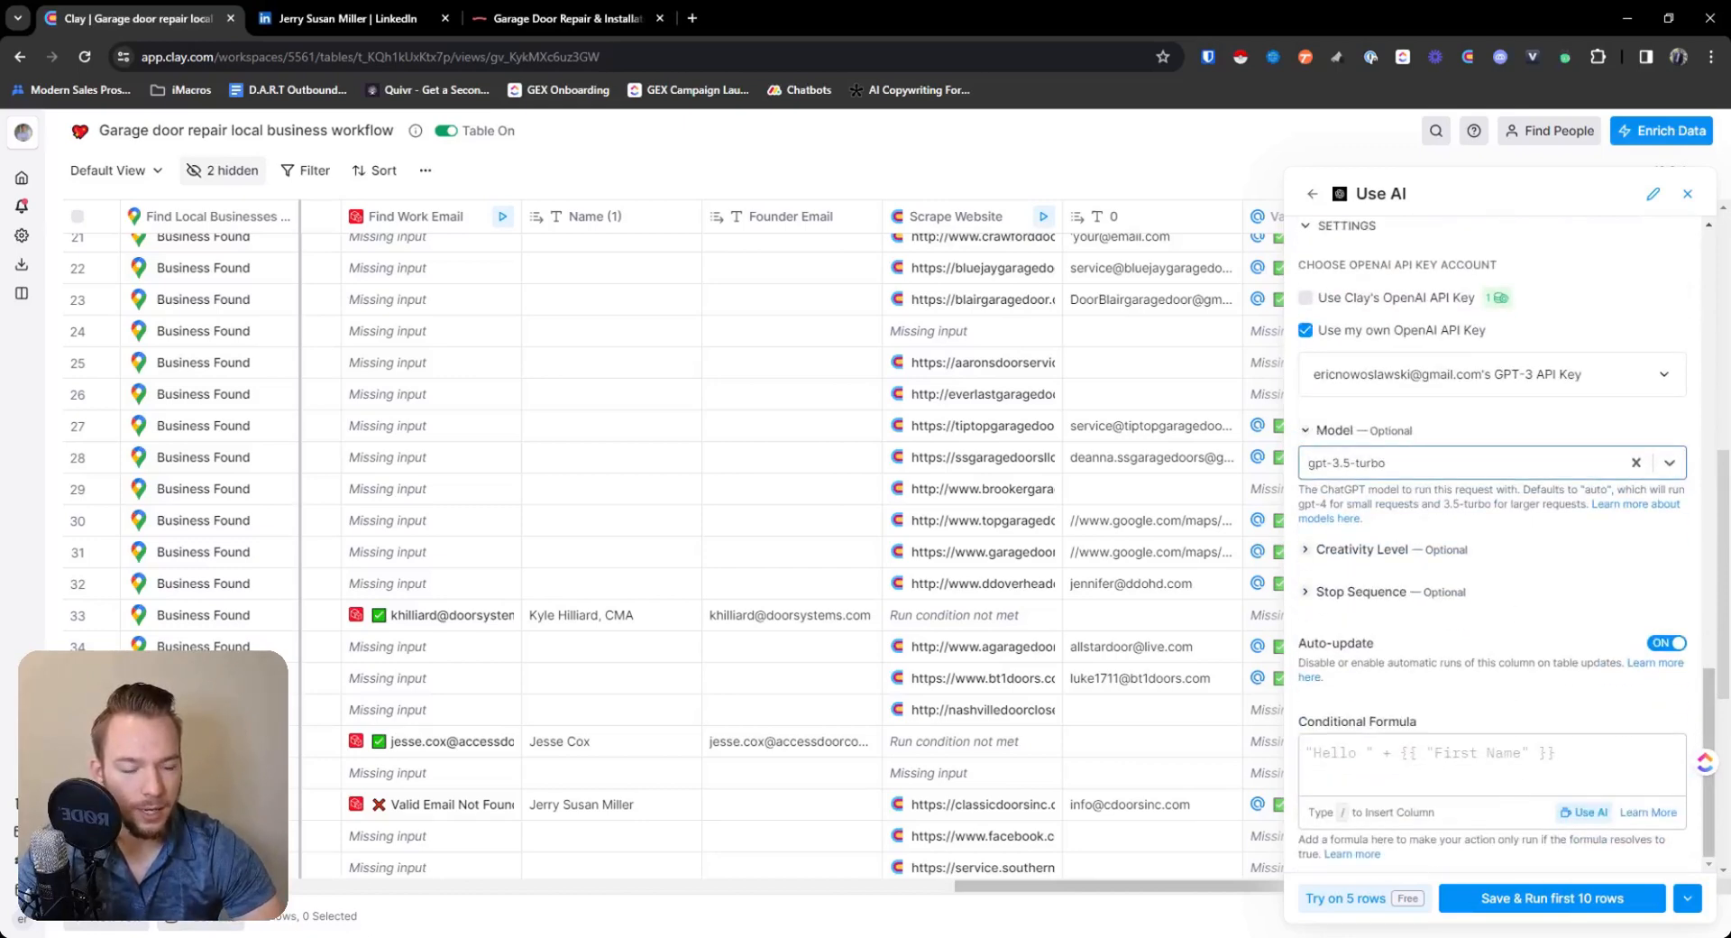
pyautogui.click(1493, 768)
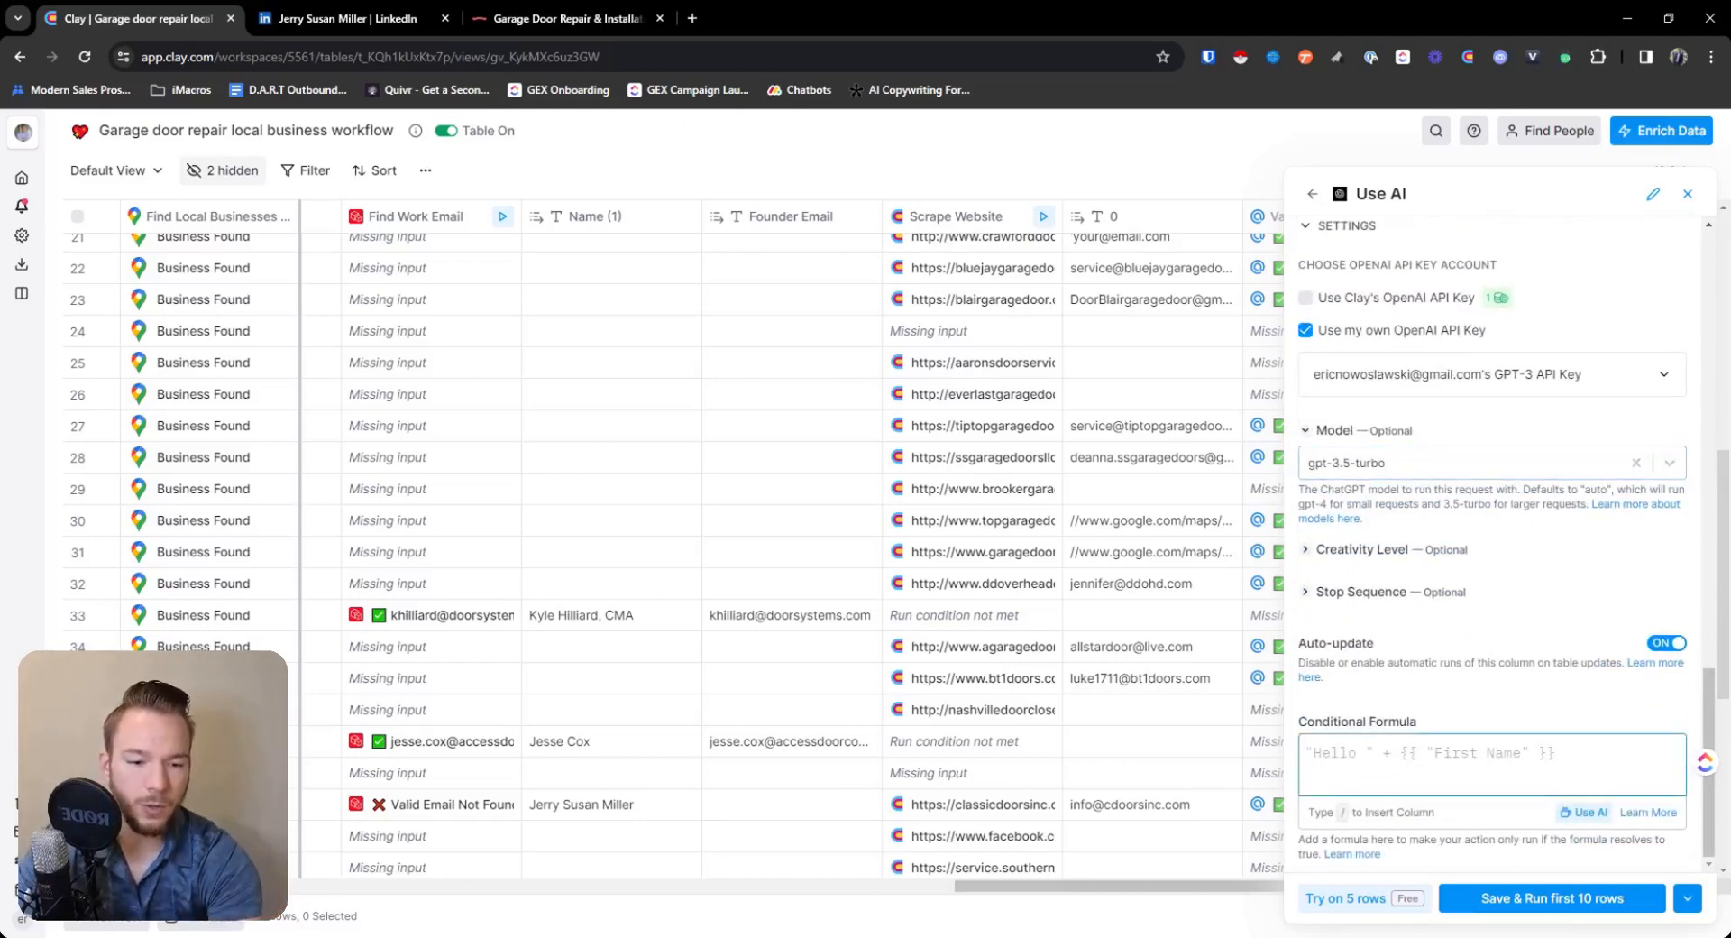
pyautogui.write('only')
pyautogui.press('BackSpace')
pyautogui.press('BackSpace')
pyautogui.press('BackSpace')
pyautogui.press('BackSpace')
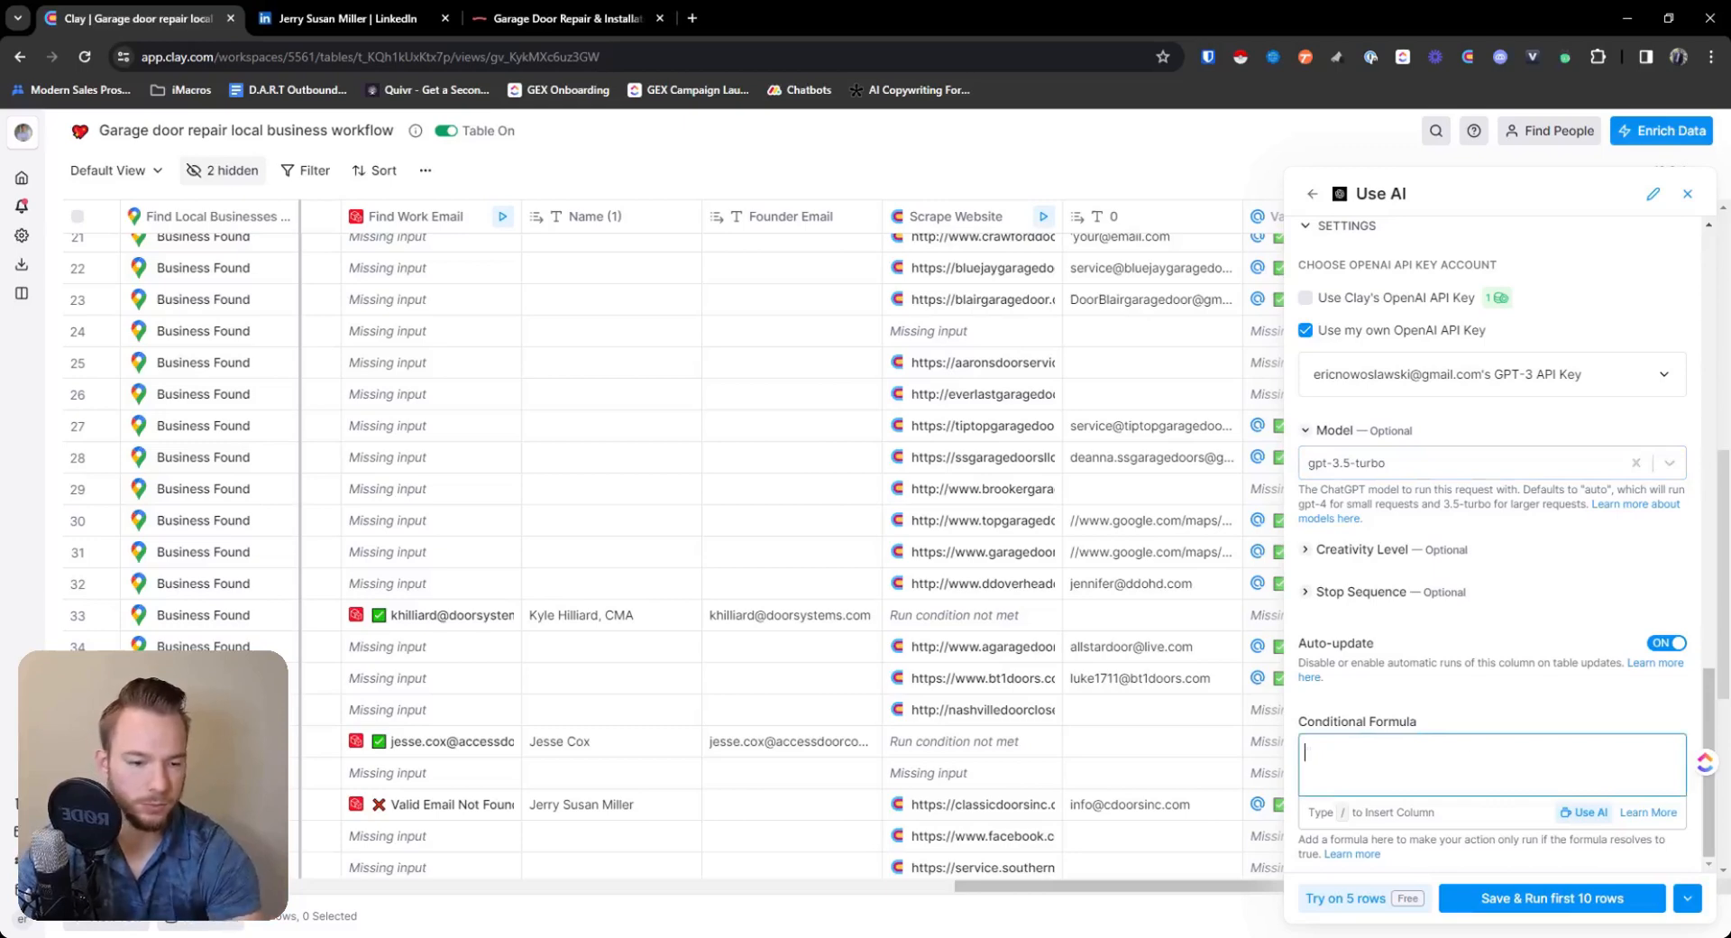
# Generate a conditional run formula with AI from "First Safe To Send Email is not empty" and save it.
pyautogui.click(1594, 812)
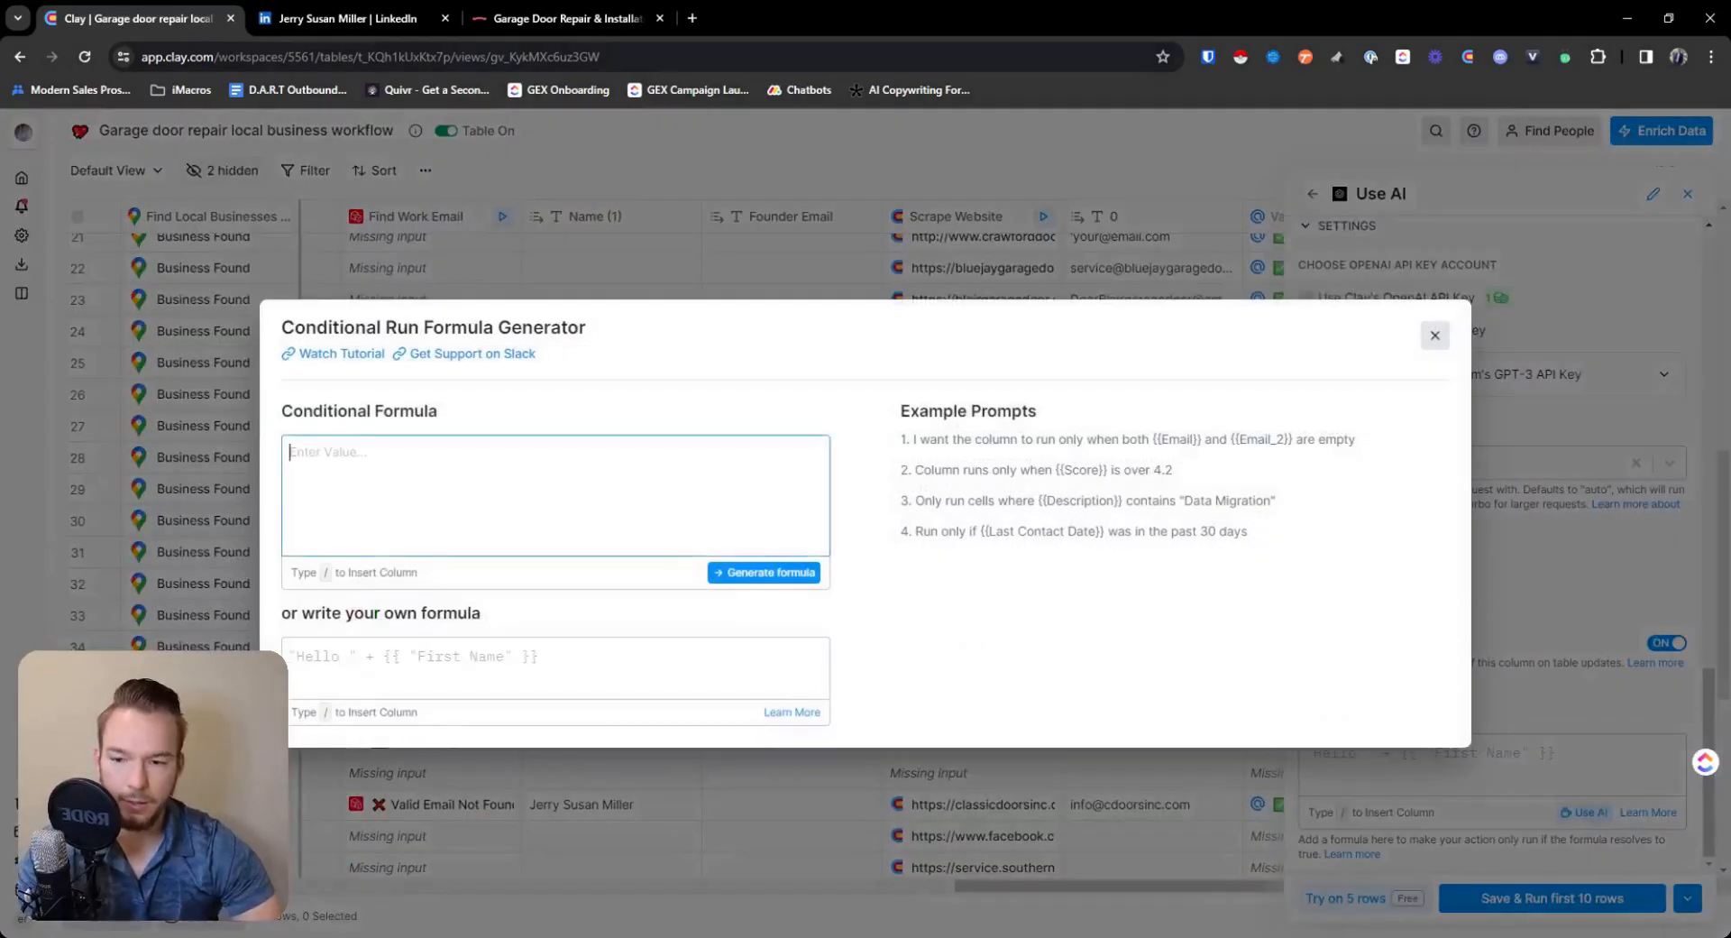
pyautogui.write('only')
pyautogui.press('BackSpace')
pyautogui.press('BackSpace')
pyautogui.press('BackSpace')
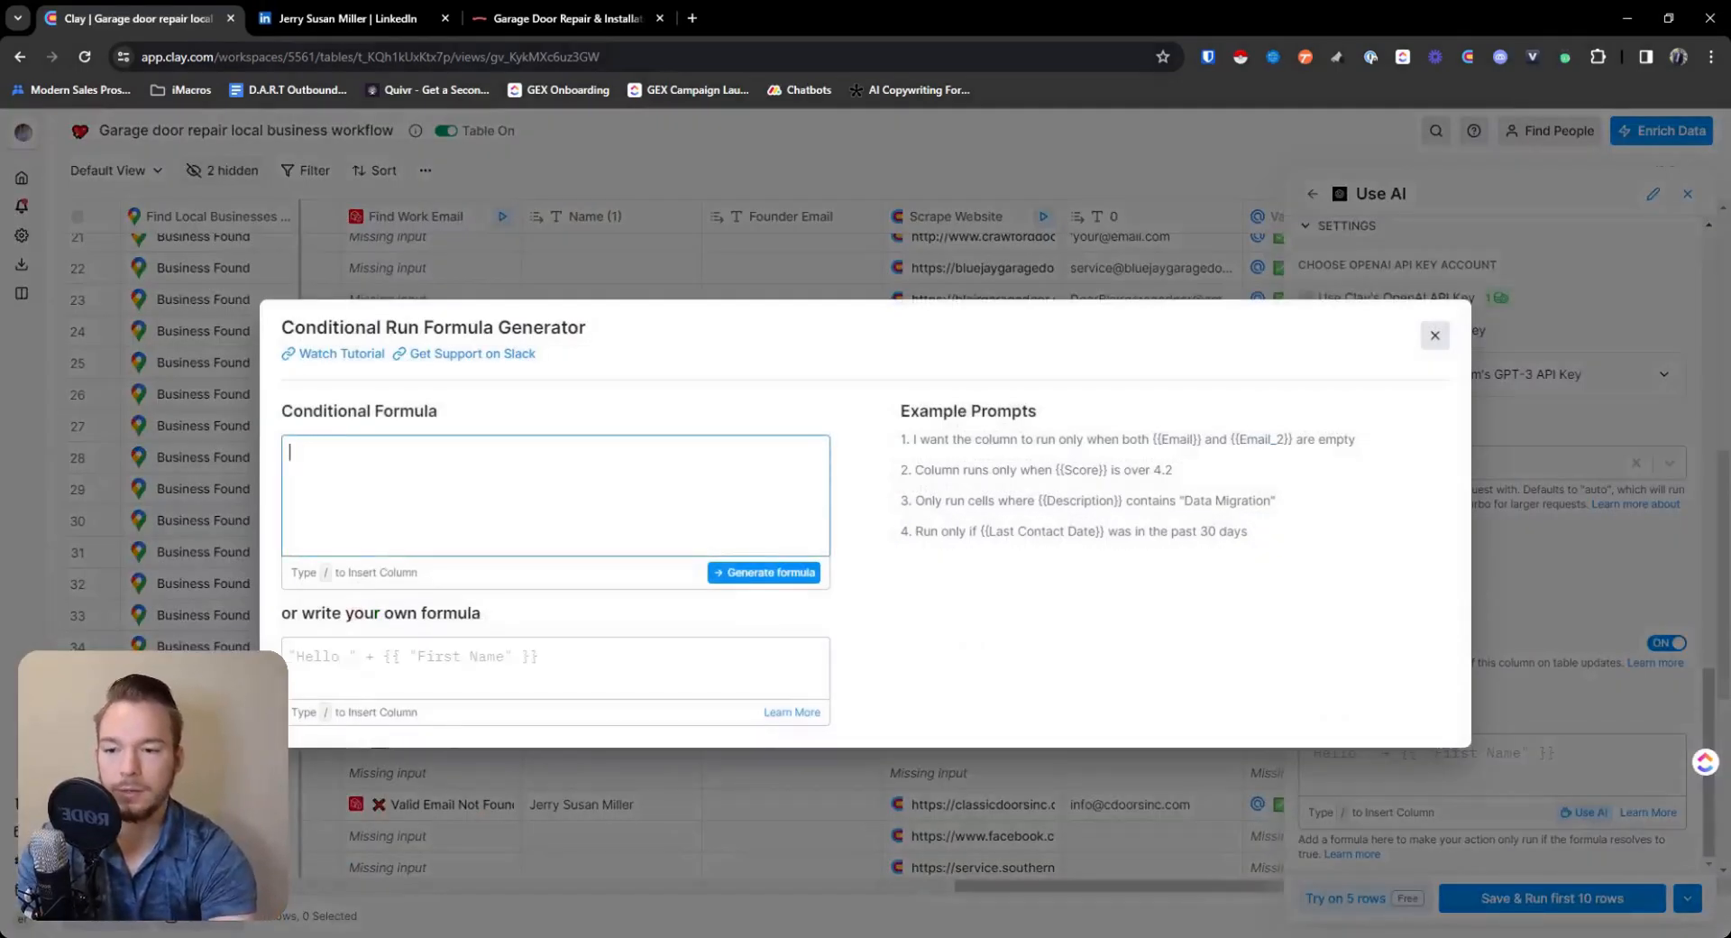
pyautogui.write('/')
pyautogui.scroll(-3, 464, 658)
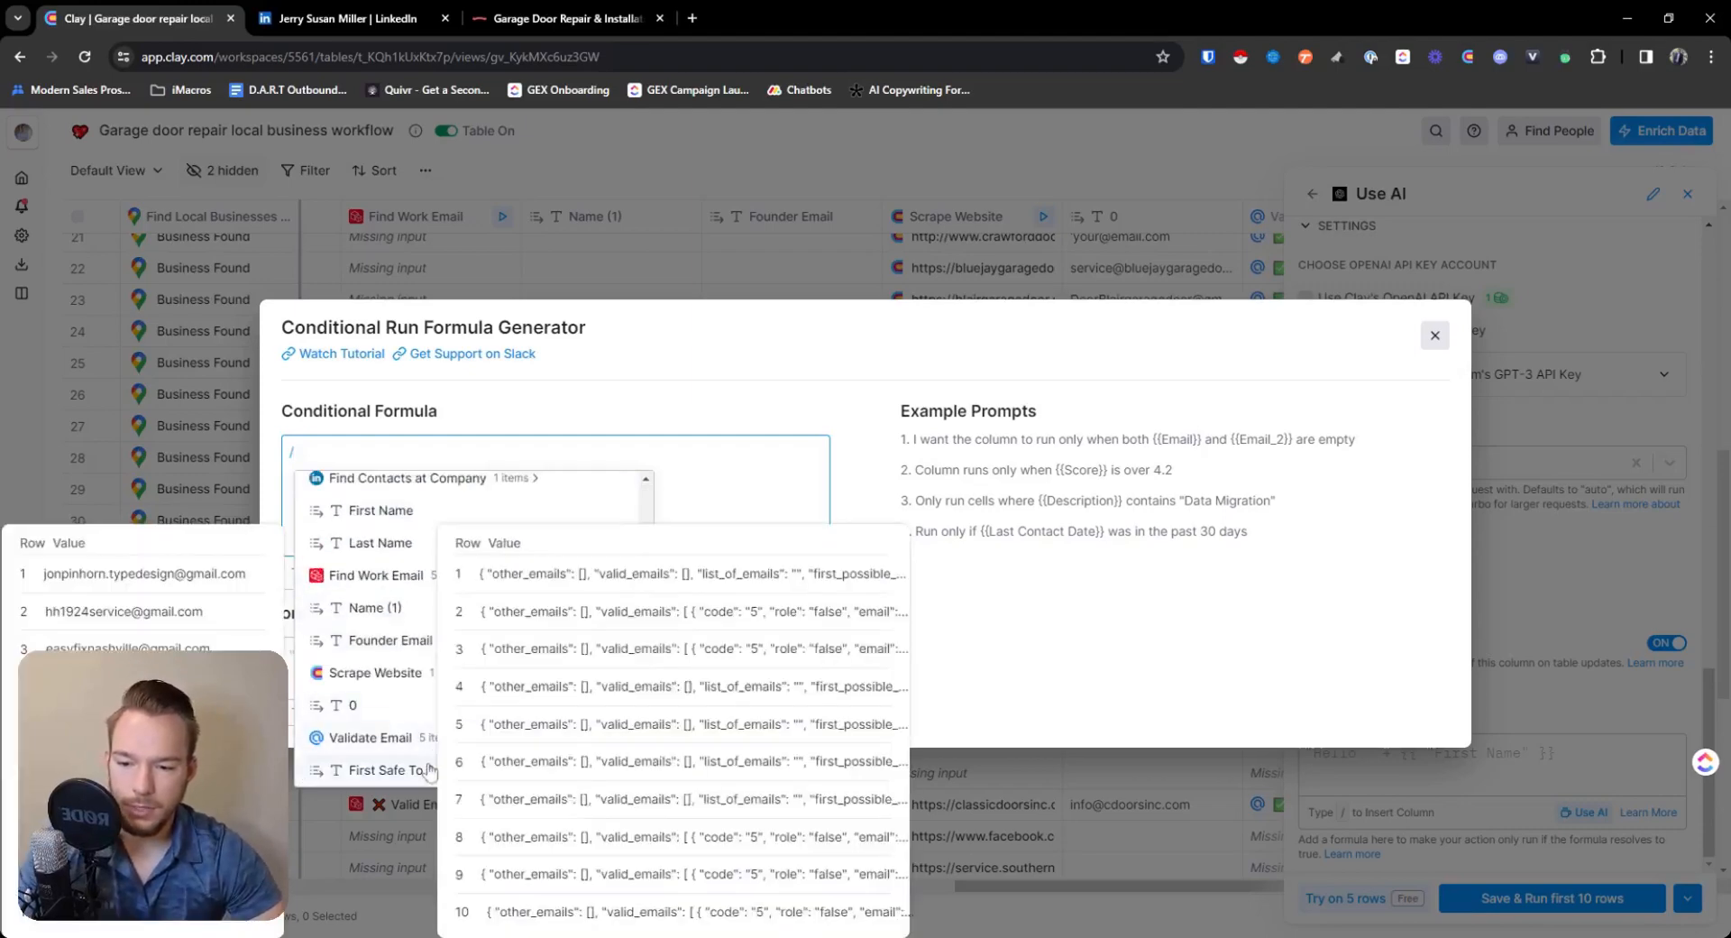
pyautogui.click(429, 770)
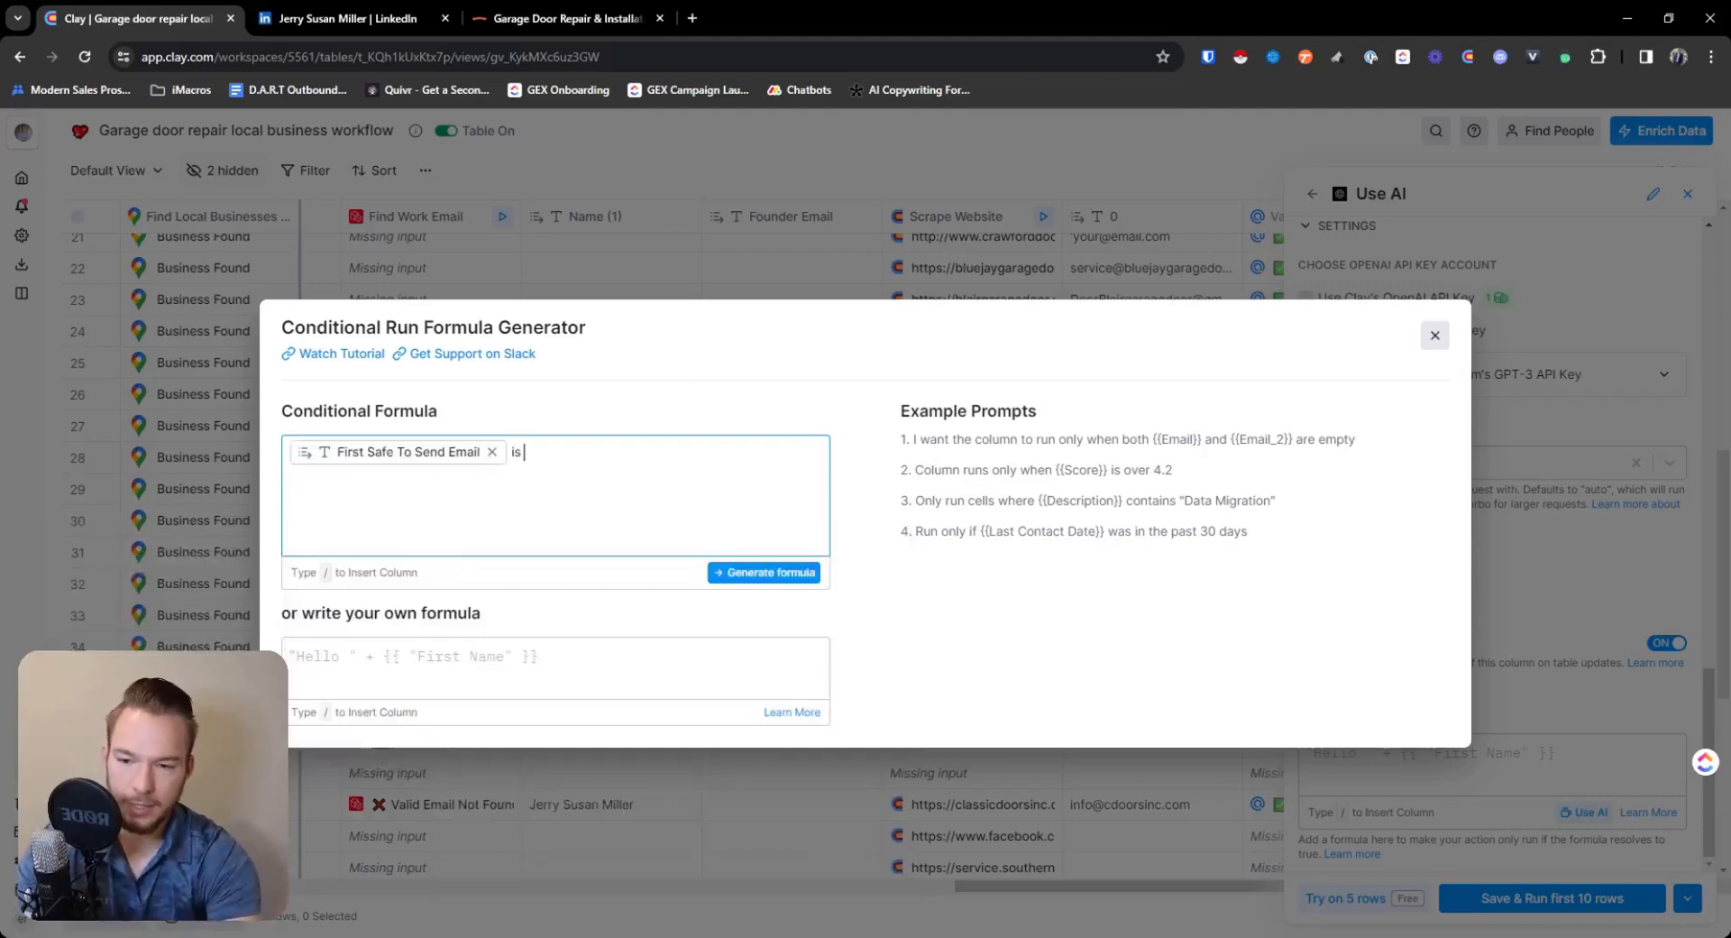
pyautogui.write('is not empty')
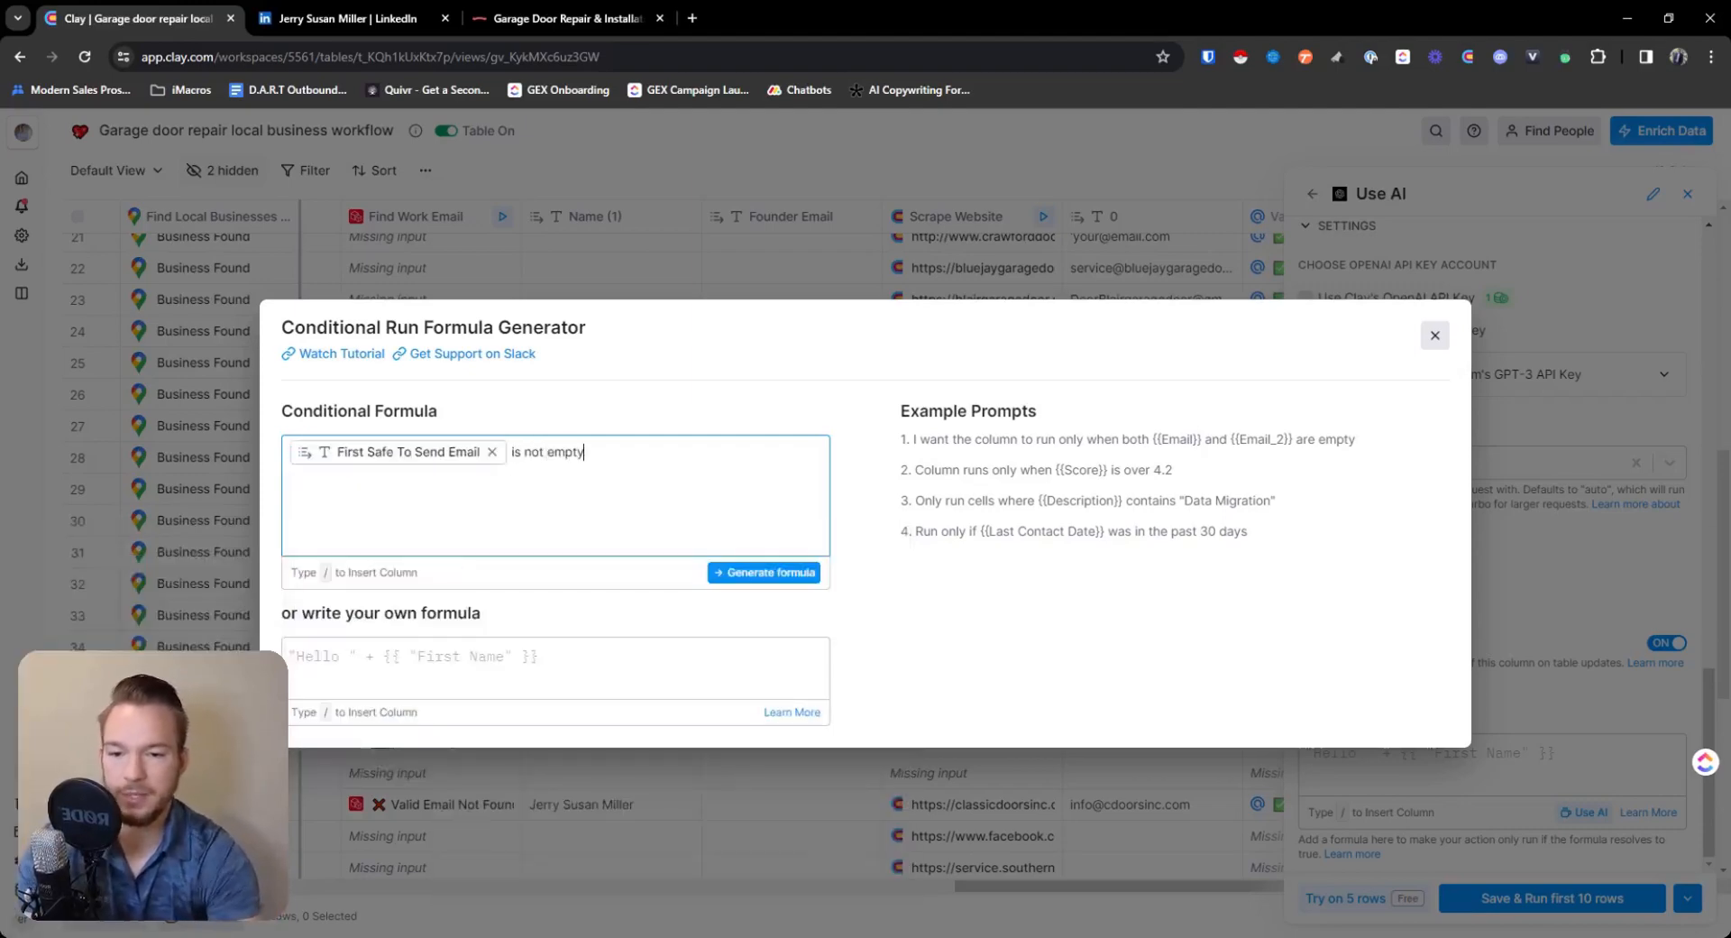
pyautogui.click(763, 573)
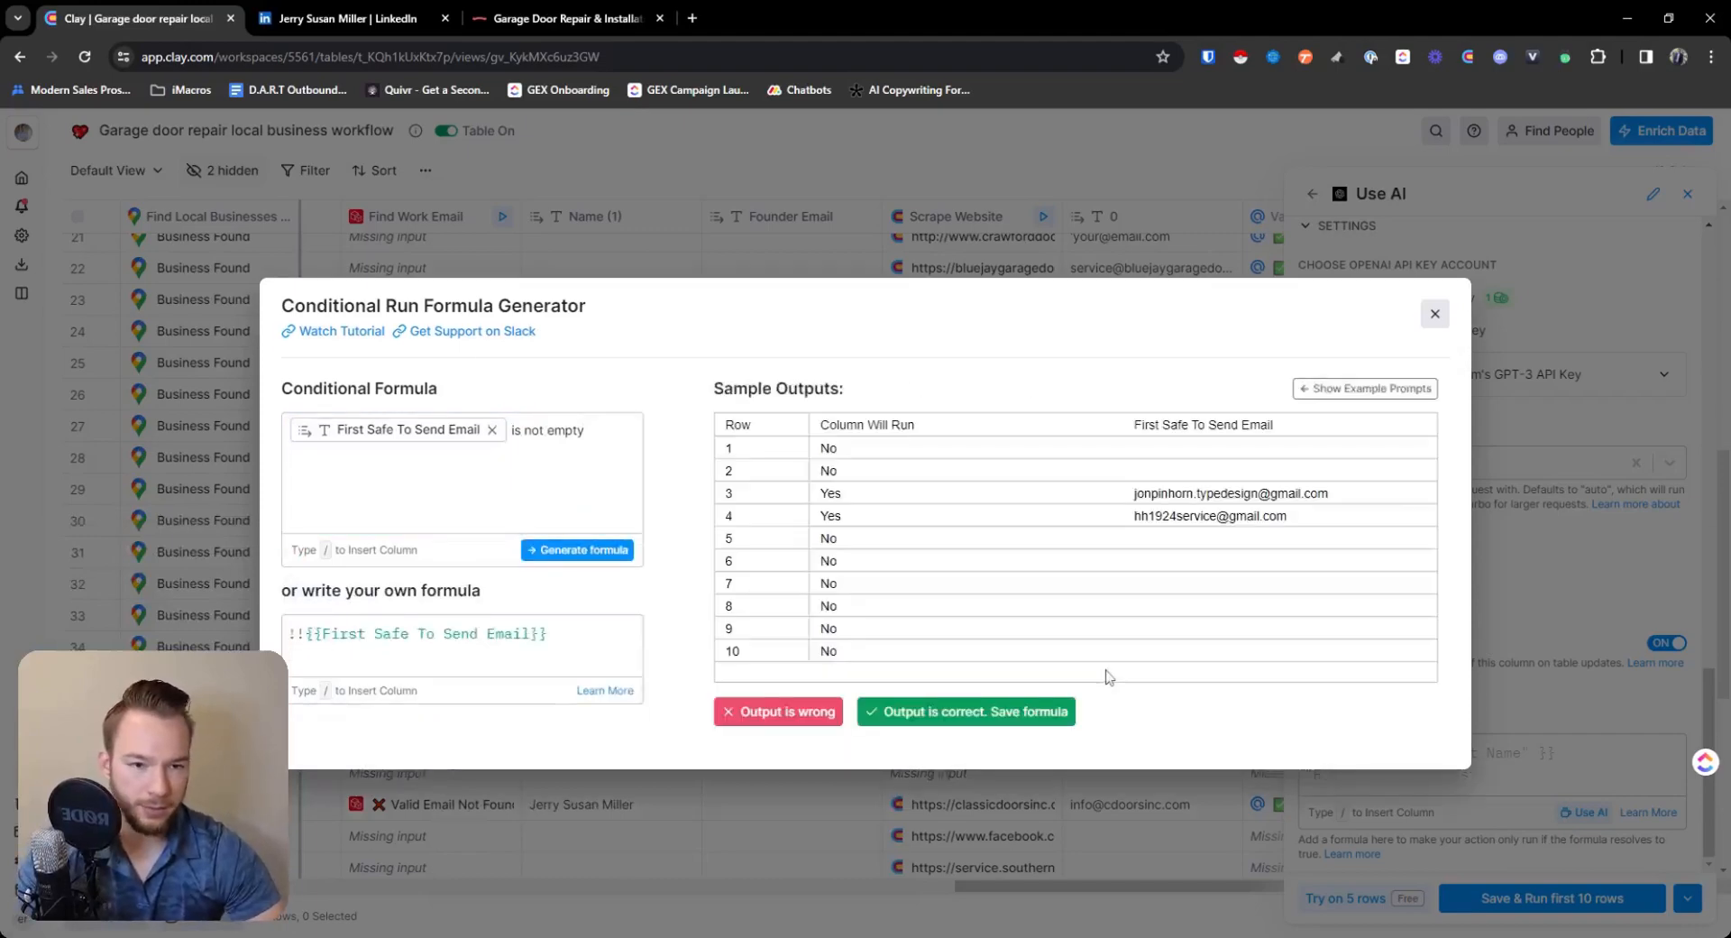
pyautogui.click(999, 714)
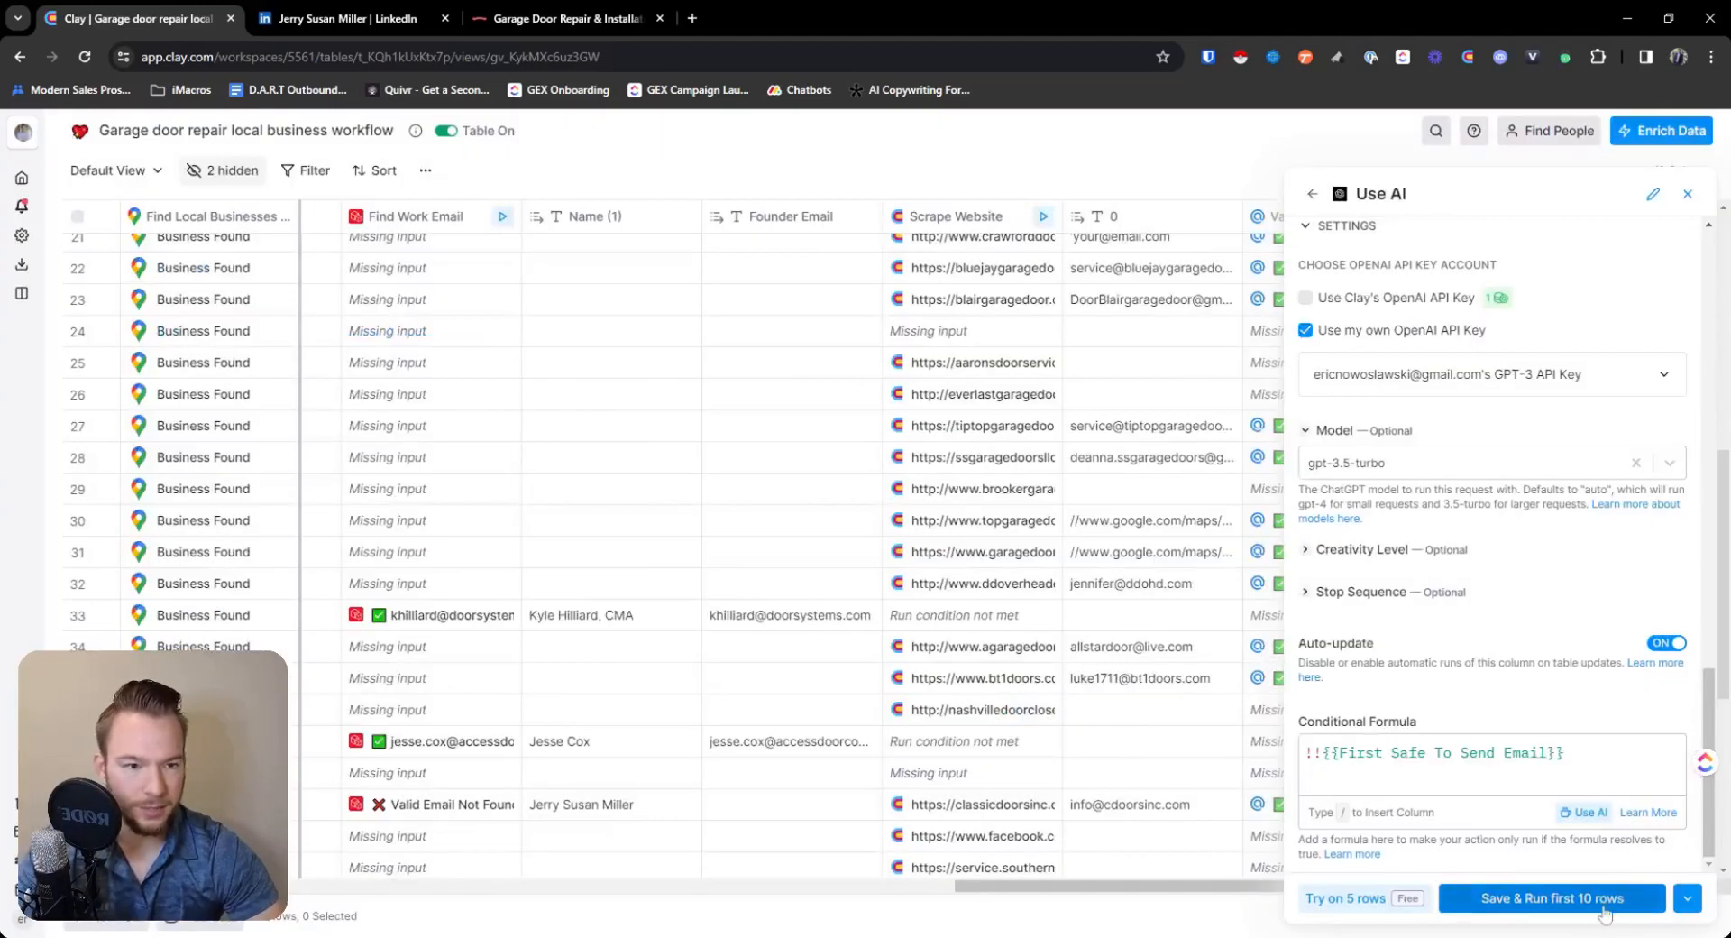
# Rename the AI column "Find extra owner's first name" and run it on all 54 rows in the view.
pyautogui.click(1652, 193)
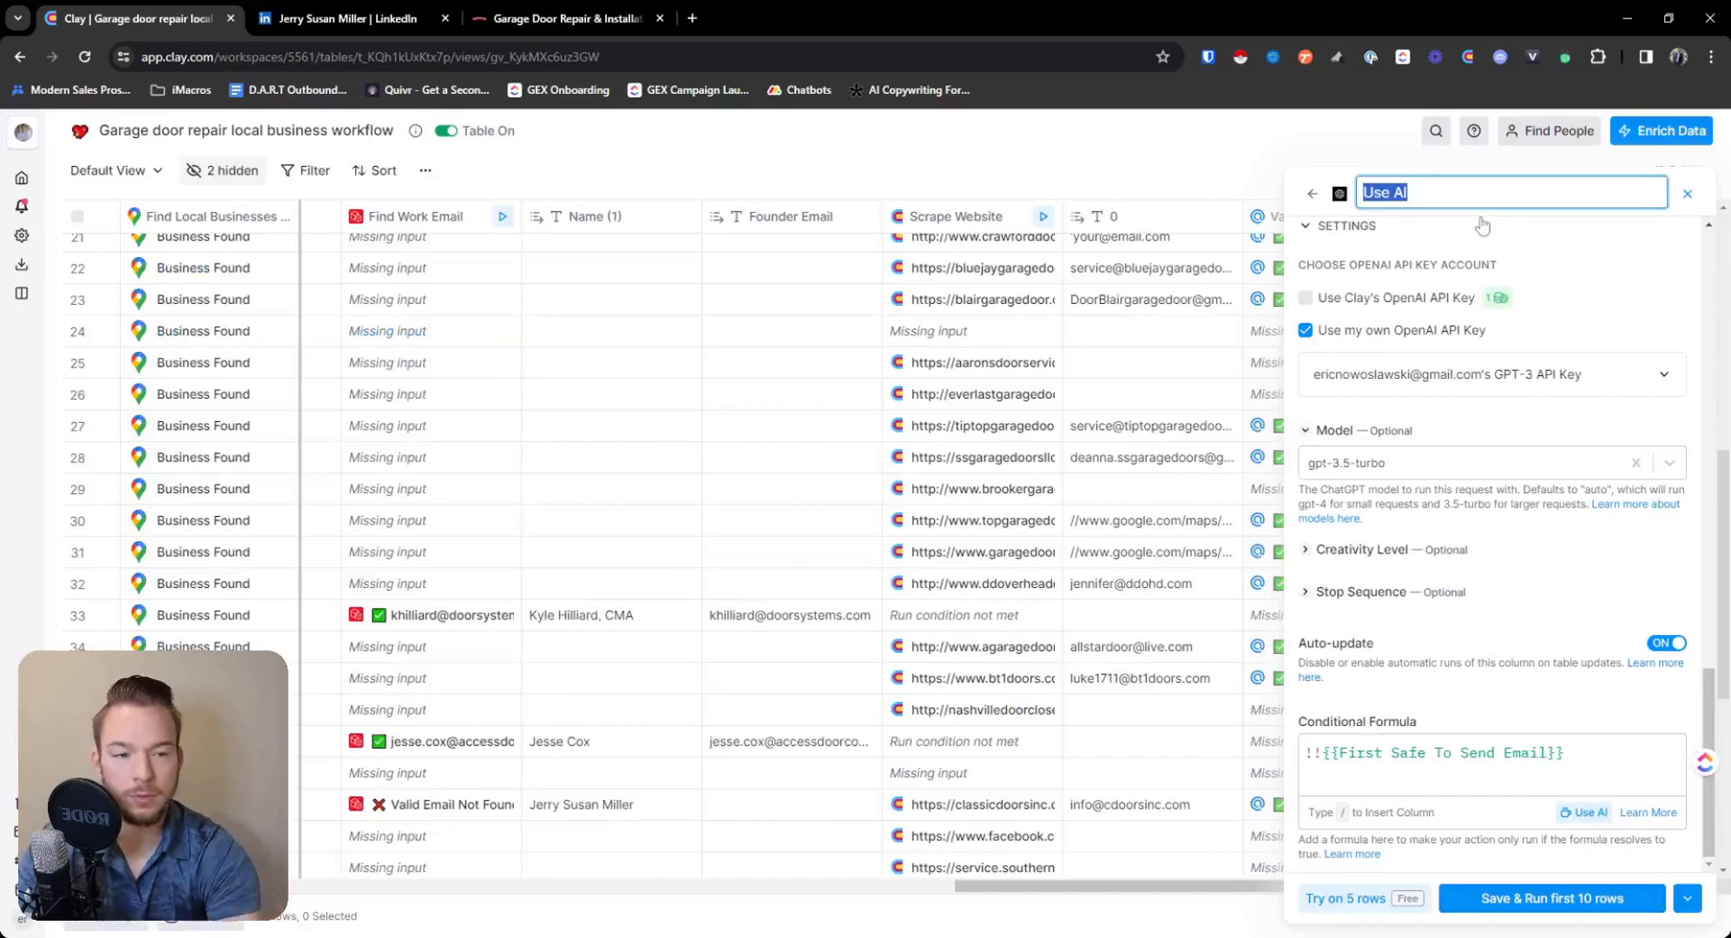
pyautogui.write('Find extra ')
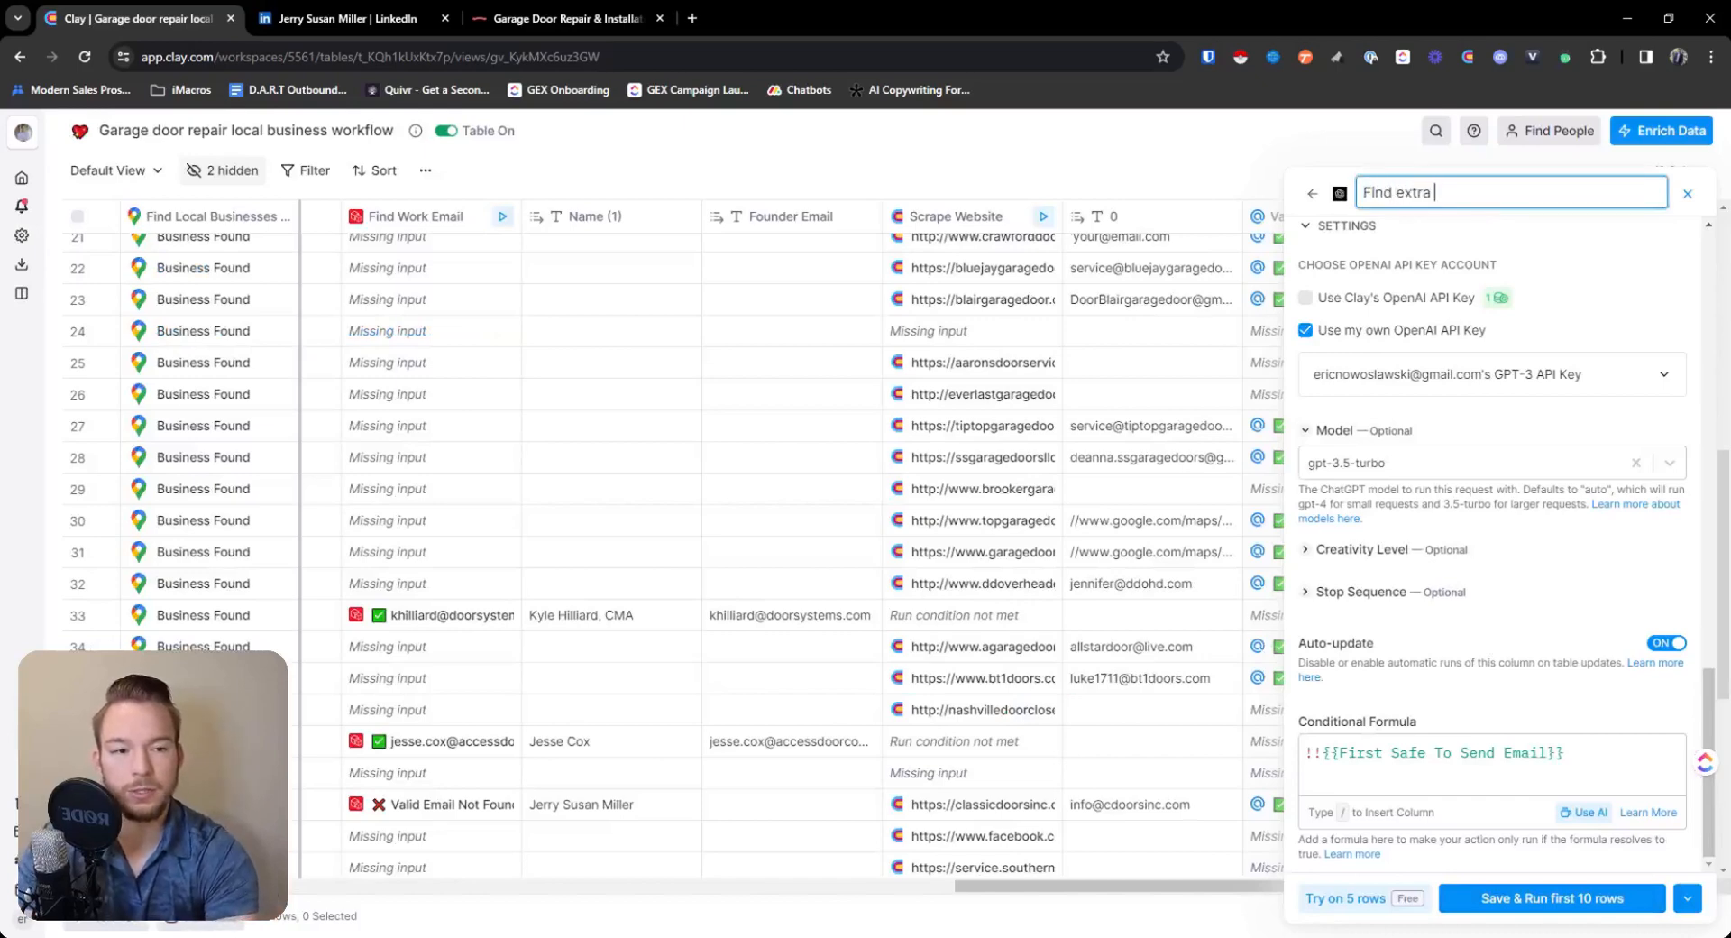
pyautogui.write("owner's first name")
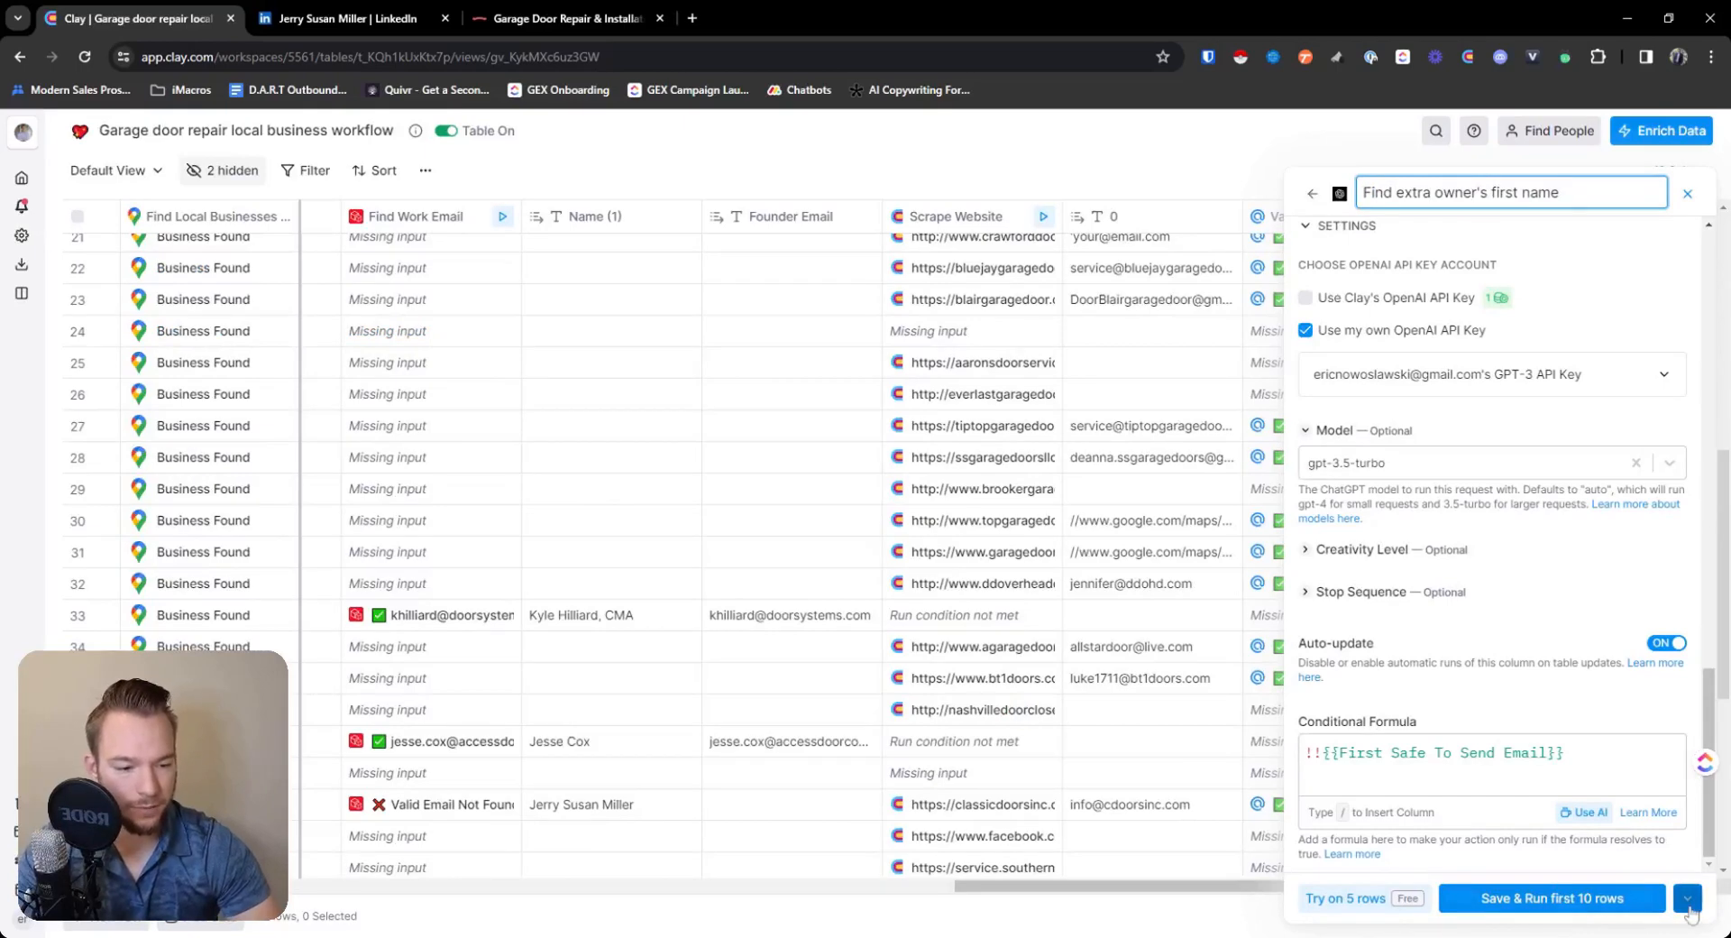
pyautogui.click(1686, 898)
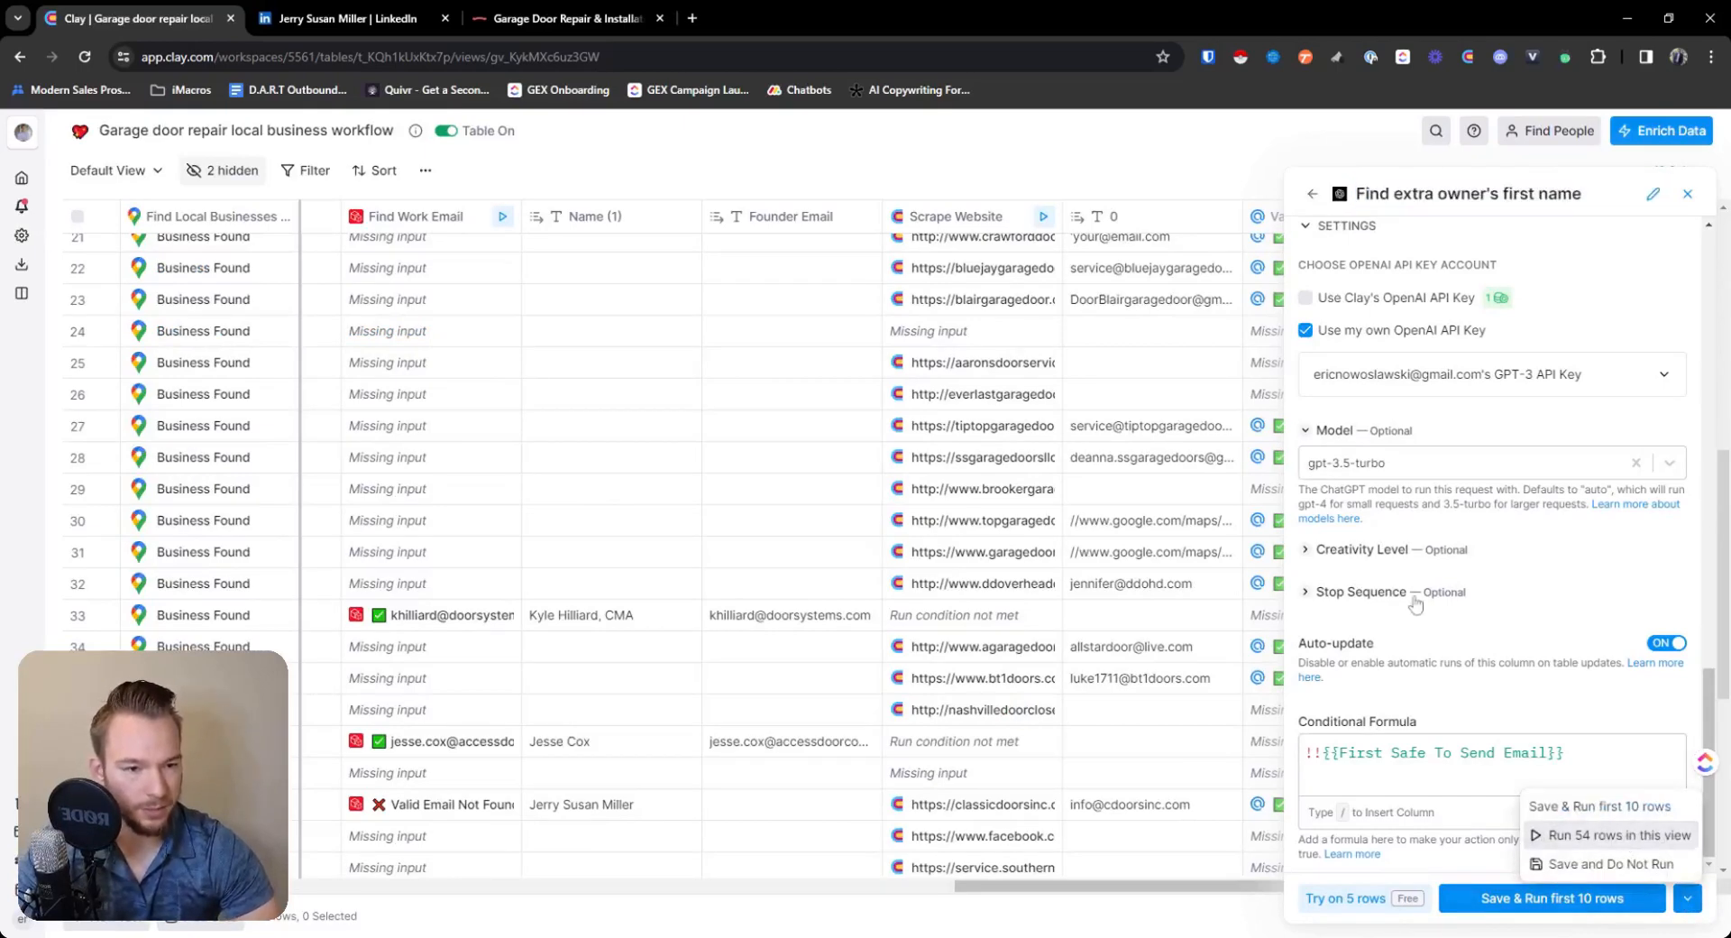
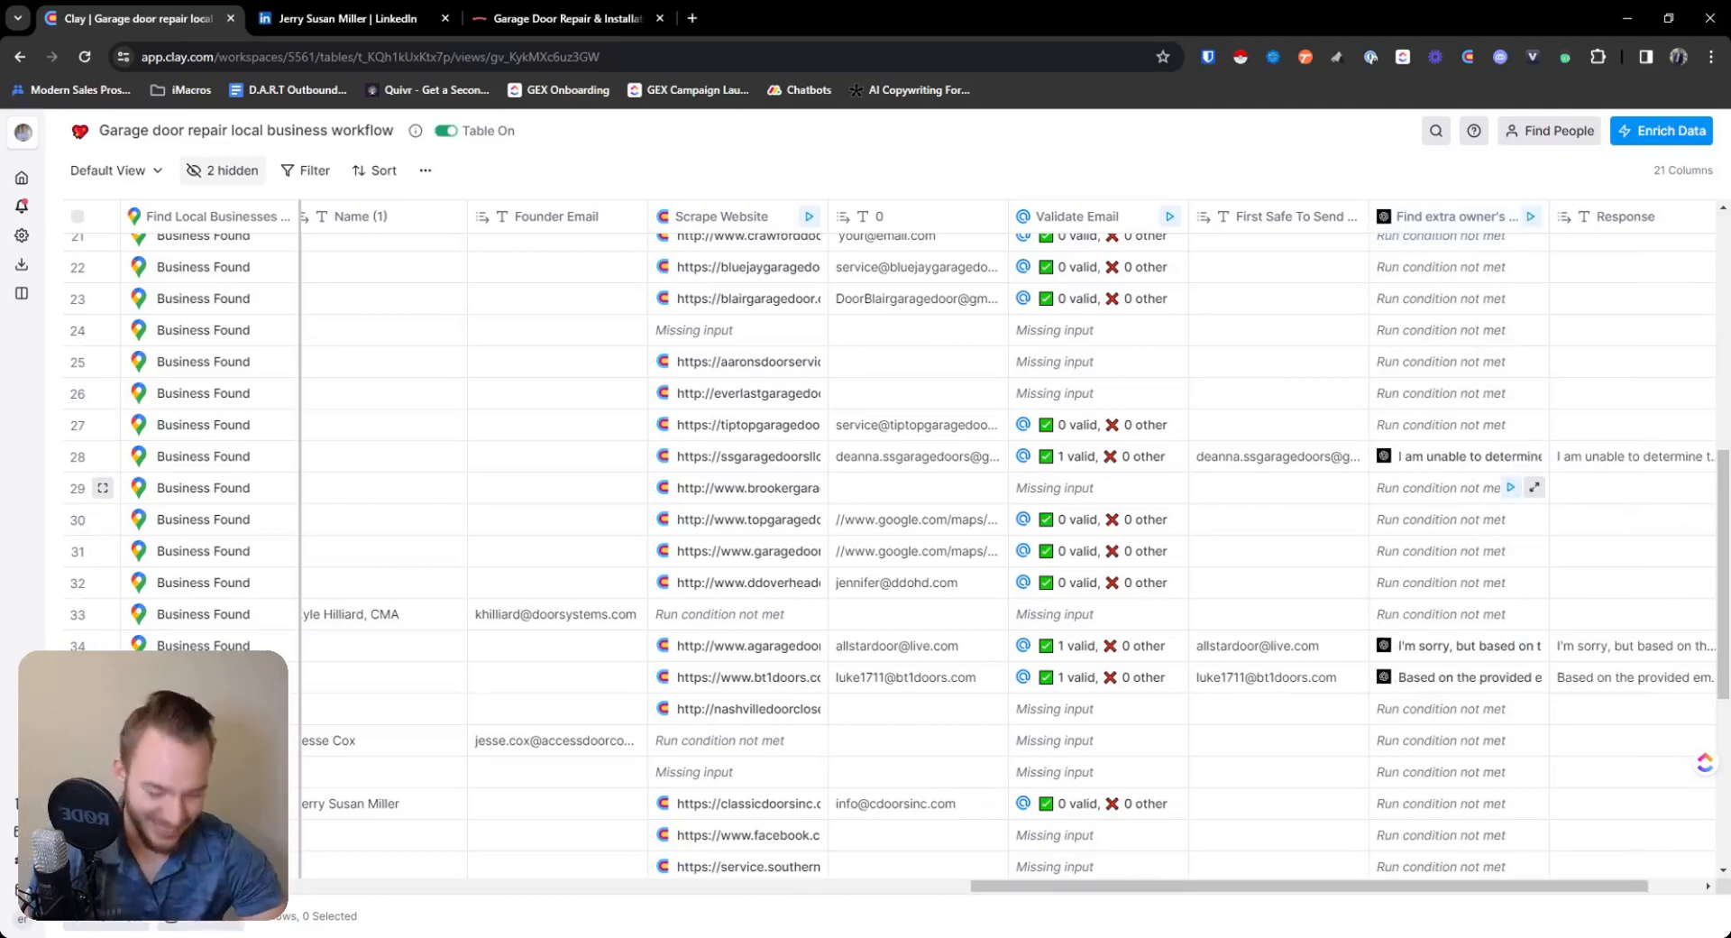
# Review the AI column's responses across the table, reading the full response text for rows 15 and 28.
pyautogui.scroll(4, 1472, 482)
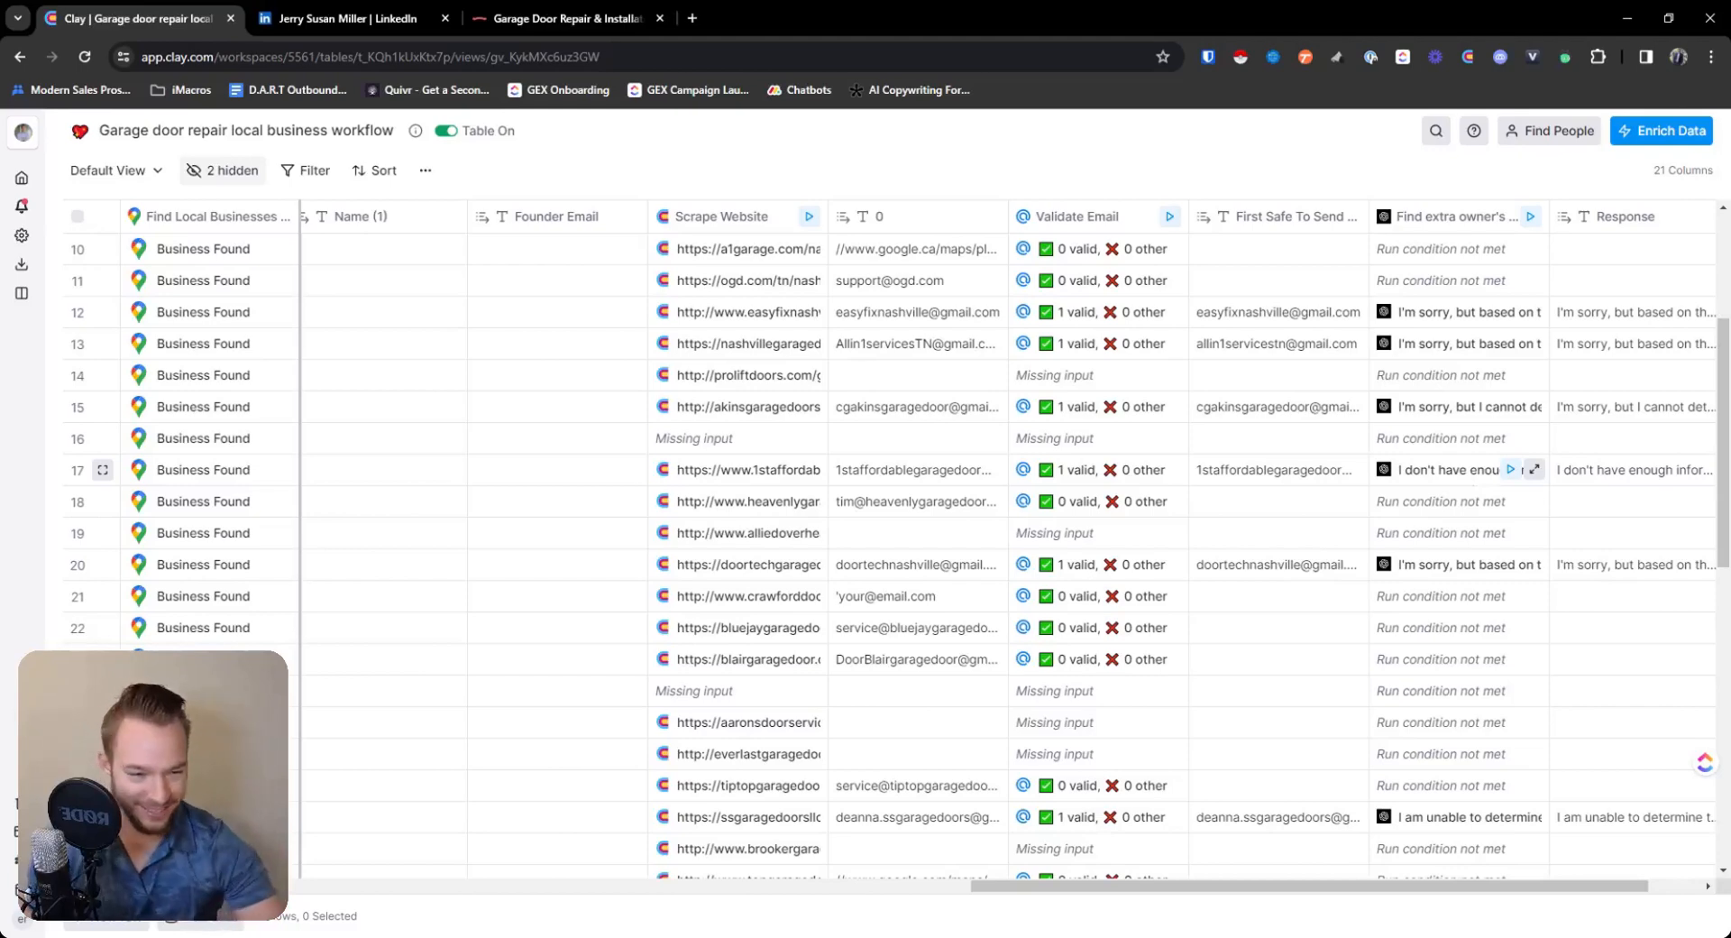
pyautogui.hscroll(3, 1441, 398)
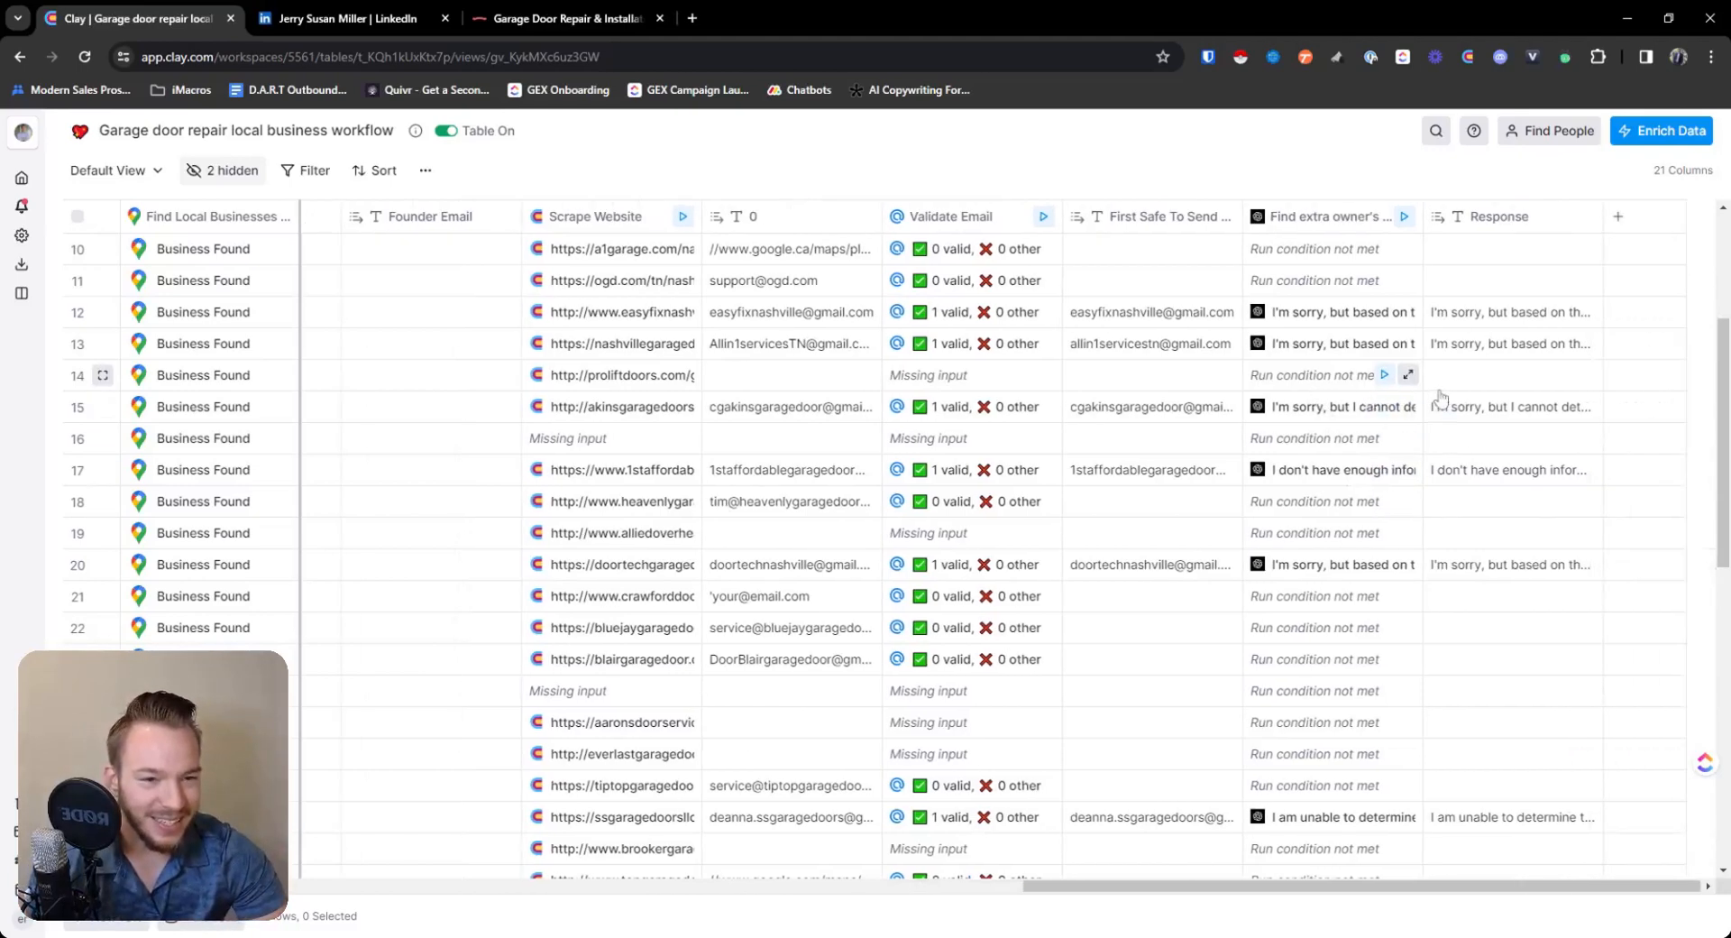
pyautogui.click(1480, 408)
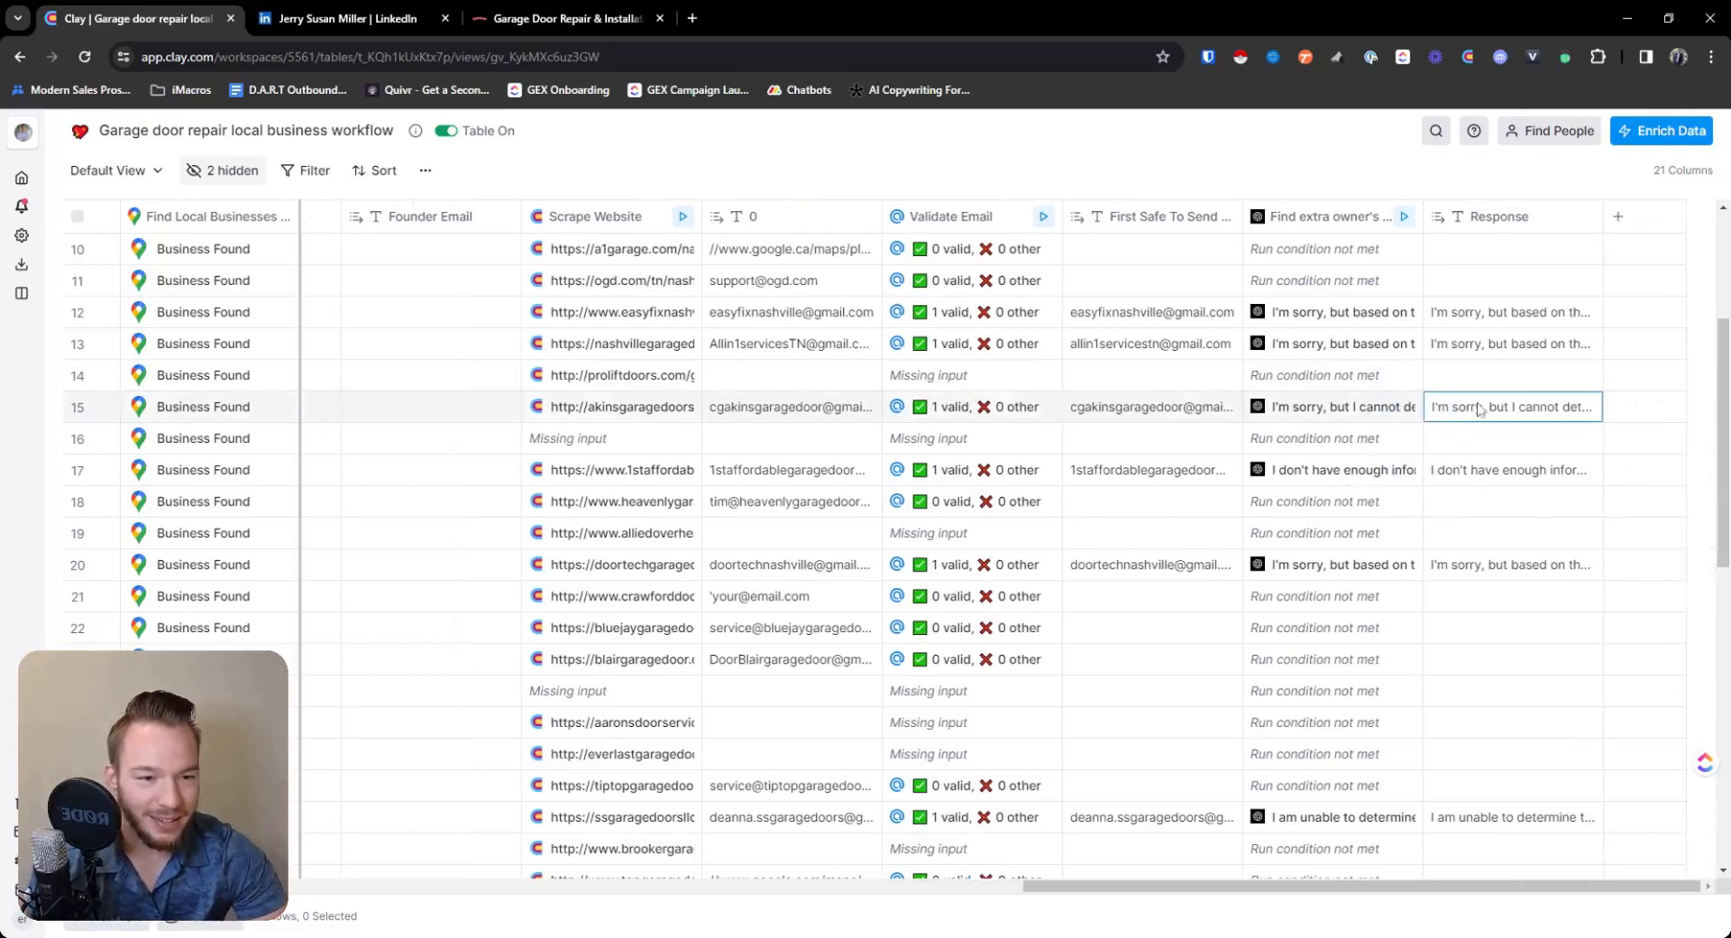
pyautogui.click(1480, 408)
pyautogui.click(1483, 376)
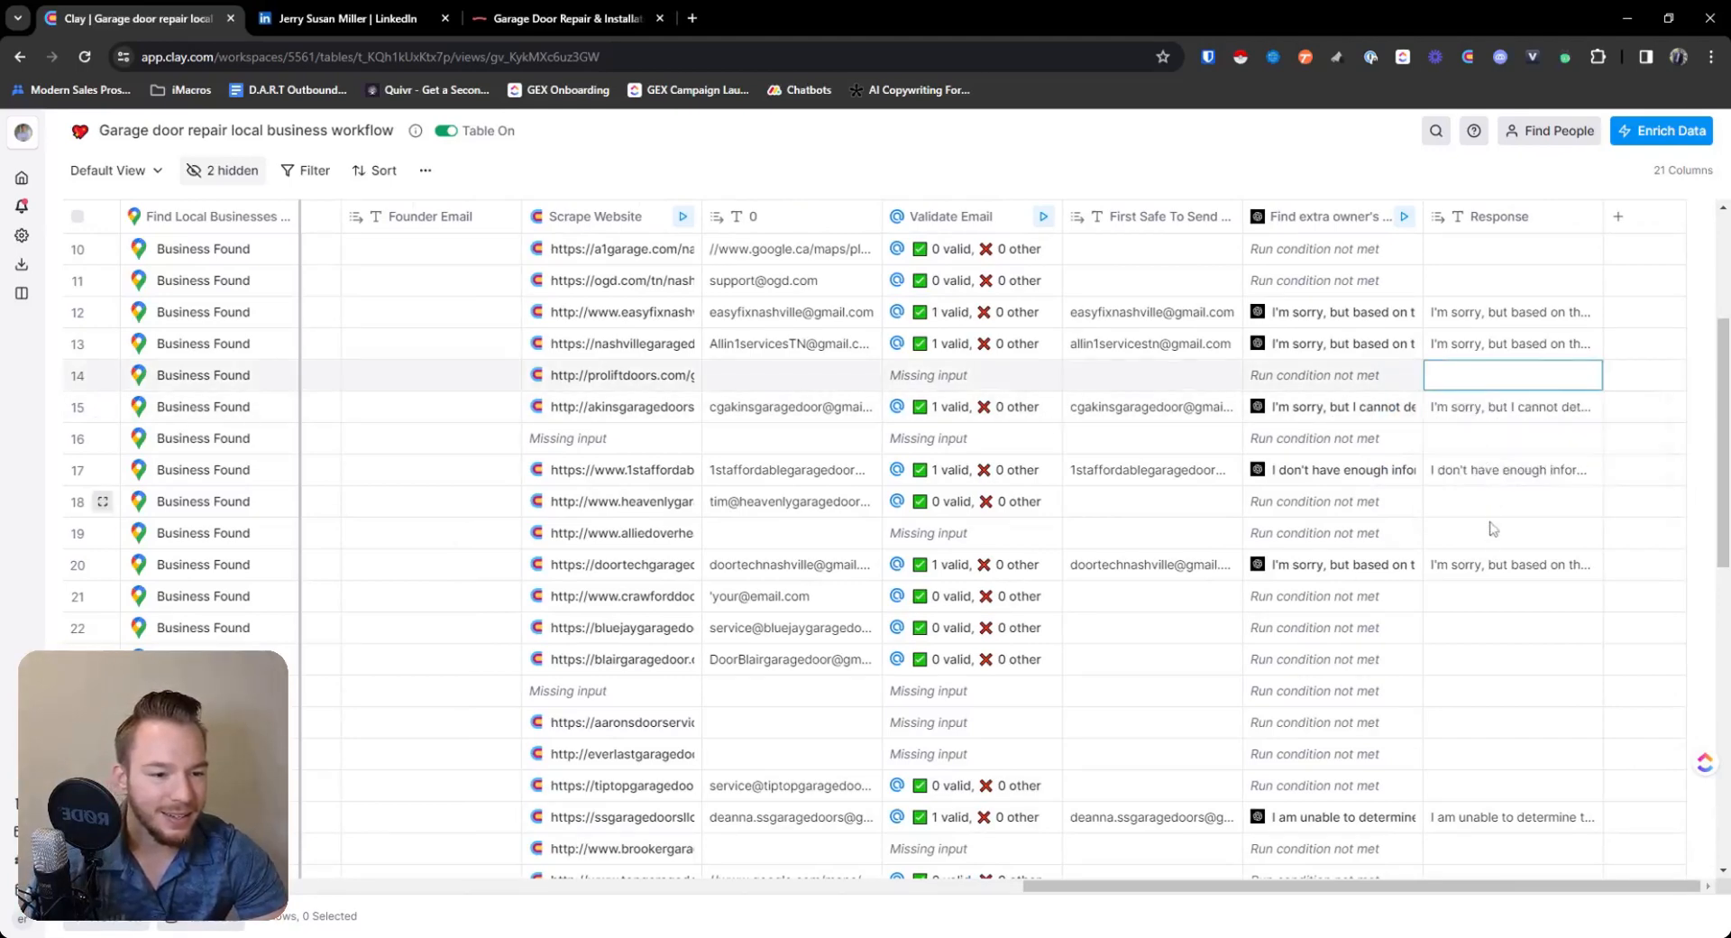
pyautogui.scroll(-4, 1200, 568)
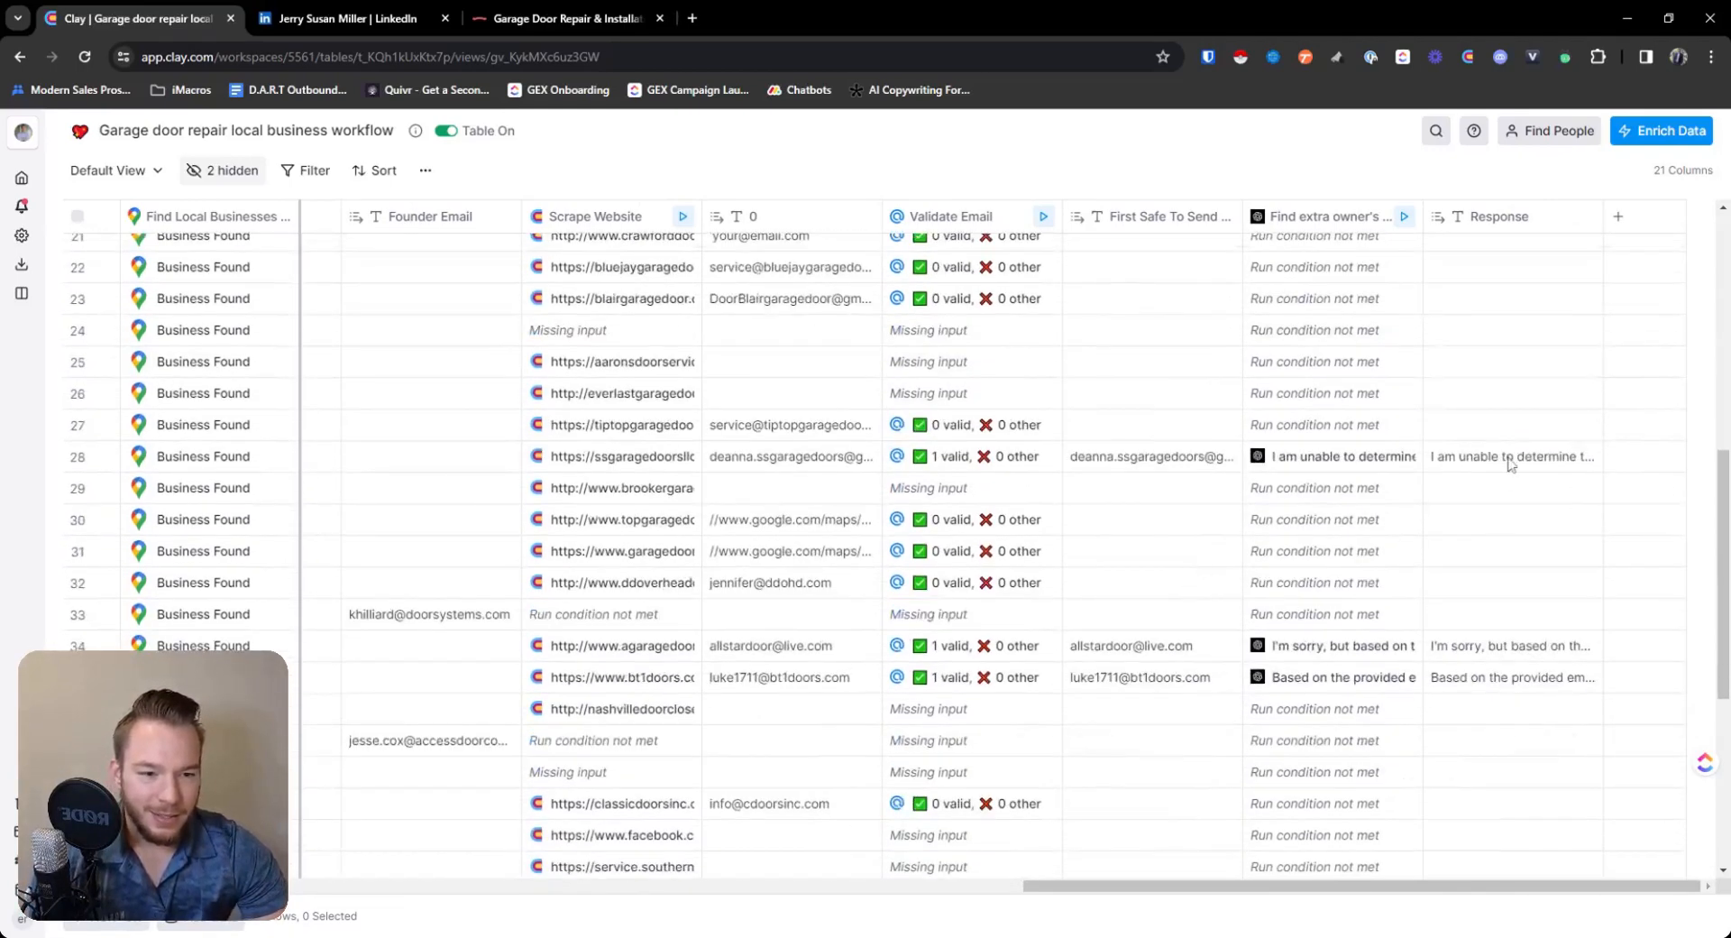
pyautogui.click(1512, 467)
pyautogui.click(1512, 464)
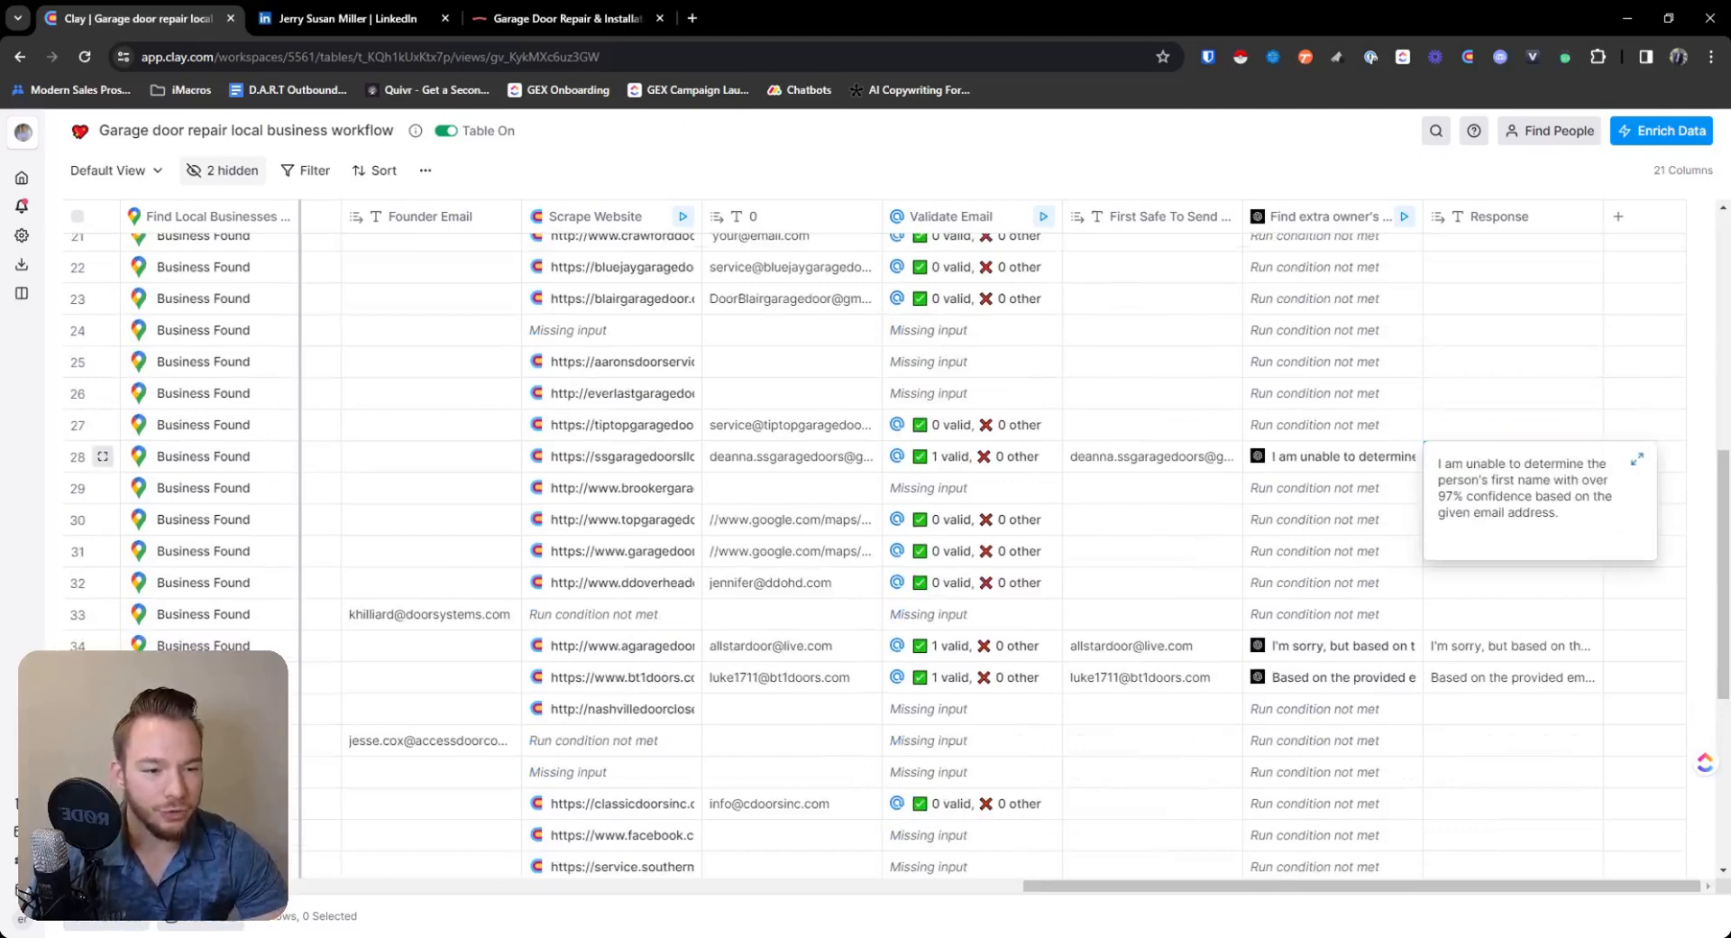
# Reopen the "Find extra owner's first name" column's configuration and set the expected output of Examples 2 and 3 to "nothing".
pyautogui.click(1312, 228)
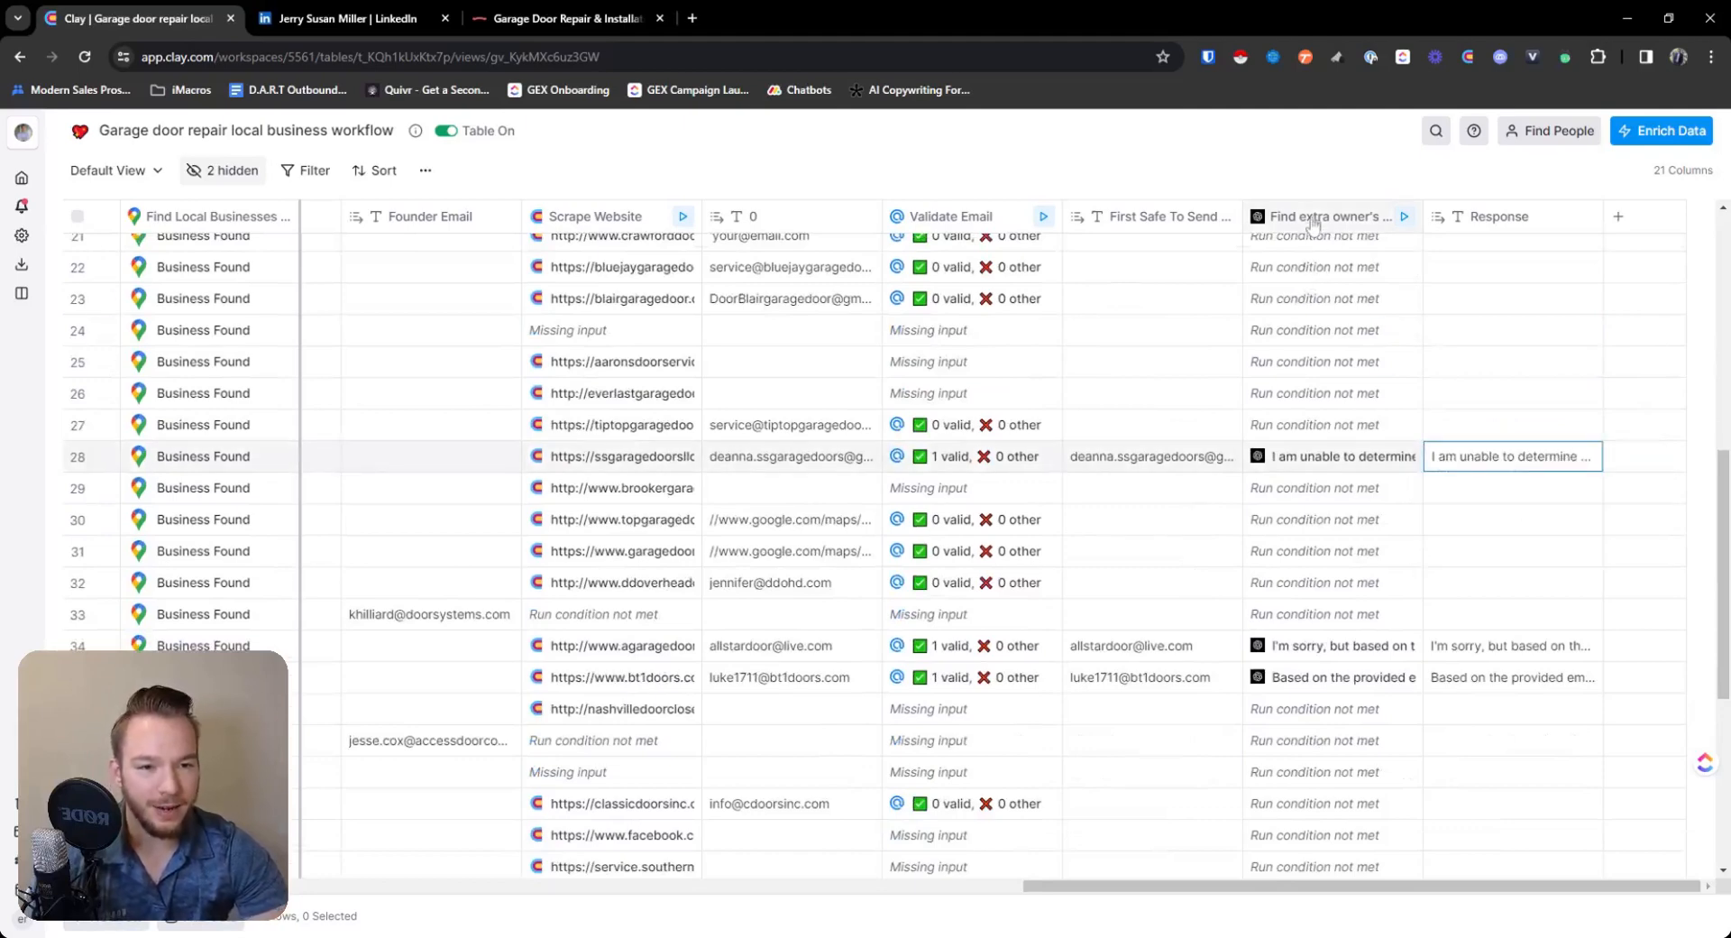
pyautogui.click(1356, 422)
pyautogui.scroll(-10, 1488, 577)
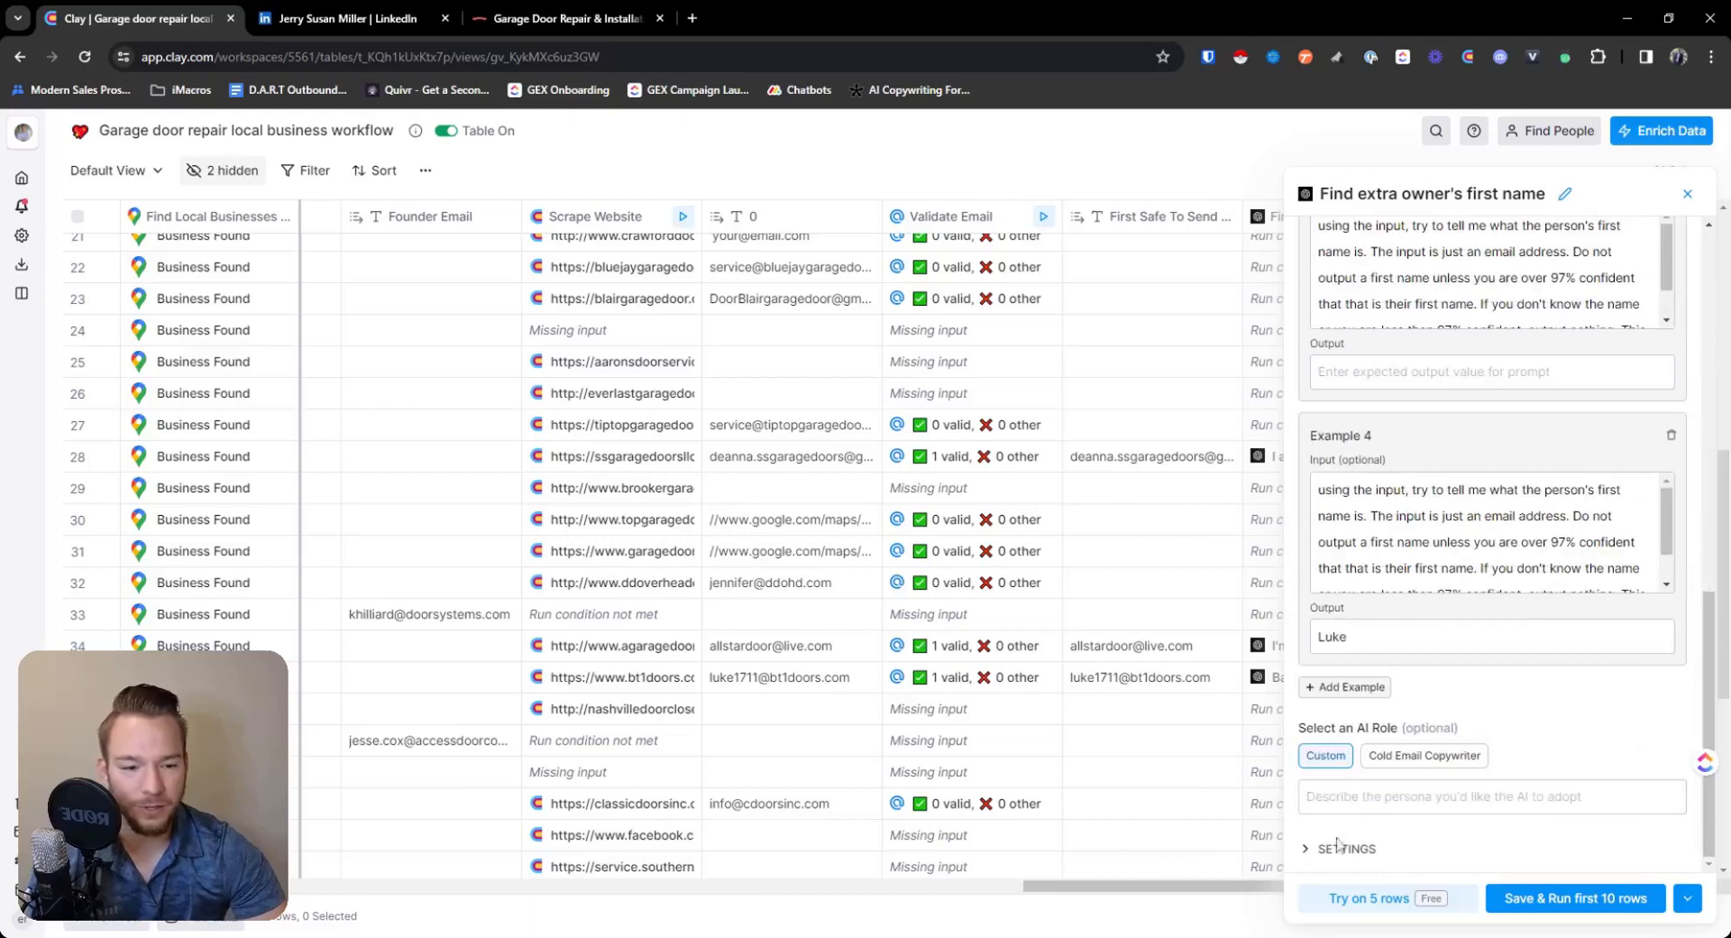
pyautogui.click(1338, 847)
pyautogui.scroll(-5, 1379, 766)
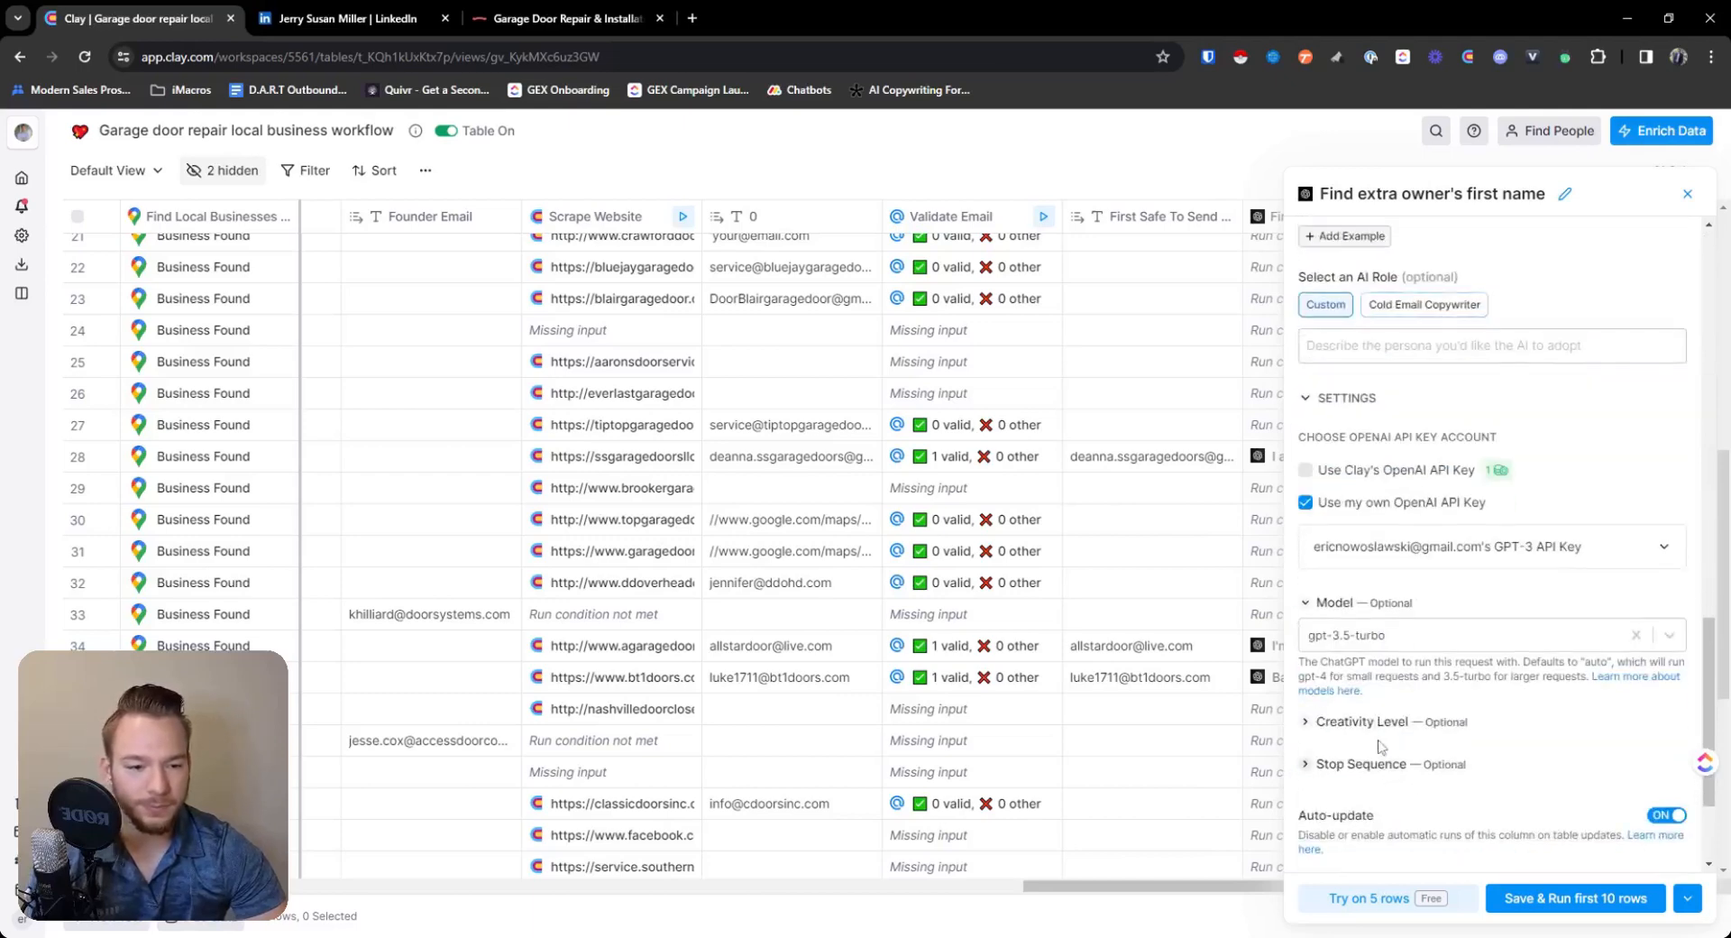
pyautogui.scroll(8, 1406, 703)
pyautogui.click(1407, 642)
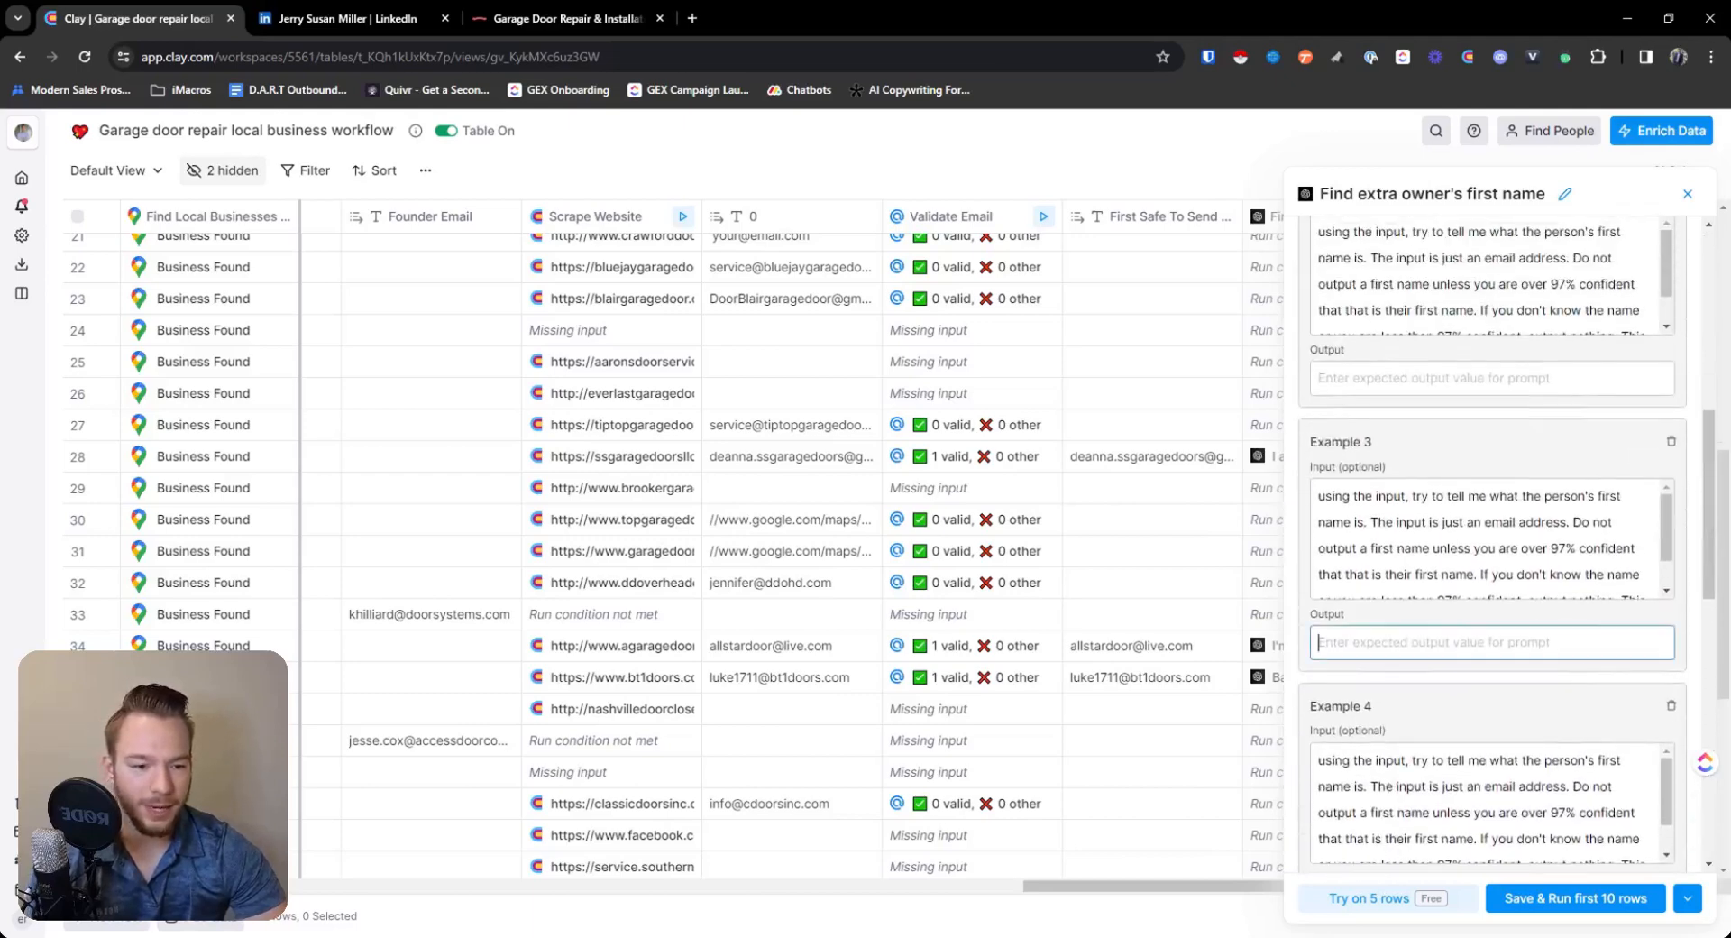
pyautogui.write('nothing')
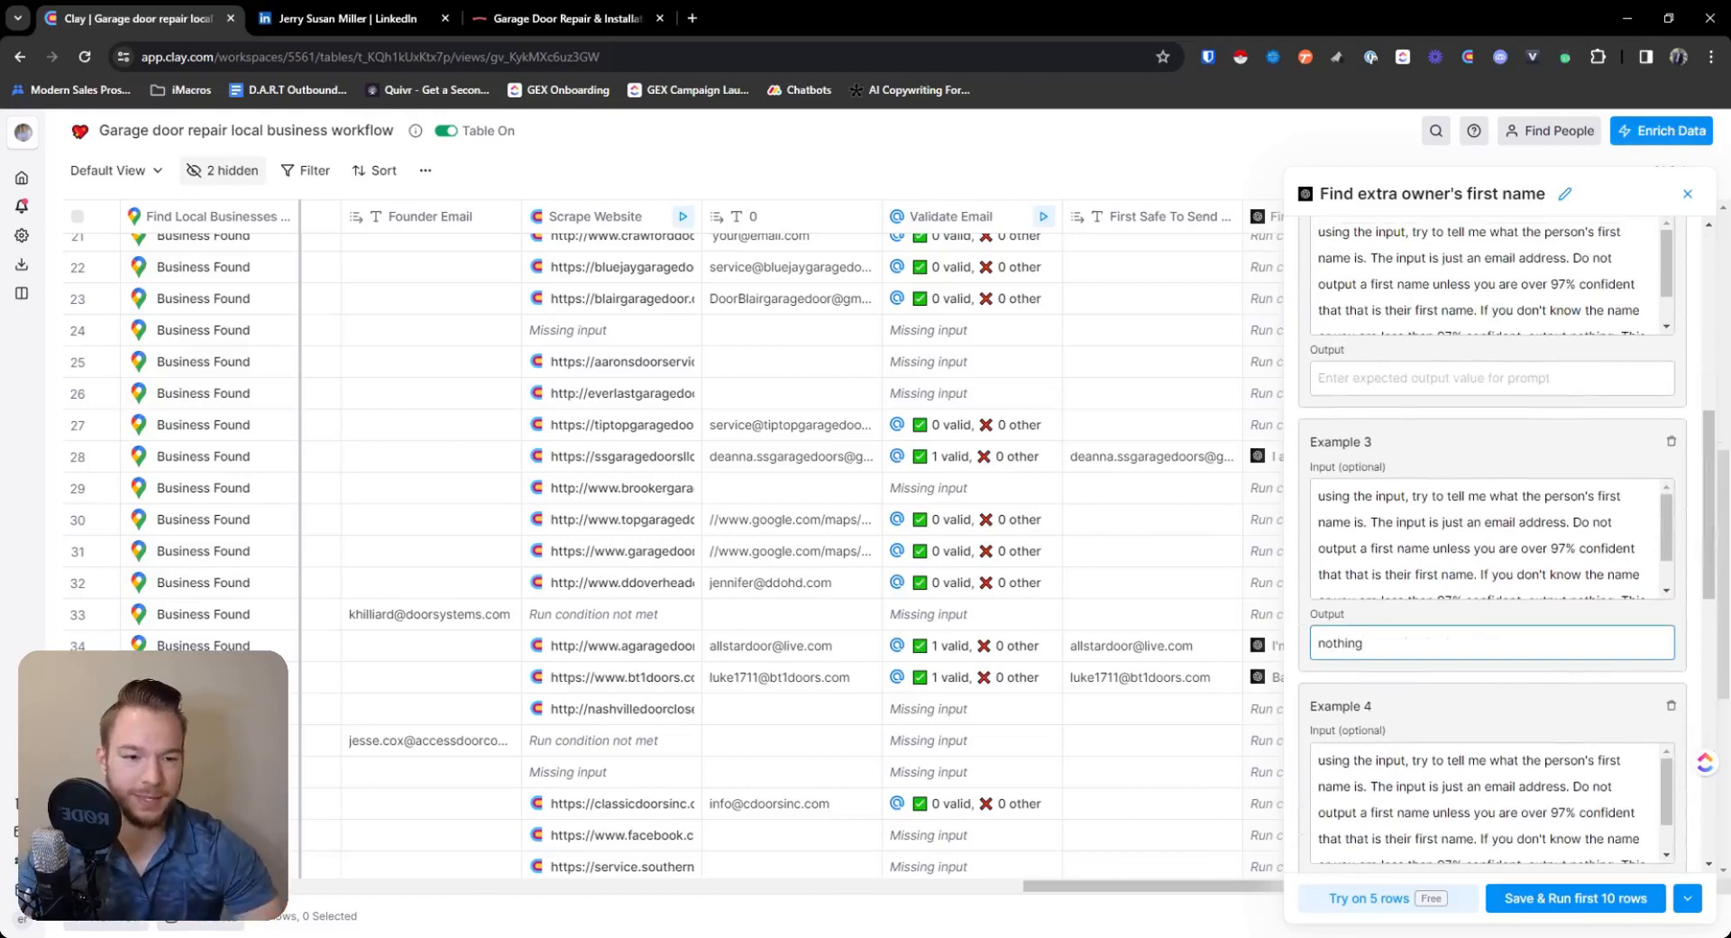
pyautogui.click(1425, 378)
pyautogui.write('nothing')
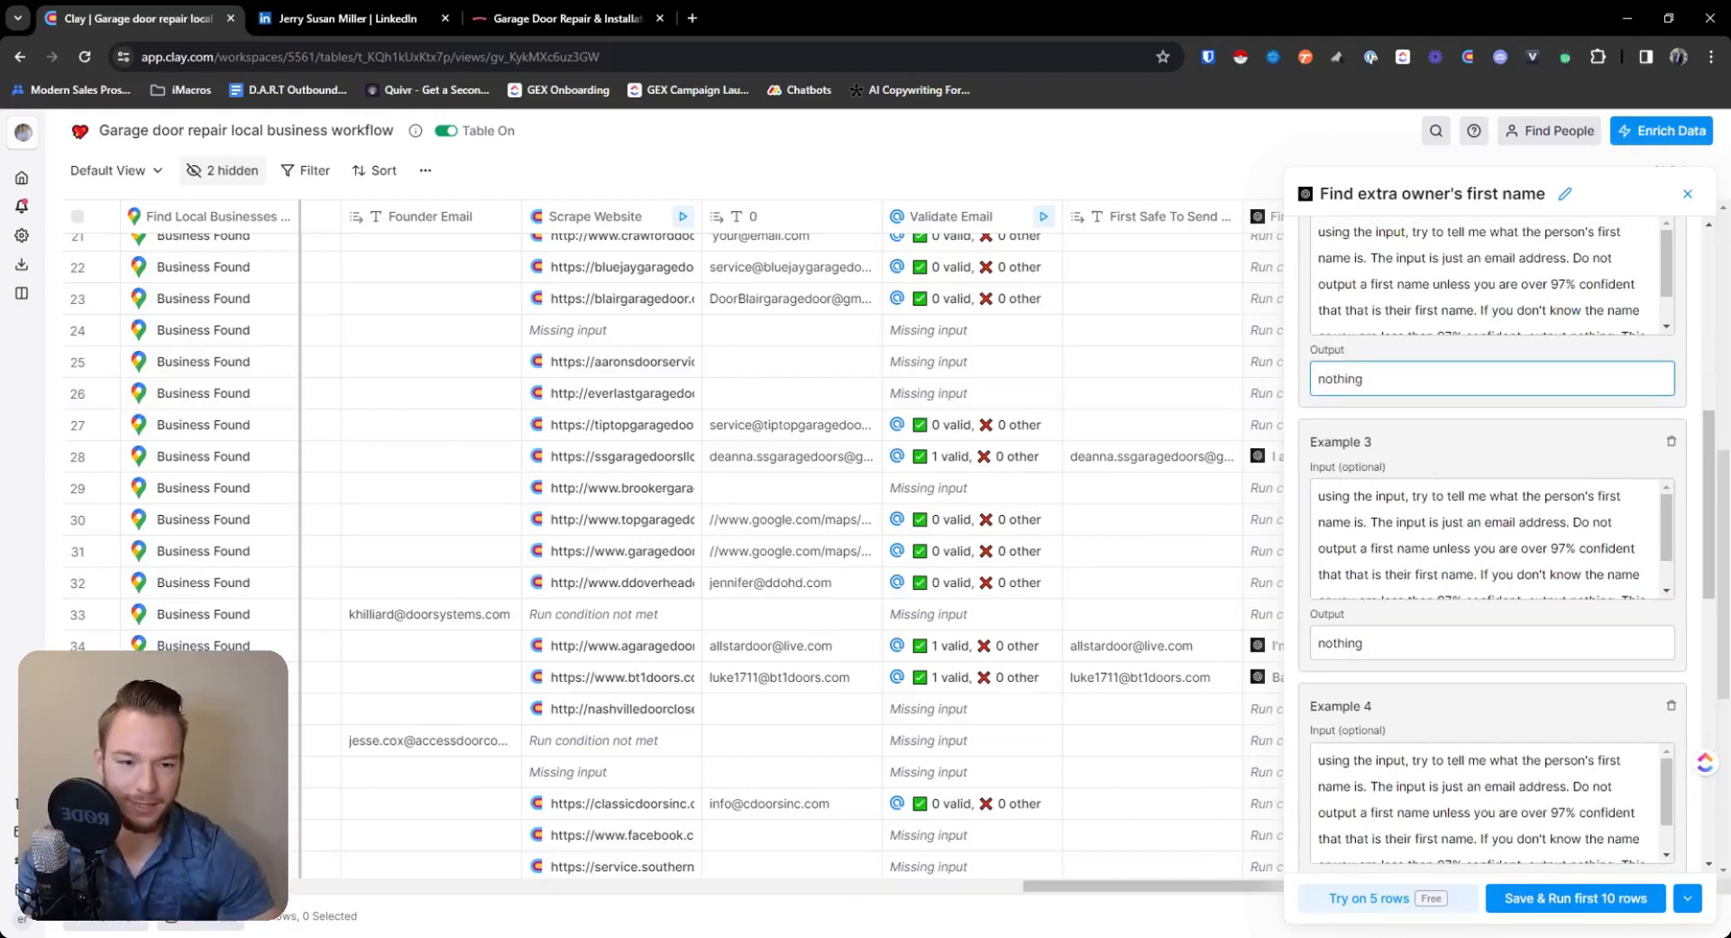
# Choose the AI model in the column's settings, and save and run the column on the first 10 rows.
pyautogui.scroll(-10, 1402, 651)
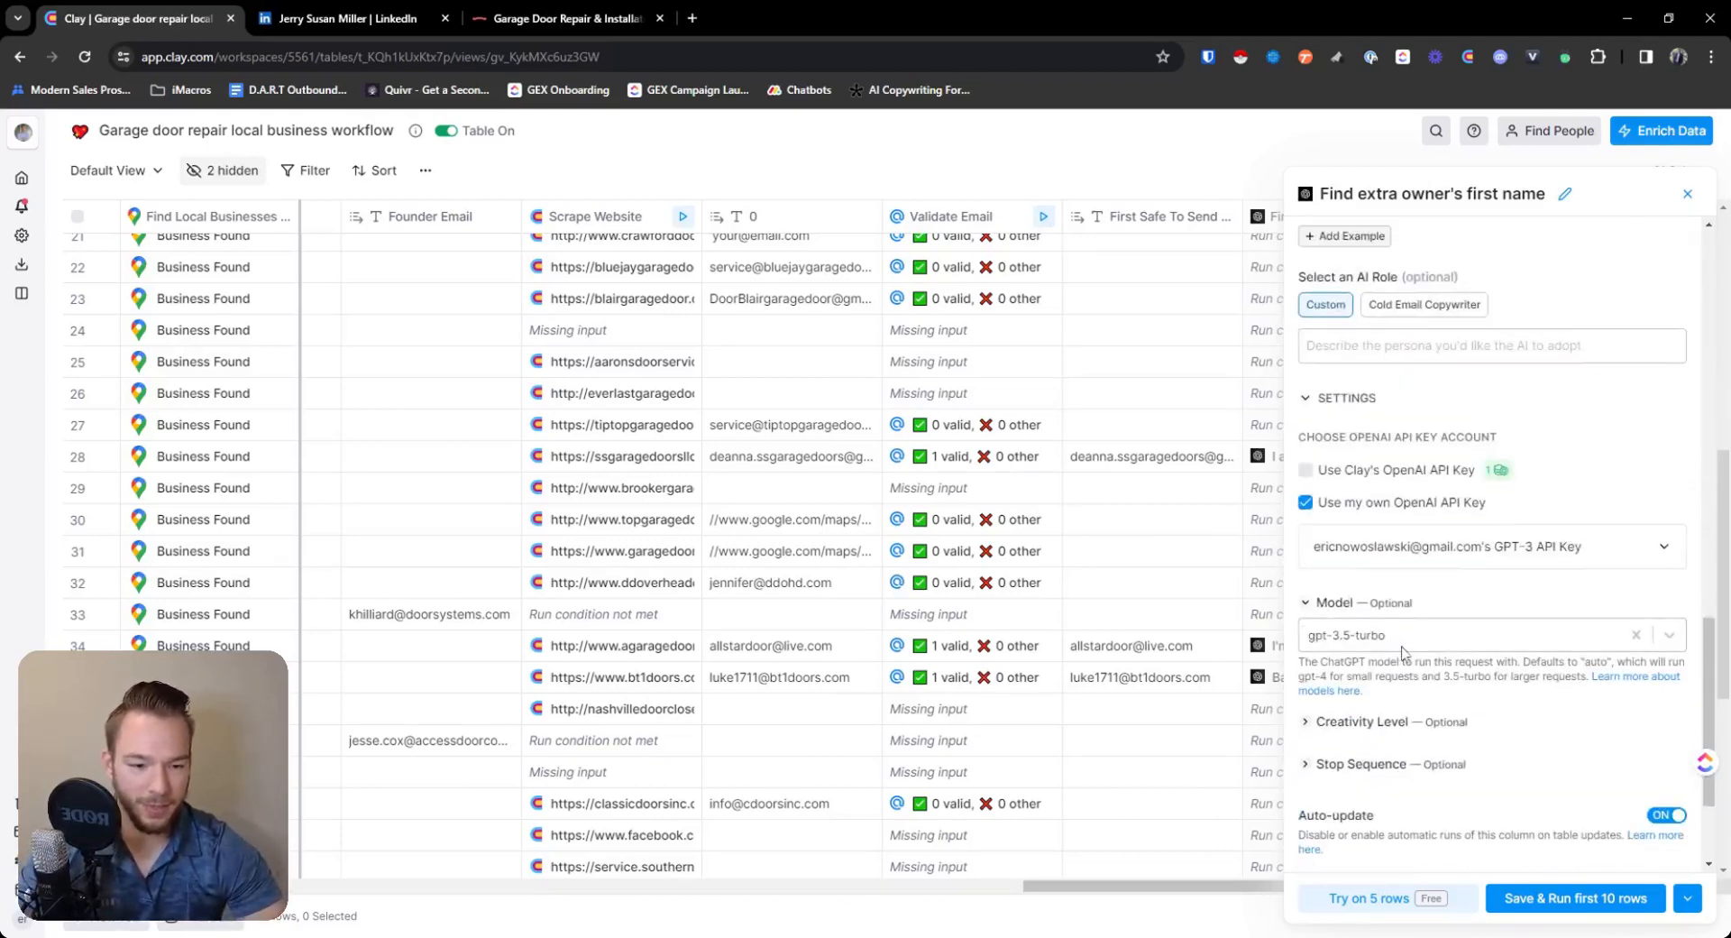
pyautogui.click(1403, 645)
pyautogui.click(1328, 718)
pyautogui.click(1616, 900)
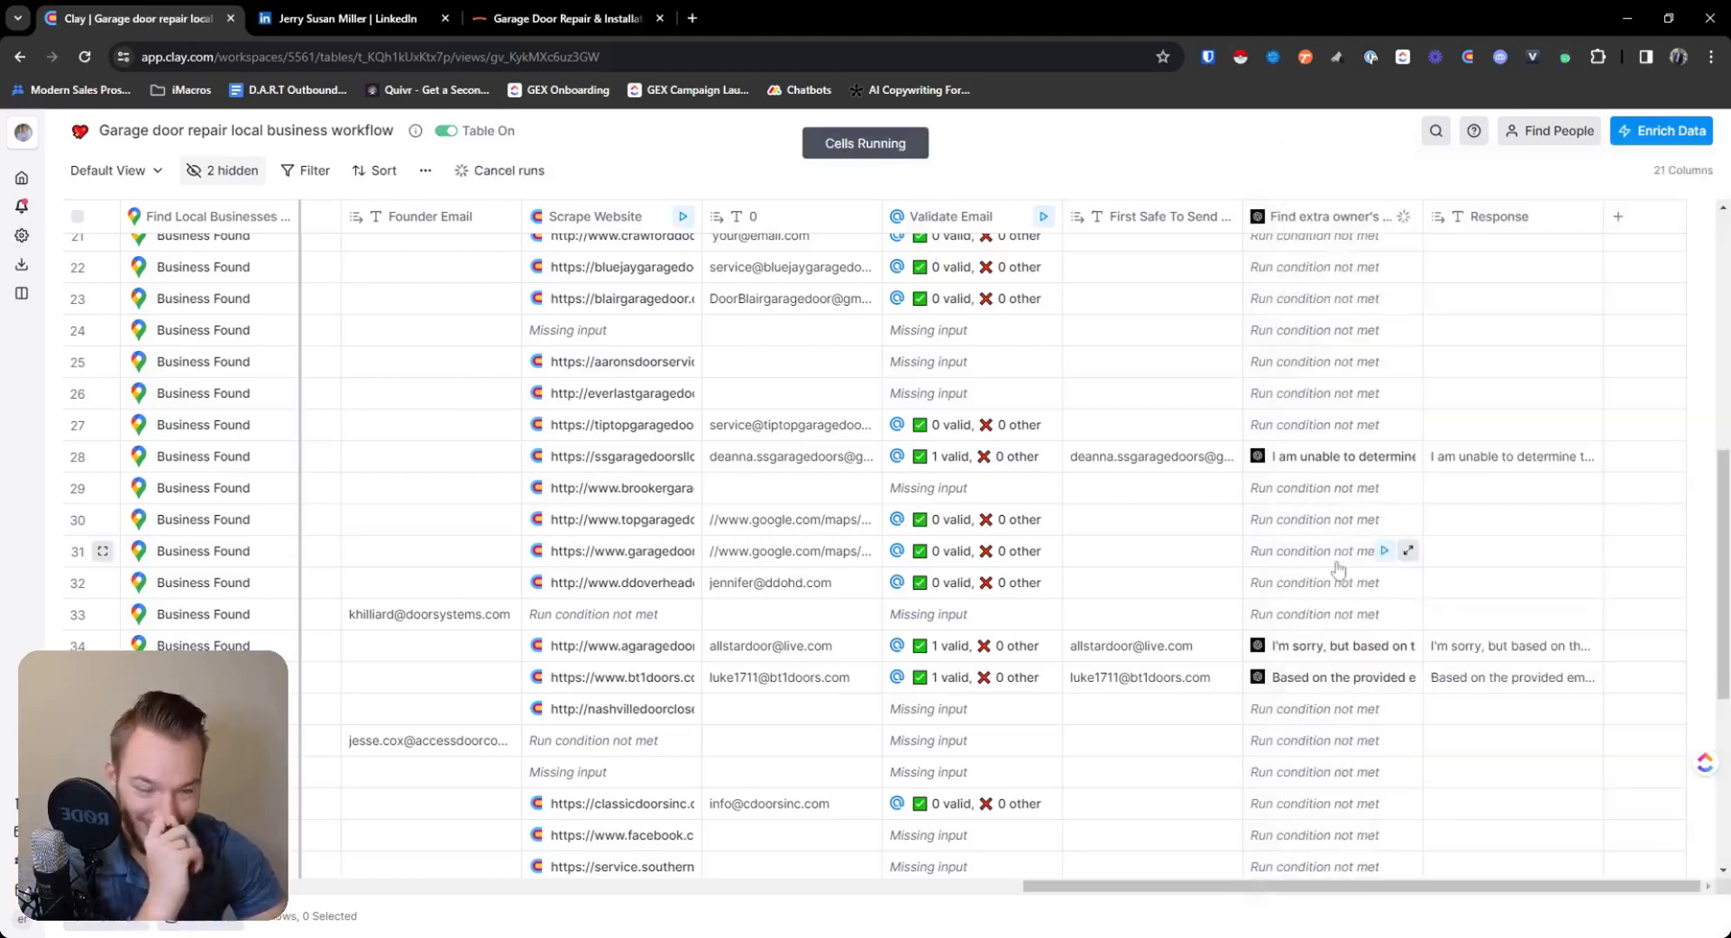
# Rerun the "Find extra owner's first name" cells individually for rows 12, 13, 15 and 17.
pyautogui.scroll(7, 1338, 568)
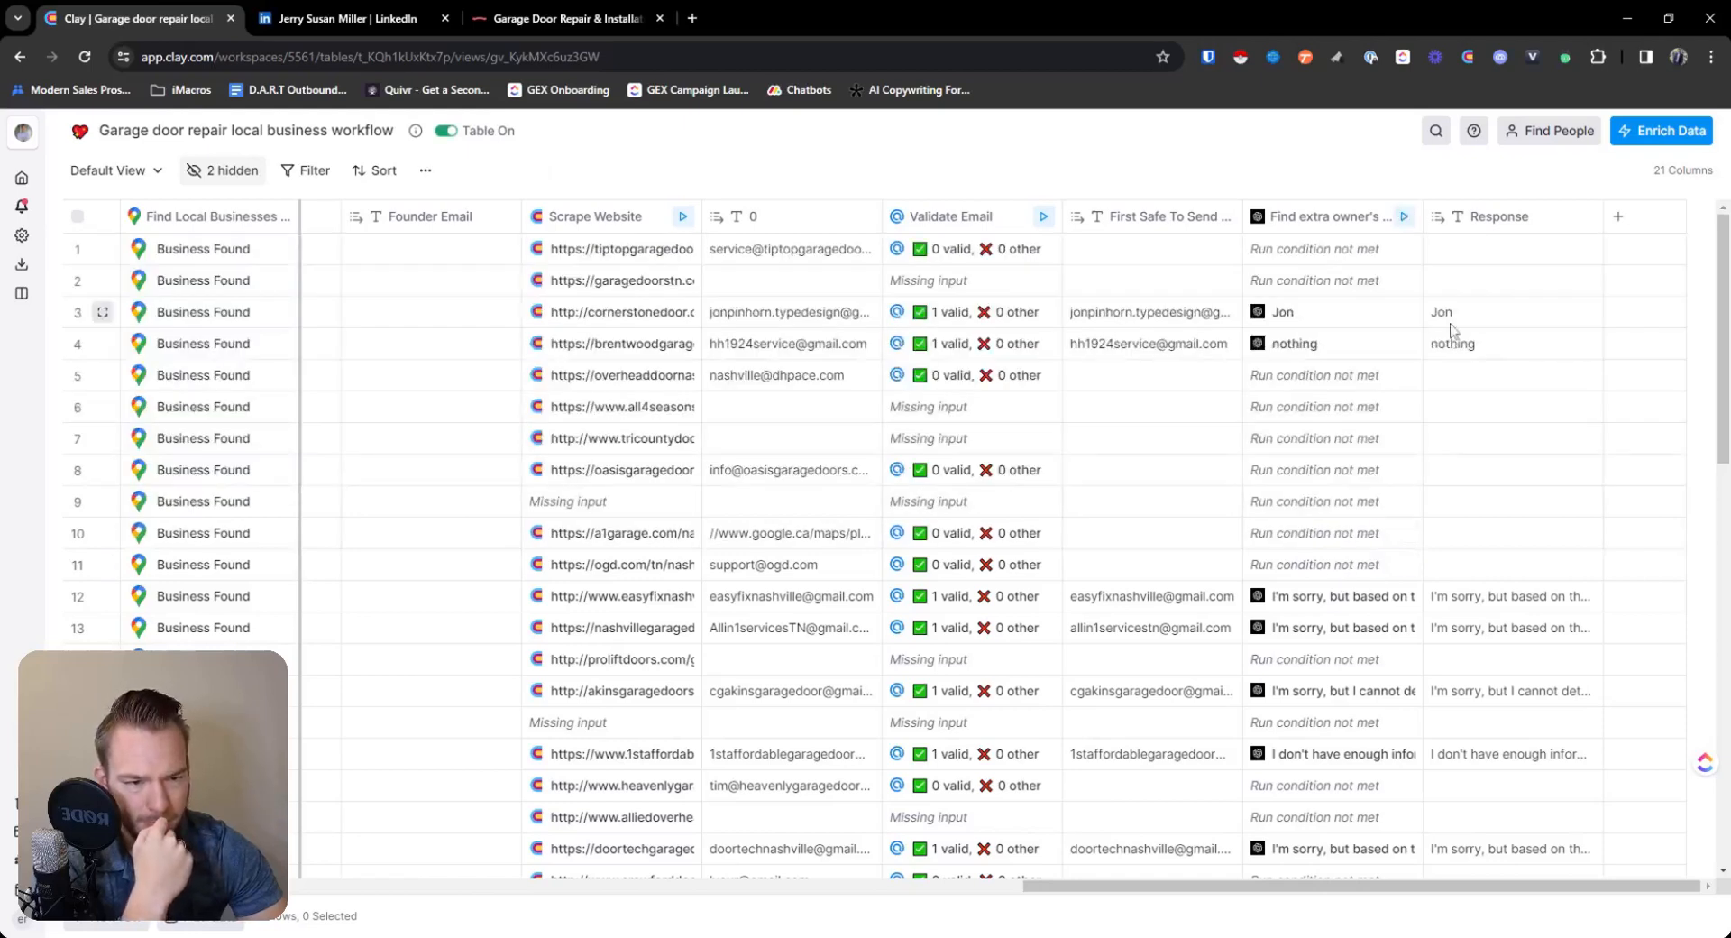
pyautogui.click(1384, 596)
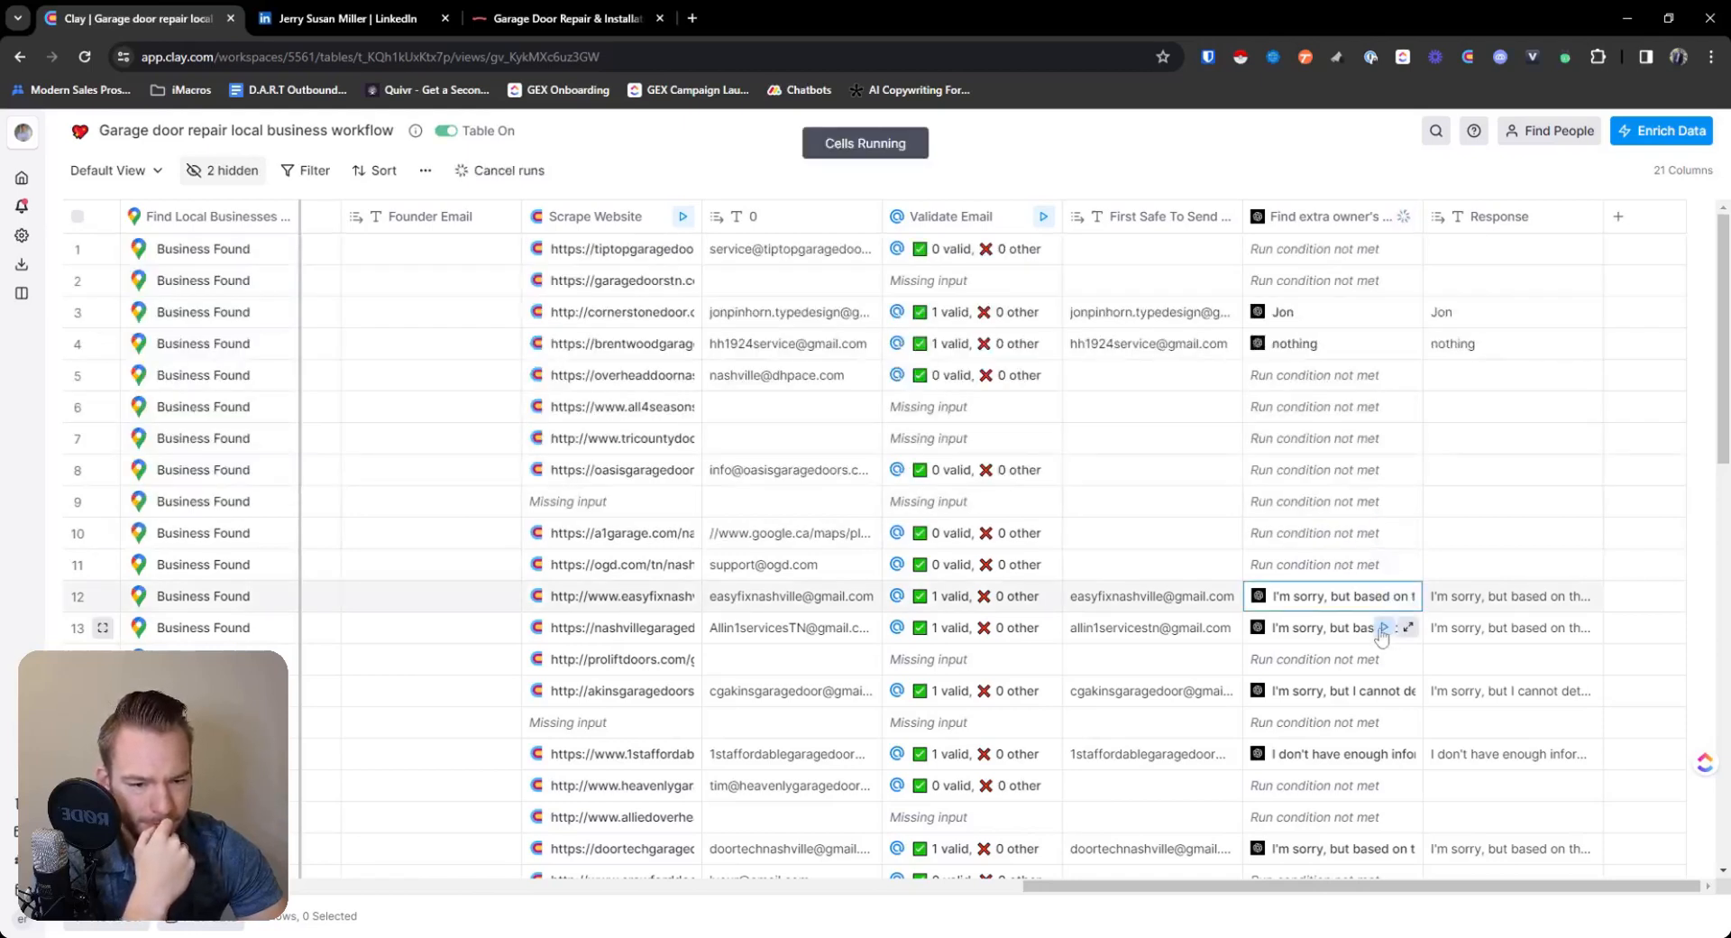
pyautogui.click(1383, 629)
pyautogui.click(1384, 690)
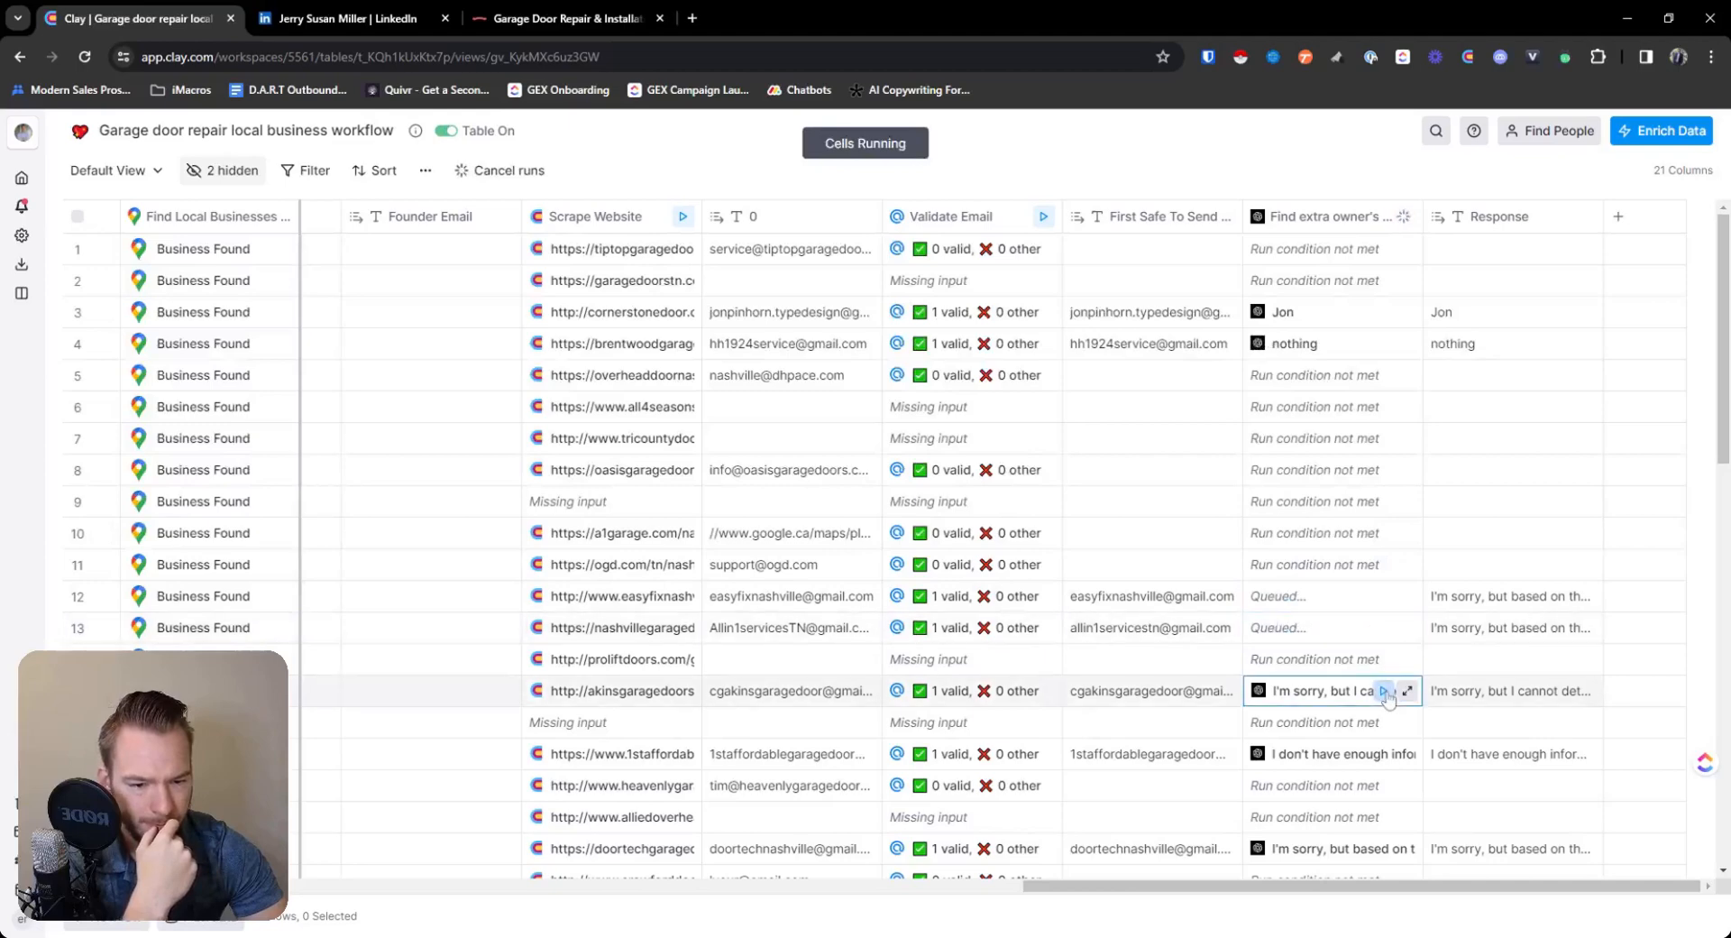
pyautogui.click(1385, 754)
pyautogui.scroll(-2, 1336, 712)
pyautogui.moveTo(1337, 712)
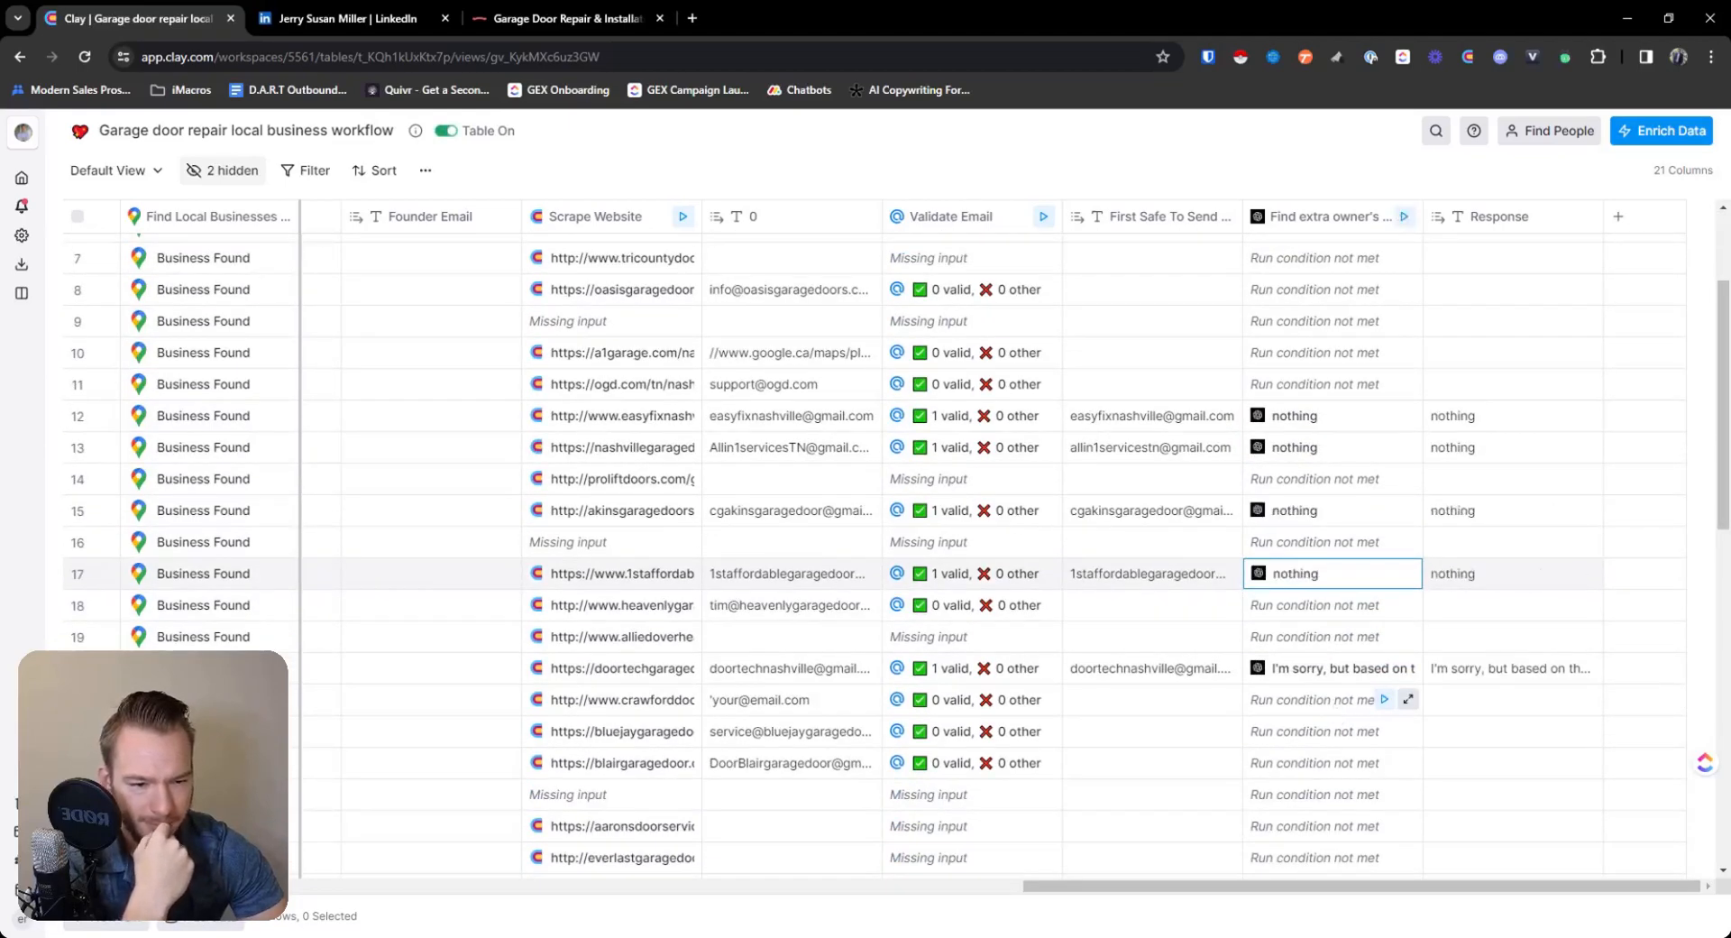
# Rerun the first-name cells for rows 20 and 28, and run the column for the remaining rows.
pyautogui.click(1383, 672)
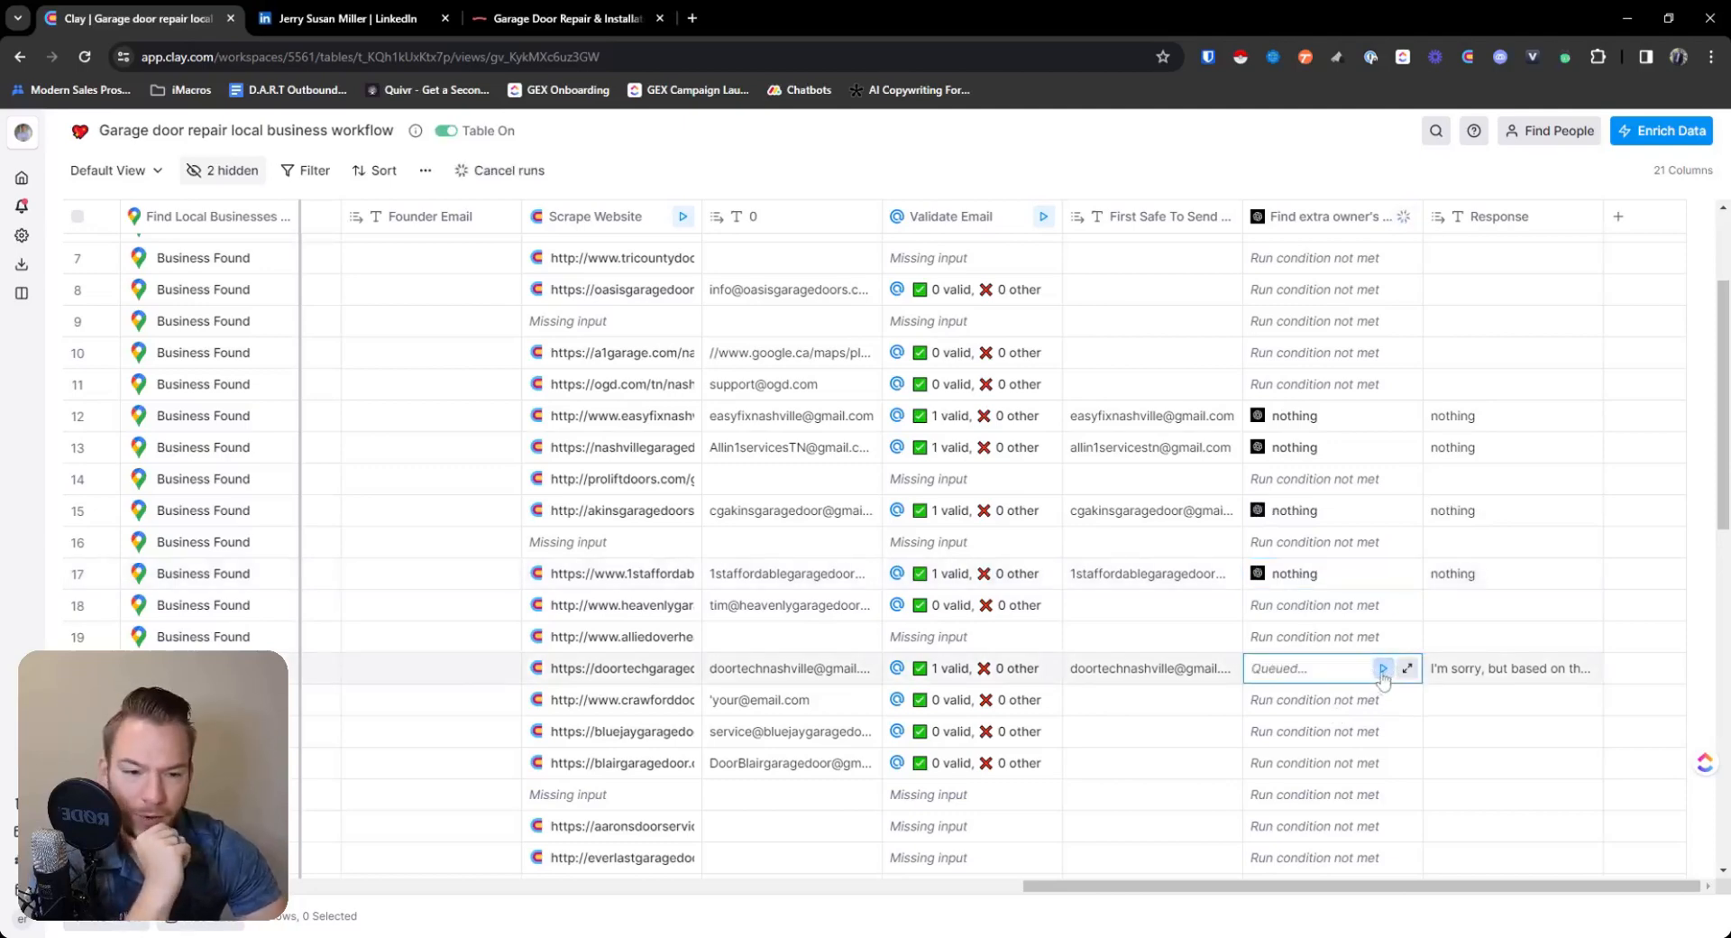
pyautogui.scroll(-2, 1366, 718)
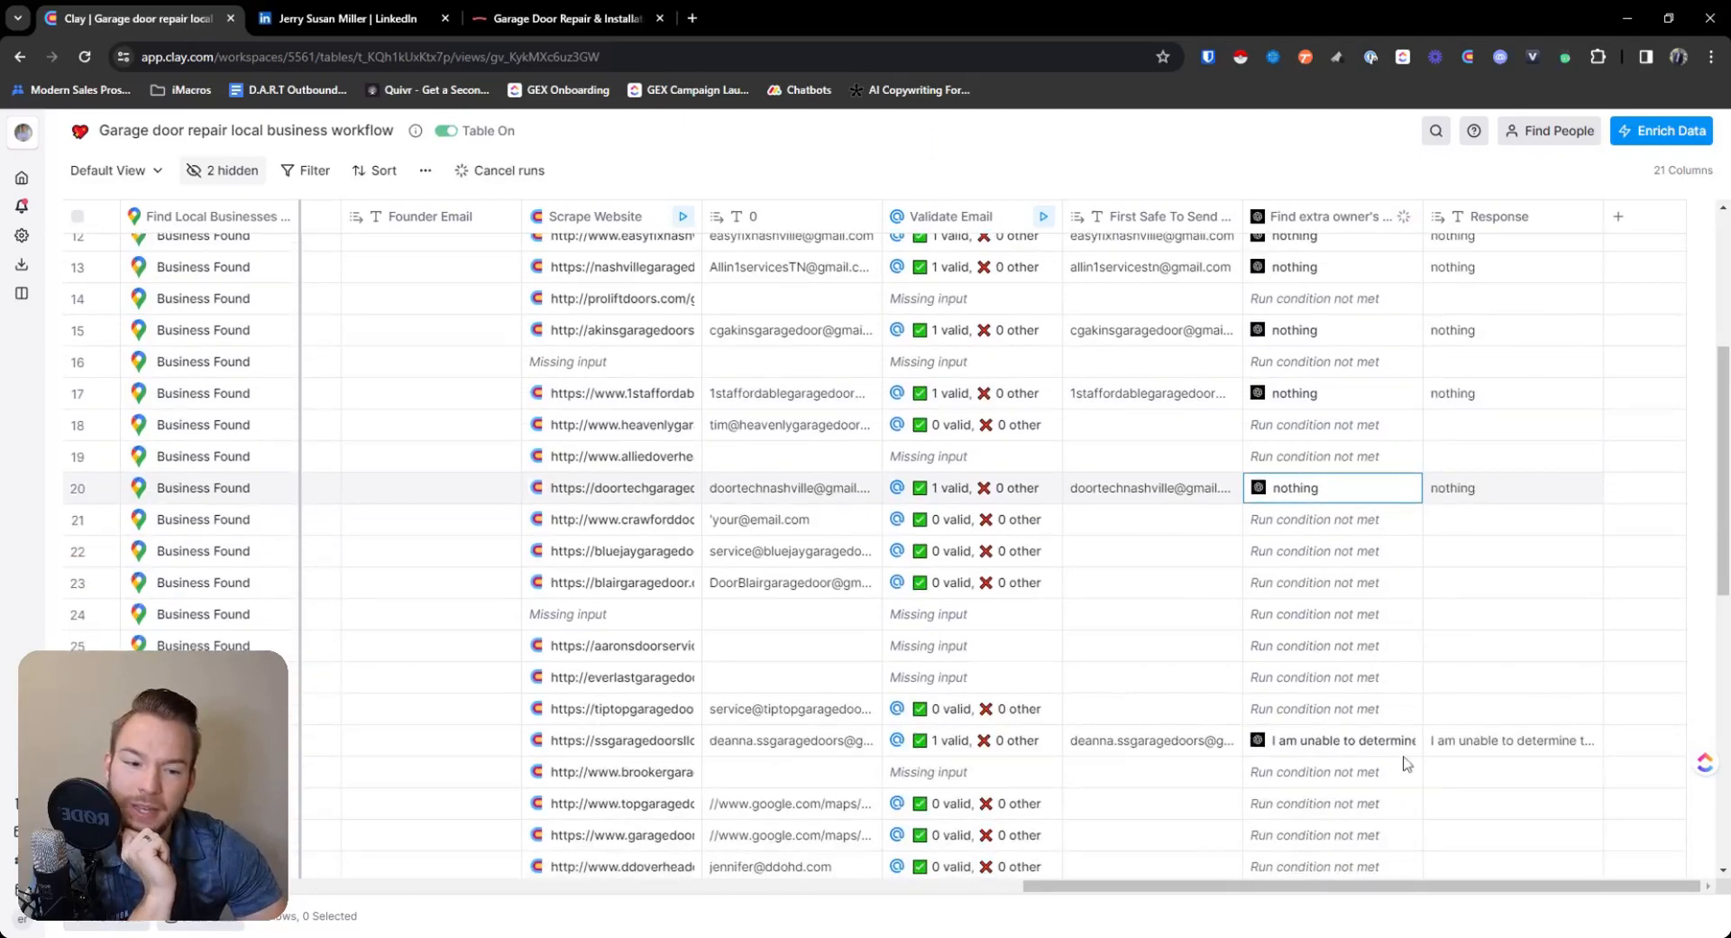
pyautogui.click(1388, 743)
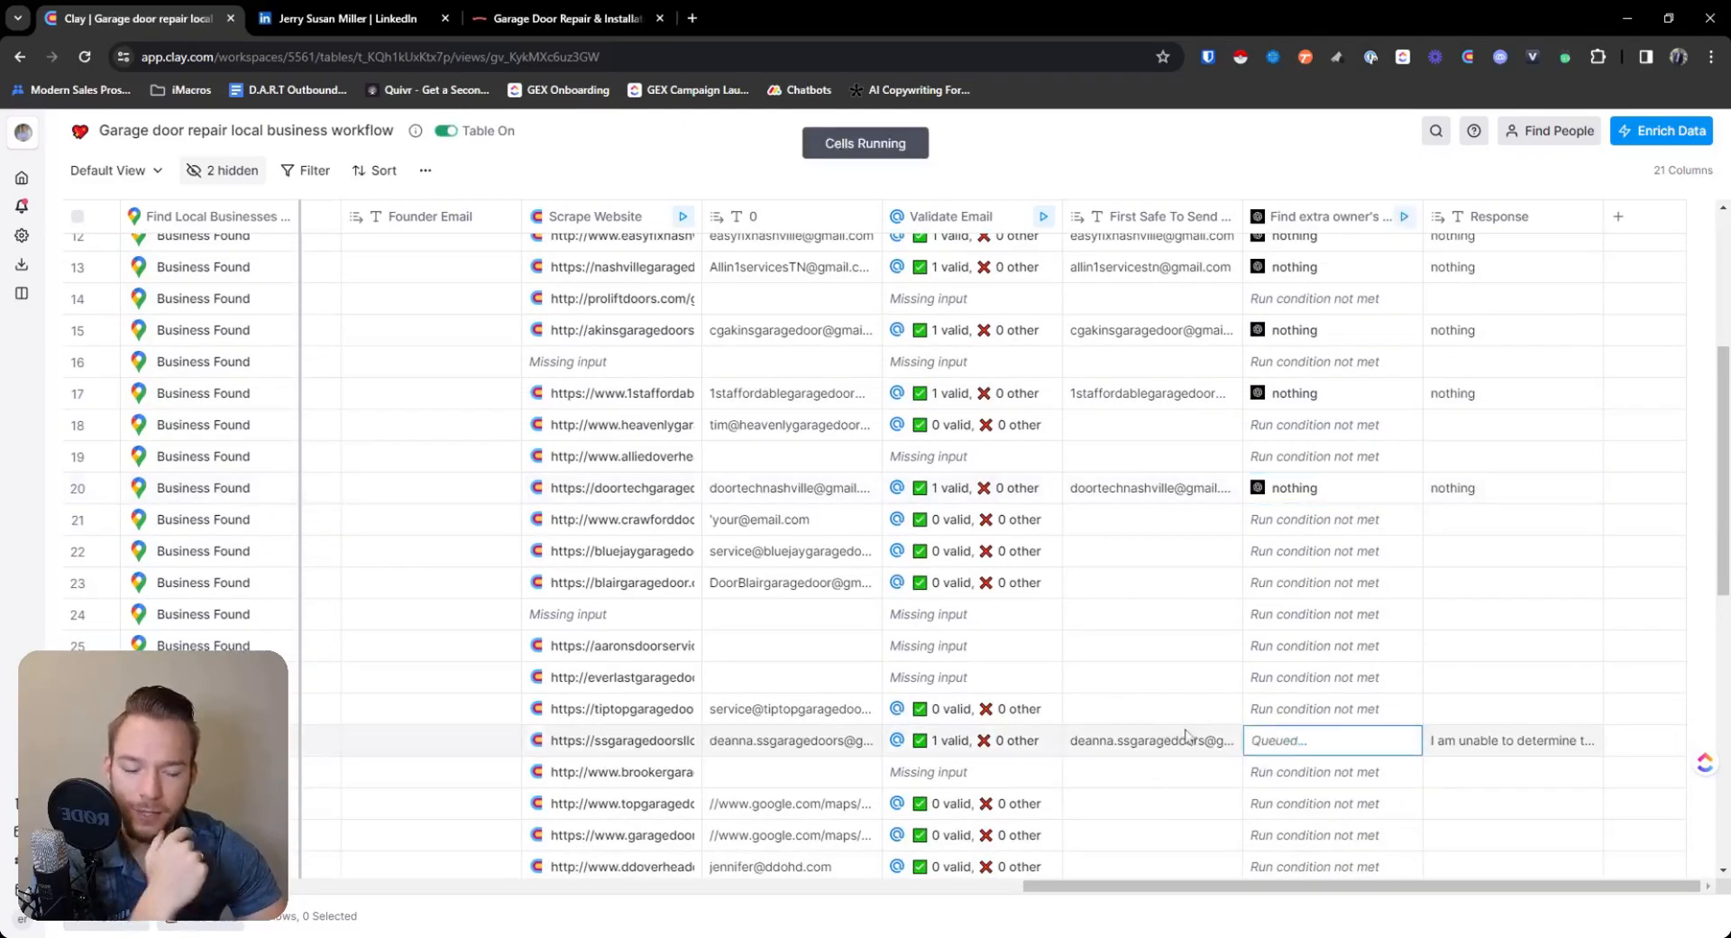
pyautogui.scroll(-2, 1204, 699)
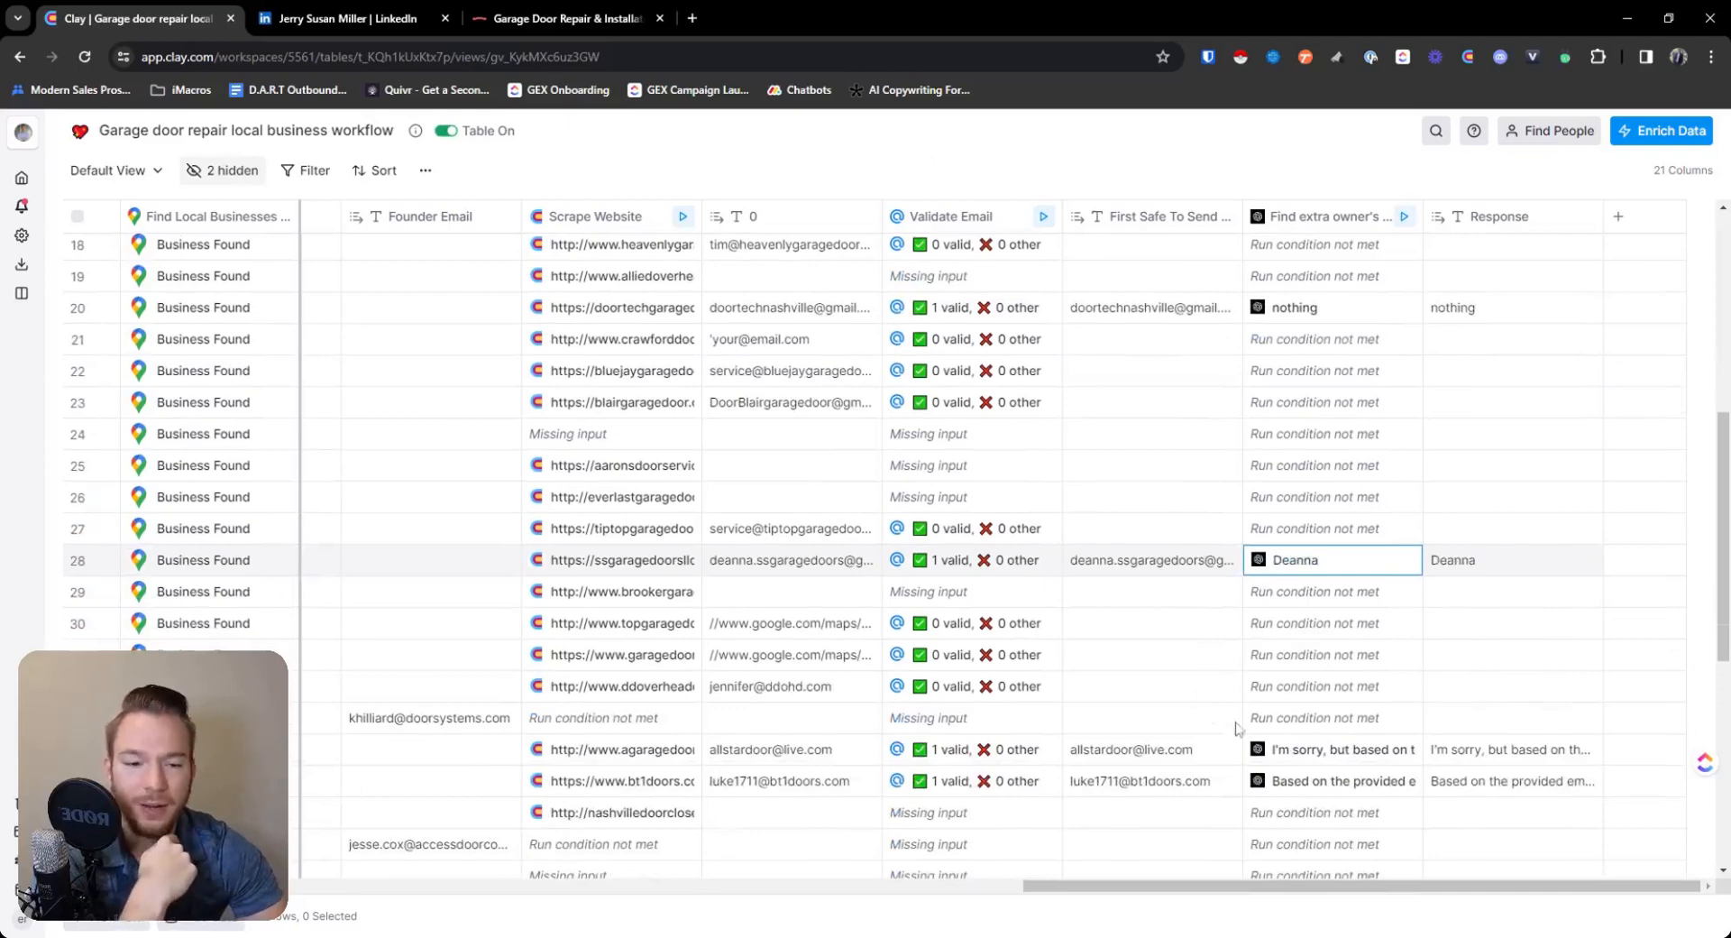
pyautogui.click(1404, 216)
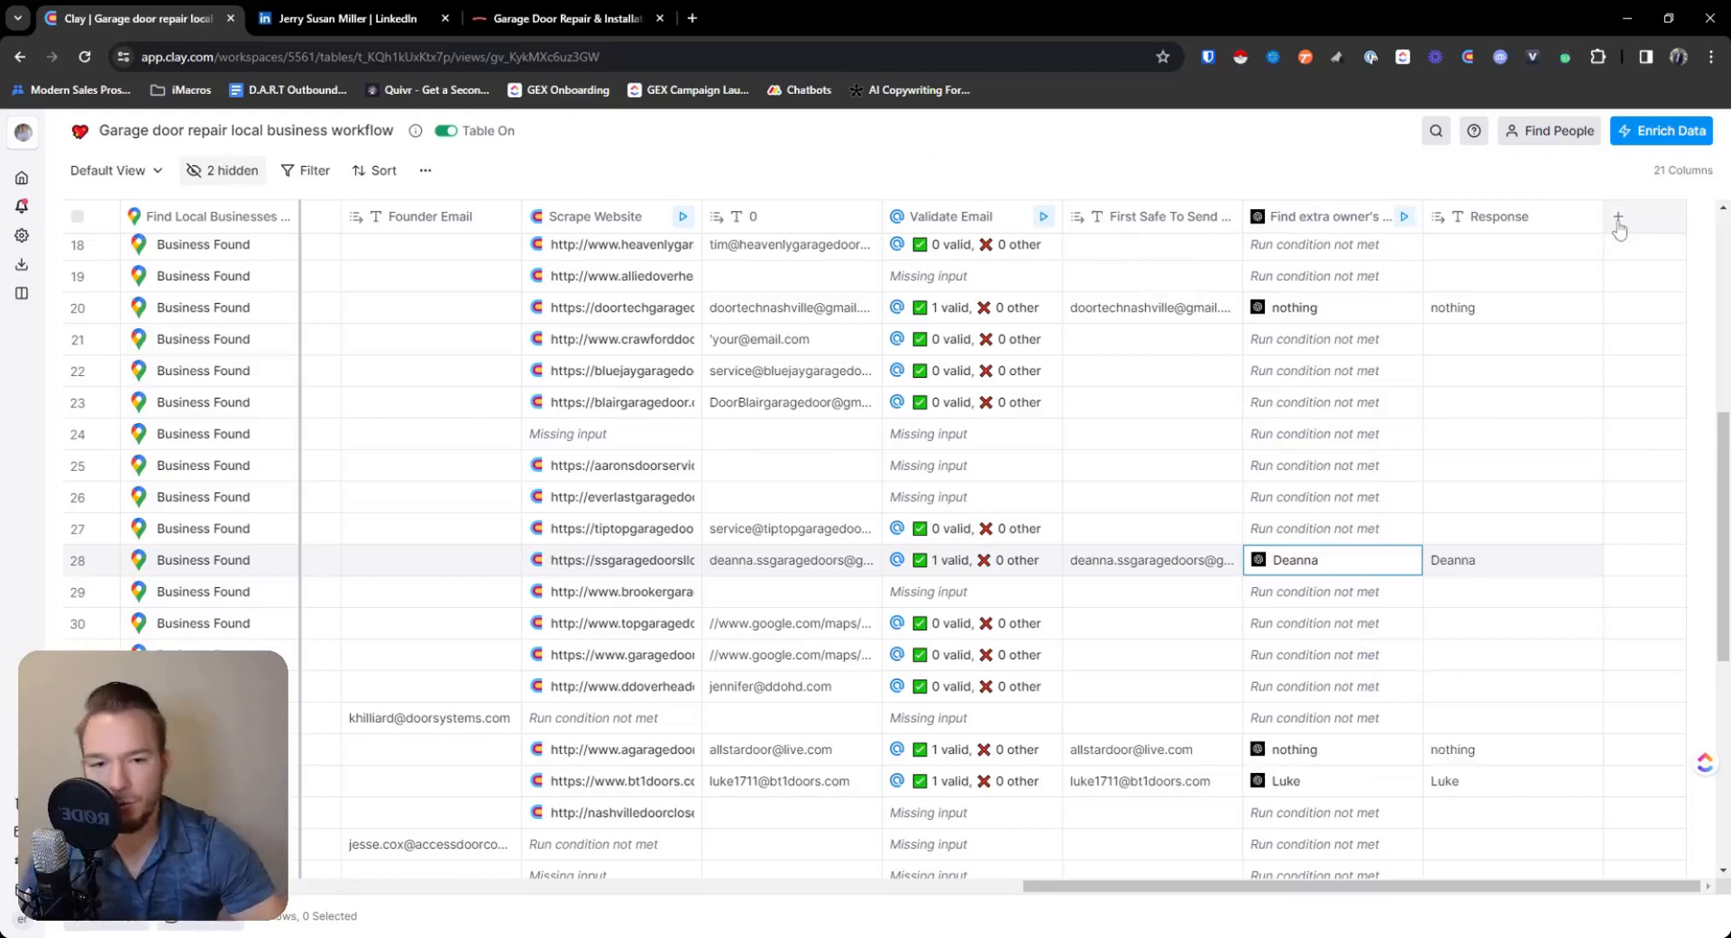
# Add a formula column and begin its description with "bring {First Name} to this column", inserting the First Name column reference.
pyautogui.click(1618, 219)
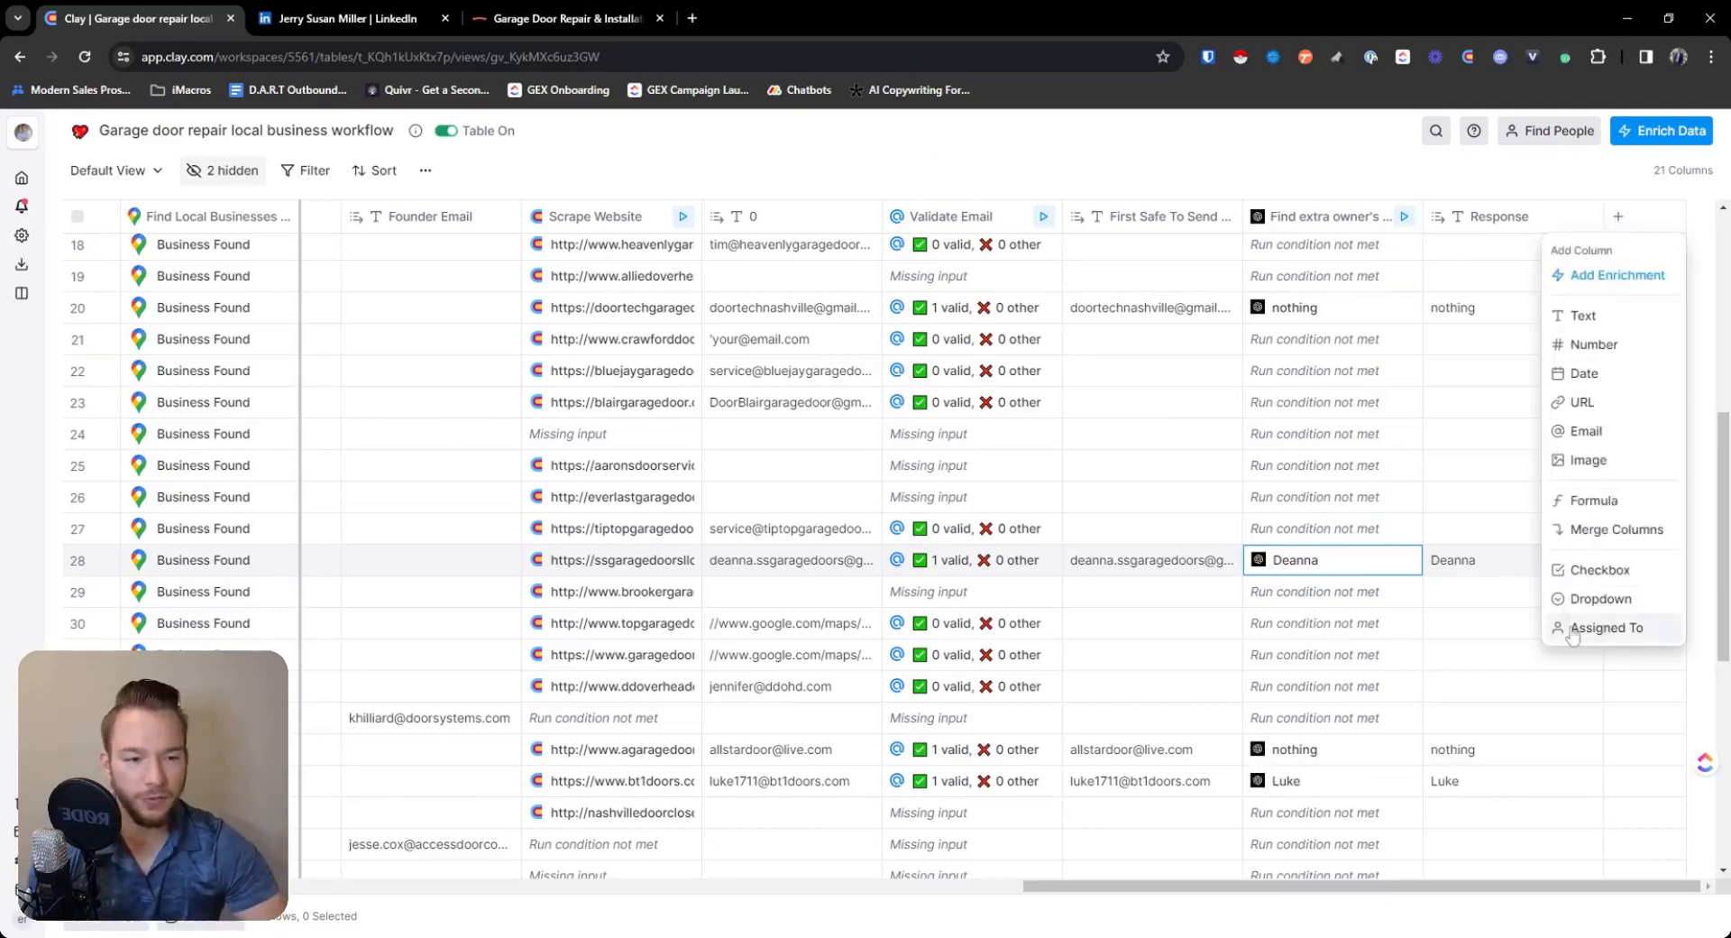
pyautogui.click(1598, 514)
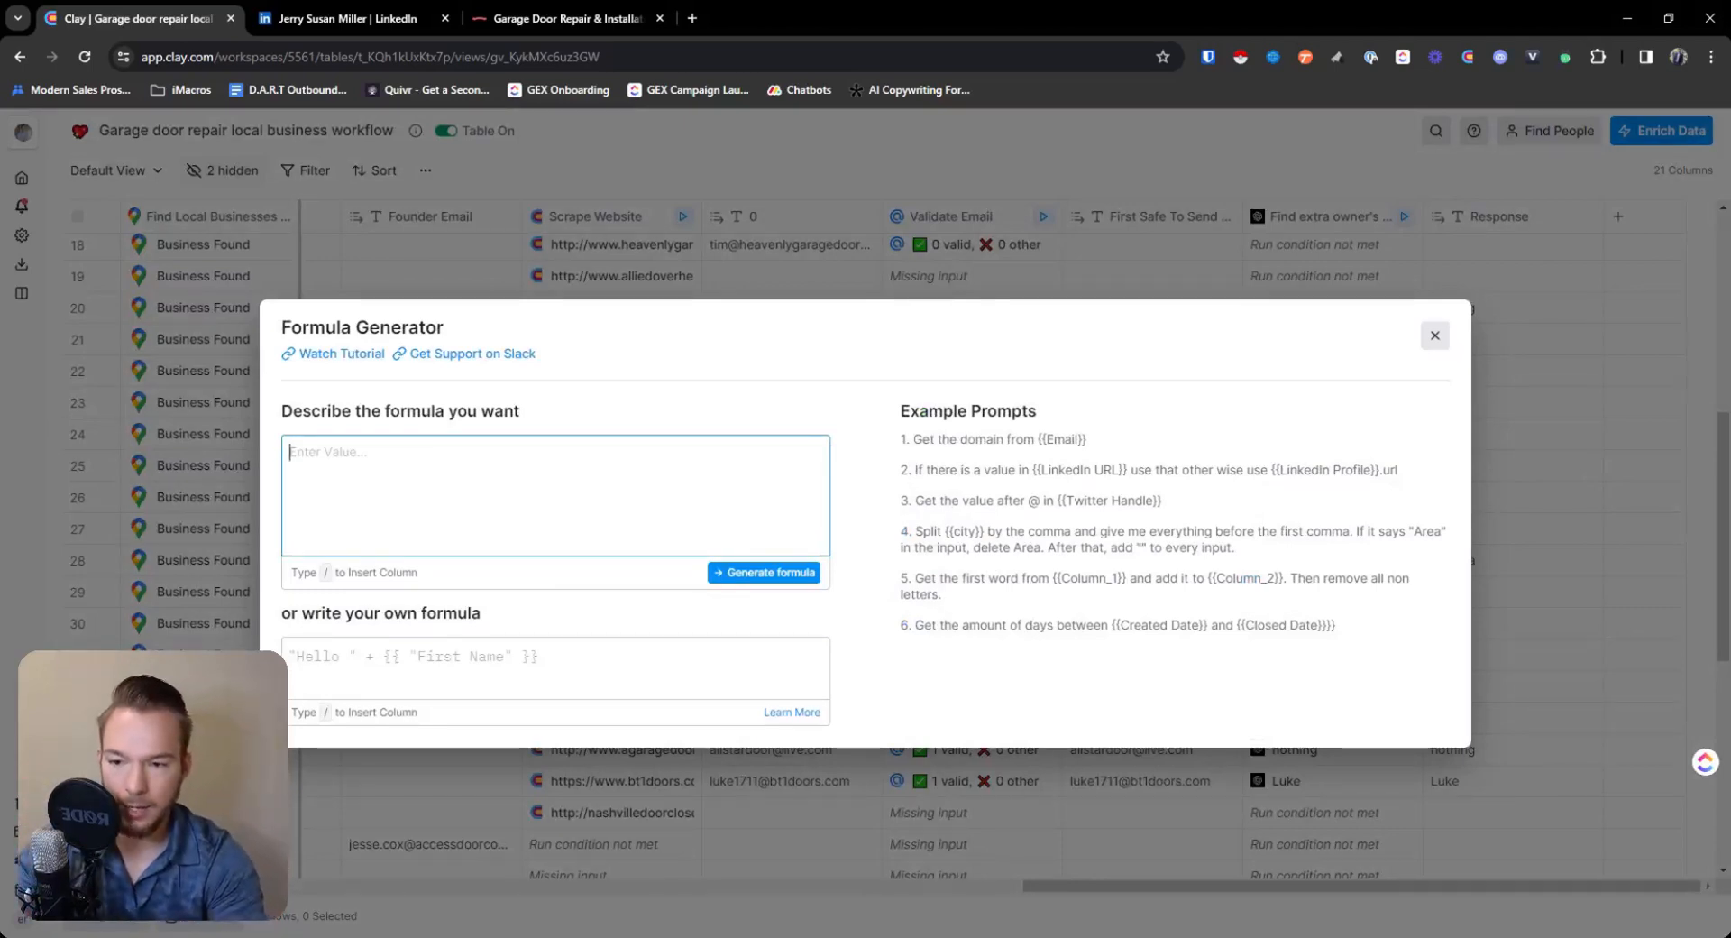
pyautogui.write('bring /')
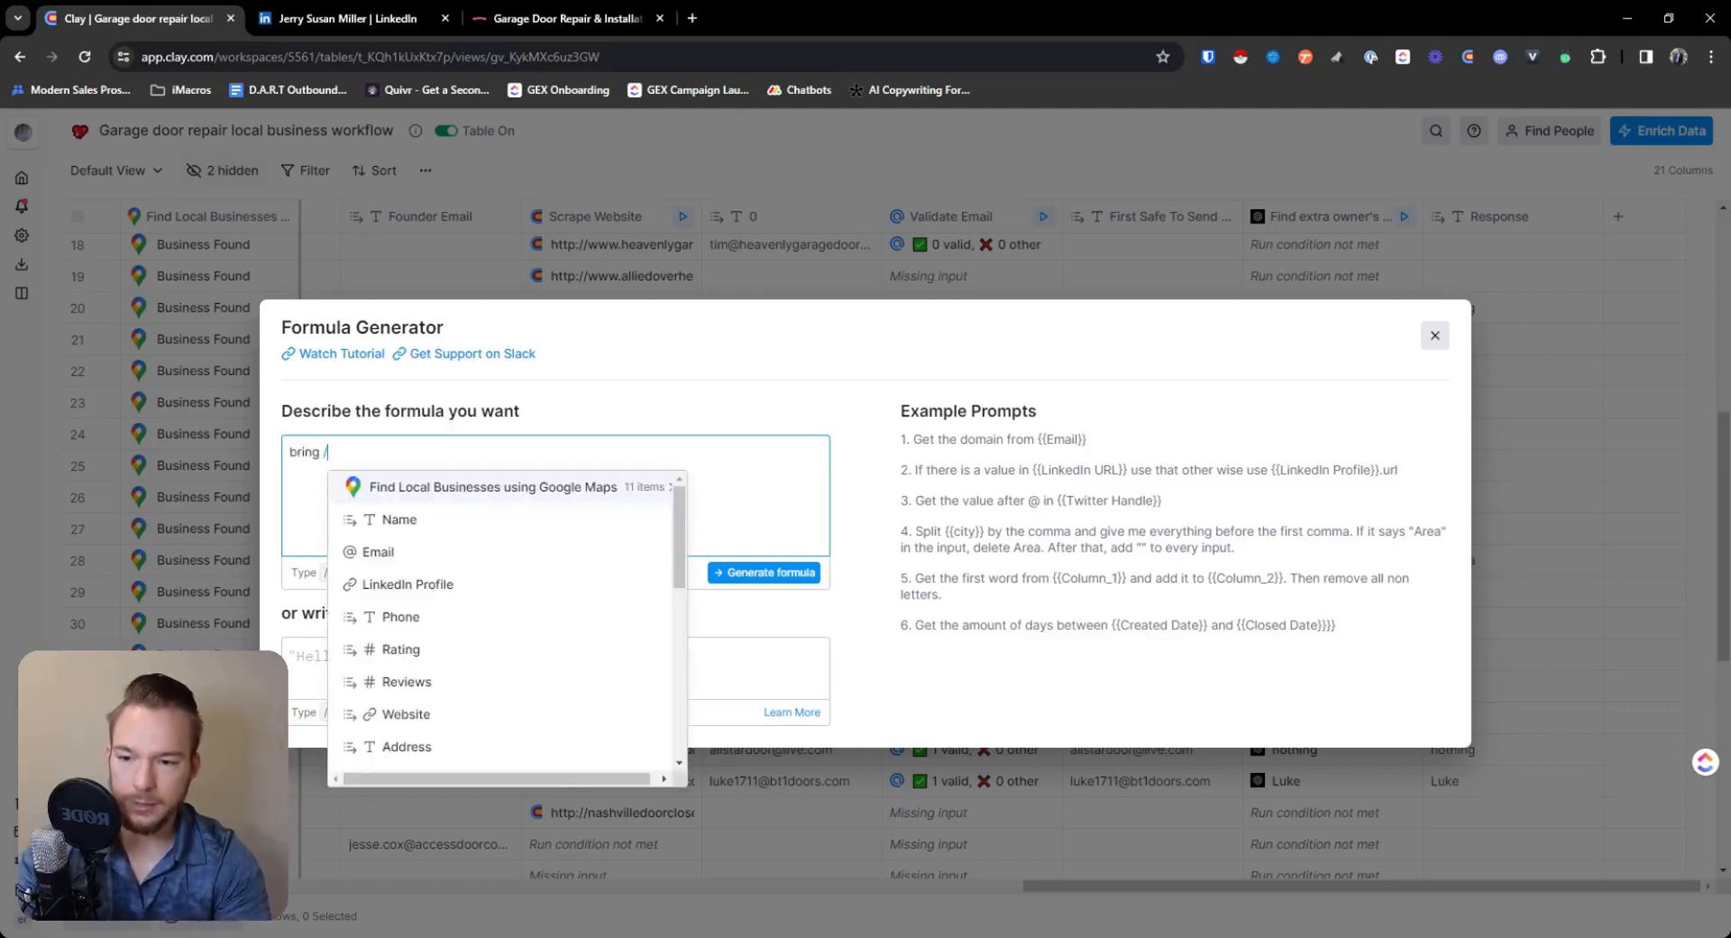
pyautogui.scroll(-2, 437, 694)
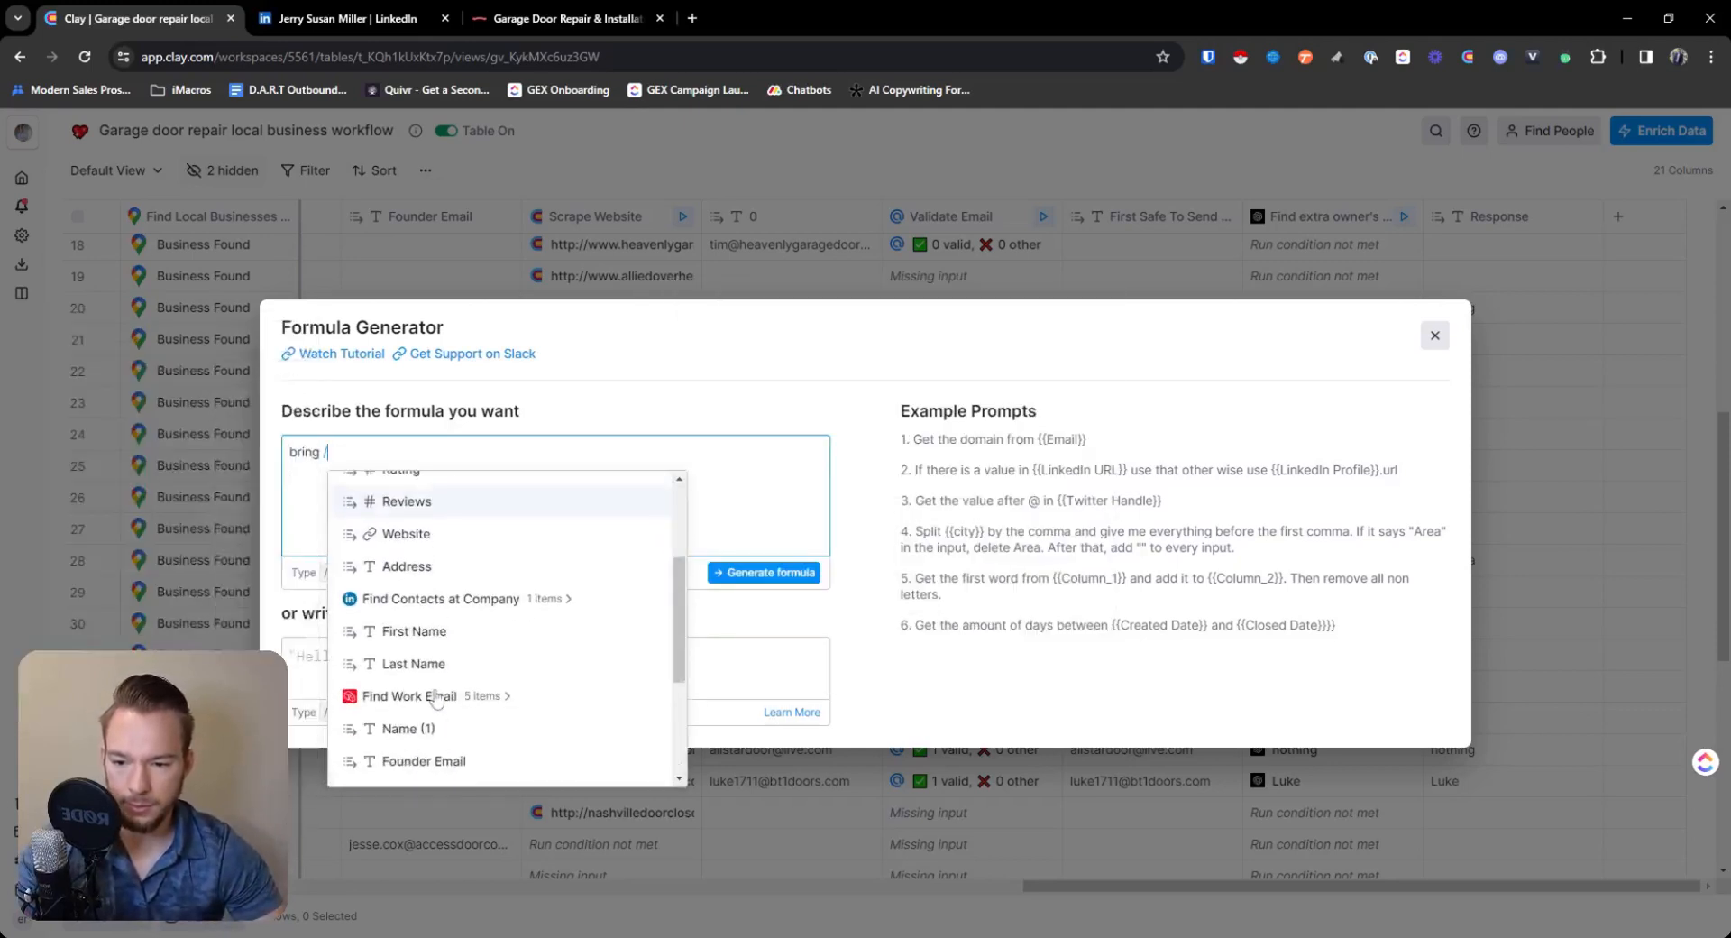
pyautogui.click(414, 631)
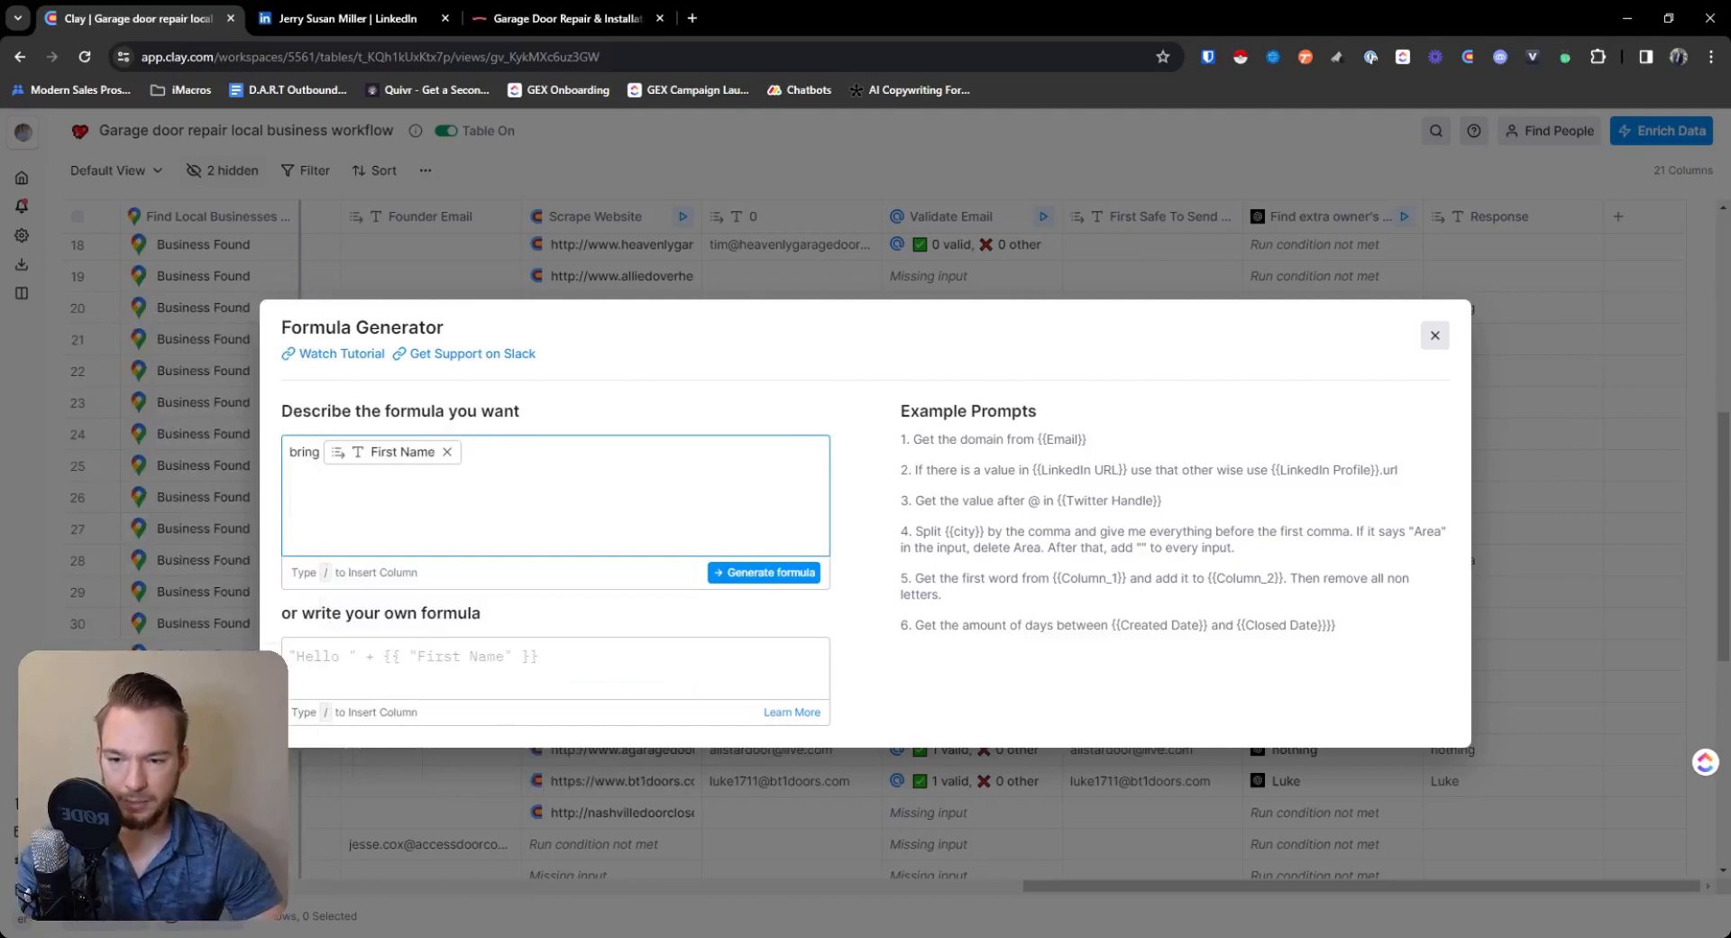
pyautogui.write('to thi')
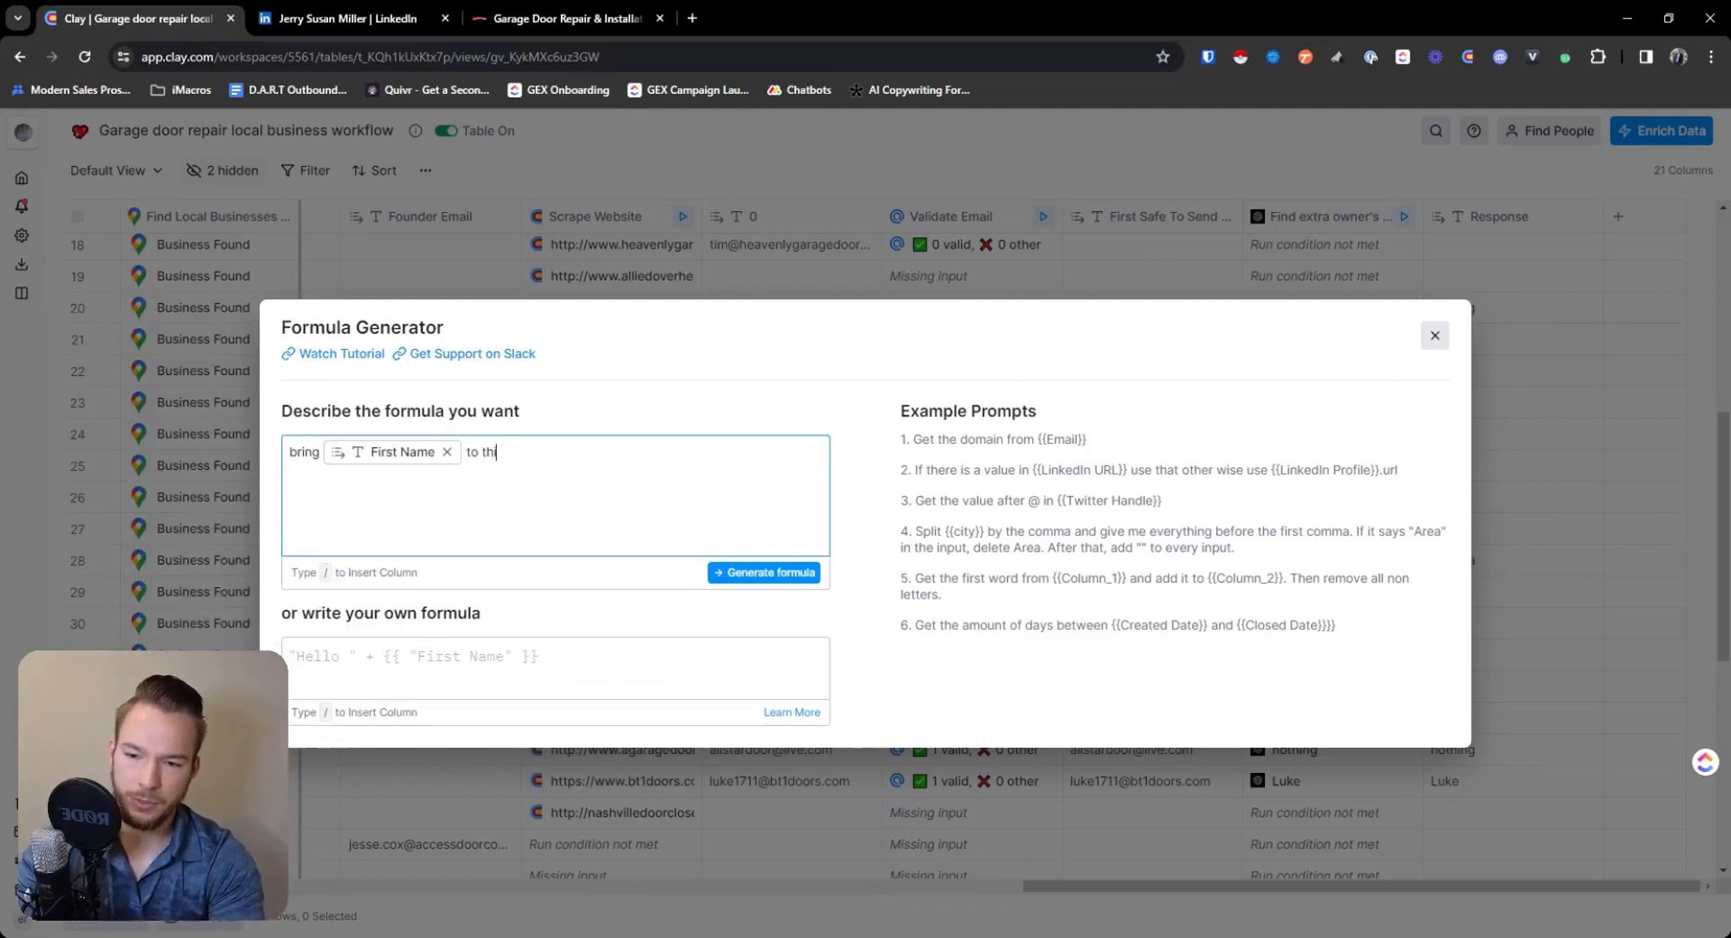
pyautogui.write('s column')
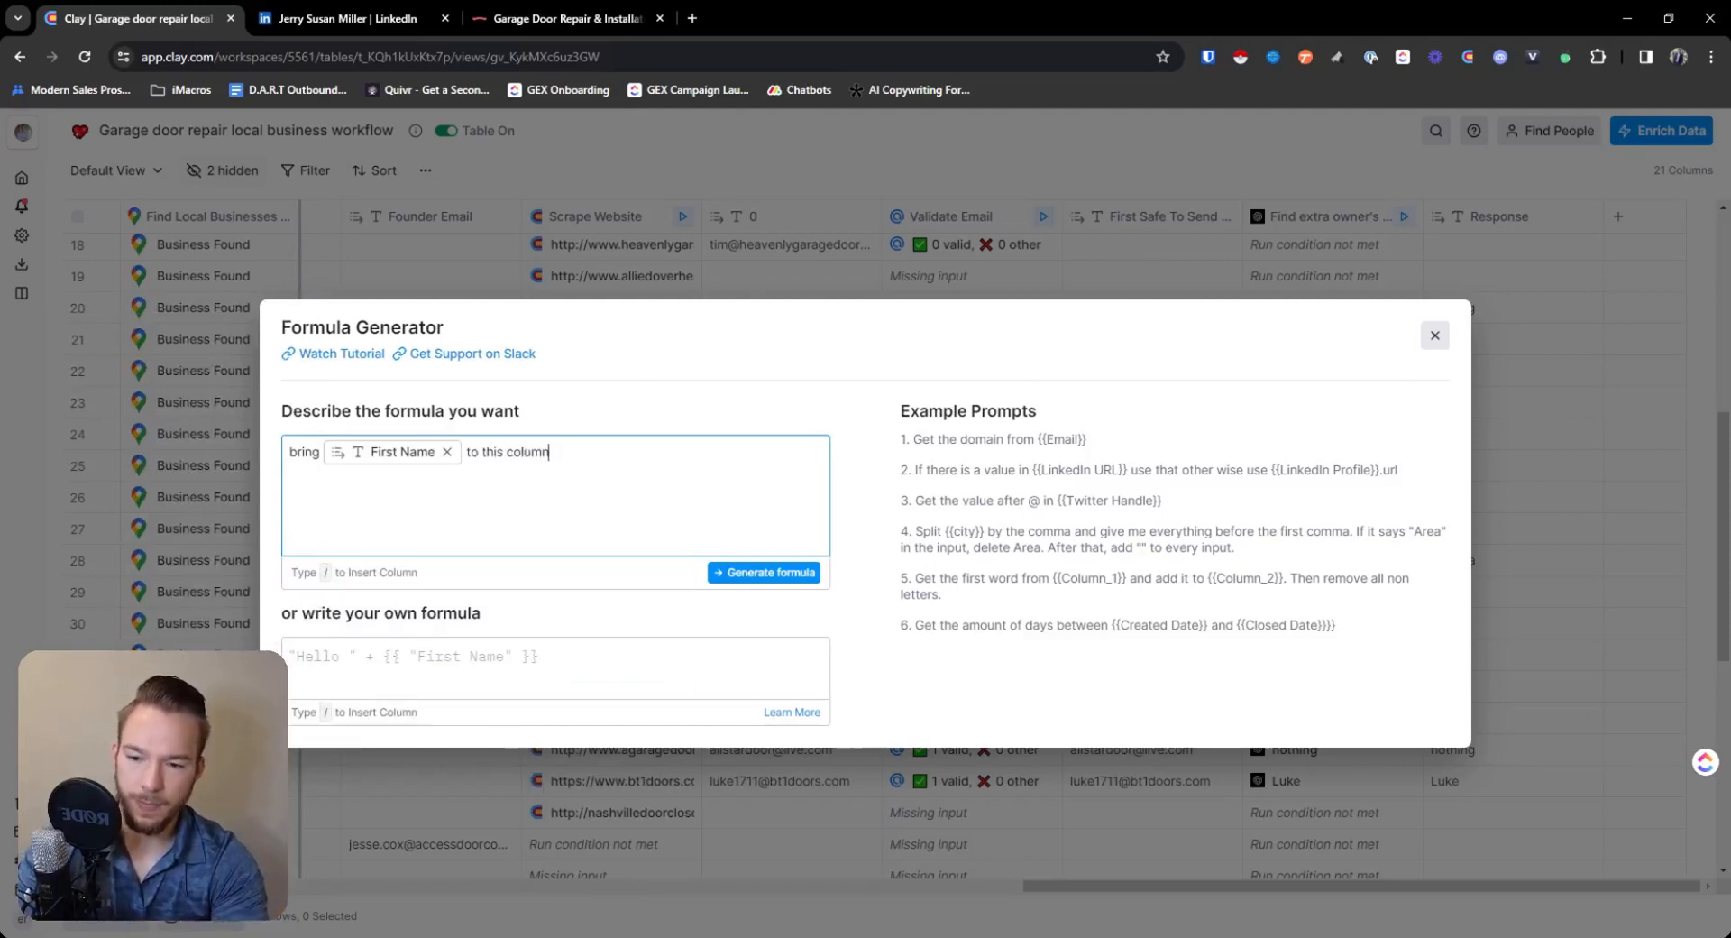
# Extend the formula description with the condition "if {First Name} is not empty.", referencing the First Name column.
pyautogui.write(' if /')
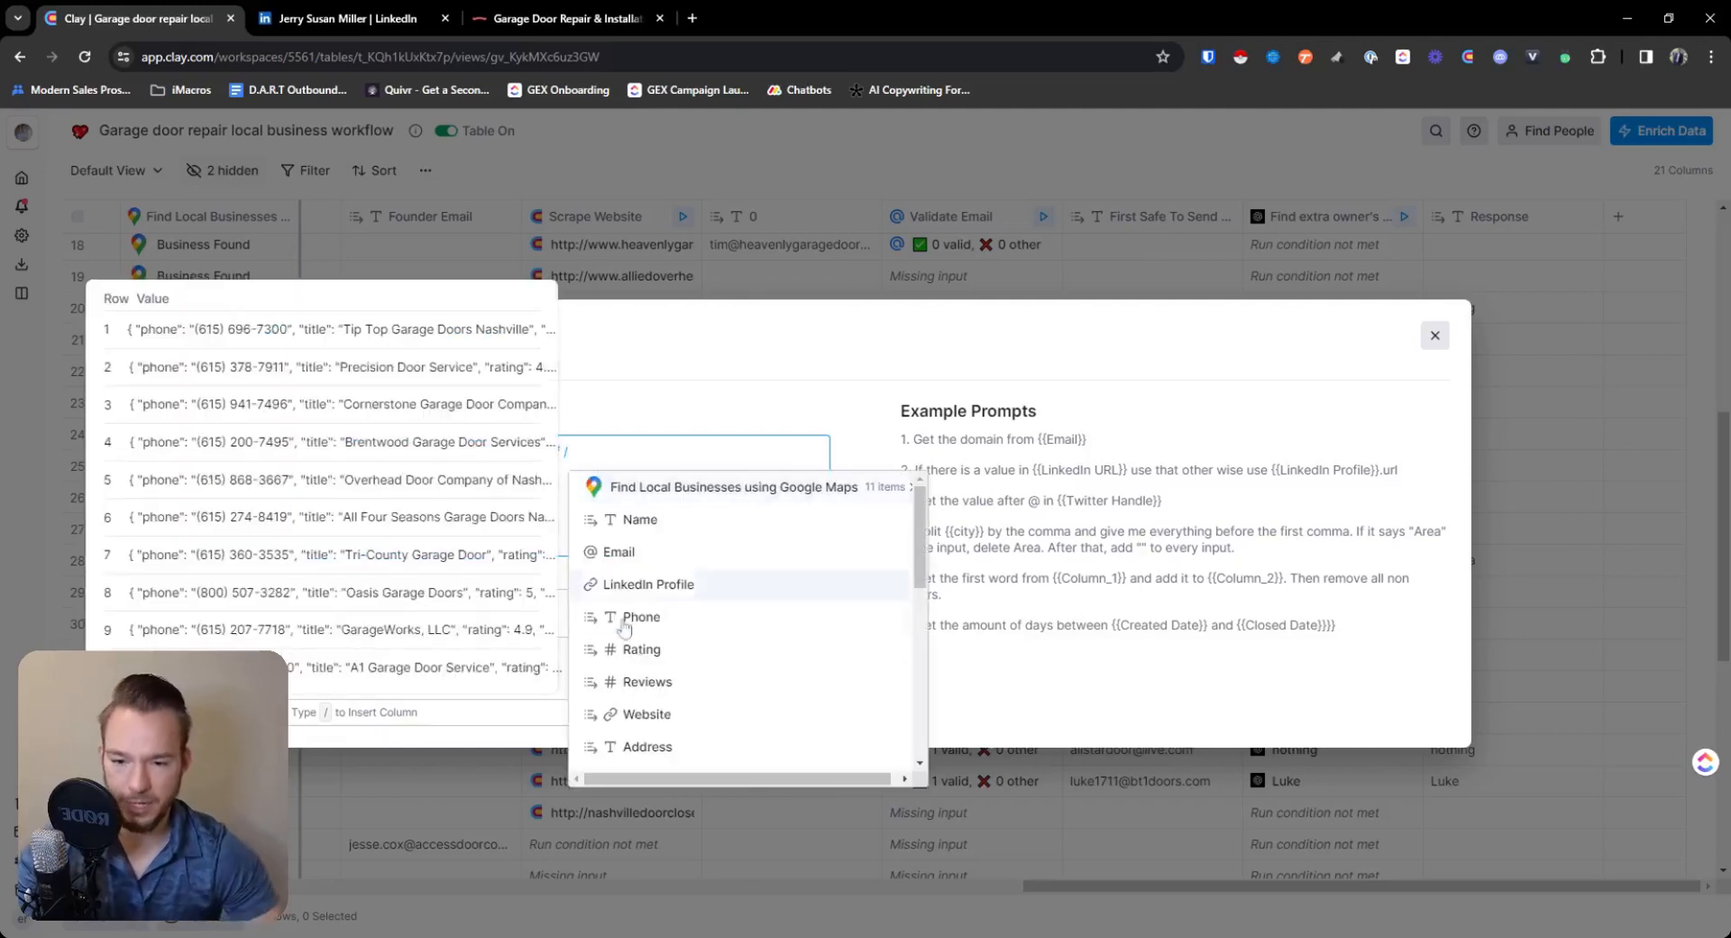
pyautogui.scroll(-5, 687, 693)
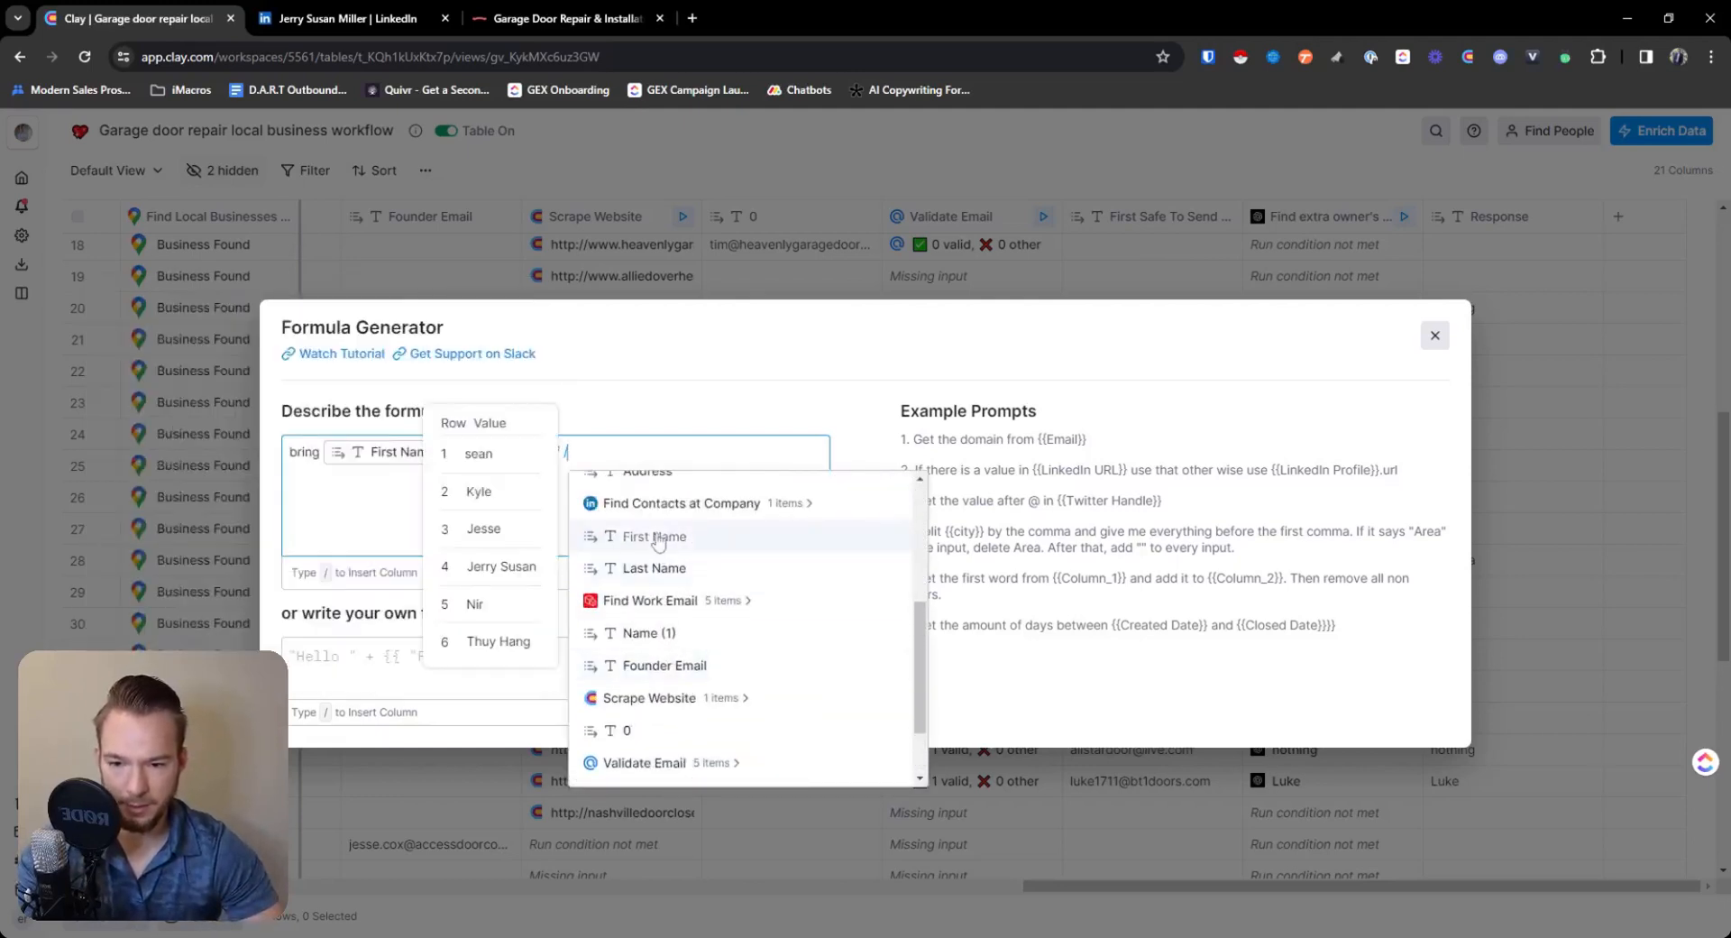
pyautogui.click(657, 537)
pyautogui.write('is not emtpy')
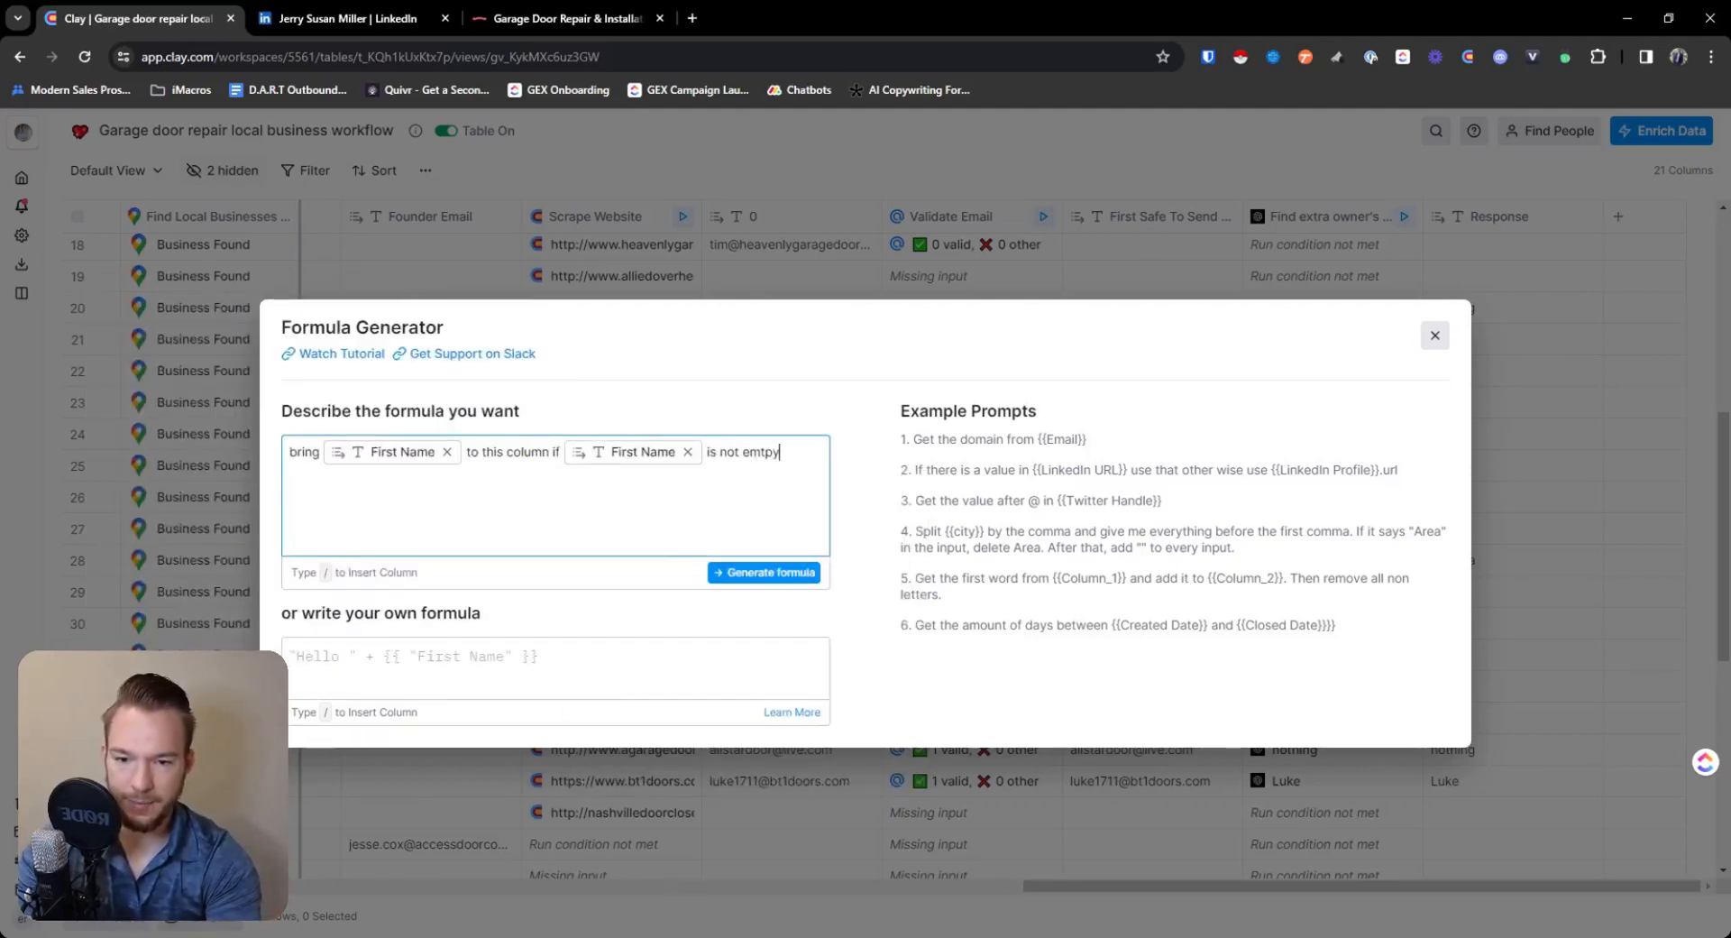
pyautogui.press('BackSpace')
pyautogui.press('BackSpace')
pyautogui.press('BackSpace')
pyautogui.write('pty')
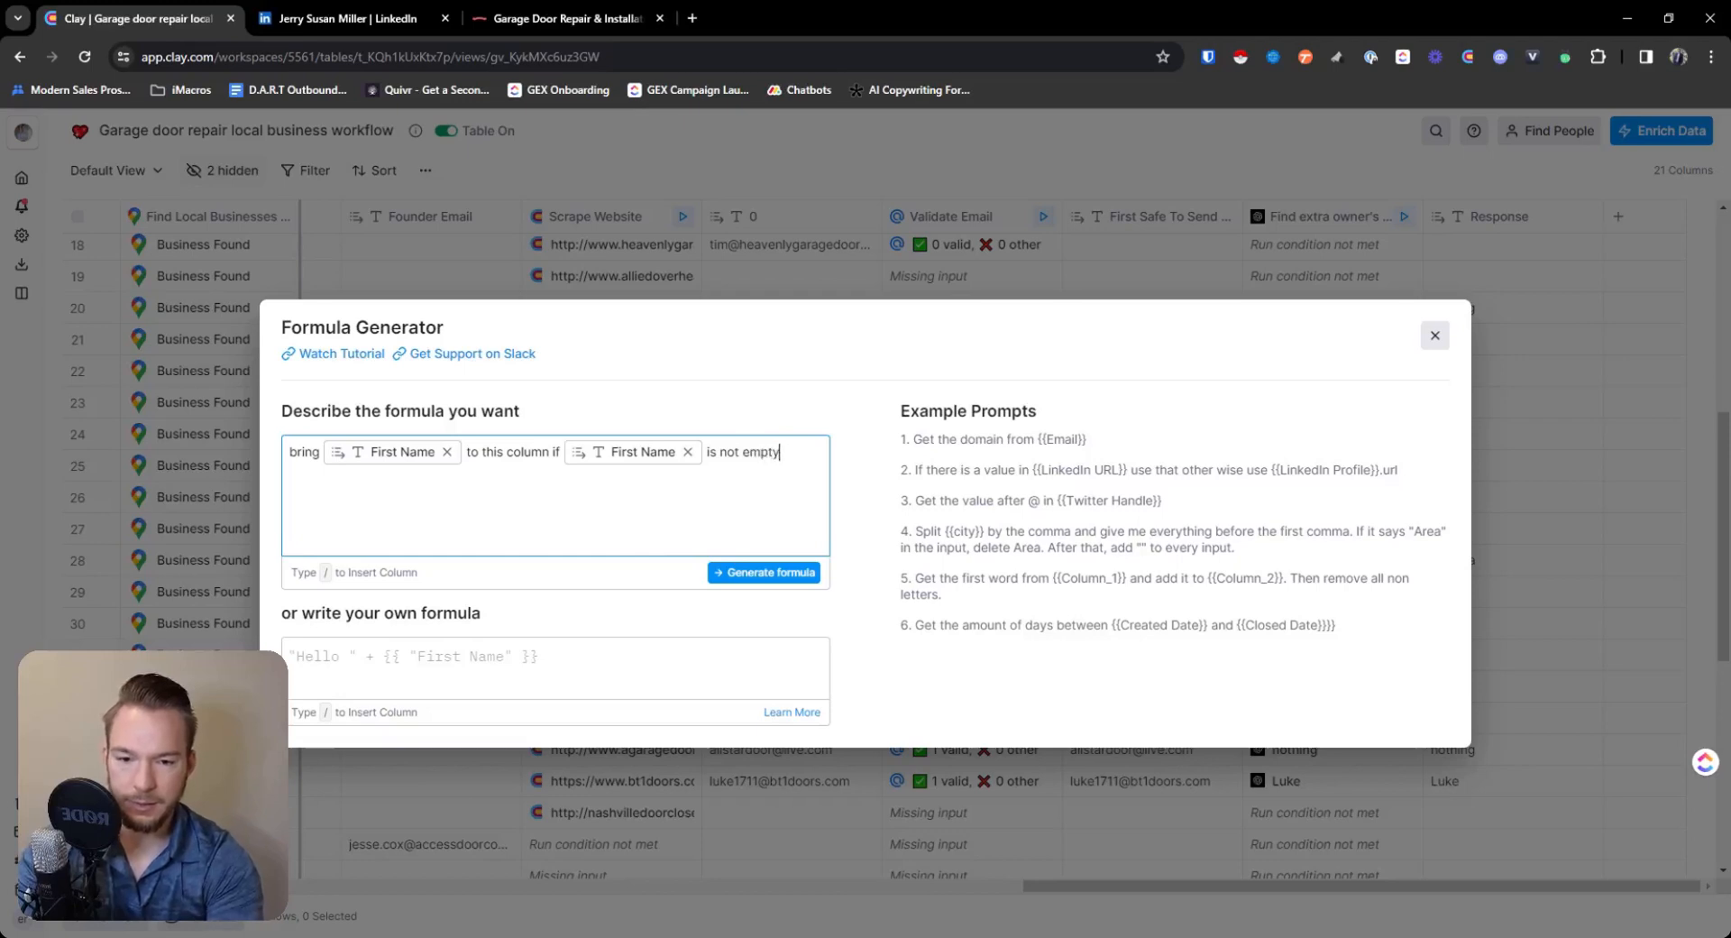
pyautogui.write('. or')
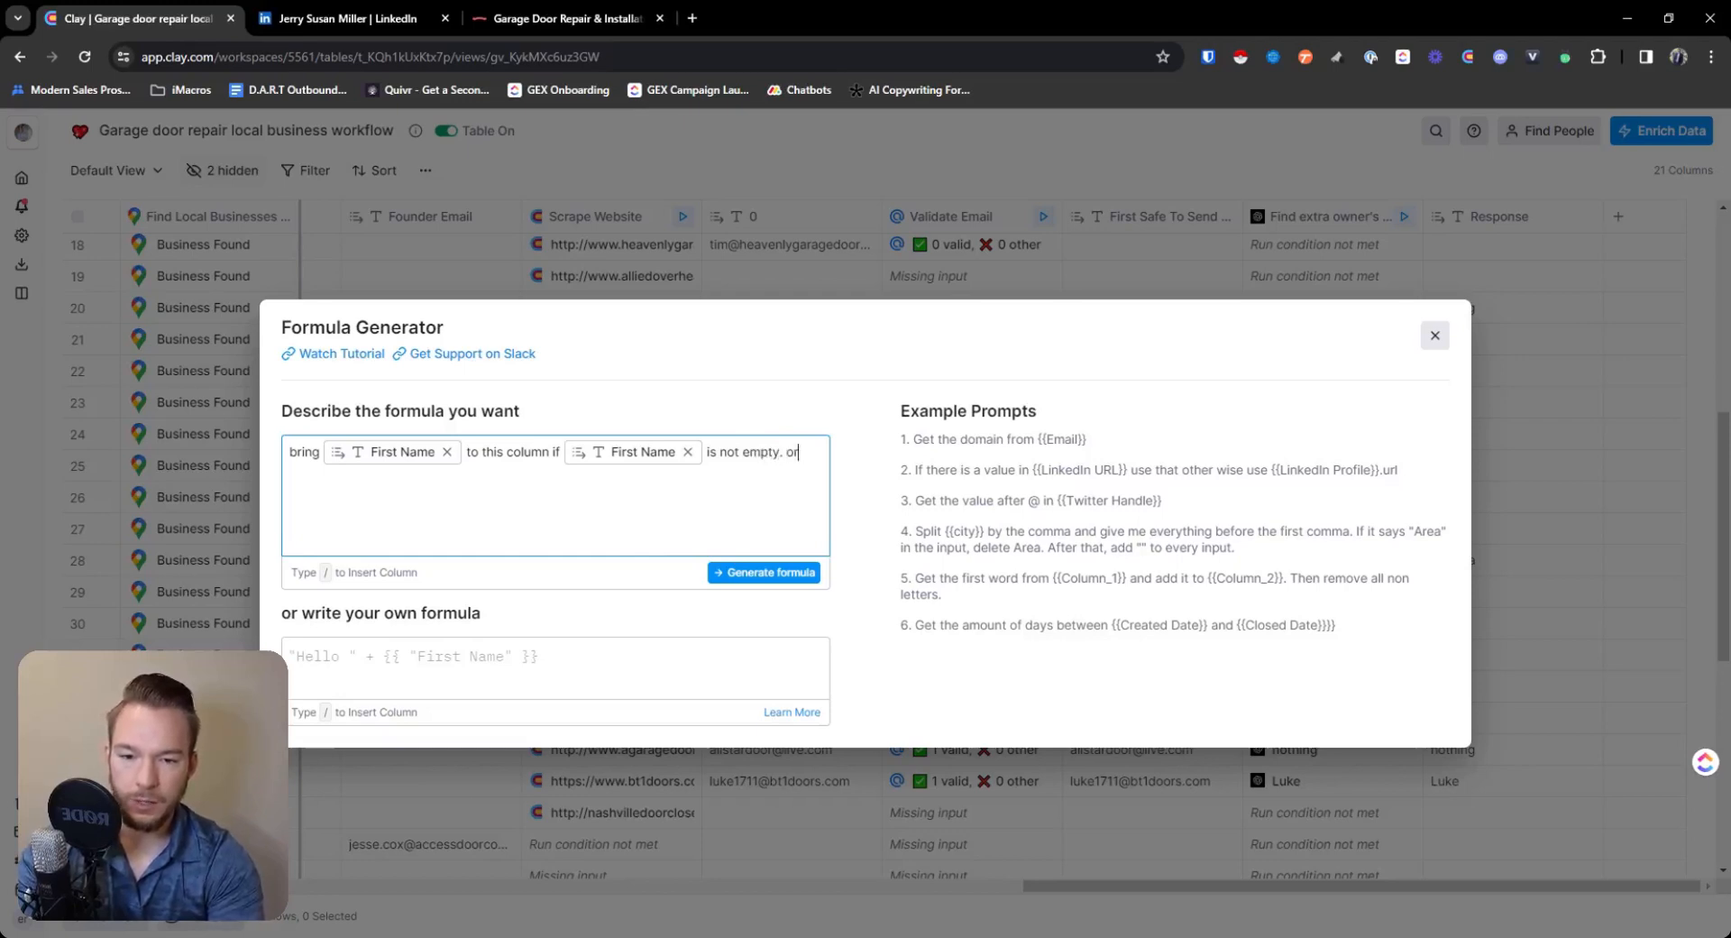
pyautogui.press('BackSpace')
pyautogui.press('BackSpace')
# Add a second paragraph to the description reading "or if {First Name} is empty and {Response} does not contain "nothing"".
pyautogui.press('Return')
pyautogui.press('Return')
pyautogui.write('or if /')
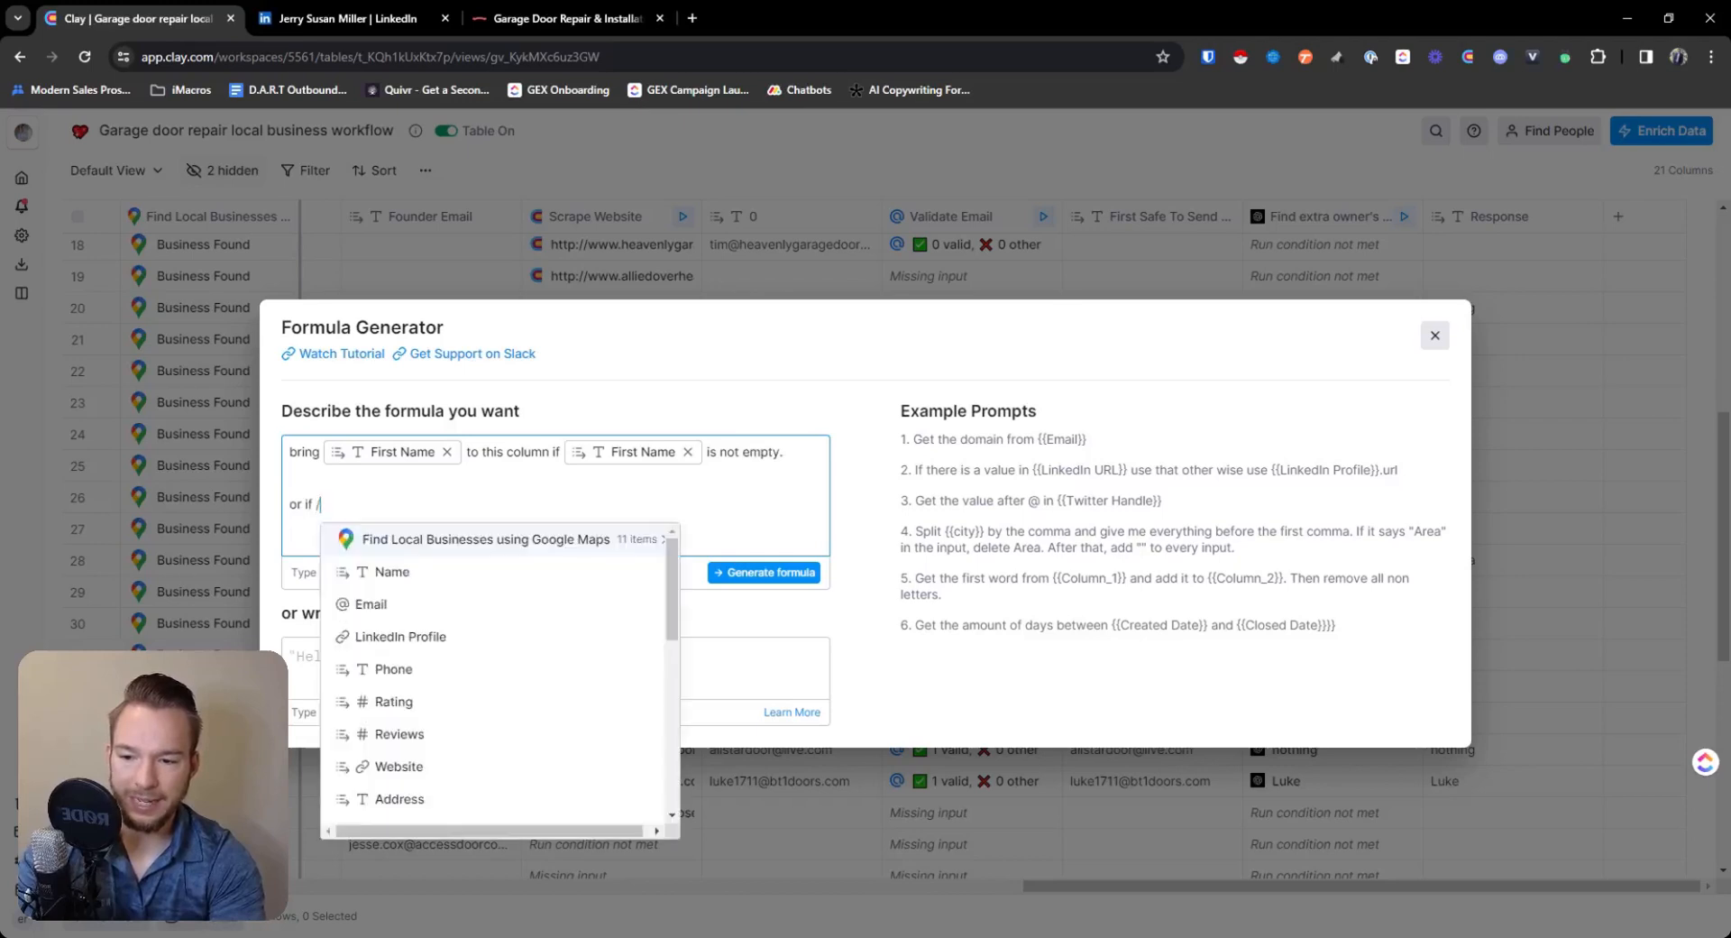
pyautogui.scroll(-5, 527, 693)
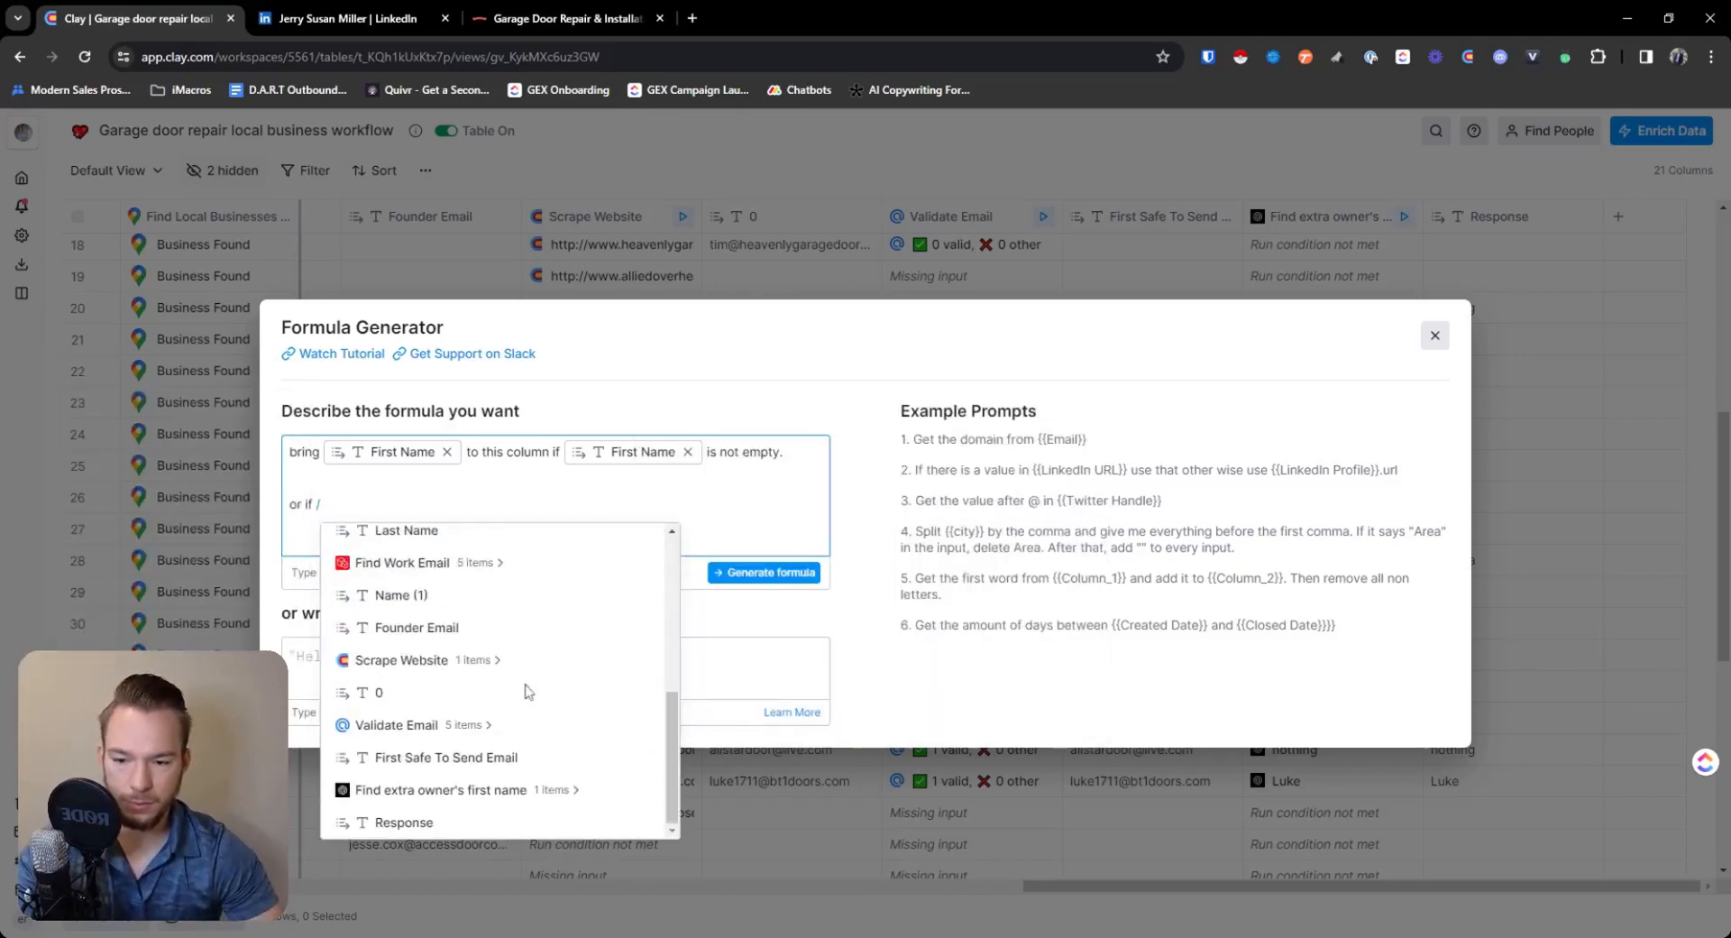
pyautogui.scroll(5, 527, 692)
pyautogui.click(408, 693)
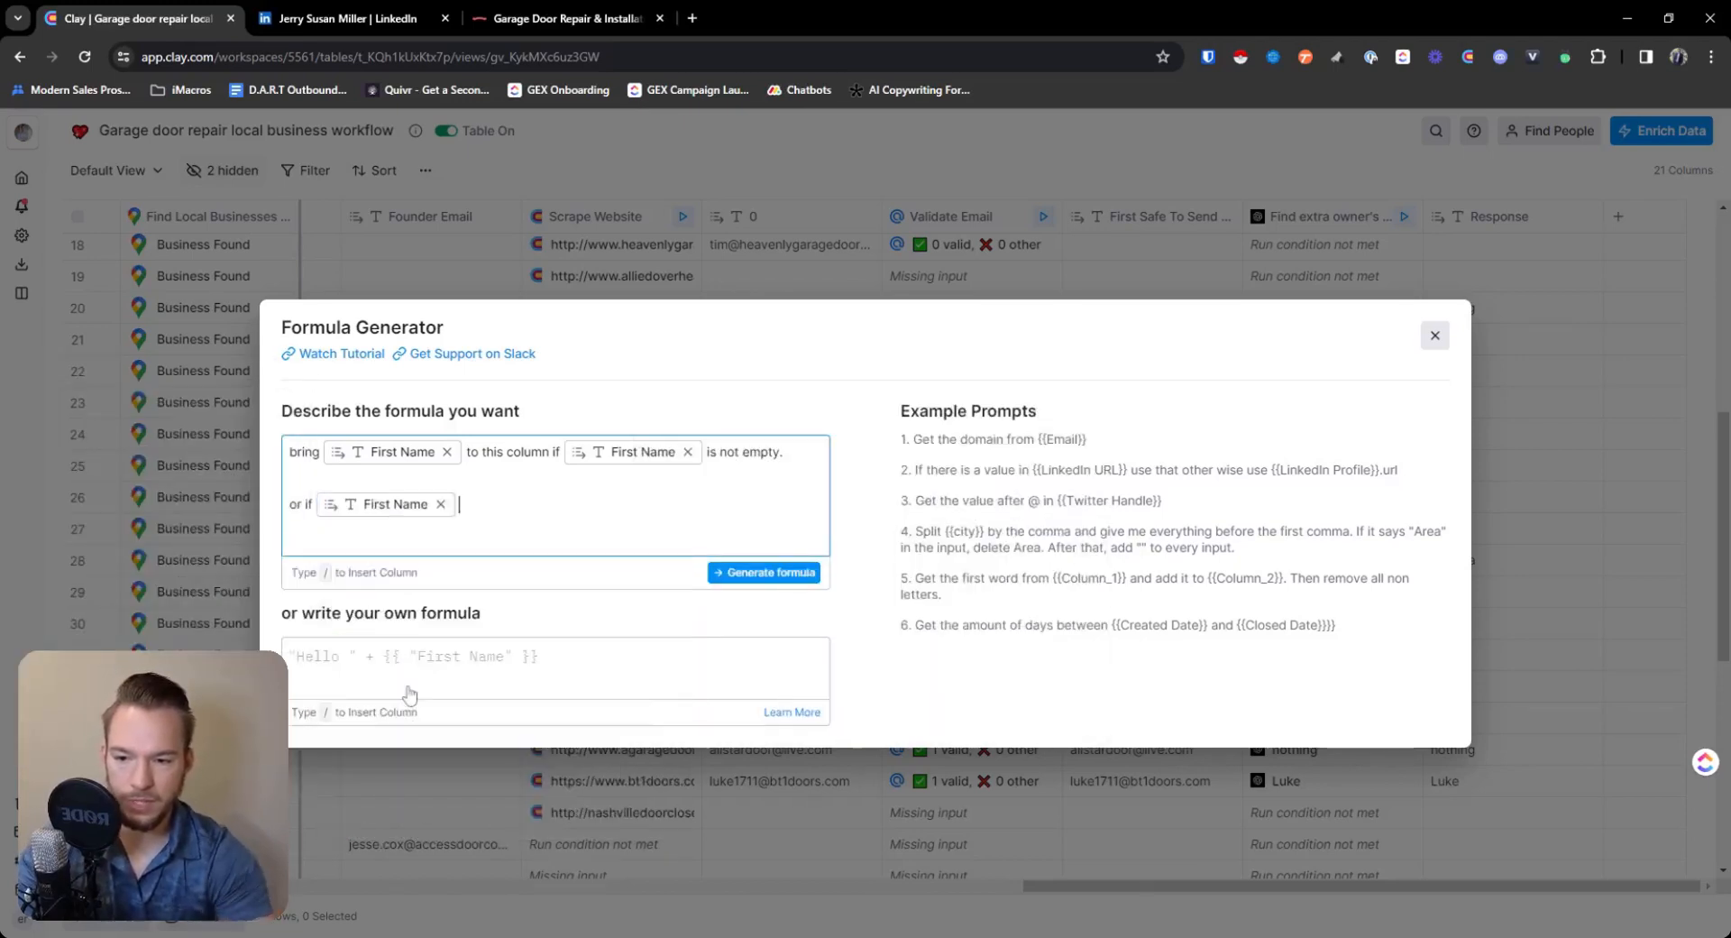
pyautogui.write('is empty and /')
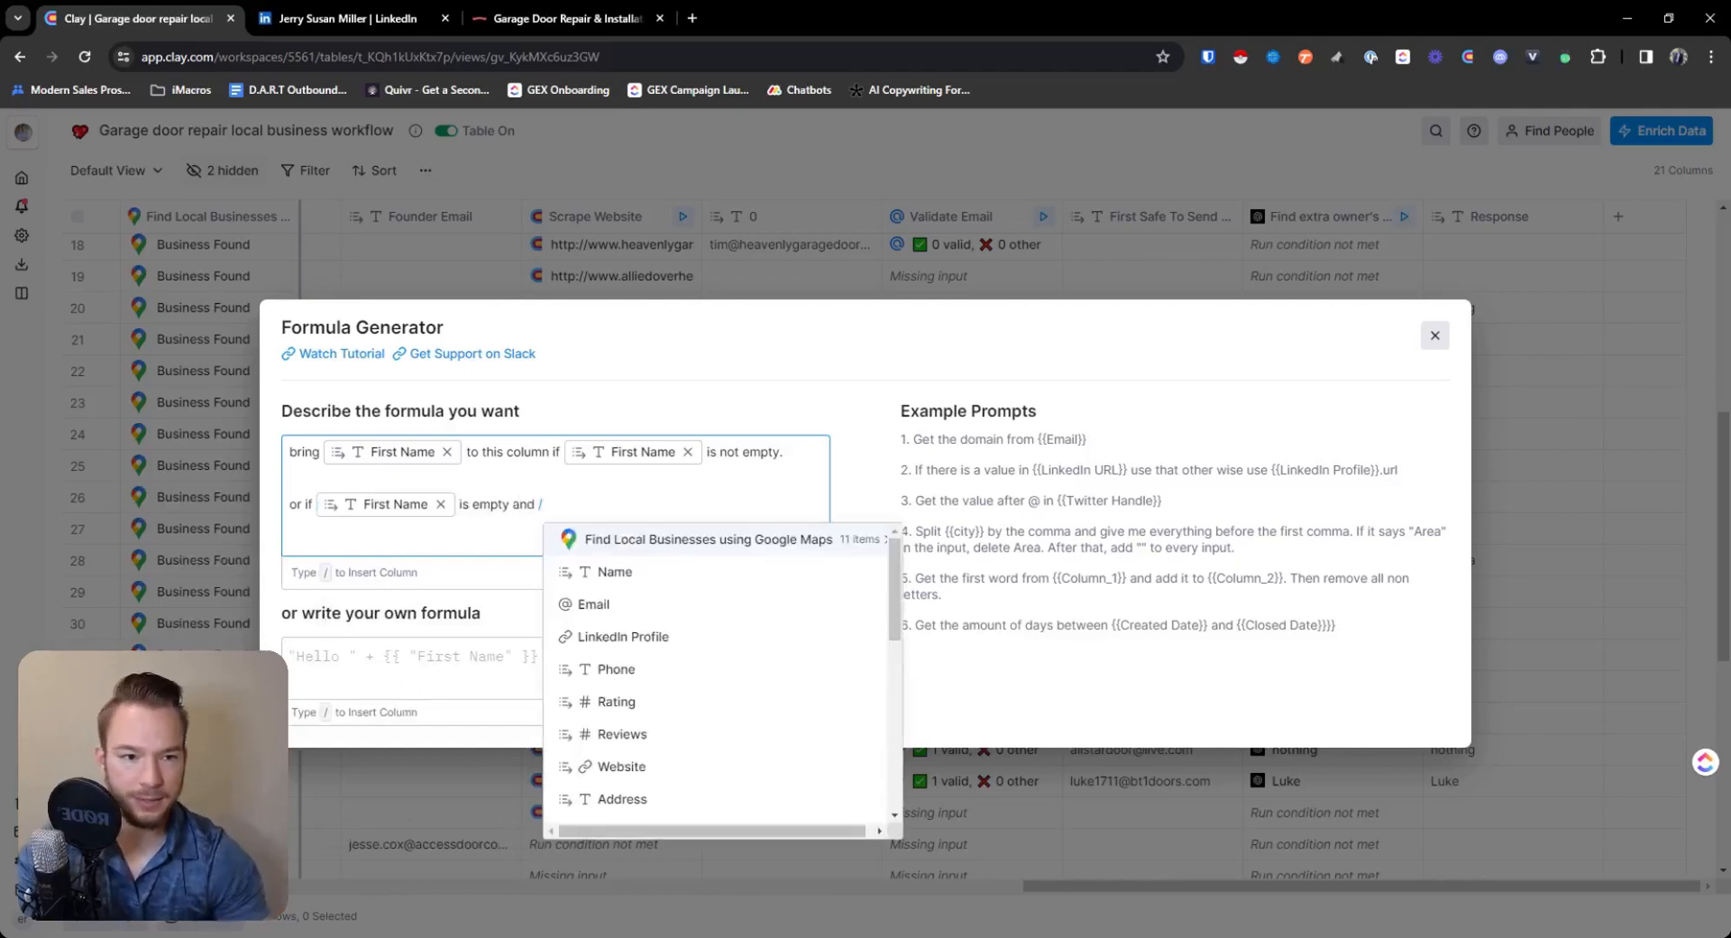
pyautogui.scroll(-5, 676, 722)
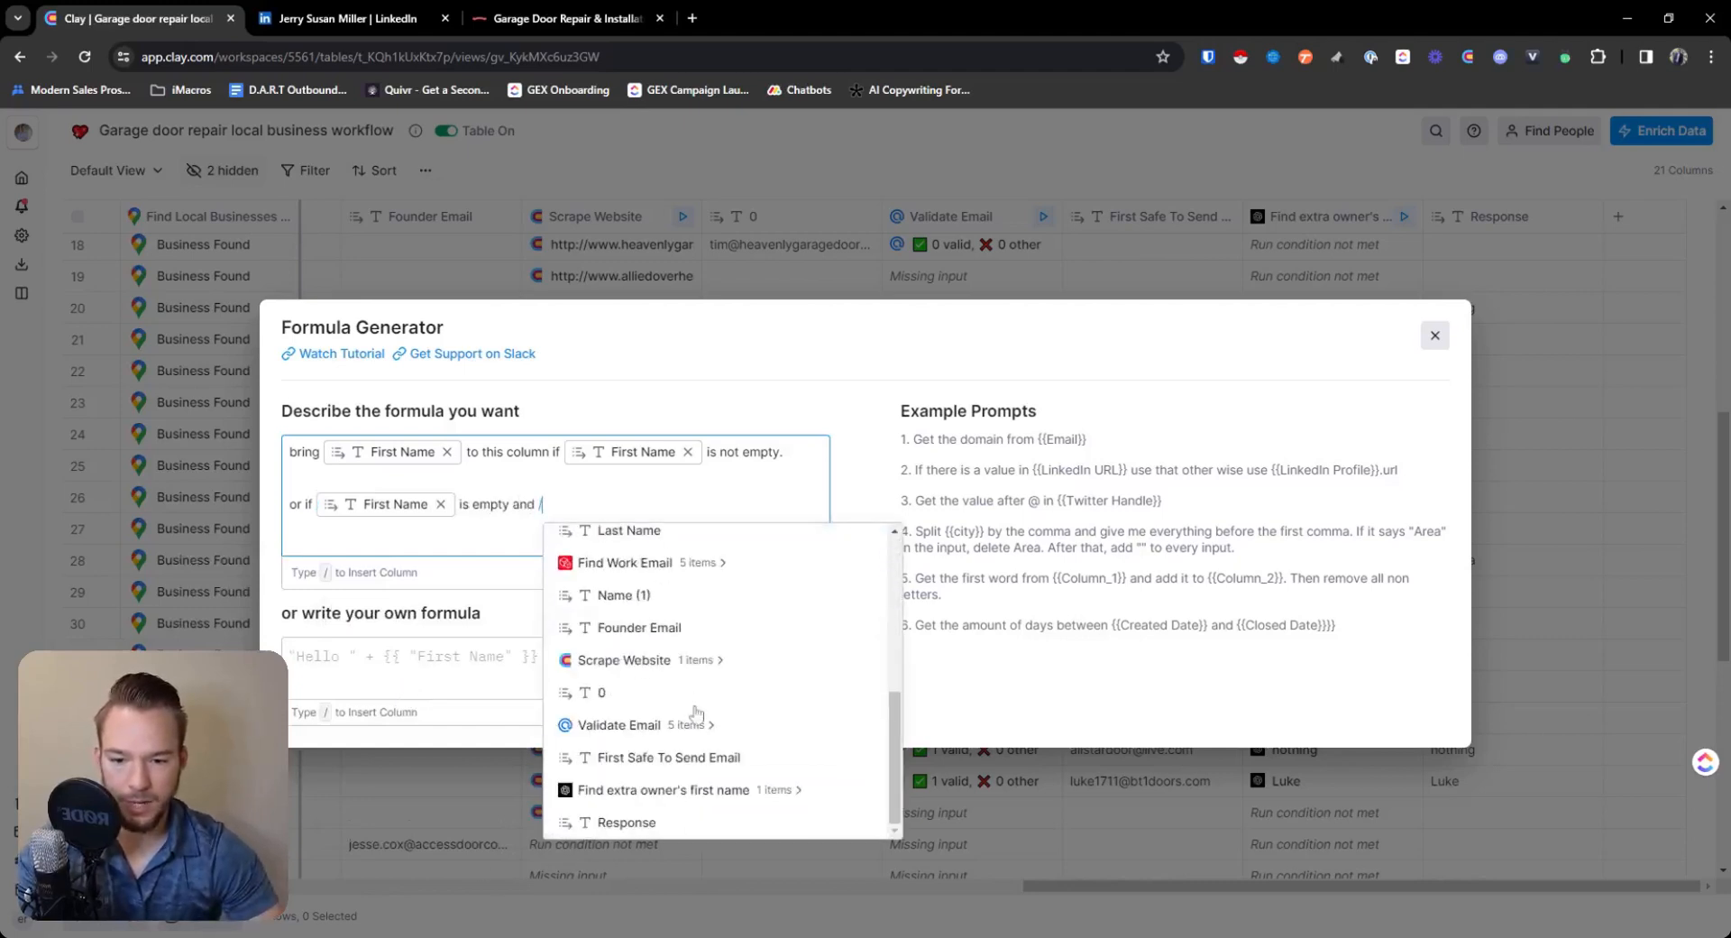
pyautogui.press('Return')
pyautogui.write('does not conta')
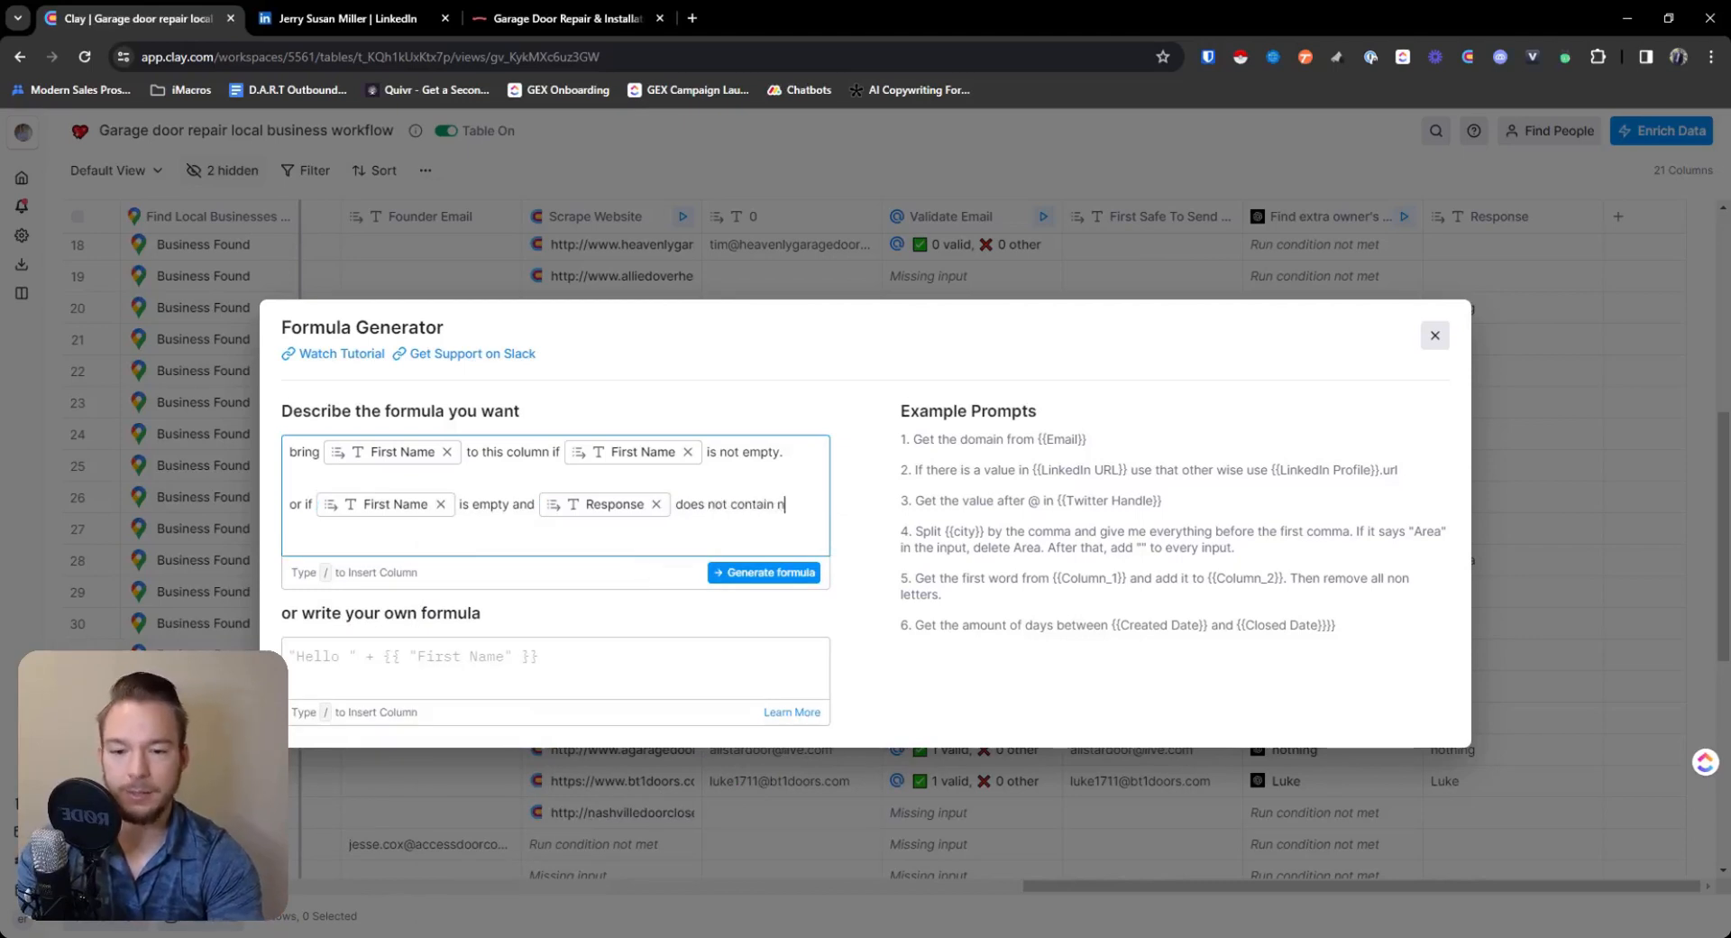
pyautogui.write('in "nothing"')
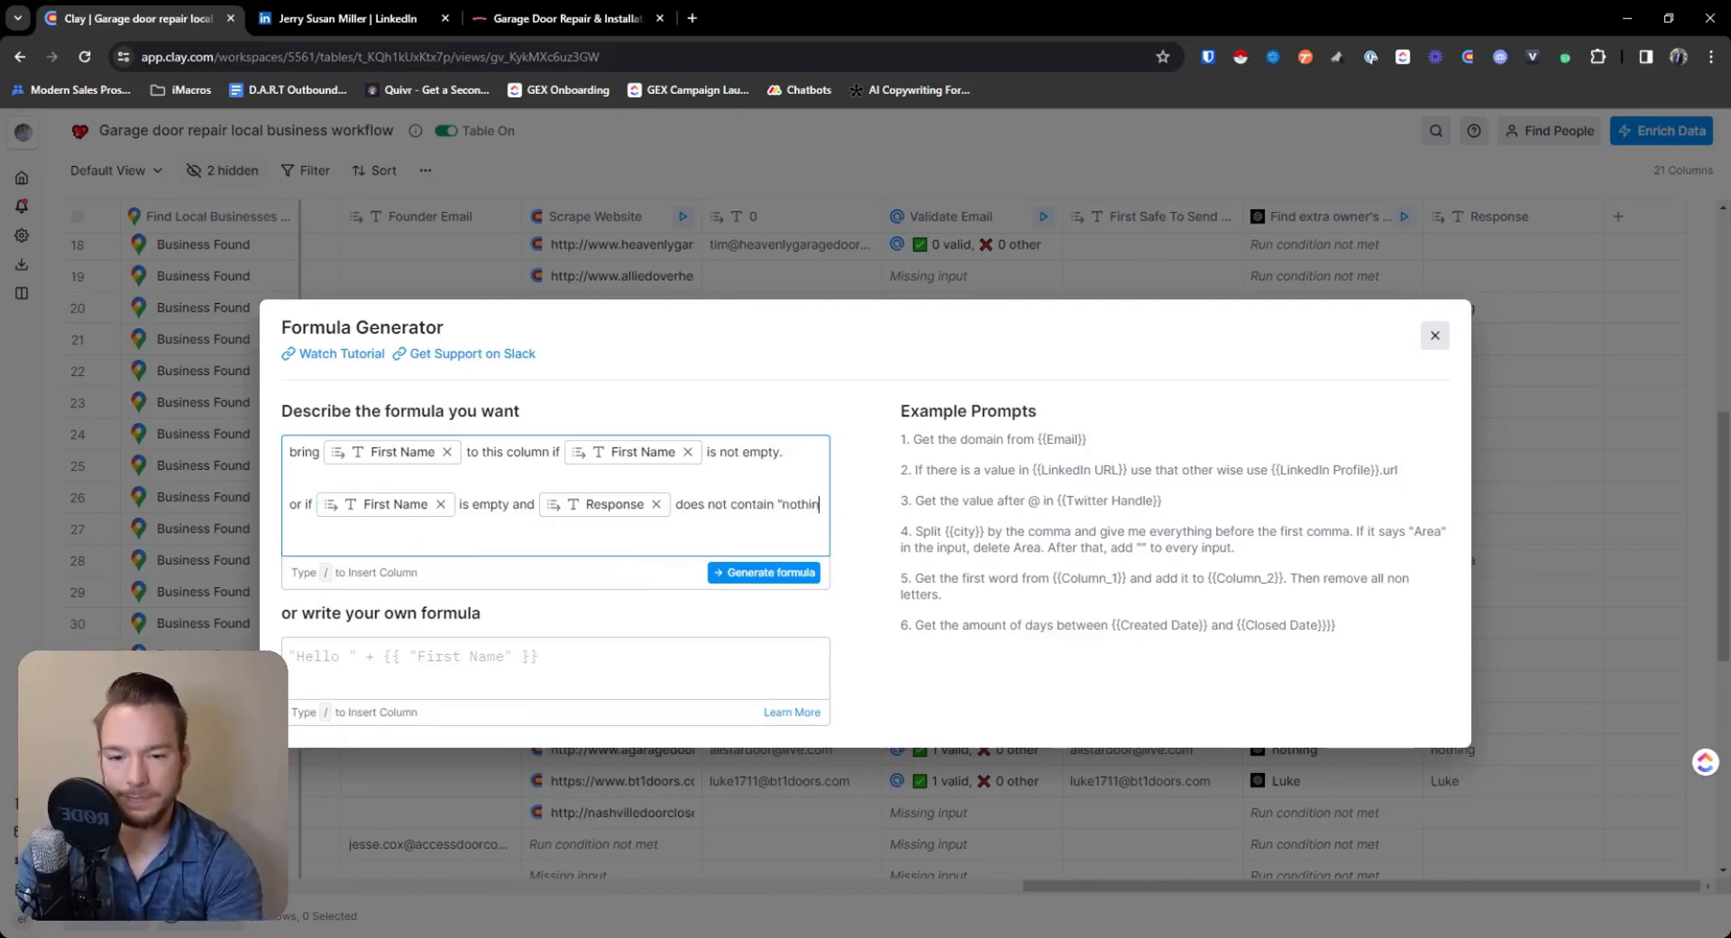
# Finish the description with "bring {Response} to this column", then generate the formula and save it as correct.
pyautogui.write(' bring /')
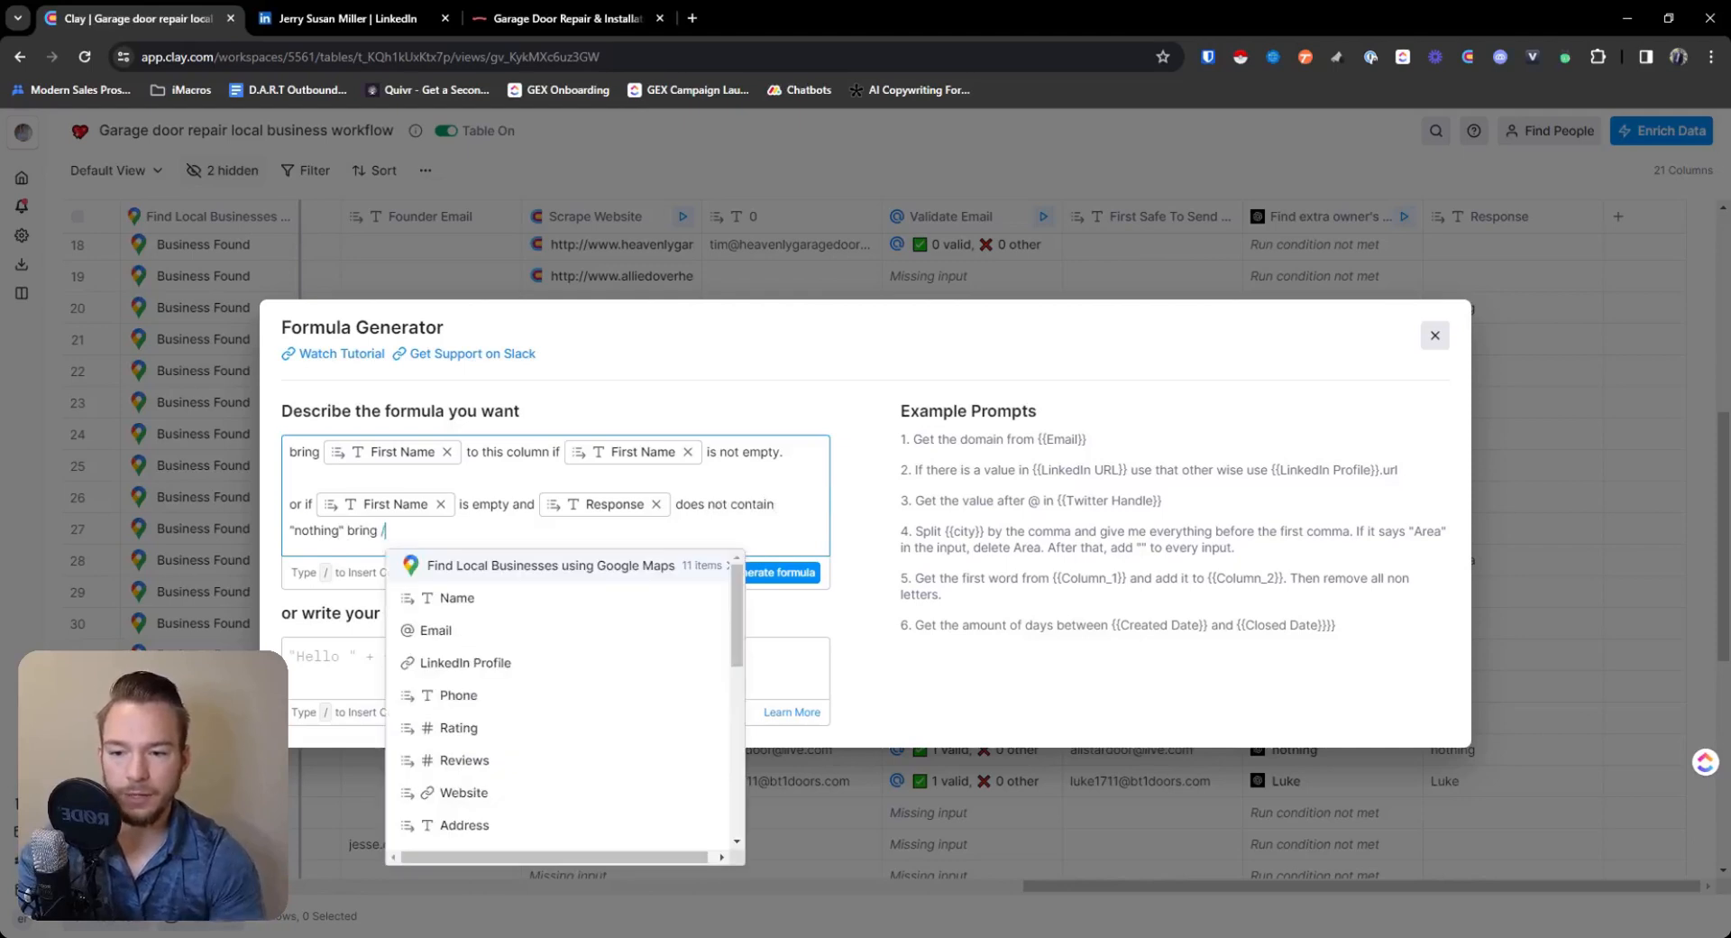
pyautogui.scroll(-5, 495, 847)
pyautogui.click(495, 854)
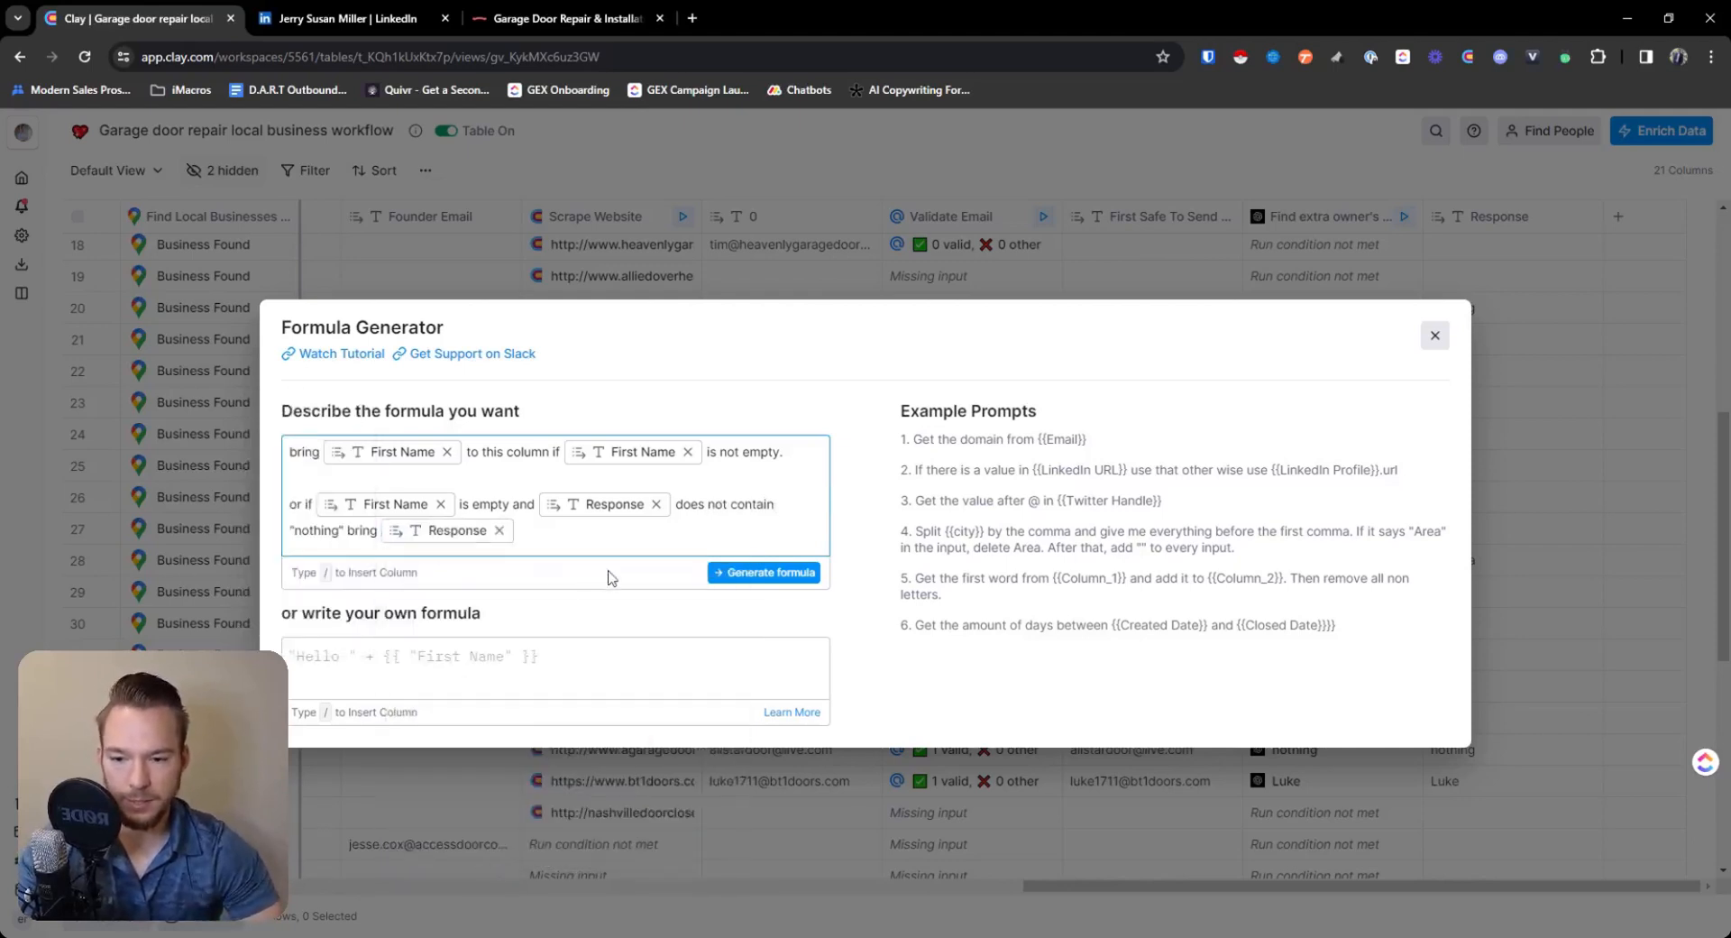
pyautogui.write('to this column')
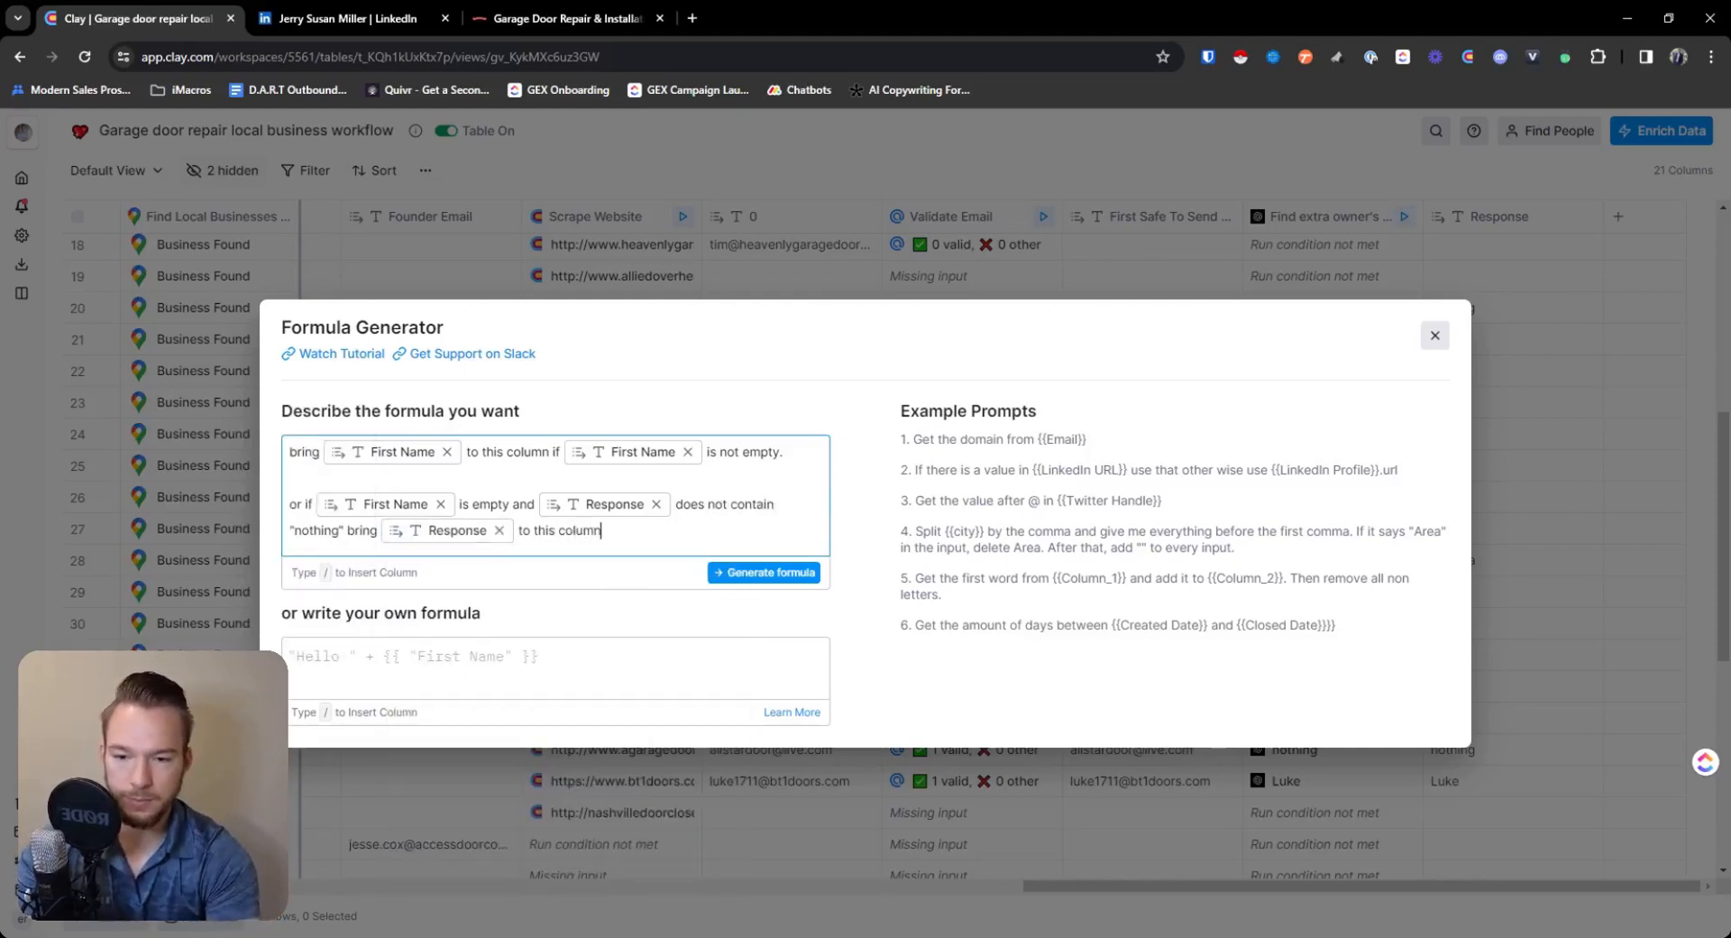
pyautogui.click(773, 571)
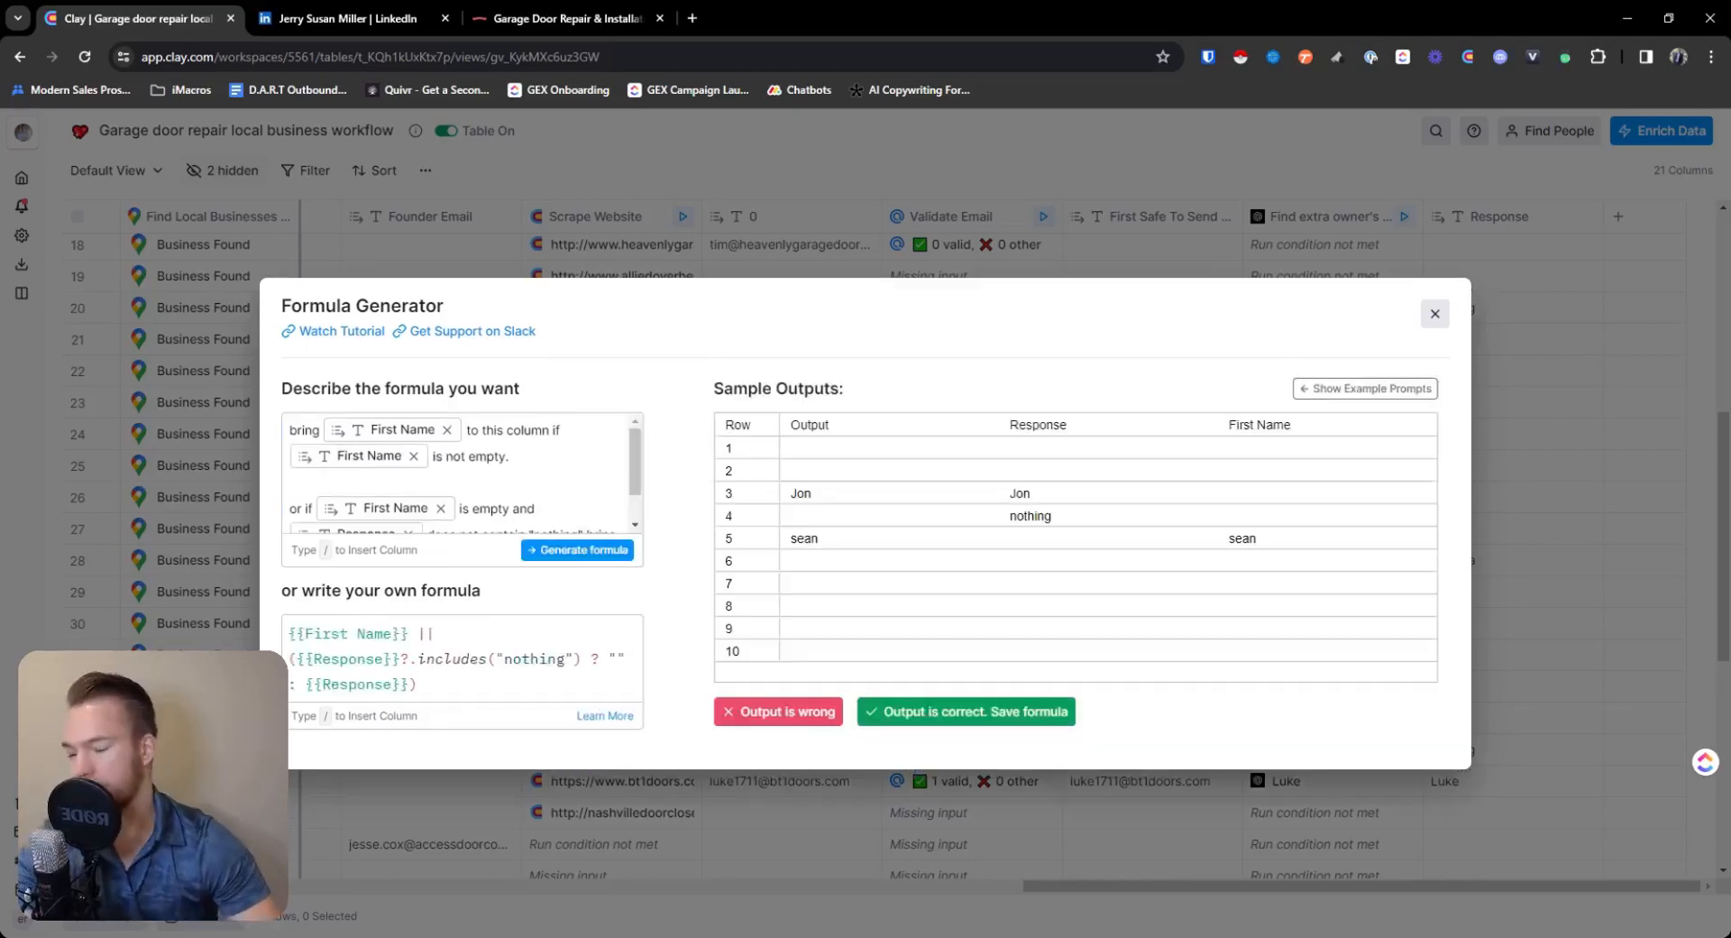
pyautogui.click(994, 712)
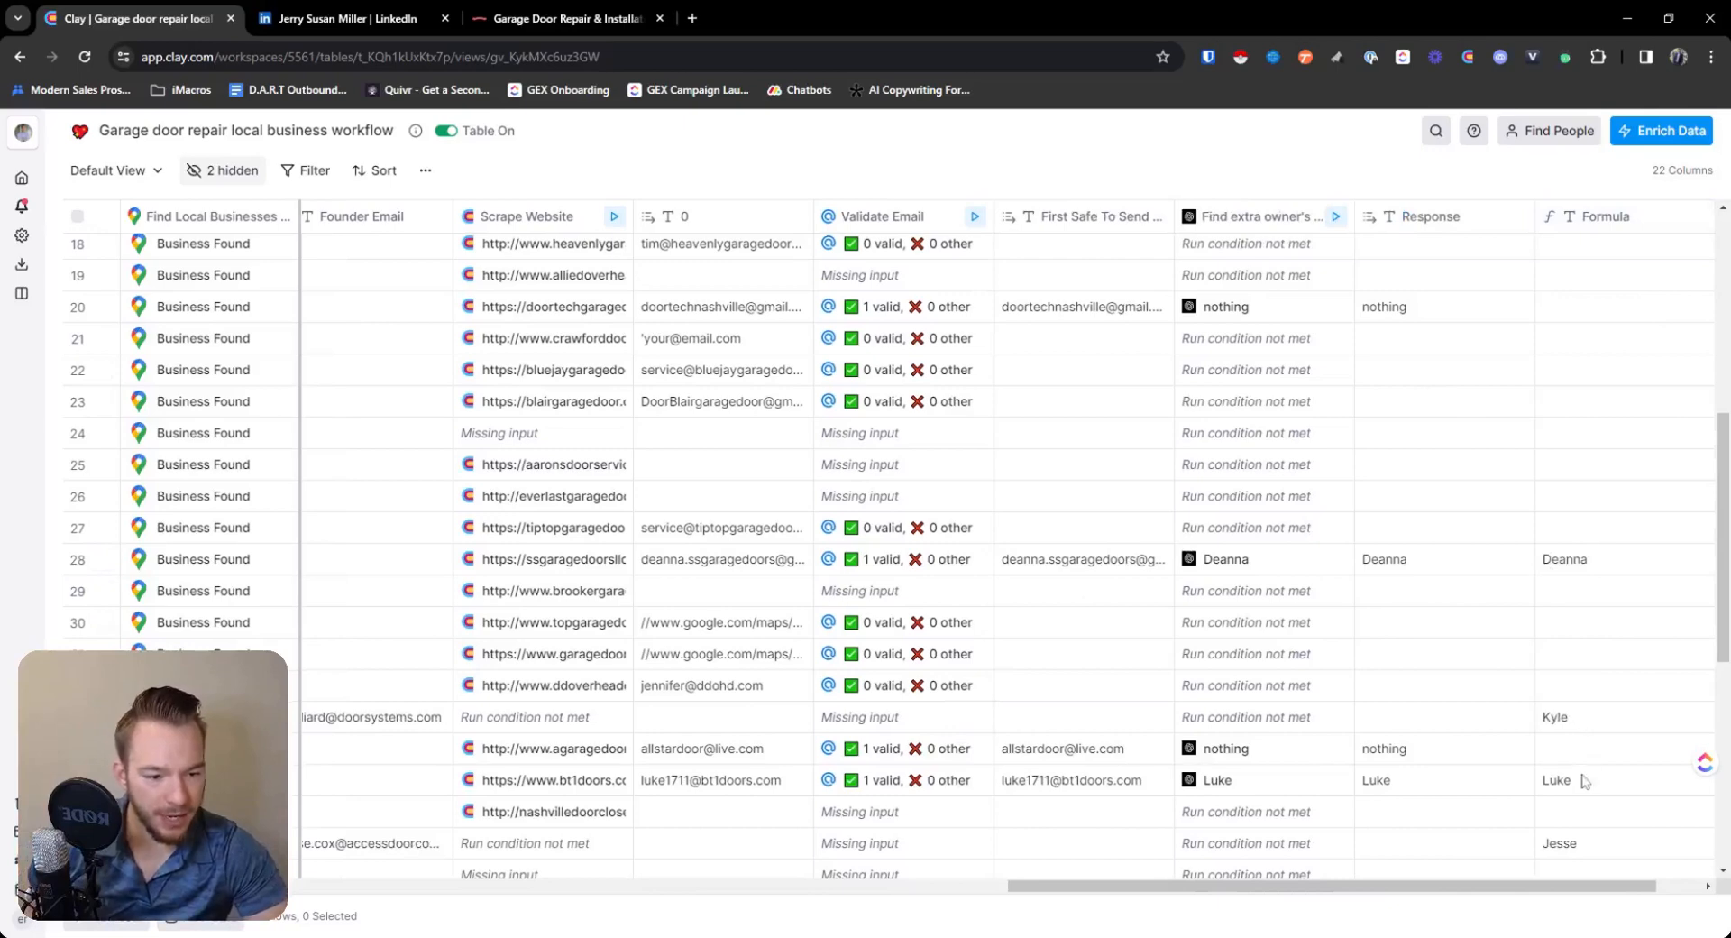
# Check the new formula column's values down the table and rename the column "Master Owner First Name".
pyautogui.scroll(-3, 1585, 784)
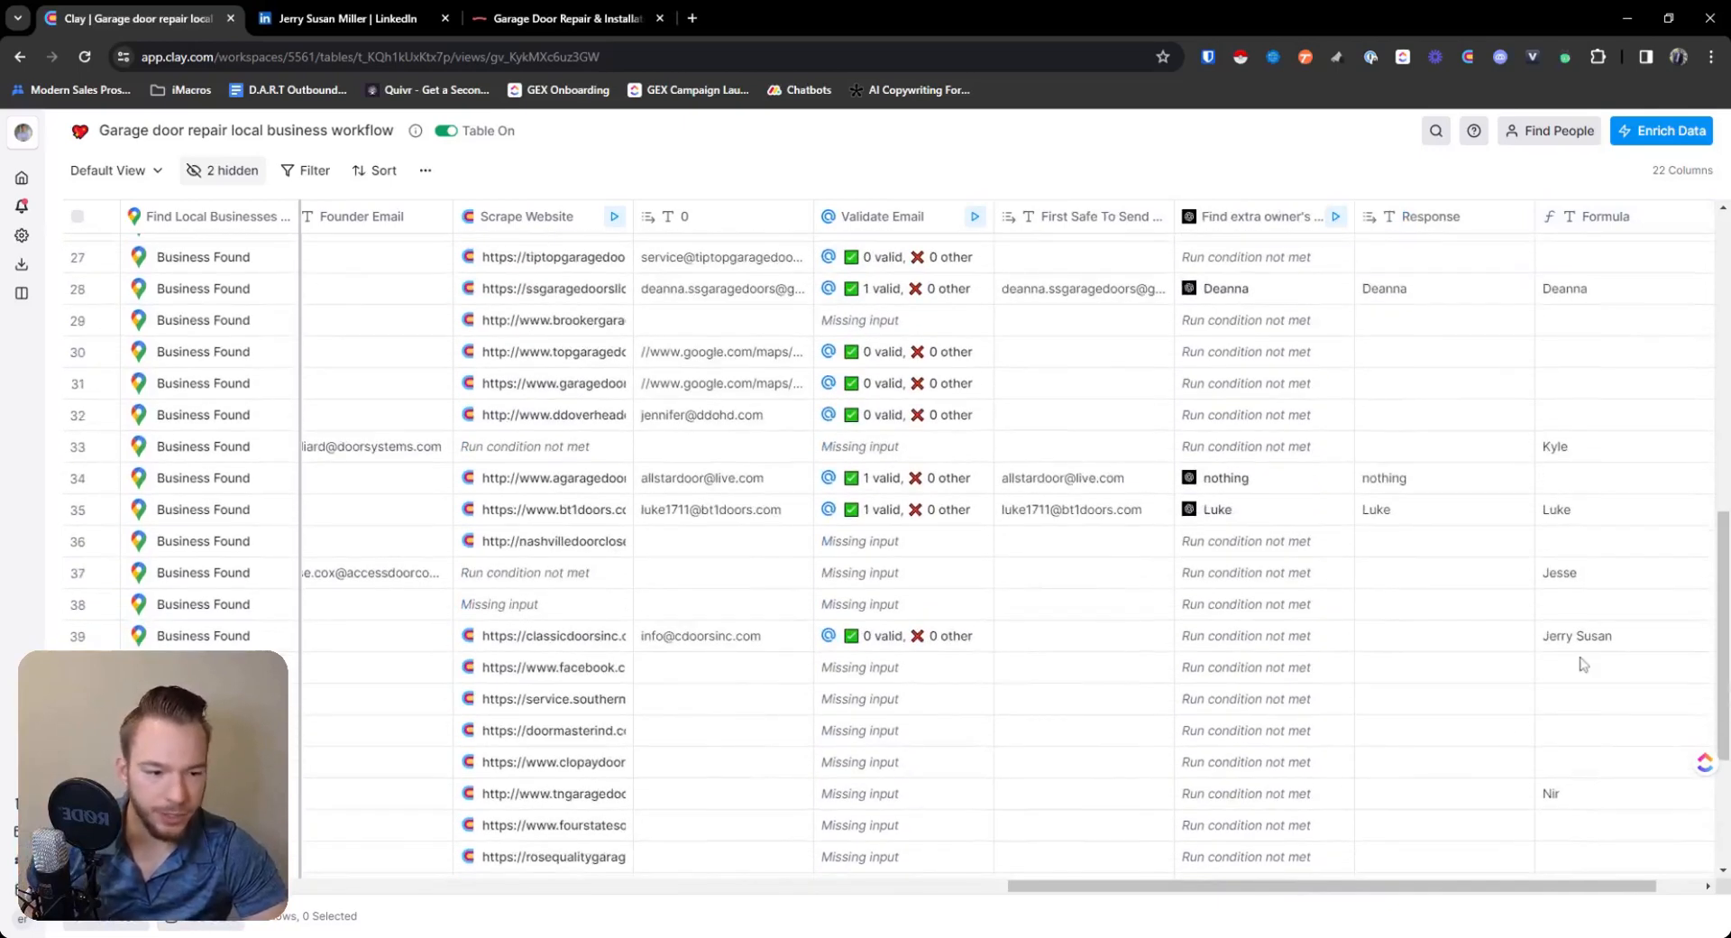
pyautogui.scroll(-3, 1584, 667)
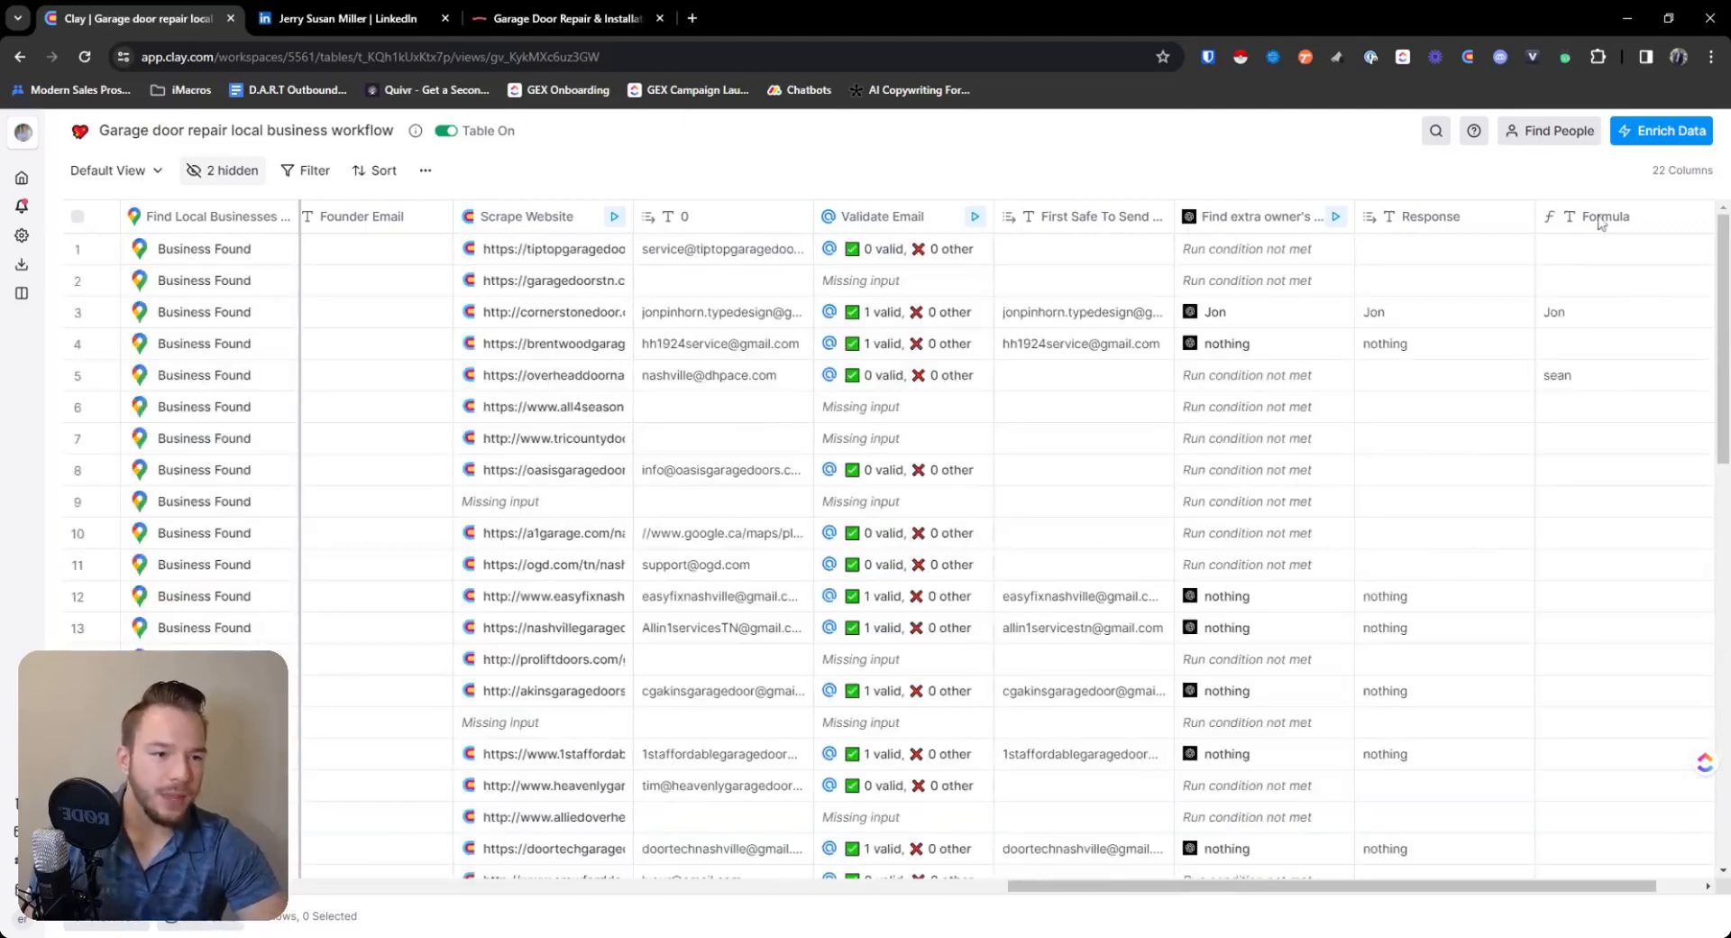
pyautogui.click(1605, 224)
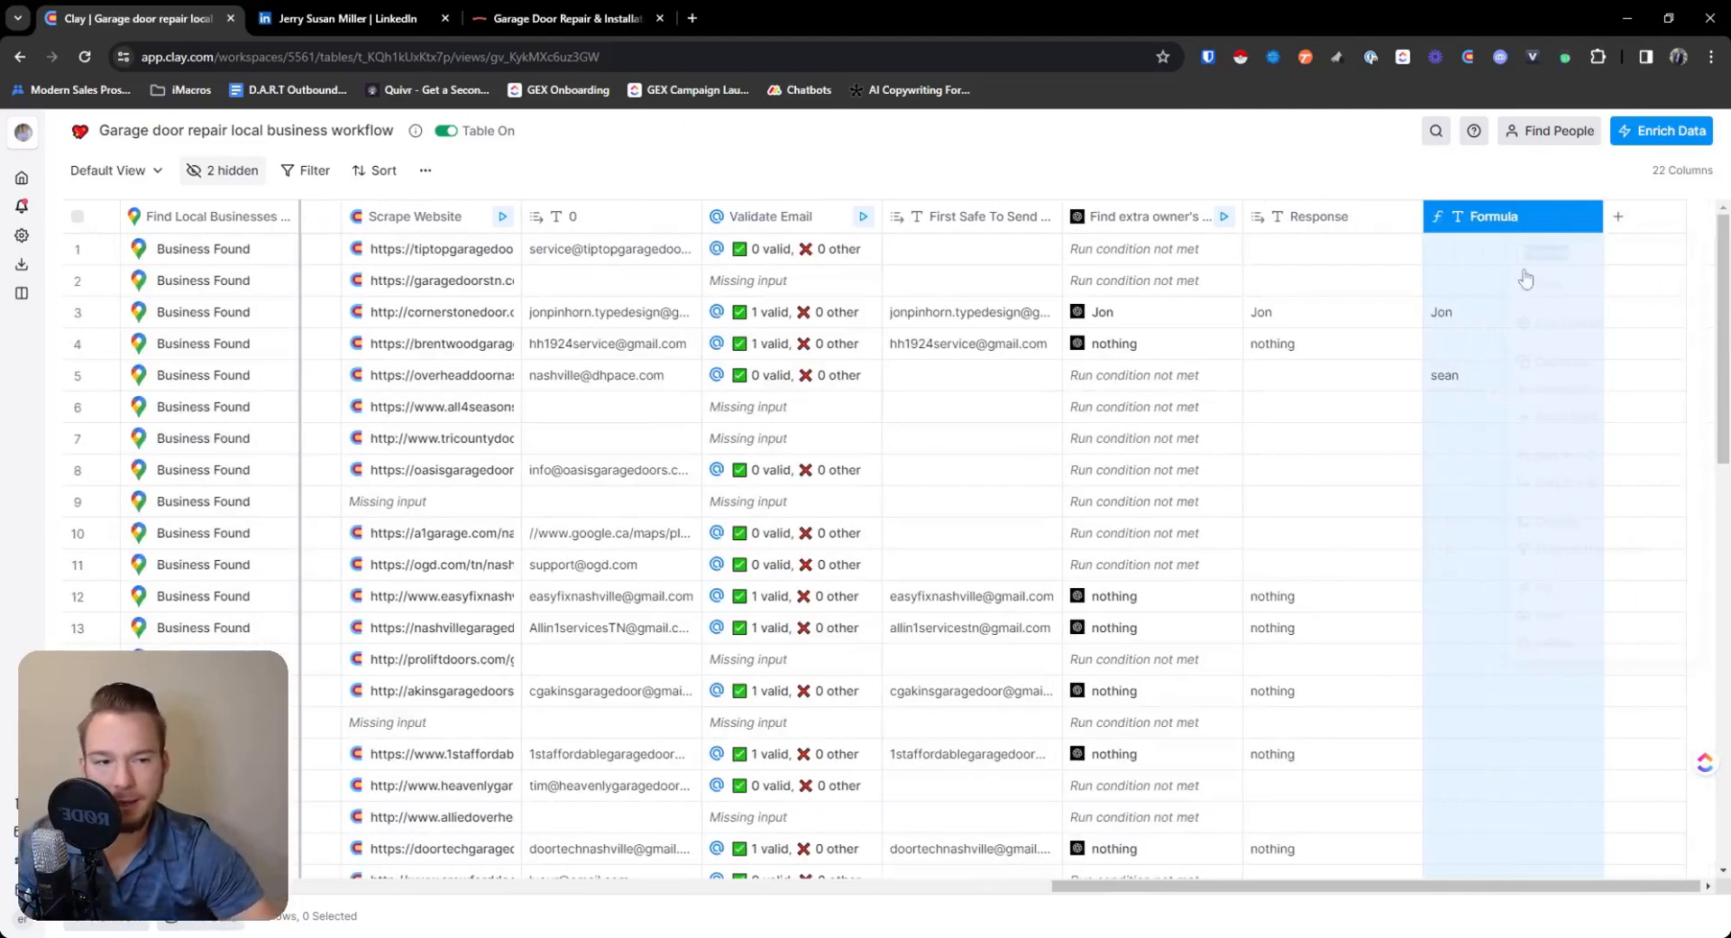
pyautogui.write('Master ')
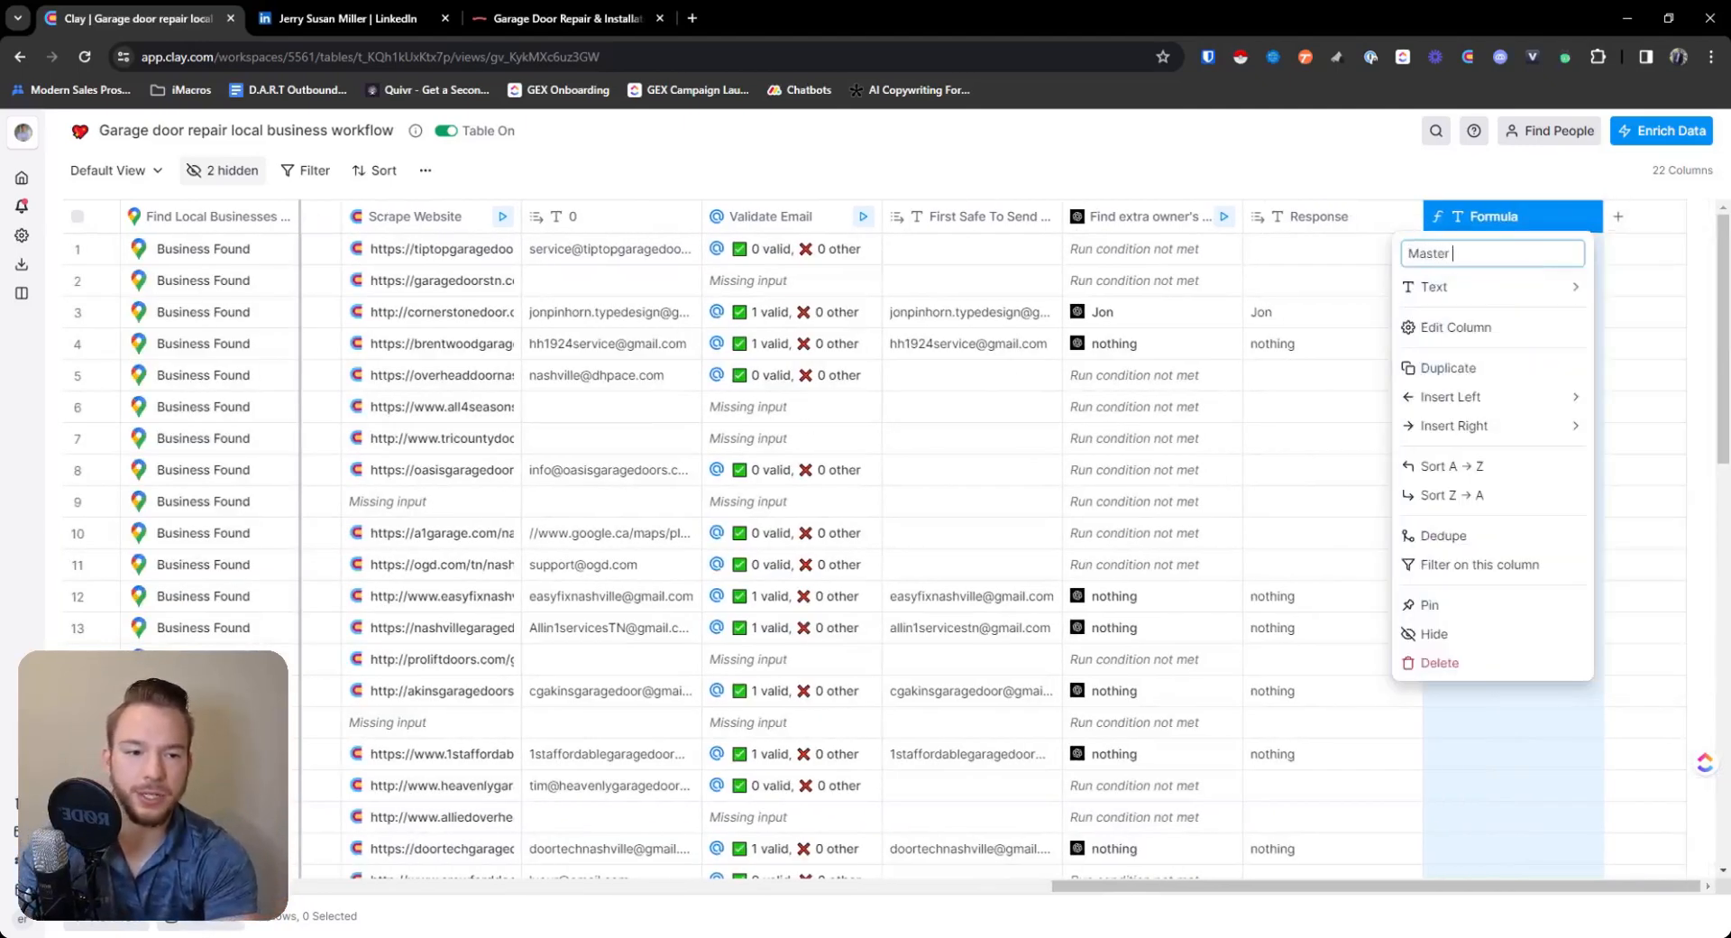
pyautogui.write('Owne')
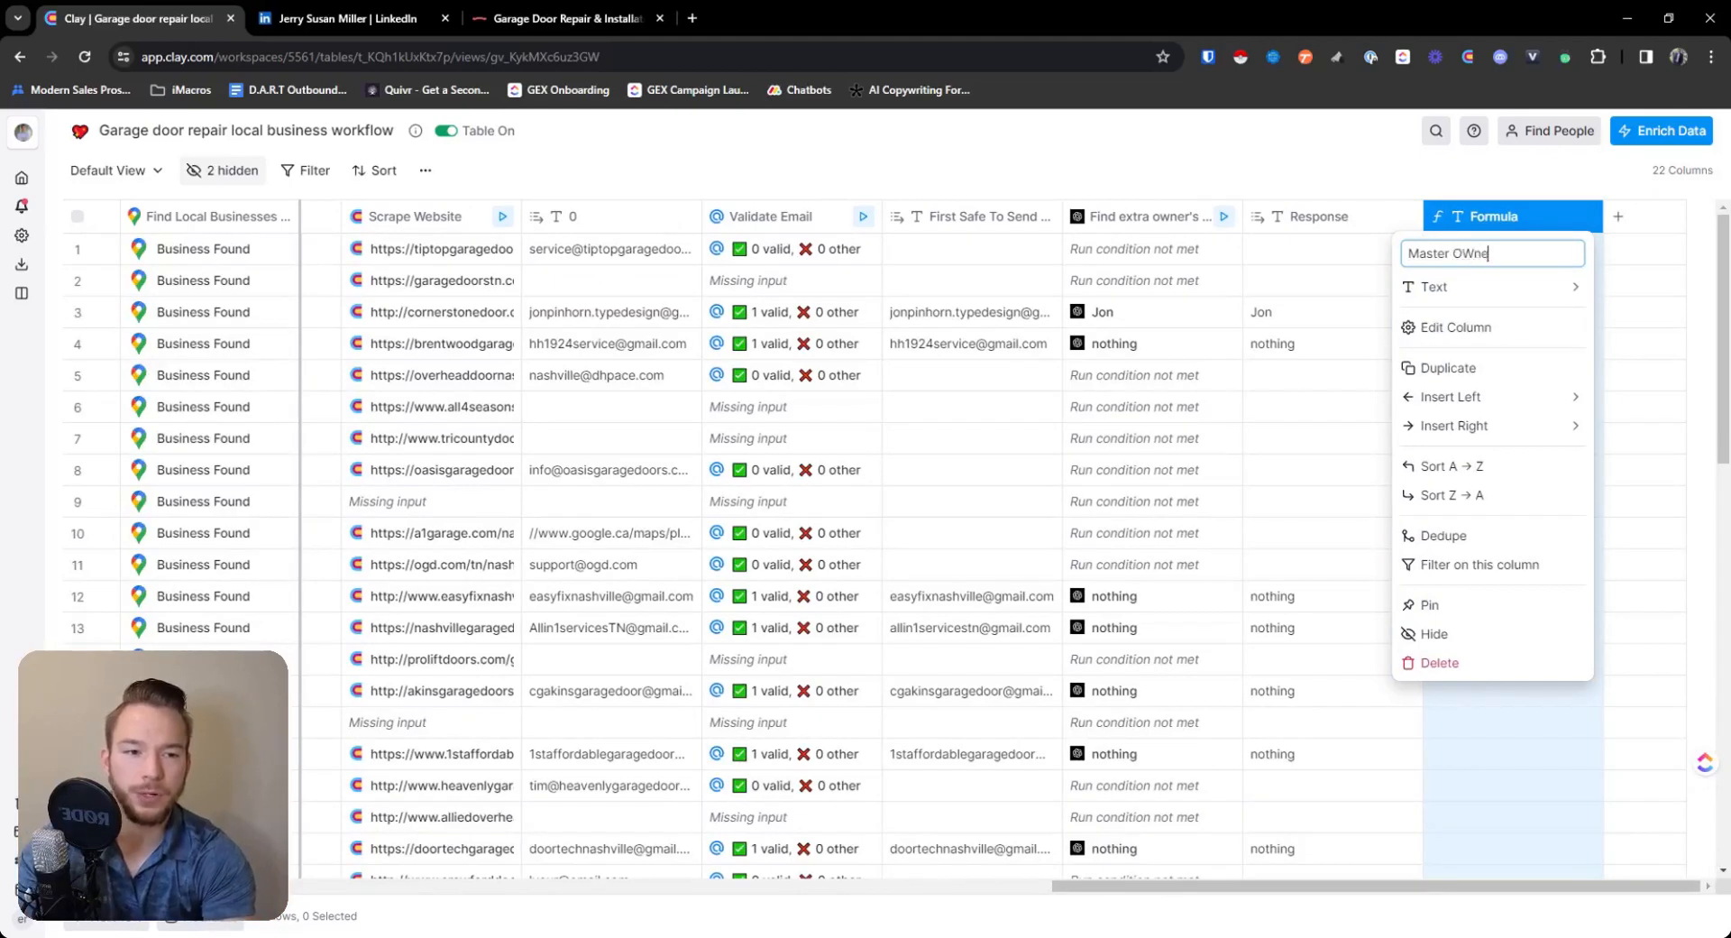
pyautogui.write('r First Name')
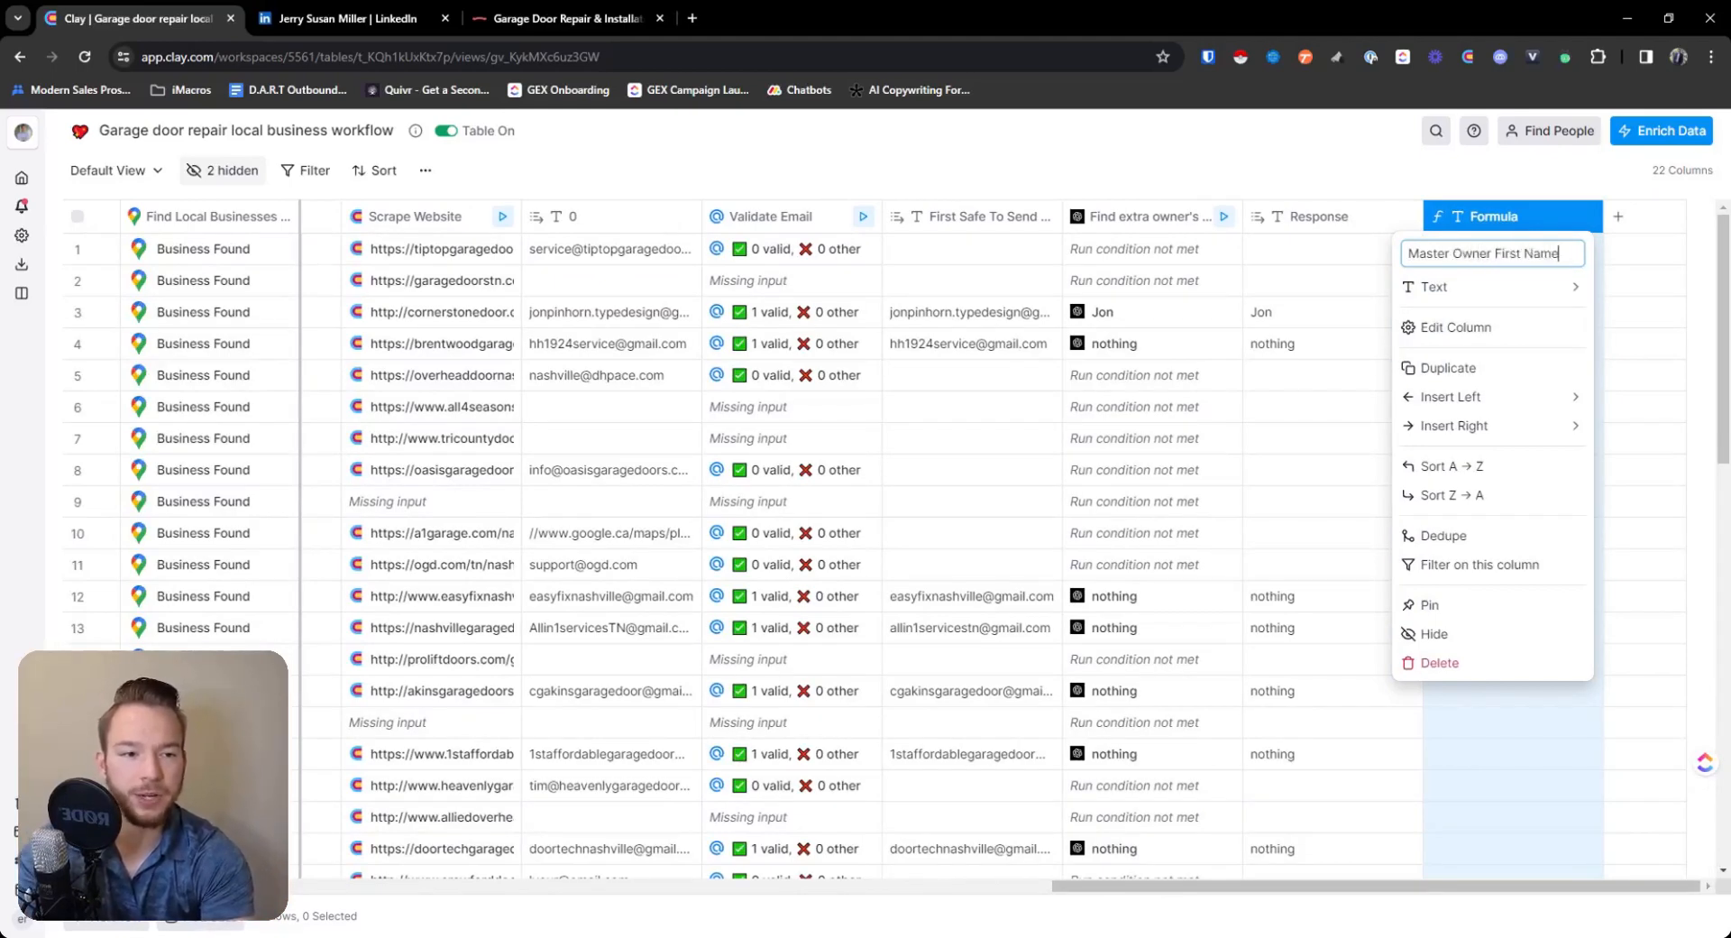
pyautogui.press('Return')
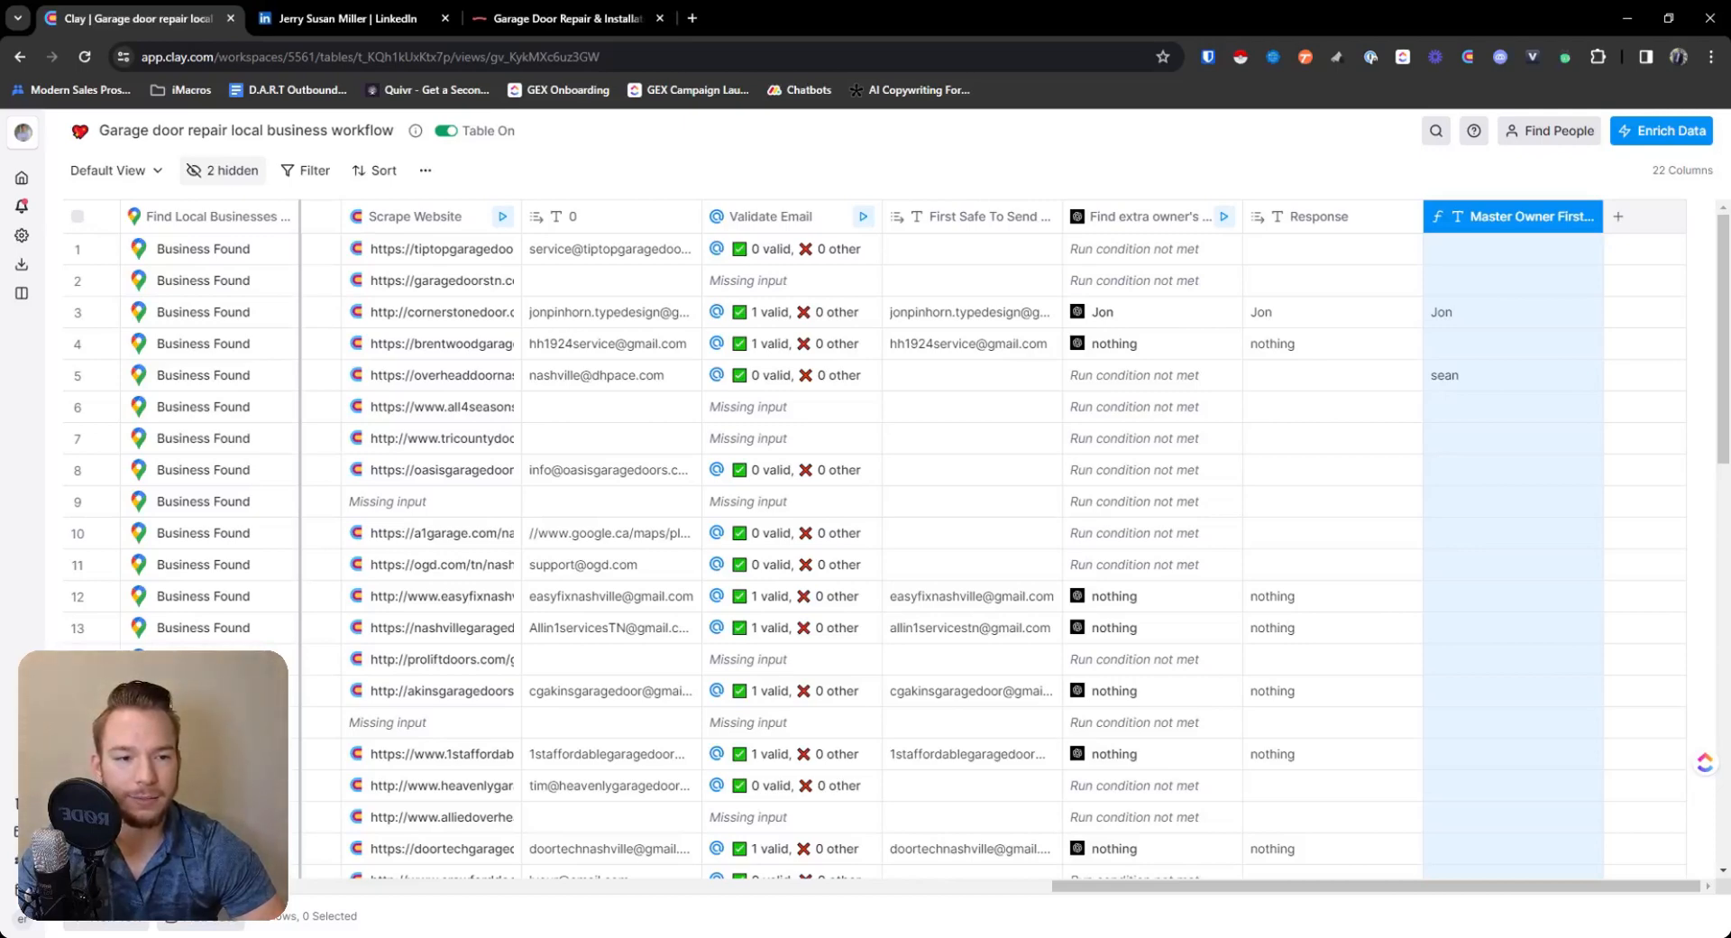
# Add a formula column and begin its description with "if {Master Owner First Name} is empty, output "Hey there"".
pyautogui.click(1620, 220)
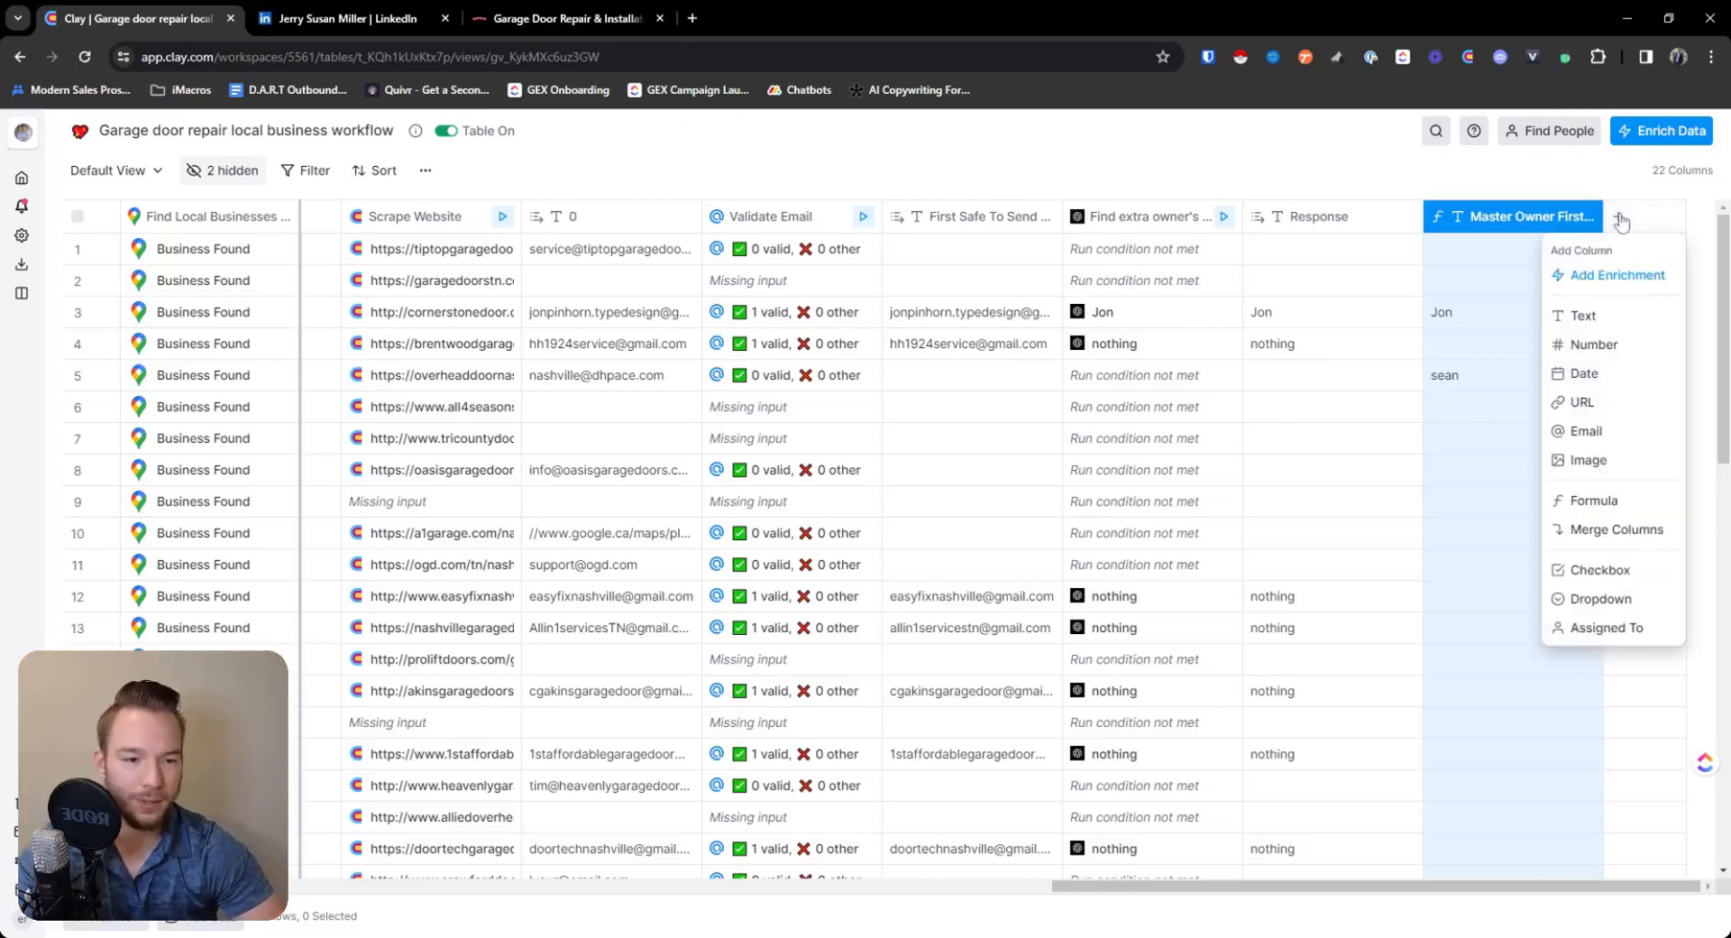
pyautogui.click(1614, 499)
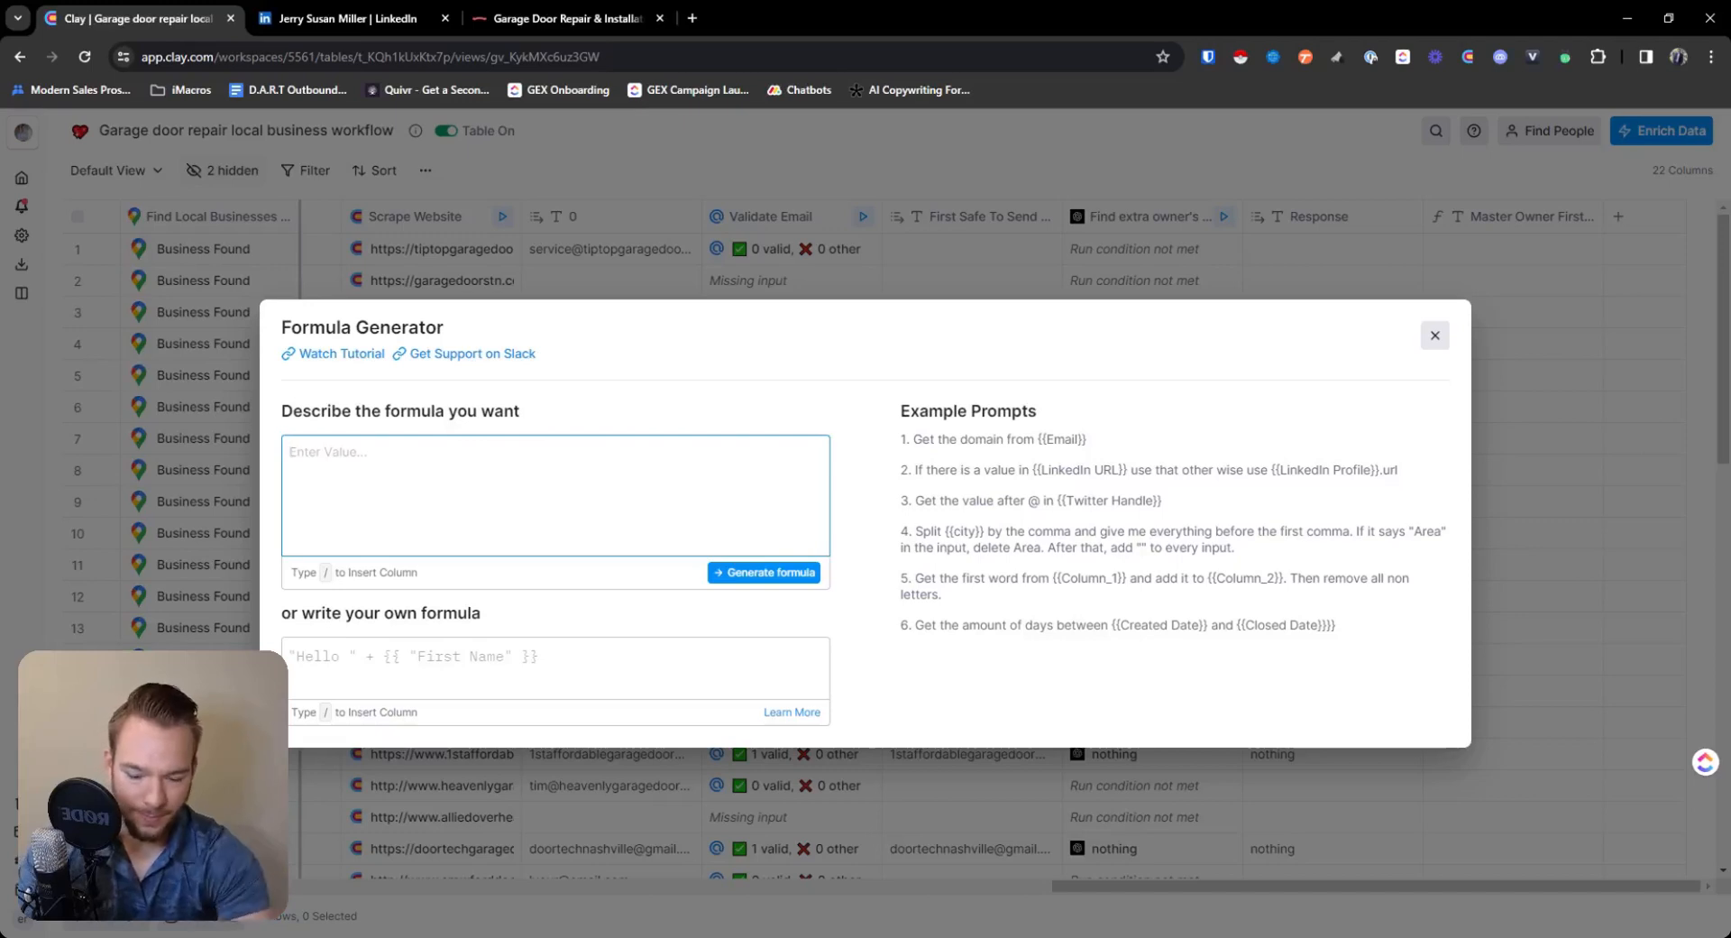
pyautogui.write('if /')
pyautogui.scroll(-5, 417, 584)
pyautogui.click(446, 771)
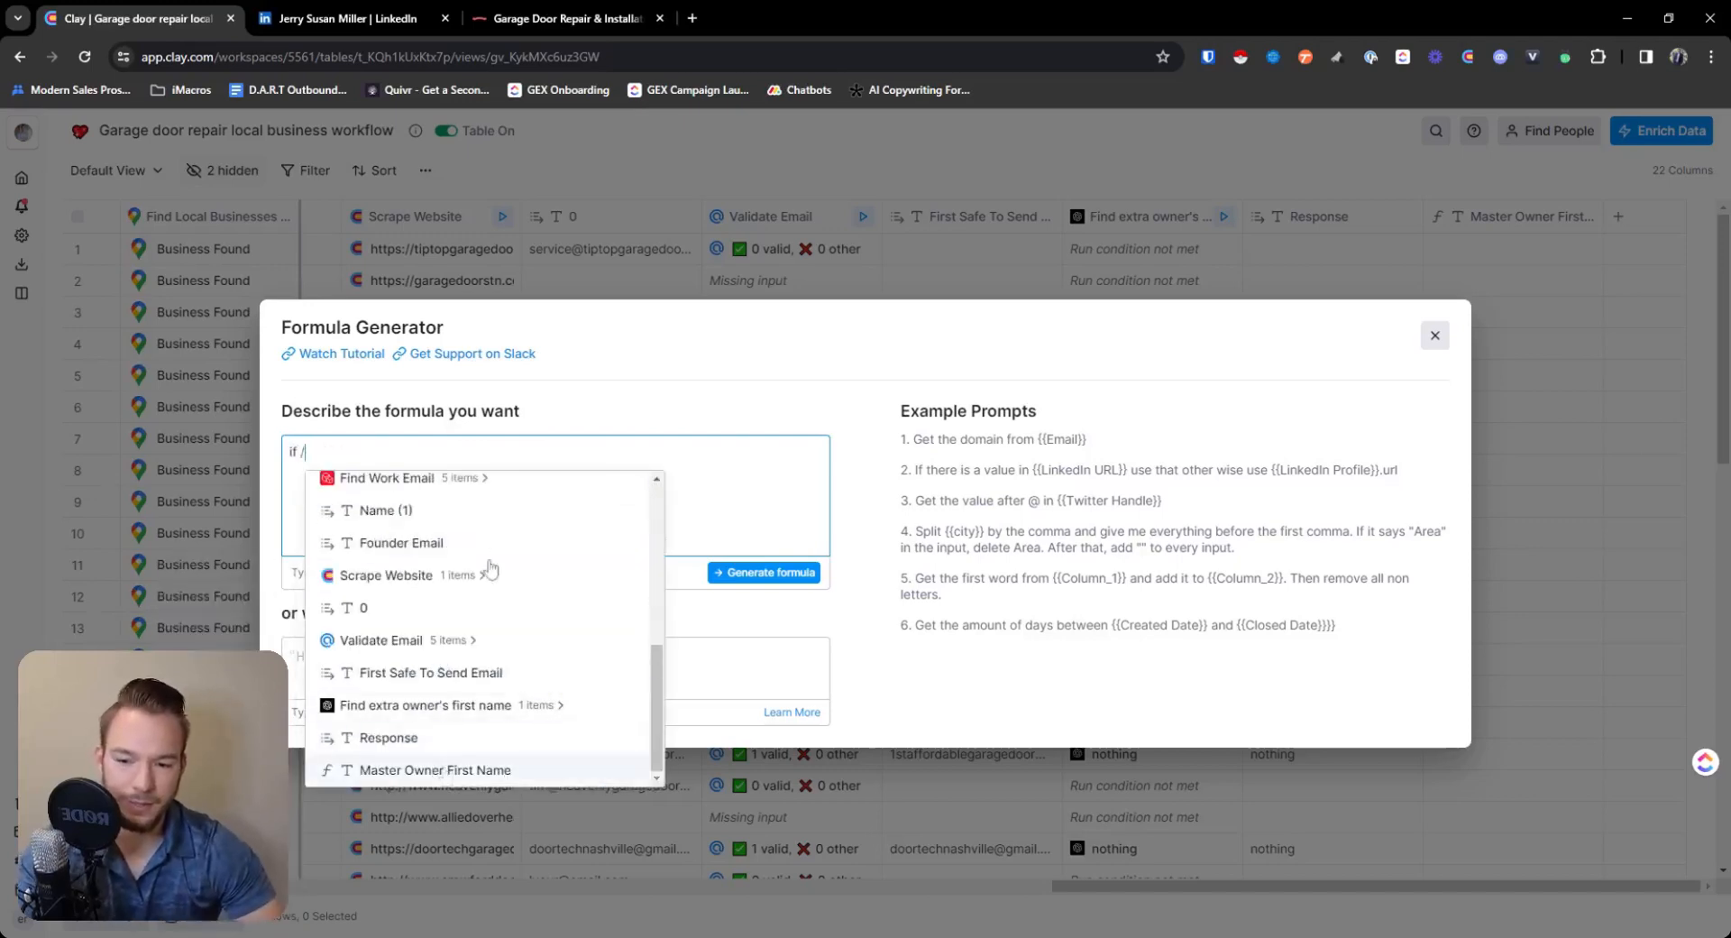
pyautogui.write('is empty')
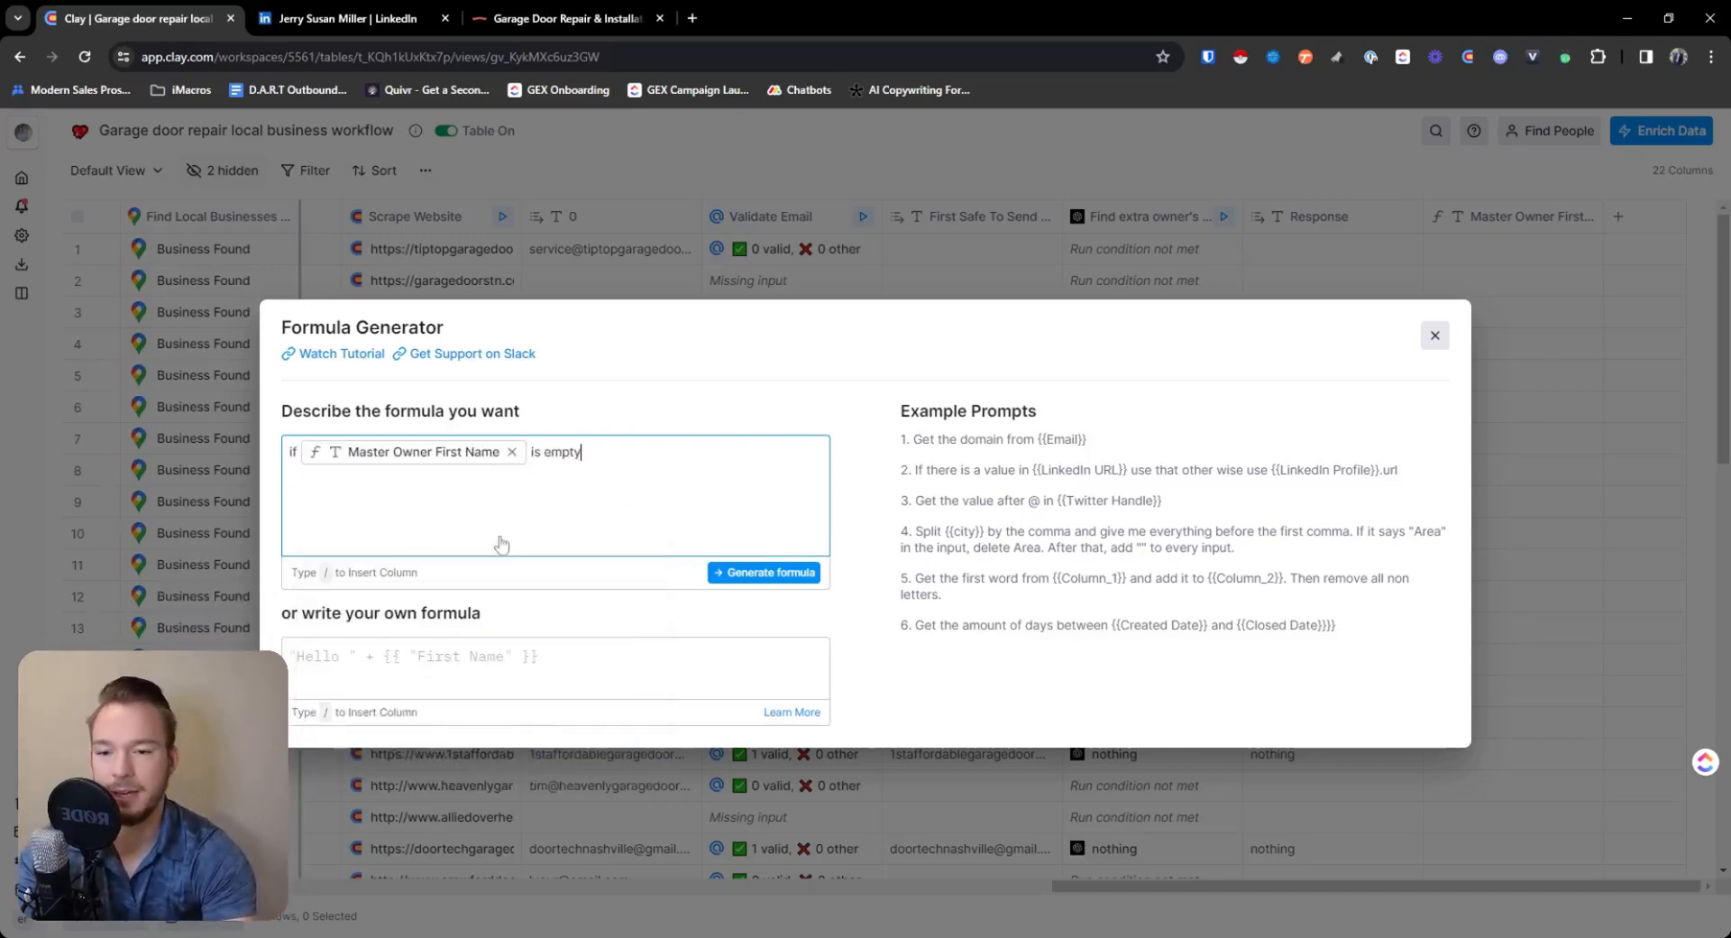
pyautogui.write(', output ')
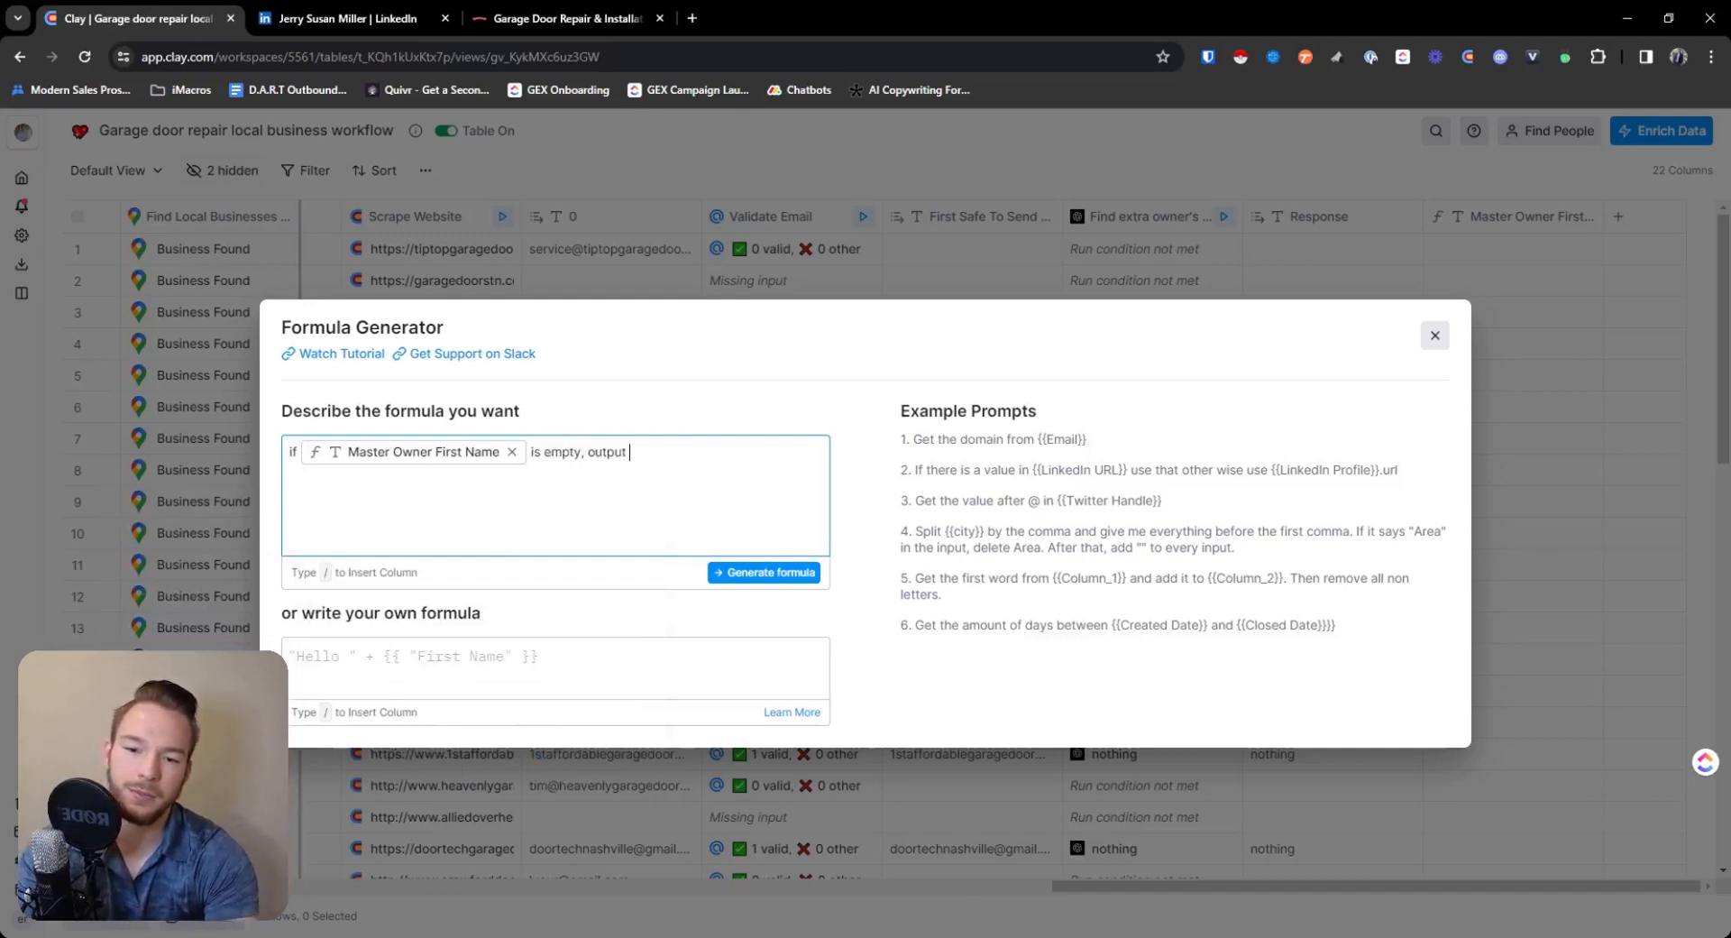
pyautogui.write('"')
pyautogui.hotkey('shift', 'Return')
pyautogui.write('Hey there')
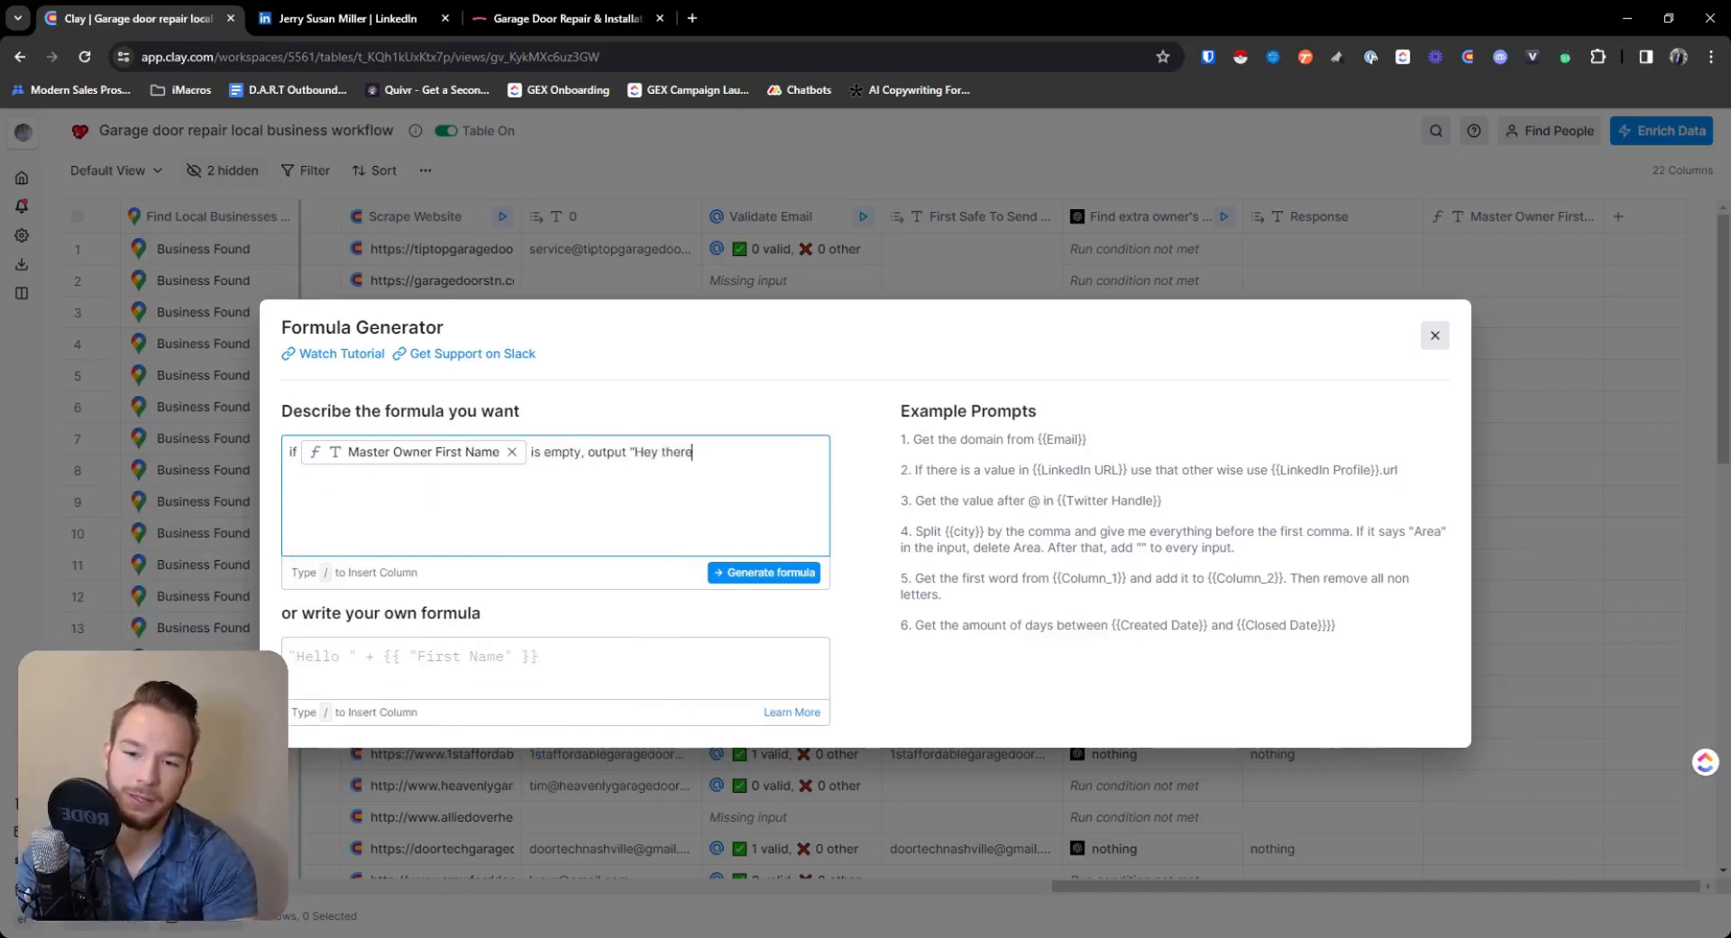
# Extend the description with the second condition "or if {Master Owner First Name} is not empty", referencing that column.
pyautogui.write('" or if /')
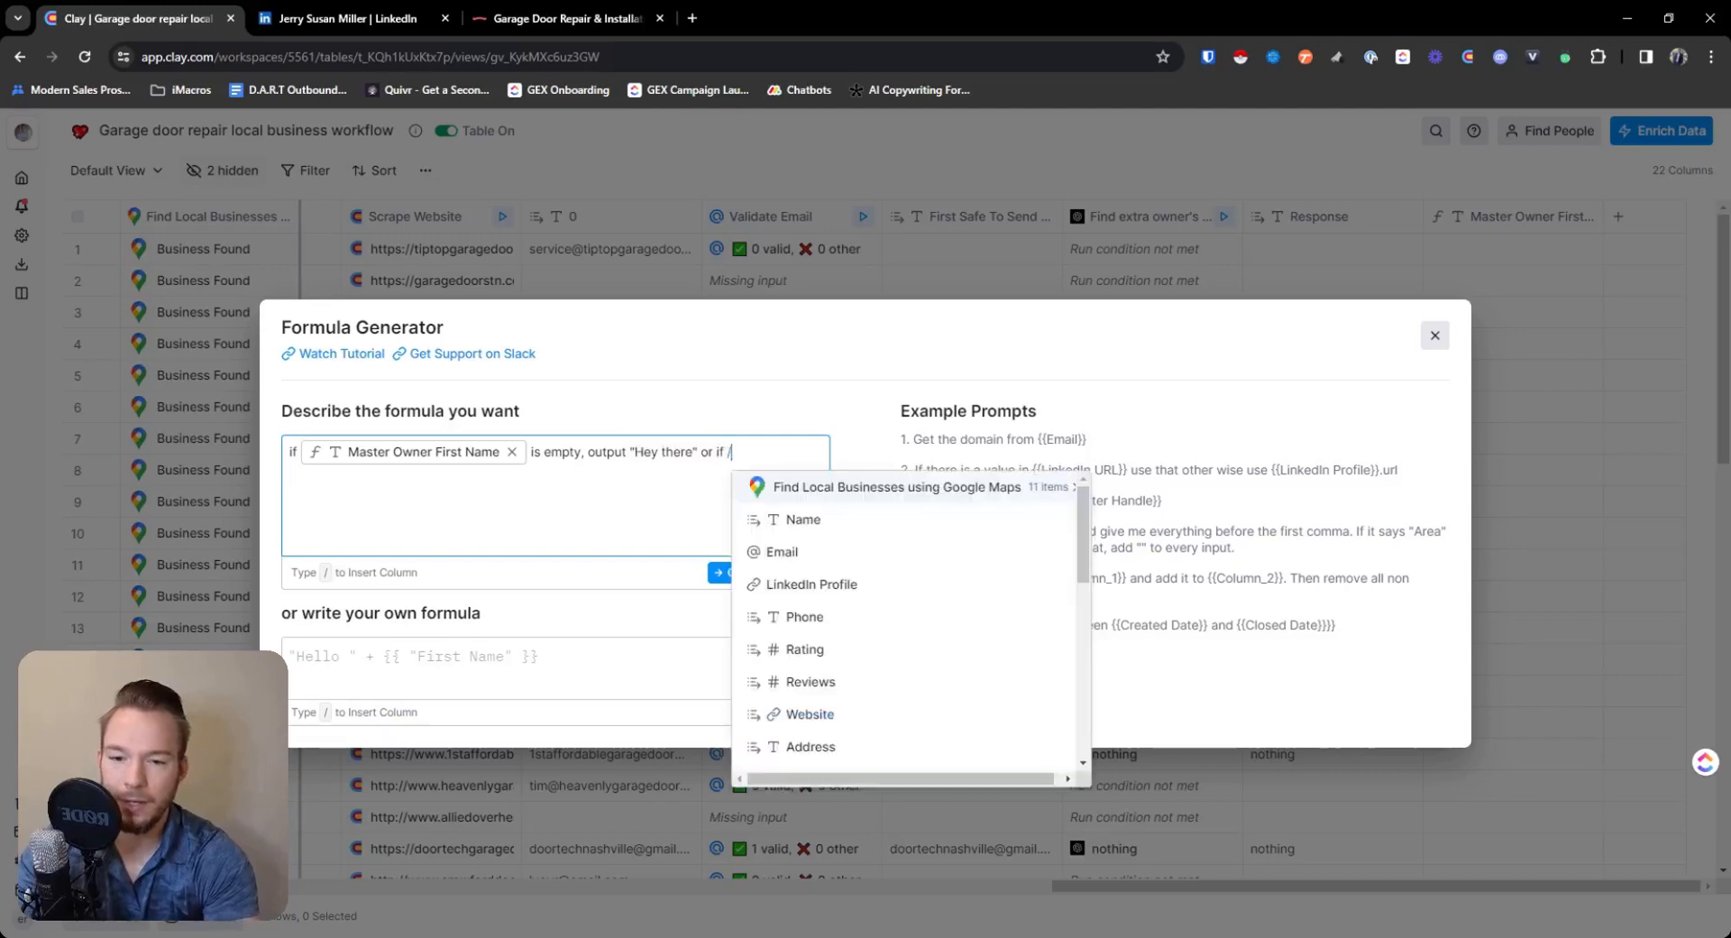
pyautogui.scroll(-3, 823, 714)
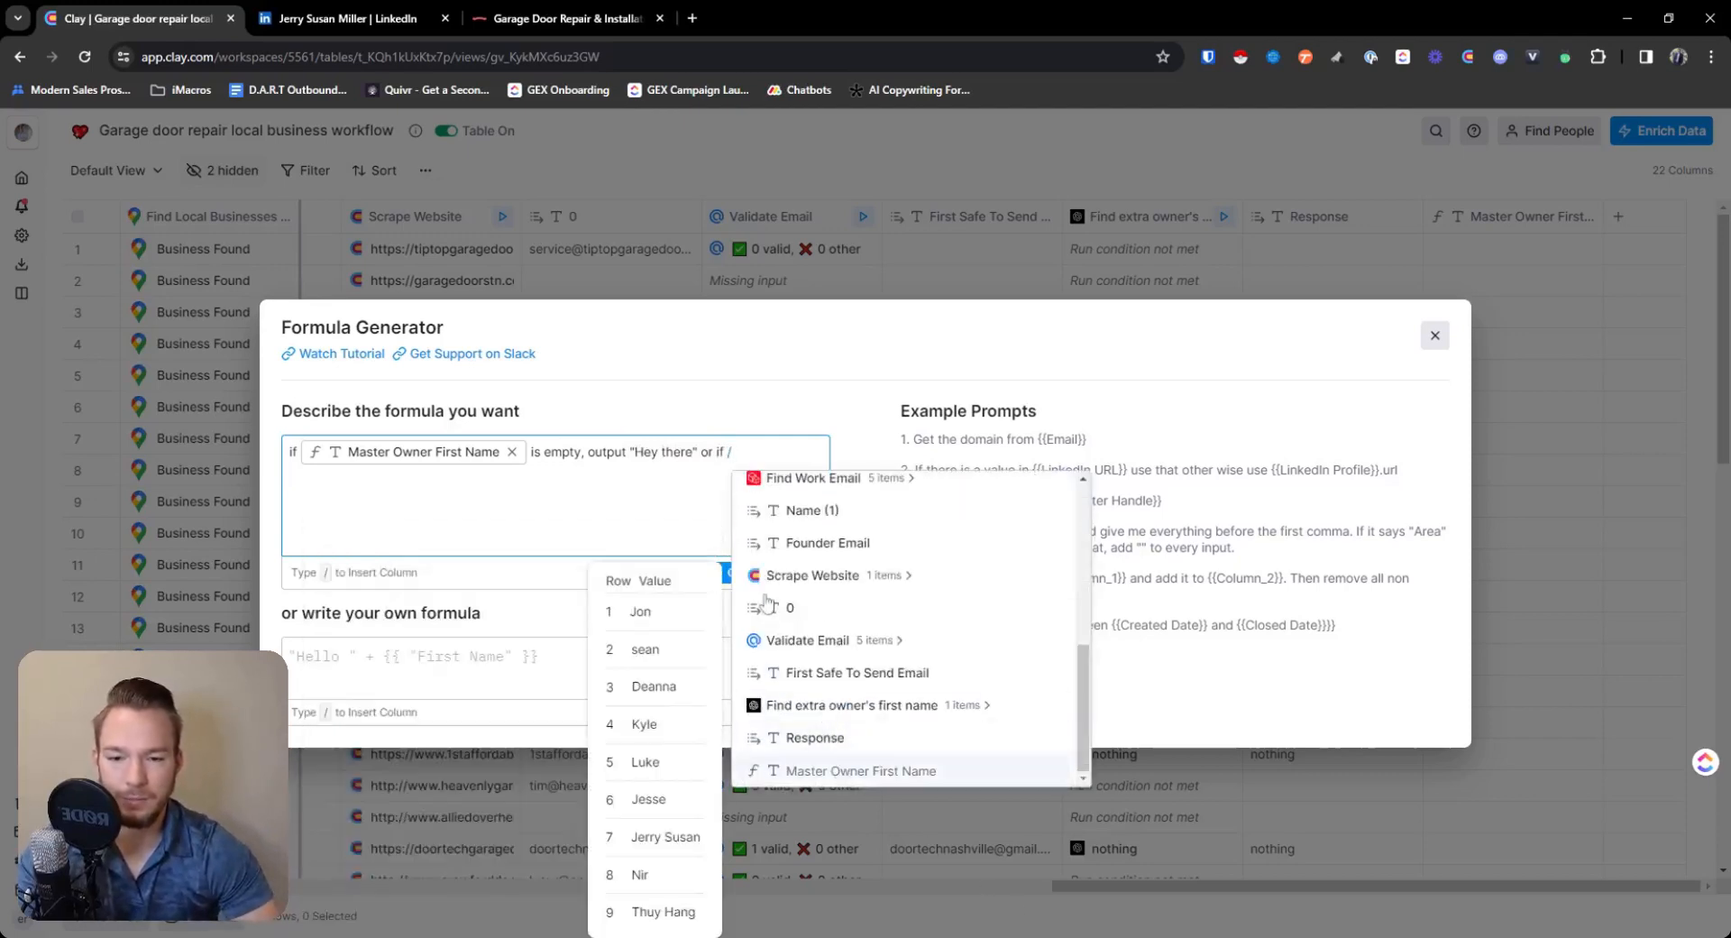
pyautogui.click(803, 767)
pyautogui.write('is not emtpy')
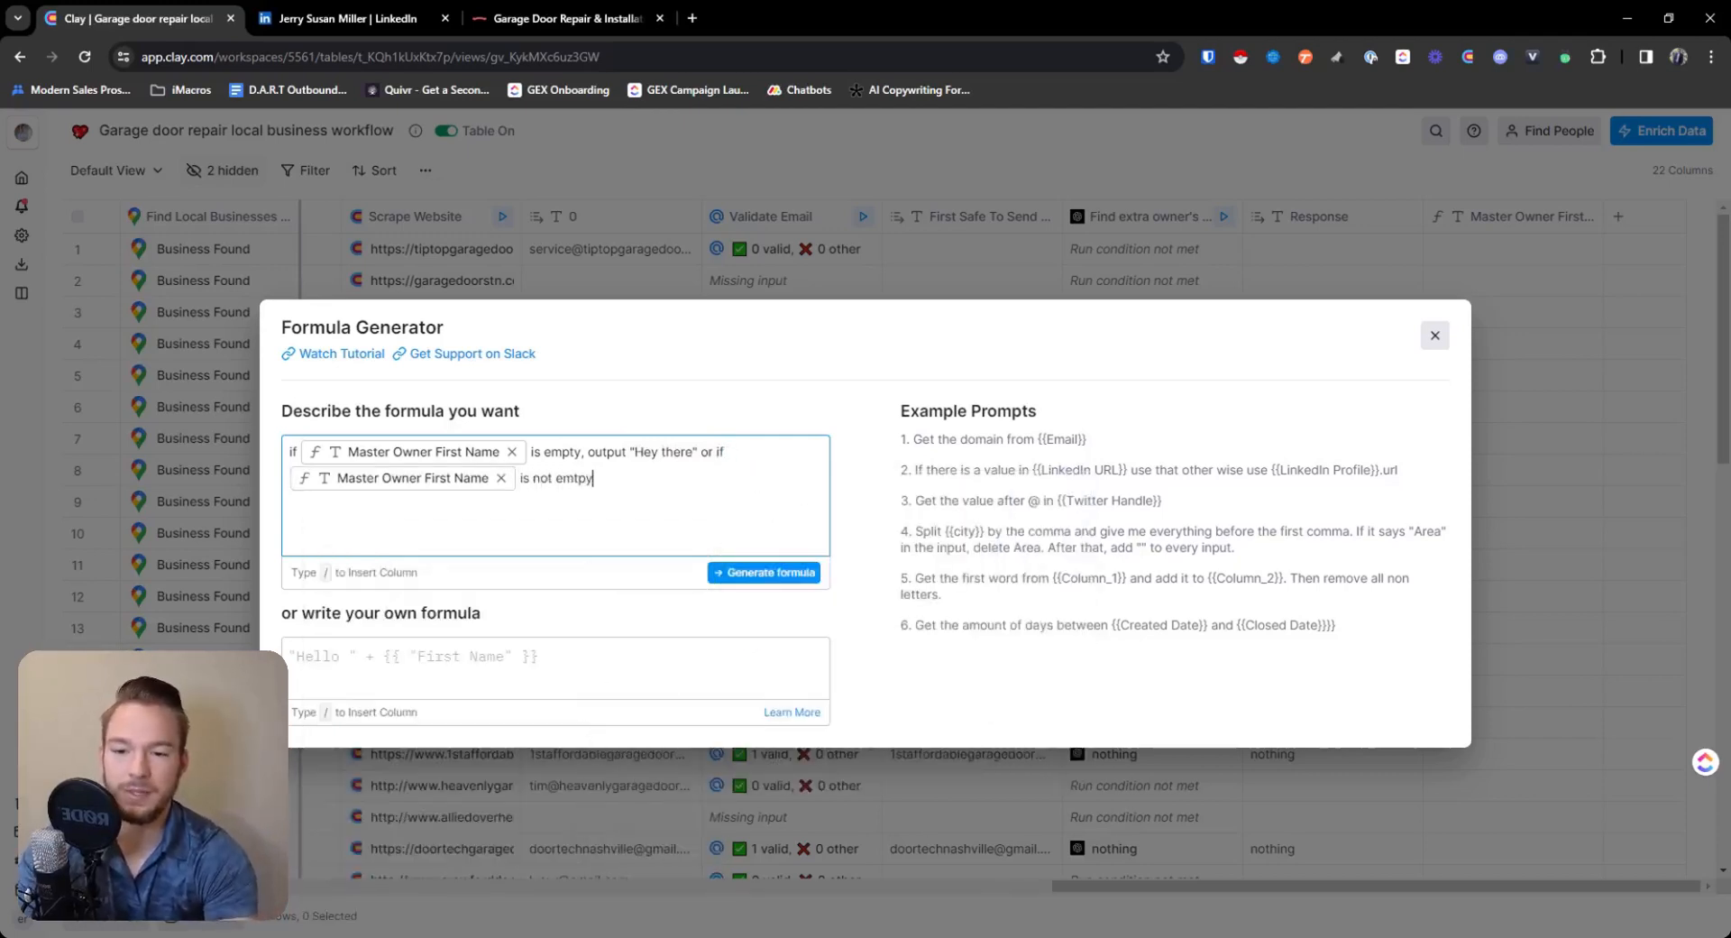
pyautogui.press('BackSpace')
pyautogui.press('BackSpace')
pyautogui.press('BackSpace')
pyautogui.write('pty')
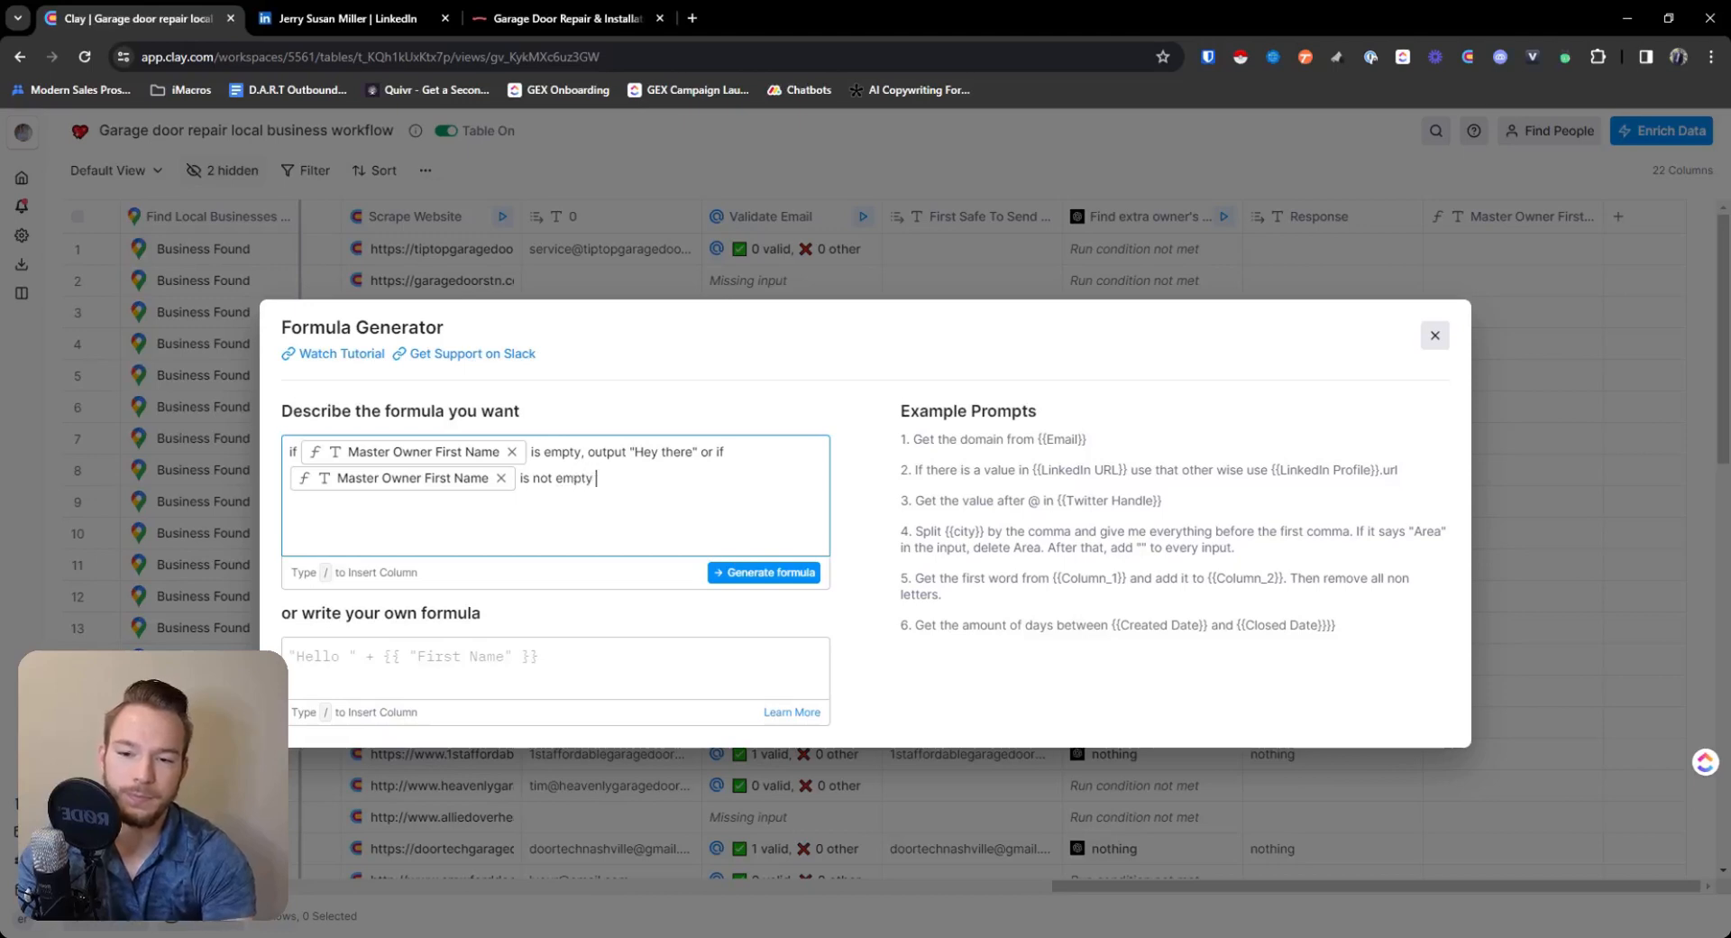
# Complete the description with "concatenate "Howdy " and {Master Owner First Name}", generate the formula and save it as correct.
pyautogui.write(' concatenate')
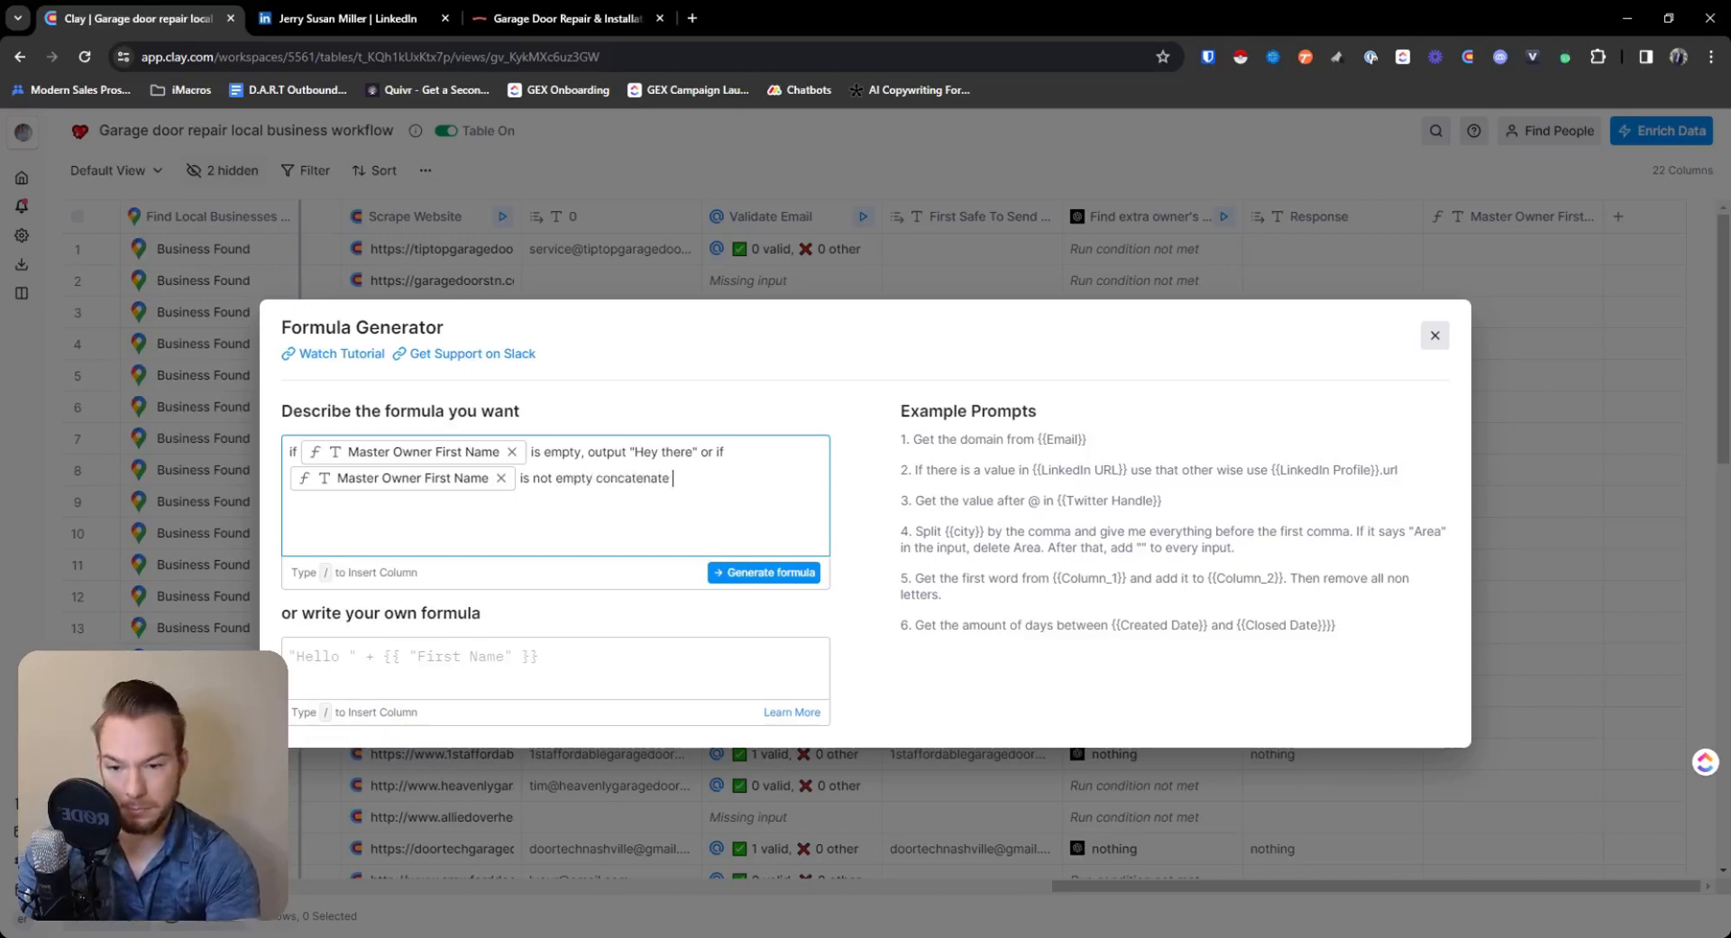
pyautogui.write(' "H')
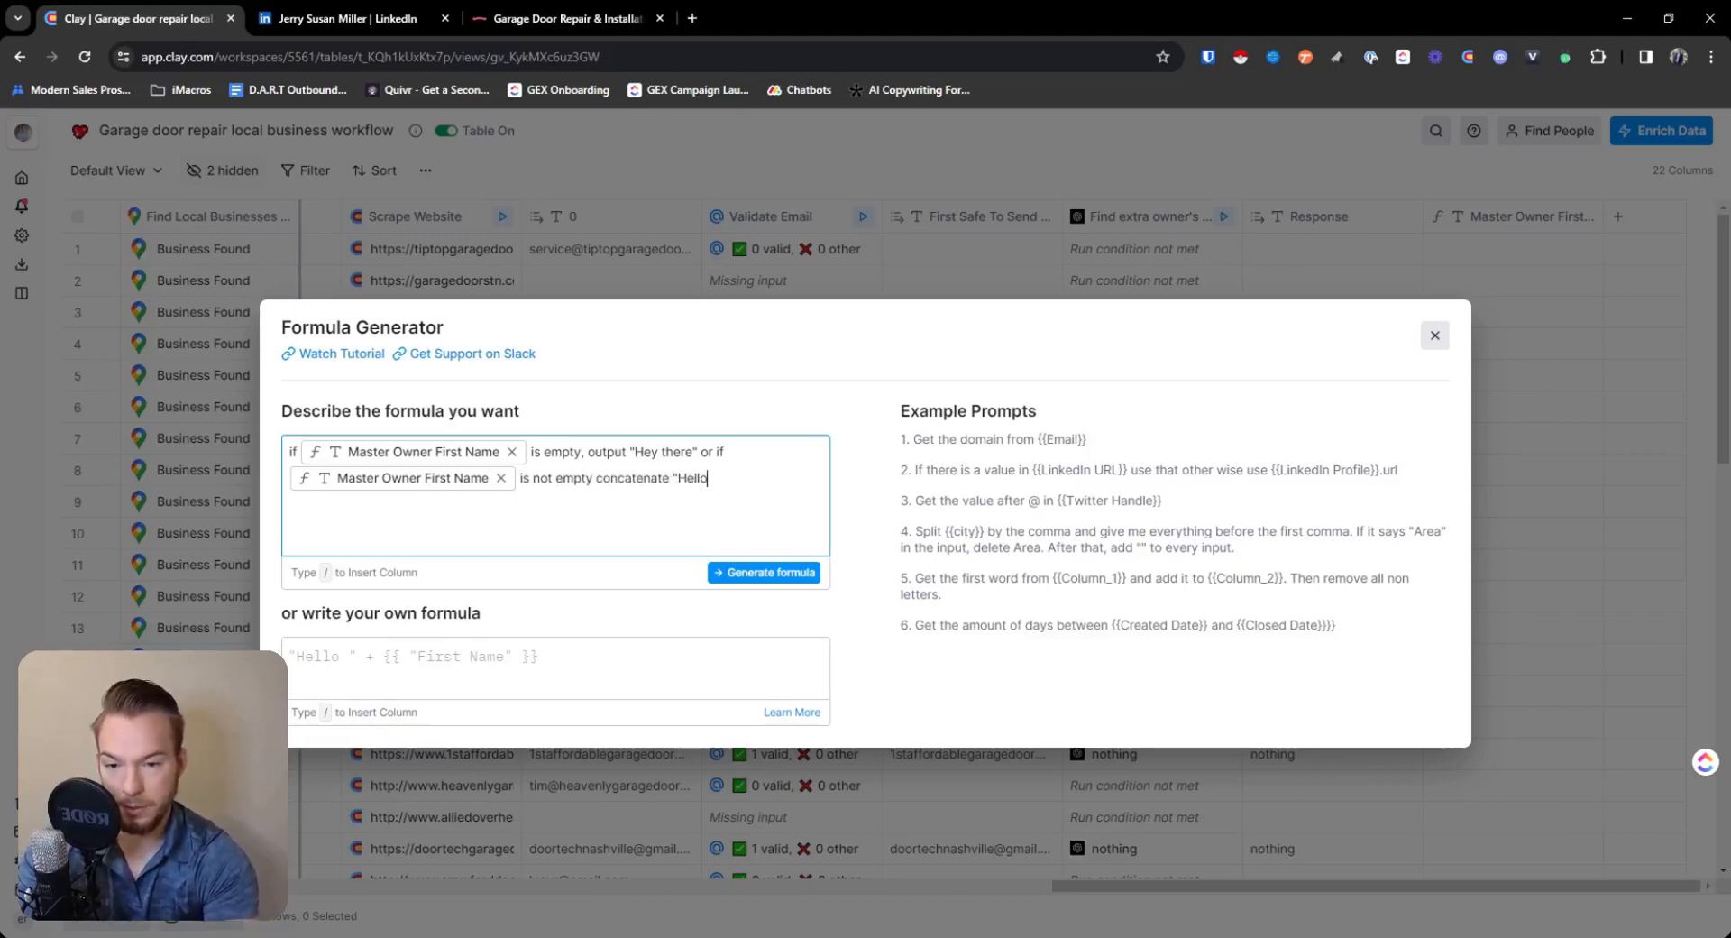
pyautogui.write('e')
pyautogui.press('BackSpace')
pyautogui.write('owdy ')
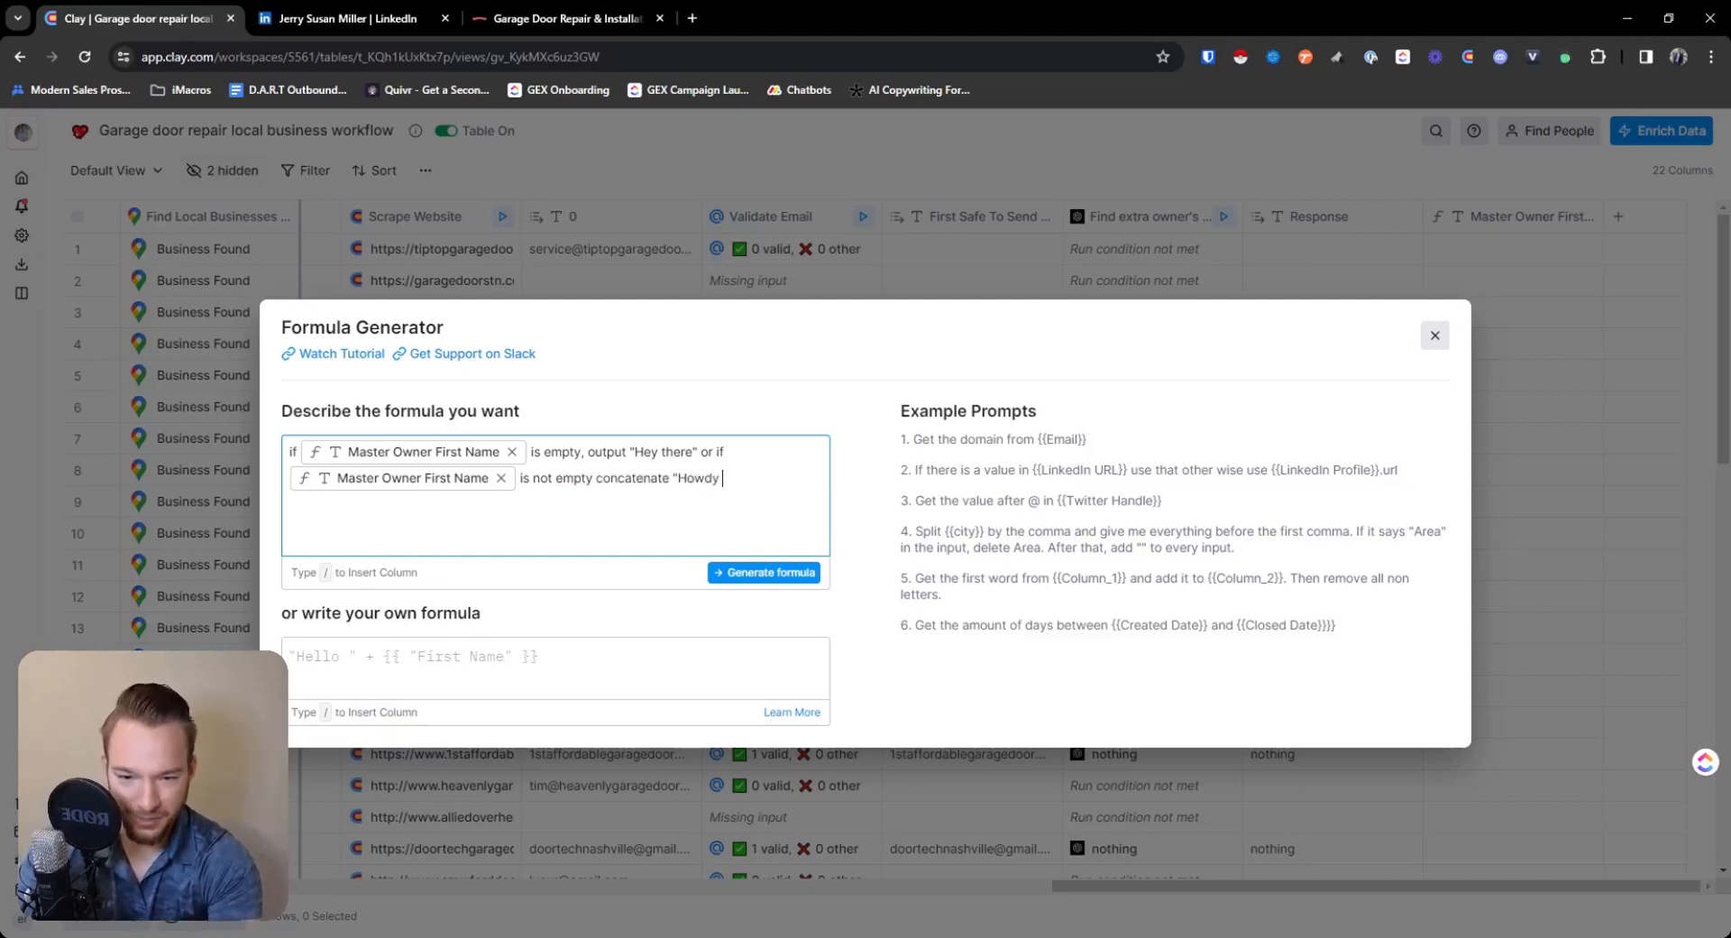
pyautogui.write('" and /')
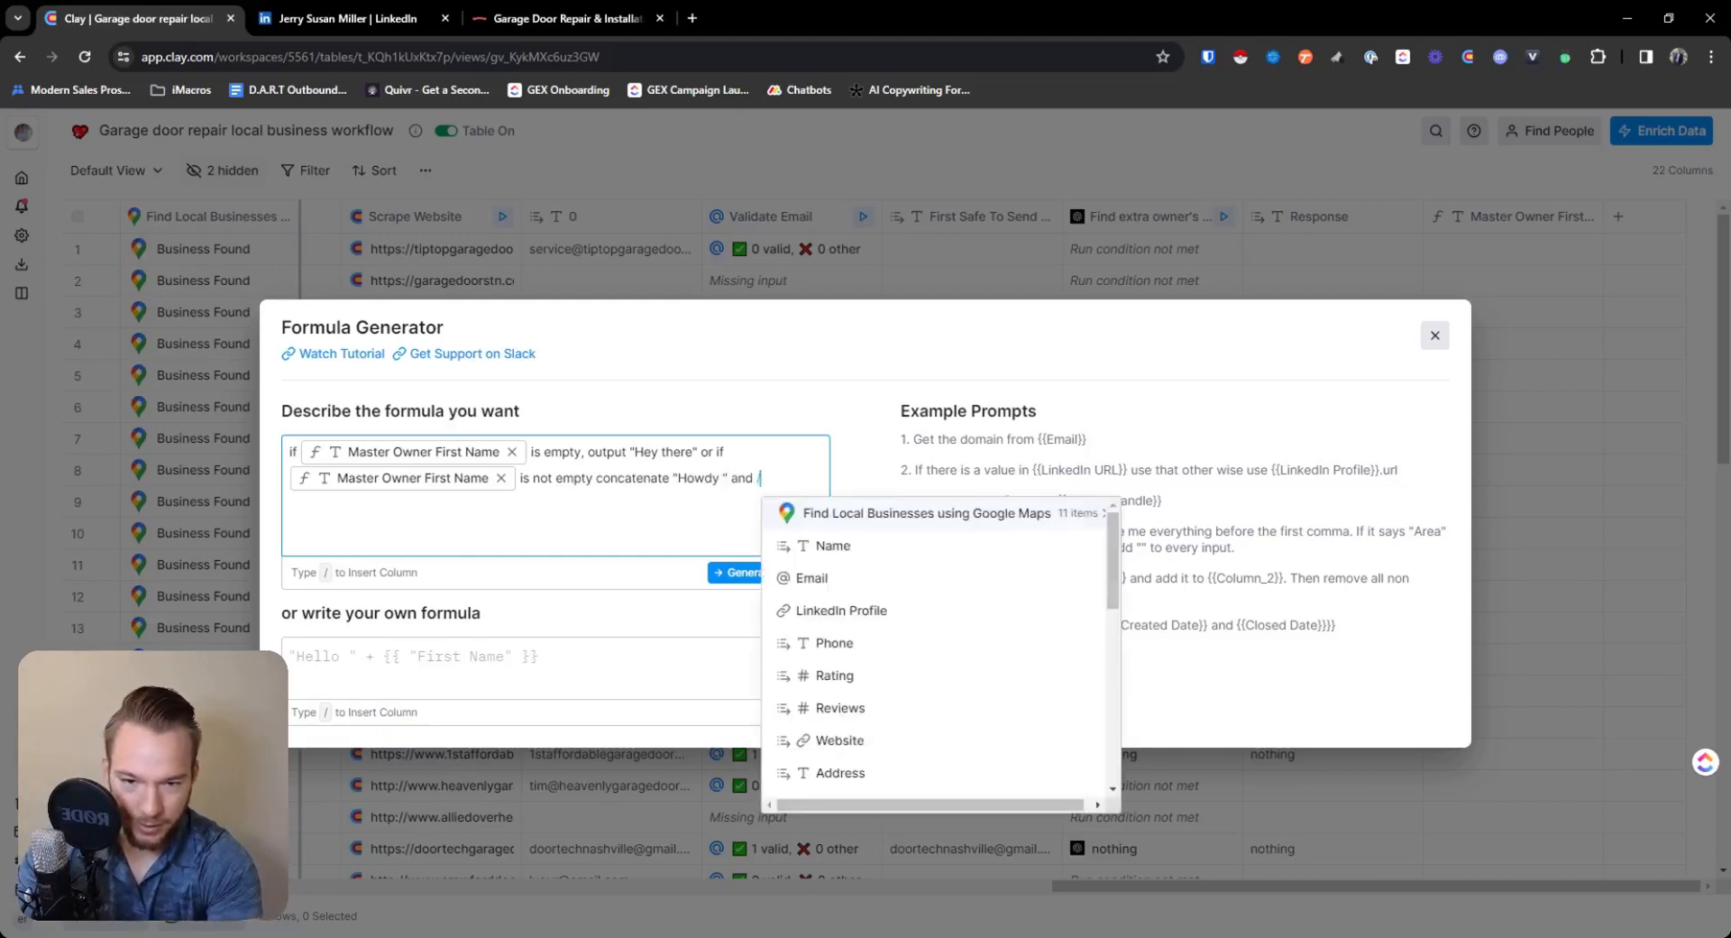
pyautogui.scroll(-5, 837, 735)
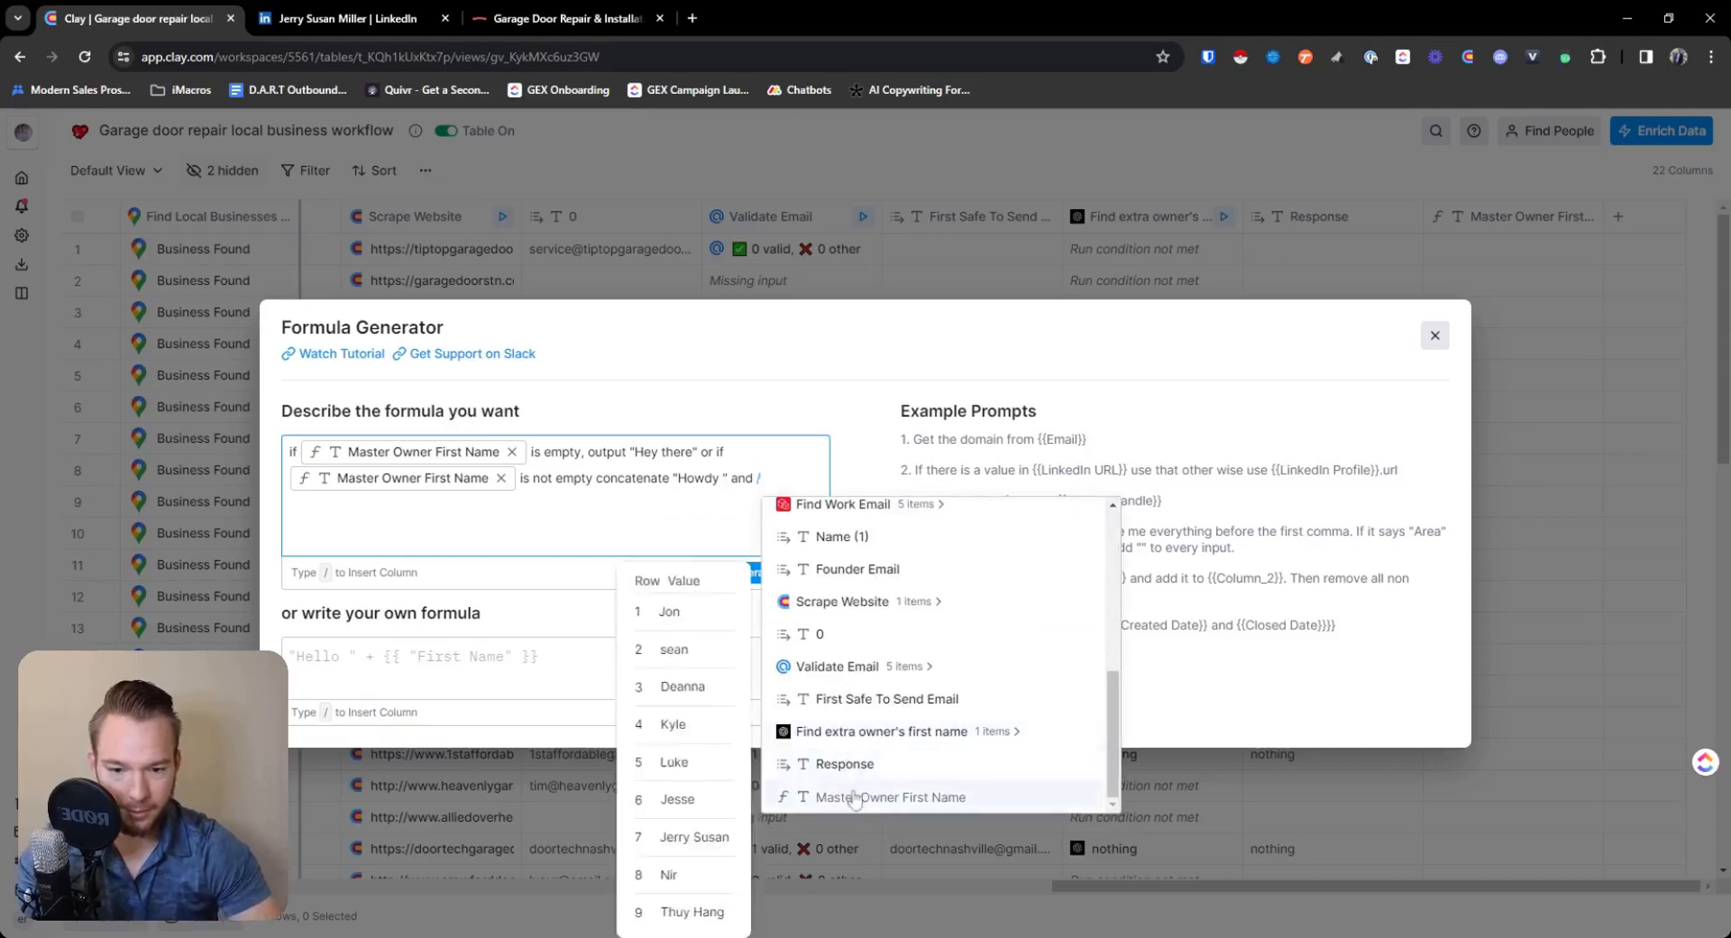
pyautogui.click(890, 796)
pyautogui.click(767, 571)
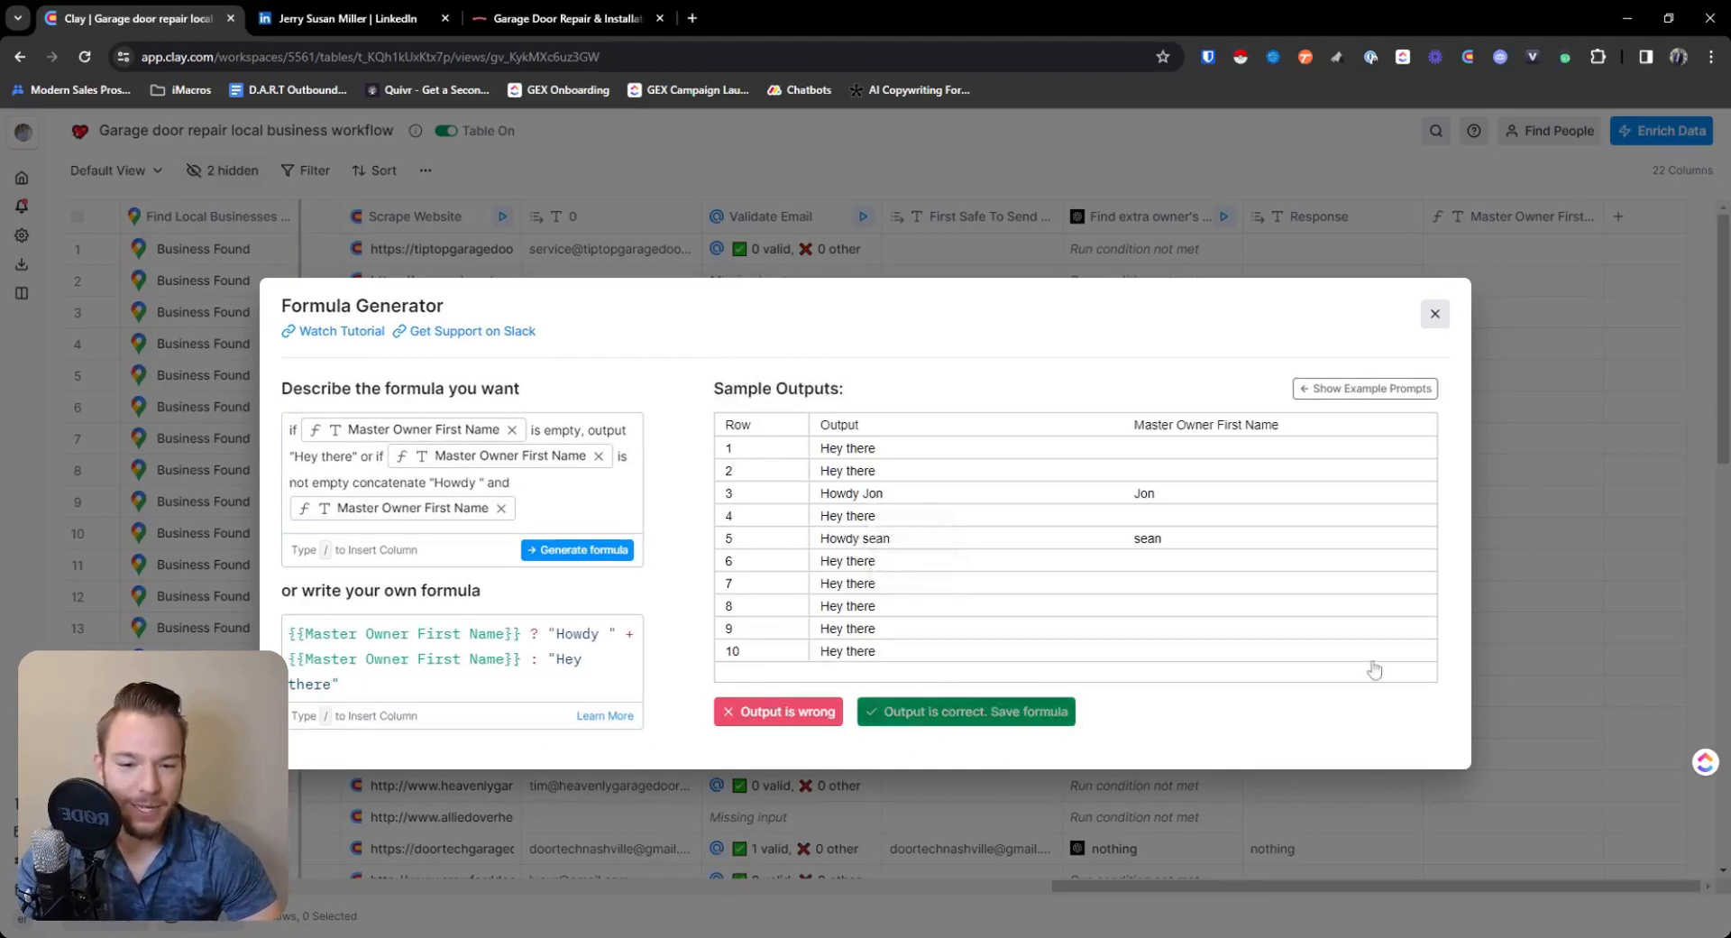
pyautogui.click(966, 711)
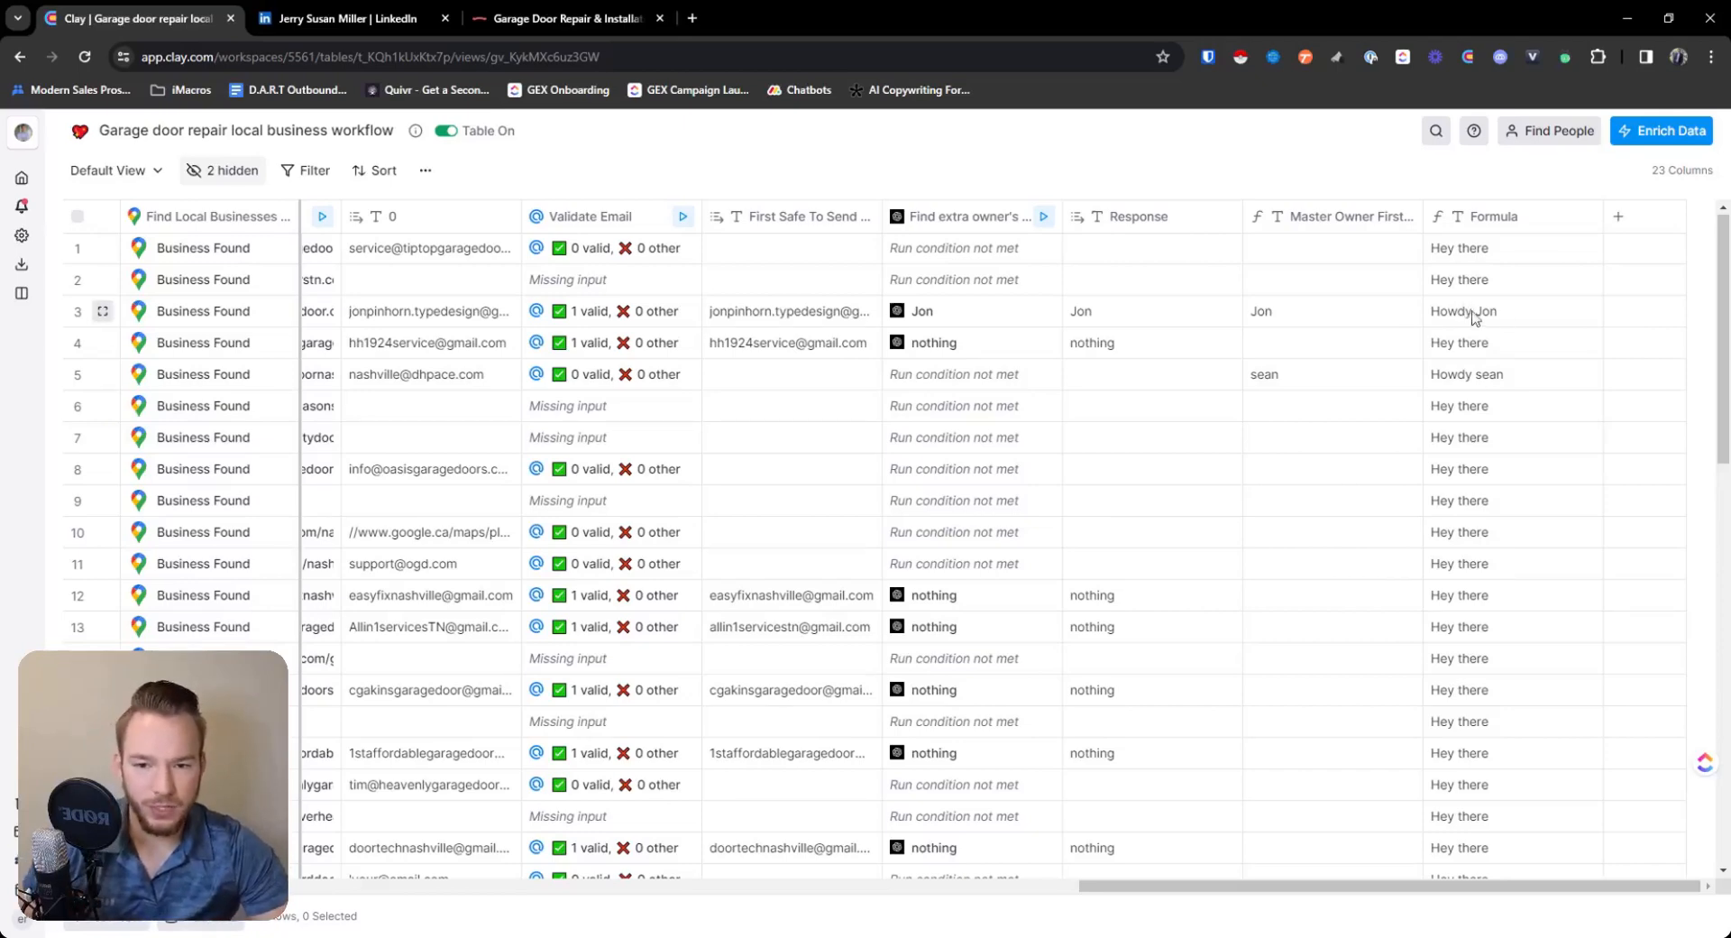
# Review the table's columns from the email results back through the LinkedIn contacts, website, address, reviews, rating and phone data.
pyautogui.moveTo(1429, 890); pyautogui.dragTo(1212, 872)
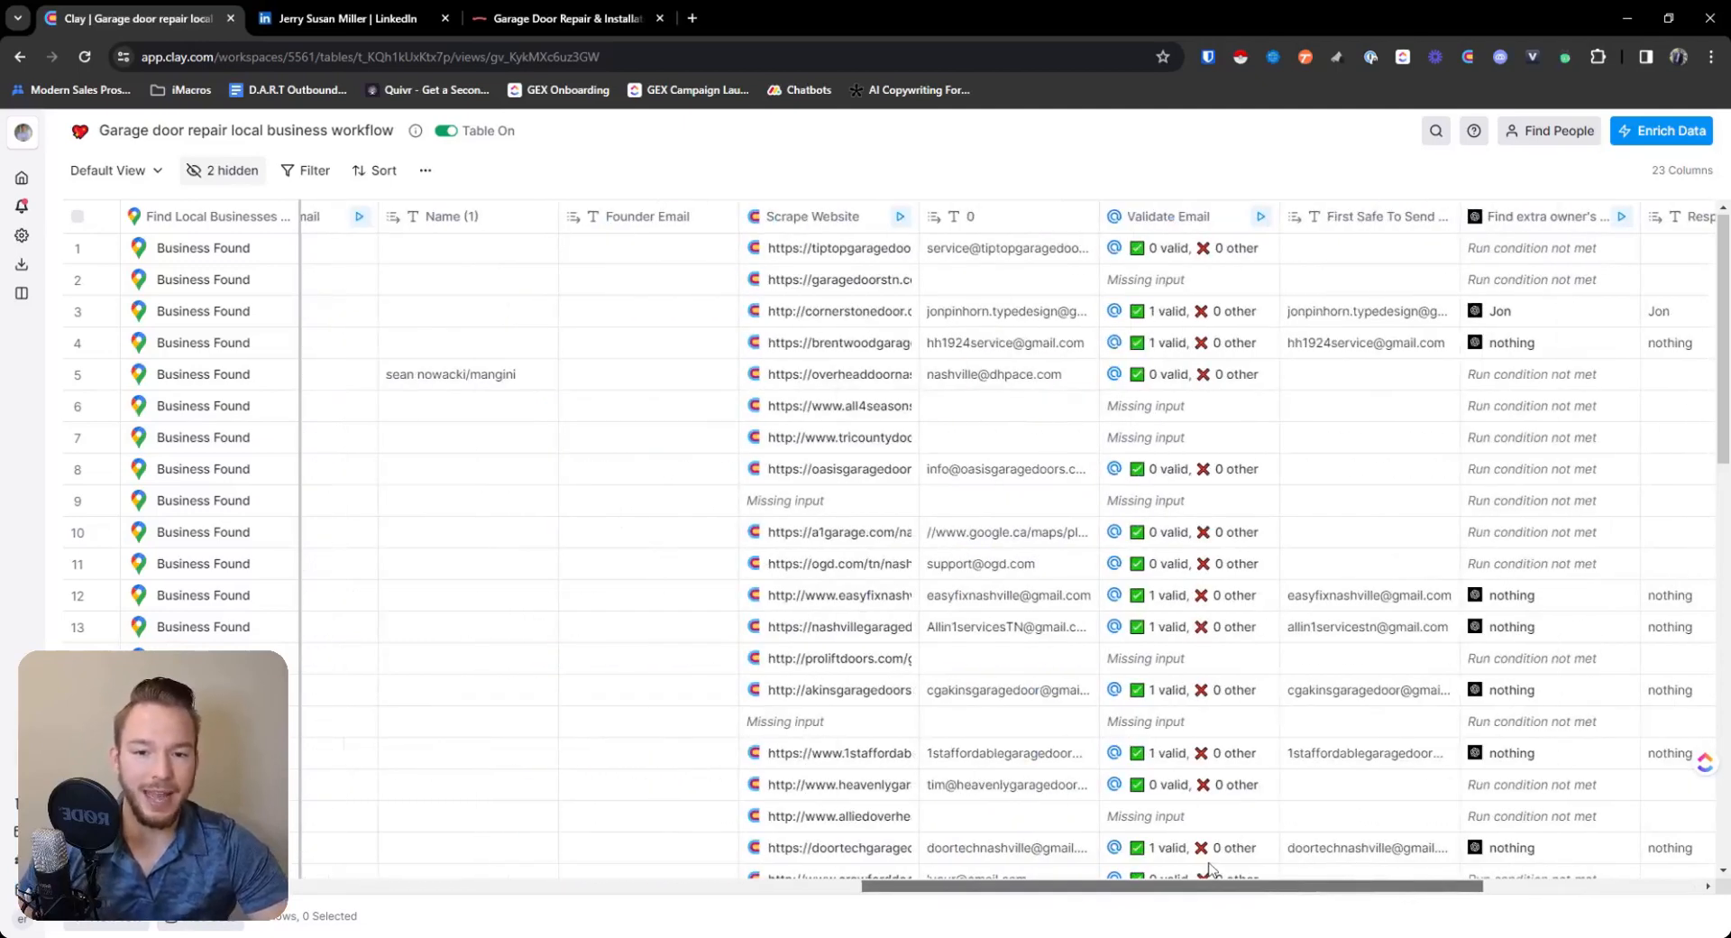
pyautogui.hscroll(-4, 815, 317)
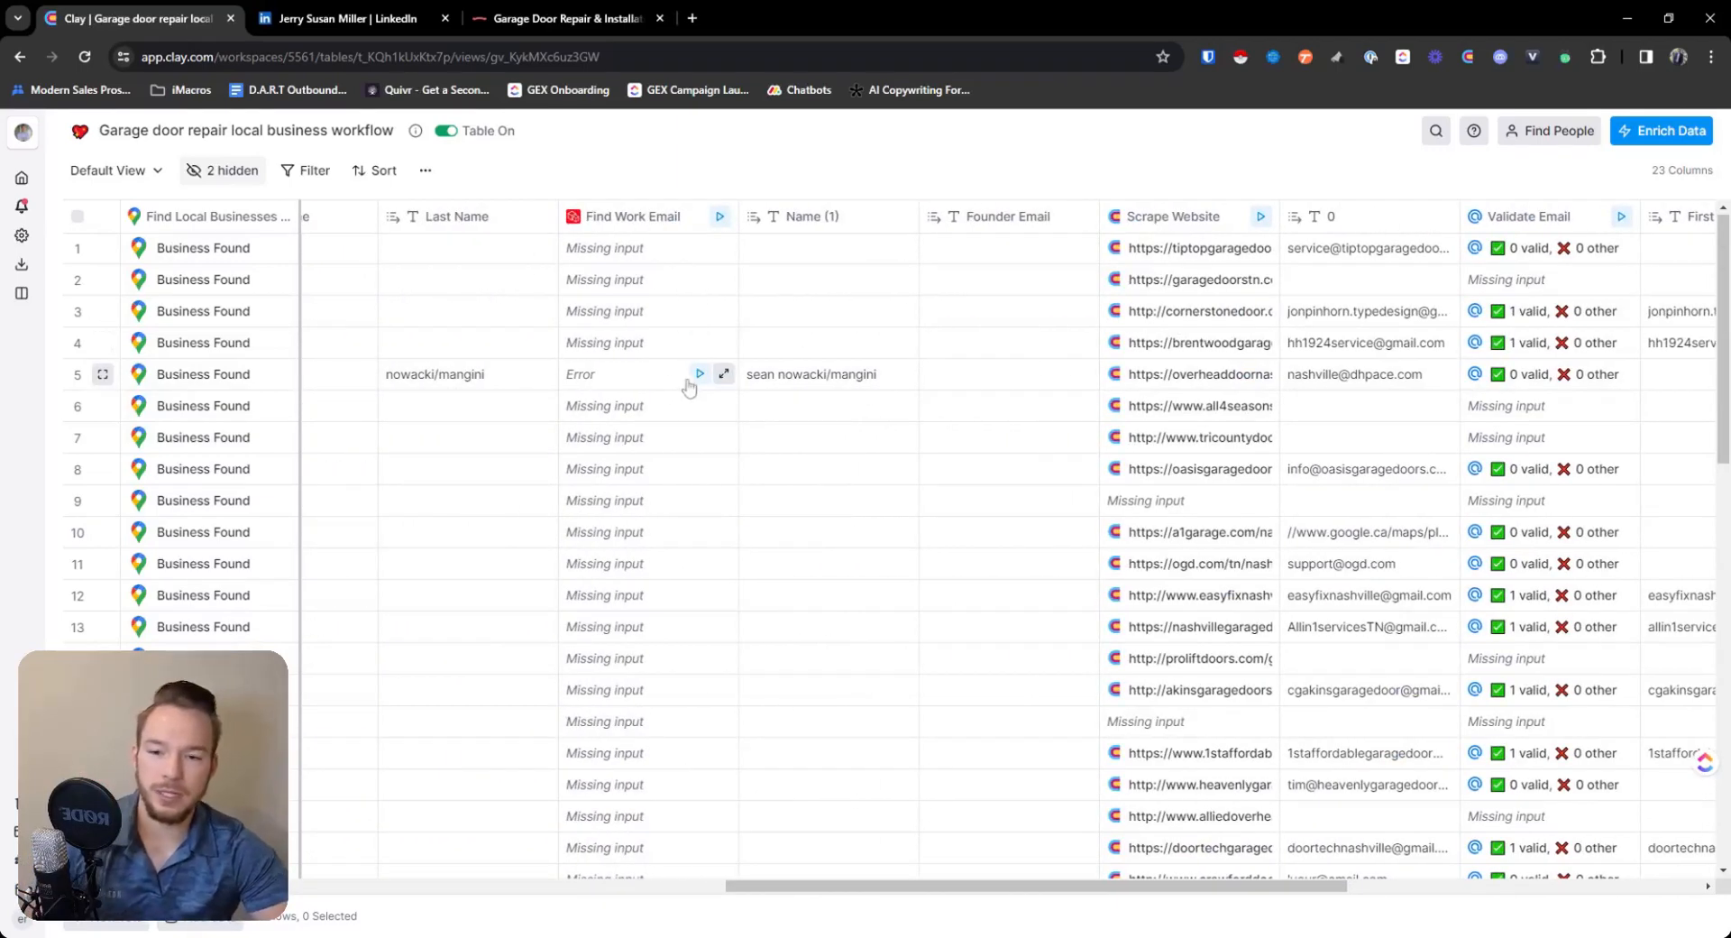
pyautogui.hscroll(-3, 692, 386)
pyautogui.hscroll(-5, 693, 386)
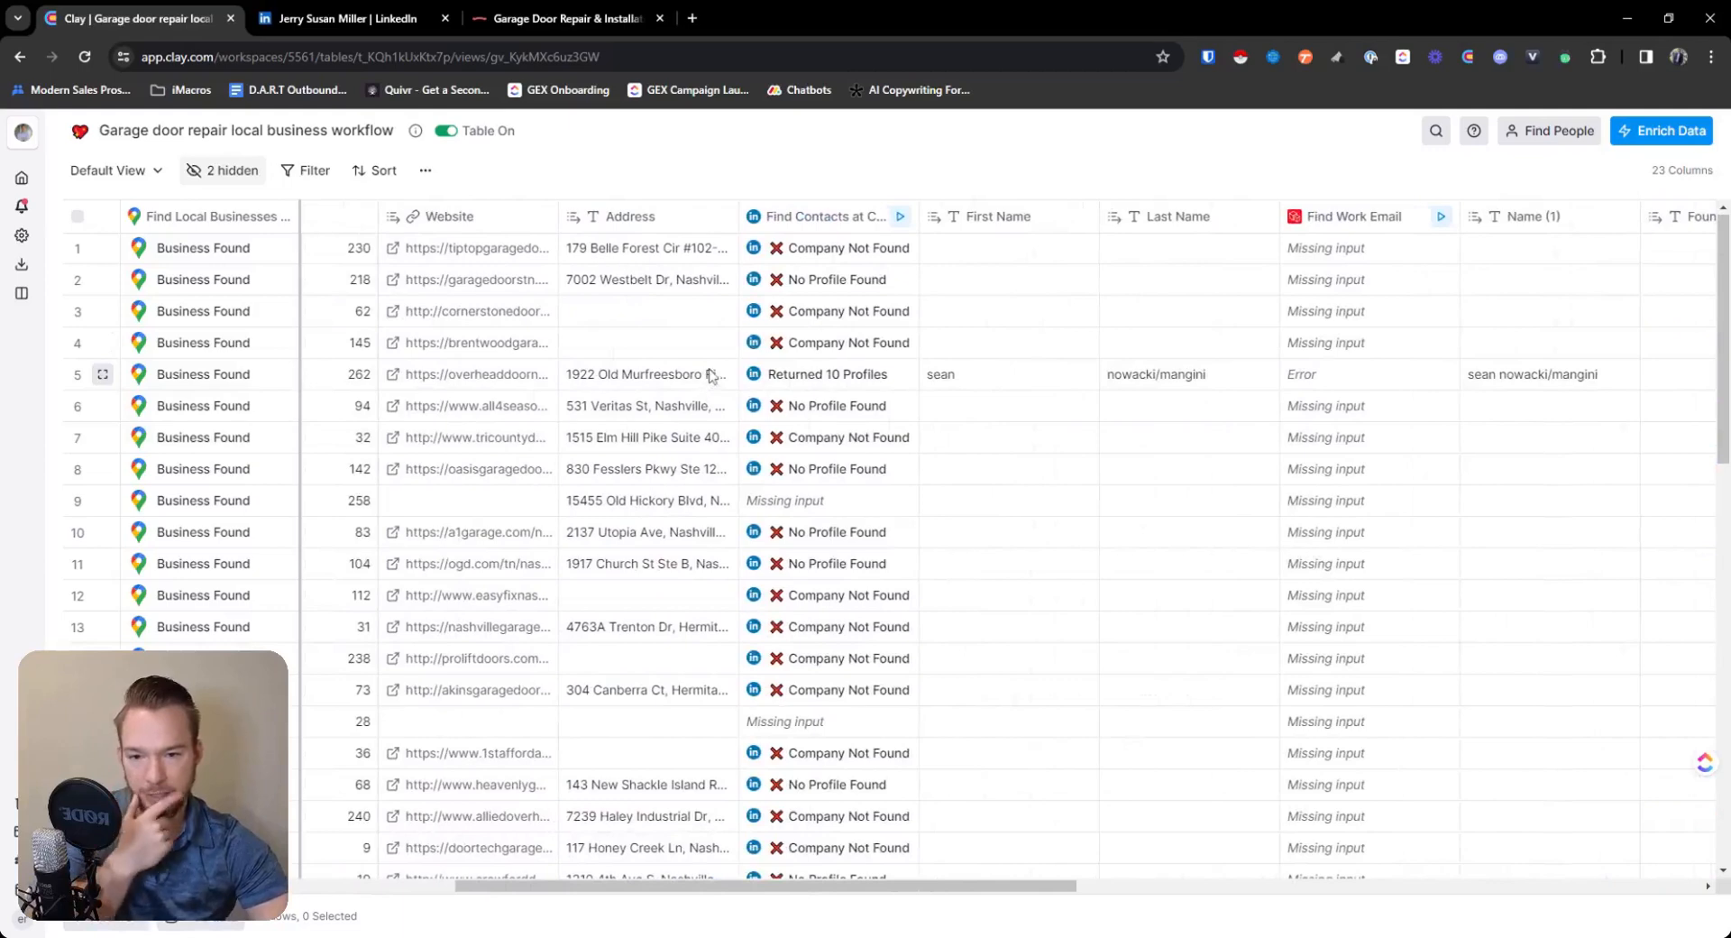
pyautogui.hscroll(-3, 711, 375)
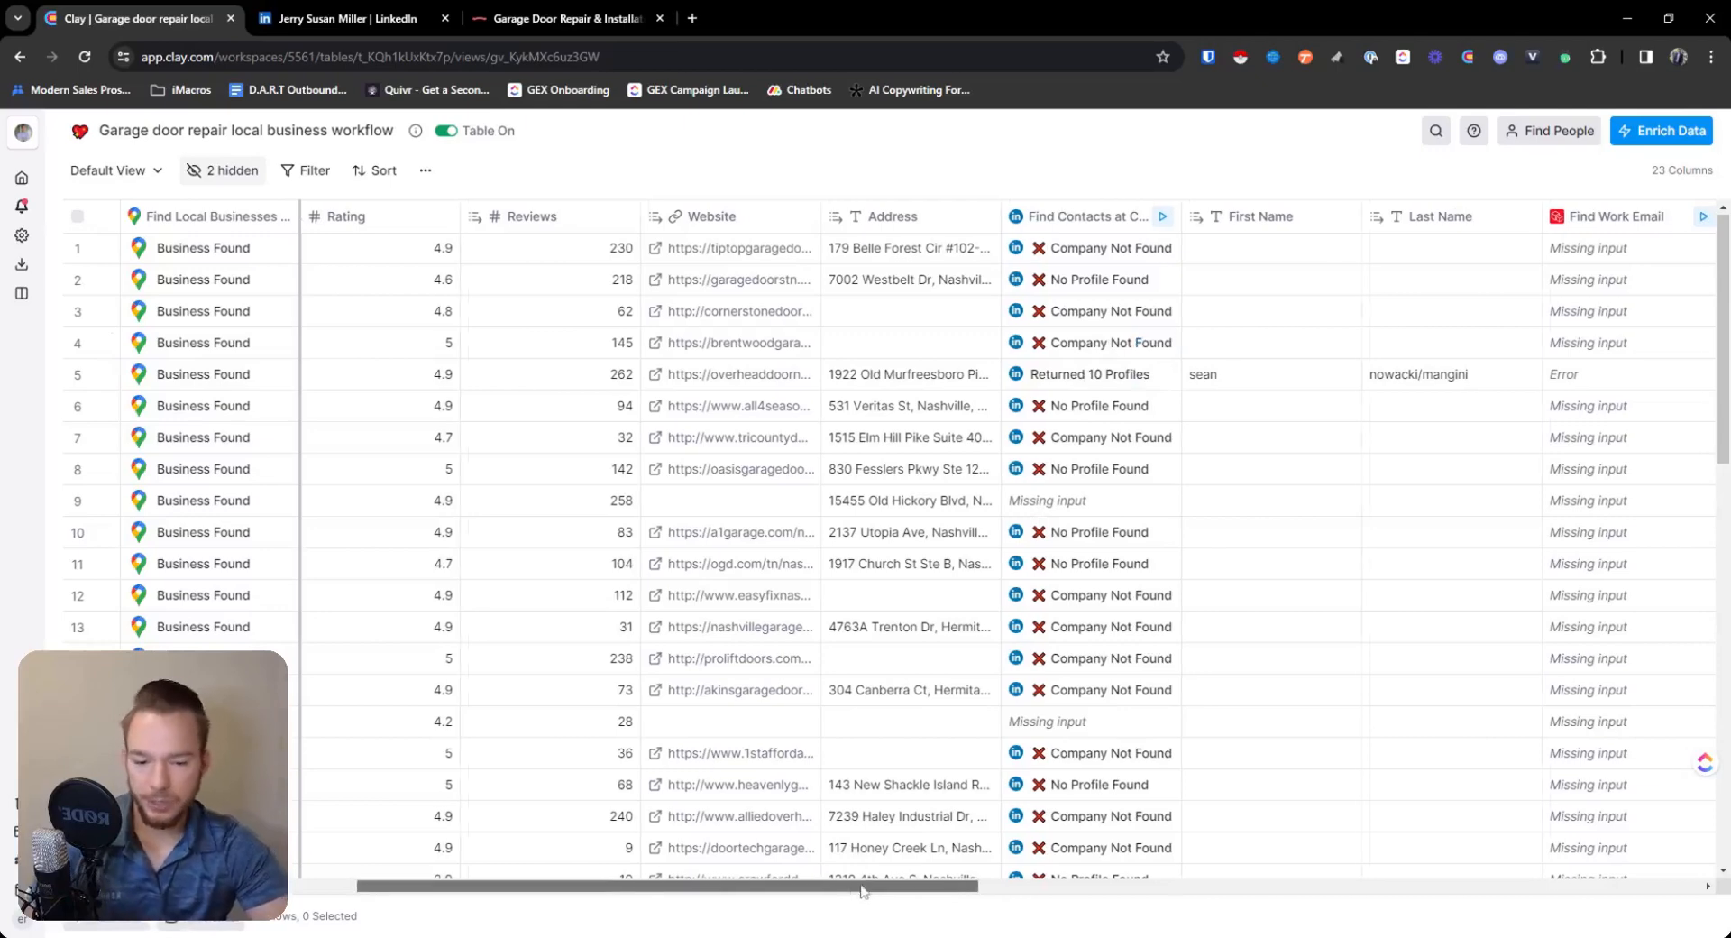
pyautogui.hscroll(1, 865, 891)
pyautogui.moveTo(781, 884); pyautogui.dragTo(712, 884)
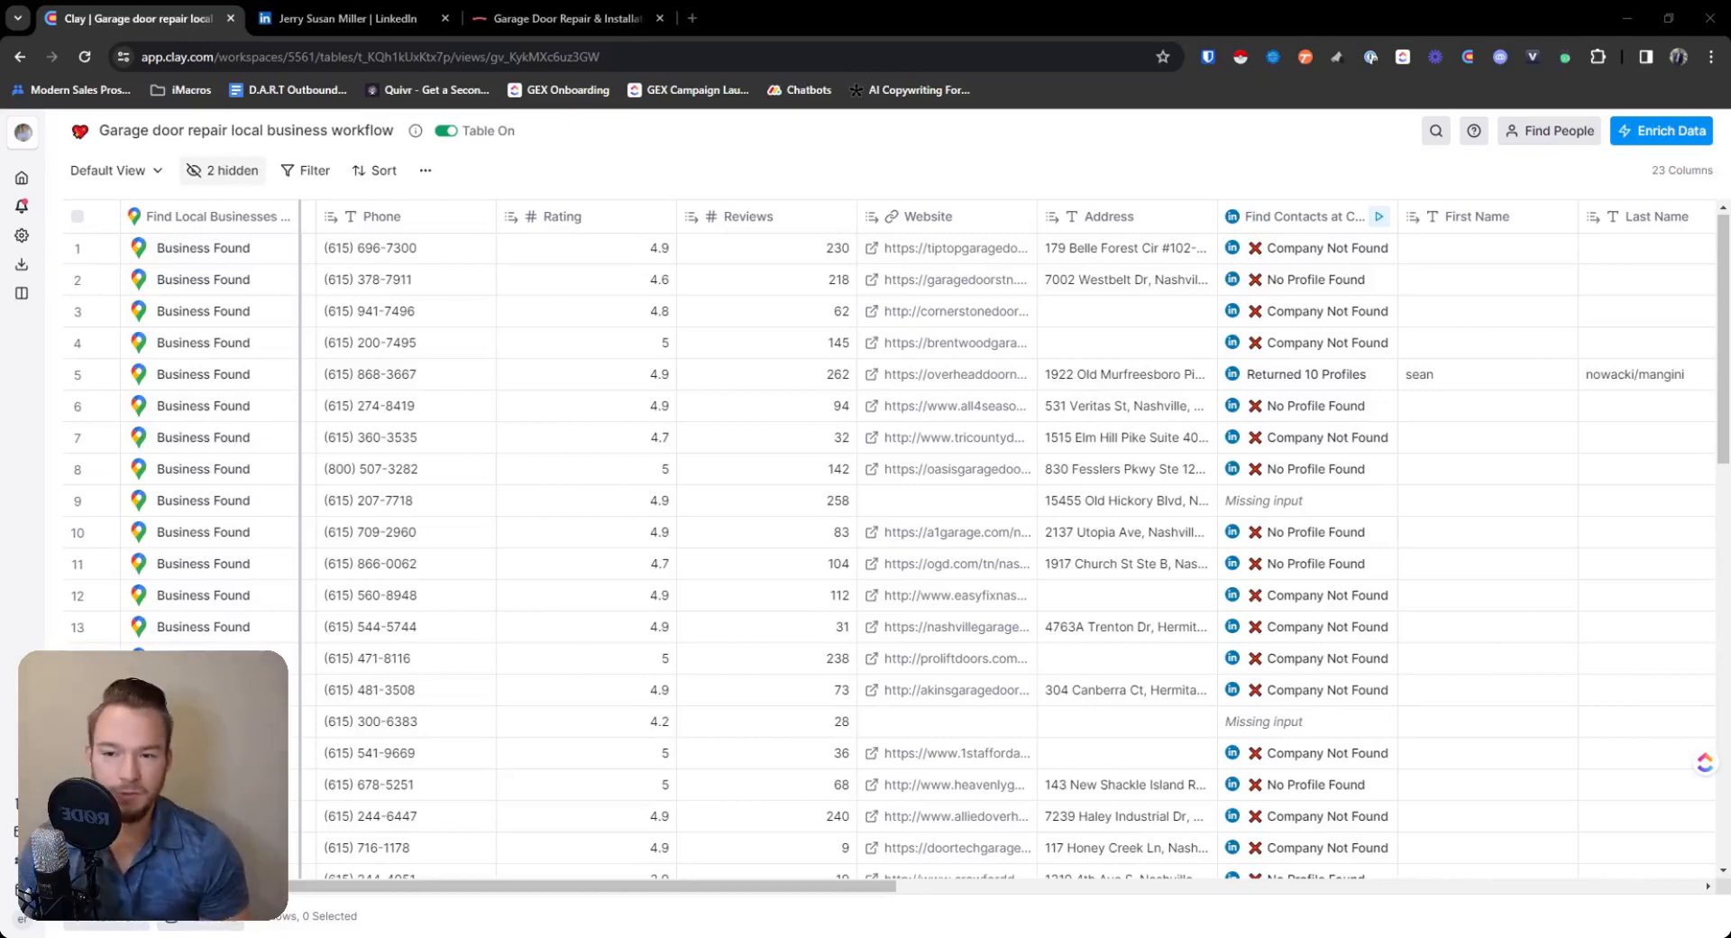
pyautogui.doubleClick(433, 248)
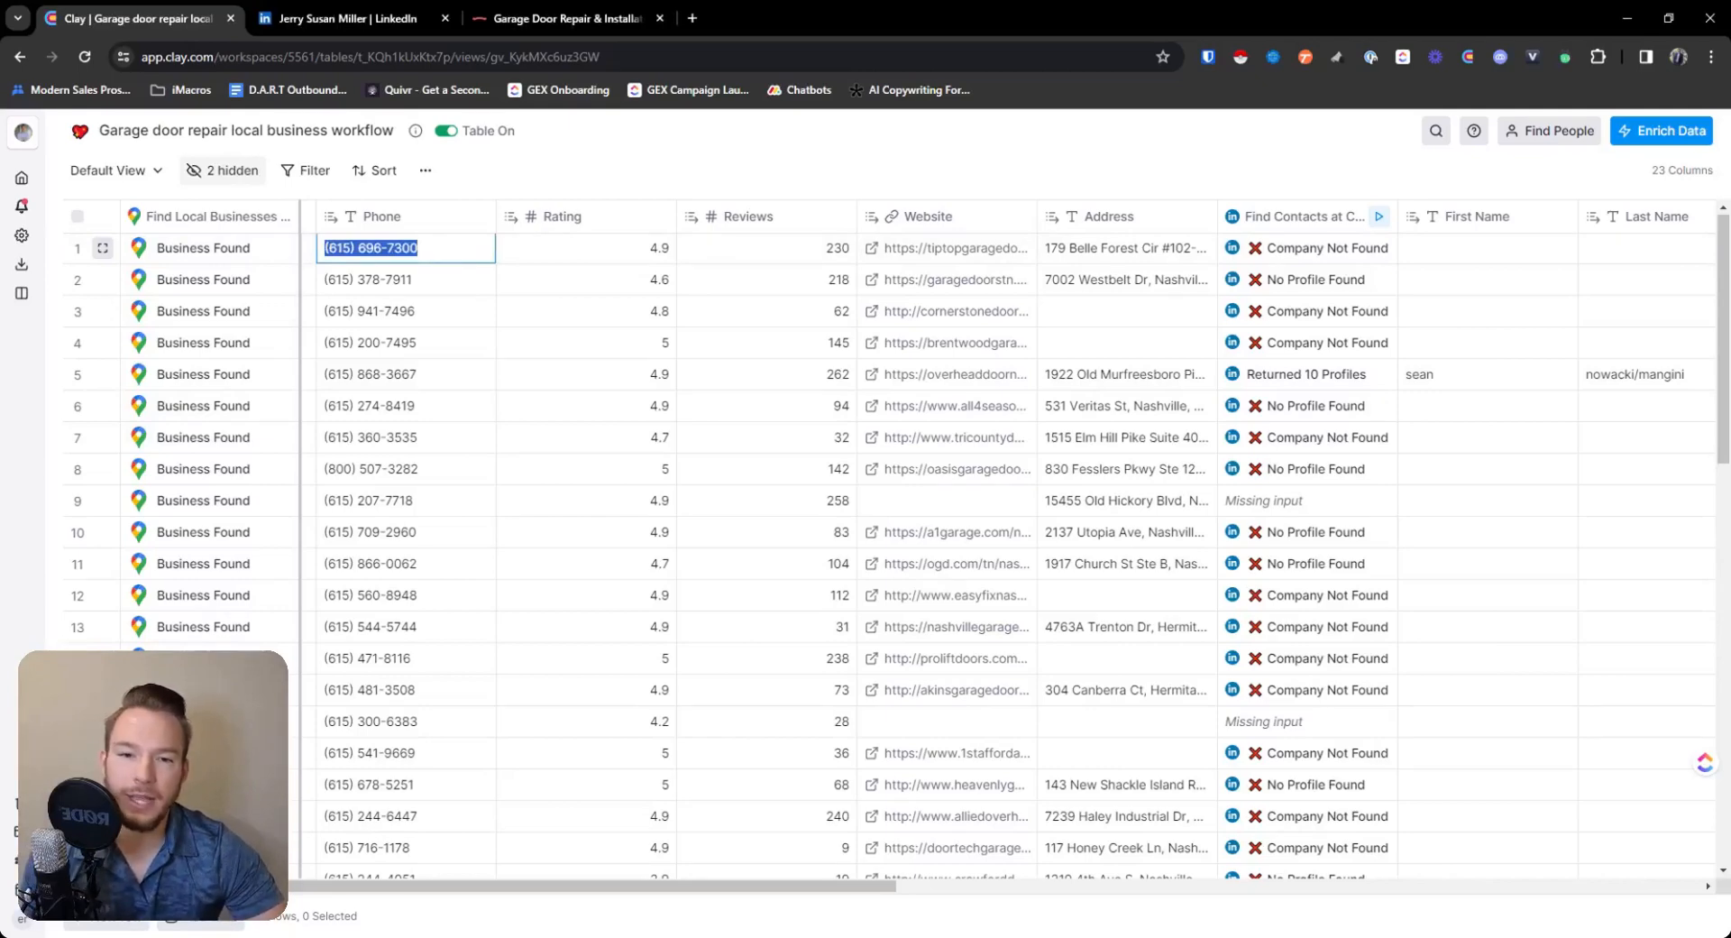
pyautogui.hscroll(4, 964, 285)
pyautogui.hscroll(-6, 964, 285)
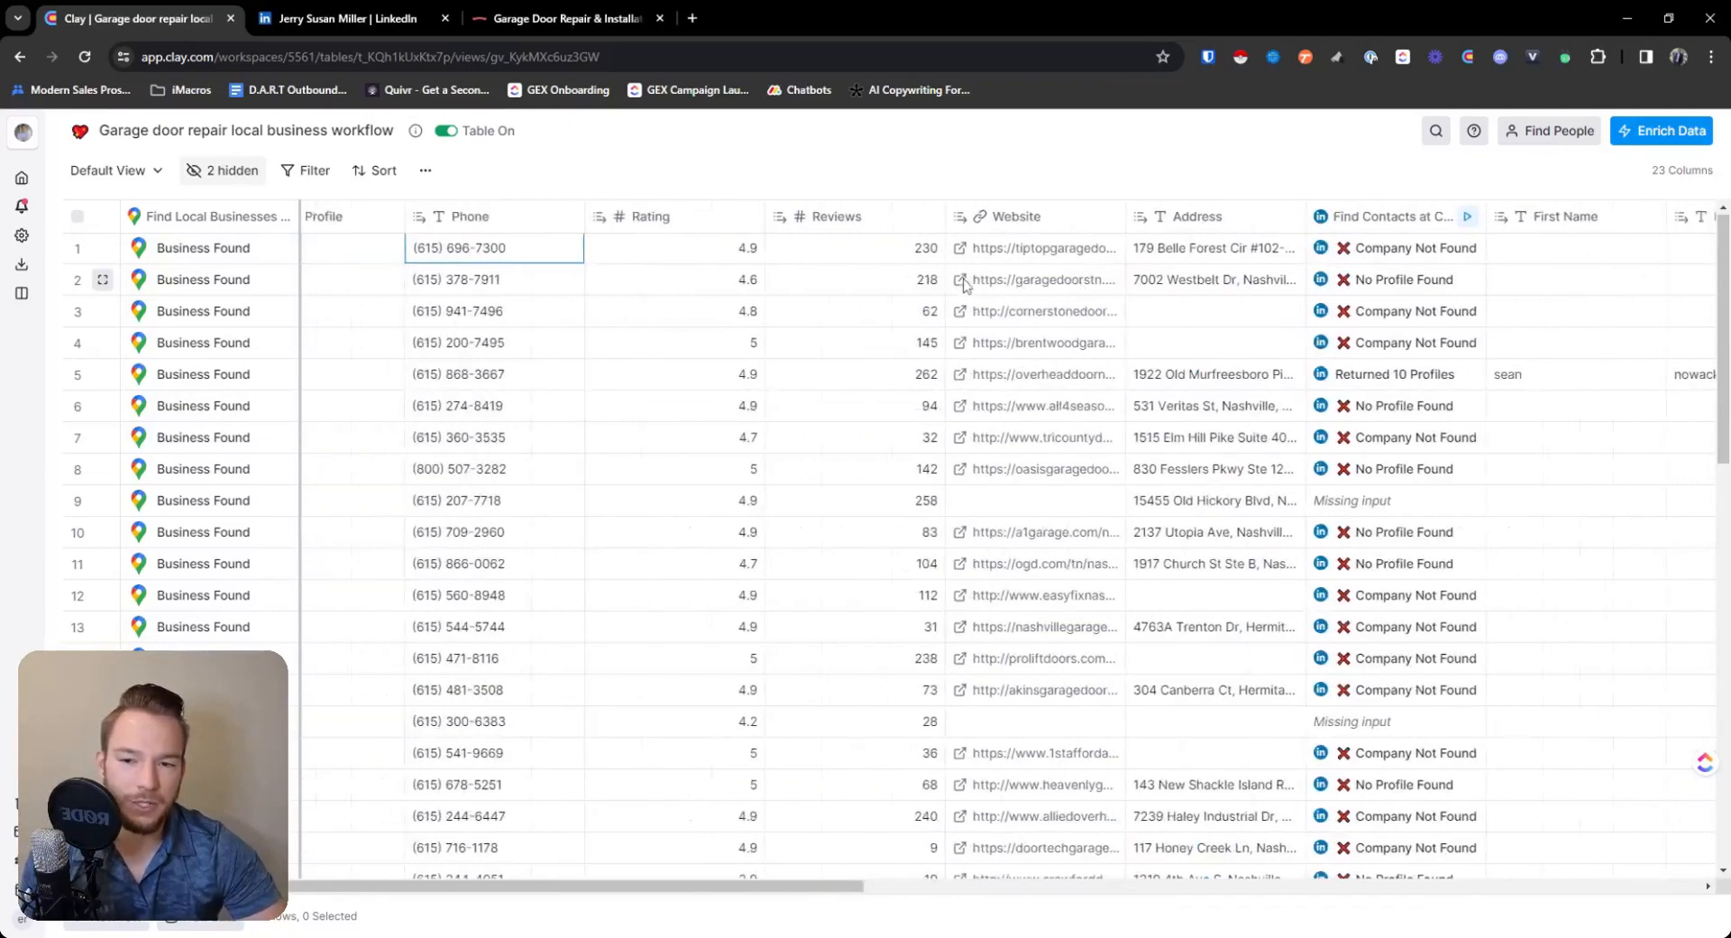
pyautogui.hscroll(-2, 964, 285)
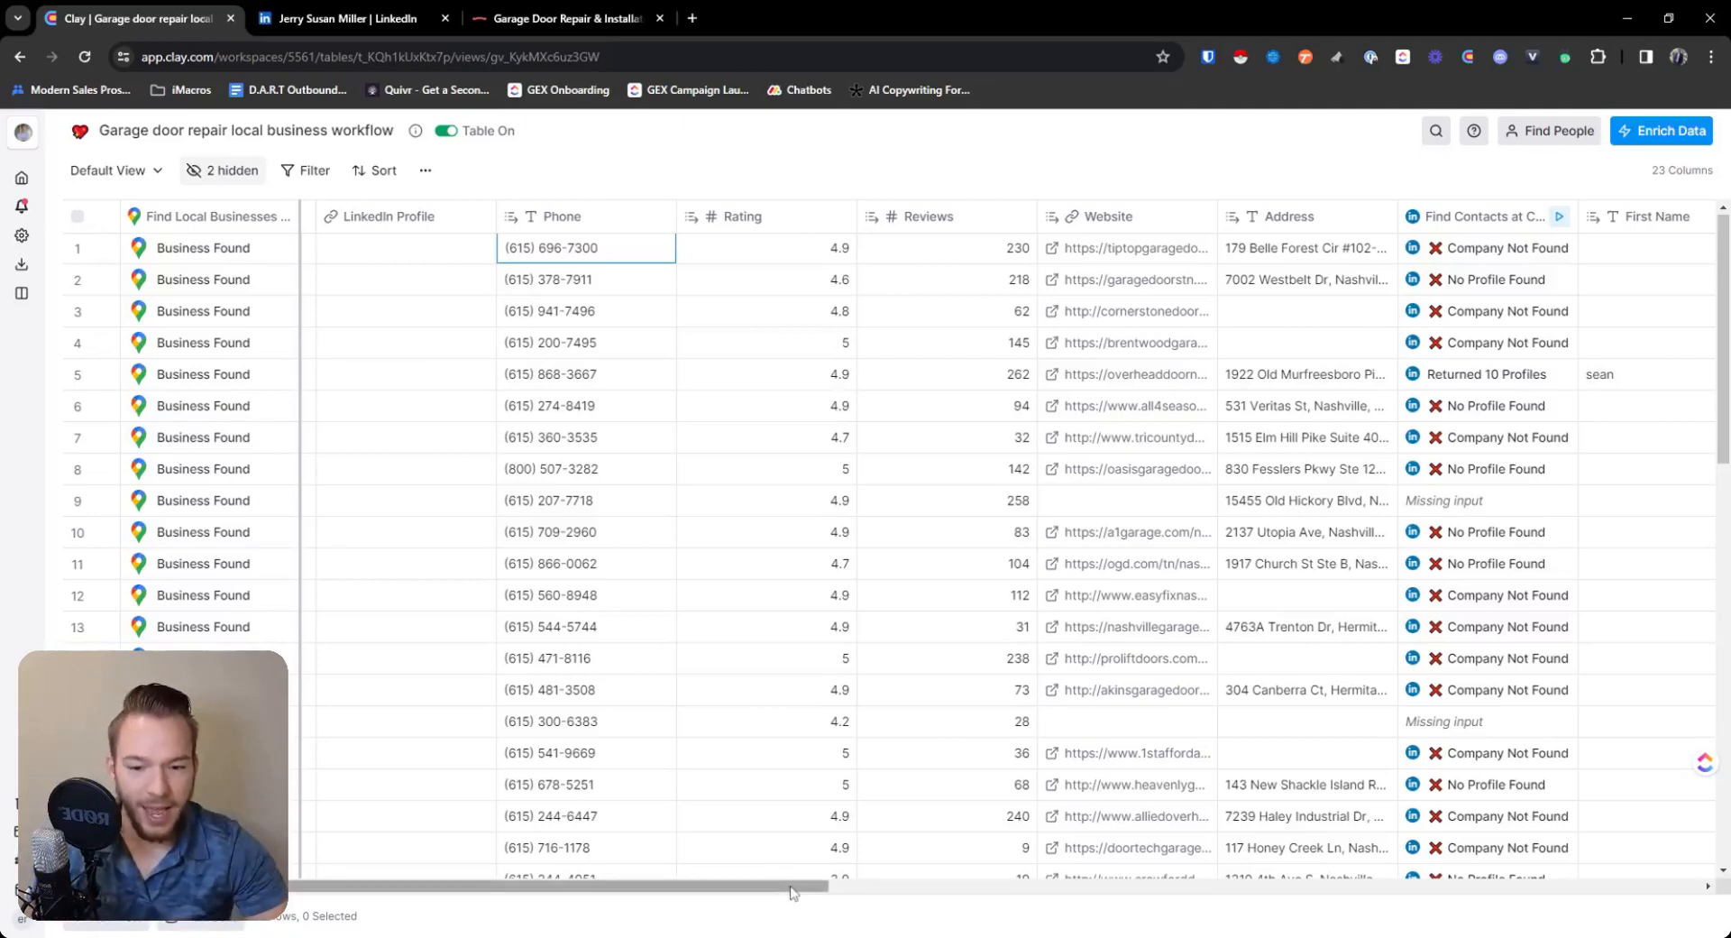
# Start adding an enrichment column after the greeting formula and search the enrichments for "yelp".
pyautogui.moveTo(792, 886); pyautogui.dragTo(1526, 888)
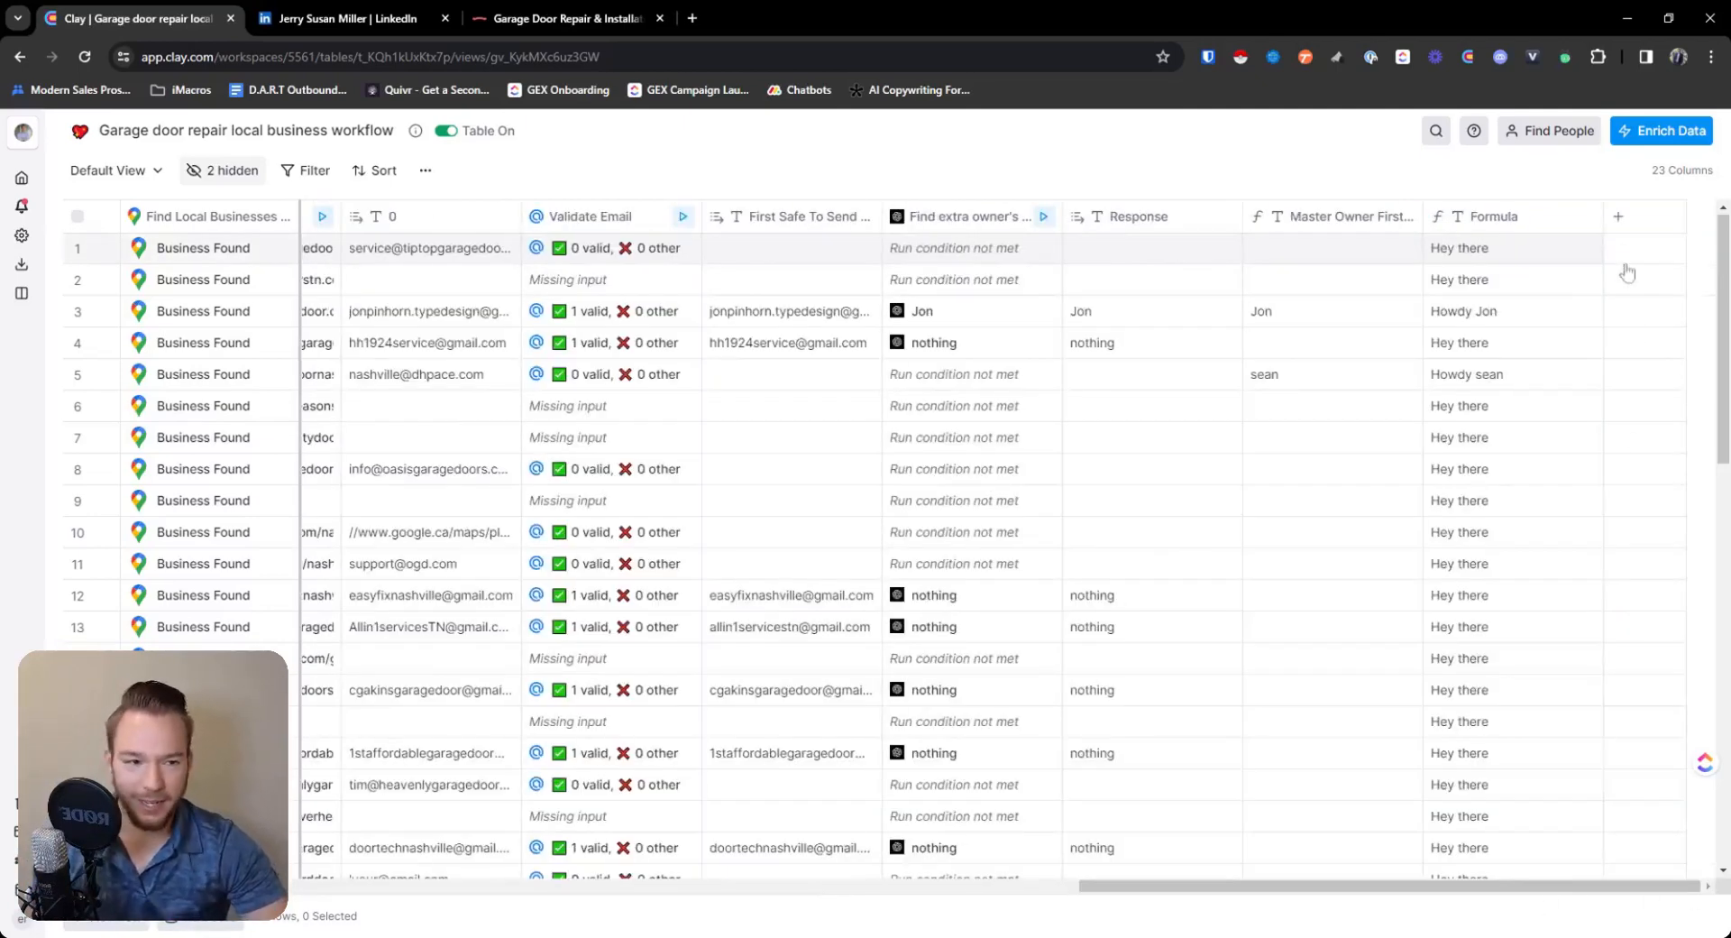
pyautogui.click(1618, 216)
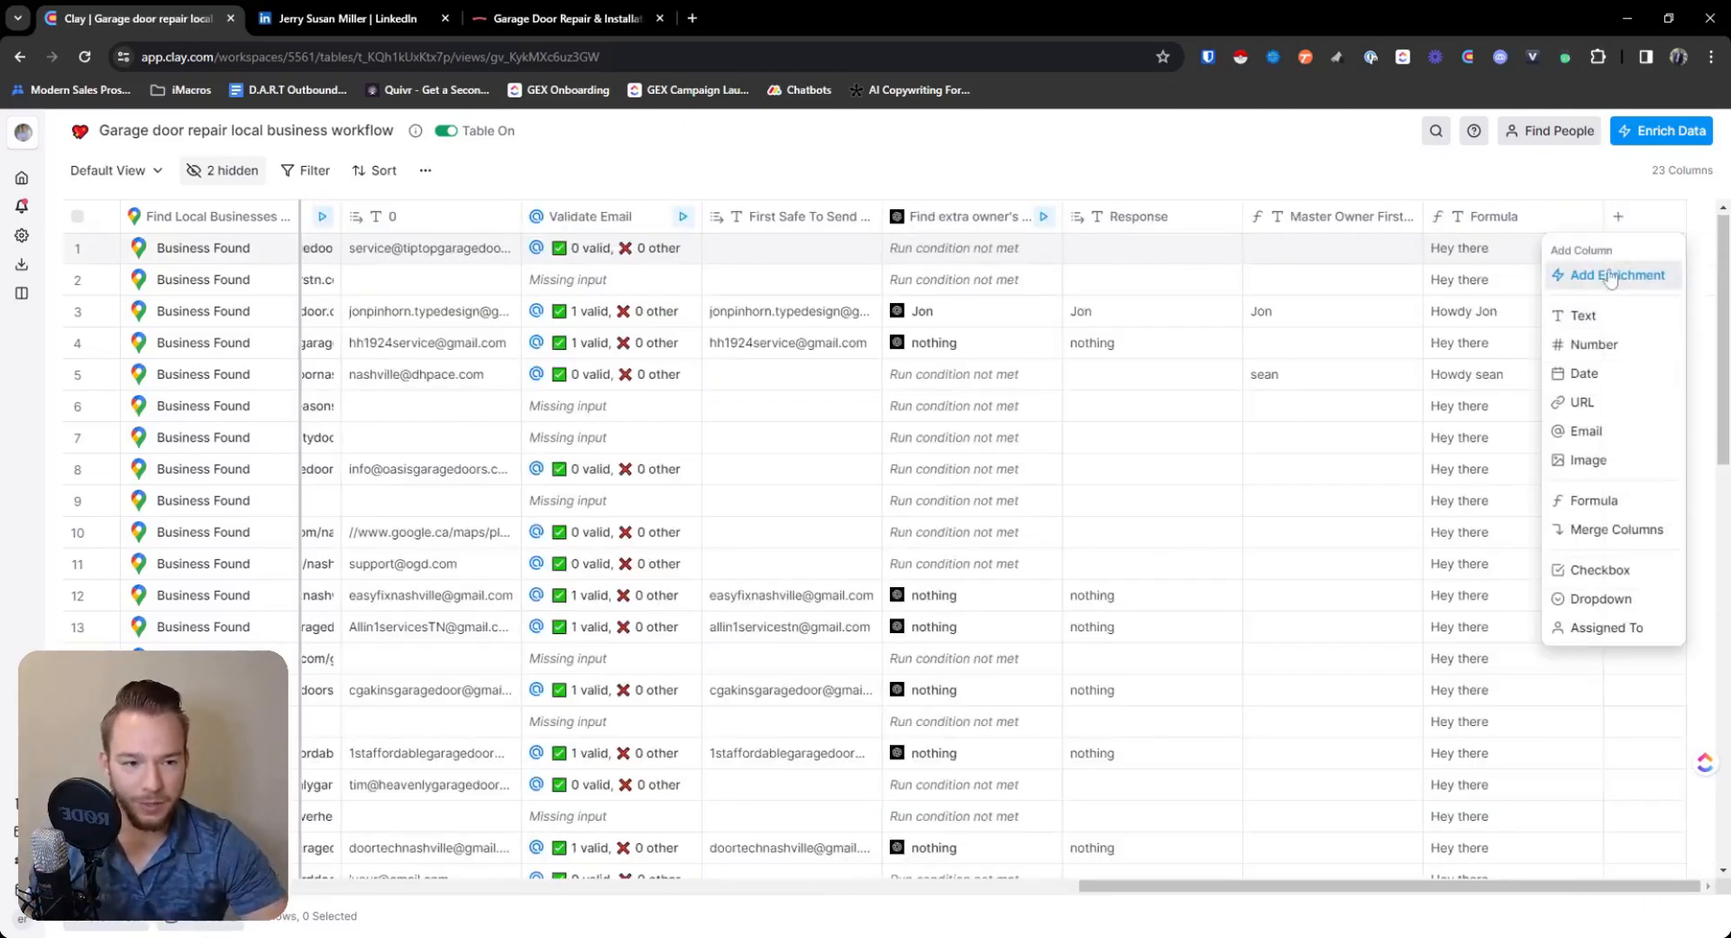
pyautogui.click(1611, 275)
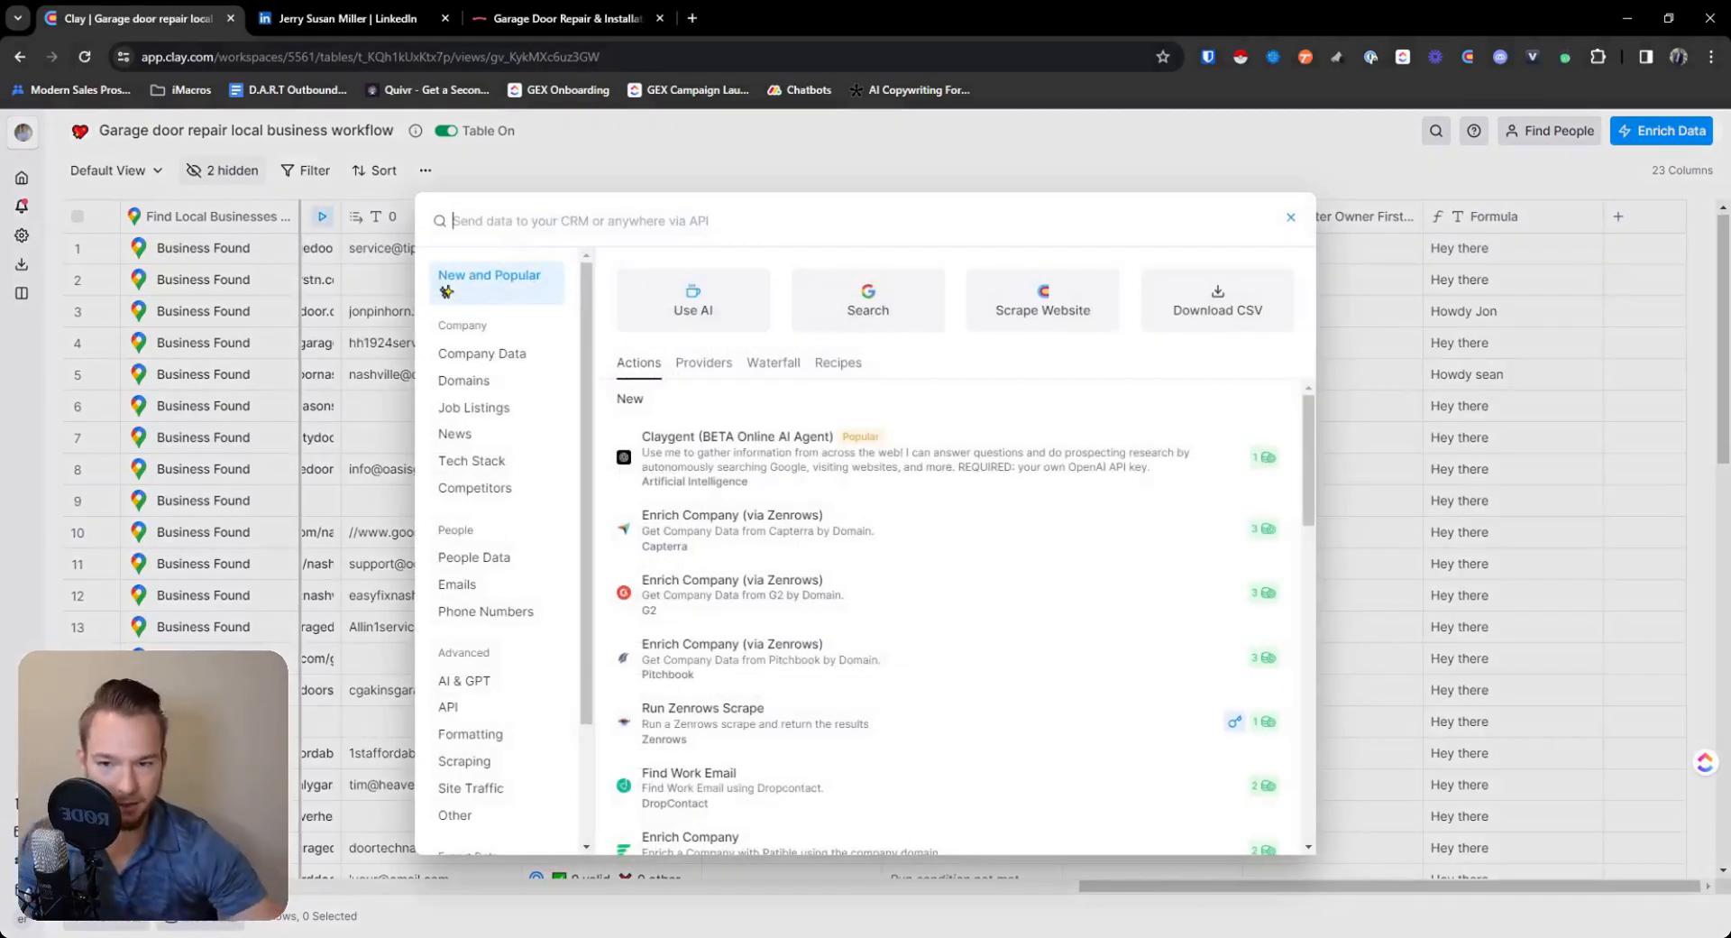
pyautogui.write('yelp')
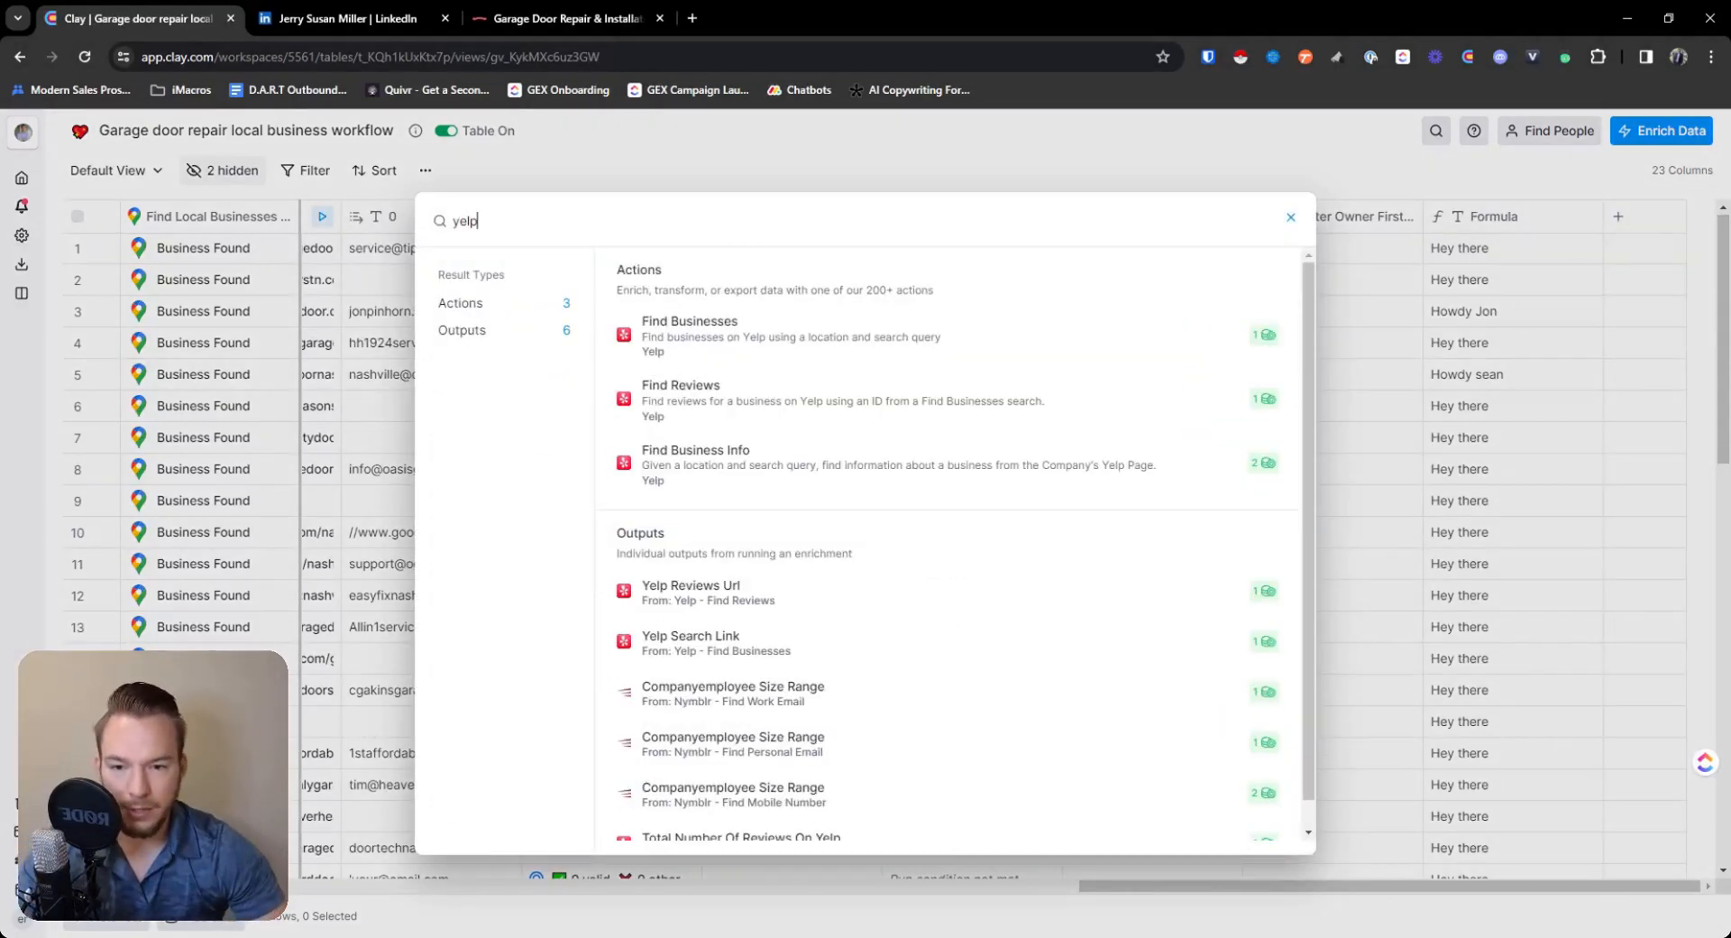
# Examine the required inputs of Yelp's Find Business Info and Find Reviews enrichments, returning to the search results after each.
pyautogui.click(730, 485)
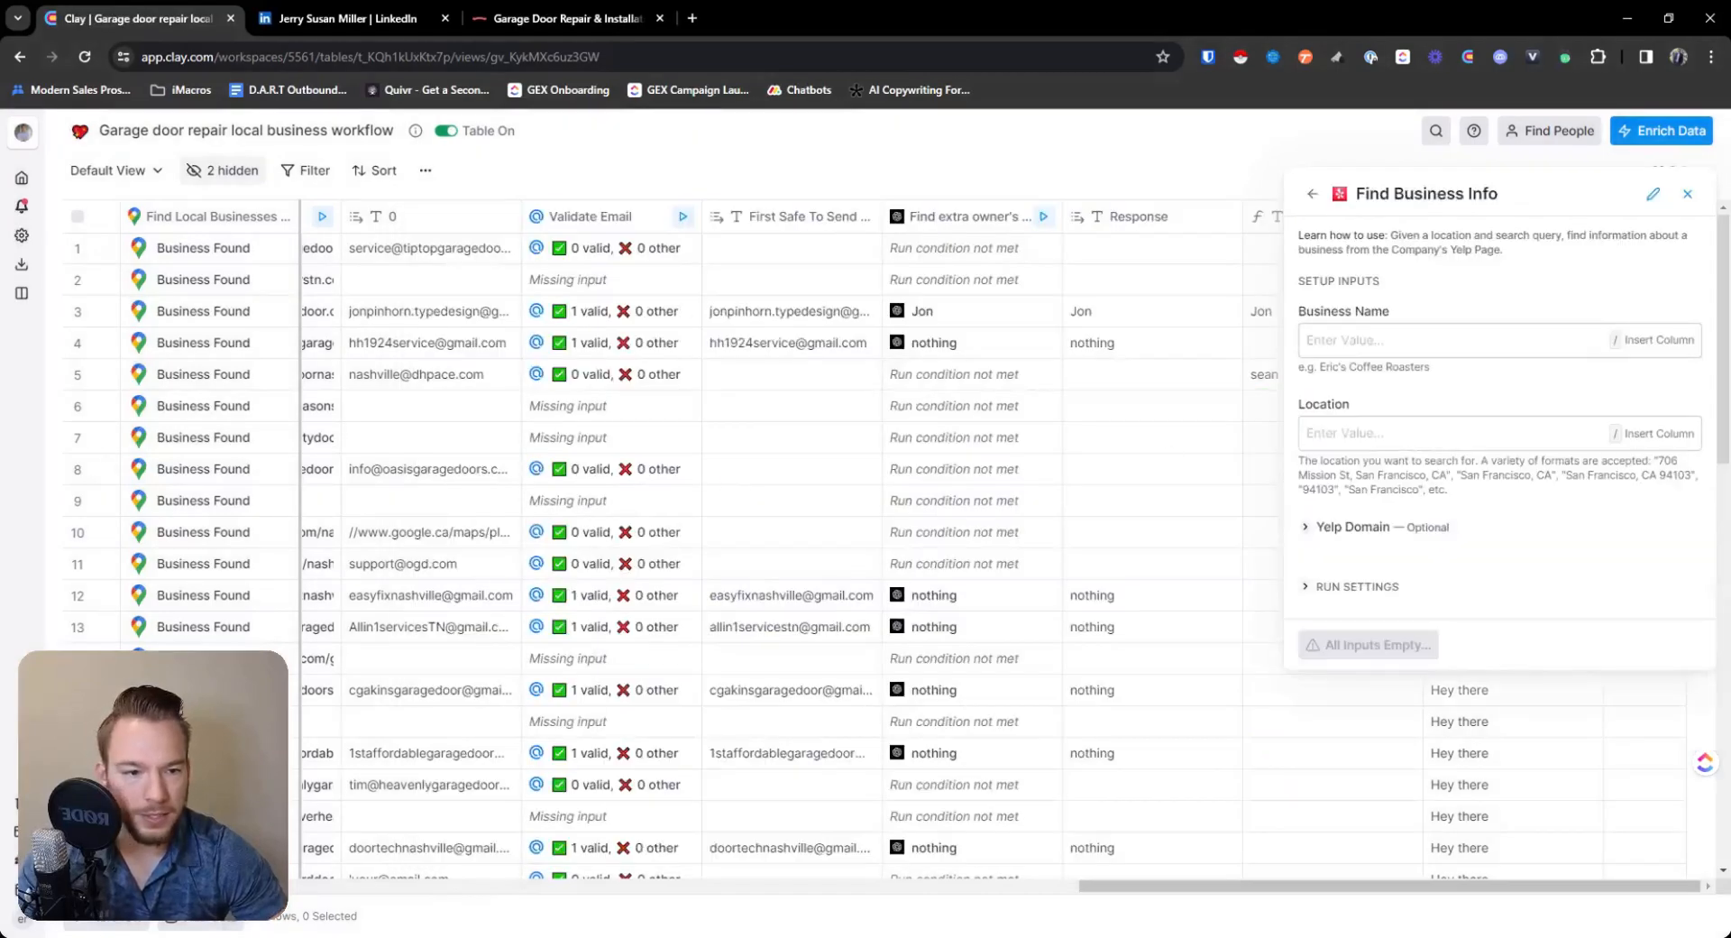
pyautogui.click(1312, 194)
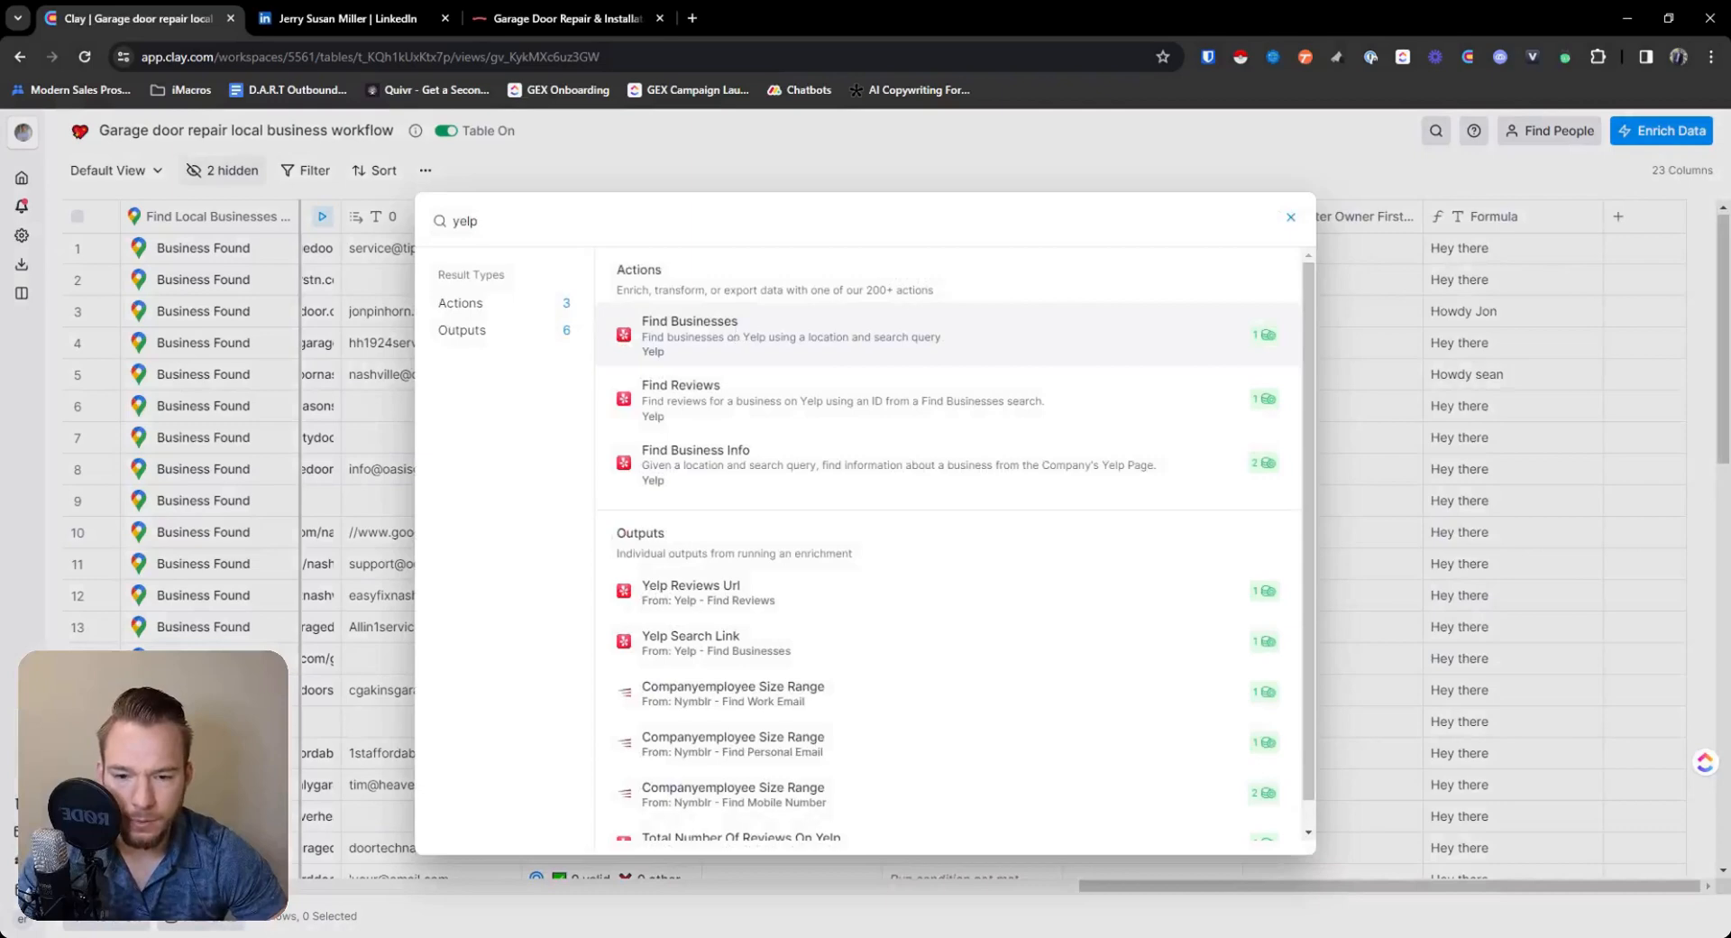
pyautogui.click(741, 407)
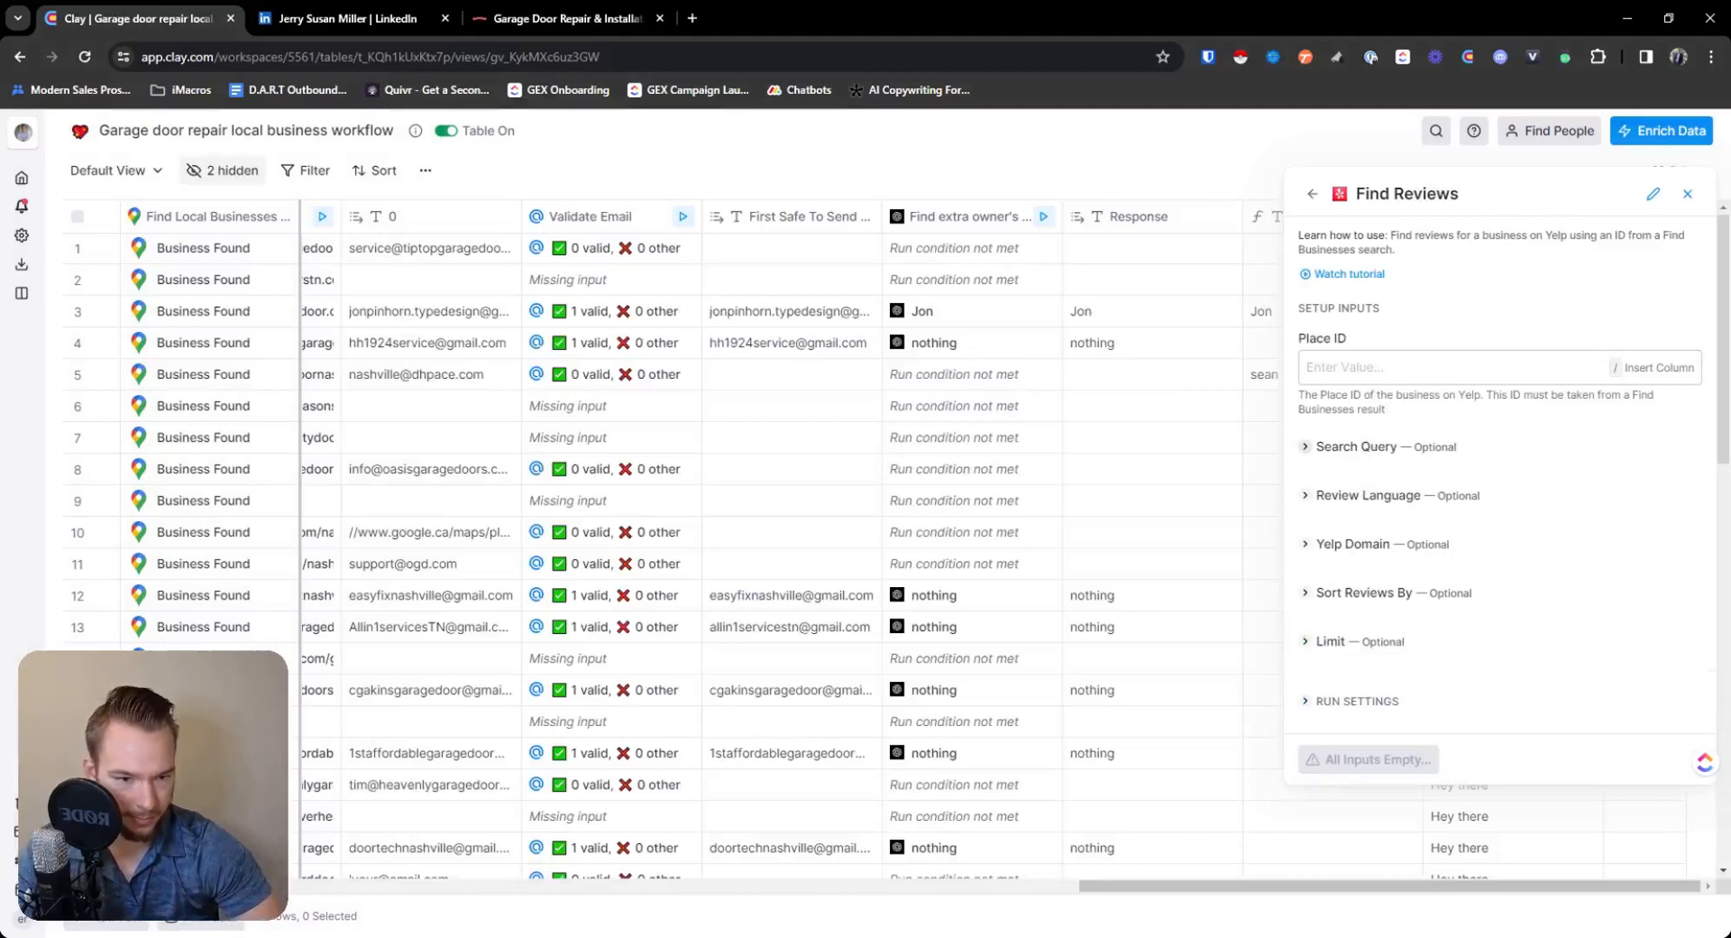
pyautogui.click(1313, 194)
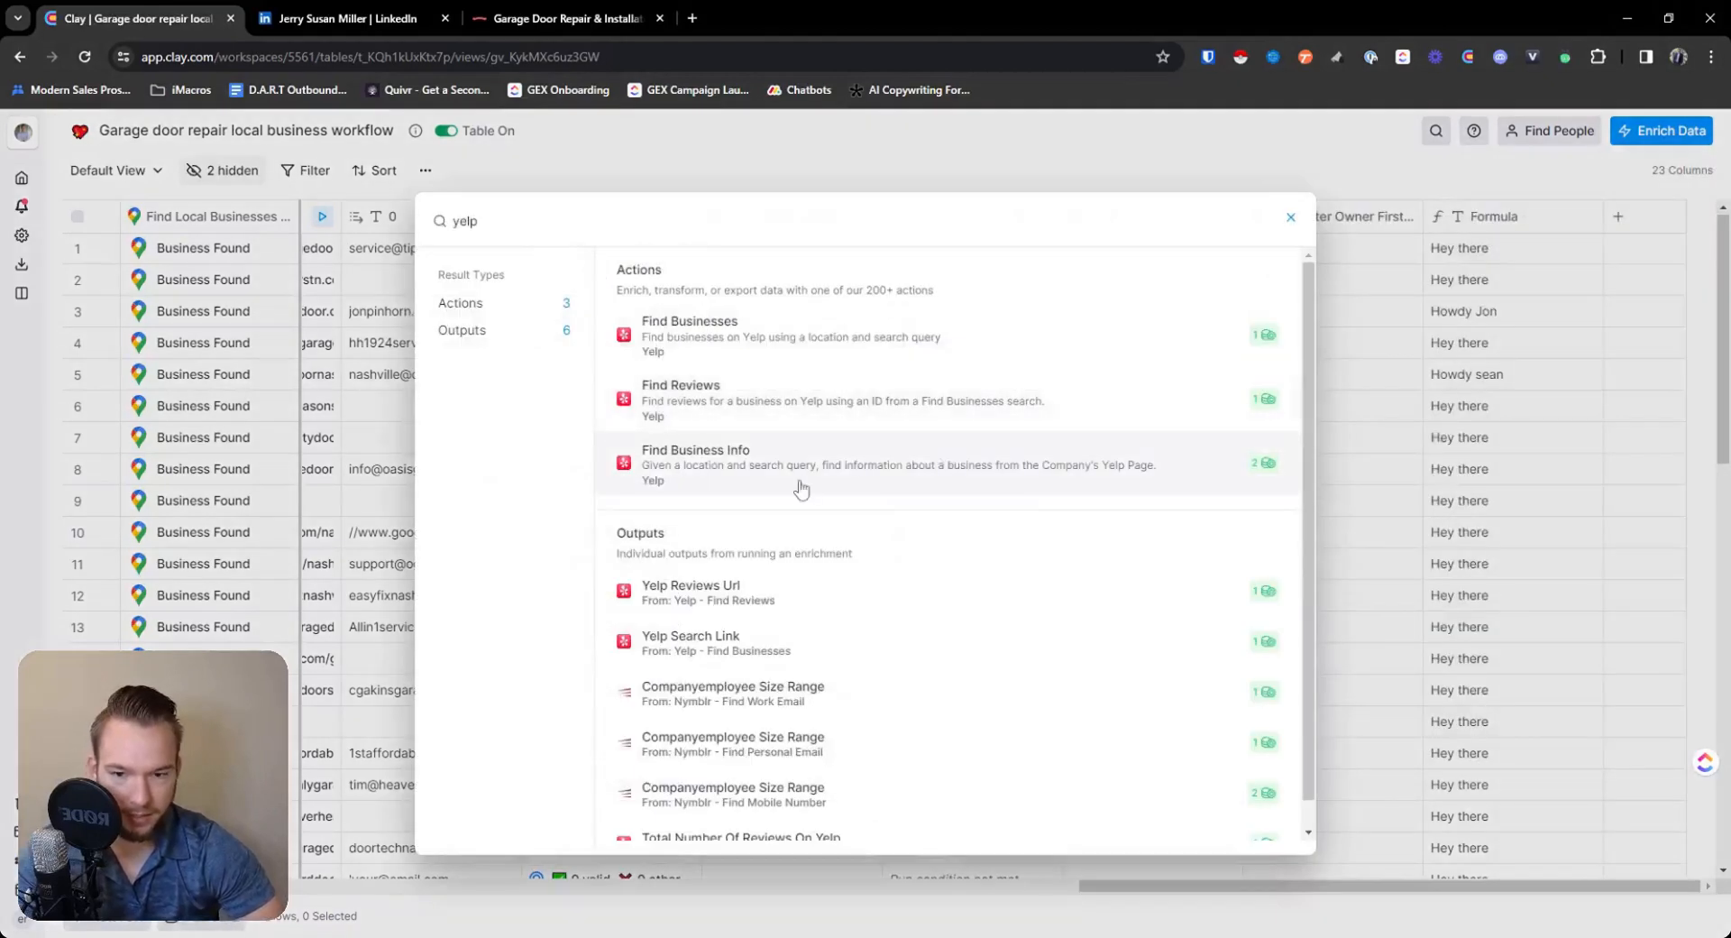
# Choose Yelp's Find Businesses enrichment and map its Location input to the Address column.
pyautogui.click(758, 352)
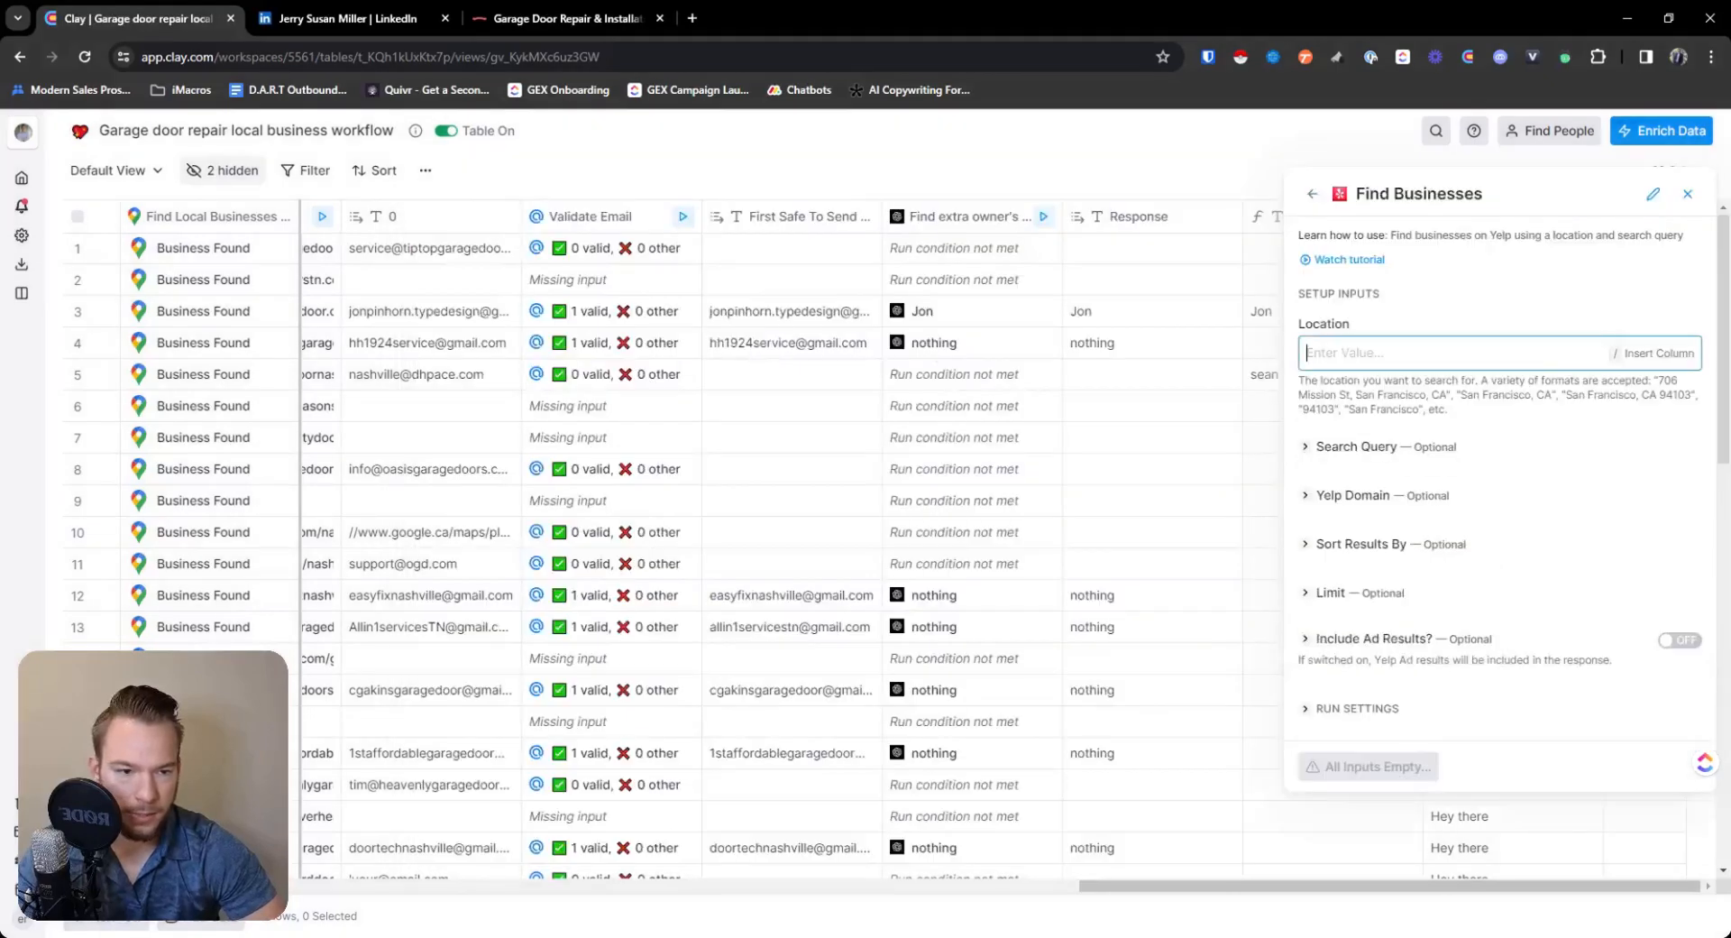
pyautogui.write('/')
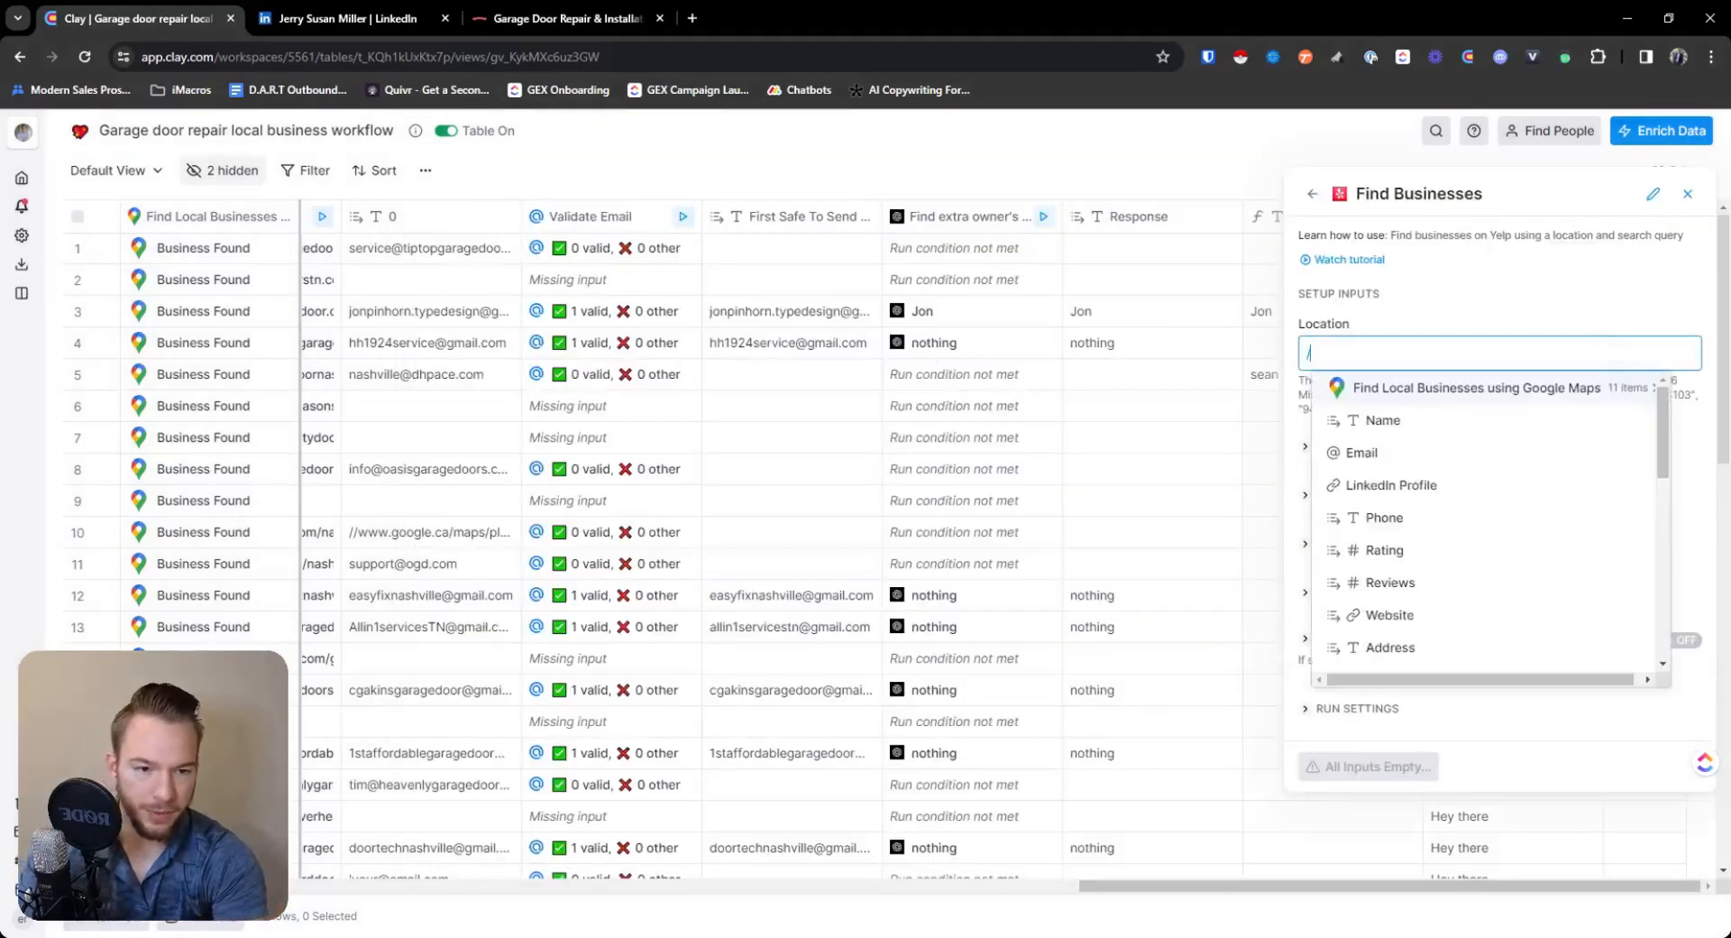
pyautogui.scroll(-10, 1403, 601)
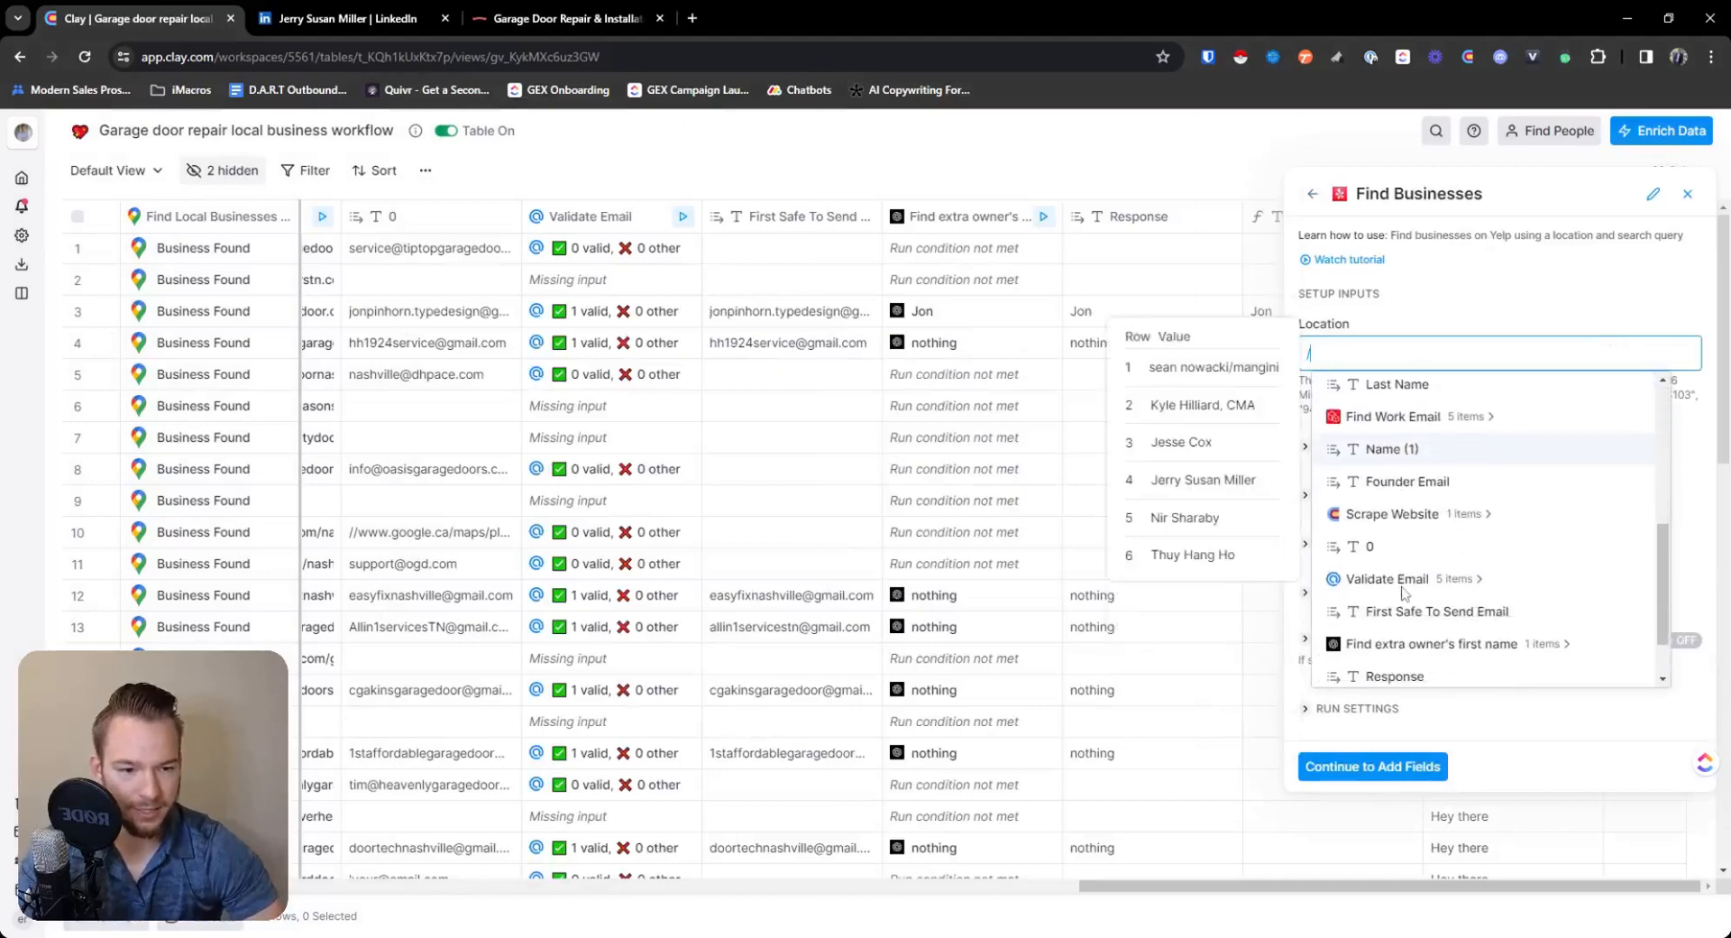
pyautogui.scroll(8, 1403, 601)
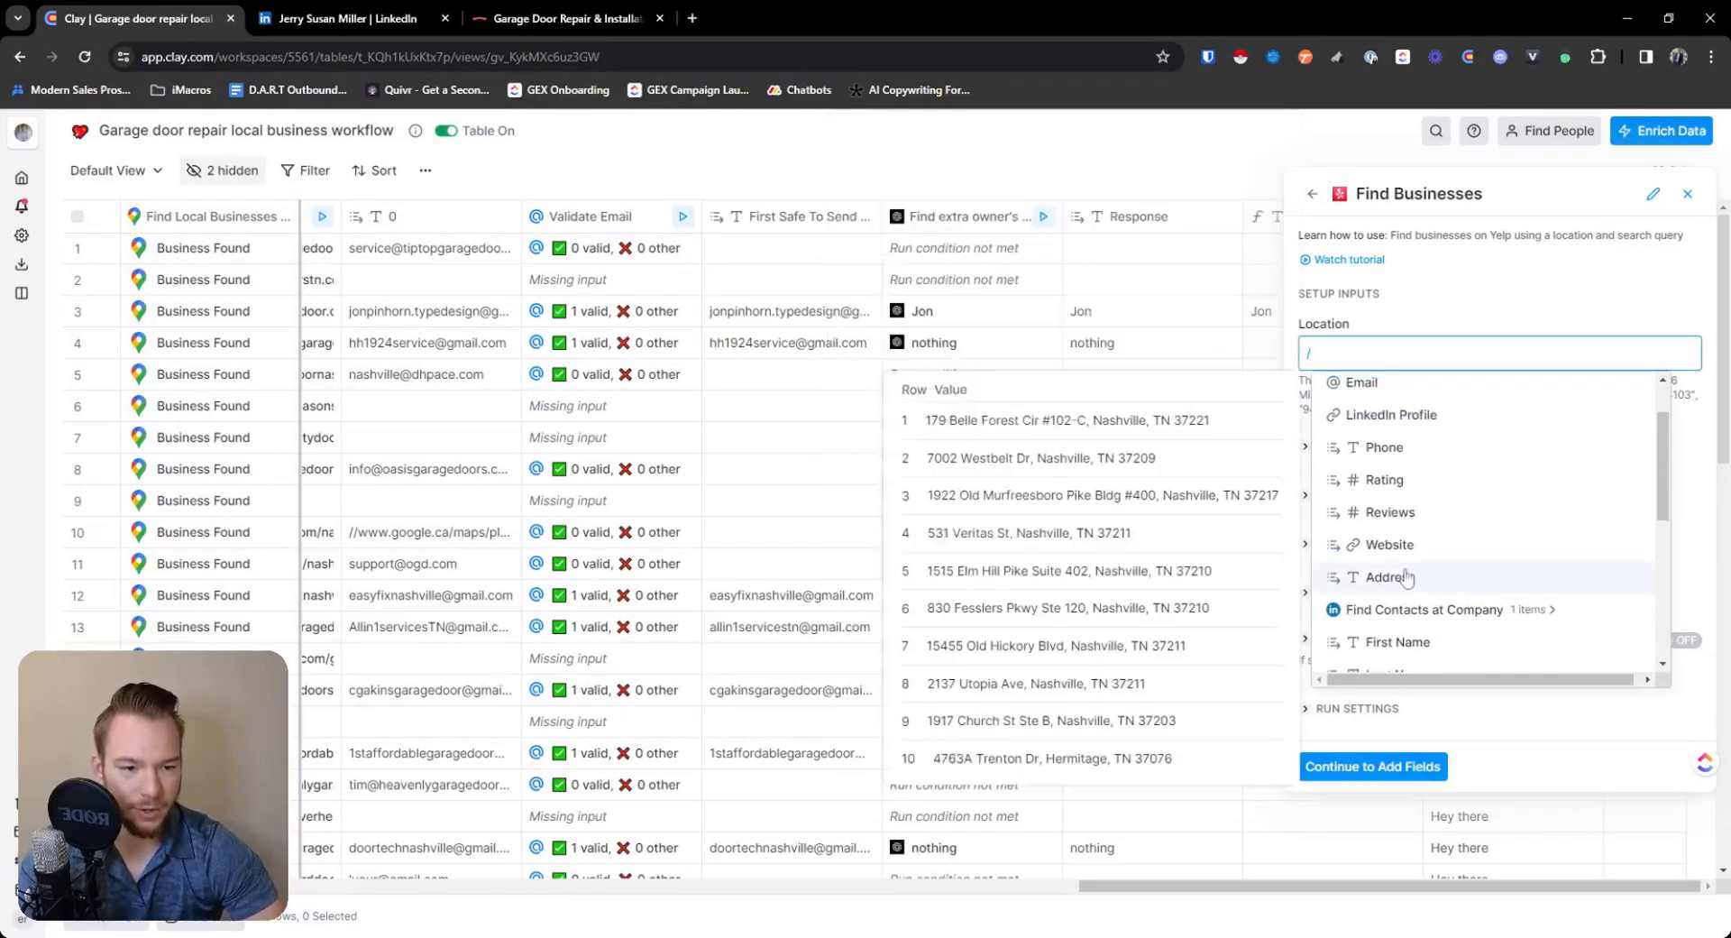
pyautogui.click(1407, 577)
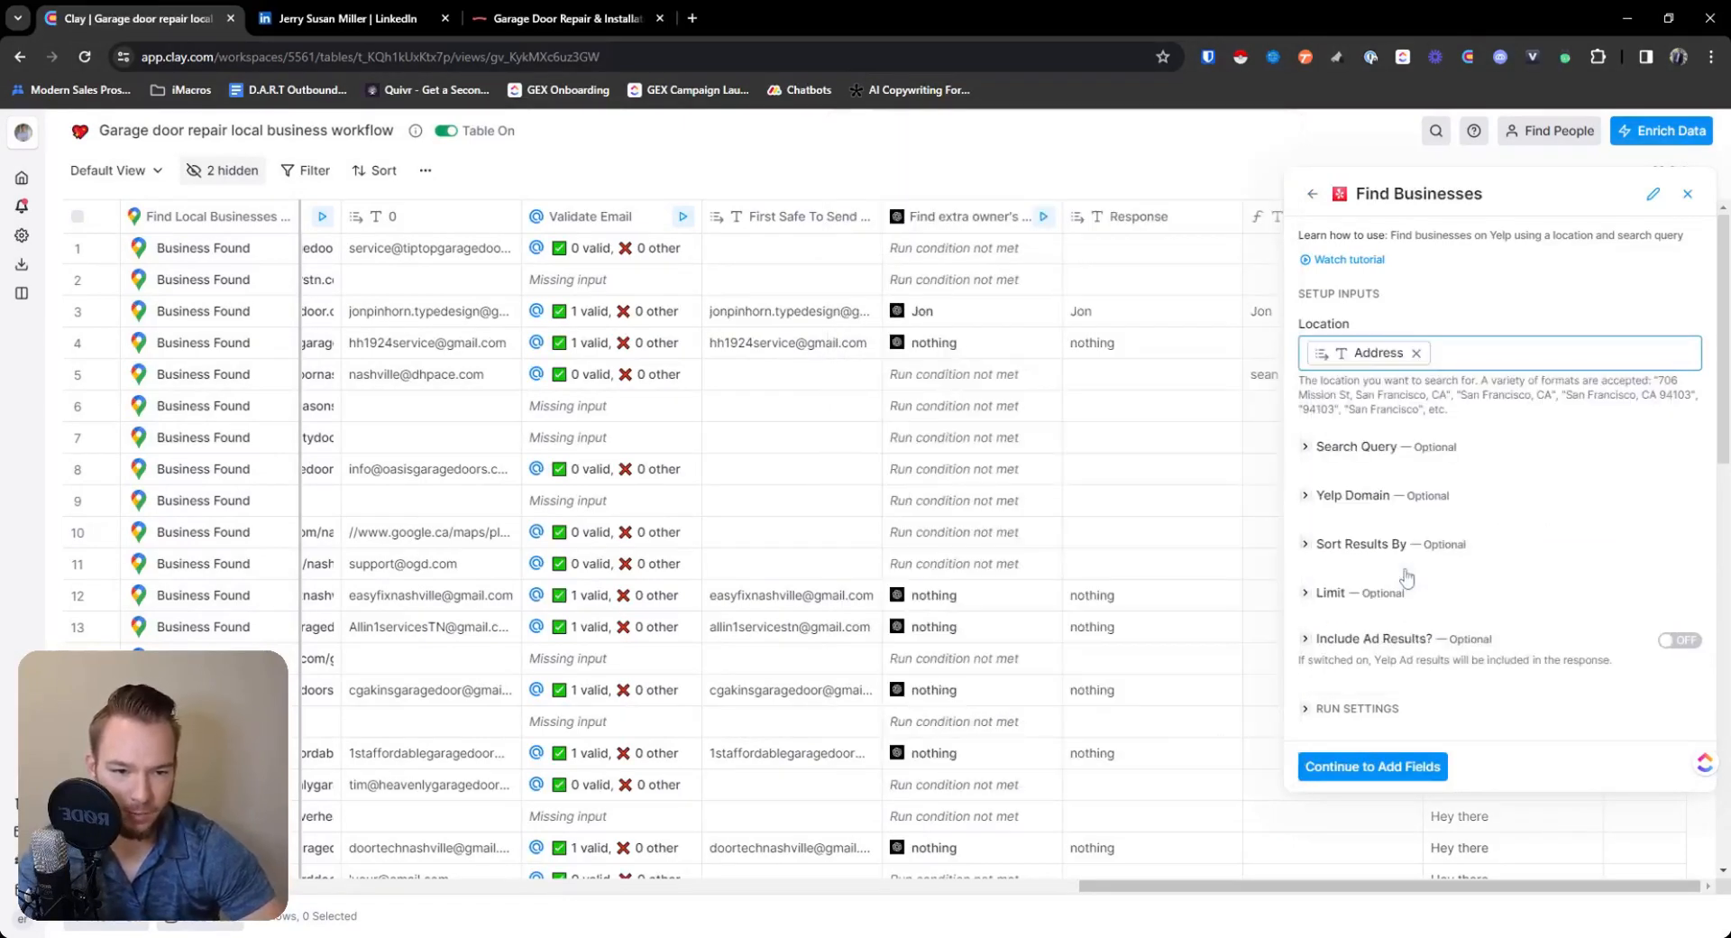
pyautogui.moveTo(1411, 366)
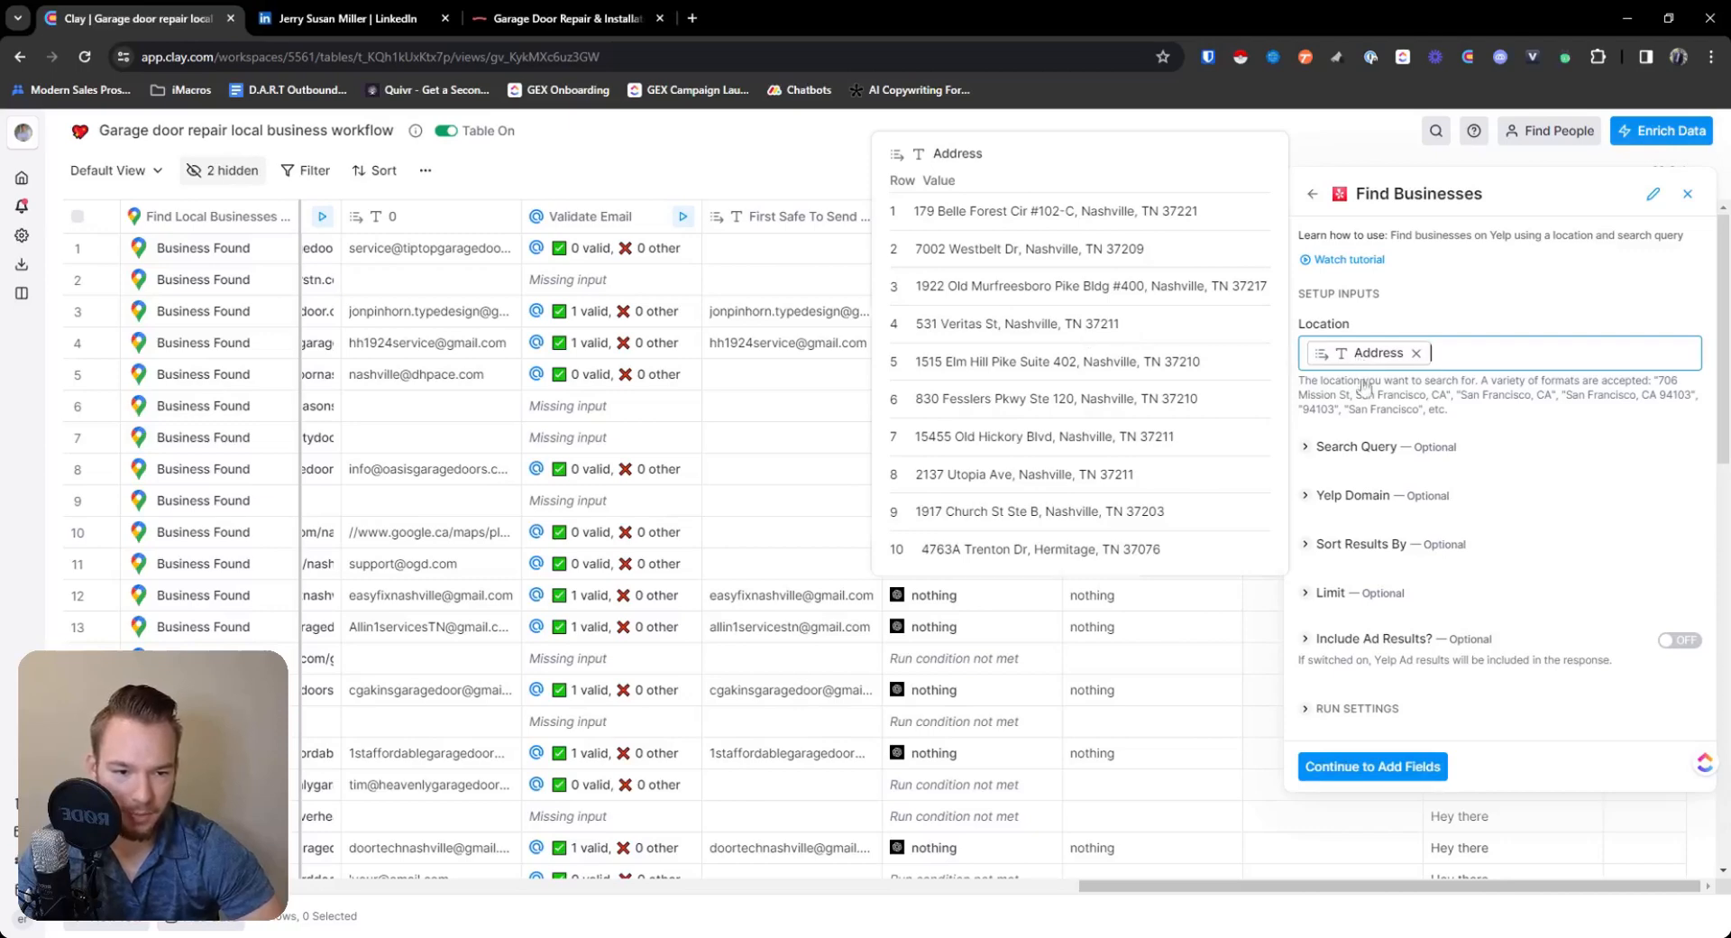
# Map the Search Query to the Name column and set the result limit to 1.
pyautogui.click(1356, 446)
pyautogui.write('/')
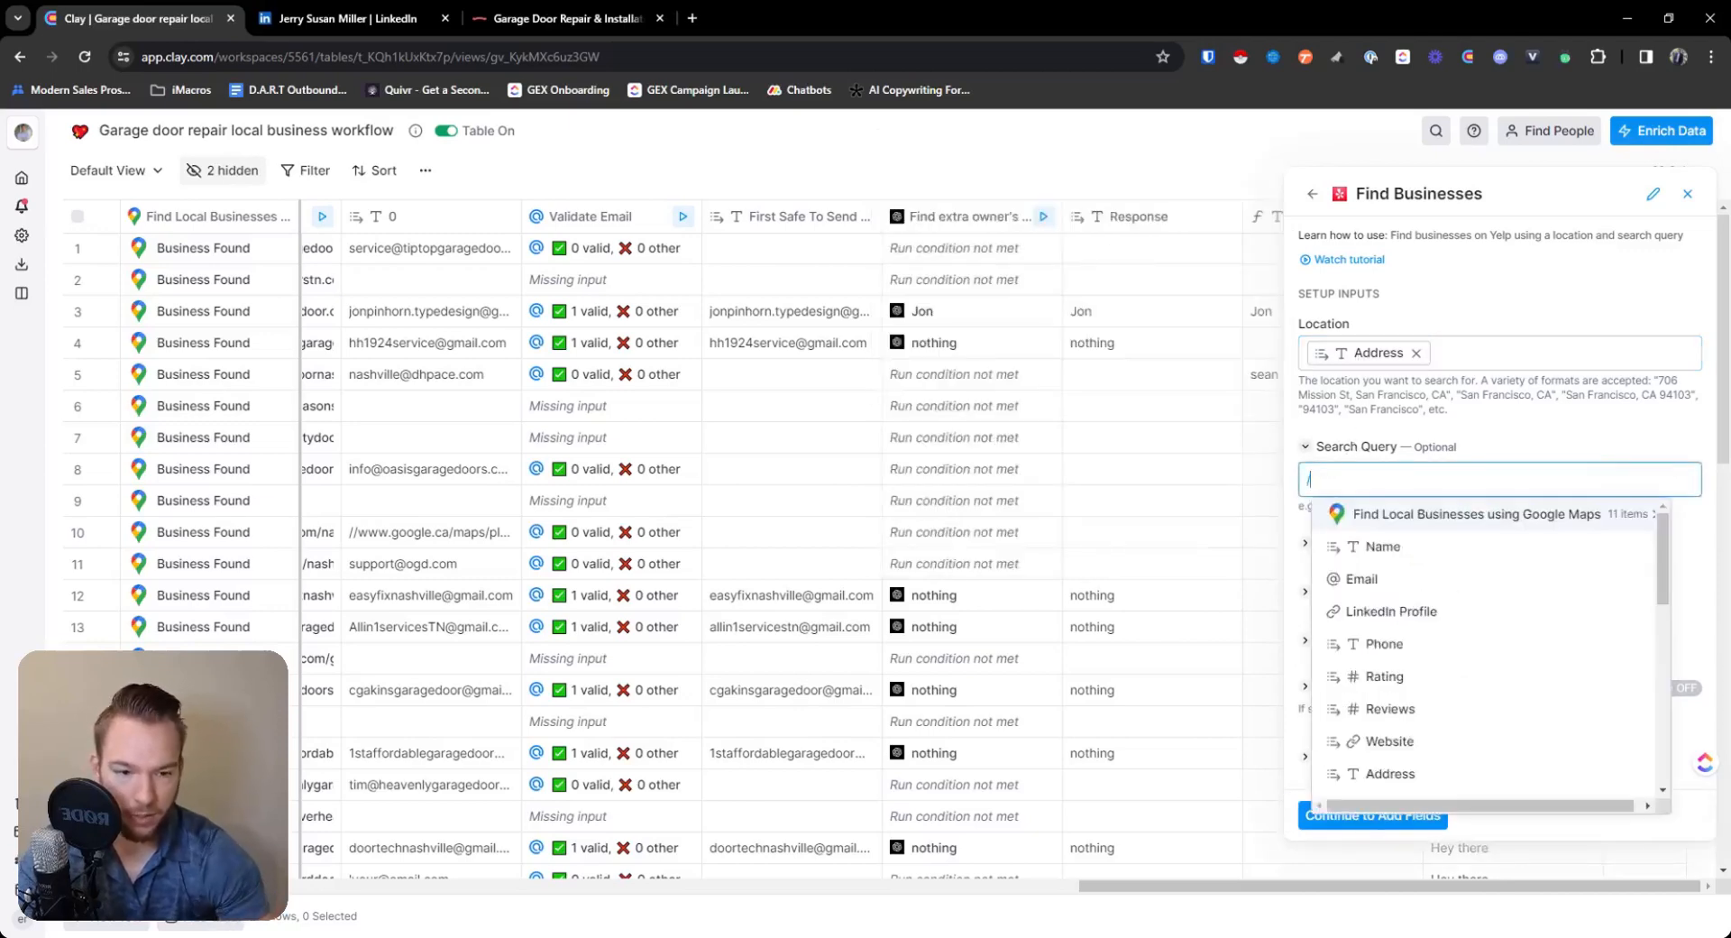
pyautogui.click(1398, 550)
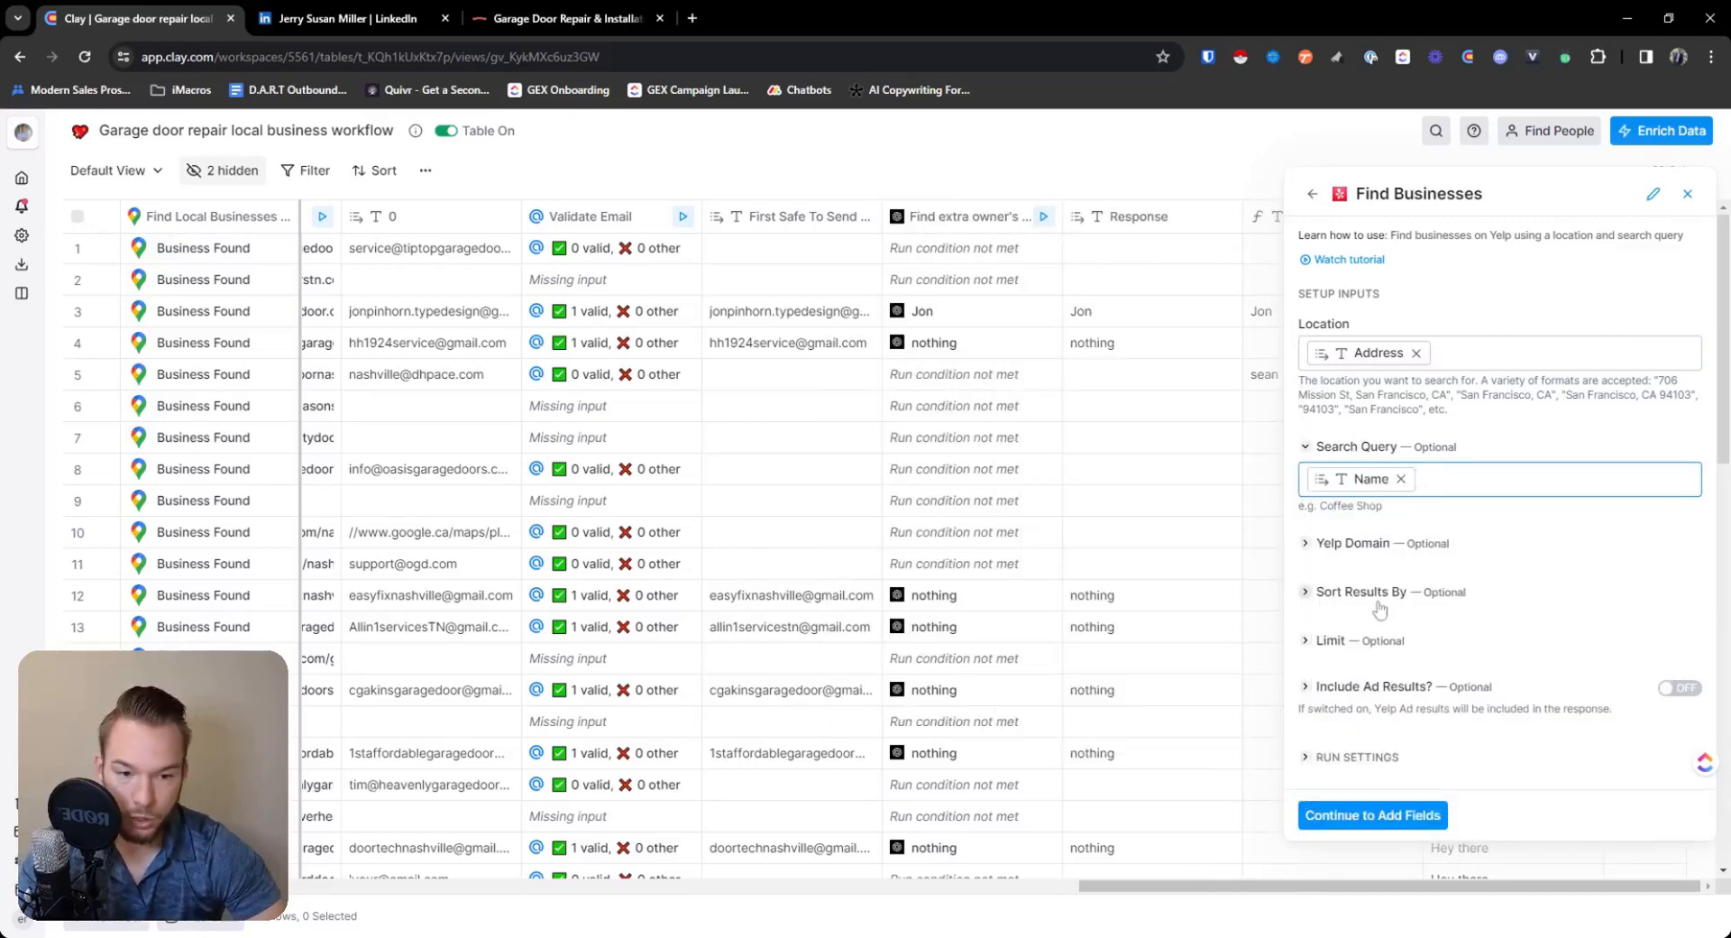
pyautogui.click(1317, 640)
pyautogui.click(1306, 672)
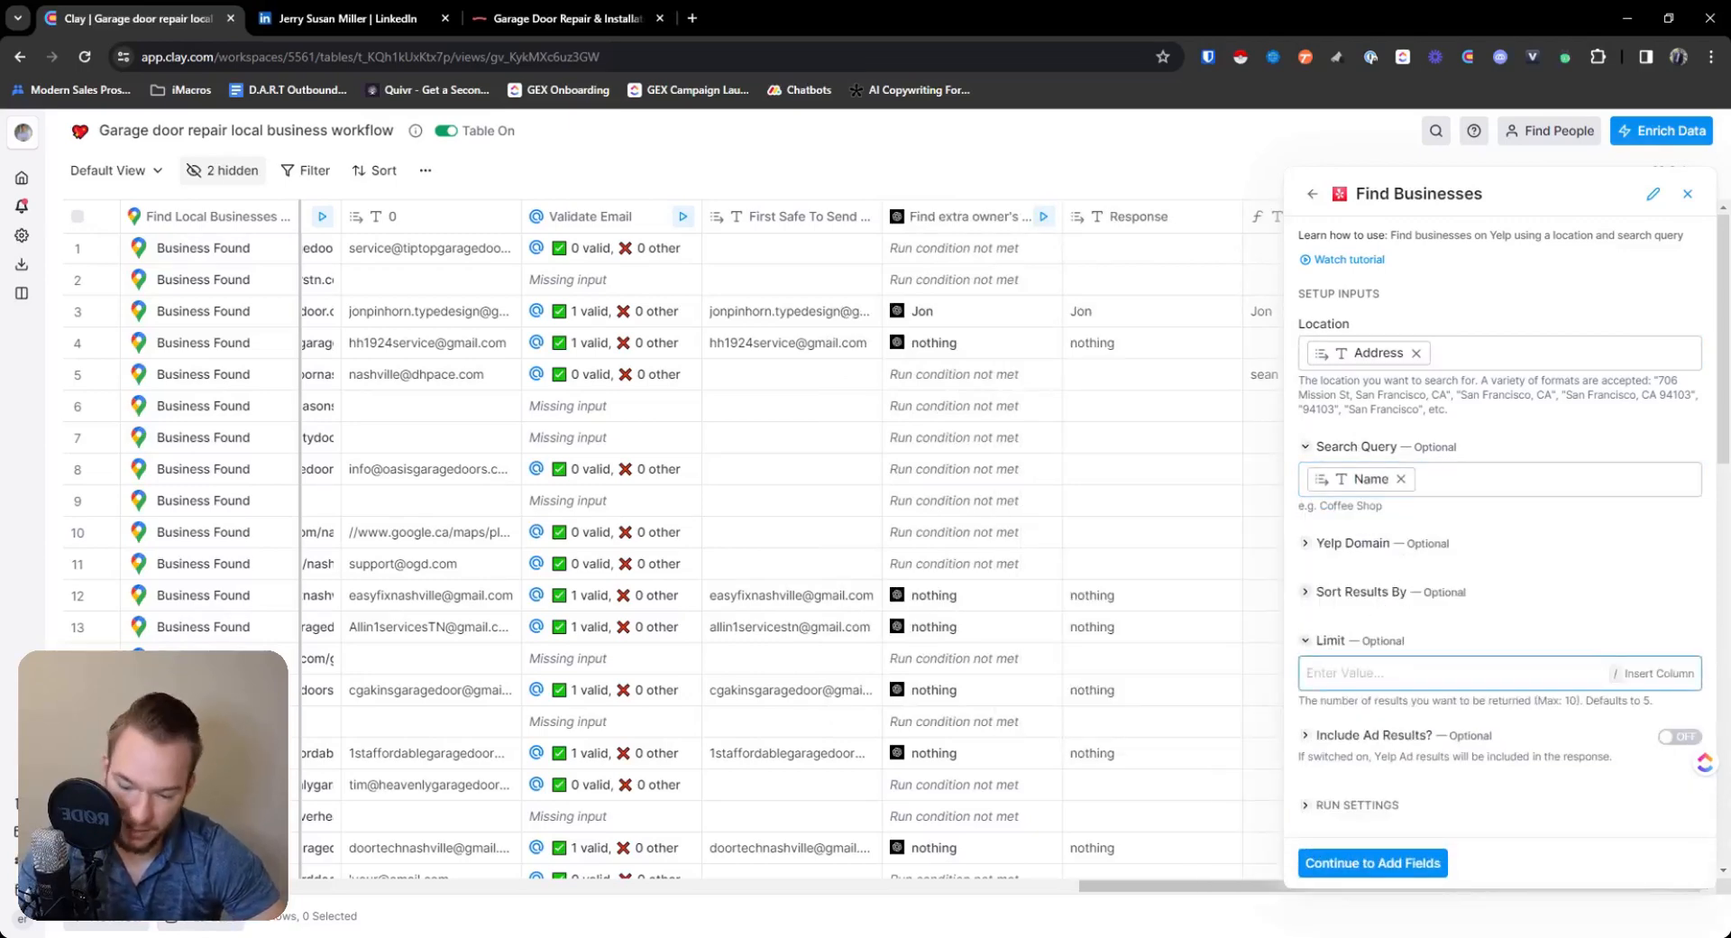
pyautogui.write('1')
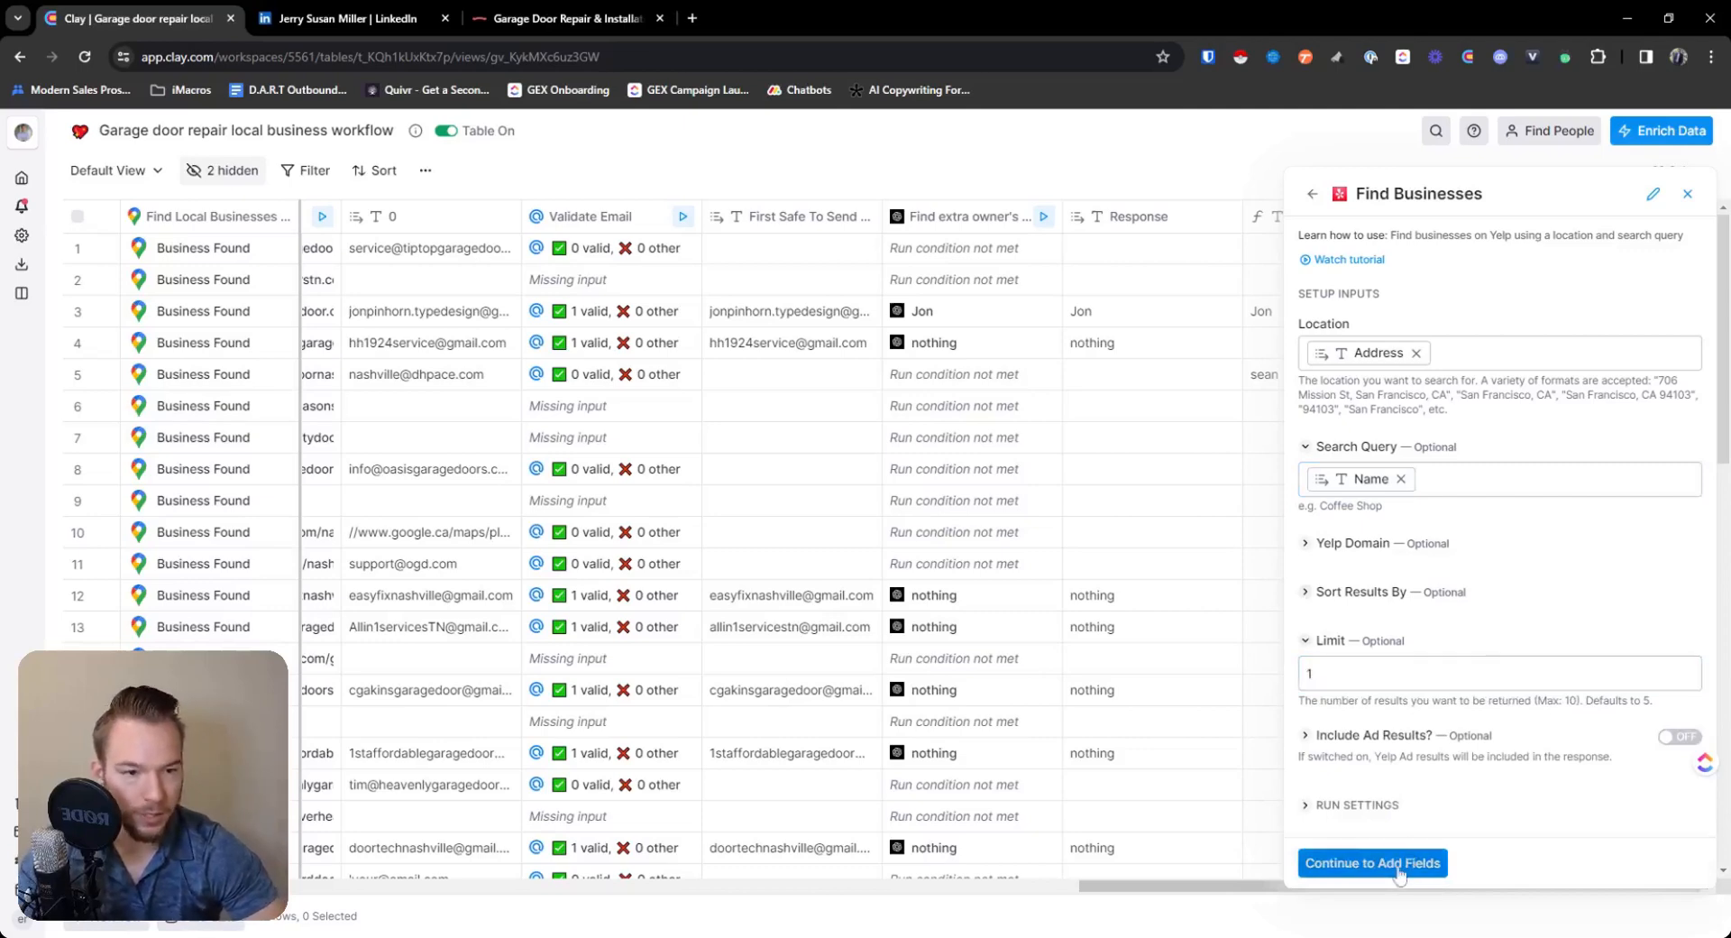
pyautogui.click(1357, 804)
pyautogui.scroll(-2, 1442, 631)
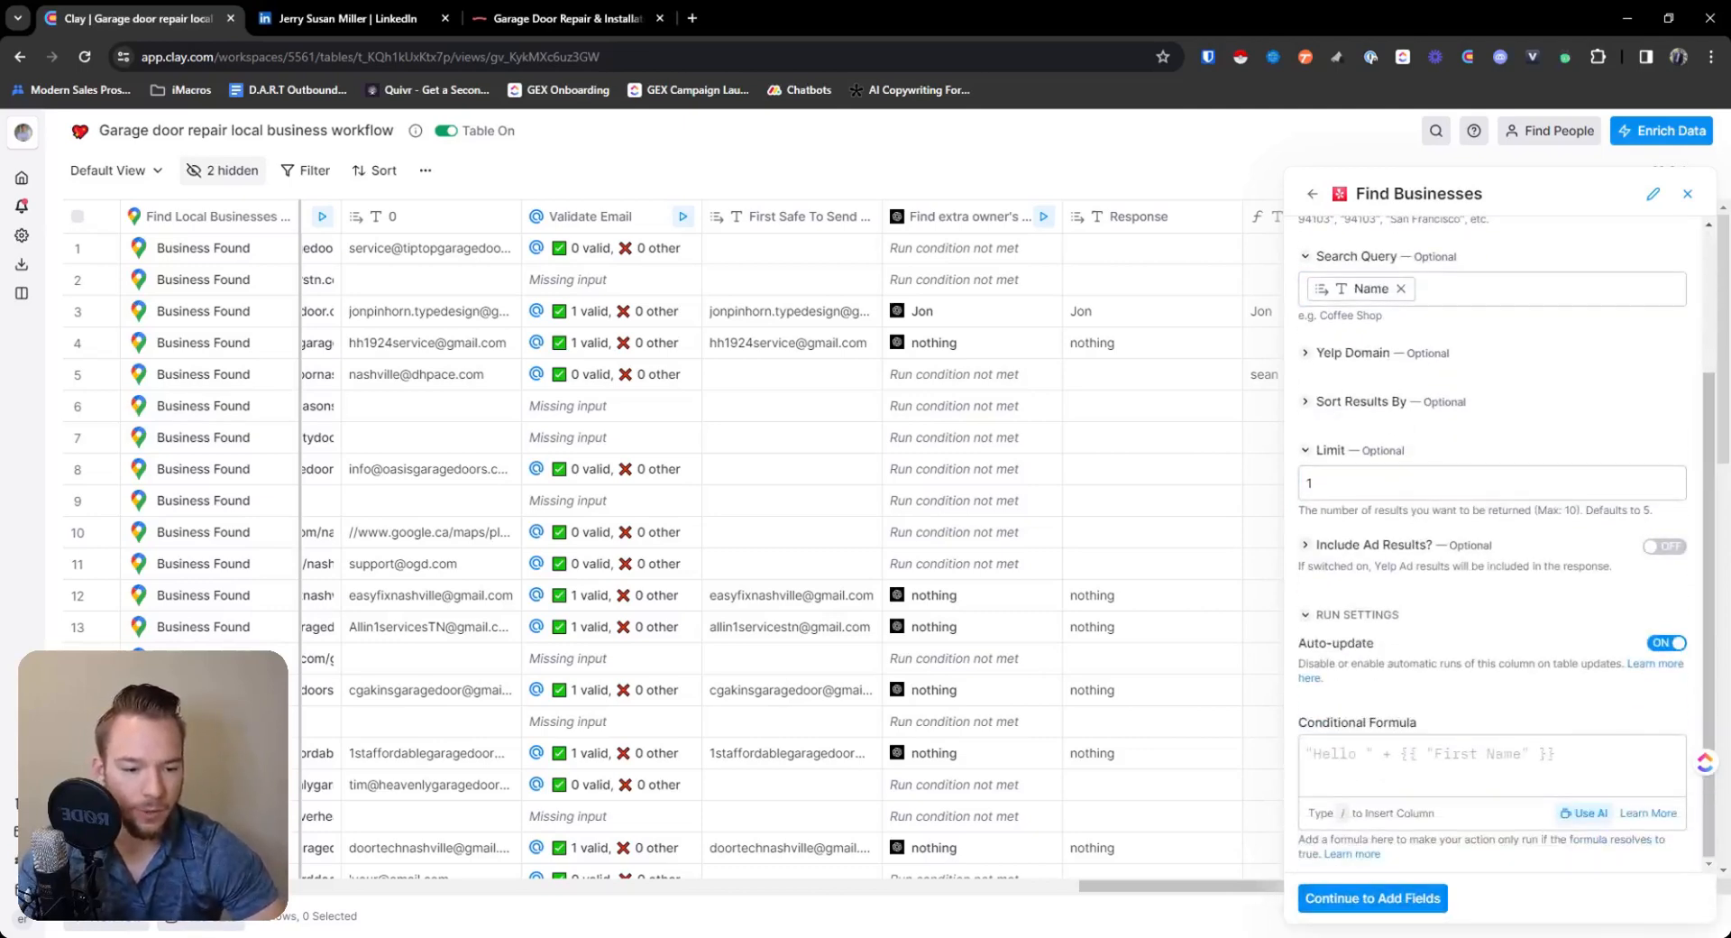
pyautogui.scroll(2, 1497, 541)
pyautogui.scroll(-3, 1383, 818)
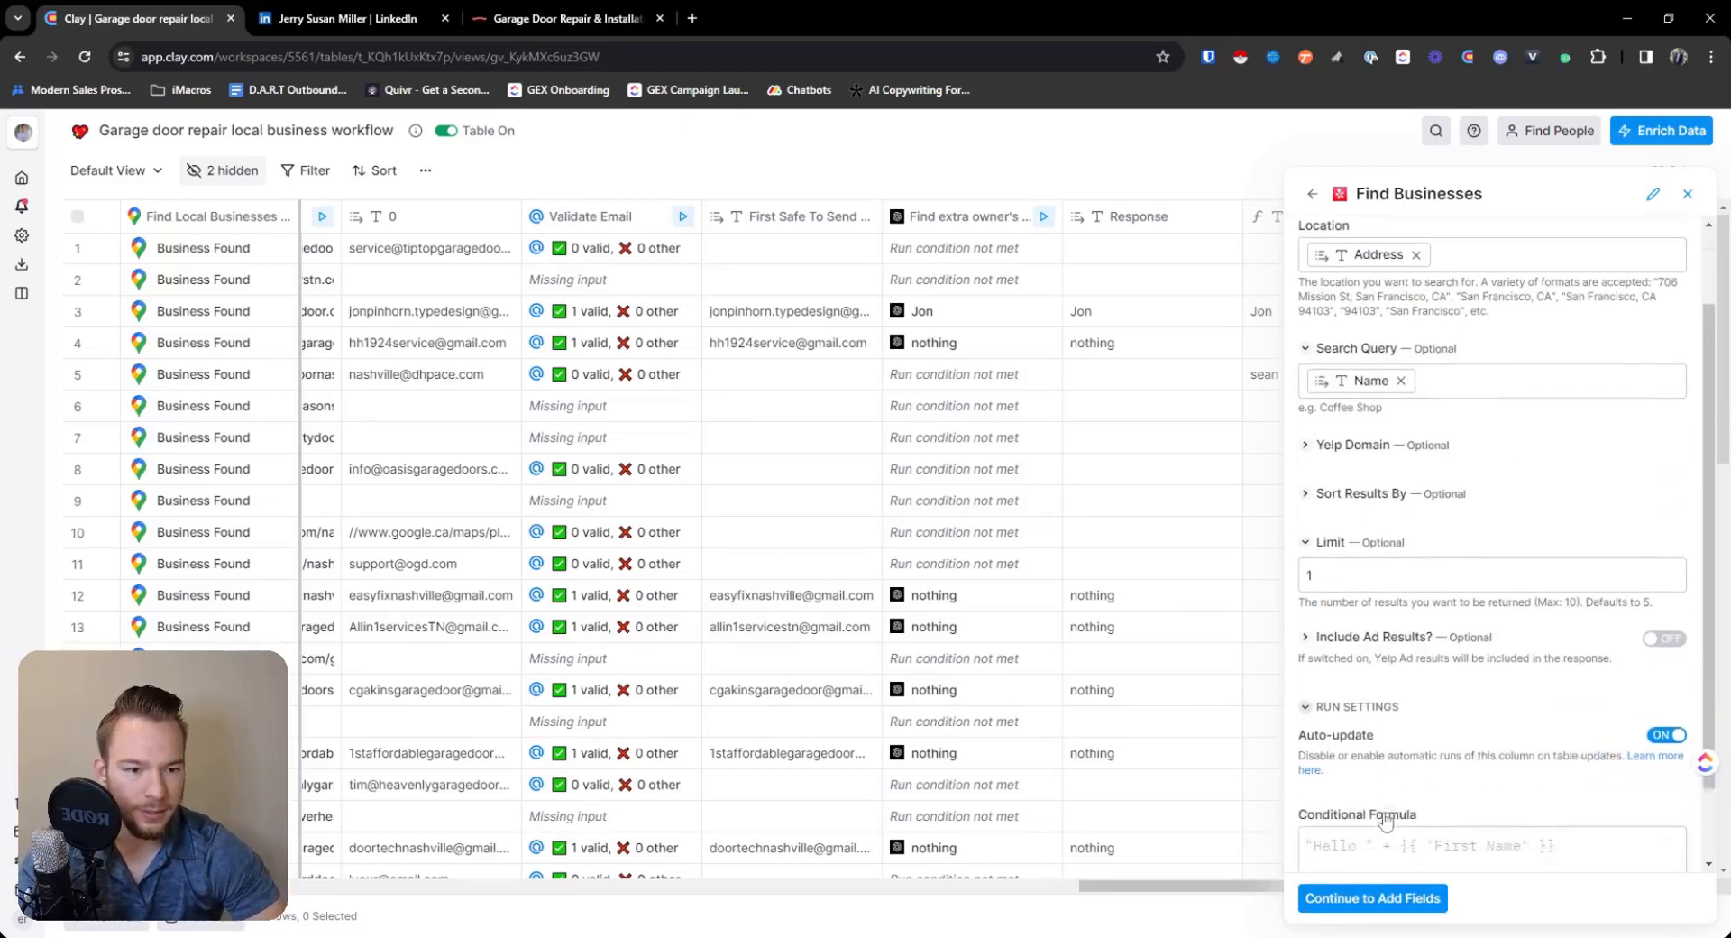
pyautogui.click(1378, 898)
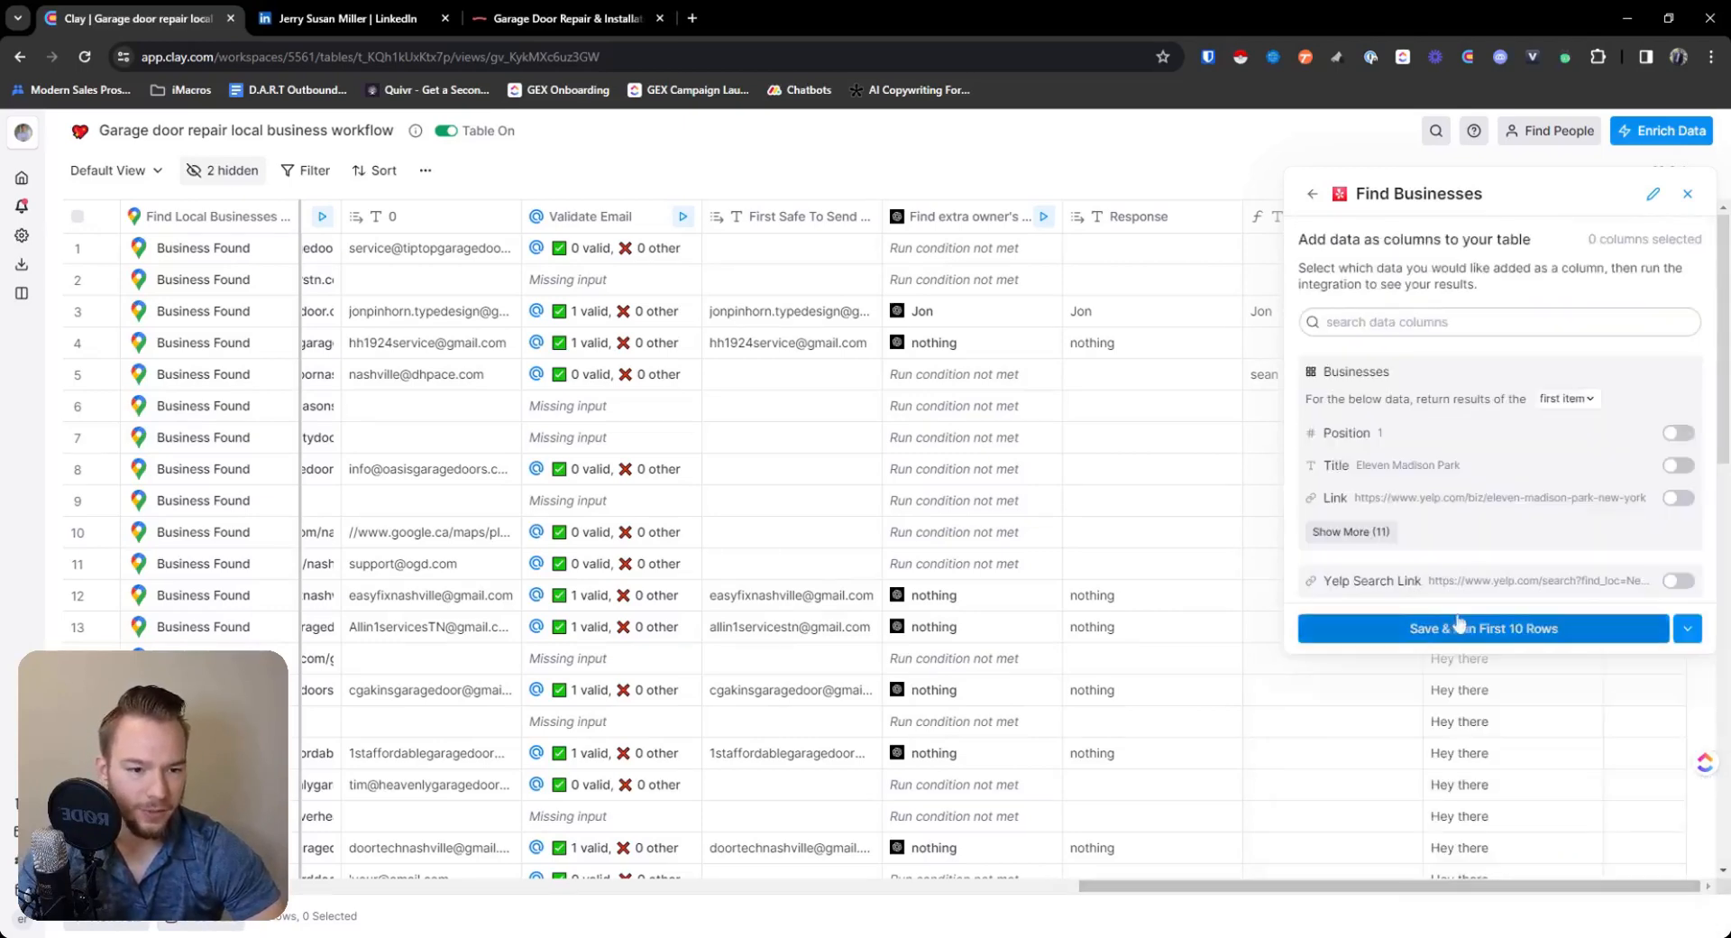
pyautogui.click(1313, 193)
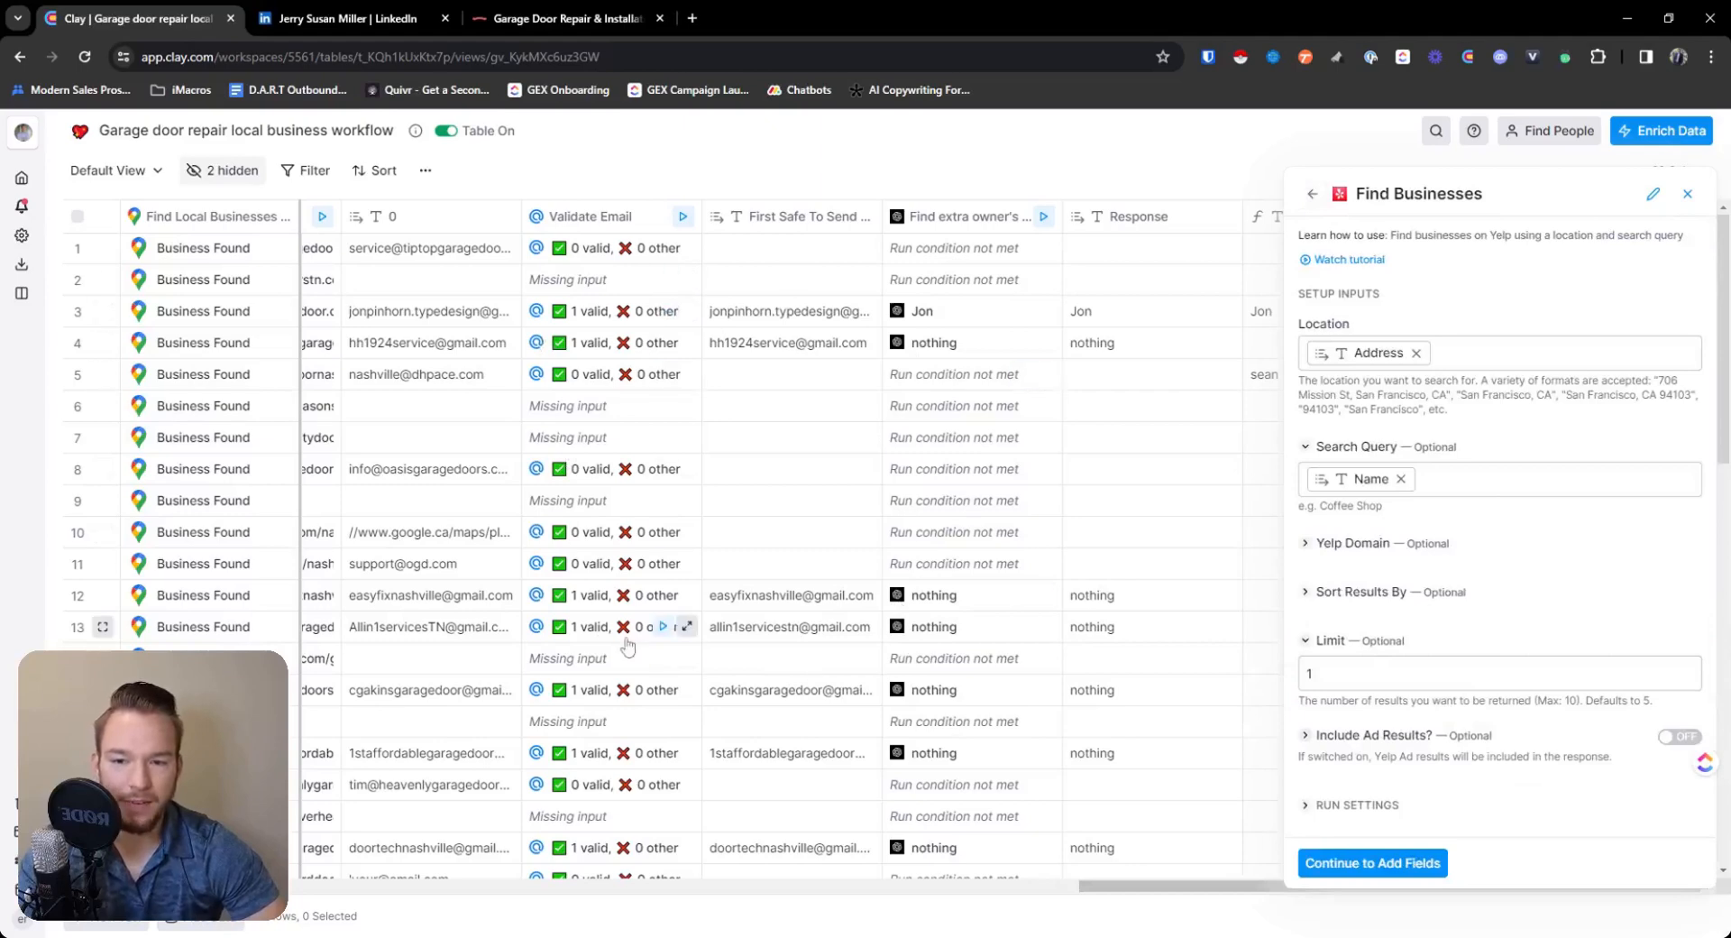
# Generate and save an AI run condition for the enrichment from the prompt "{Founder Email} or {First Safe To Send Email} is not empty".
pyautogui.click(1358, 803)
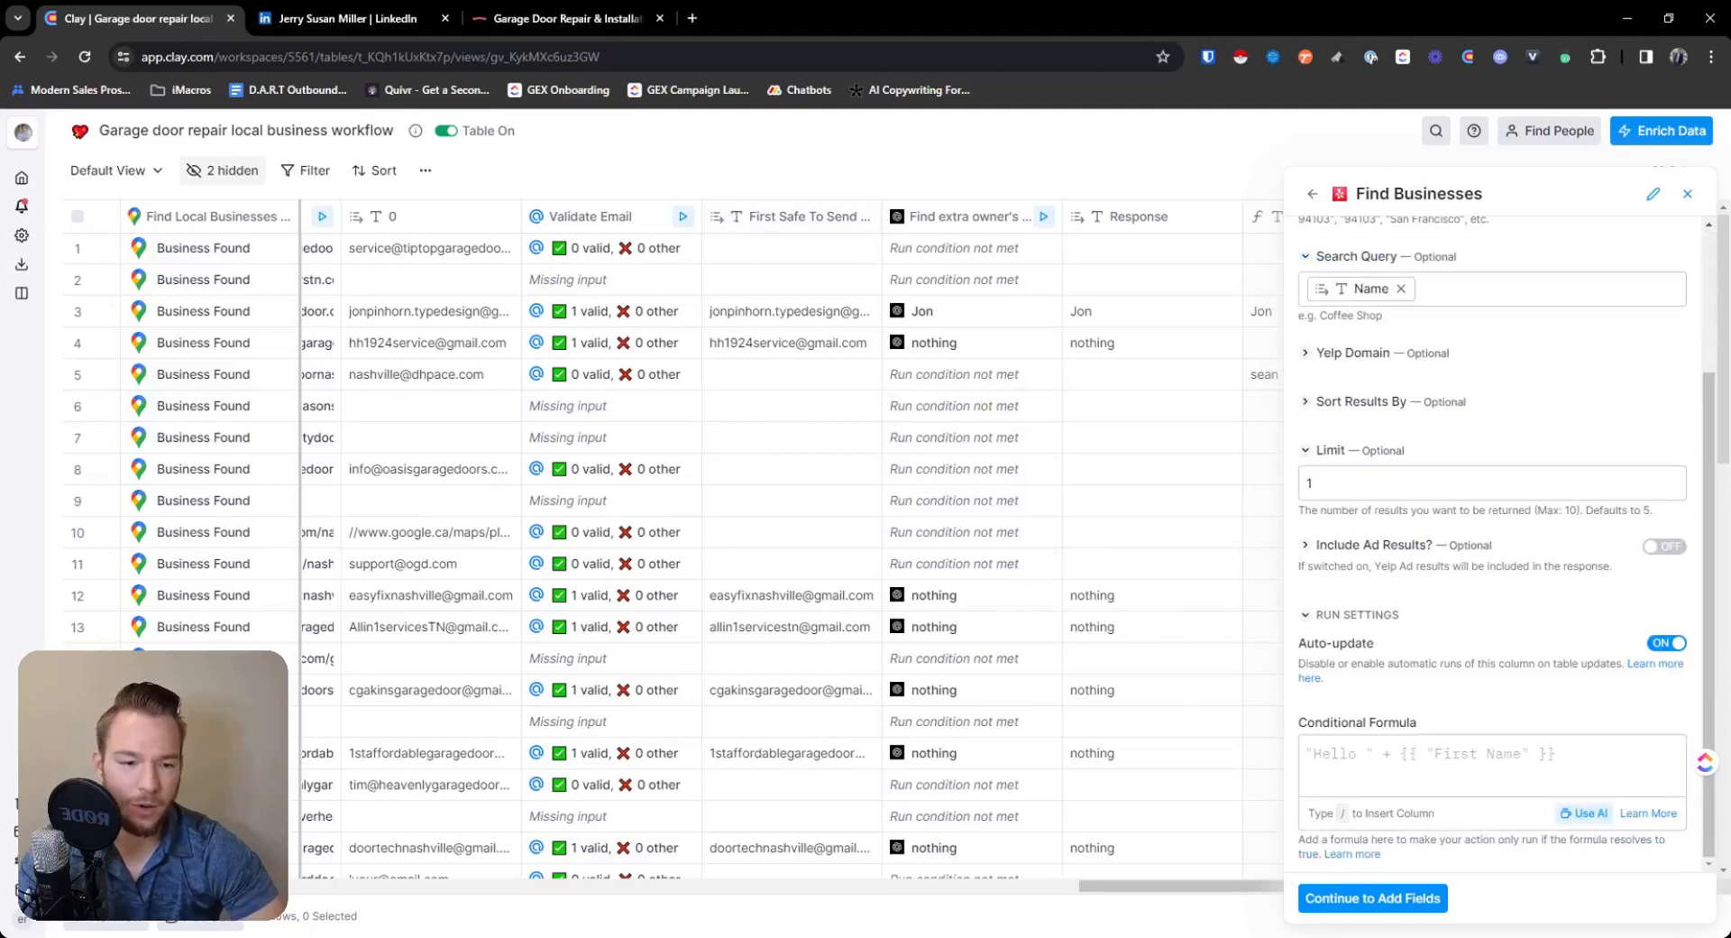
pyautogui.click(1568, 813)
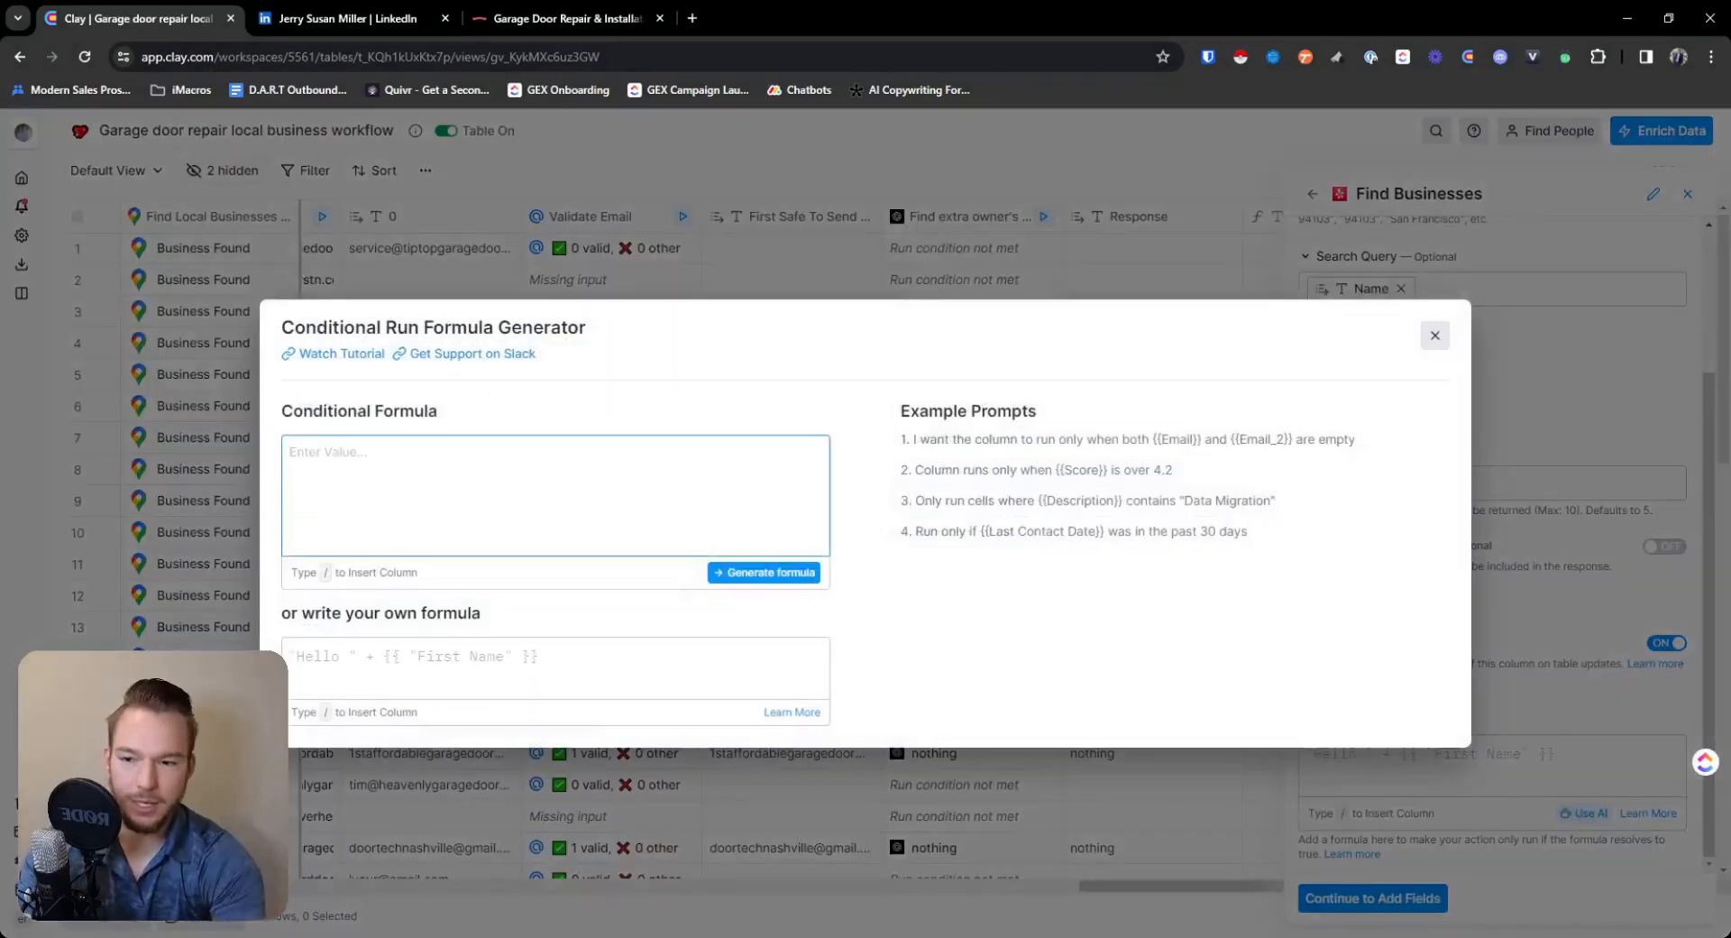
pyautogui.write('/')
pyautogui.scroll(-5, 403, 688)
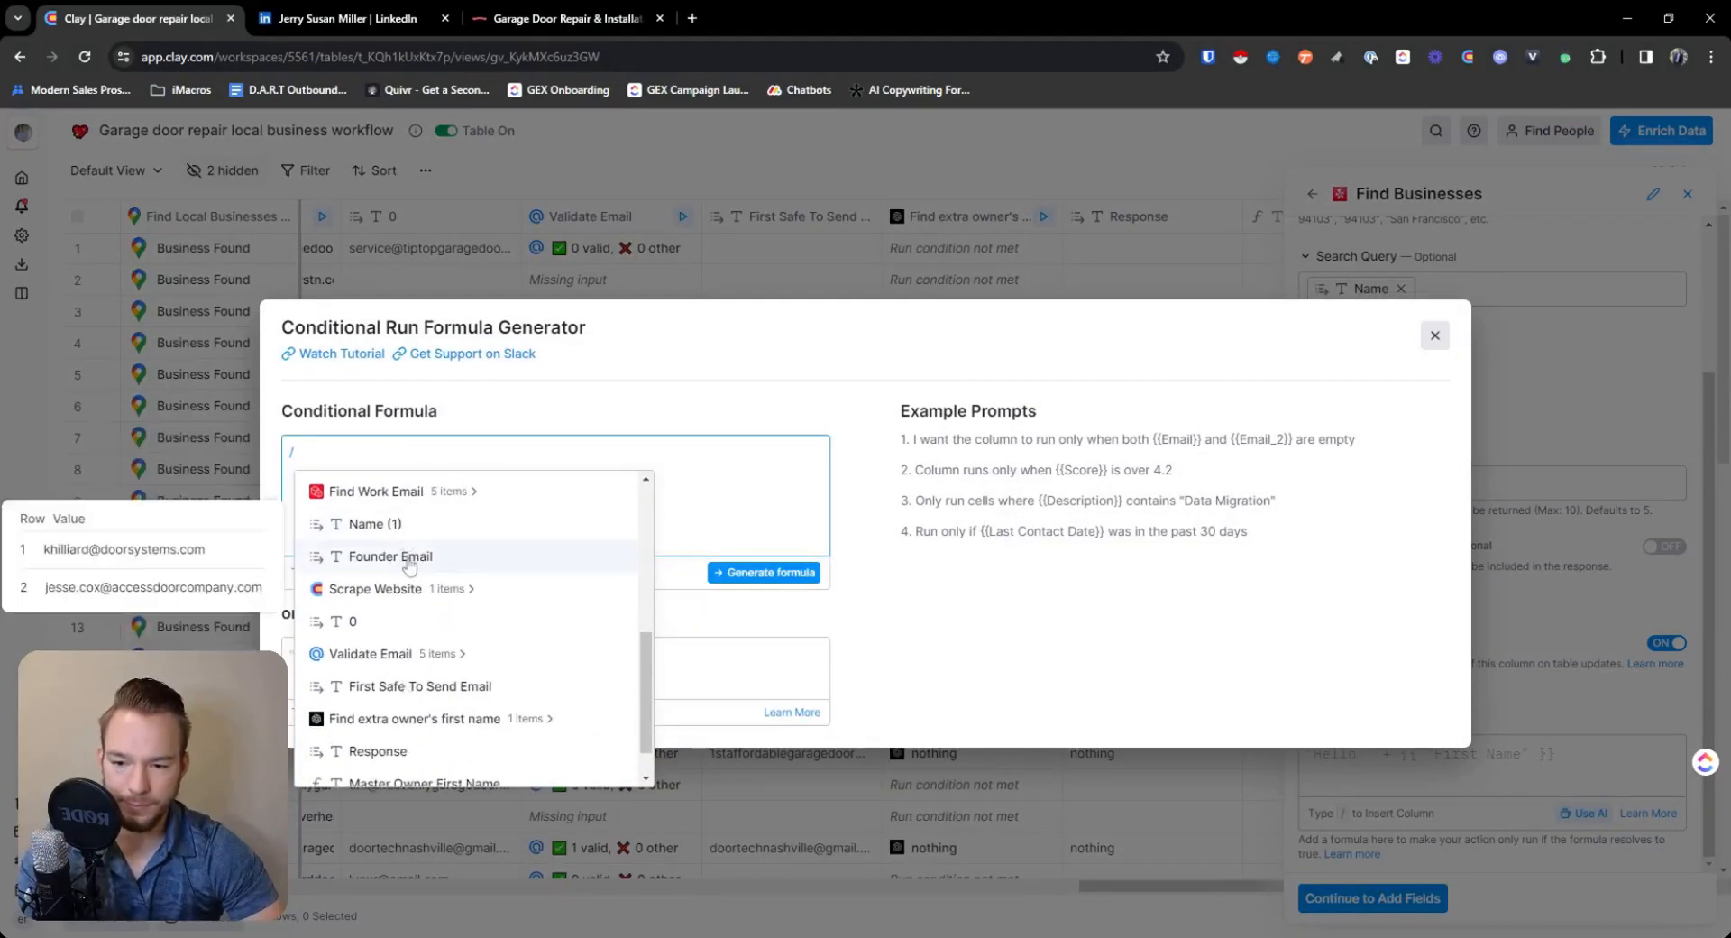
pyautogui.click(420, 556)
pyautogui.write('or /')
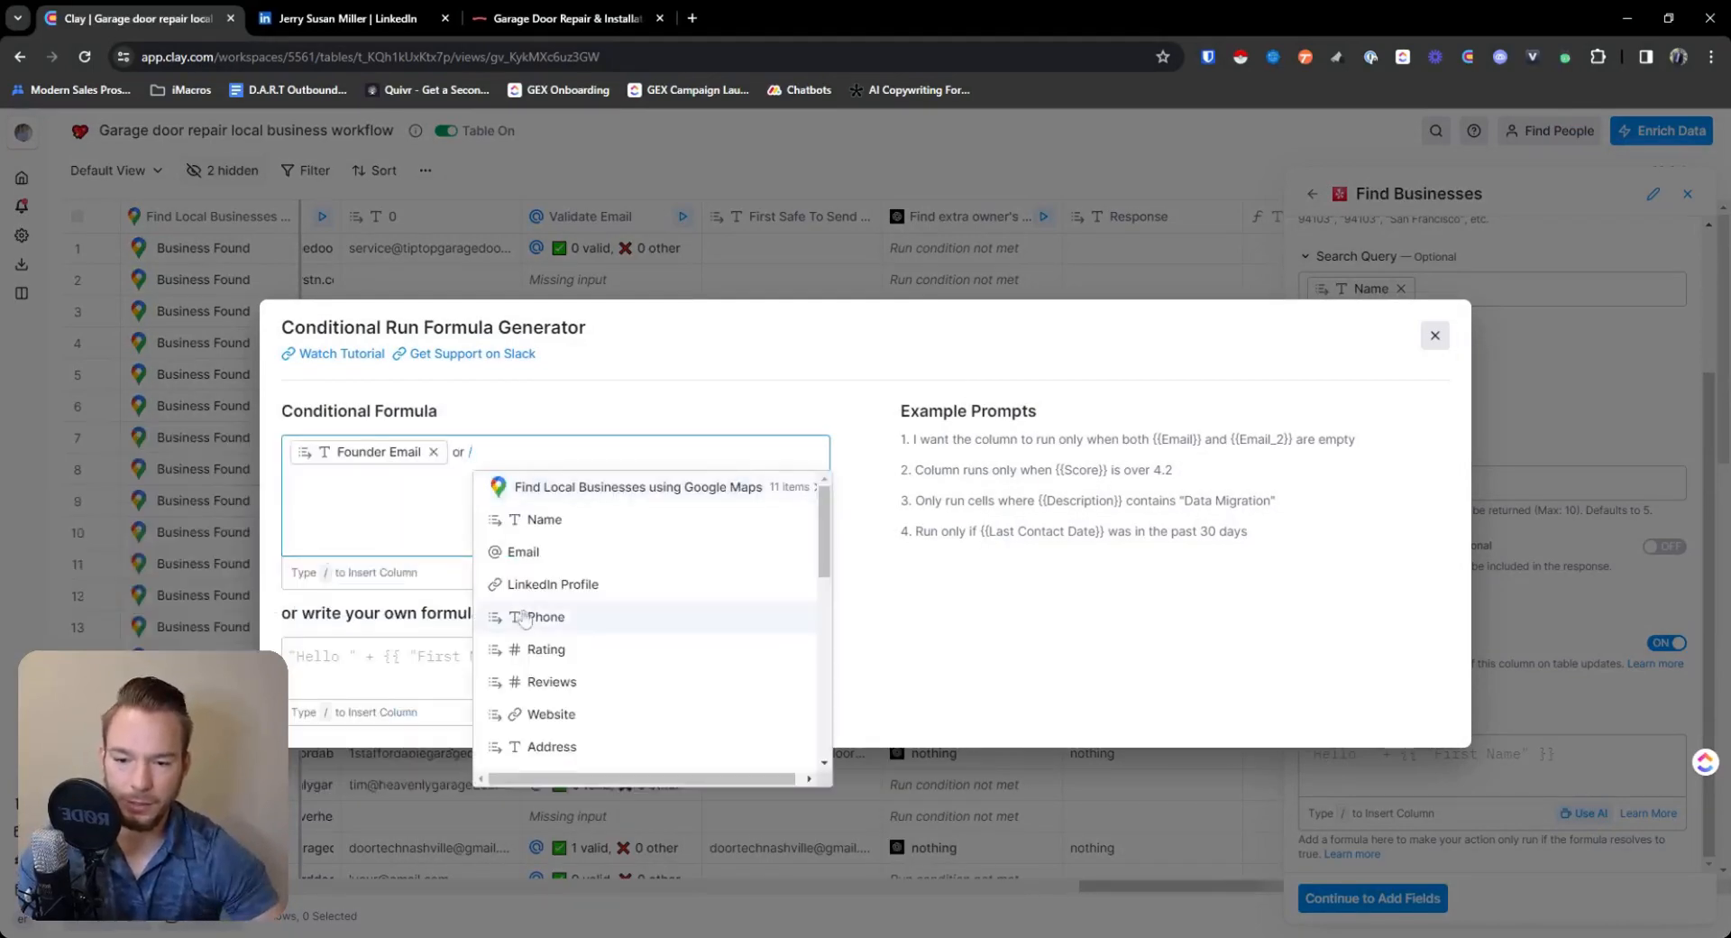
pyautogui.scroll(-5, 577, 708)
pyautogui.click(598, 640)
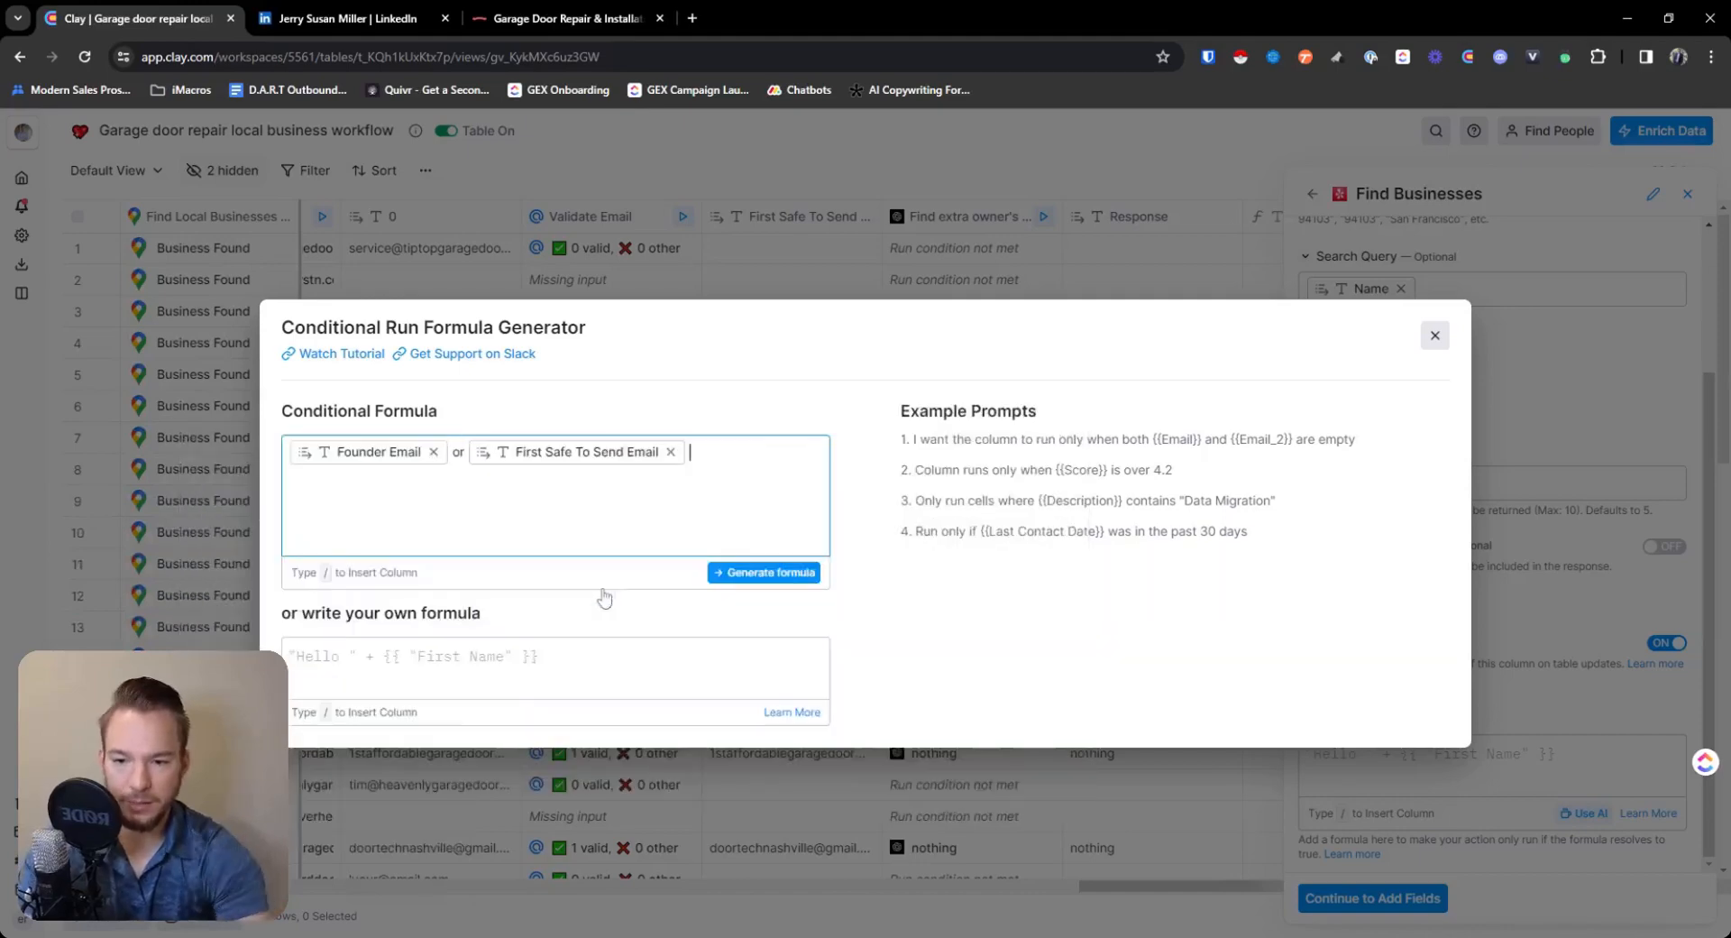
pyautogui.write('is not empty')
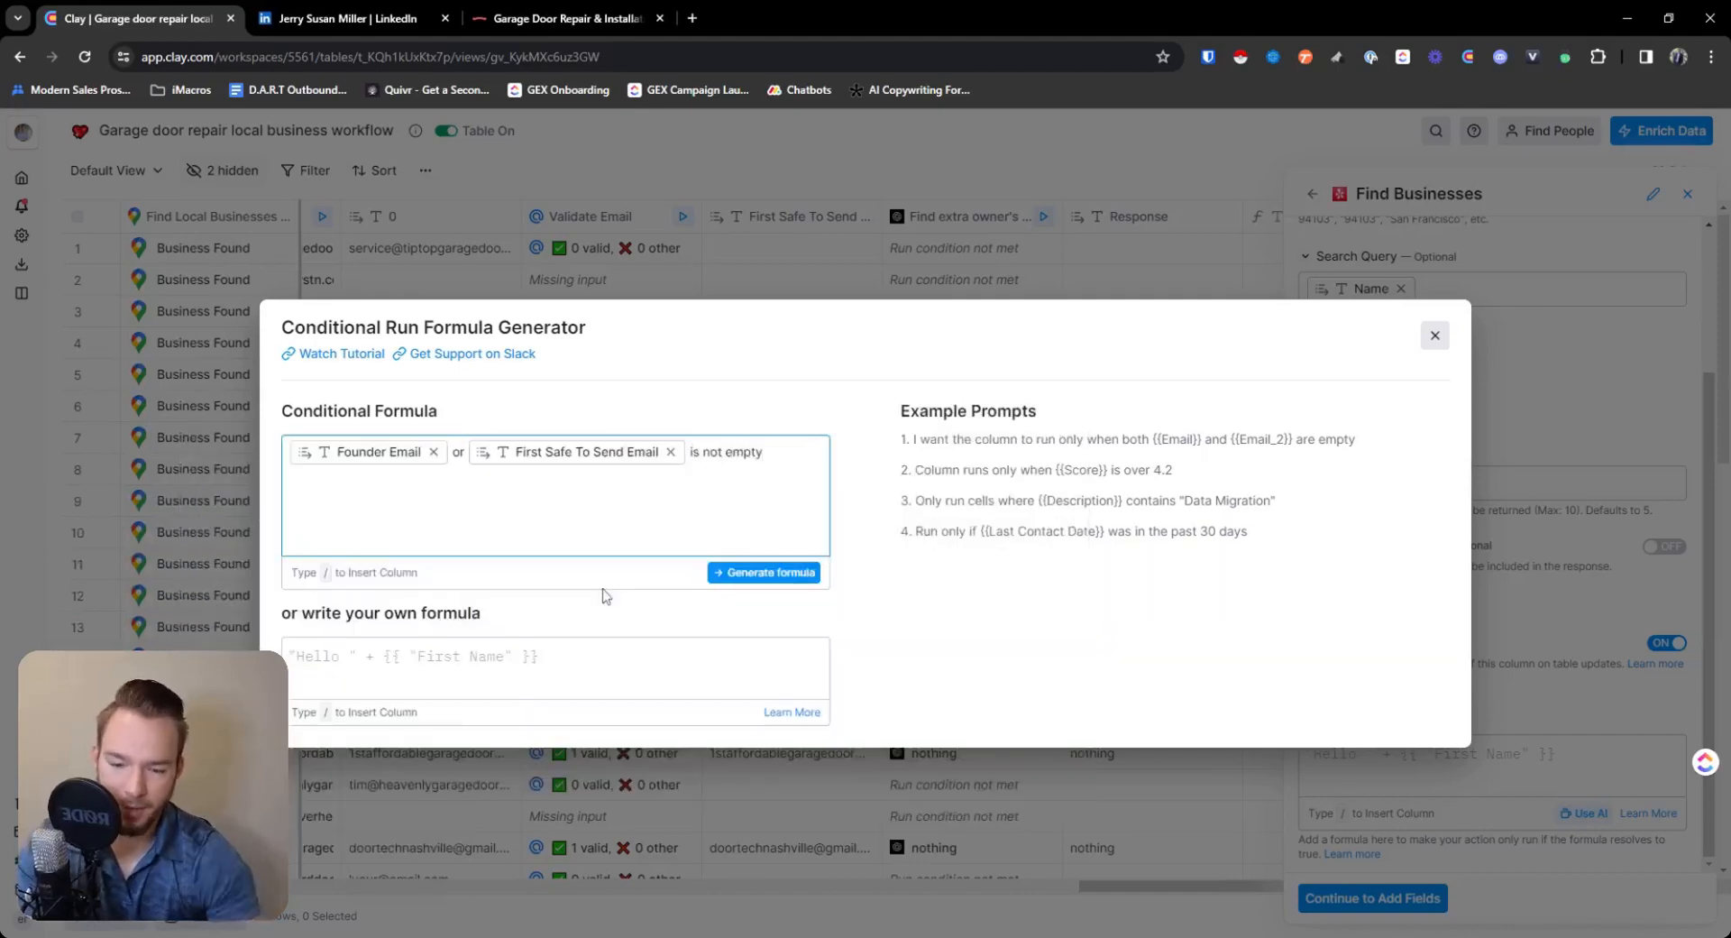
pyautogui.click(719, 574)
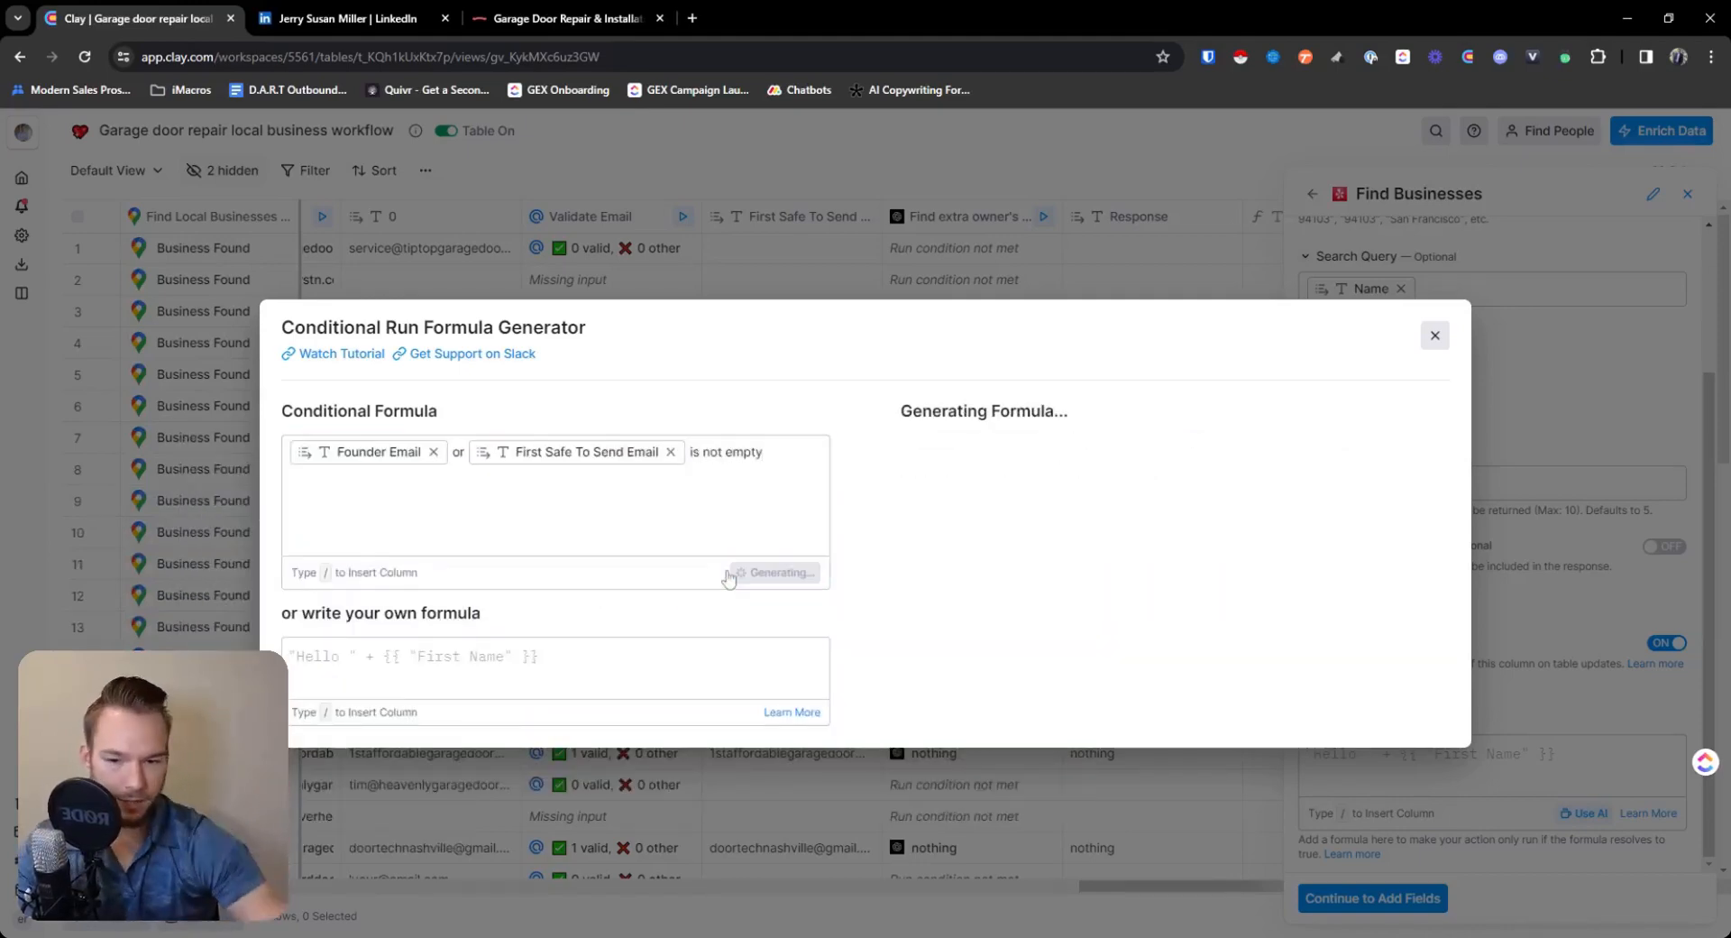
pyautogui.click(965, 711)
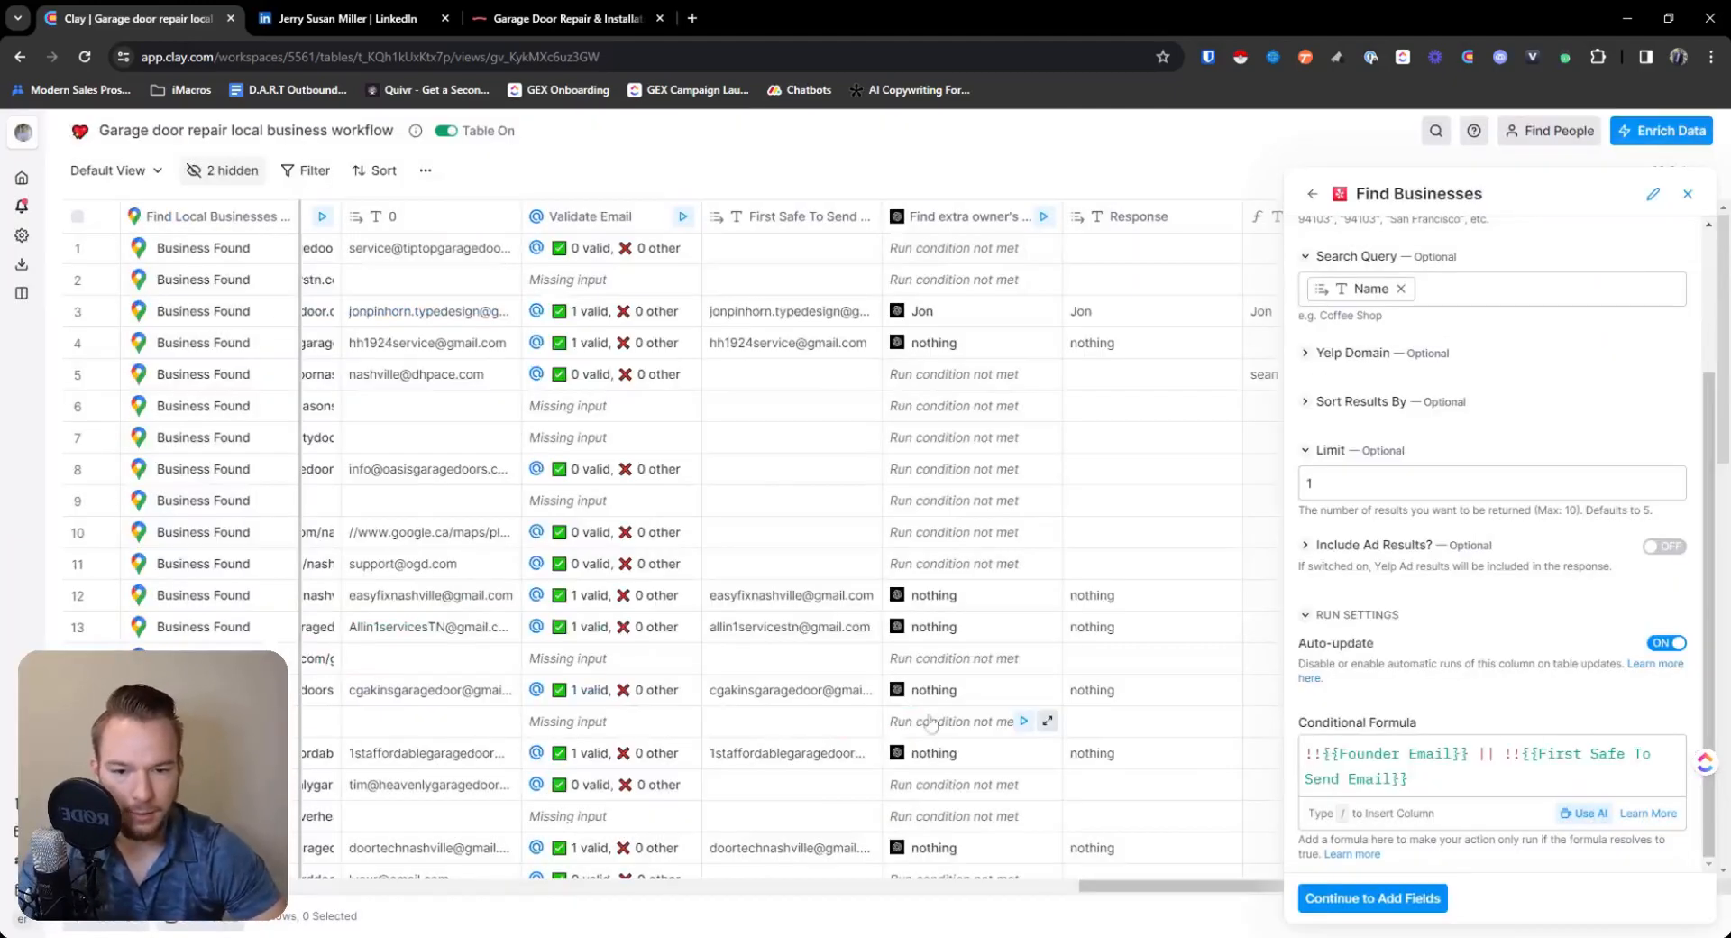
# Save the Find Businesses enrichment with a run on the first 10 rows, and run the column on the remaining rows.
pyautogui.click(1400, 902)
pyautogui.click(1479, 631)
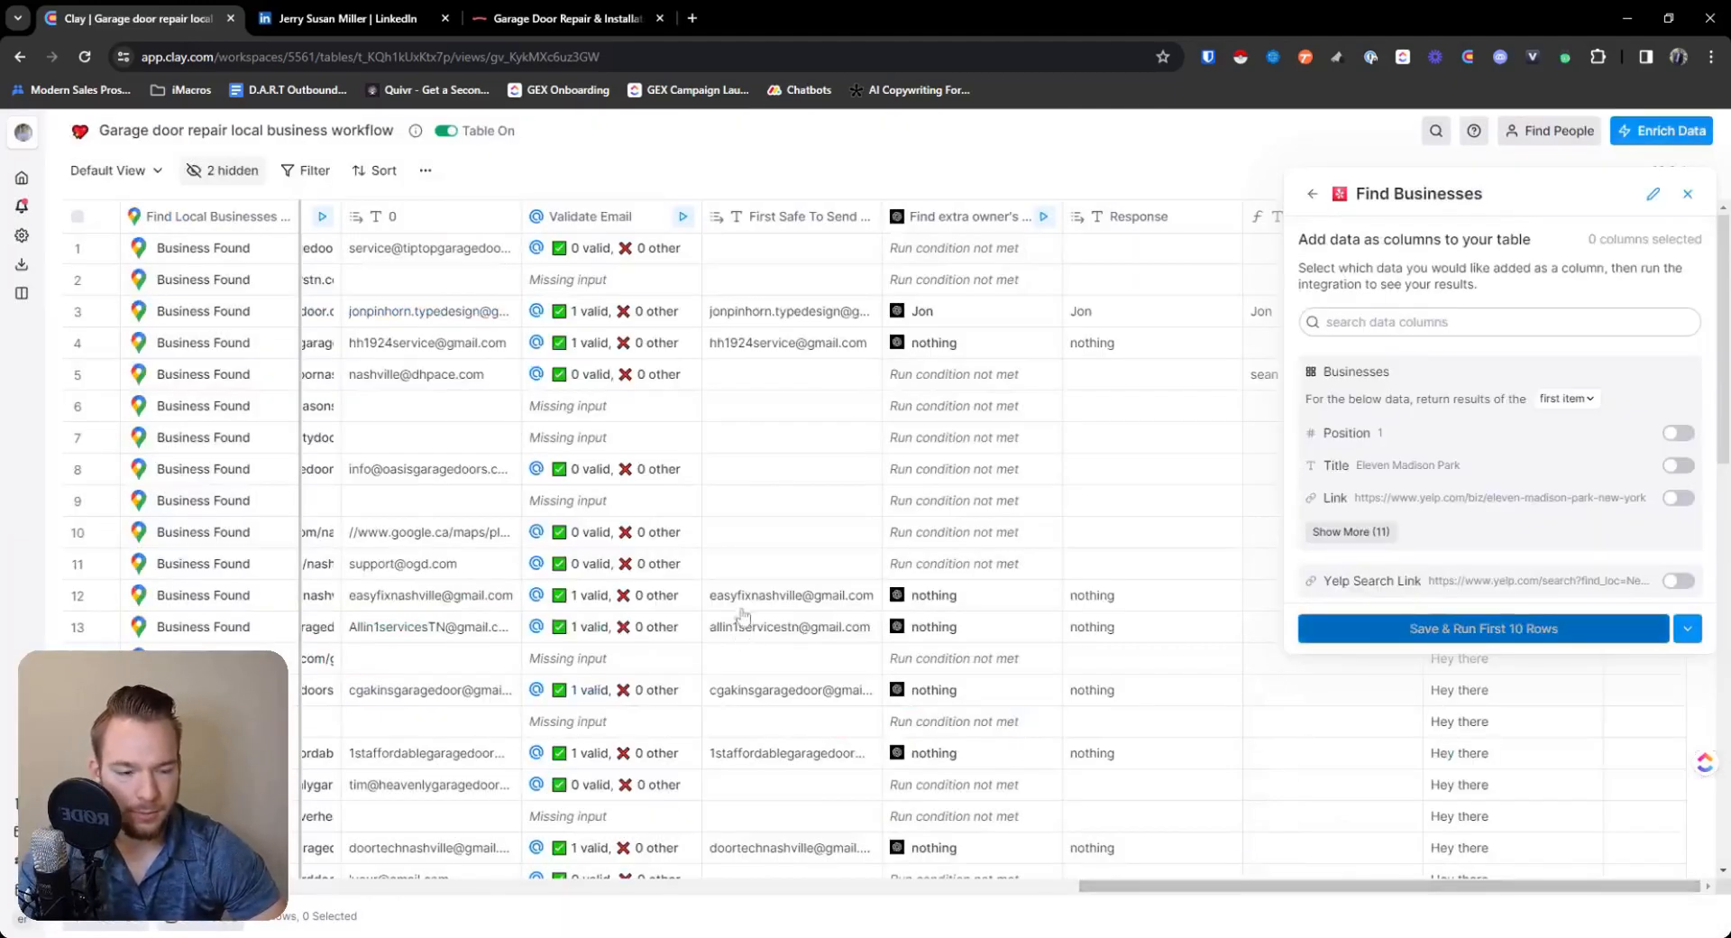
pyautogui.hscroll(3, 742, 577)
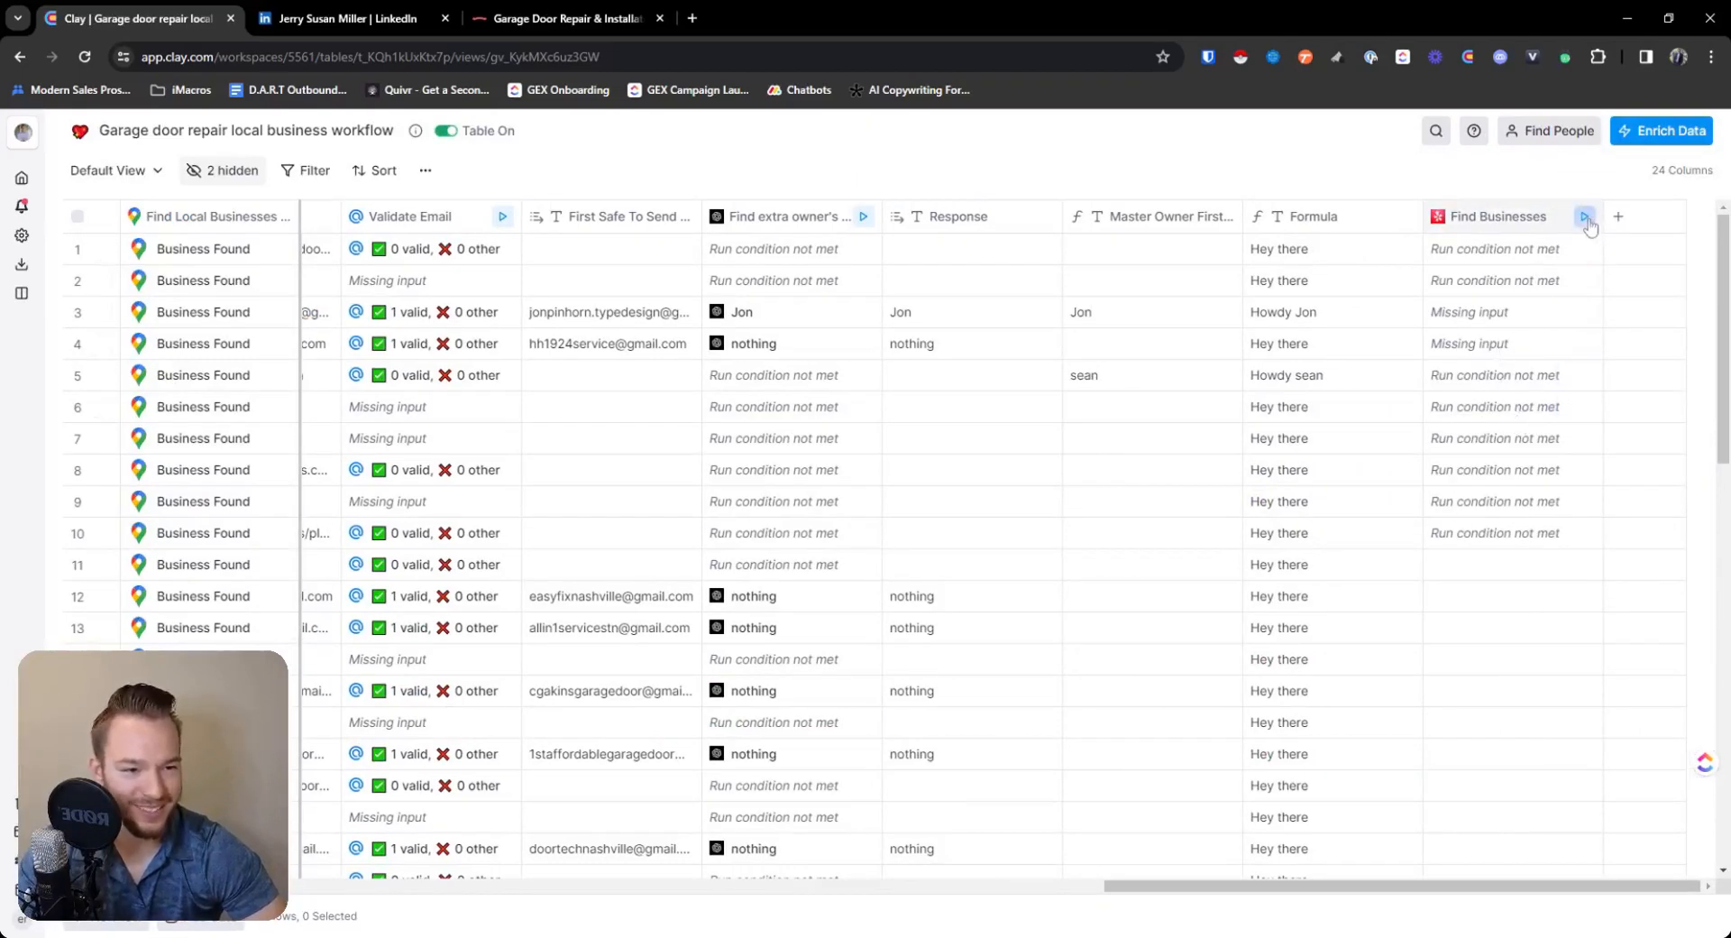
pyautogui.click(1459, 287)
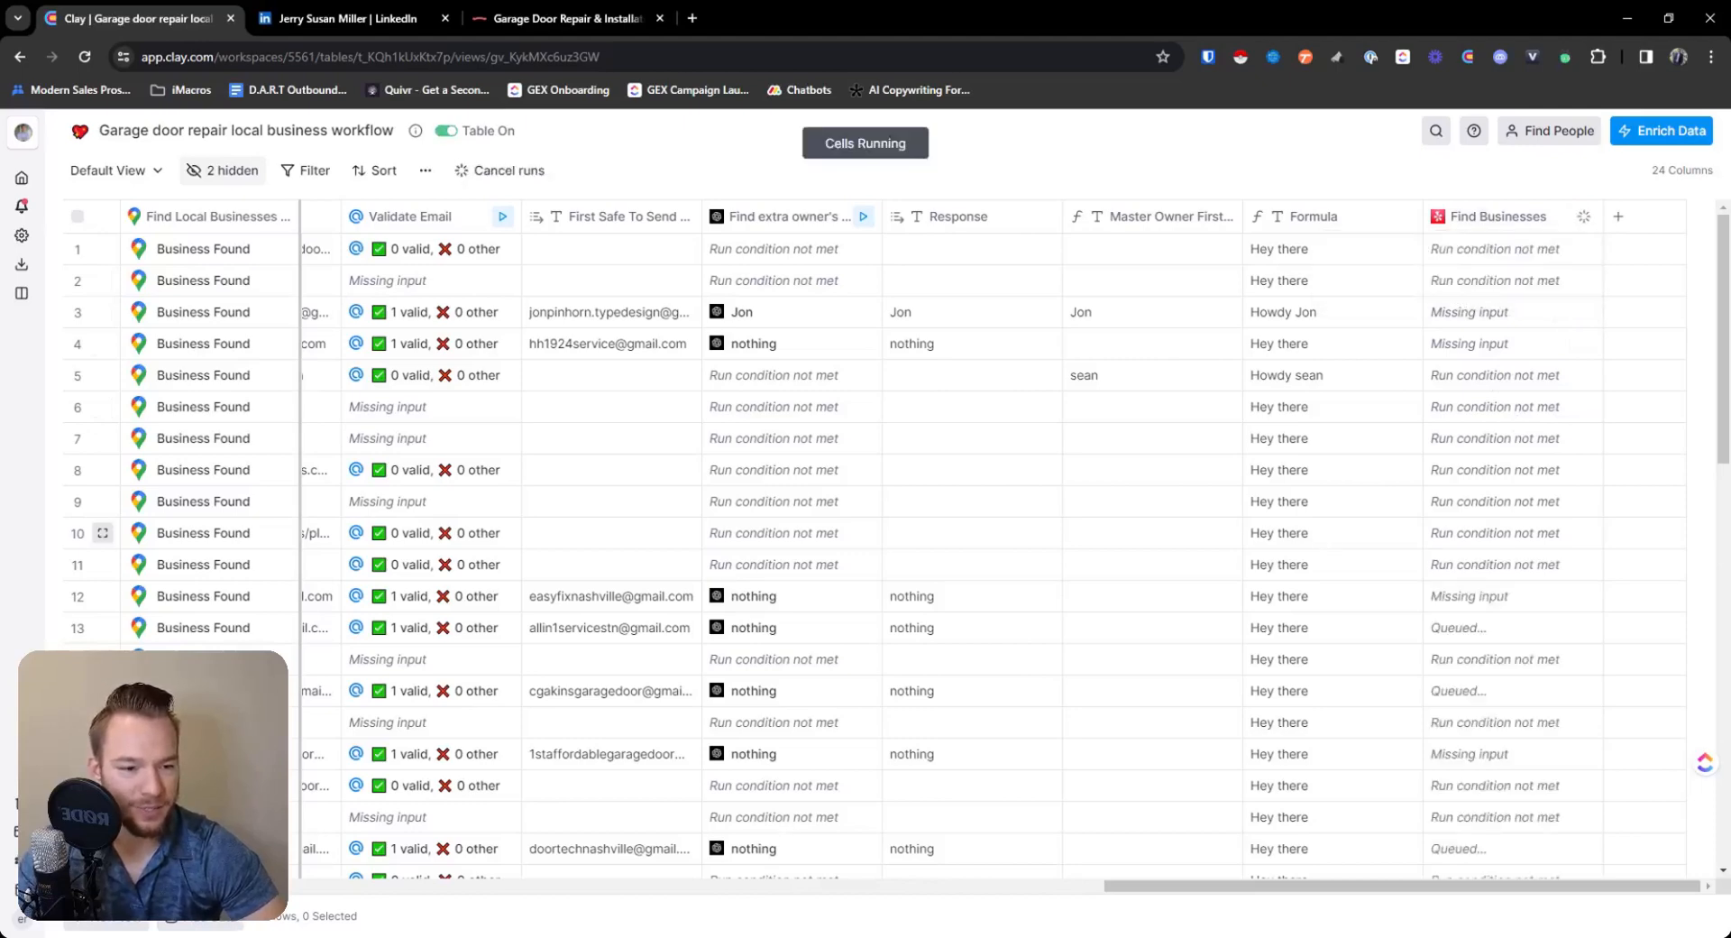
# Examine the Yelp result details for row 15, including the business entry's rating, reviews, snippet and place IDs, and close them.
pyautogui.scroll(-2, 1324, 553)
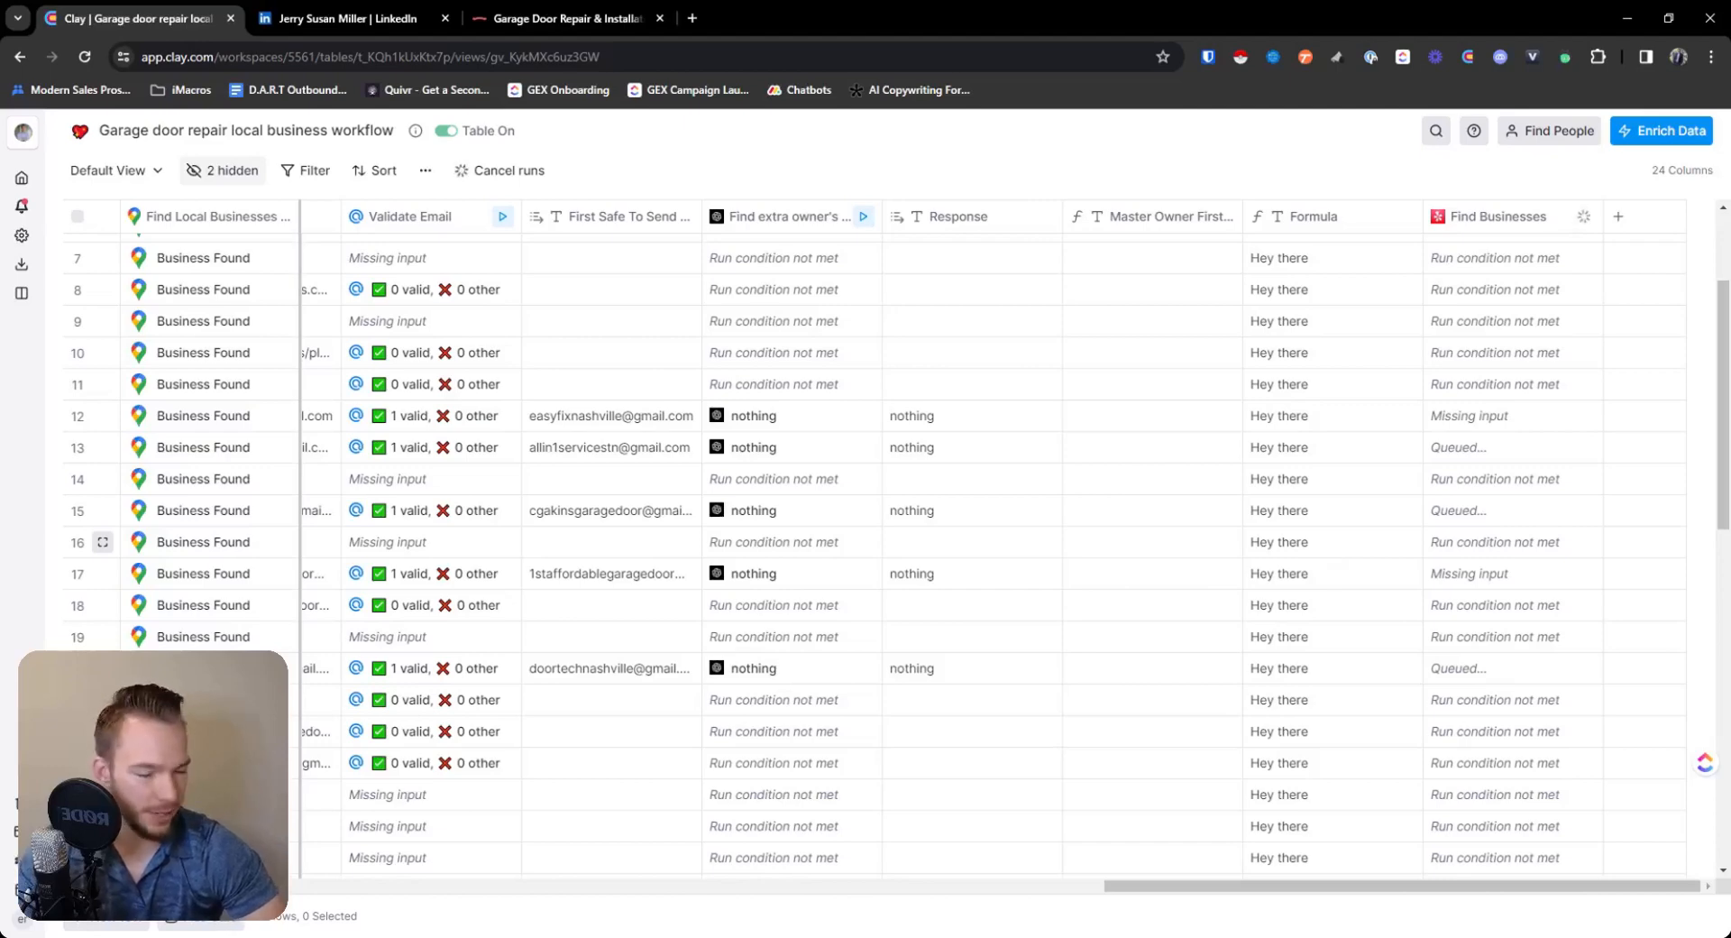
pyautogui.click(1463, 512)
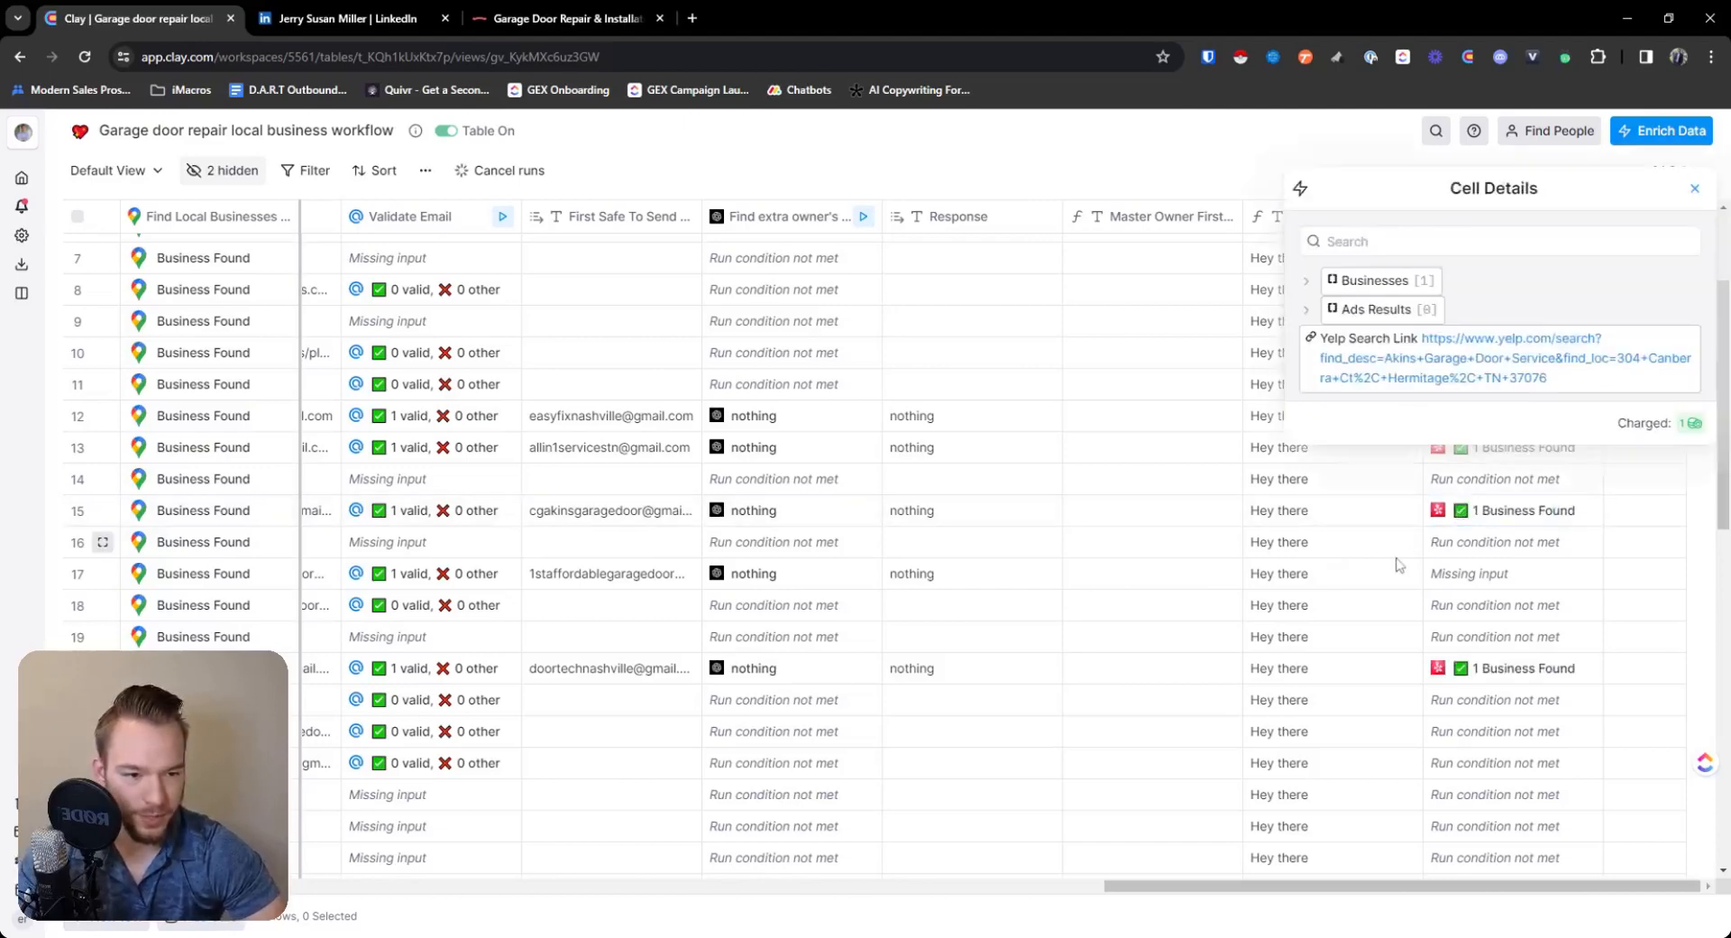
pyautogui.click(1372, 280)
pyautogui.click(1359, 309)
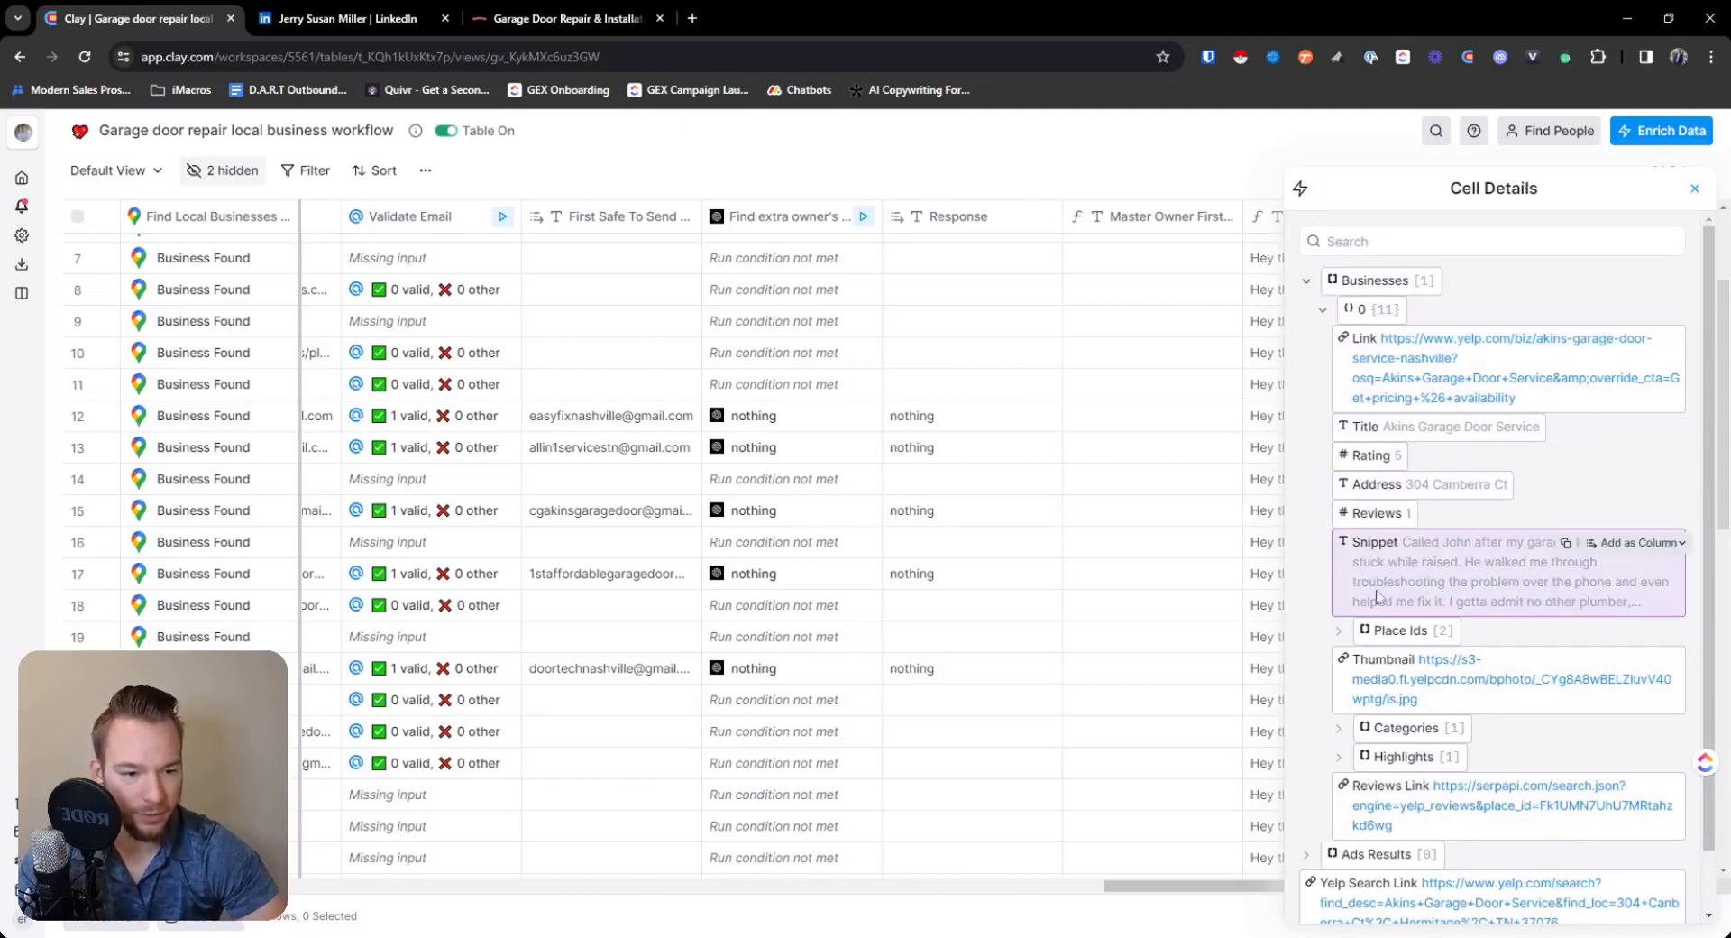
pyautogui.scroll(-1, 1444, 564)
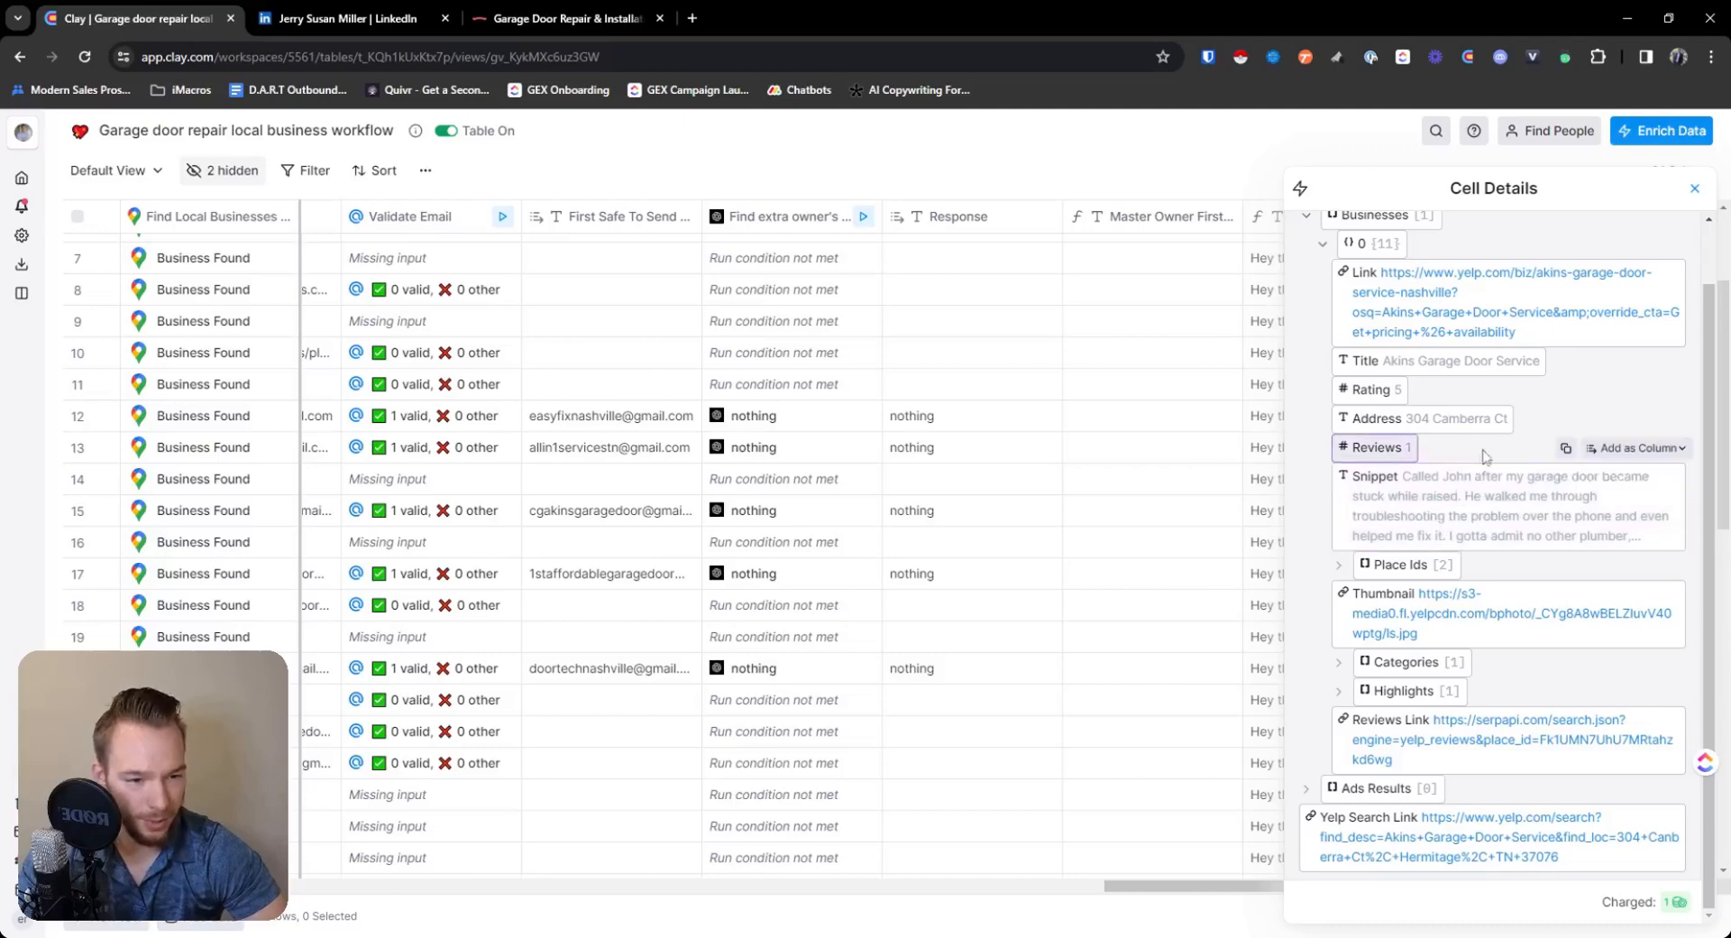
pyautogui.scroll(1, 1500, 512)
pyautogui.scroll(-1, 1505, 532)
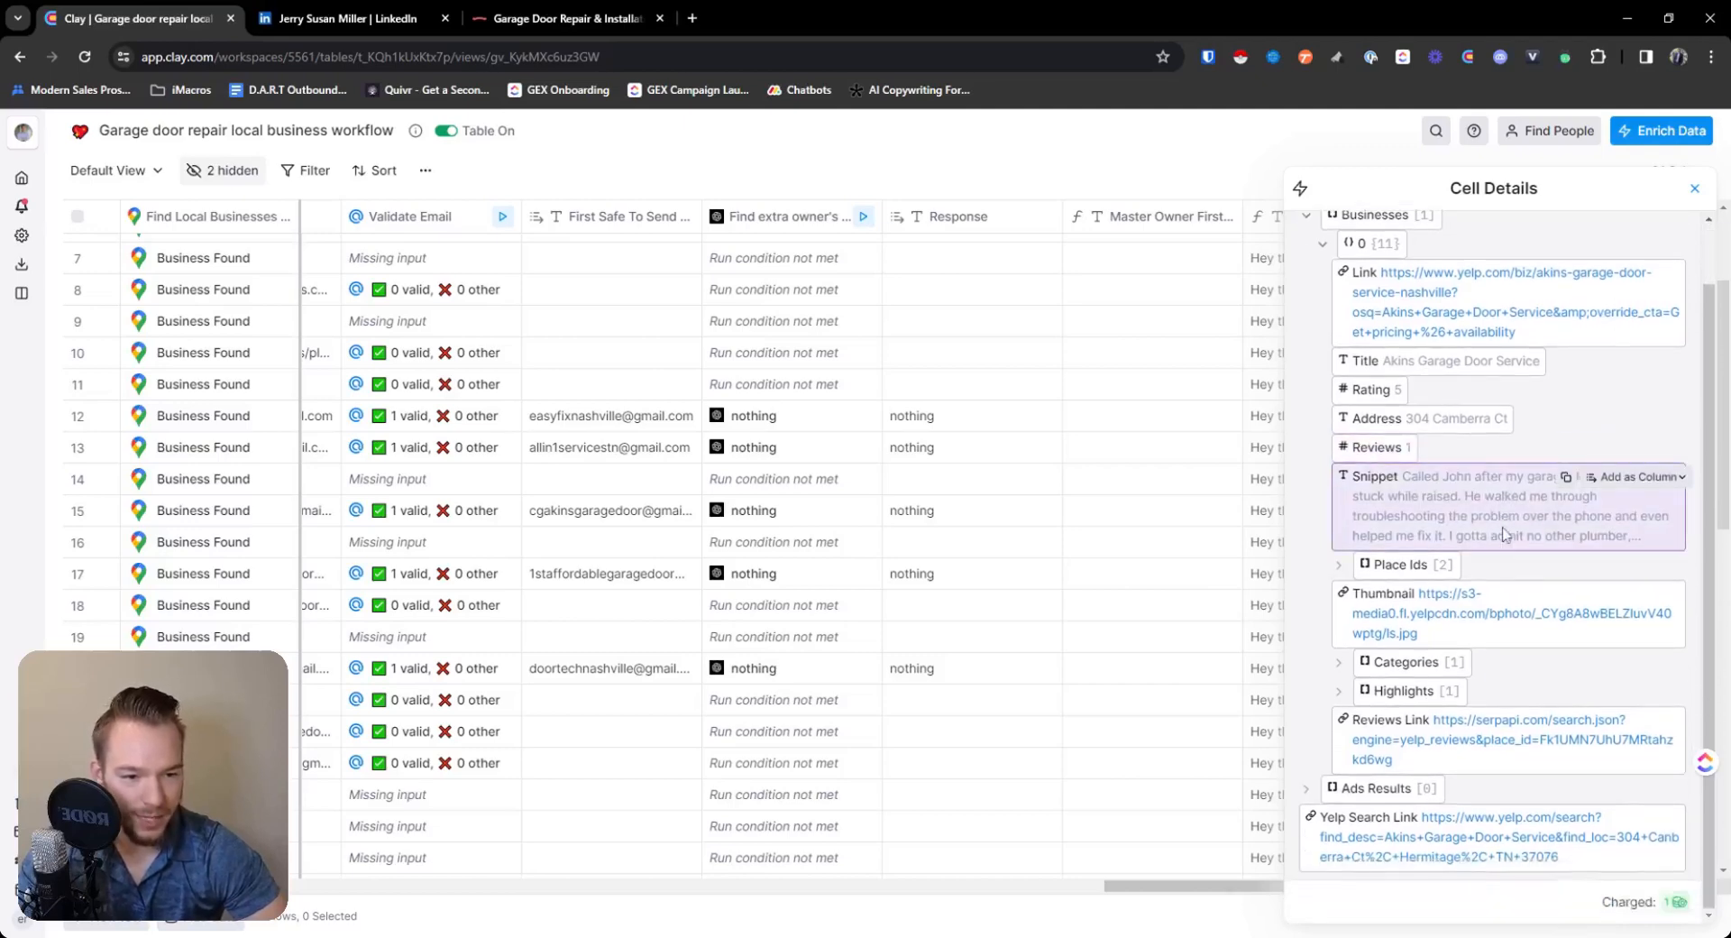
pyautogui.click(1396, 564)
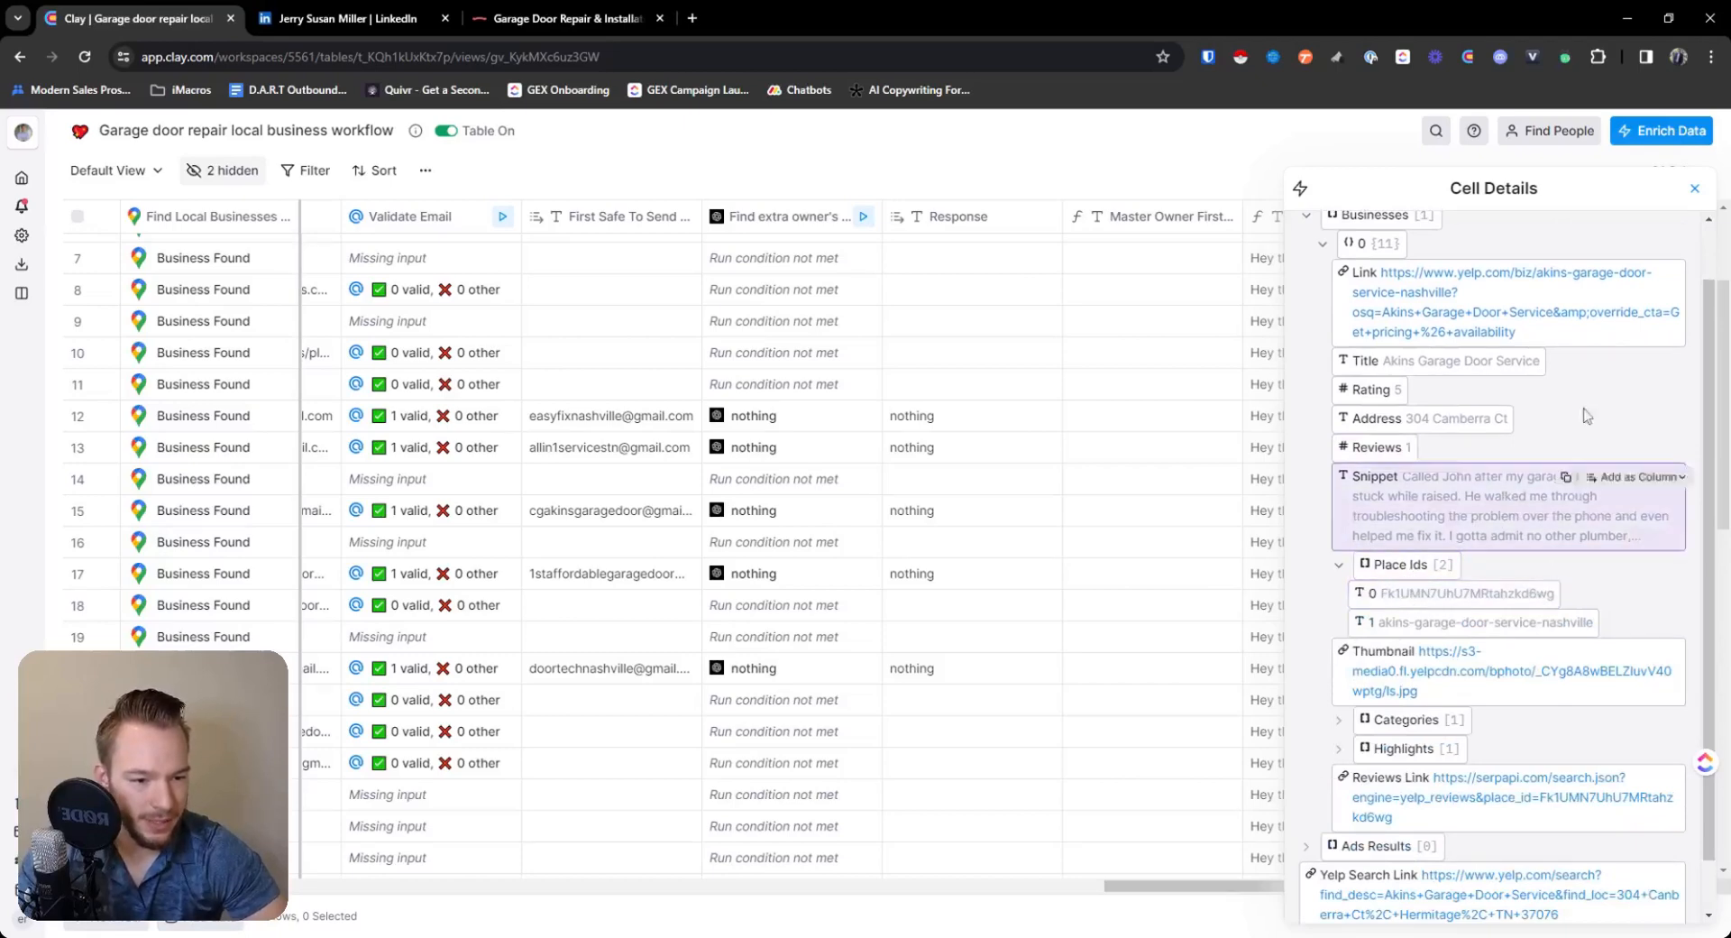
pyautogui.click(1695, 187)
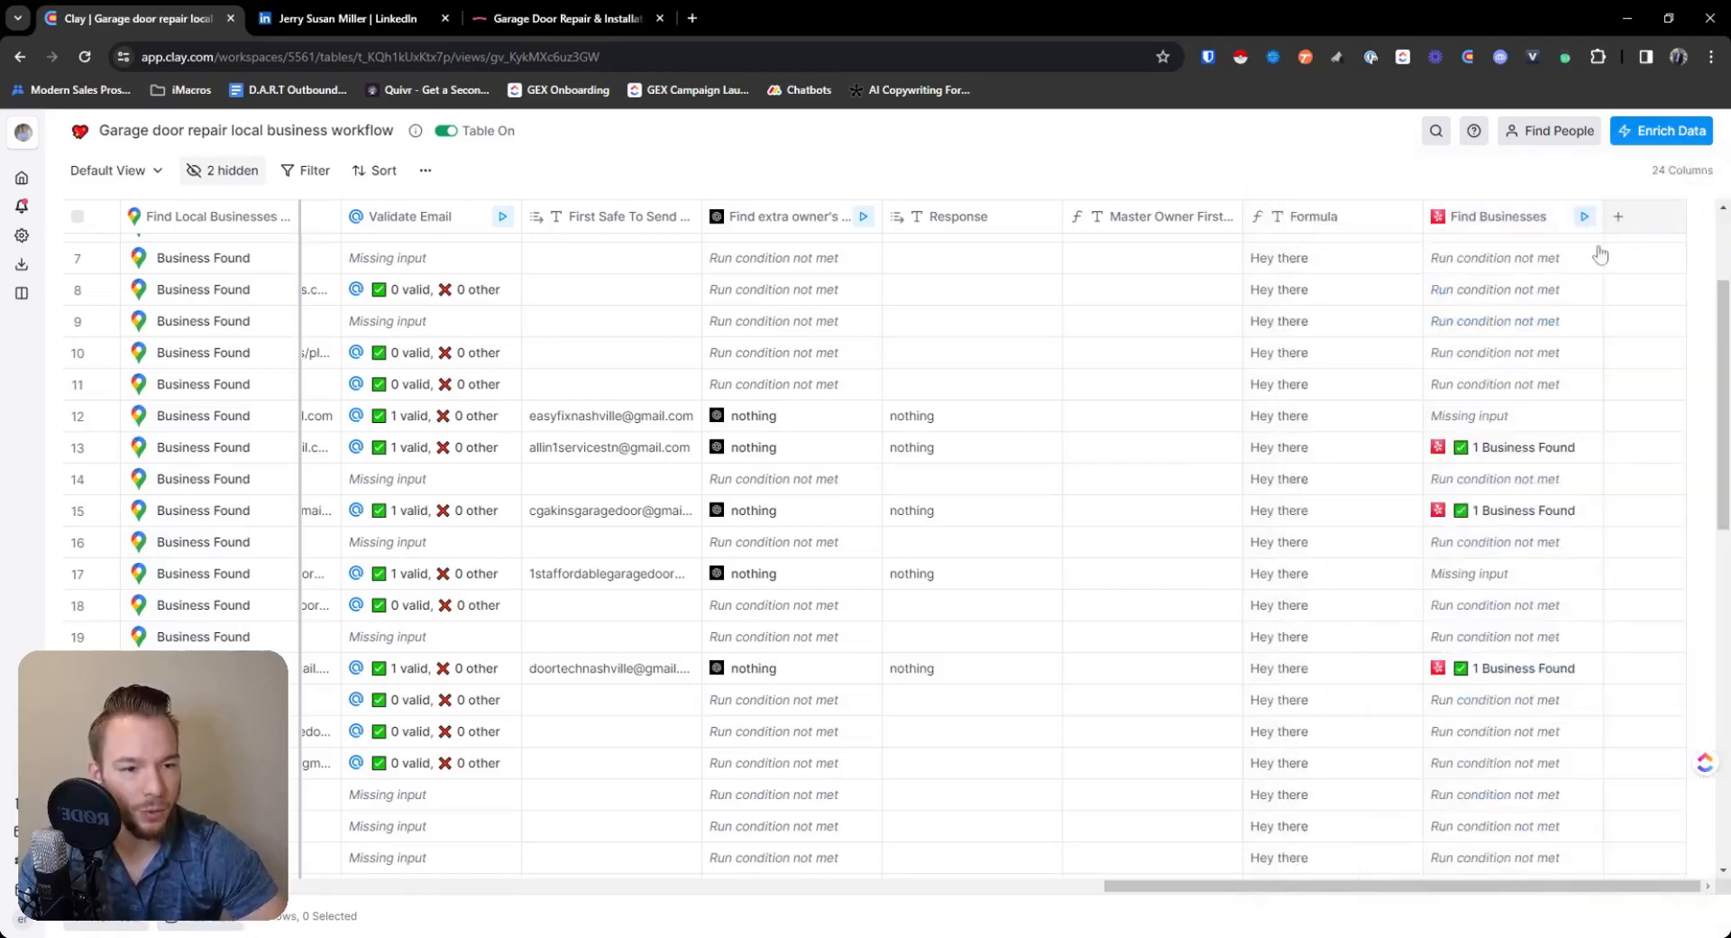
# Start adding an enrichment column after Find Businesses and search the enrichments for "yelp".
pyautogui.click(1618, 216)
pyautogui.click(1618, 275)
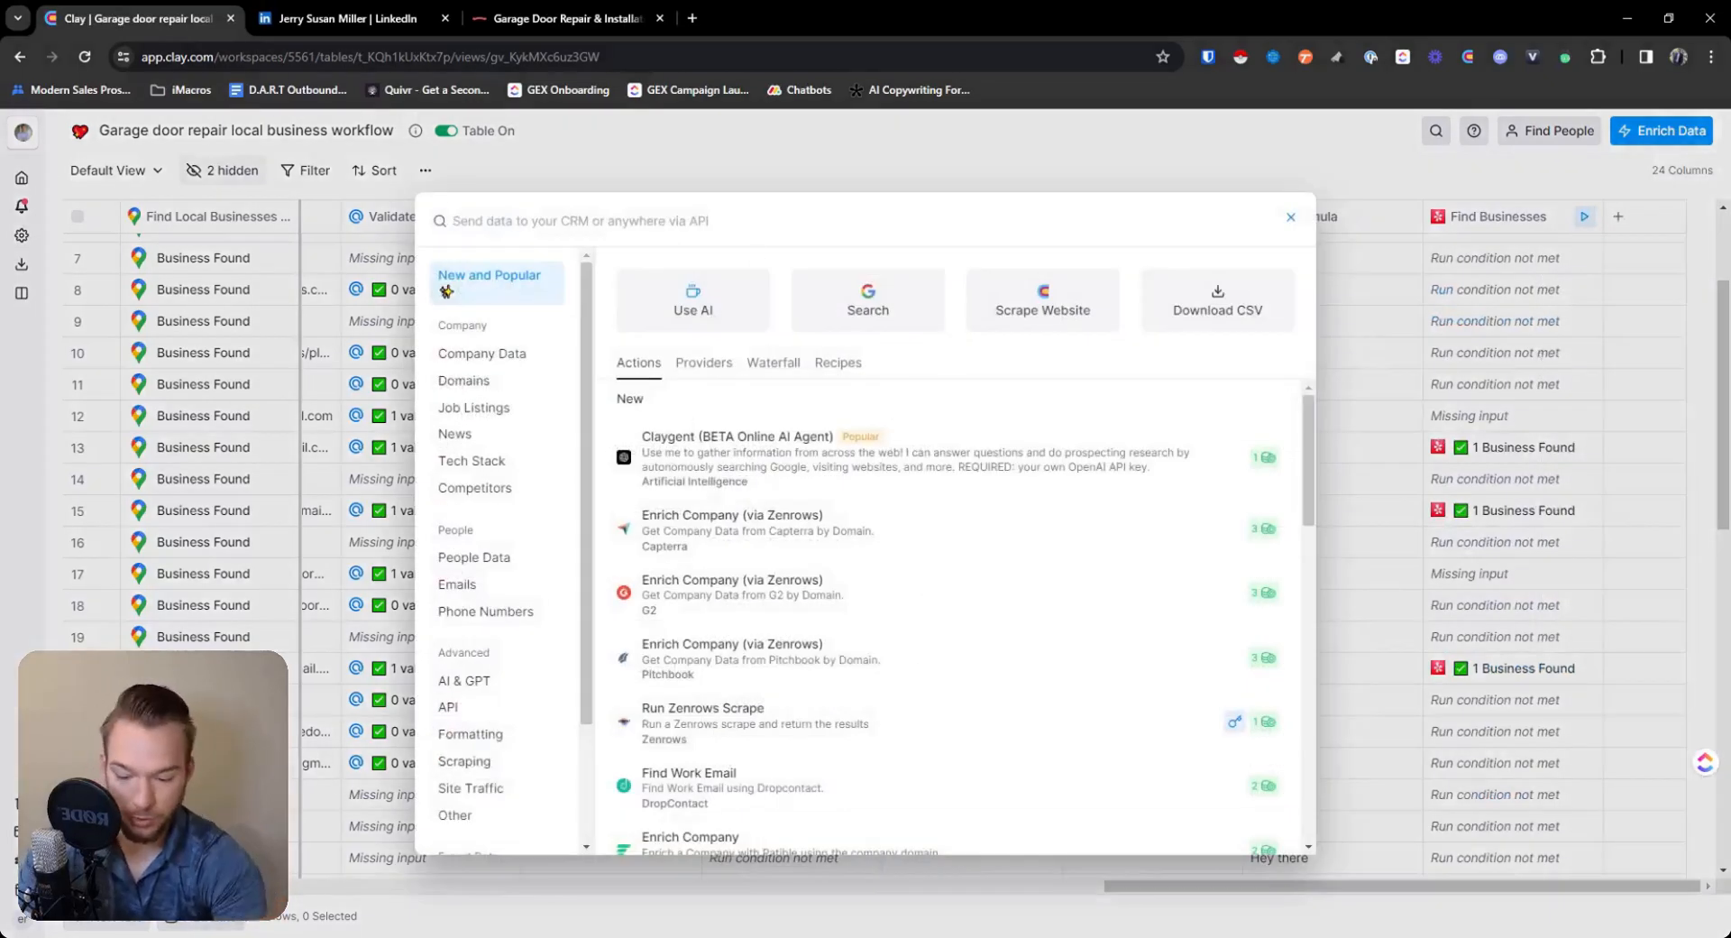
pyautogui.write('yelp')
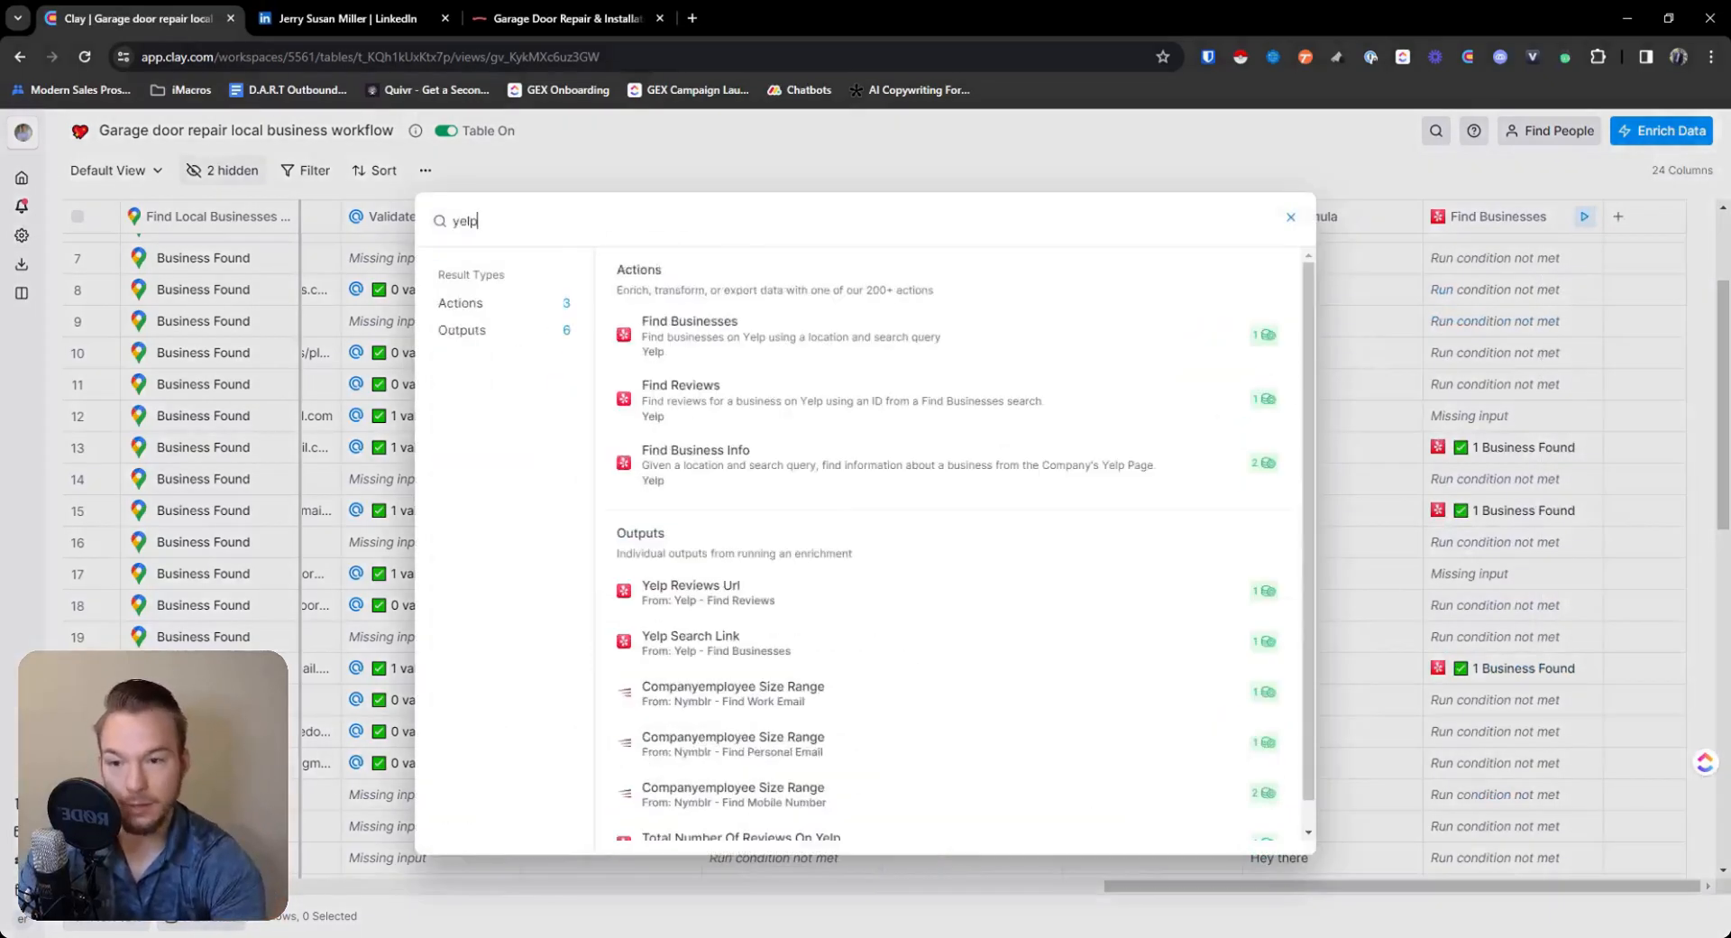
pyautogui.click(782, 453)
pyautogui.click(1407, 340)
pyautogui.write('/')
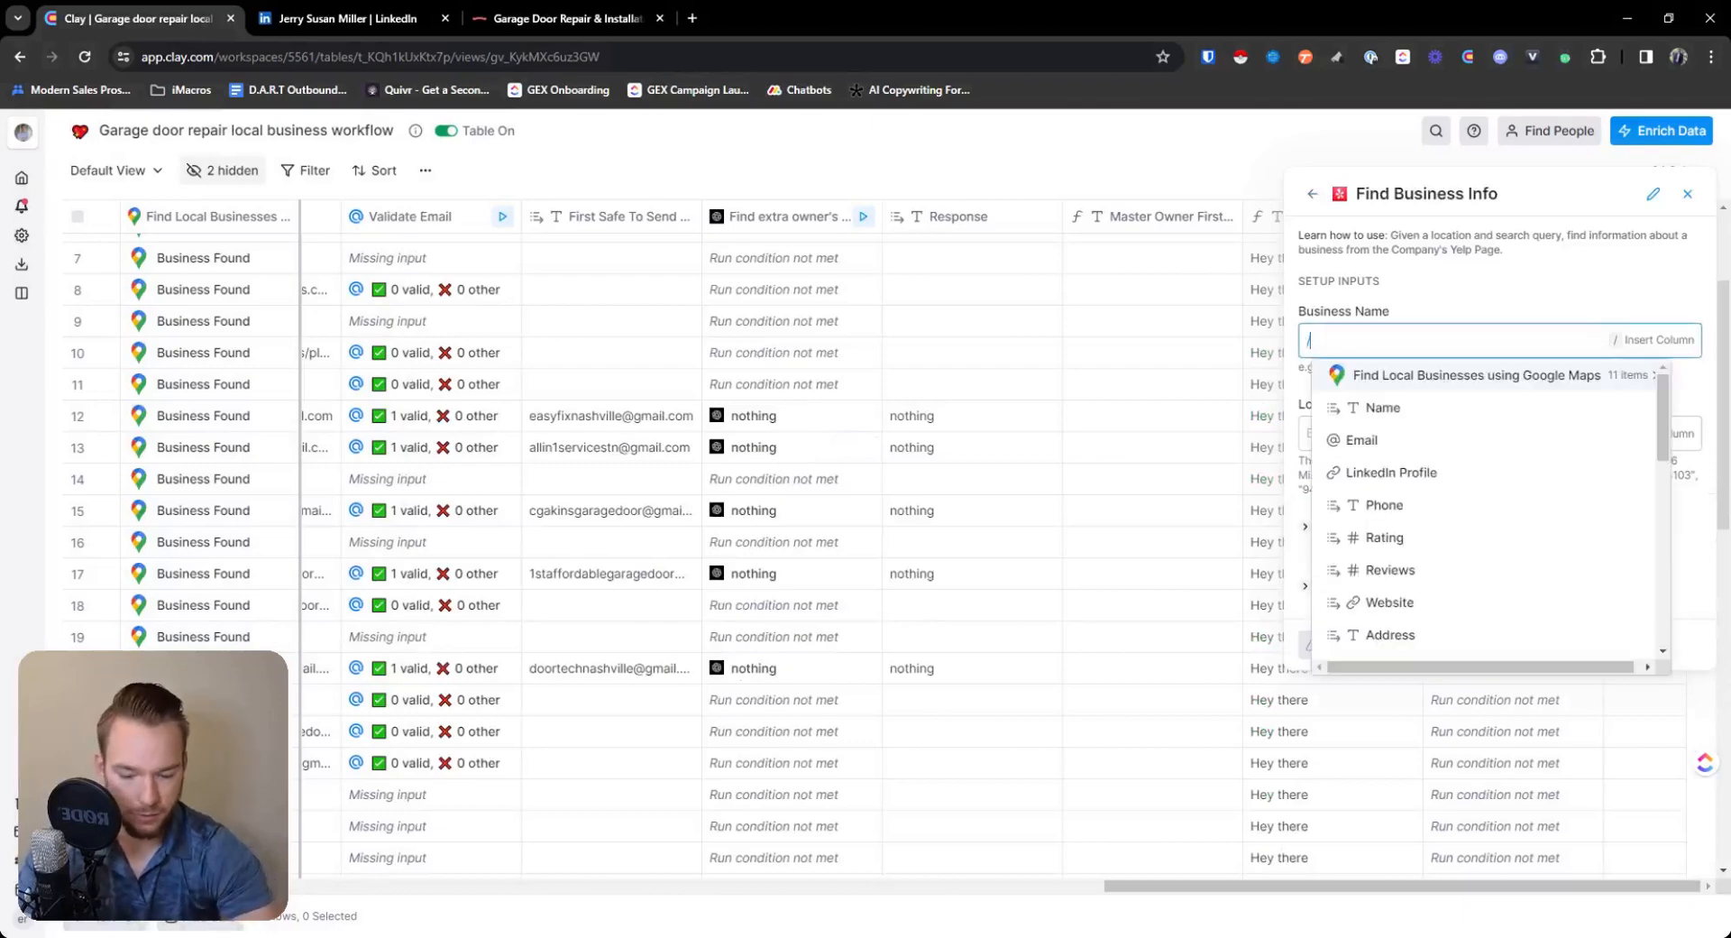
pyautogui.click(1382, 410)
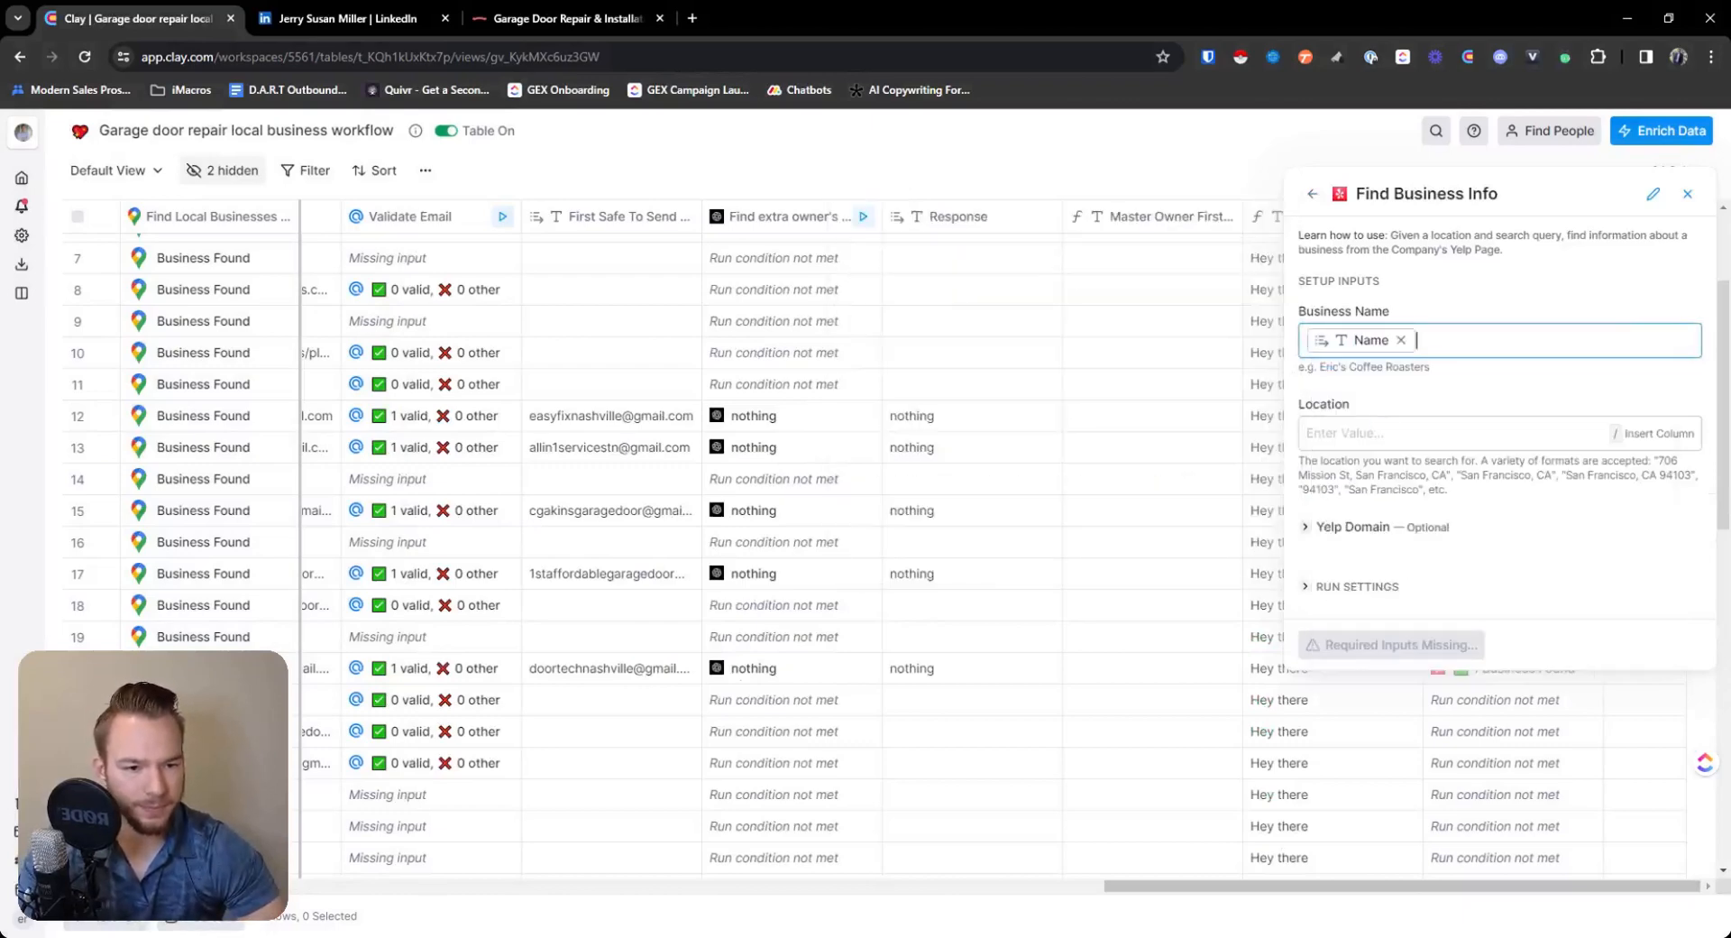
pyautogui.click(1314, 205)
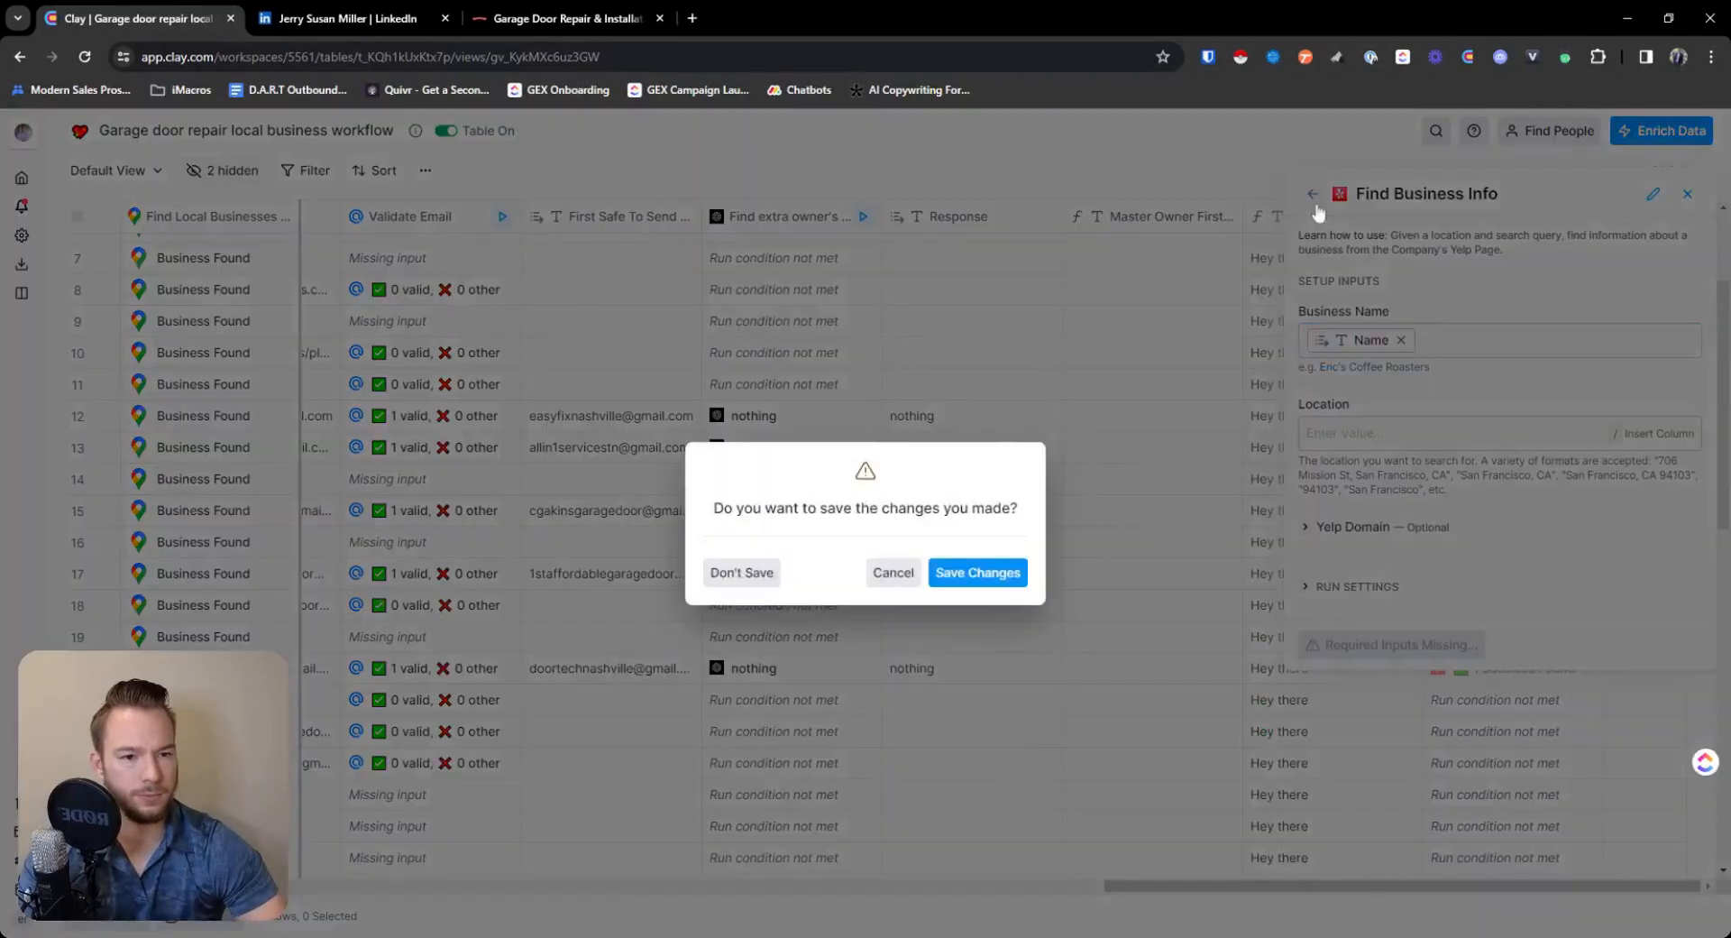
pyautogui.click(741, 574)
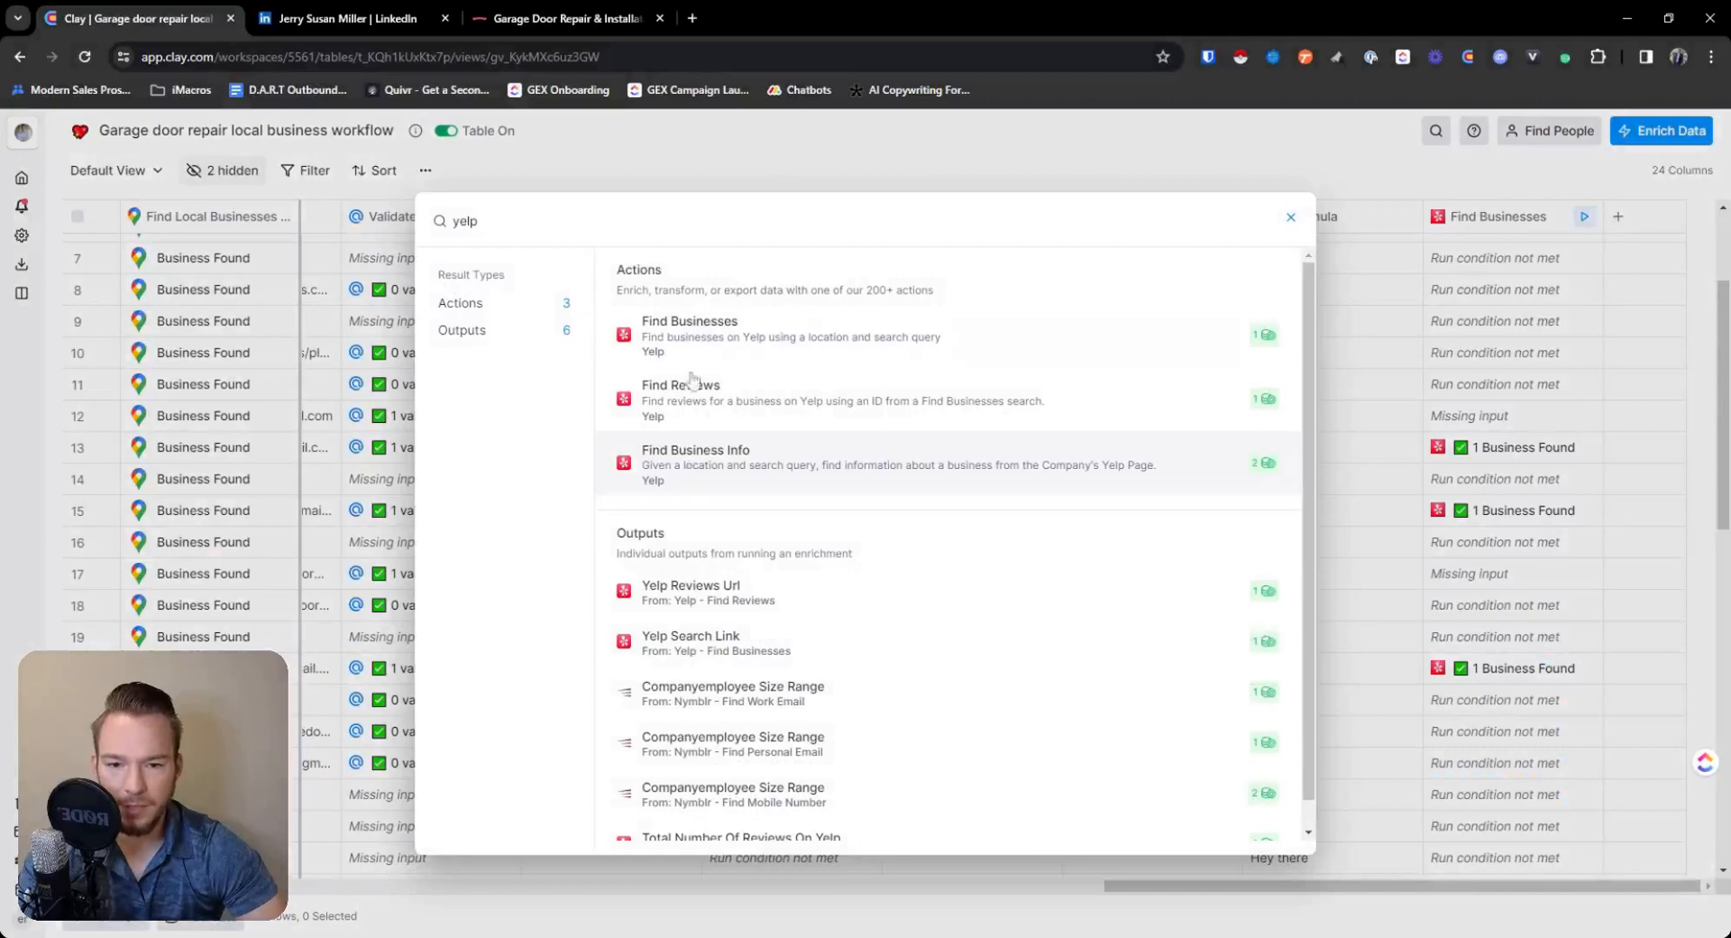
# Choose Yelp's Find Reviews enrichment and map its Place ID to place_ids item 0 of the first business in Find Businesses.
pyautogui.click(705, 415)
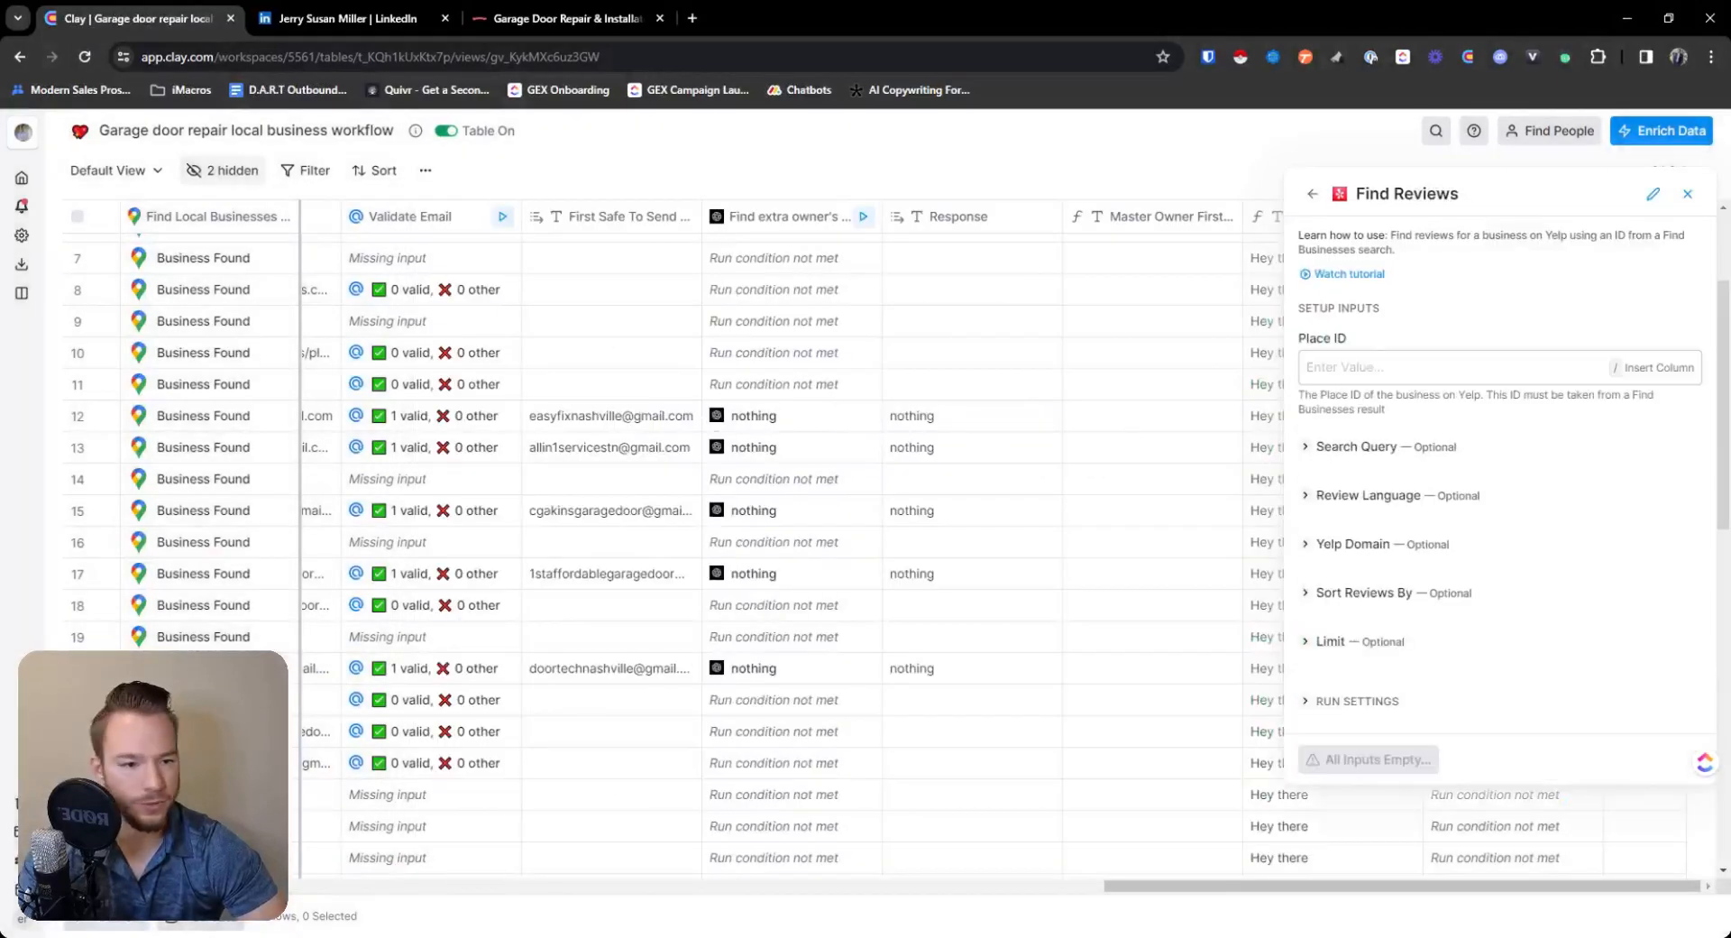
pyautogui.click(1407, 367)
pyautogui.write('/')
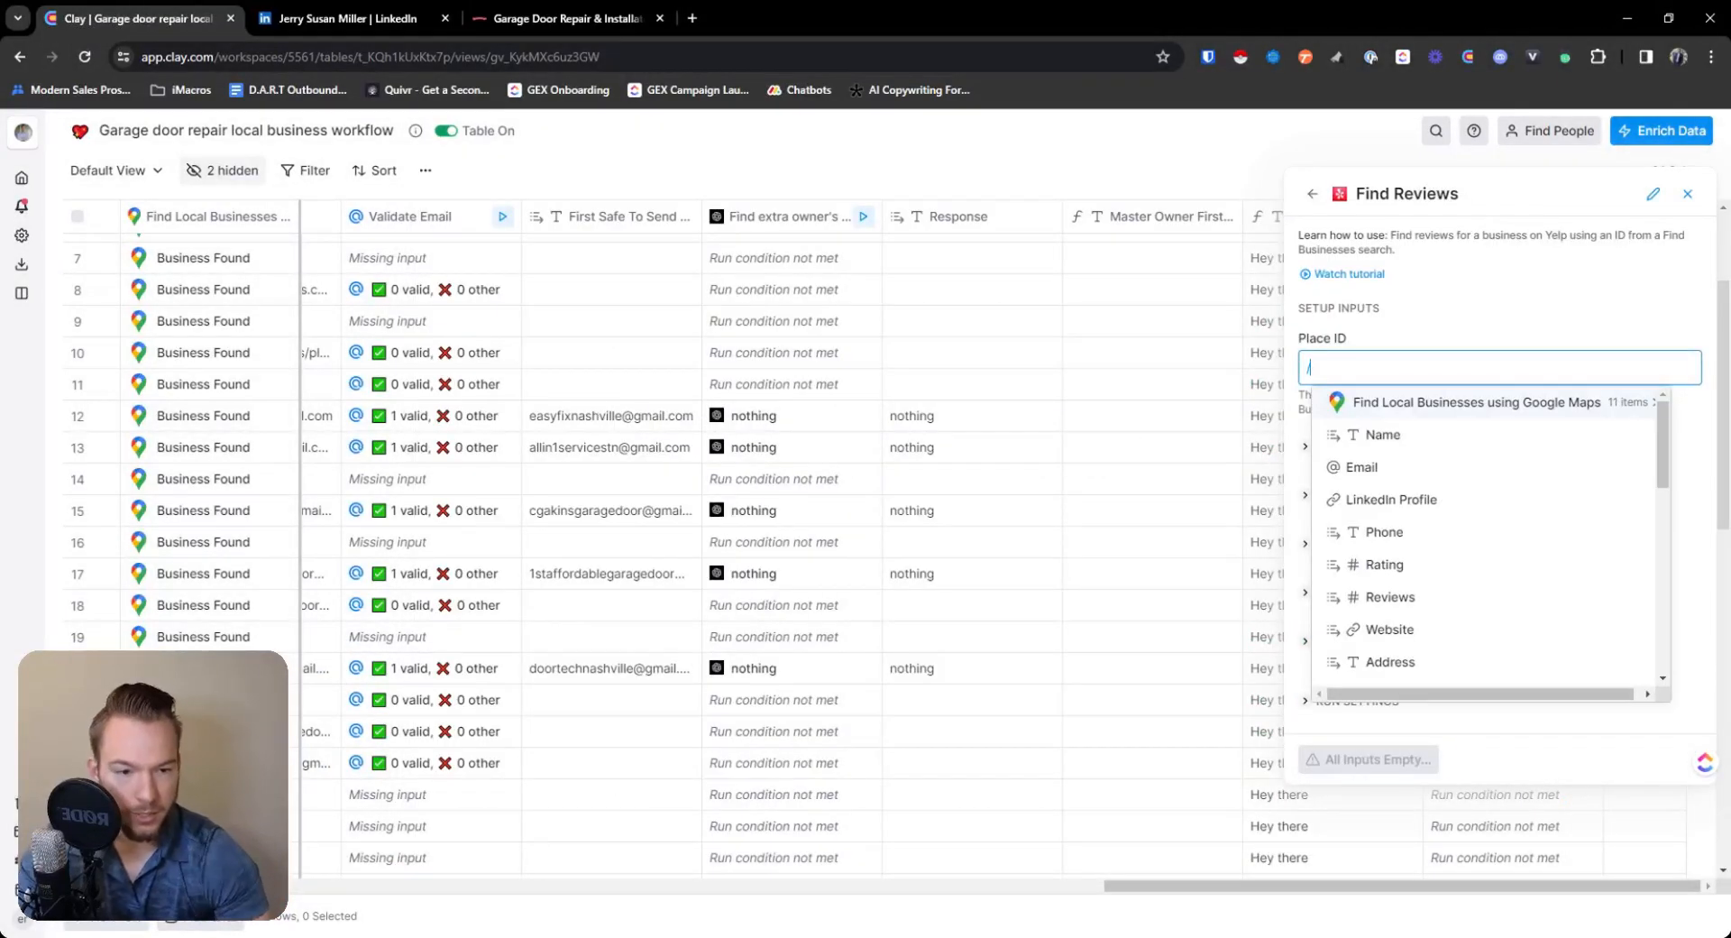
pyautogui.scroll(-5, 1398, 579)
pyautogui.click(1395, 685)
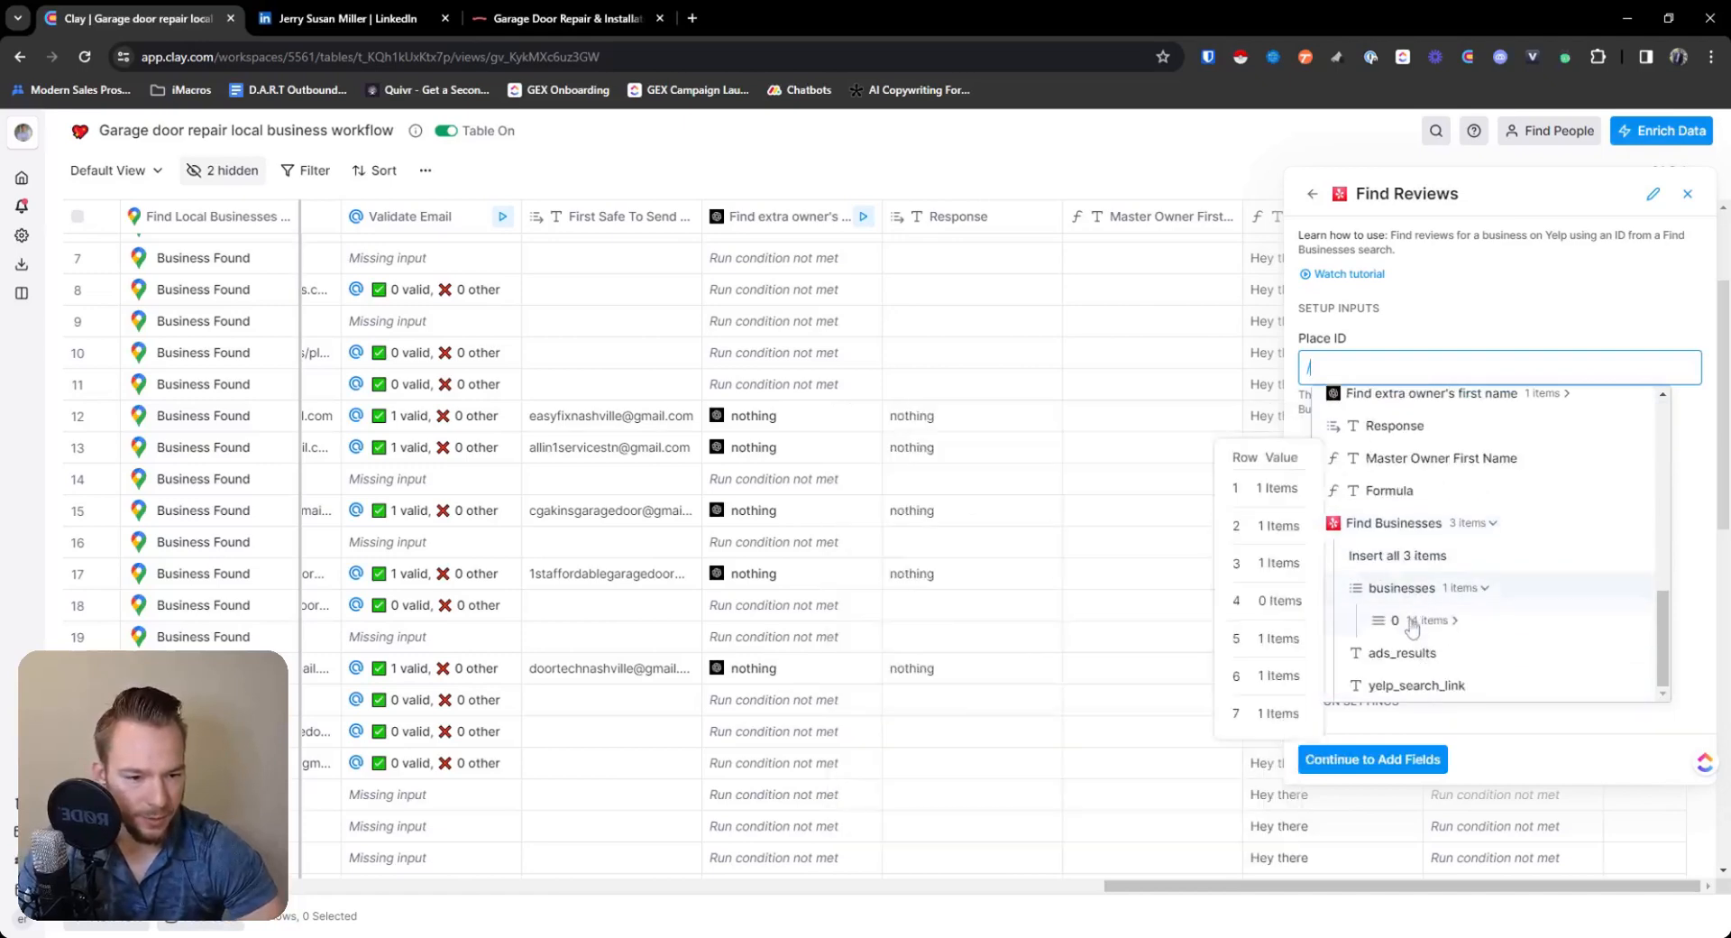
pyautogui.click(1403, 621)
pyautogui.scroll(-3, 1444, 595)
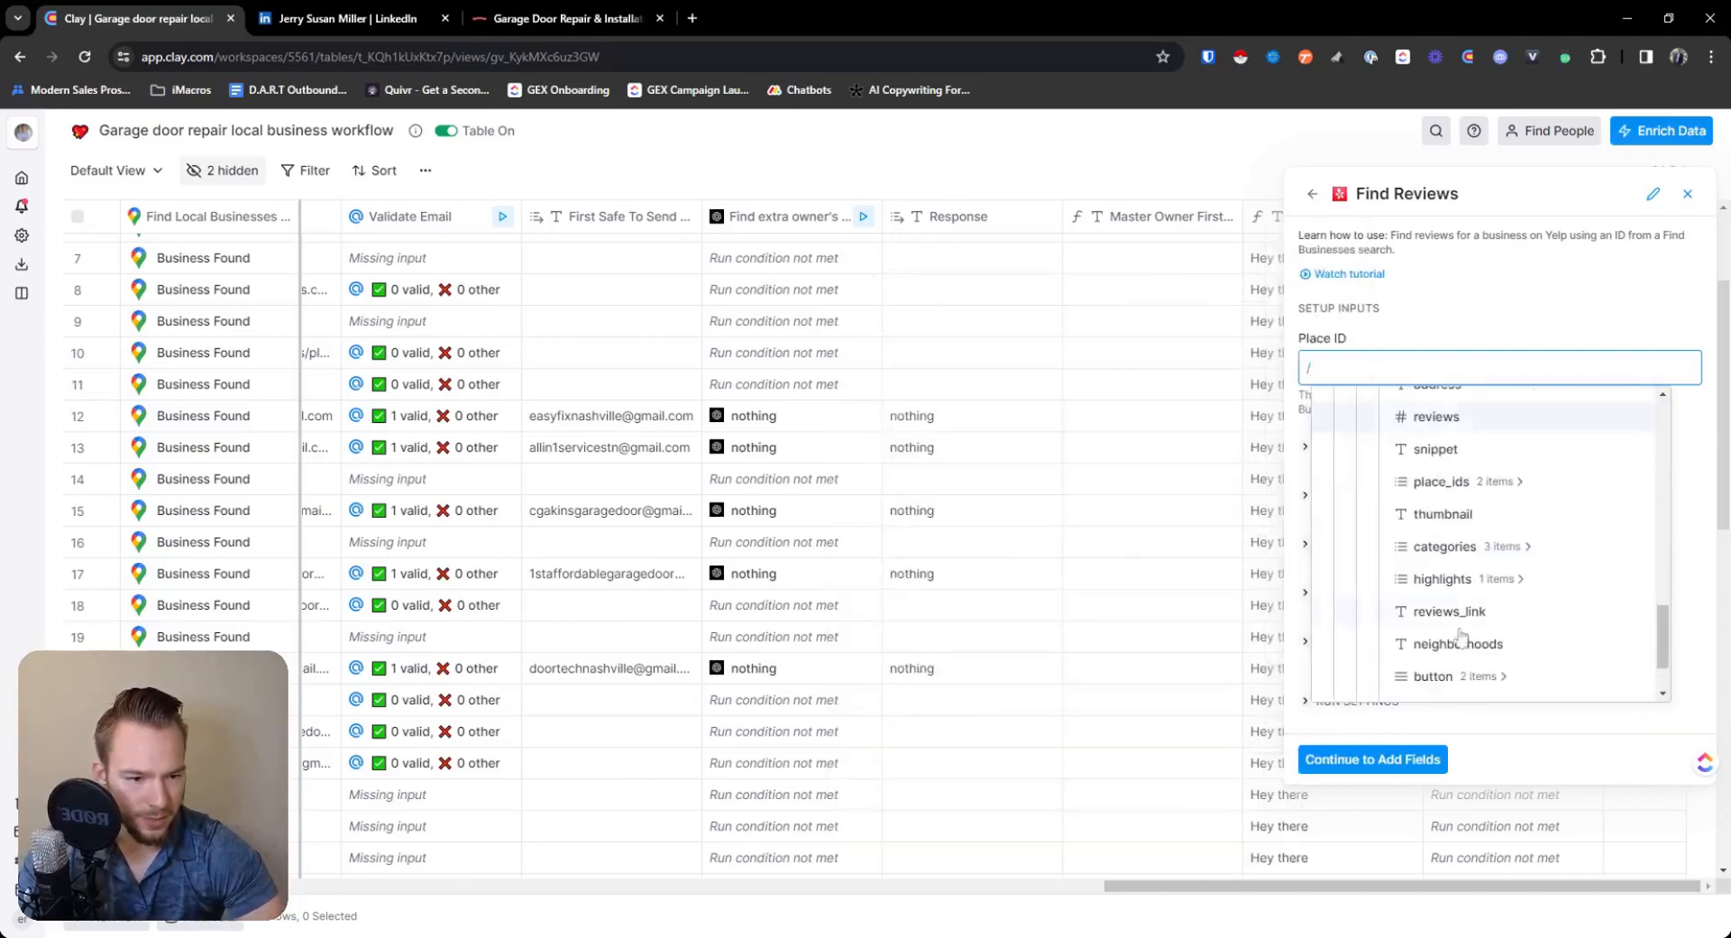
pyautogui.click(1440, 441)
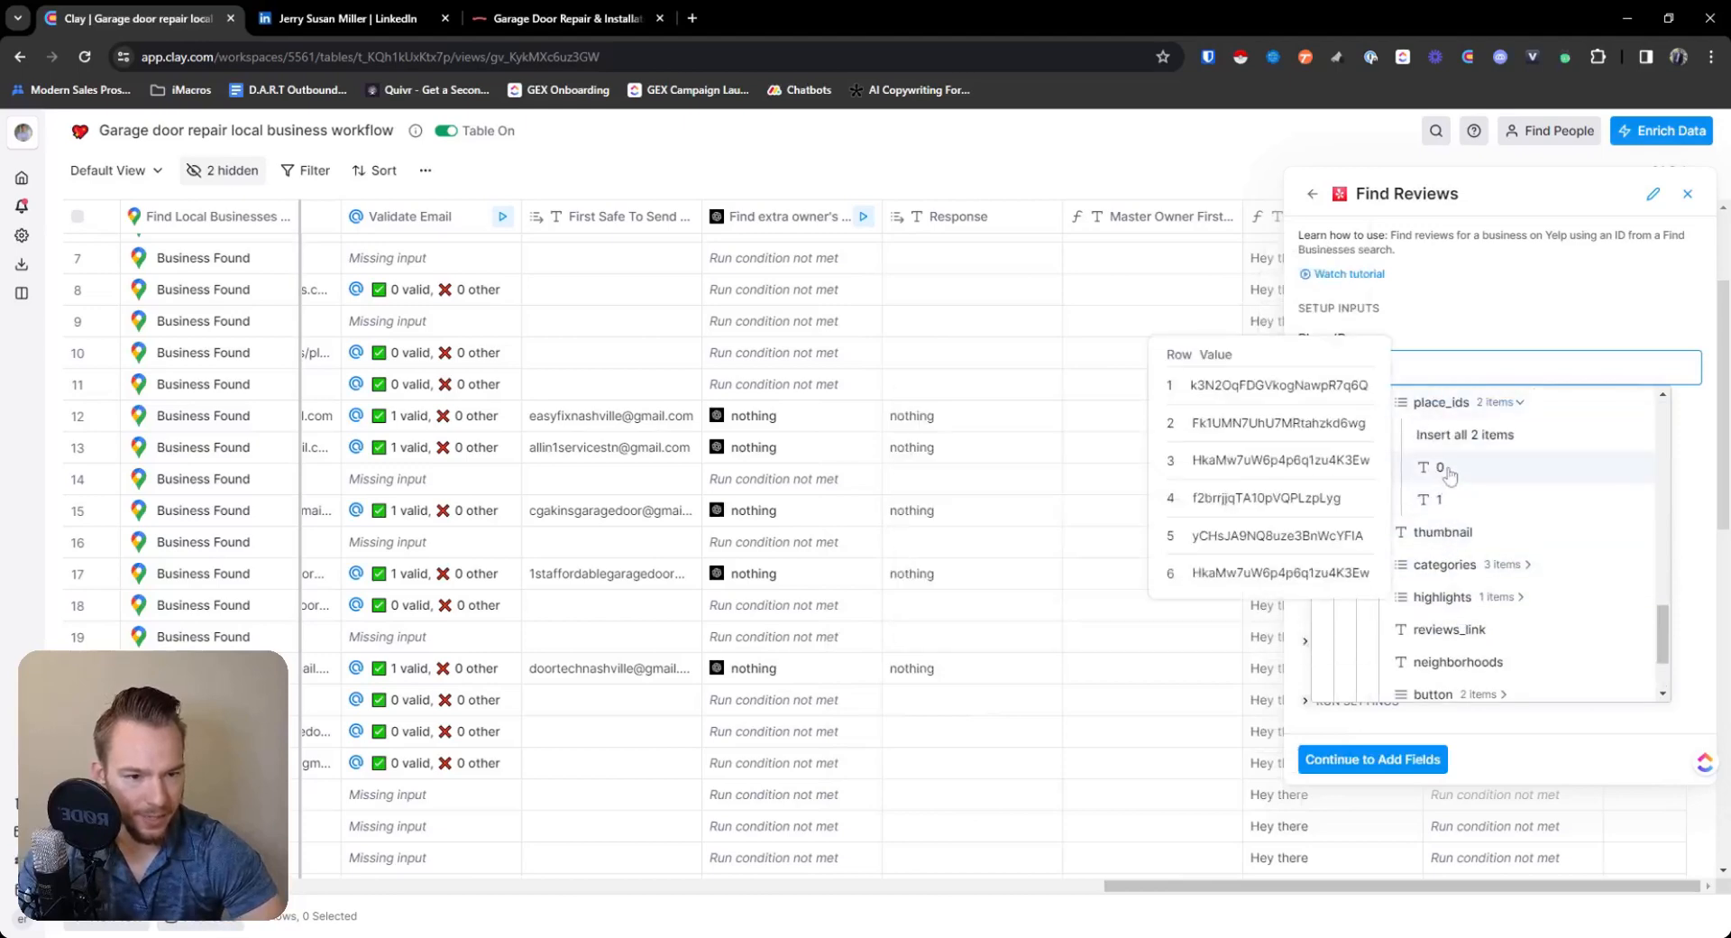
pyautogui.click(1450, 473)
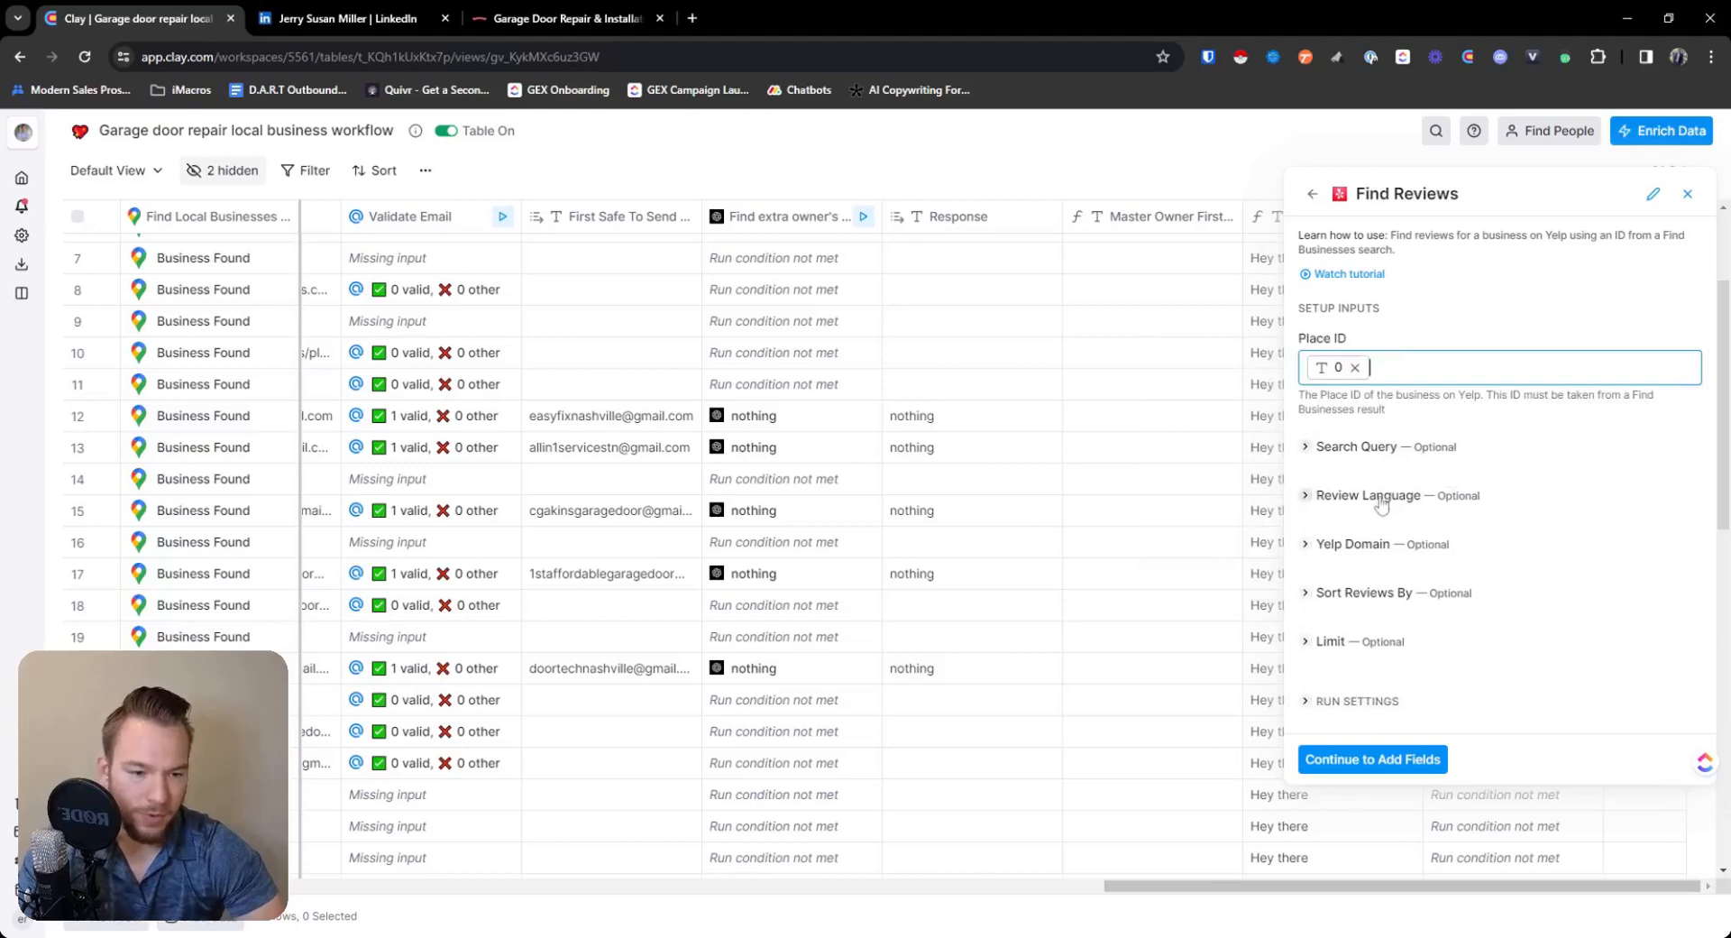
# Sort the reviews by Highest Rated, then save Find Reviews without extra data columns and run the first 10 rows.
pyautogui.click(1369, 595)
pyautogui.click(1369, 628)
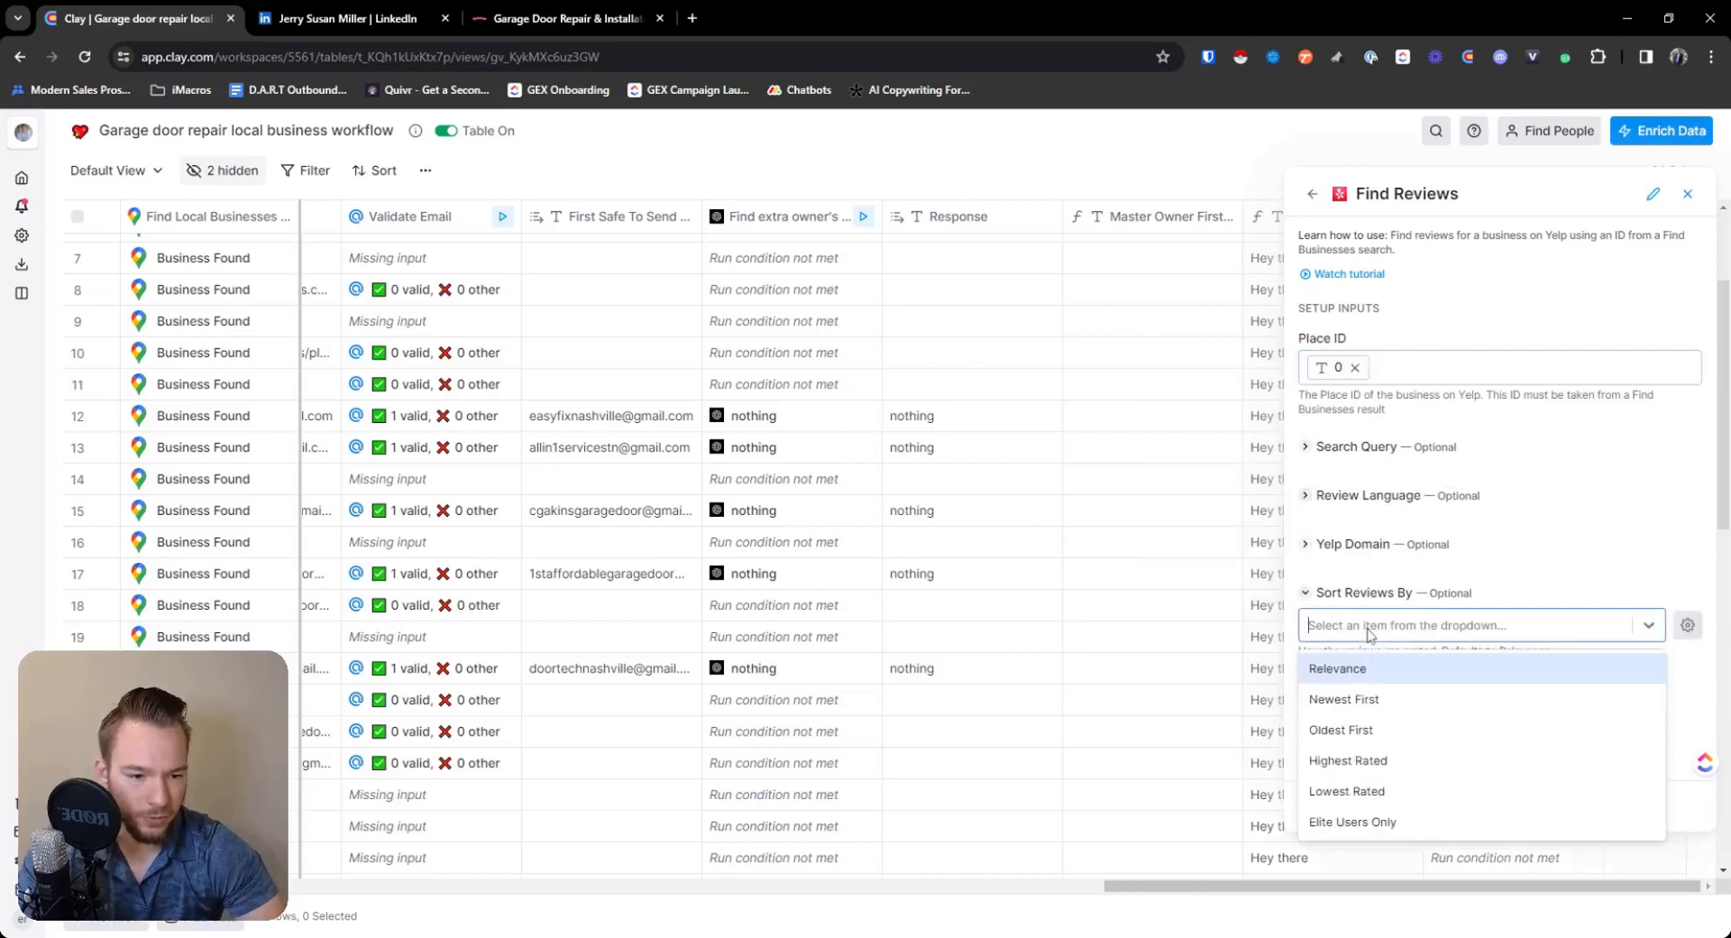
pyautogui.click(1368, 761)
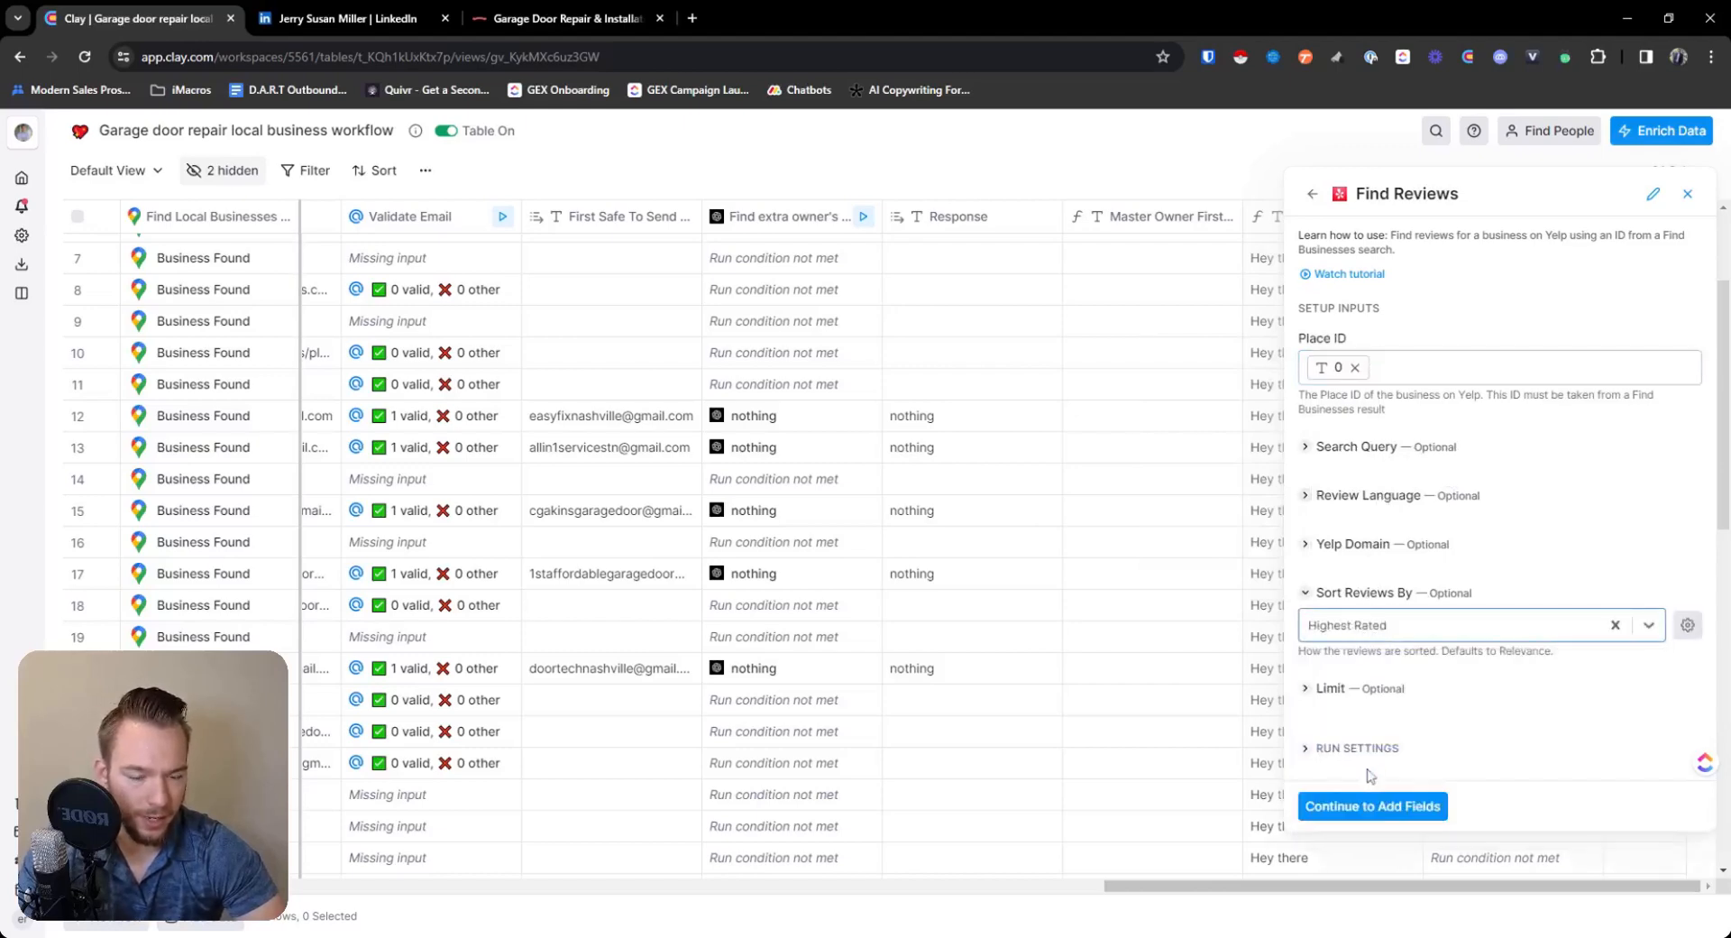
pyautogui.click(1336, 699)
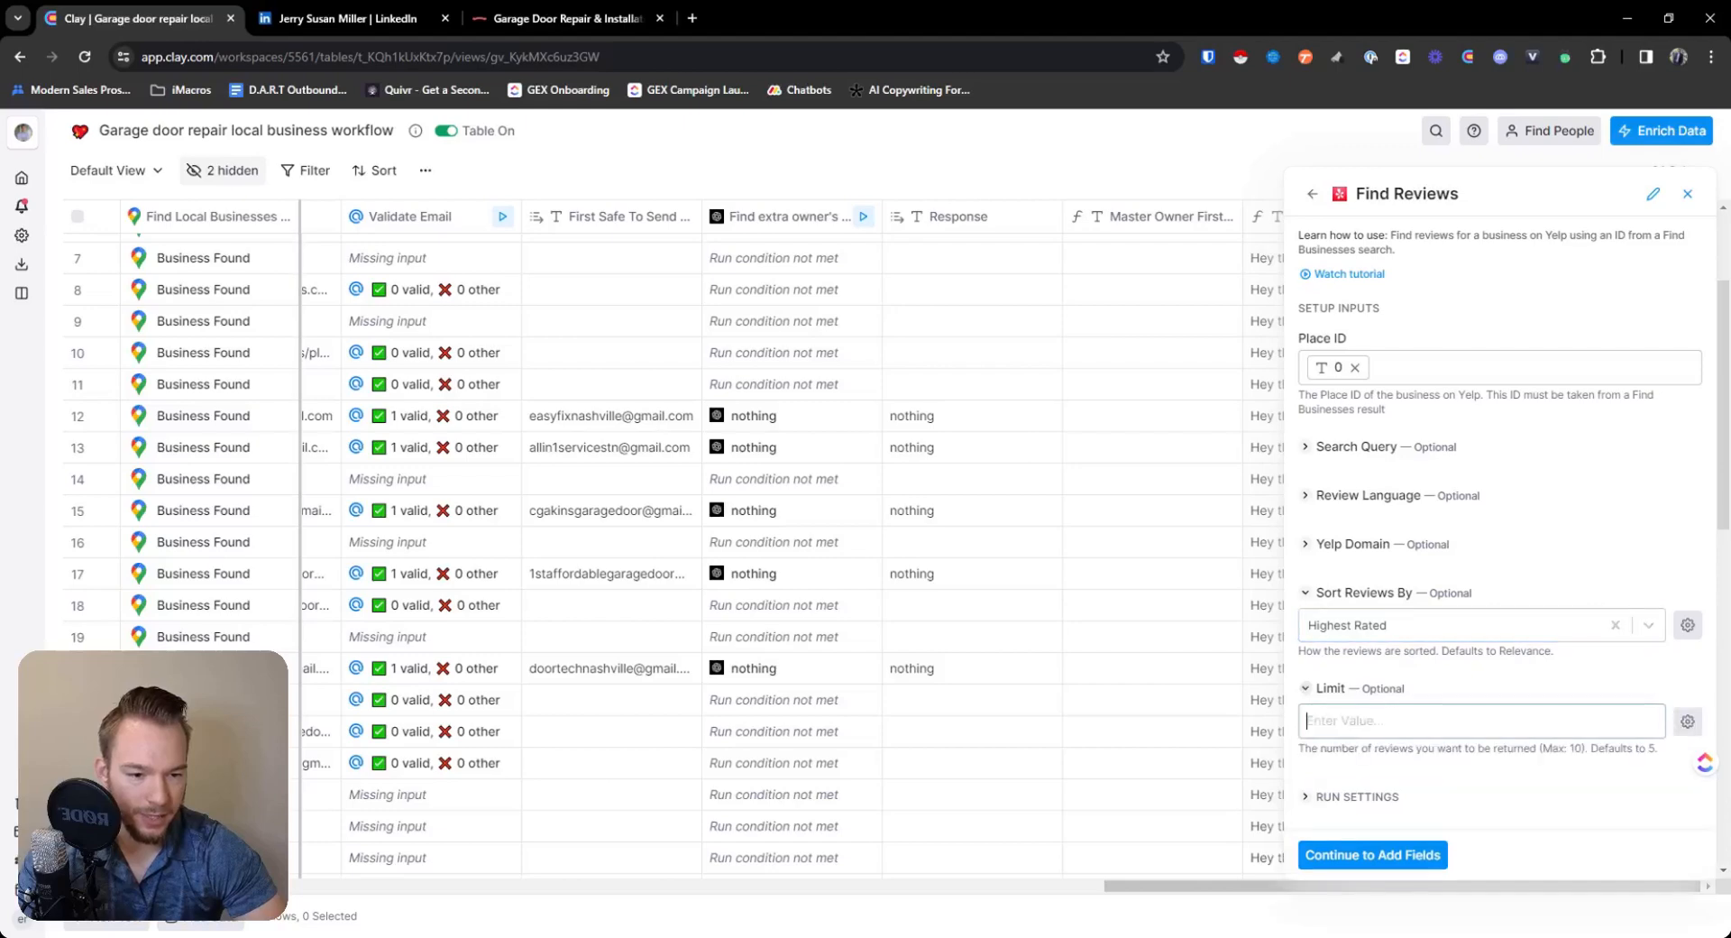
pyautogui.click(1372, 857)
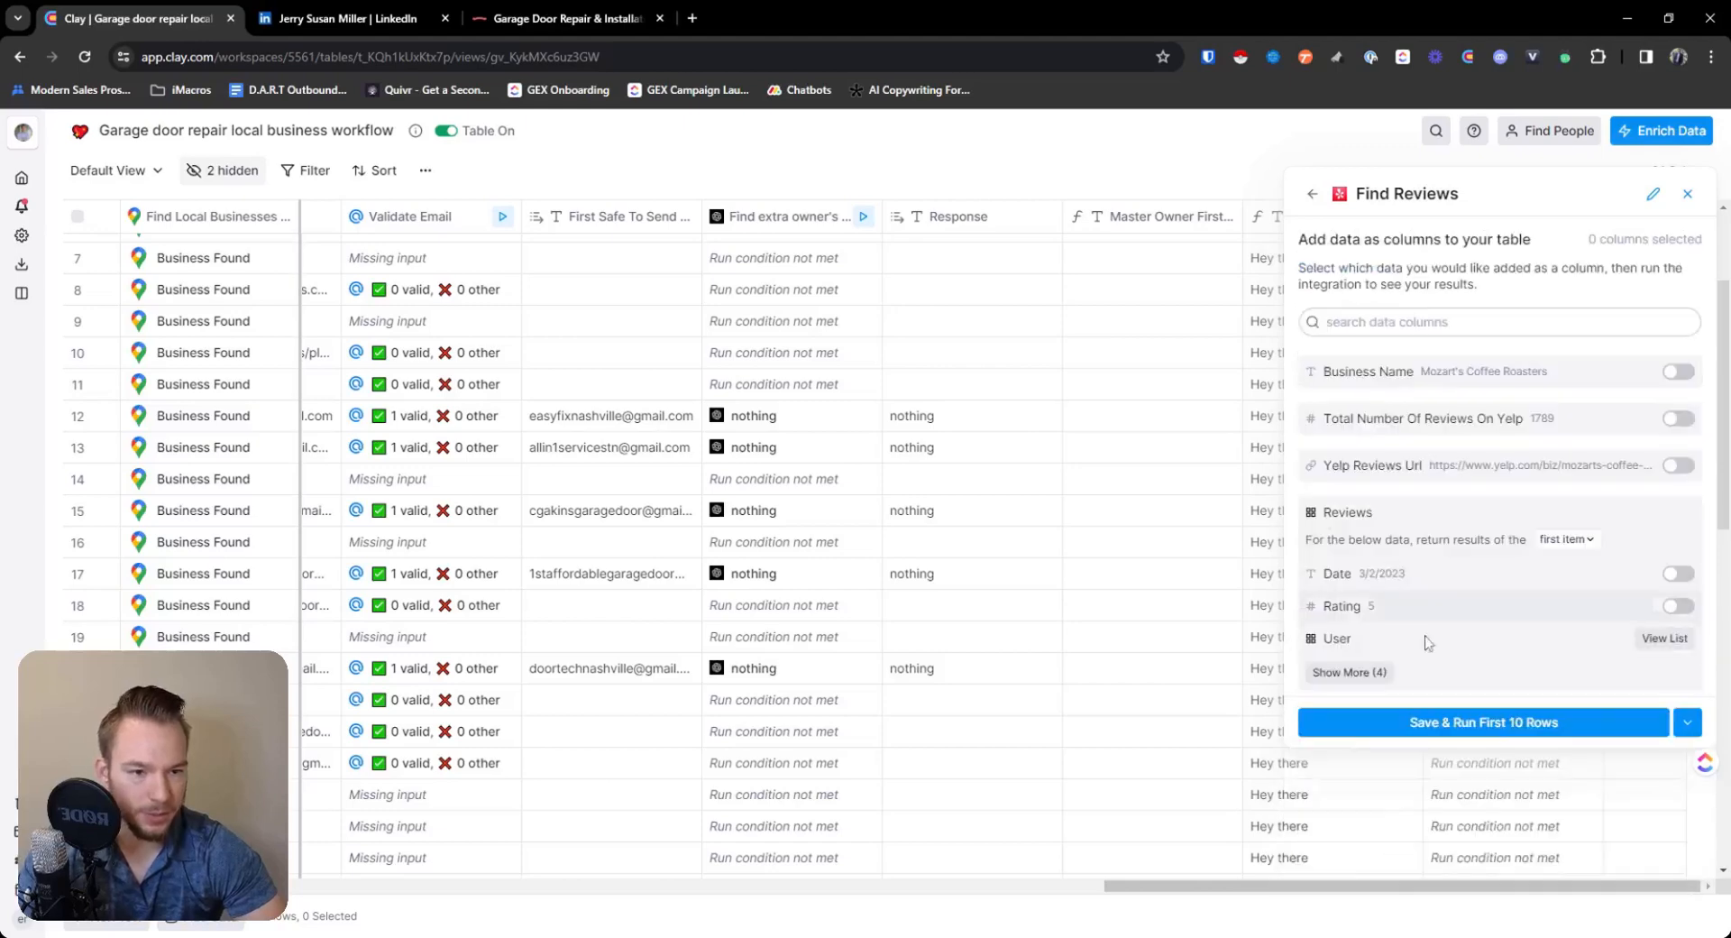
pyautogui.click(1458, 726)
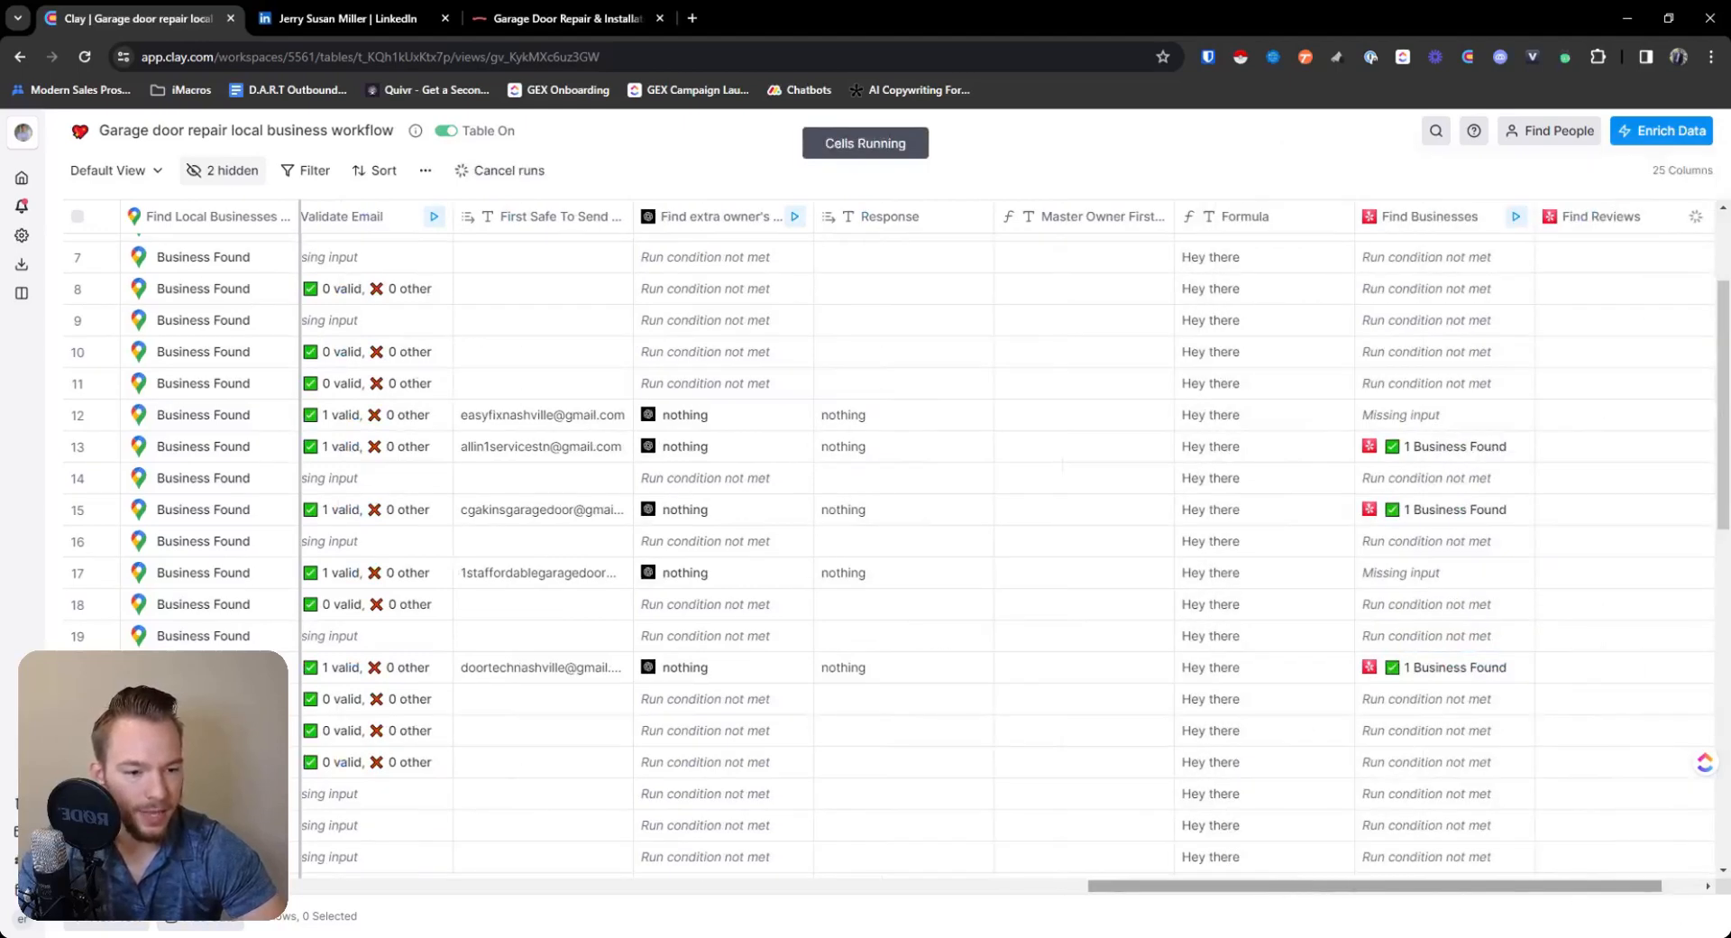
# Run the Find Reviews enrichment individually for rows 13 and 15.
pyautogui.moveTo(1555, 886); pyautogui.dragTo(1594, 888)
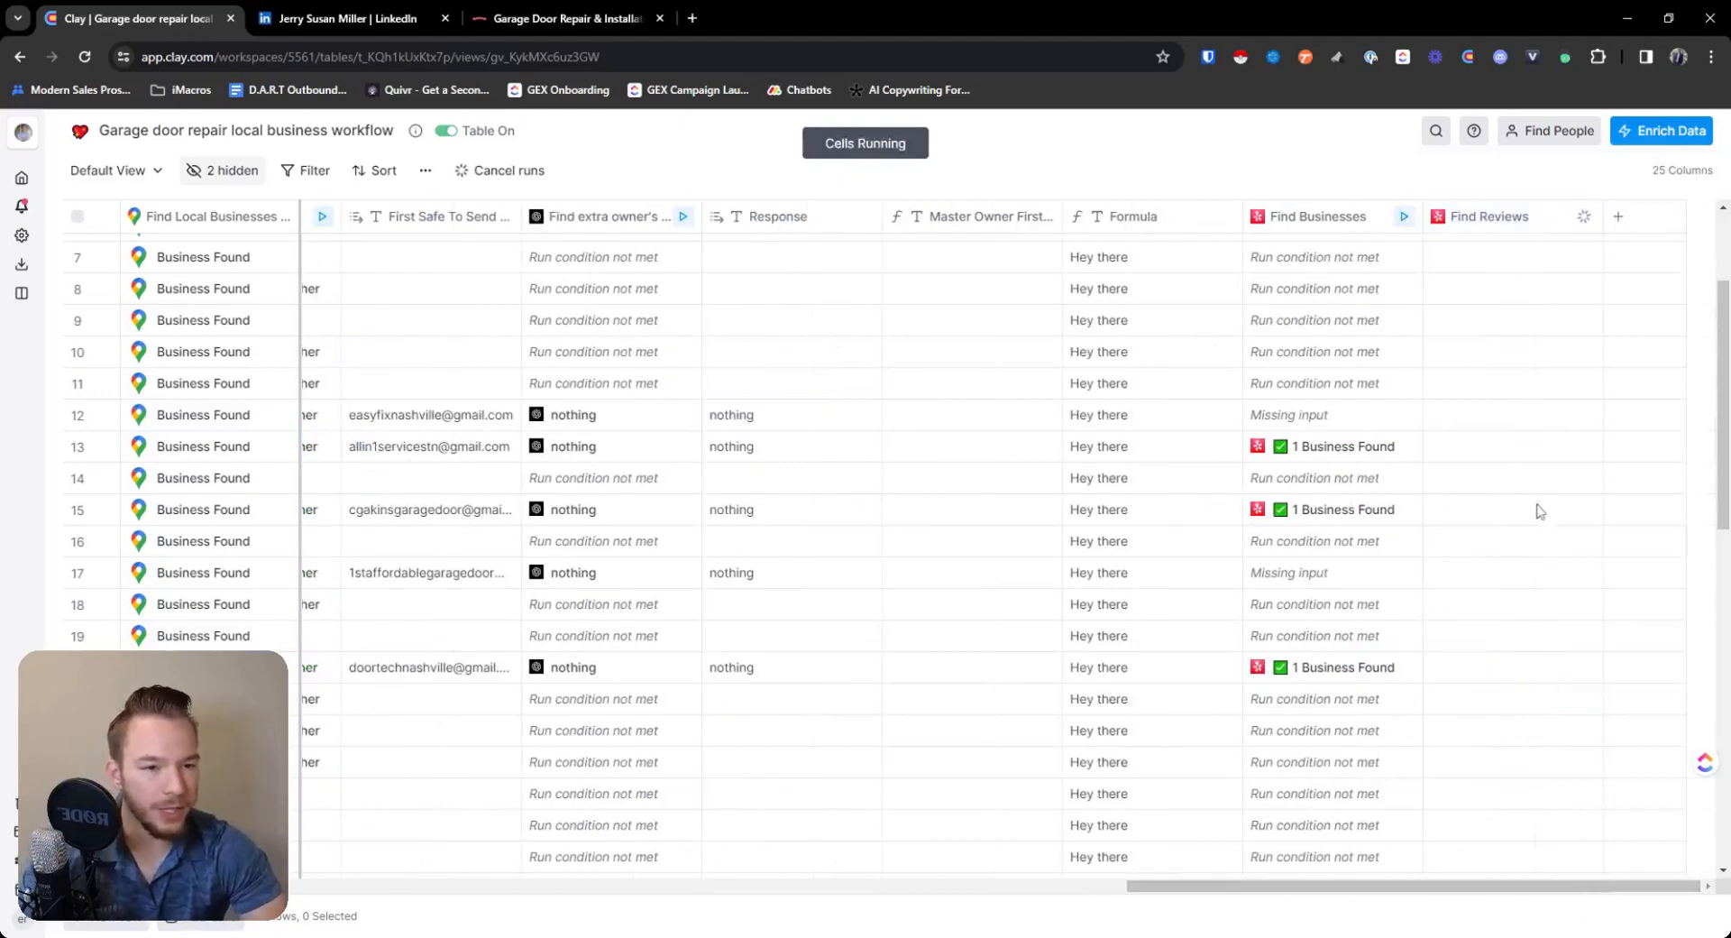
pyautogui.scroll(3, 1534, 505)
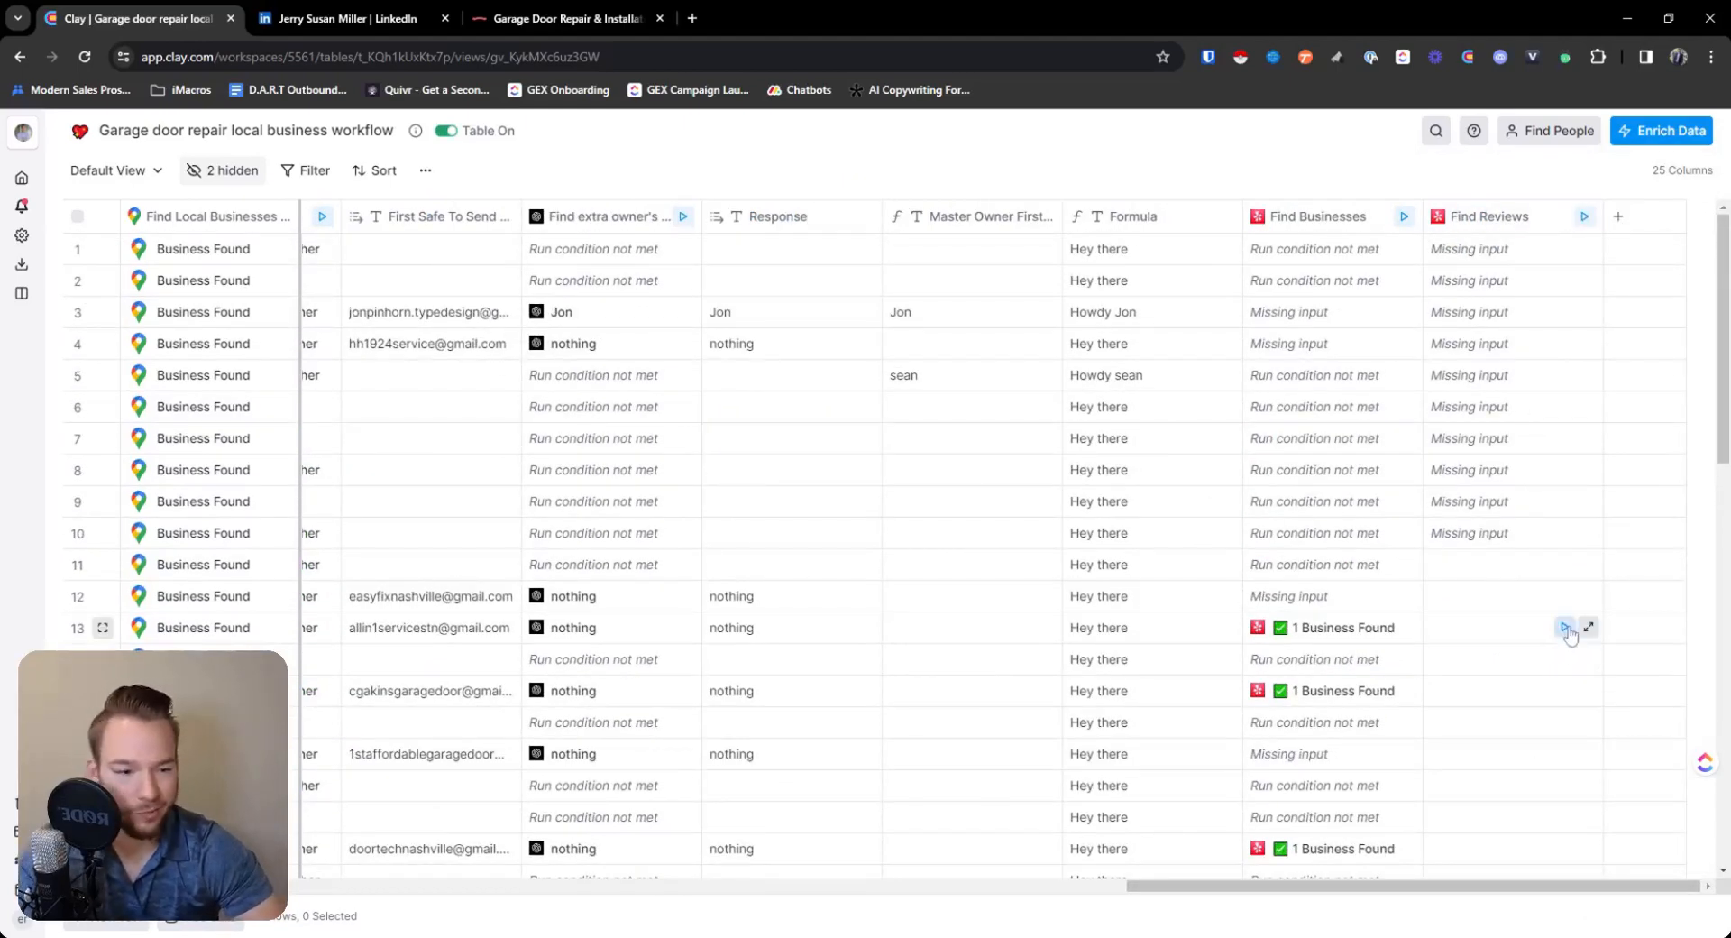
pyautogui.click(1567, 627)
pyautogui.click(1569, 692)
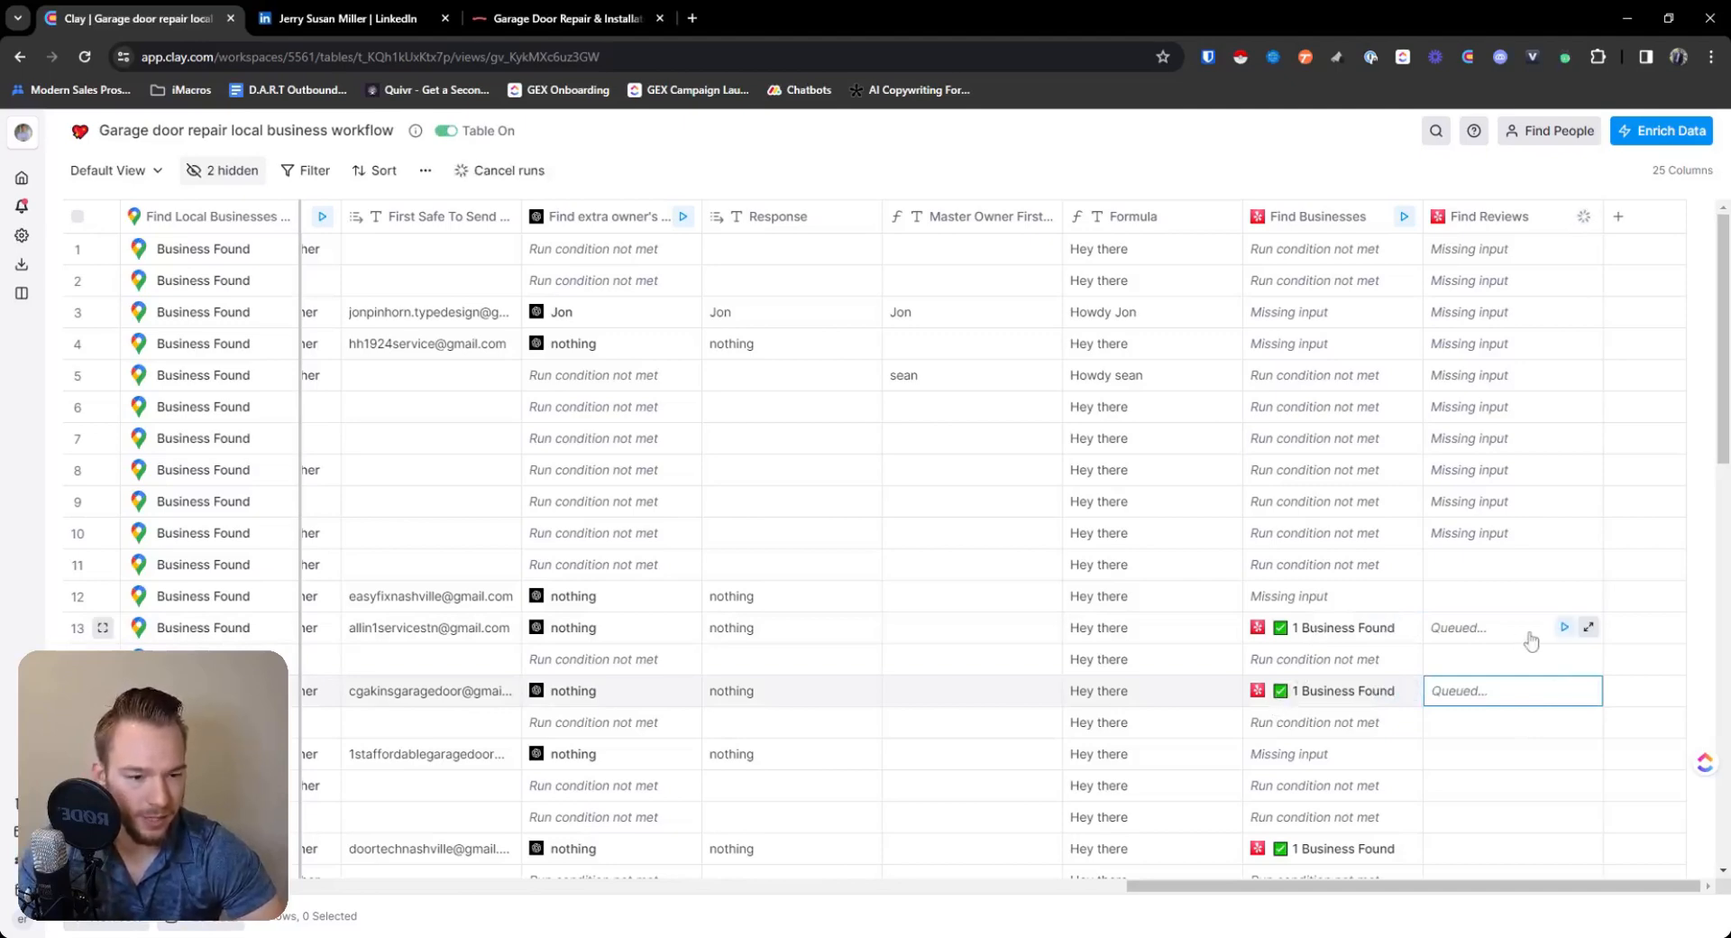
# Examine row 15's Find Reviews details, including the first review's user and comment text, and close them.
pyautogui.click(1588, 691)
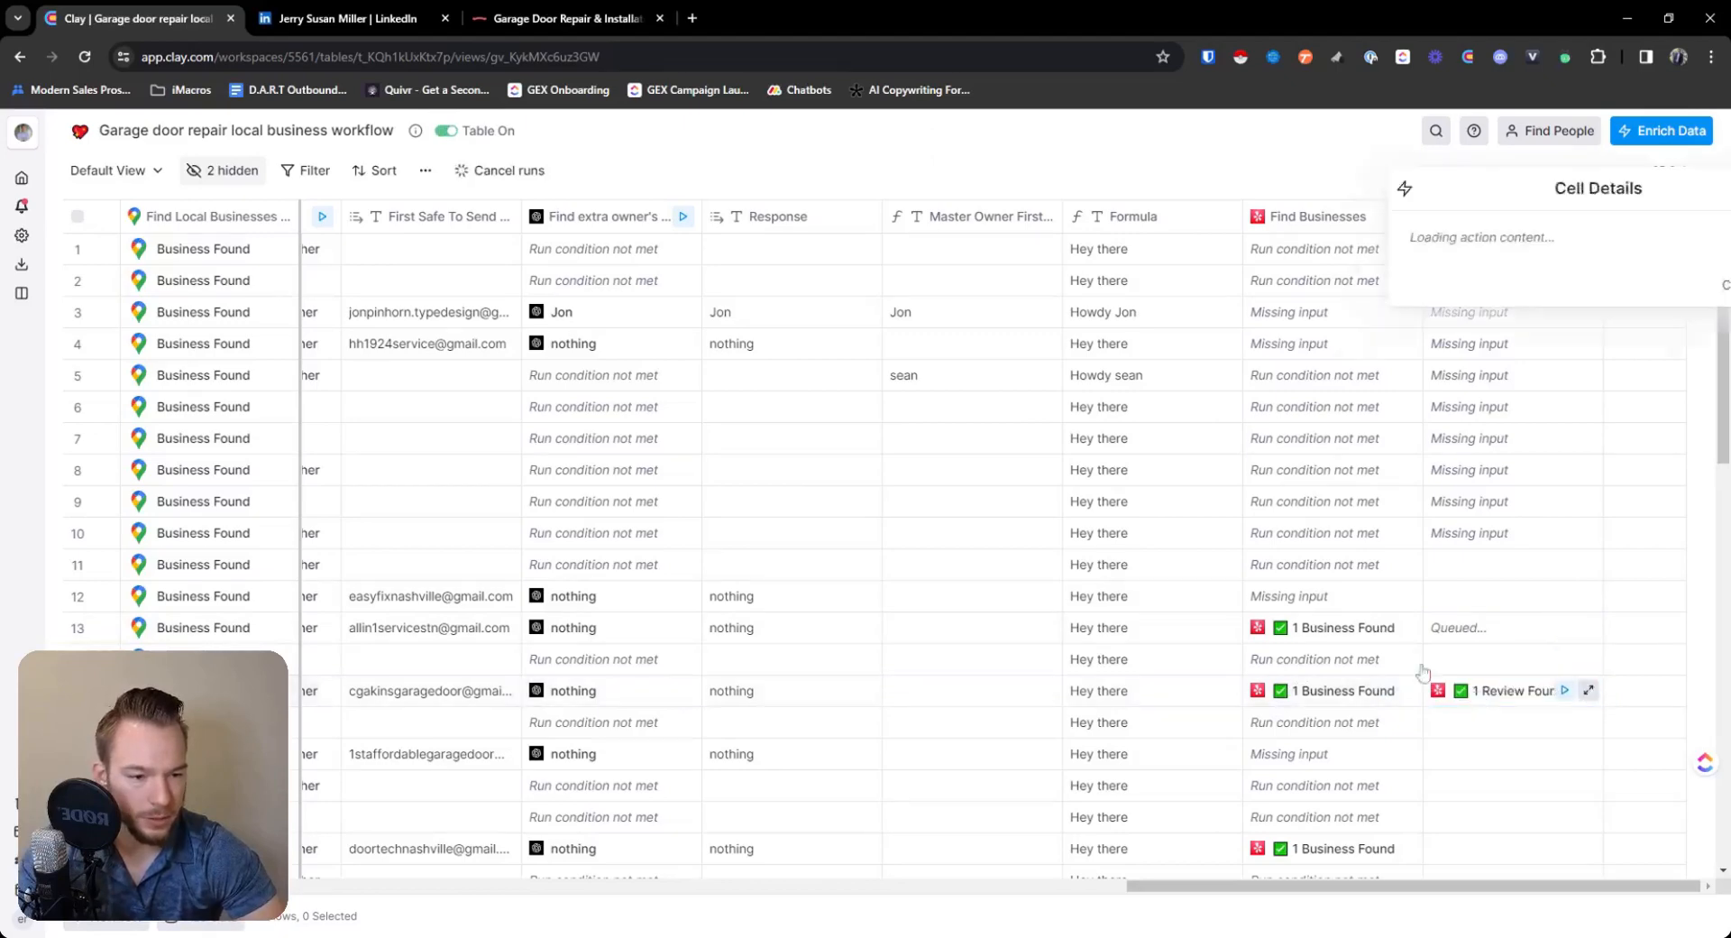
pyautogui.click(1365, 280)
pyautogui.click(1357, 308)
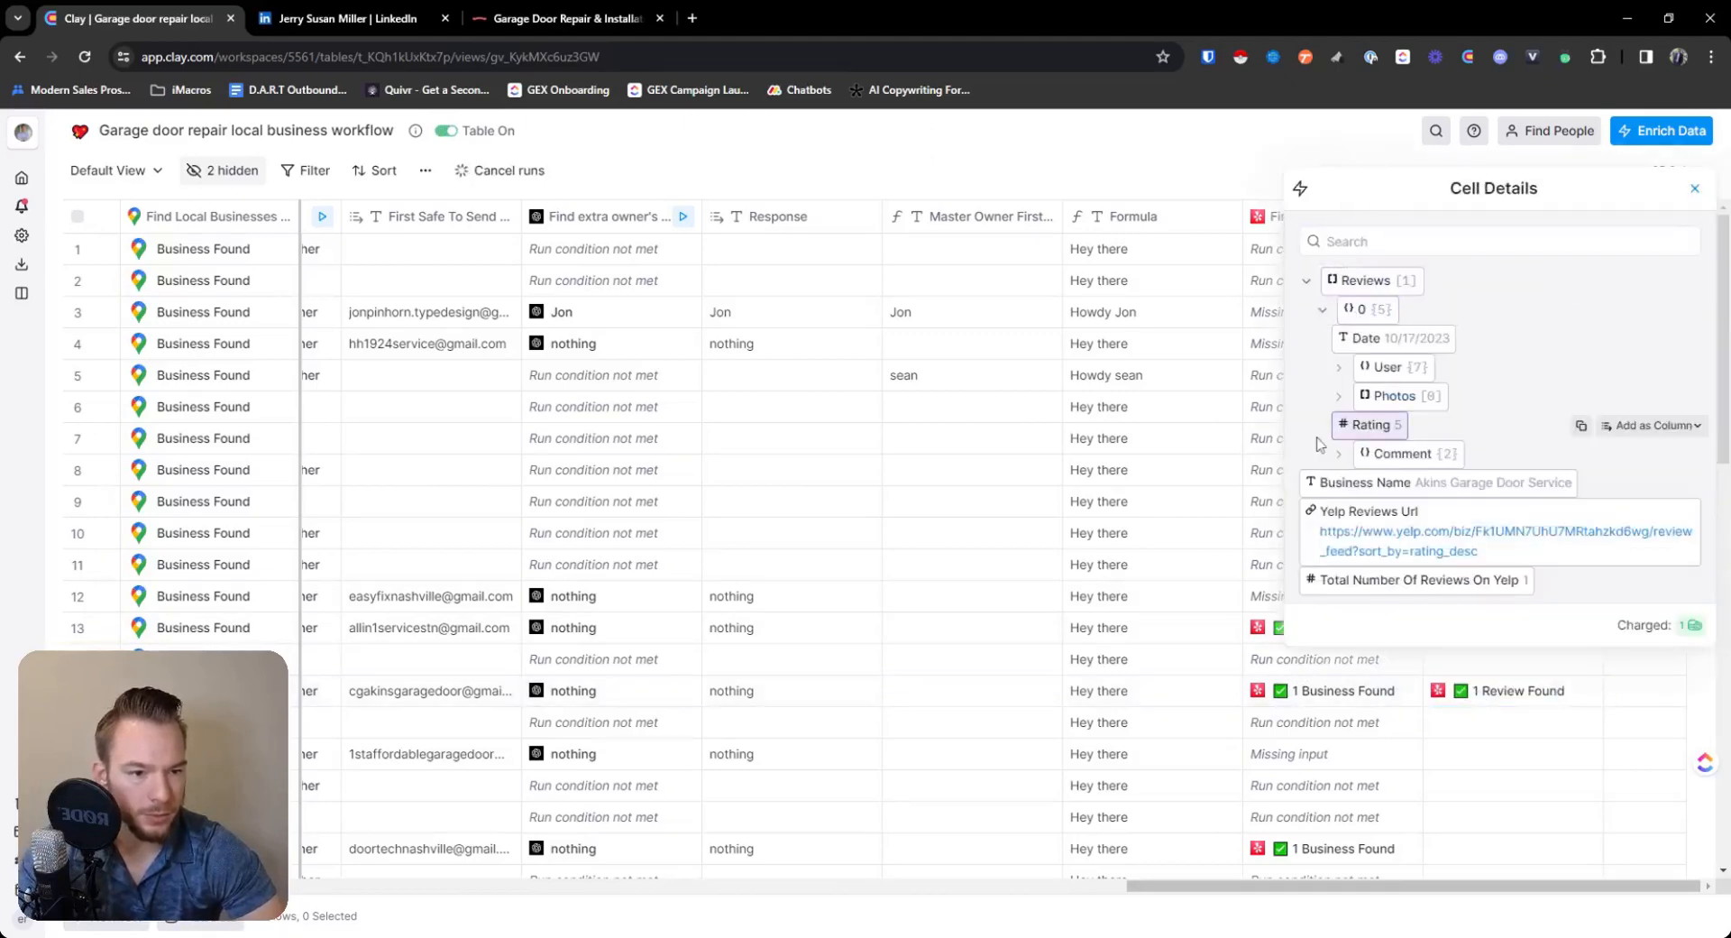
pyautogui.click(1386, 366)
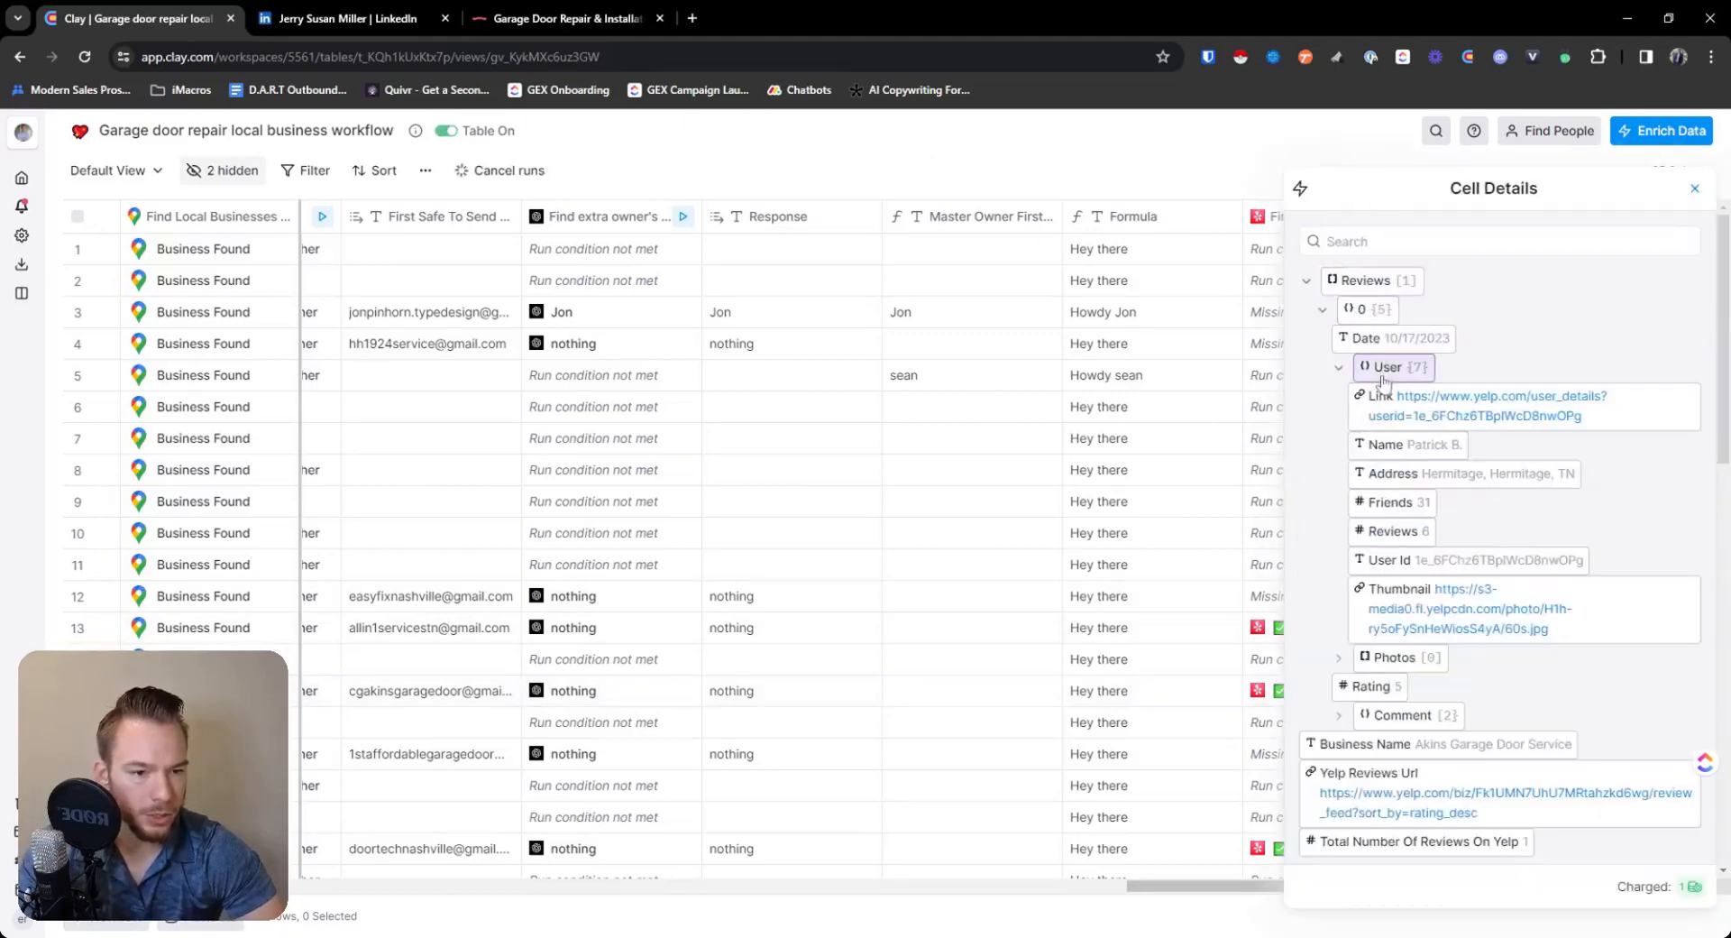
pyautogui.click(1400, 714)
pyautogui.scroll(-2, 1399, 658)
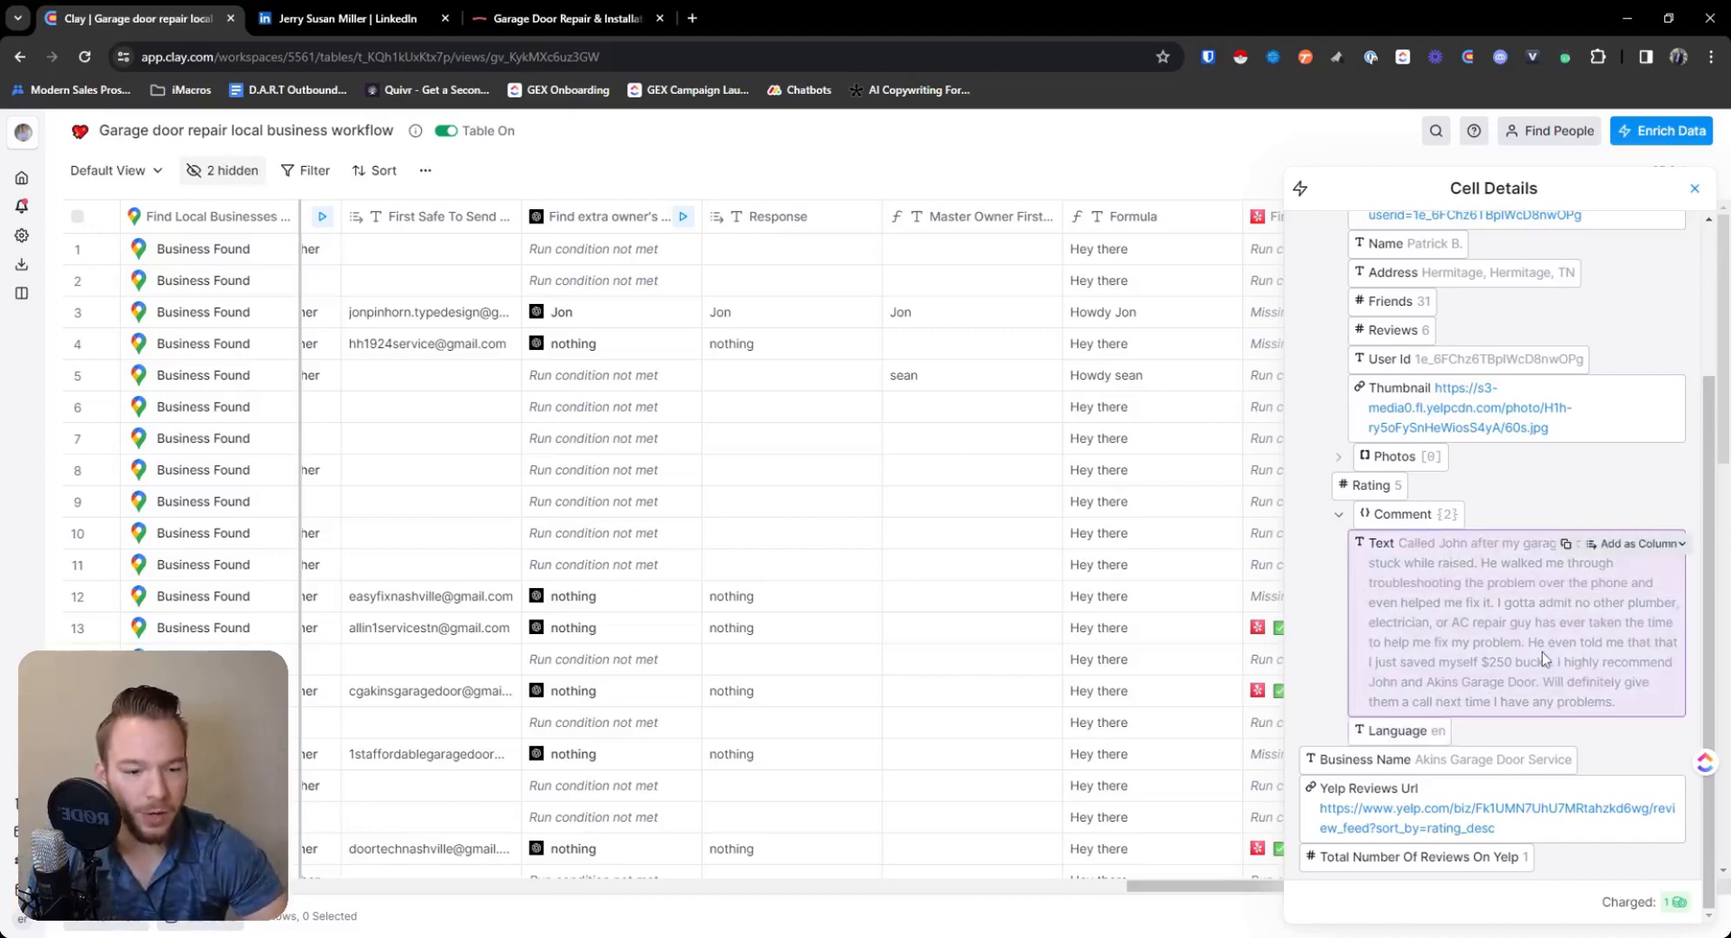
pyautogui.click(1695, 188)
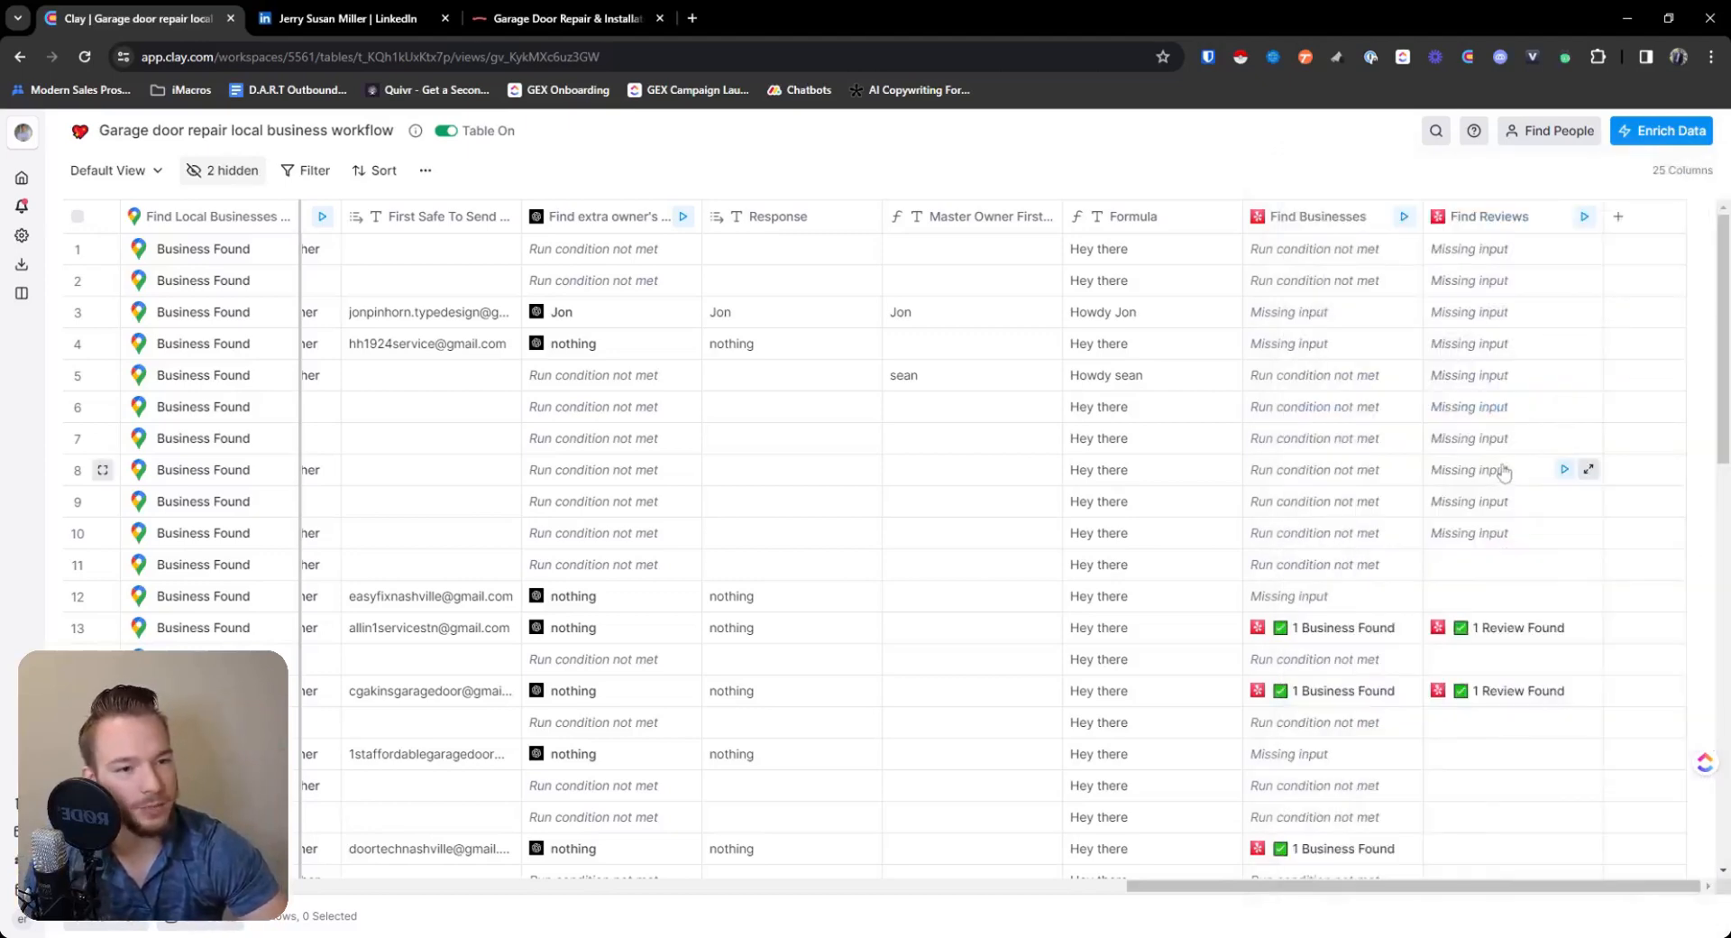
pyautogui.click(1618, 218)
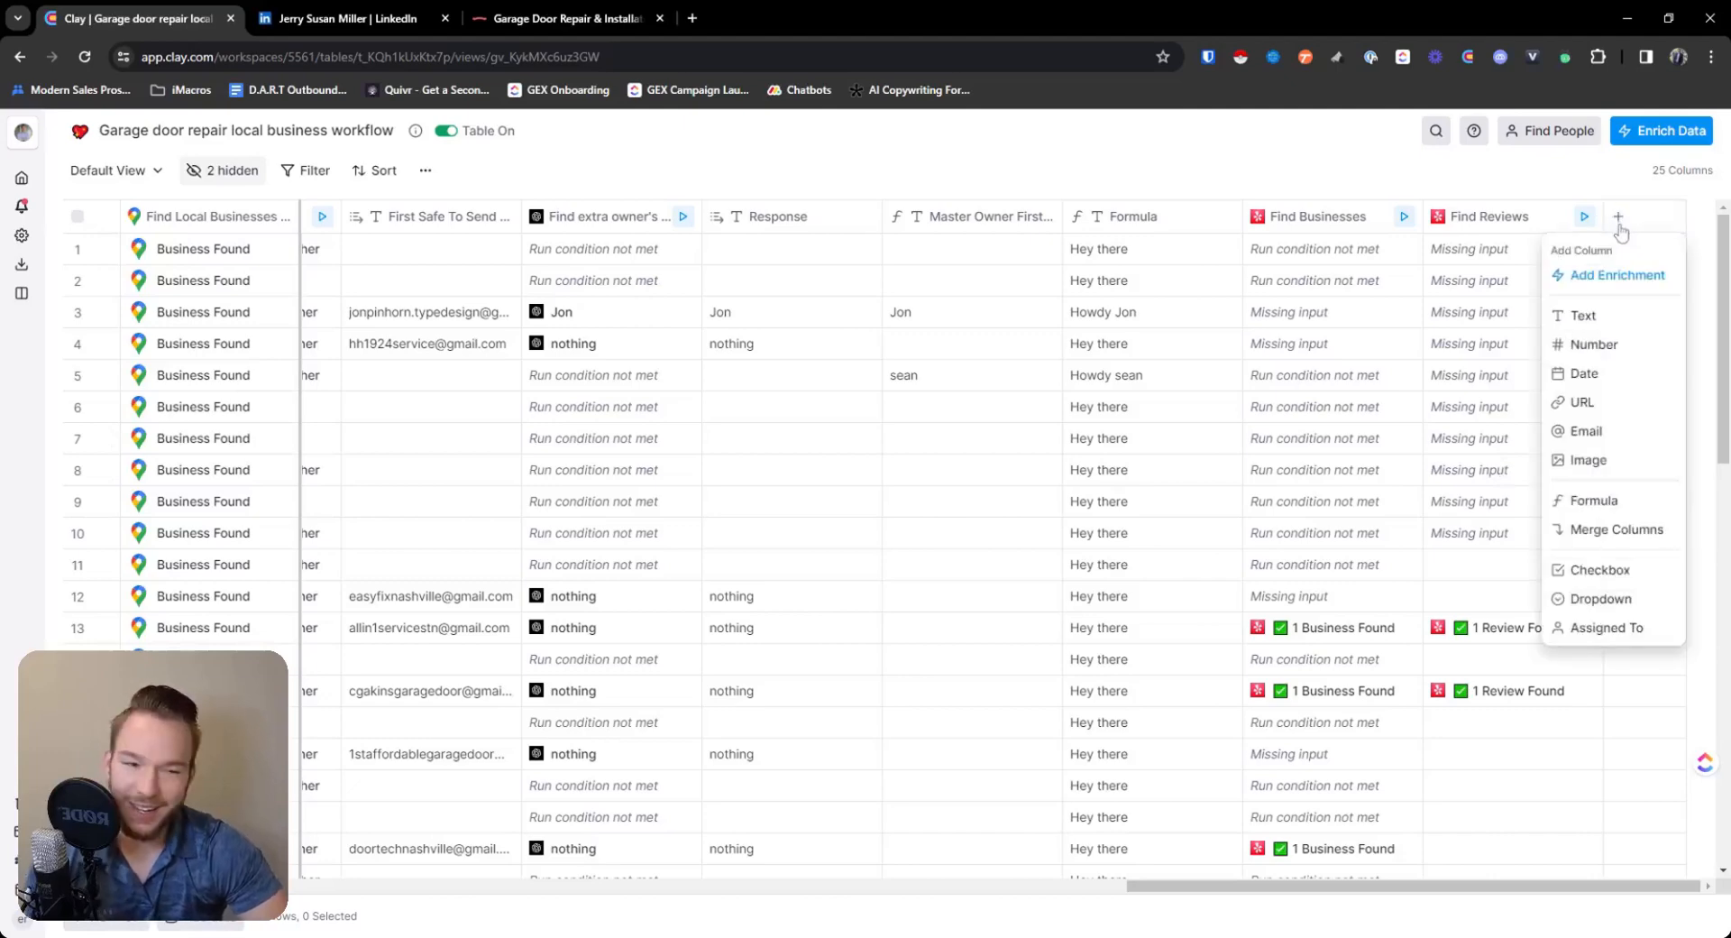
pyautogui.click(1593, 280)
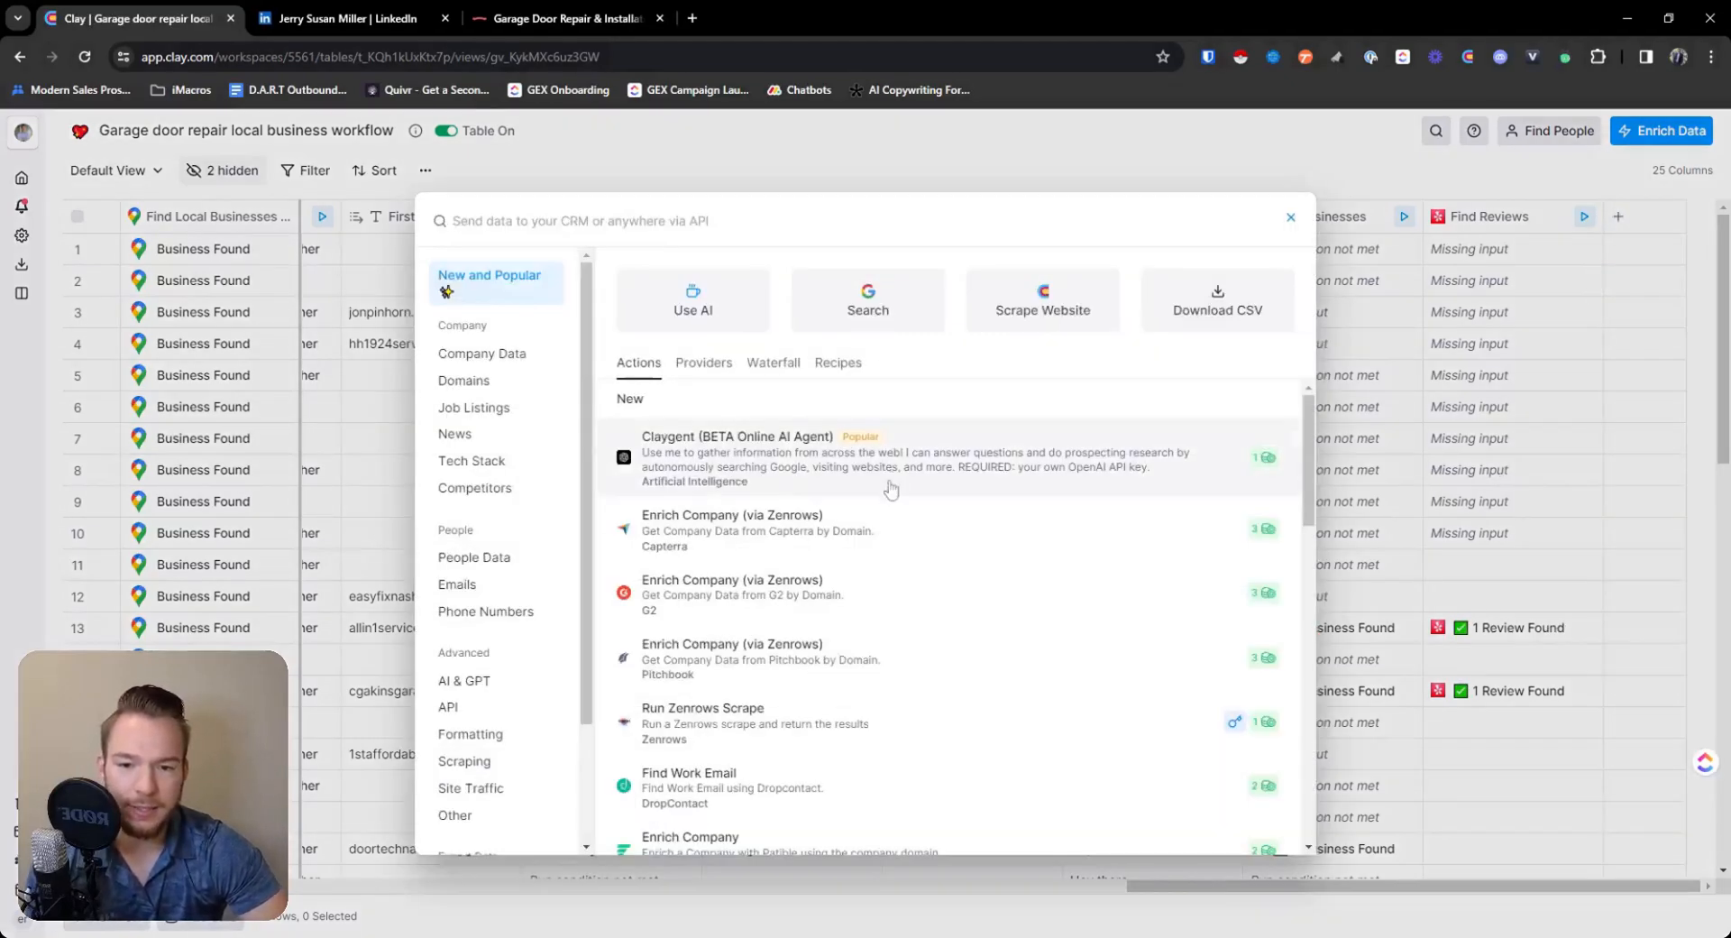
pyautogui.click(1403, 177)
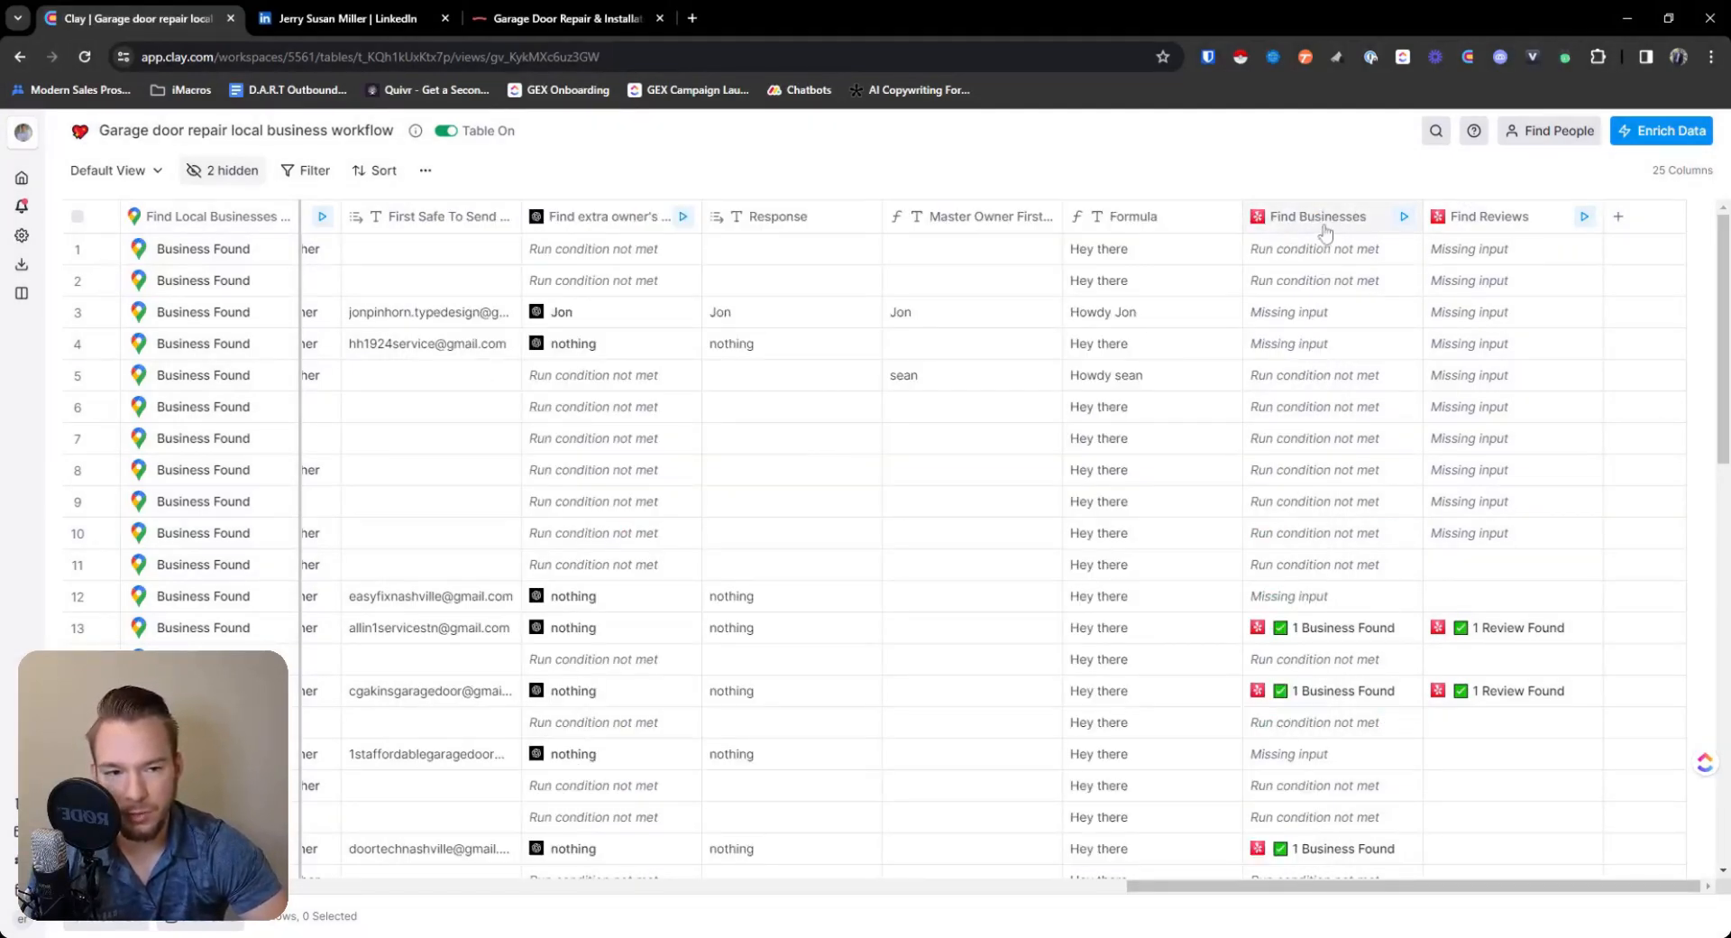
# Check row 13's Find Businesses and Find Reviews cell details, closing each one.
pyautogui.click(1307, 627)
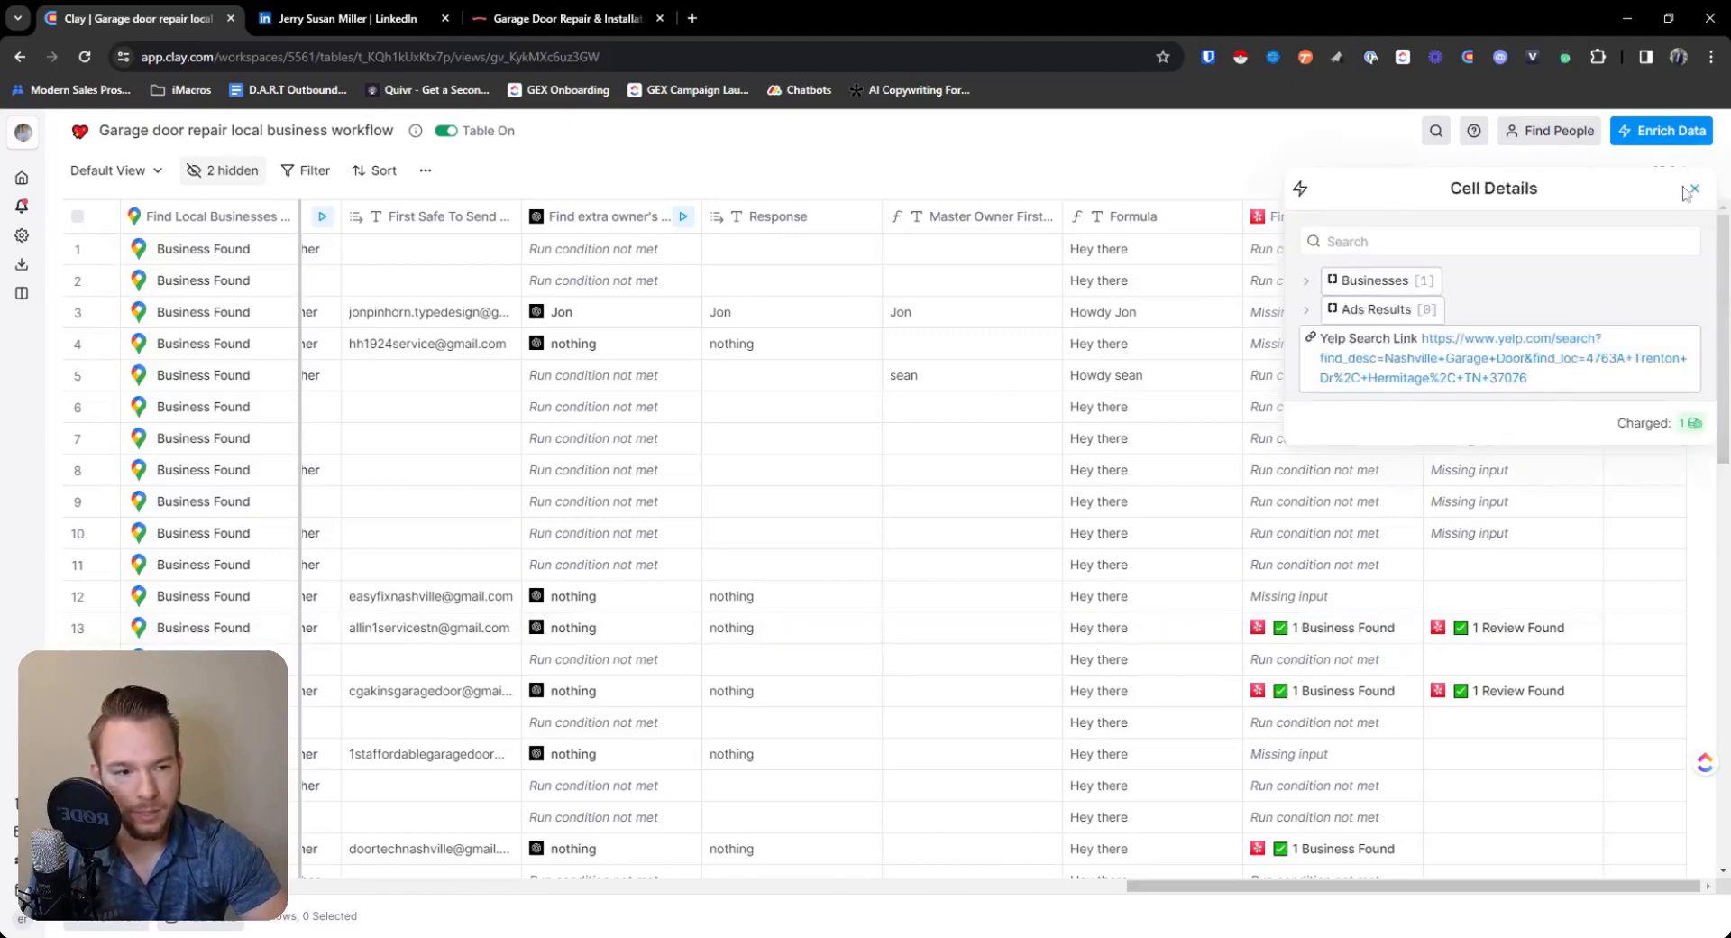
pyautogui.click(1692, 189)
pyautogui.click(1490, 638)
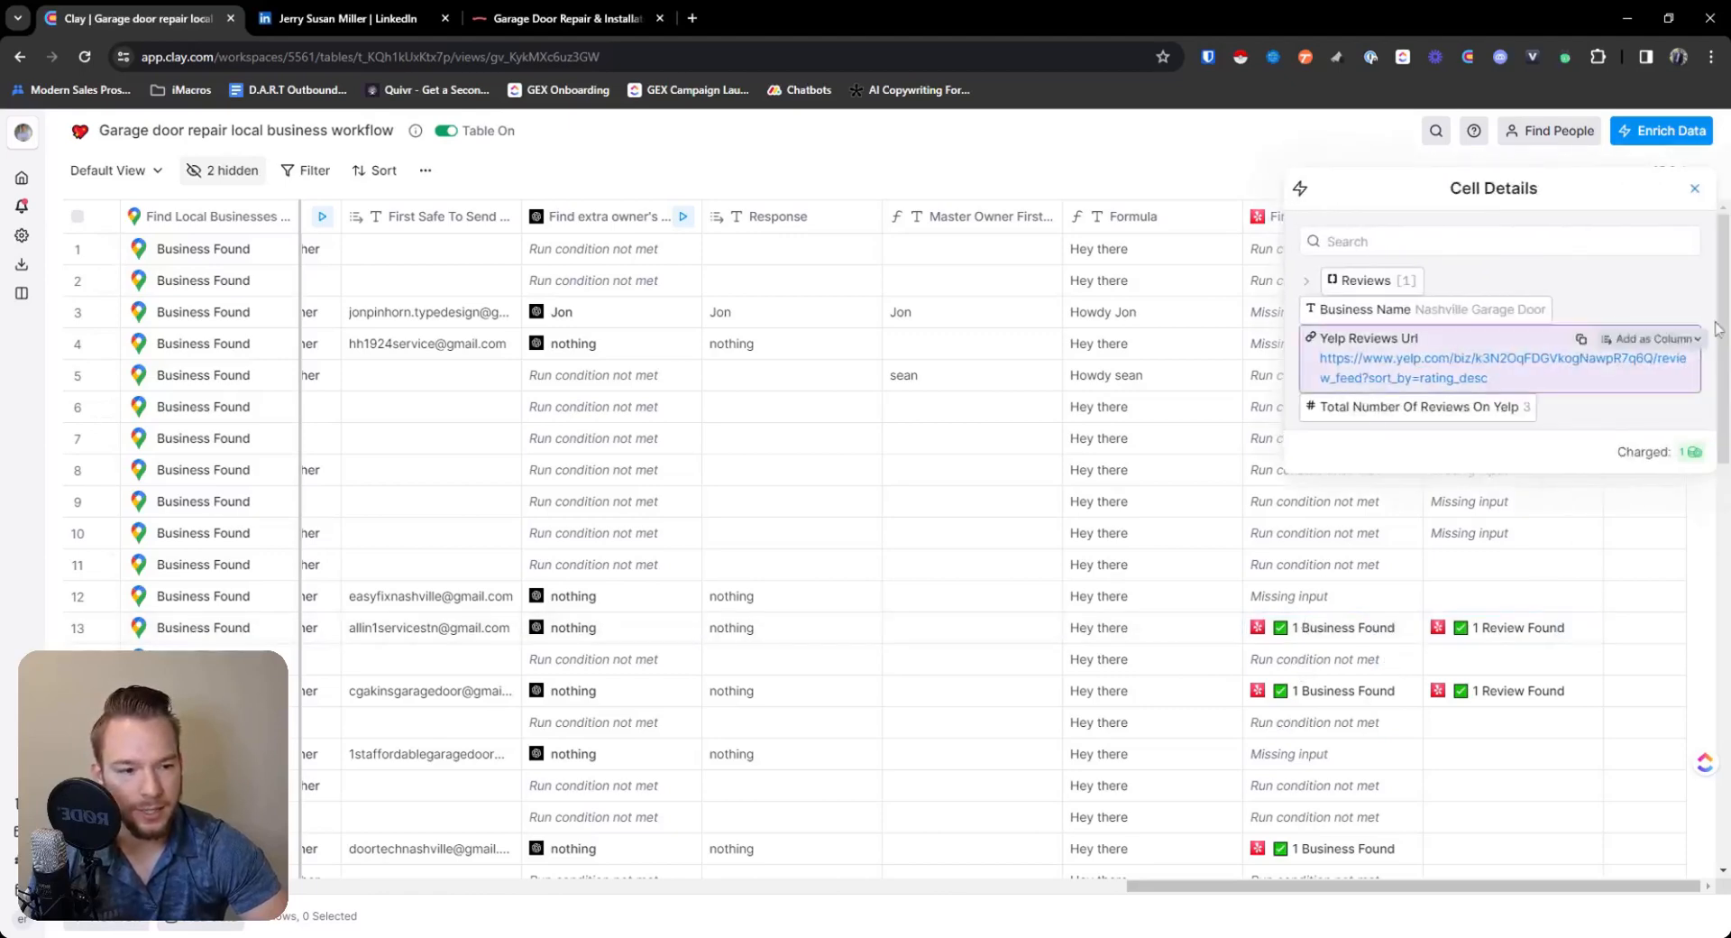
pyautogui.click(1694, 189)
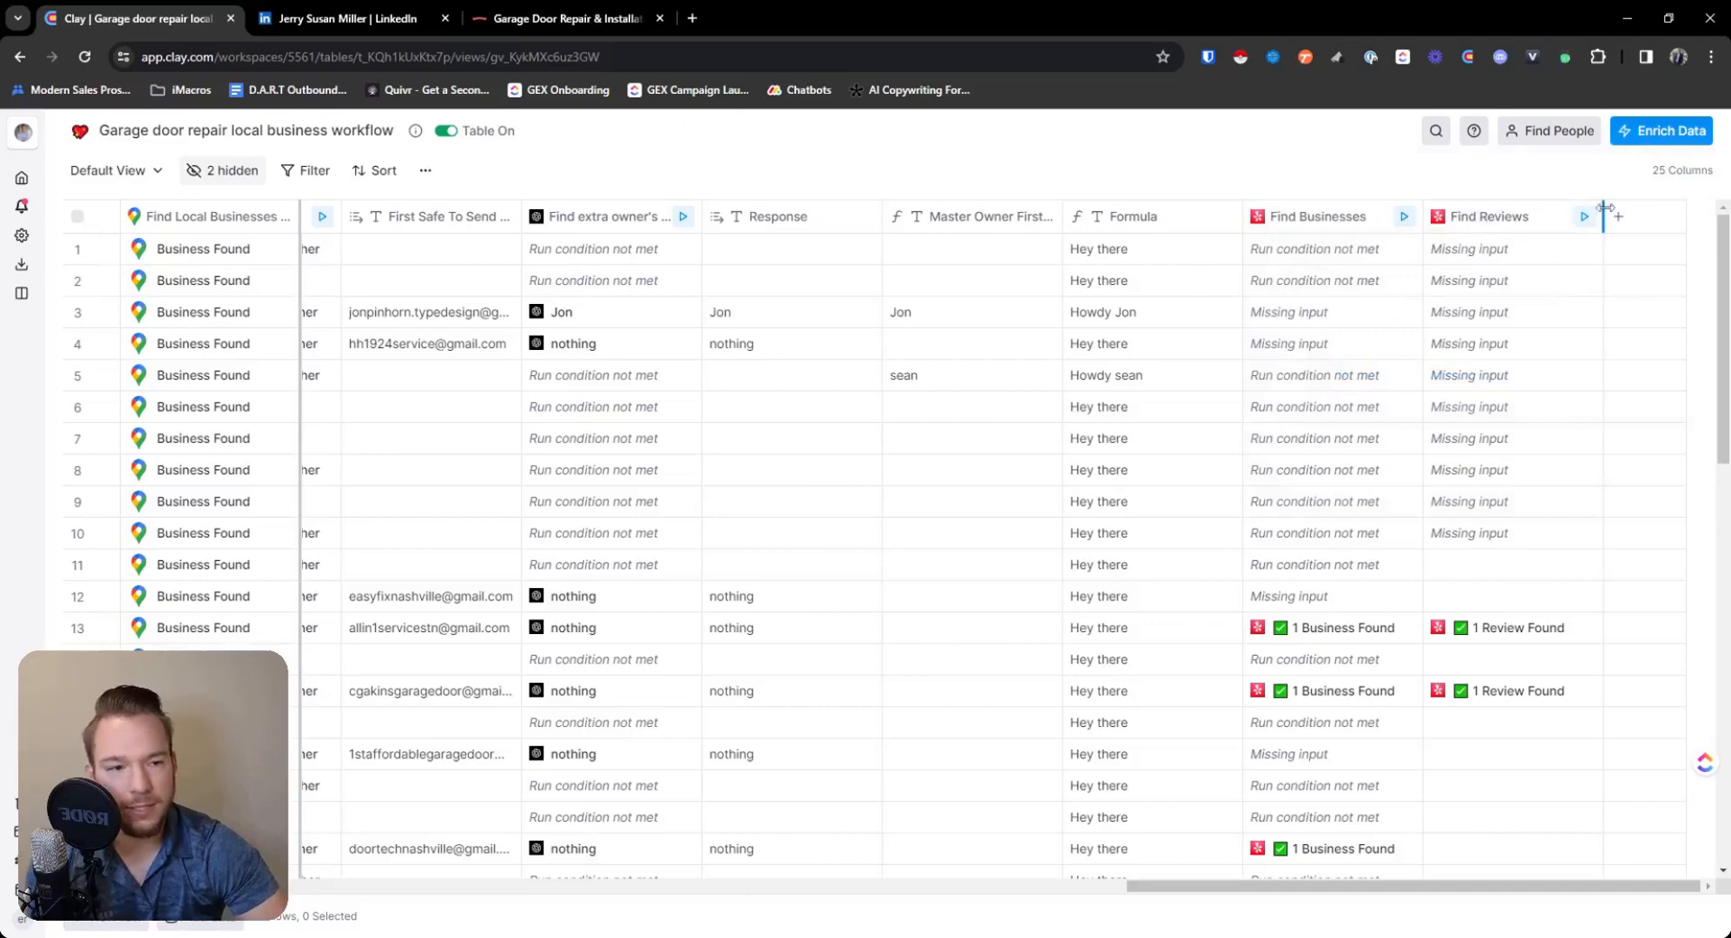
# Add a Claygent enrichment whose mission asks for a happy customer's review of the company on Google or Yelp and references the Website column.
pyautogui.click(1630, 249)
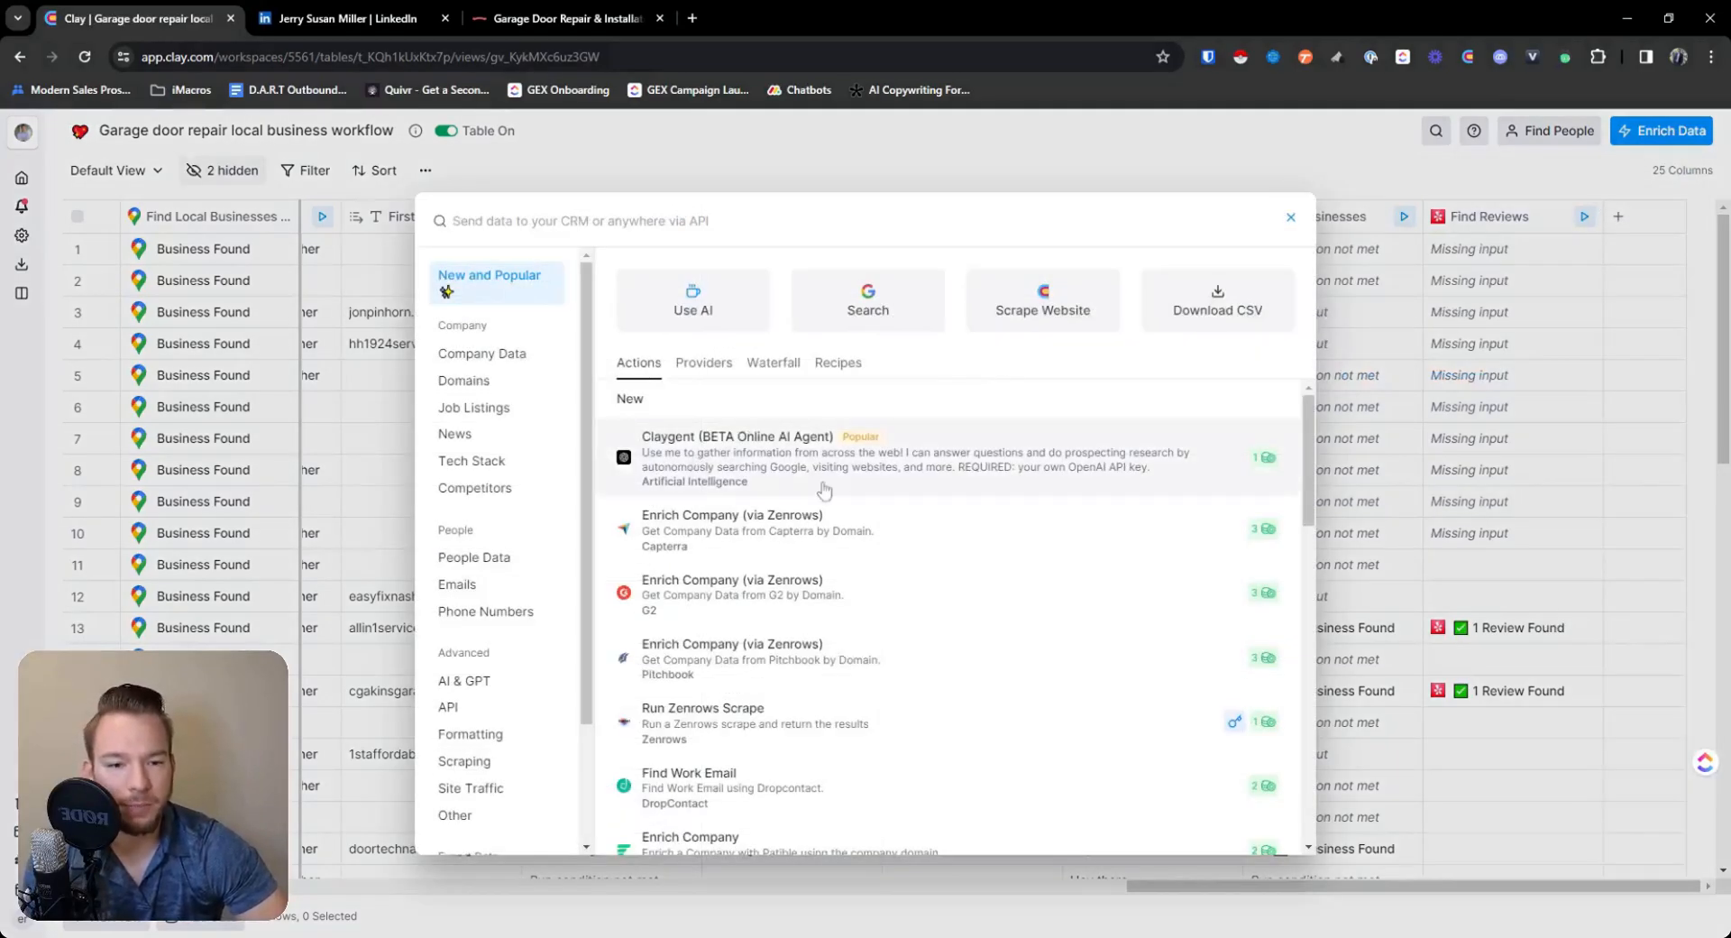
pyautogui.click(823, 489)
pyautogui.click(1393, 487)
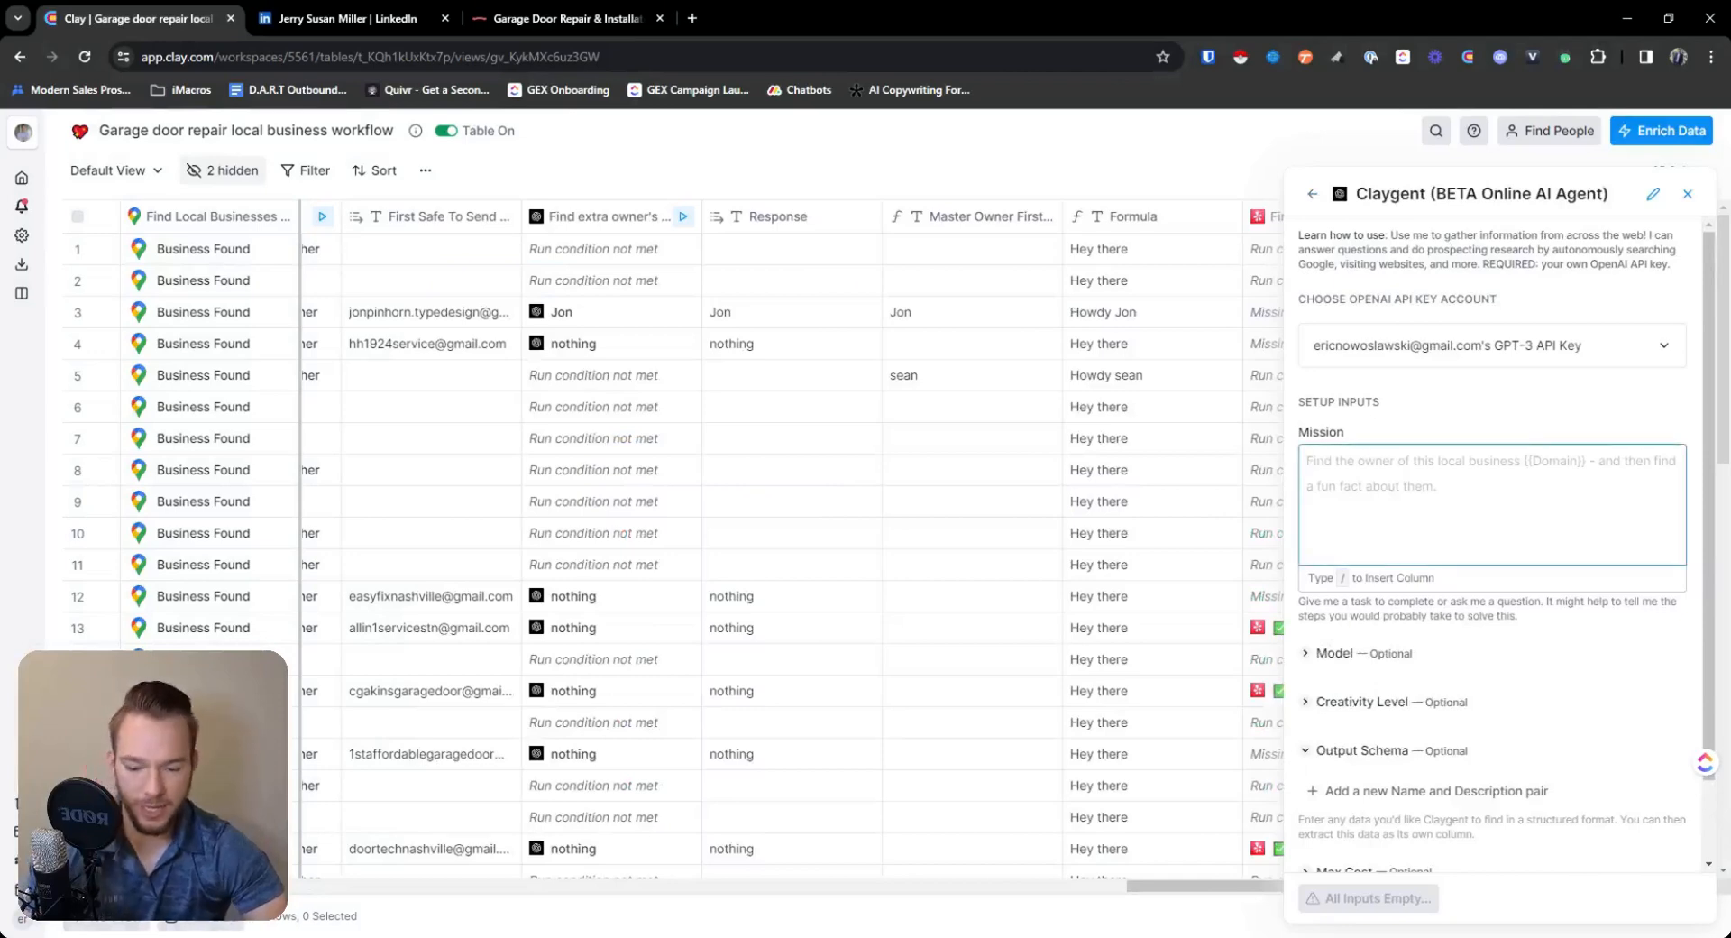
pyautogui.write('find me the re')
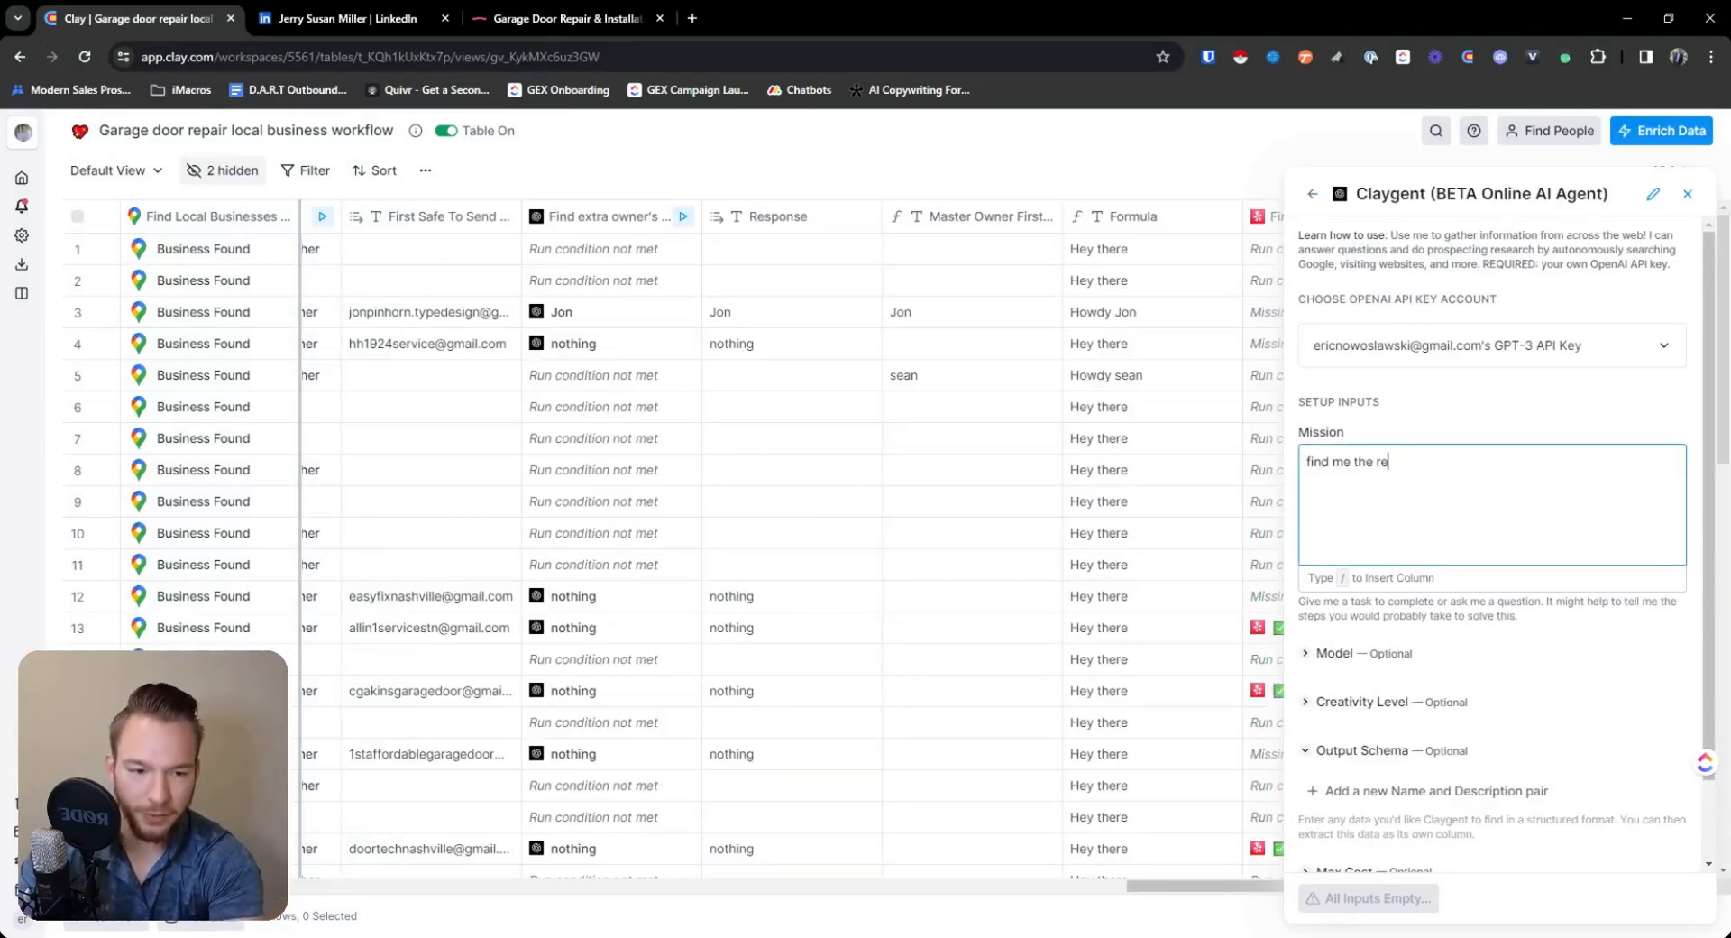
pyautogui.write('views of thsi')
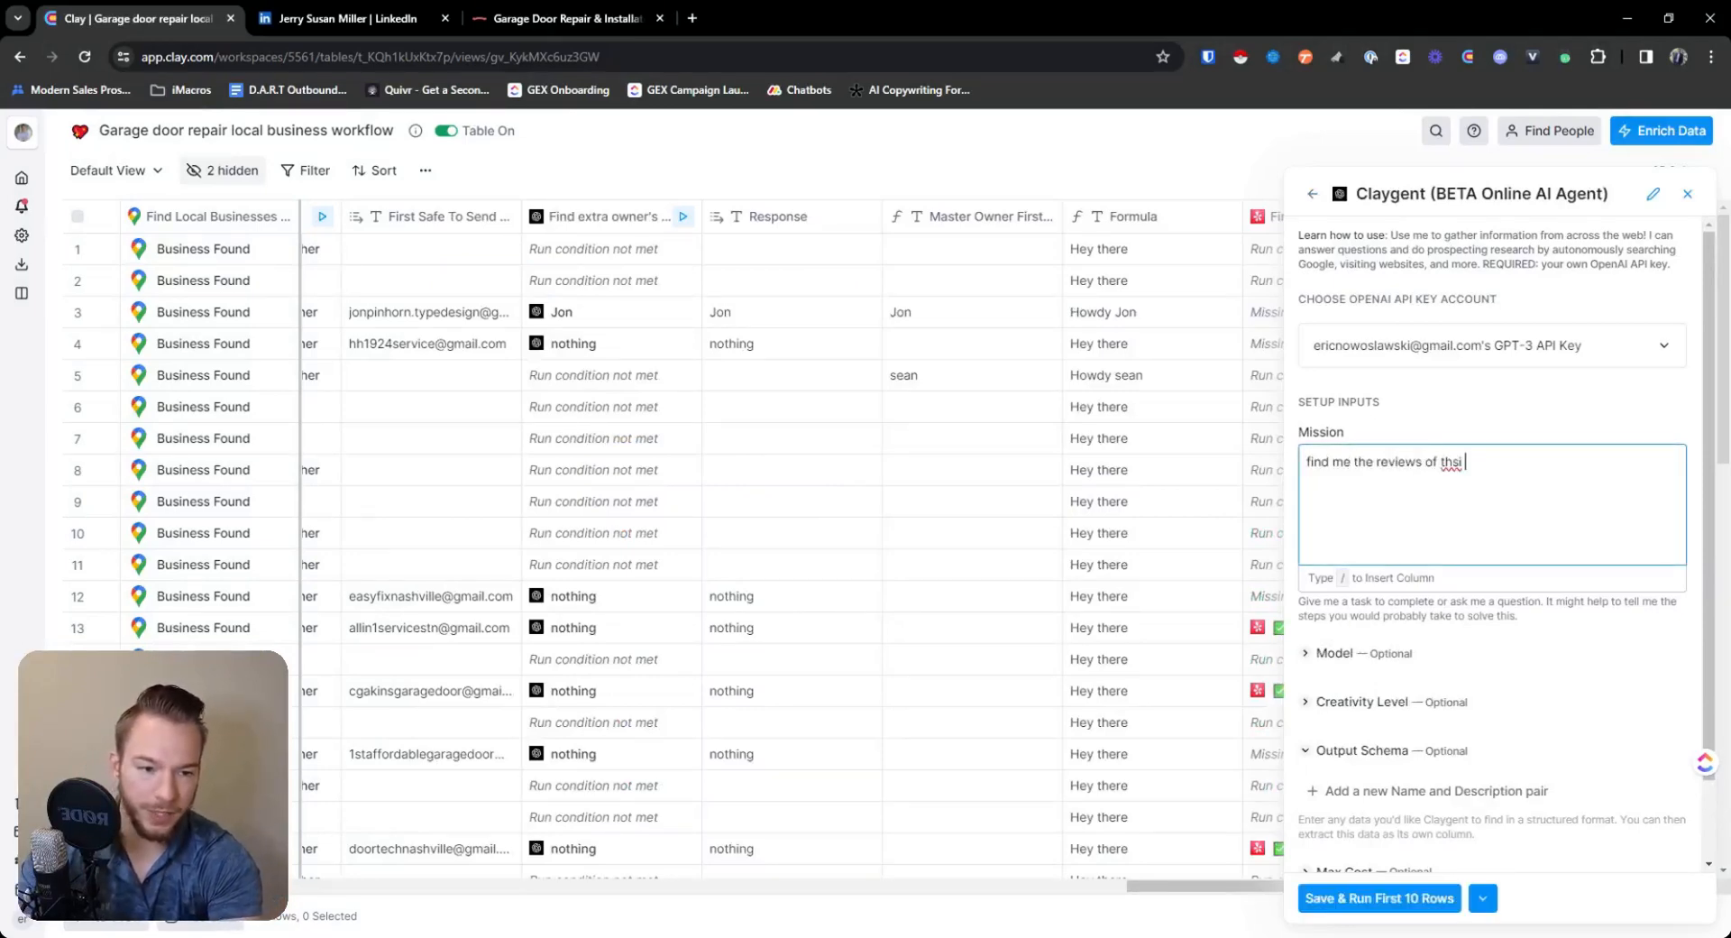
pyautogui.press('BackSpace')
pyautogui.press('BackSpace')
pyautogui.press('BackSpace')
pyautogui.write('i')
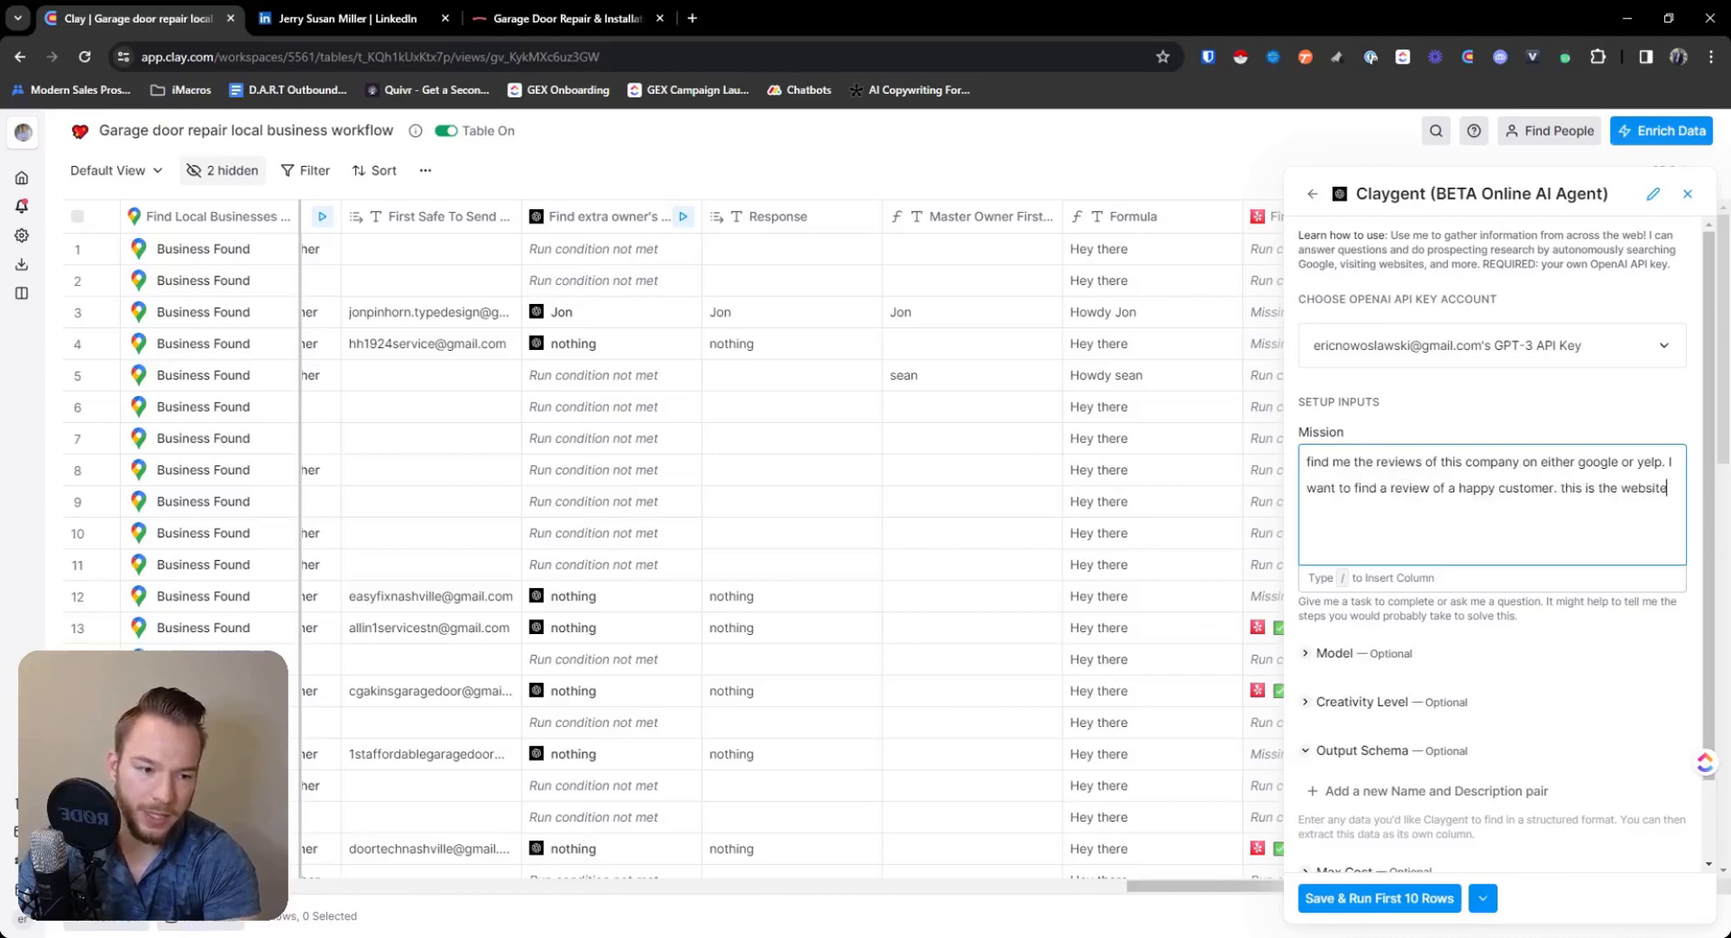
pyautogui.write('/')
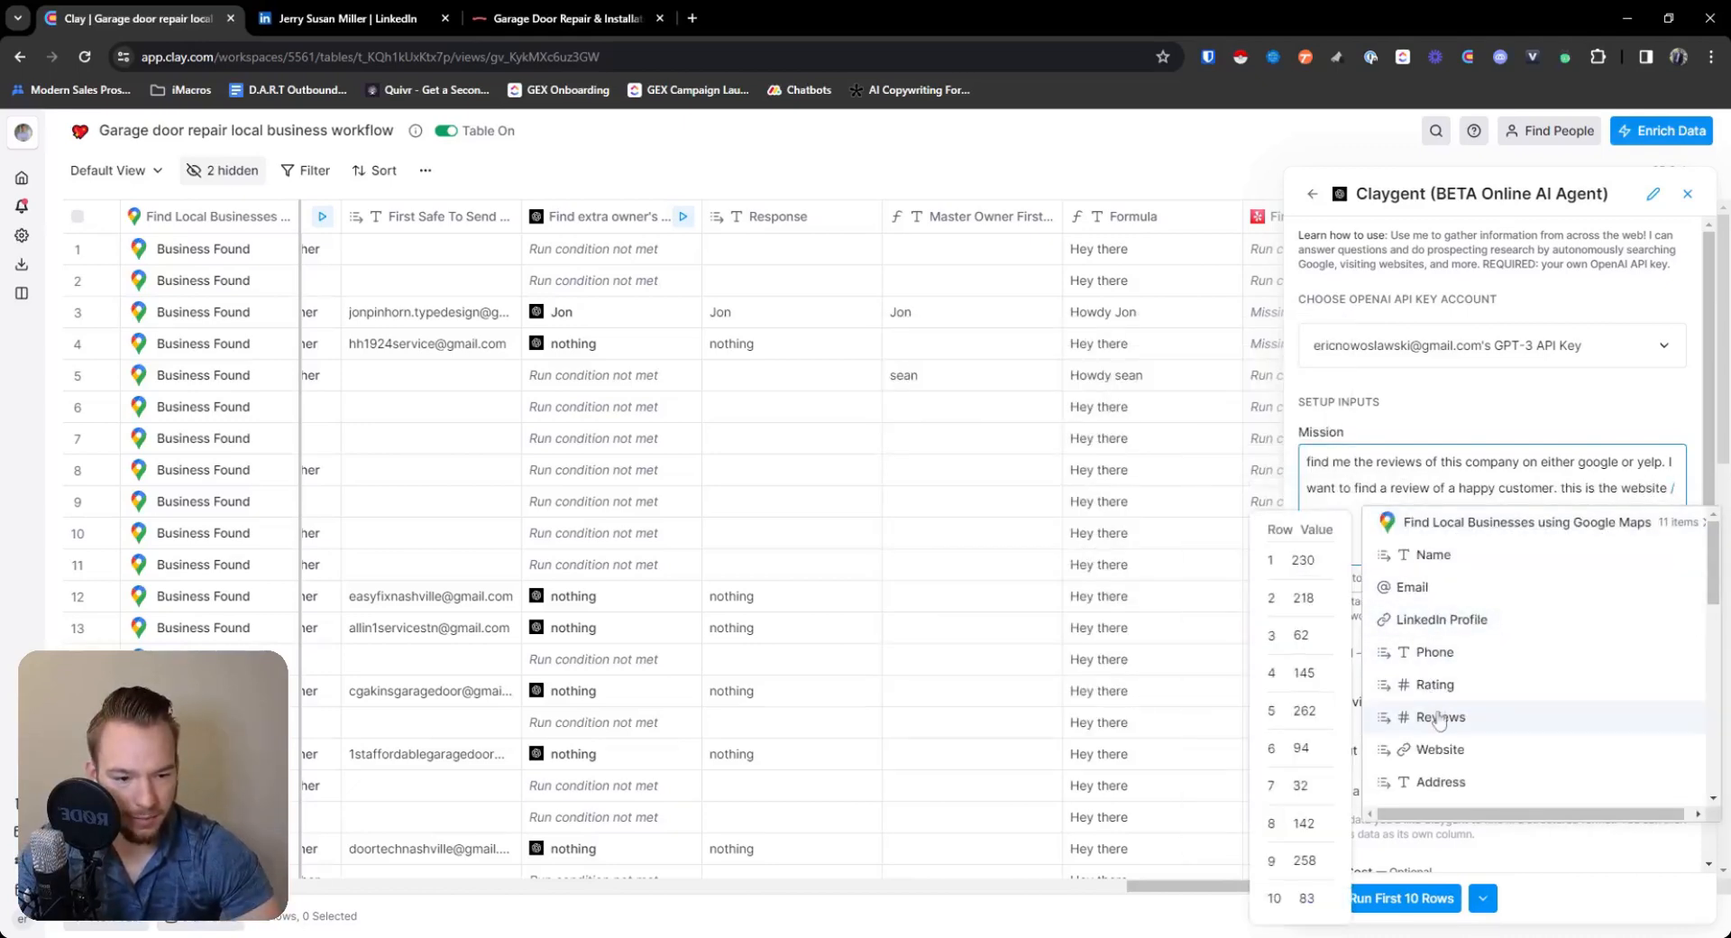
pyautogui.click(1440, 749)
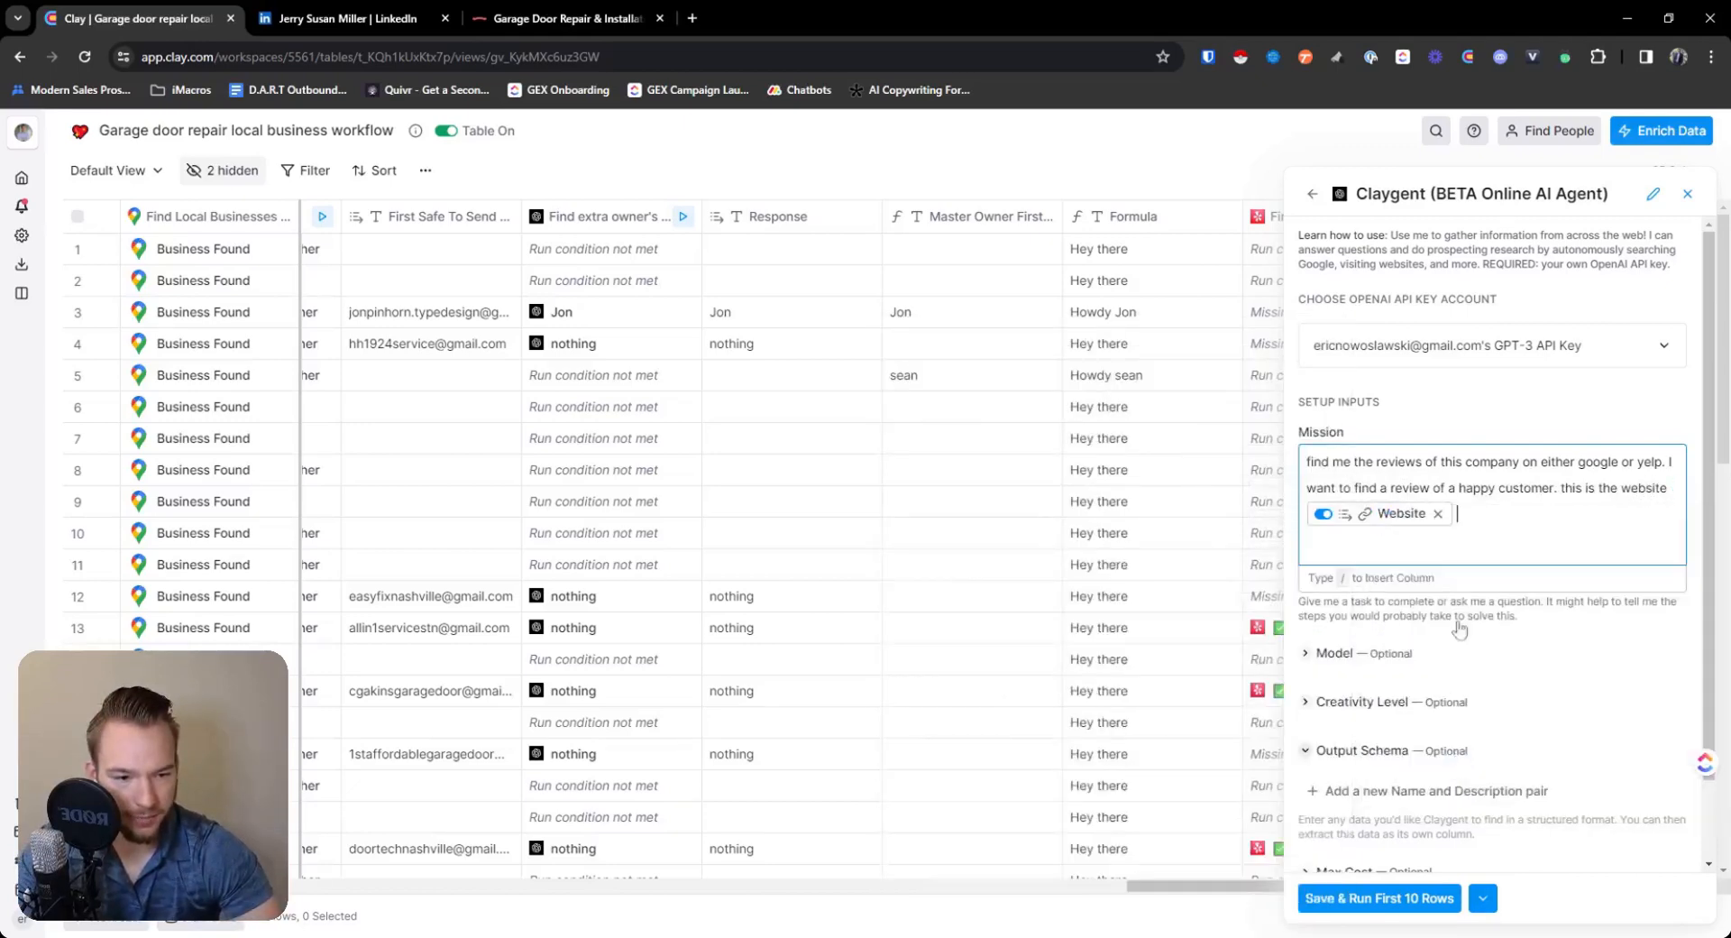
# Set the Claygent model to gpt-3.5-turbo and its maximum cost to $0.03.
pyautogui.click(1334, 653)
pyautogui.click(1366, 685)
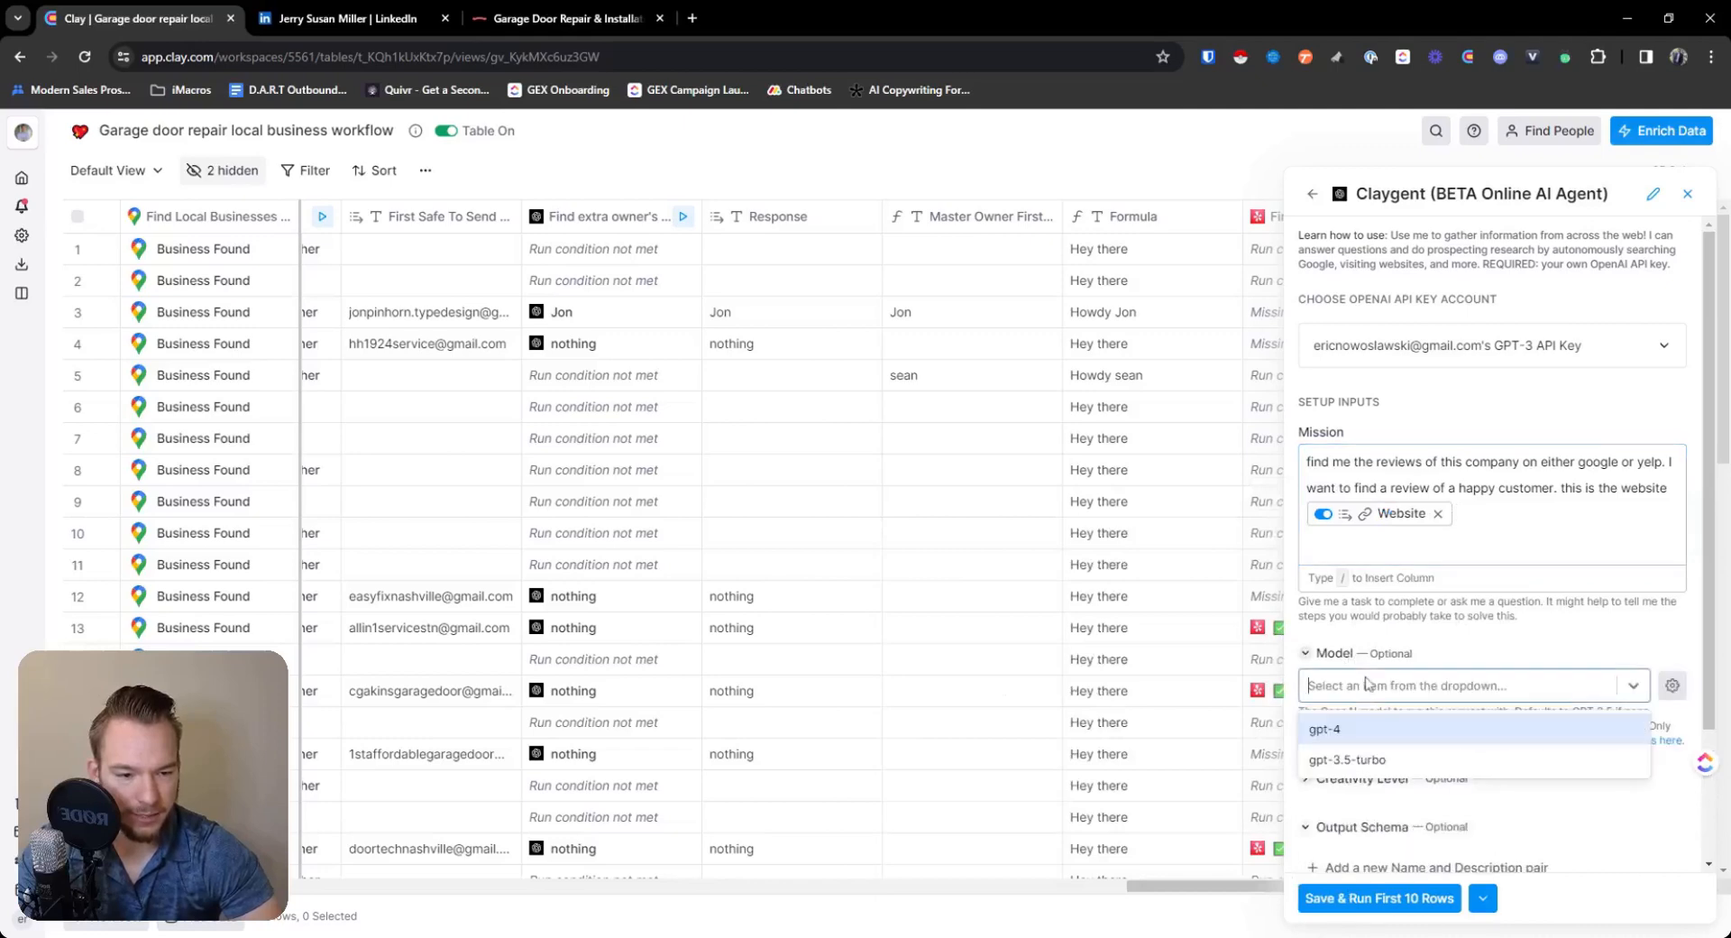
pyautogui.click(1380, 756)
pyautogui.scroll(-2, 1416, 637)
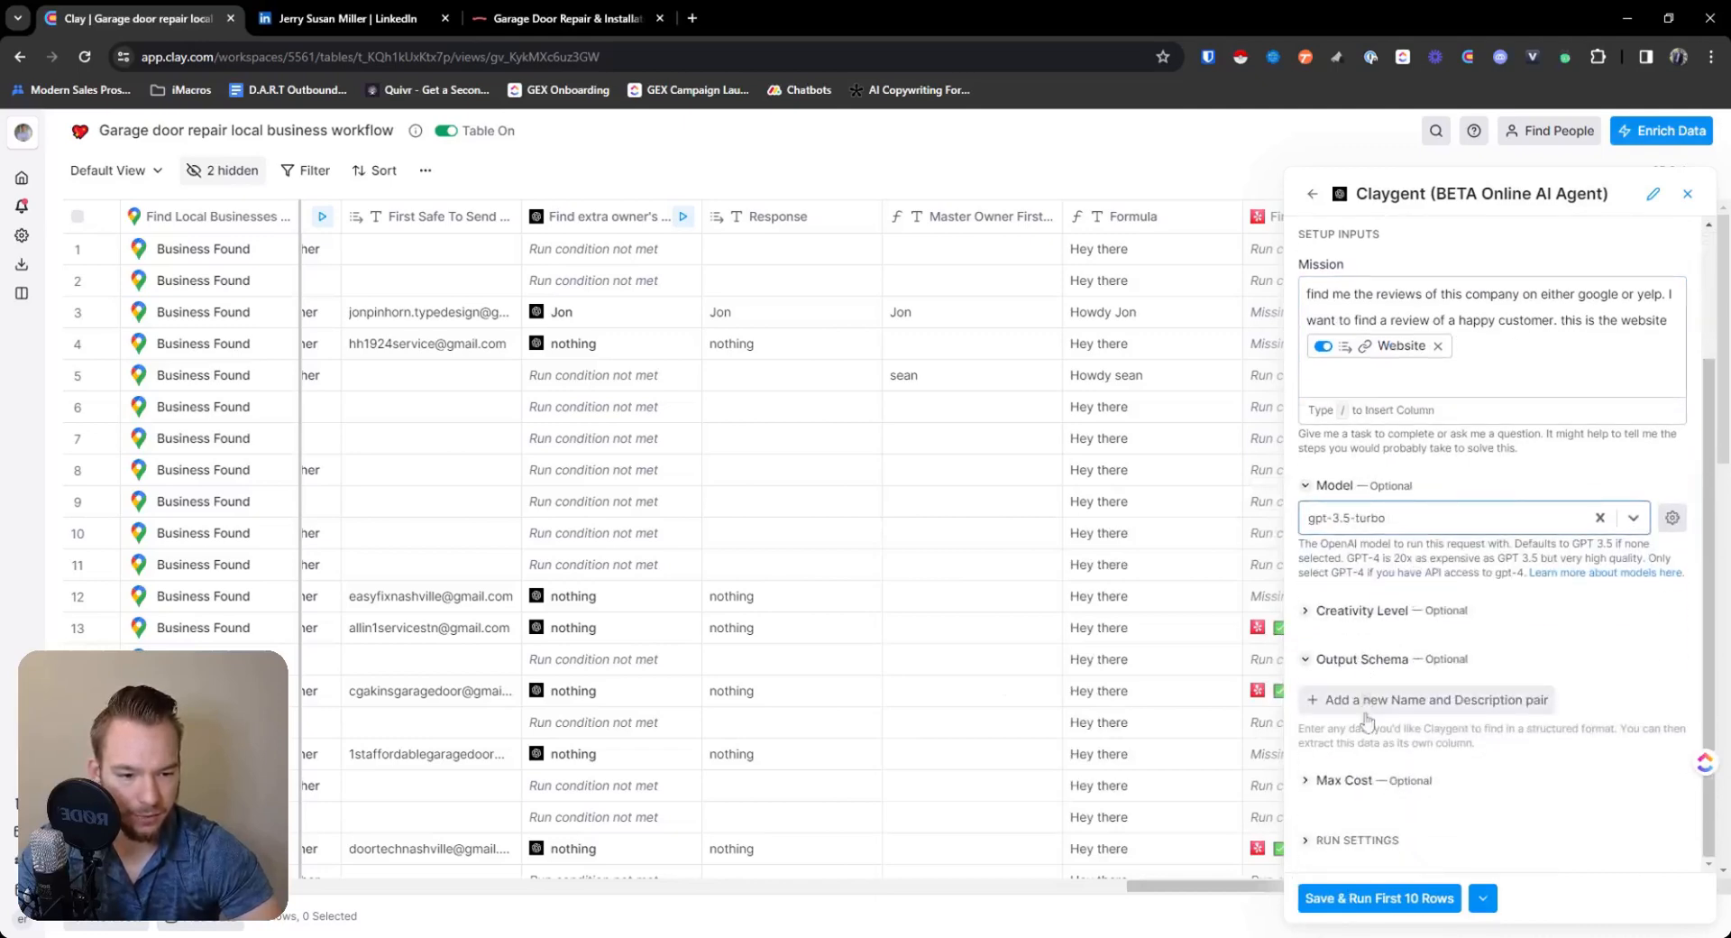
pyautogui.click(1346, 780)
pyautogui.scroll(-1, 1352, 781)
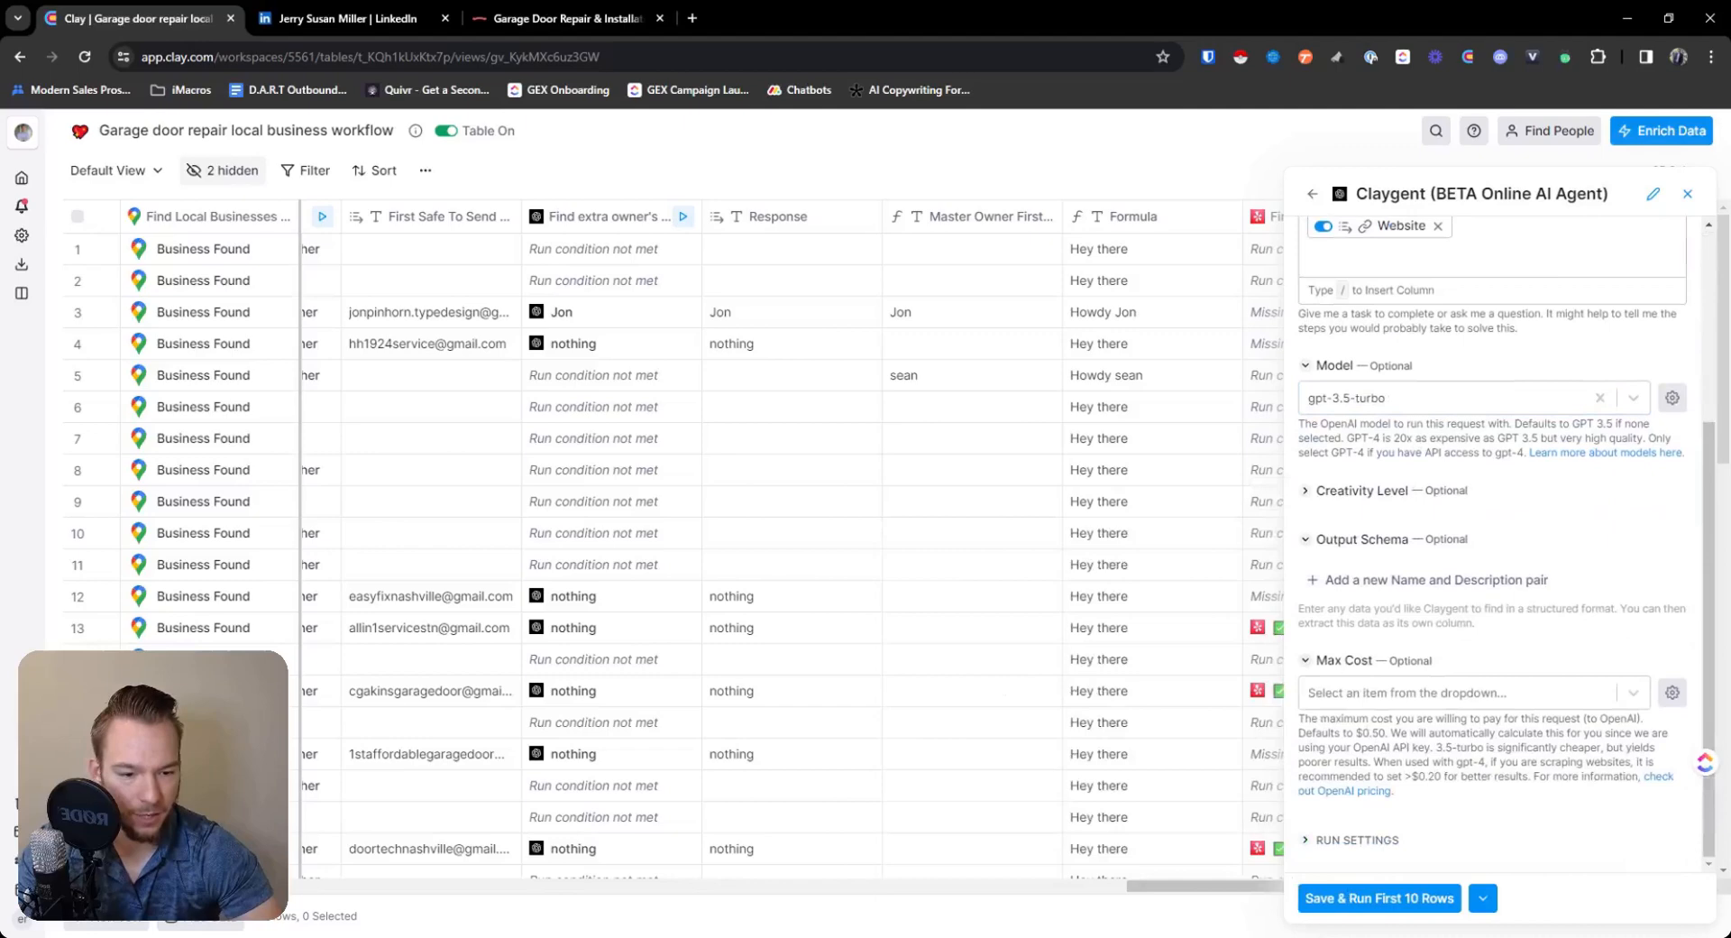
pyautogui.click(1379, 696)
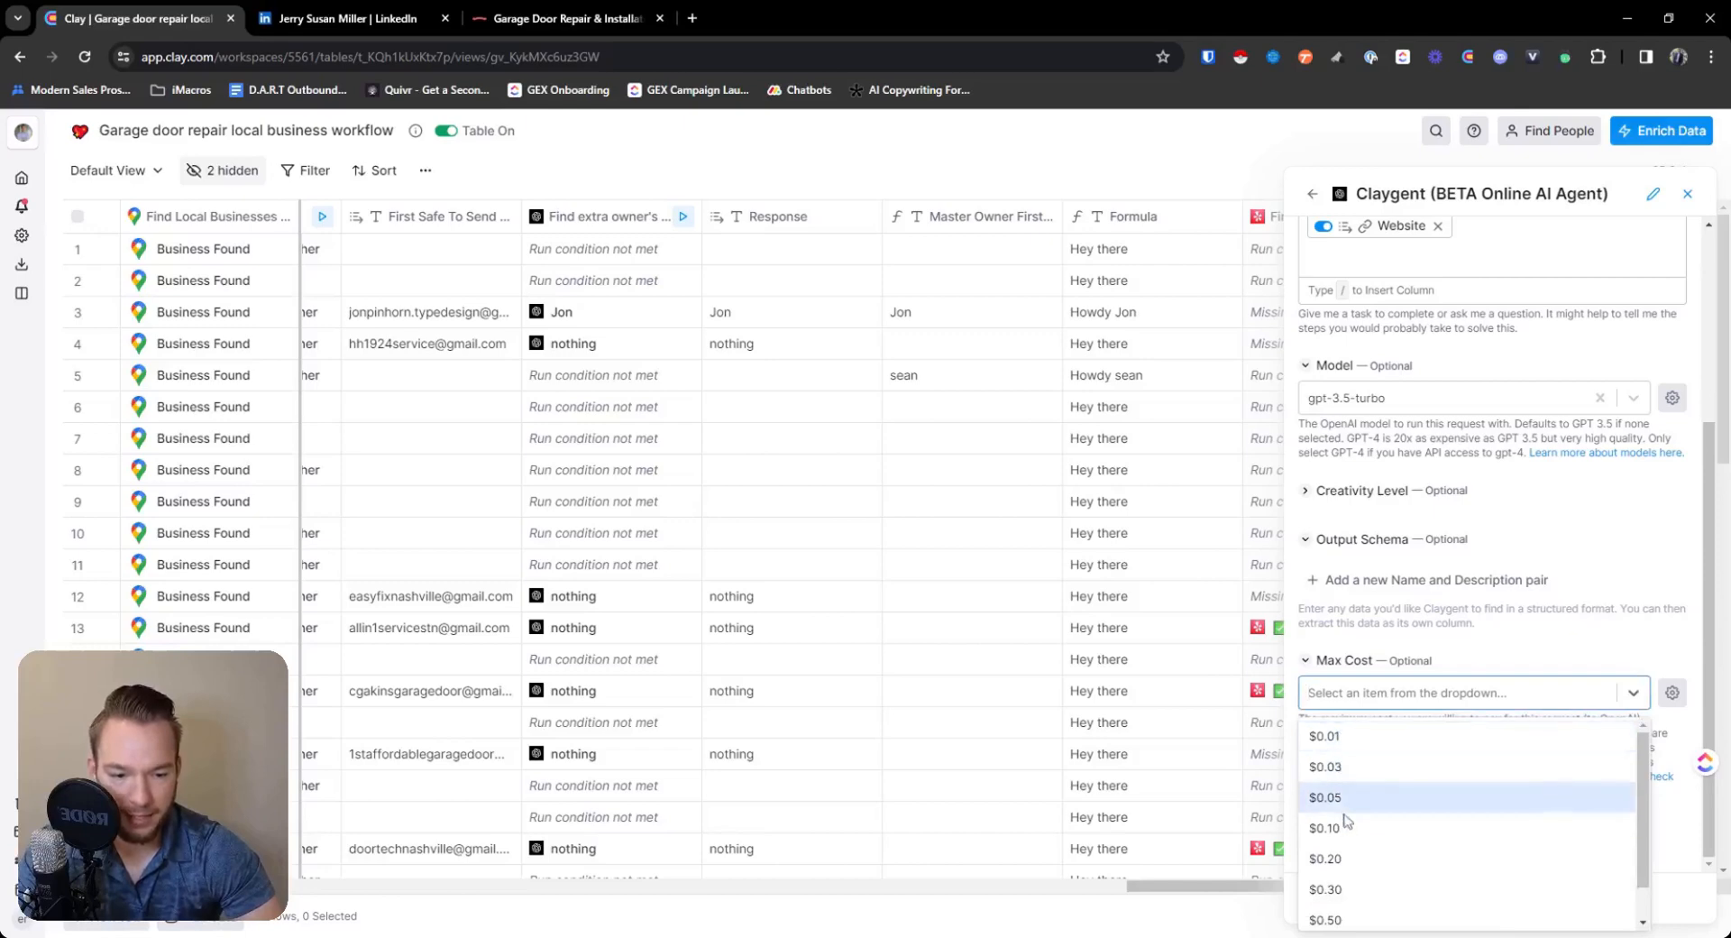
pyautogui.click(1347, 768)
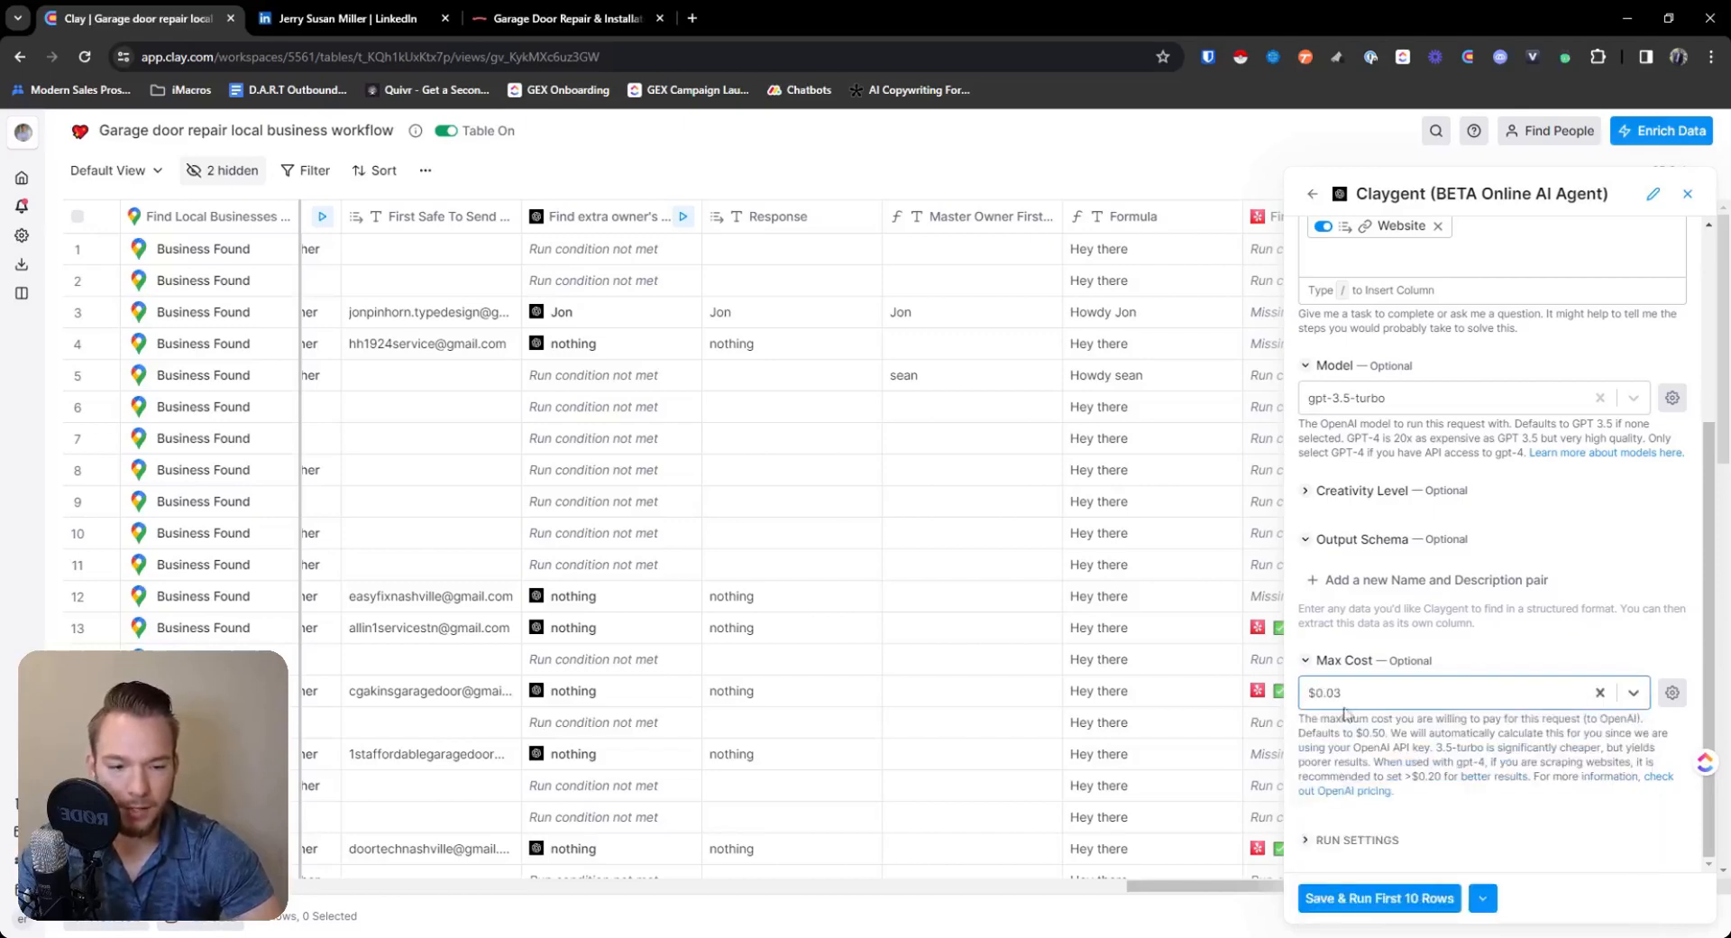
# Save the Claygent column, run its first 10 rows, and run rows 13 and 15 individually.
pyautogui.click(1391, 897)
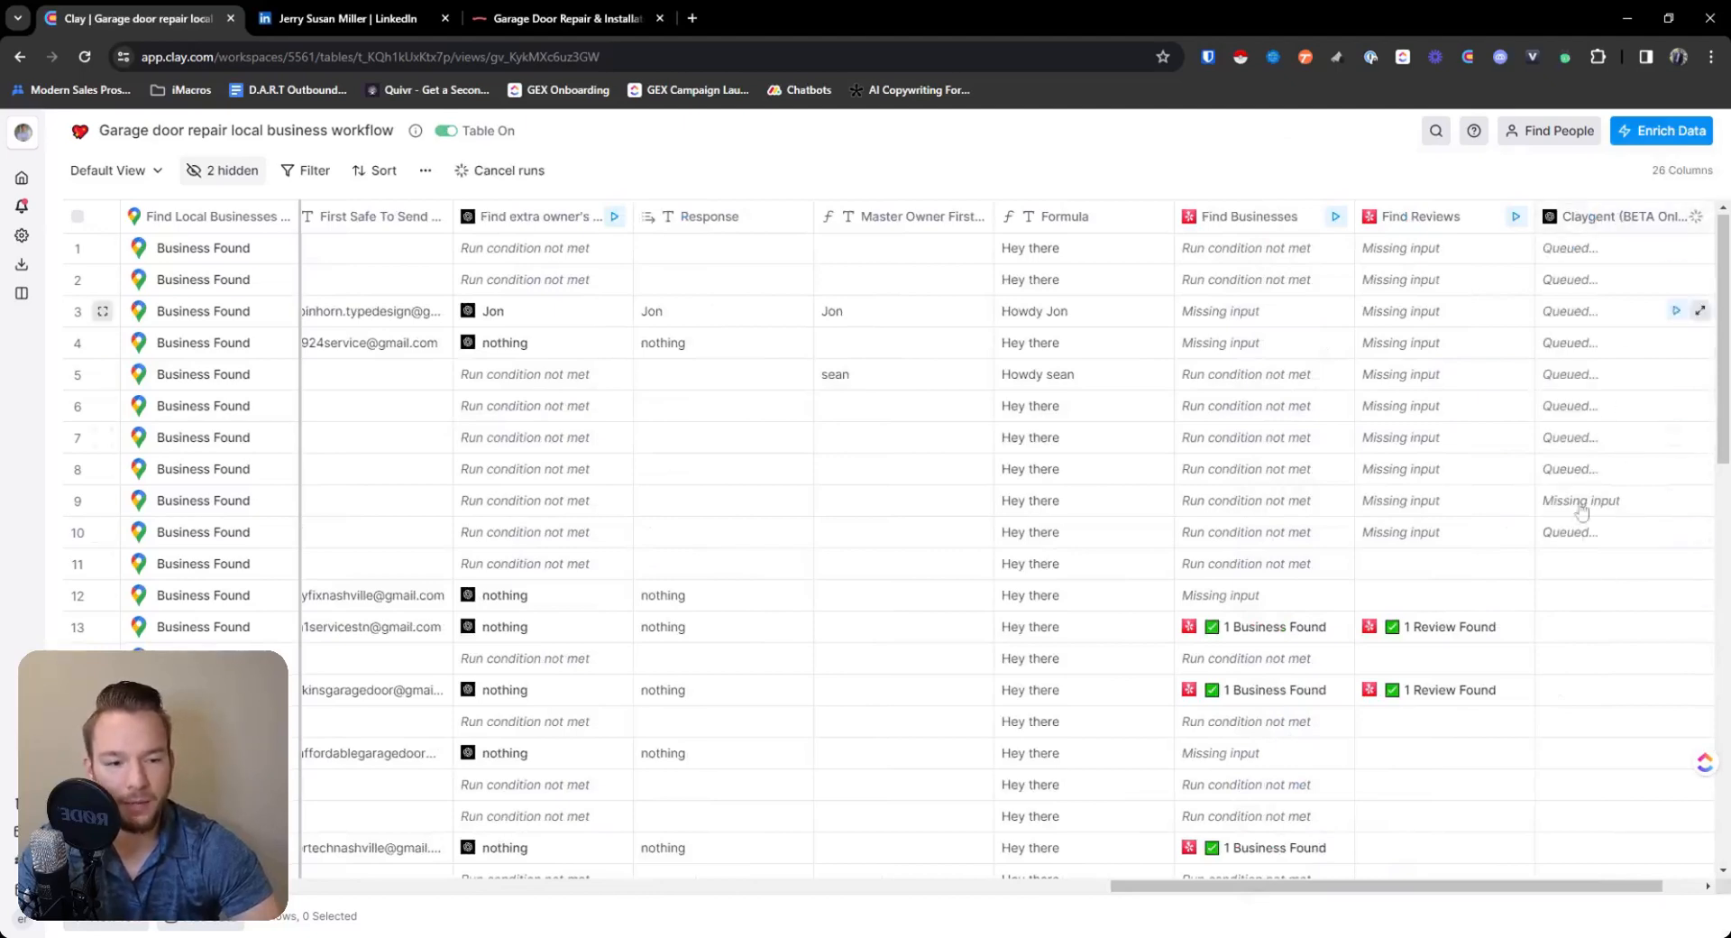
pyautogui.click(1675, 629)
pyautogui.click(1676, 691)
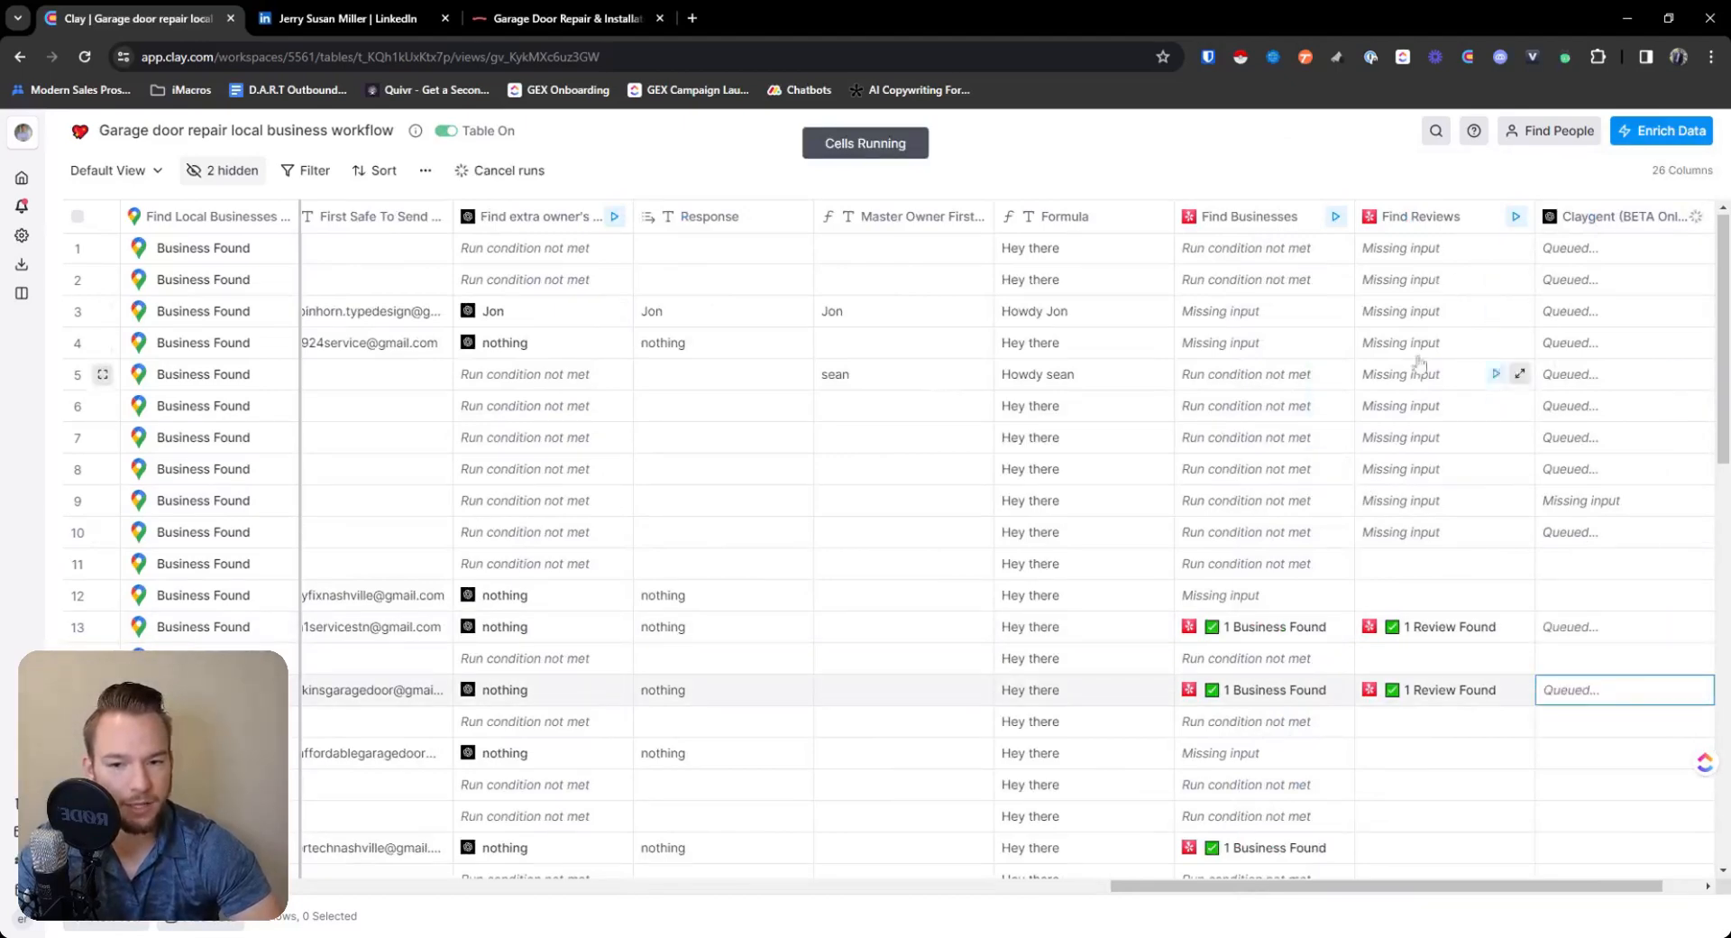
# Copy the conditional formula from the Find Businesses run settings and close its configuration.
pyautogui.click(1228, 226)
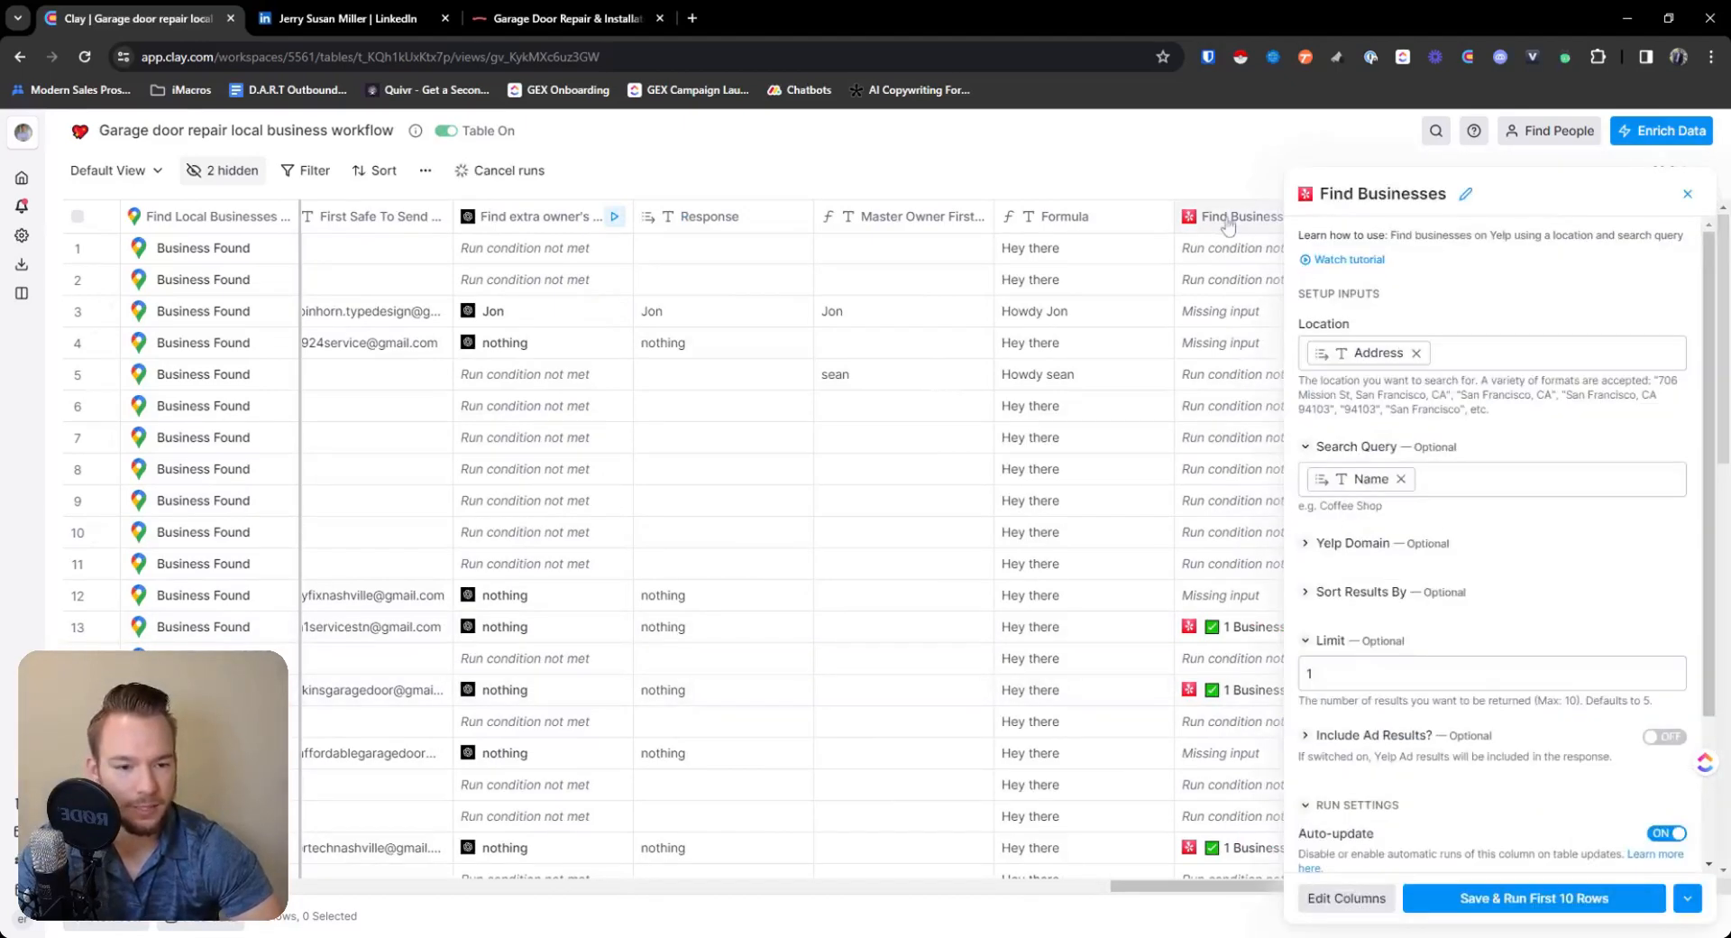
pyautogui.scroll(-5, 1411, 784)
pyautogui.moveTo(1408, 779); pyautogui.dragTo(1313, 754)
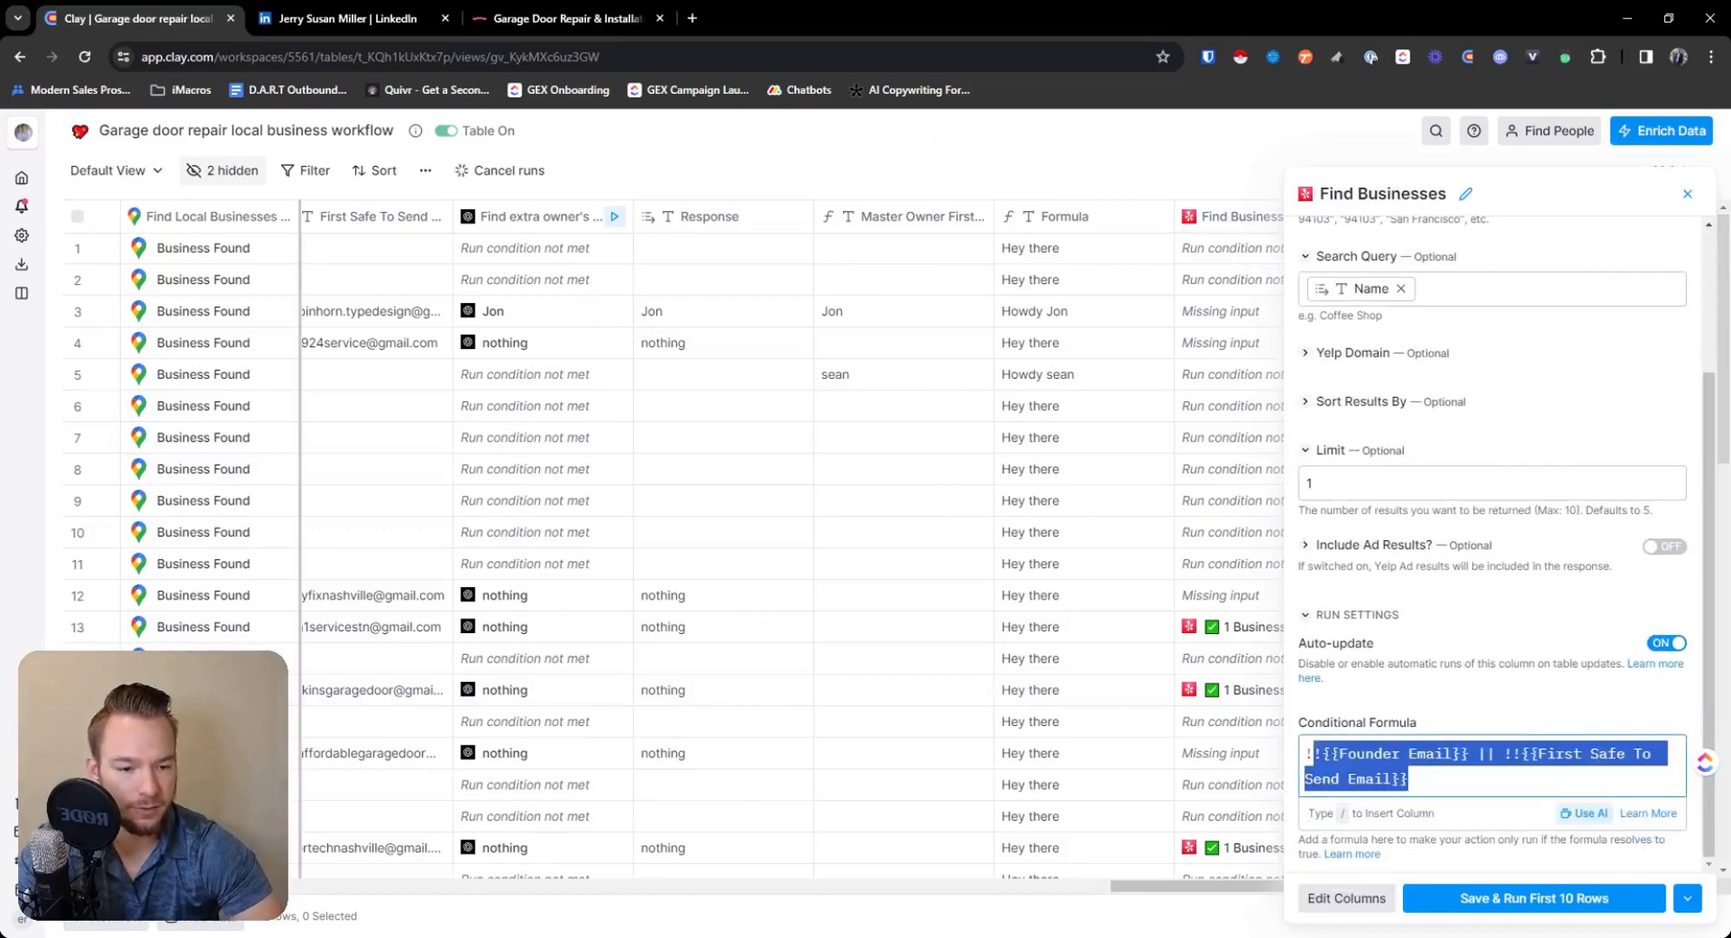
pyautogui.click(1687, 194)
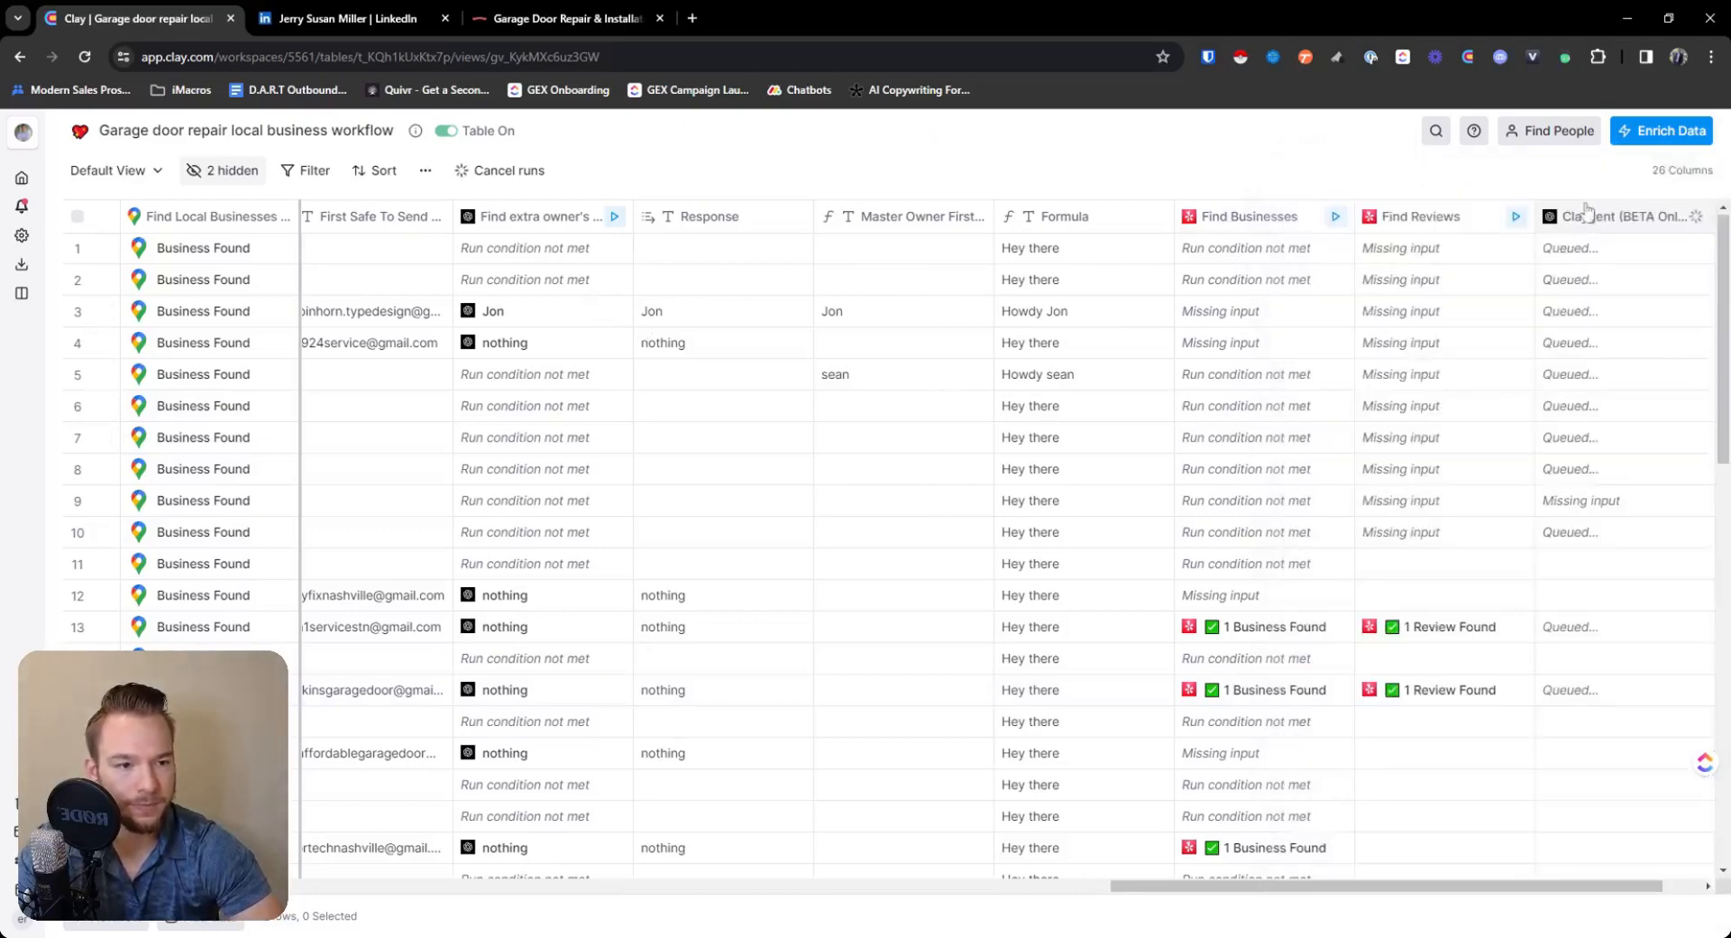
# Set Claygent's conditional formula to !!{{Founder Email}} || !!{{First Safe To Send Email}}, then save and run the first 10 rows.
pyautogui.click(1597, 221)
pyautogui.scroll(-5, 1387, 821)
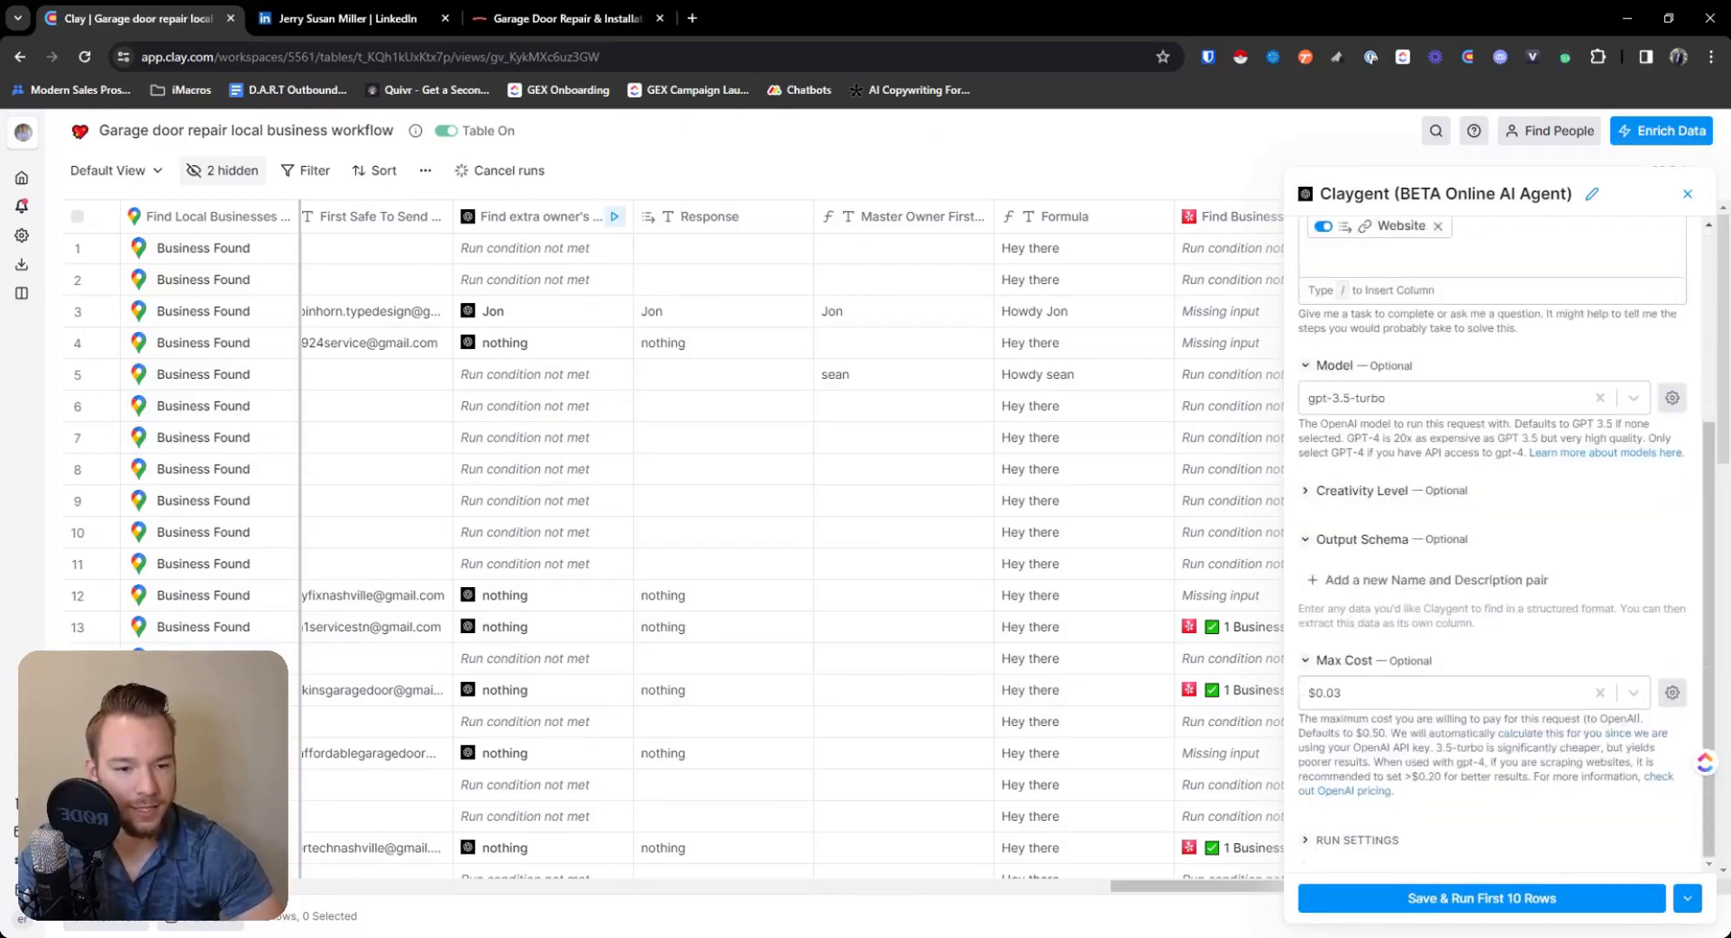
pyautogui.click(1381, 843)
pyautogui.scroll(-3, 1393, 803)
pyautogui.click(1398, 770)
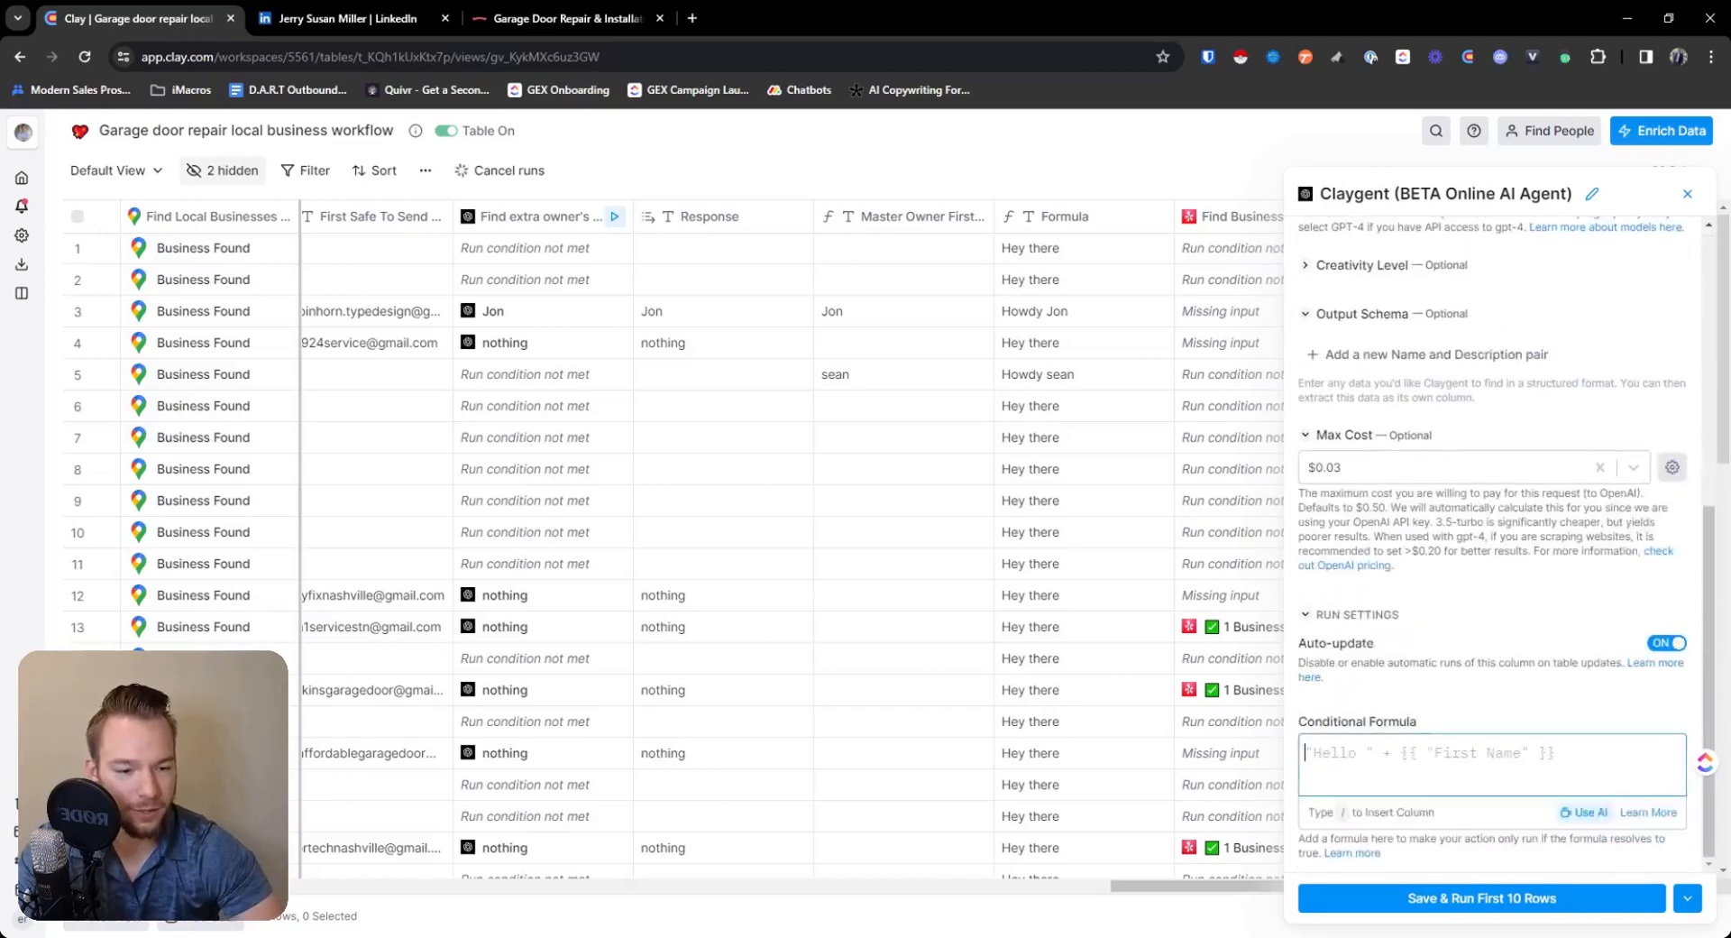
pyautogui.write('!!{{Founder Email}} || !!{{First Safe To Send Email}}')
pyautogui.click(1482, 898)
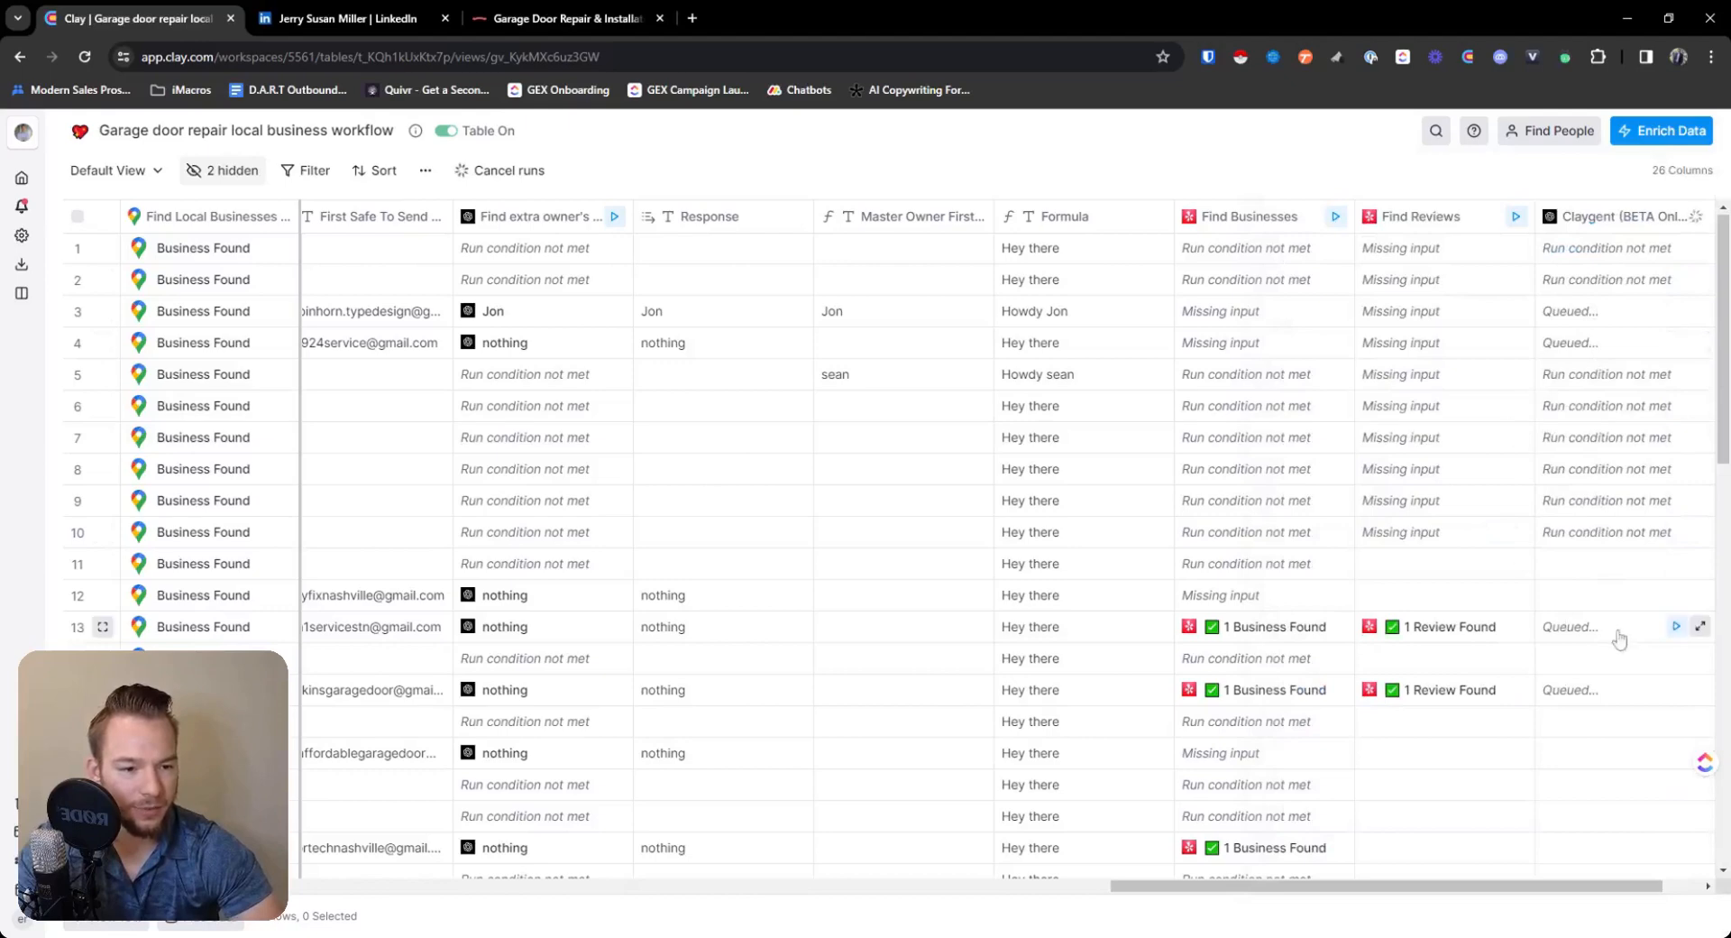
# Examine the result and reasoning in row 3's Claygent cell details, then close them.
pyautogui.hscroll(1, 1329, 606)
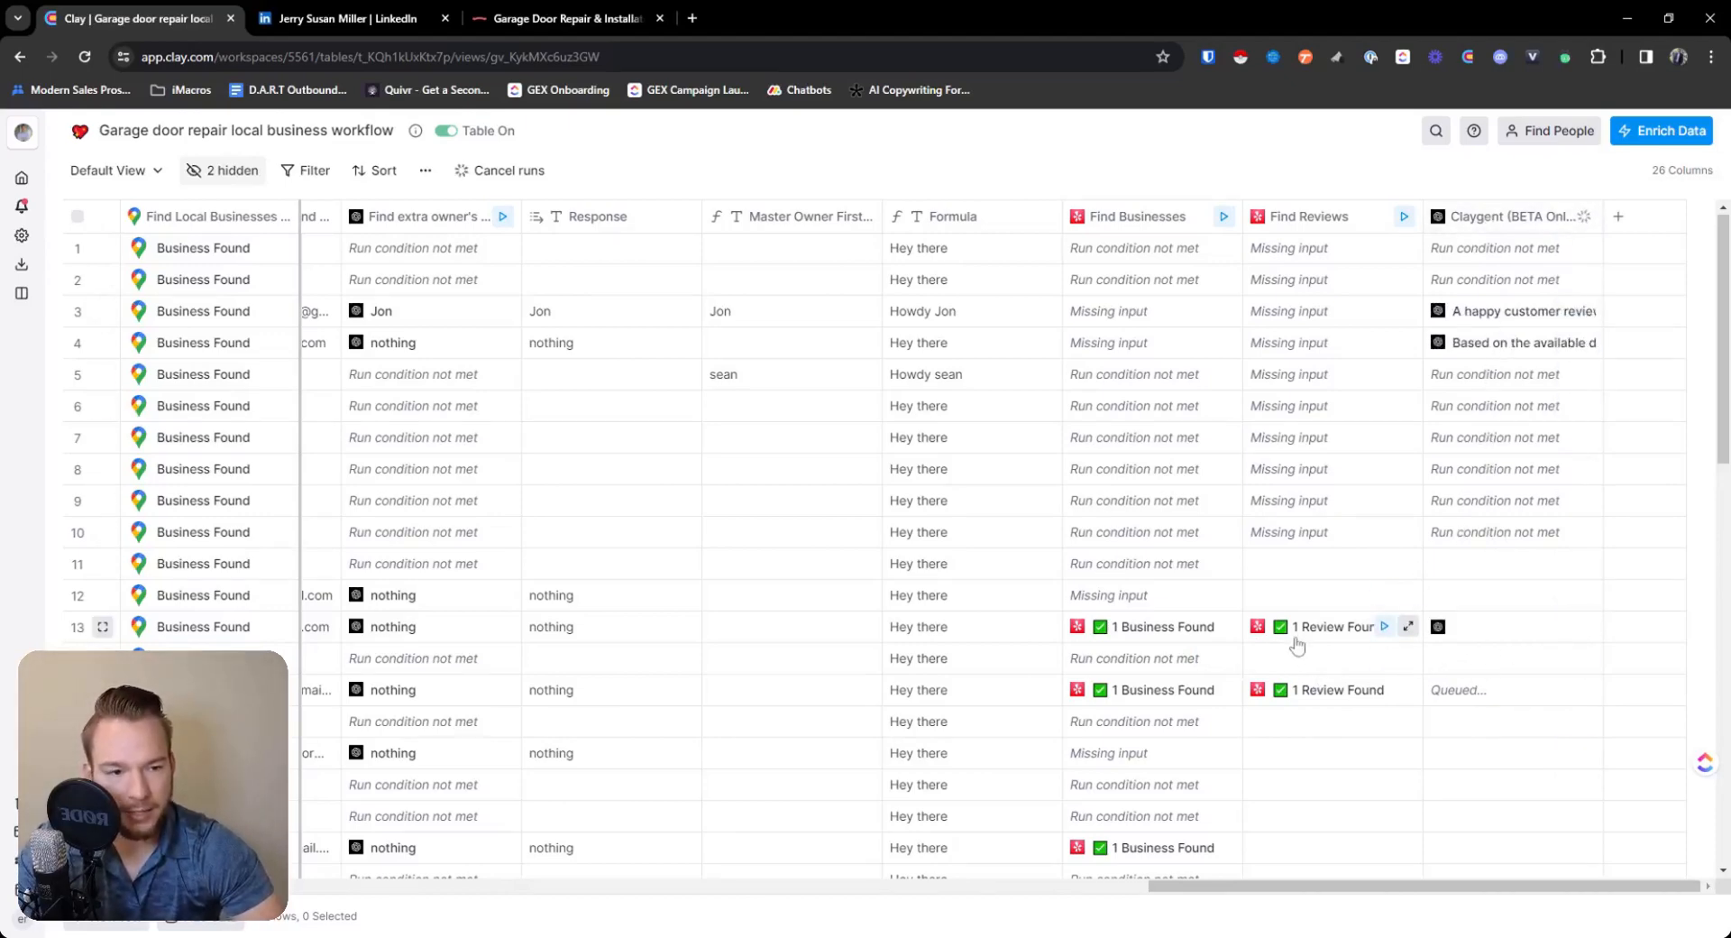
pyautogui.click(1589, 311)
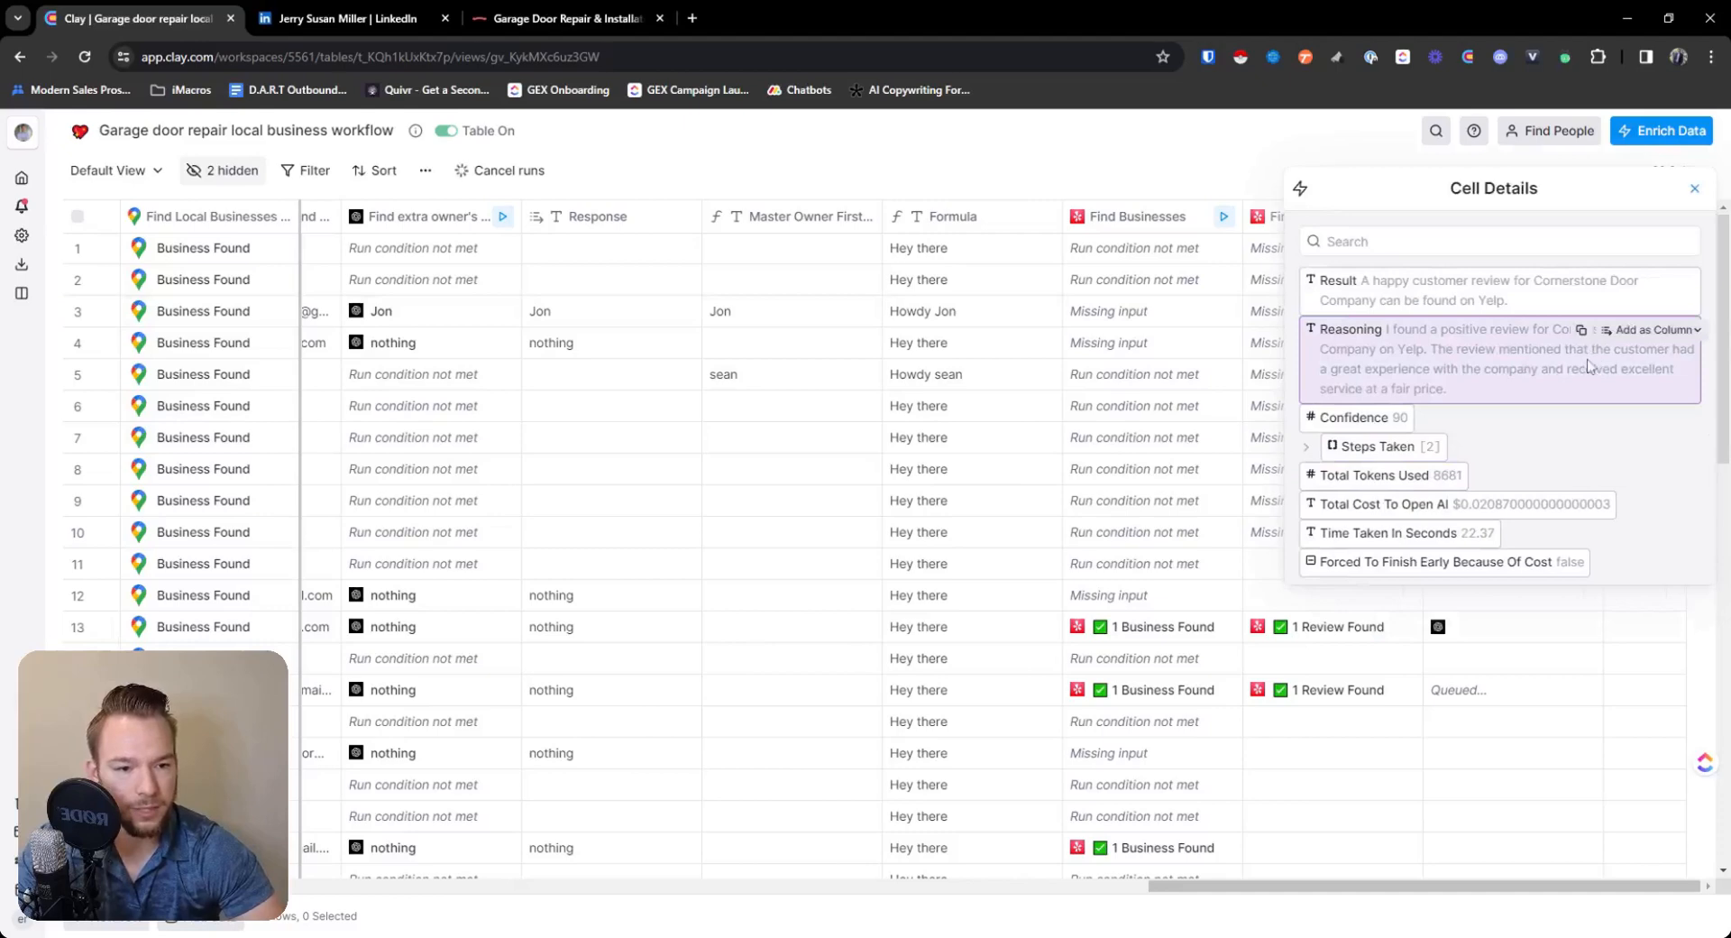
pyautogui.click(1695, 188)
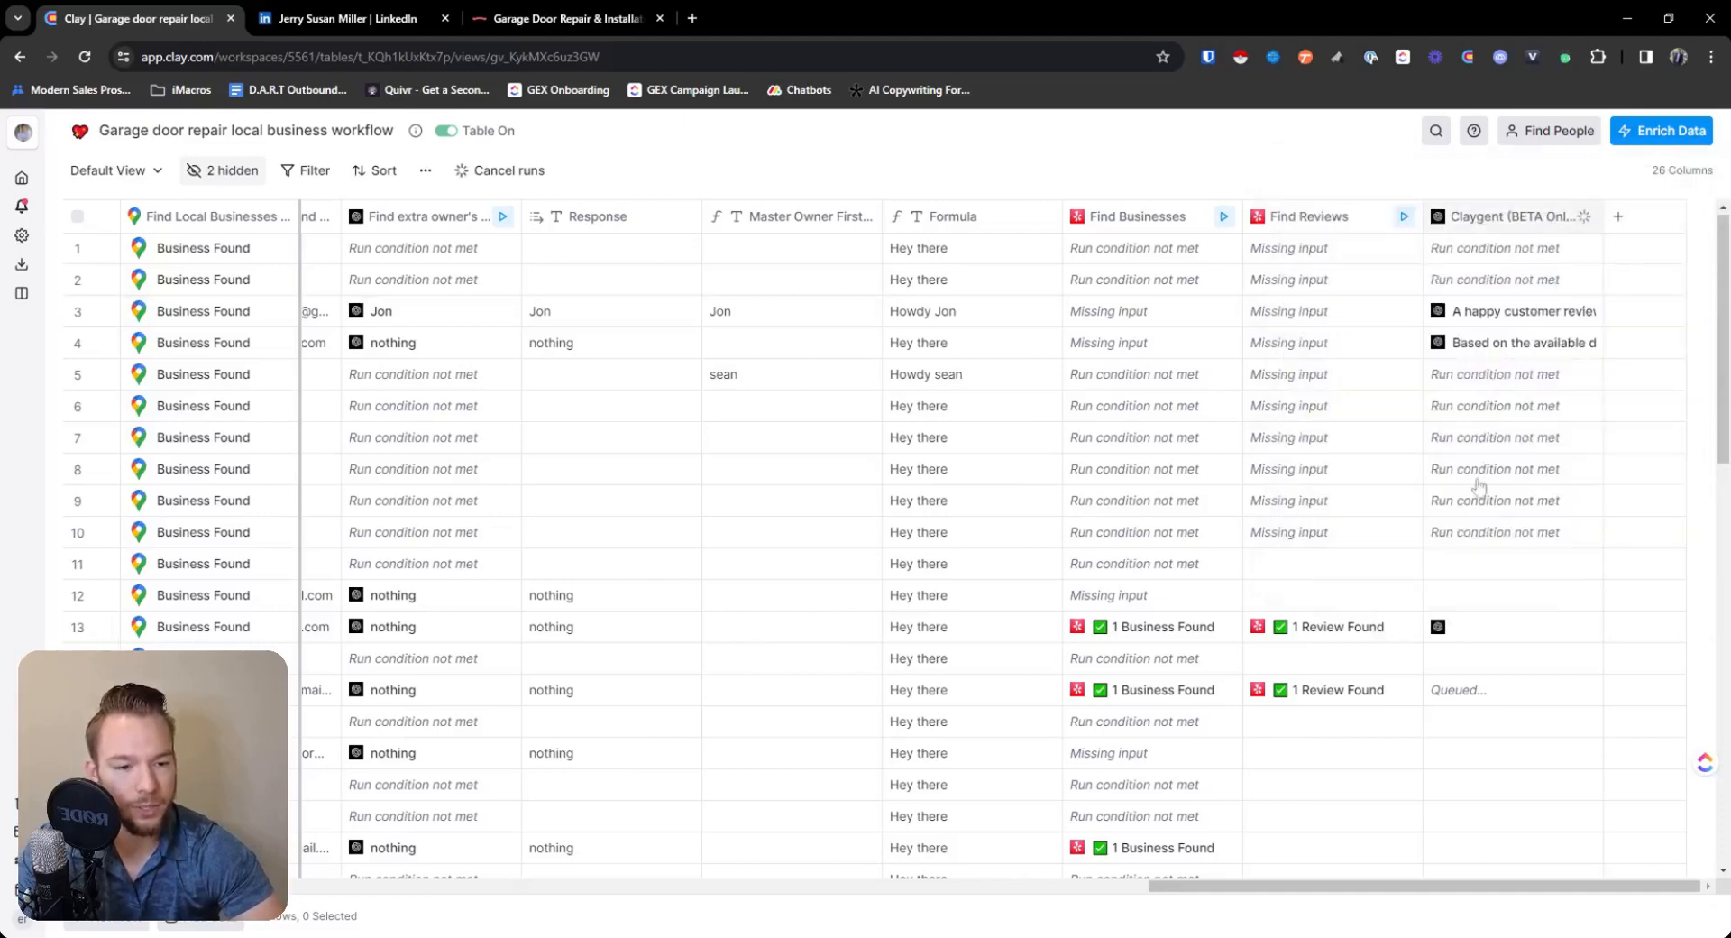
# Append "Bring me back what the customer said and if you can their first name as well." to Claygent's mission and run the first 10 rows.
pyautogui.click(1545, 218)
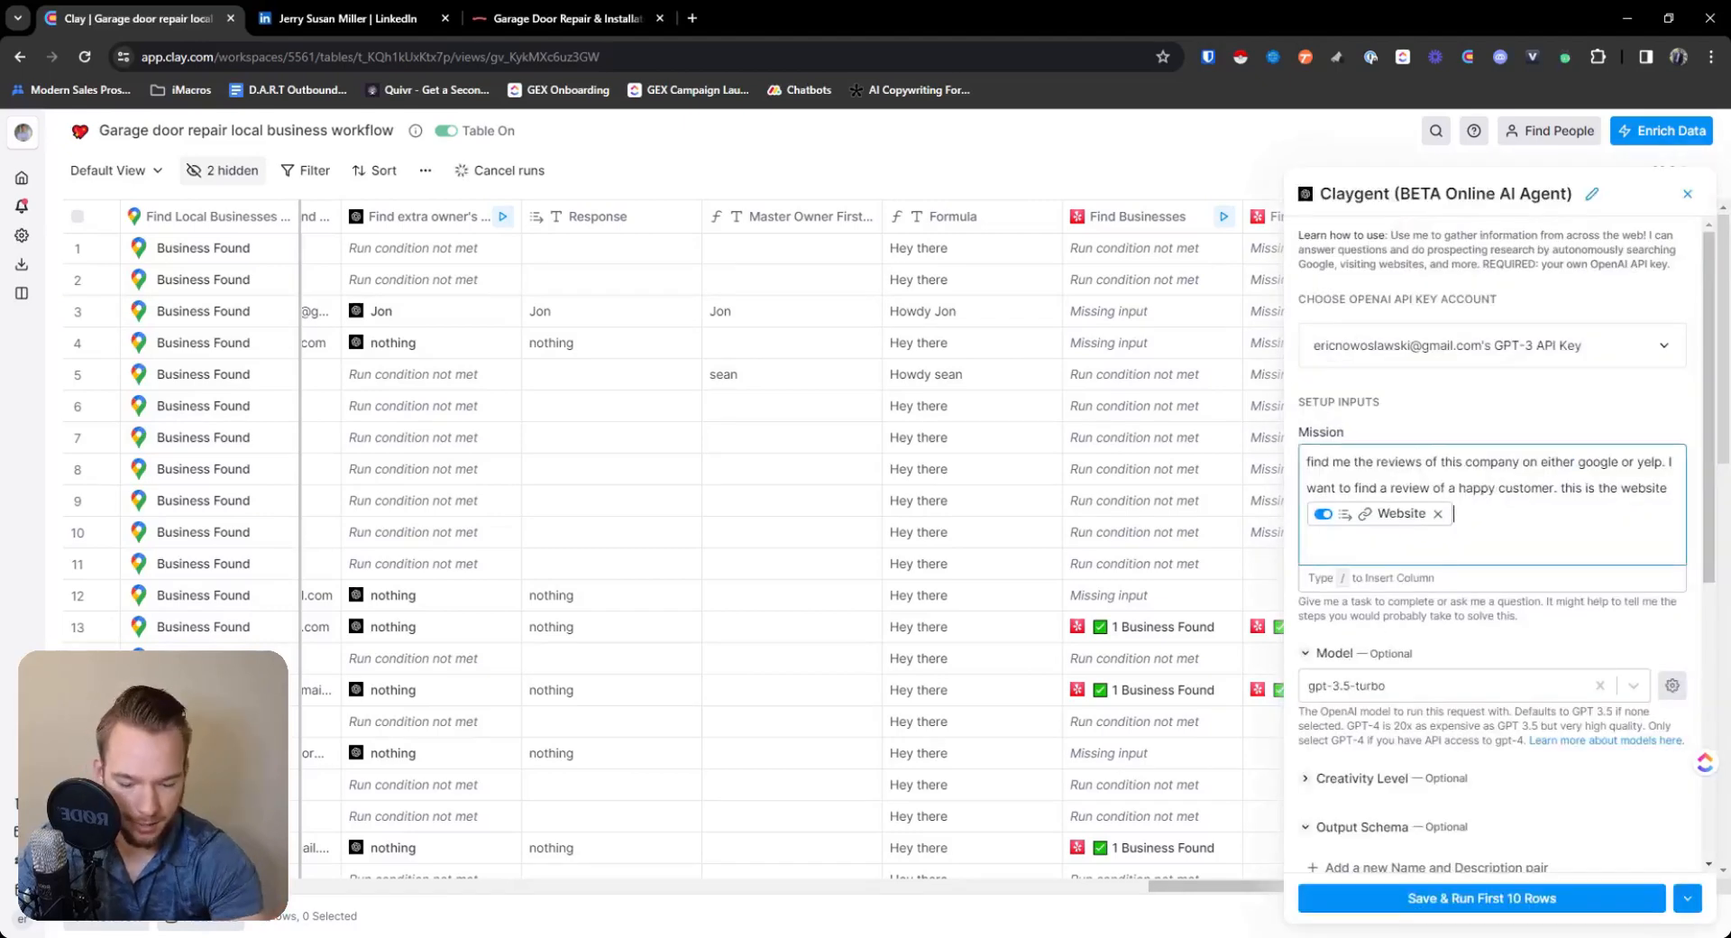
pyautogui.write('. Bring me ')
pyautogui.write('back what ')
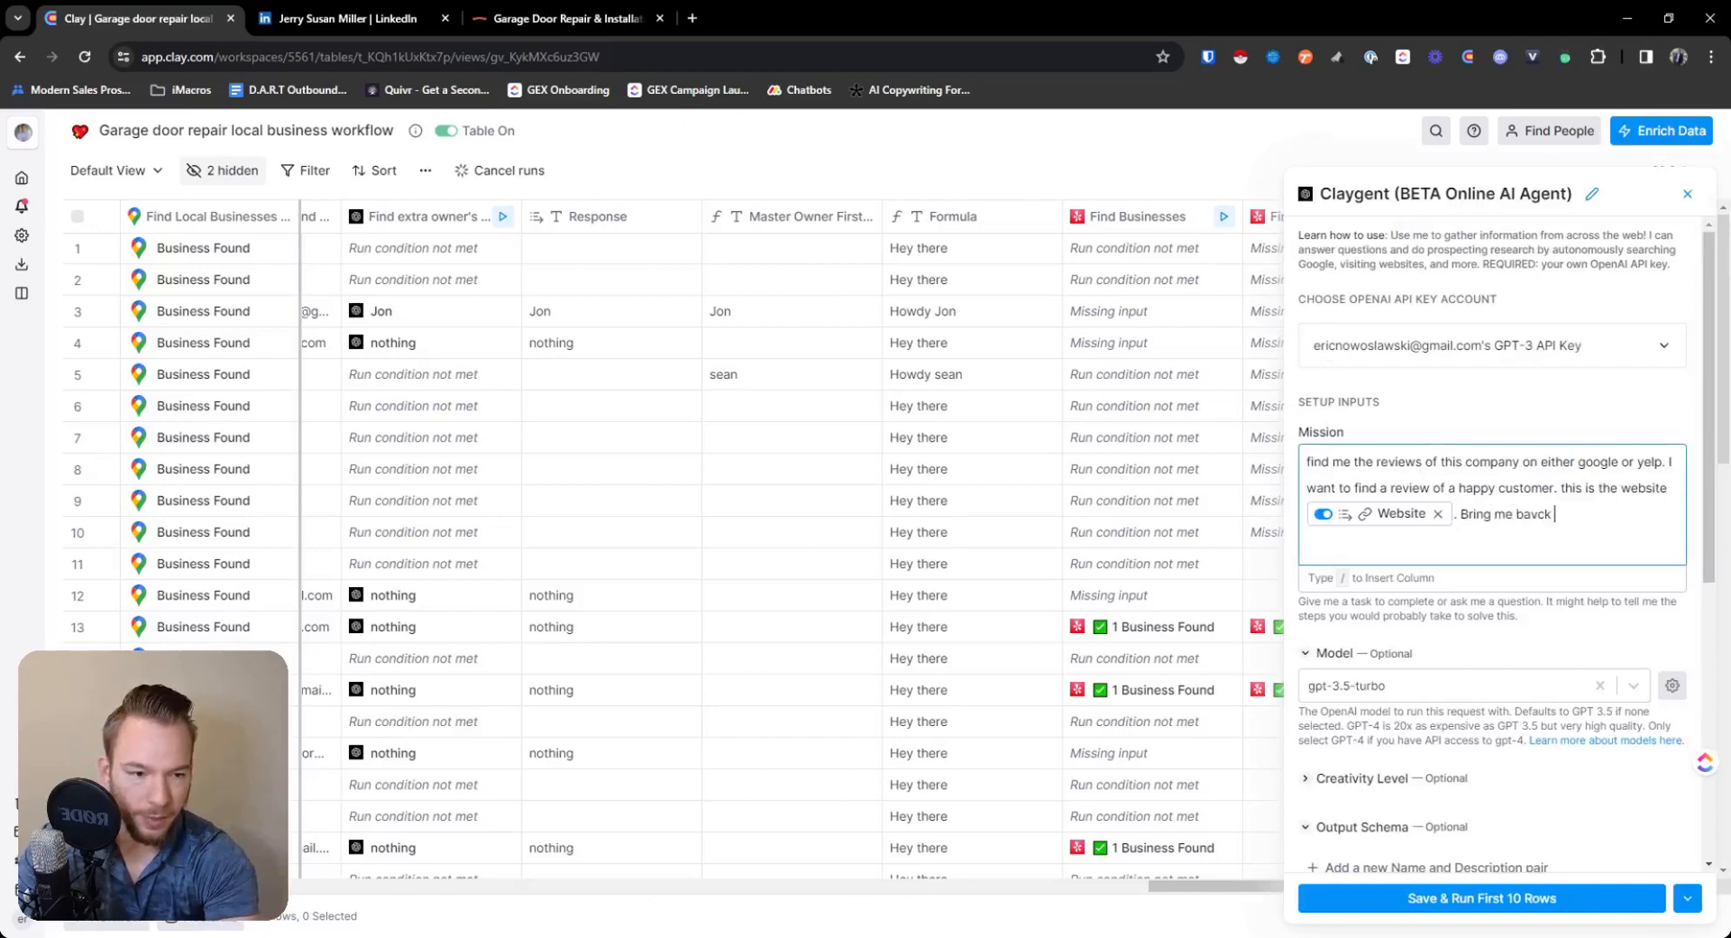
pyautogui.write('the c')
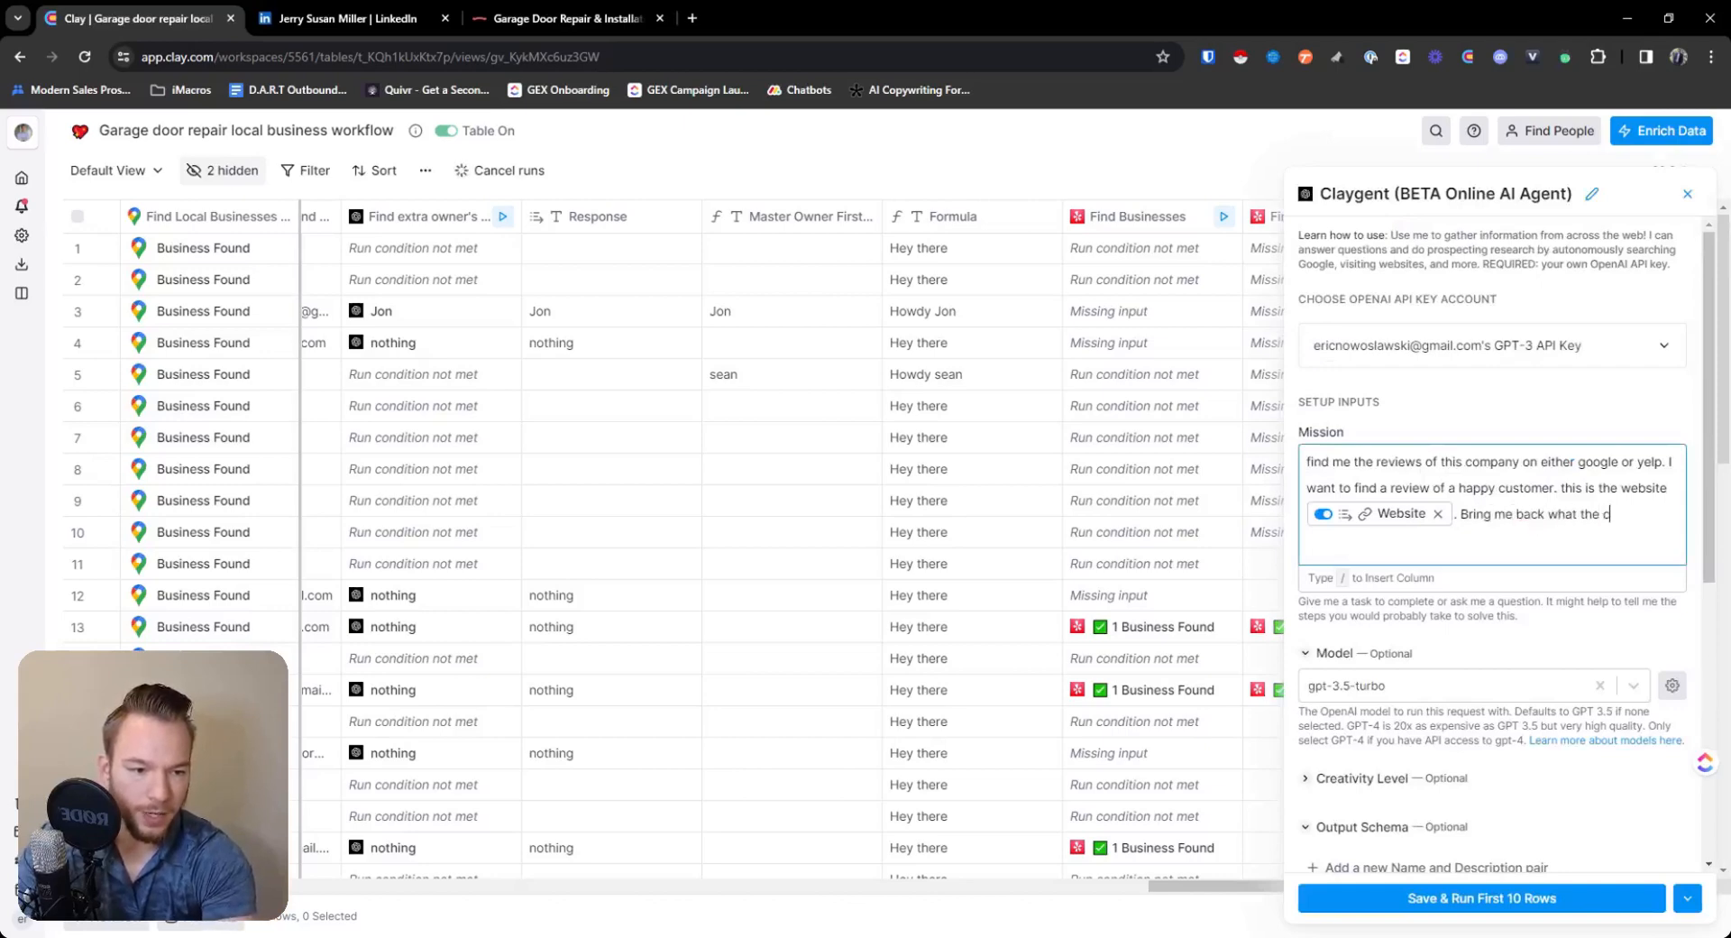
pyautogui.write('ustomer said and if you can')
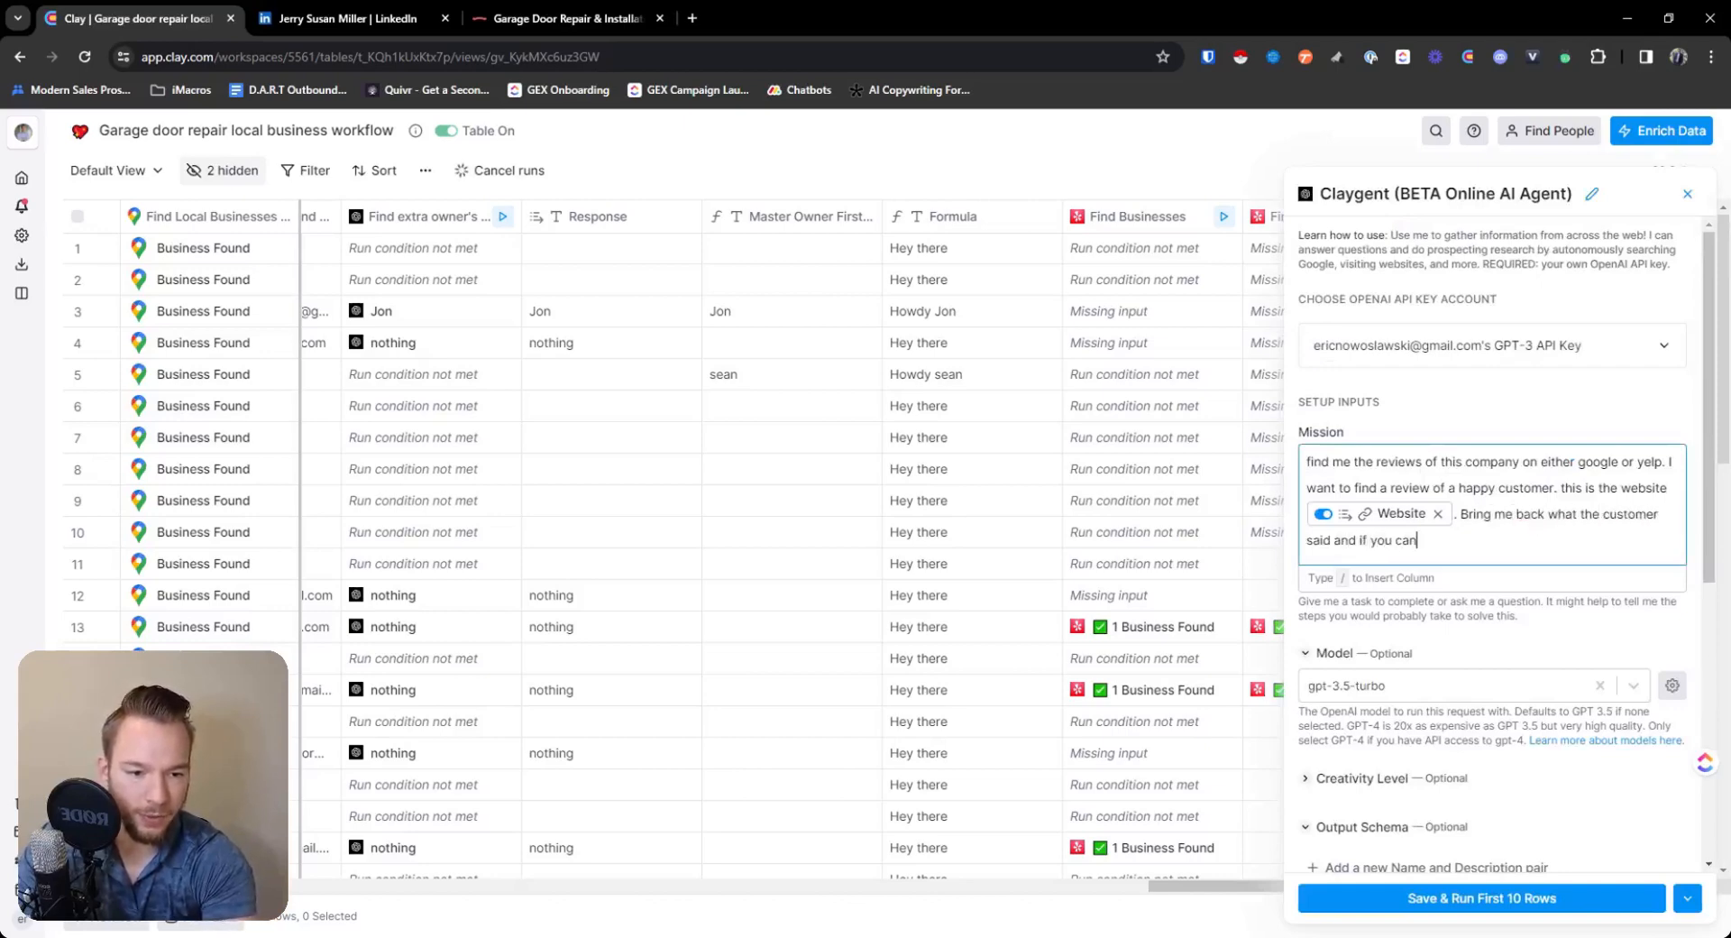
pyautogui.write(' their first name as well.')
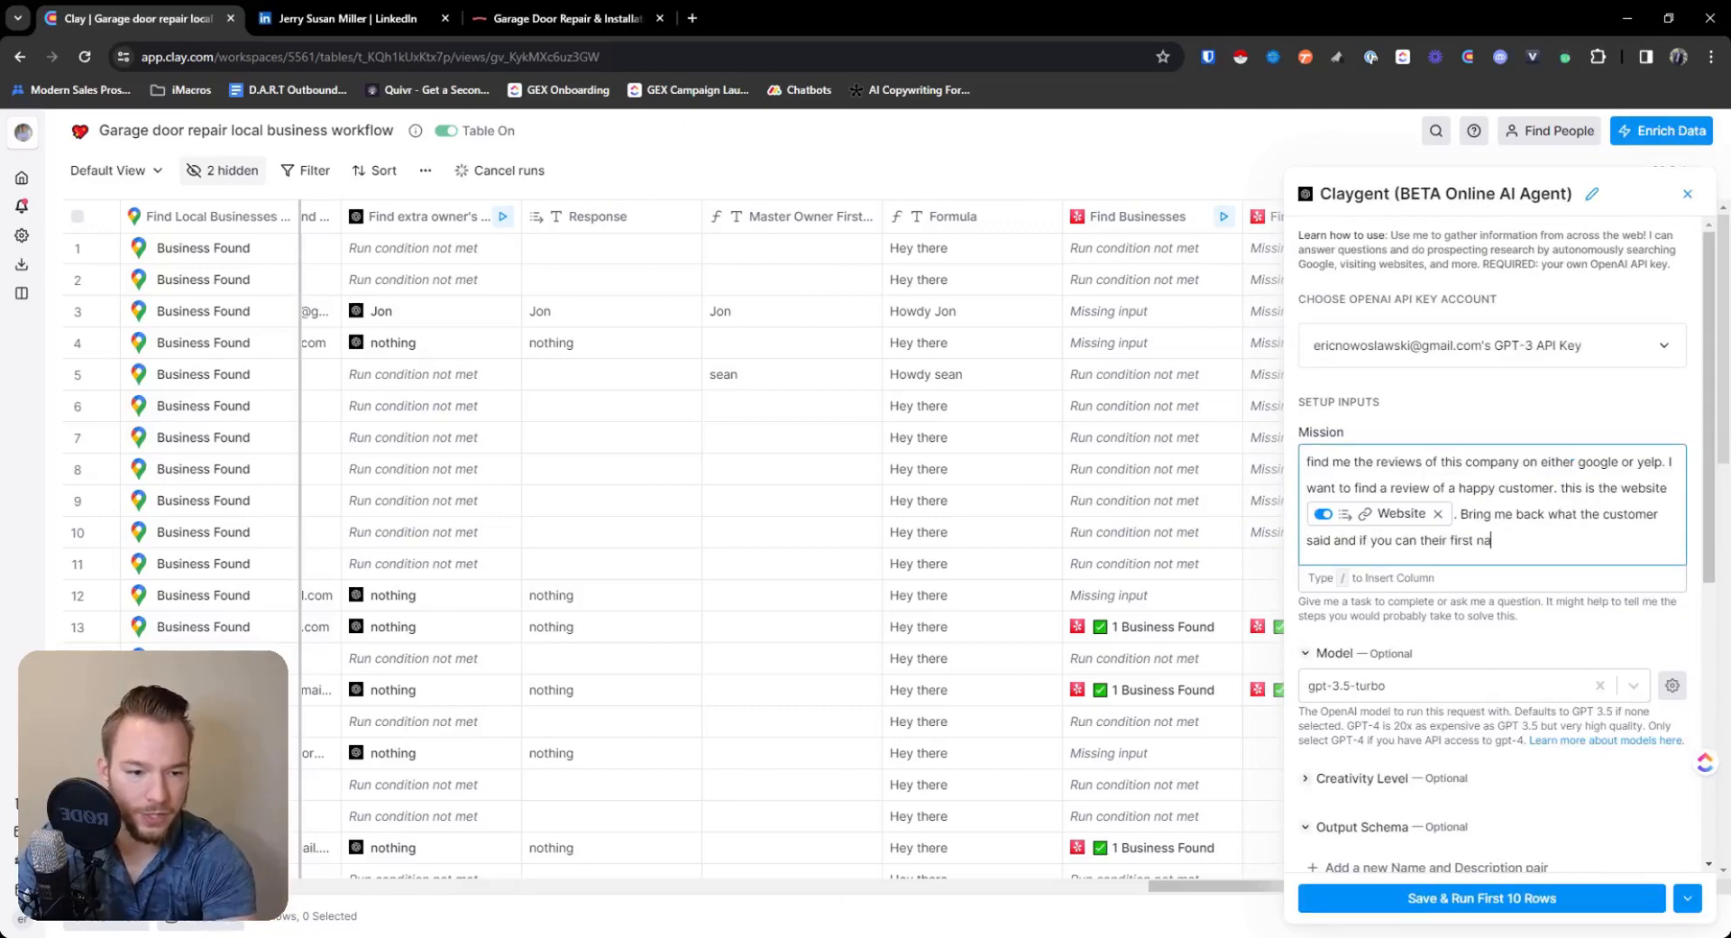
pyautogui.click(1591, 898)
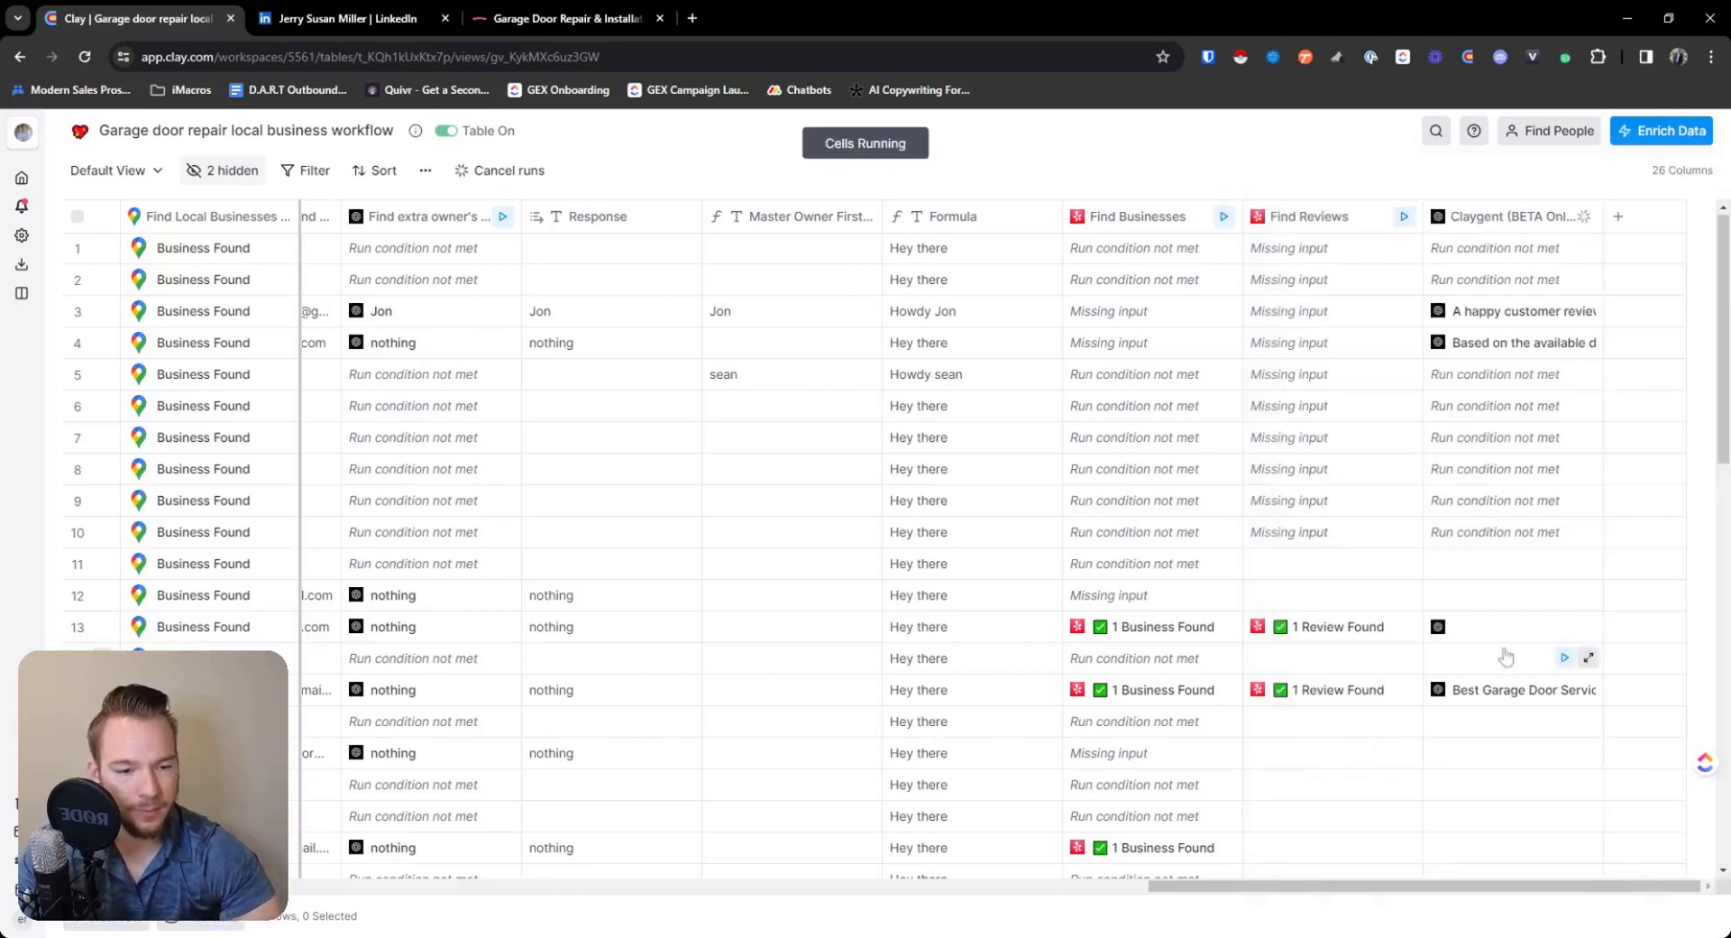
# Run the updated Claygent enrichment individually for rows 13, 15 and 20.
pyautogui.scroll(-4, 1506, 669)
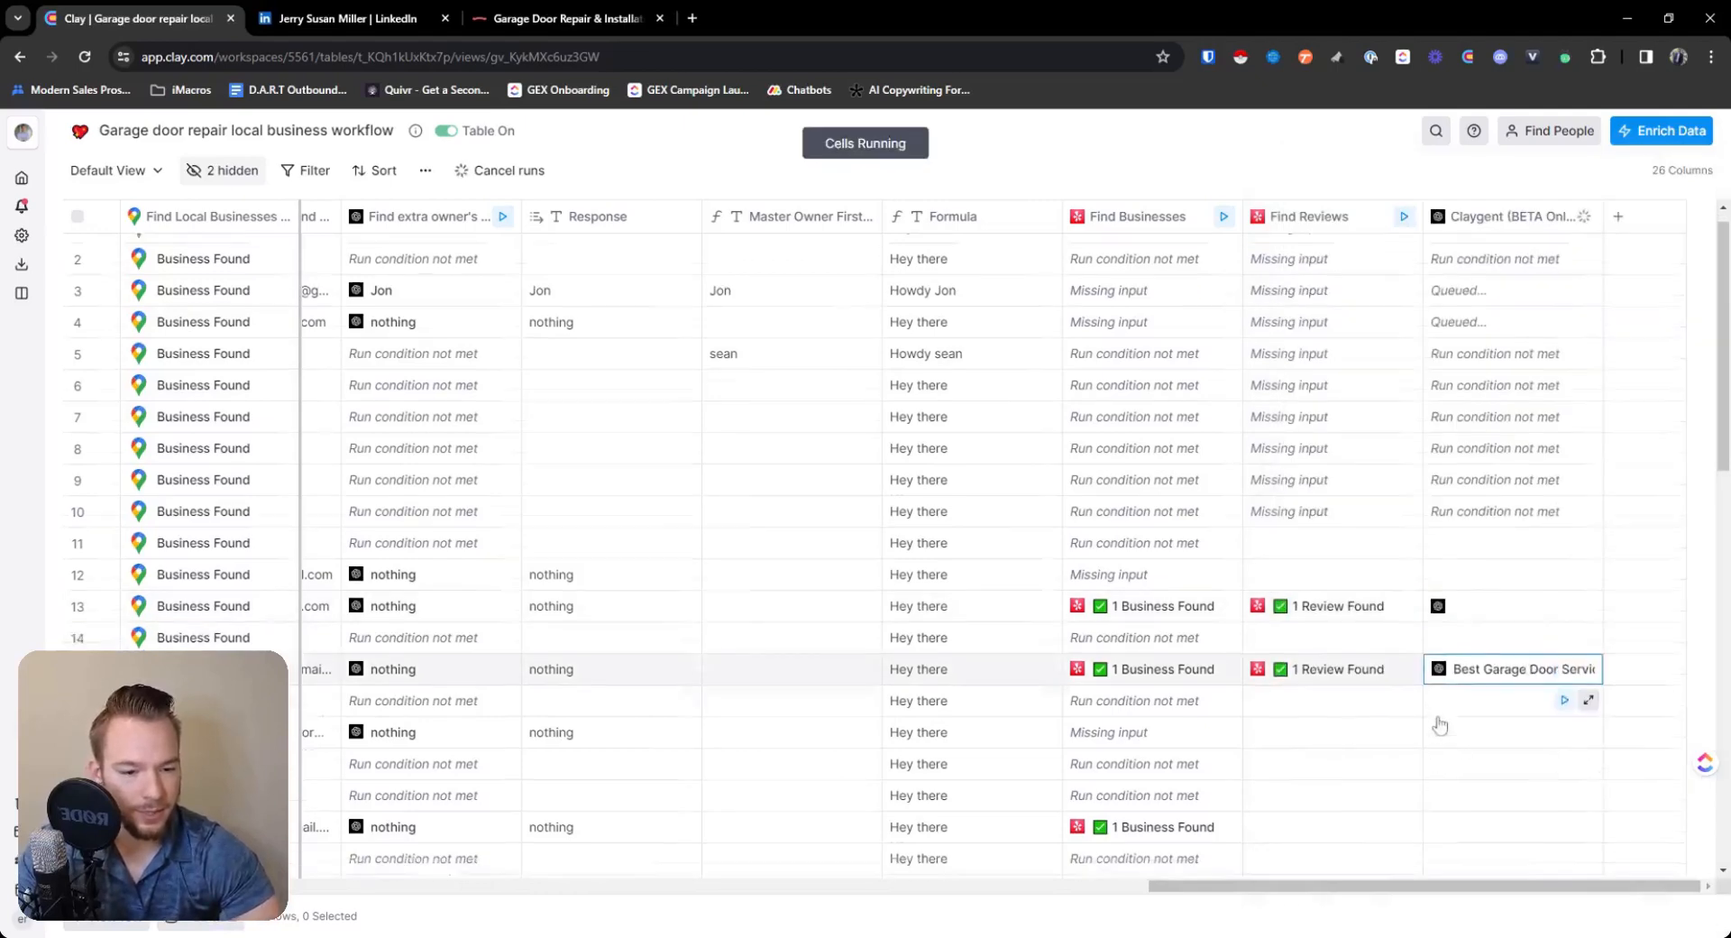
pyautogui.click(1557, 676)
pyautogui.click(1561, 669)
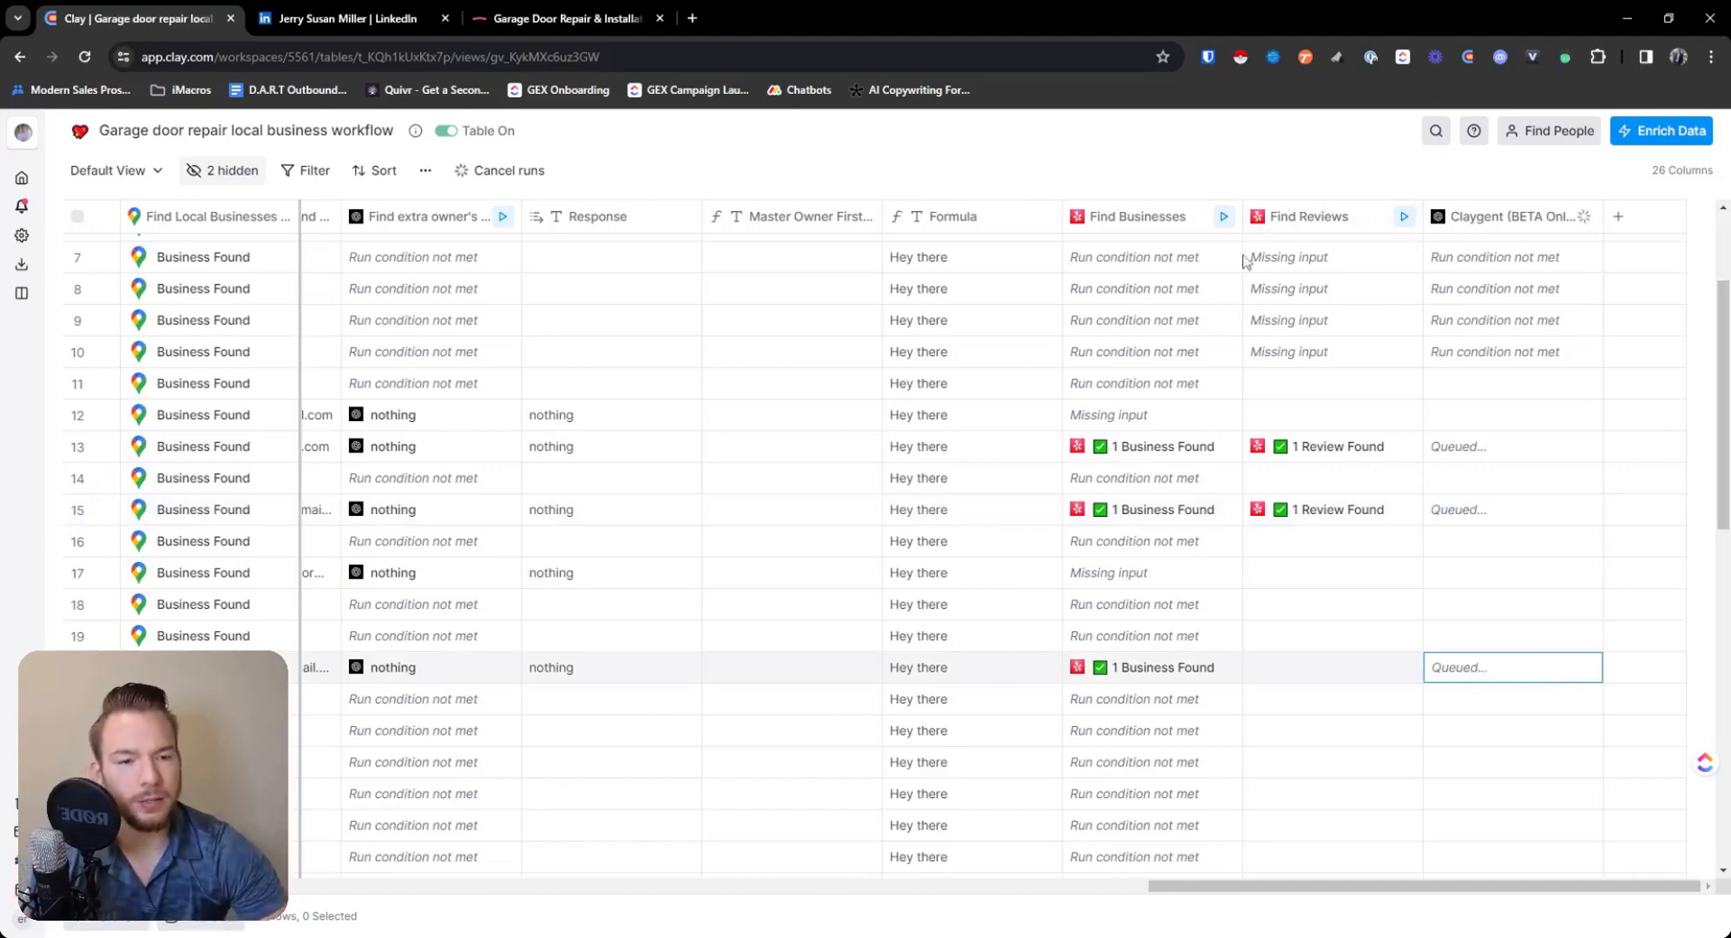
# Examine the full Address values in rows 1, 5 and 9, checking their street names, and leave them unedited.
pyautogui.scroll(2, 1280, 442)
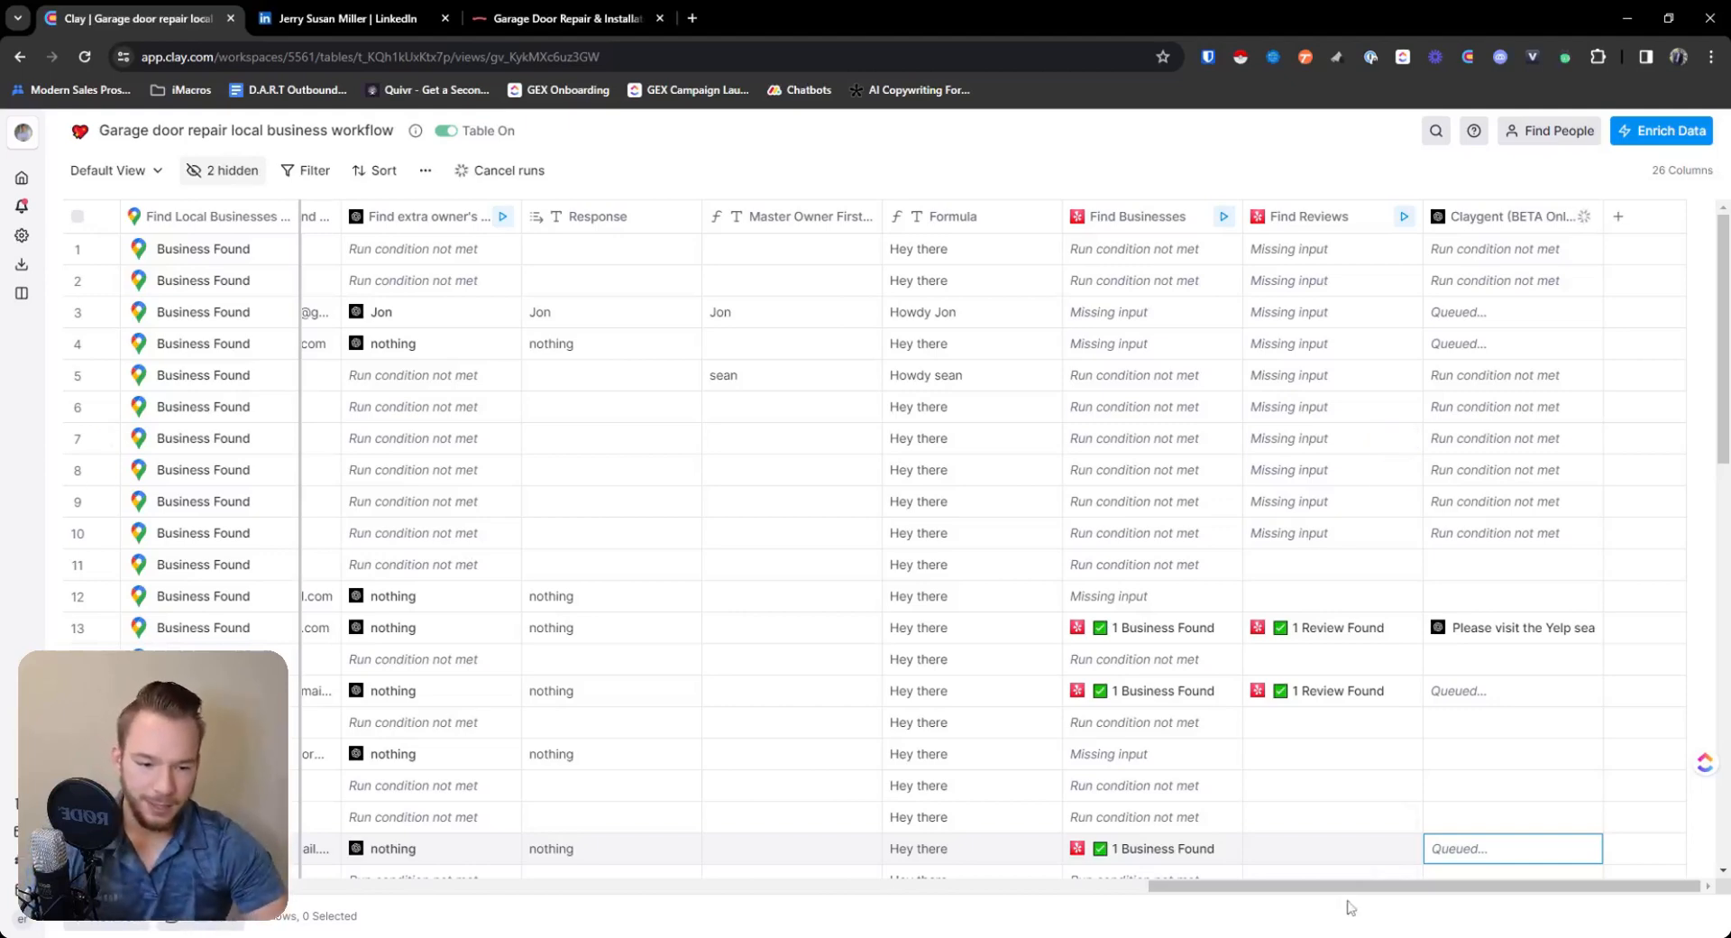
pyautogui.moveTo(1346, 889); pyautogui.dragTo(392, 895)
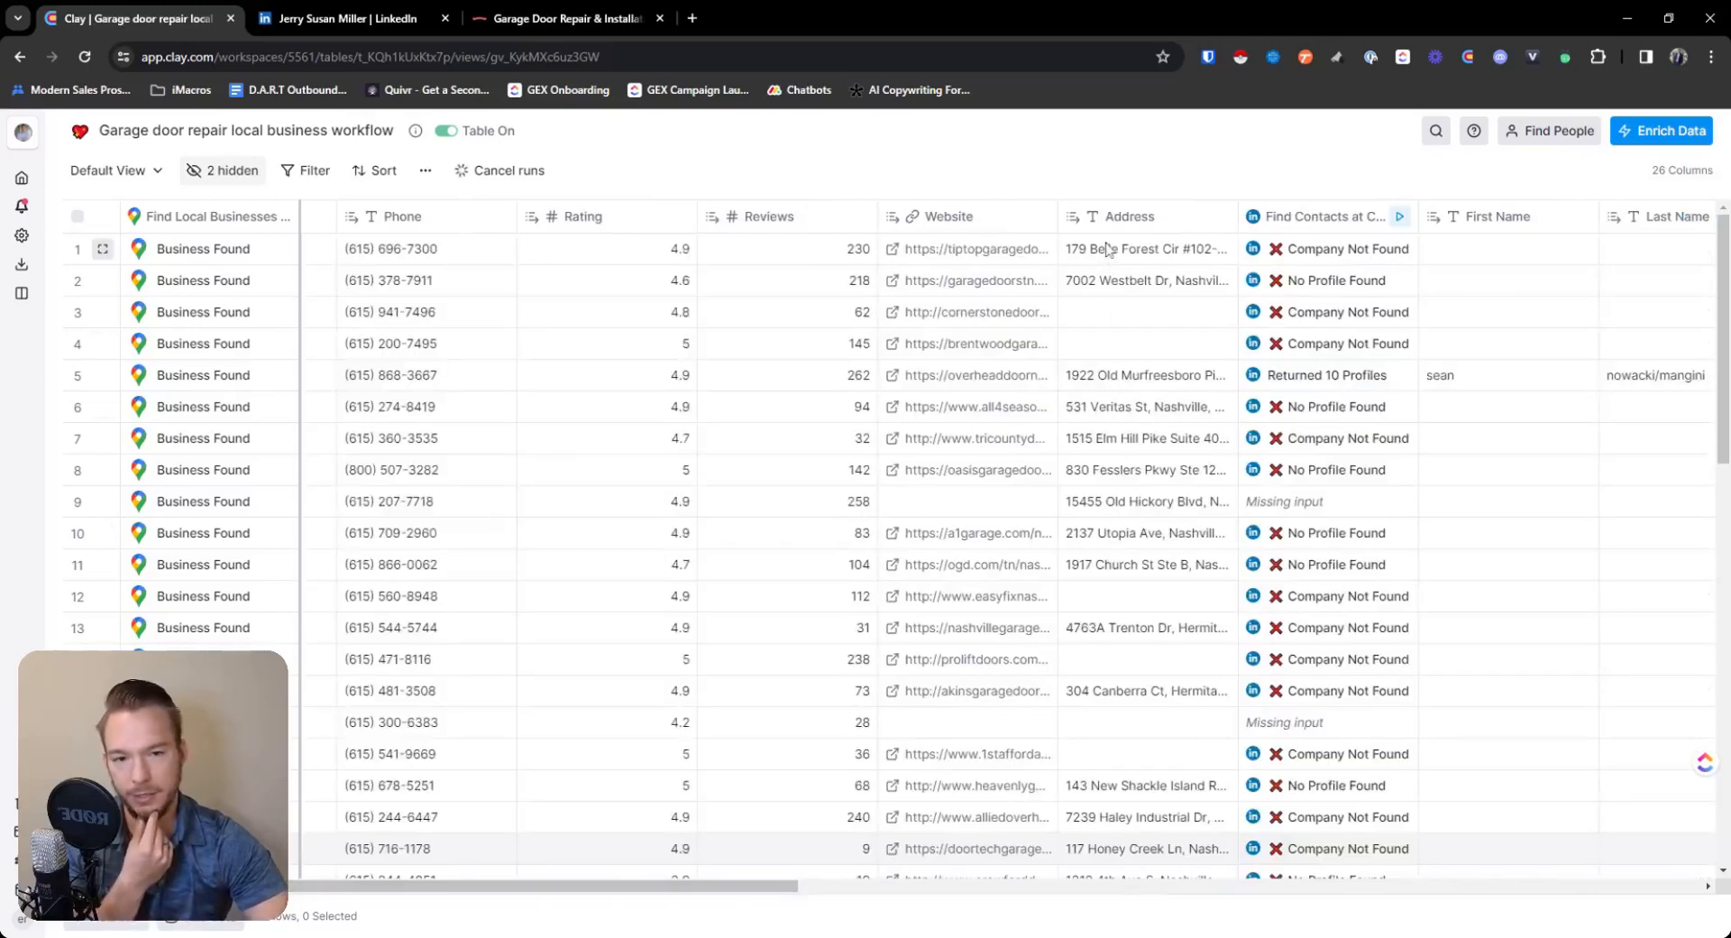
pyautogui.doubleClick(1156, 258)
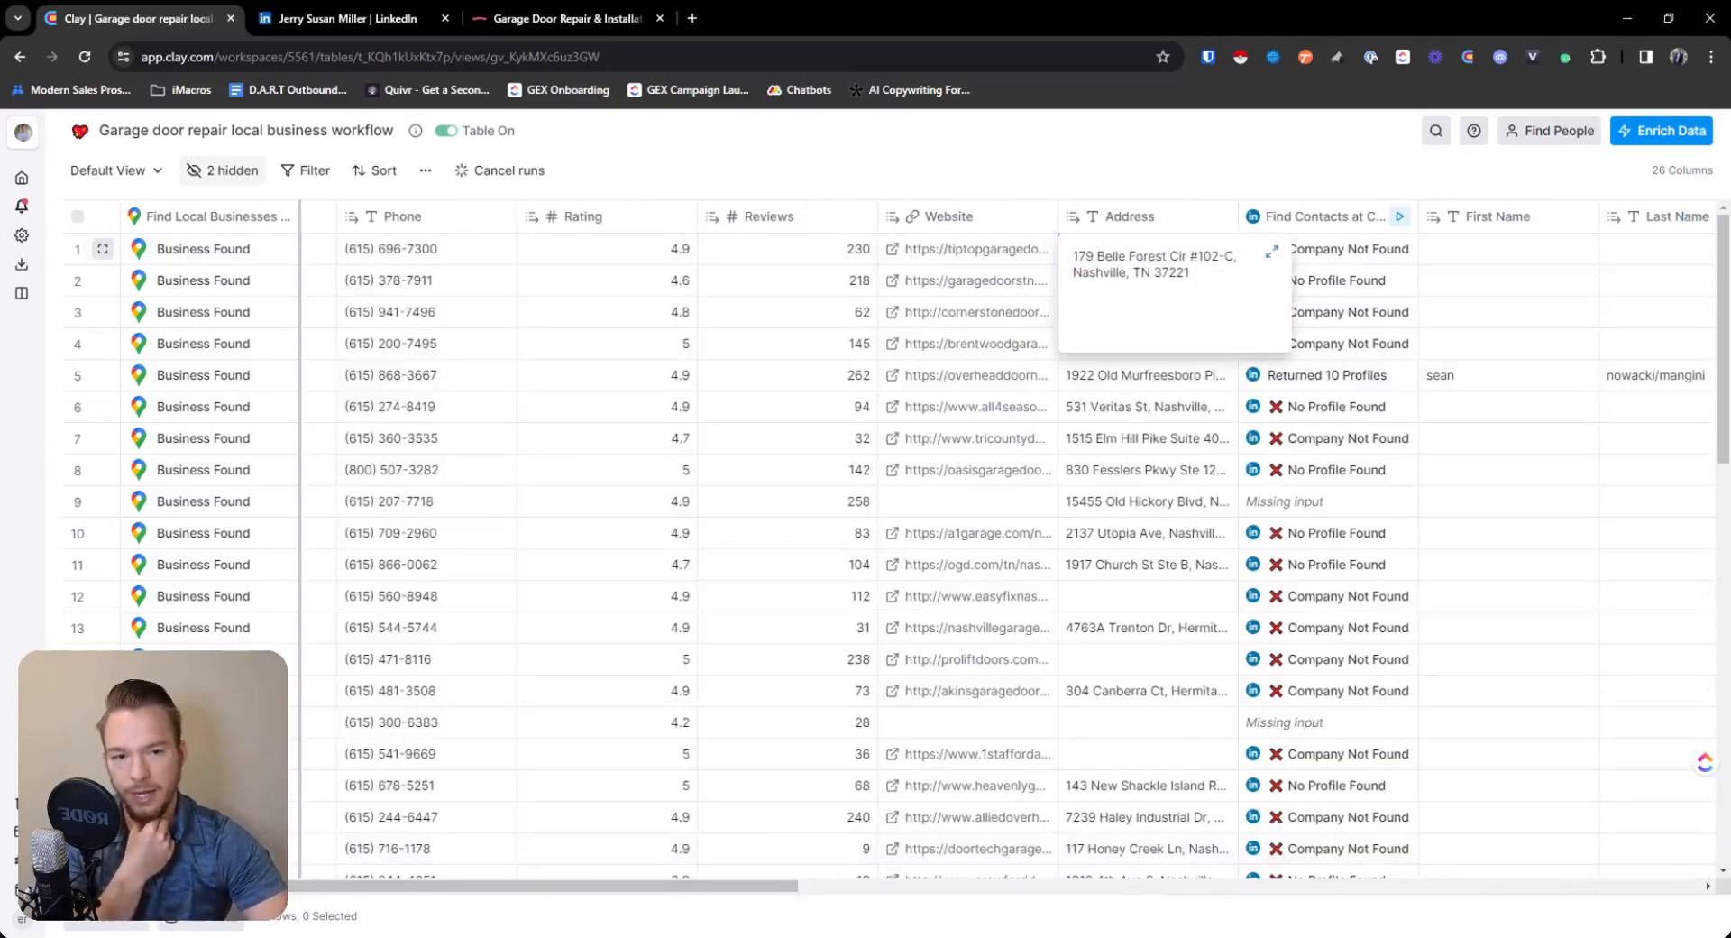
pyautogui.hotkey('ctrl', 'a')
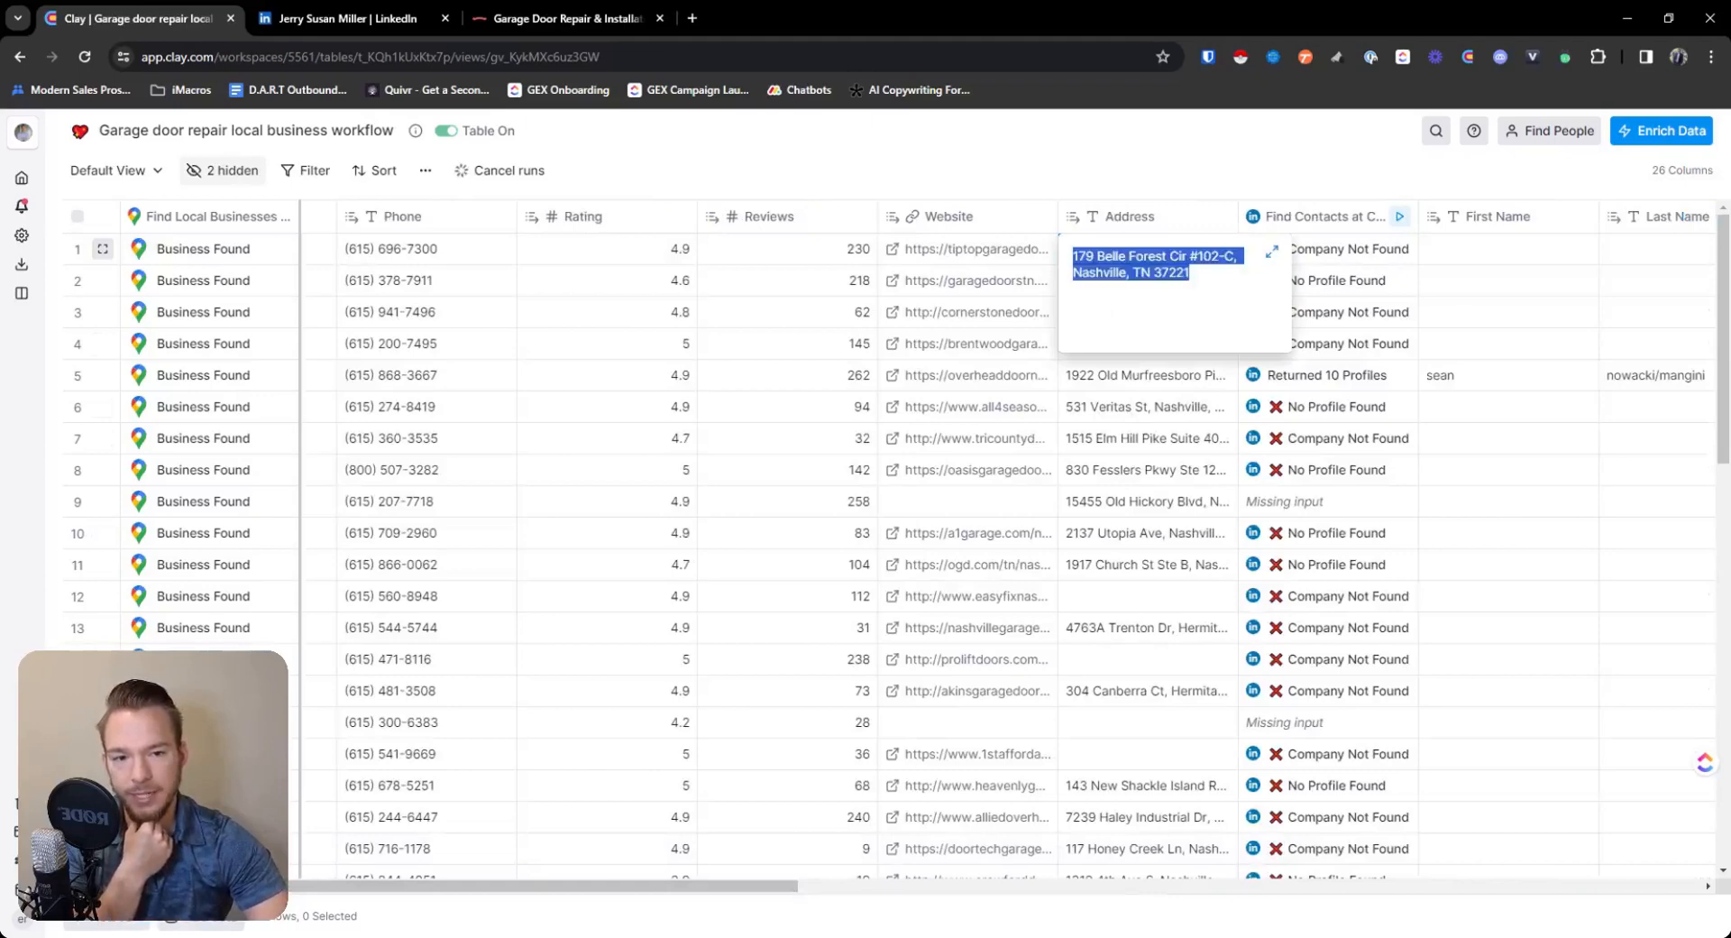
pyautogui.moveTo(1190, 256); pyautogui.dragTo(1098, 256)
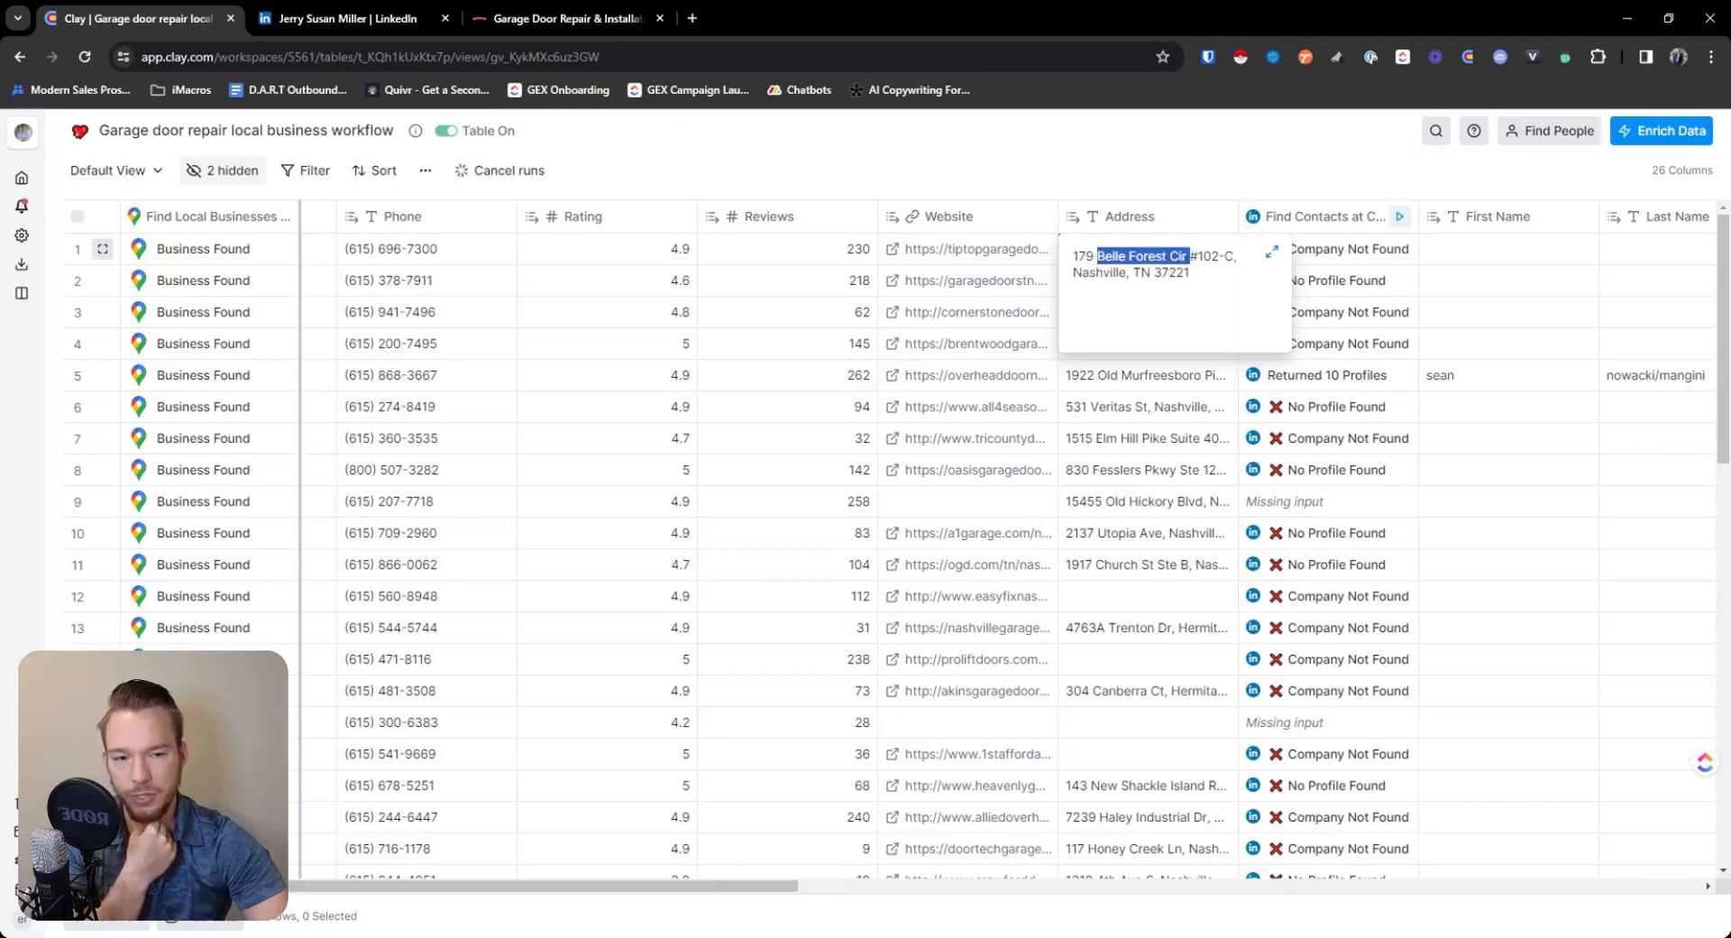
pyautogui.doubleClick(1118, 376)
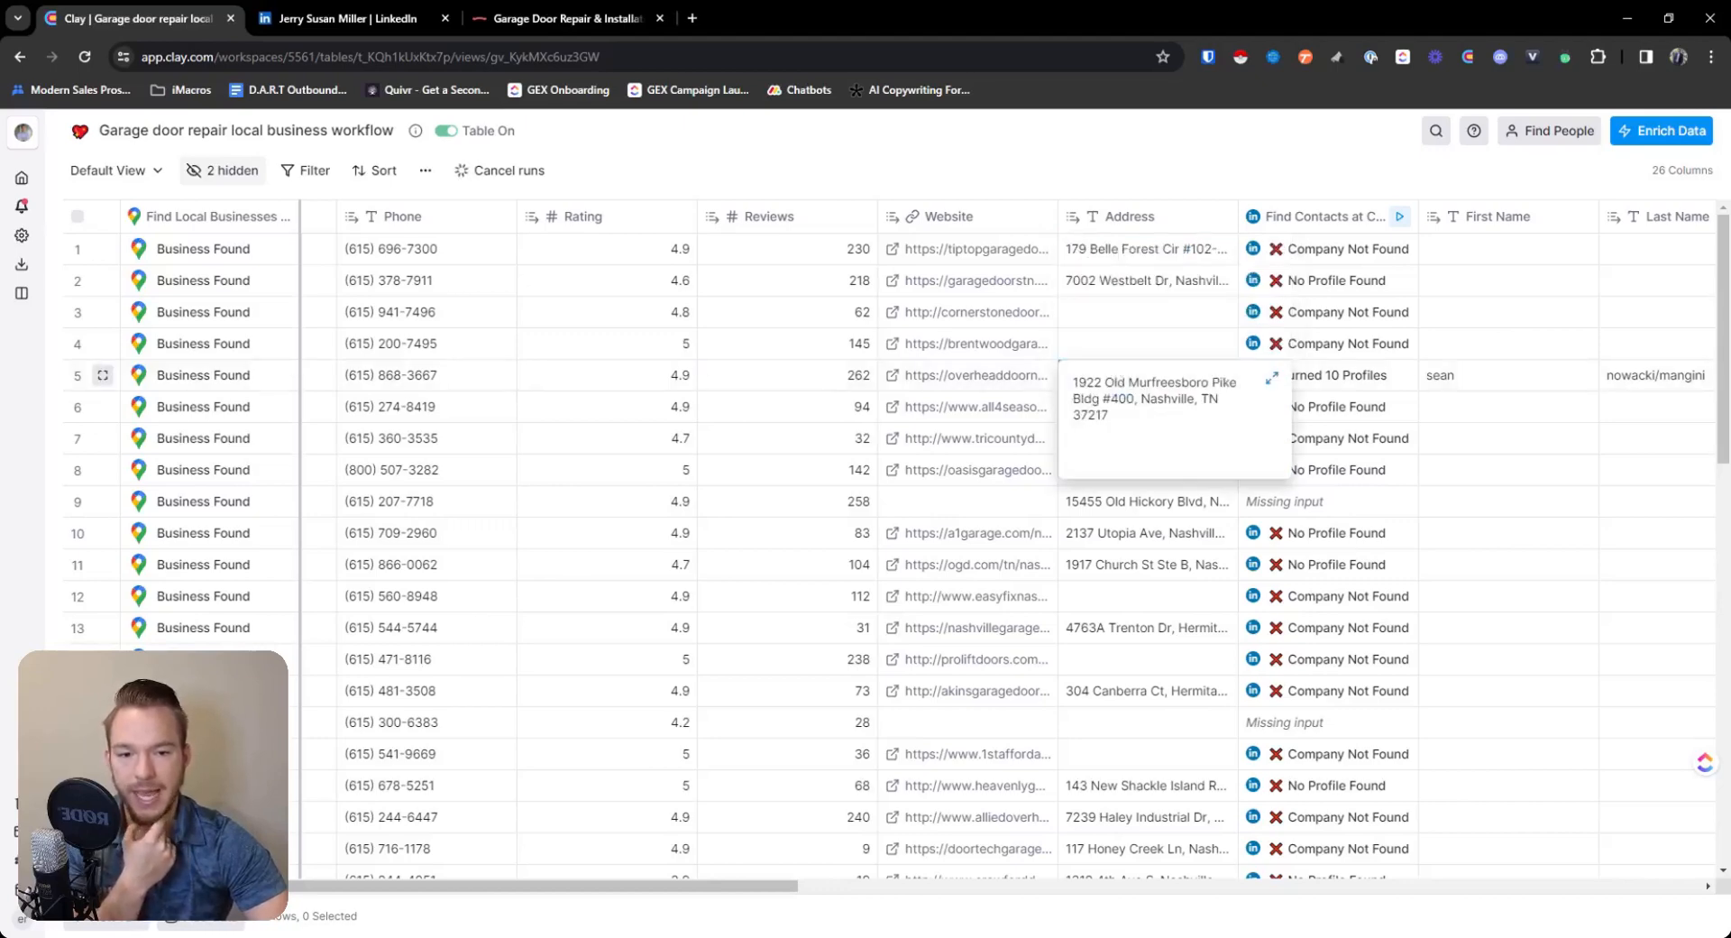
pyautogui.hotkey('ctrl', 'a')
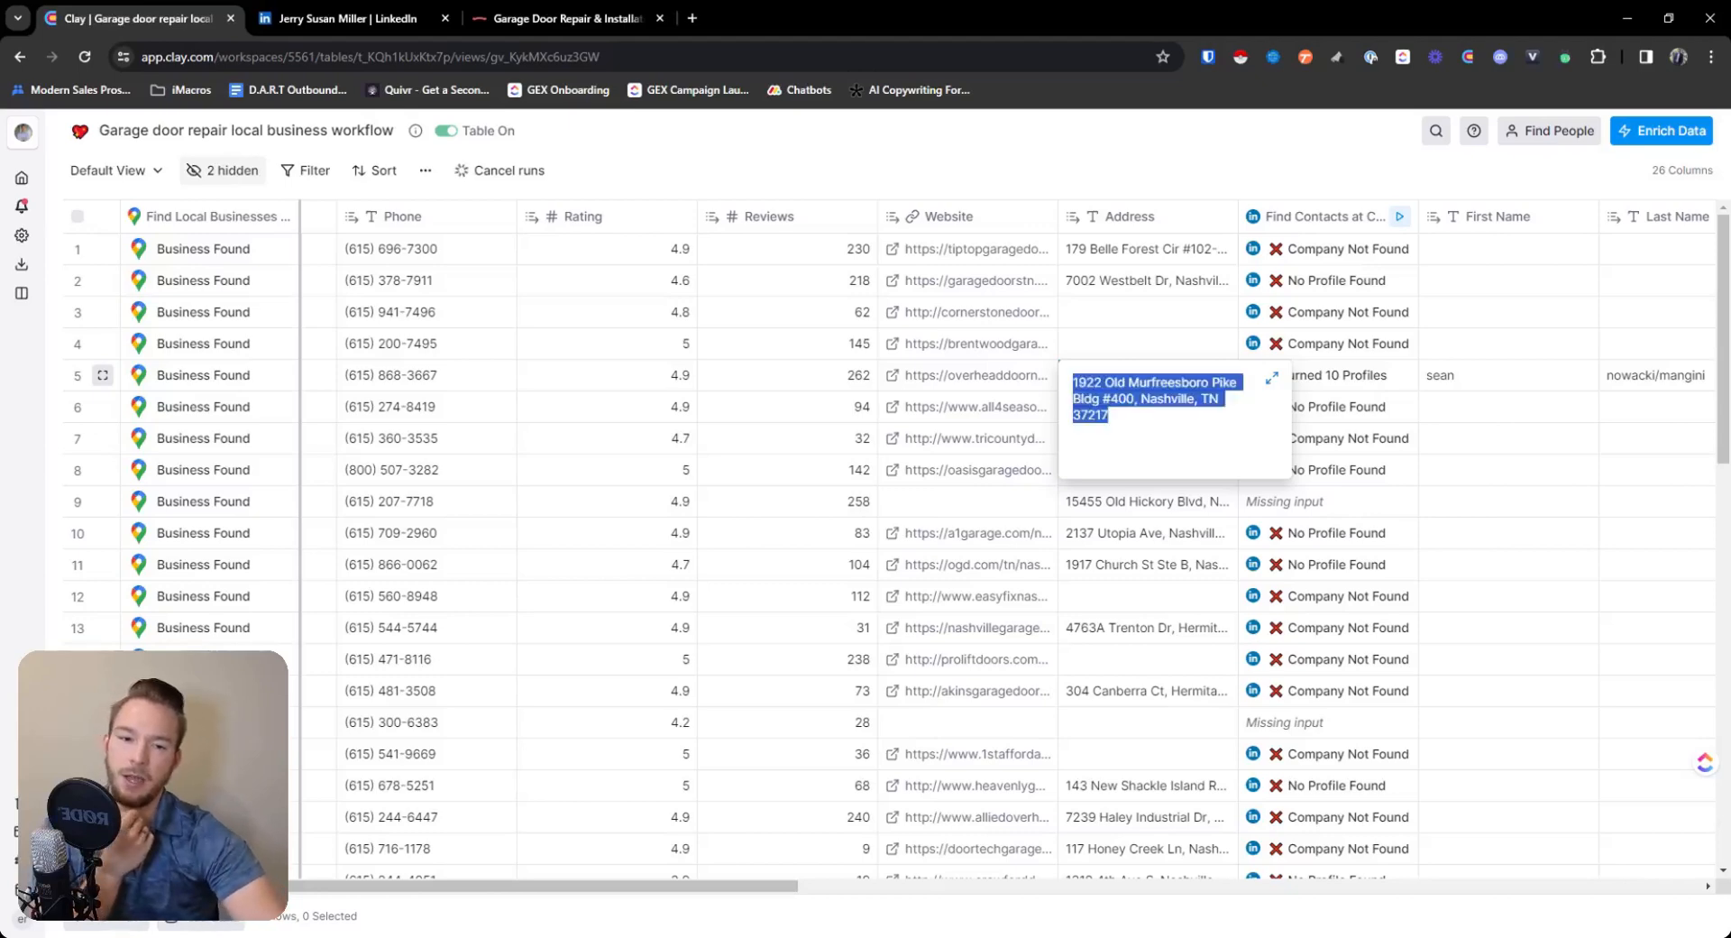
pyautogui.click(1101, 401)
pyautogui.moveTo(1100, 400); pyautogui.dragTo(1106, 383)
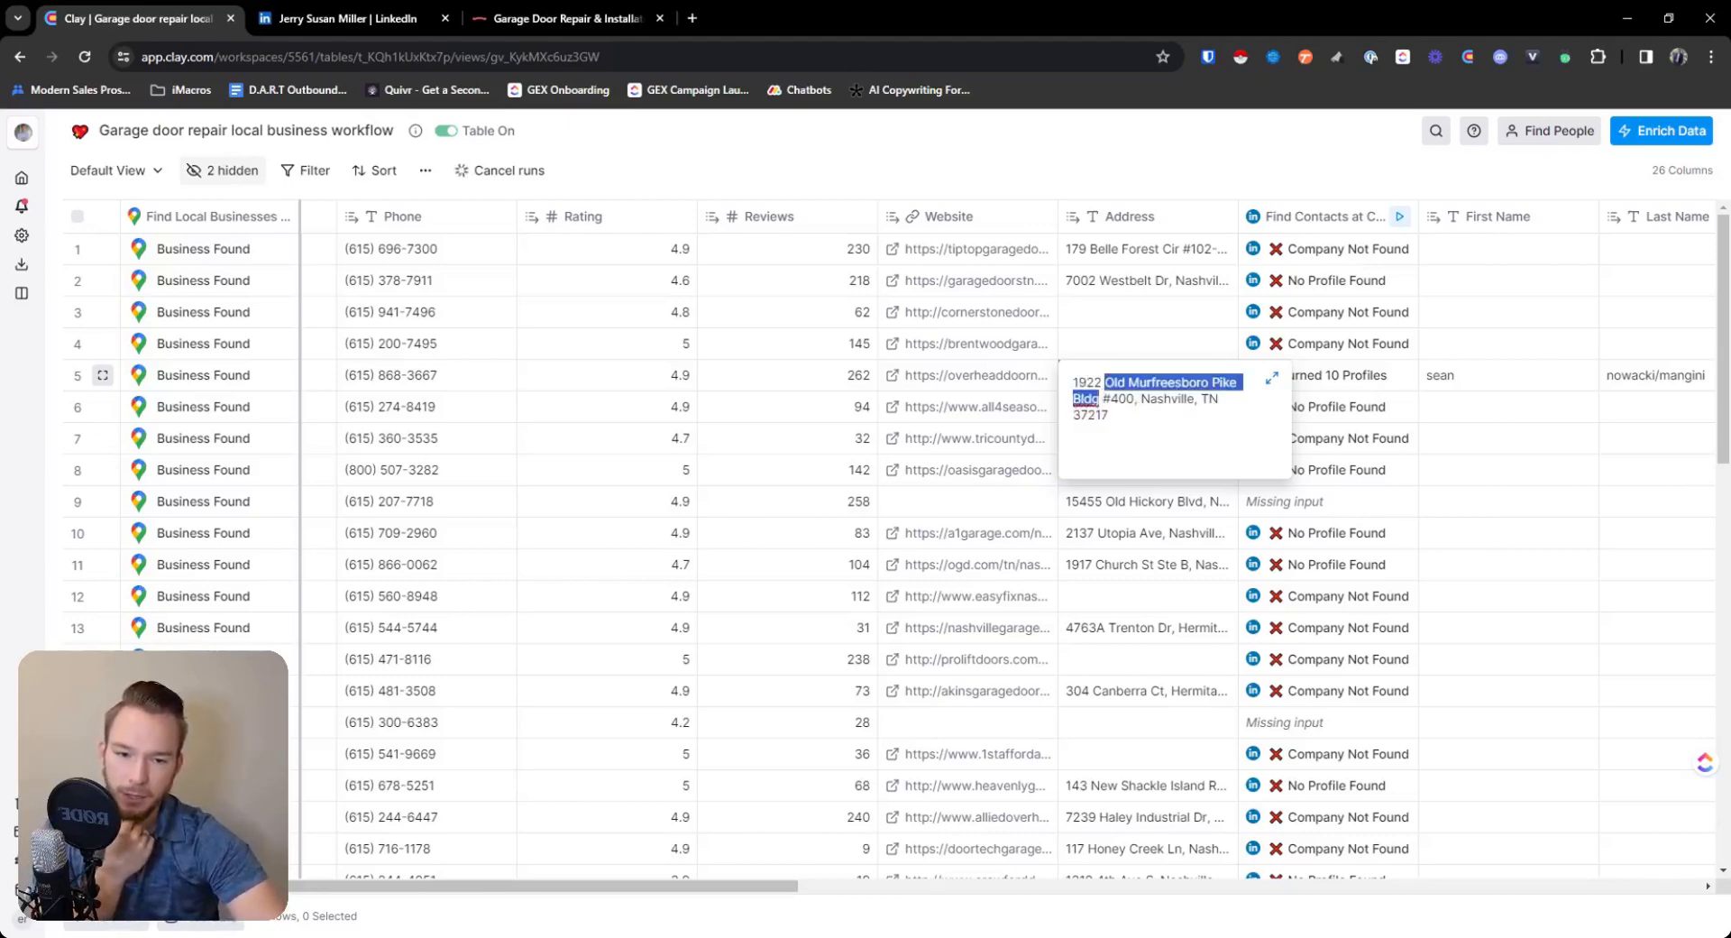
pyautogui.doubleClick(1138, 507)
pyautogui.hotkey('ctrl', 'a')
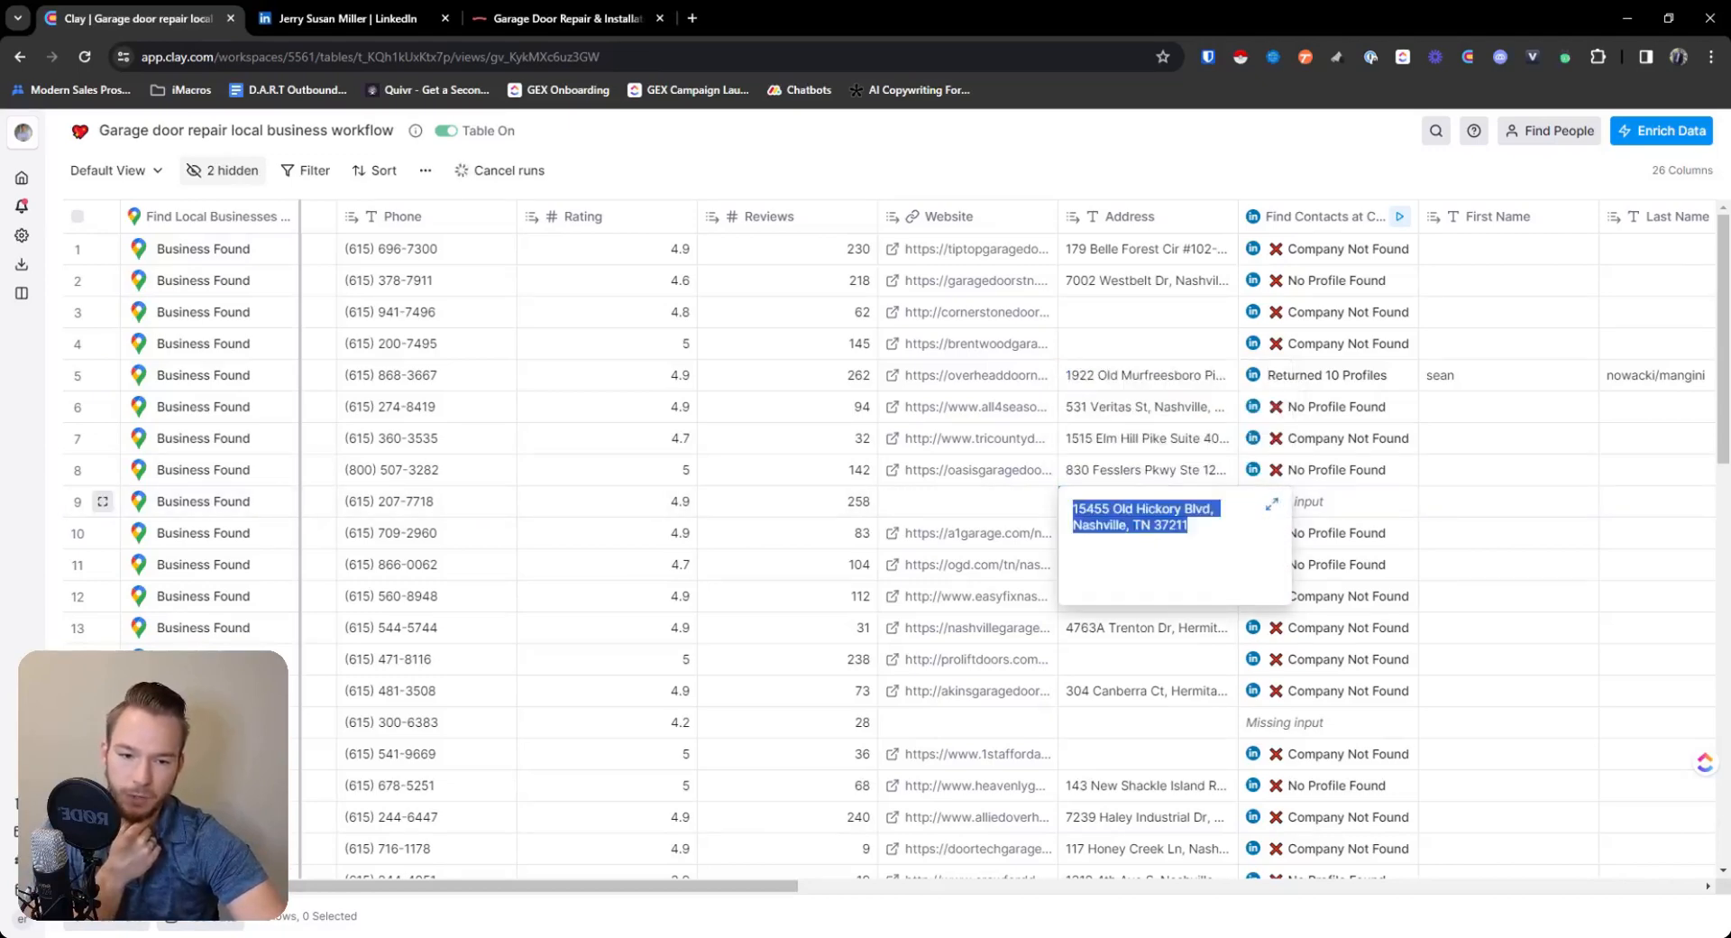
pyautogui.click(1143, 487)
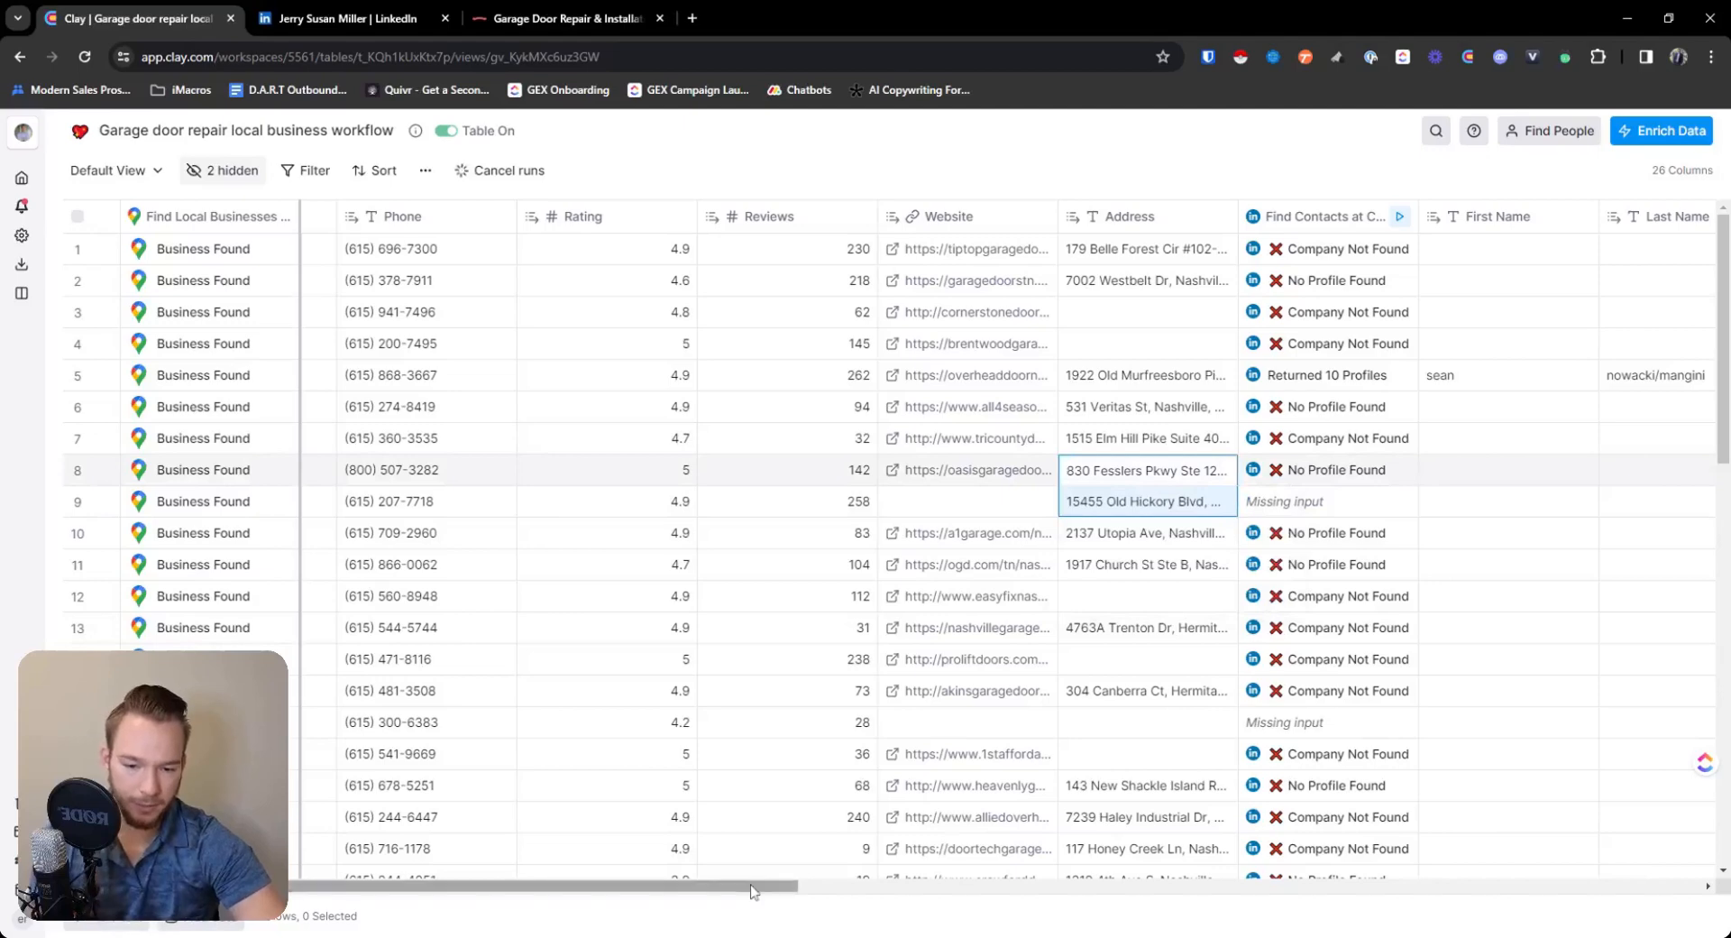
# Examine the Claygent result and reasoning in the cell details of rows 3 and 13, then close them.
pyautogui.moveTo(739, 886); pyautogui.dragTo(1697, 849)
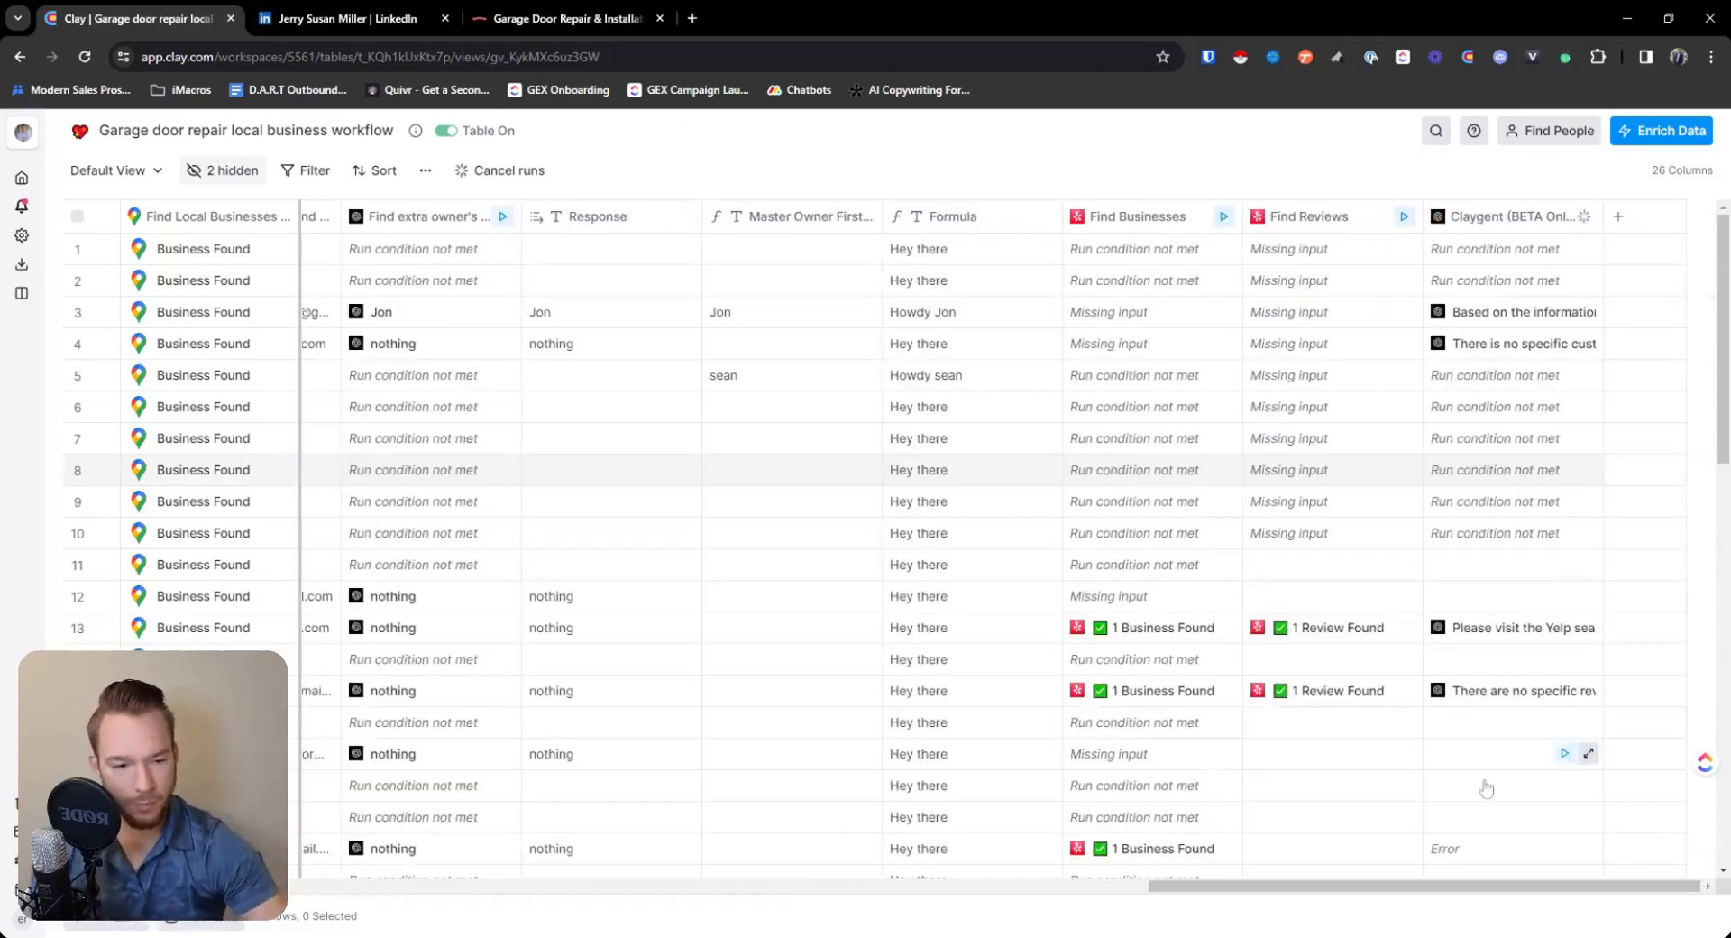
pyautogui.click(1479, 321)
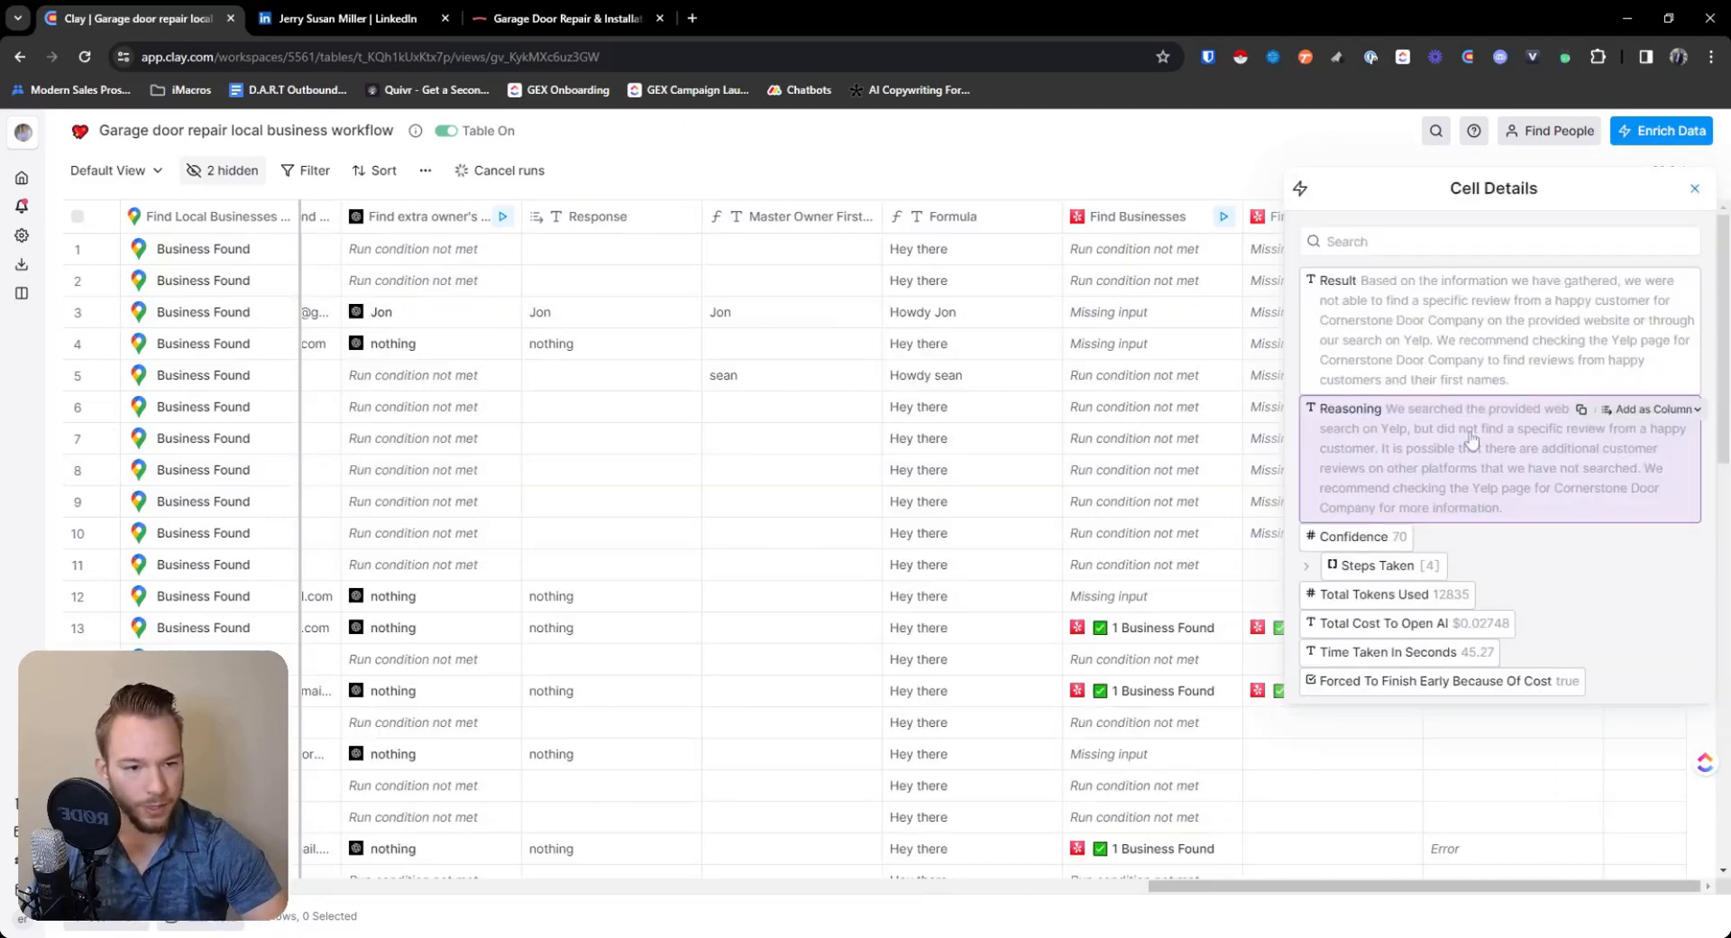
pyautogui.click(1695, 188)
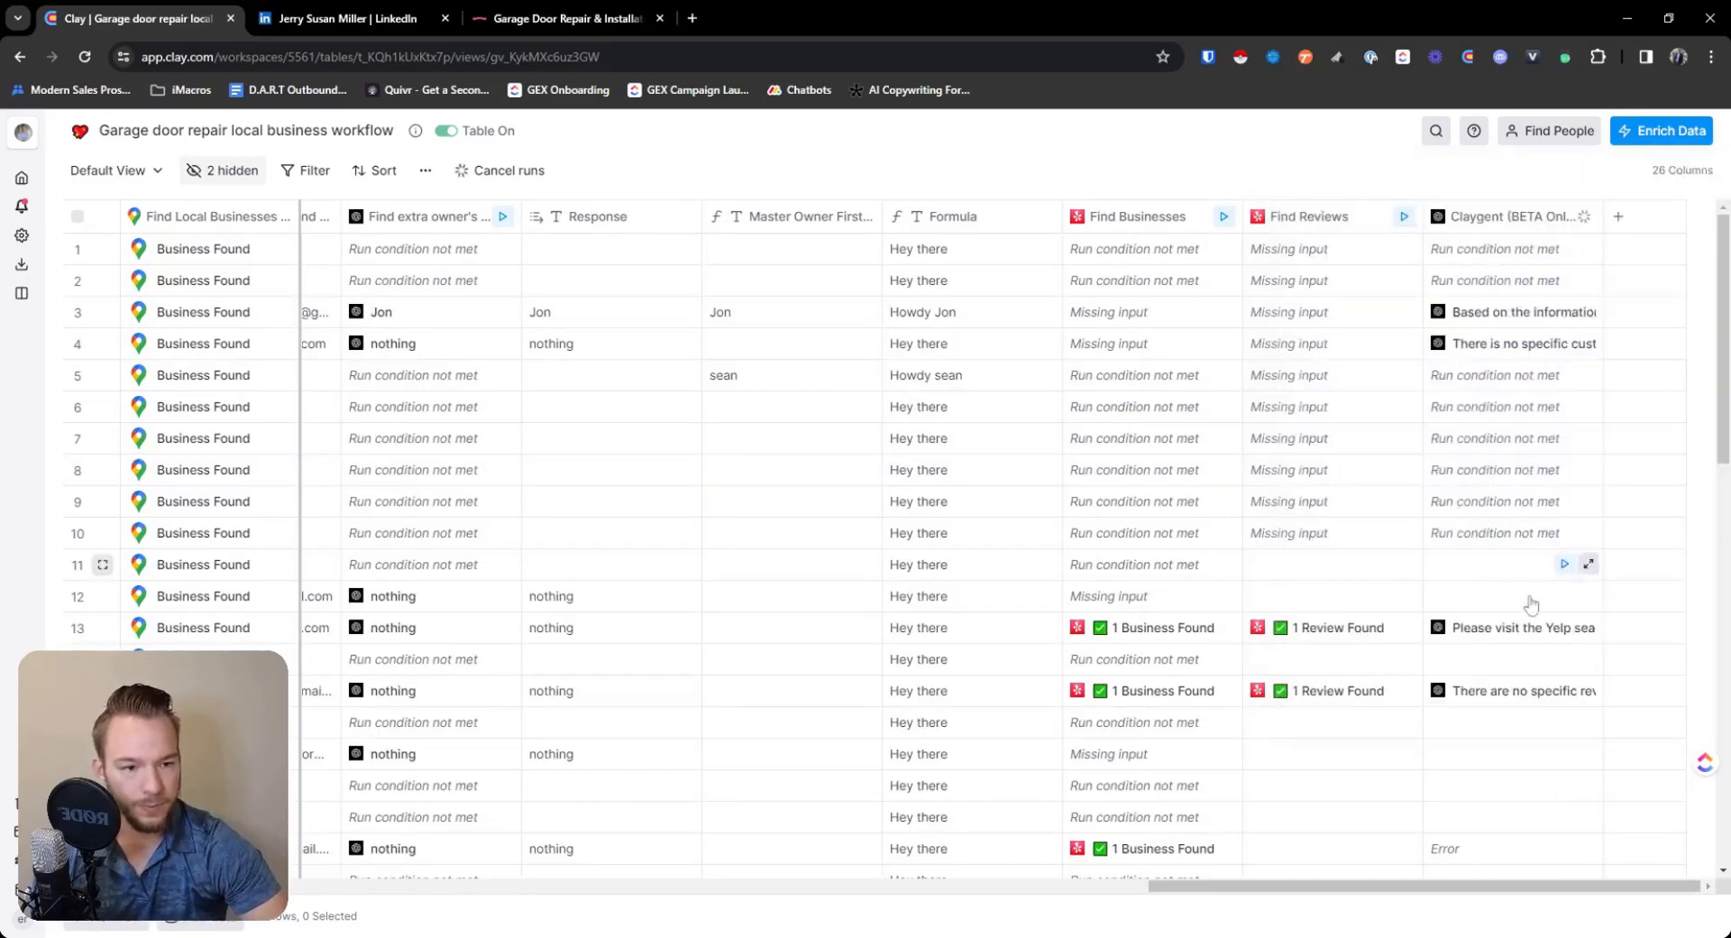
pyautogui.click(1479, 628)
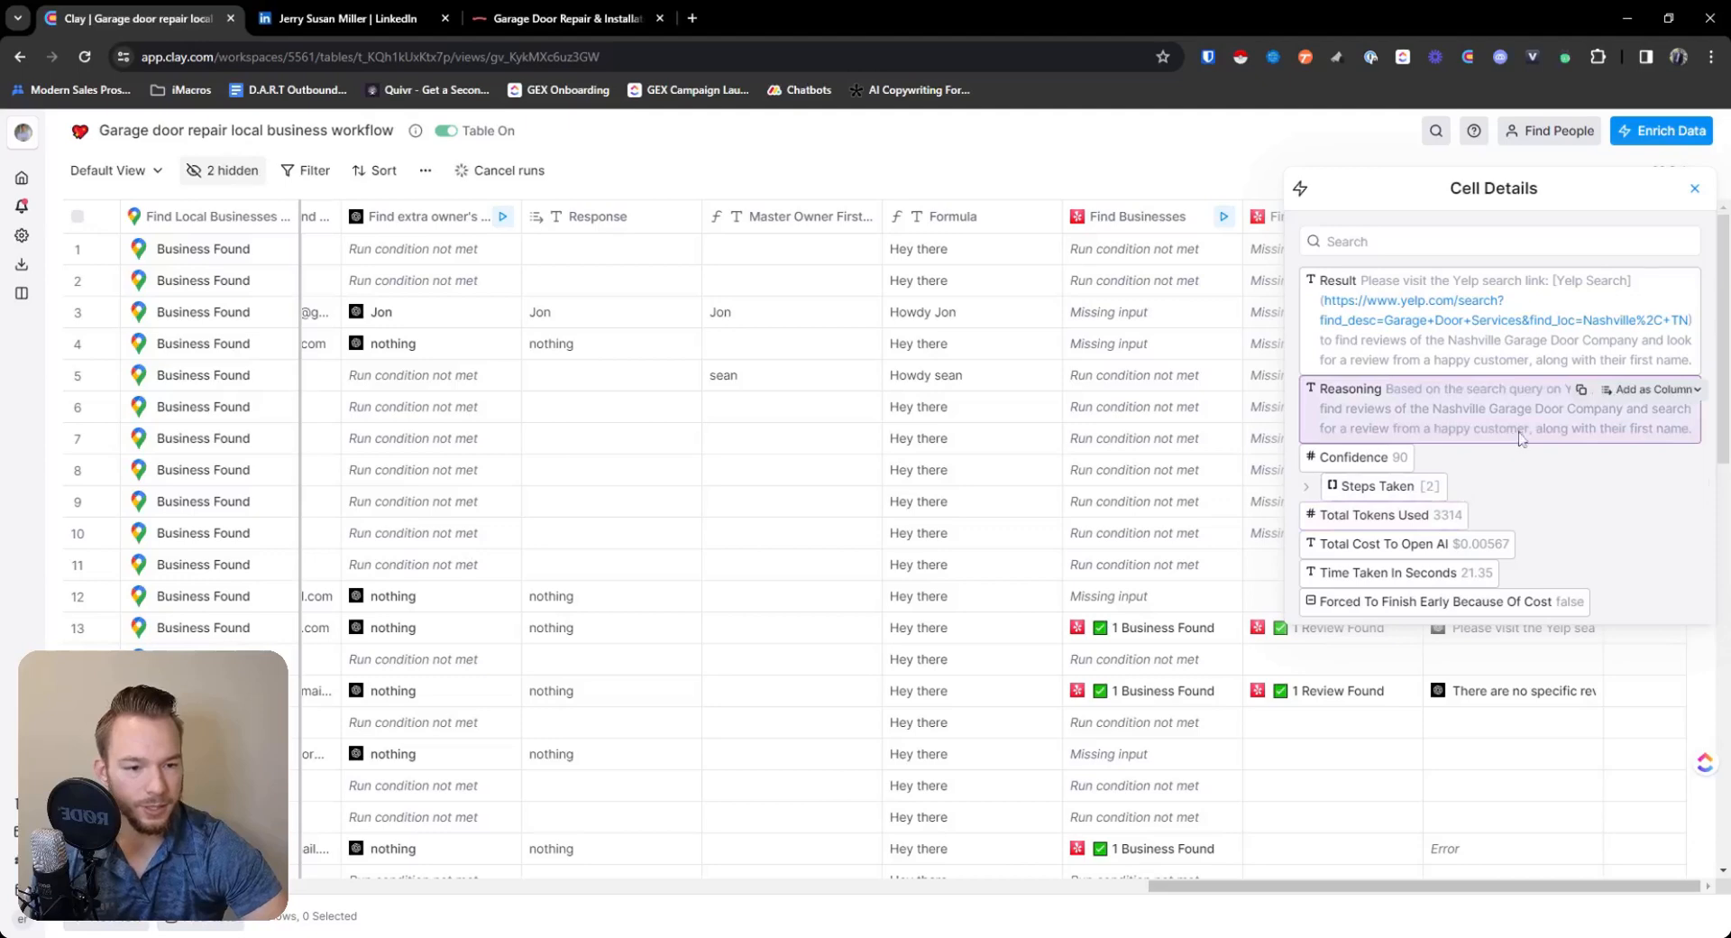
pyautogui.click(1694, 188)
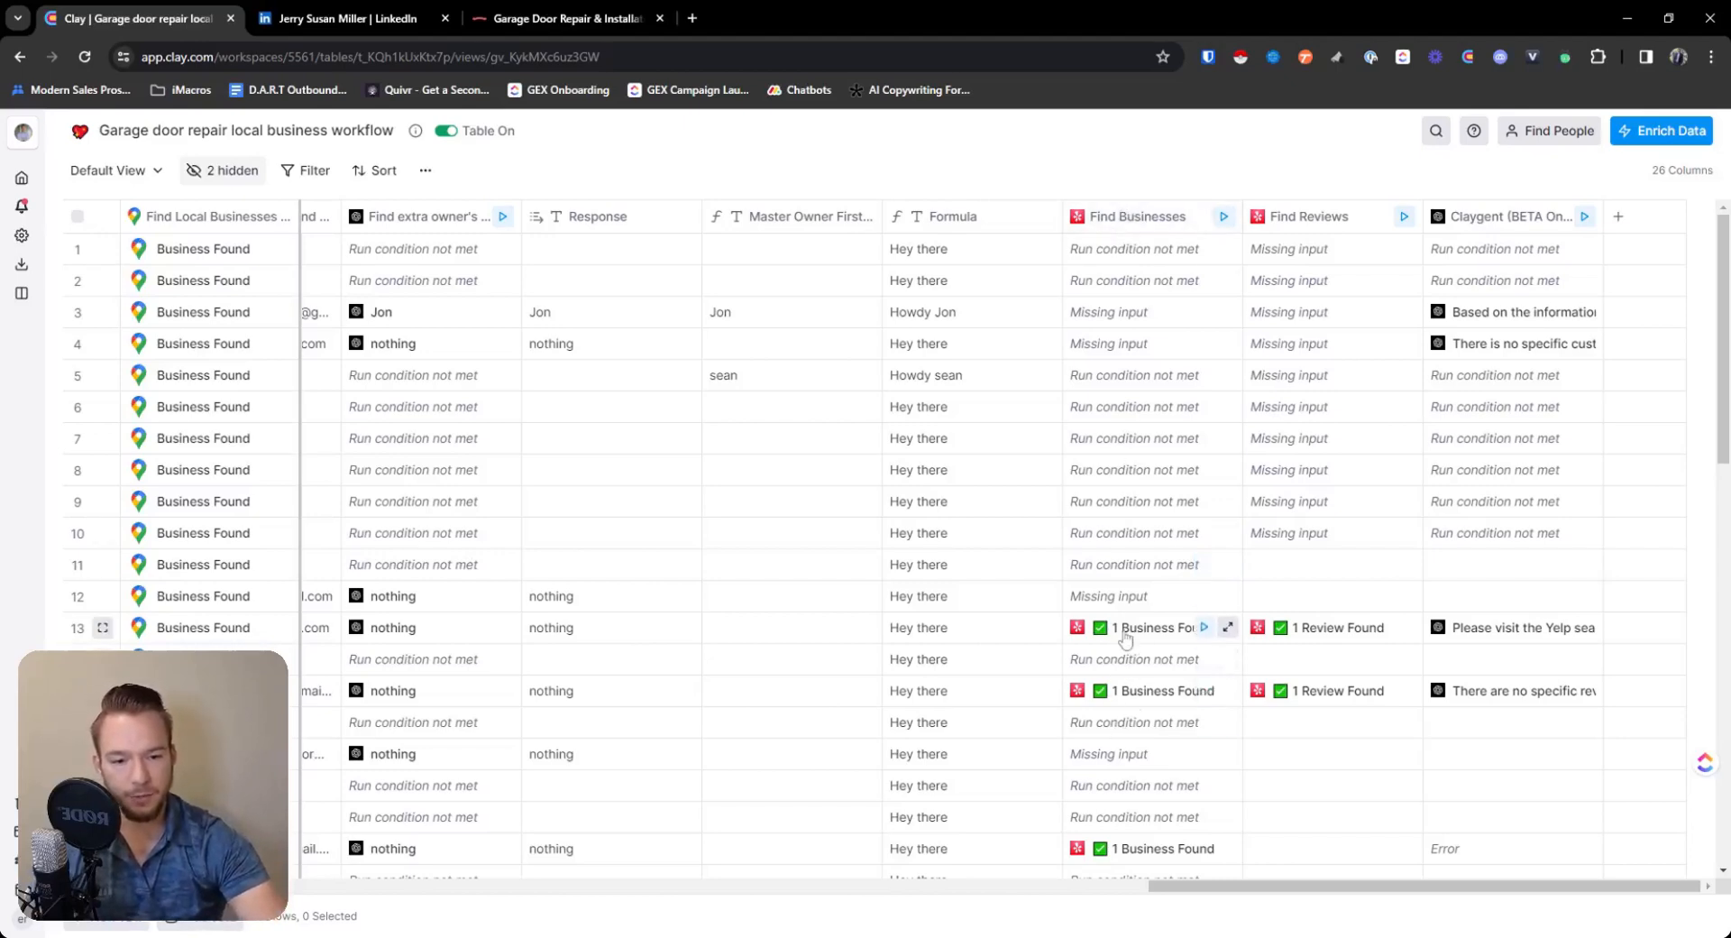
# Replace the Address column in the Find Businesses enrichment's Location input with the fixed text "Nashville, Tennesse".
pyautogui.click(1138, 233)
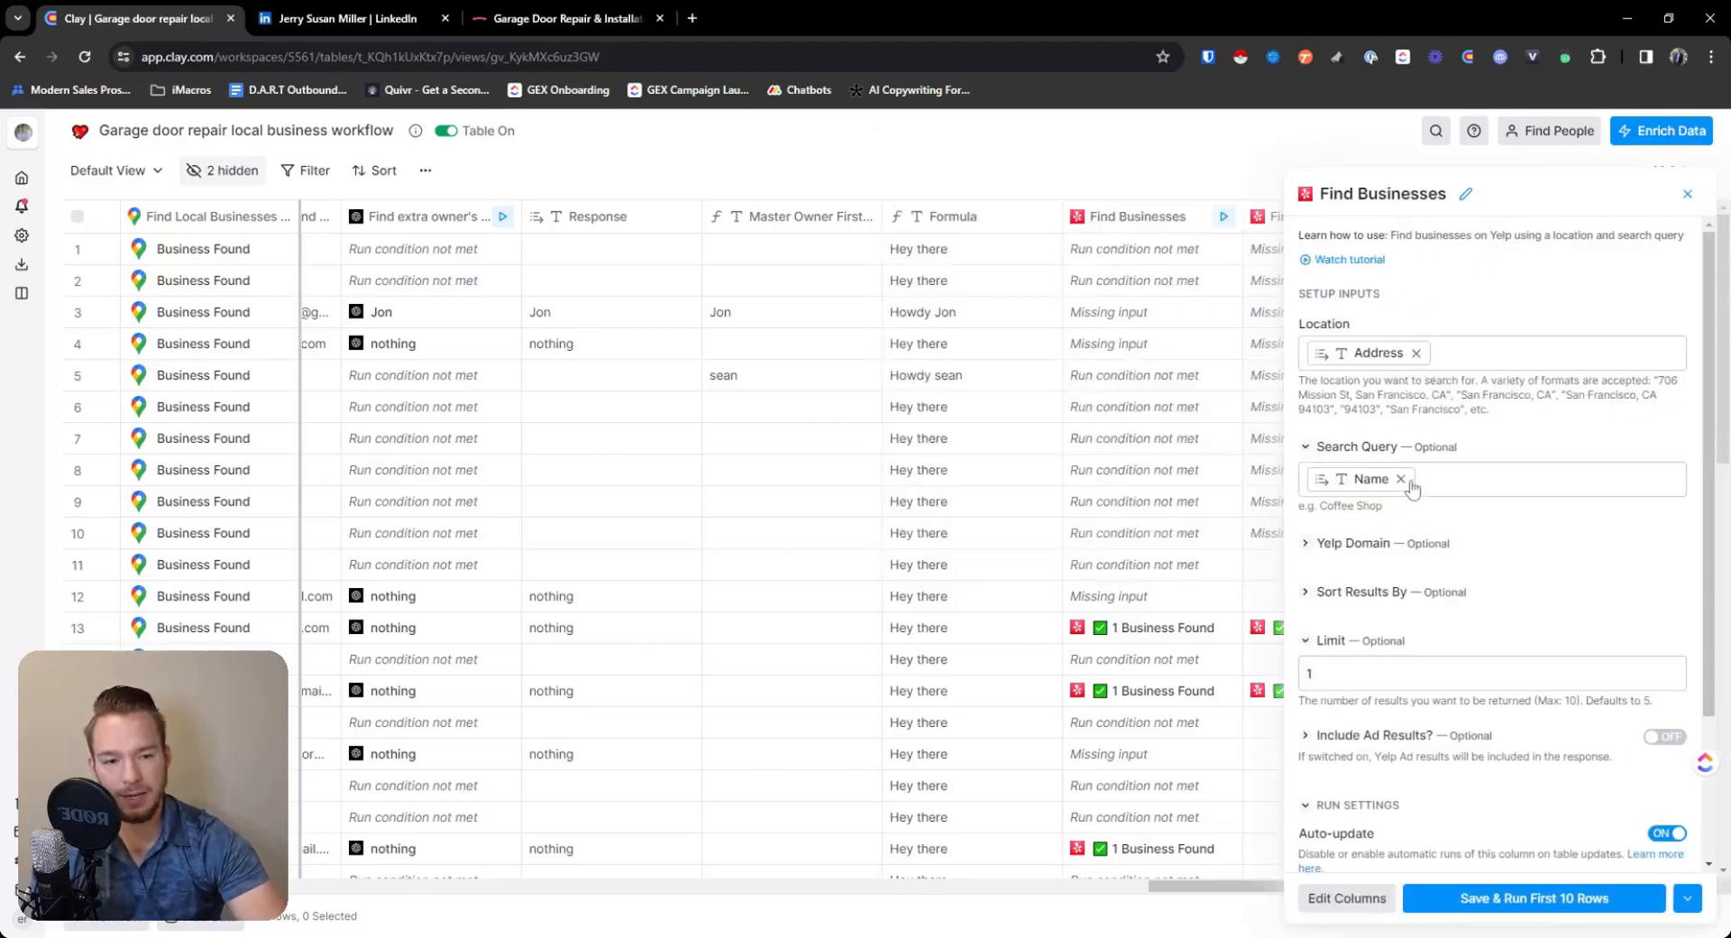
pyautogui.moveTo(1423, 360)
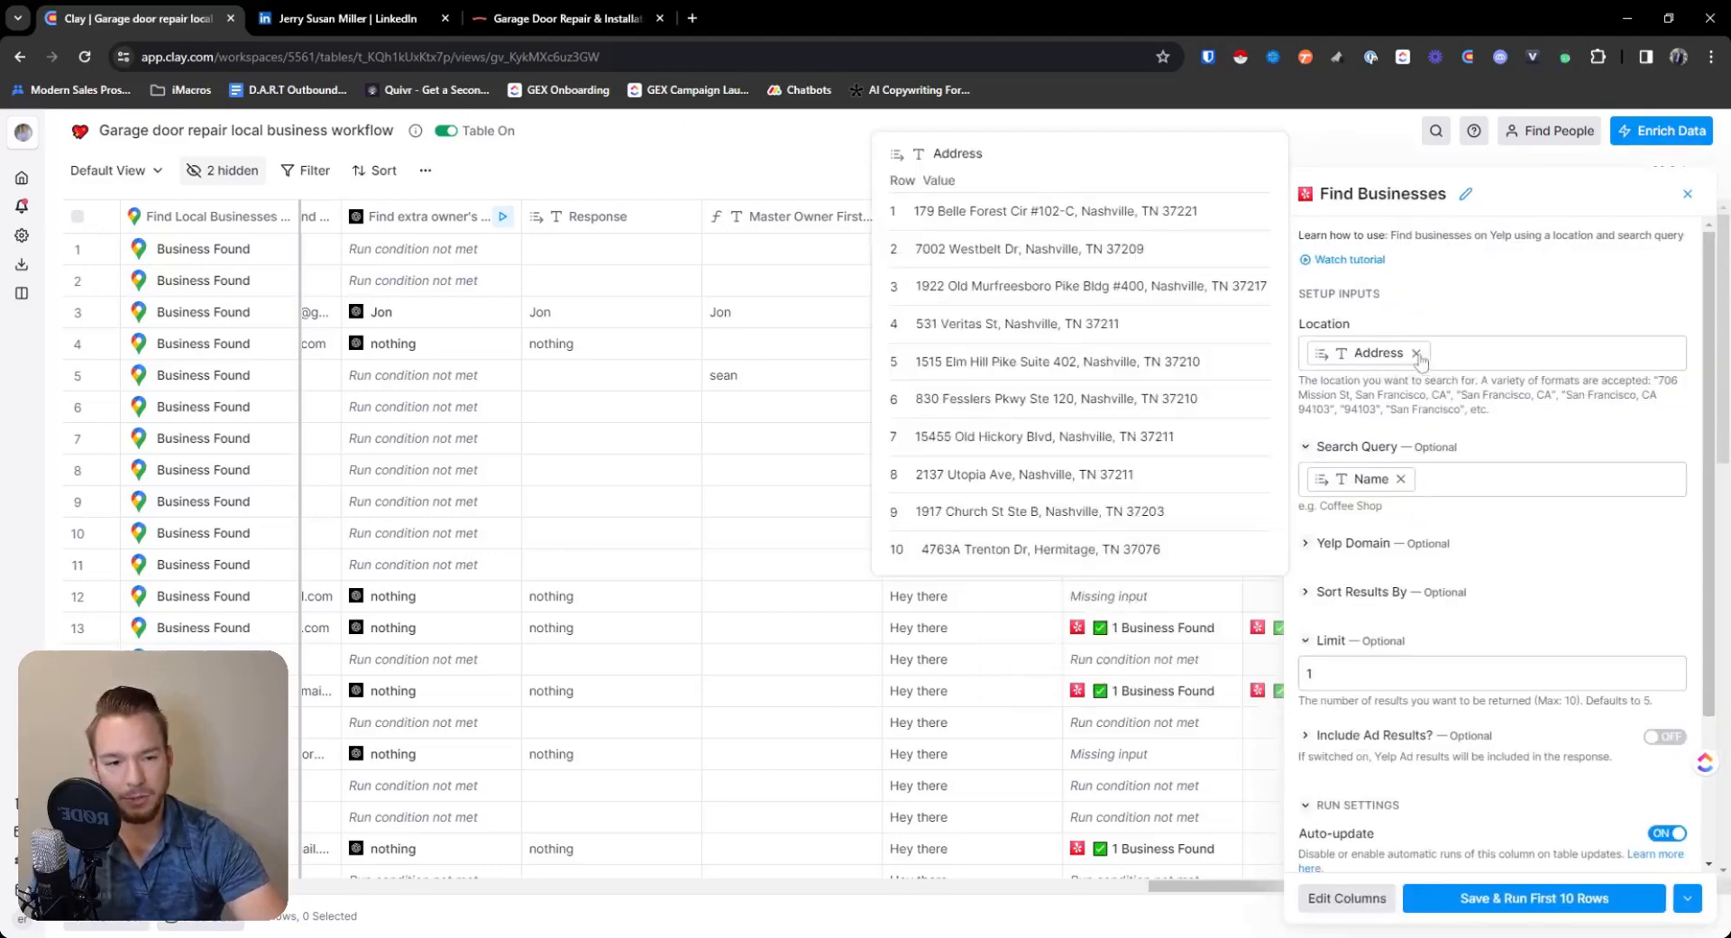
pyautogui.moveTo(1006, 324); pyautogui.dragTo(1085, 326)
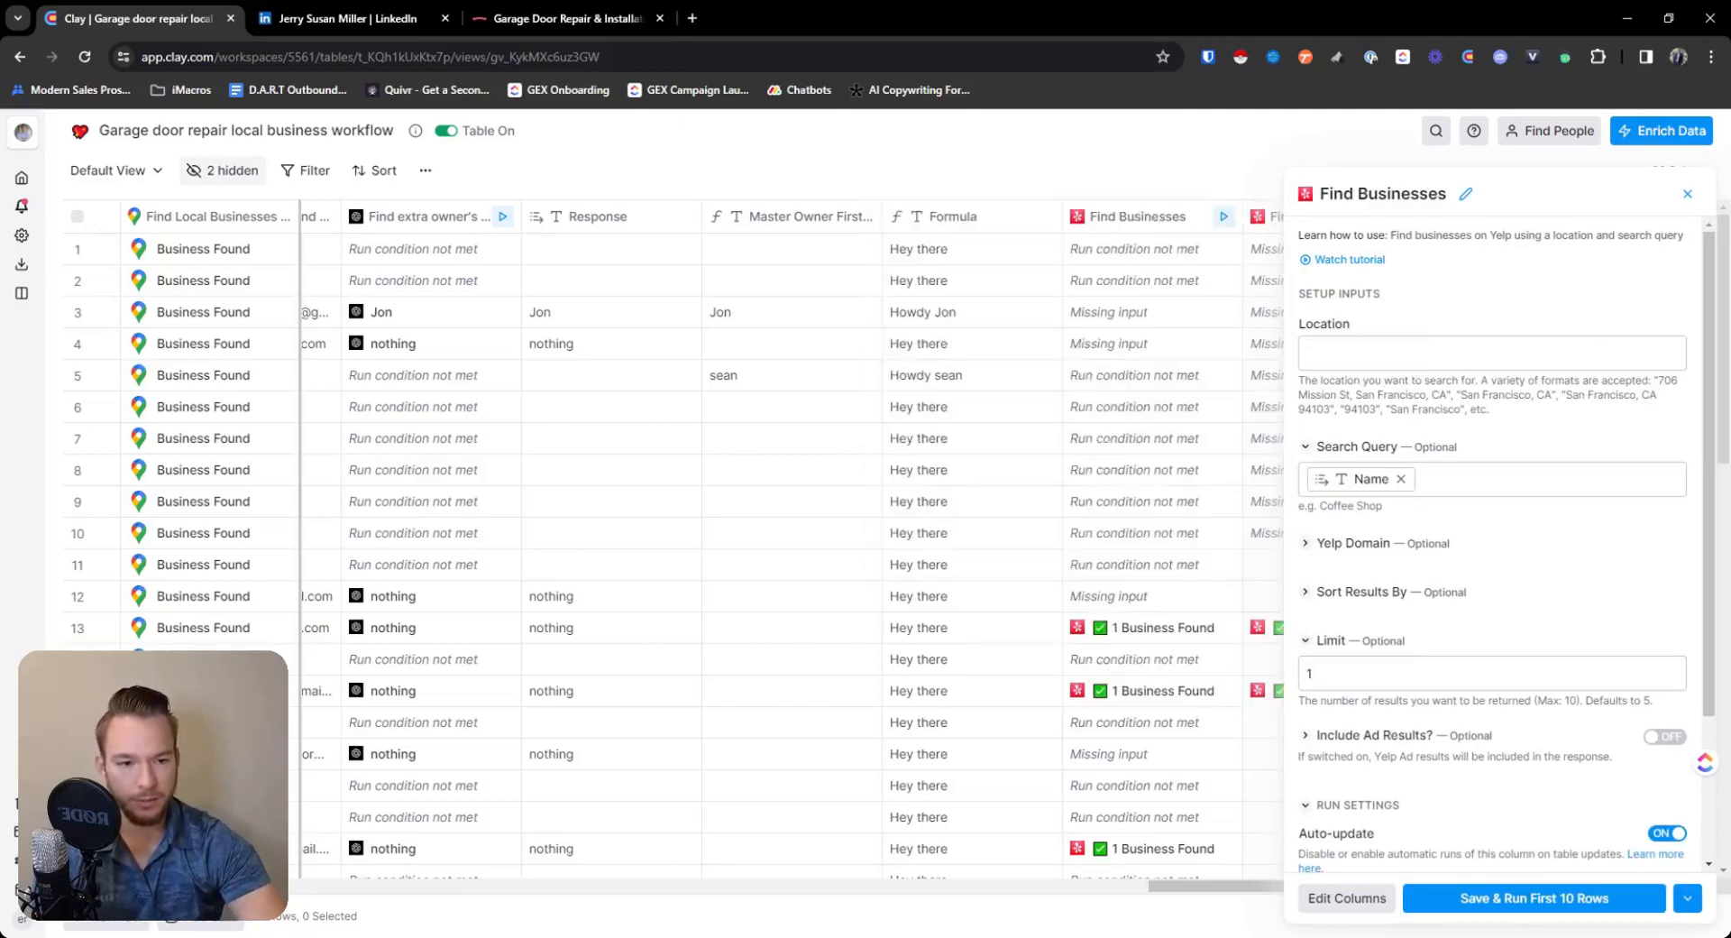
pyautogui.click(1415, 353)
pyautogui.write('Nashville')
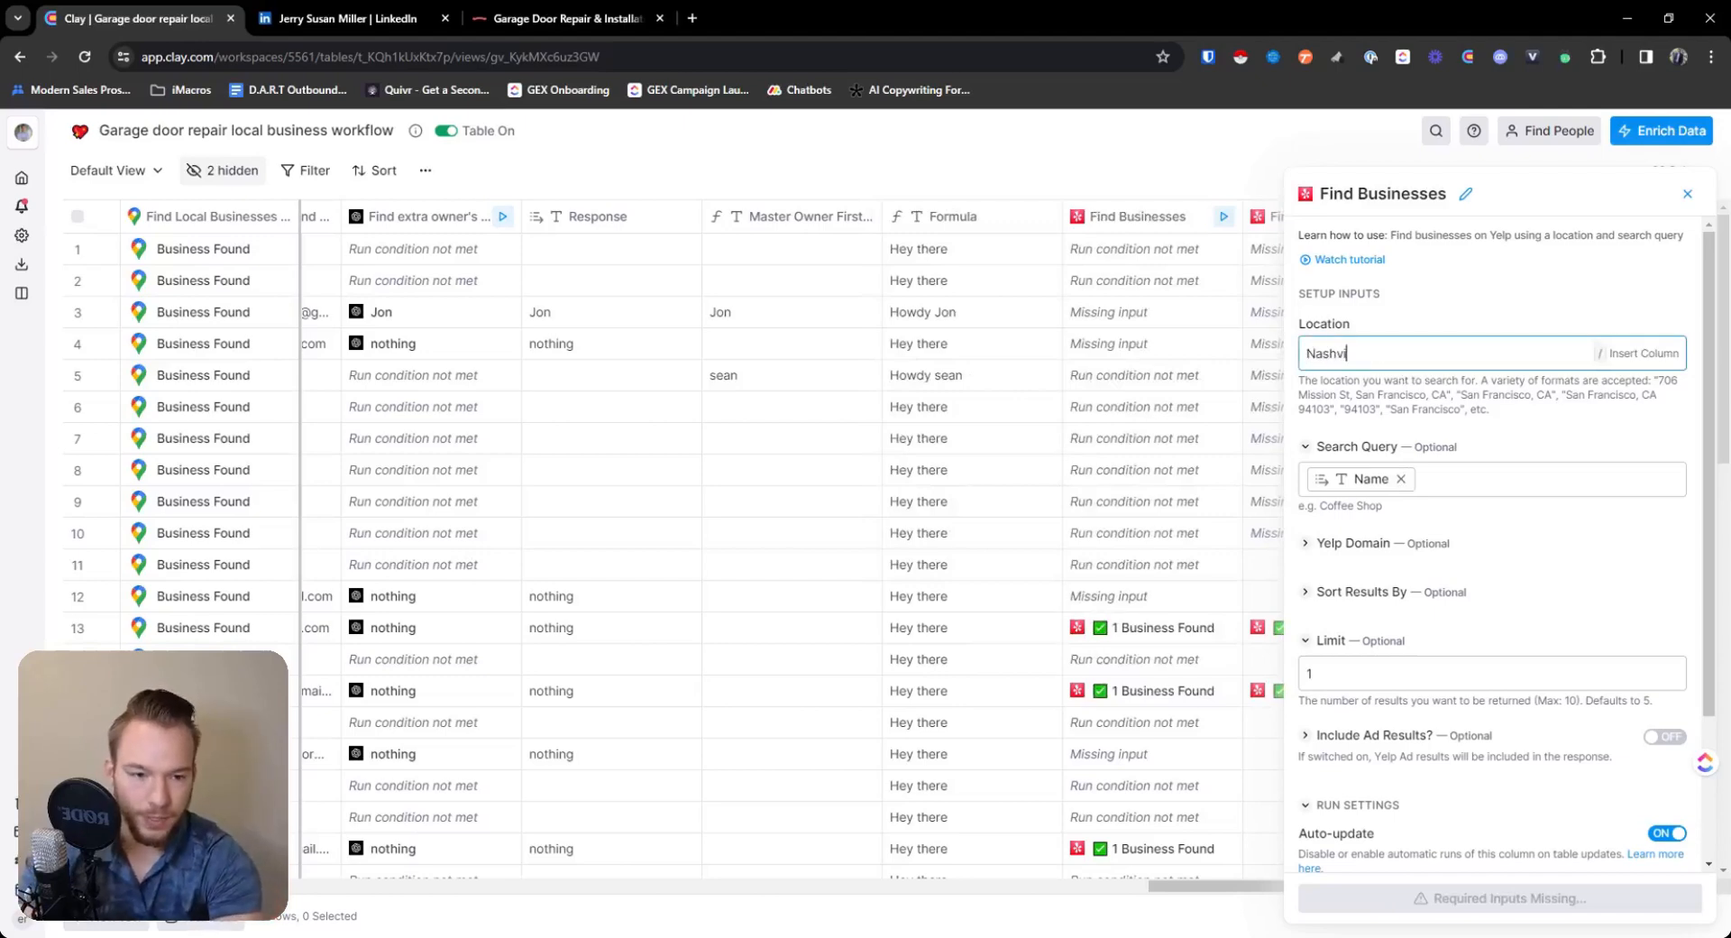
pyautogui.write('Tennesse')
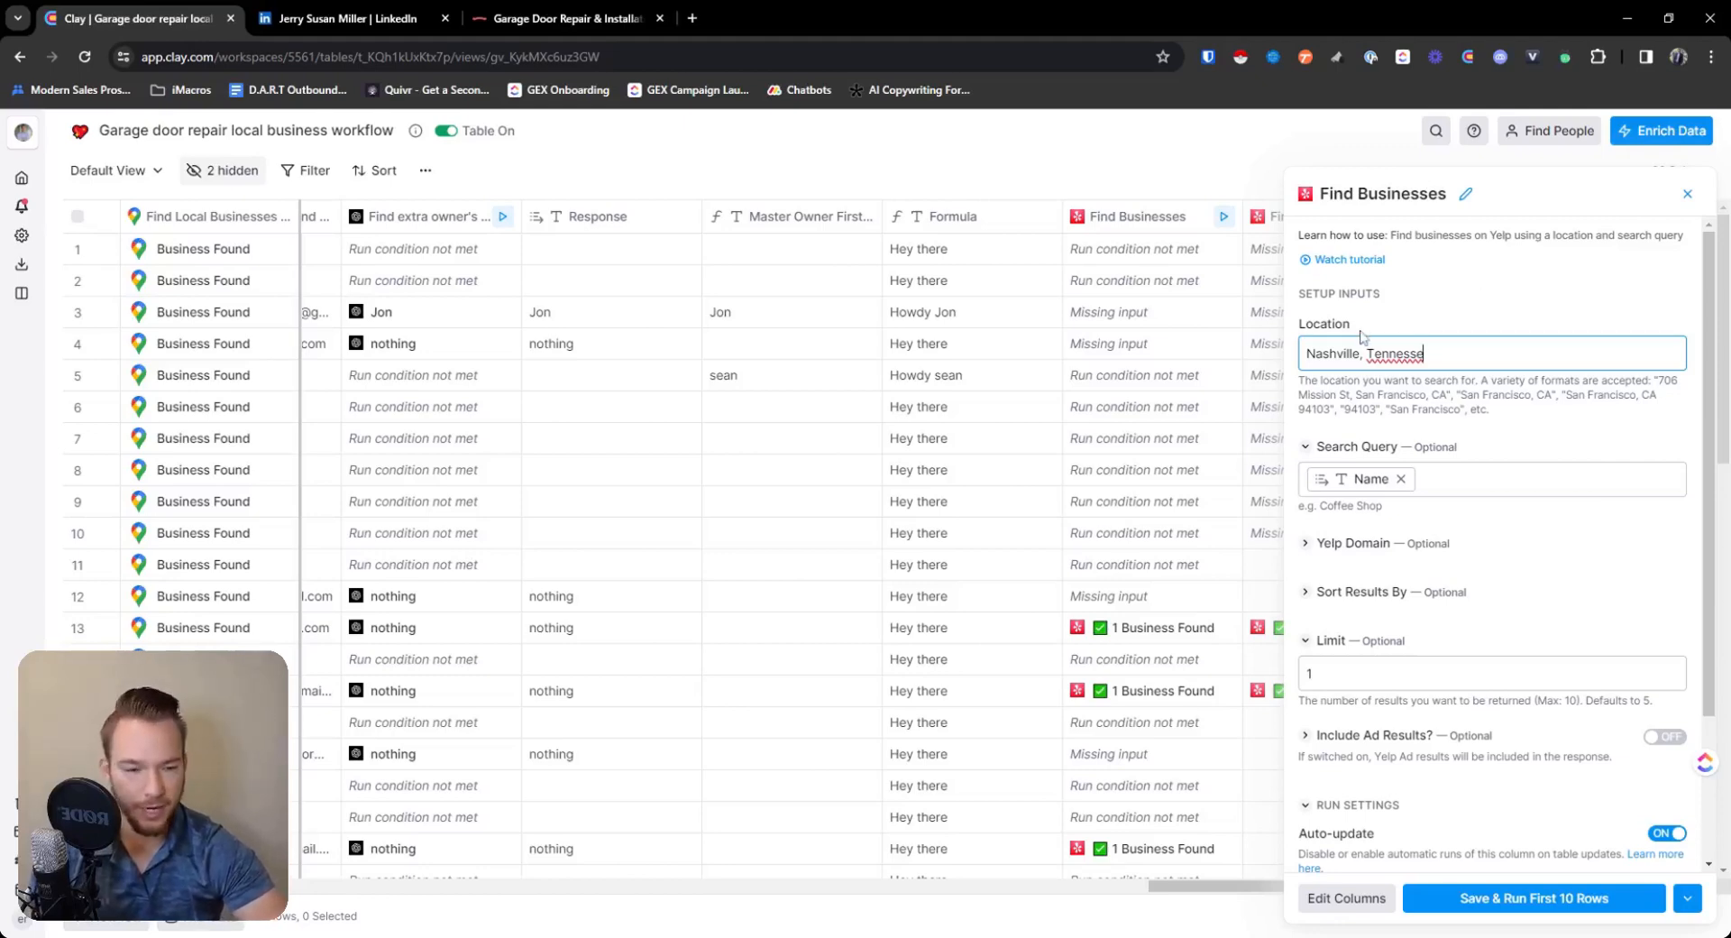
# Set the Find Businesses limit to 3, save and run the first 10 rows, and rerun the enrichment for rows 13 and 15.
pyautogui.doubleClick(1353, 672)
pyautogui.write('3')
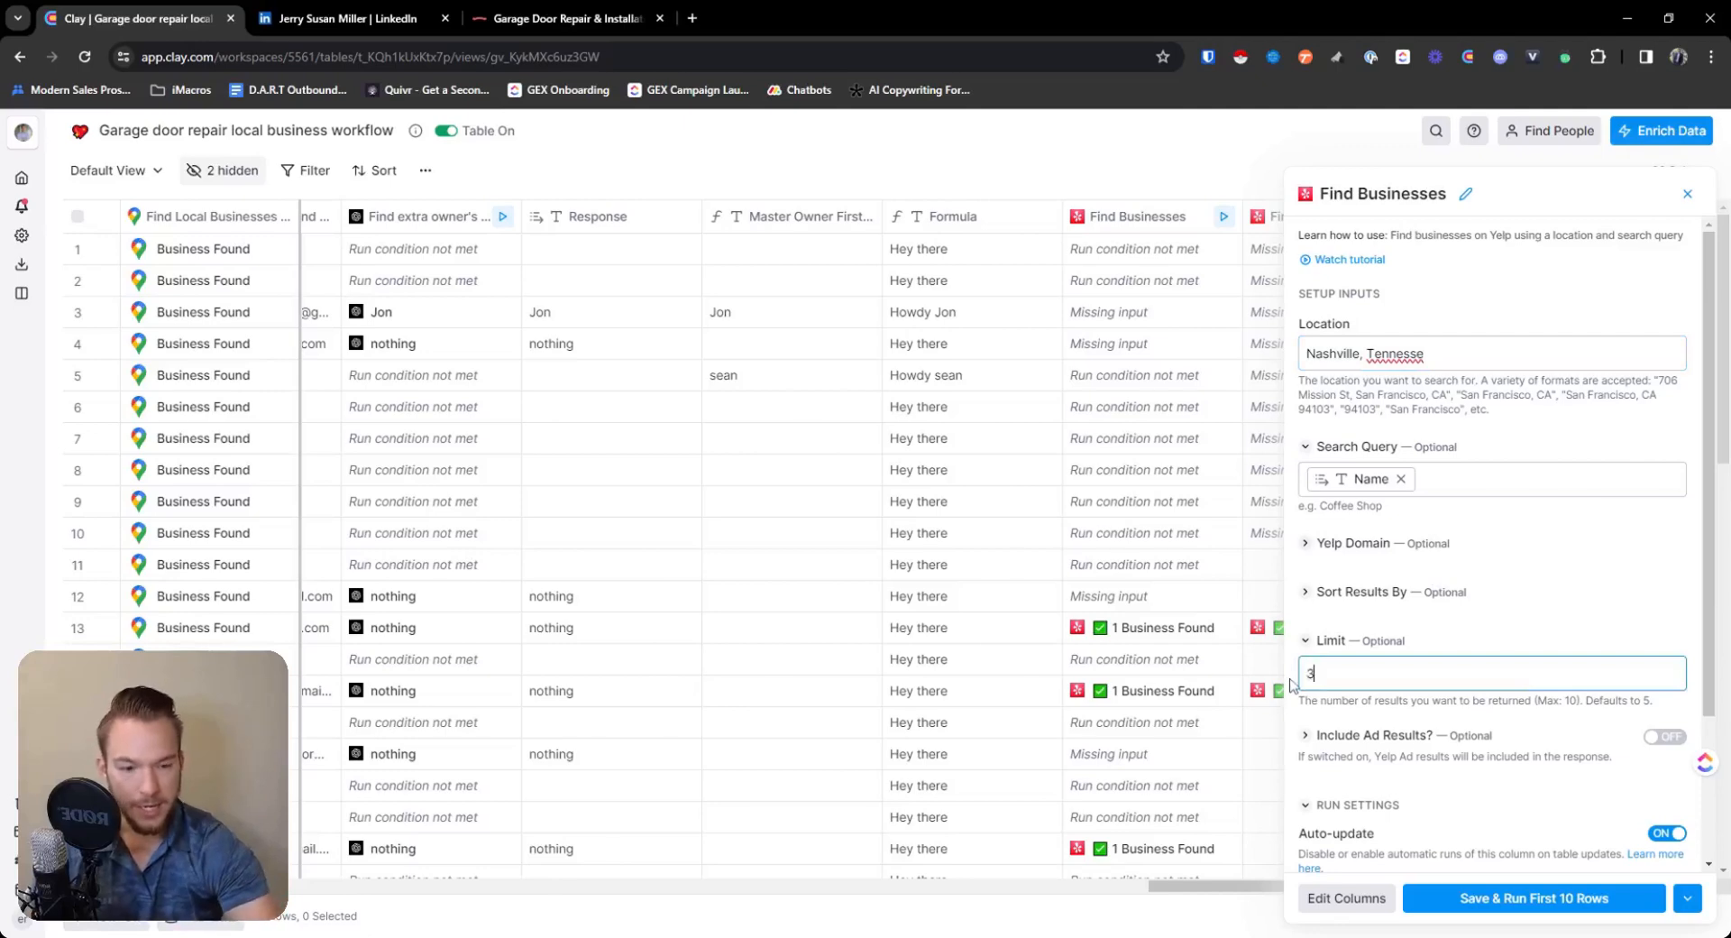
pyautogui.click(1464, 907)
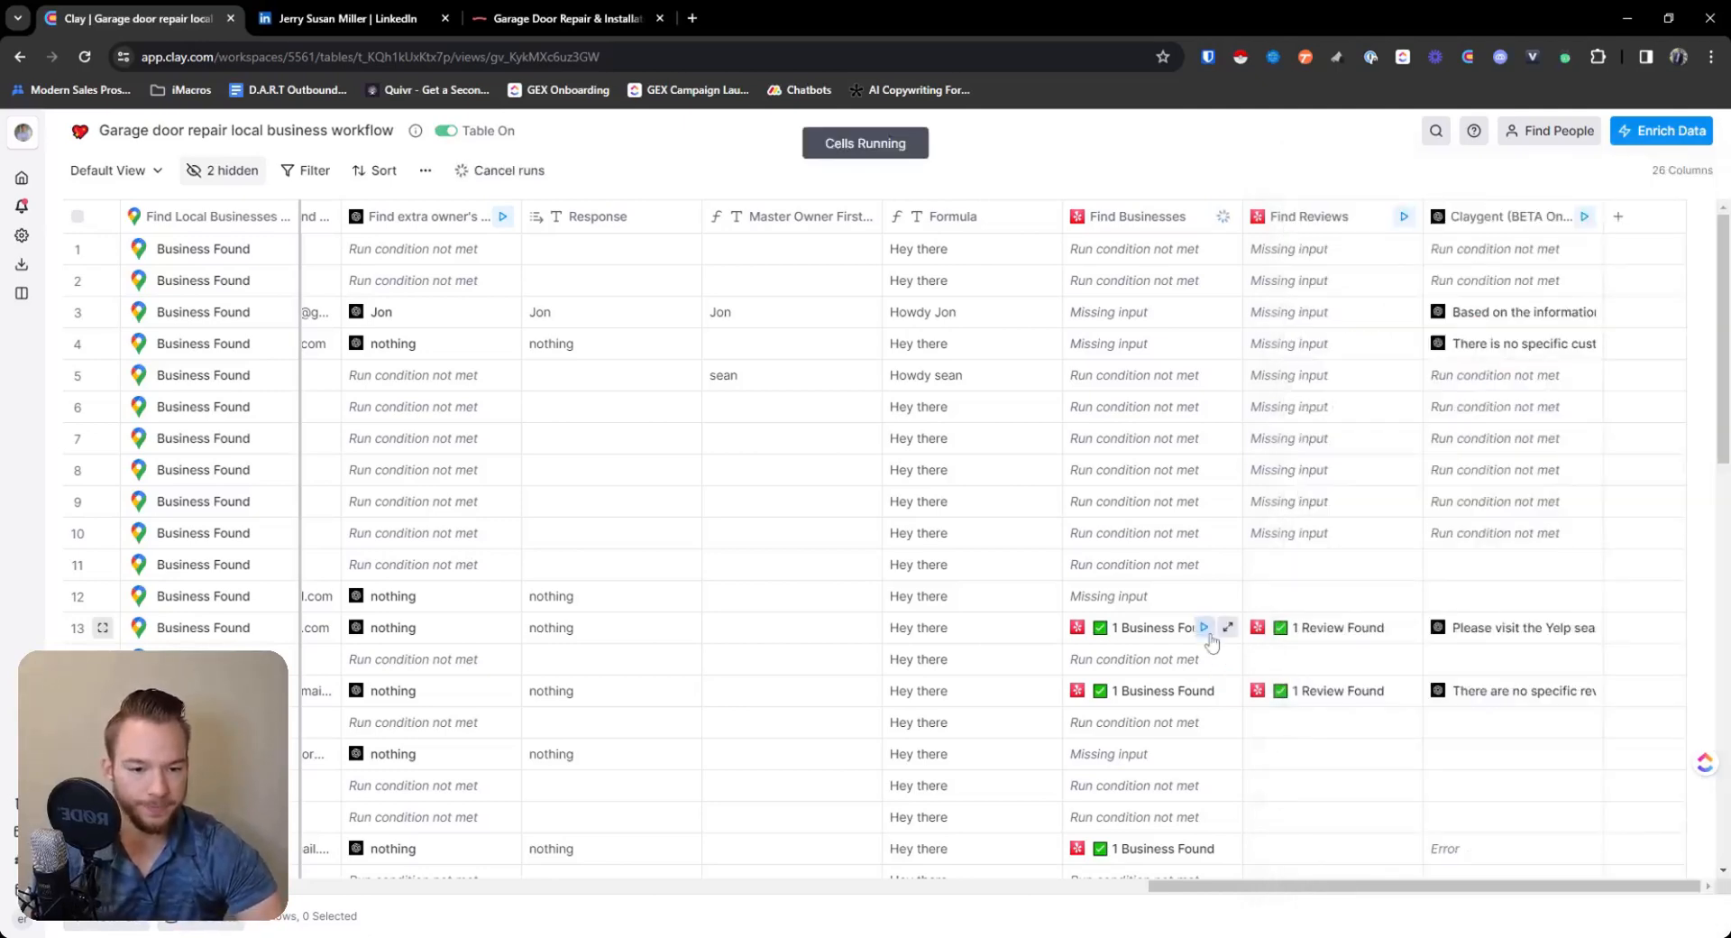
pyautogui.click(1204, 630)
pyautogui.click(1202, 694)
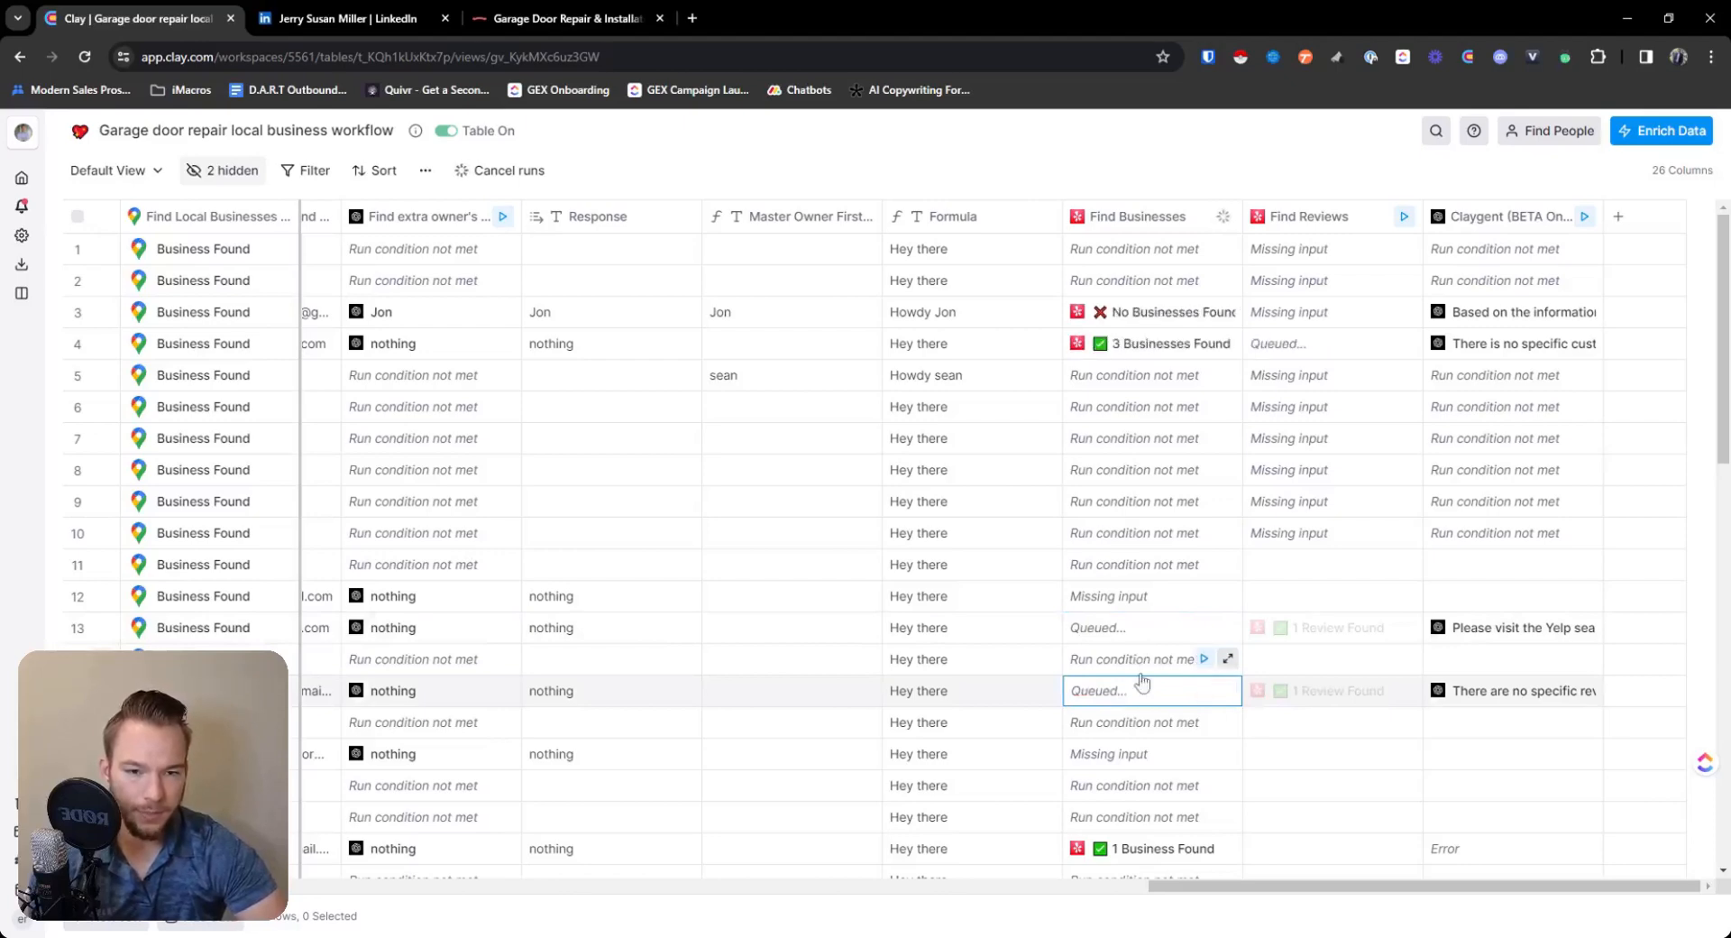
# Compare row 4's Google listing details with the first Yelp business (entry 0) in its Find Businesses results.
pyautogui.click(1228, 343)
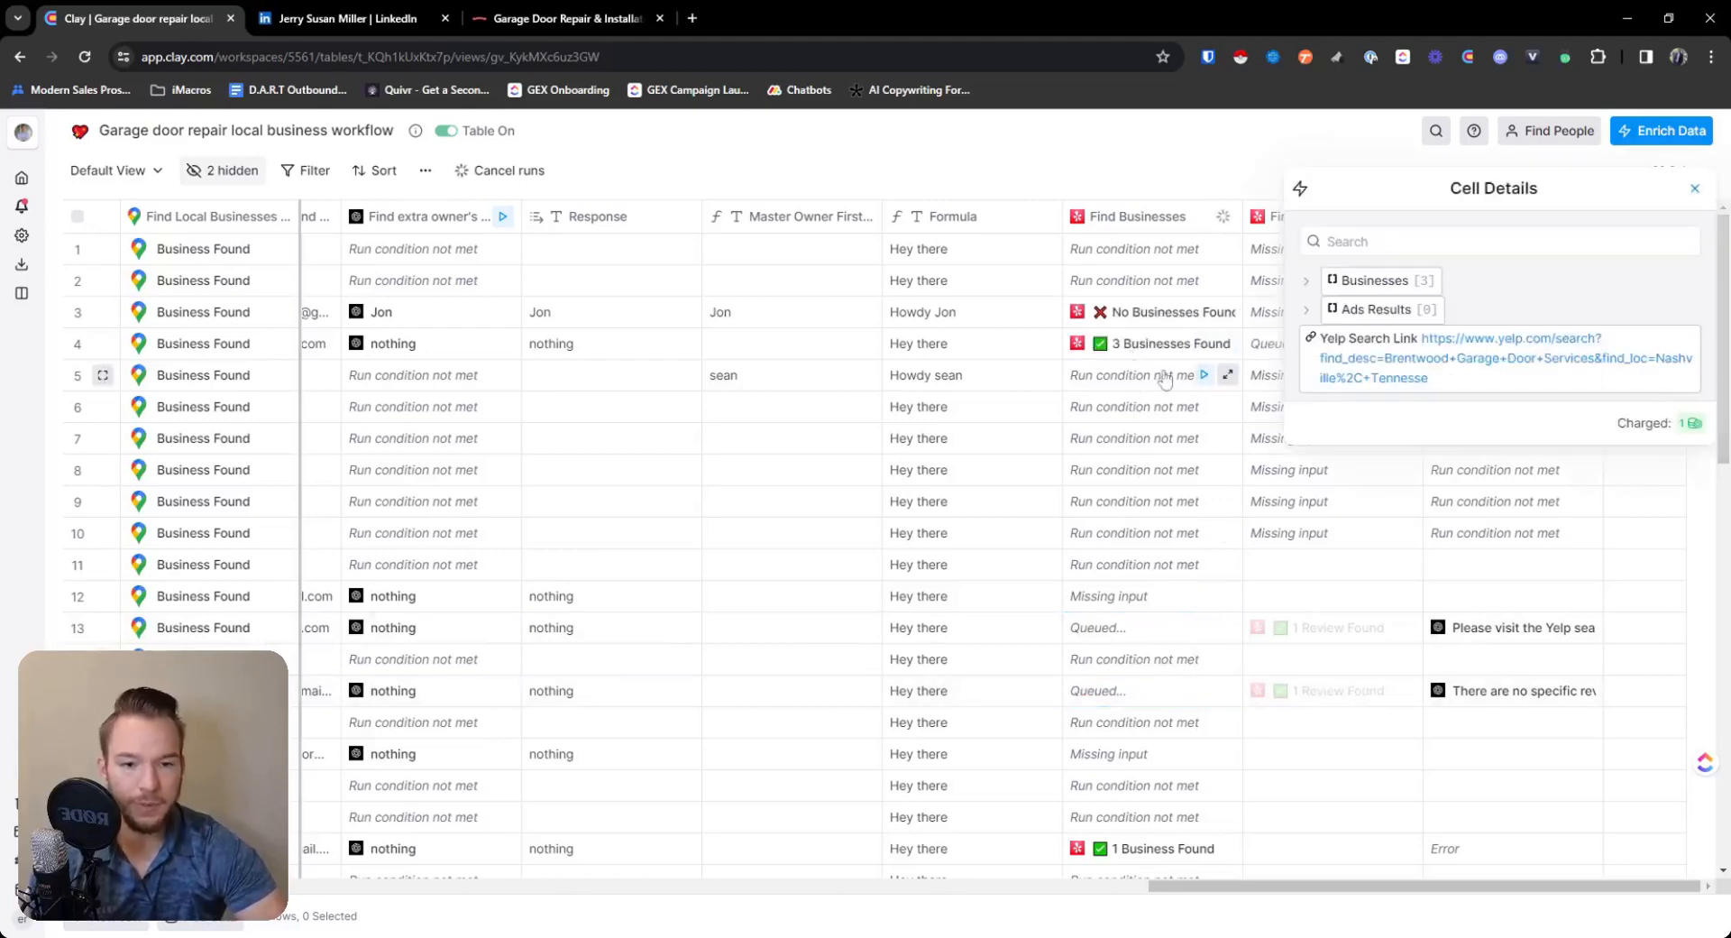
pyautogui.click(216, 366)
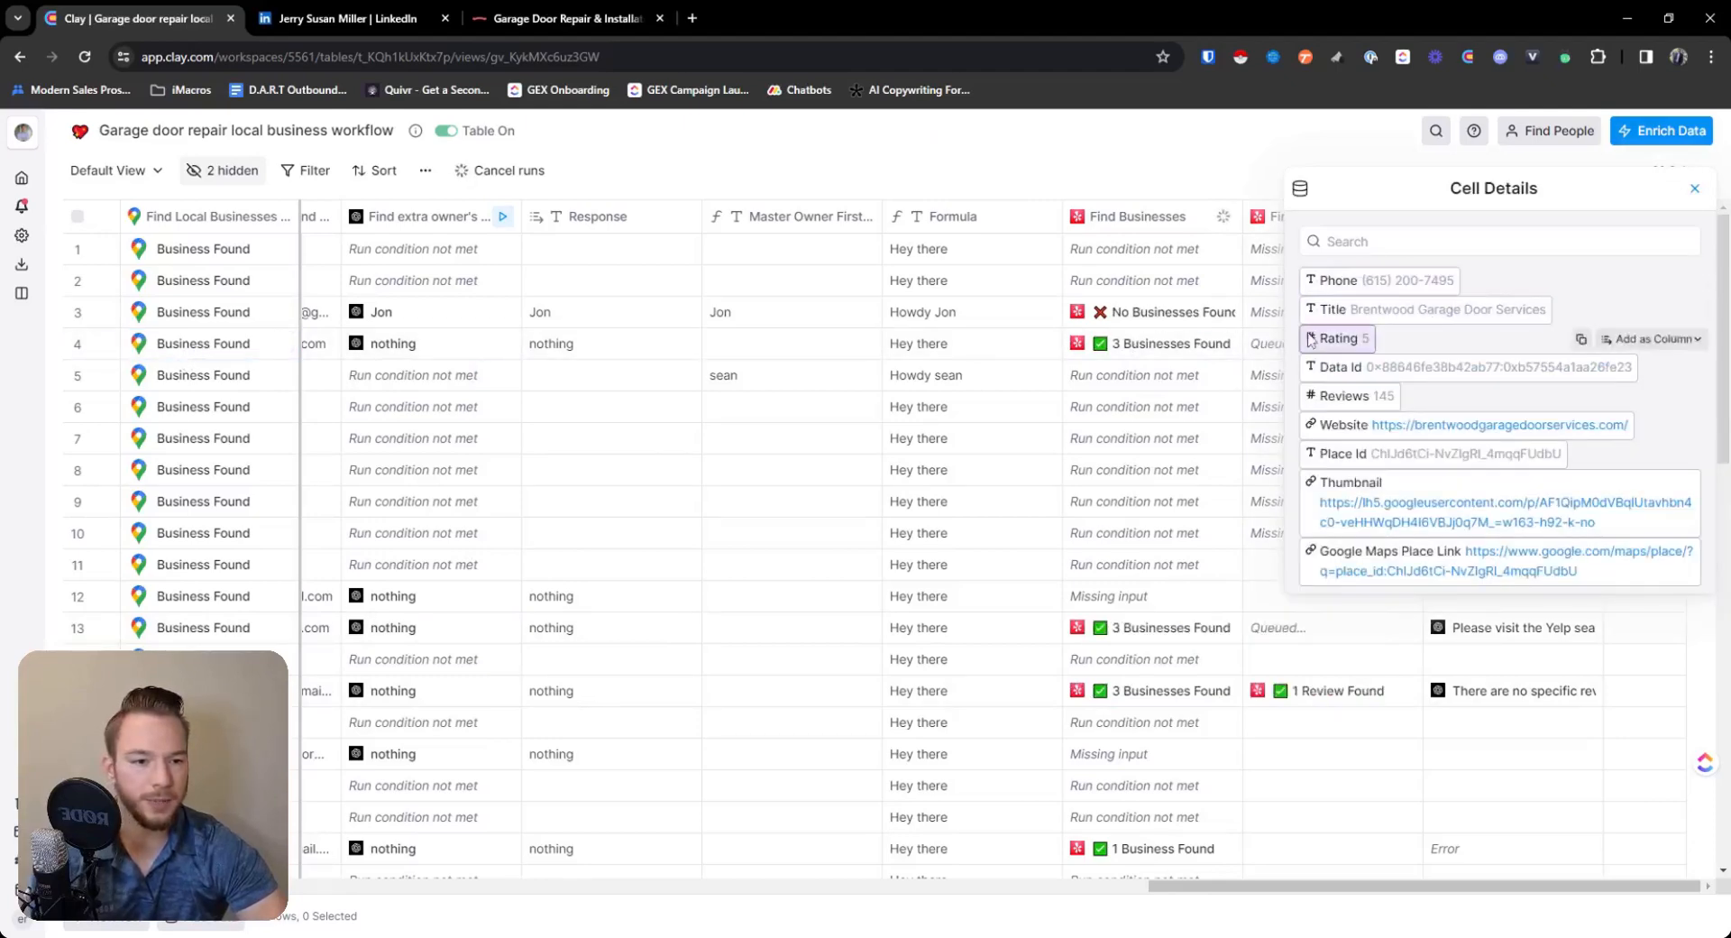
pyautogui.click(1228, 344)
pyautogui.click(1306, 280)
pyautogui.click(1349, 310)
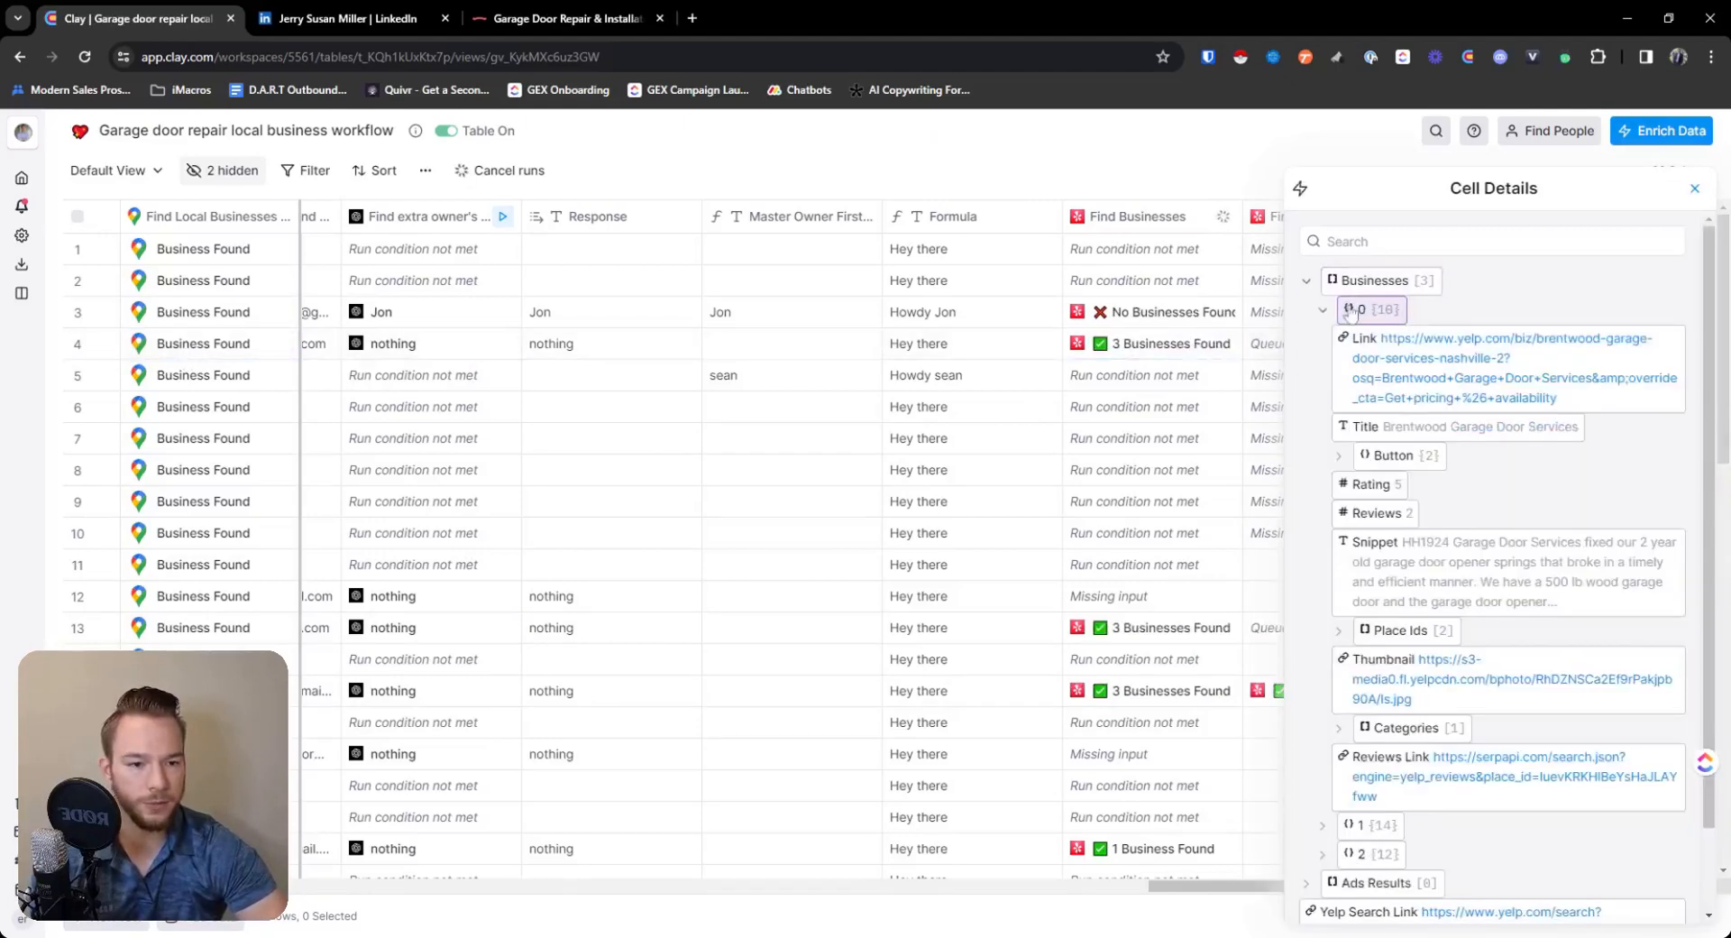
# Examine Yelp business entries 2 and 1 in row 4's Find Businesses results, including entry 1's title, rating, reviews and snippet.
pyautogui.click(1352, 280)
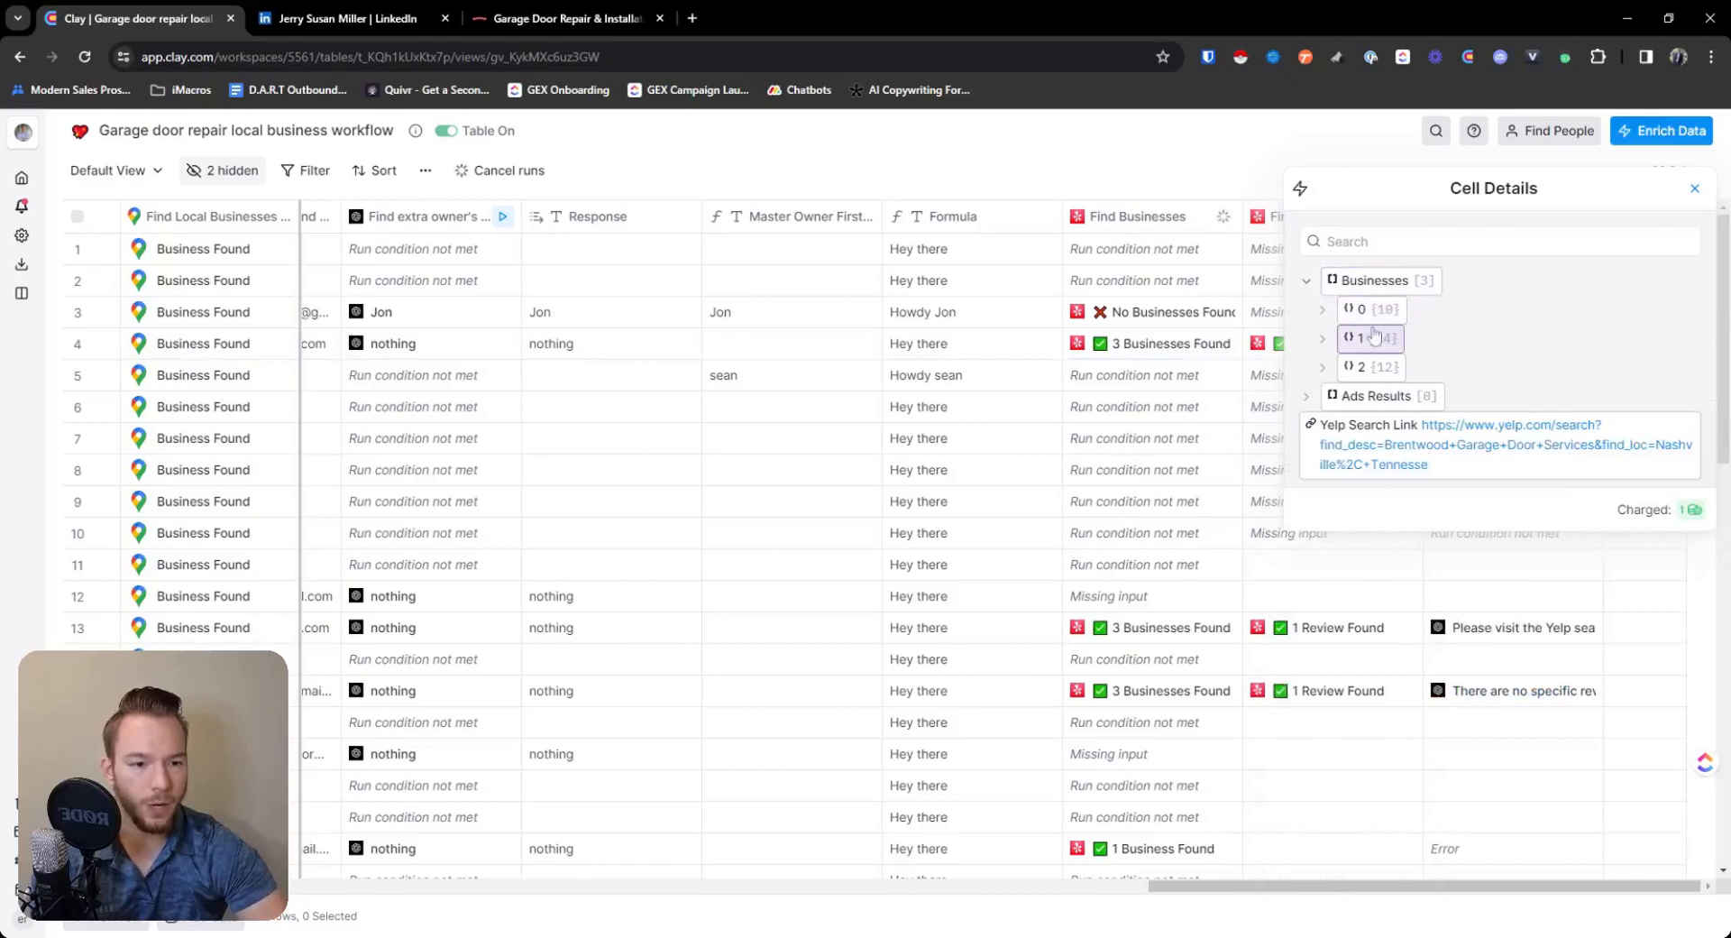
pyautogui.click(1353, 309)
pyautogui.click(1357, 309)
pyautogui.click(1357, 367)
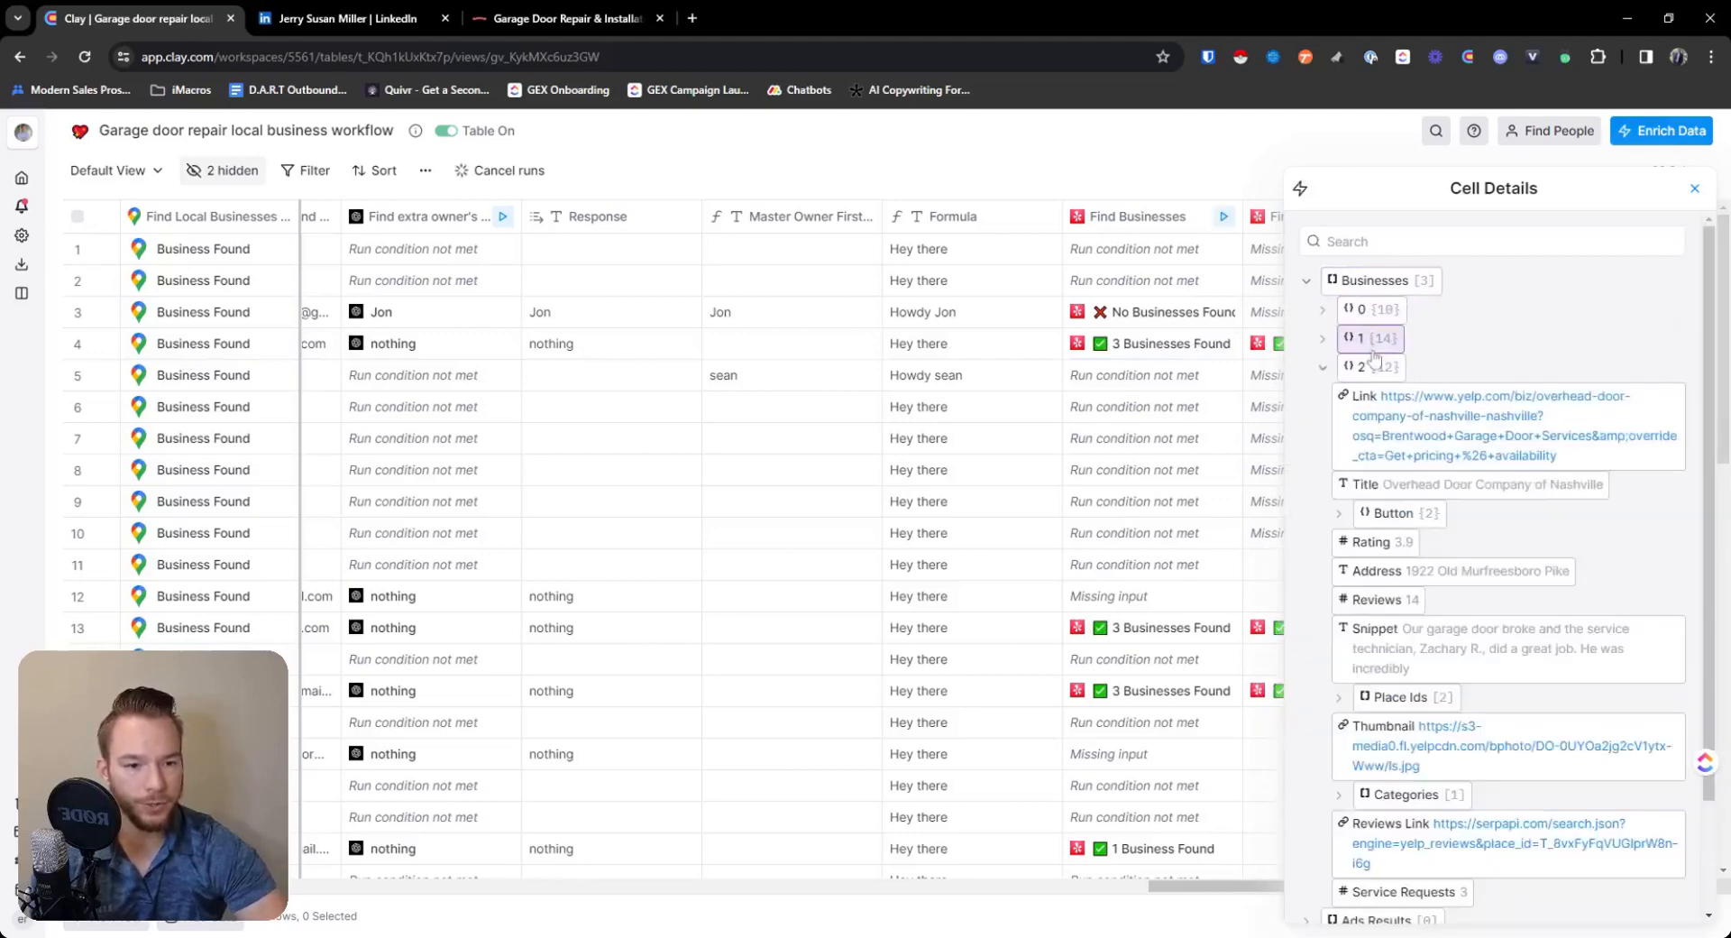
pyautogui.click(1360, 338)
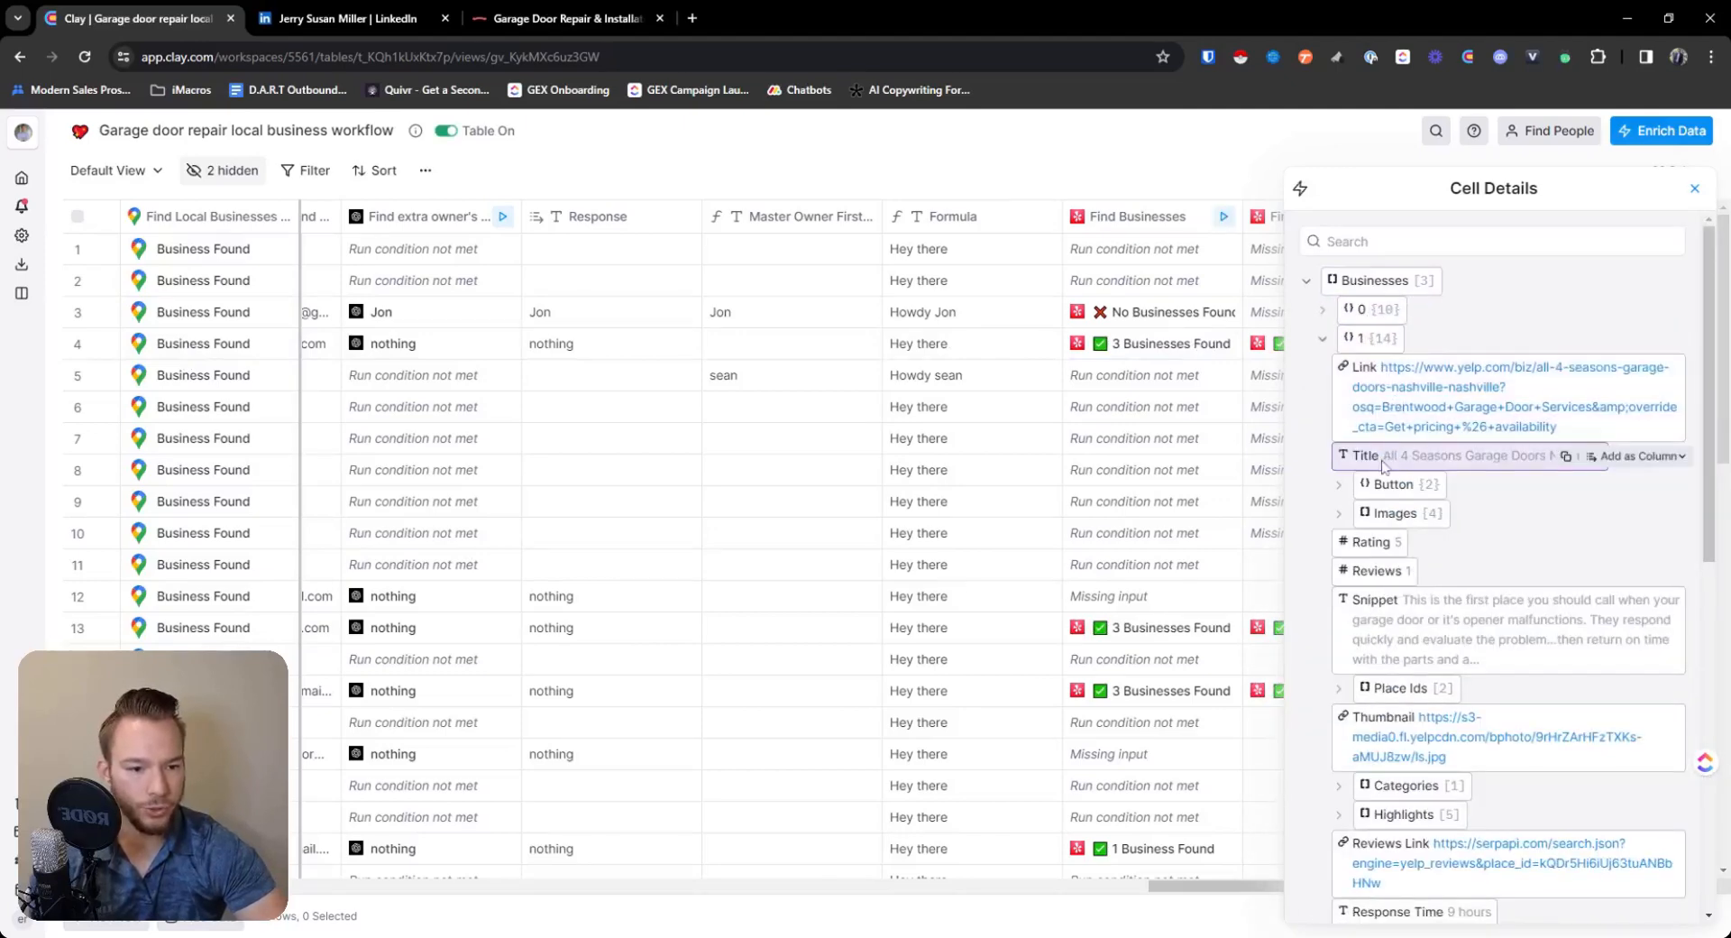
pyautogui.moveTo(1527, 472)
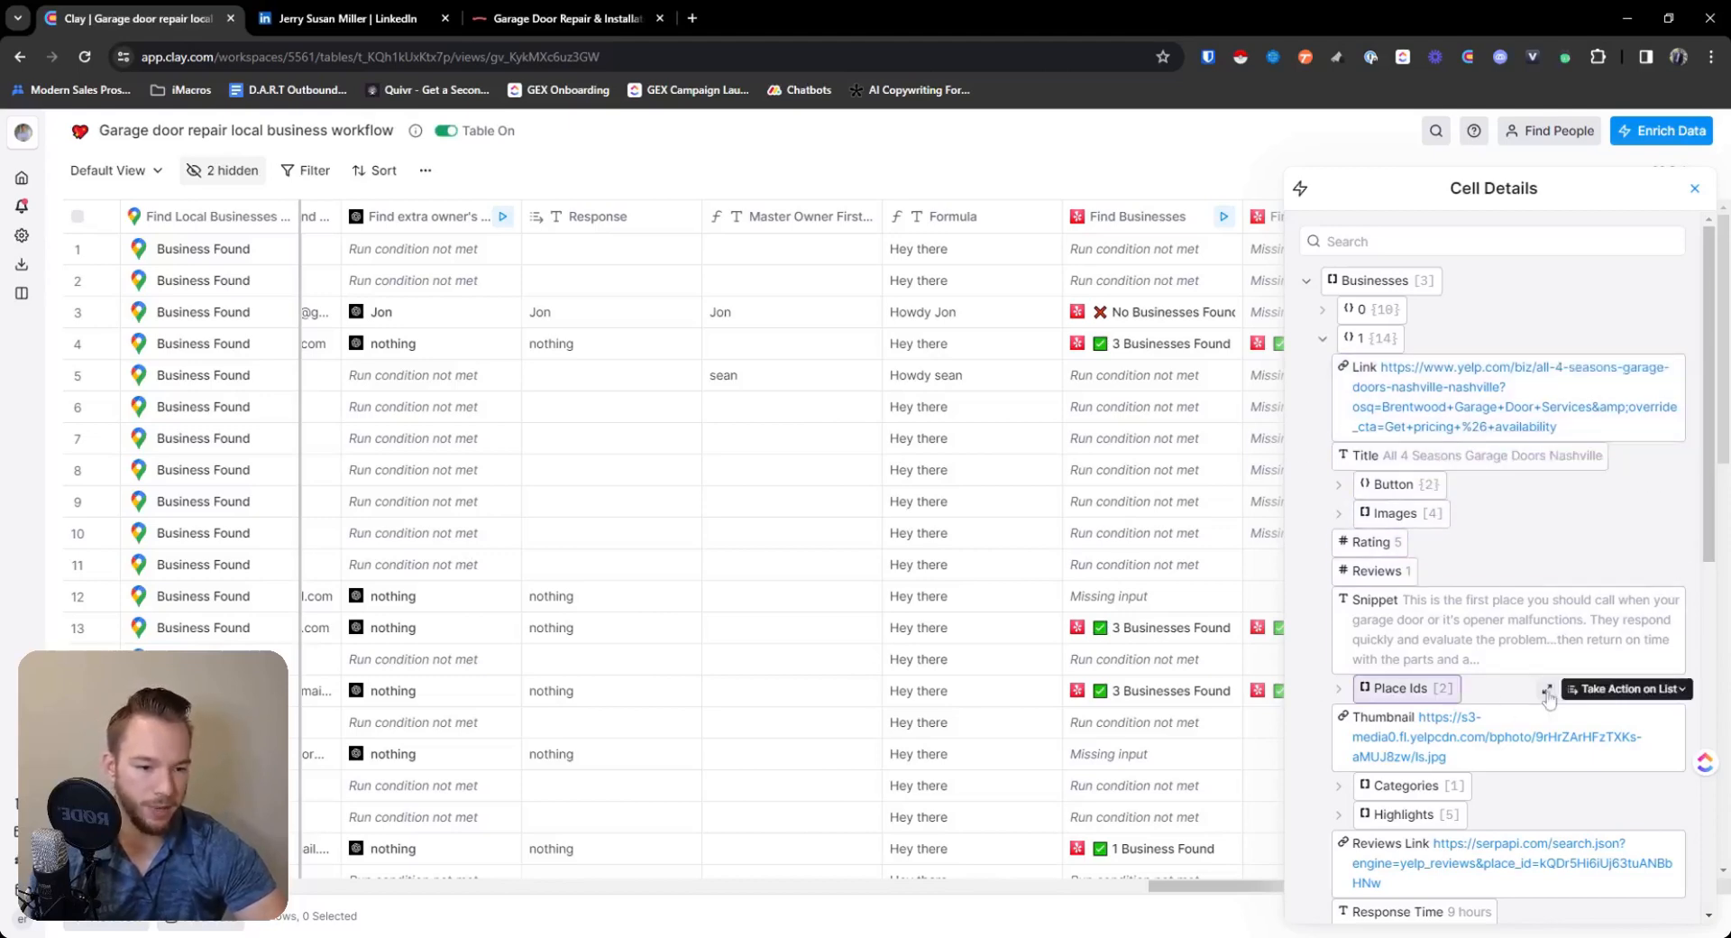
pyautogui.moveTo(1528, 517); pyautogui.dragTo(1485, 660)
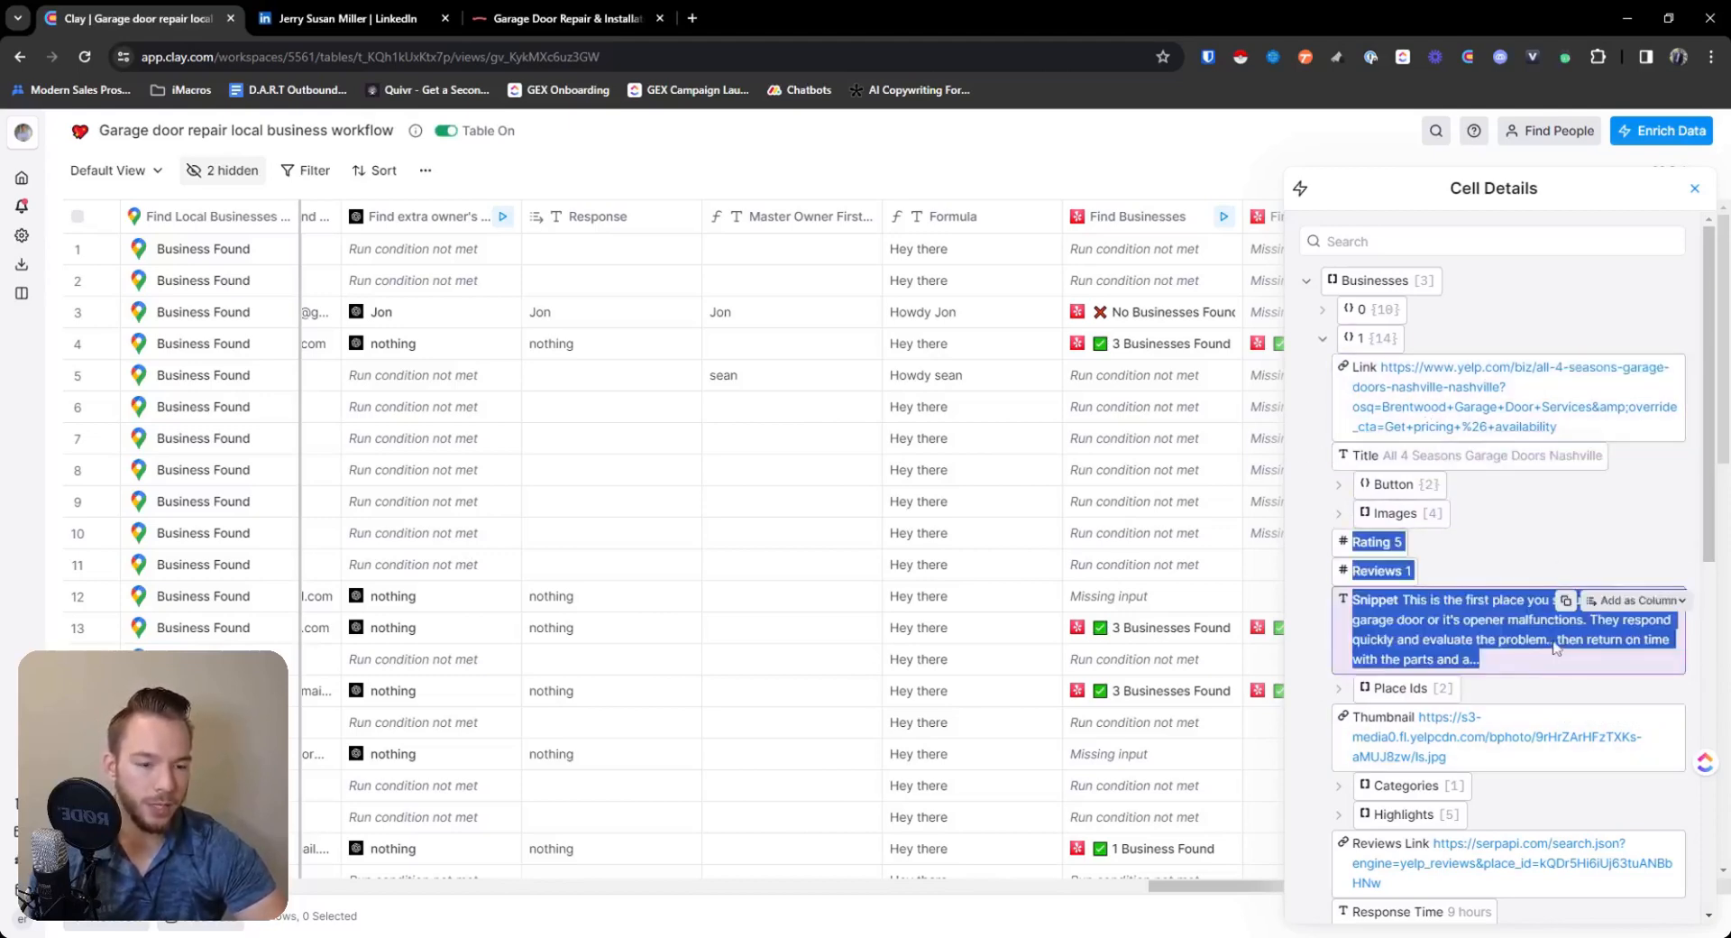
pyautogui.click(1476, 514)
pyautogui.click(1476, 514)
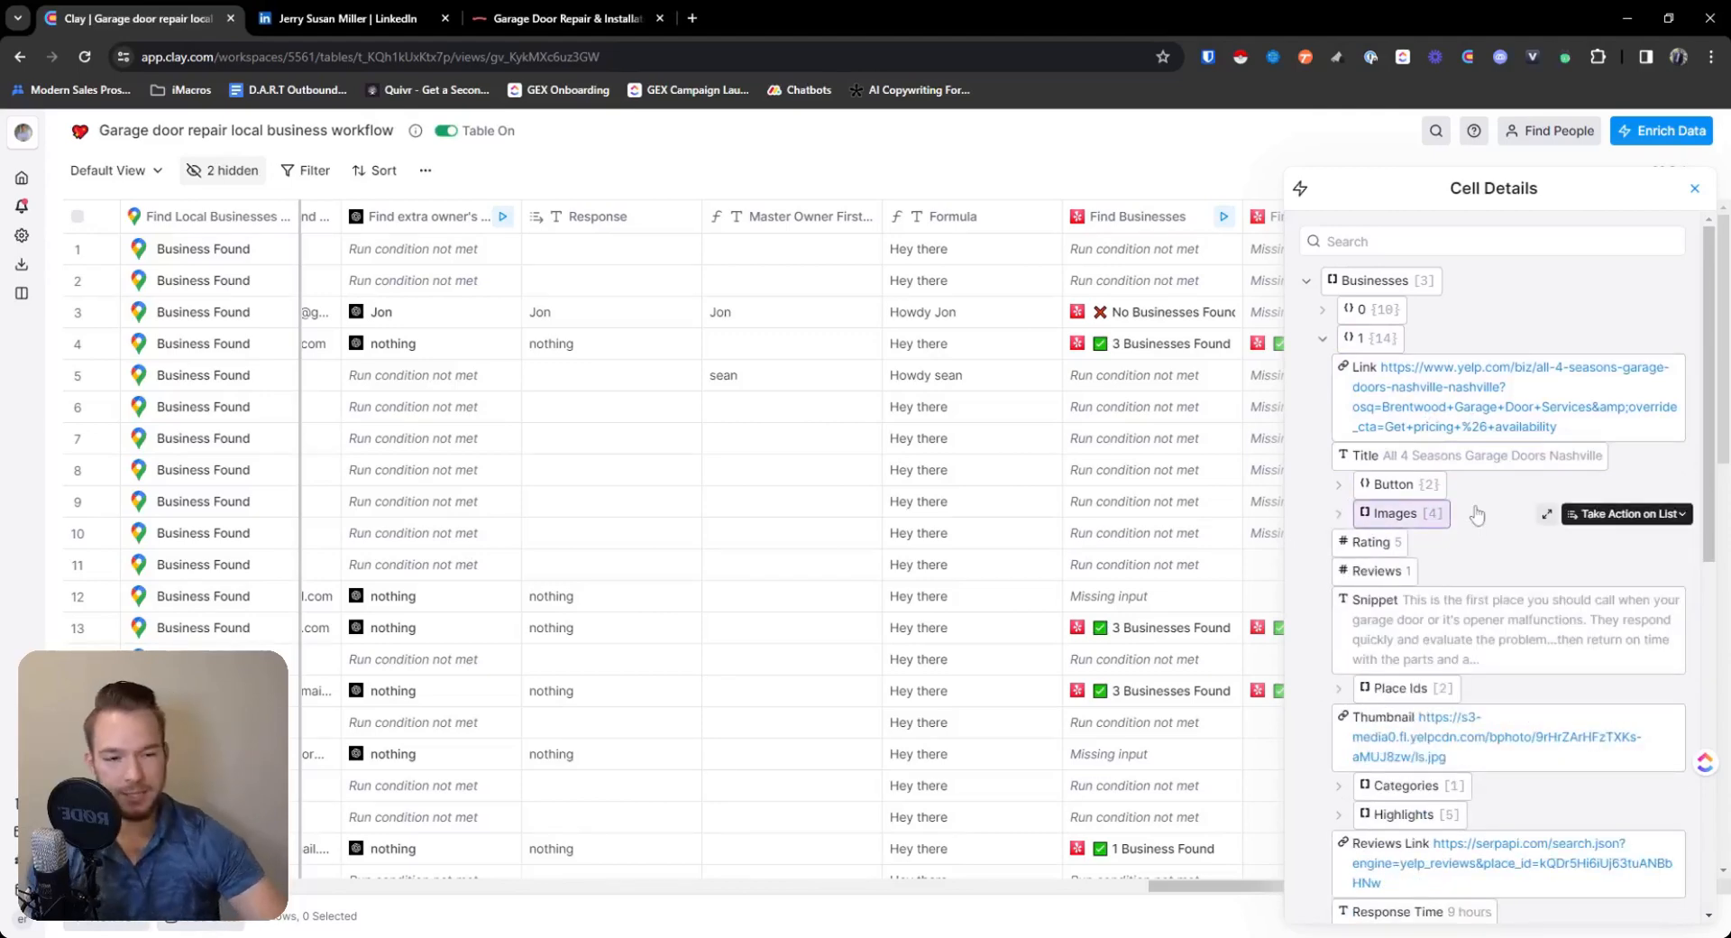